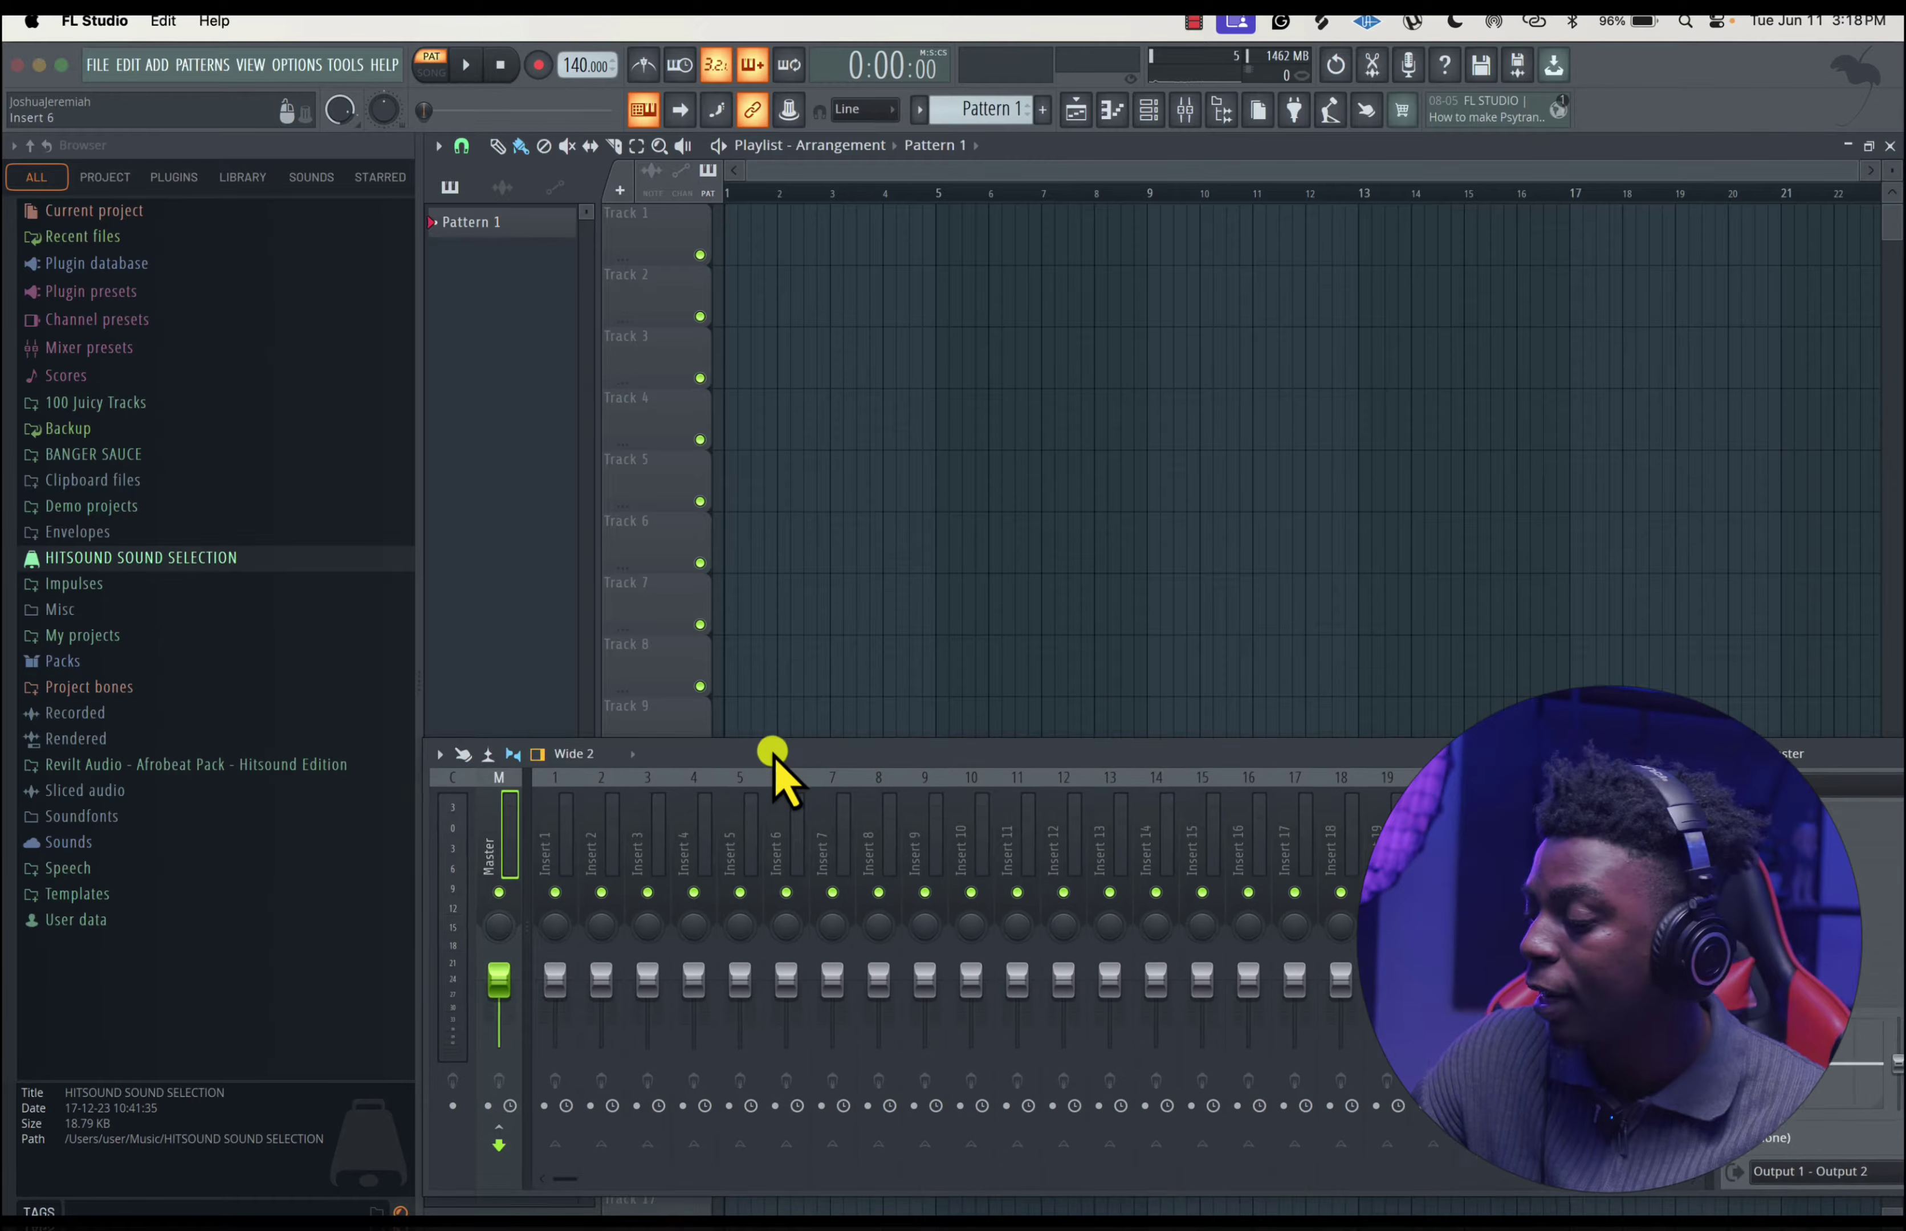
# - Create a new empty project
pyautogui.moveTo(772, 756); pyautogui.dragTo(771, 767)
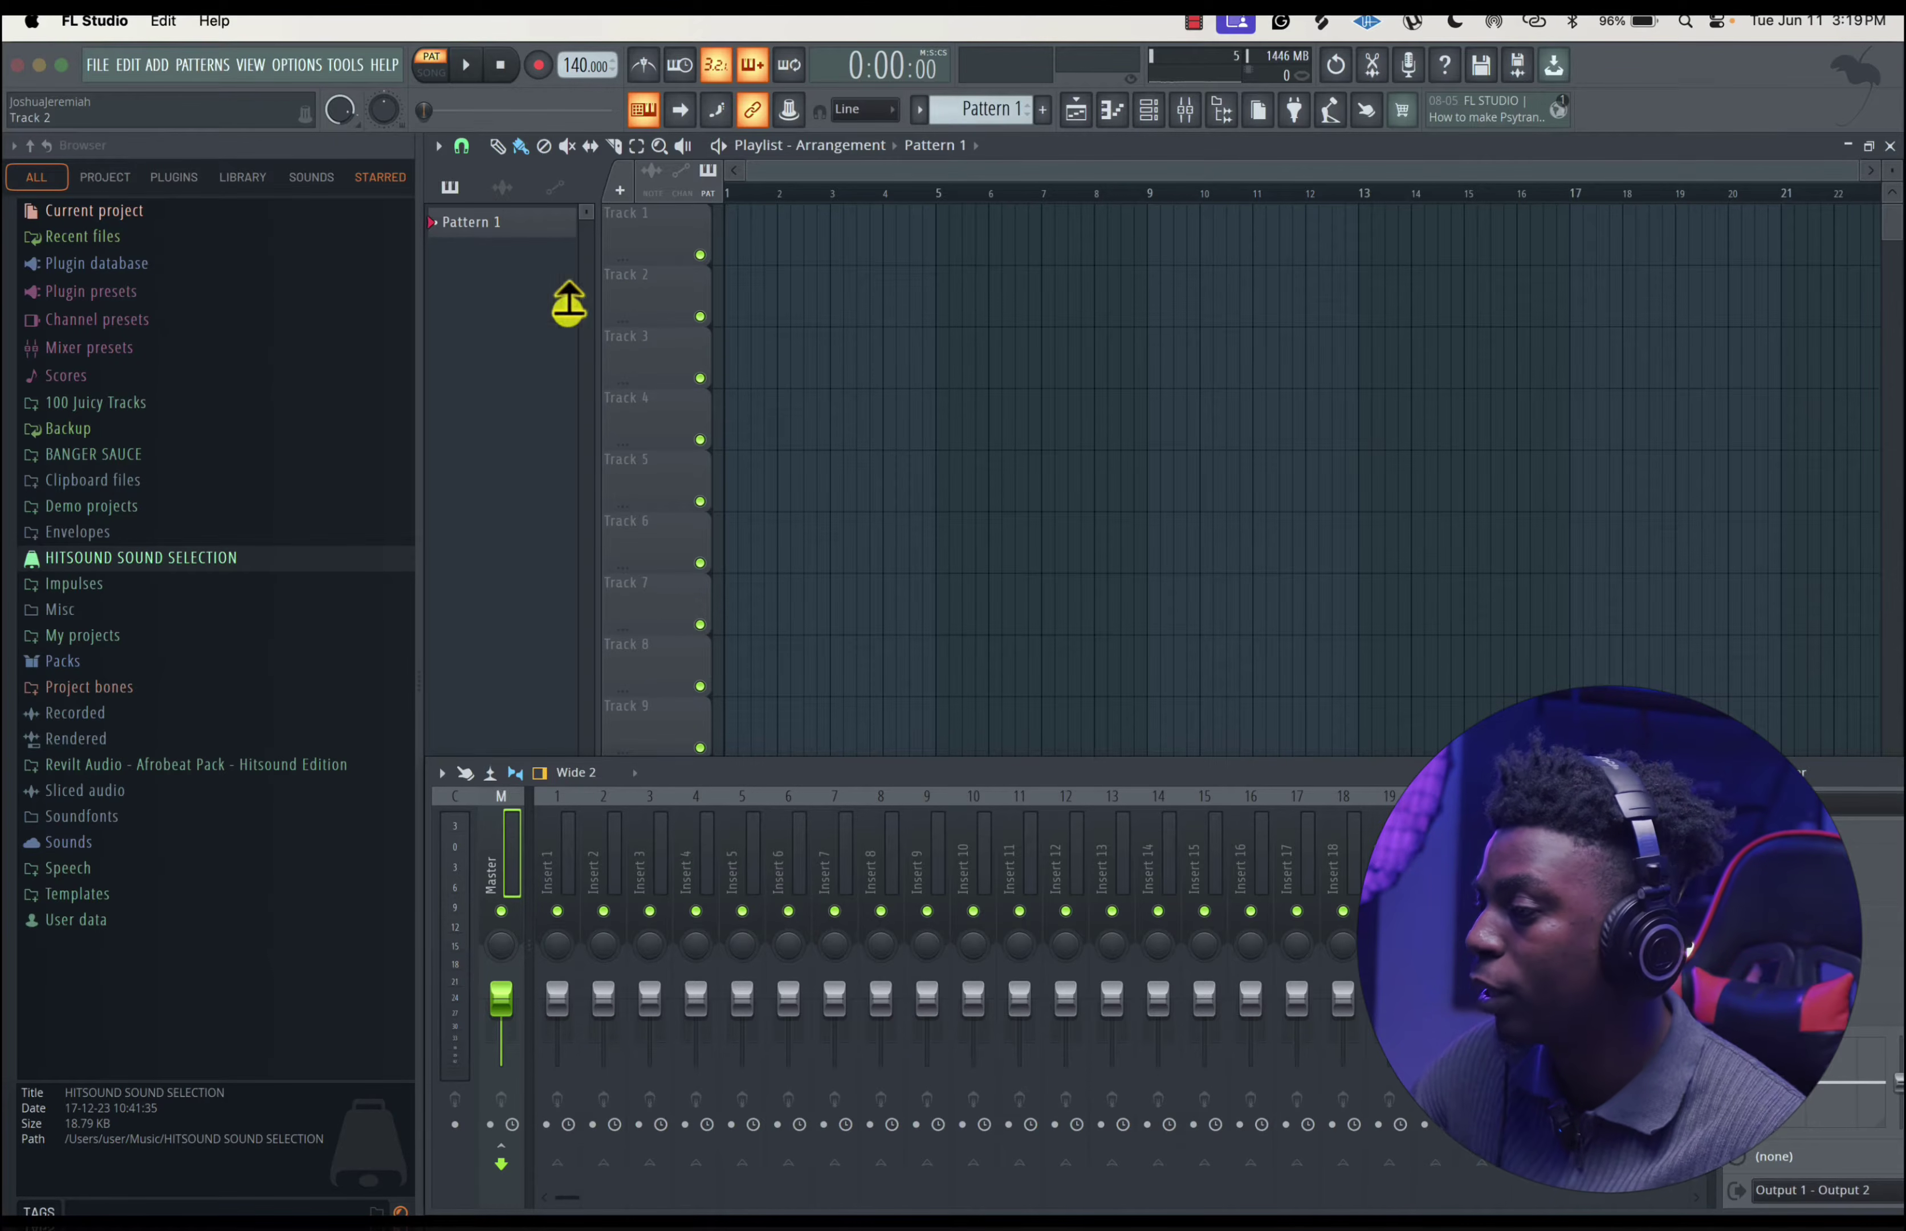
pyautogui.click(102, 67)
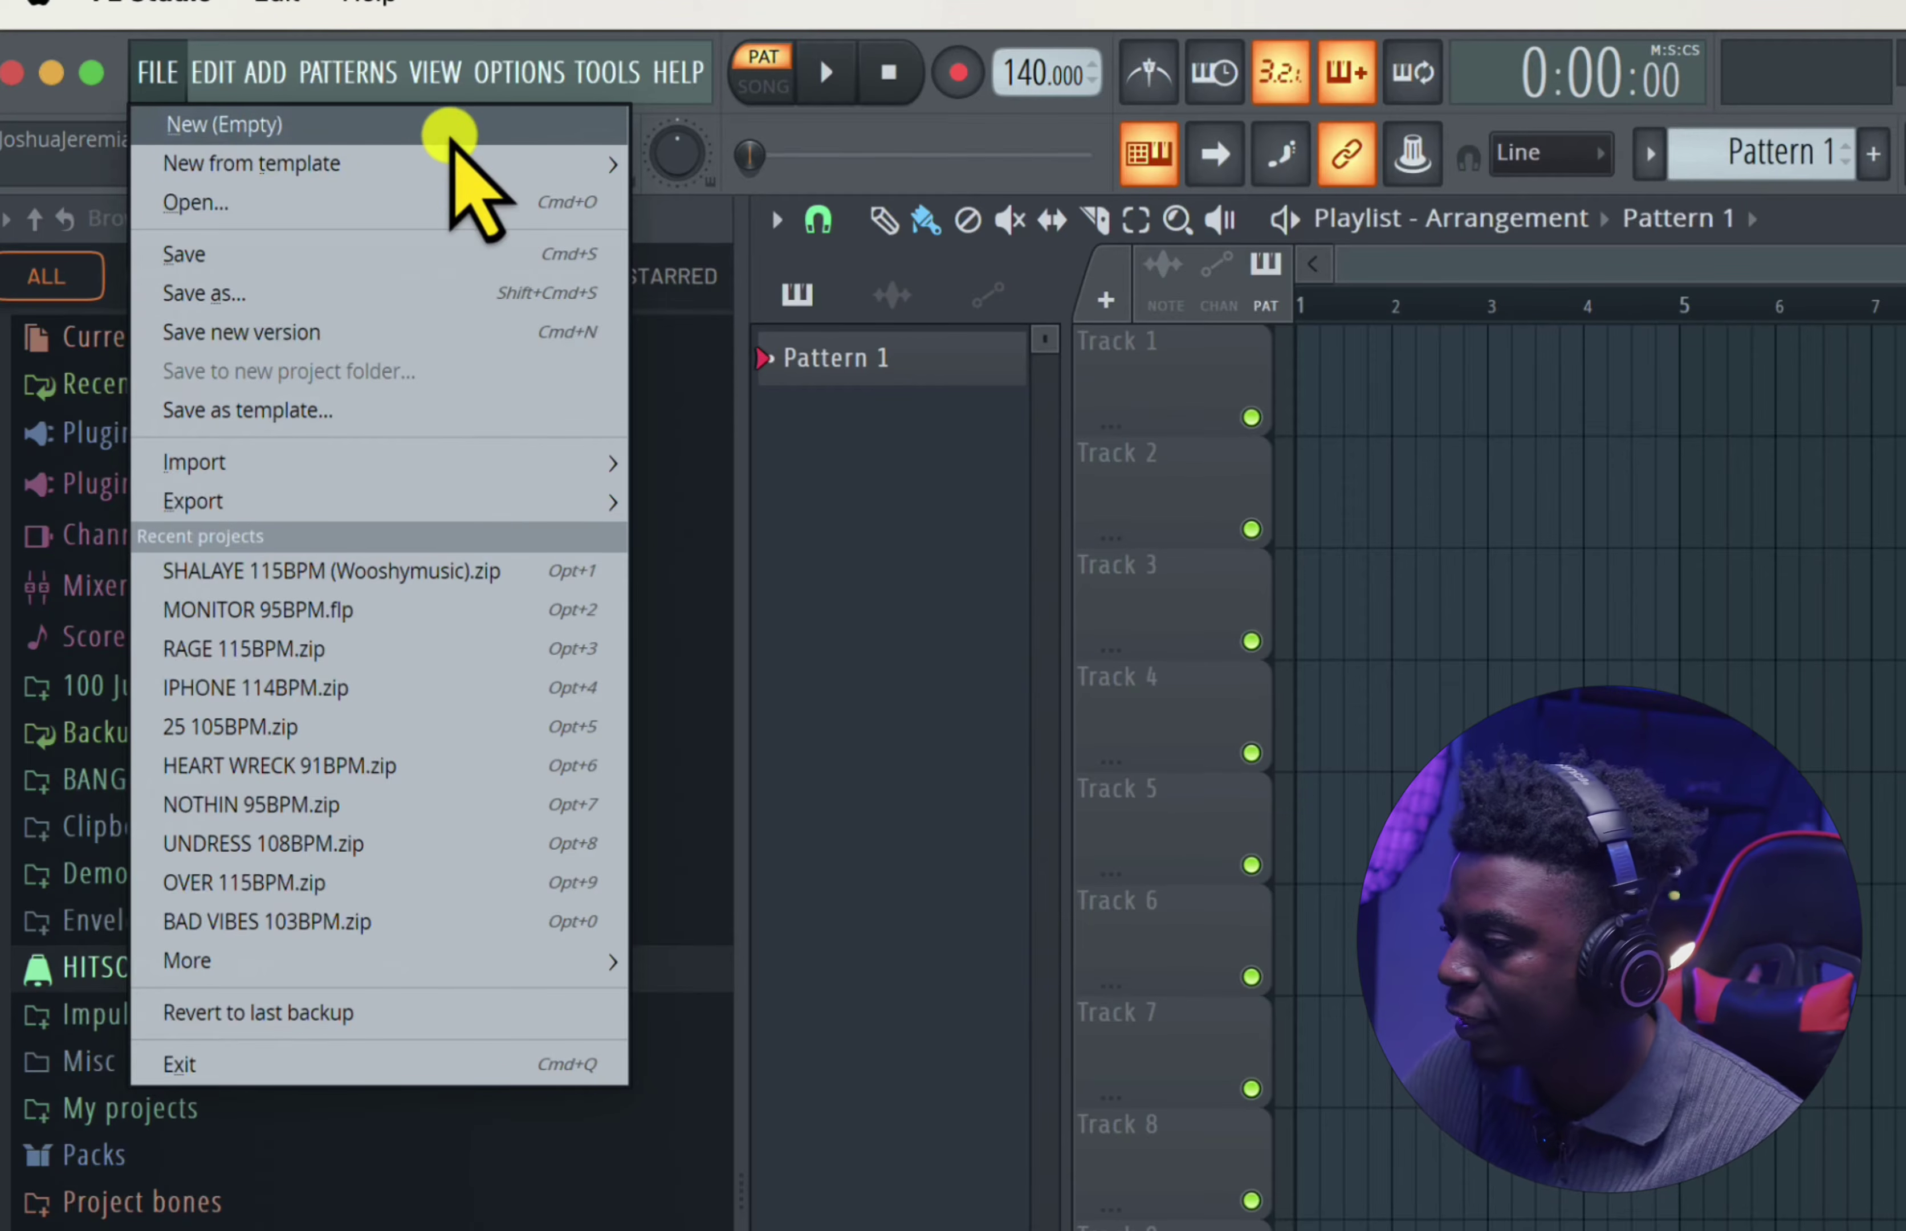
pyautogui.click(450, 129)
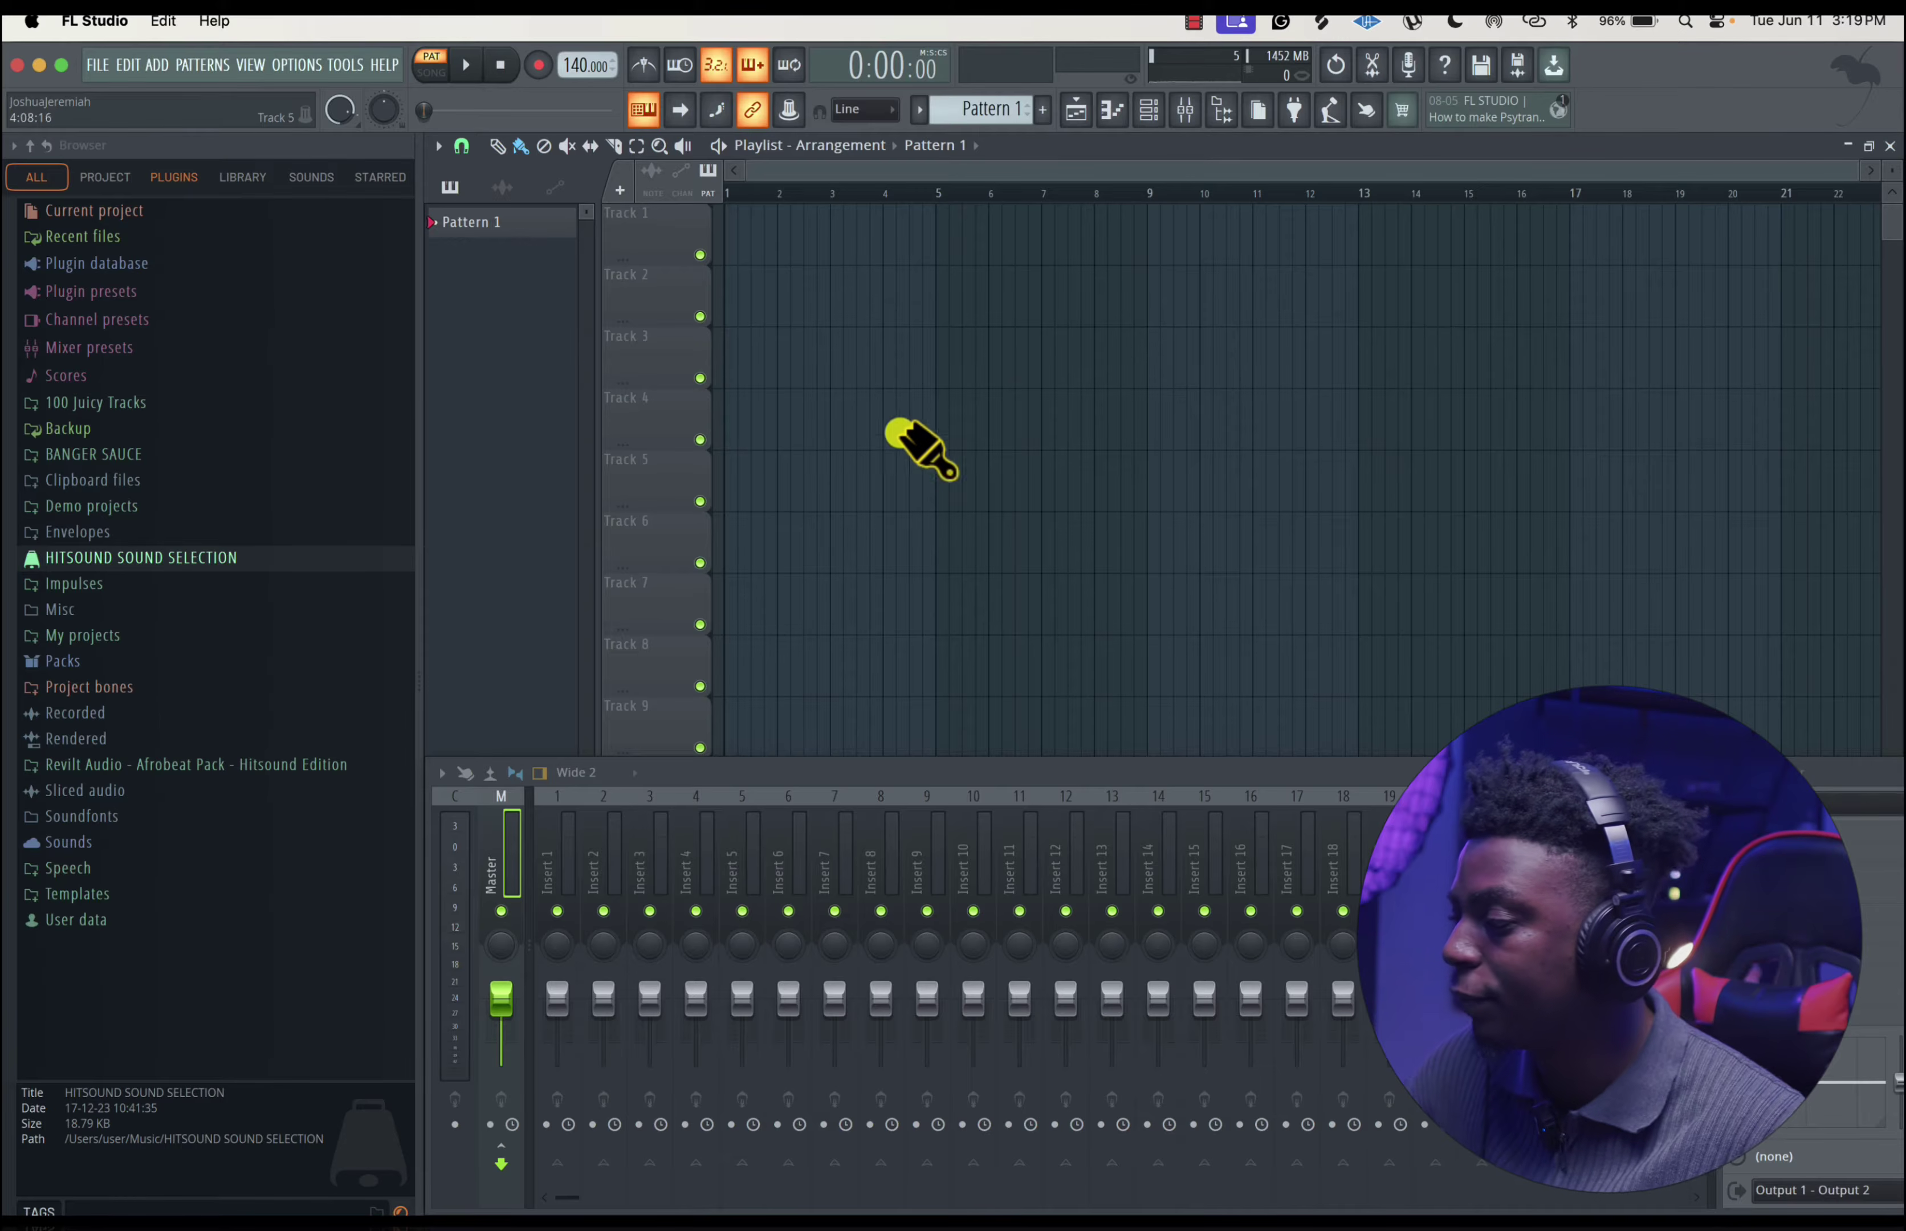
# - Create a new project from the advanced Drum & Bass template and bring its mixer to the front
pyautogui.click(95, 64)
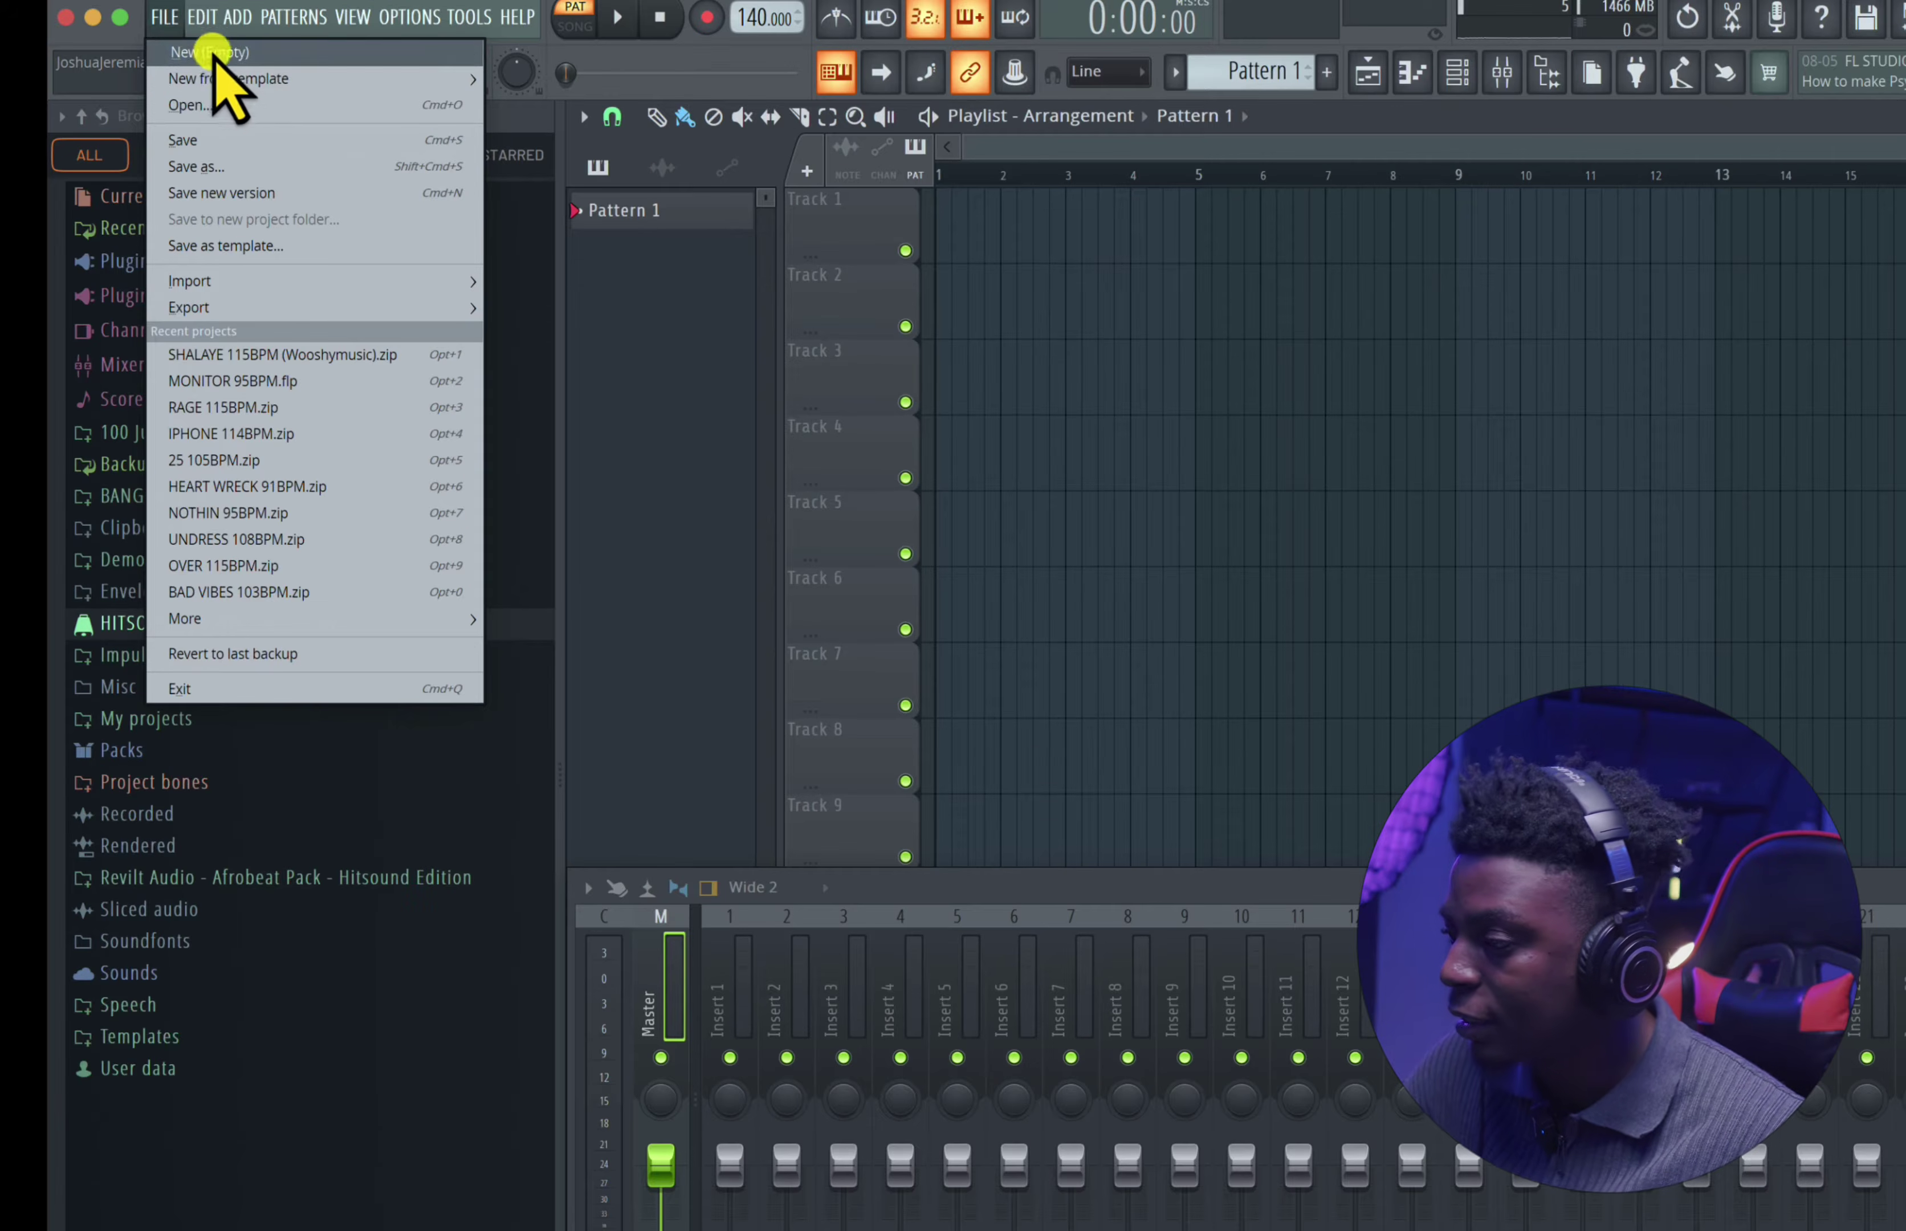
pyautogui.moveTo(269, 95)
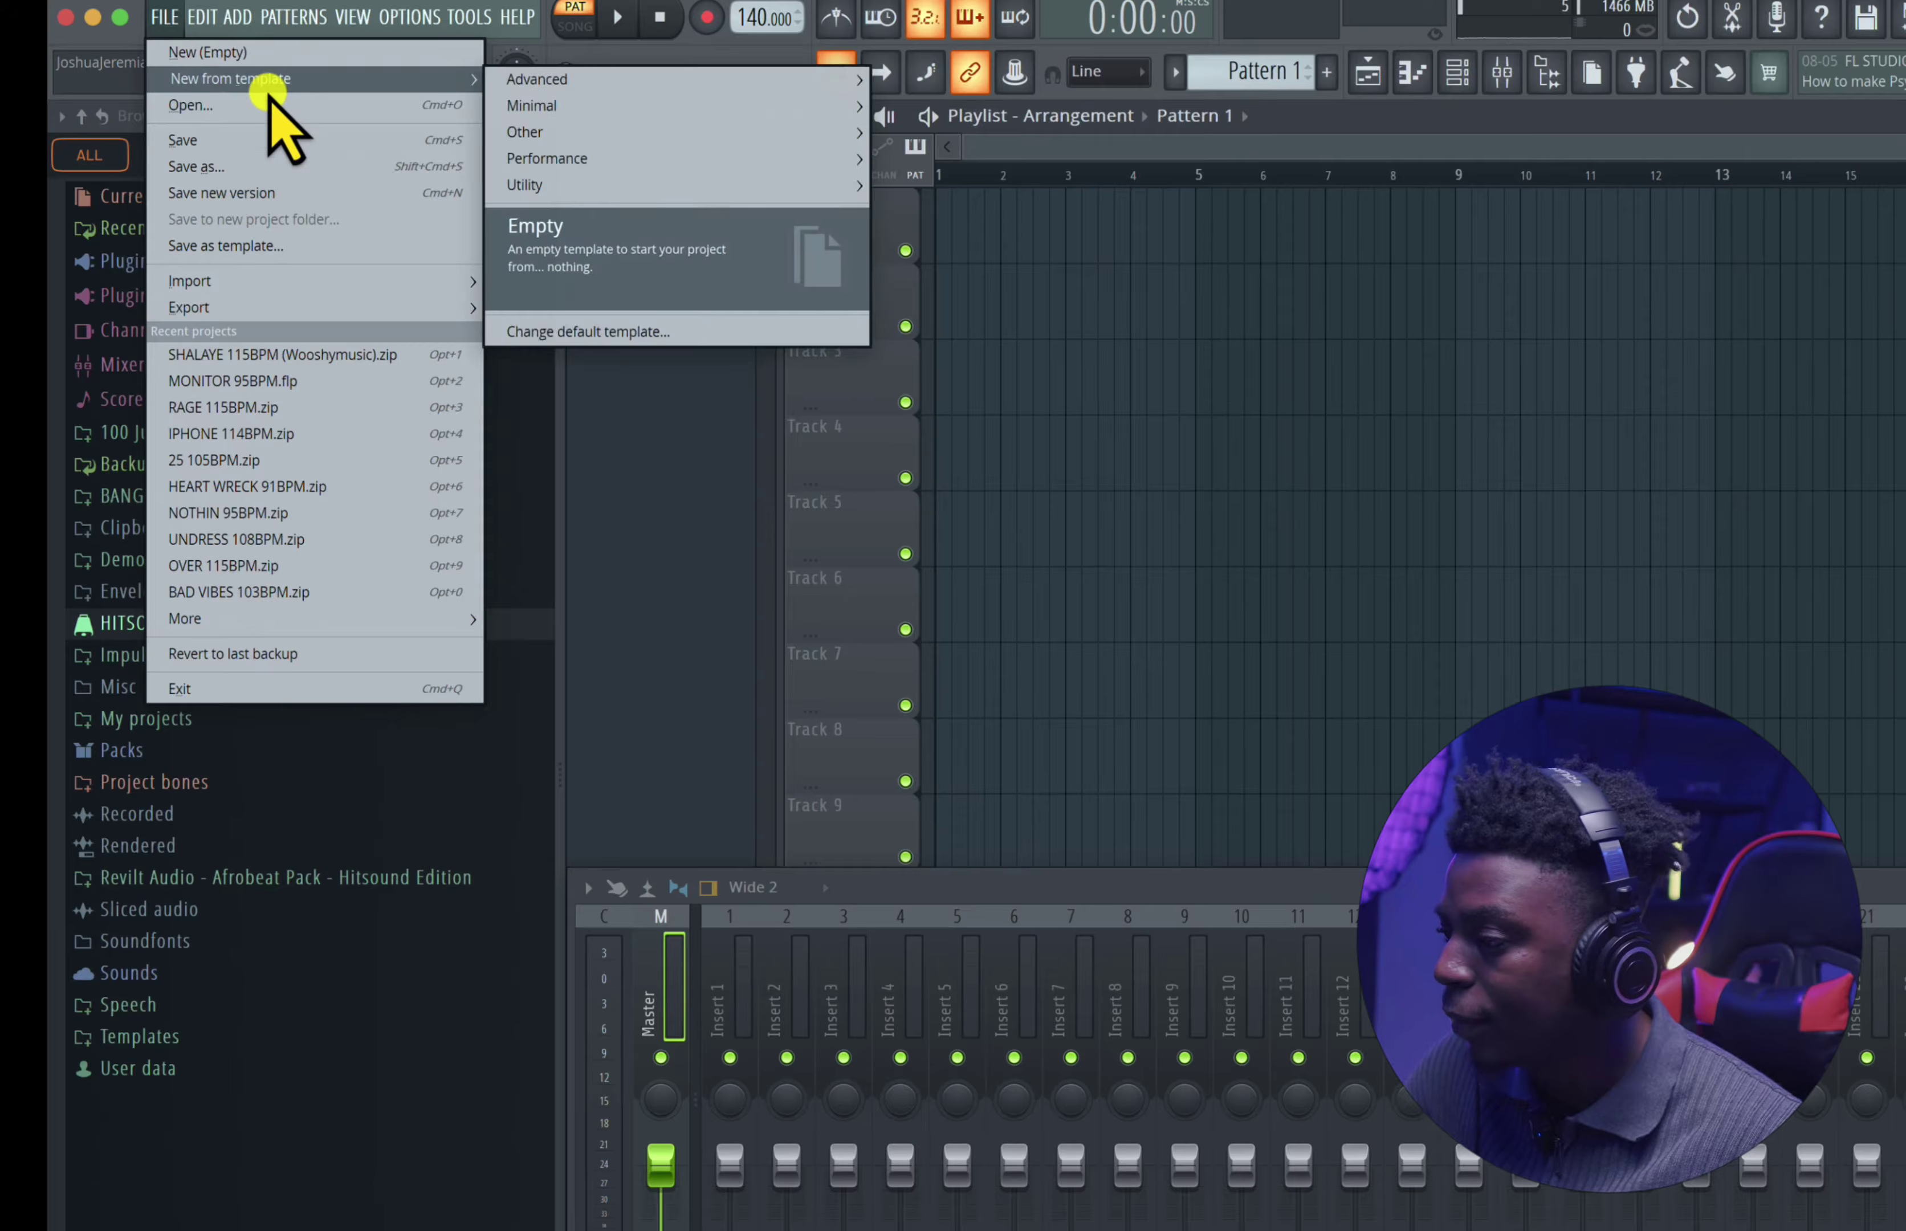
pyautogui.moveTo(561, 83)
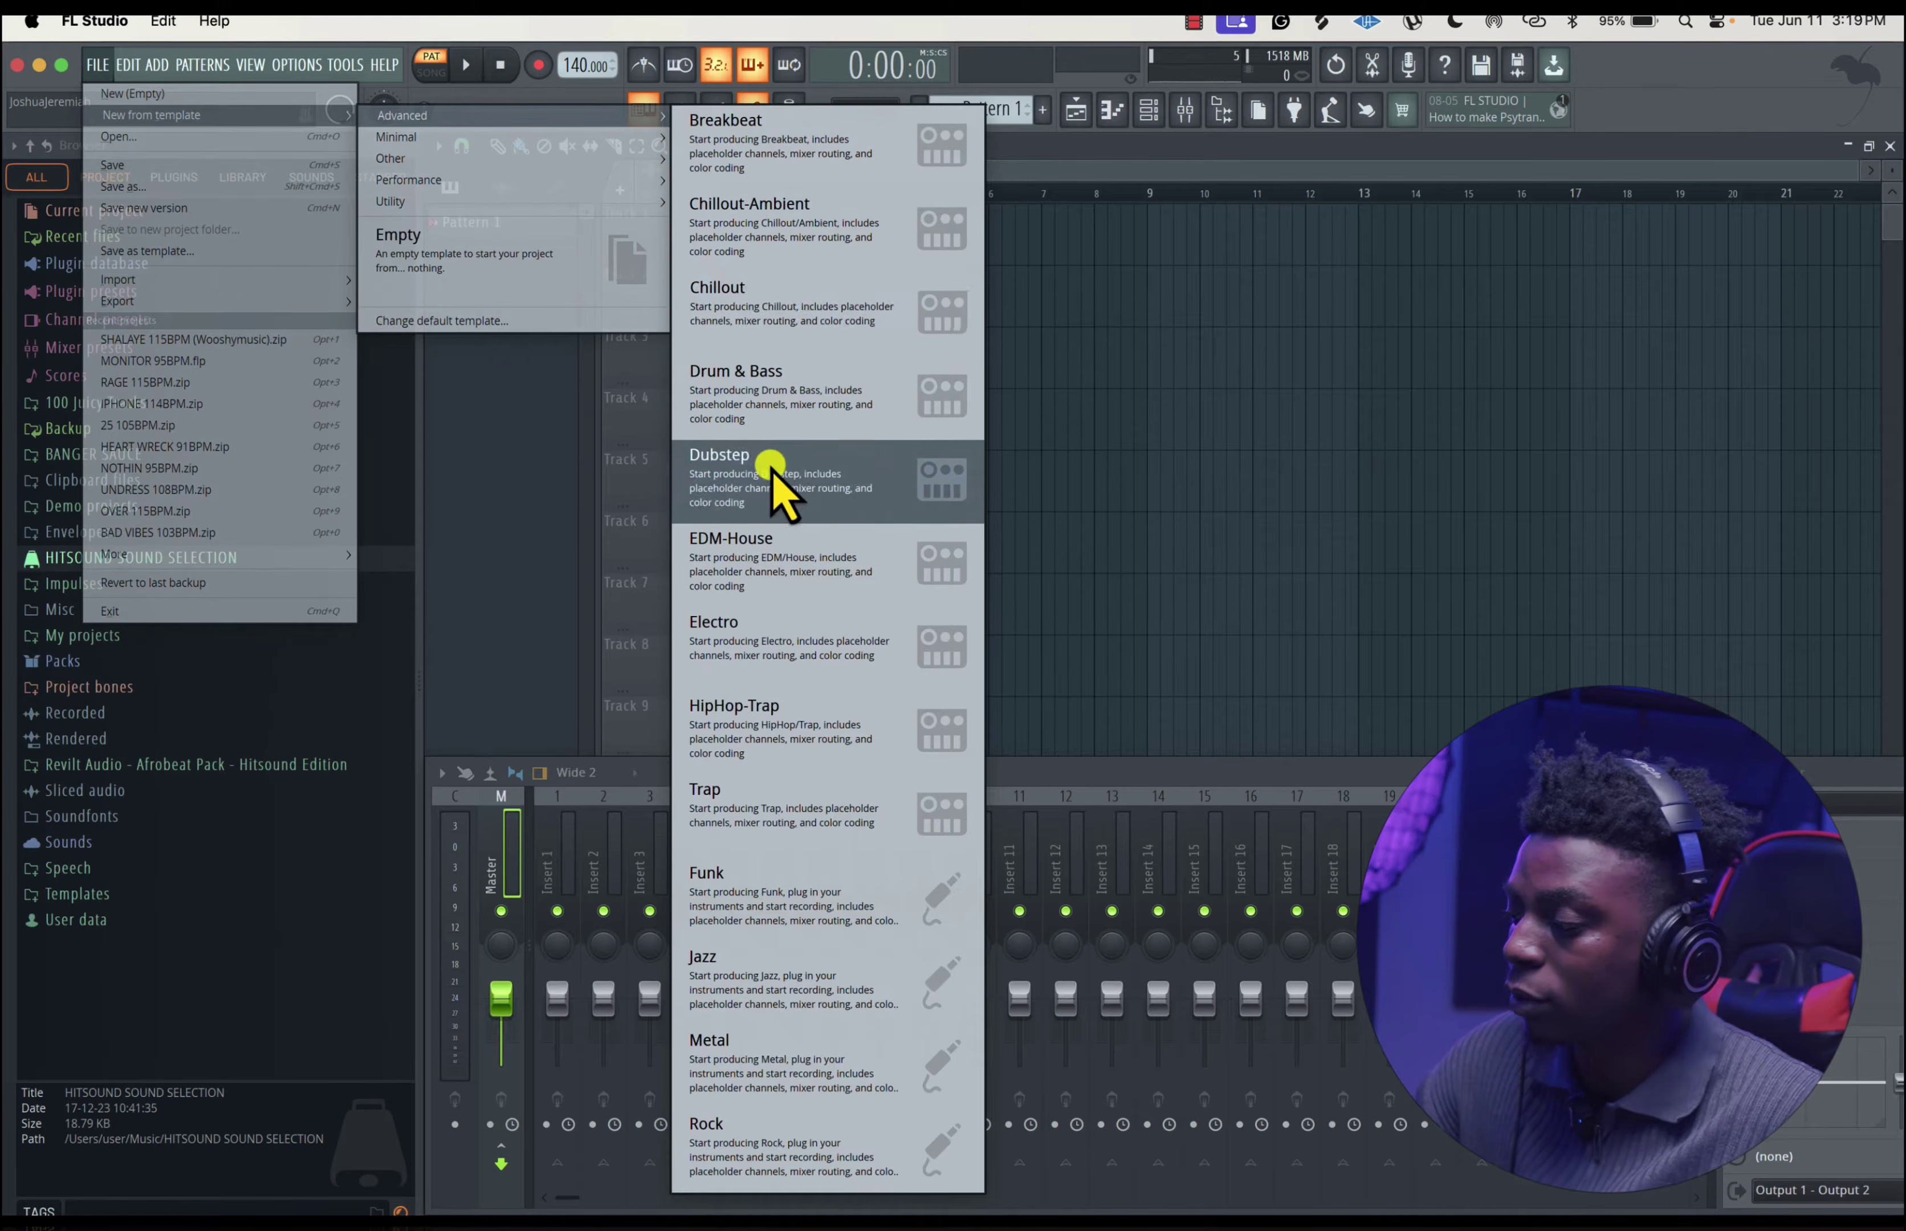
pyautogui.click(853, 399)
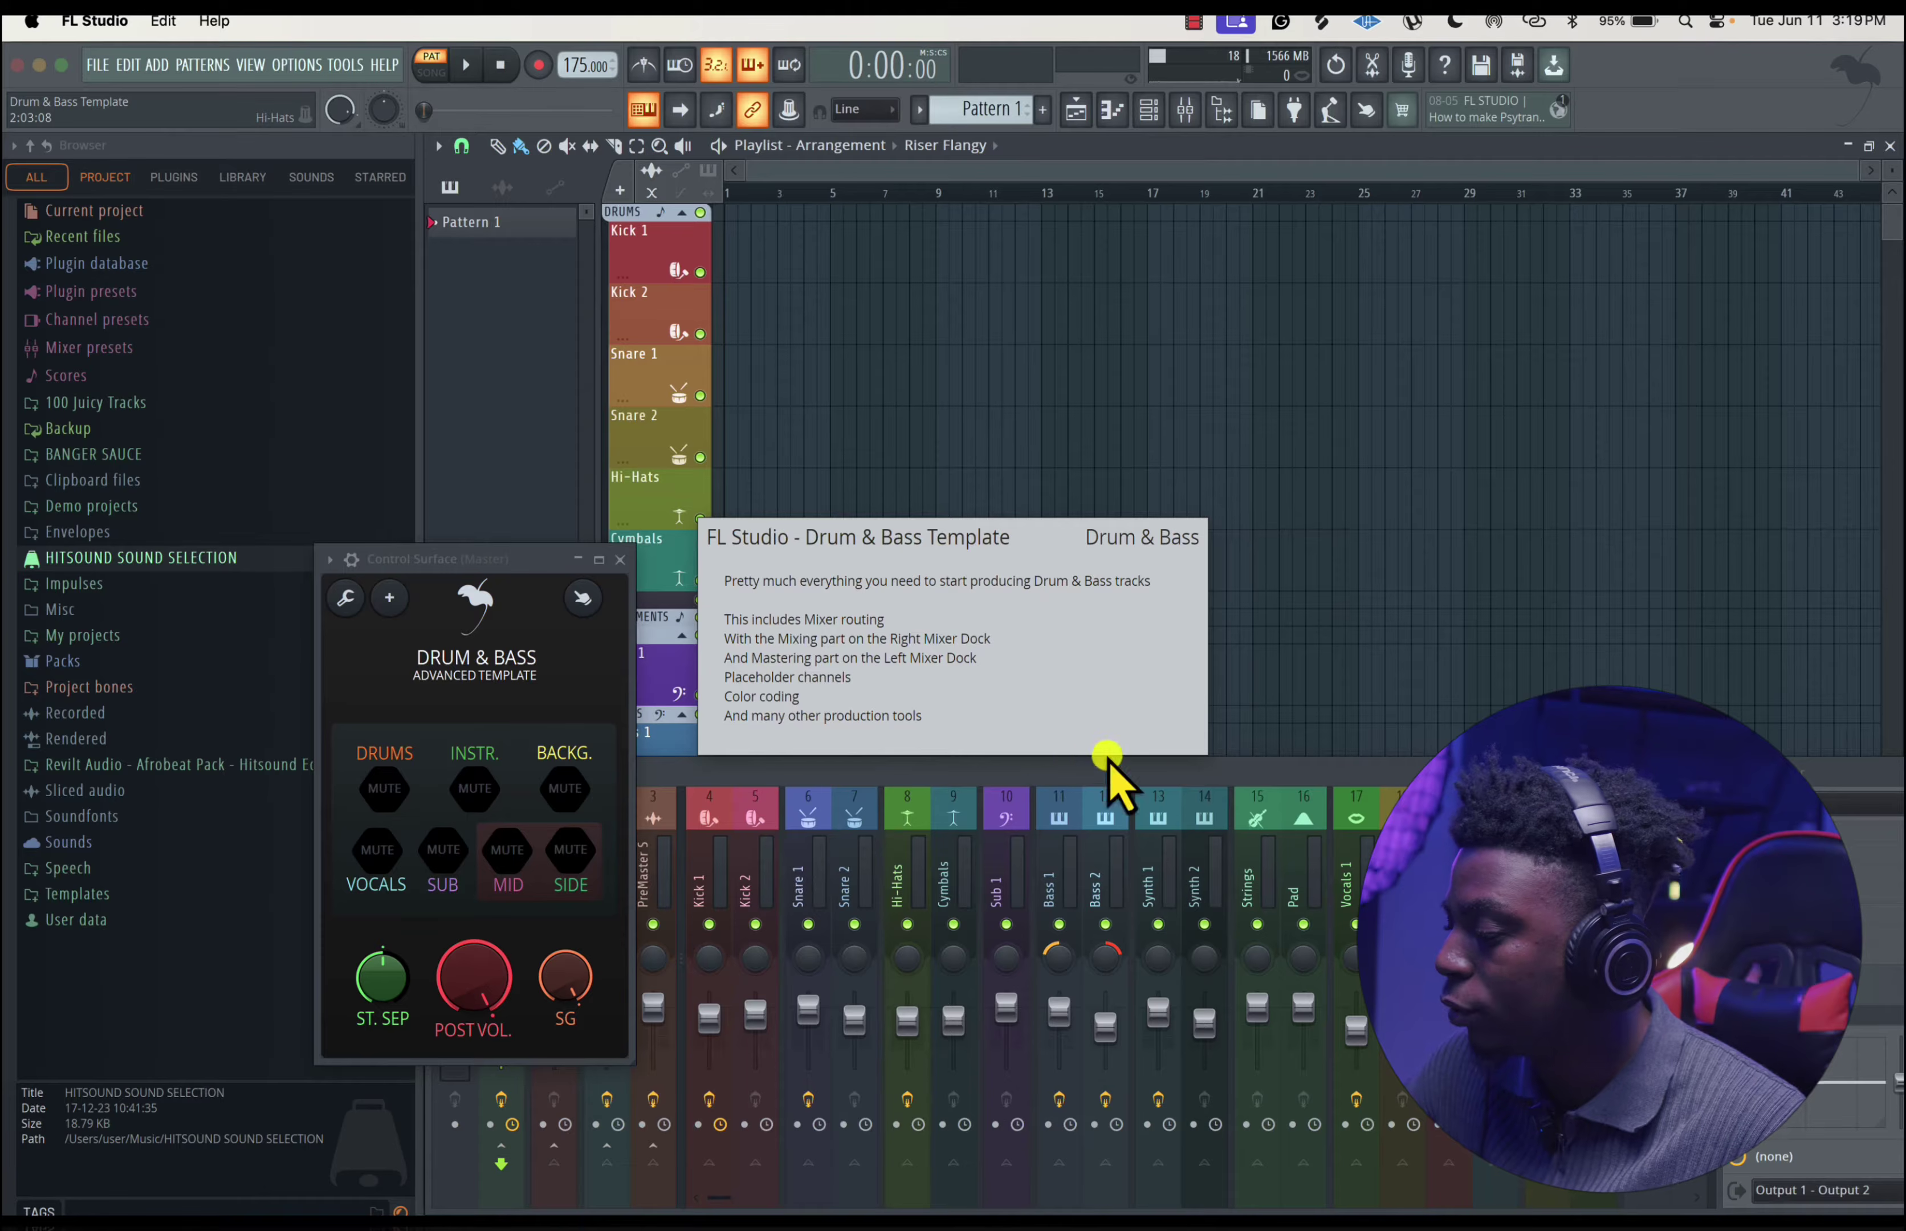
pyautogui.click(1143, 779)
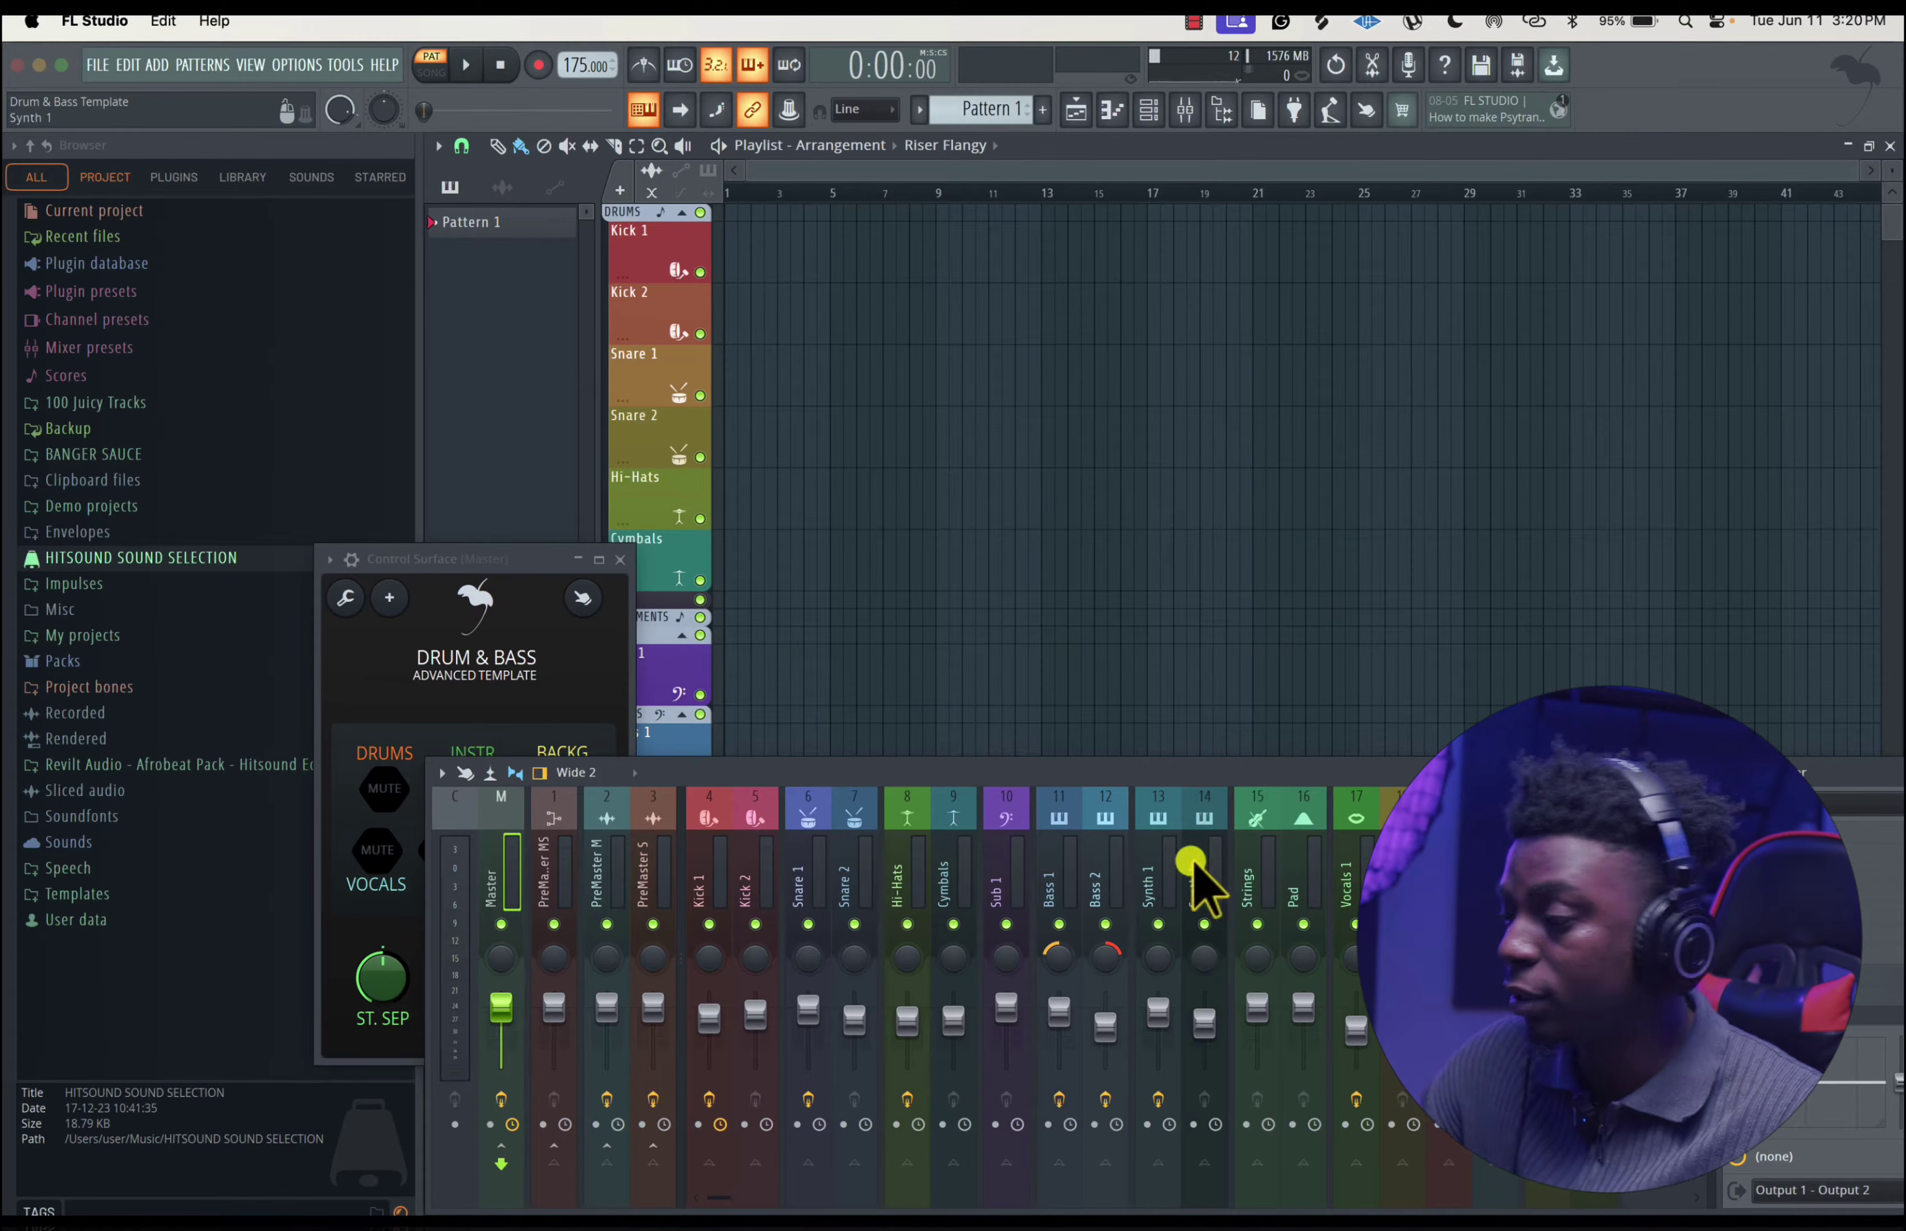
# - Create a new project from the Empty template and shift the mixer window slightly upward
pyautogui.click(100, 64)
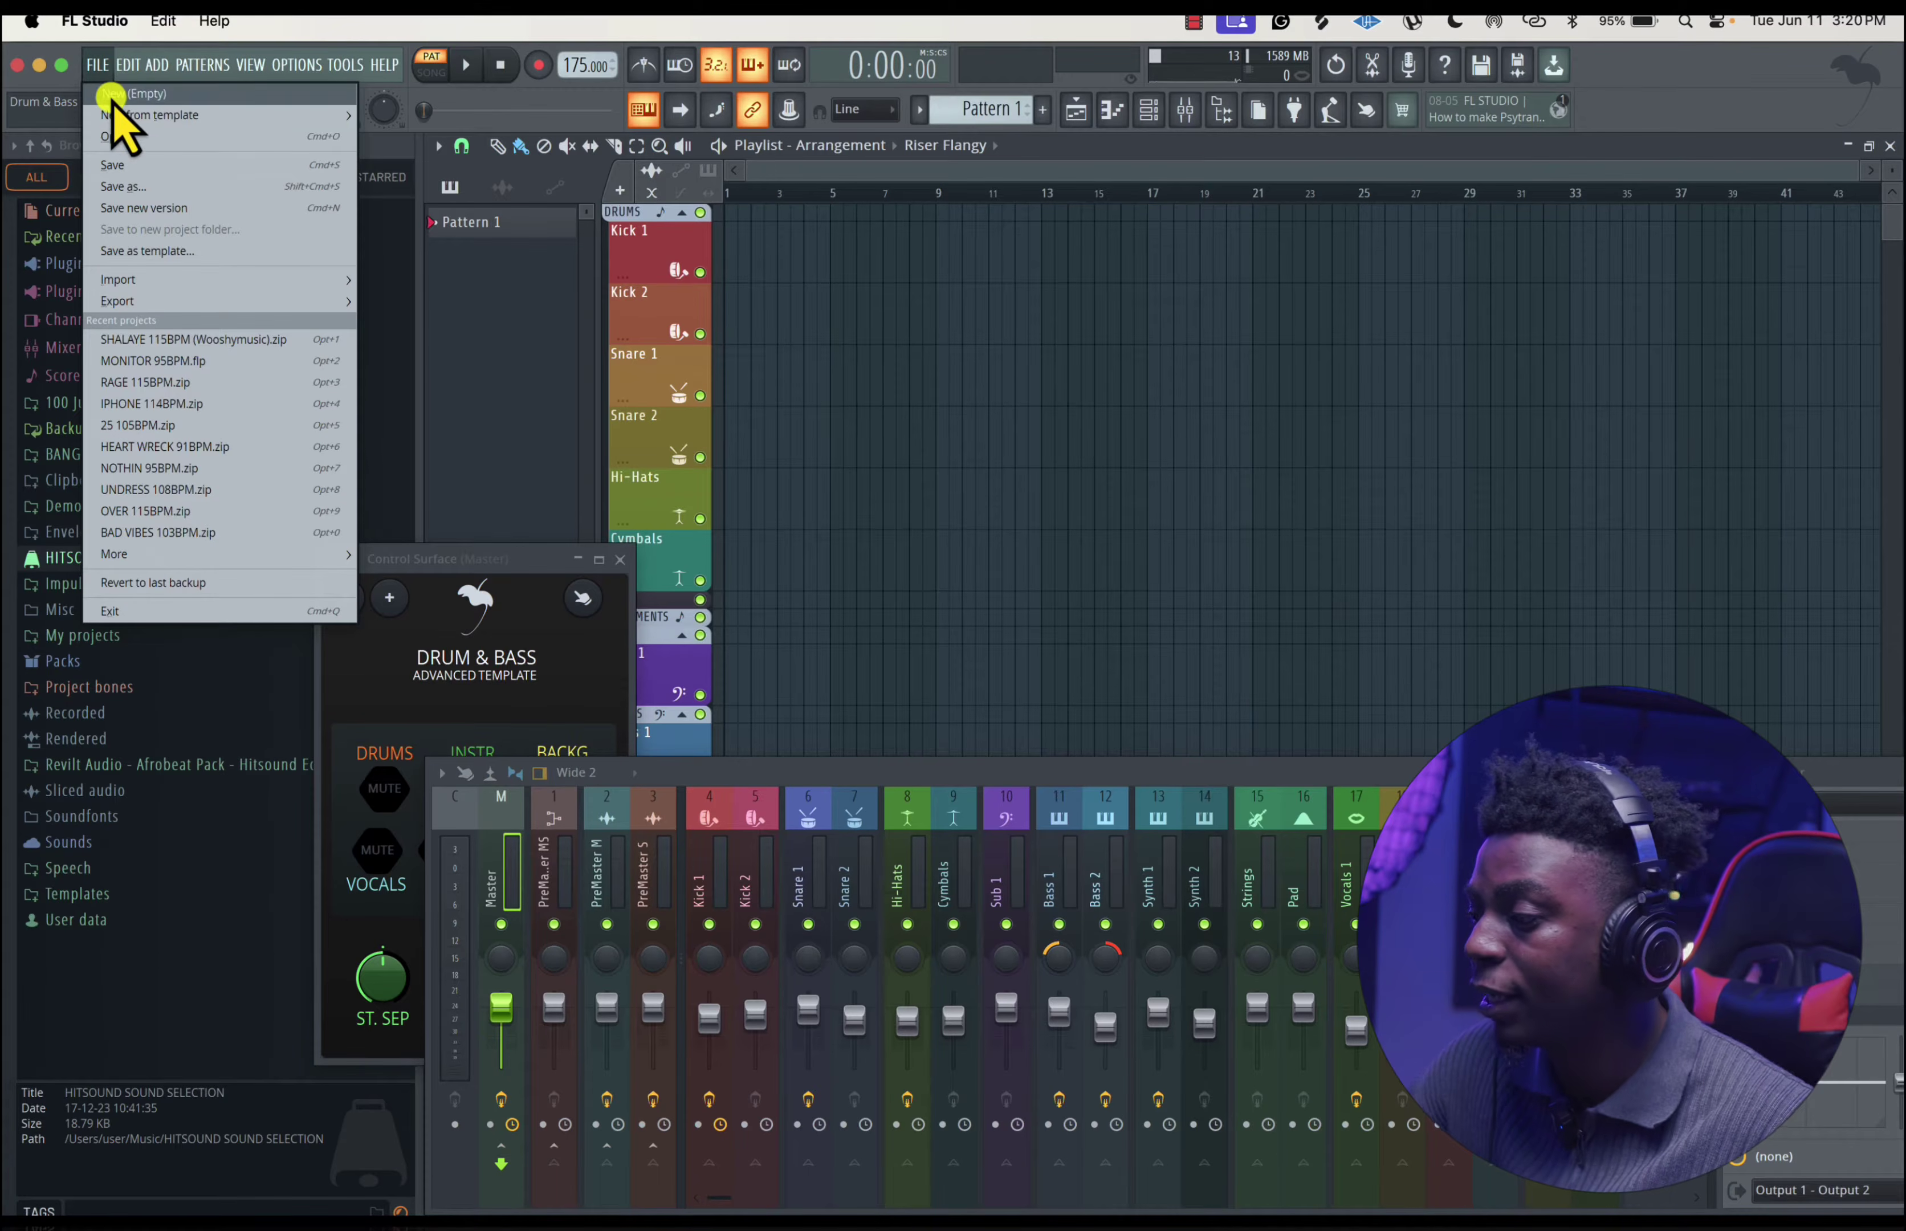
pyautogui.moveTo(145, 116)
pyautogui.moveTo(405, 182)
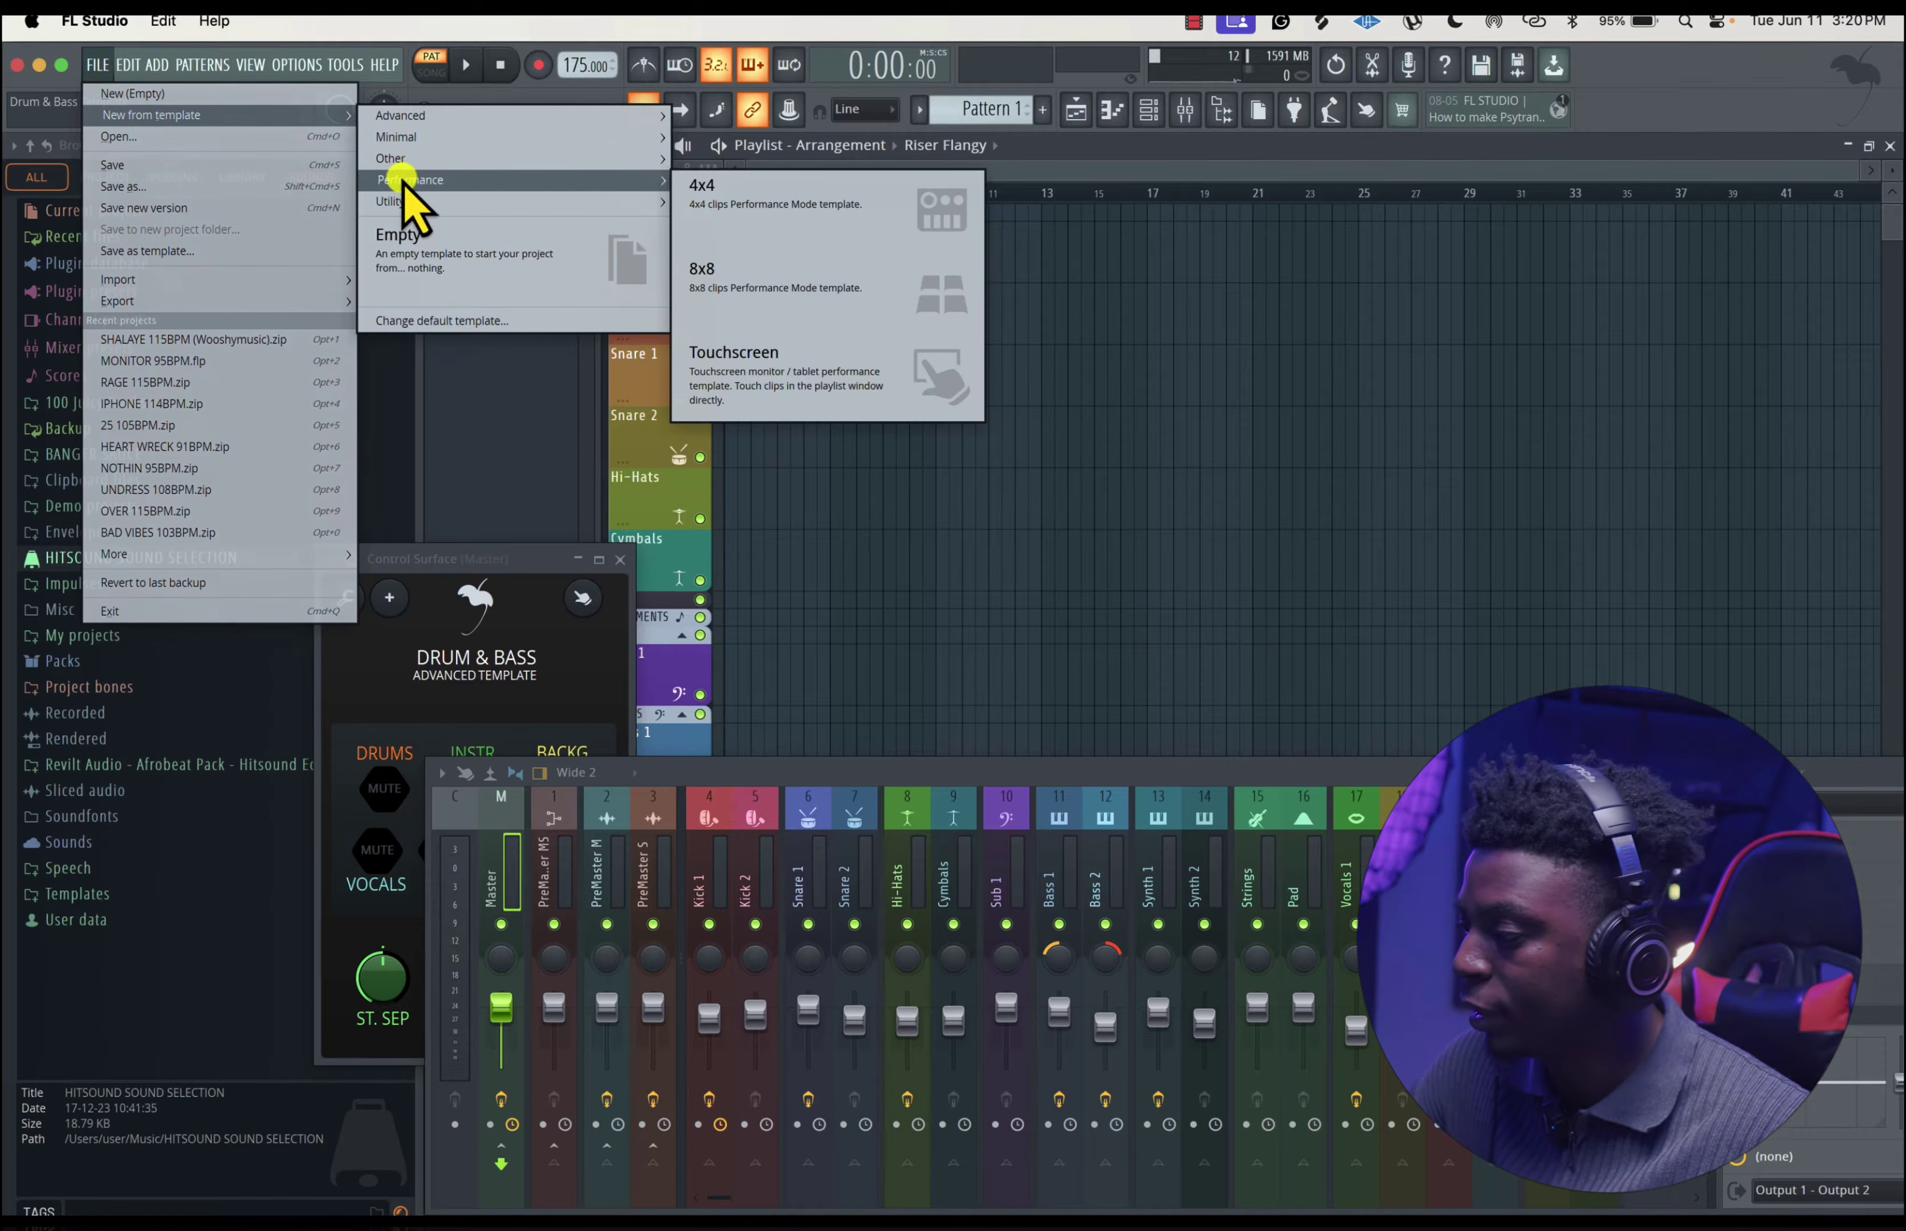
pyautogui.click(482, 258)
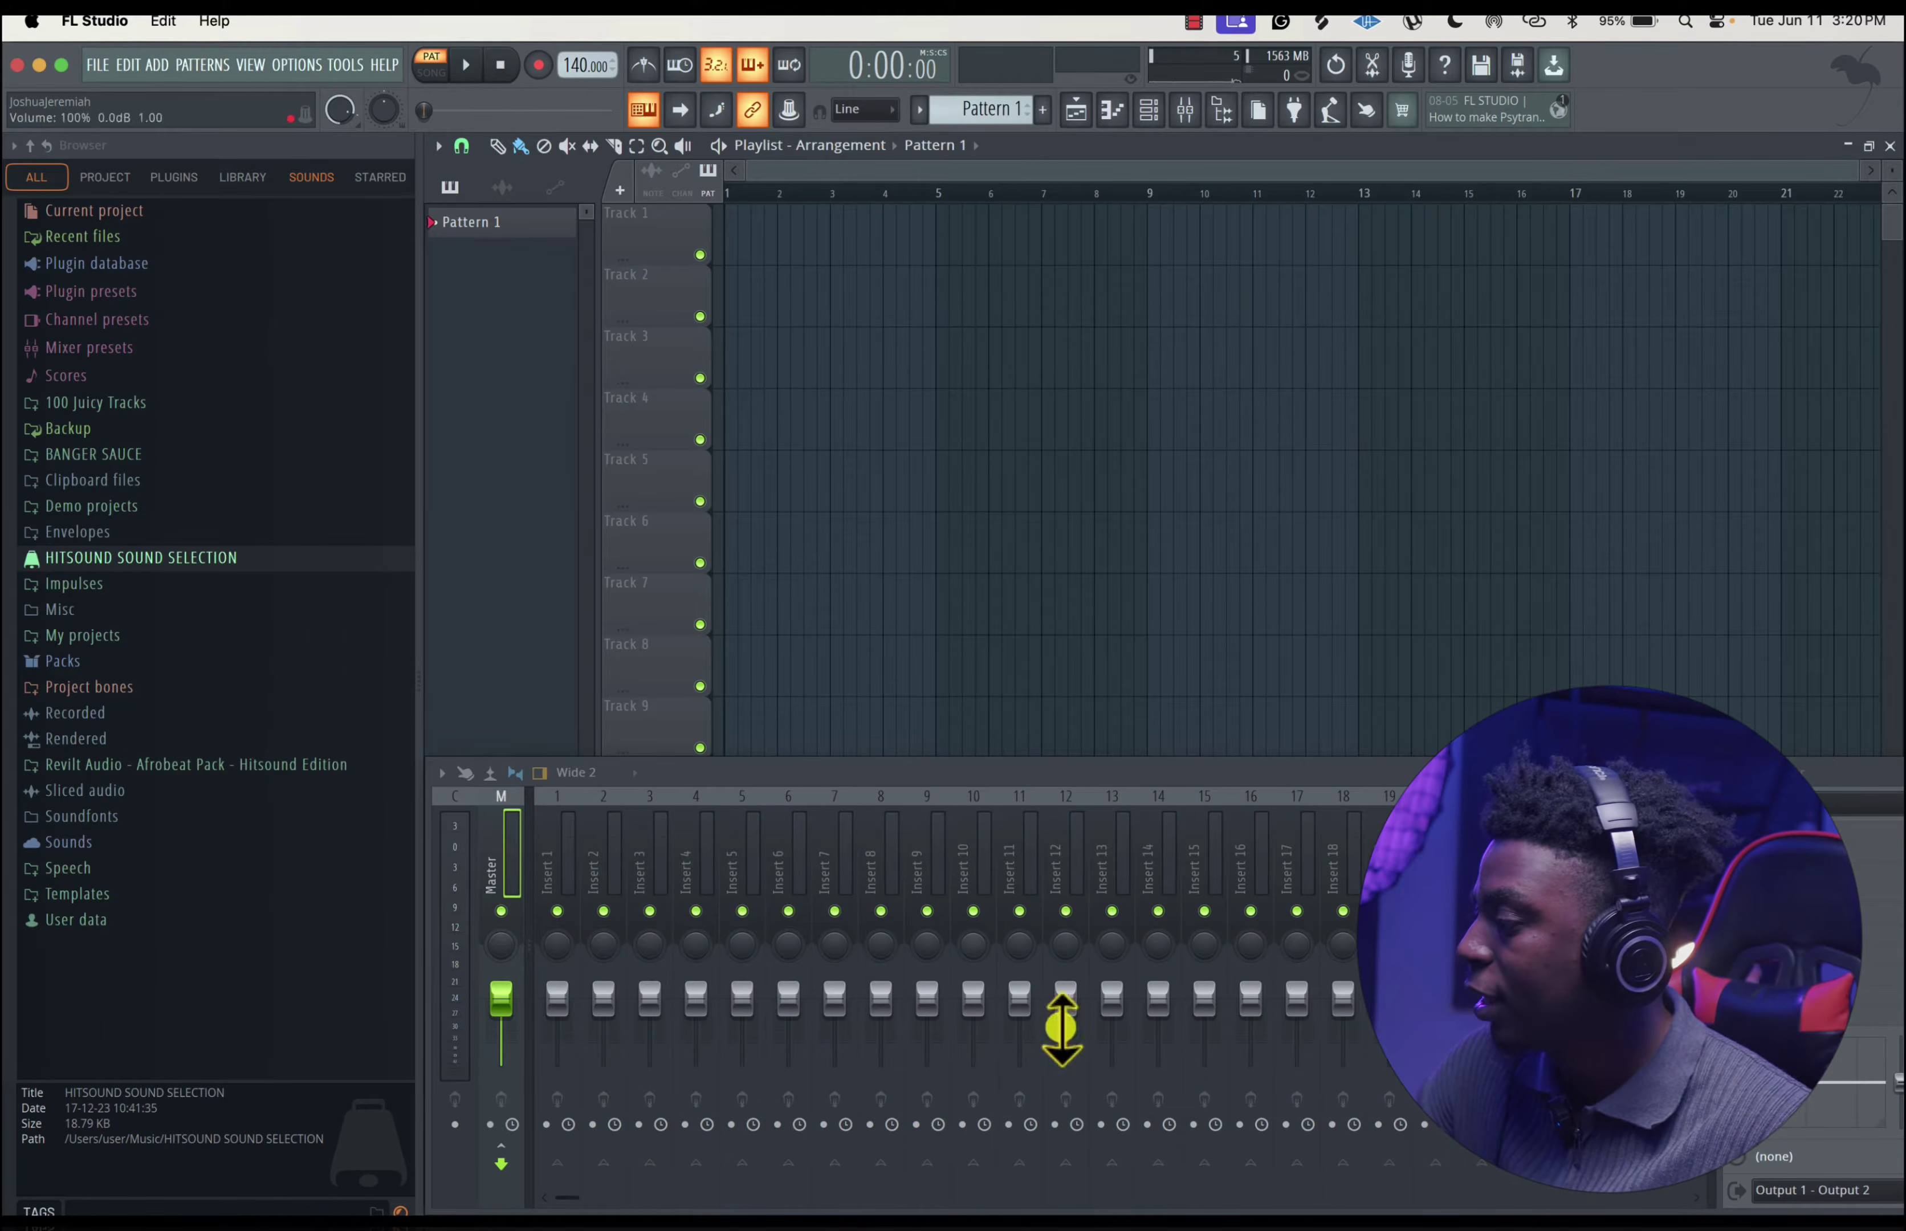
pyautogui.moveTo(850, 775)
pyautogui.mouseDown()
pyautogui.moveTo(833, 383)
pyautogui.moveTo(749, 434)
pyautogui.moveTo(919, 556)
pyautogui.moveTo(672, 693)
pyautogui.moveTo(866, 735)
pyautogui.moveTo(852, 758)
pyautogui.mouseUp()
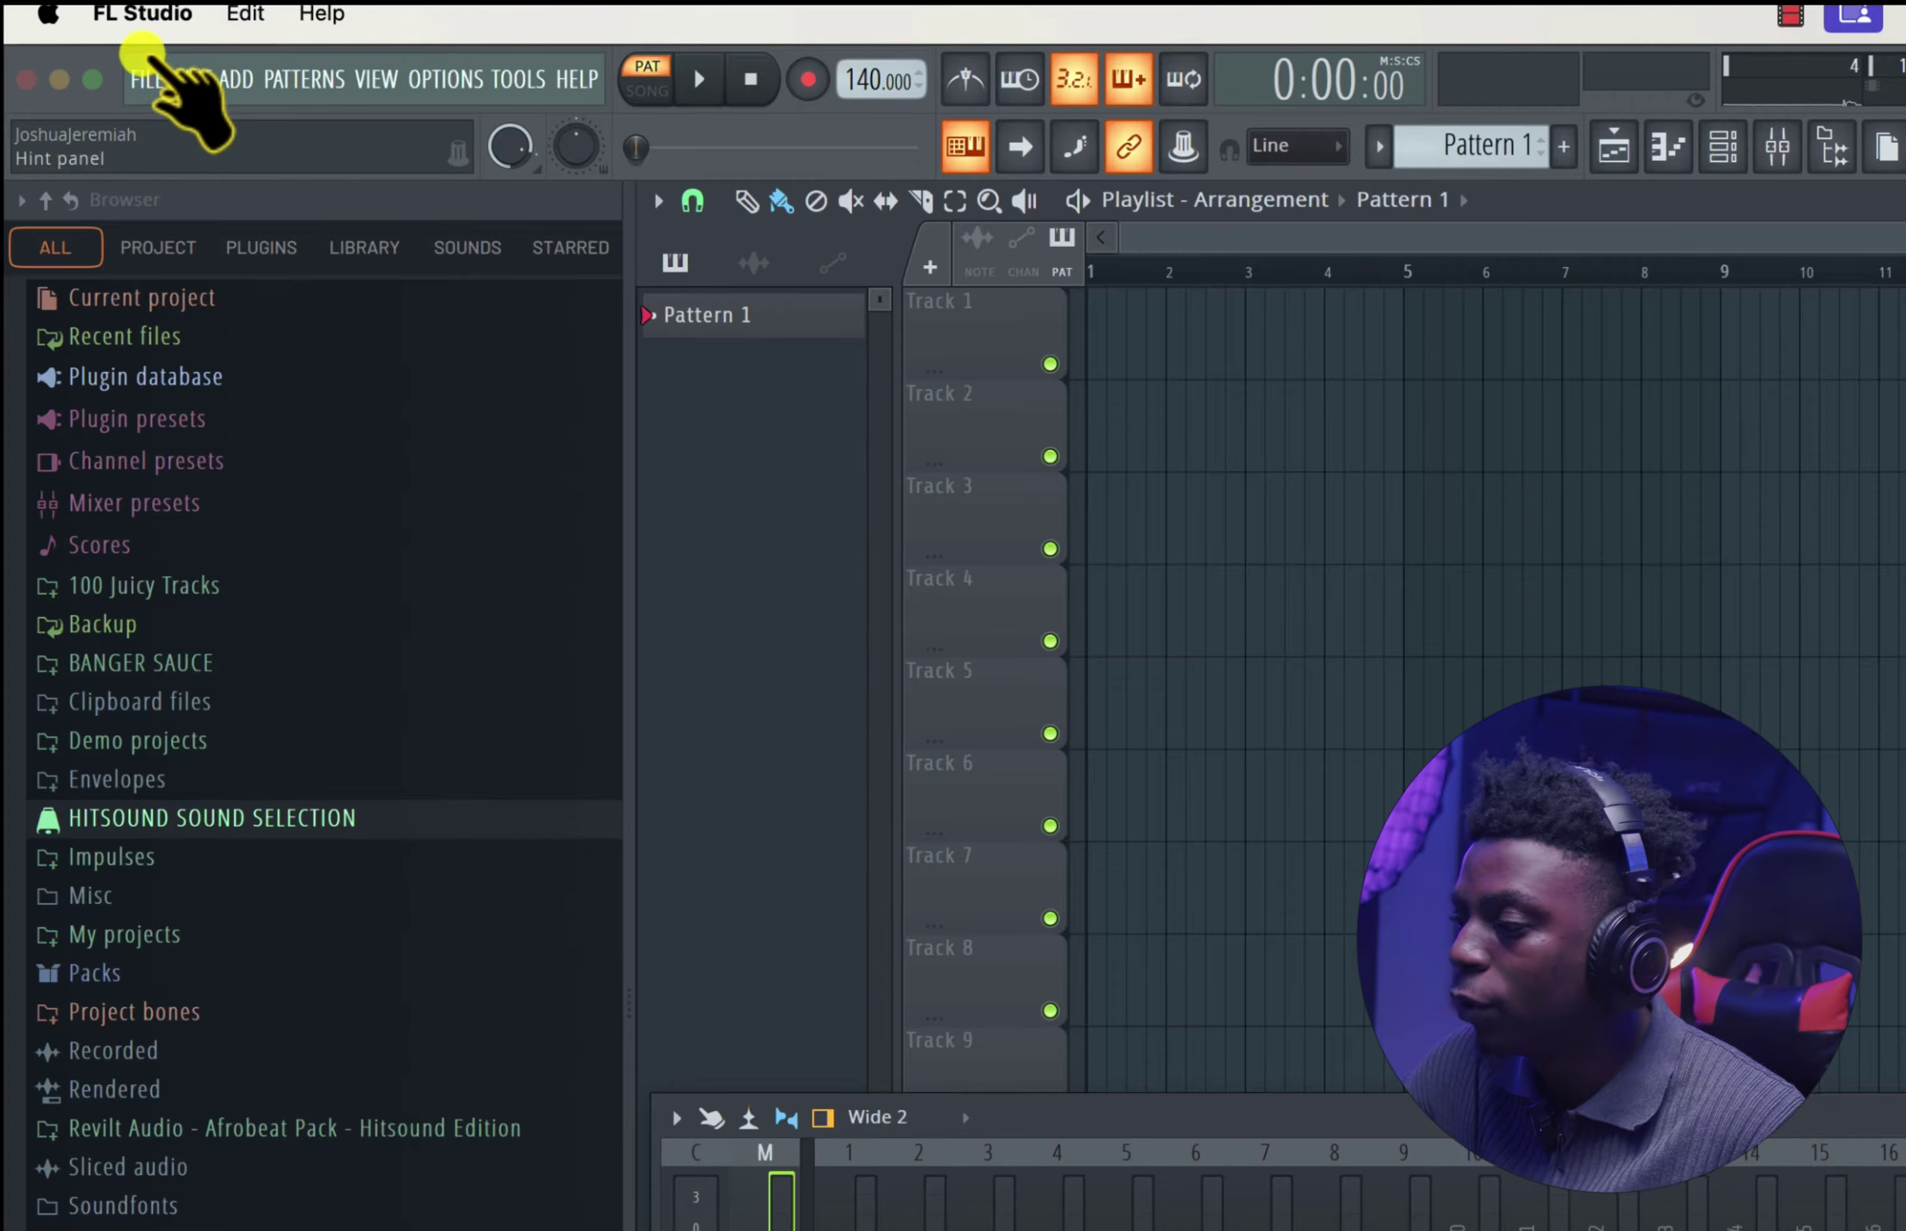
# - Browse the saved projects in the FEBRUARY 2024 folder, select SHALAYE 115BPM (Wooshymusic).zip, and cancel opening it
pyautogui.click(97, 64)
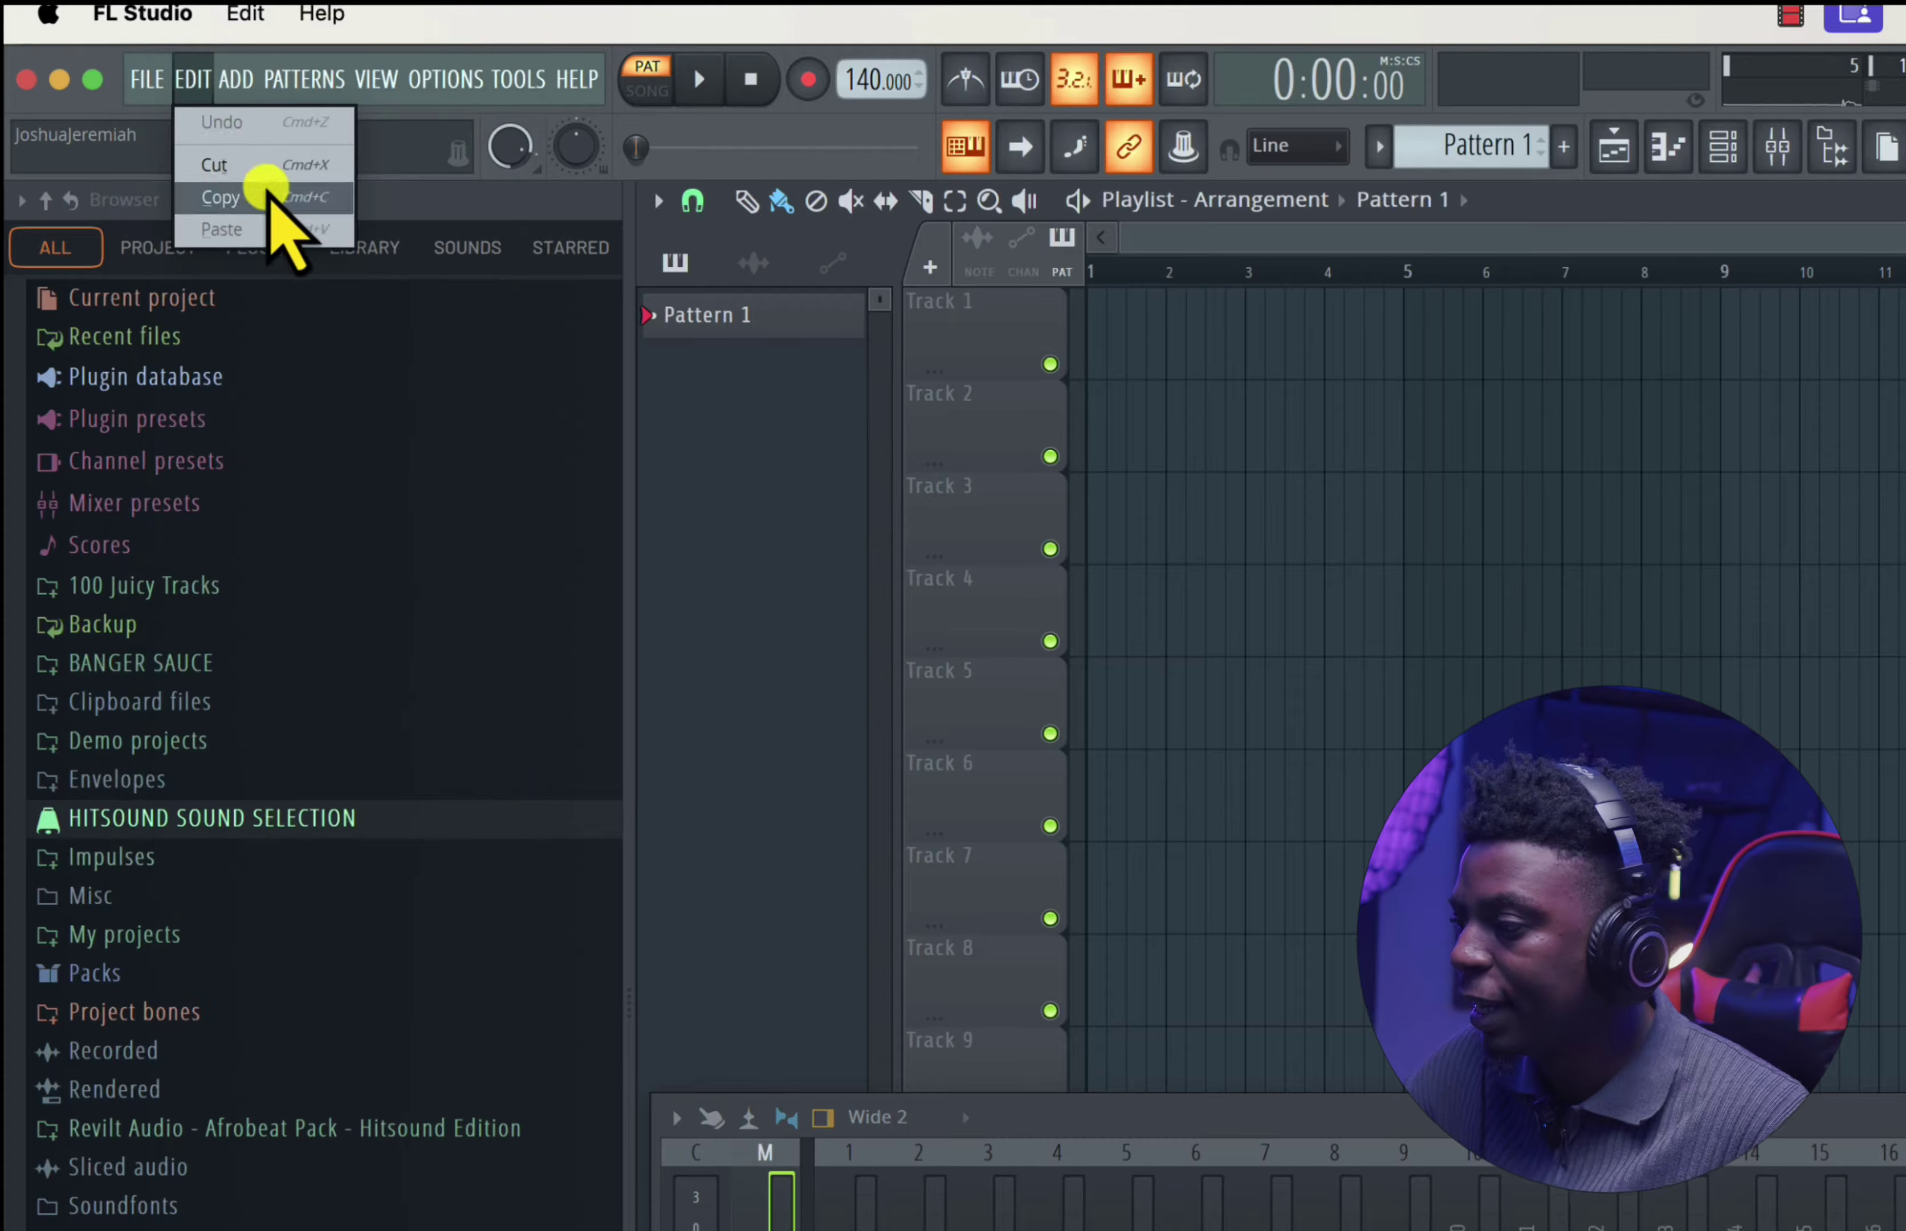
pyautogui.click(178, 186)
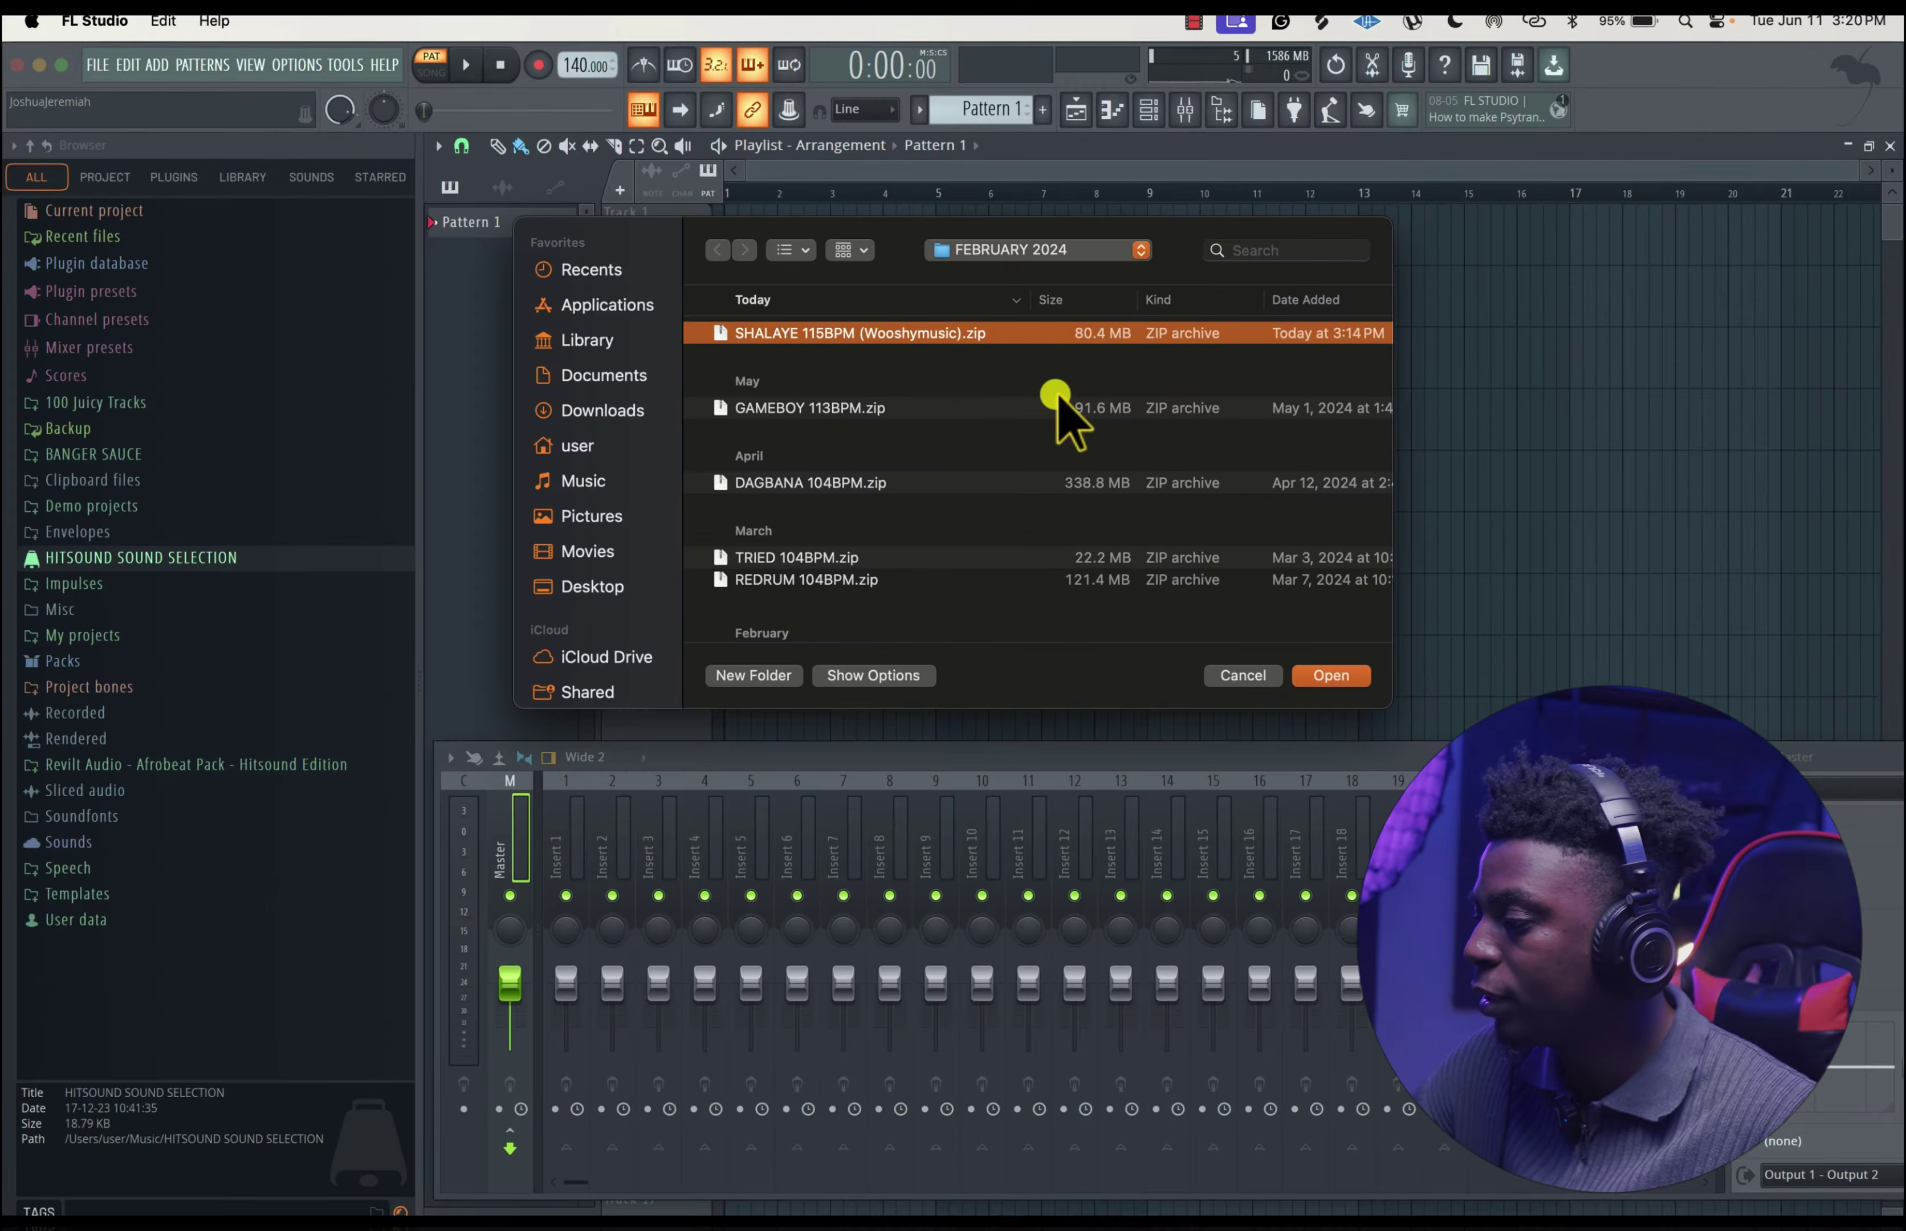
pyautogui.click(761, 332)
pyautogui.click(794, 408)
pyautogui.scroll(-5, 881, 544)
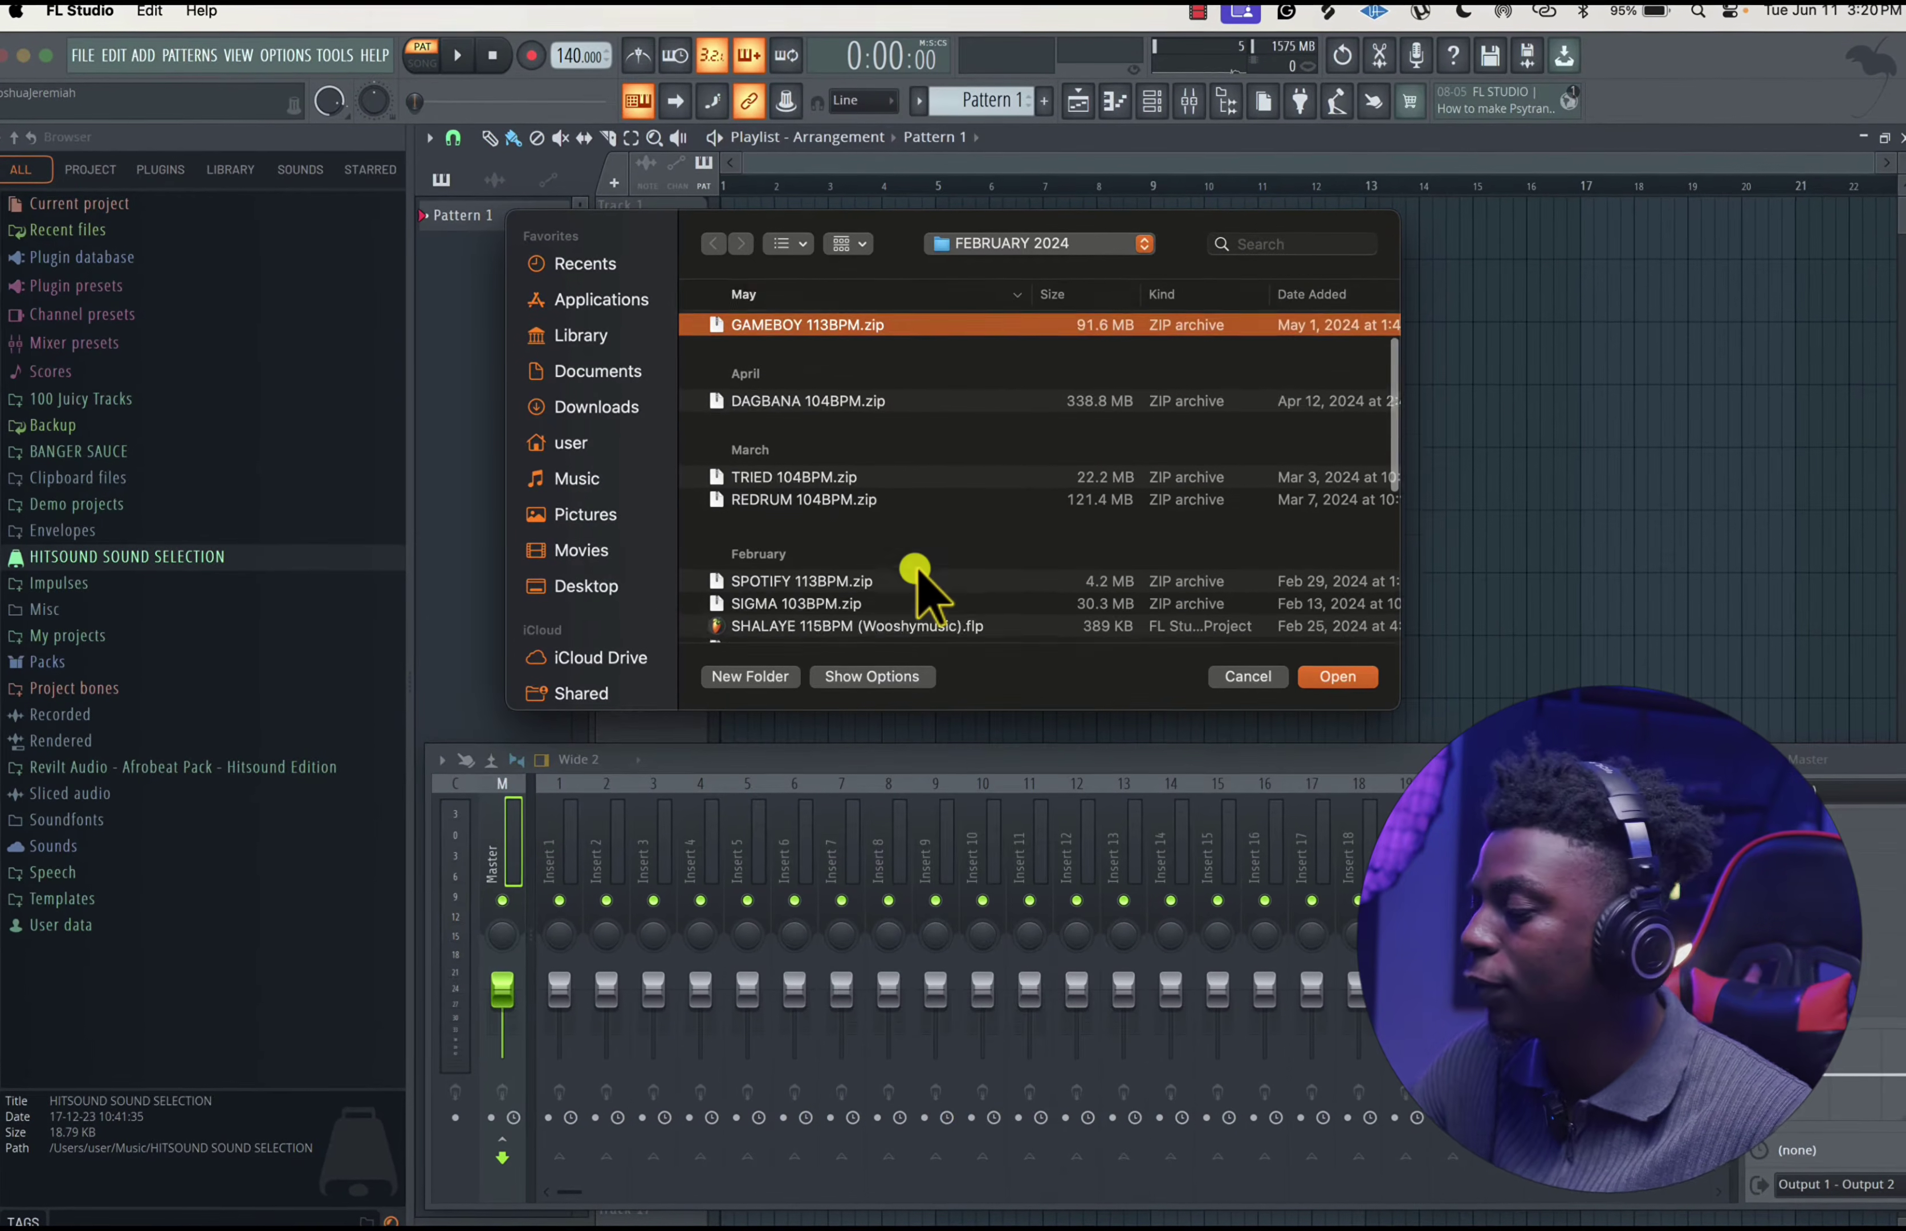
pyautogui.scroll(5, 949, 497)
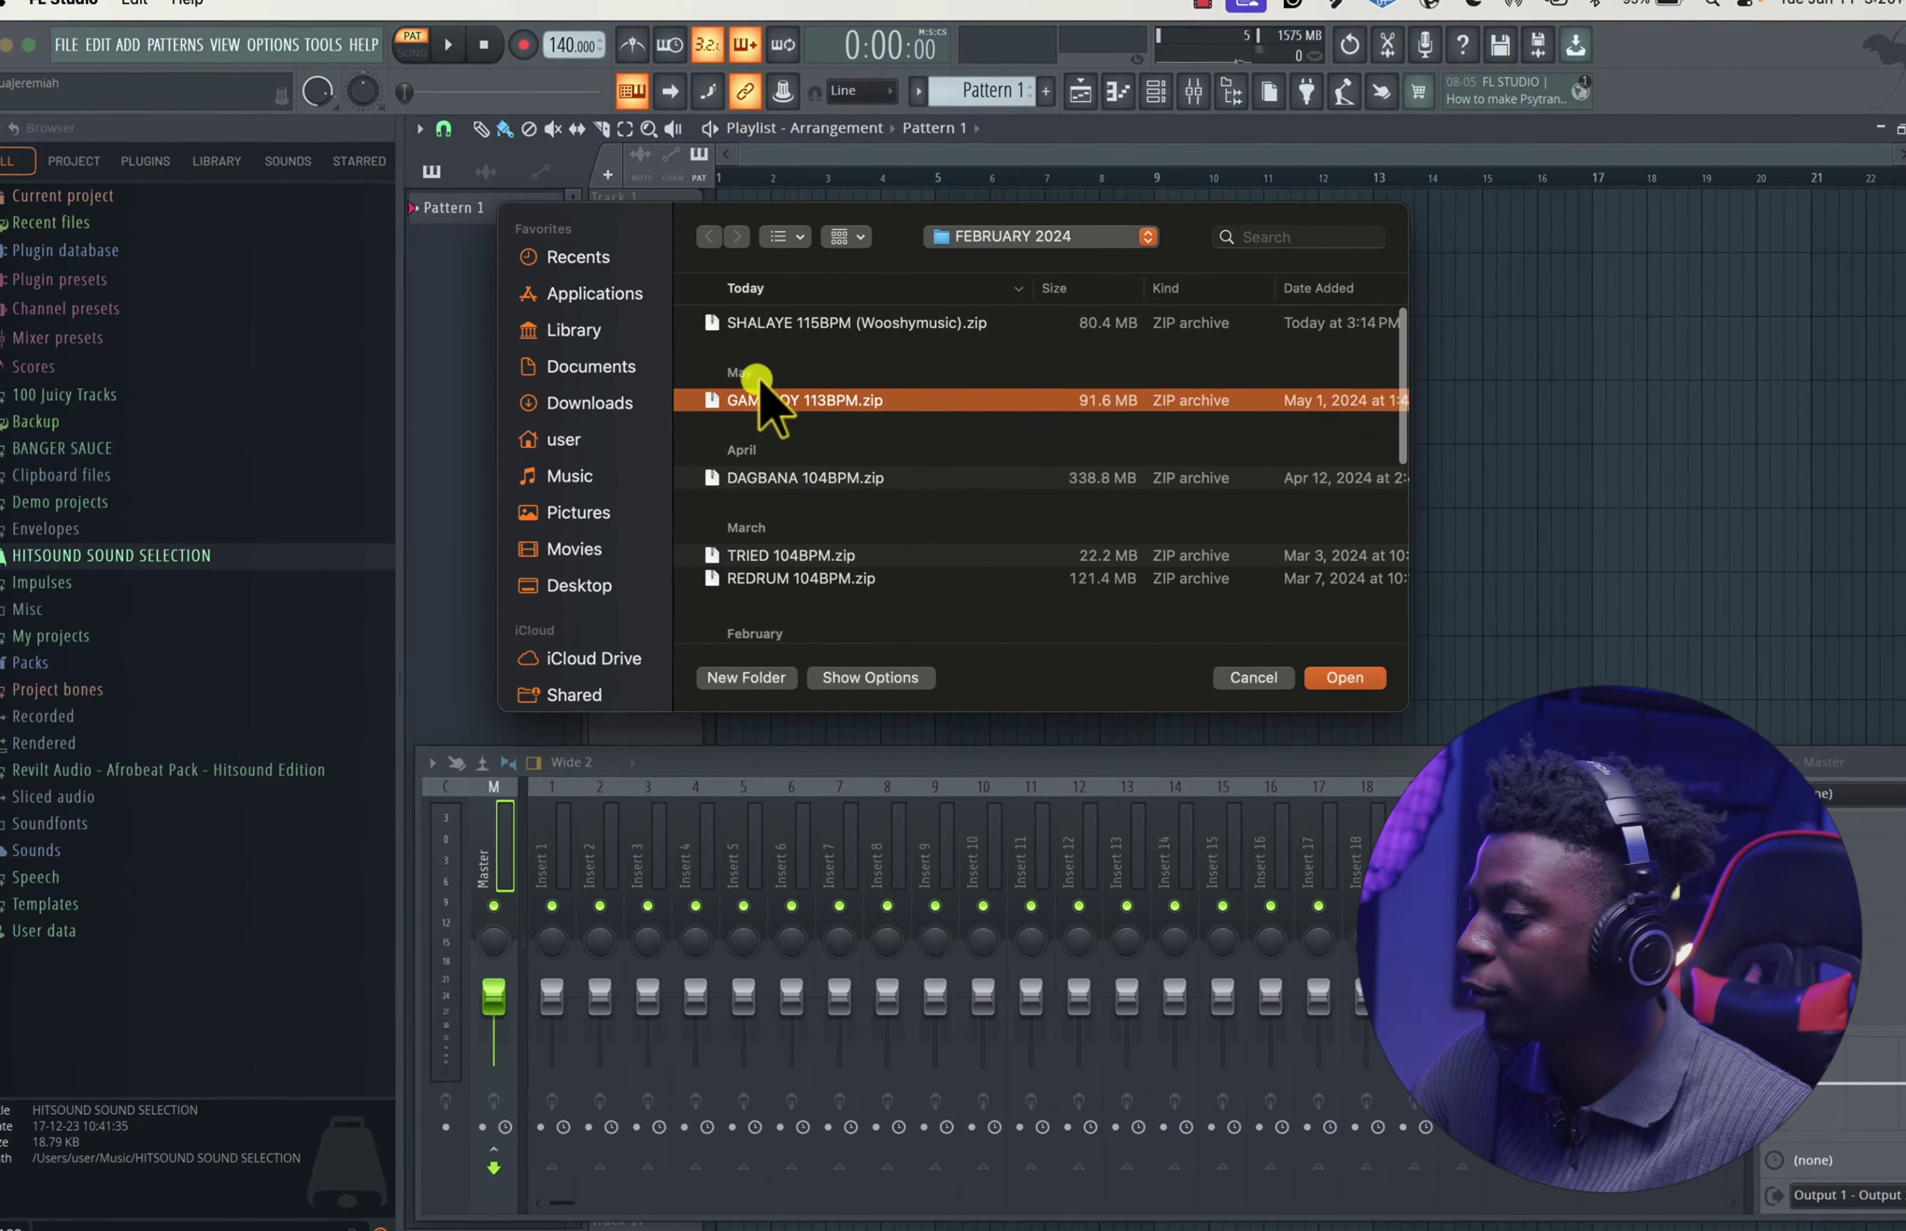
pyautogui.scroll(-5, 864, 530)
pyautogui.scroll(-5, 864, 530)
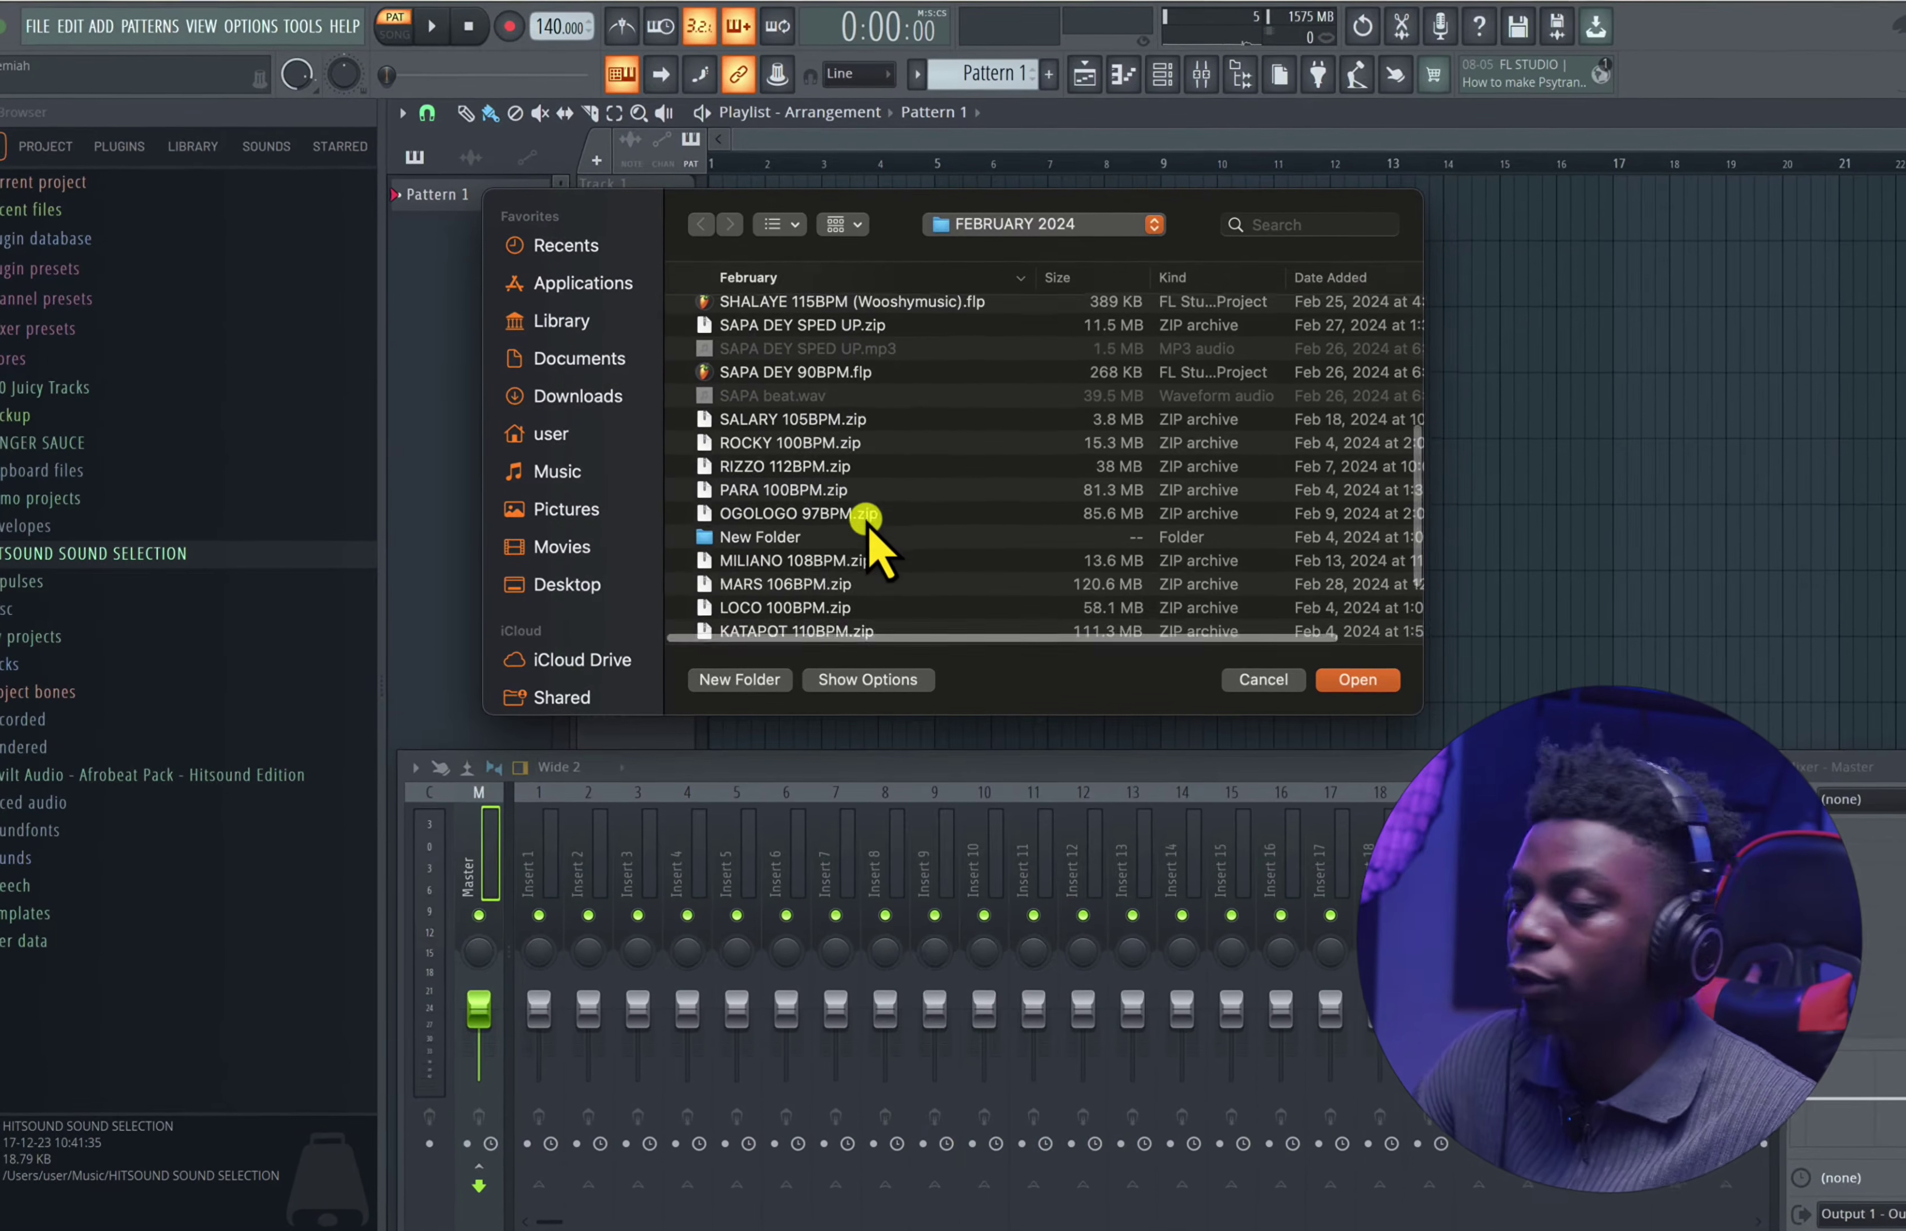
pyautogui.scroll(10, 868, 525)
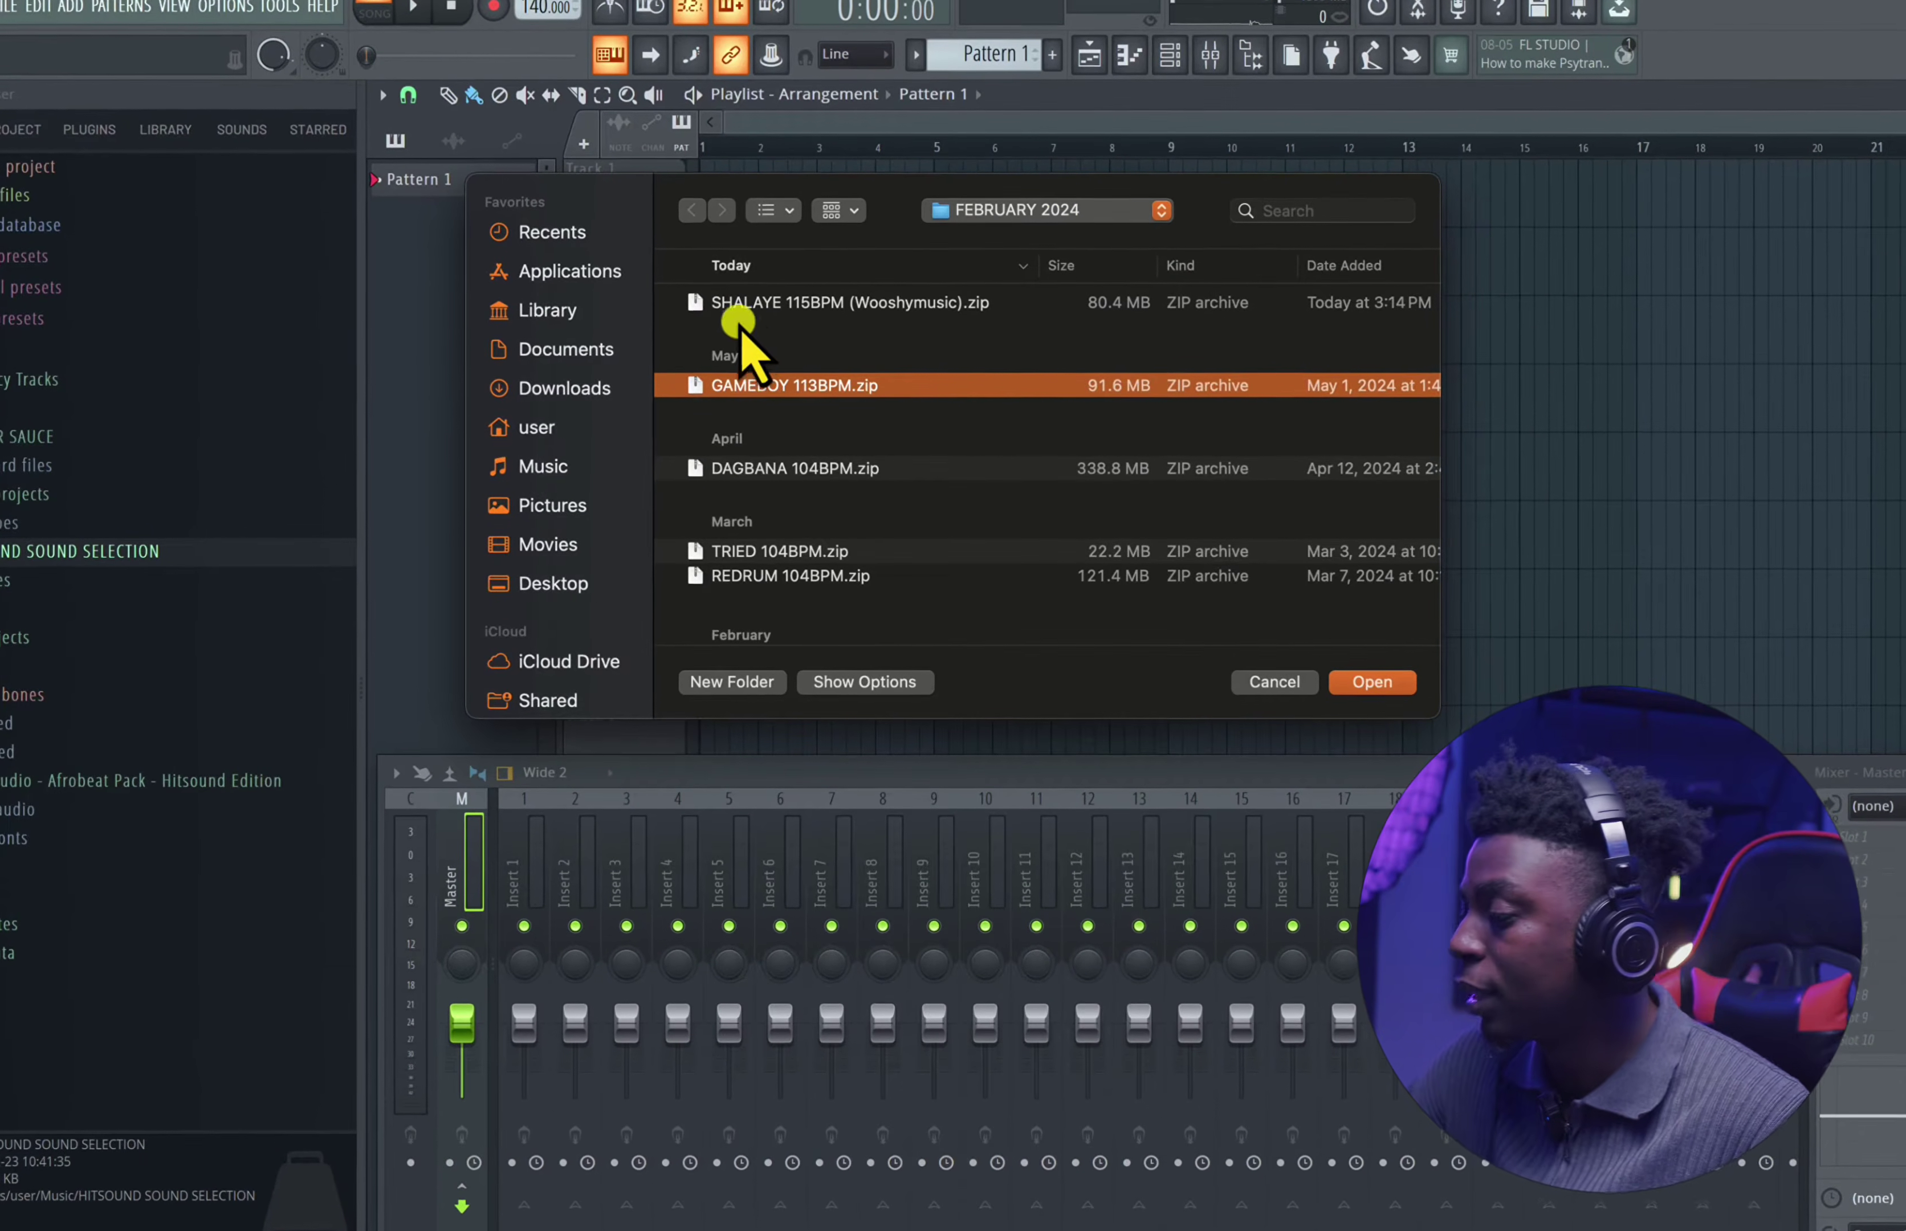
pyautogui.click(737, 320)
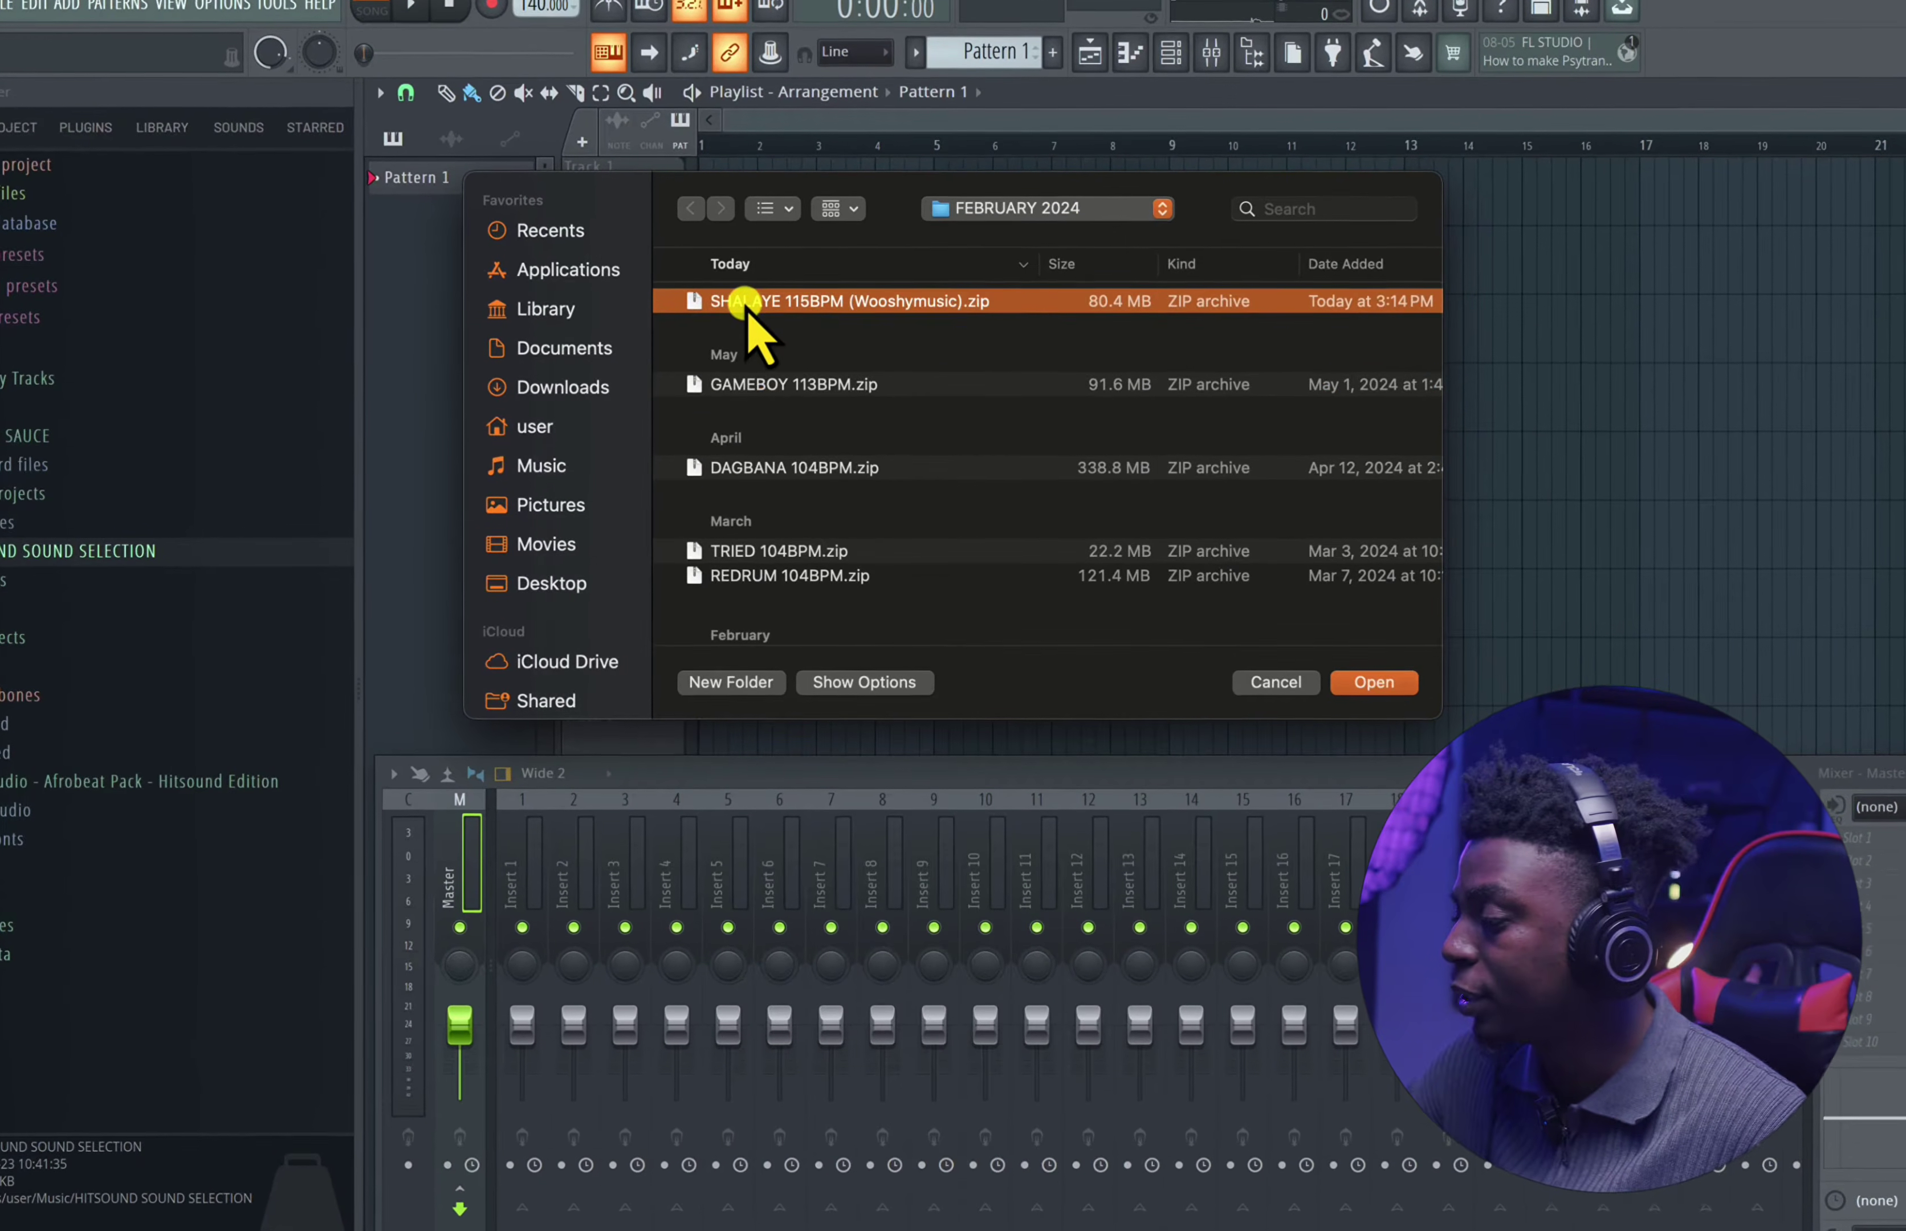
pyautogui.click(1381, 682)
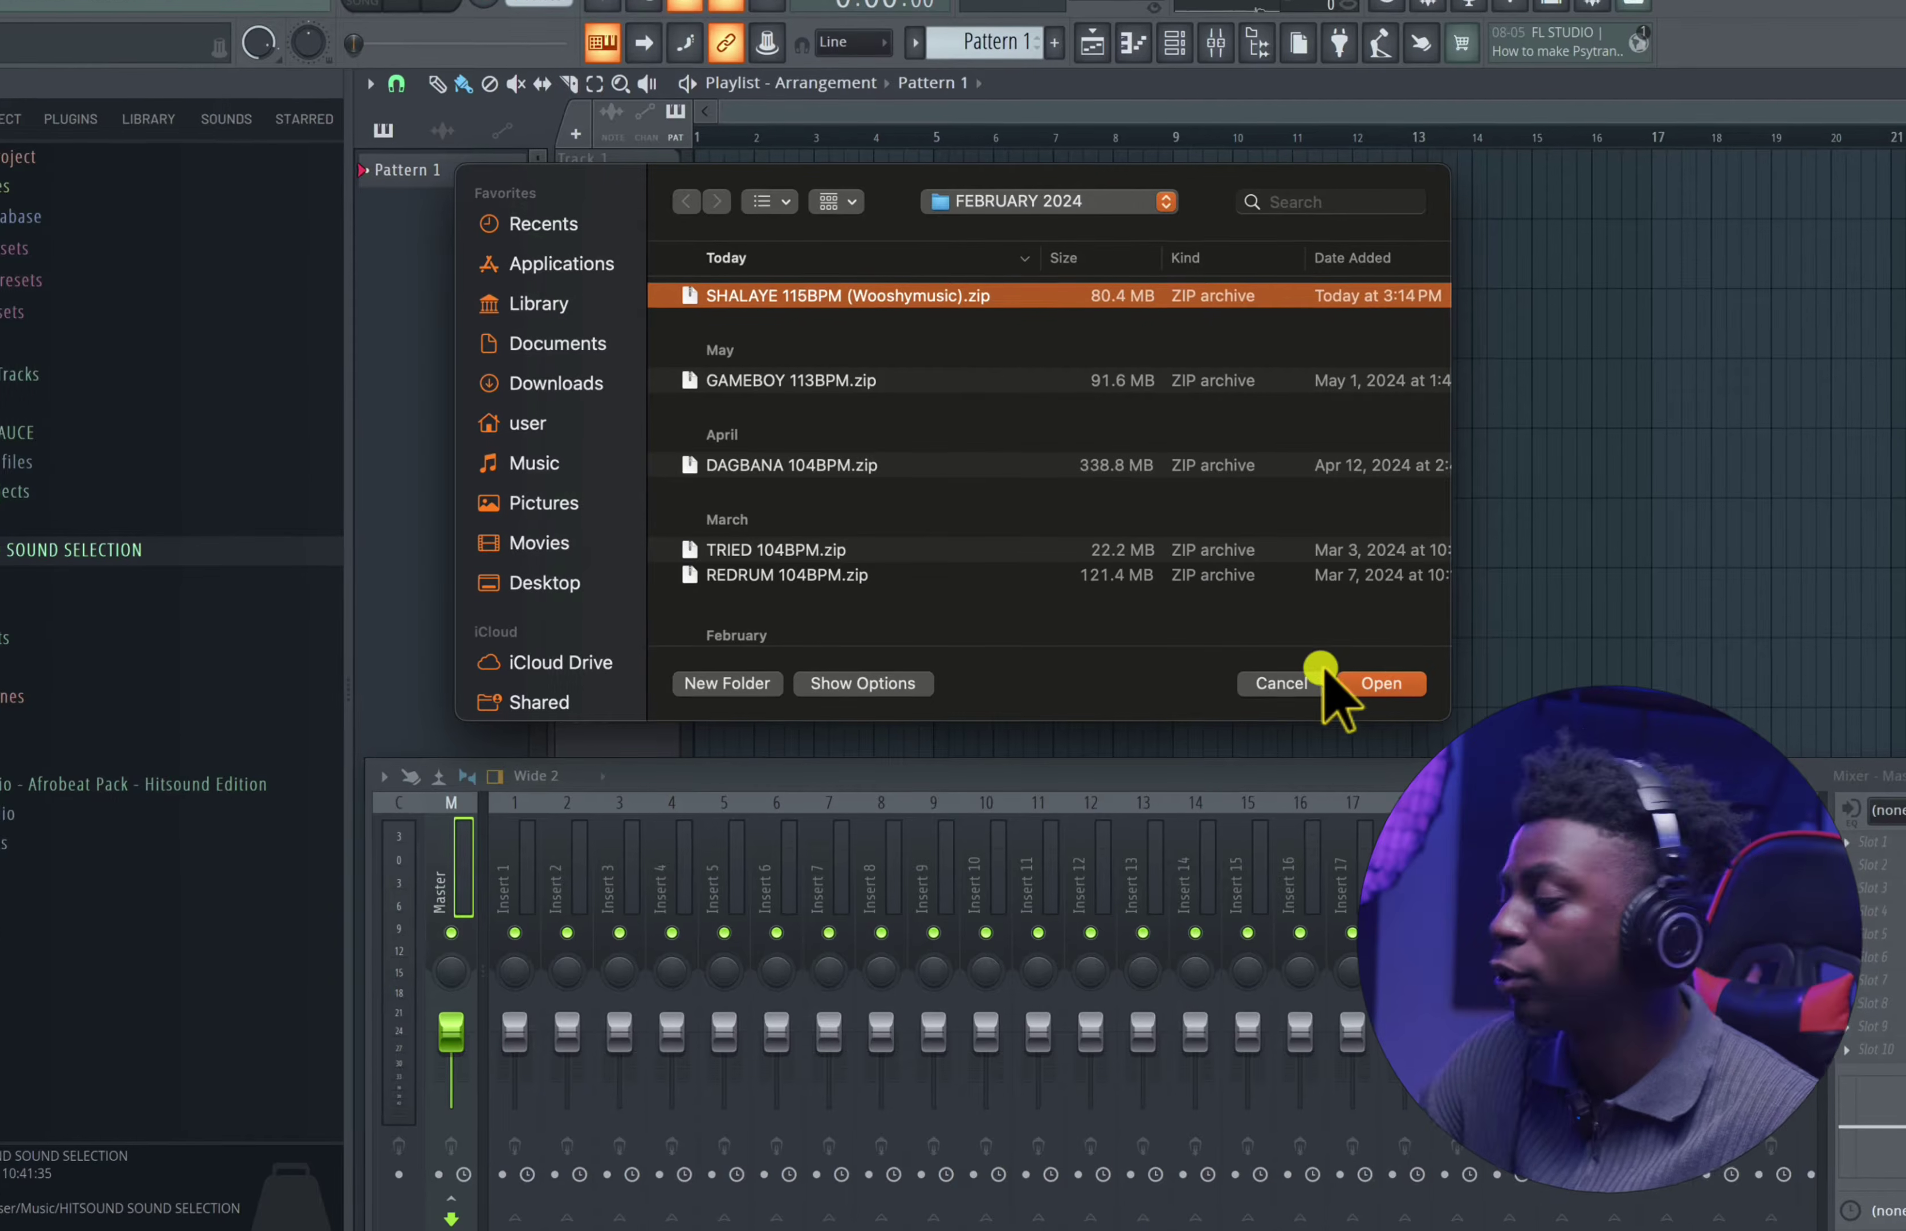
pyautogui.click(1280, 682)
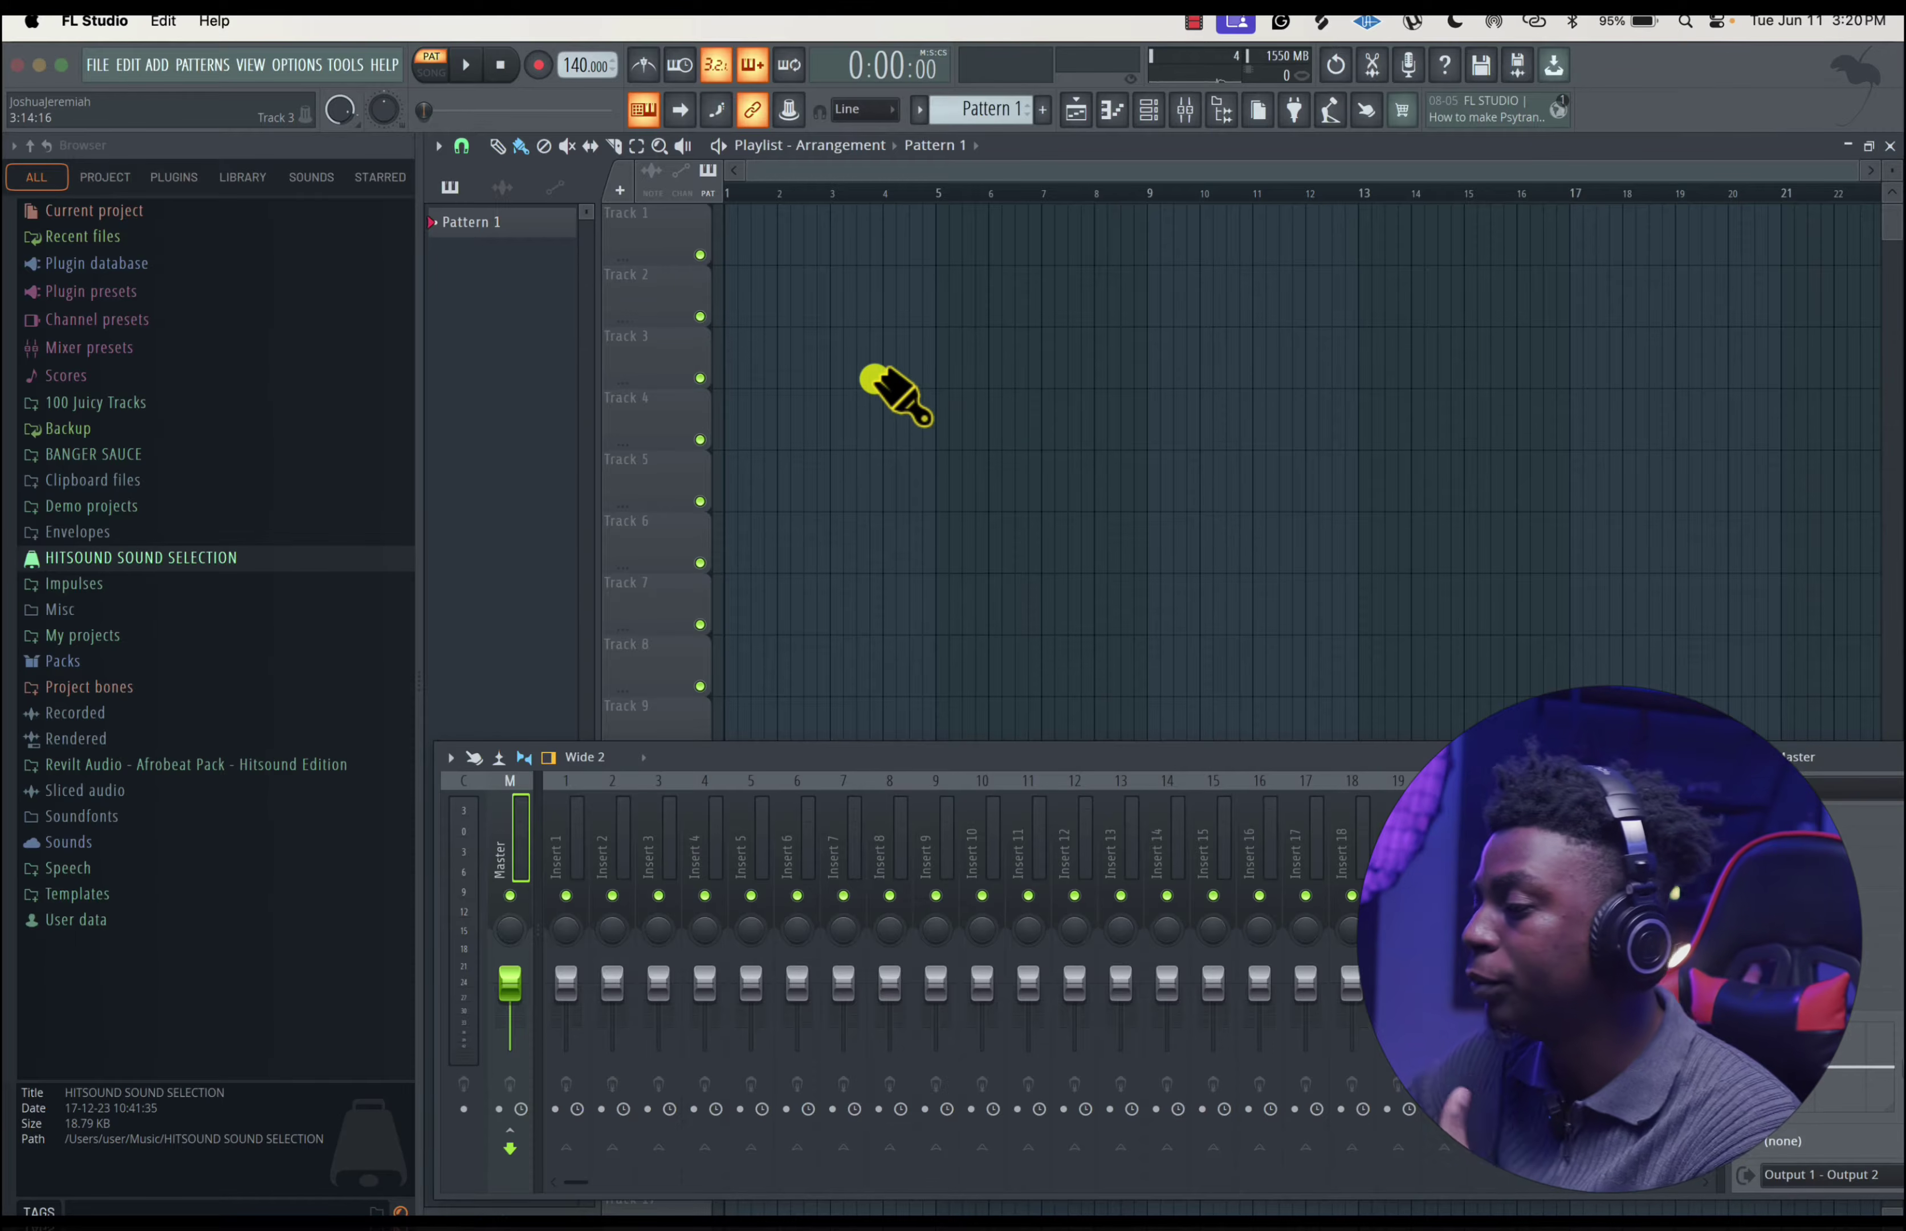
pyautogui.click(95, 65)
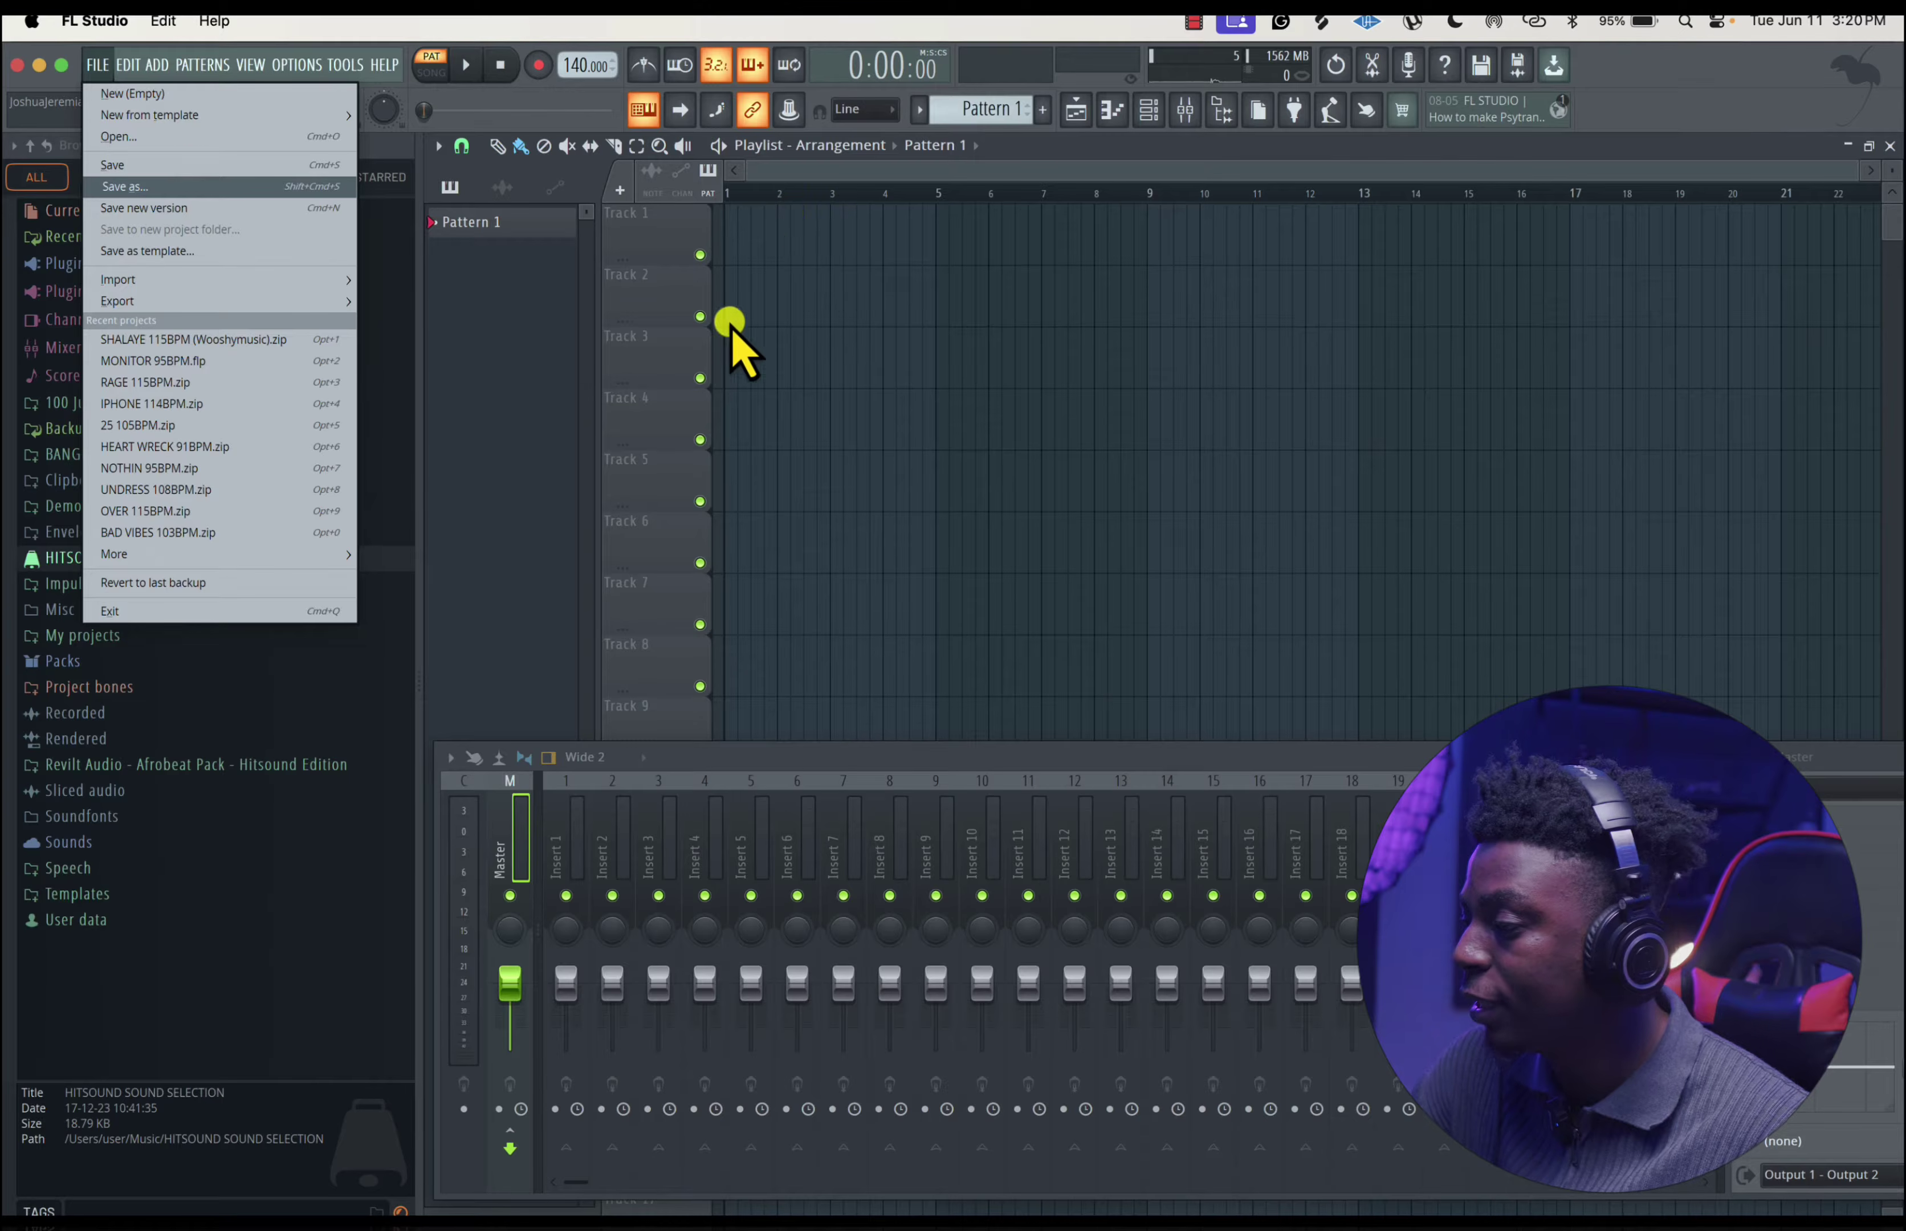
pyautogui.click(810, 182)
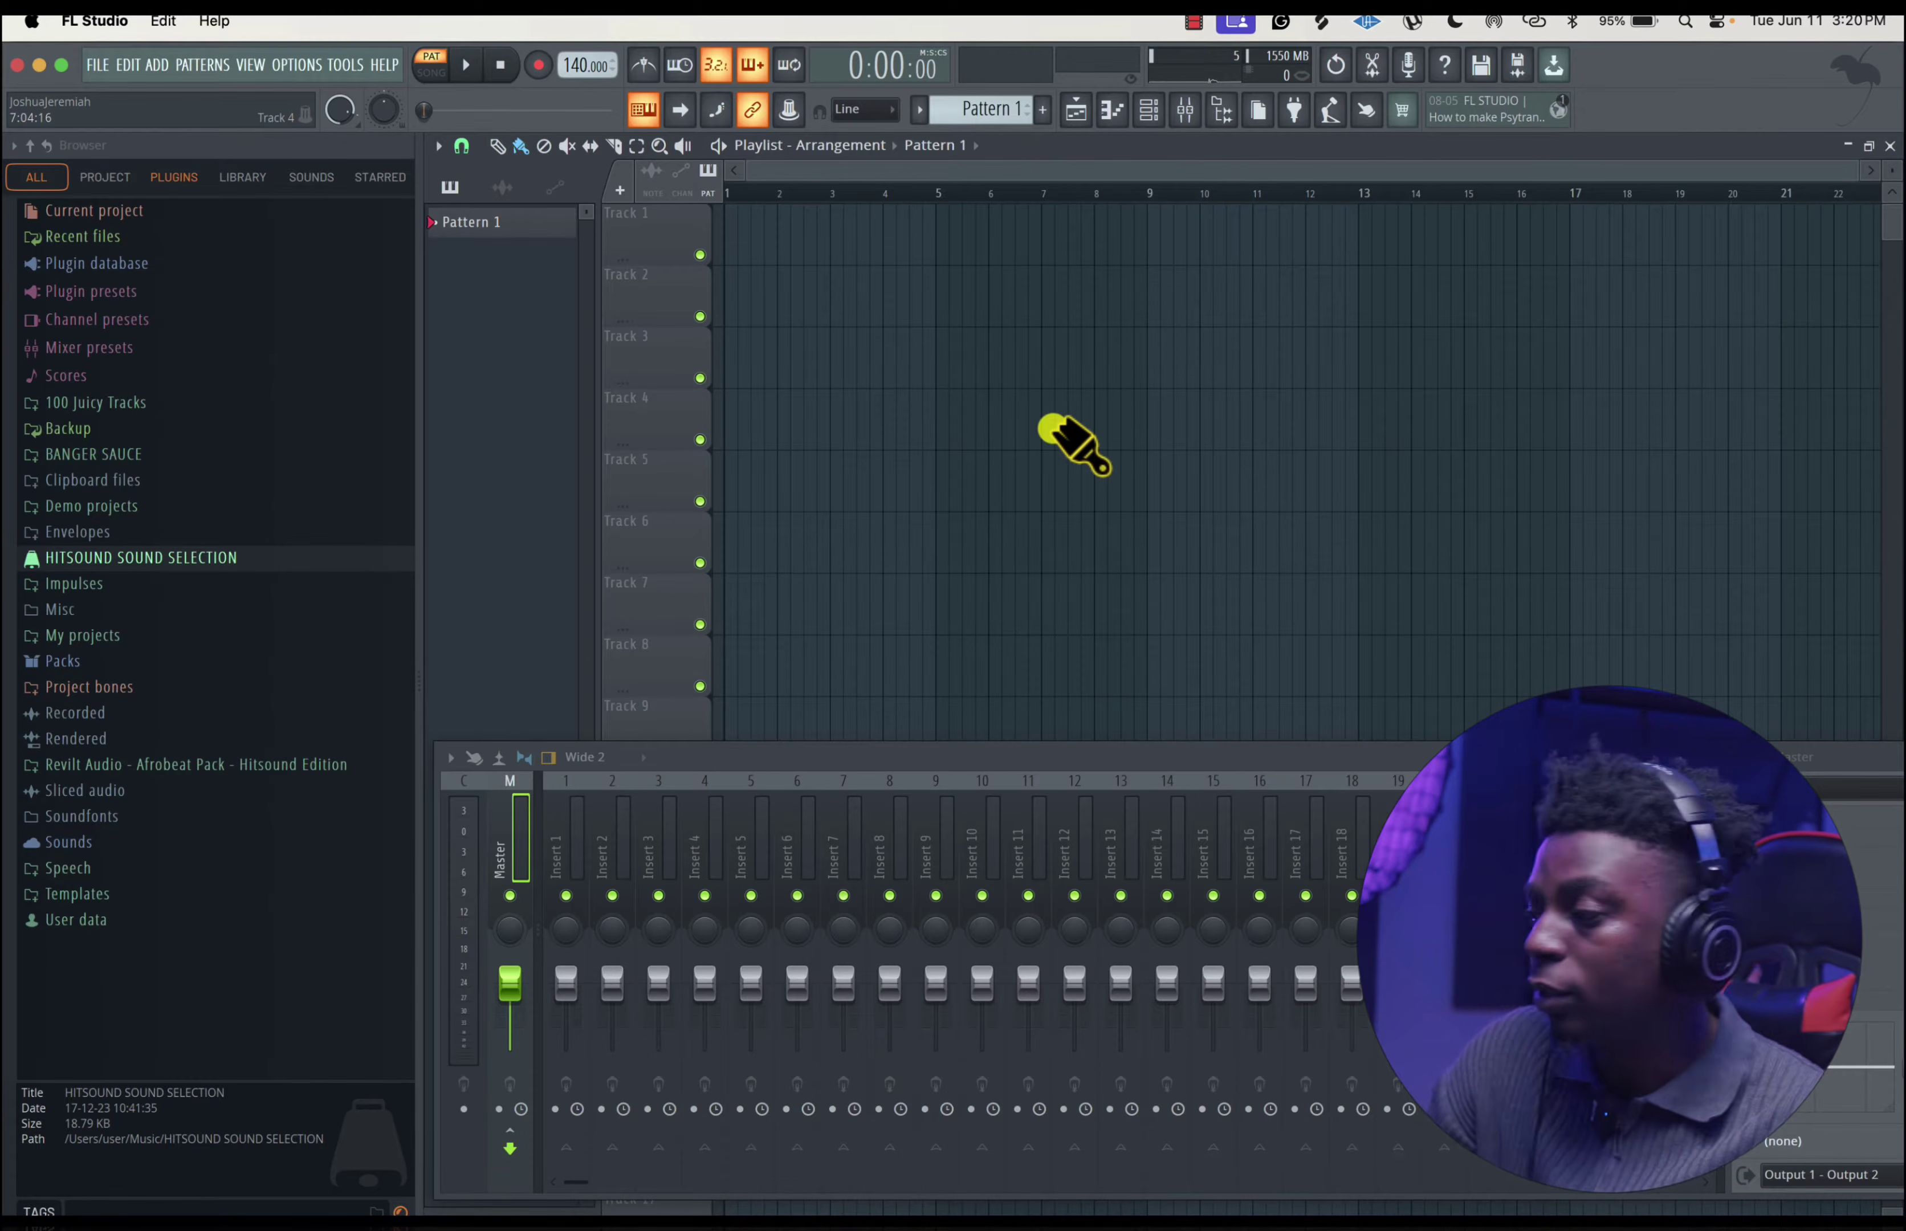
# - Set the tempo to 106 BPM and place Pattern 1 clips on Tracks 3, 5 and 7 near bars 5, 9 and 11
pyautogui.moveTo(585, 65)
pyautogui.mouseDown()
pyautogui.moveTo(583, 110)
pyautogui.moveTo(586, 61)
pyautogui.mouseUp()
pyautogui.click(953, 368)
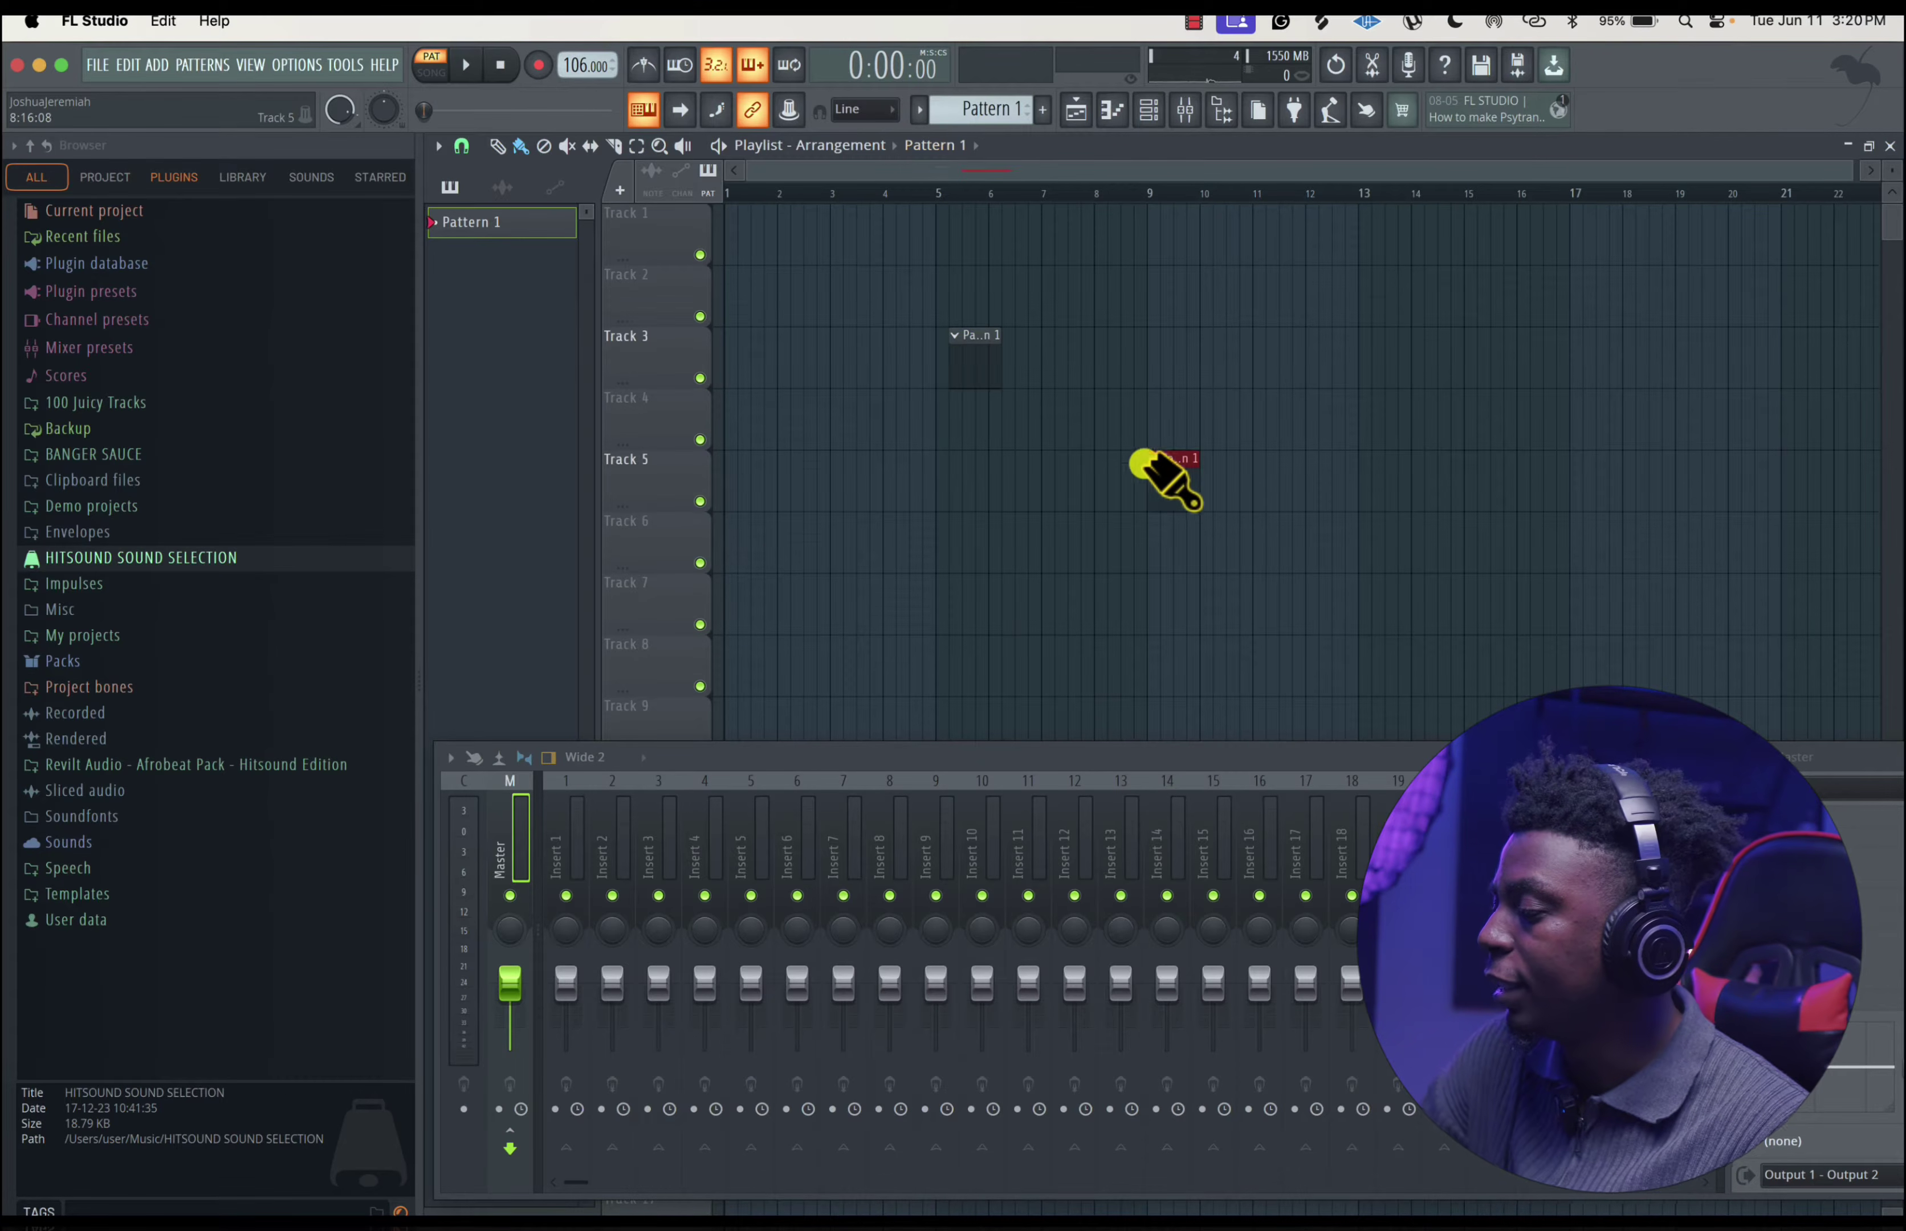
pyautogui.click(1153, 472)
pyautogui.click(1279, 596)
# - Start saving the project without a project folder, check the available file formats, and cancel the save
pyautogui.press('super+s')
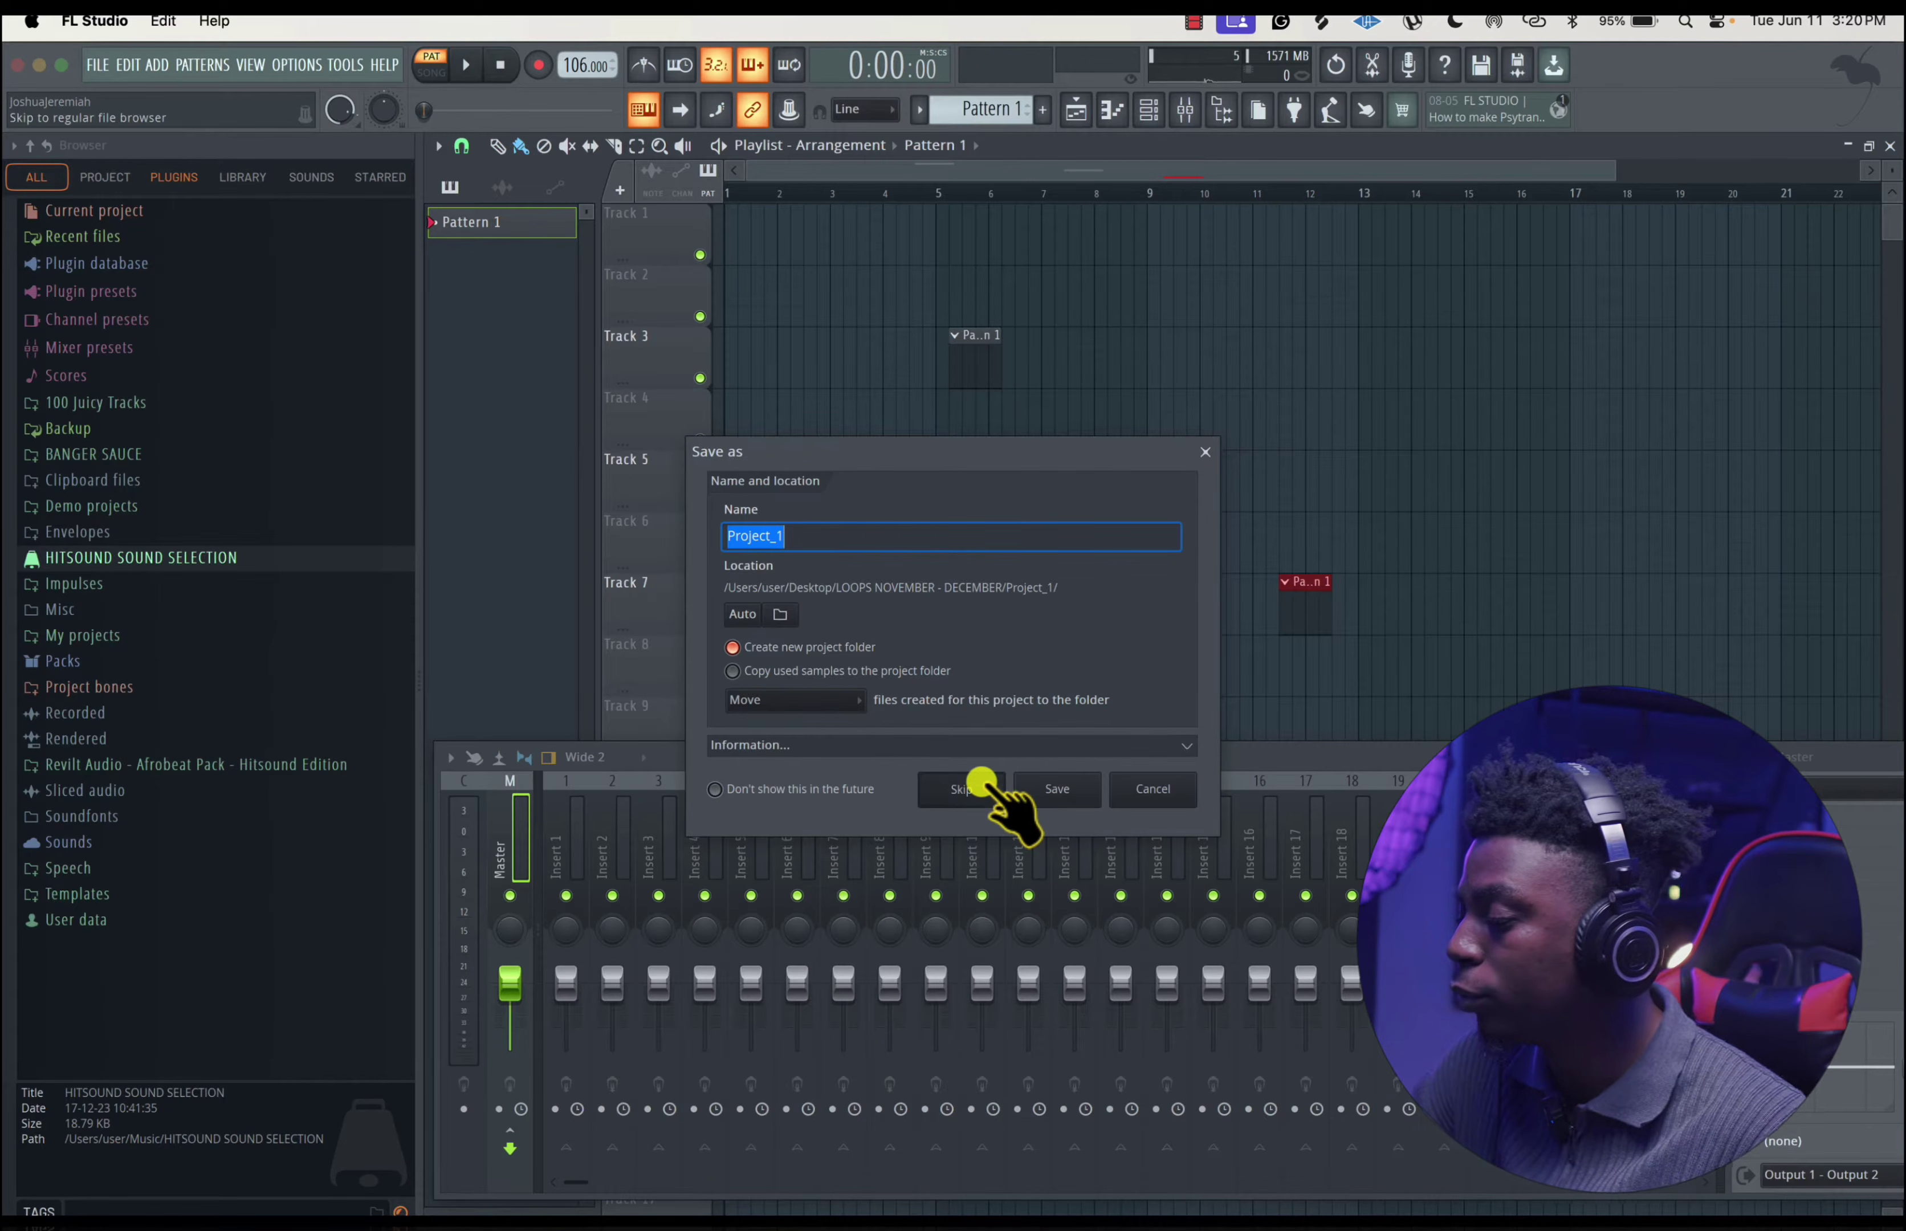
pyautogui.click(968, 792)
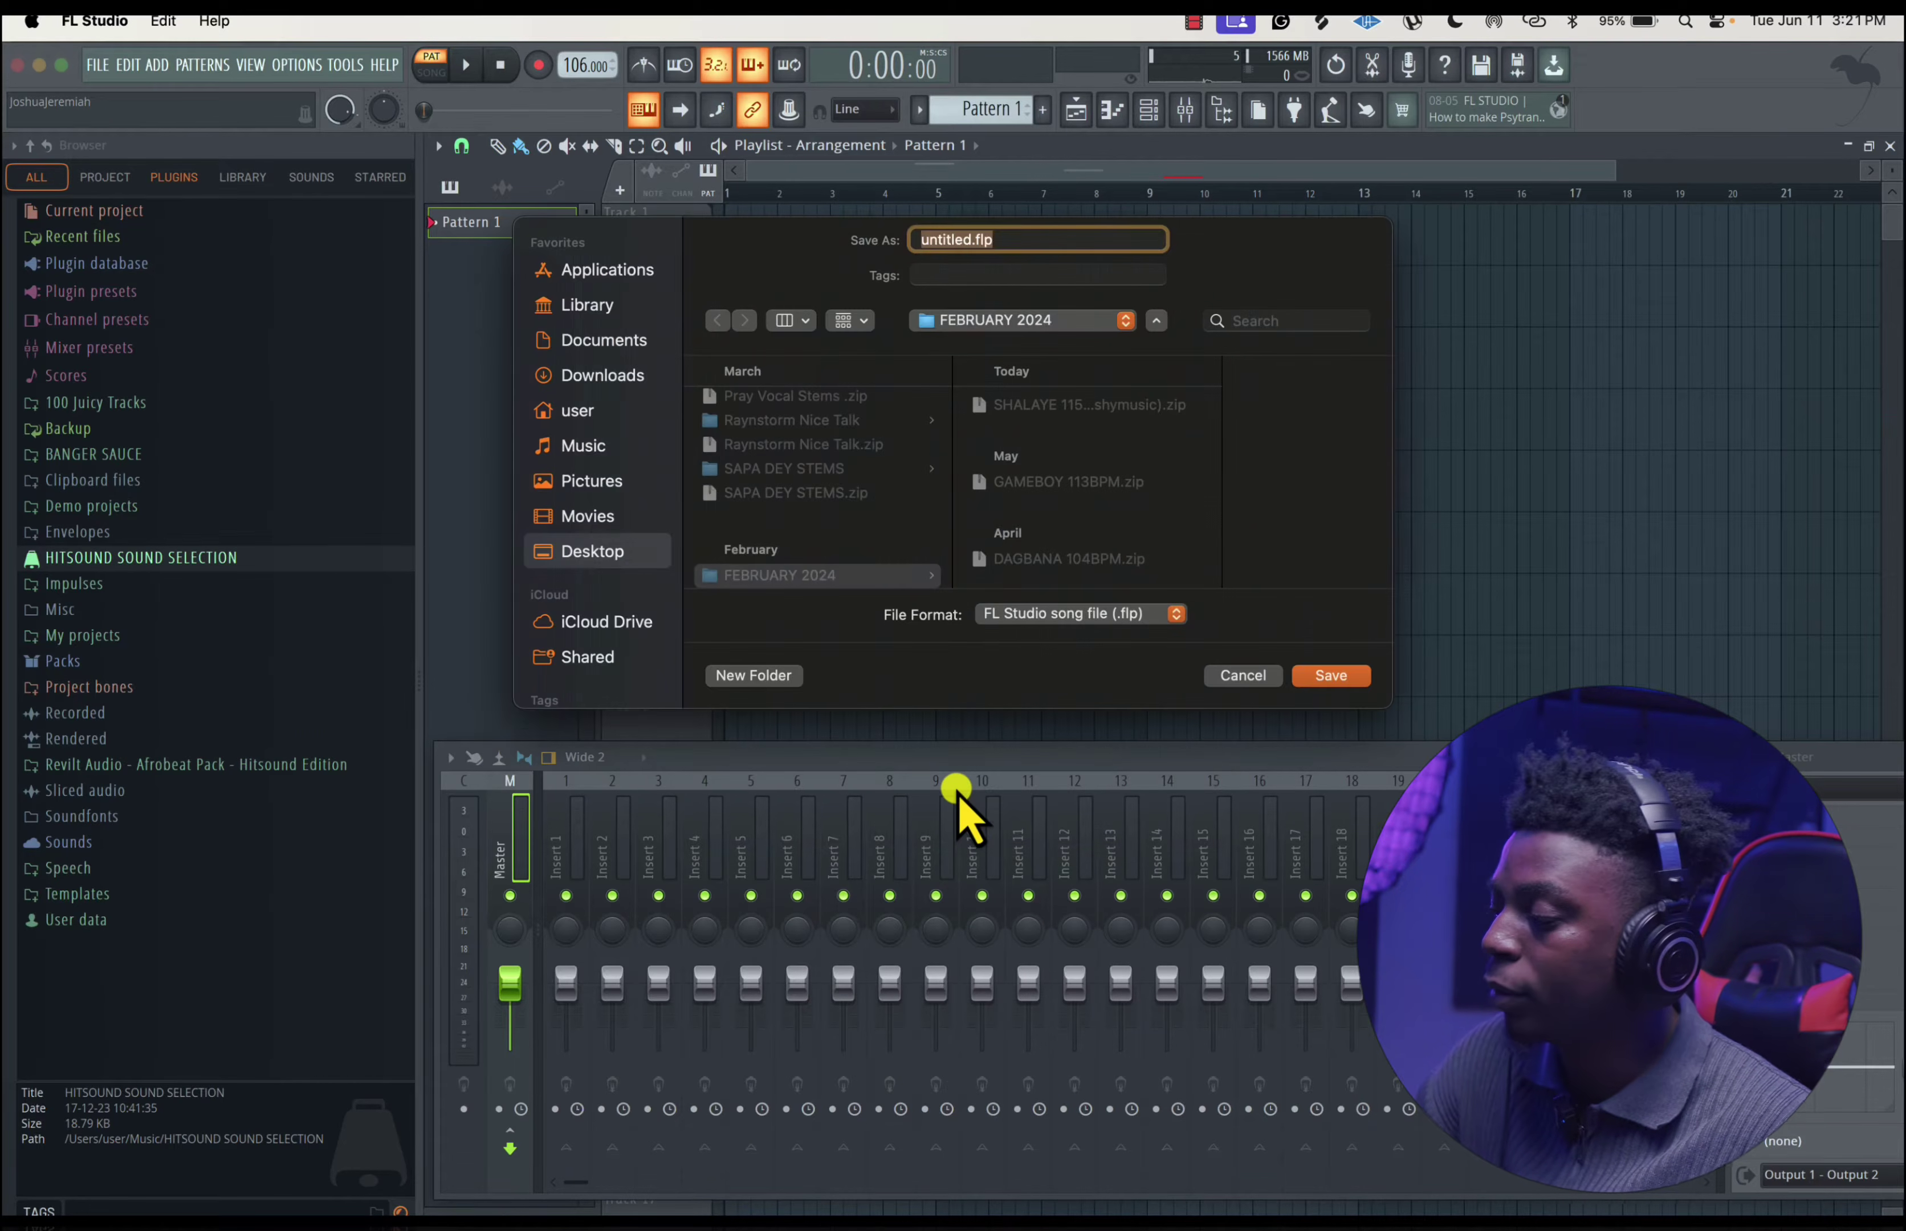
pyautogui.click(1017, 615)
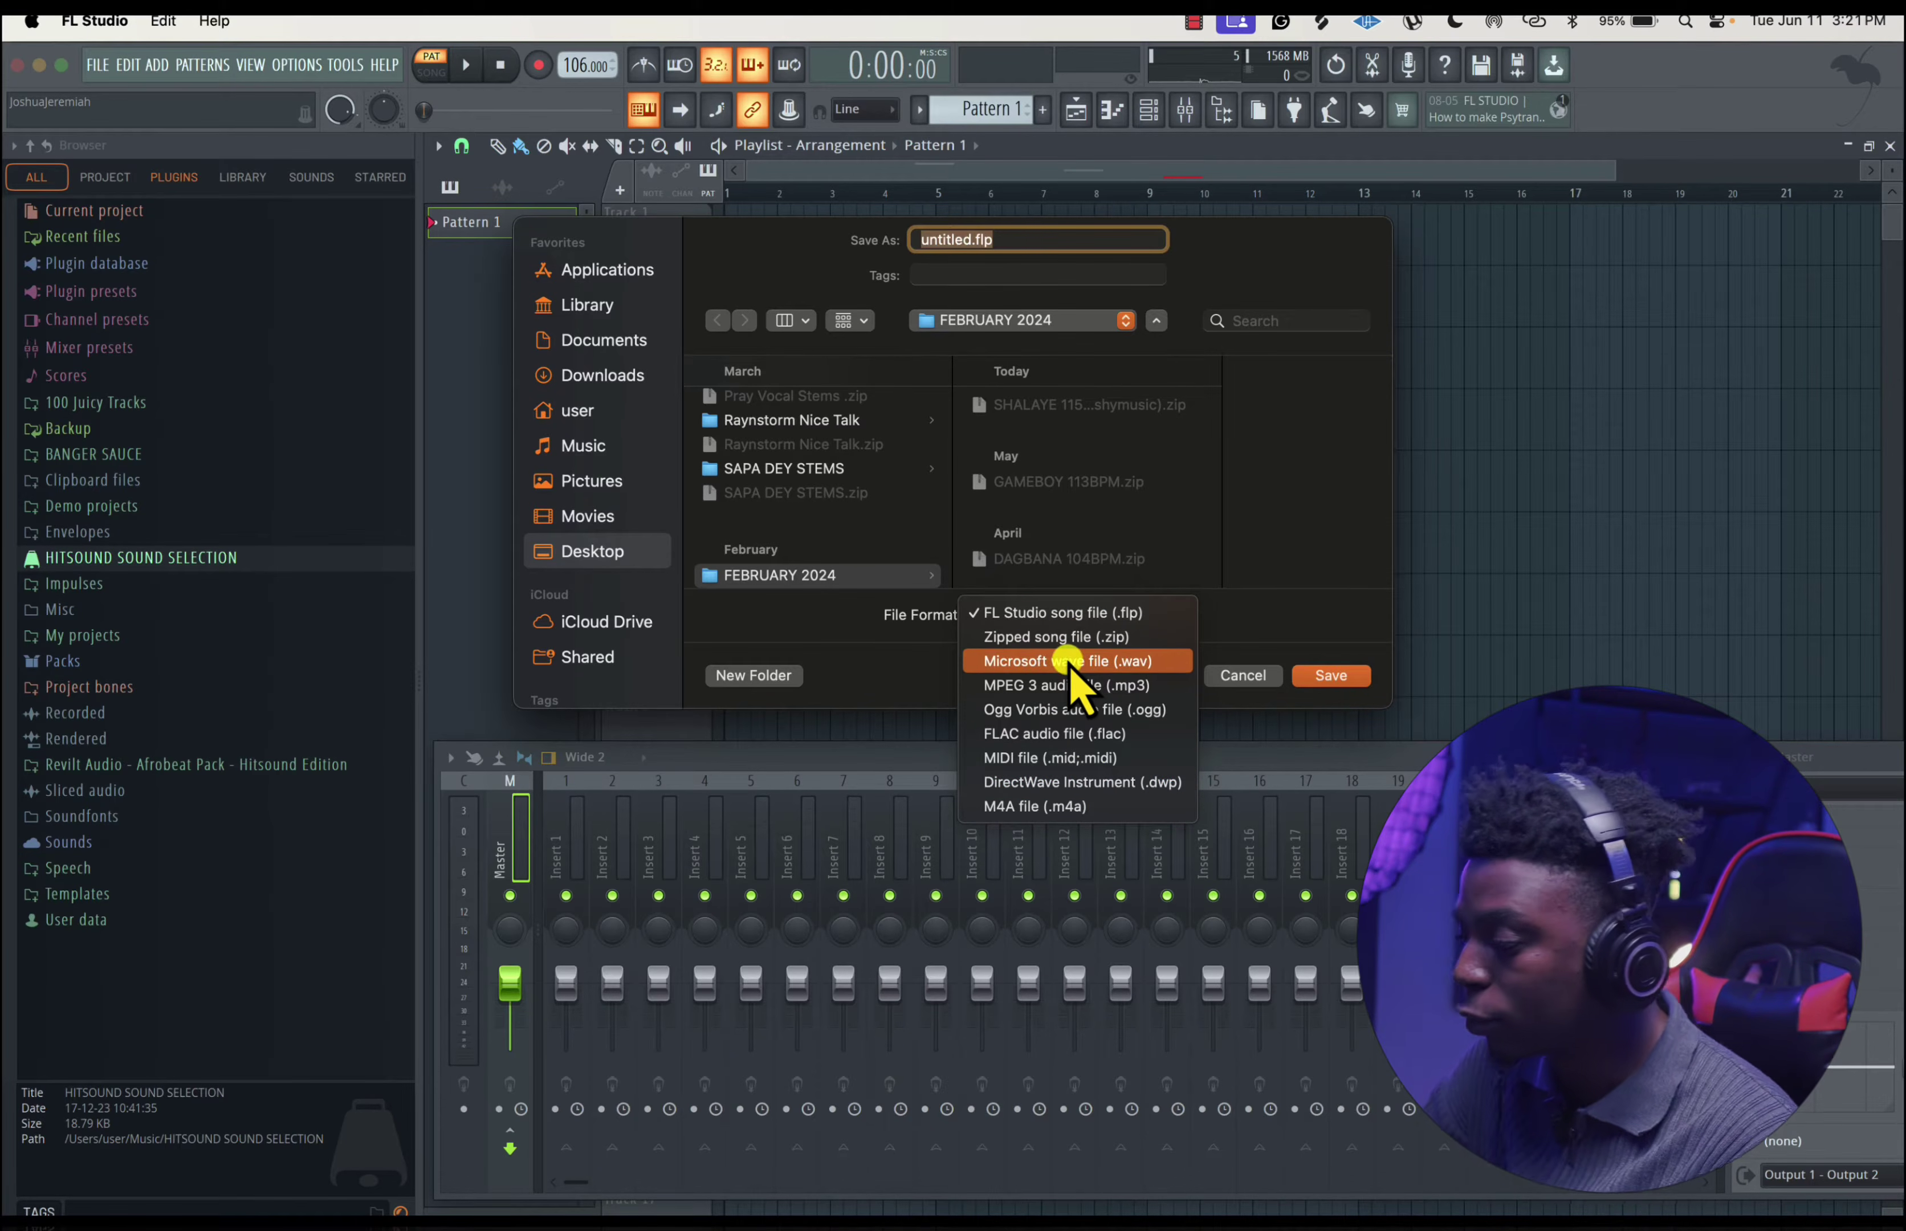
pyautogui.click(1331, 578)
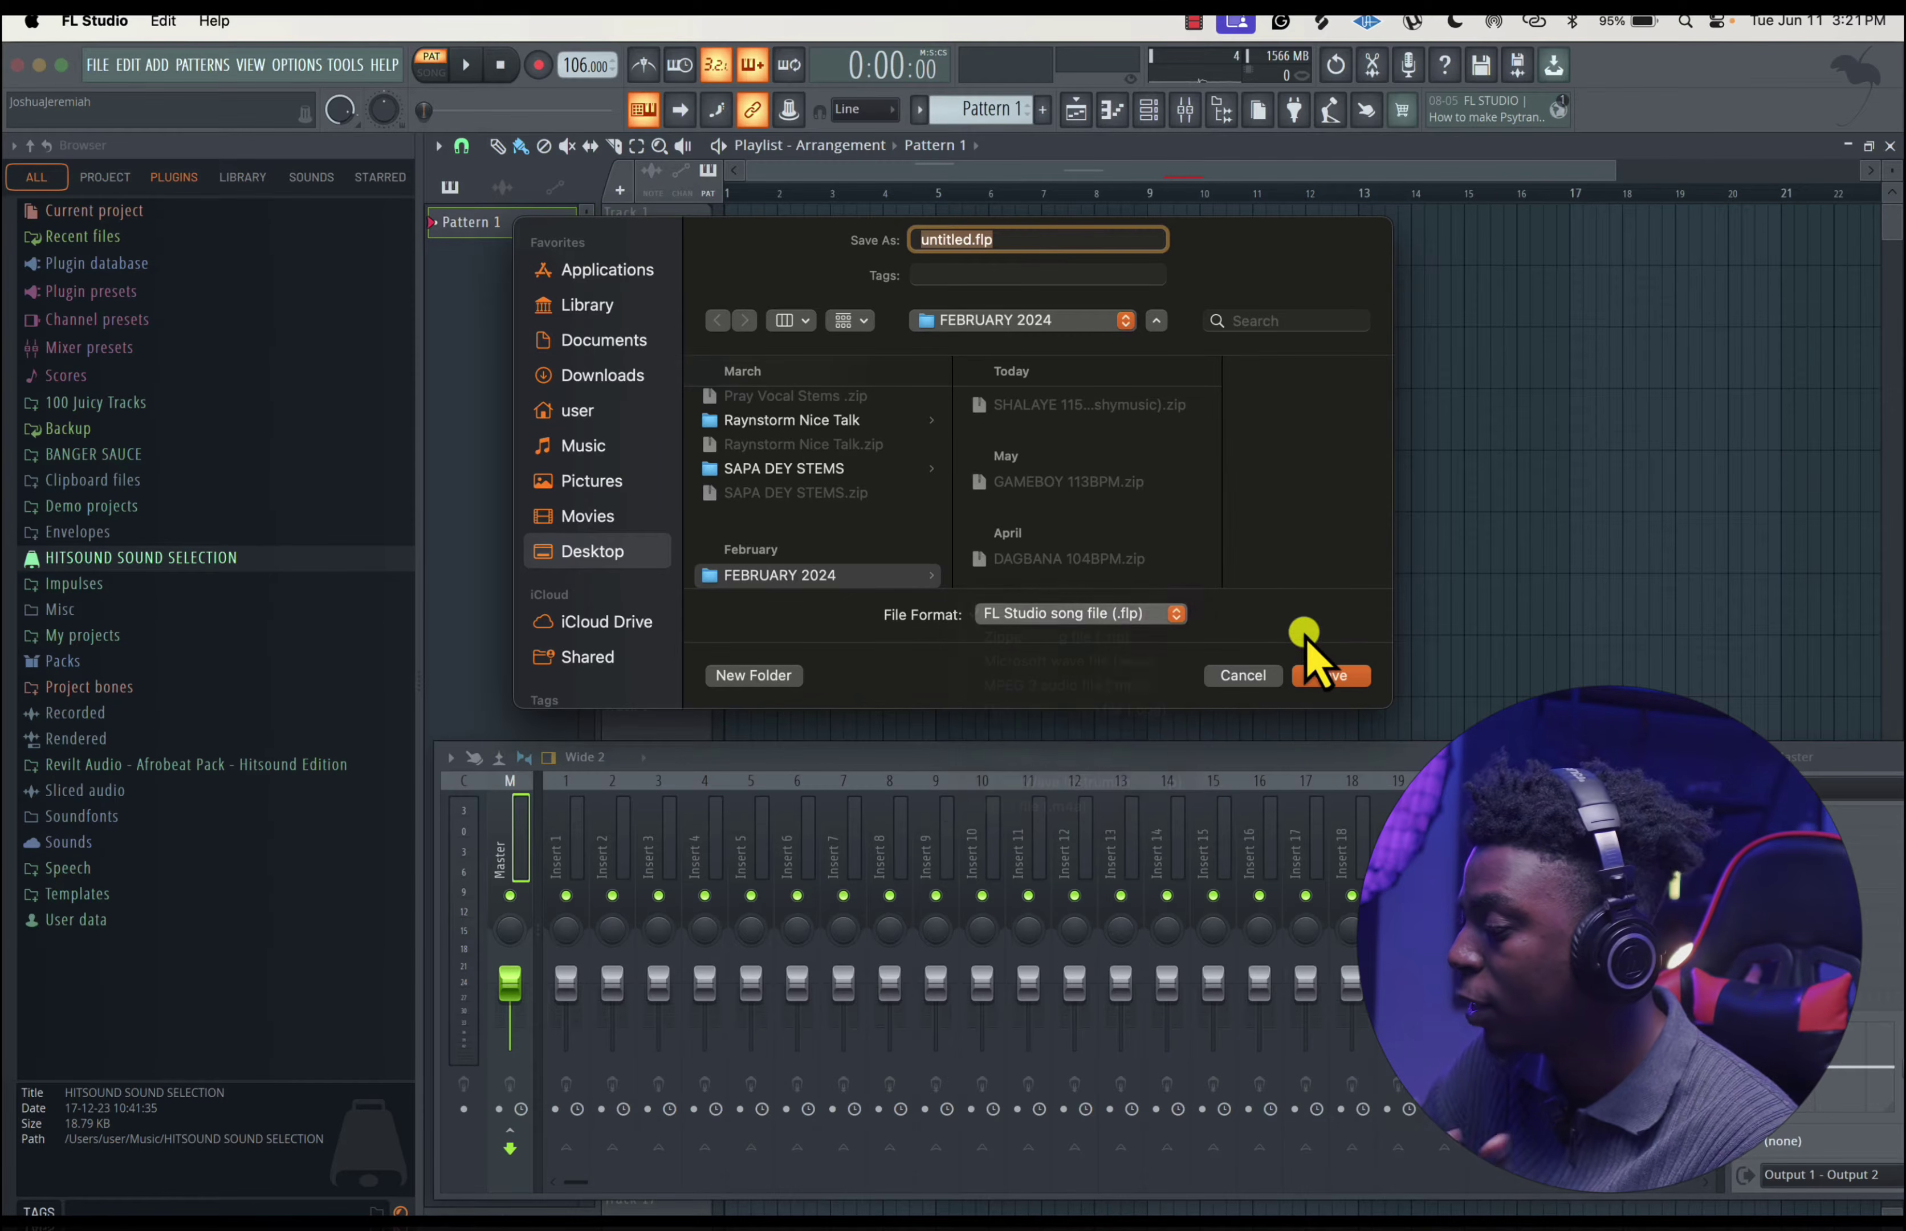
pyautogui.click(1242, 675)
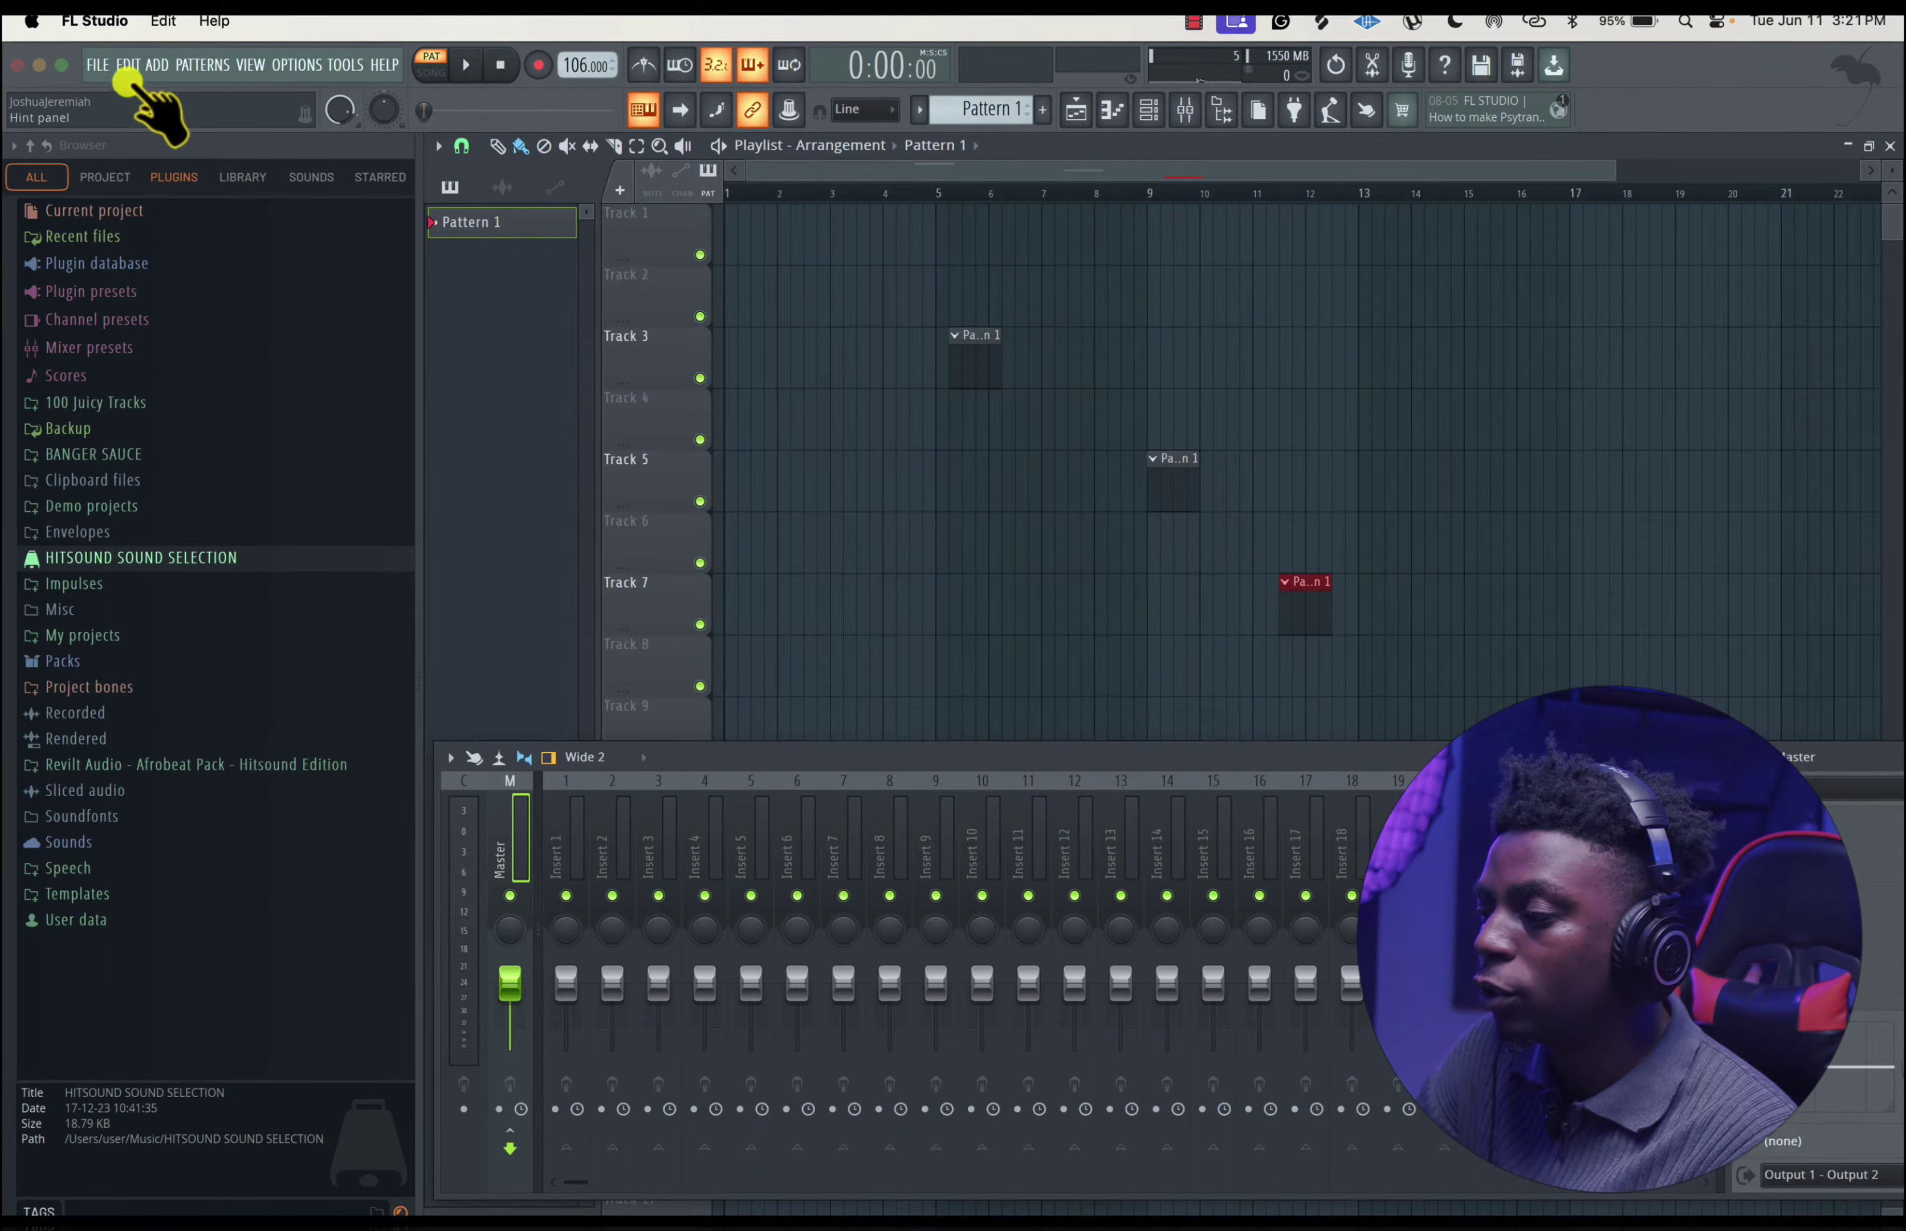
# - Examine the project template categories and the export formats, and select mixer track Insert 8
pyautogui.click(96, 65)
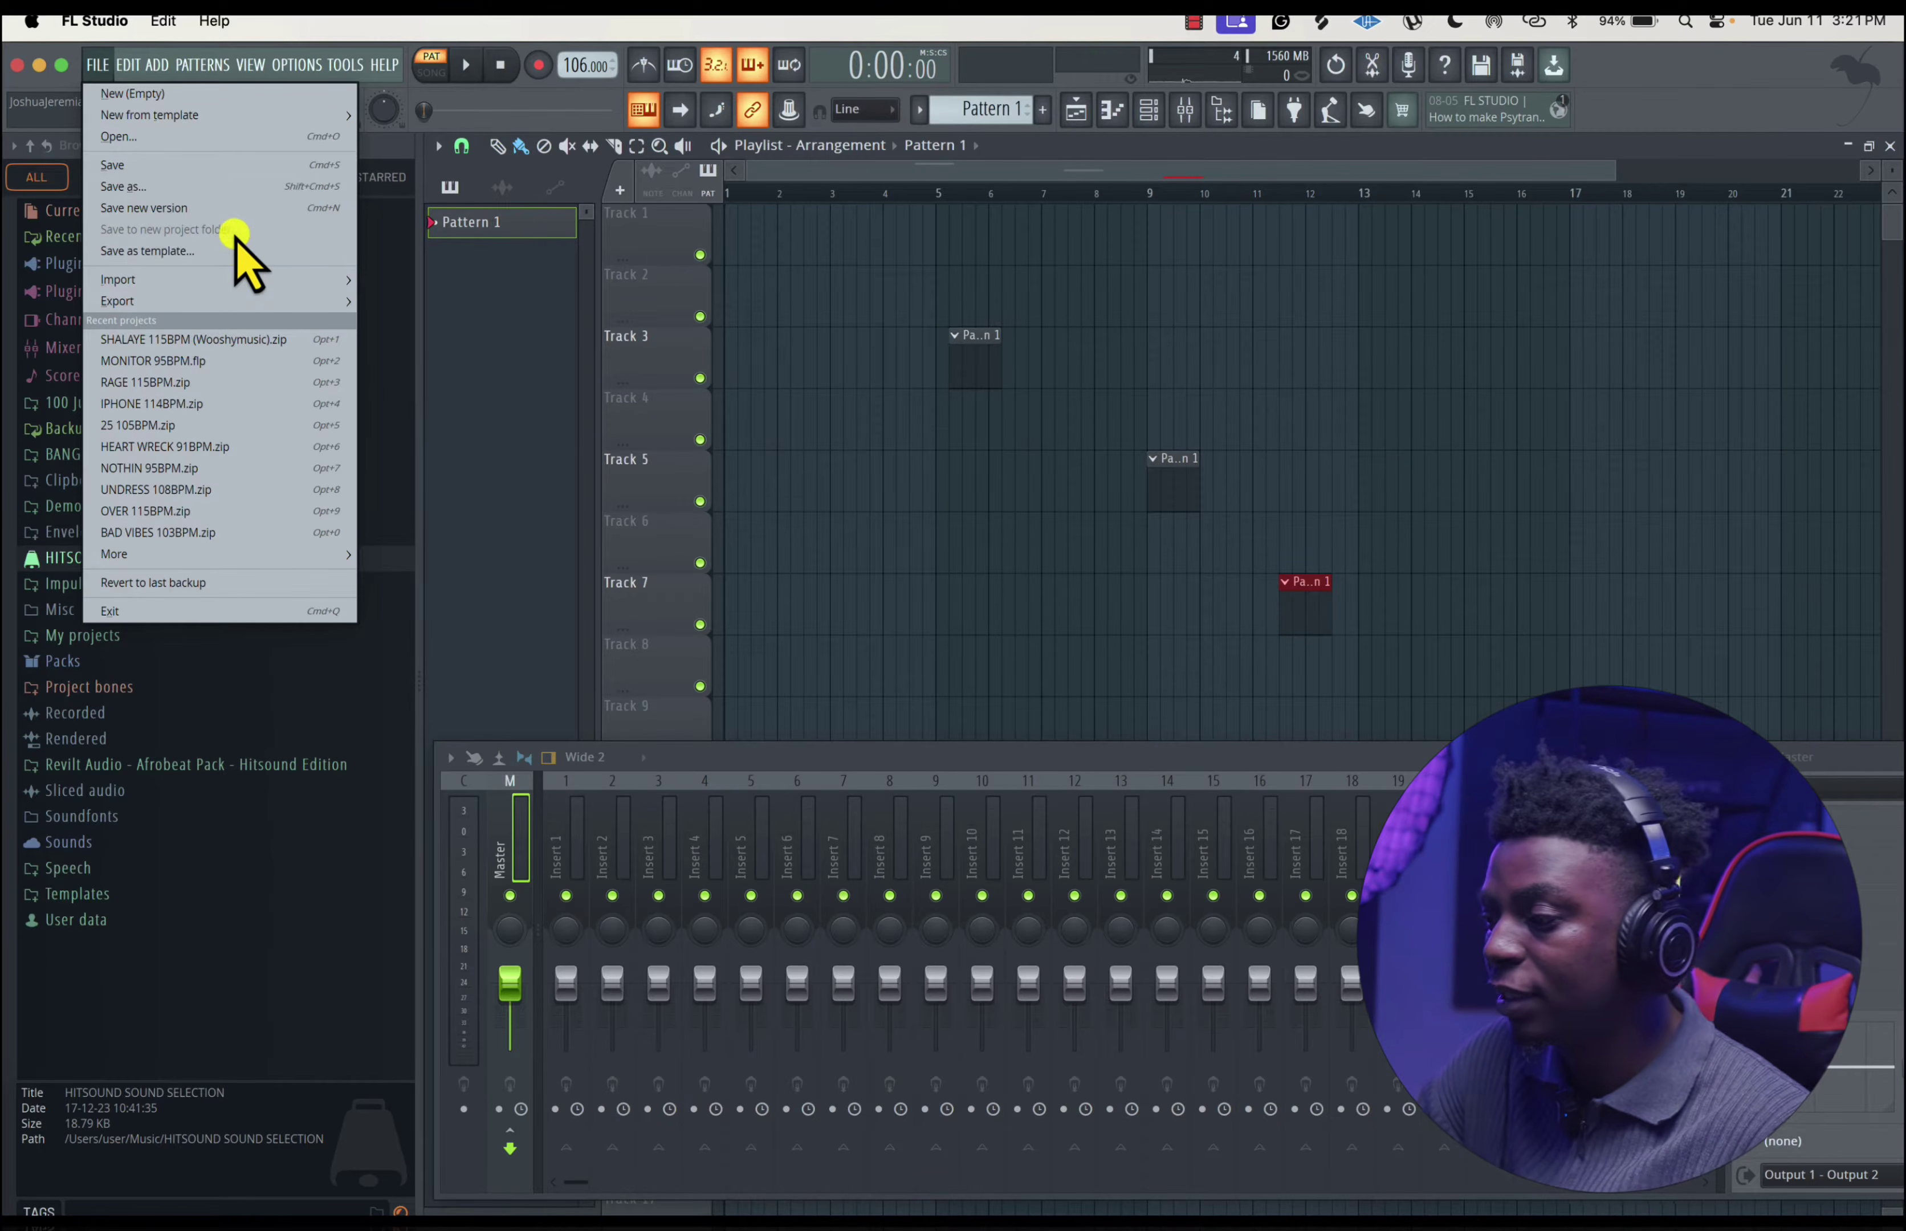
pyautogui.moveTo(164, 115)
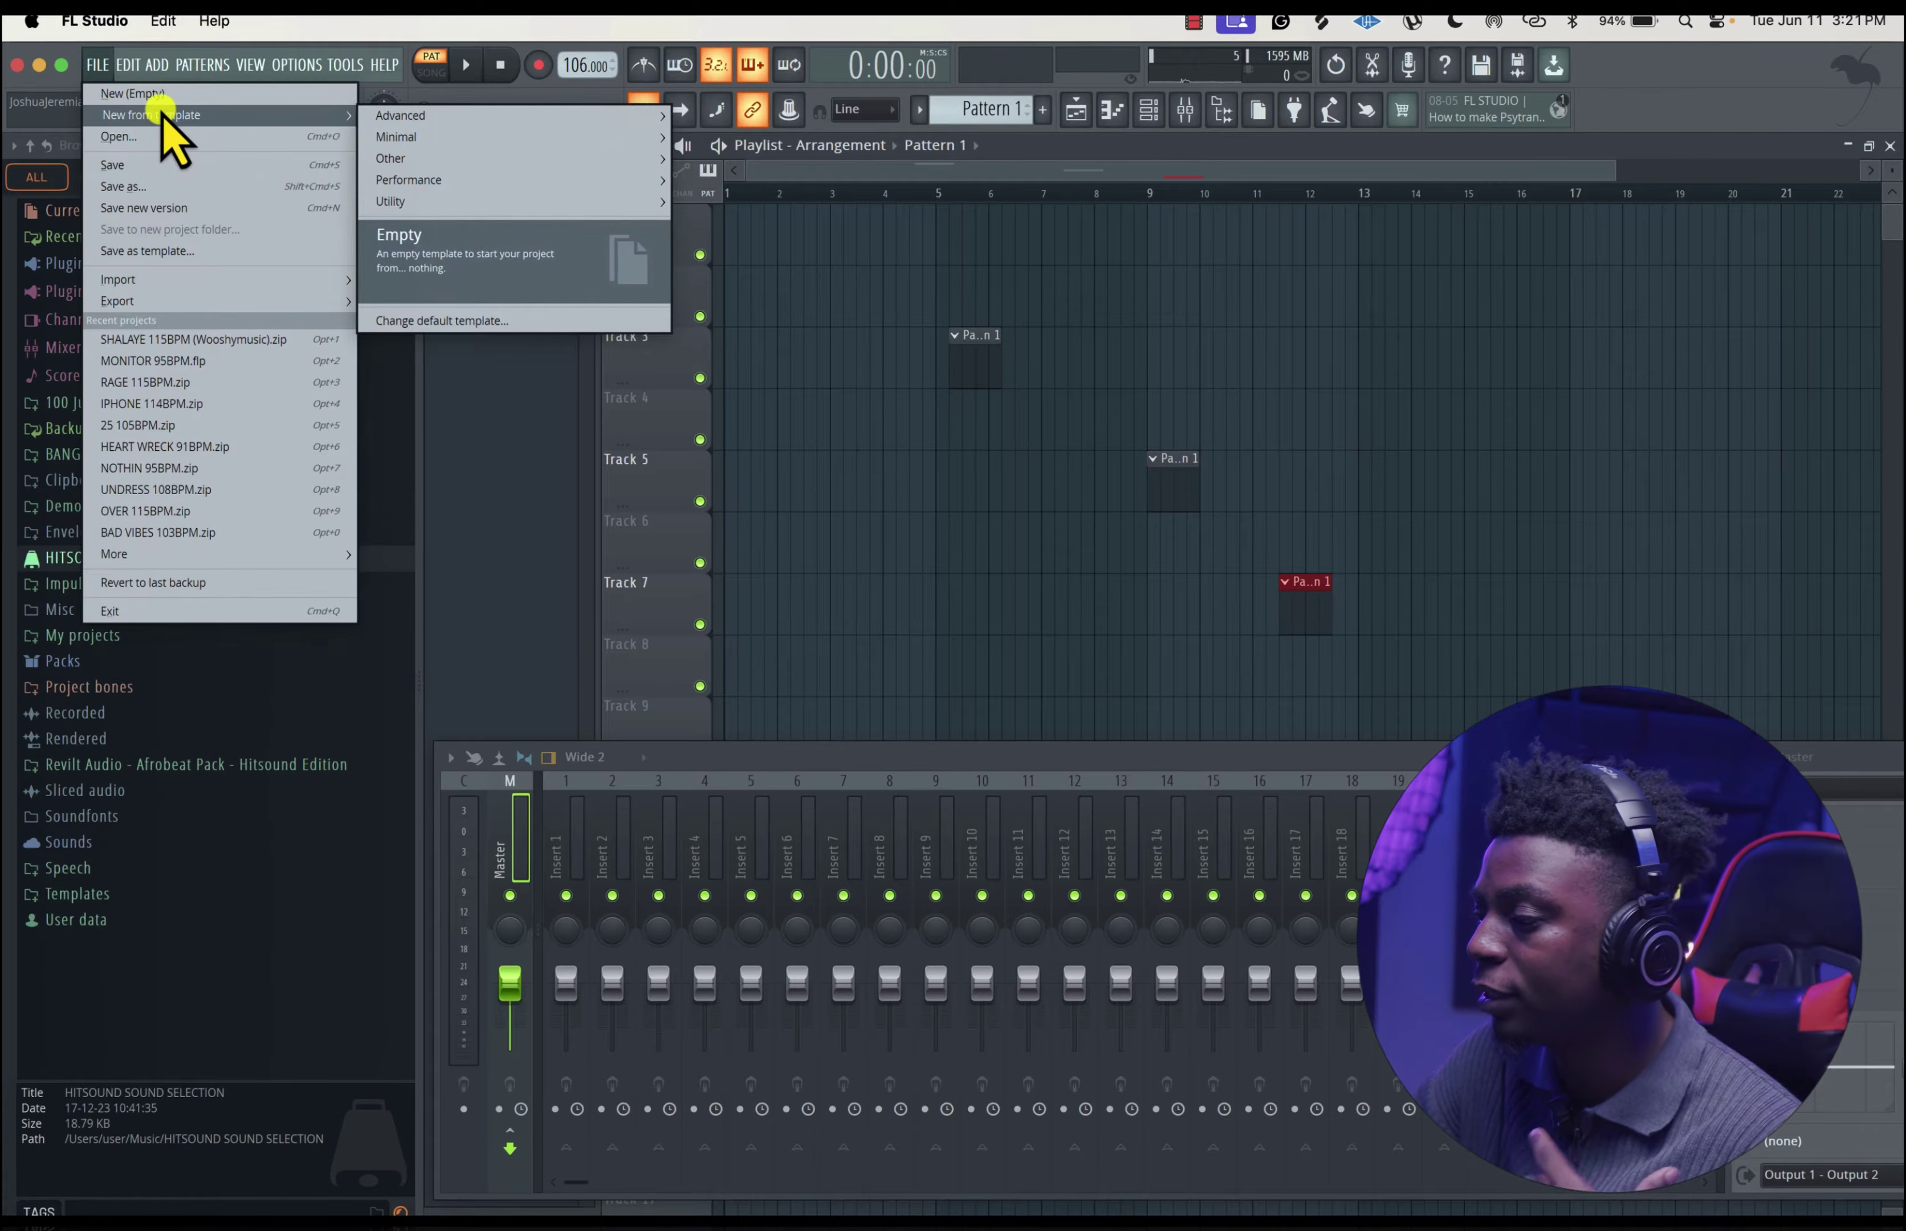
pyautogui.moveTo(474, 201)
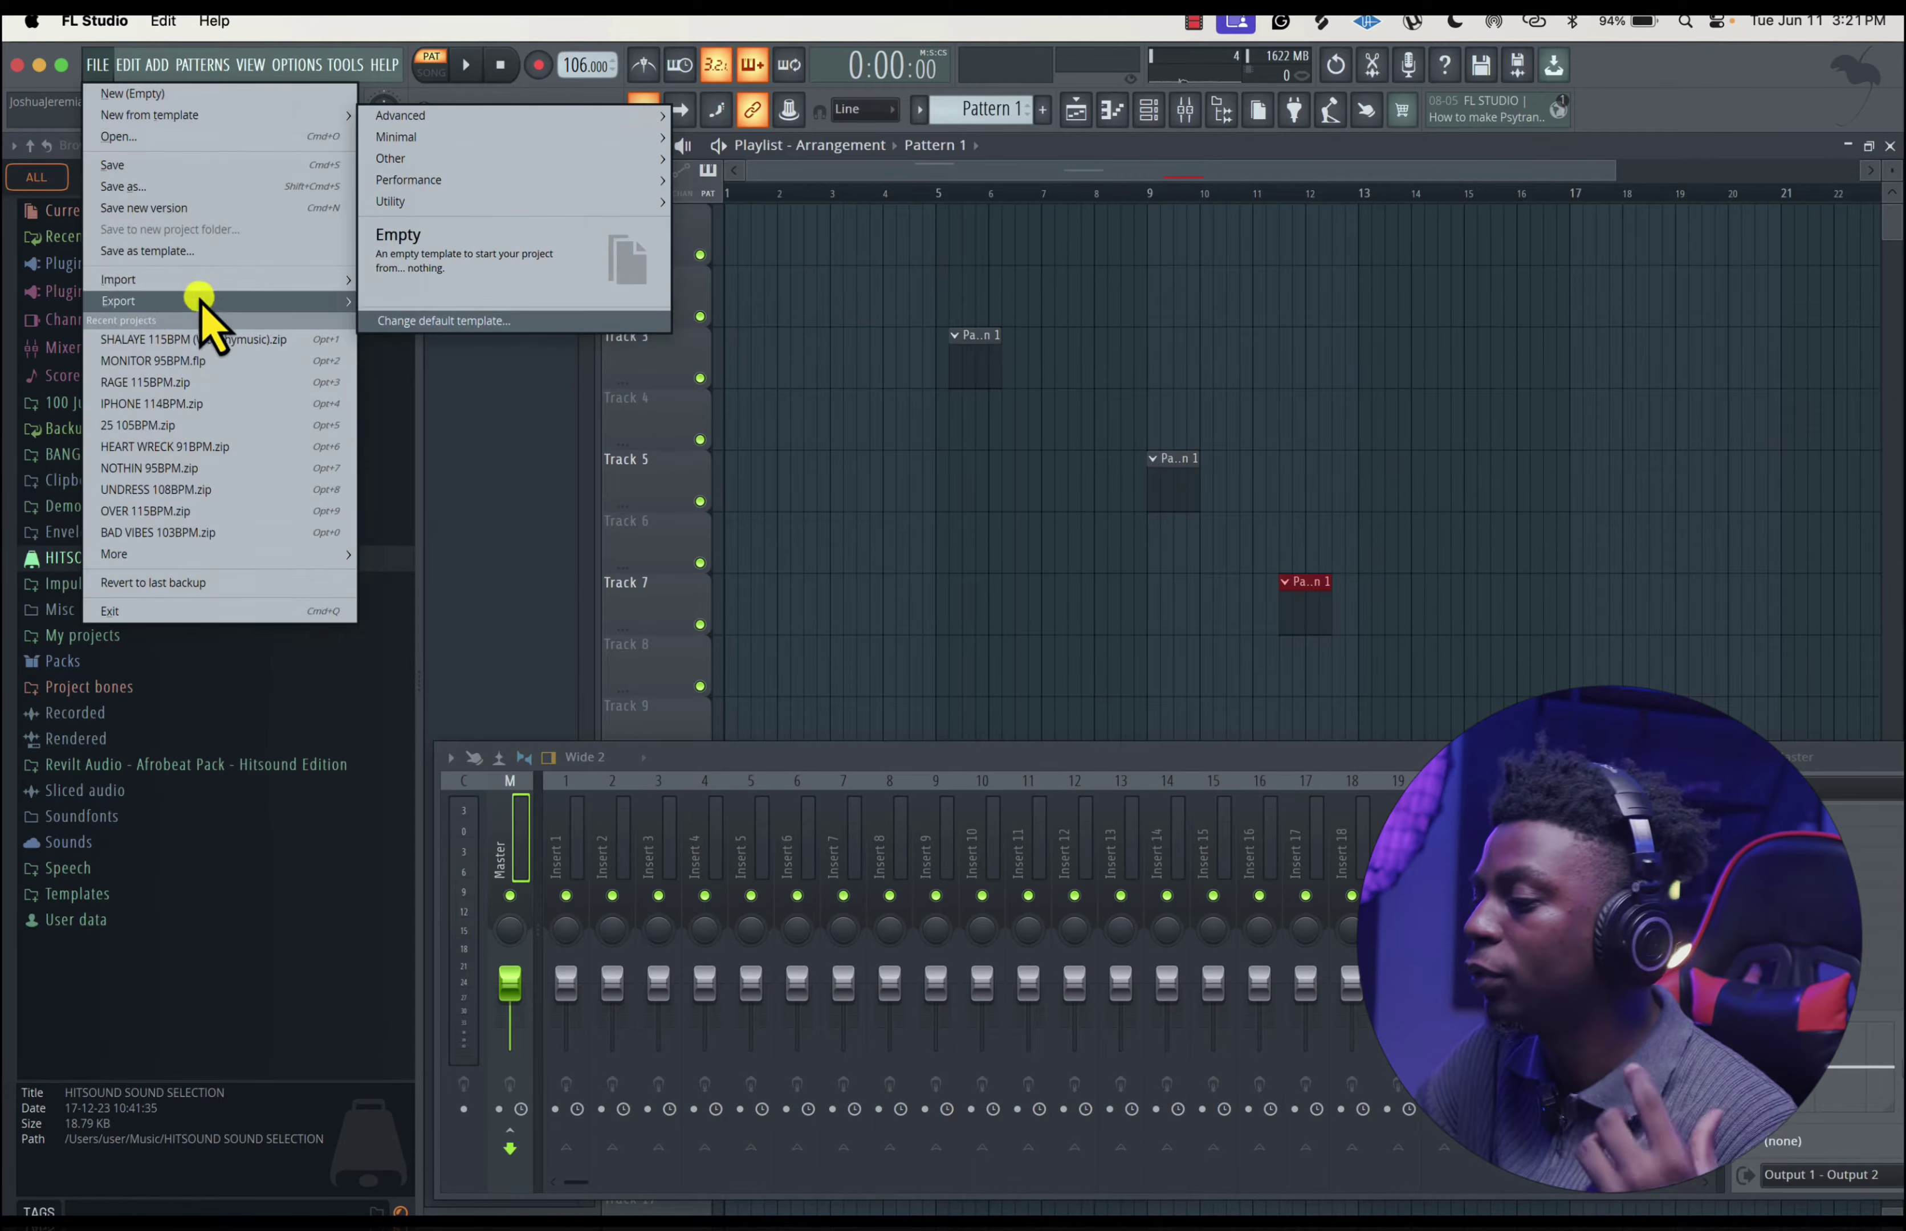
pyautogui.moveTo(244, 305)
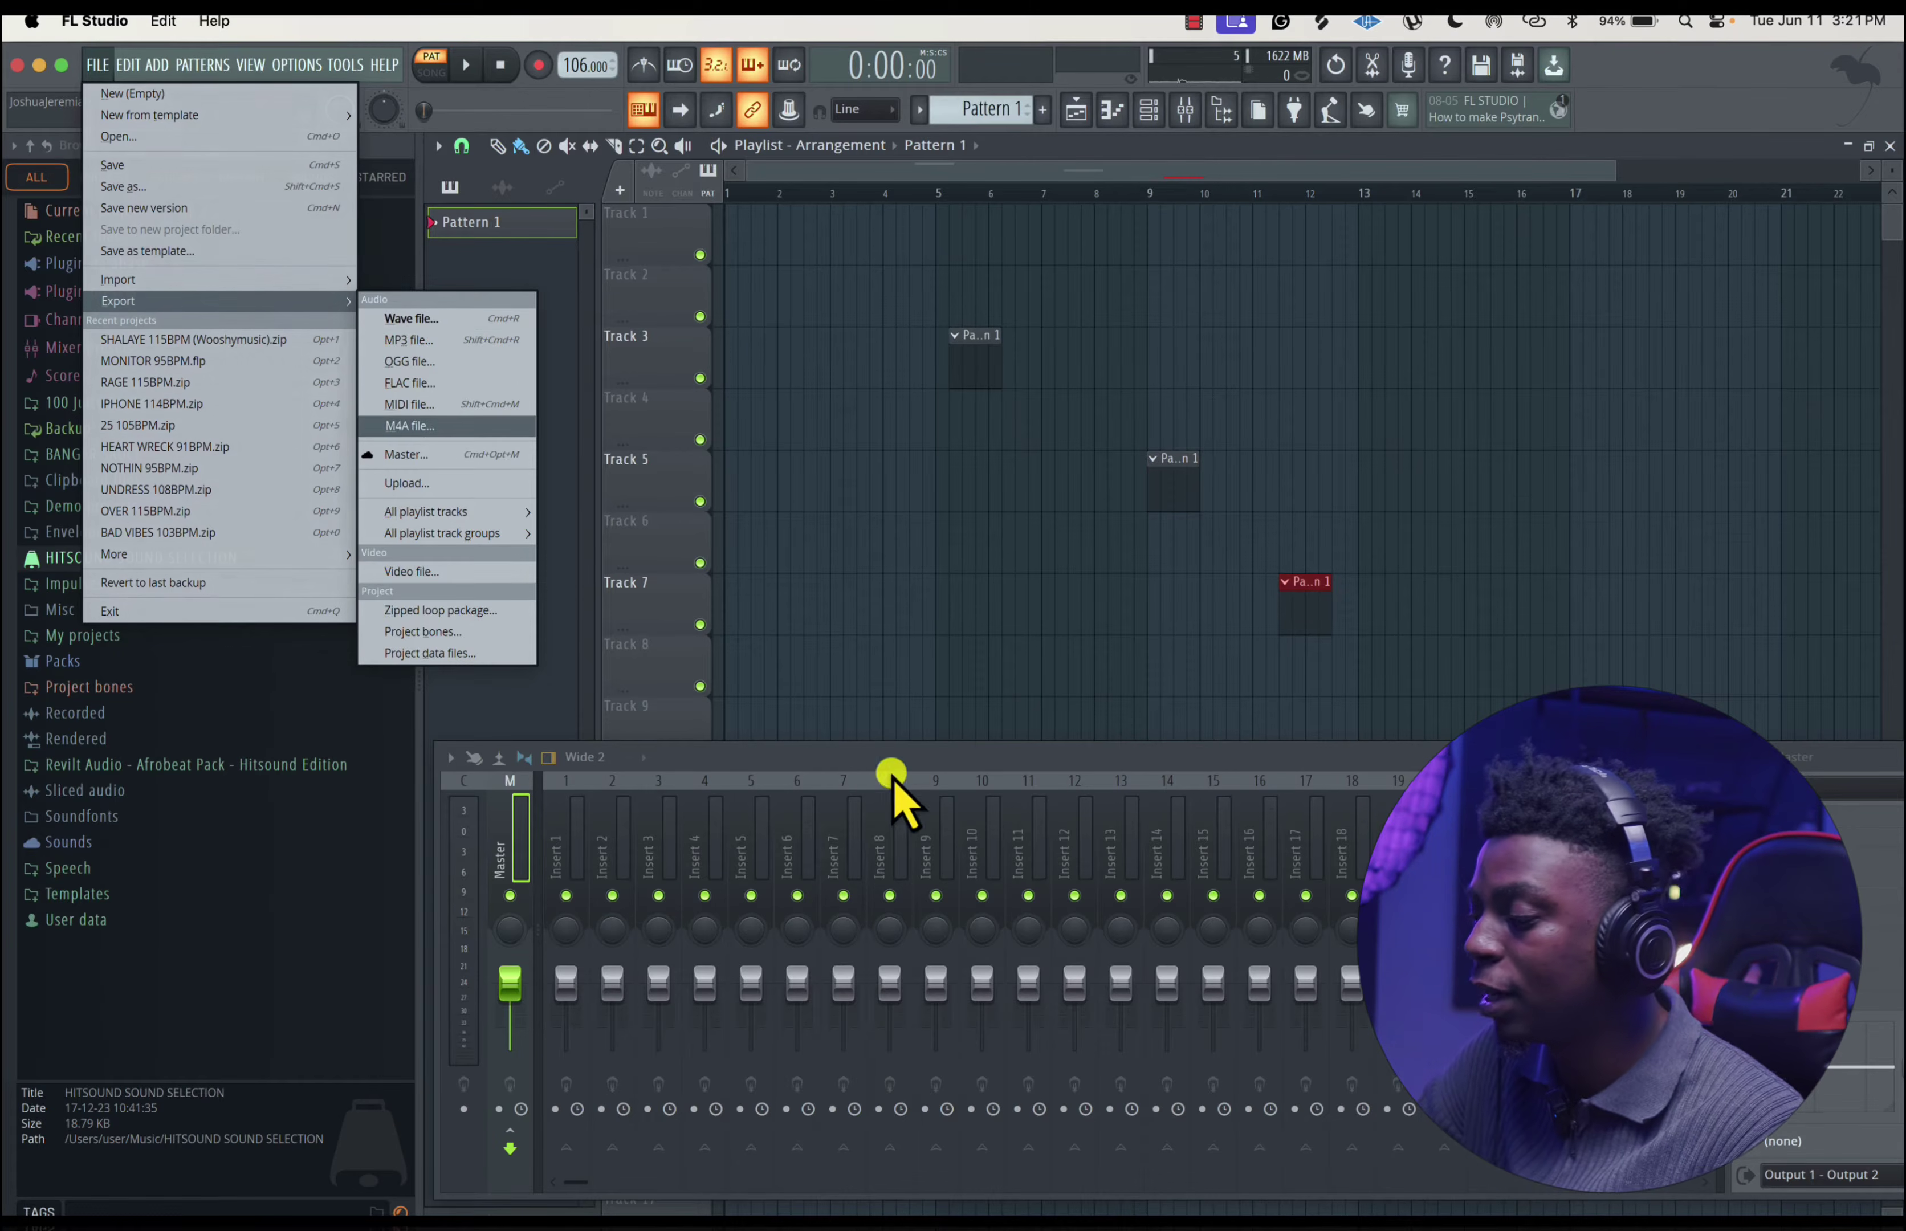
pyautogui.click(808, 765)
pyautogui.click(897, 837)
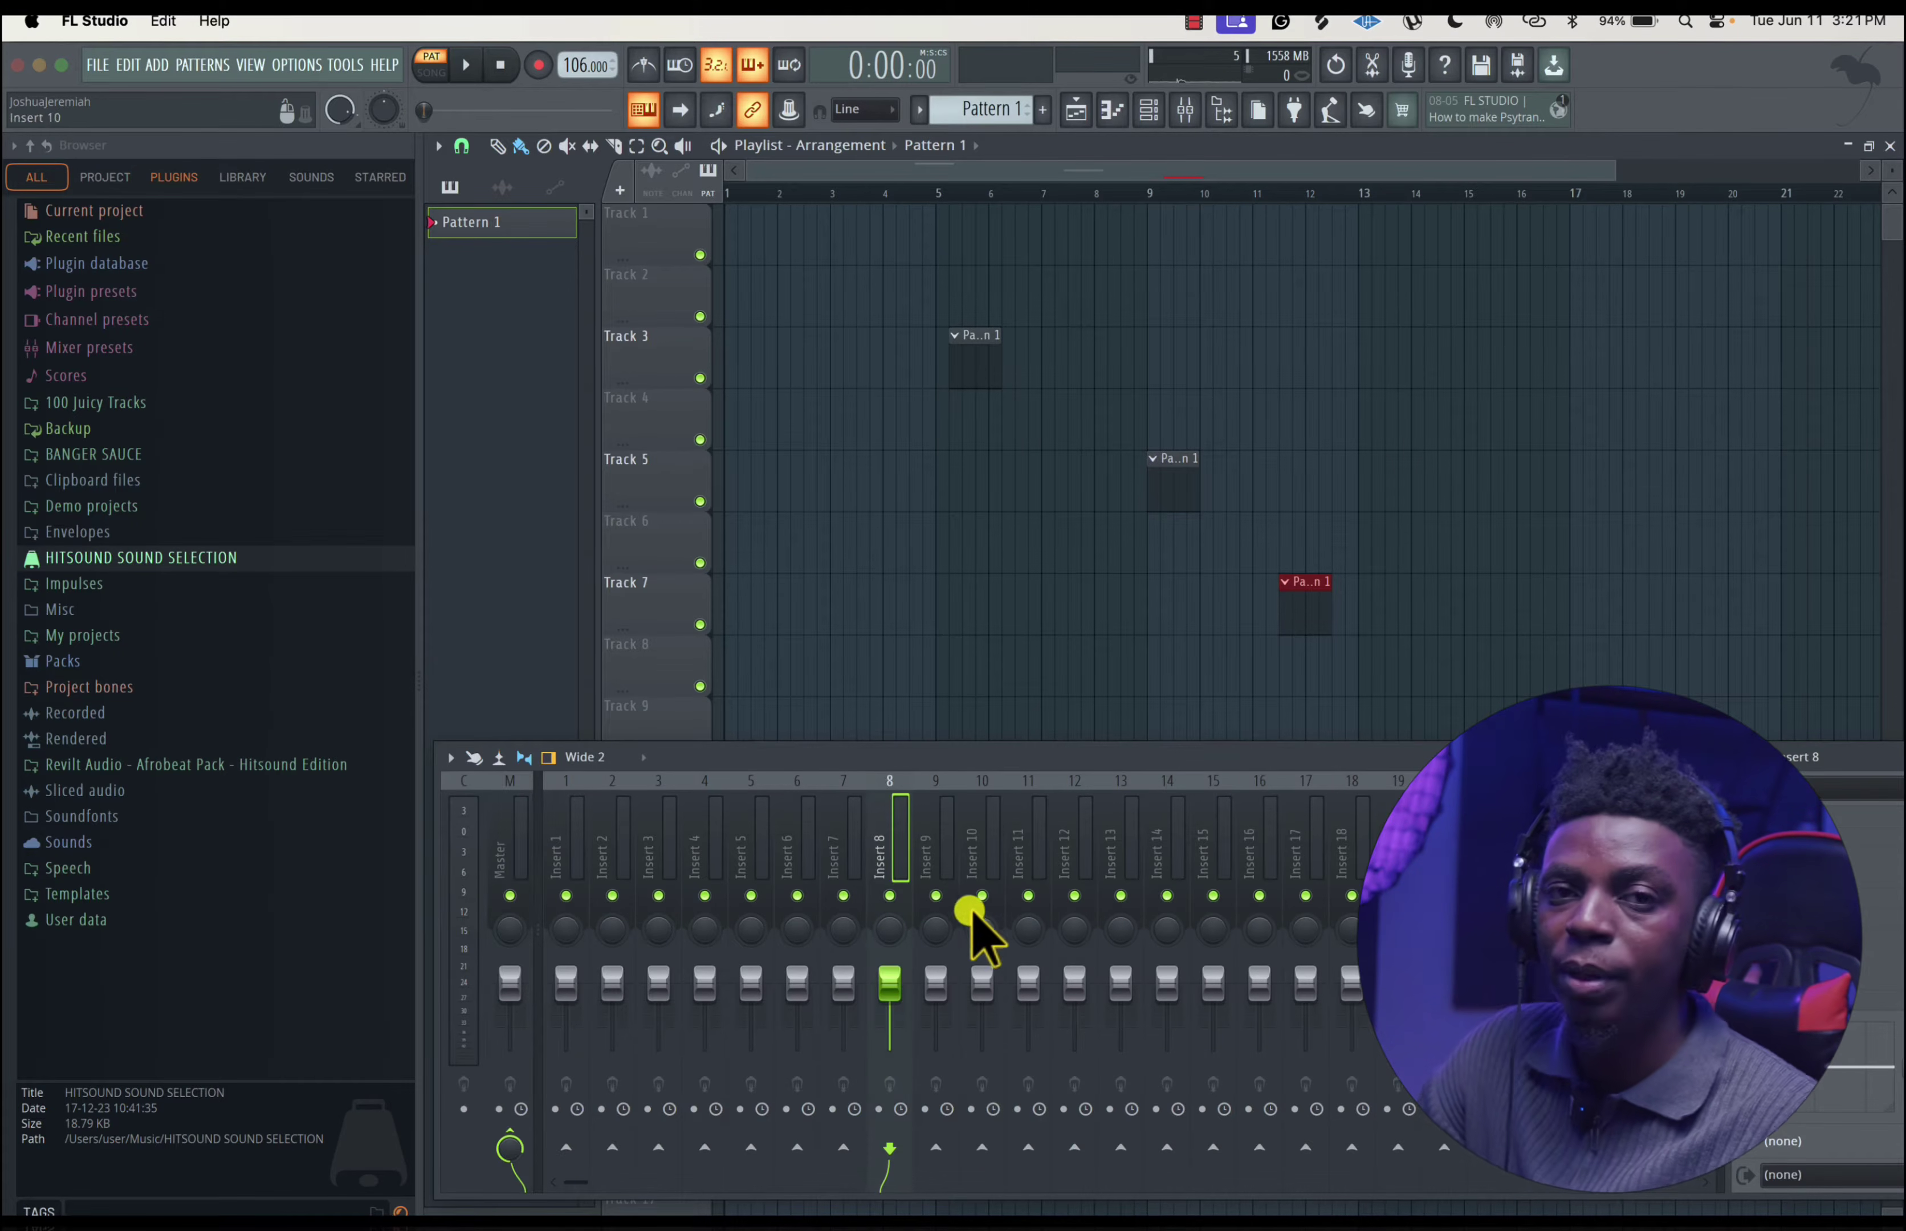
# - Start importing a MIDI file from the FEBRUARY 2024 folder and cancel the file selection
pyautogui.click(97, 63)
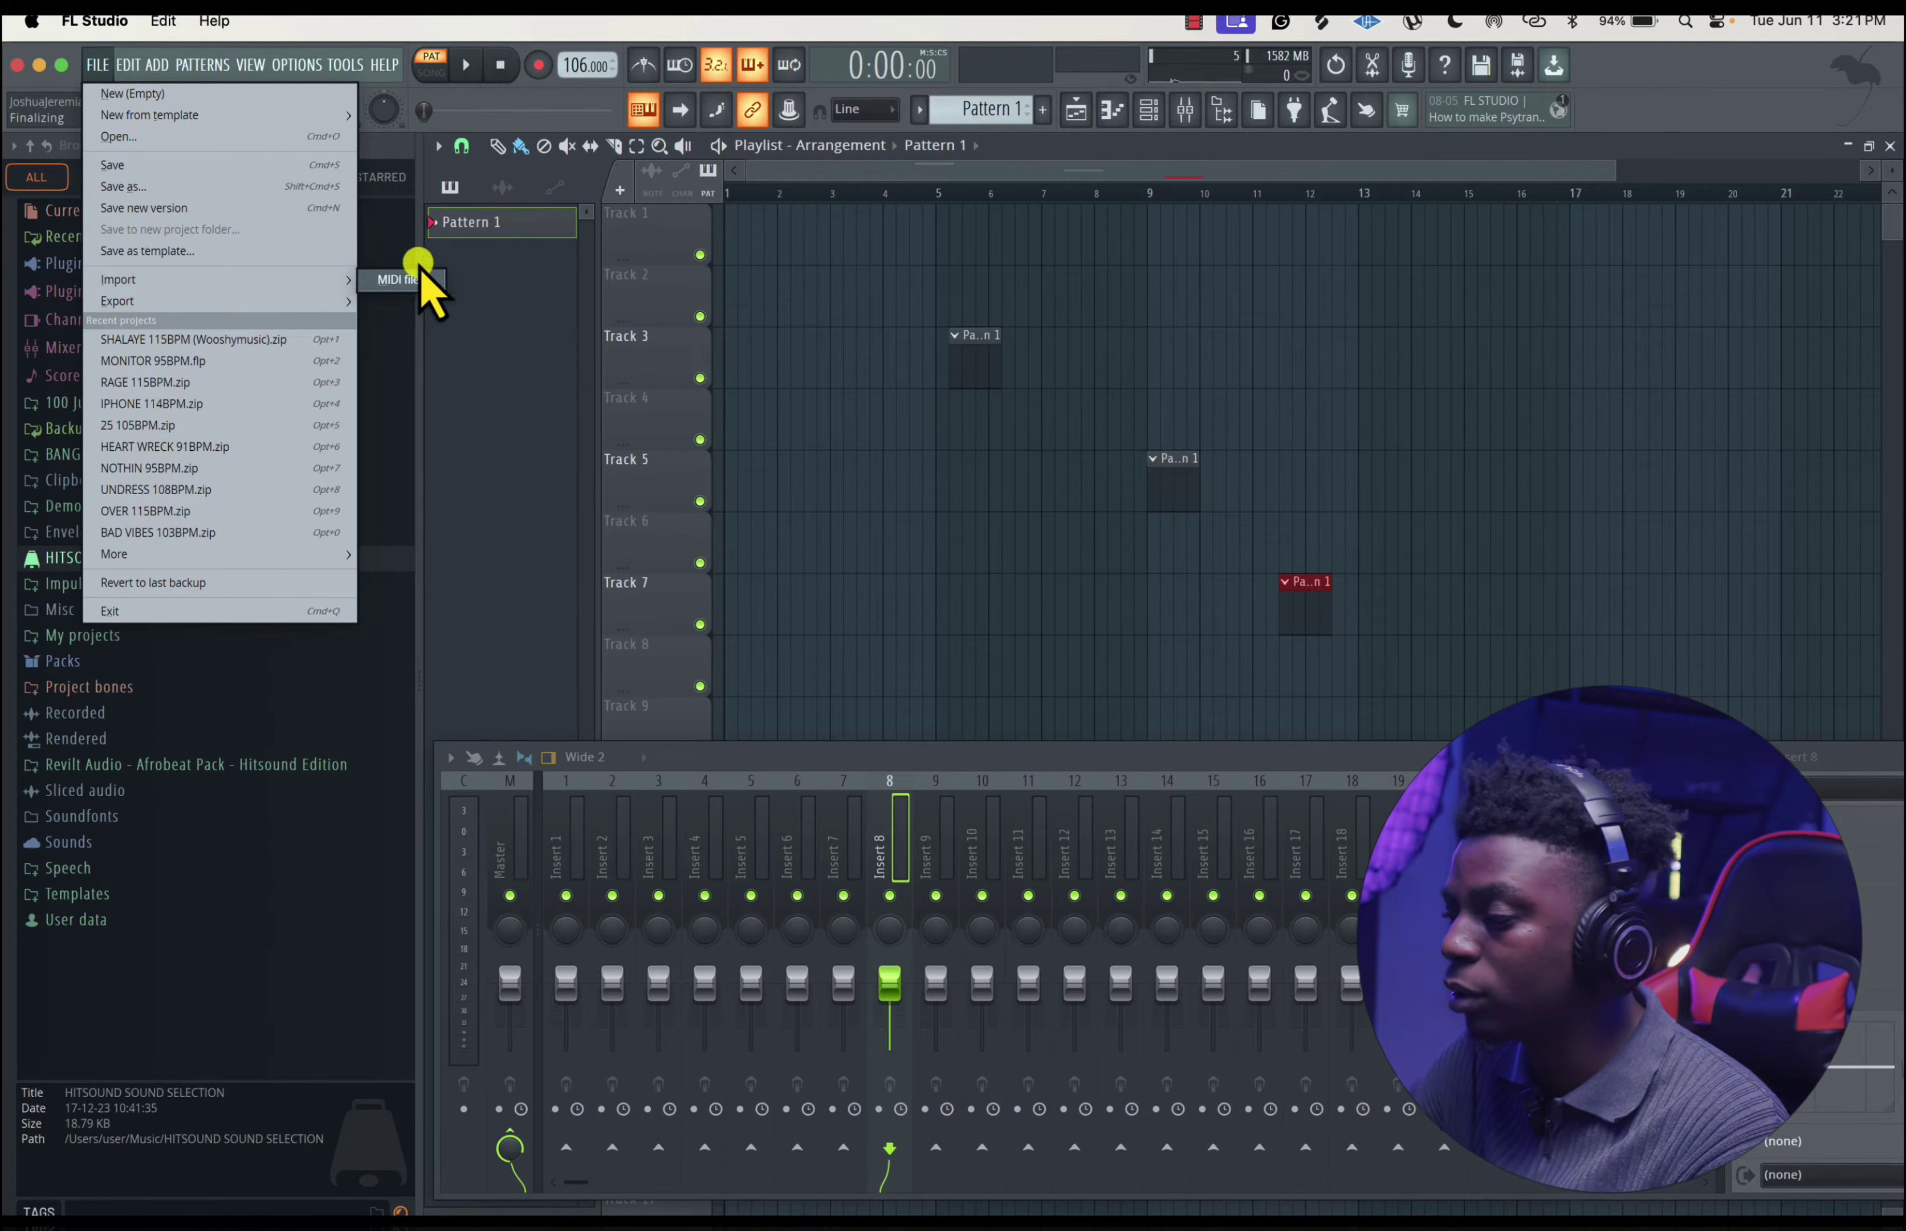
pyautogui.click(384, 280)
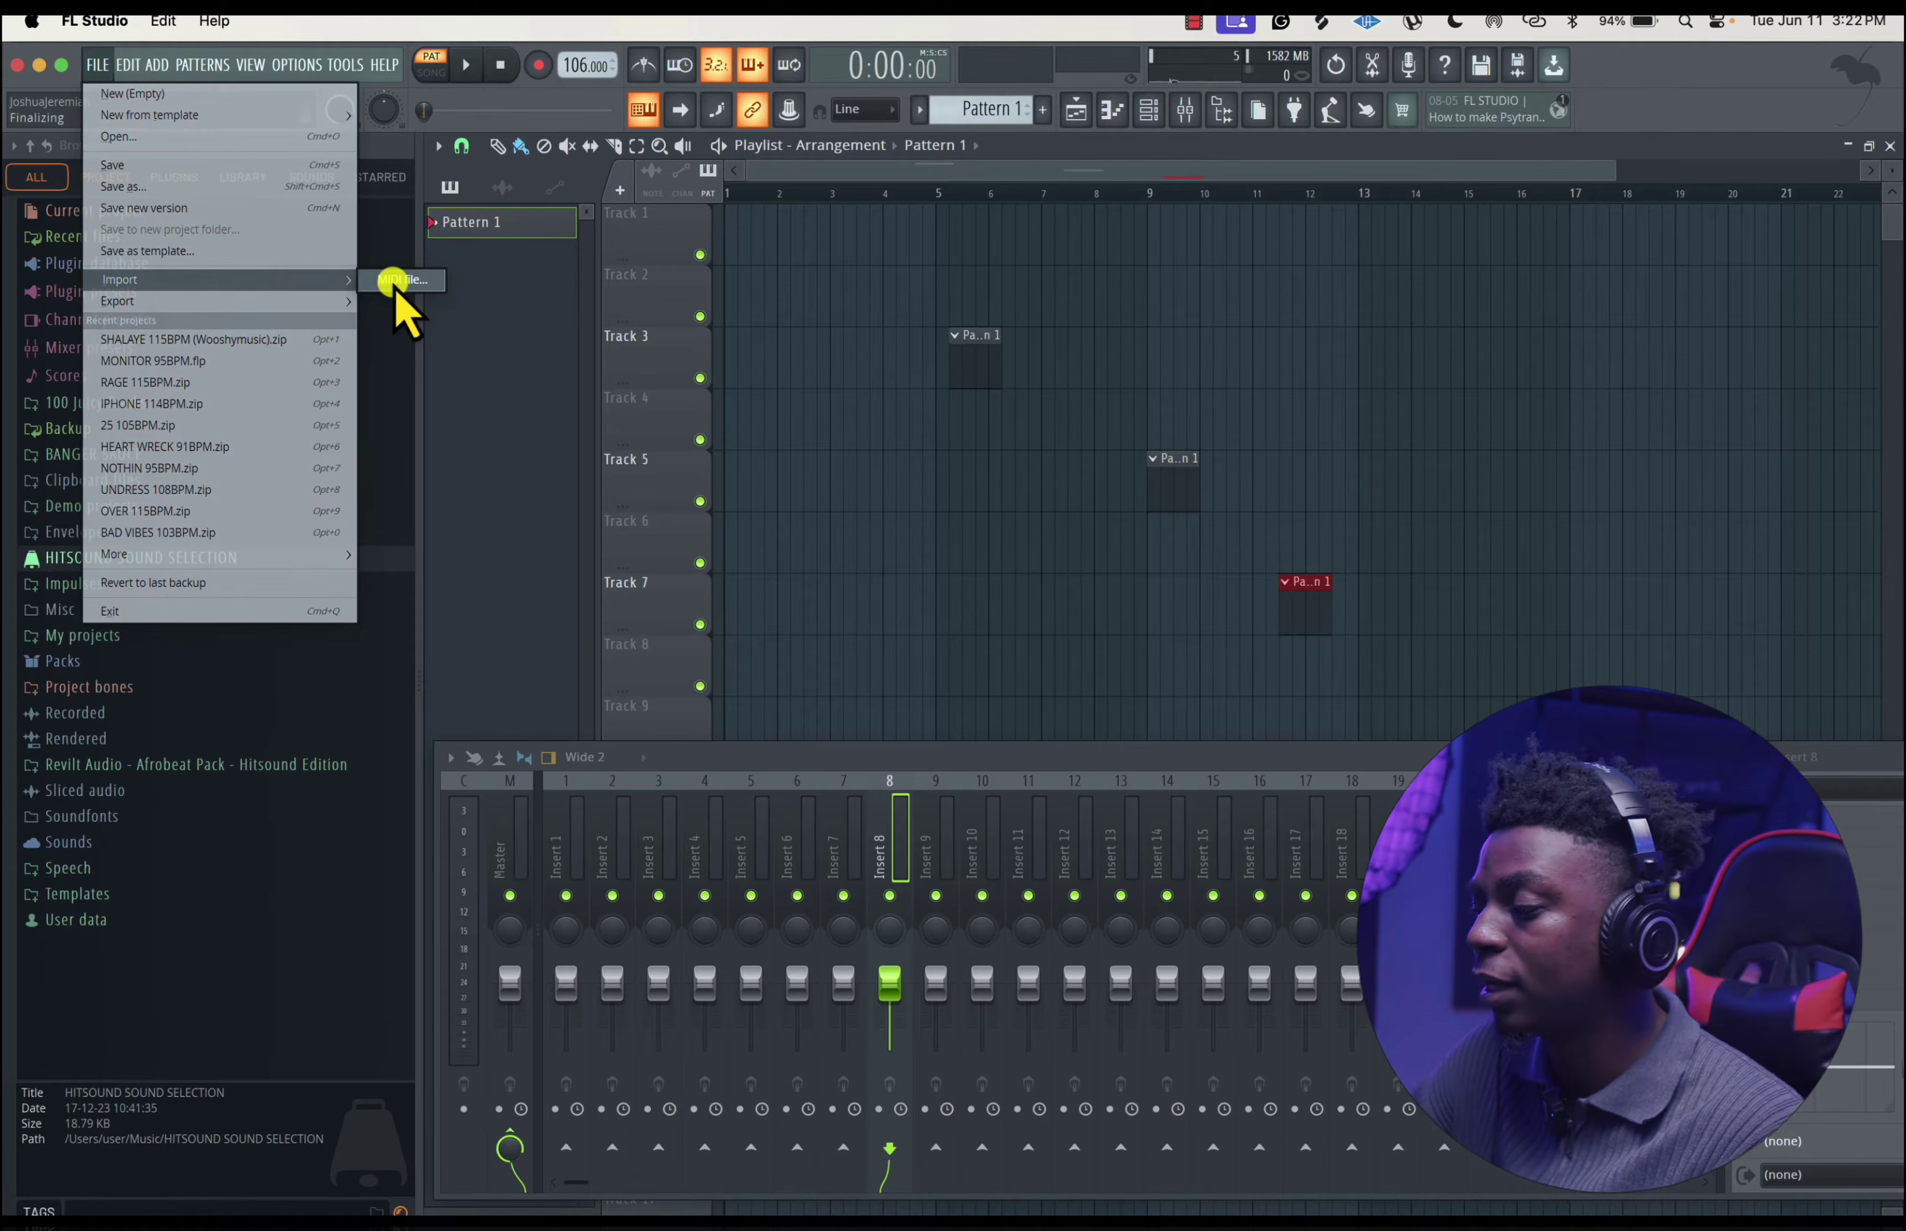
pyautogui.click(997, 710)
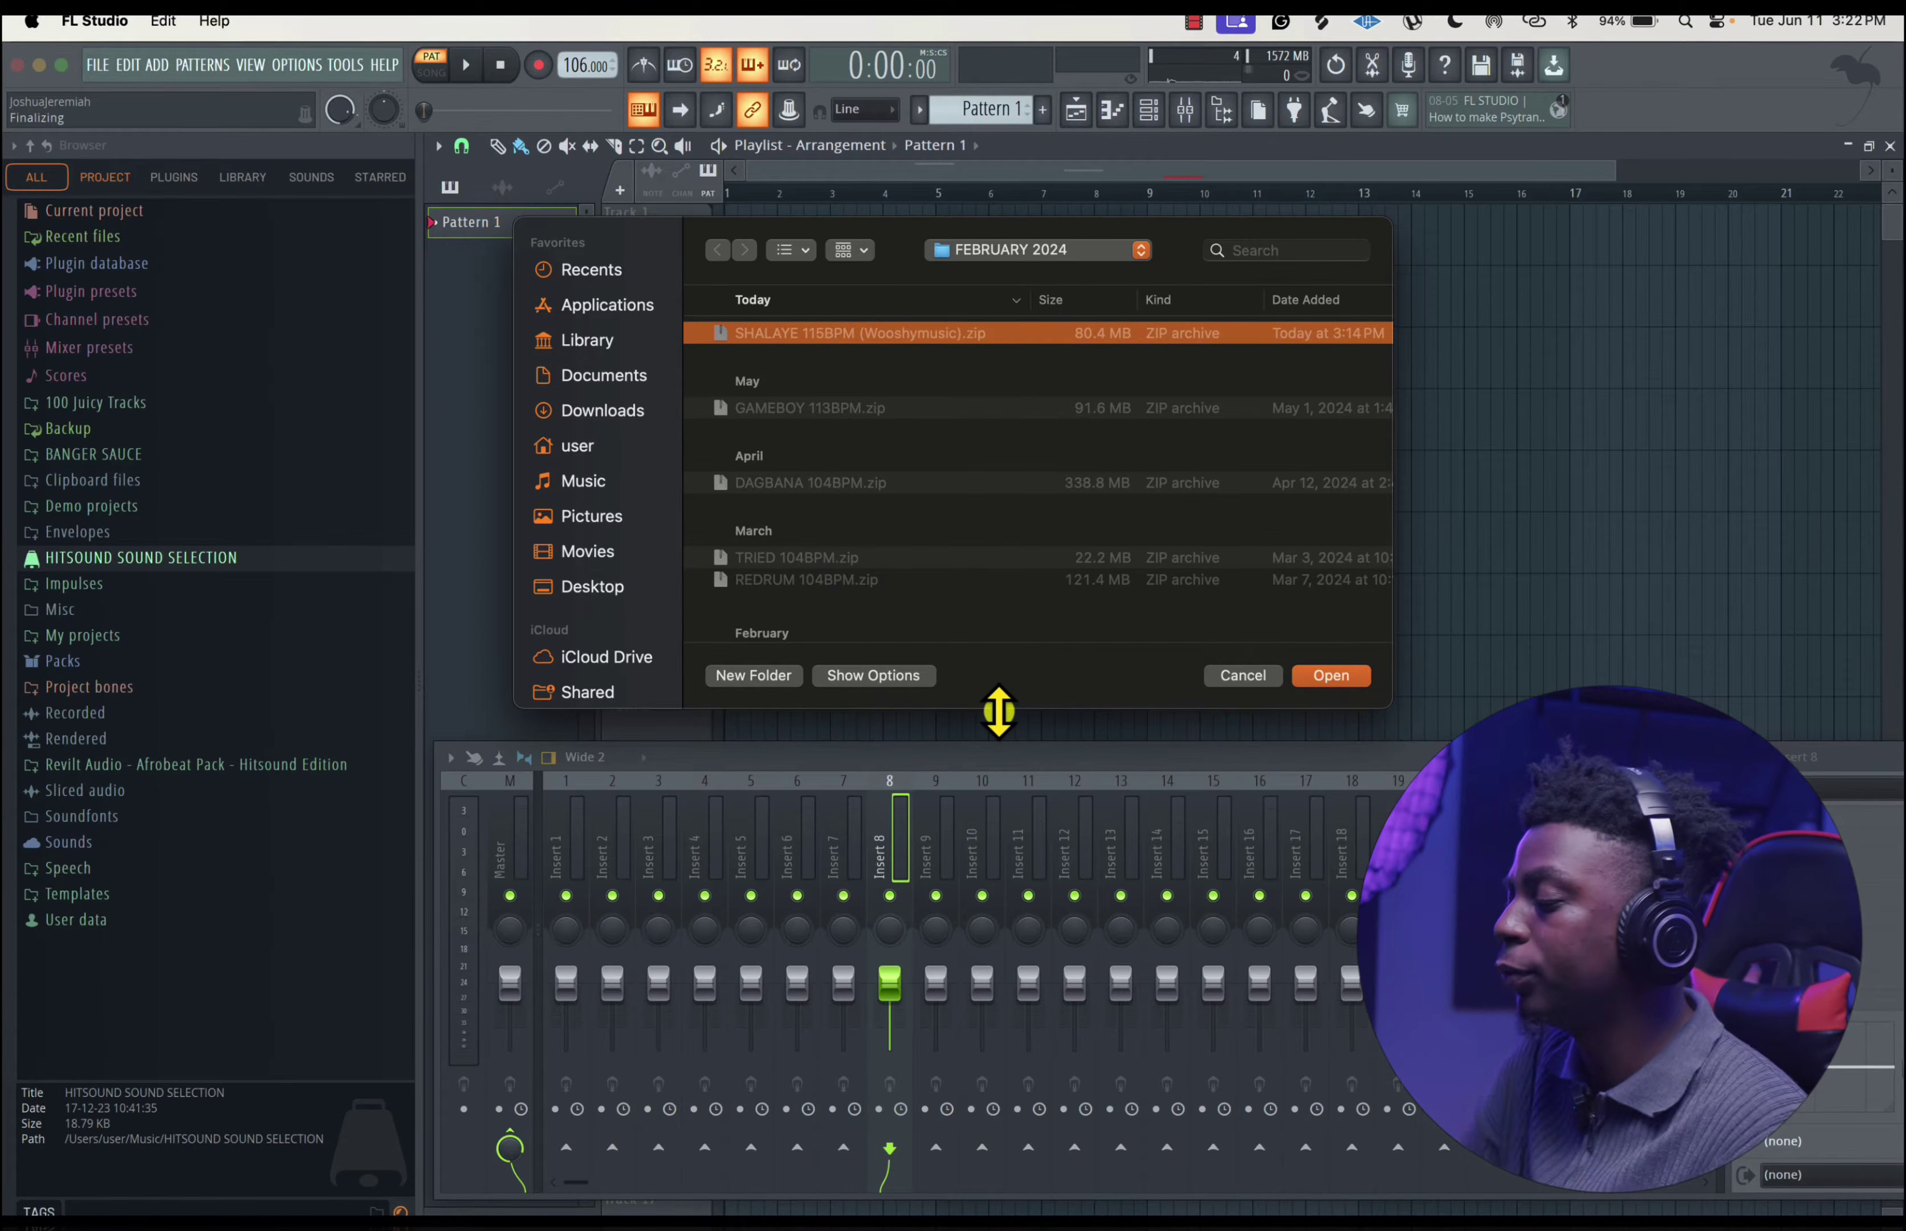
pyautogui.click(1239, 677)
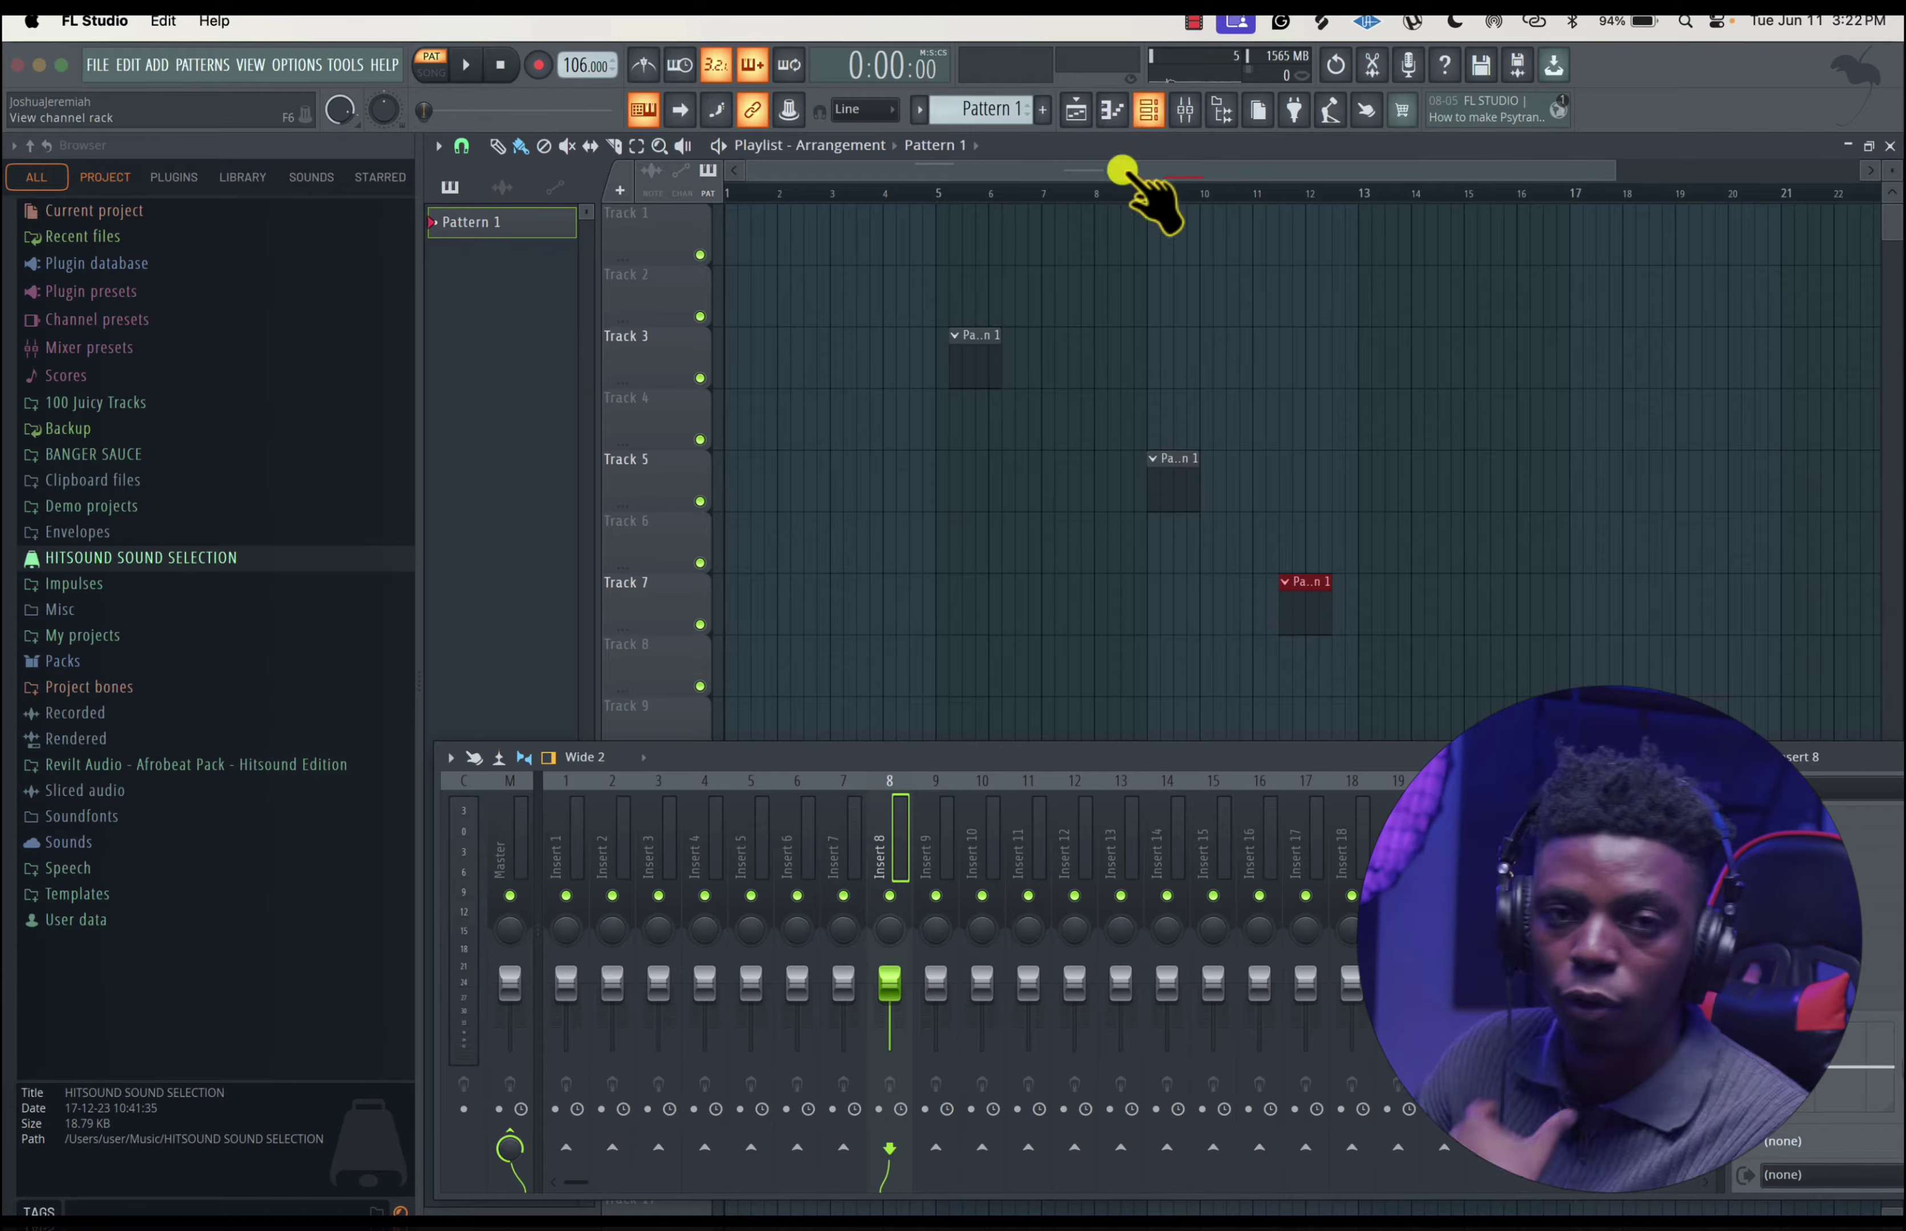
# - Examine the file options for importing, exporting, recent projects, reverting to the last backup and exiting
pyautogui.click(99, 65)
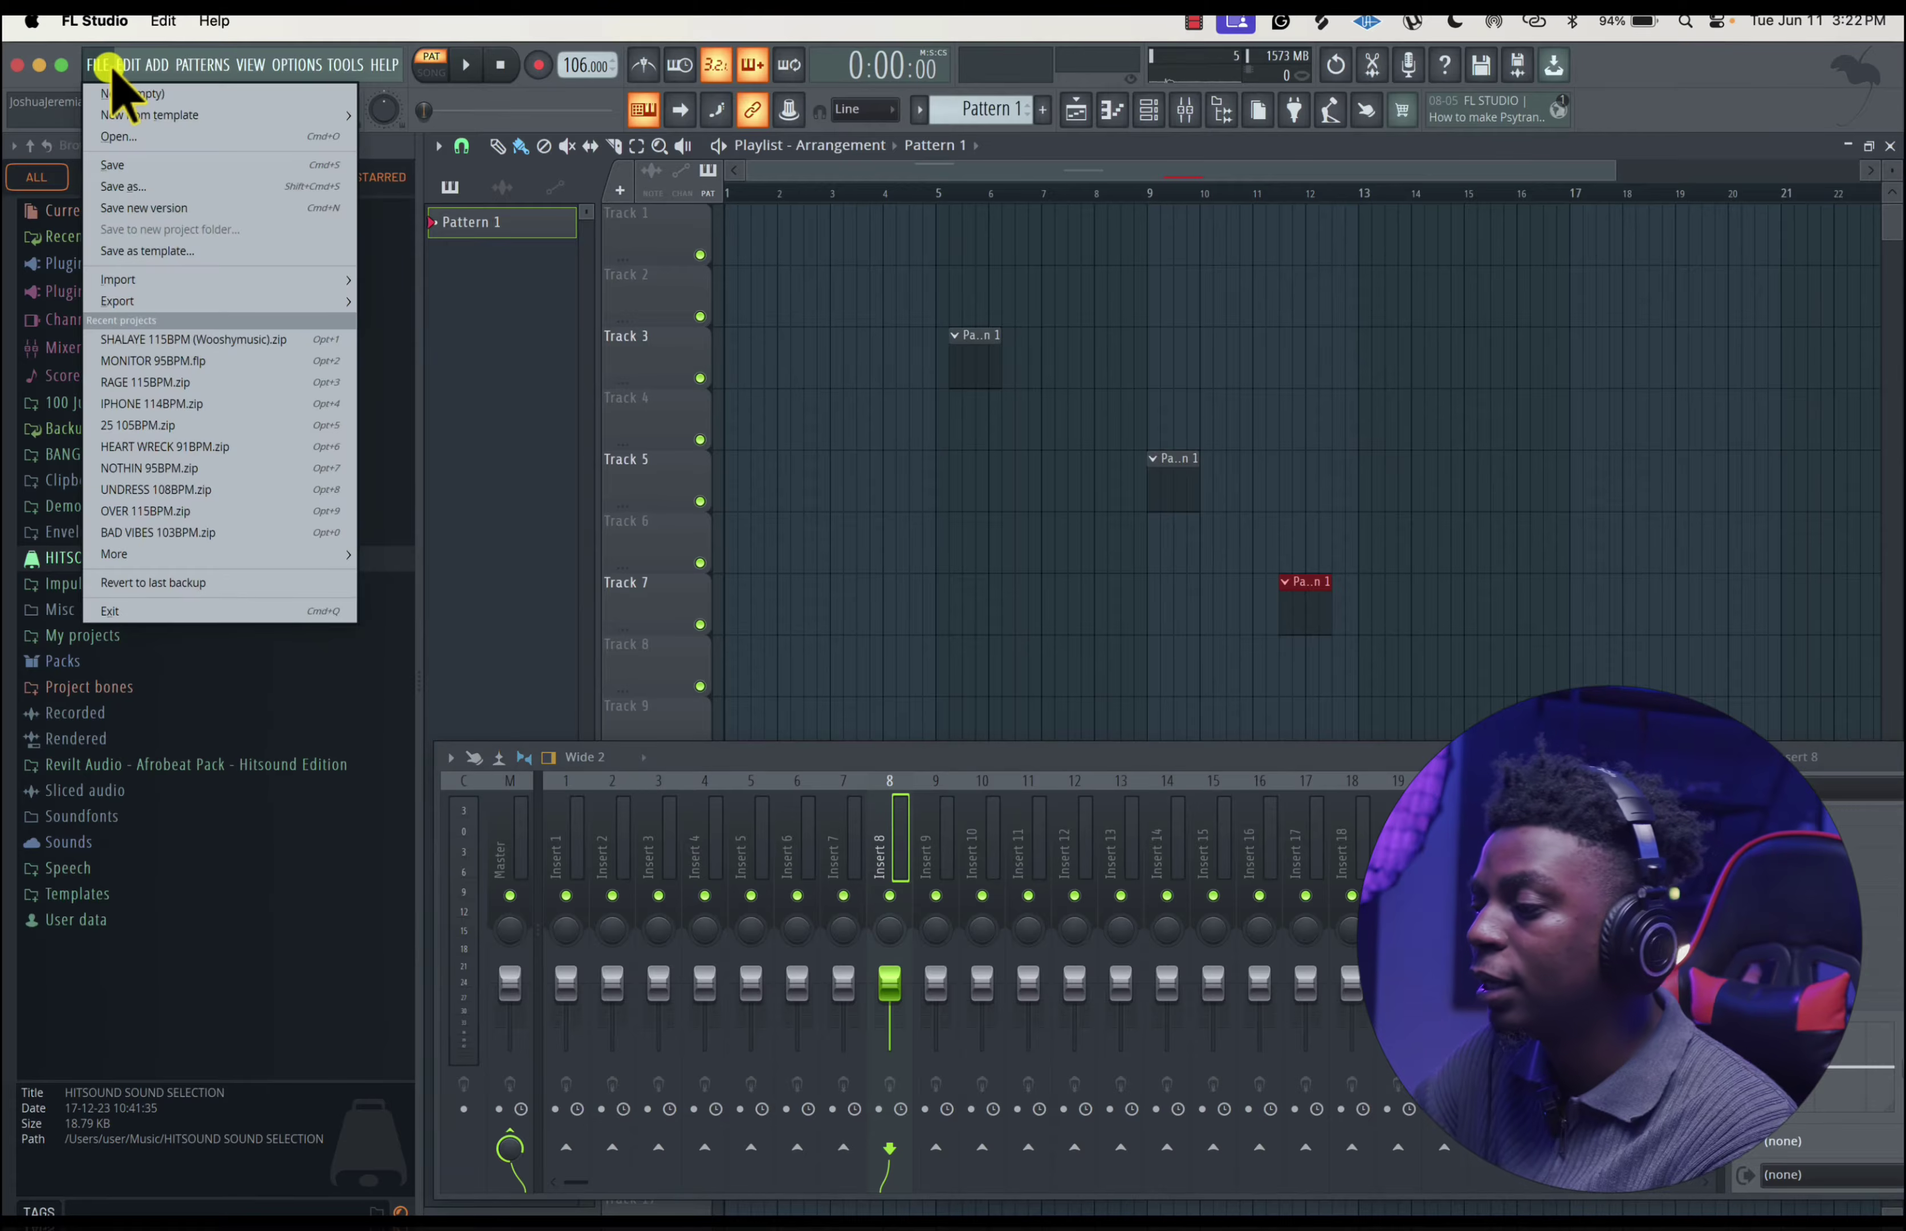
pyautogui.moveTo(221, 284)
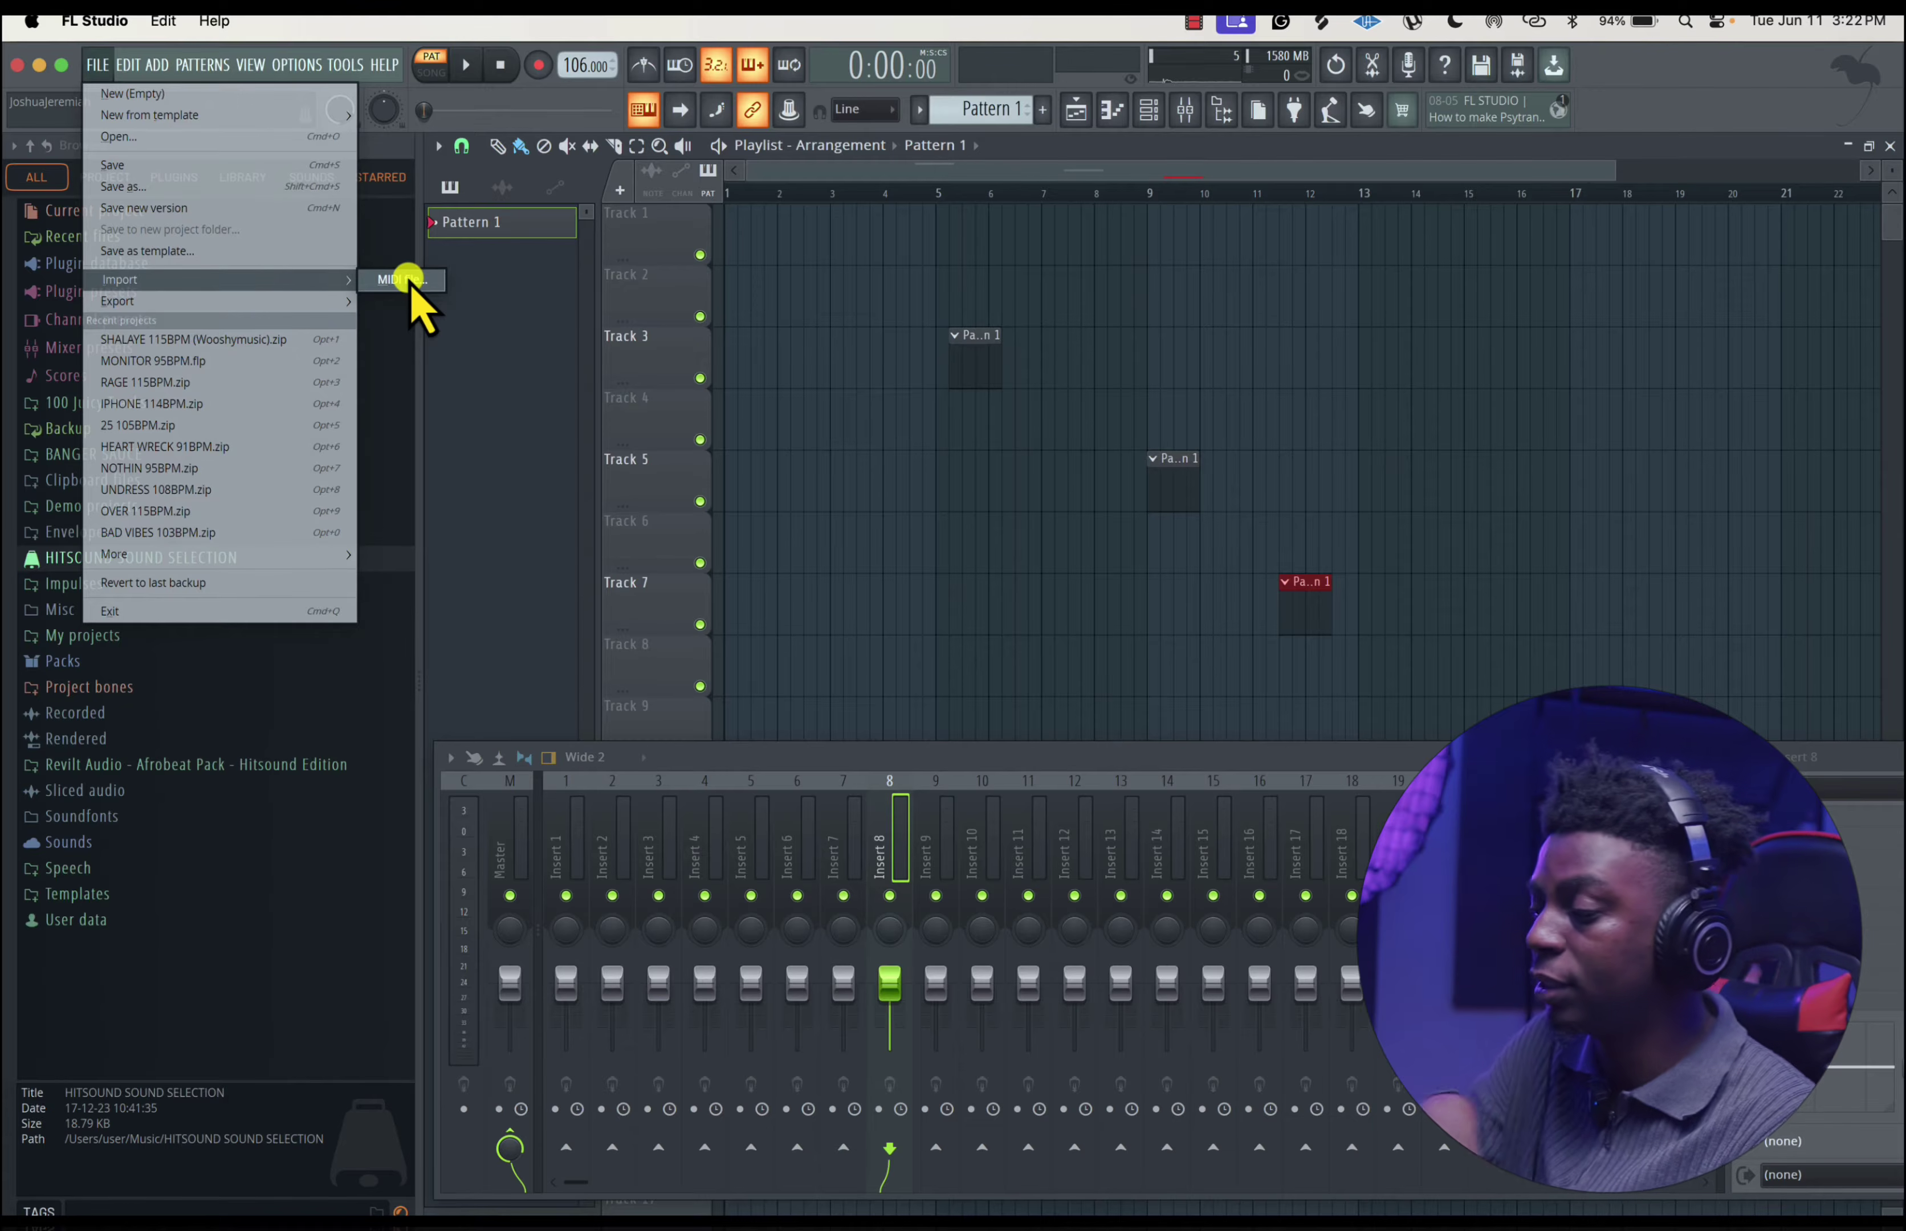
pyautogui.moveTo(280, 303)
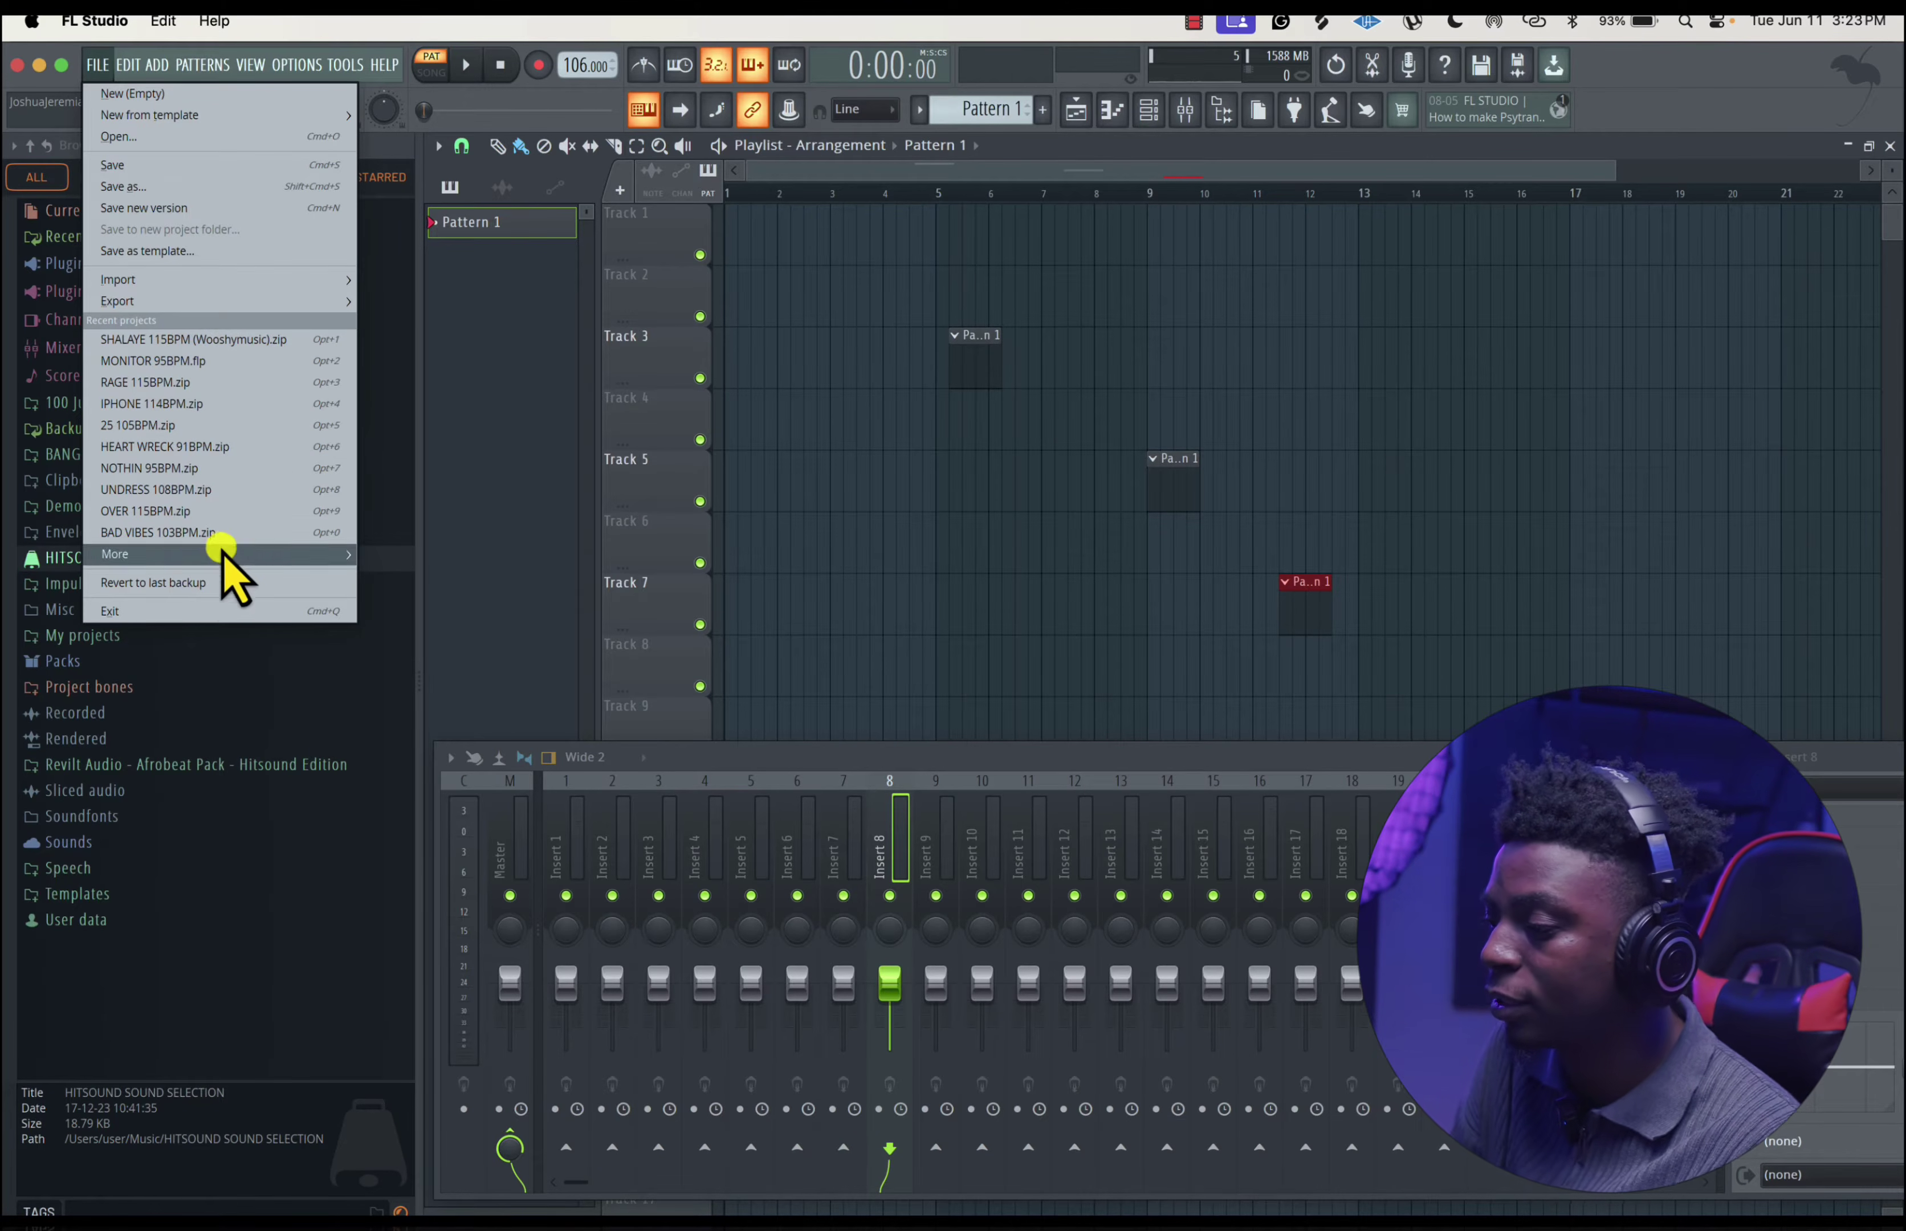
pyautogui.moveTo(228, 556)
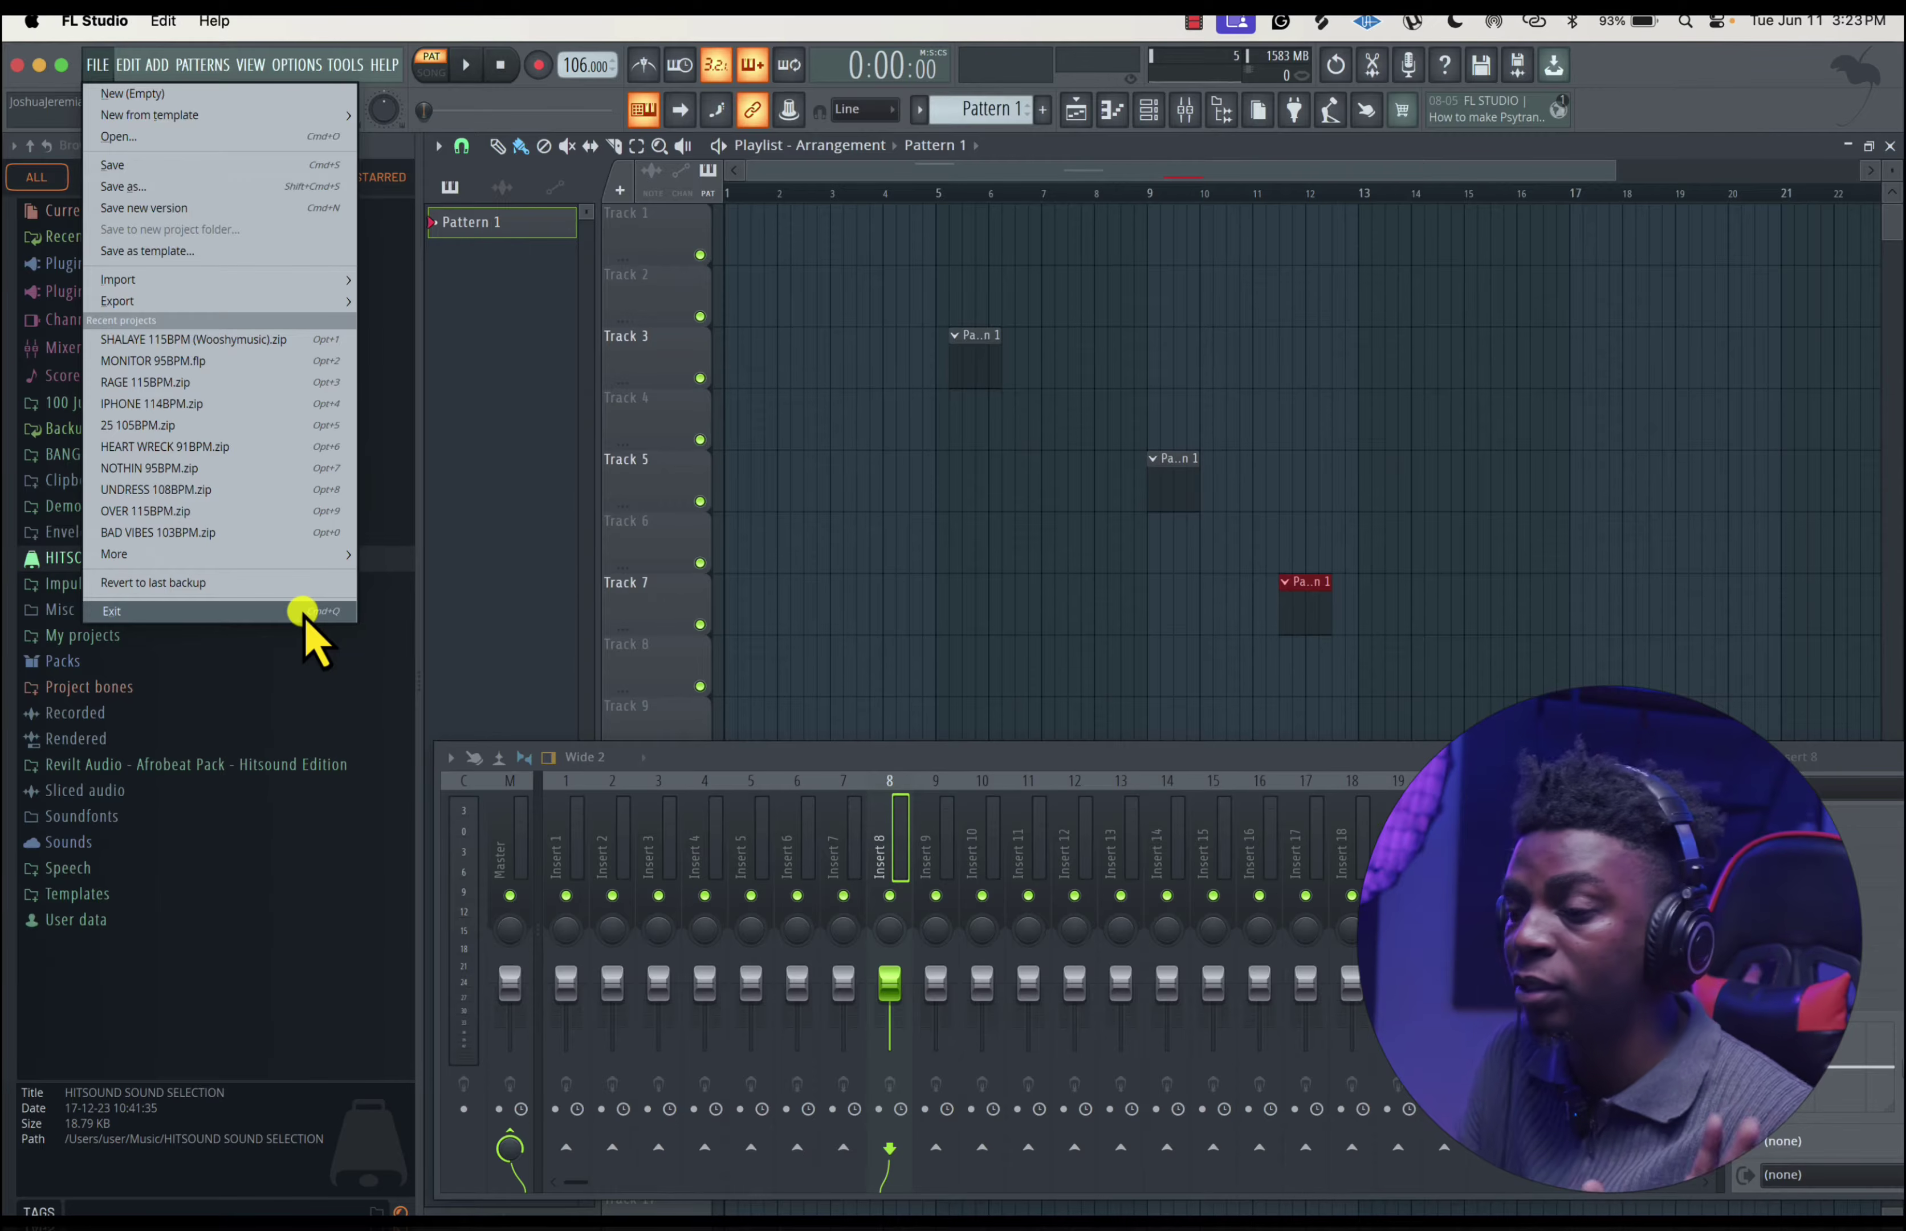
pyautogui.click(574, 459)
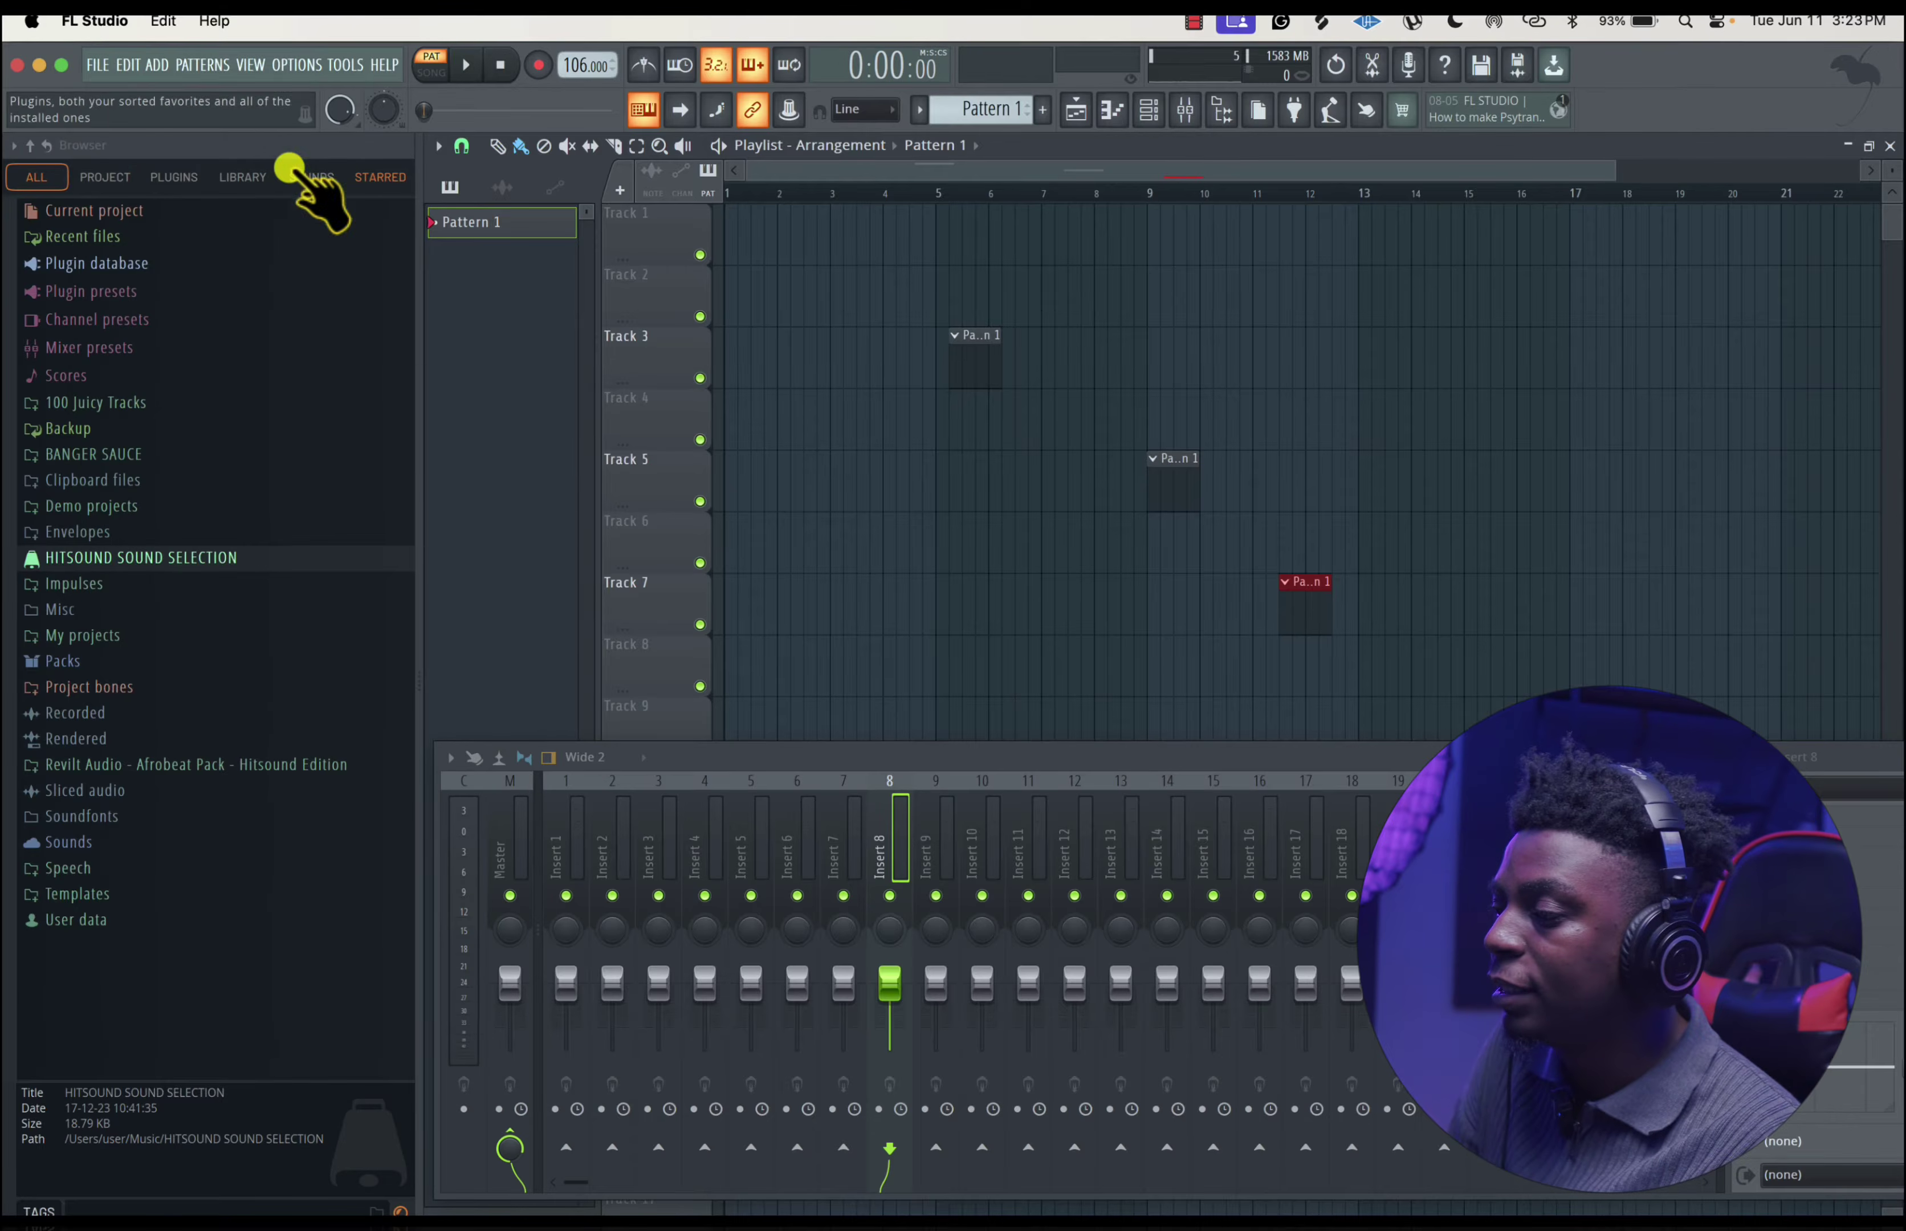
# - Undo the last two clip placements in the playlist, removing the Pattern 1 clips from Tracks 7 and 5
pyautogui.click(128, 64)
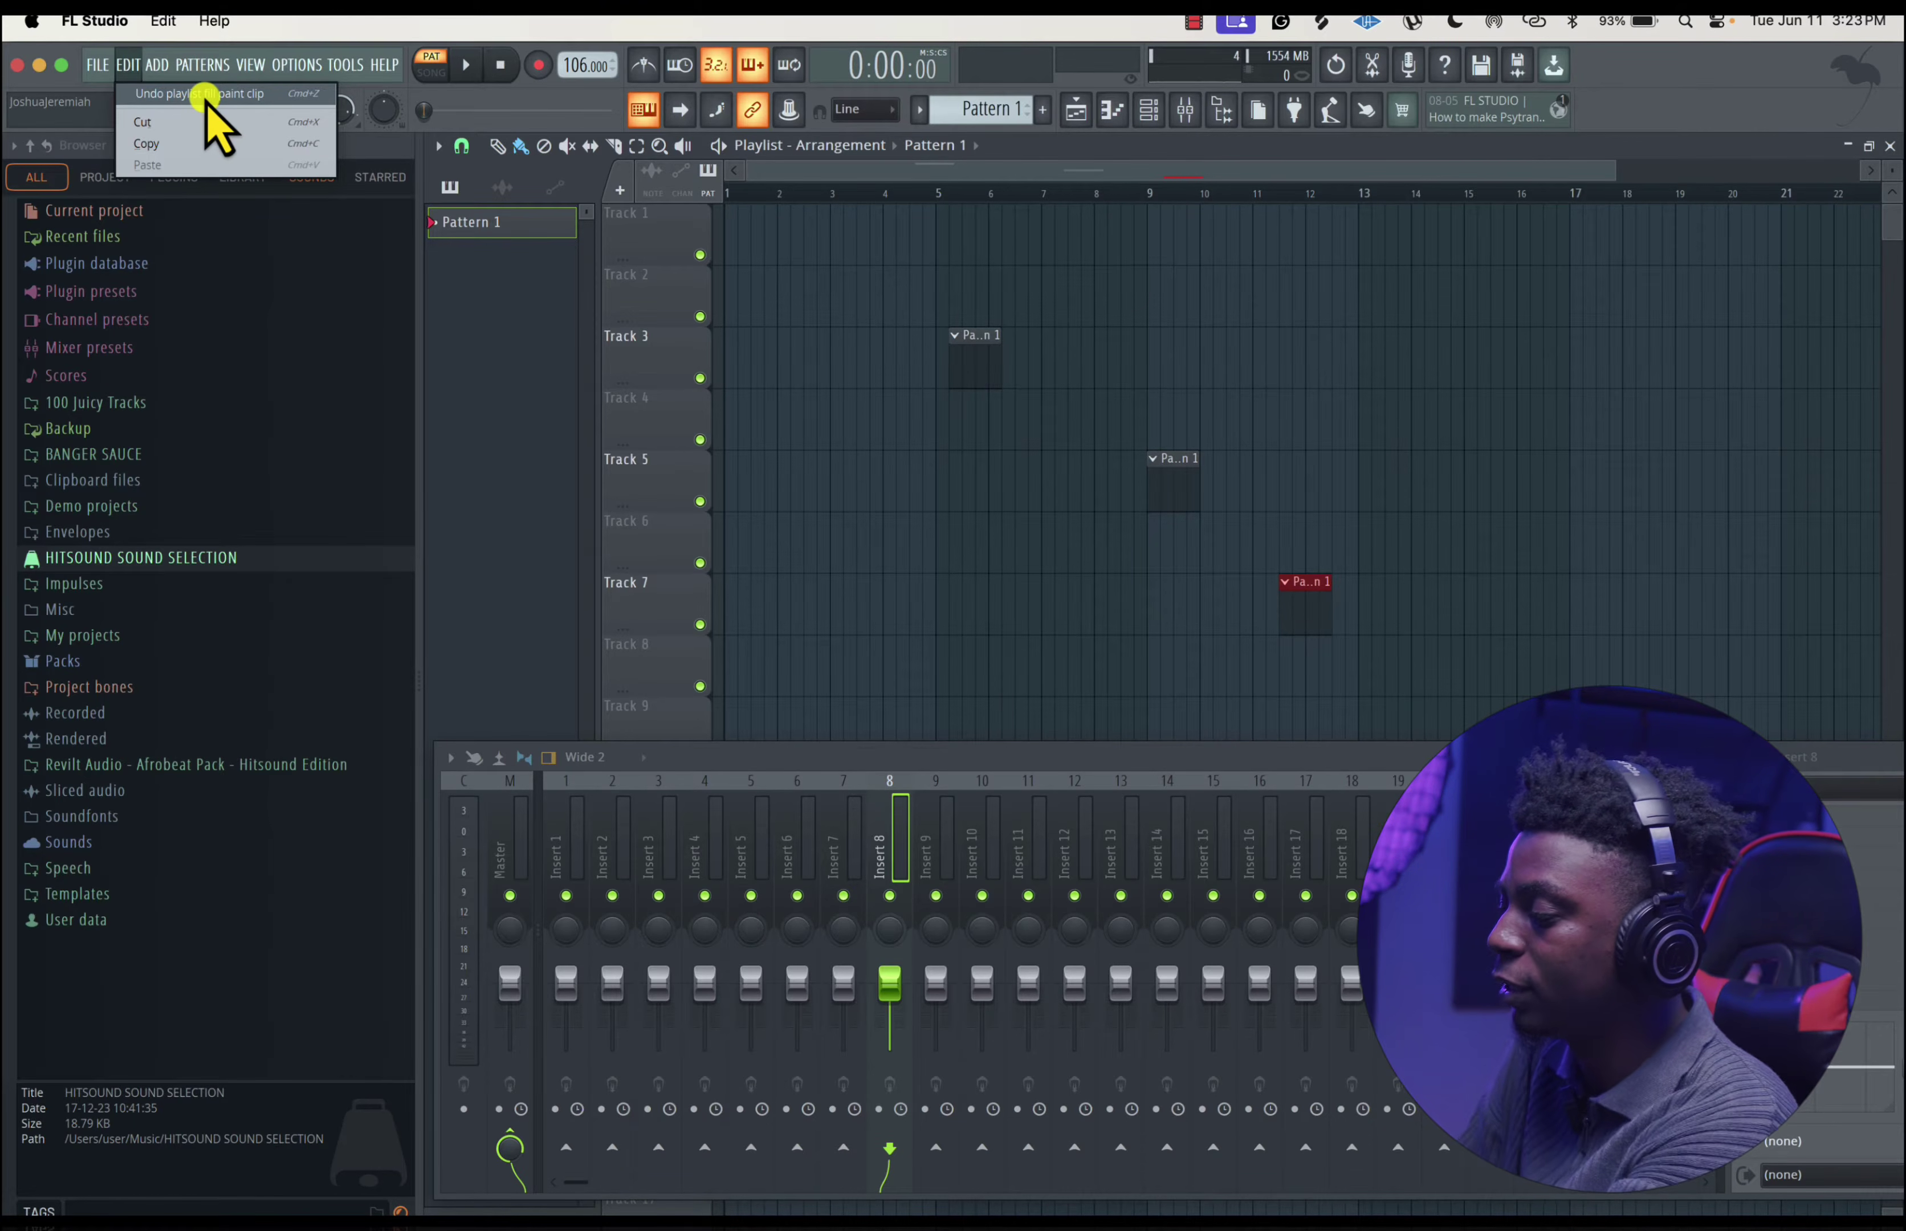
pyautogui.click(206, 96)
pyautogui.click(130, 64)
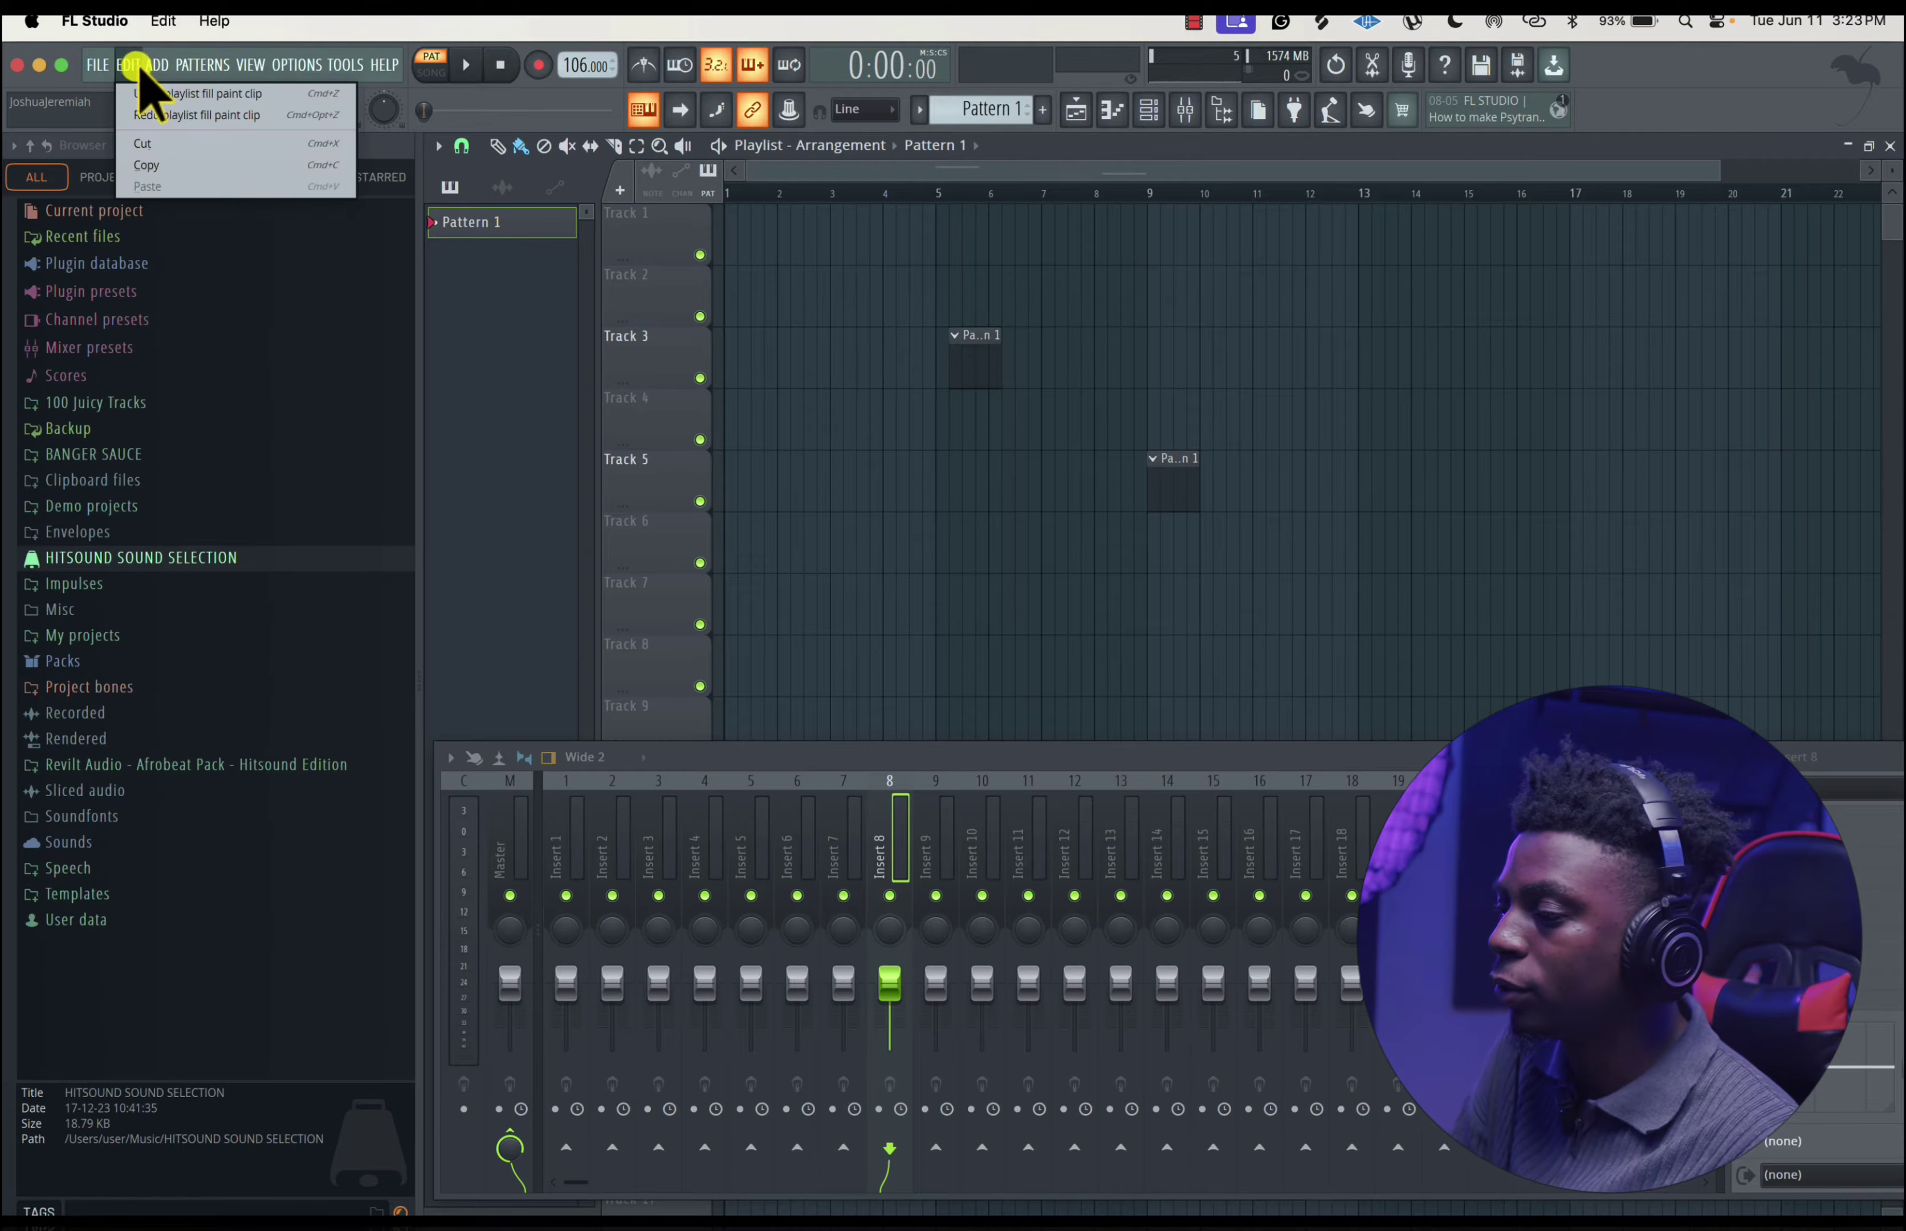
pyautogui.click(152, 95)
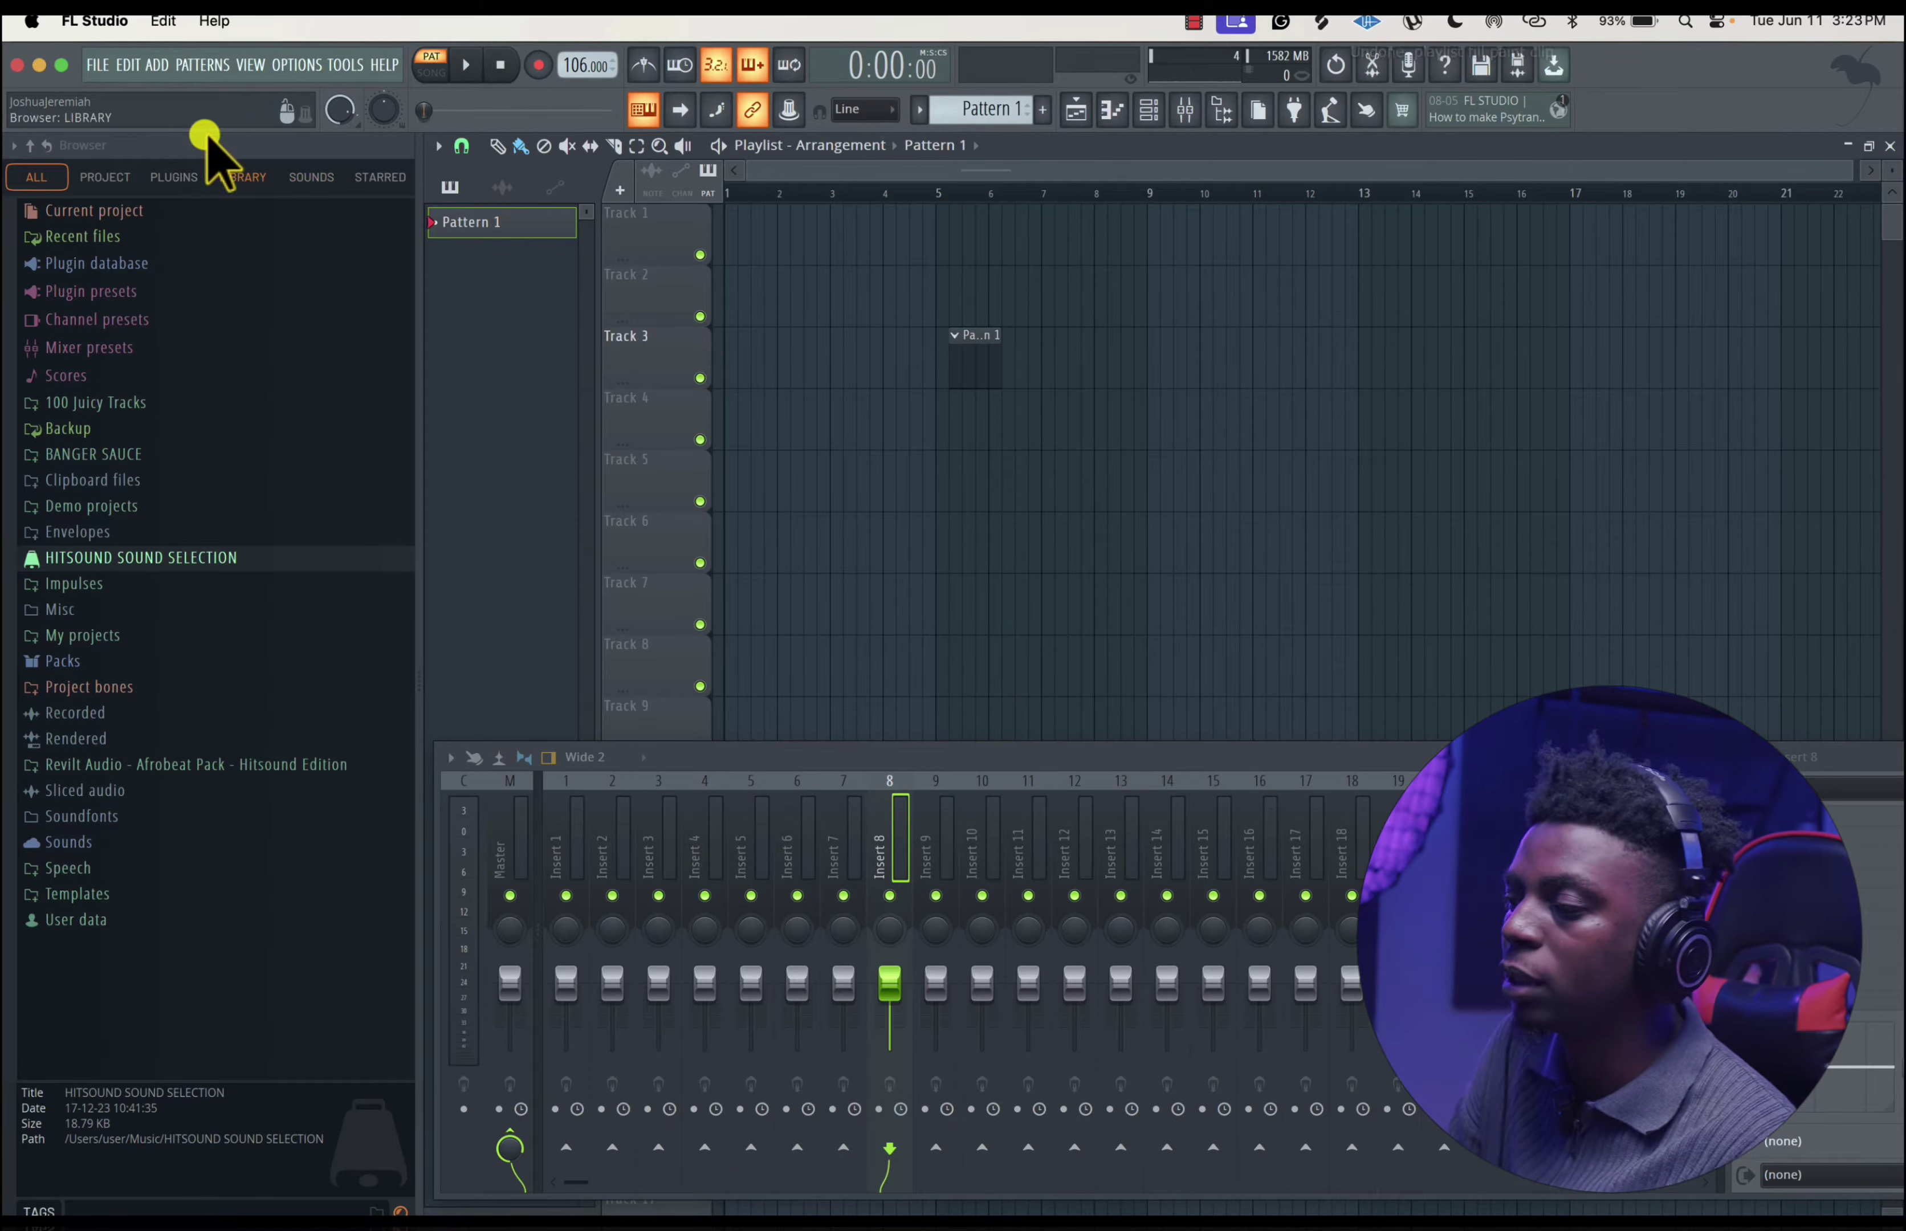
# - Open the full list of generator plugins and look through the available instruments
pyautogui.click(152, 63)
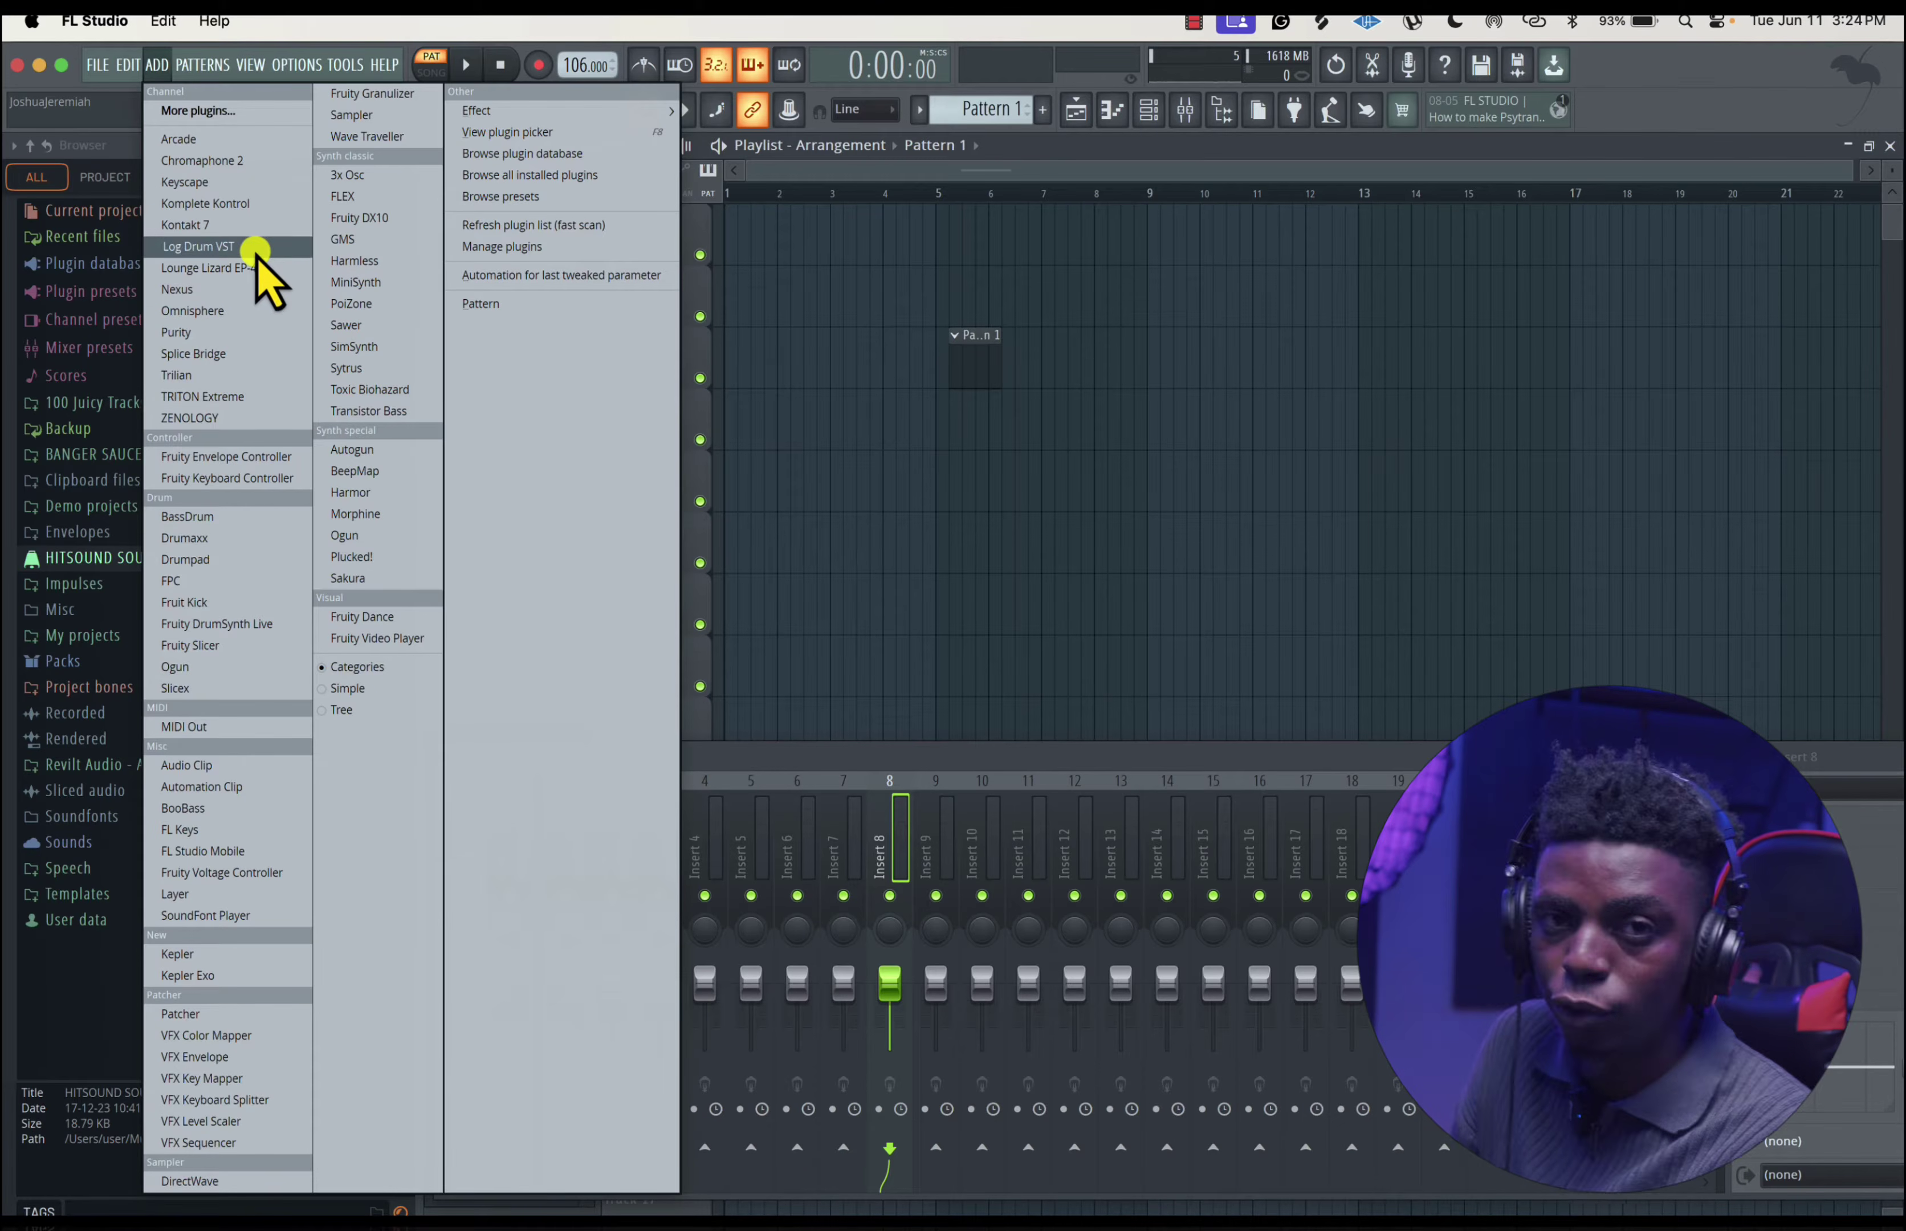
pyautogui.click(249, 111)
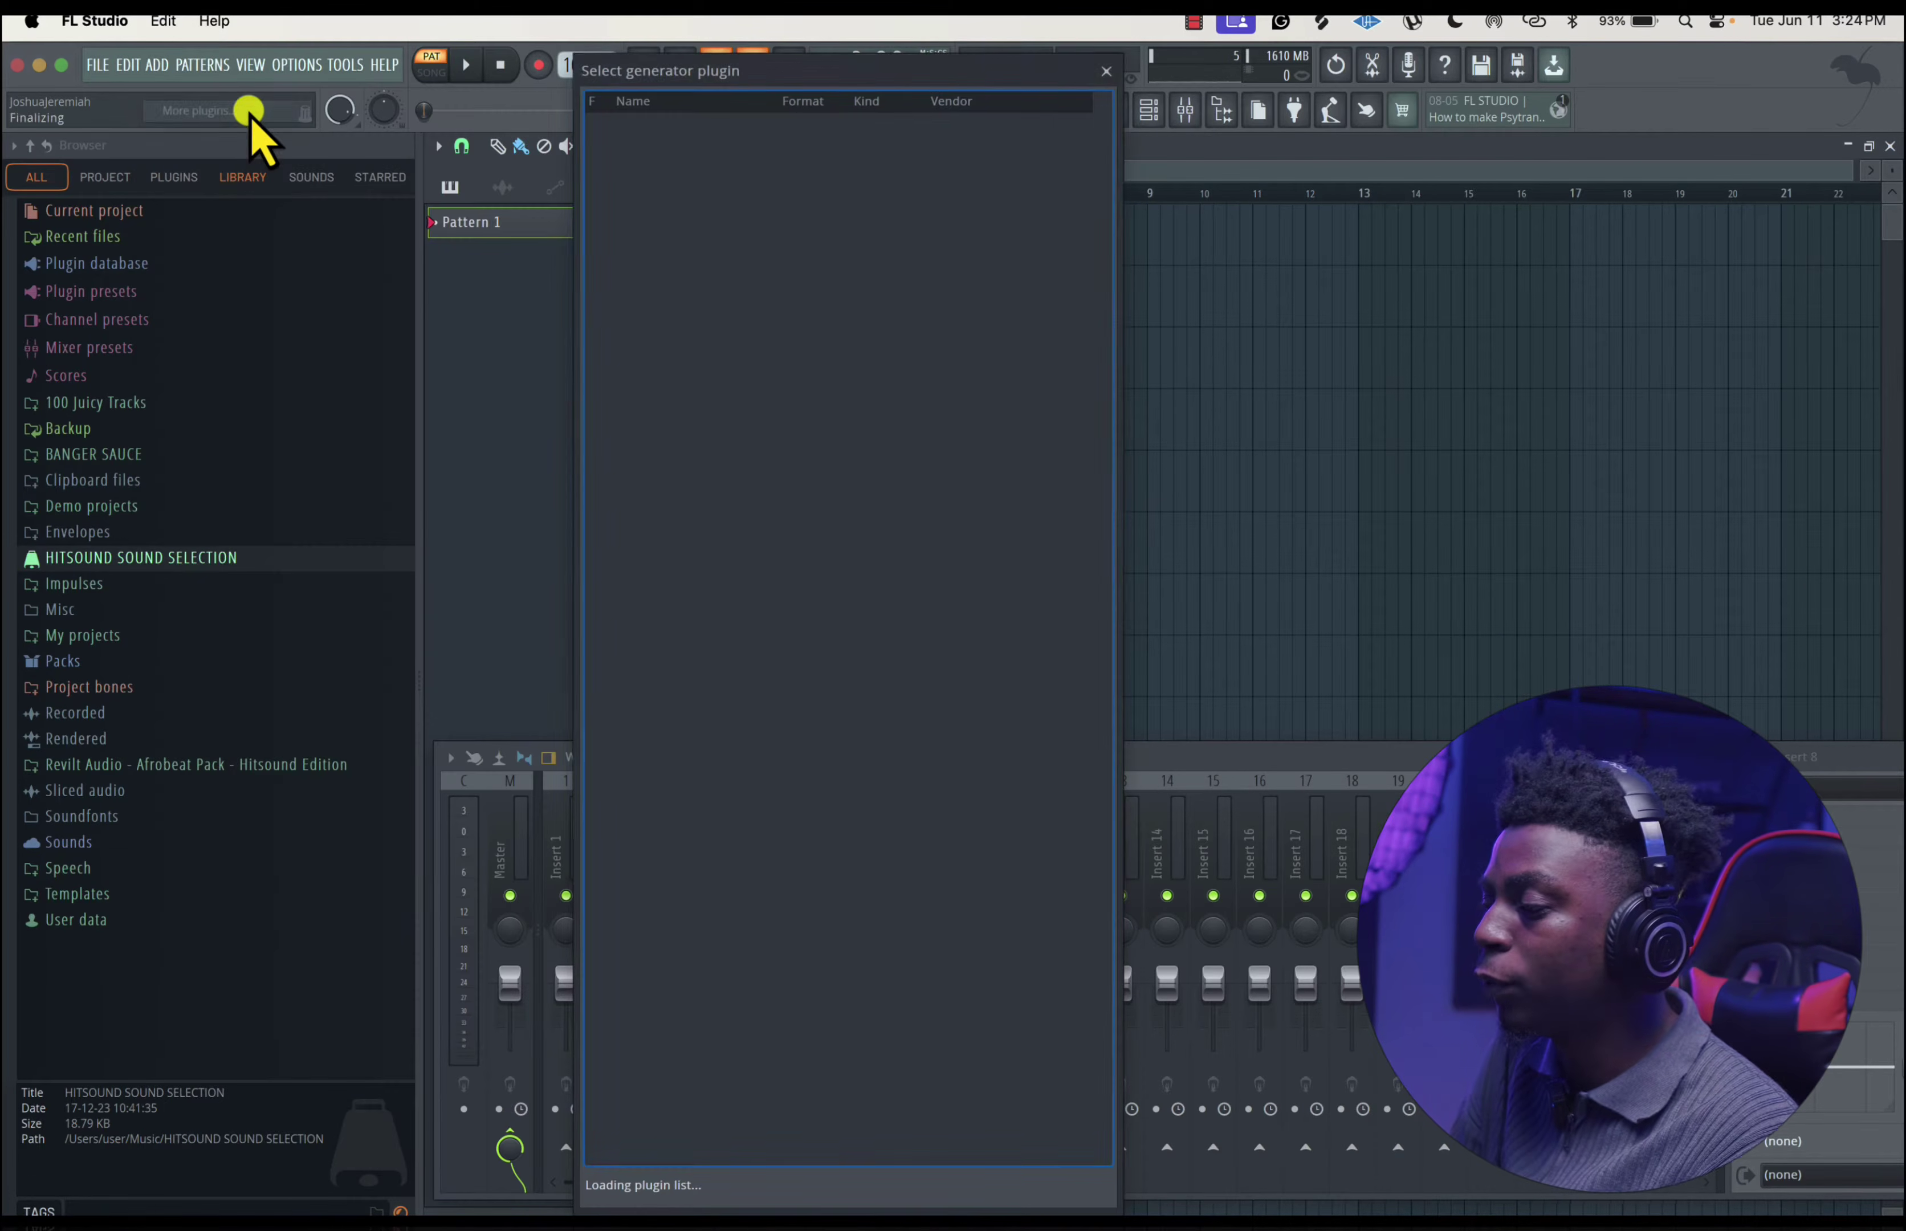
pyautogui.scroll(-20, 849, 1001)
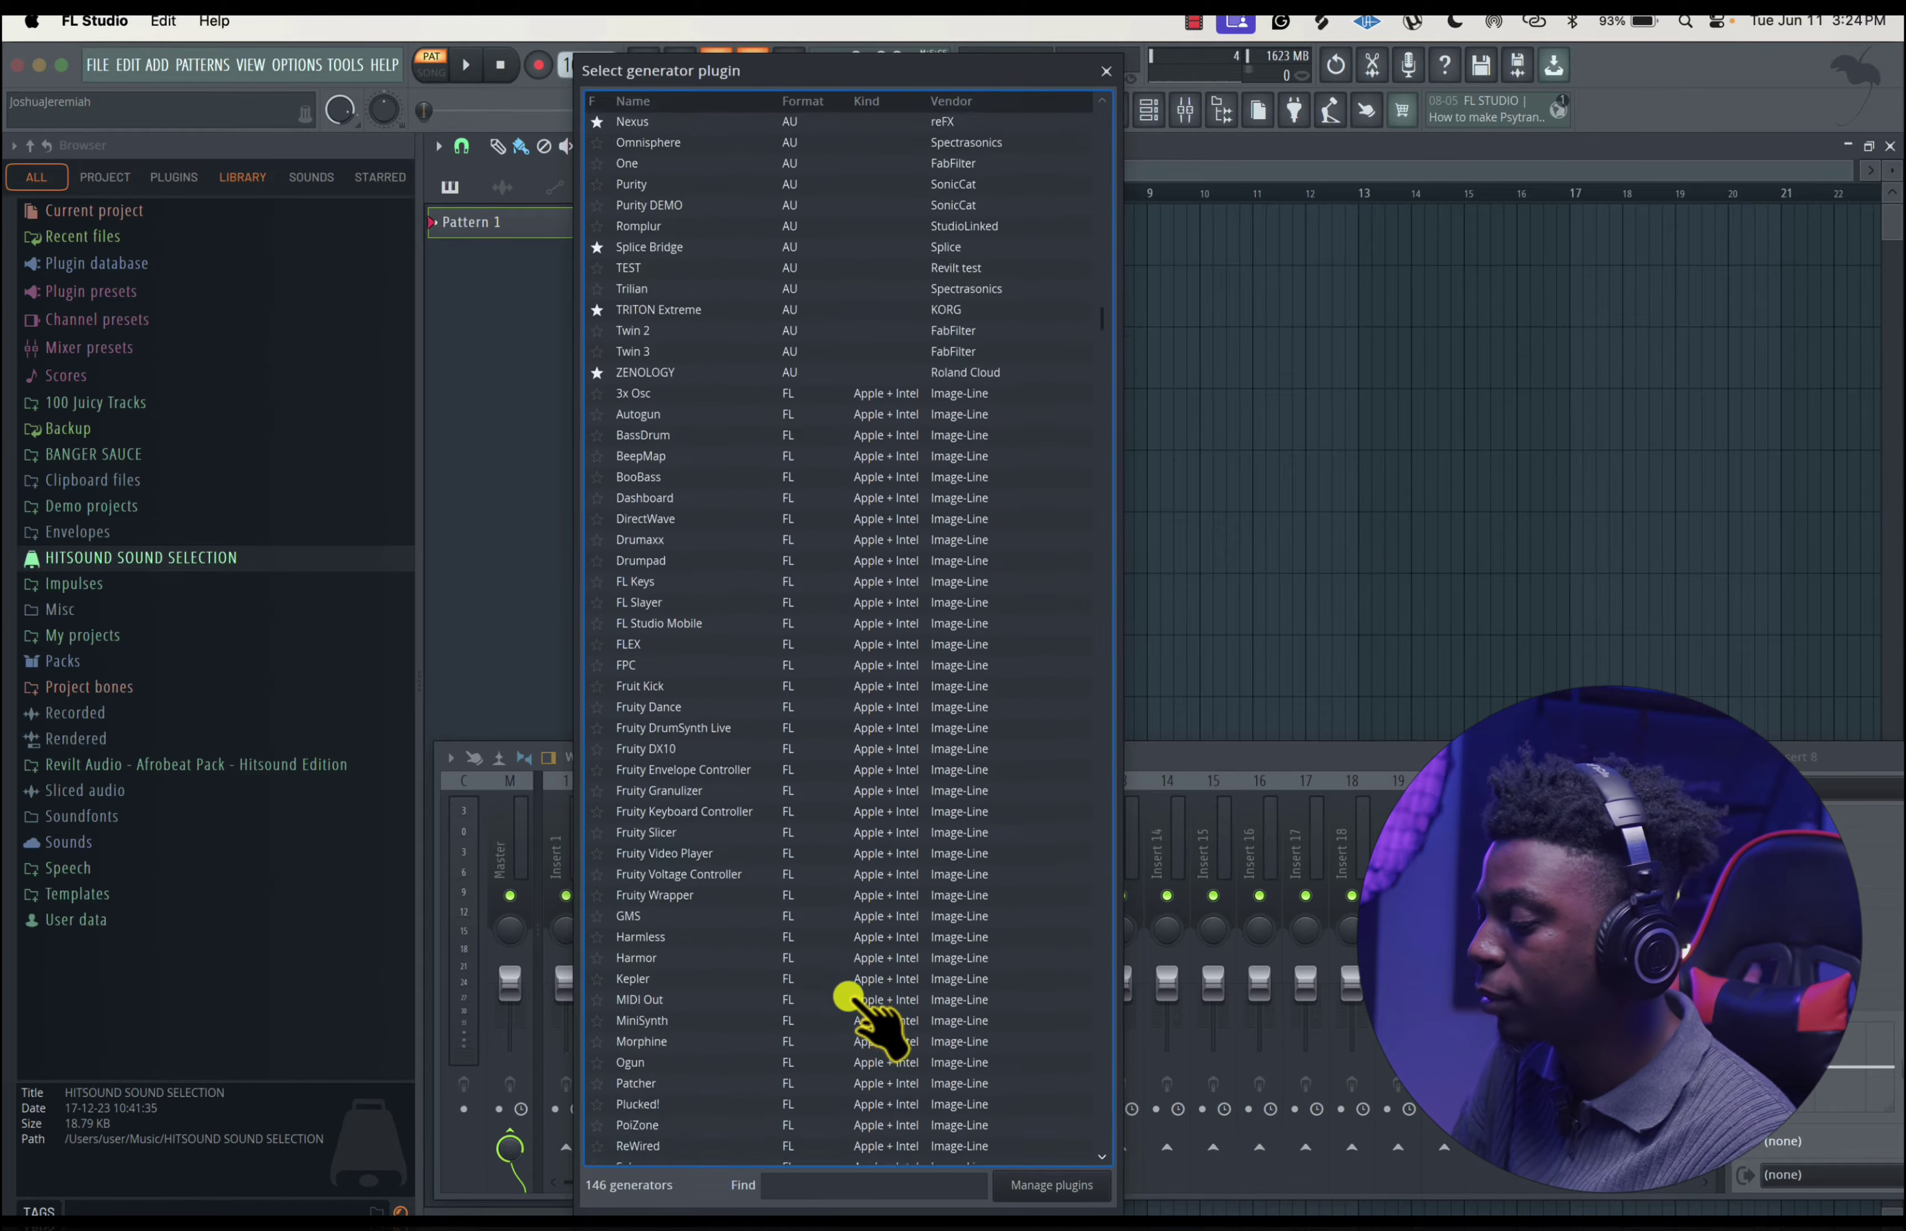
pyautogui.scroll(-10, 851, 999)
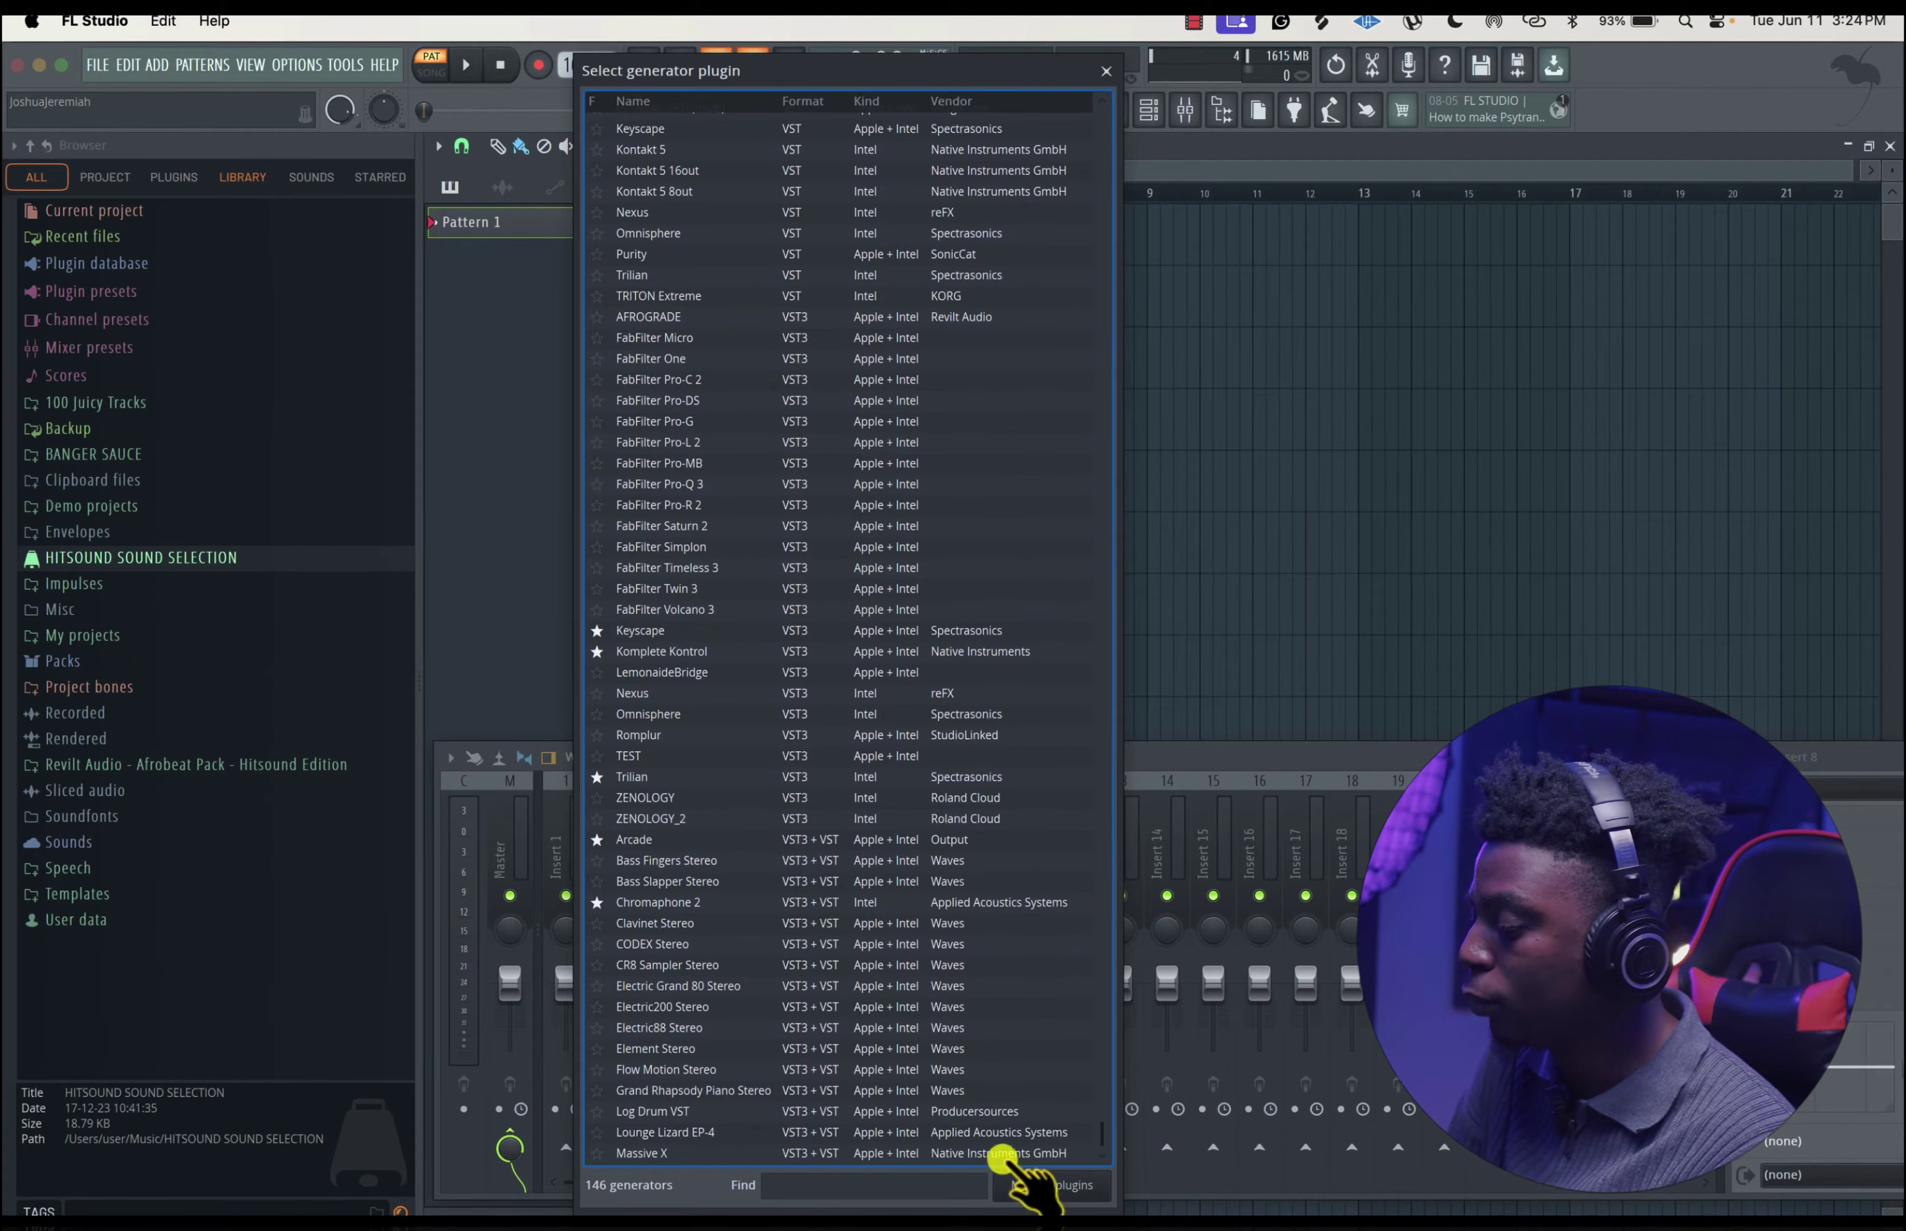
# - Open the plugin manager, look through its plugin list and the option for finding installed plugins, and close it
pyautogui.click(1033, 1186)
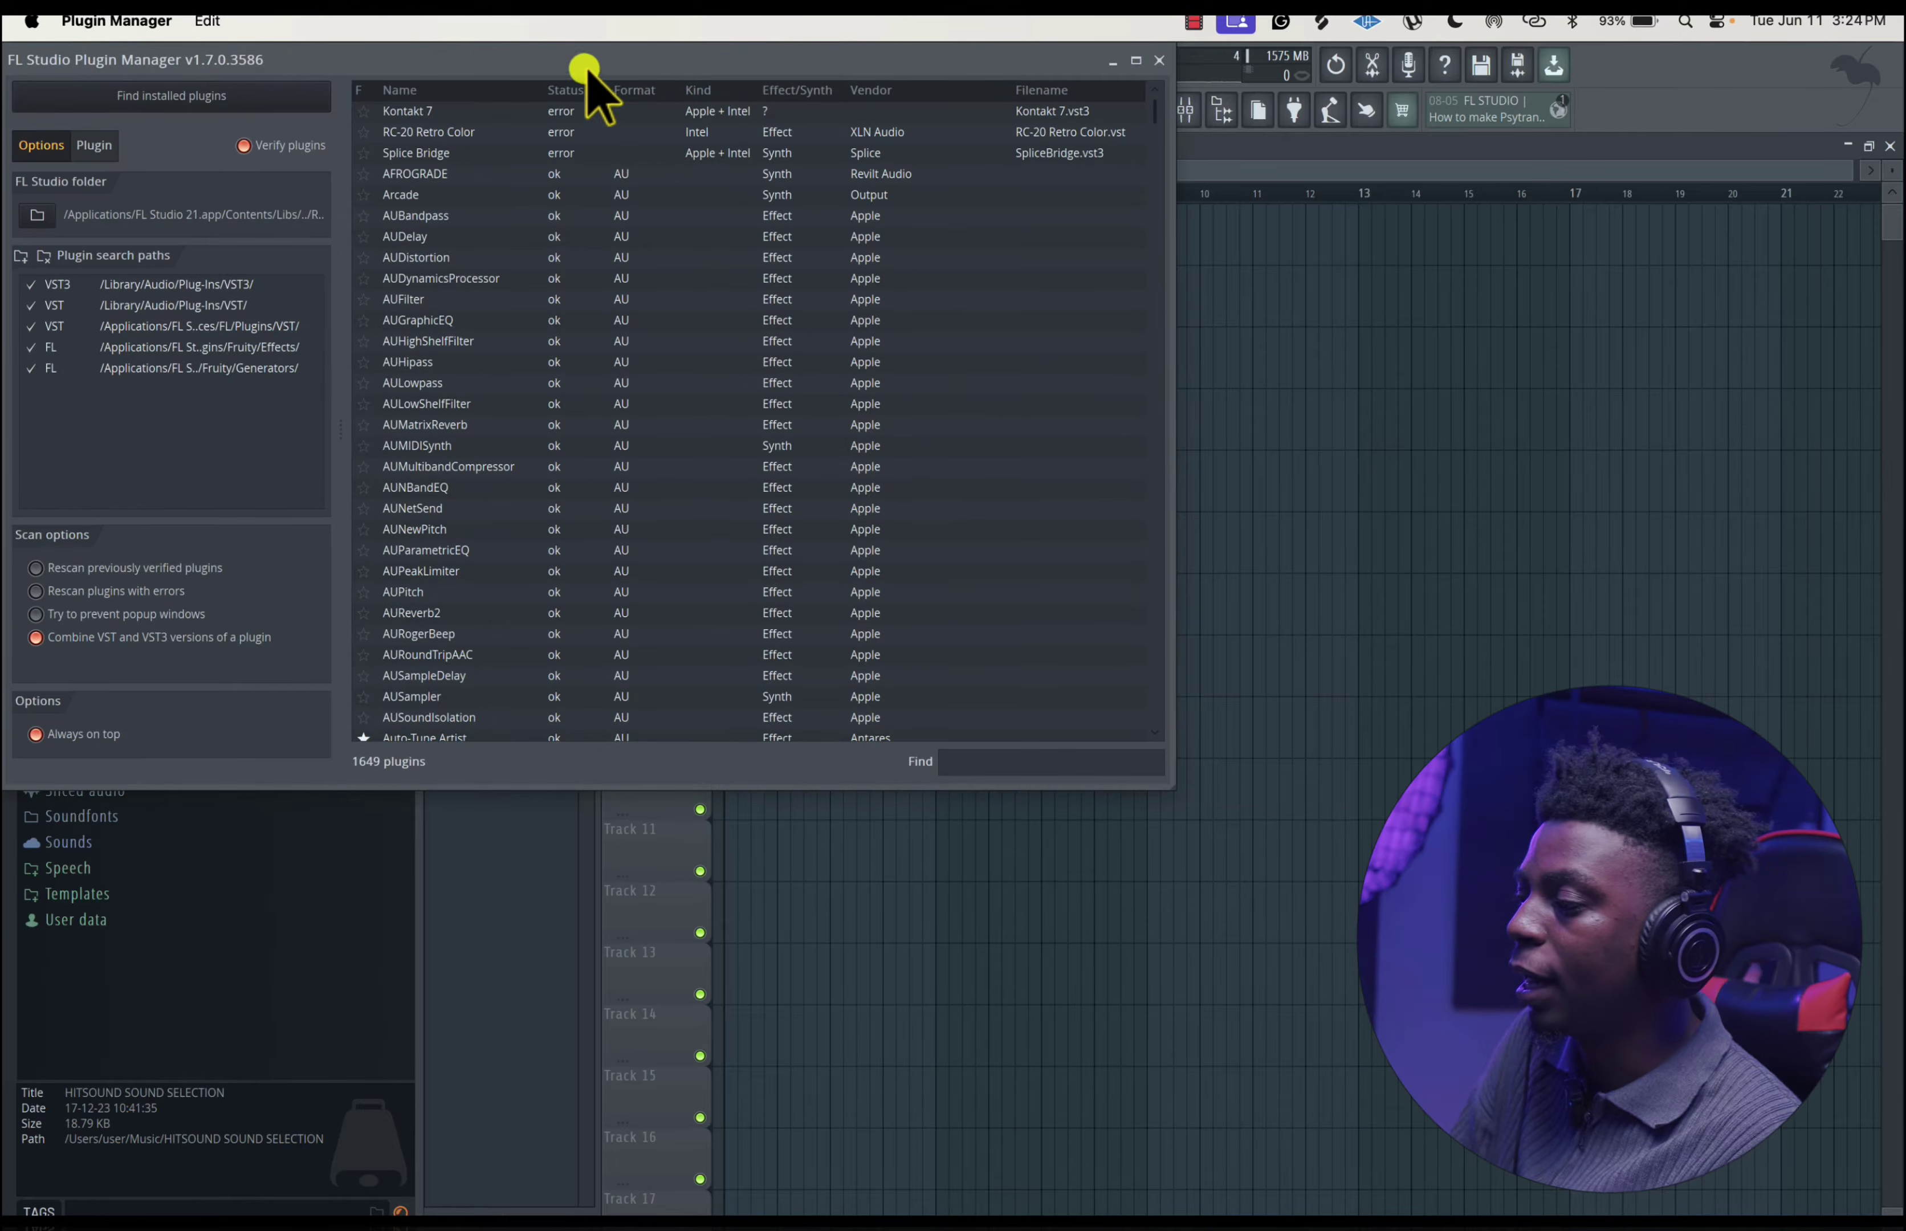
pyautogui.moveTo(564, 63); pyautogui.dragTo(827, 127)
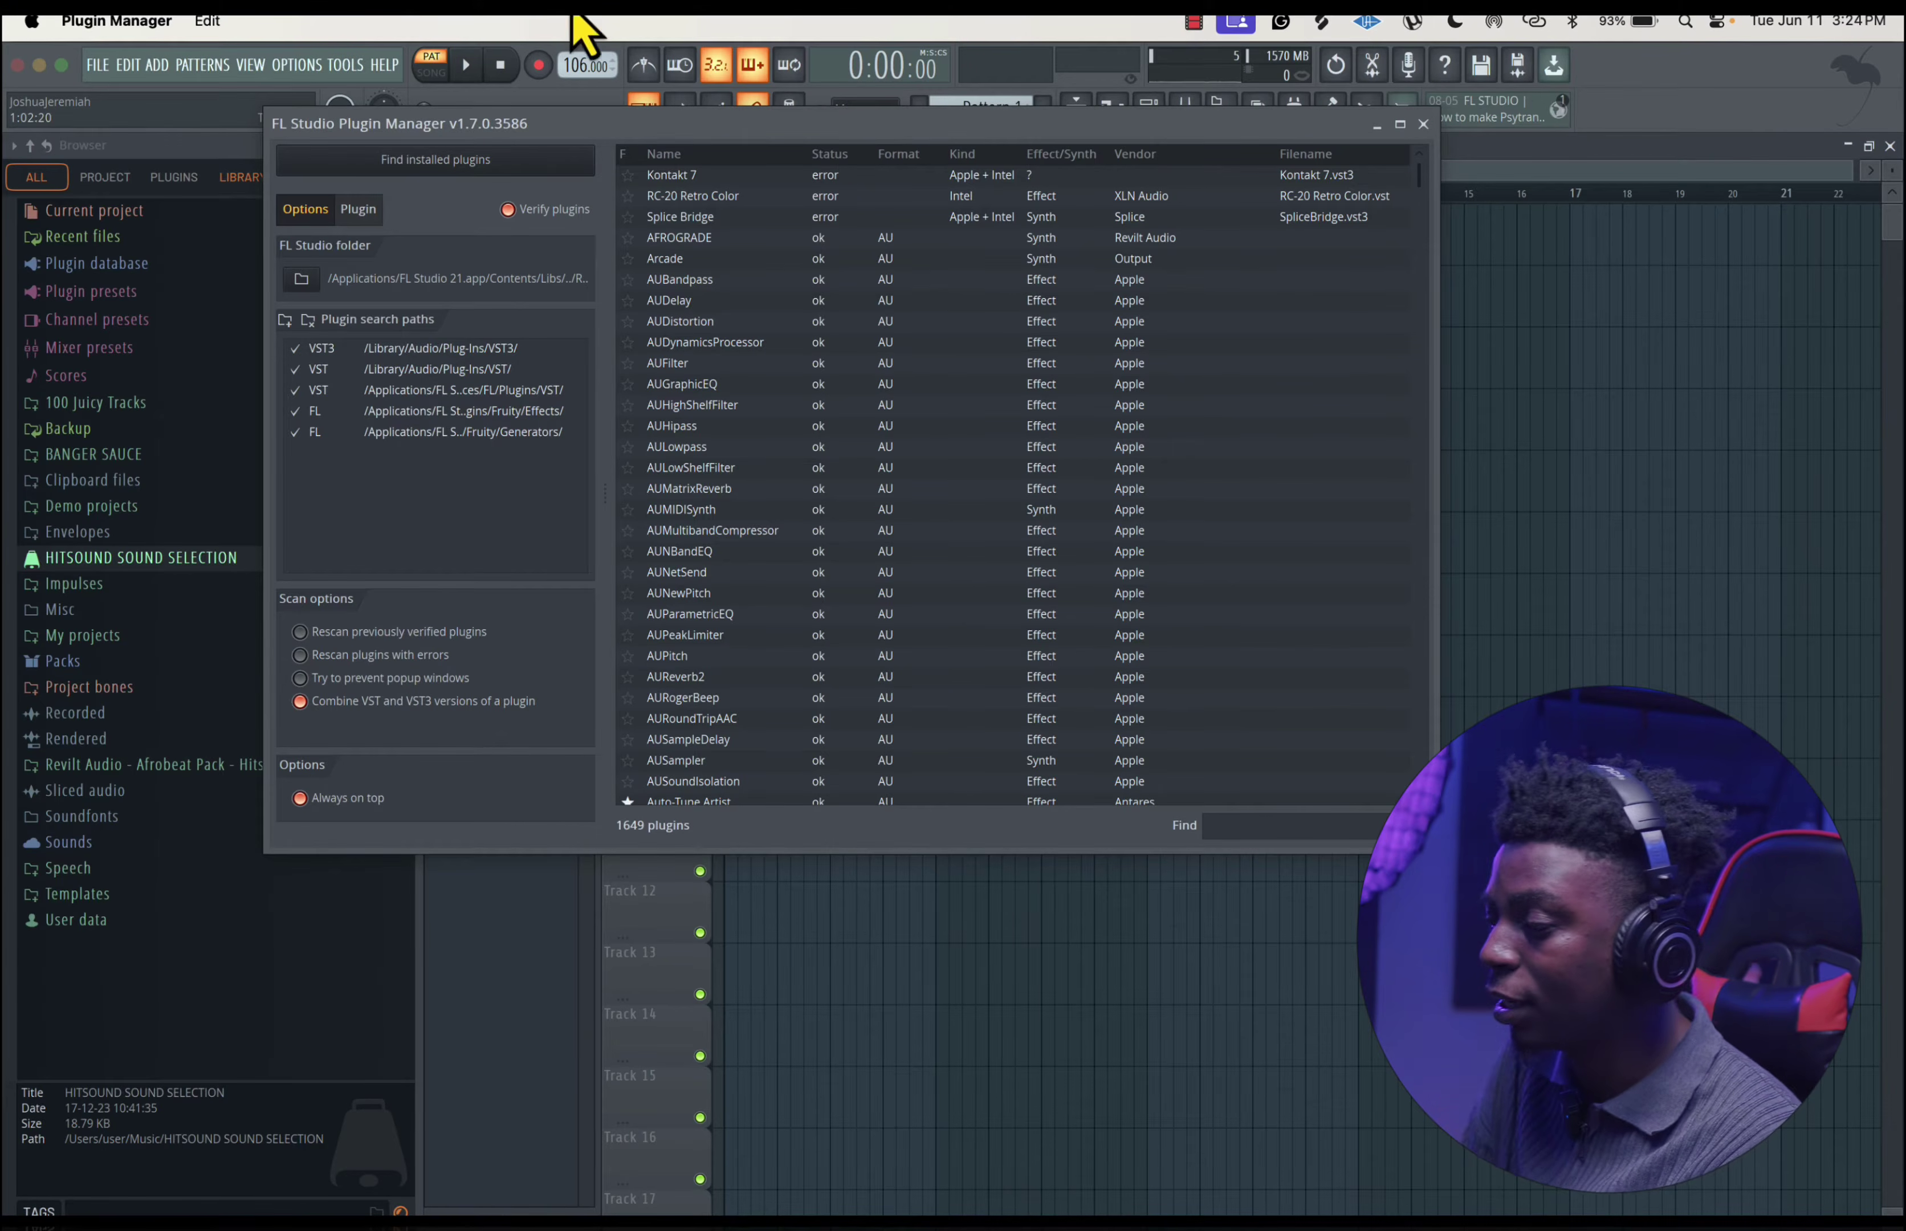
pyautogui.scroll(-9, 710, 701)
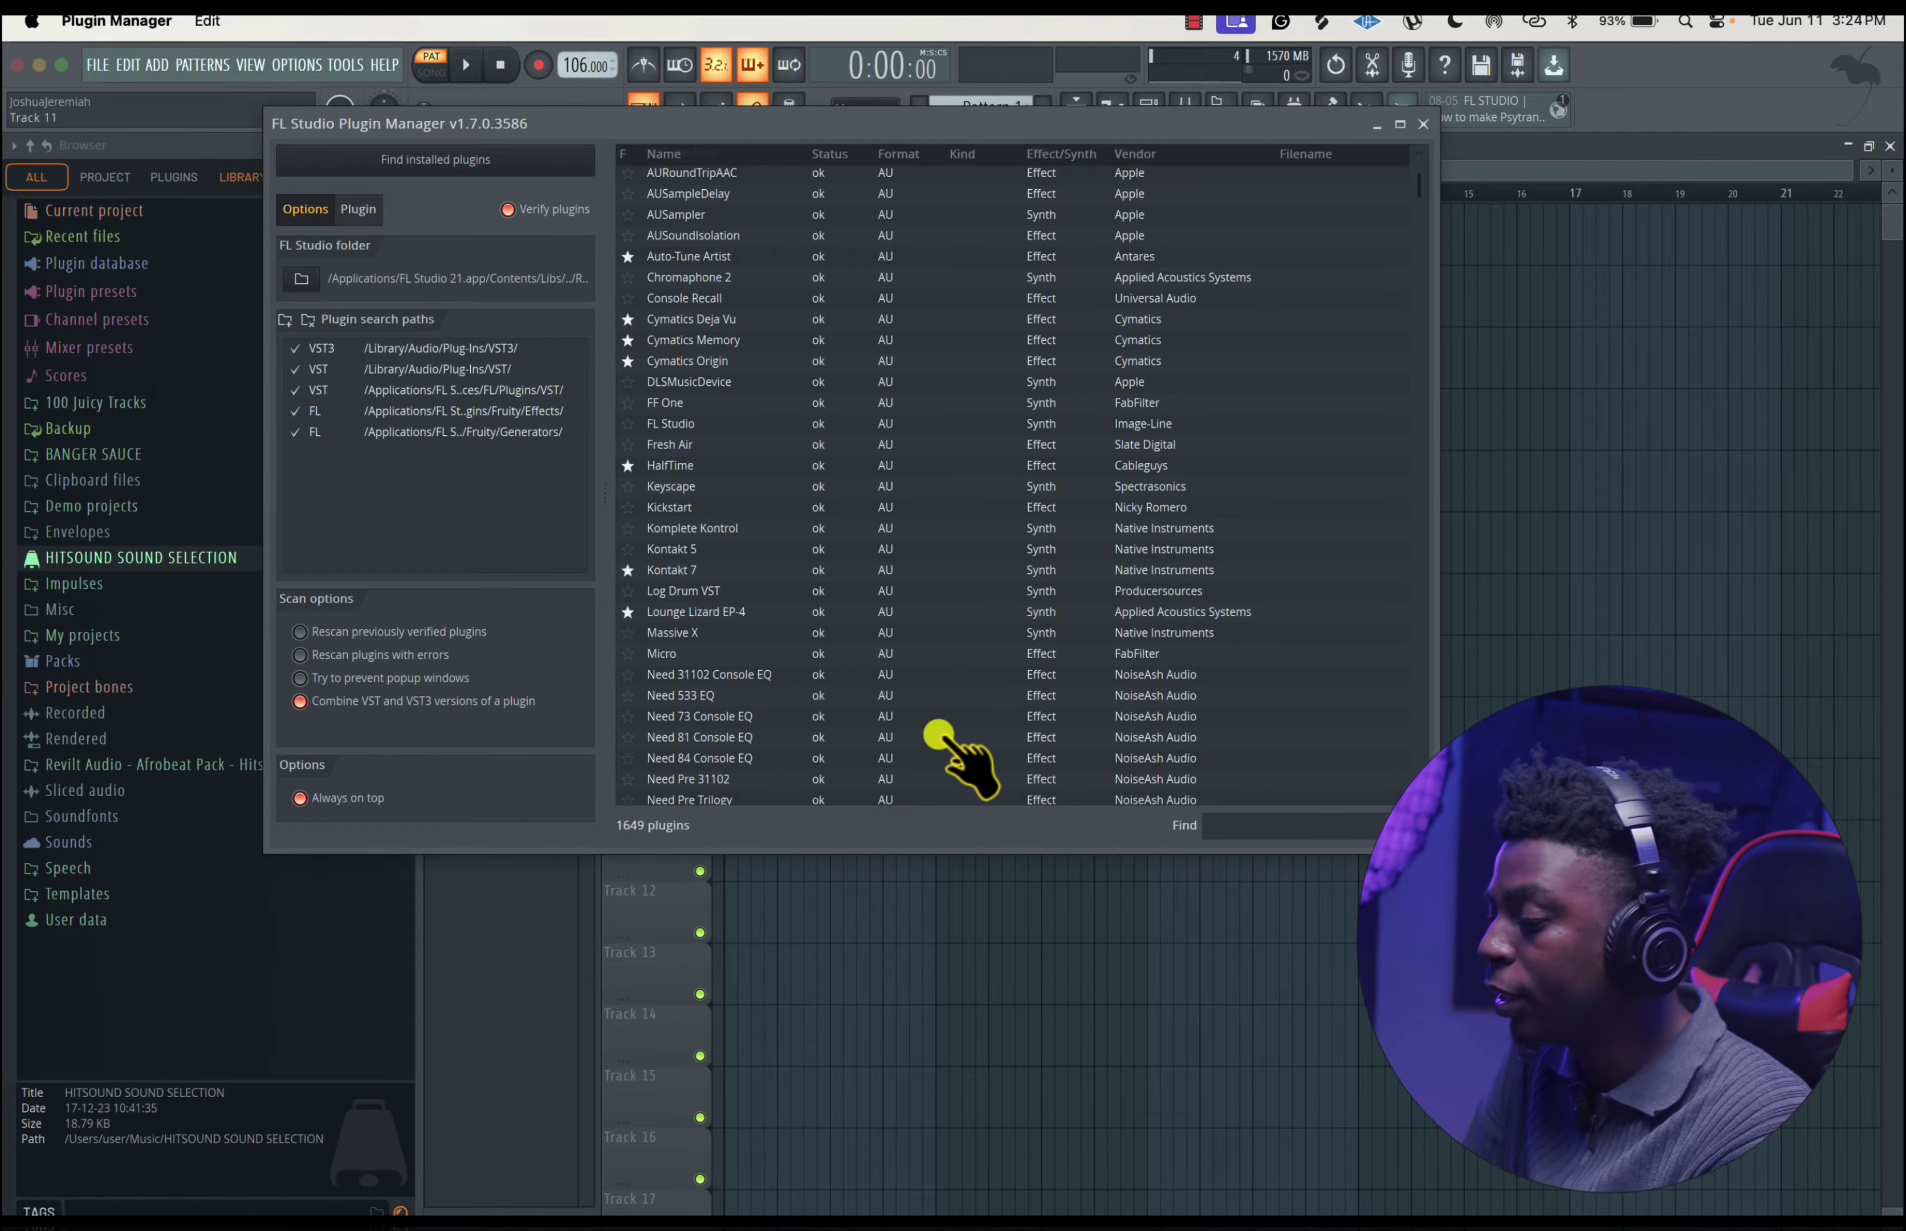
pyautogui.scroll(-12, 943, 752)
pyautogui.scroll(6, 941, 740)
pyautogui.scroll(8, 938, 735)
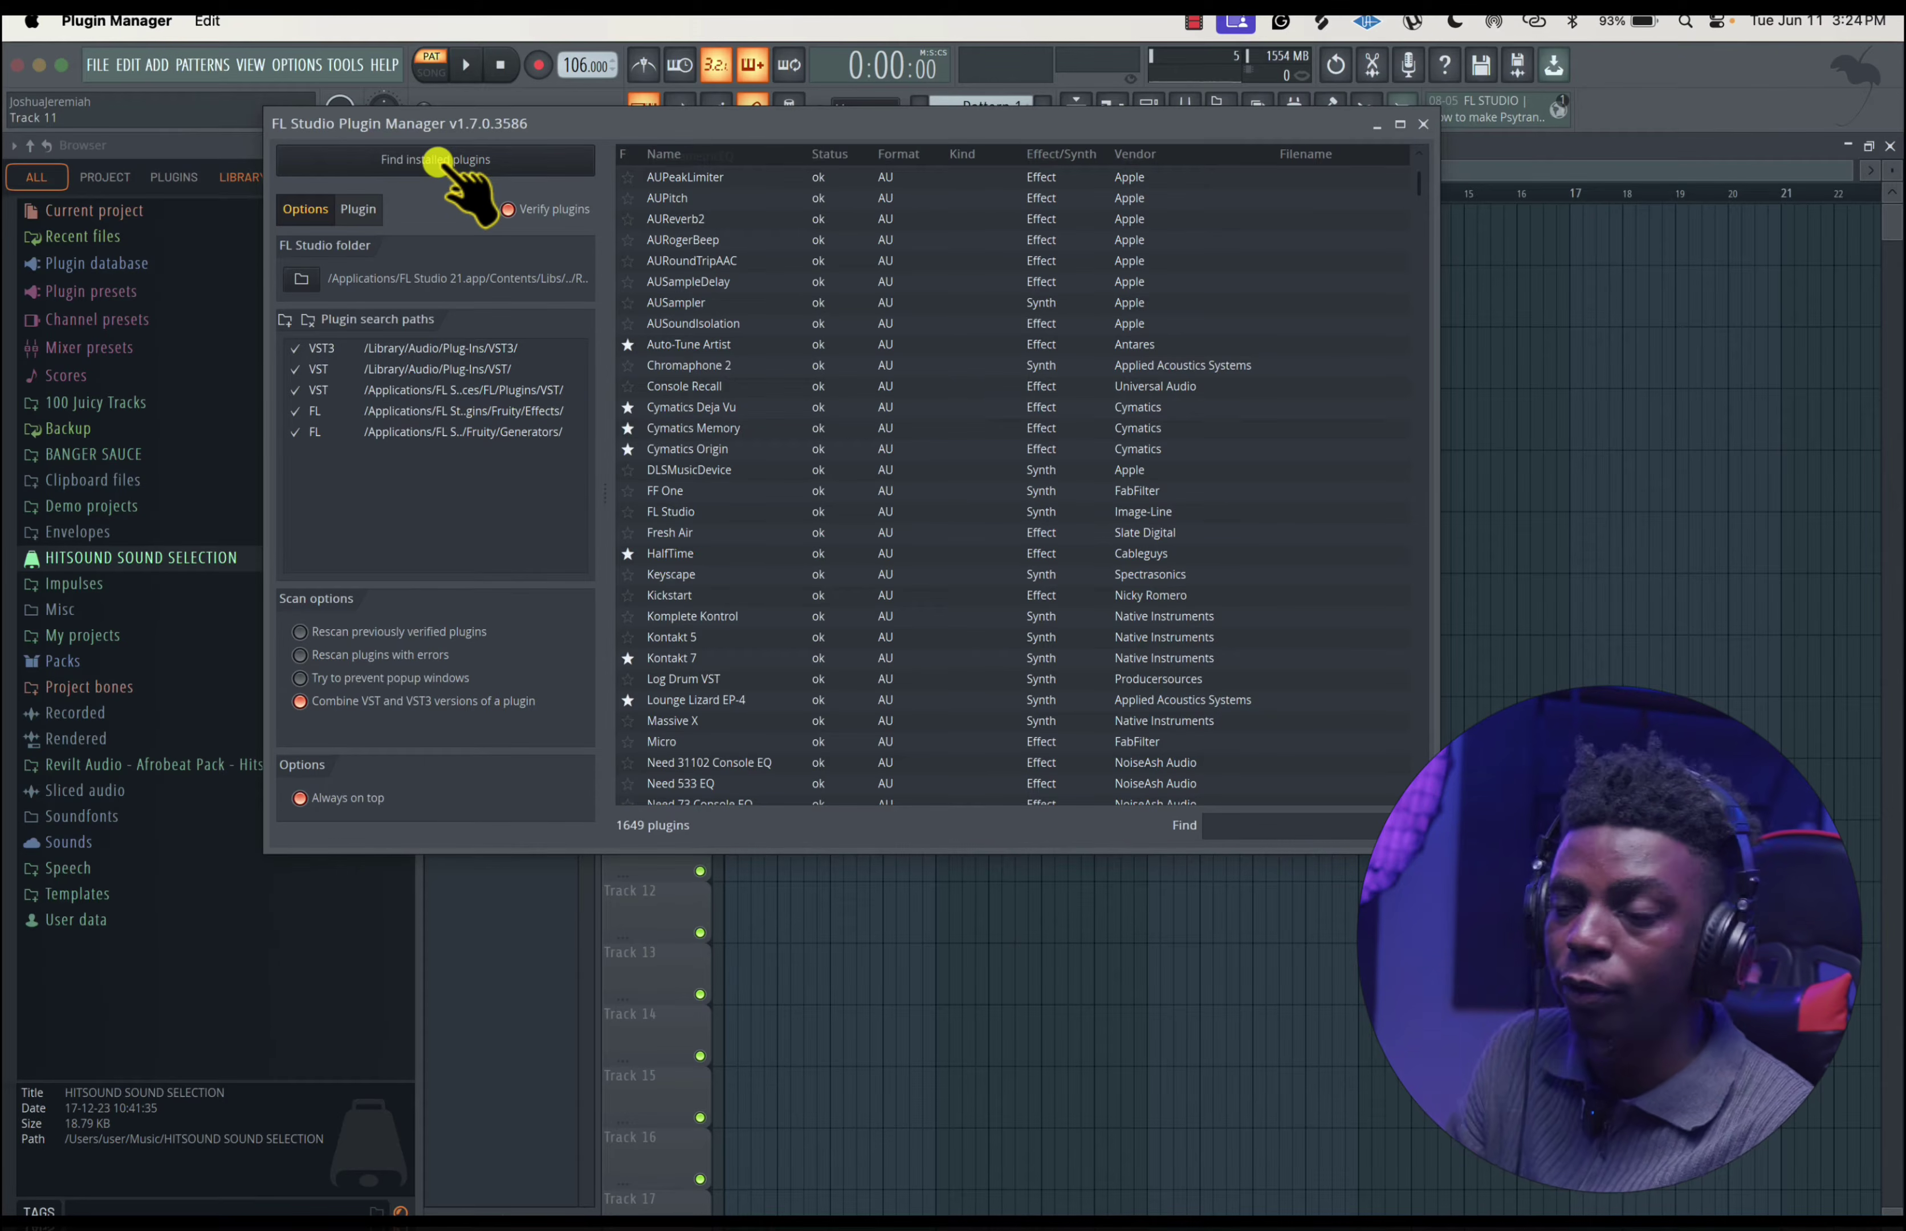
pyautogui.click(1423, 124)
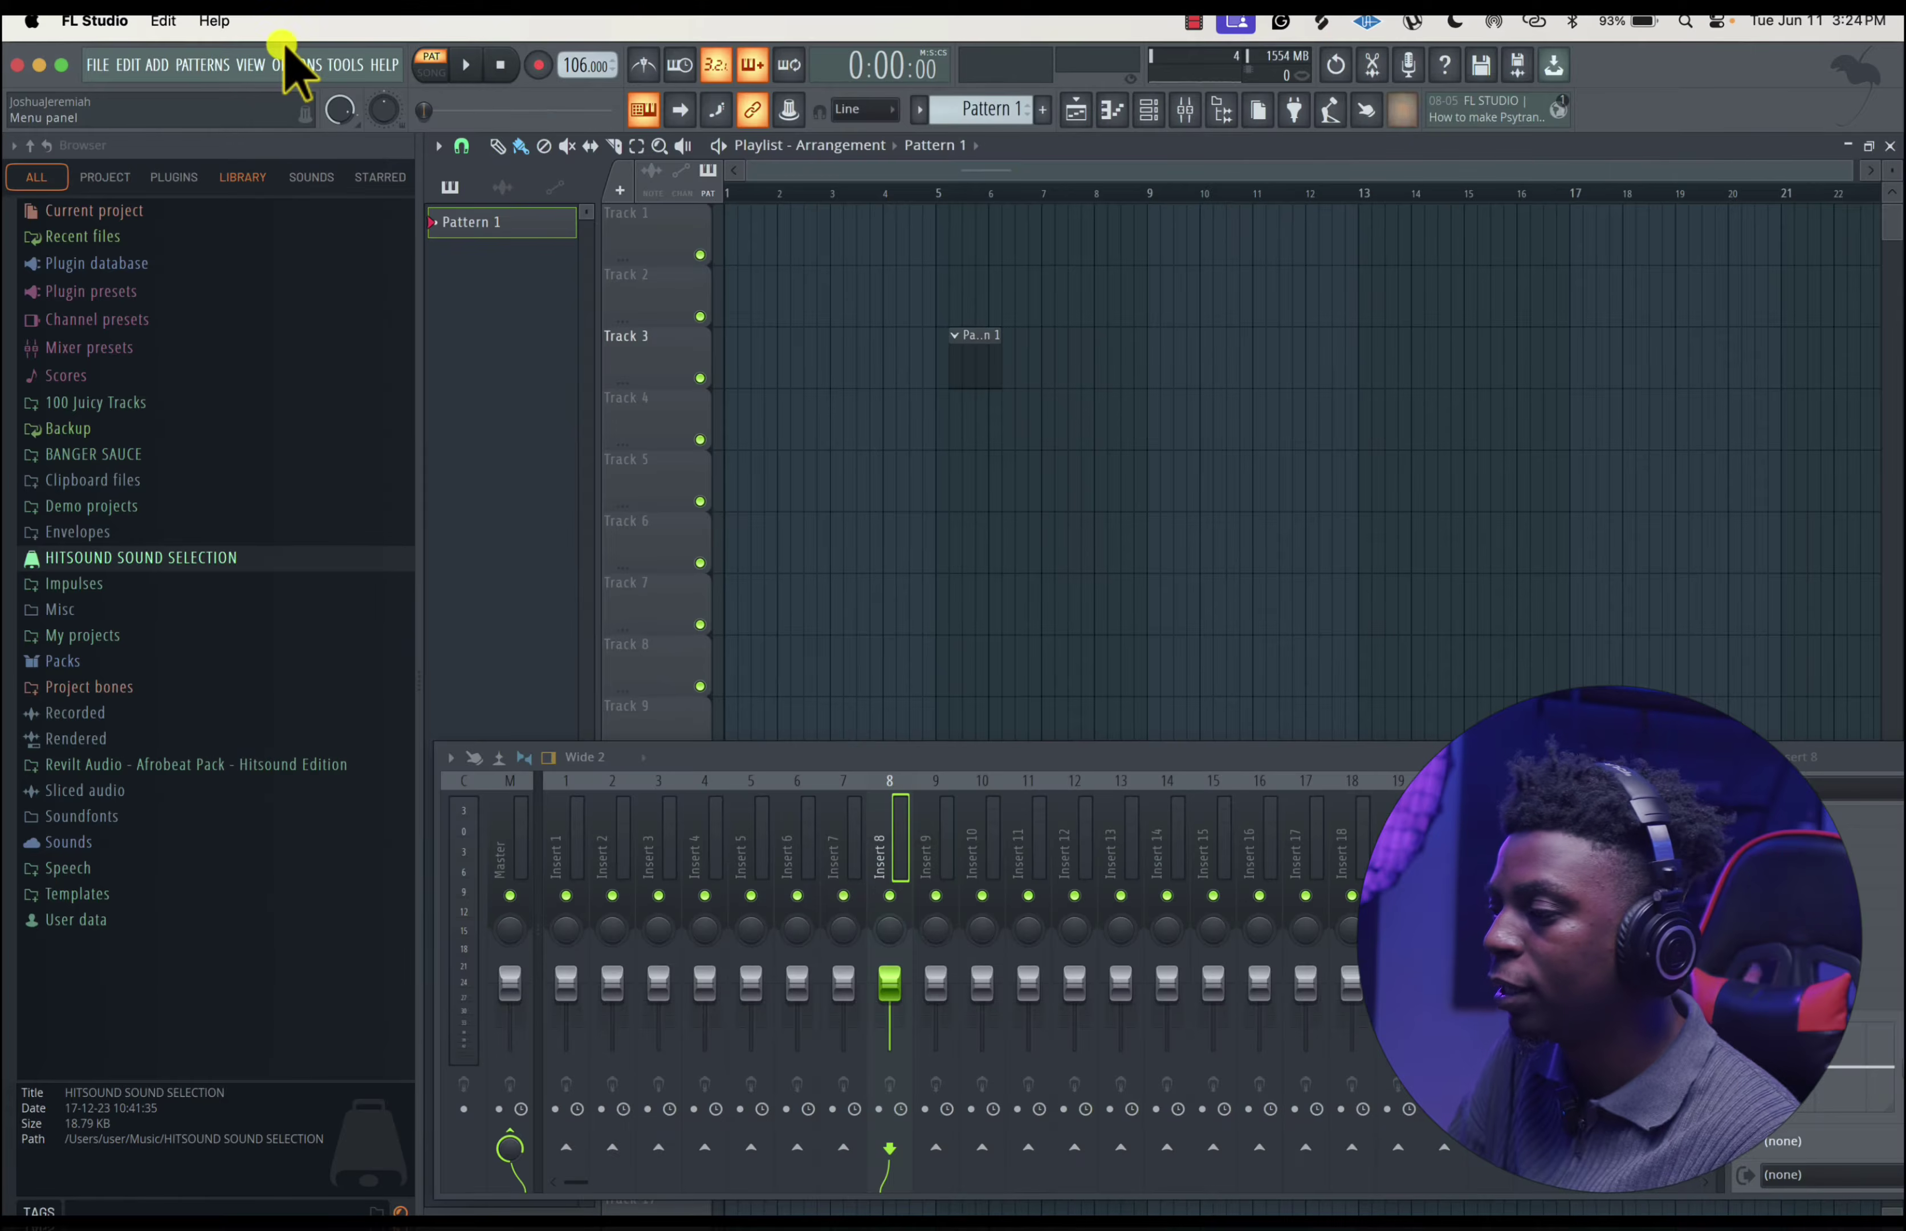
# - Review the plugins that can be added, and open the channel rack slightly lower over the playlist
pyautogui.click(157, 64)
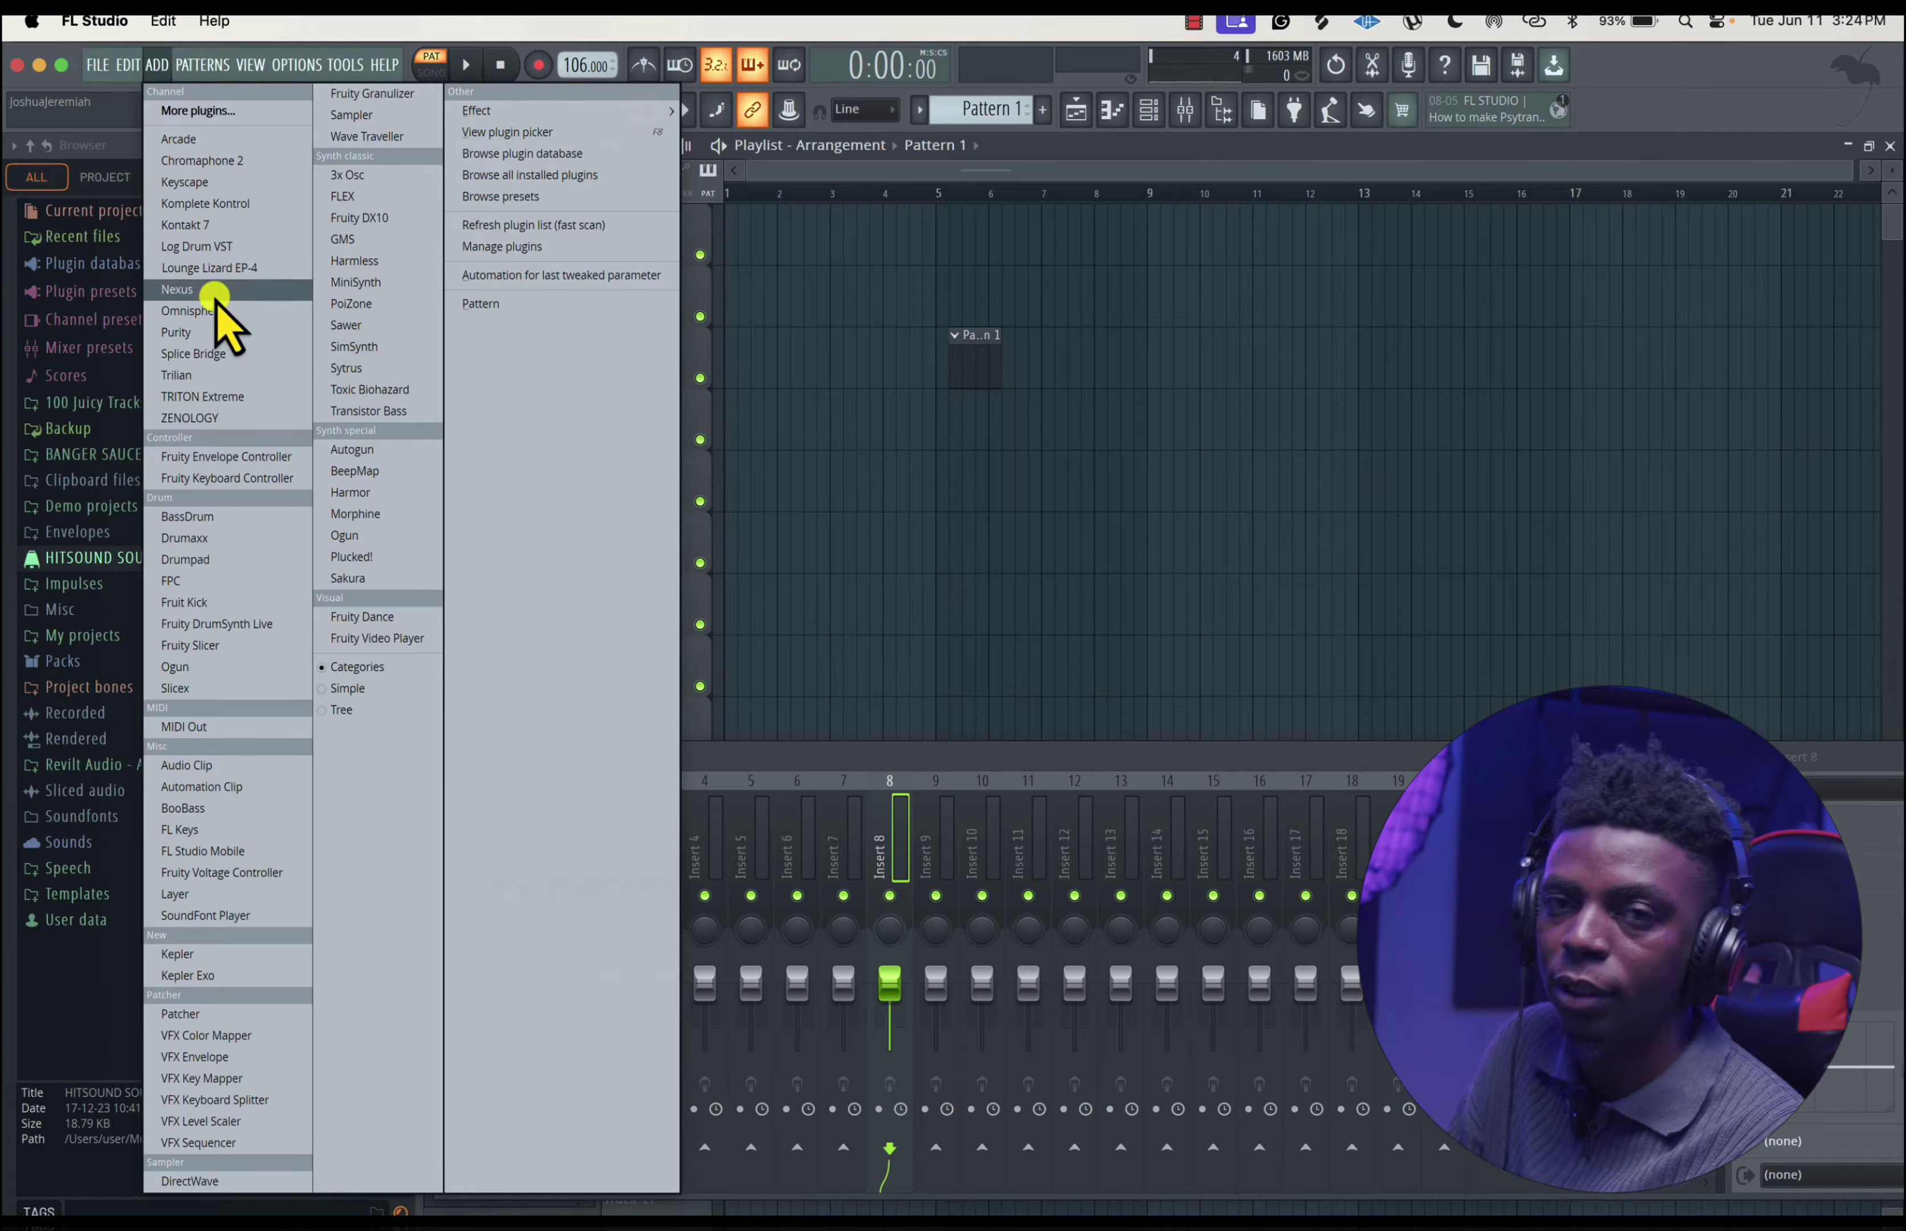
pyautogui.moveTo(191, 72)
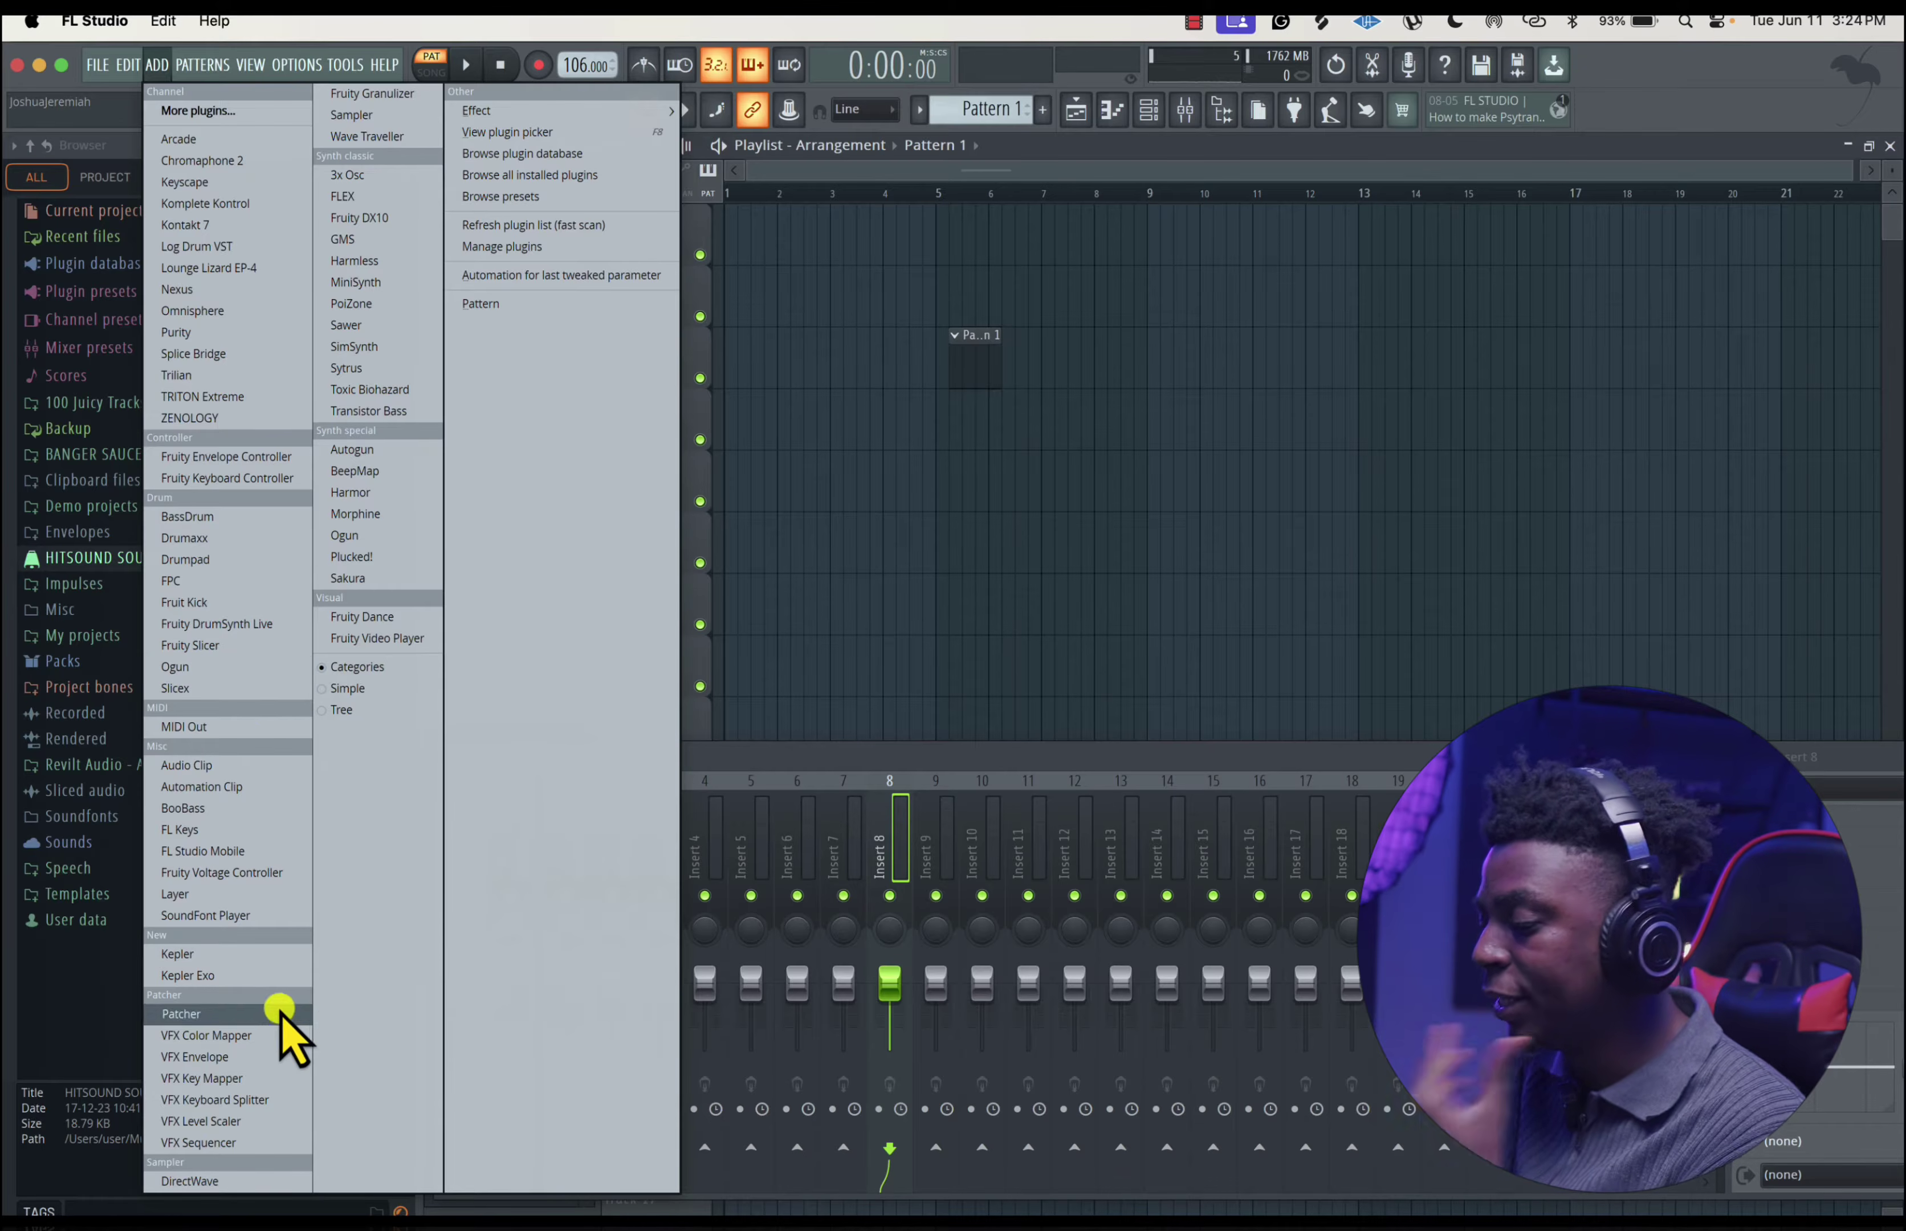
pyautogui.click(1153, 110)
pyautogui.moveTo(865, 154); pyautogui.dragTo(901, 184)
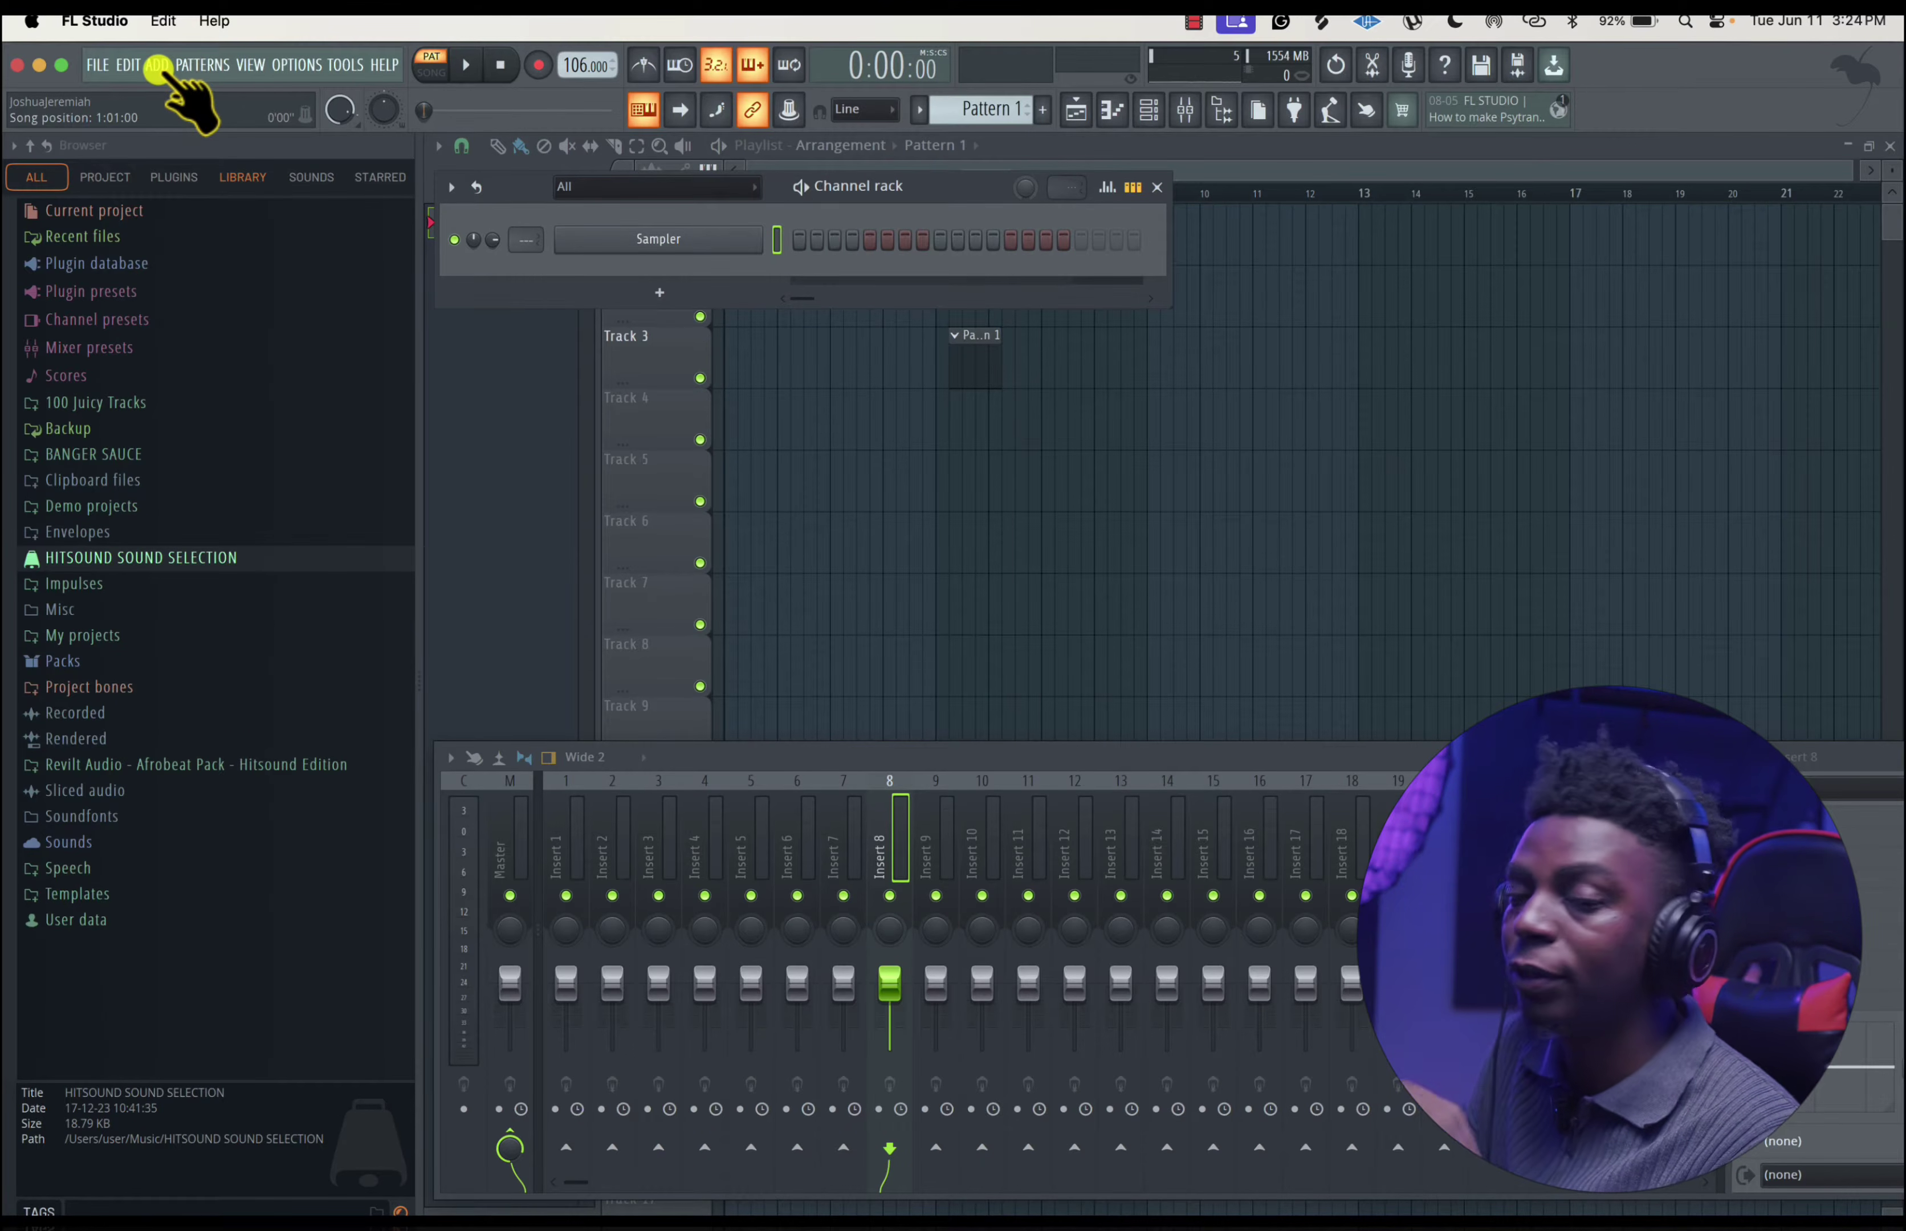
# - Review the options for Pattern 1, and show the piano roll with the channel rack in front of it
pyautogui.click(201, 66)
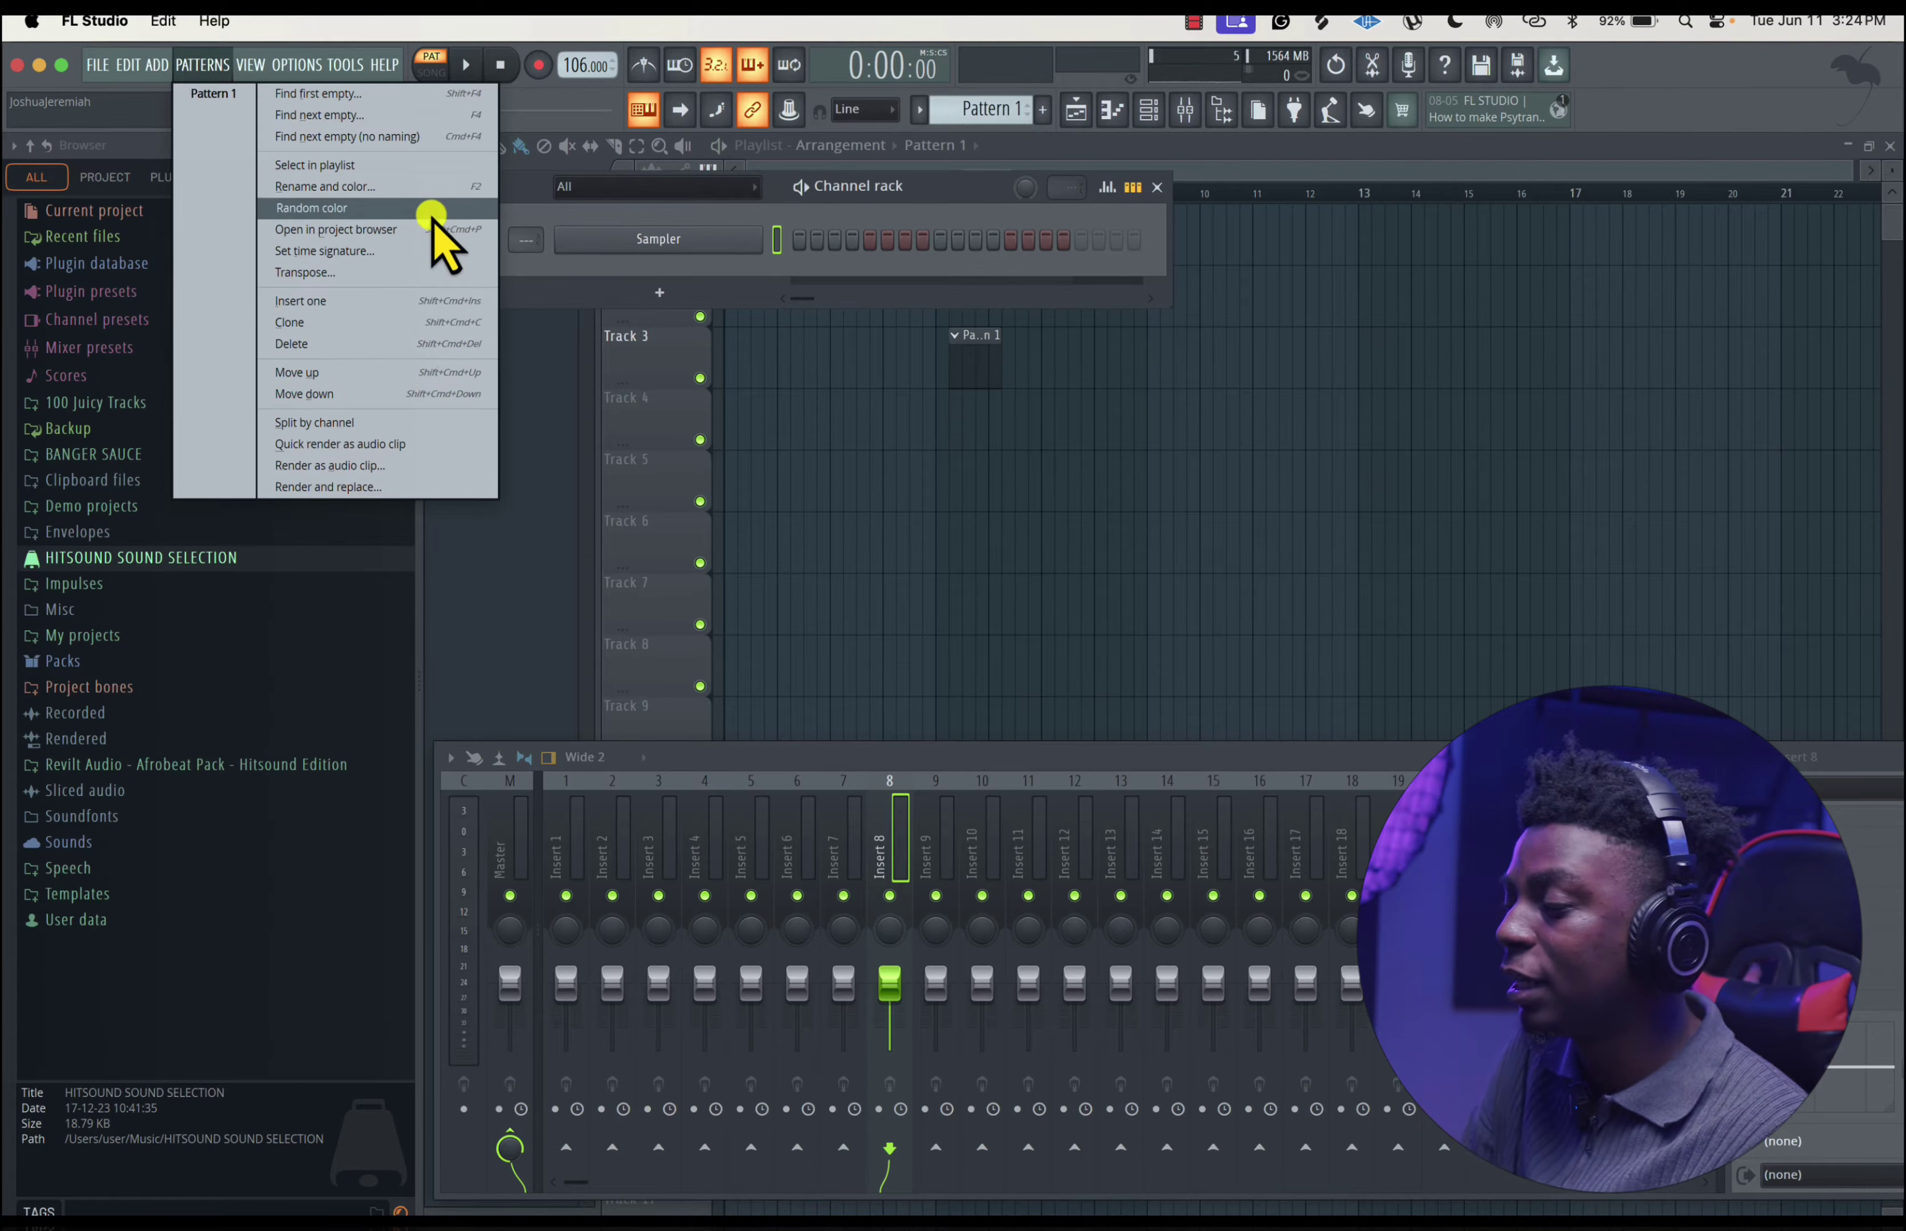
pyautogui.click(1315, 178)
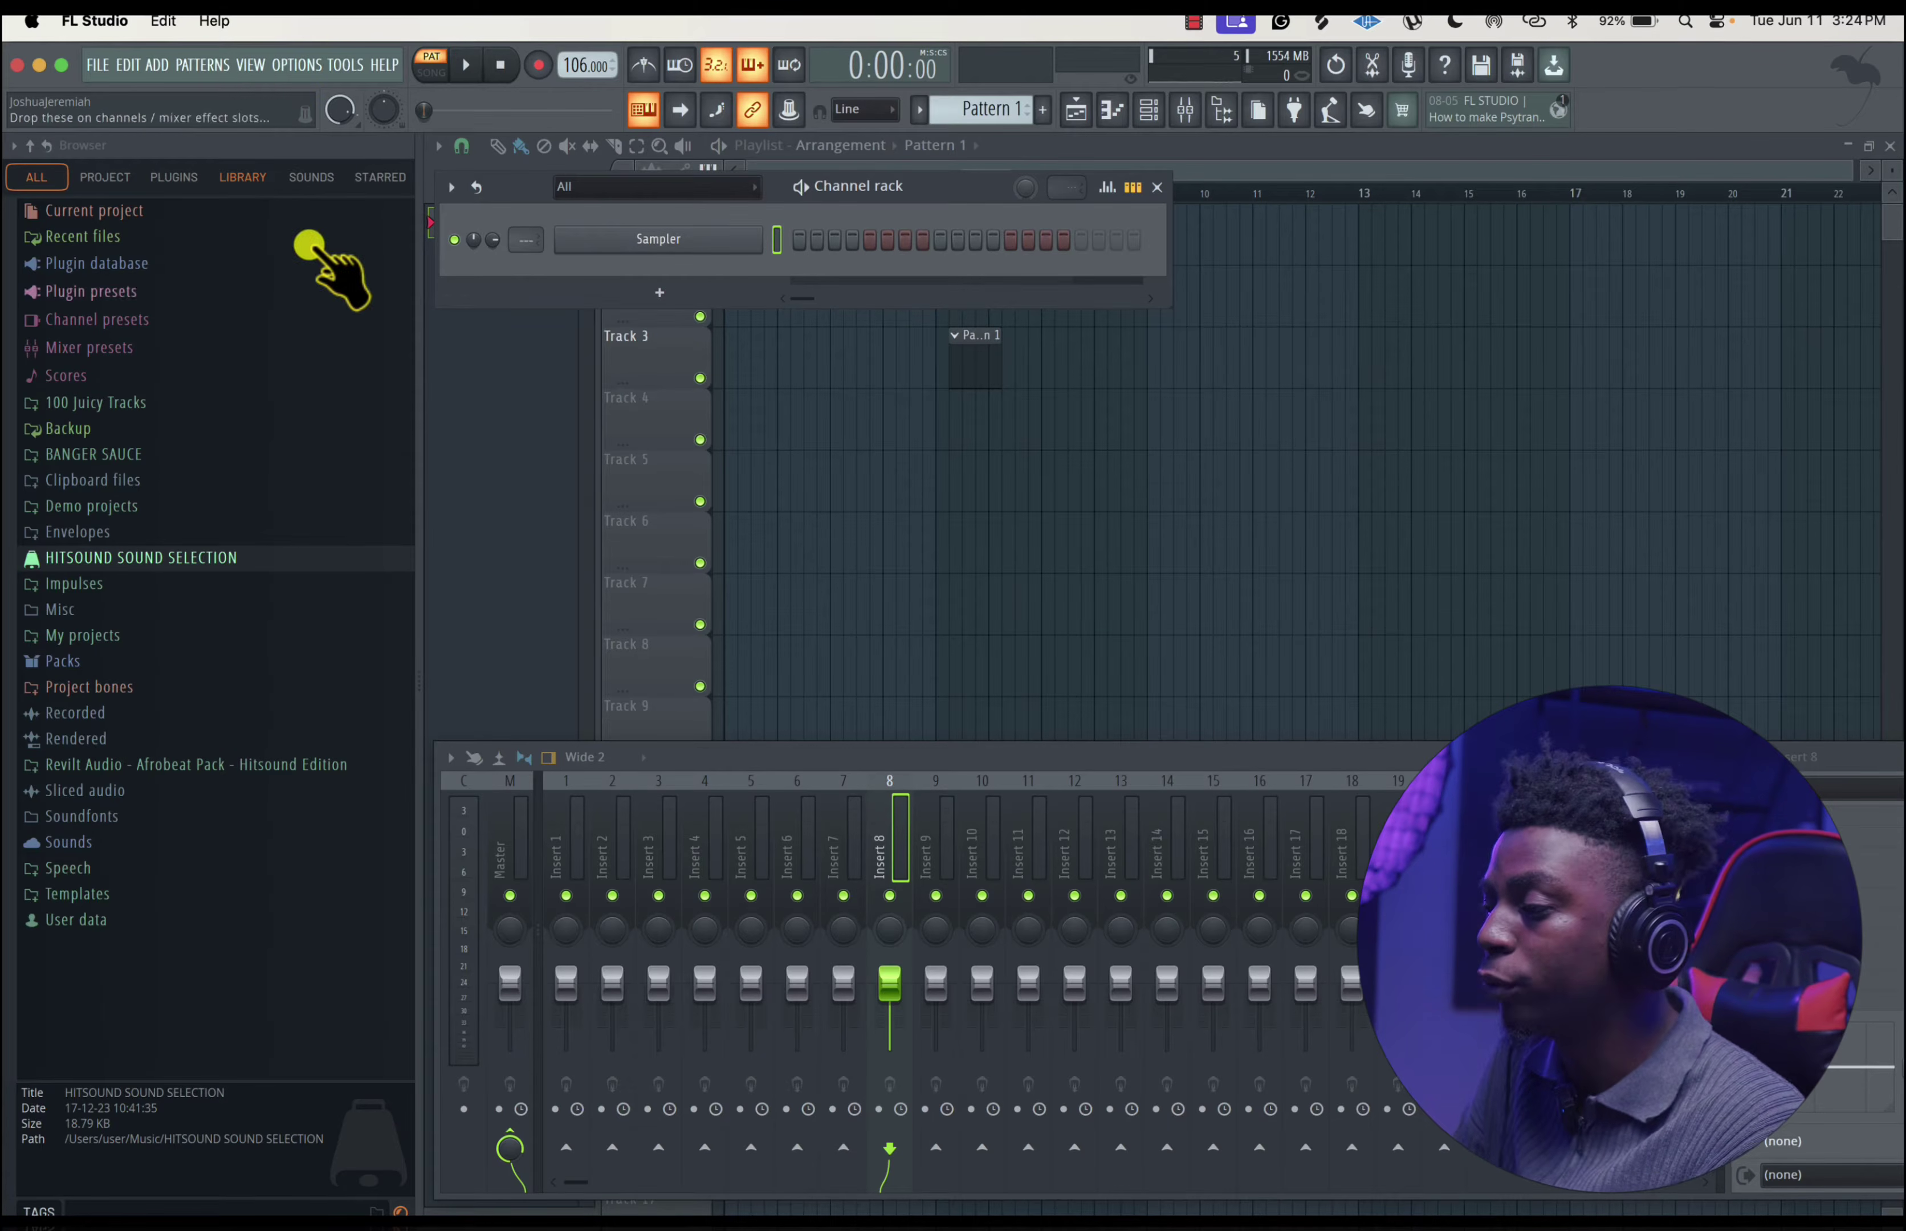
pyautogui.click(249, 65)
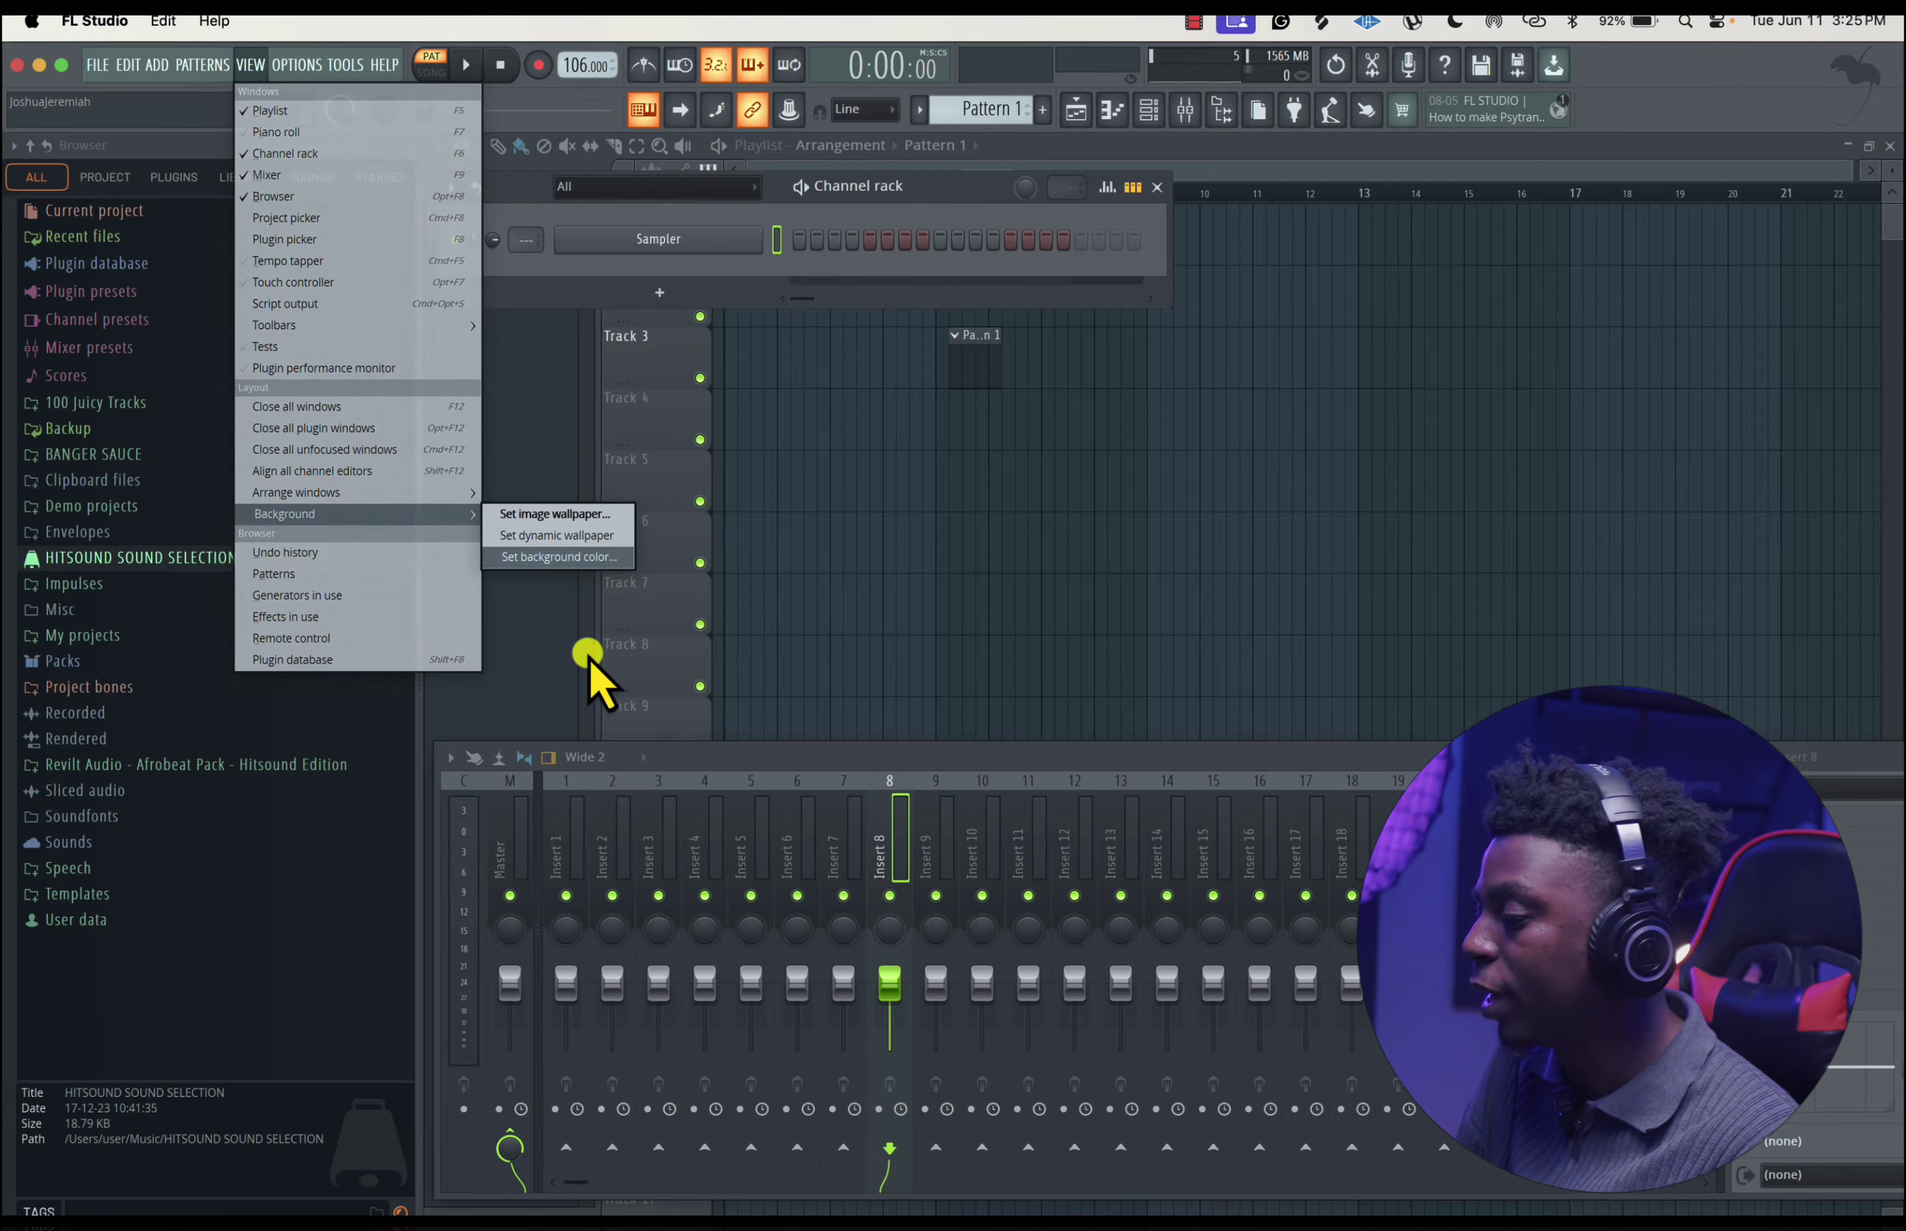
pyautogui.click(263, 132)
pyautogui.click(251, 65)
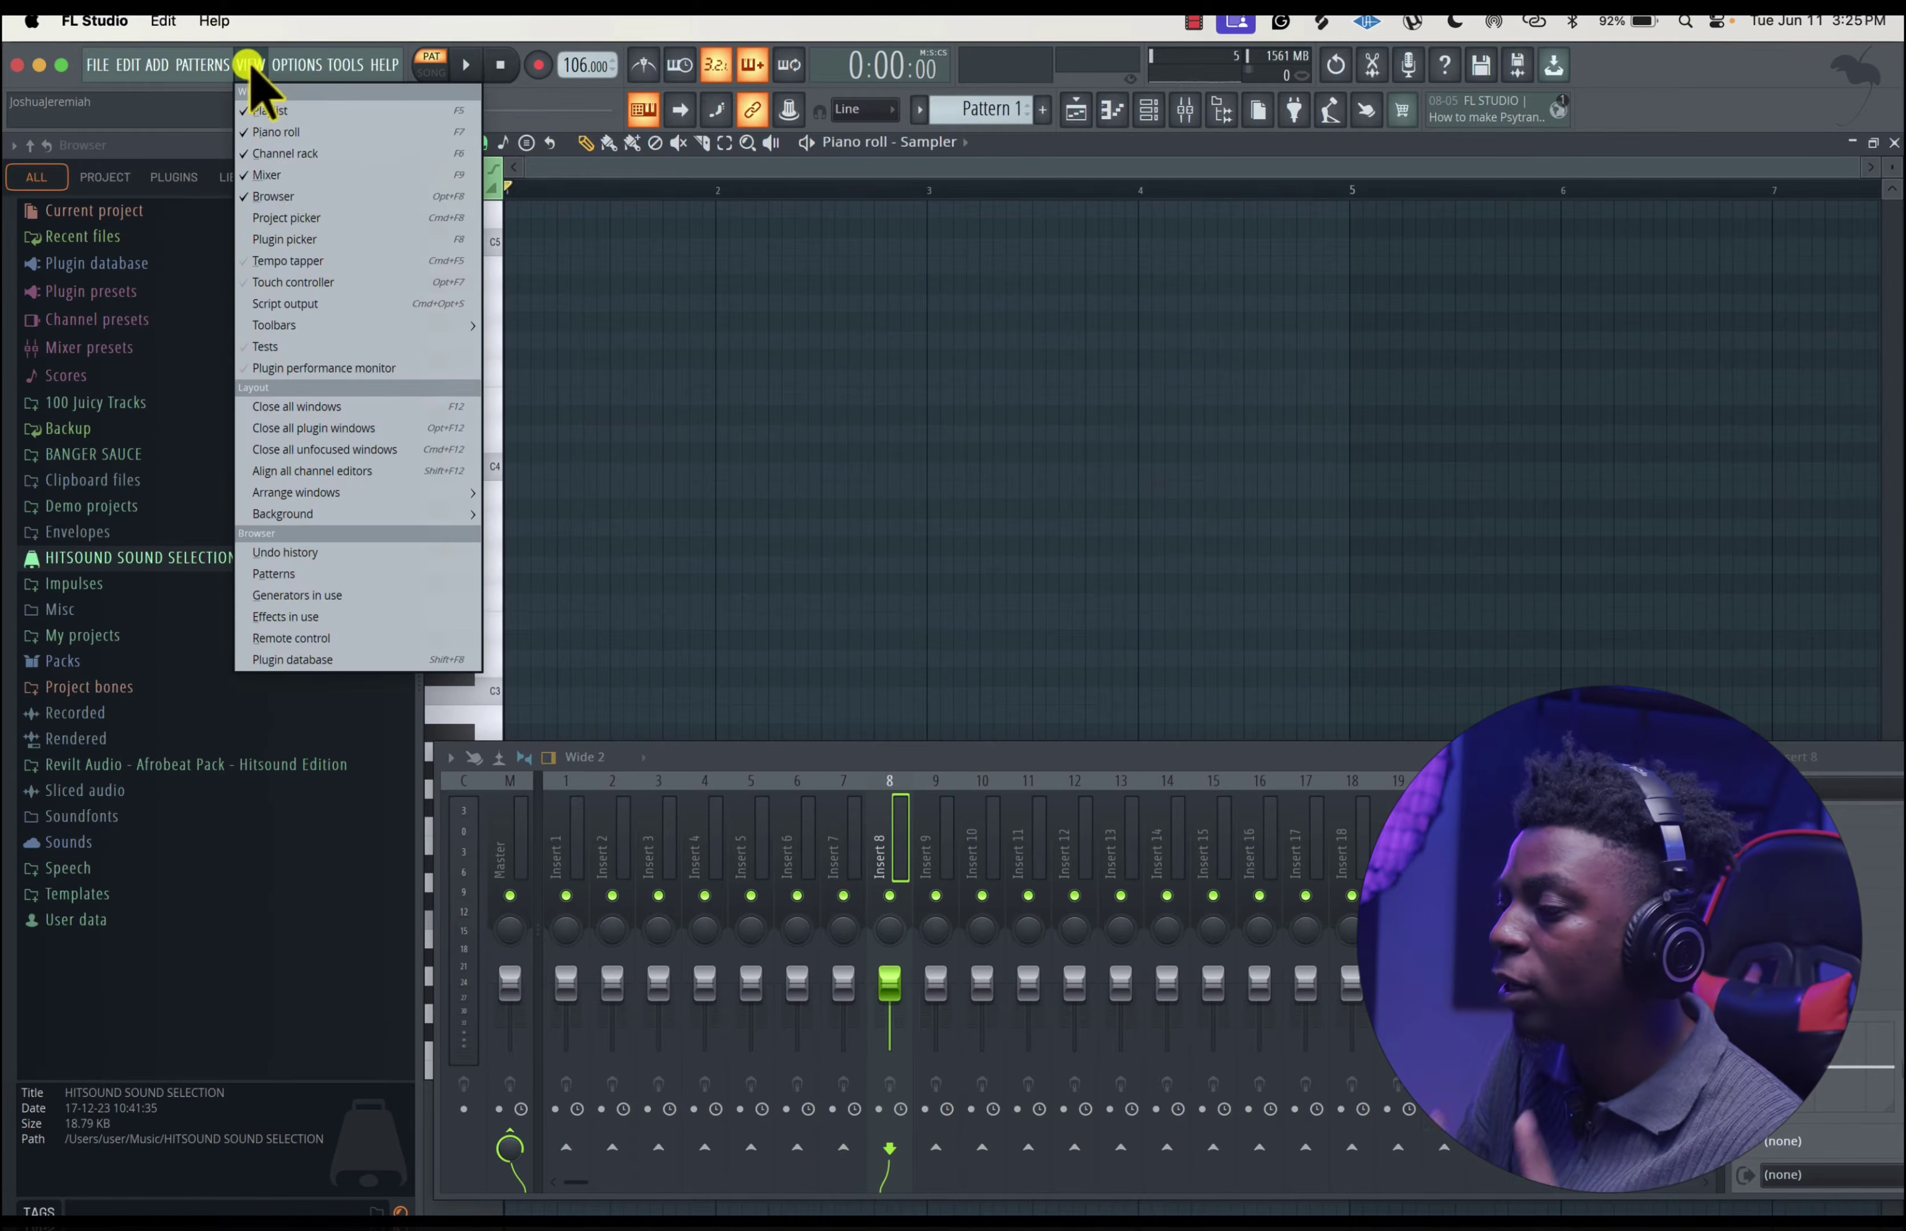
pyautogui.click(301, 154)
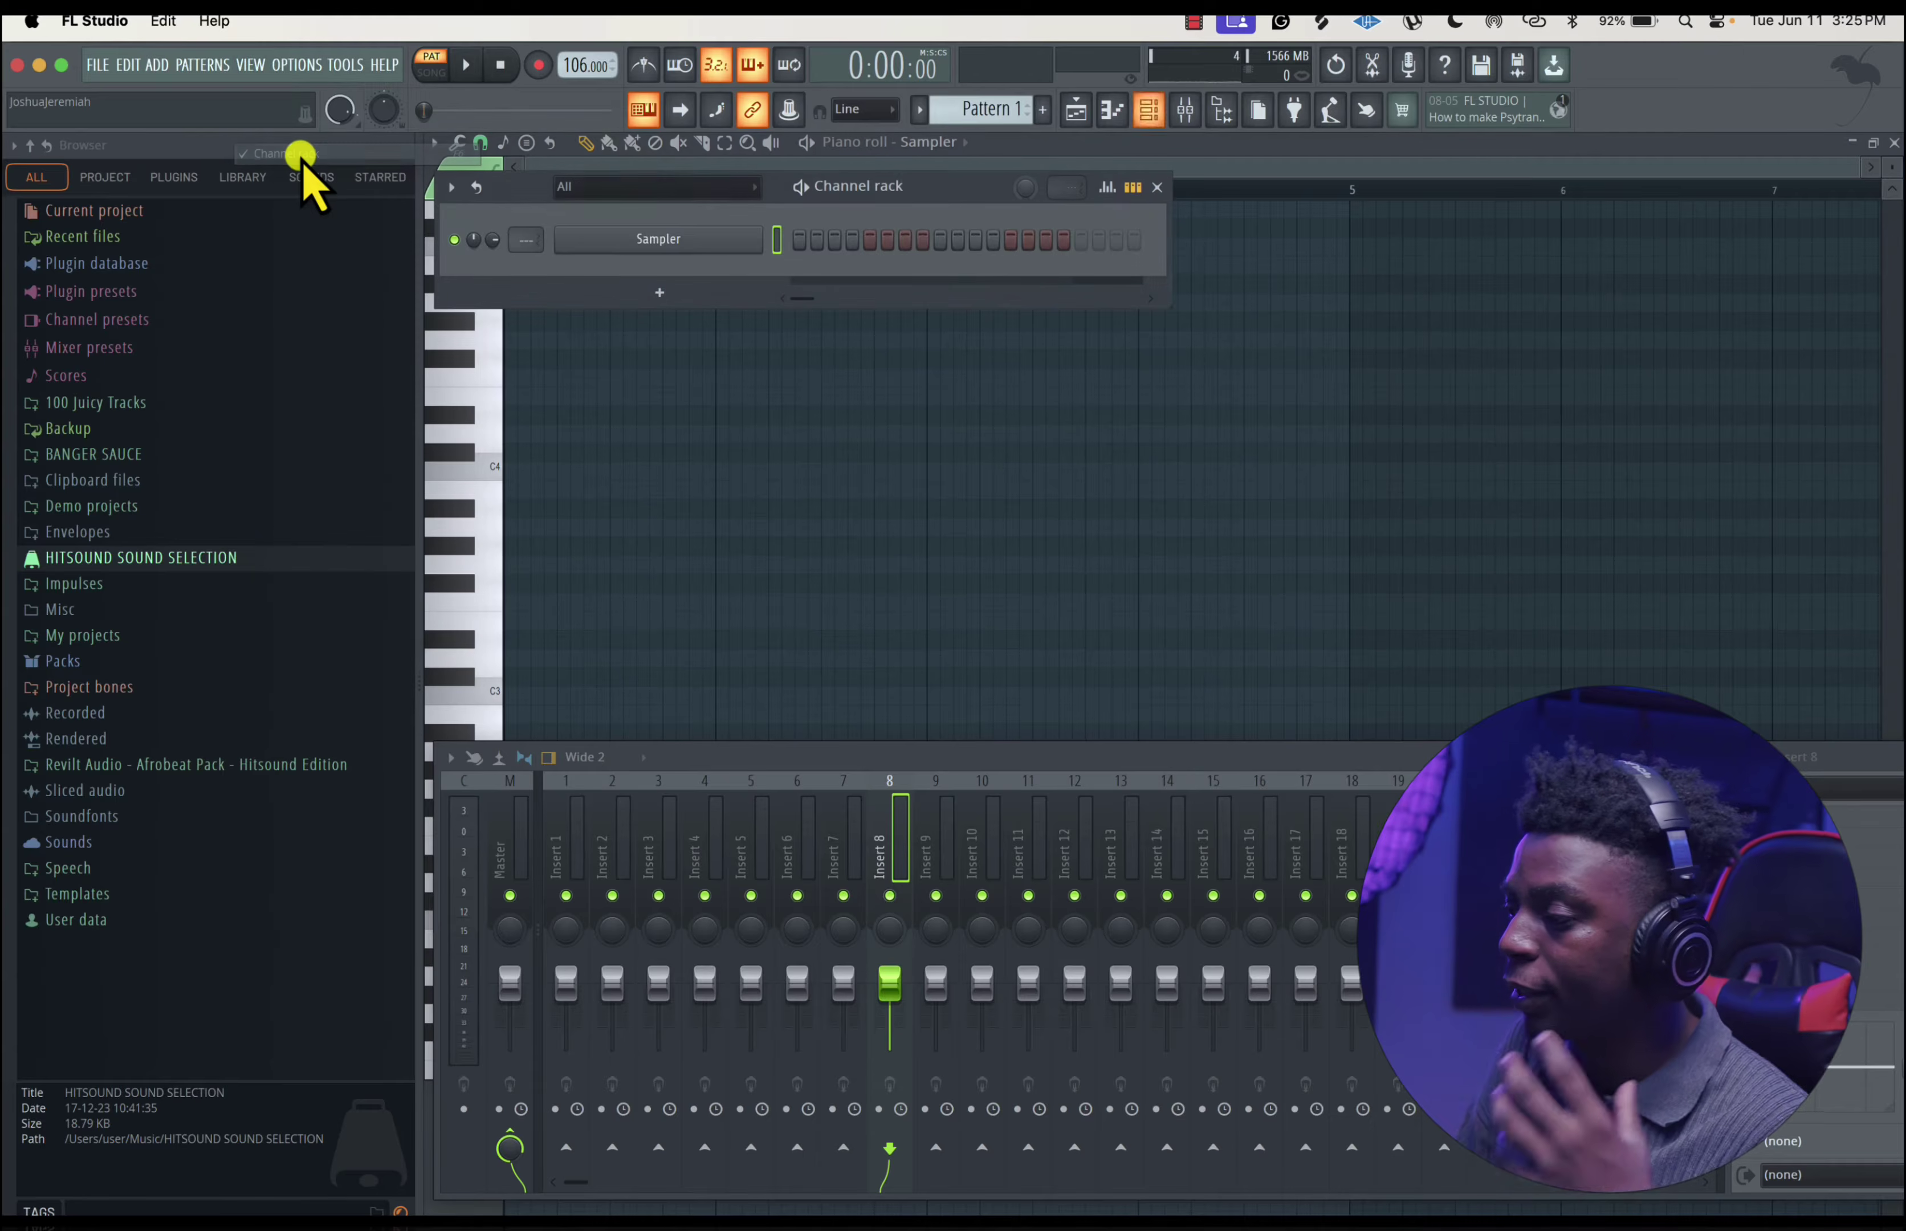
# - Hide the browser and show it again
pyautogui.click(205, 66)
pyautogui.moveTo(253, 68)
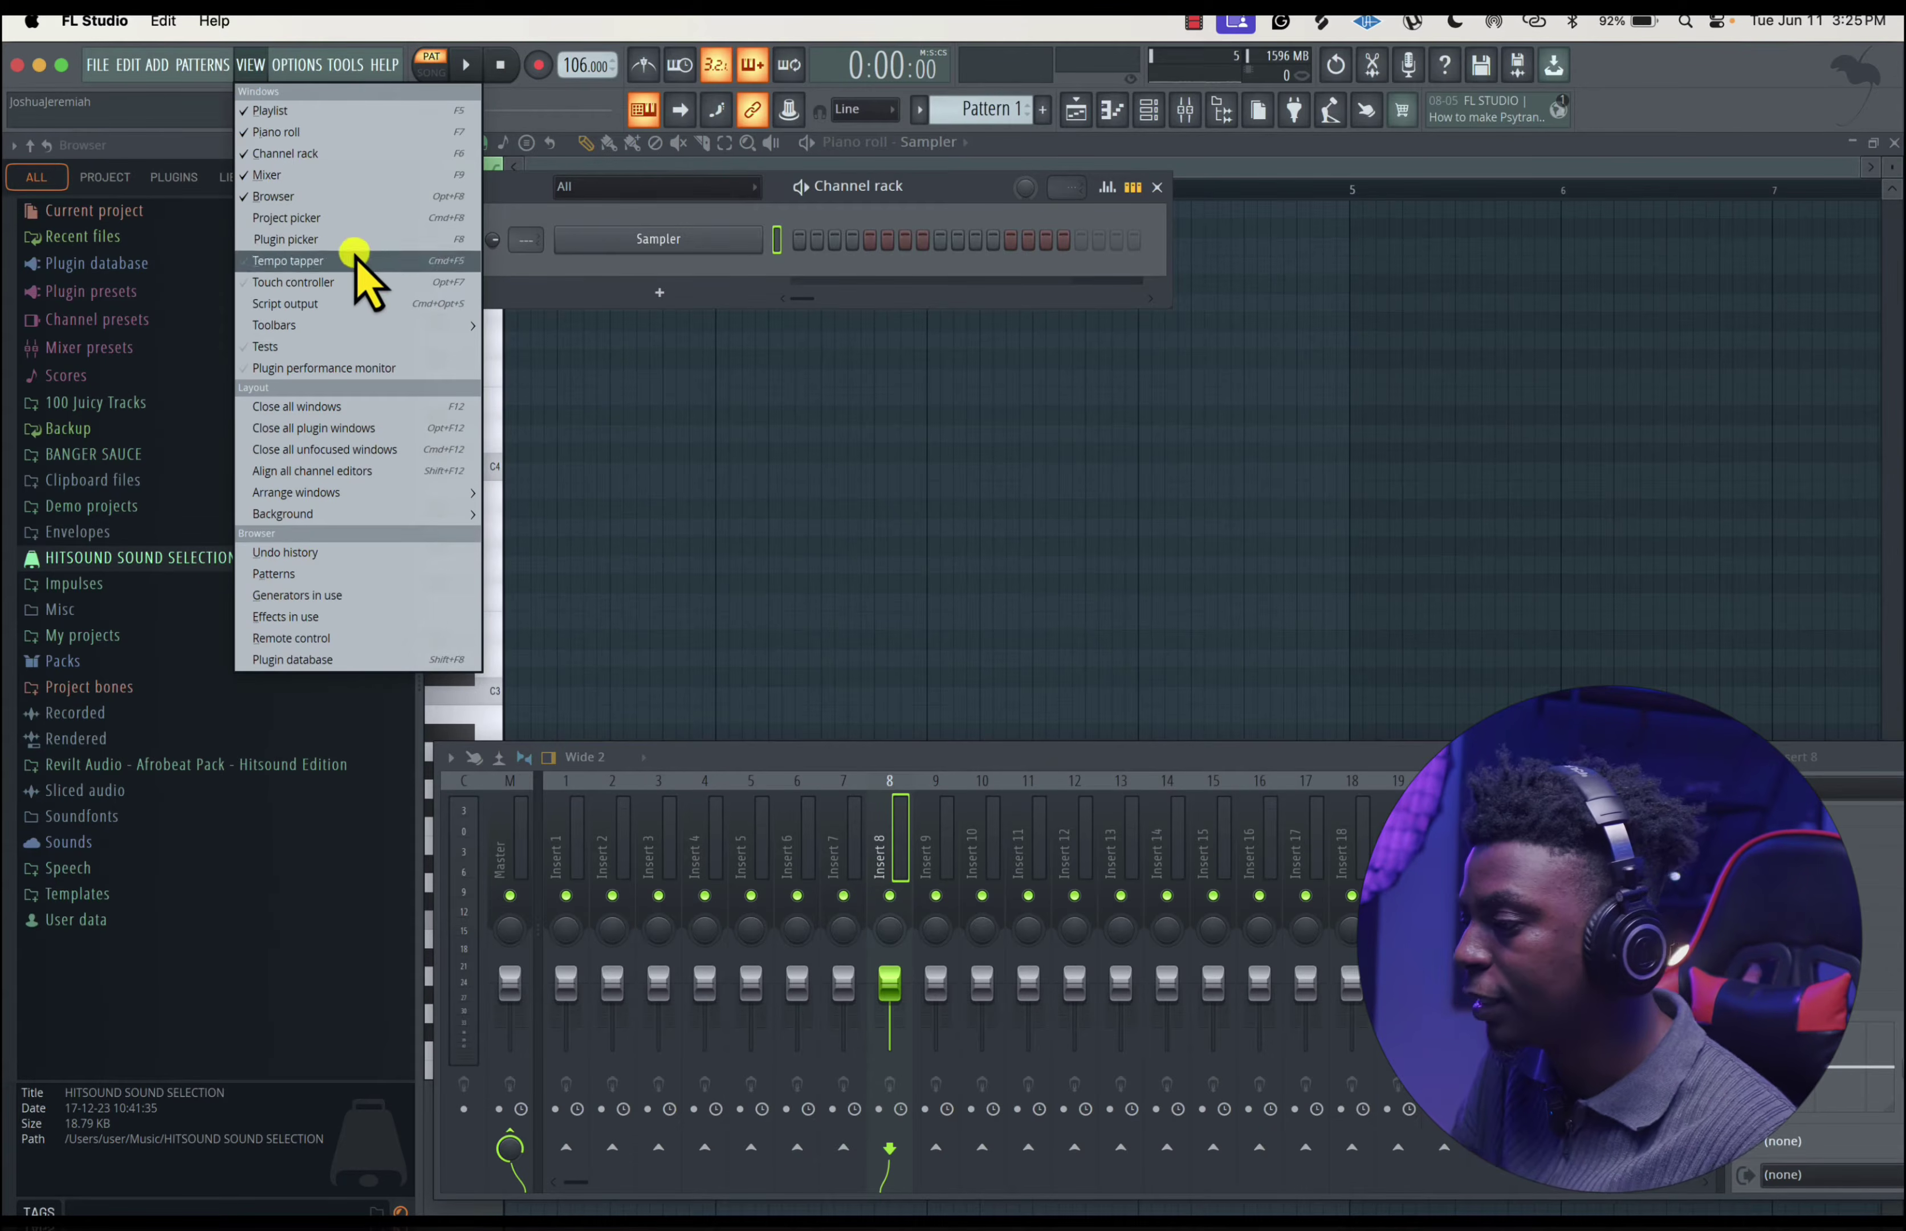
pyautogui.click(322, 198)
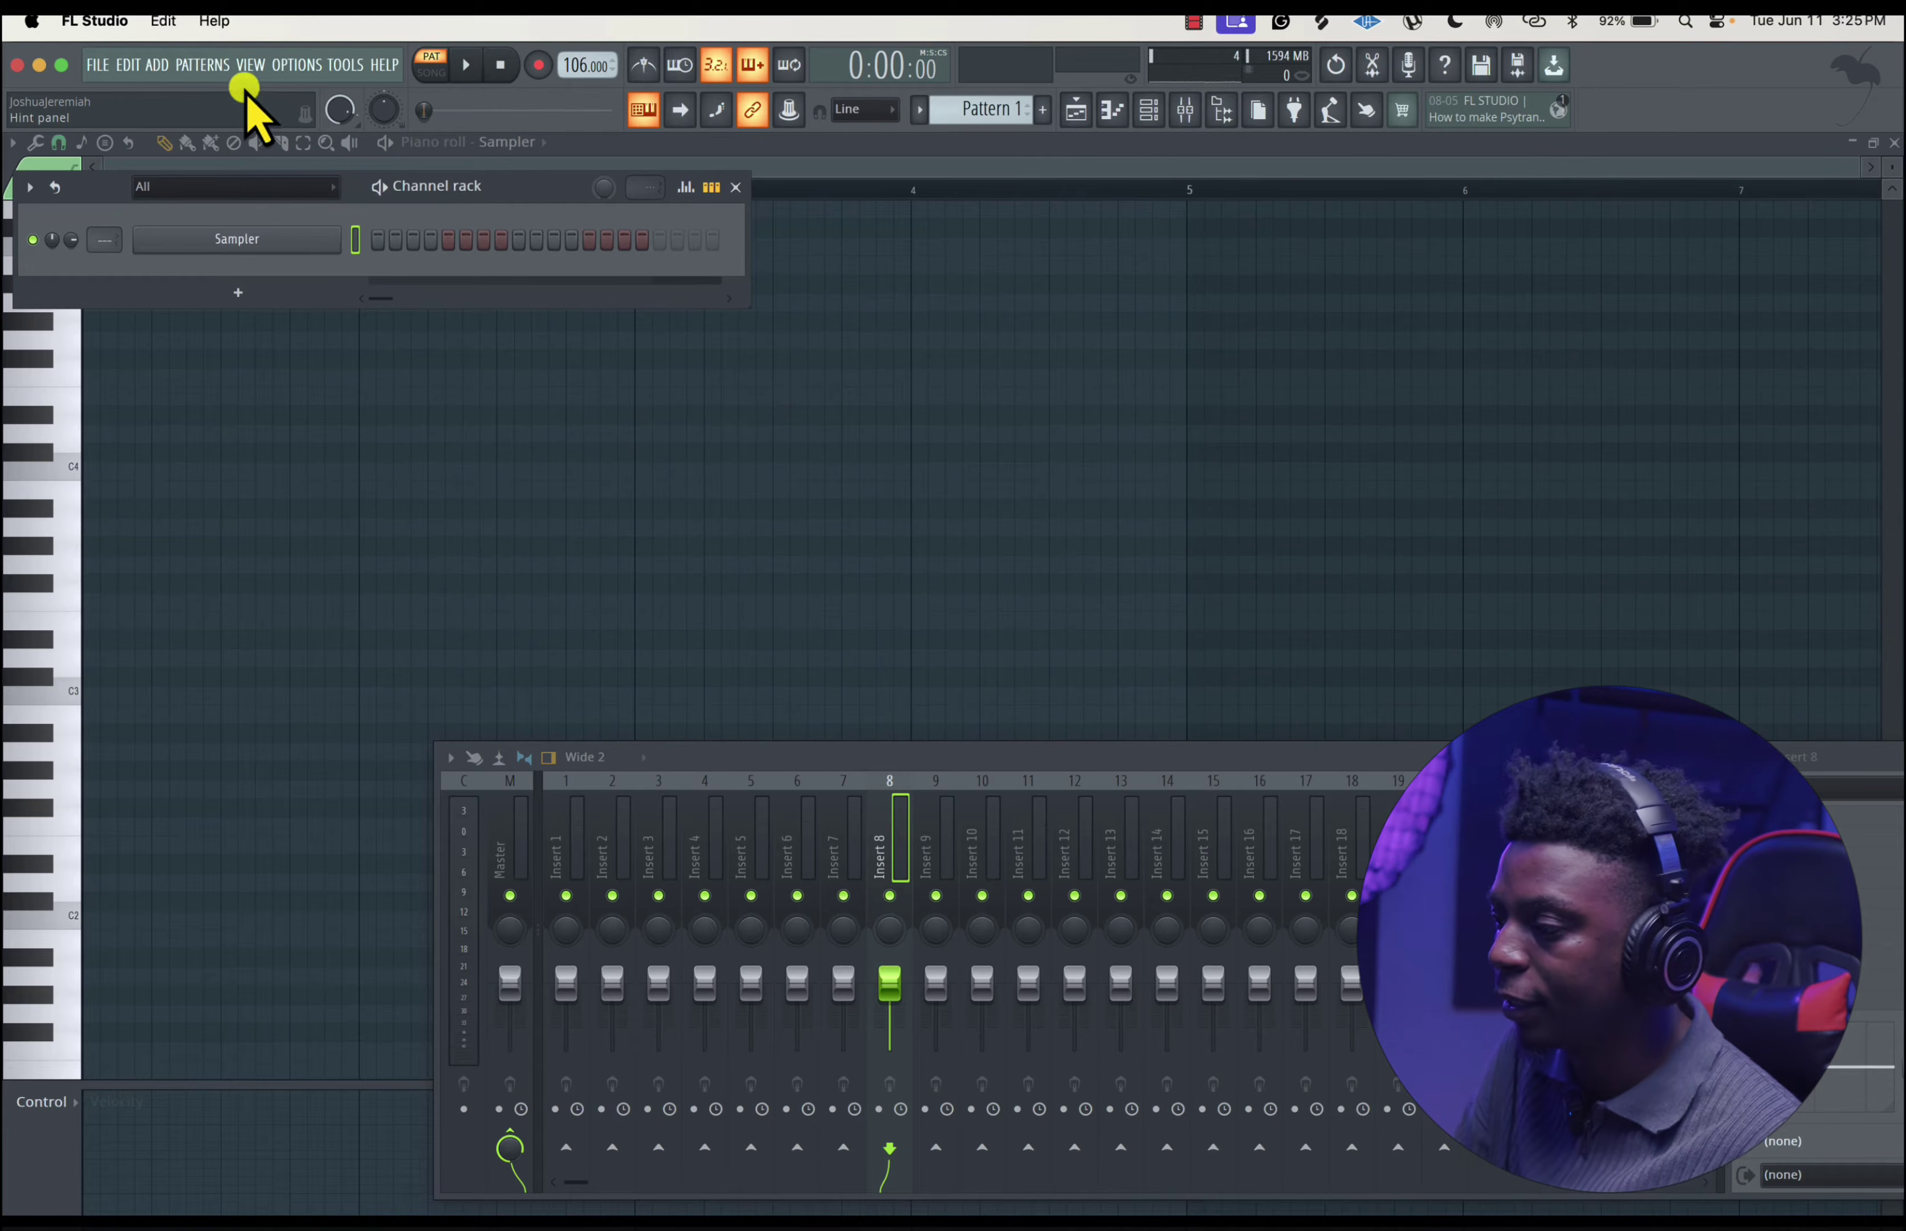
pyautogui.click(250, 65)
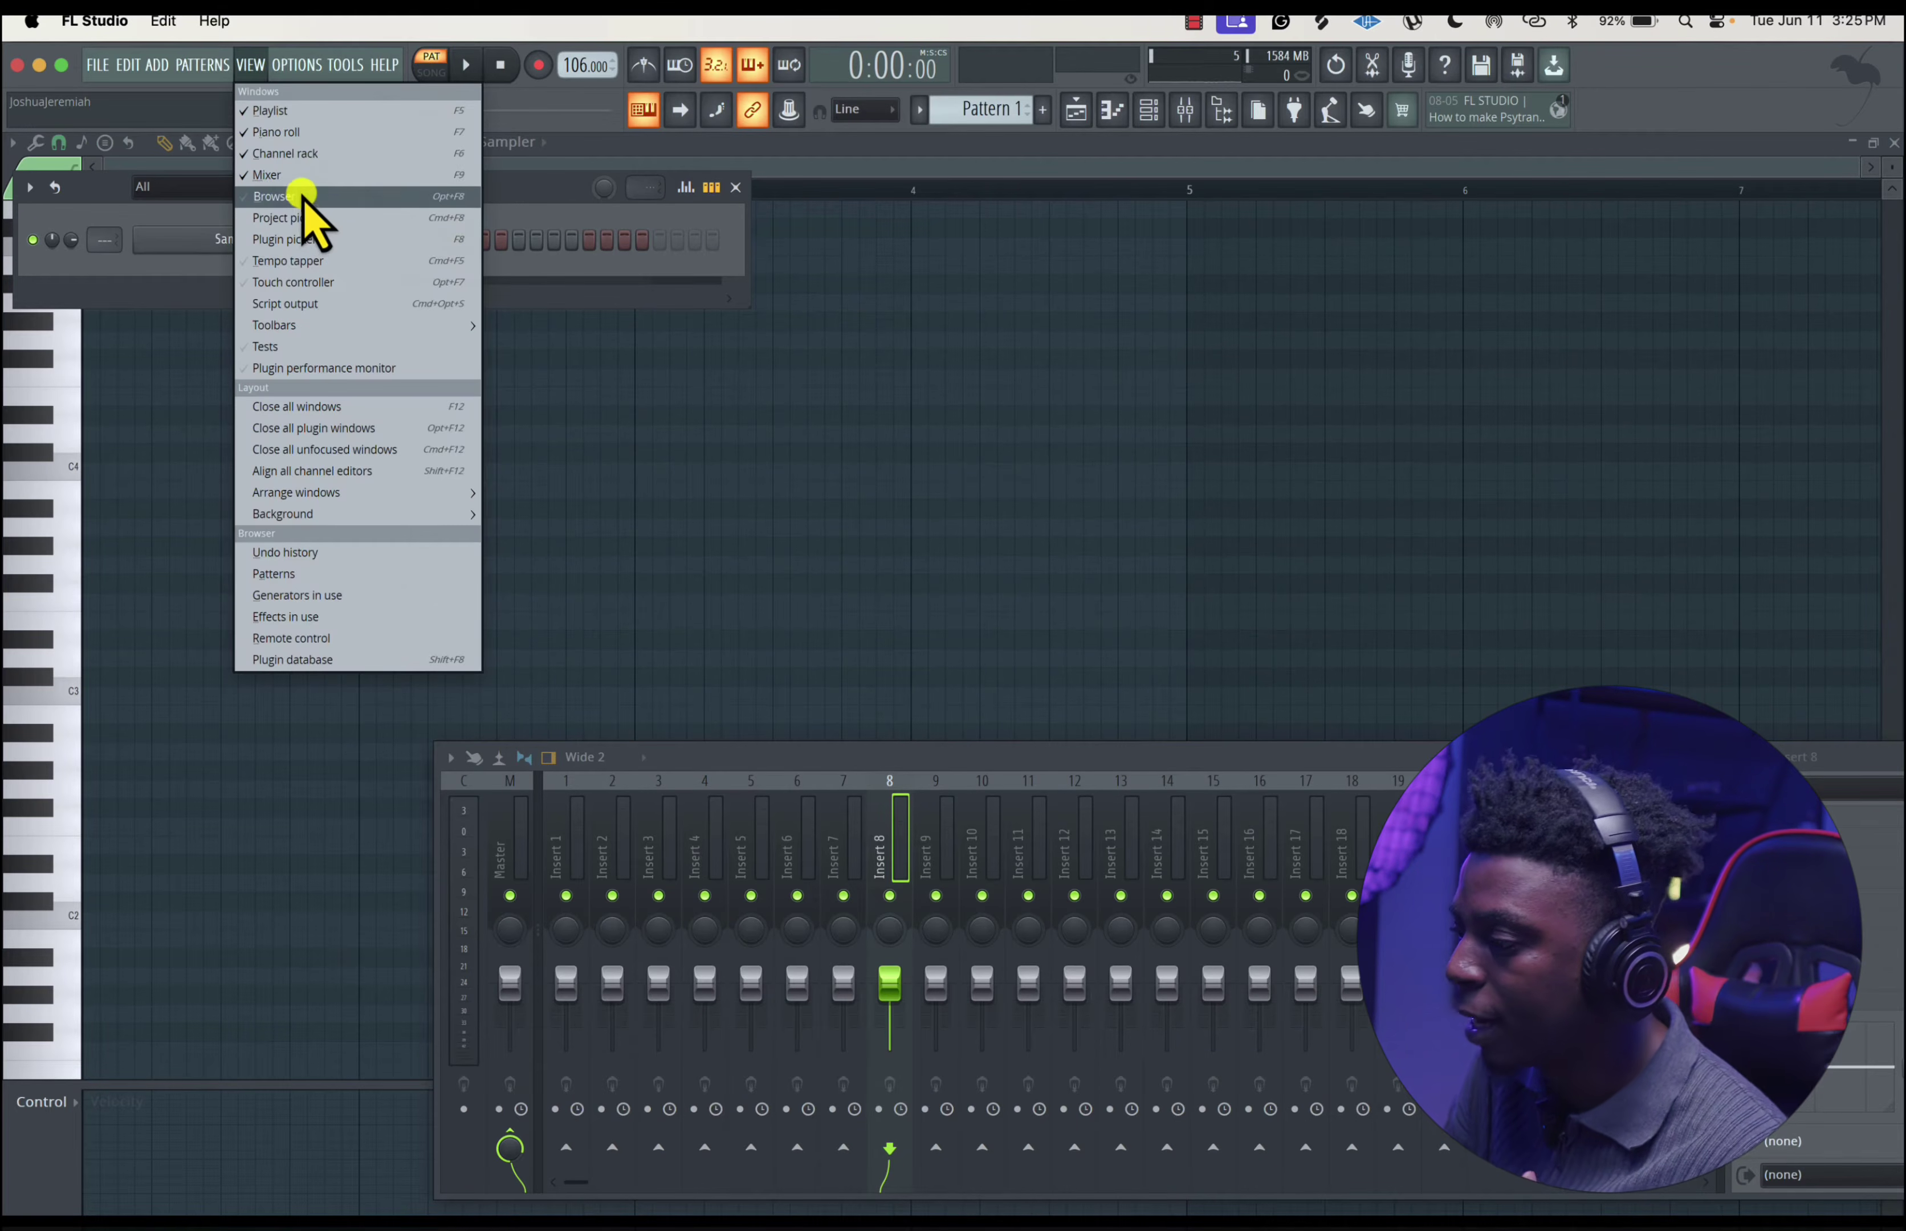
pyautogui.click(302, 196)
# - Examine the view options for toolbars, window layout and the background wallpaper
pyautogui.click(255, 65)
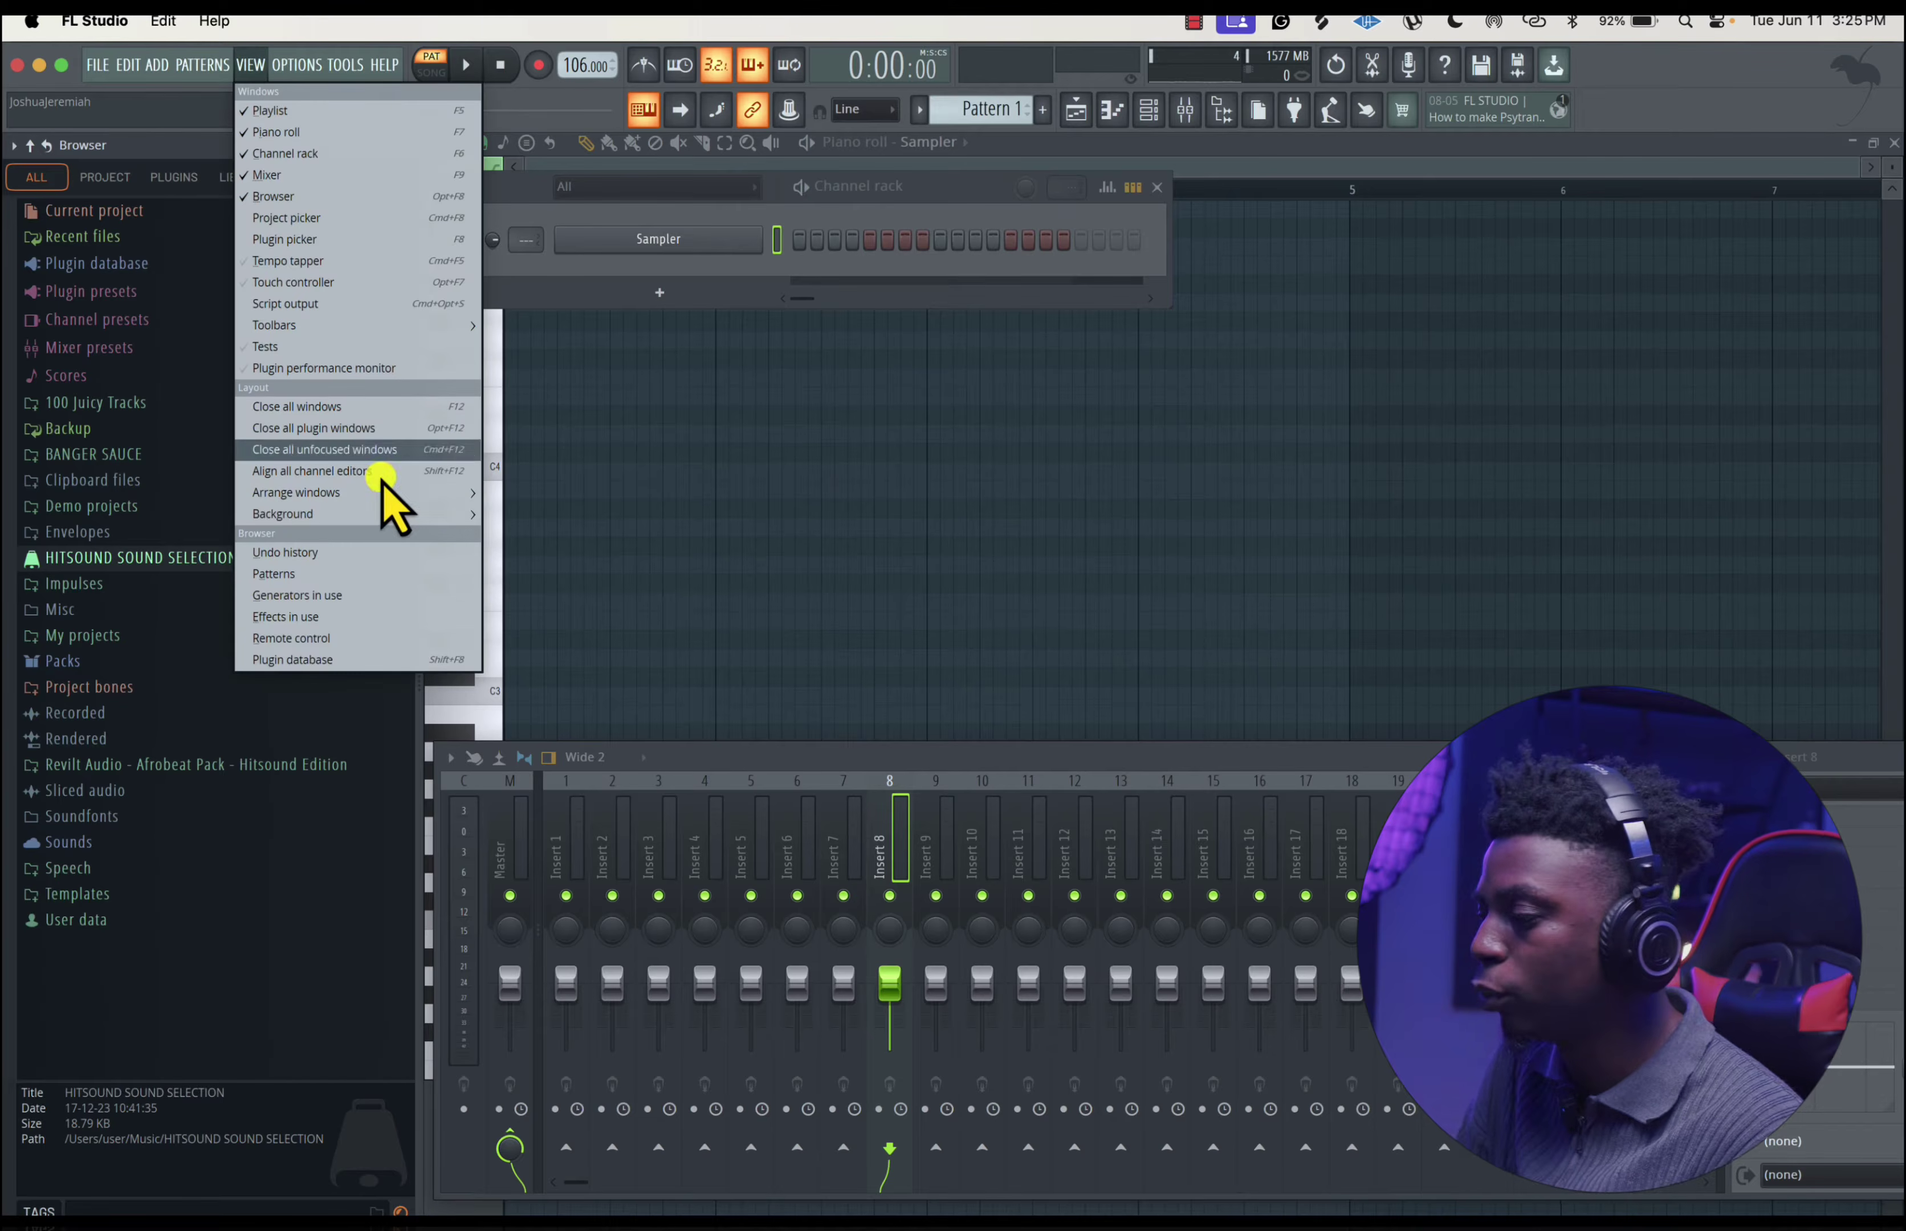
pyautogui.moveTo(357, 330)
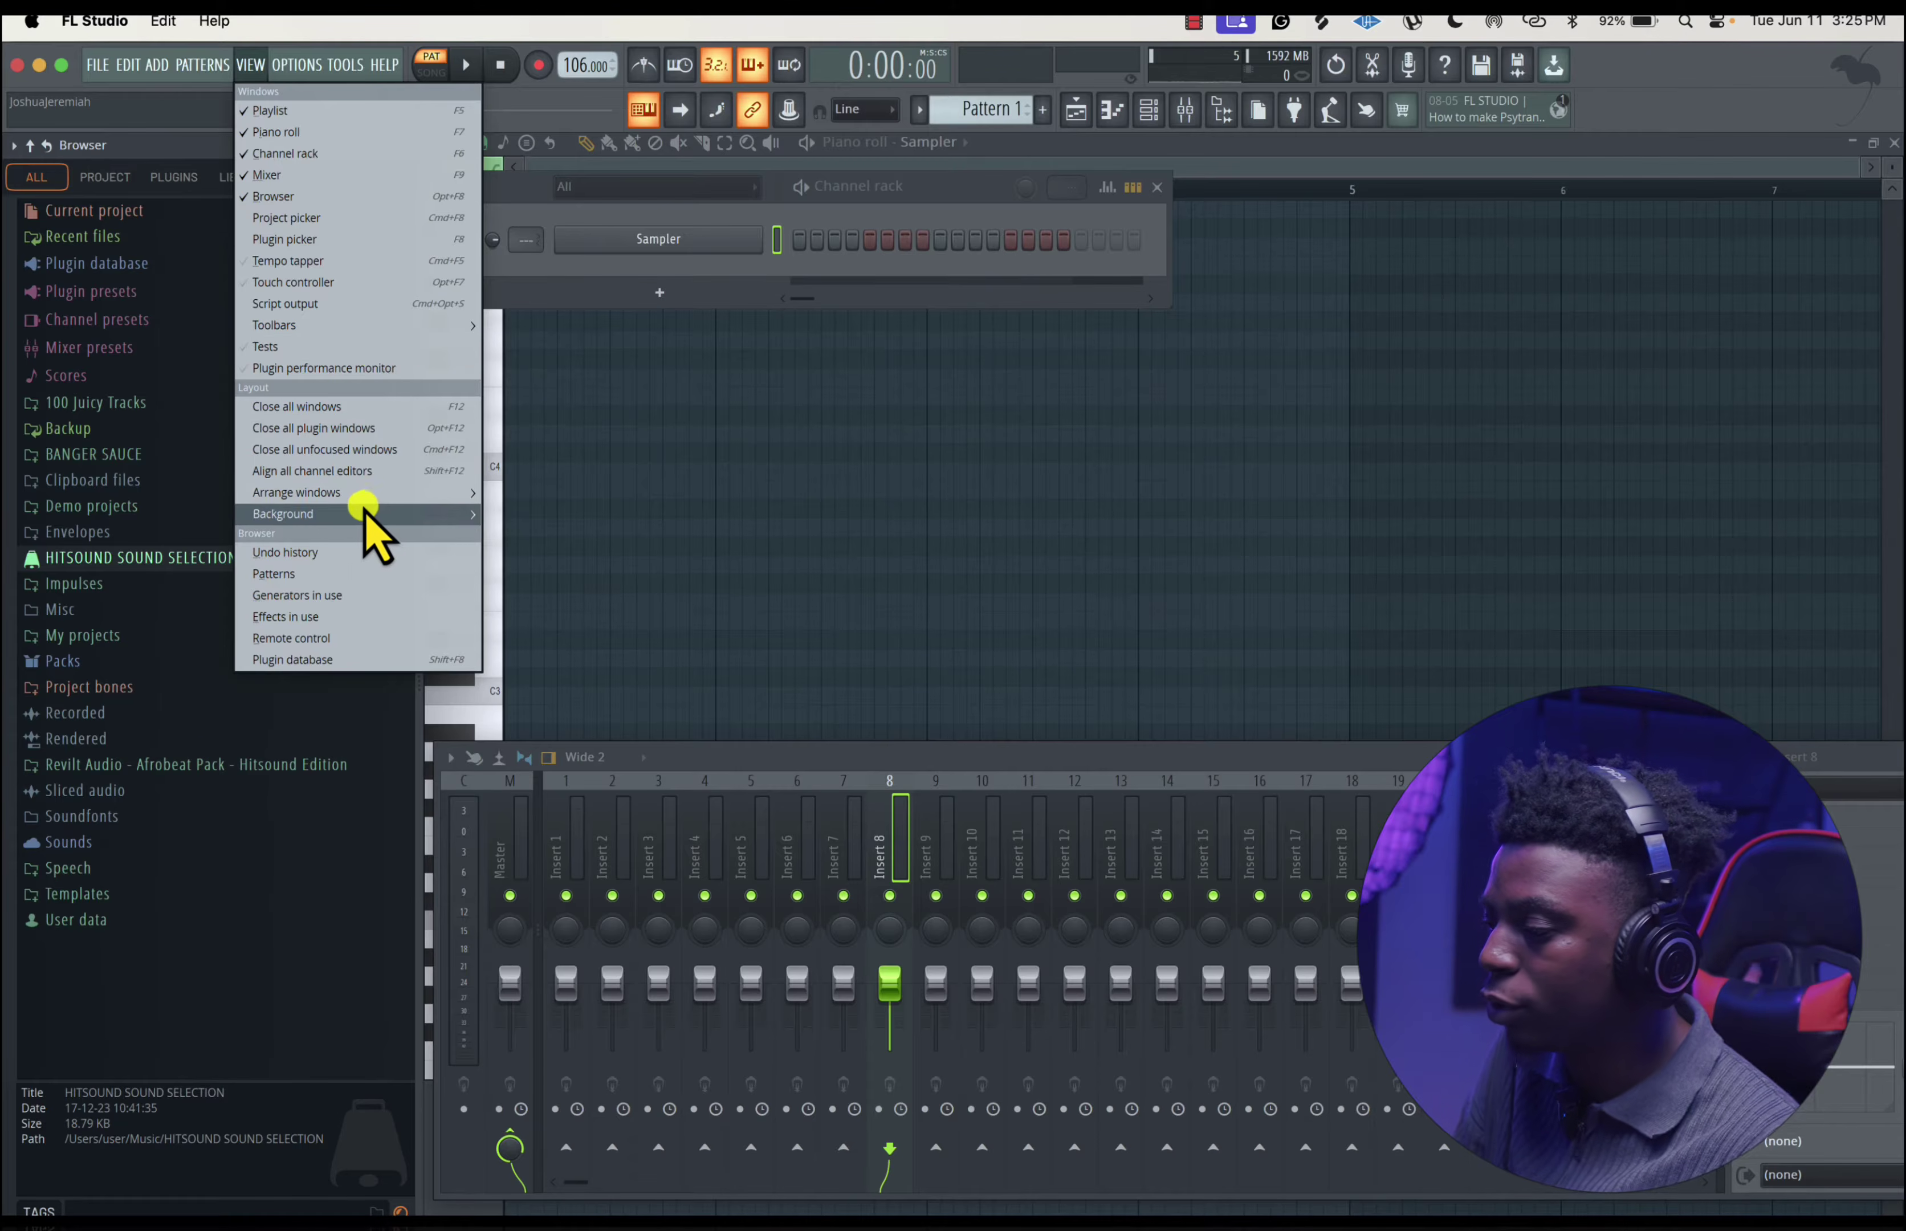
pyautogui.moveTo(368, 514)
pyautogui.click(567, 535)
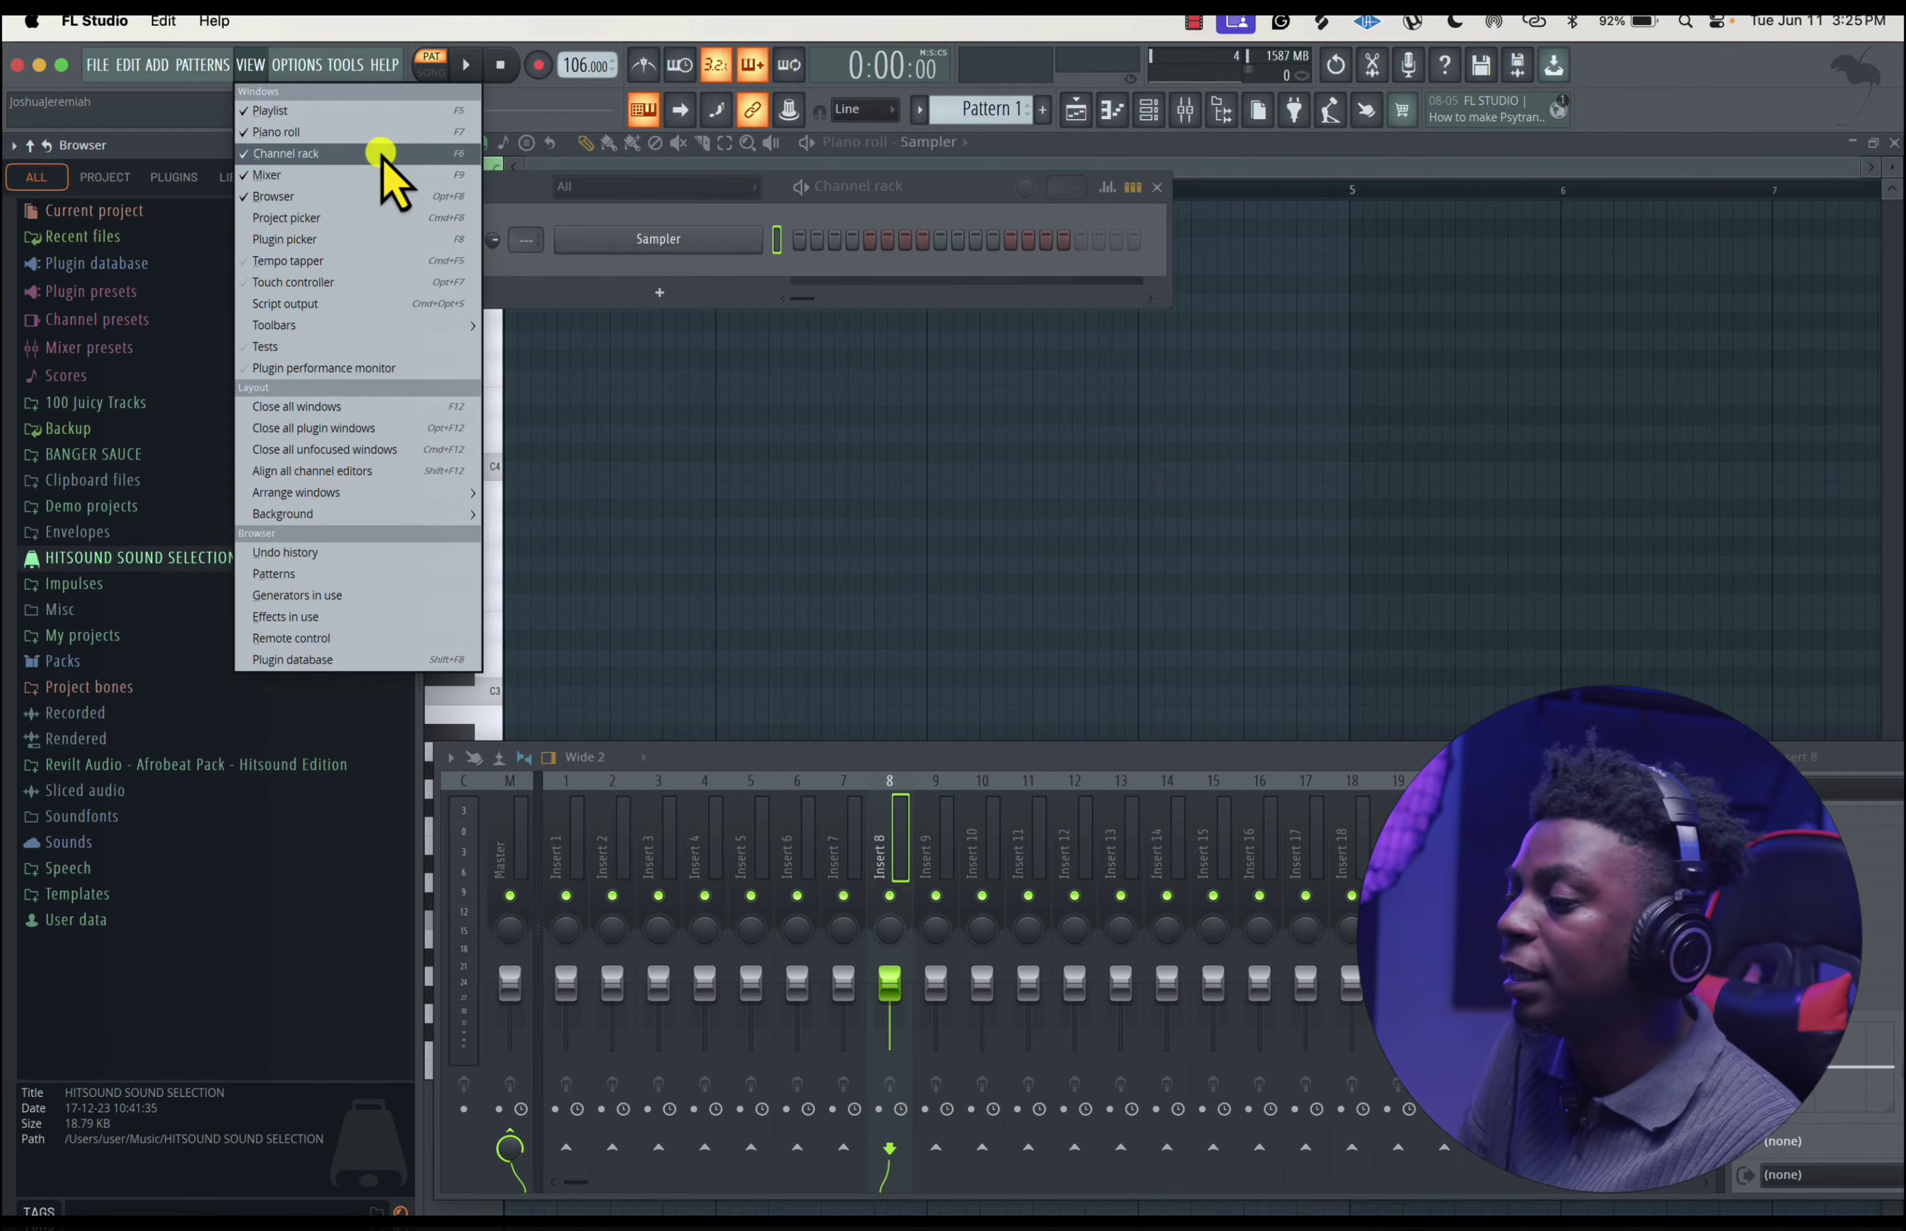
# - Enable the Logic Pro Virtual Out MIDI input as a generic controller, and close the settings
pyautogui.moveTo(303, 67)
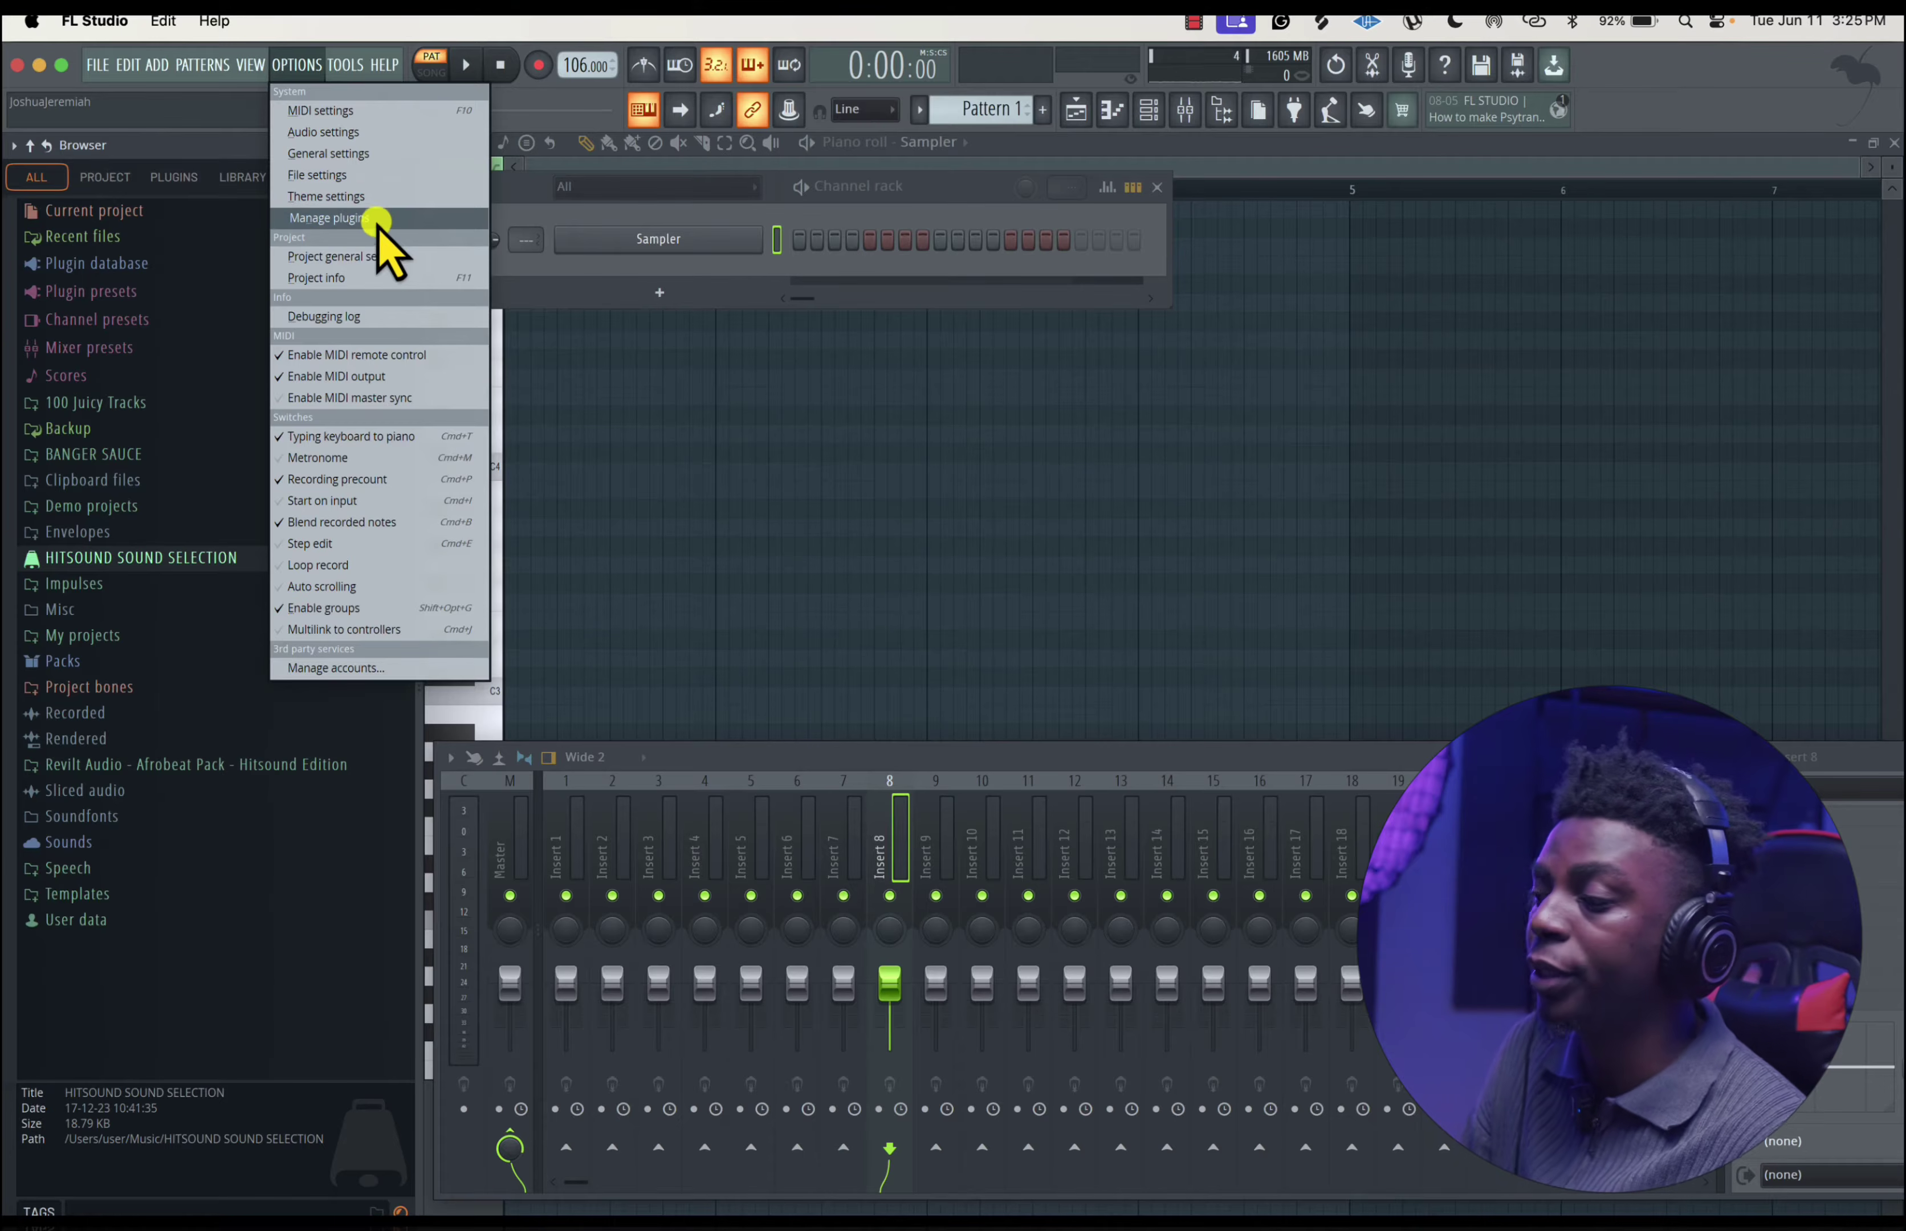
pyautogui.click(352, 111)
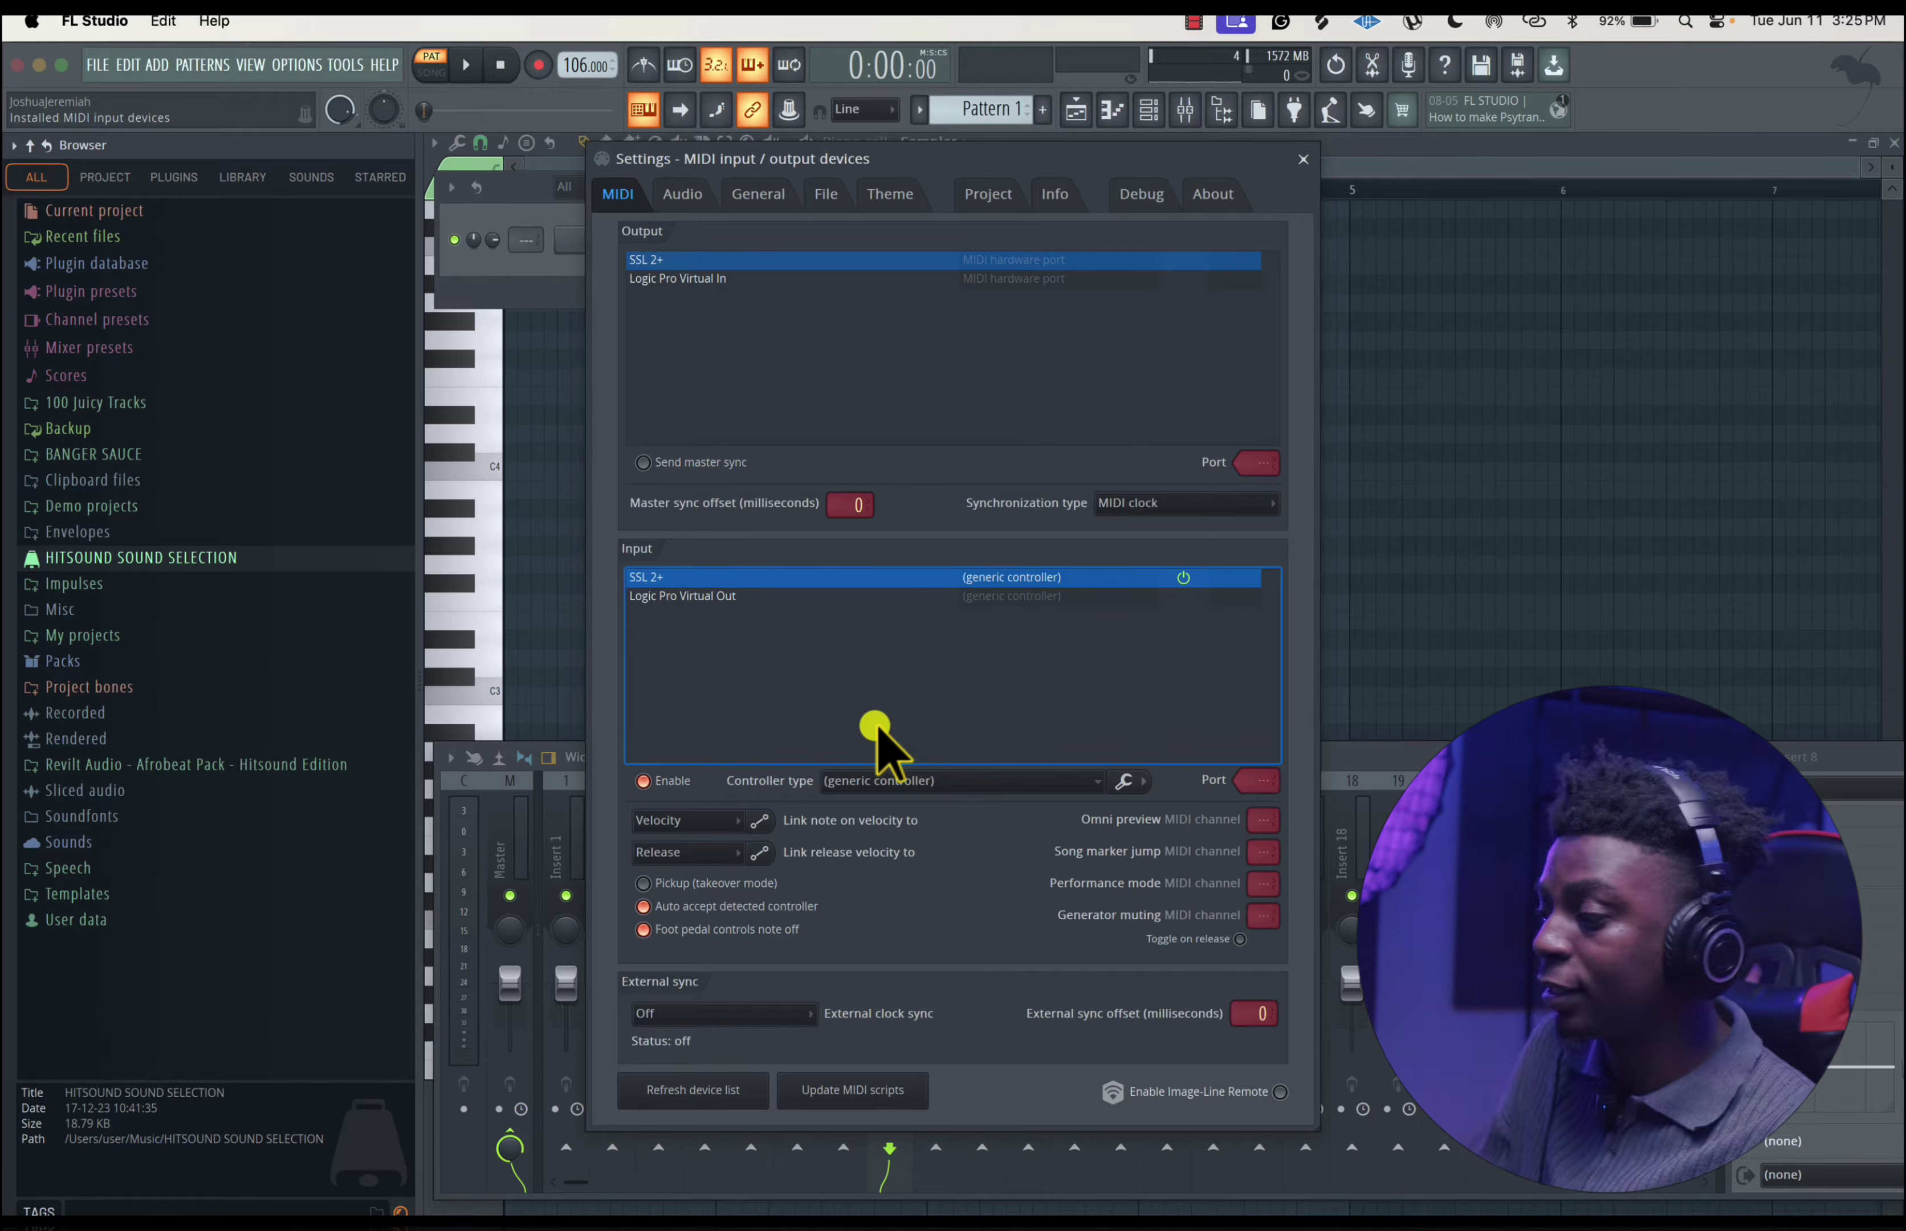
pyautogui.click(752, 638)
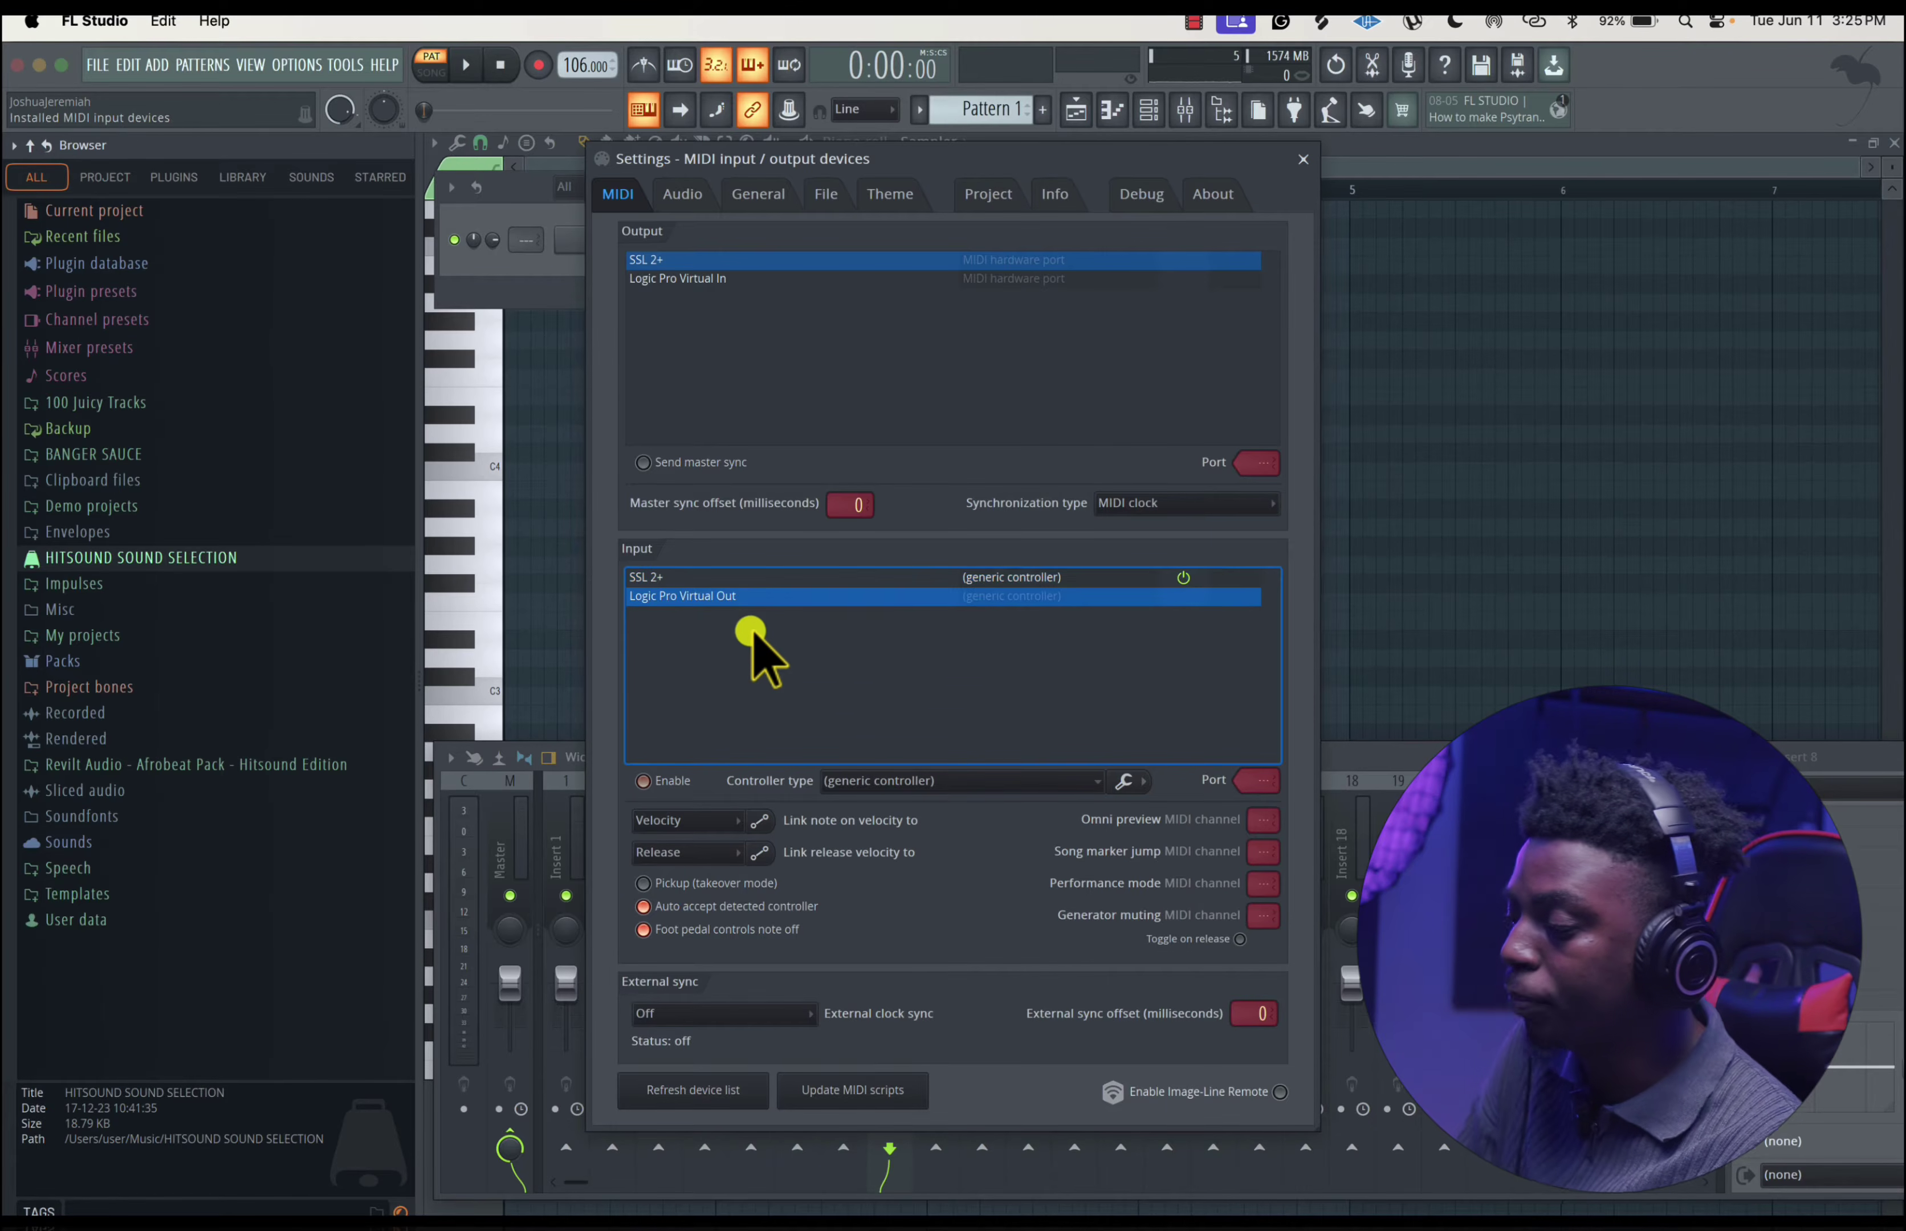
pyautogui.click(642, 780)
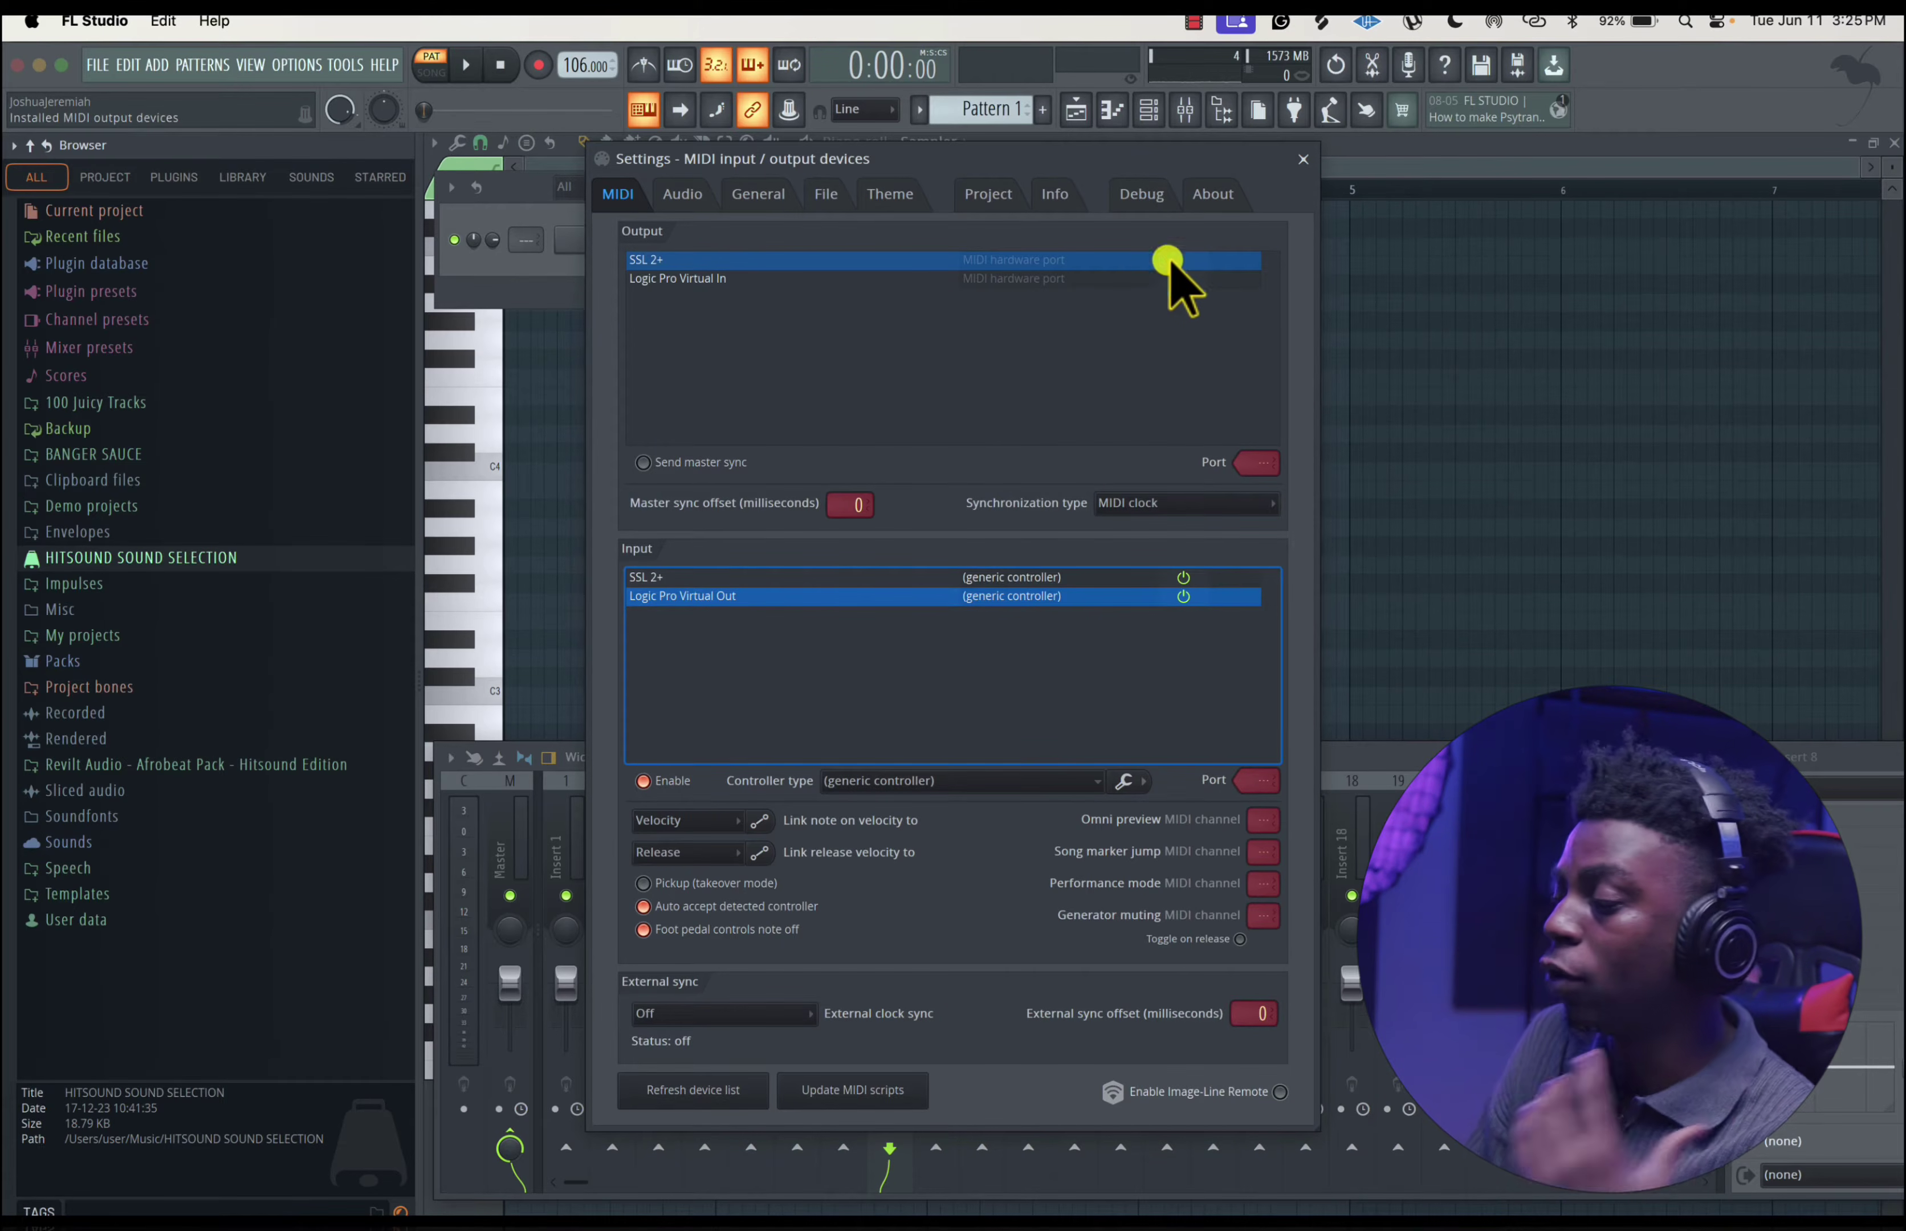
pyautogui.click(1302, 159)
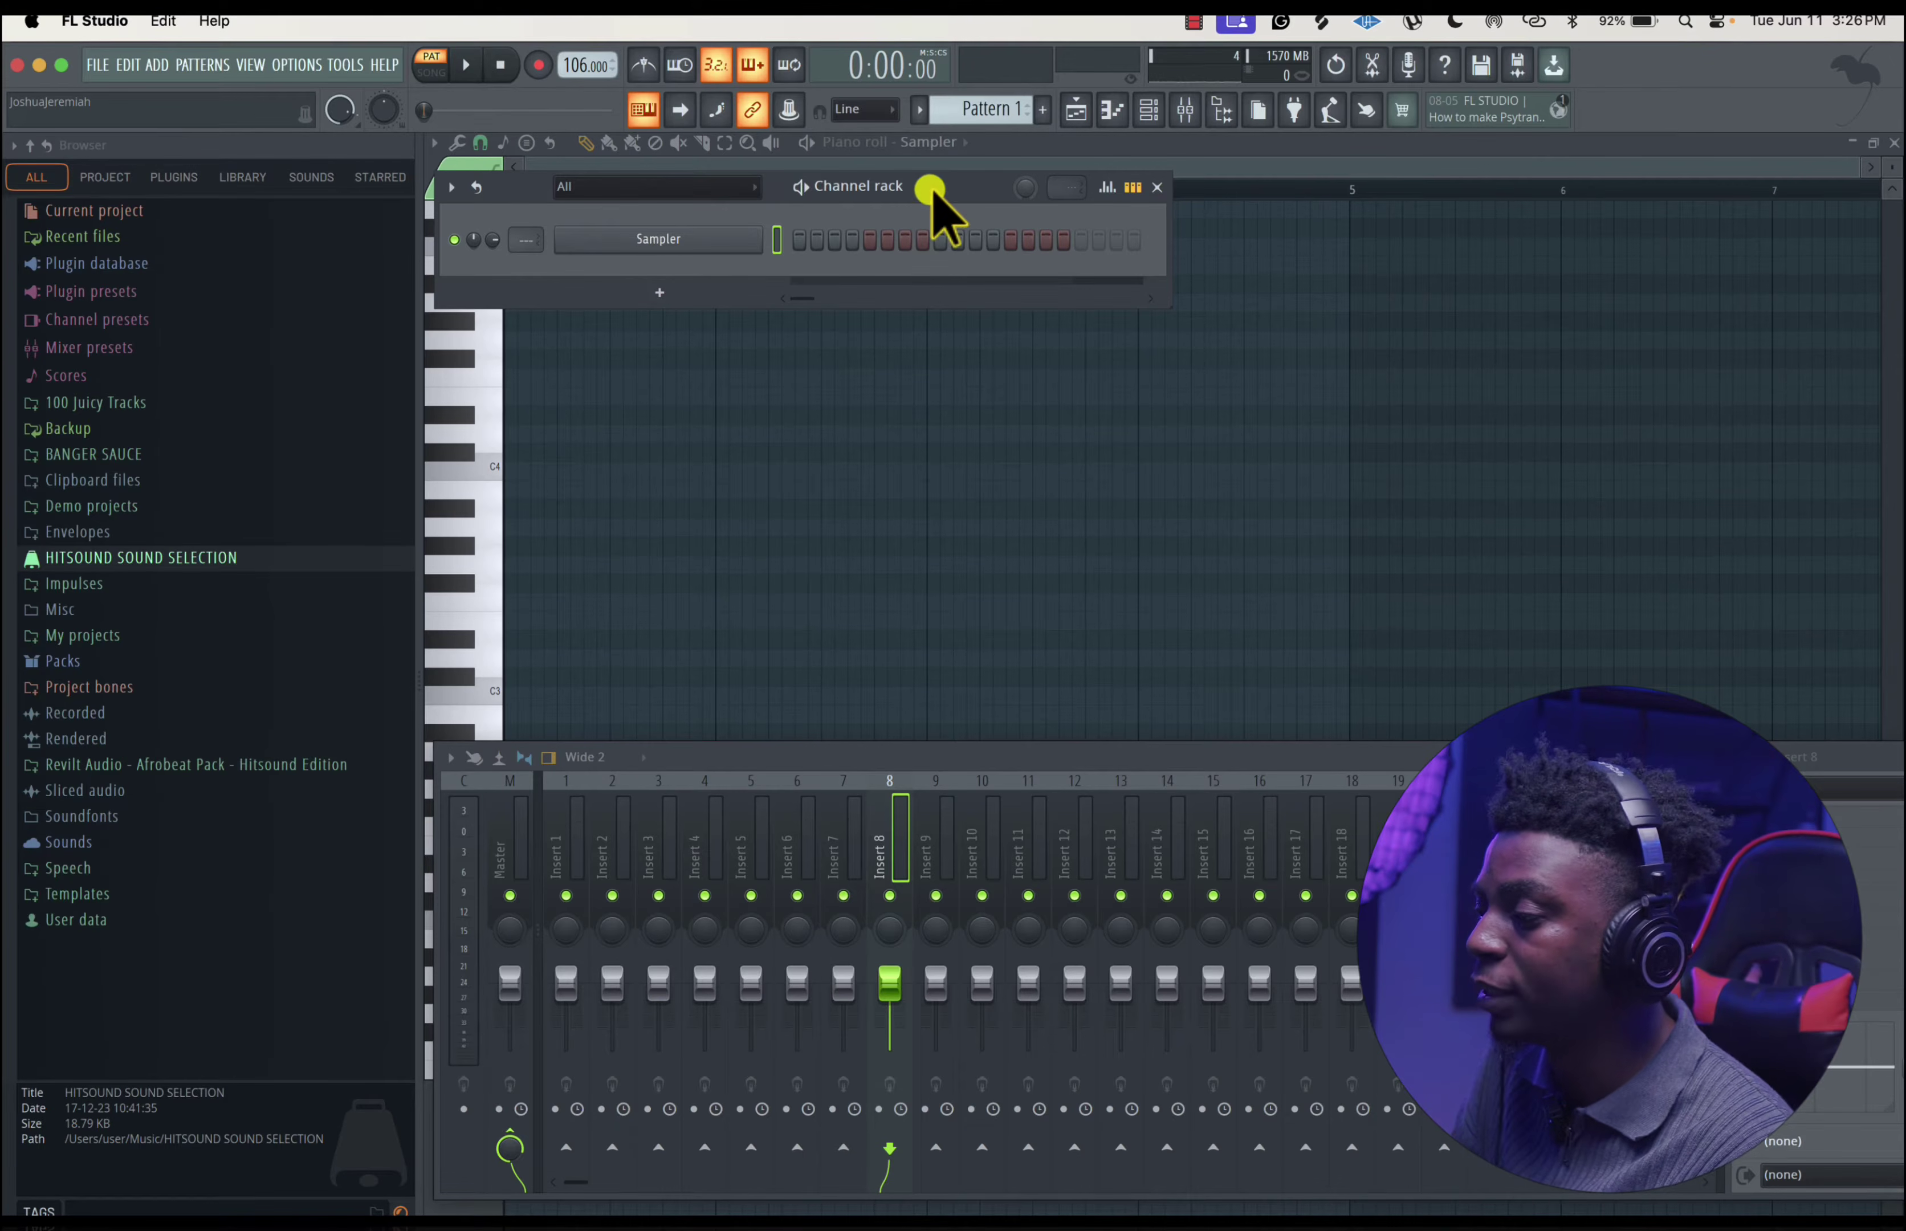
# - Review the available devices and sample rates in the audio settings, and close the settings
pyautogui.click(299, 70)
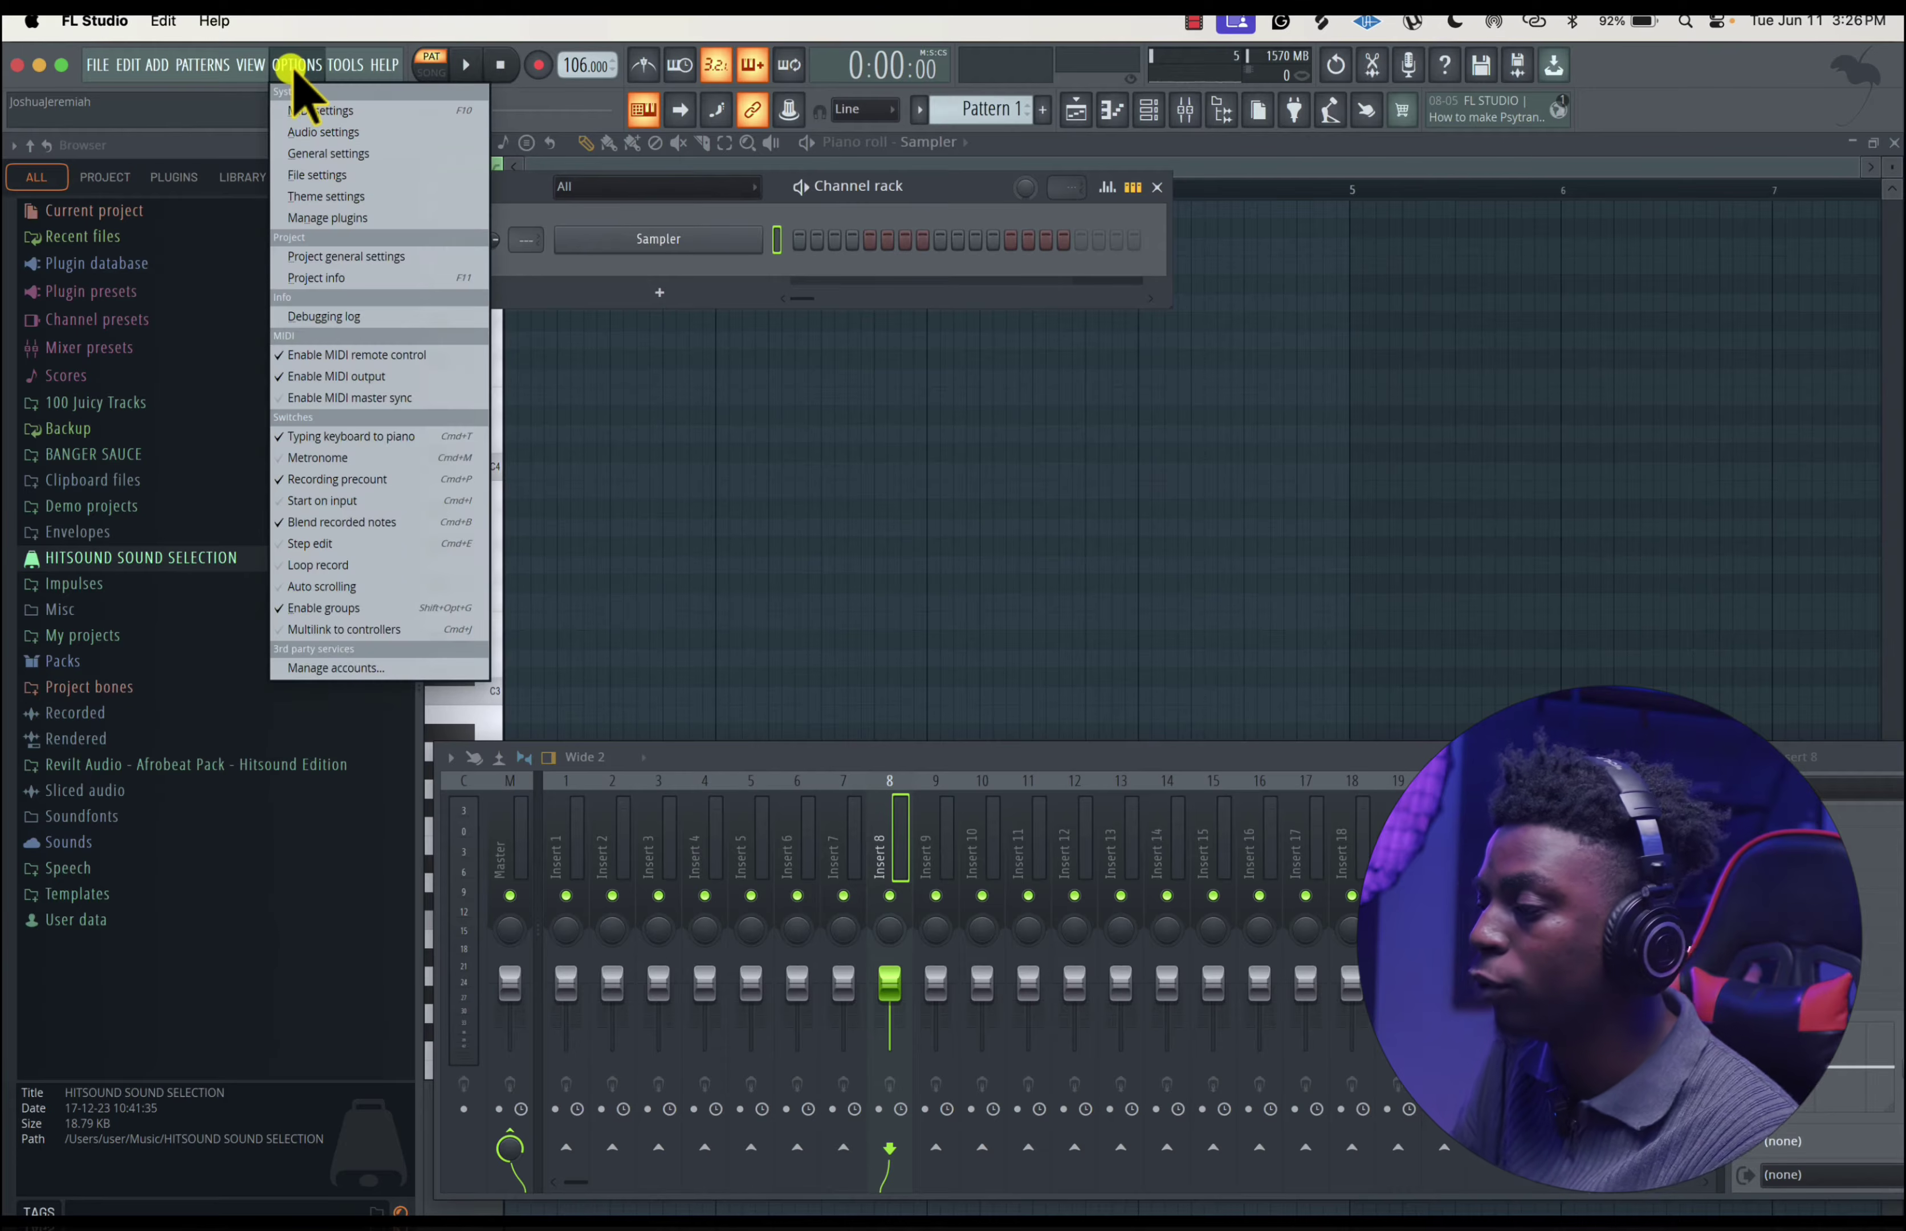
pyautogui.click(322, 133)
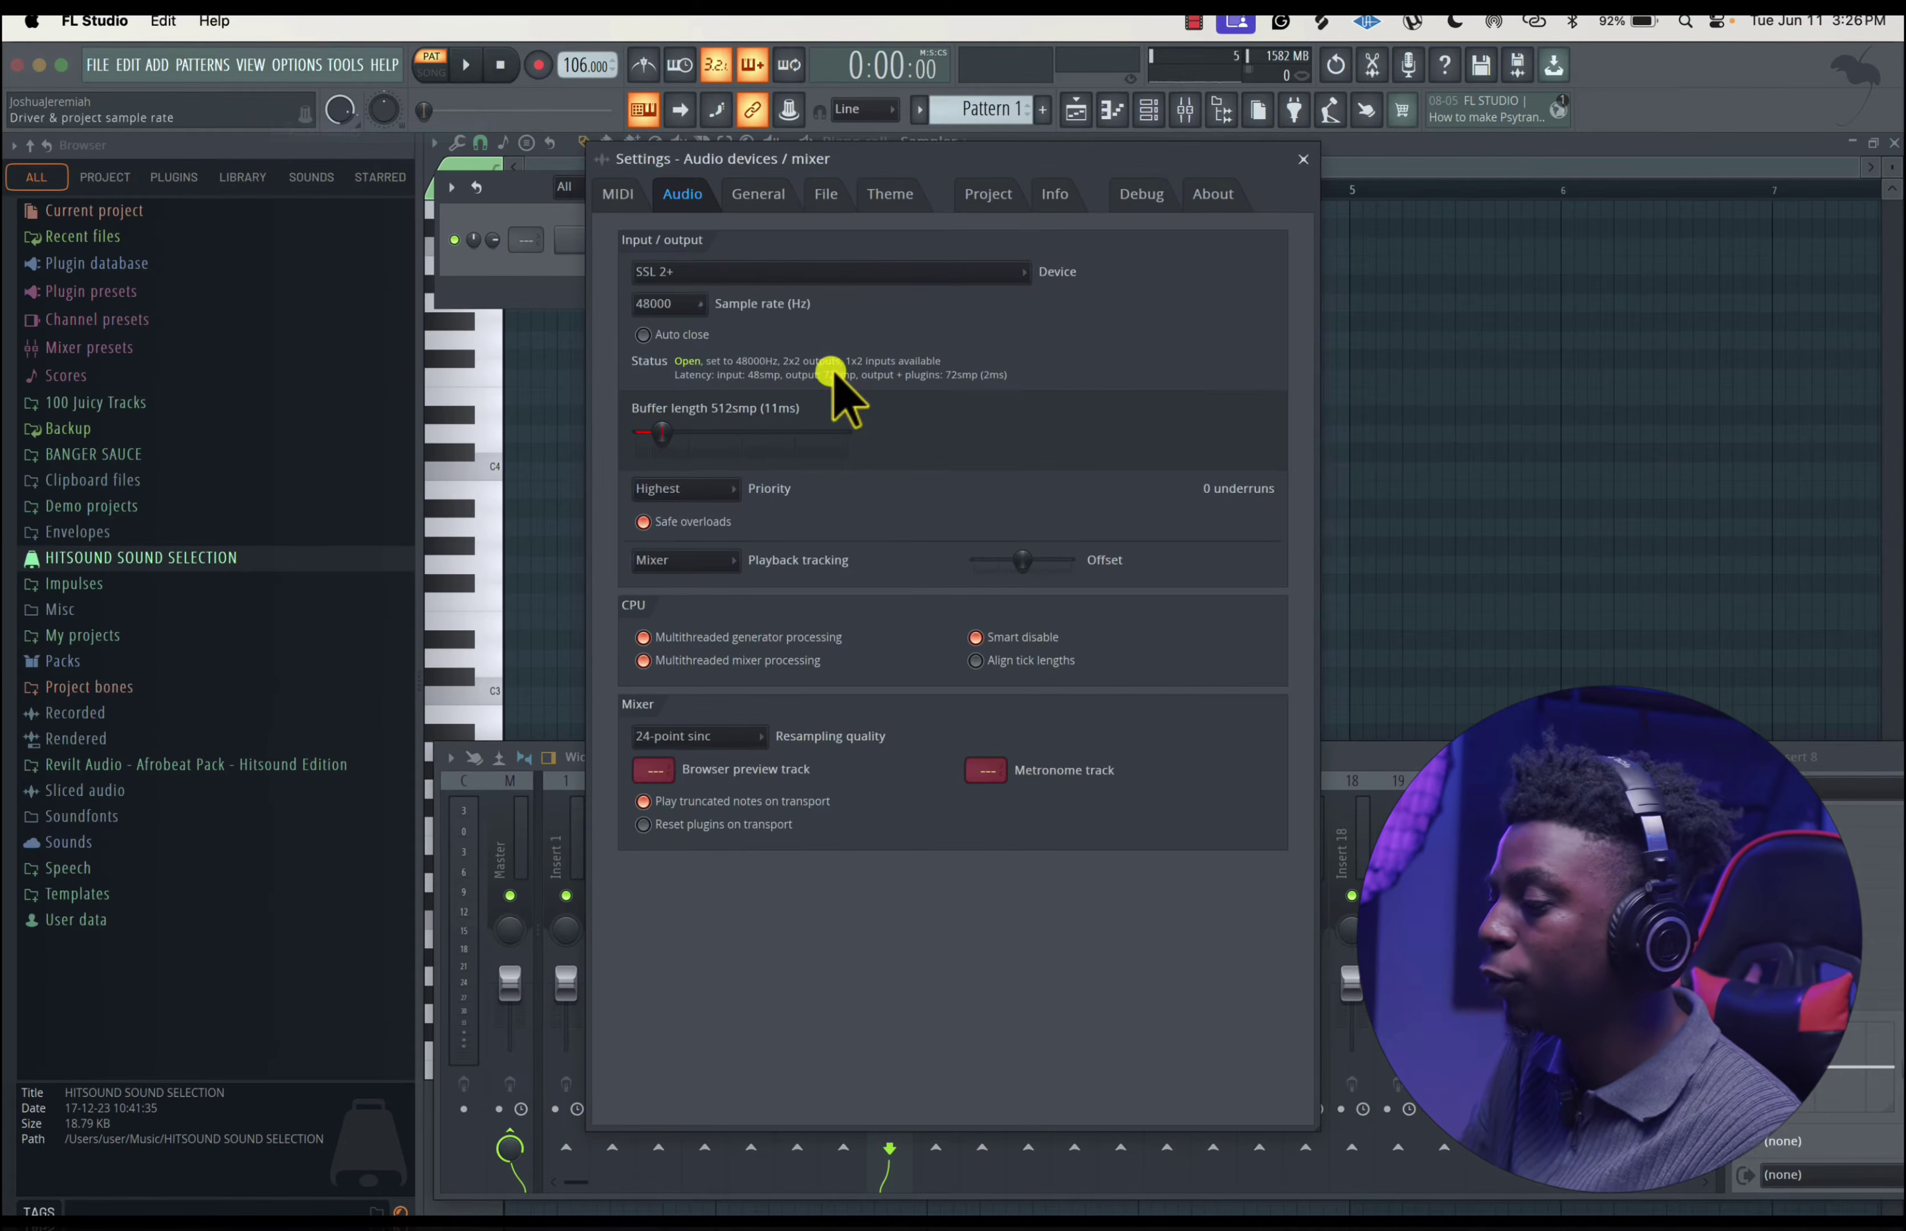
pyautogui.click(694, 272)
pyautogui.click(694, 273)
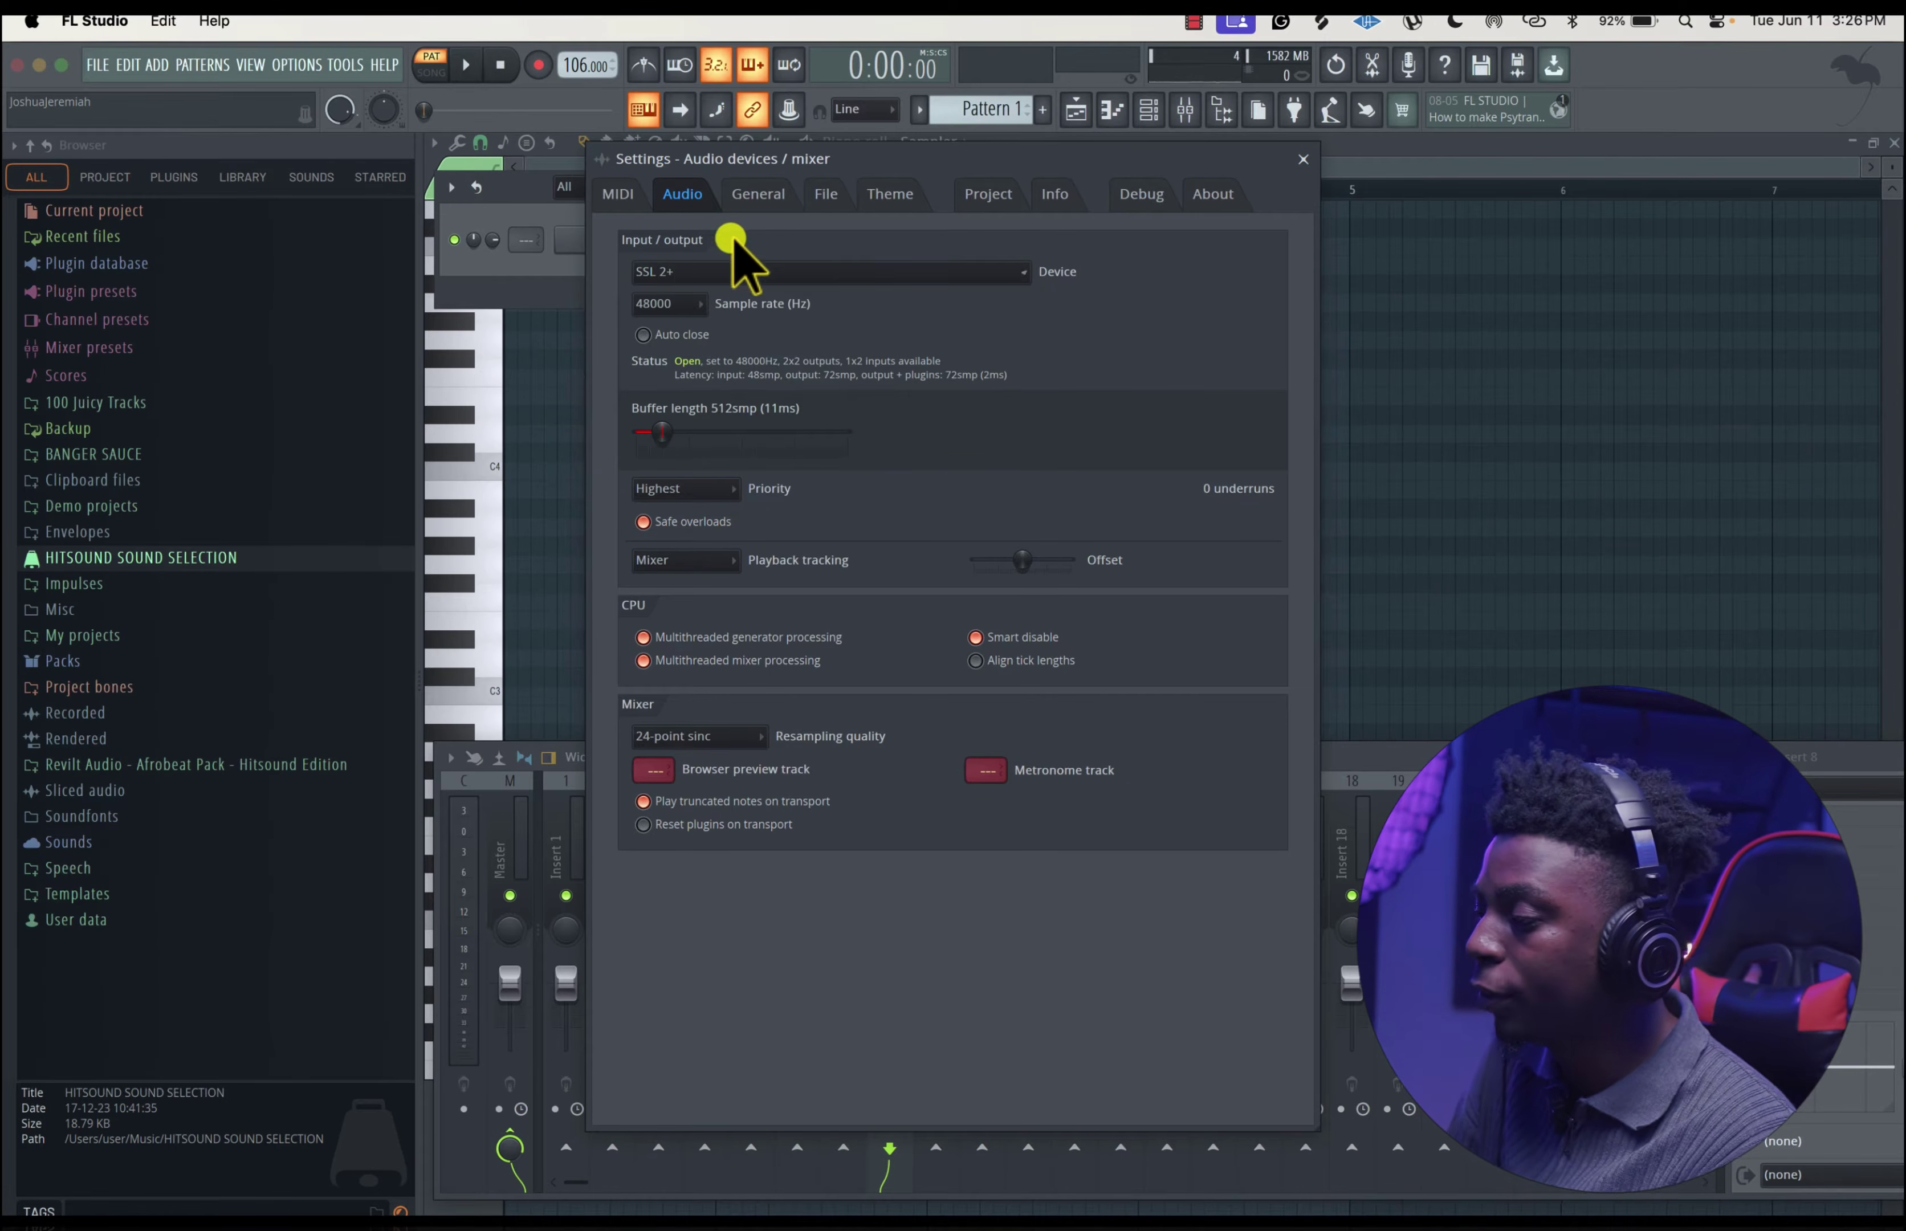
pyautogui.click(688, 273)
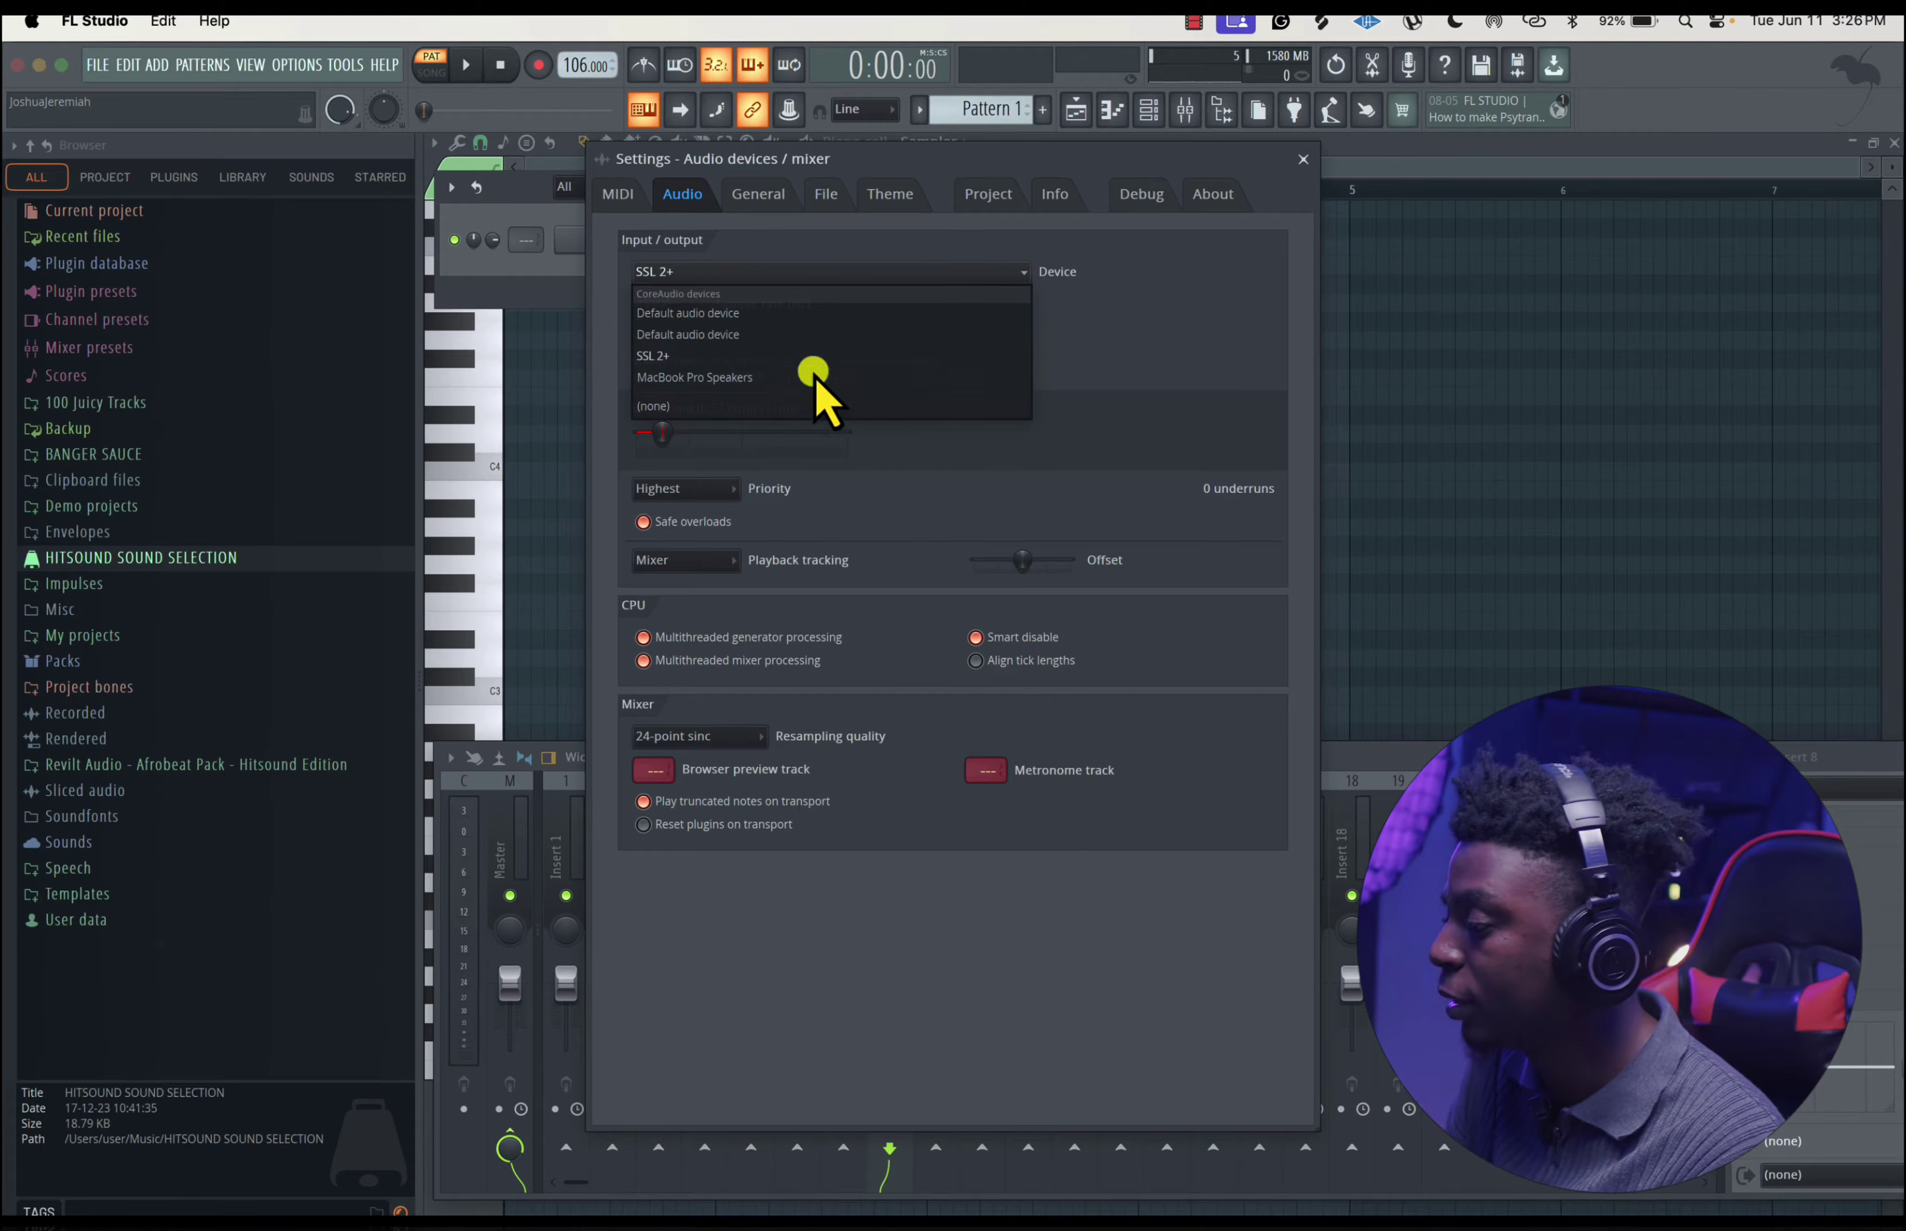
pyautogui.click(1185, 326)
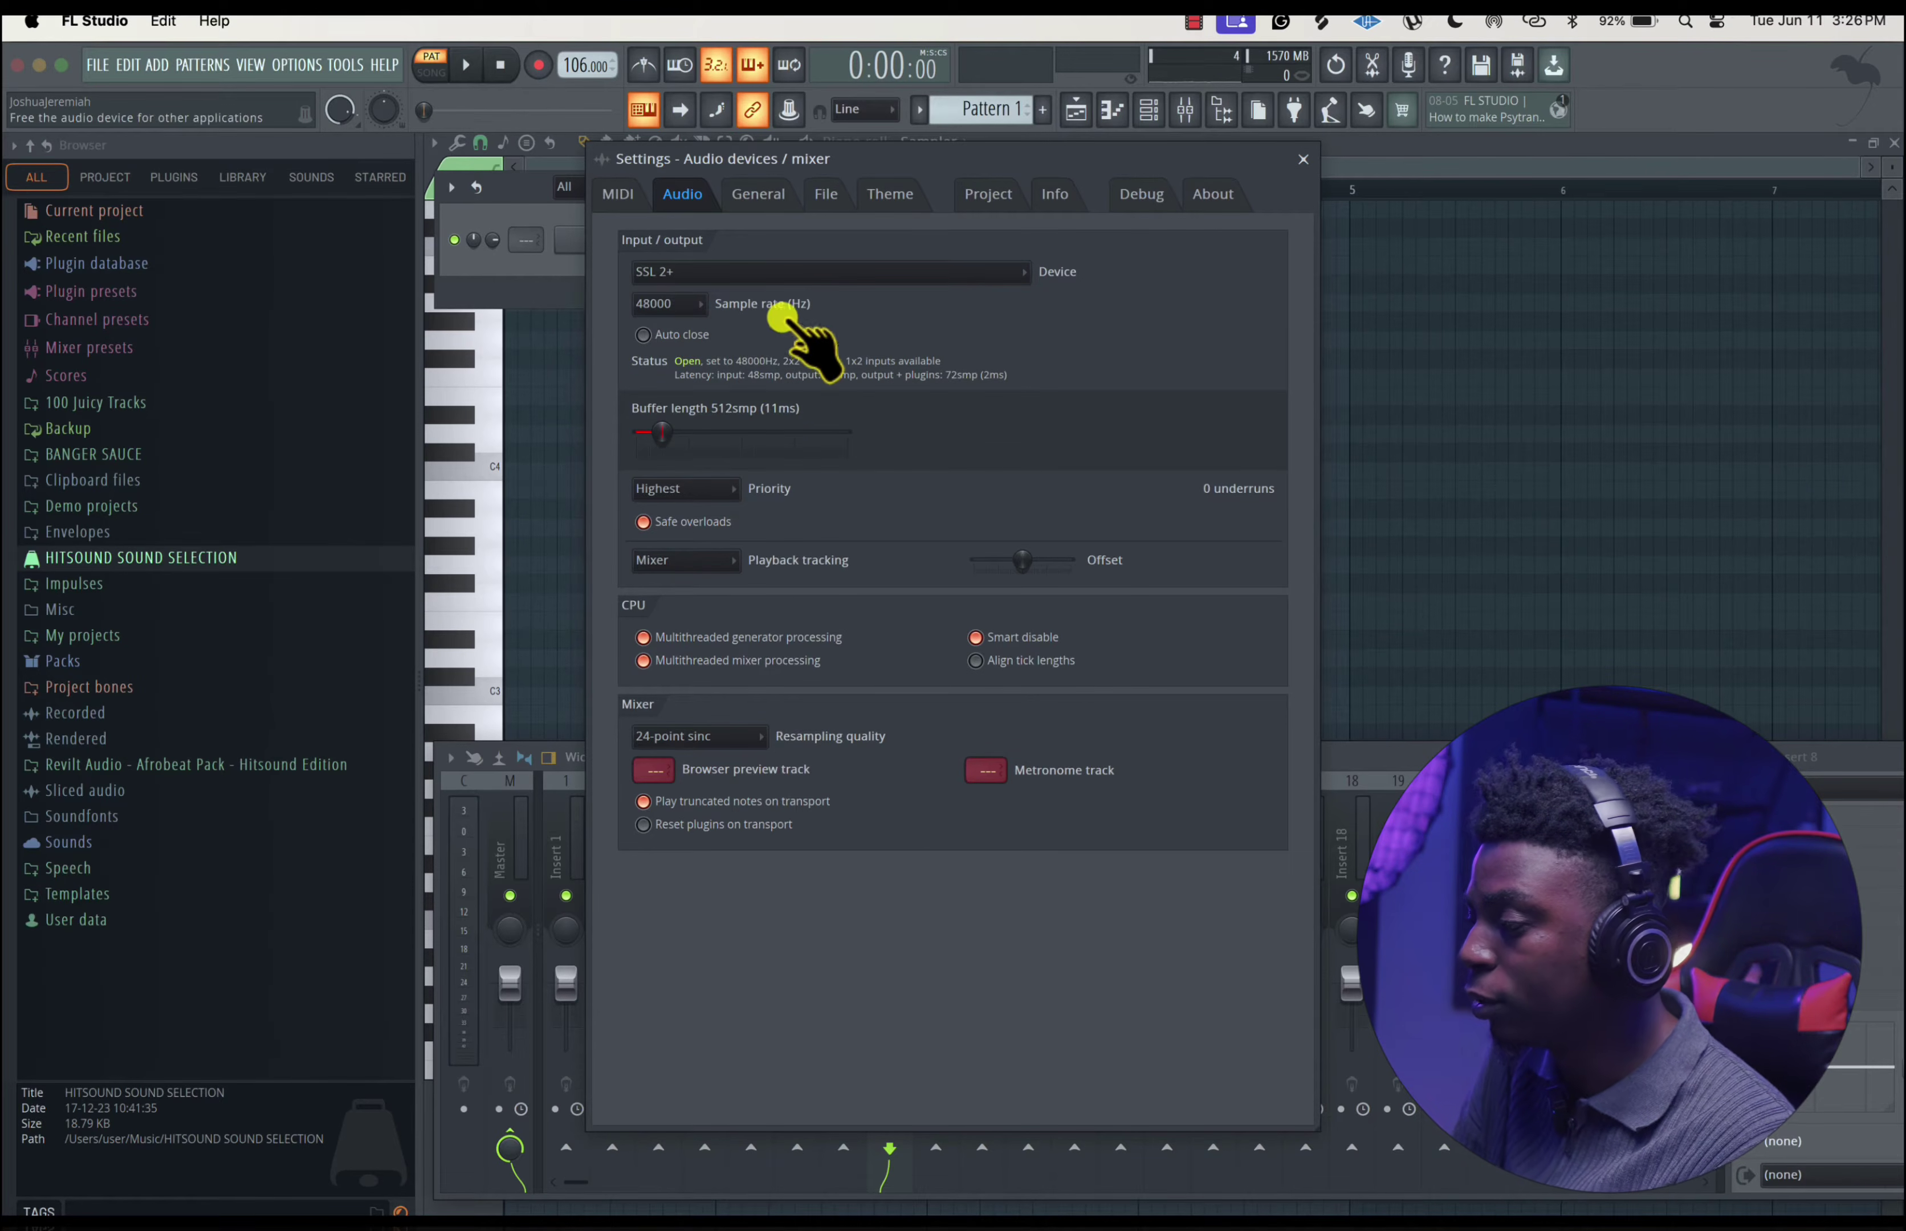
pyautogui.click(681, 304)
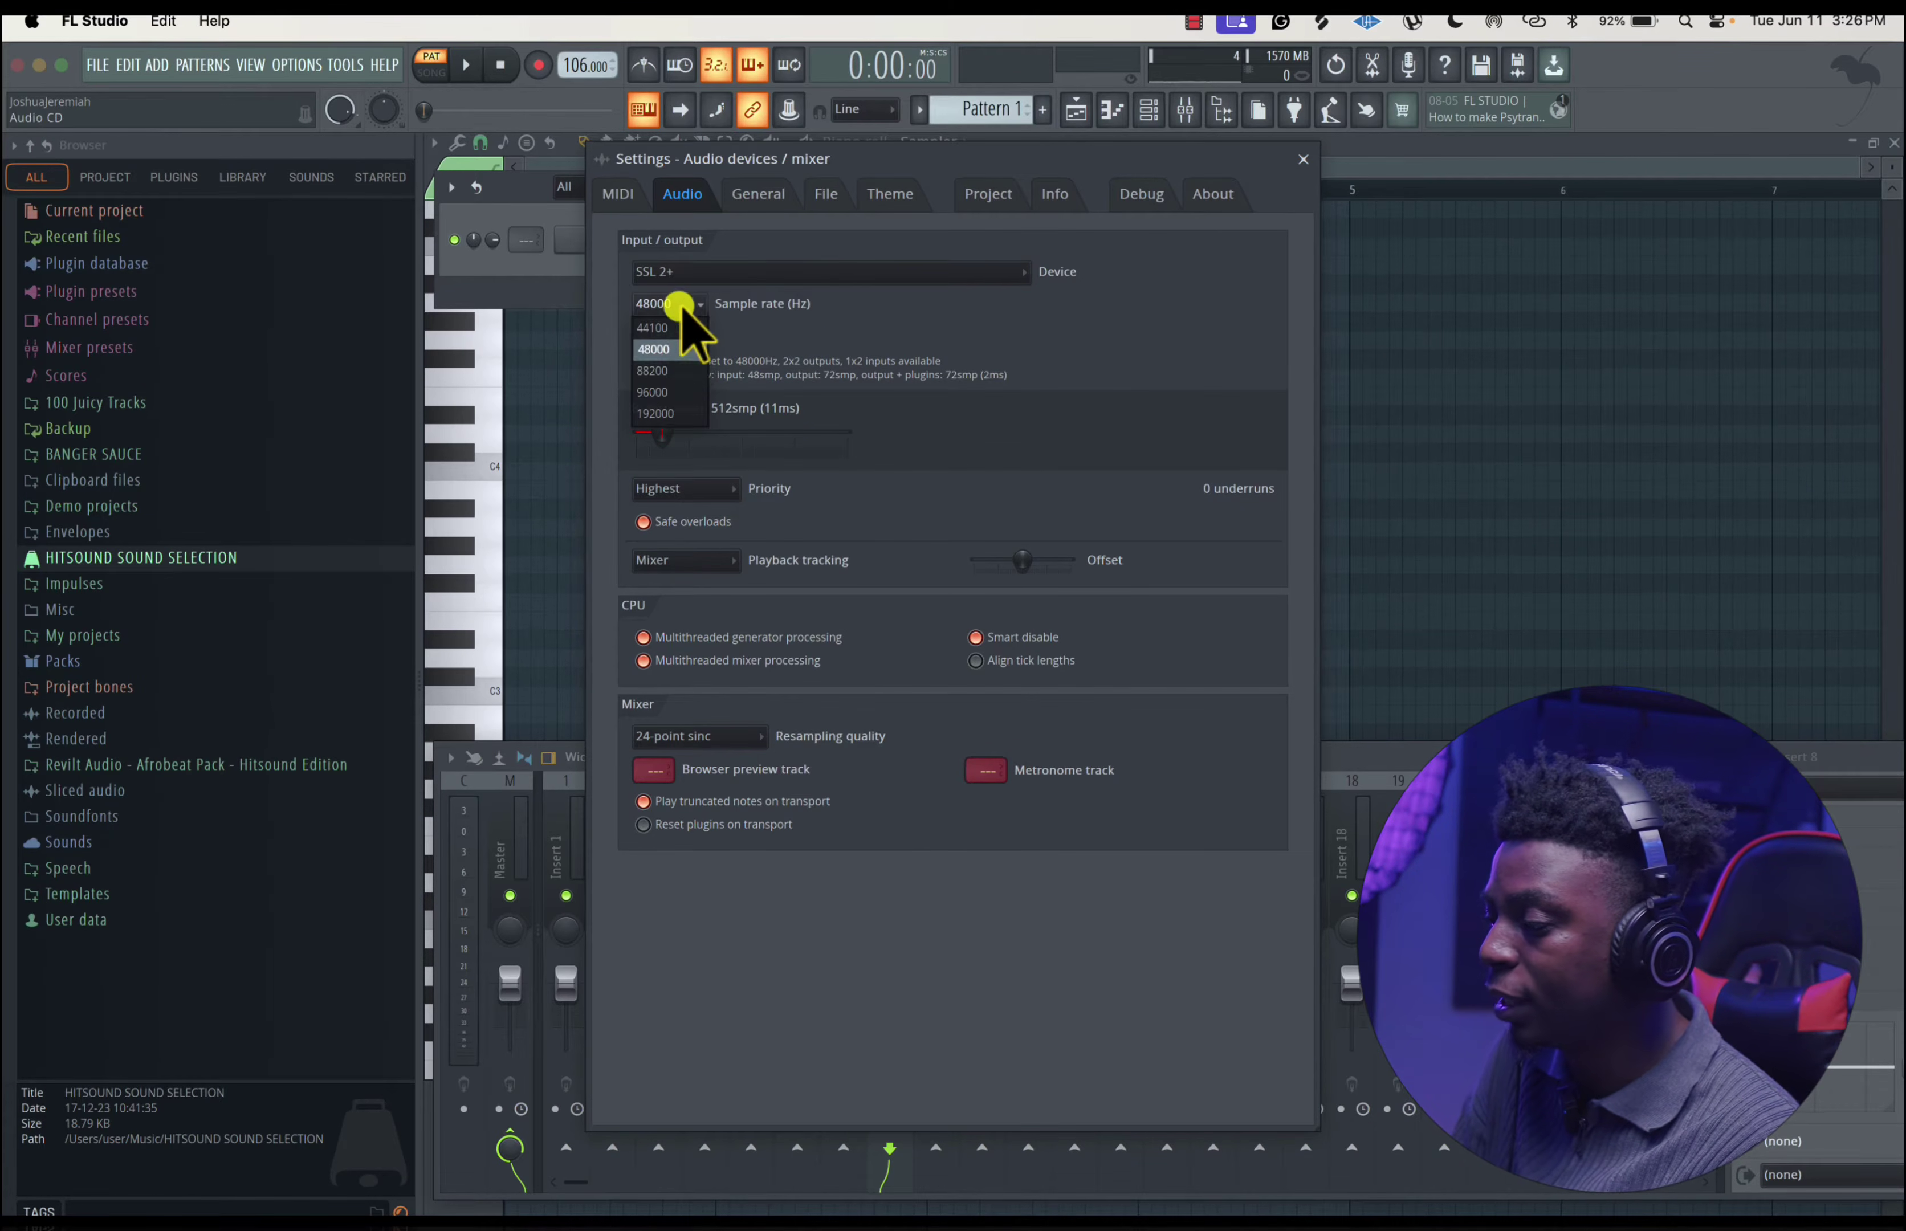
pyautogui.click(929, 345)
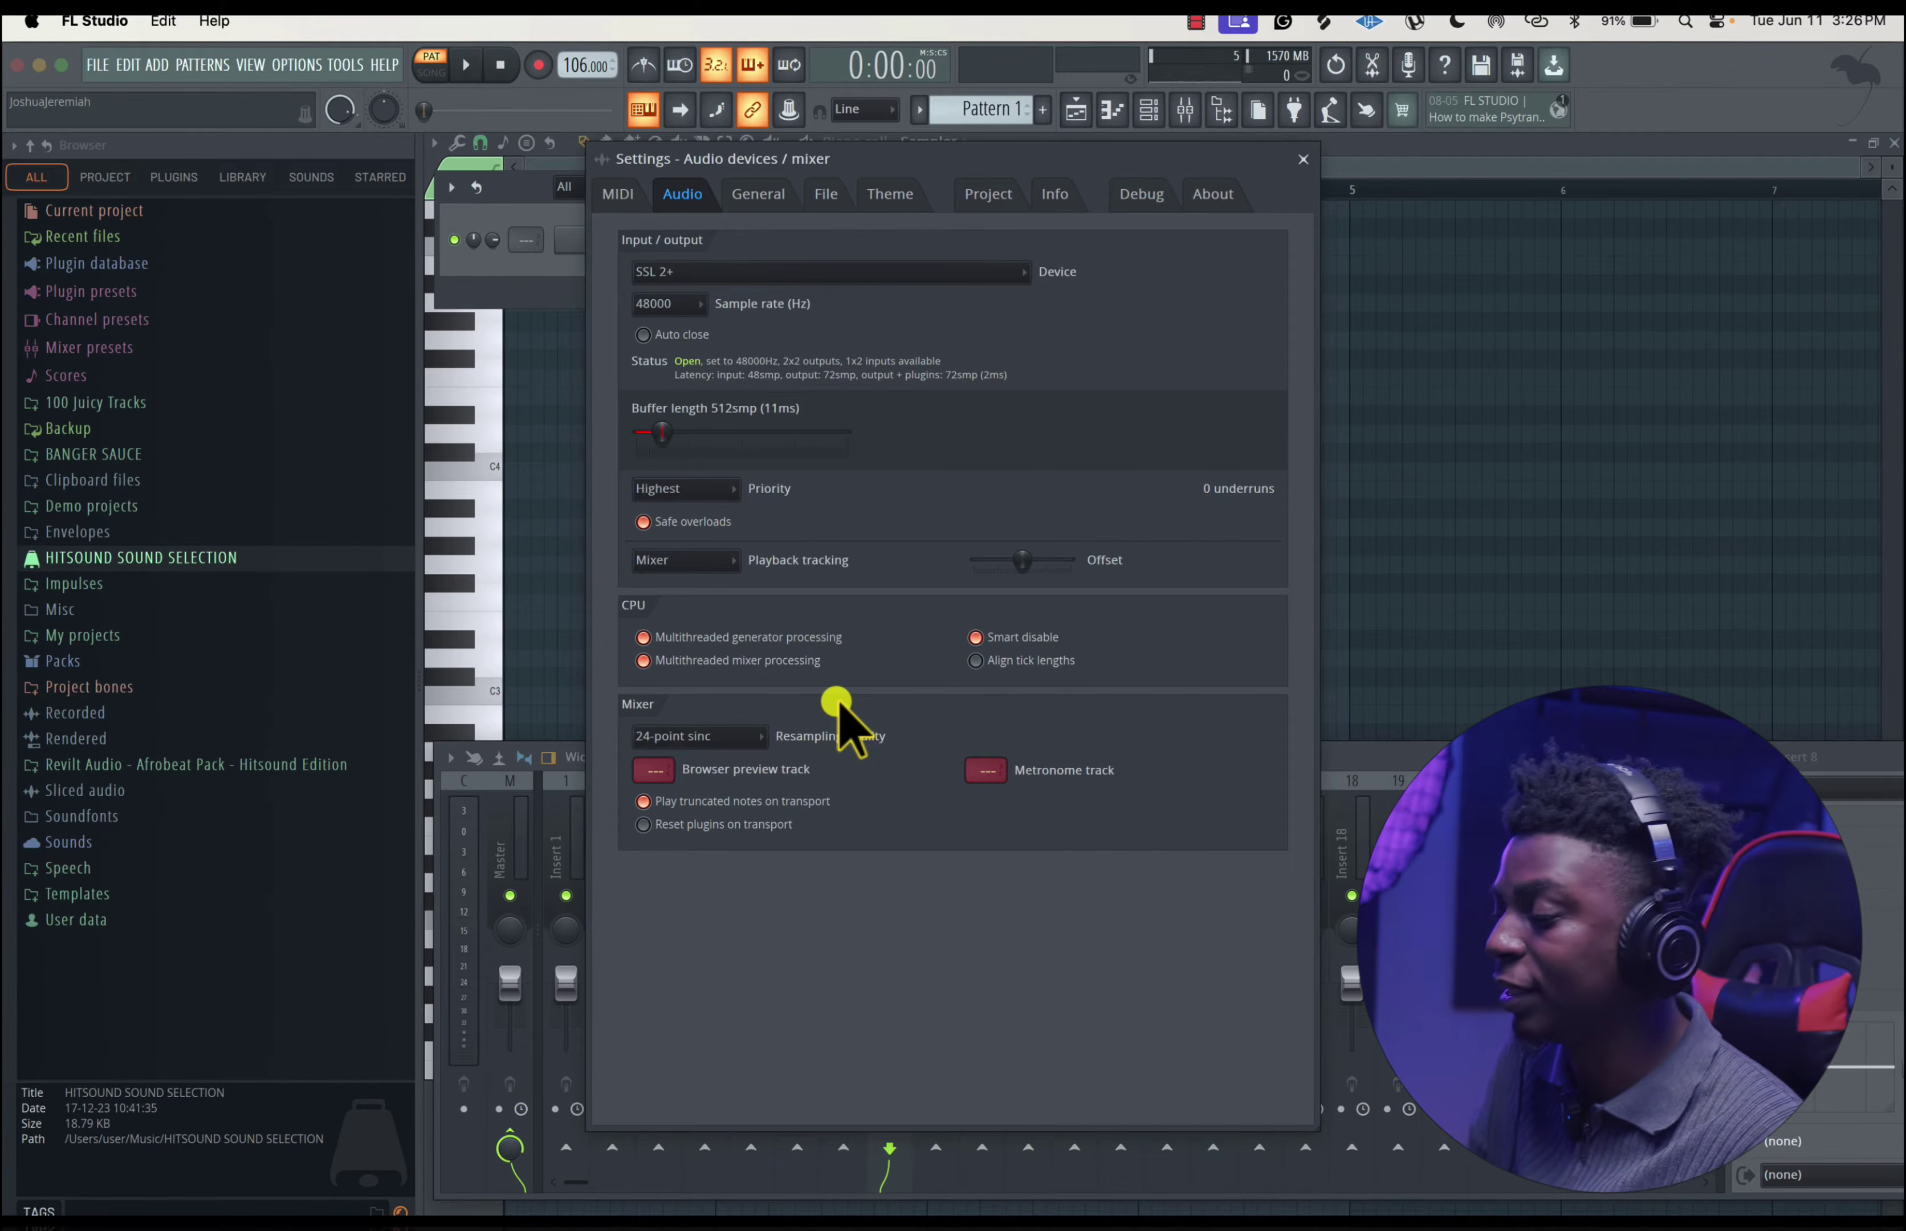
pyautogui.click(1303, 159)
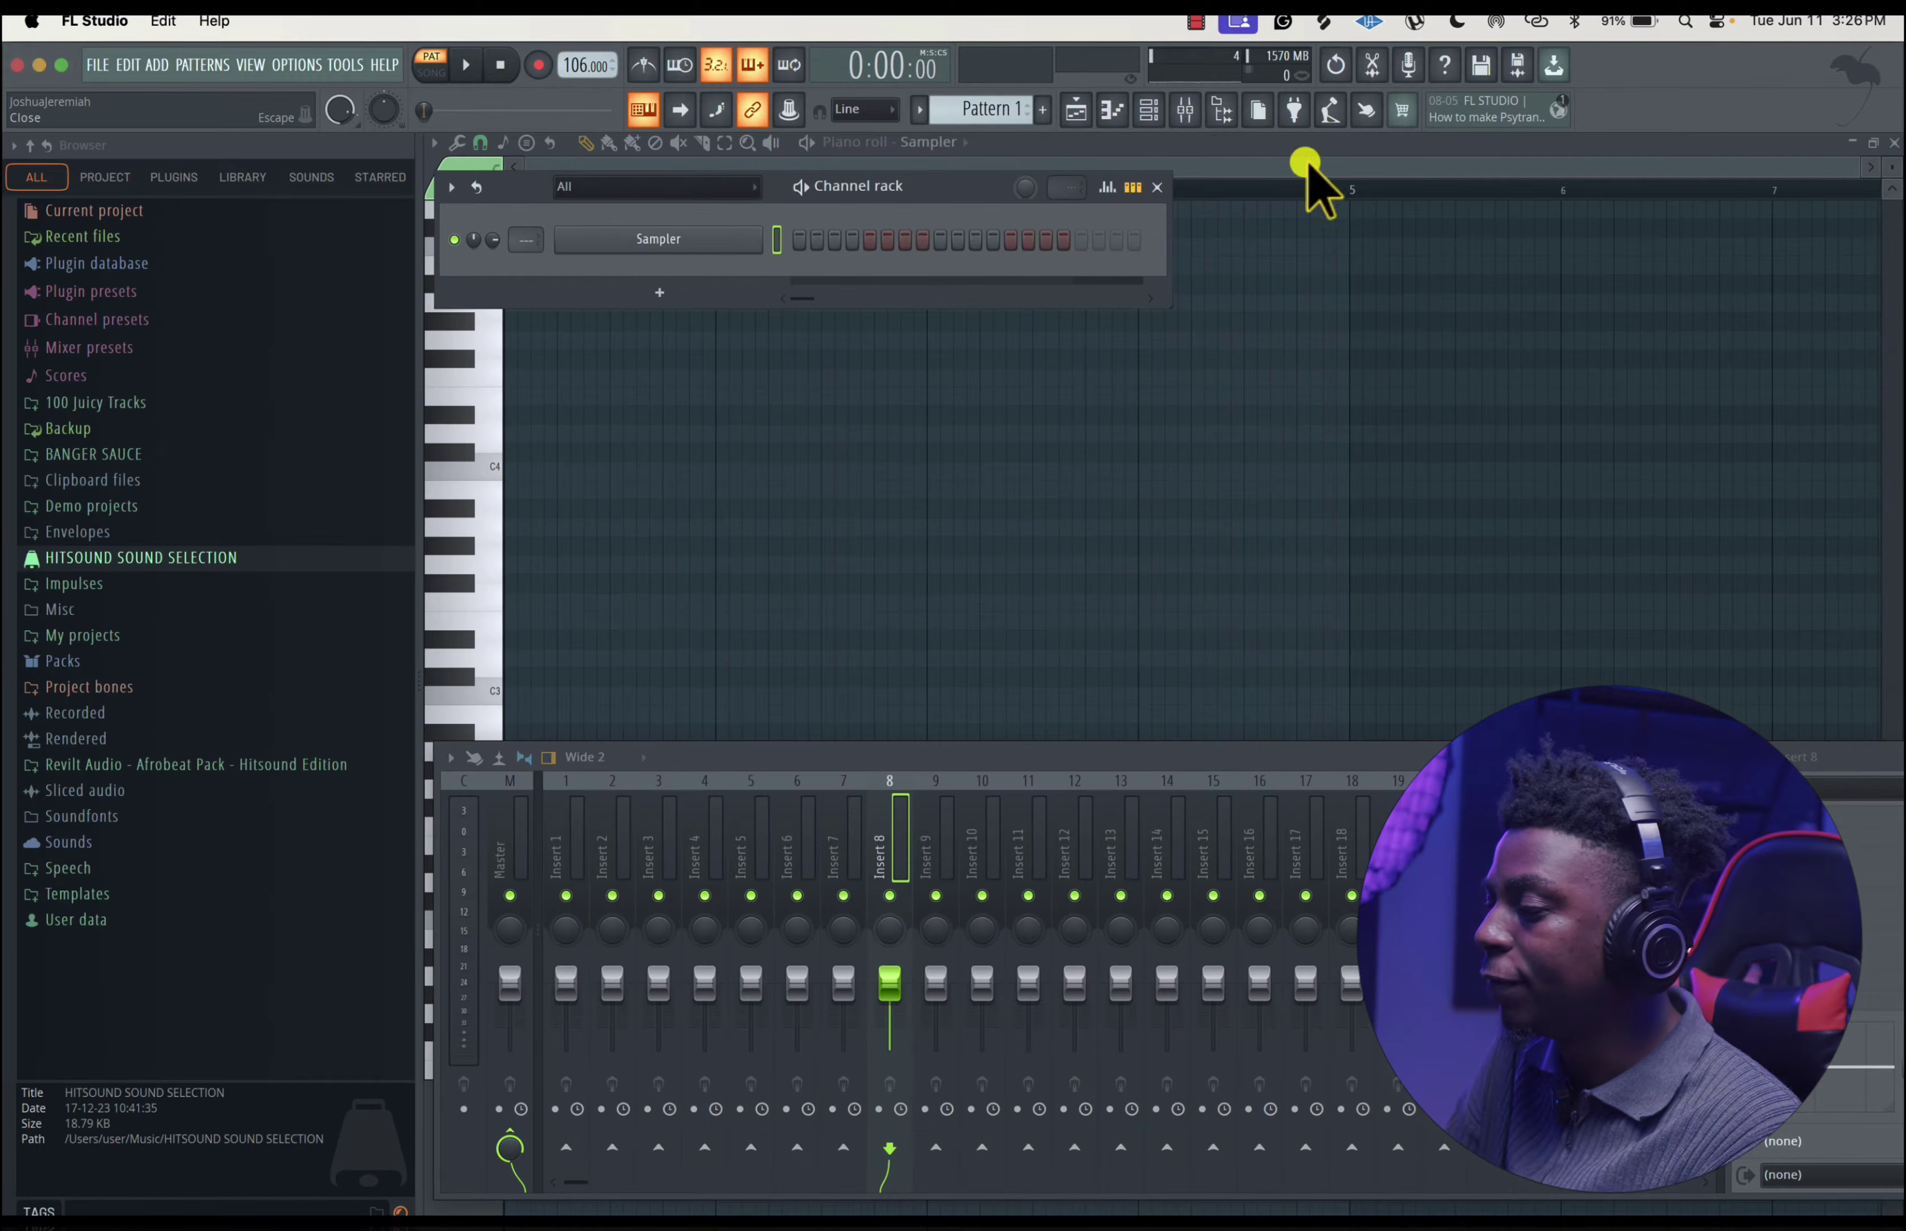
# - Examine the general settings, from display scaling and language choices through to the updates, miscellaneous and advanced options
pyautogui.click(298, 64)
pyautogui.click(342, 158)
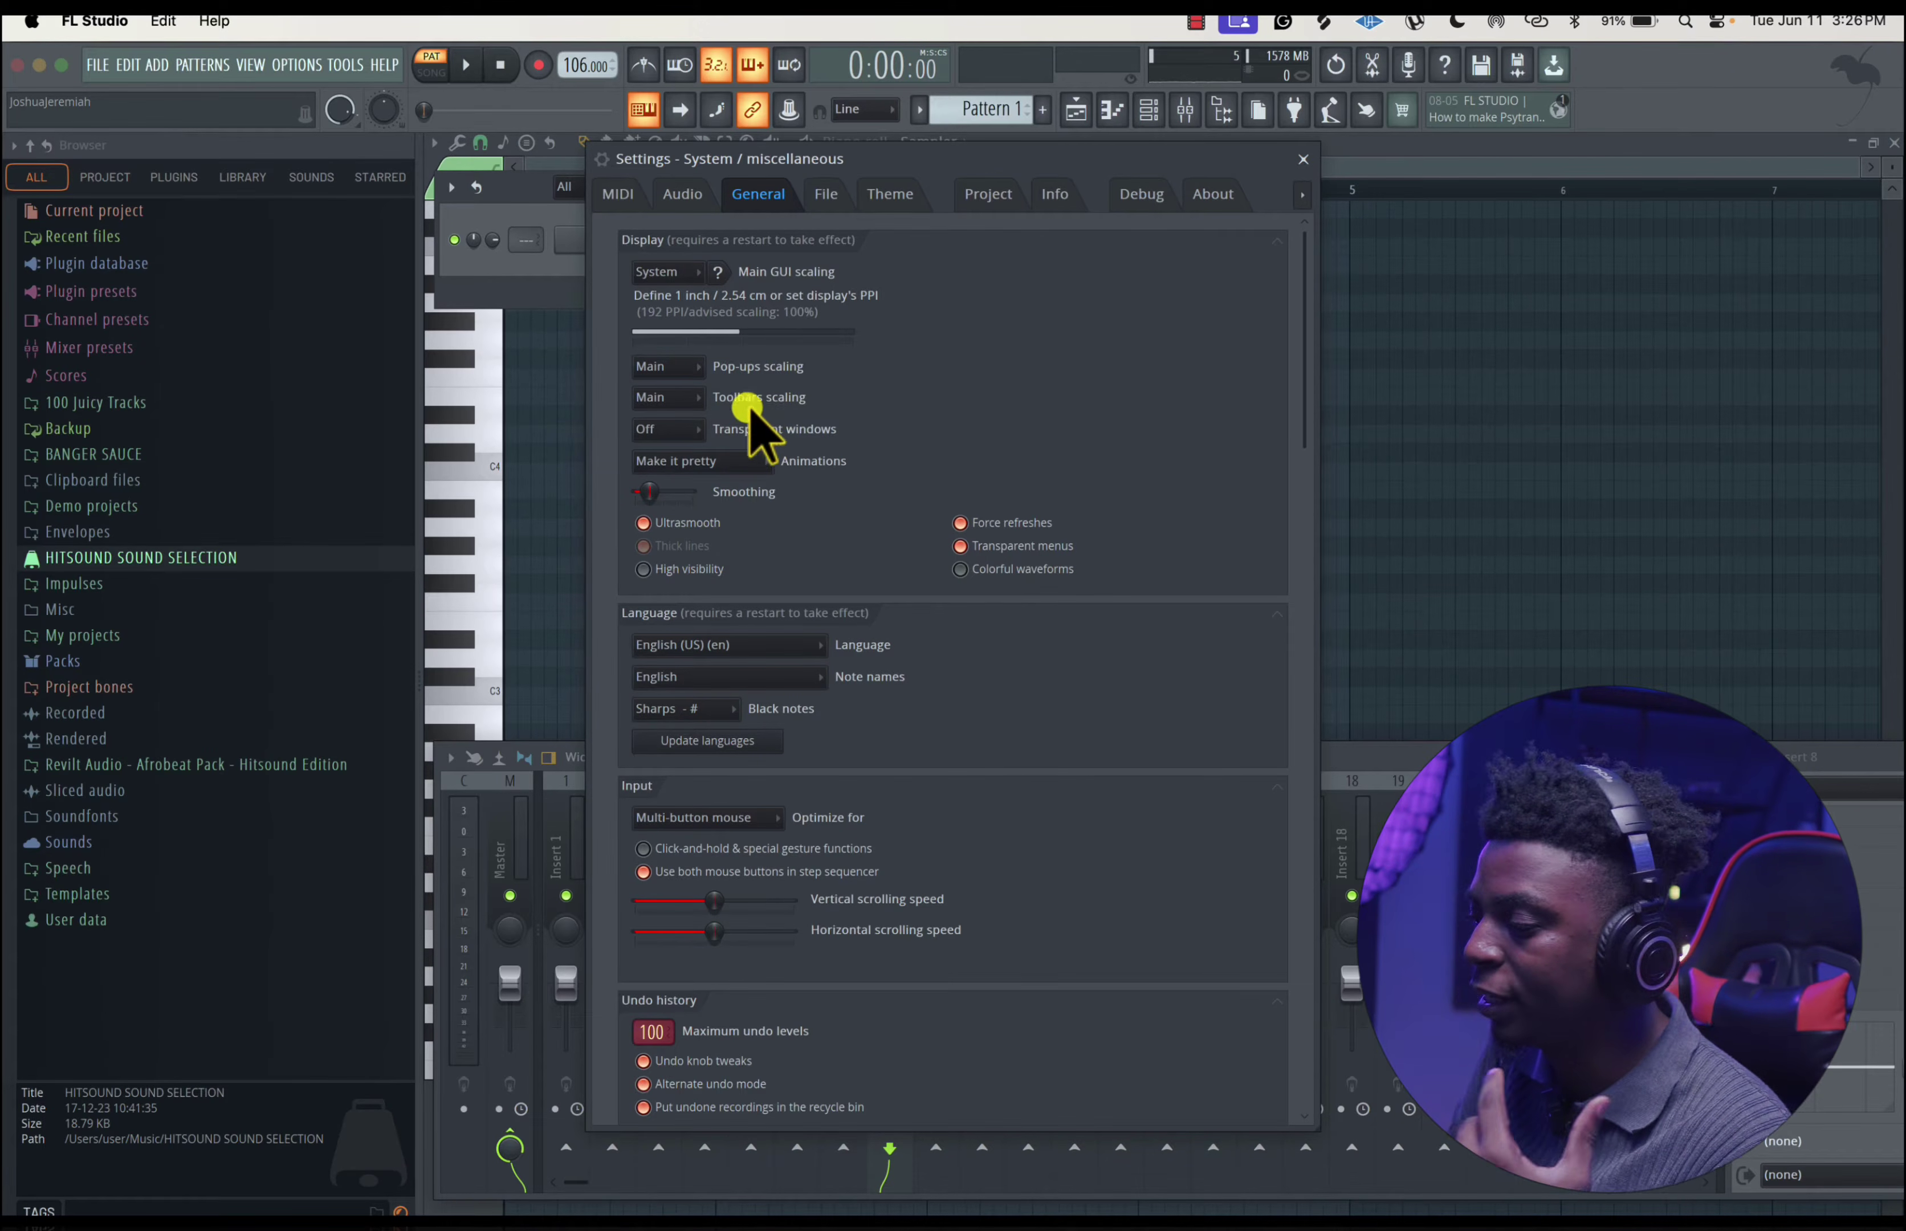
pyautogui.click(664, 271)
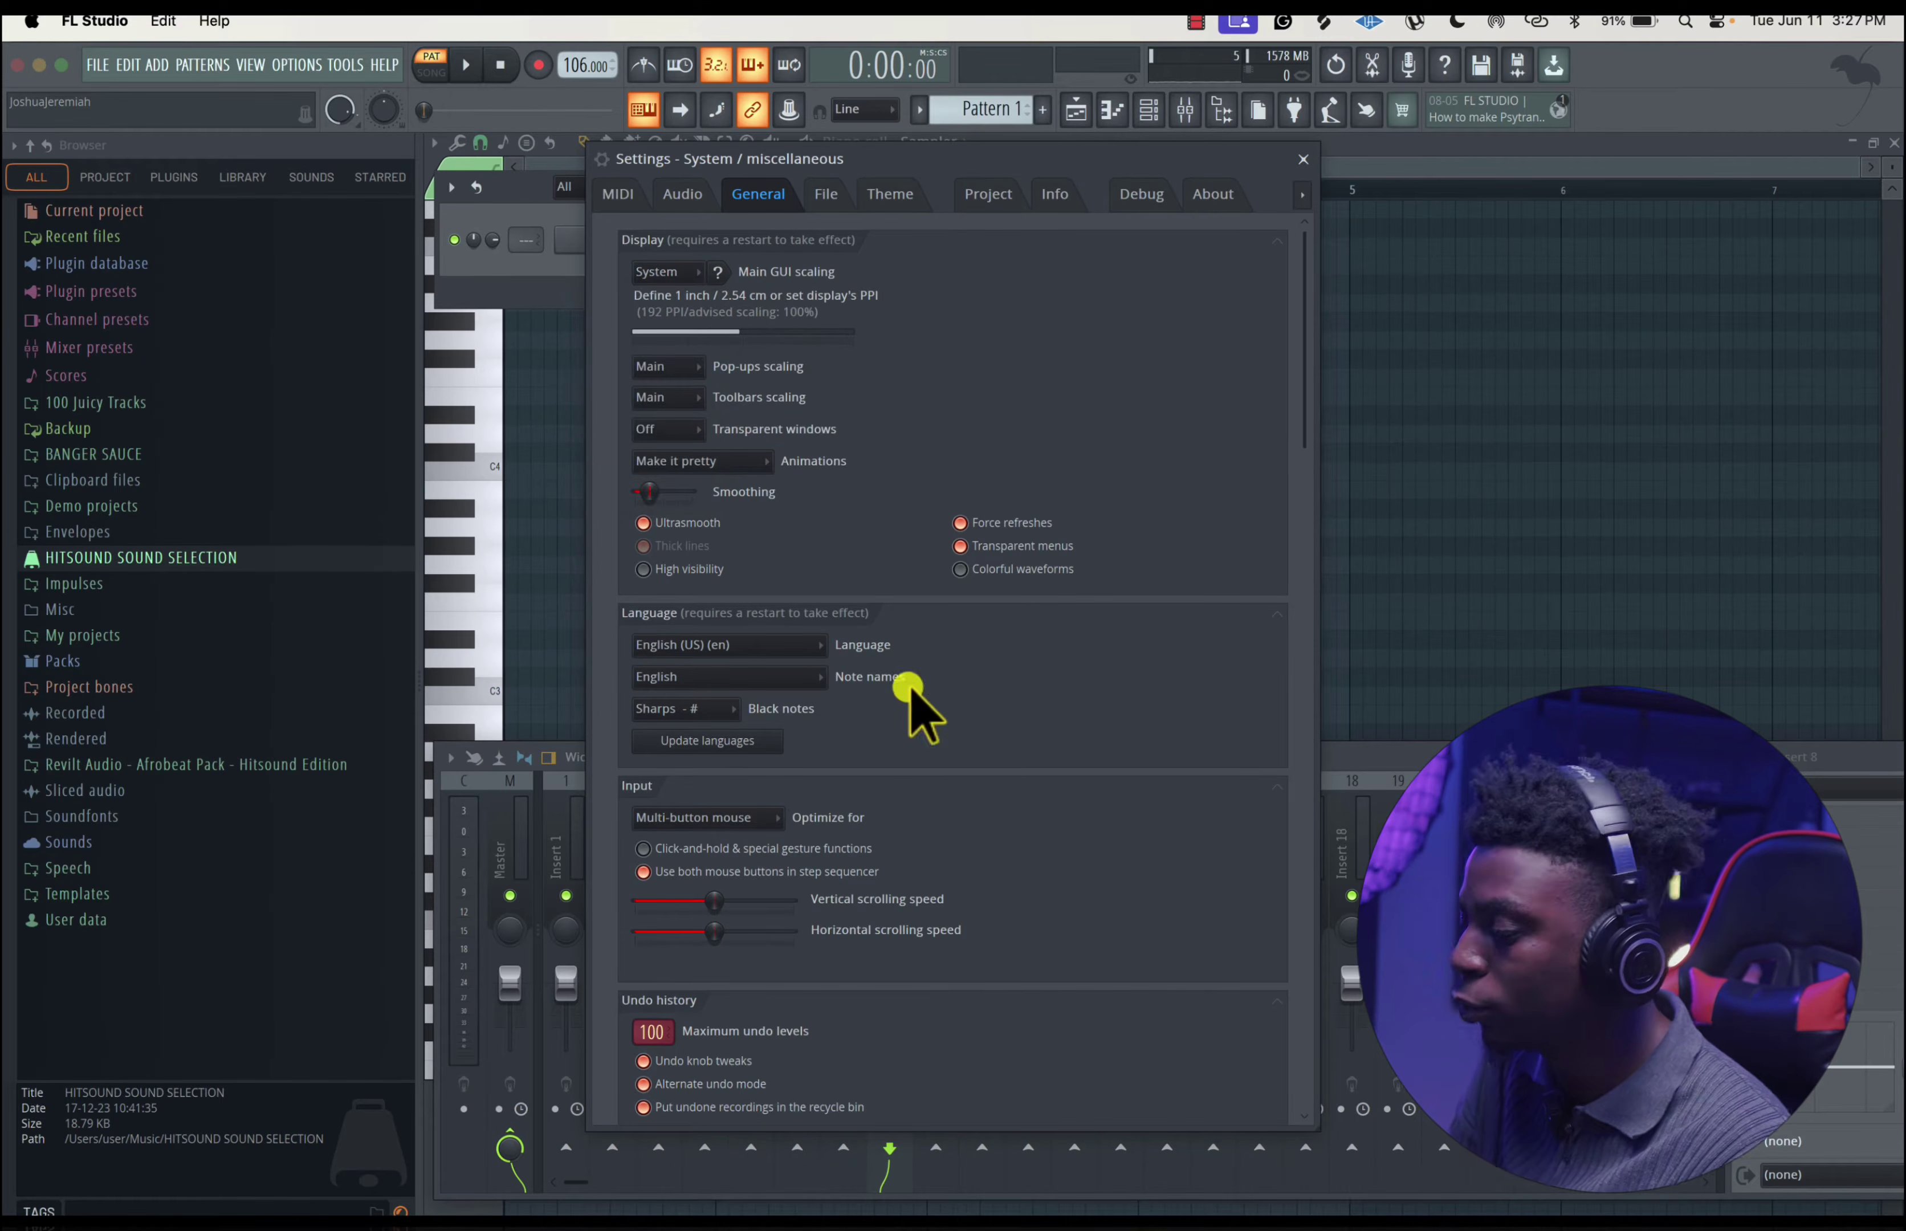
pyautogui.click(764, 644)
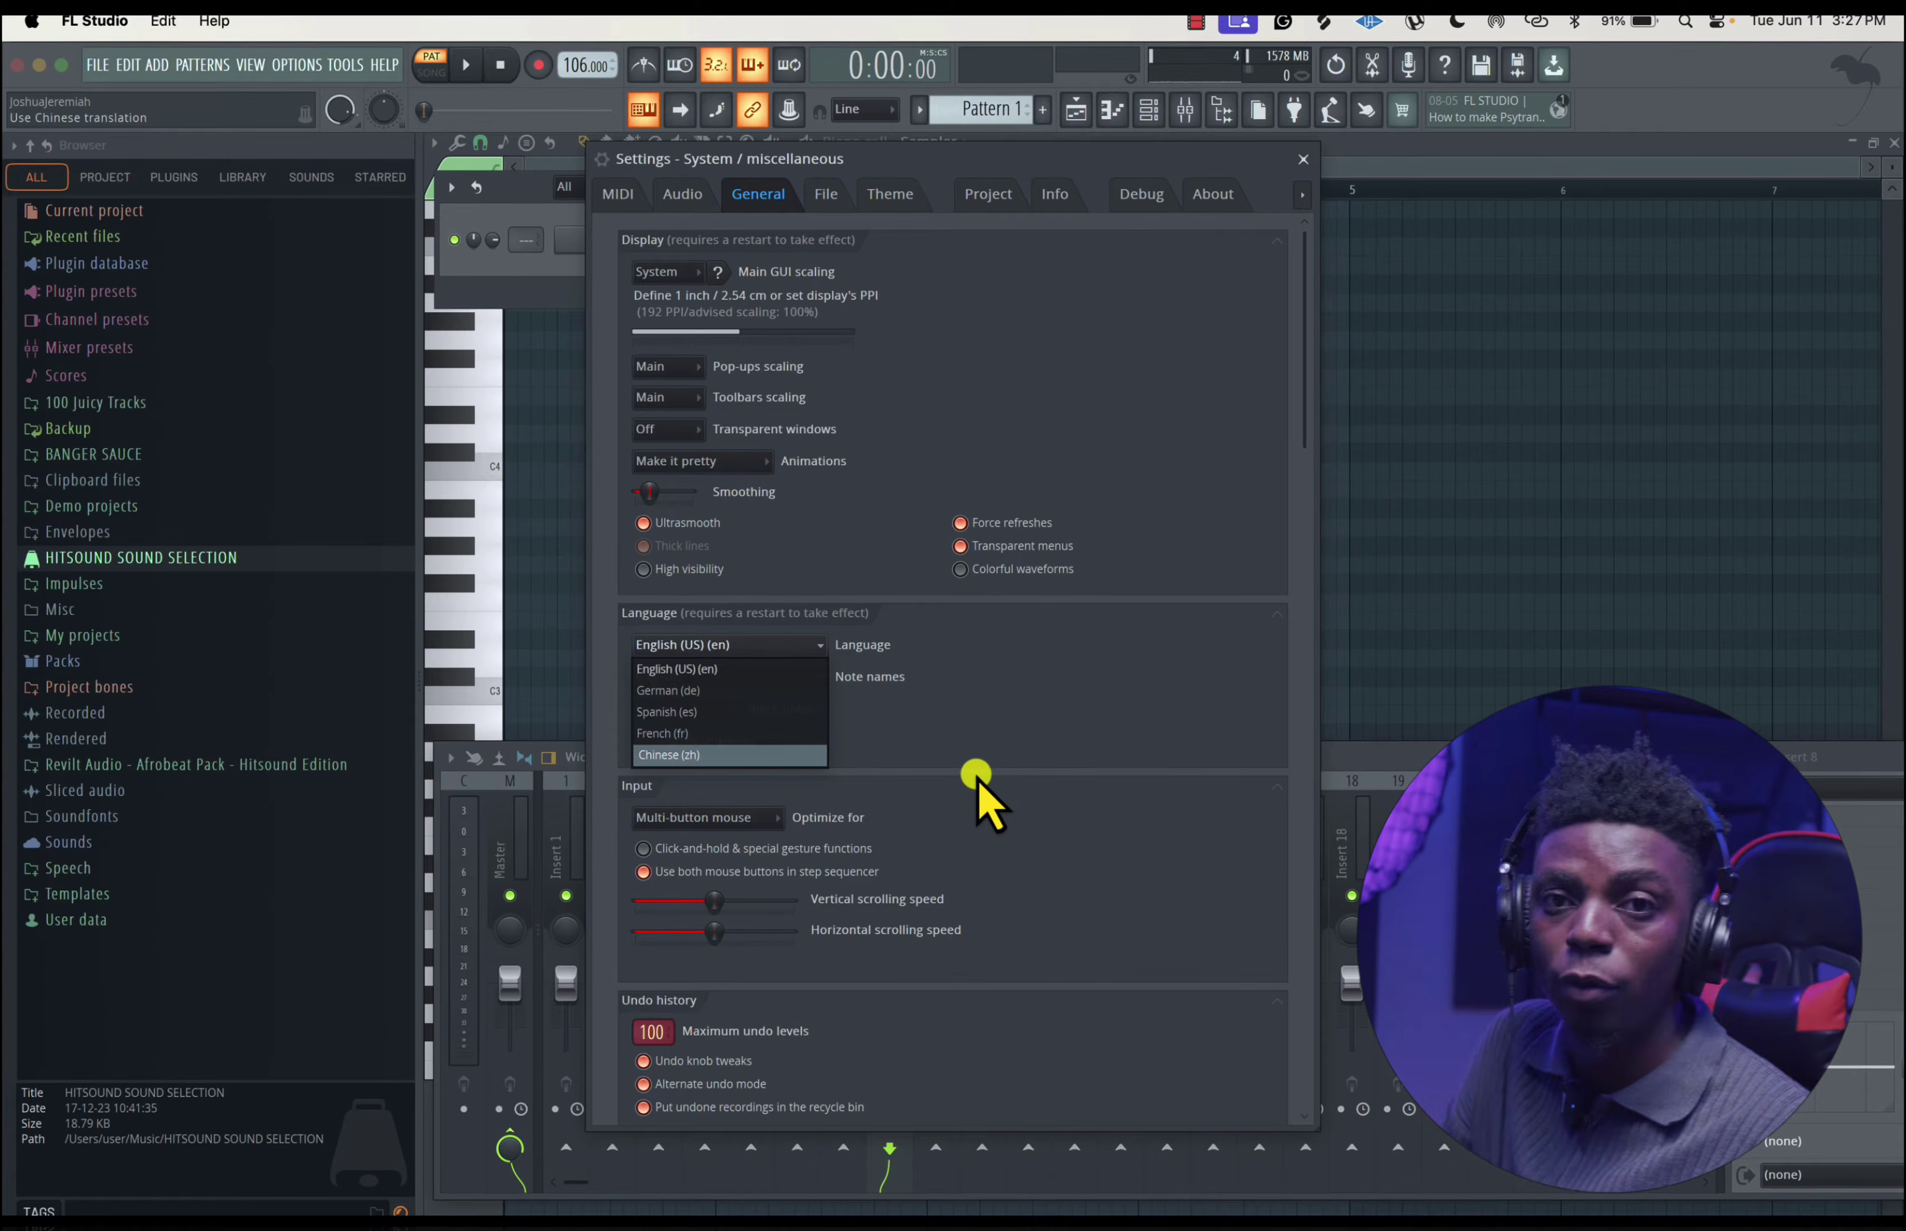
pyautogui.click(1085, 774)
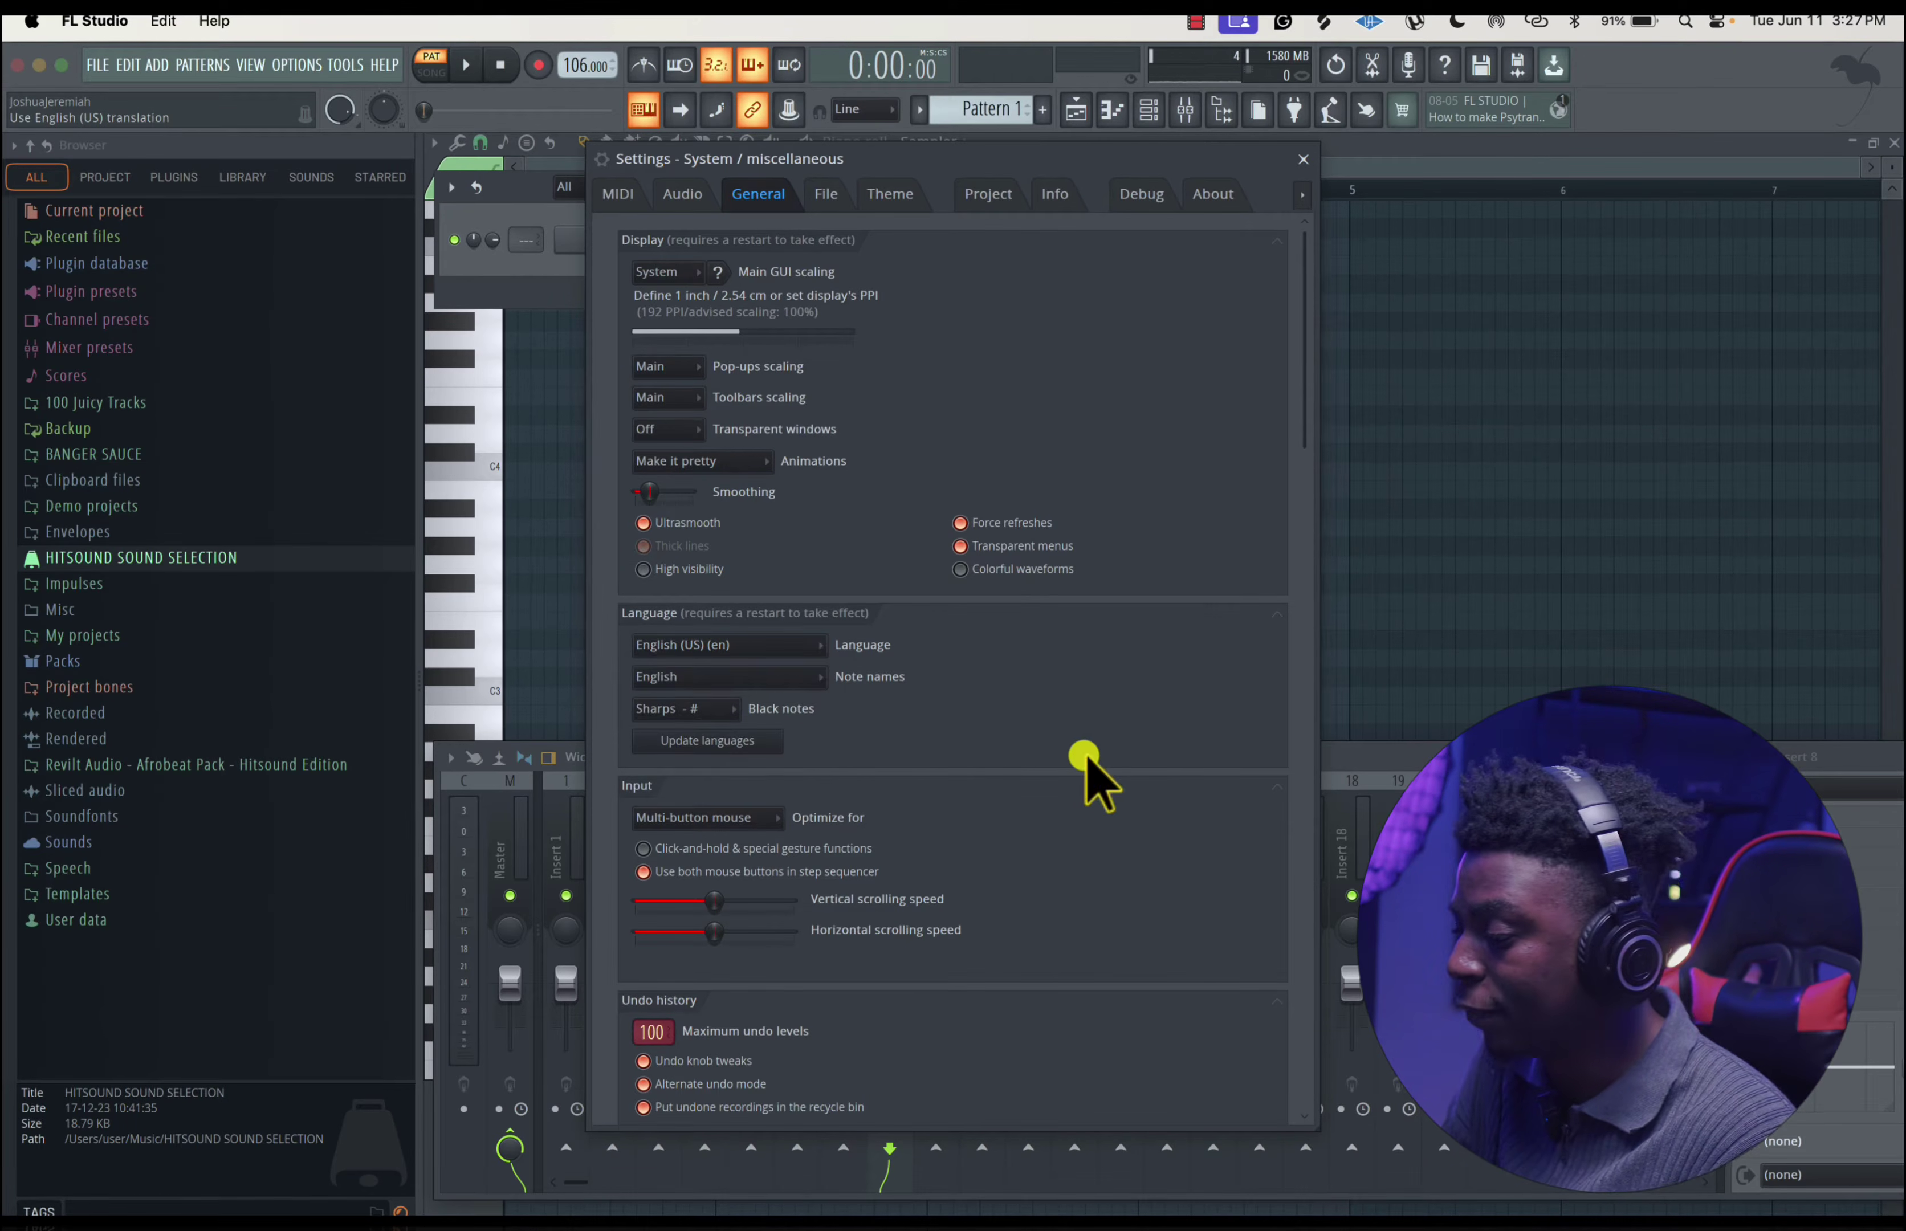
pyautogui.scroll(-10, 945, 833)
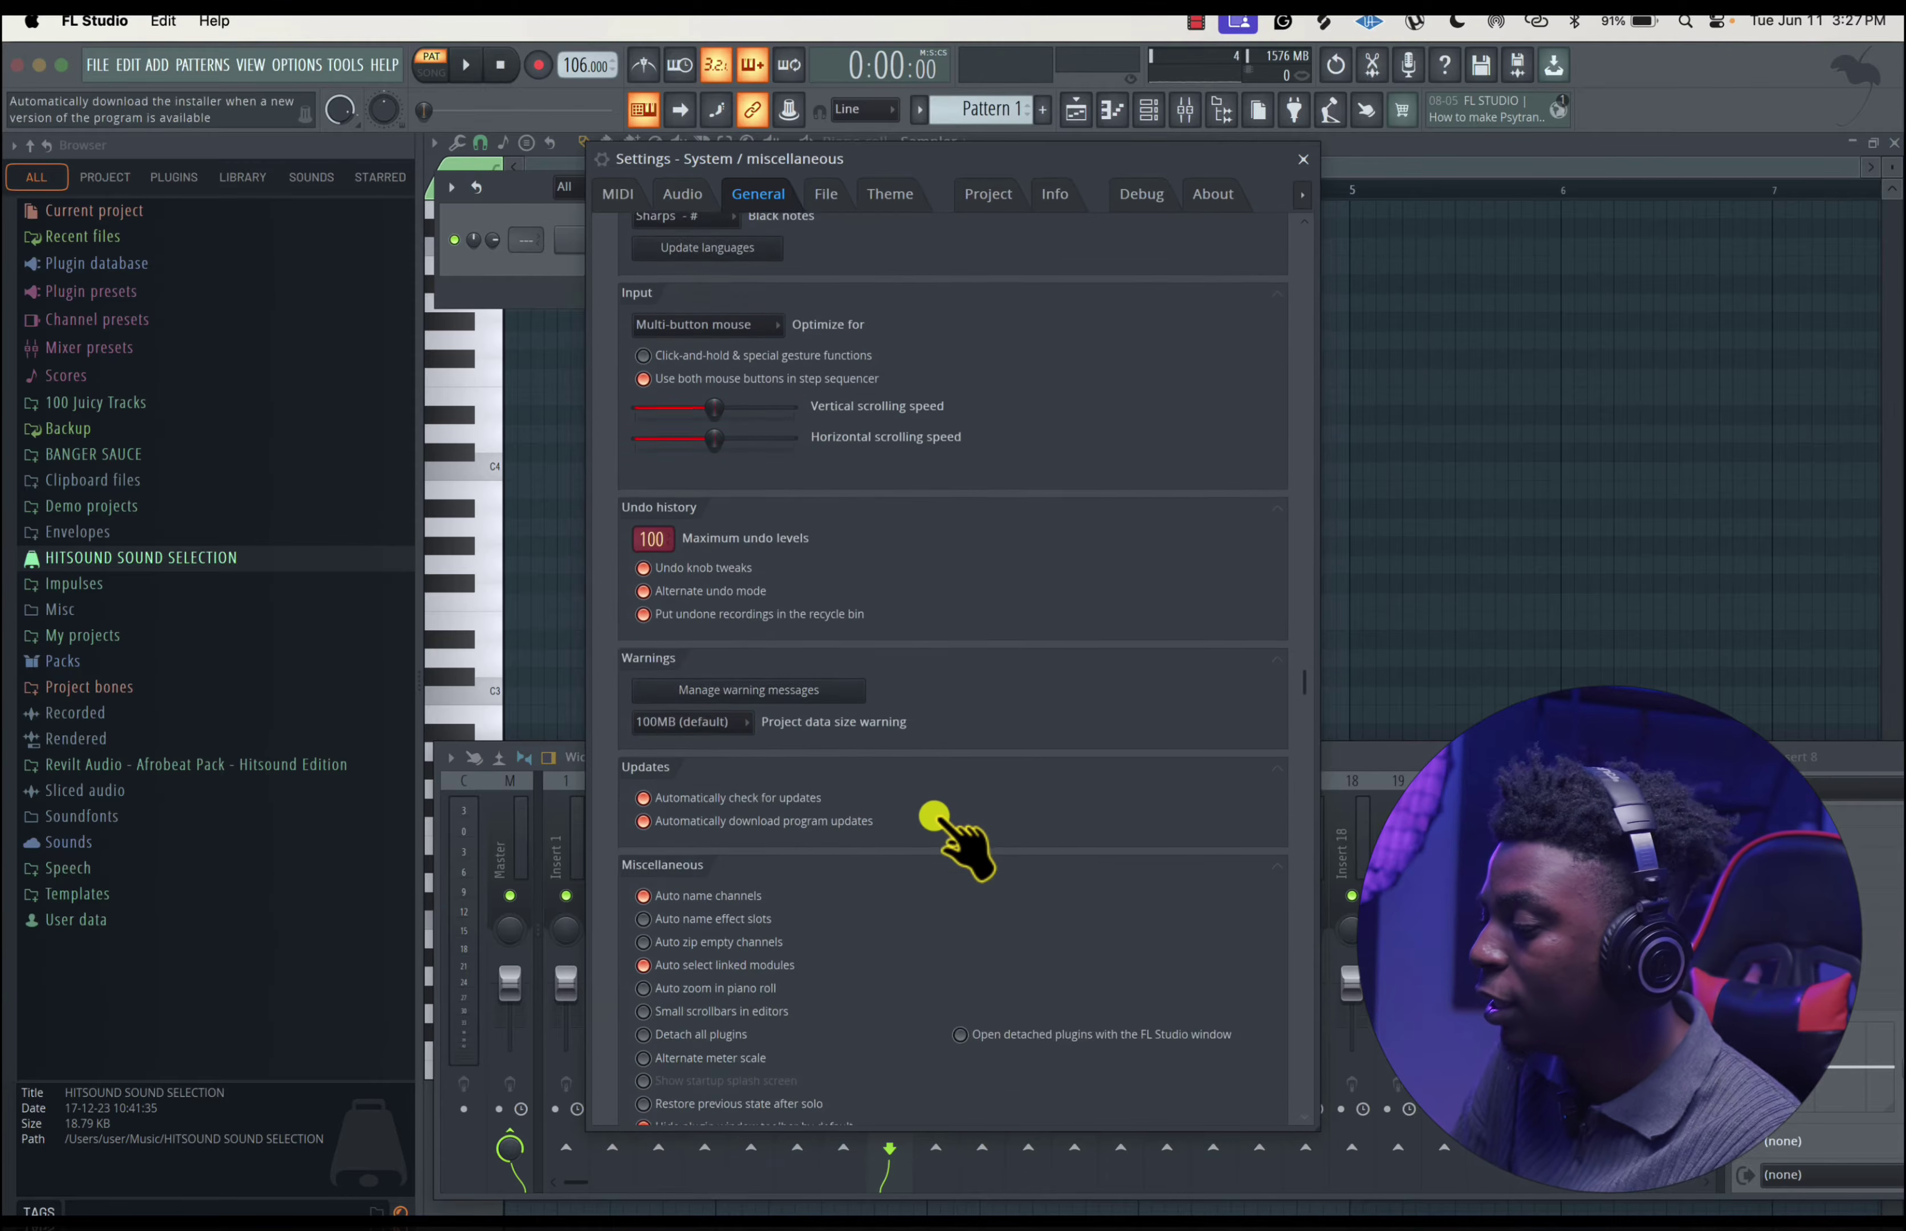
pyautogui.scroll(-1, 939, 821)
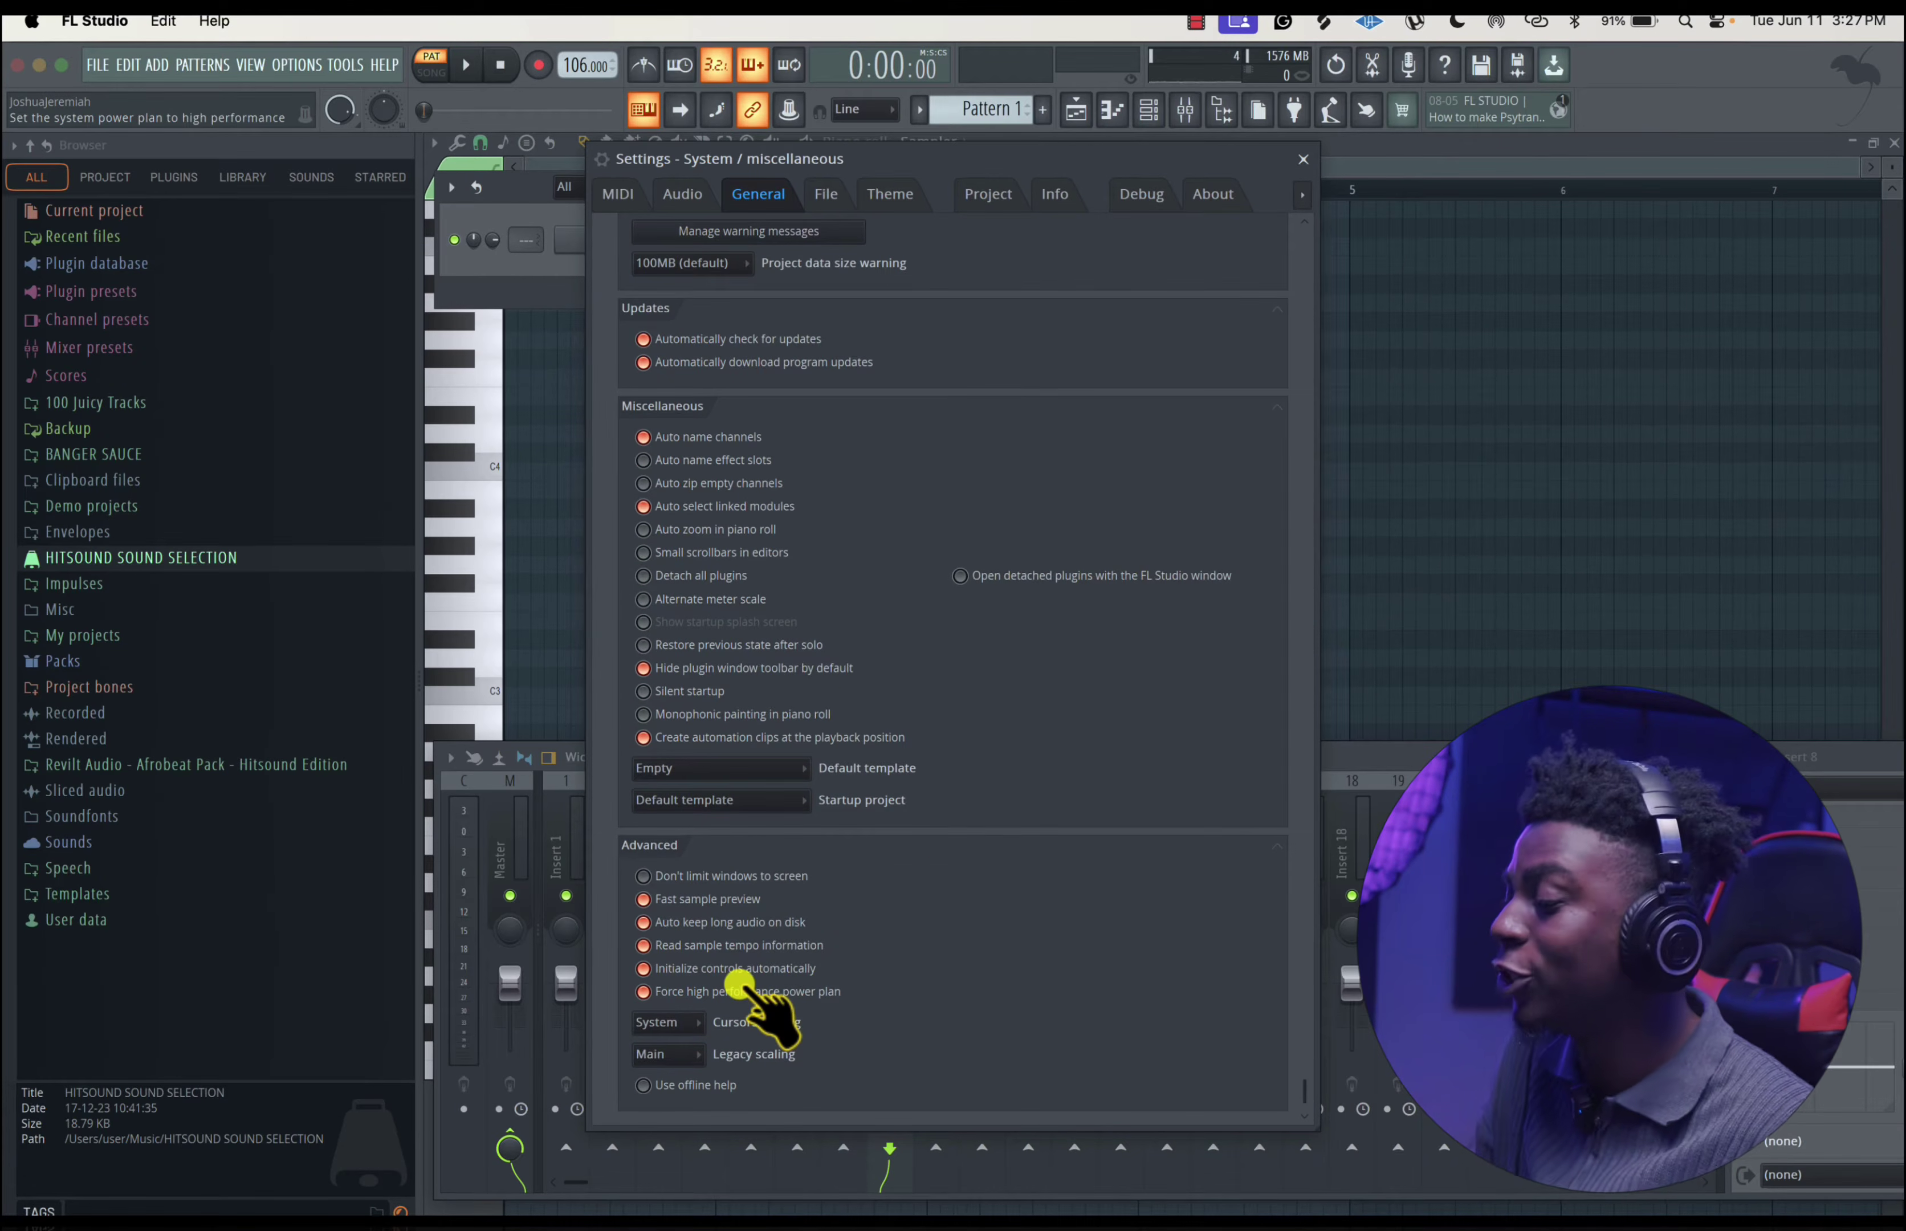
pyautogui.scroll(6, 850, 502)
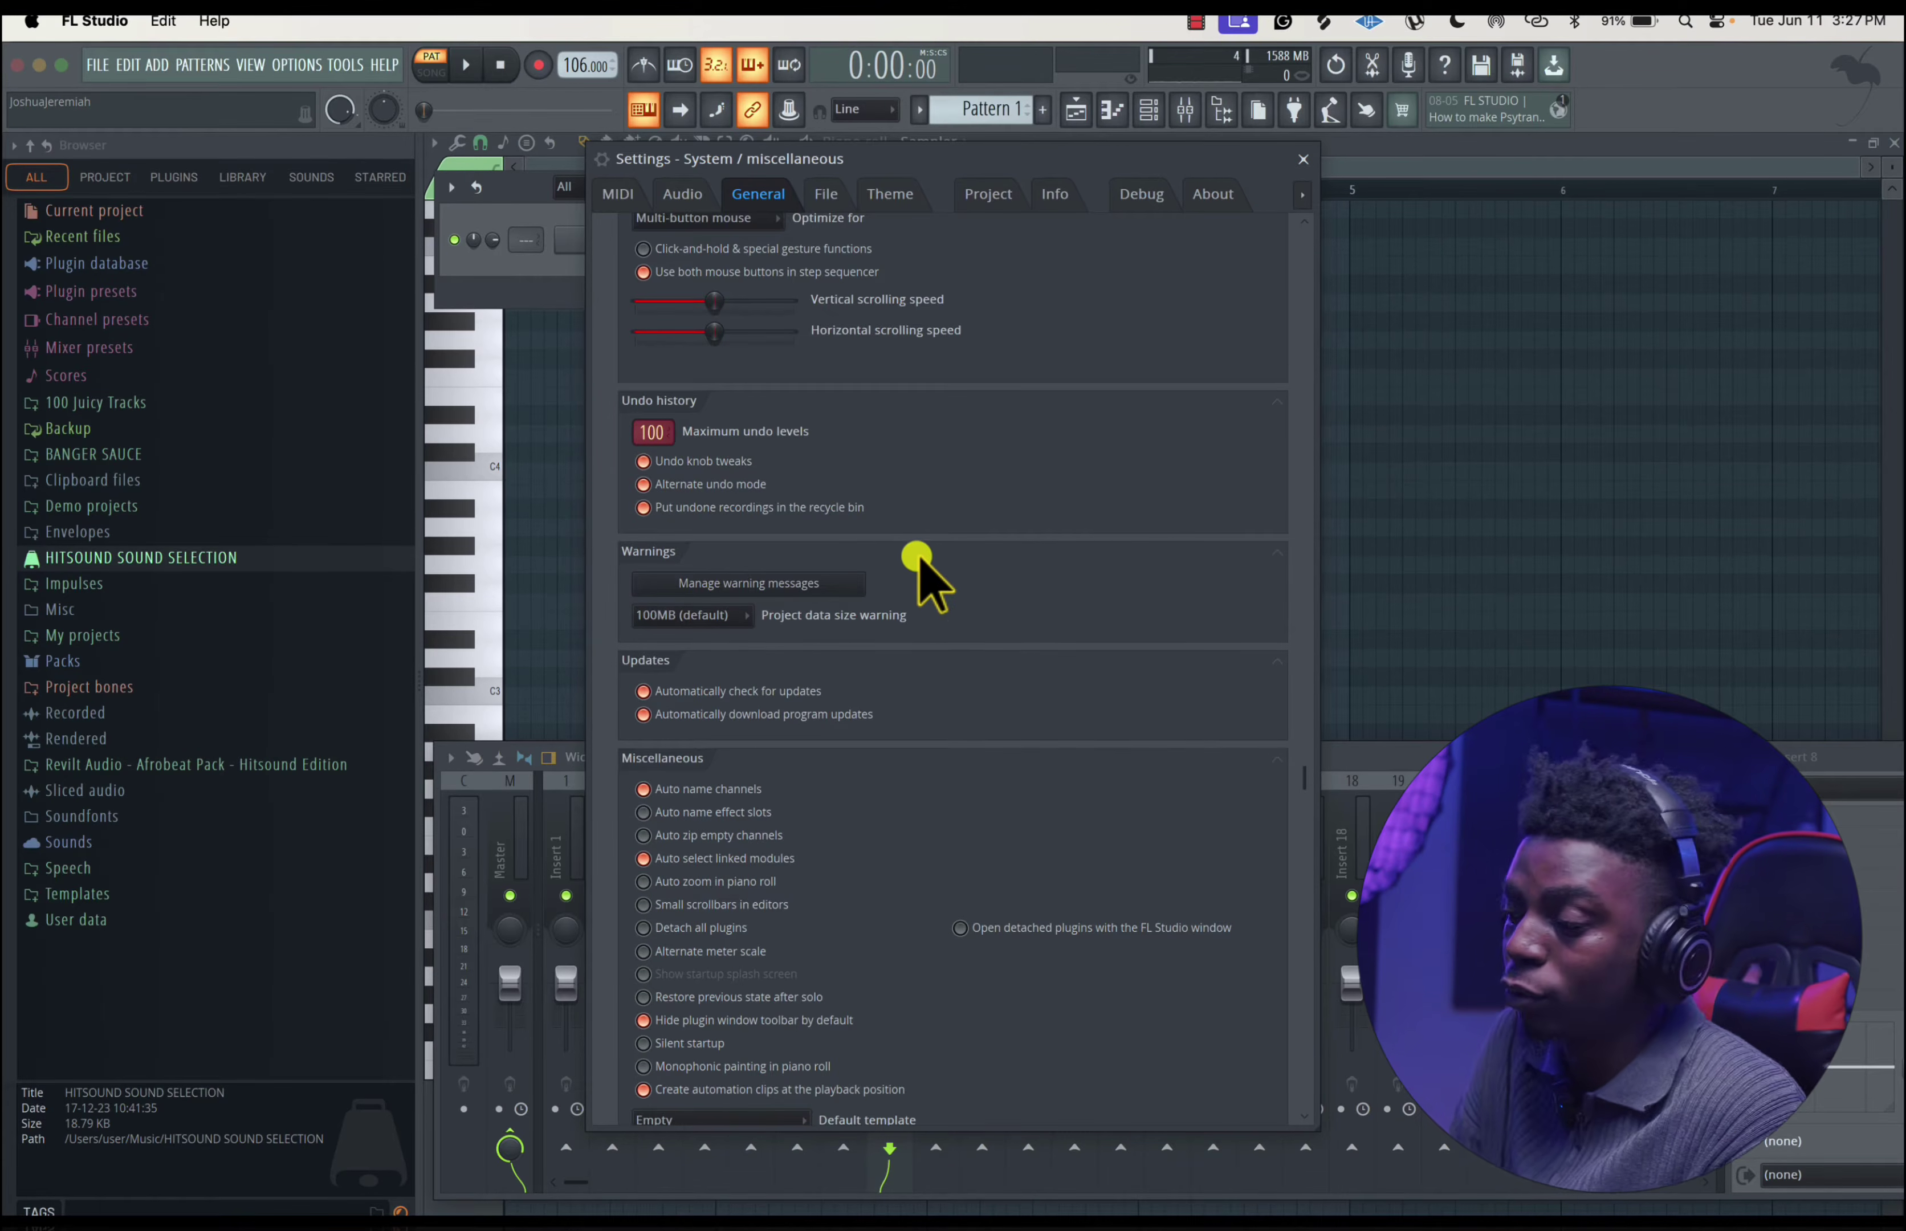
pyautogui.scroll(8, 922, 572)
pyautogui.scroll(3, 929, 567)
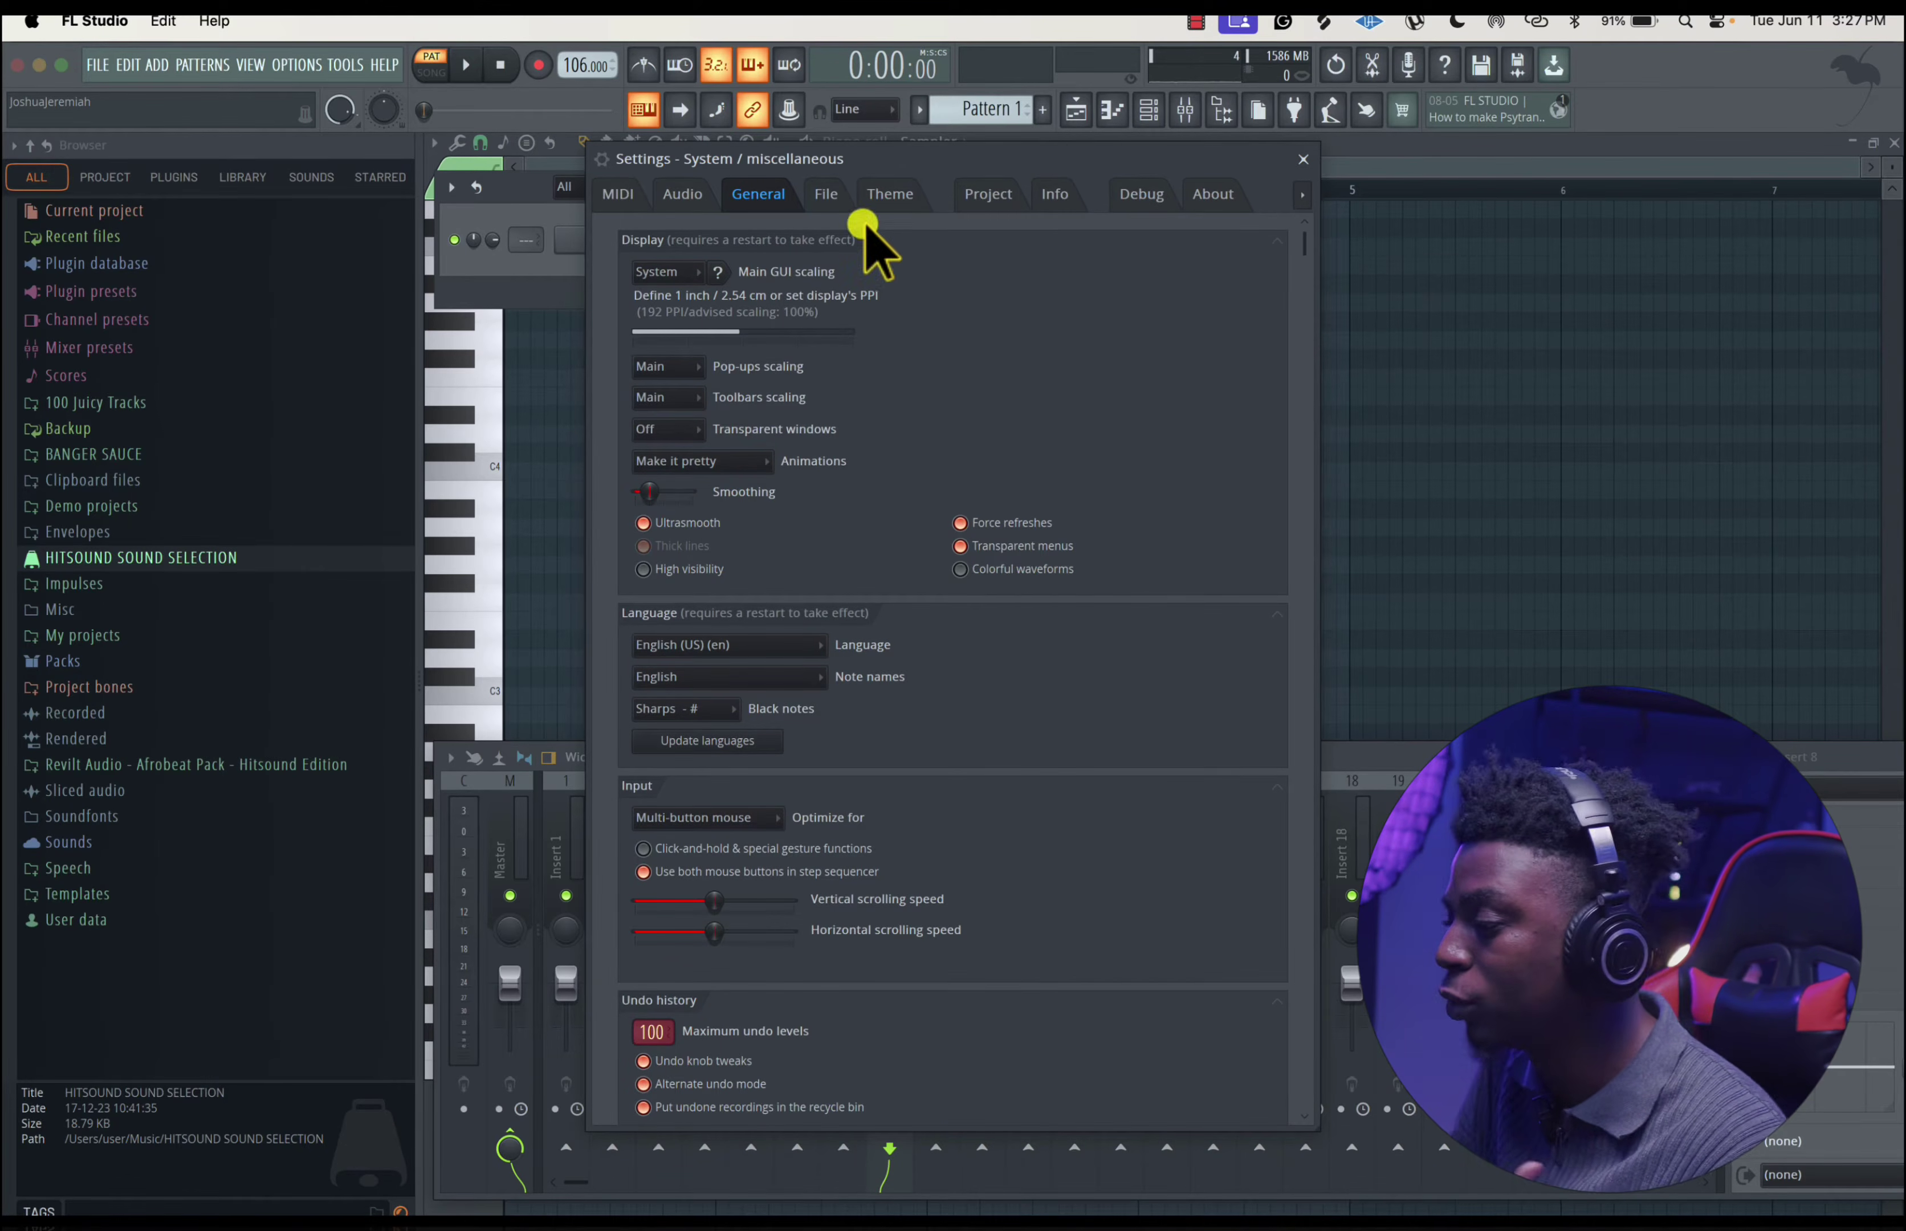
# - Review the autosave frequency choices in the file settings' backup section
pyautogui.click(300, 64)
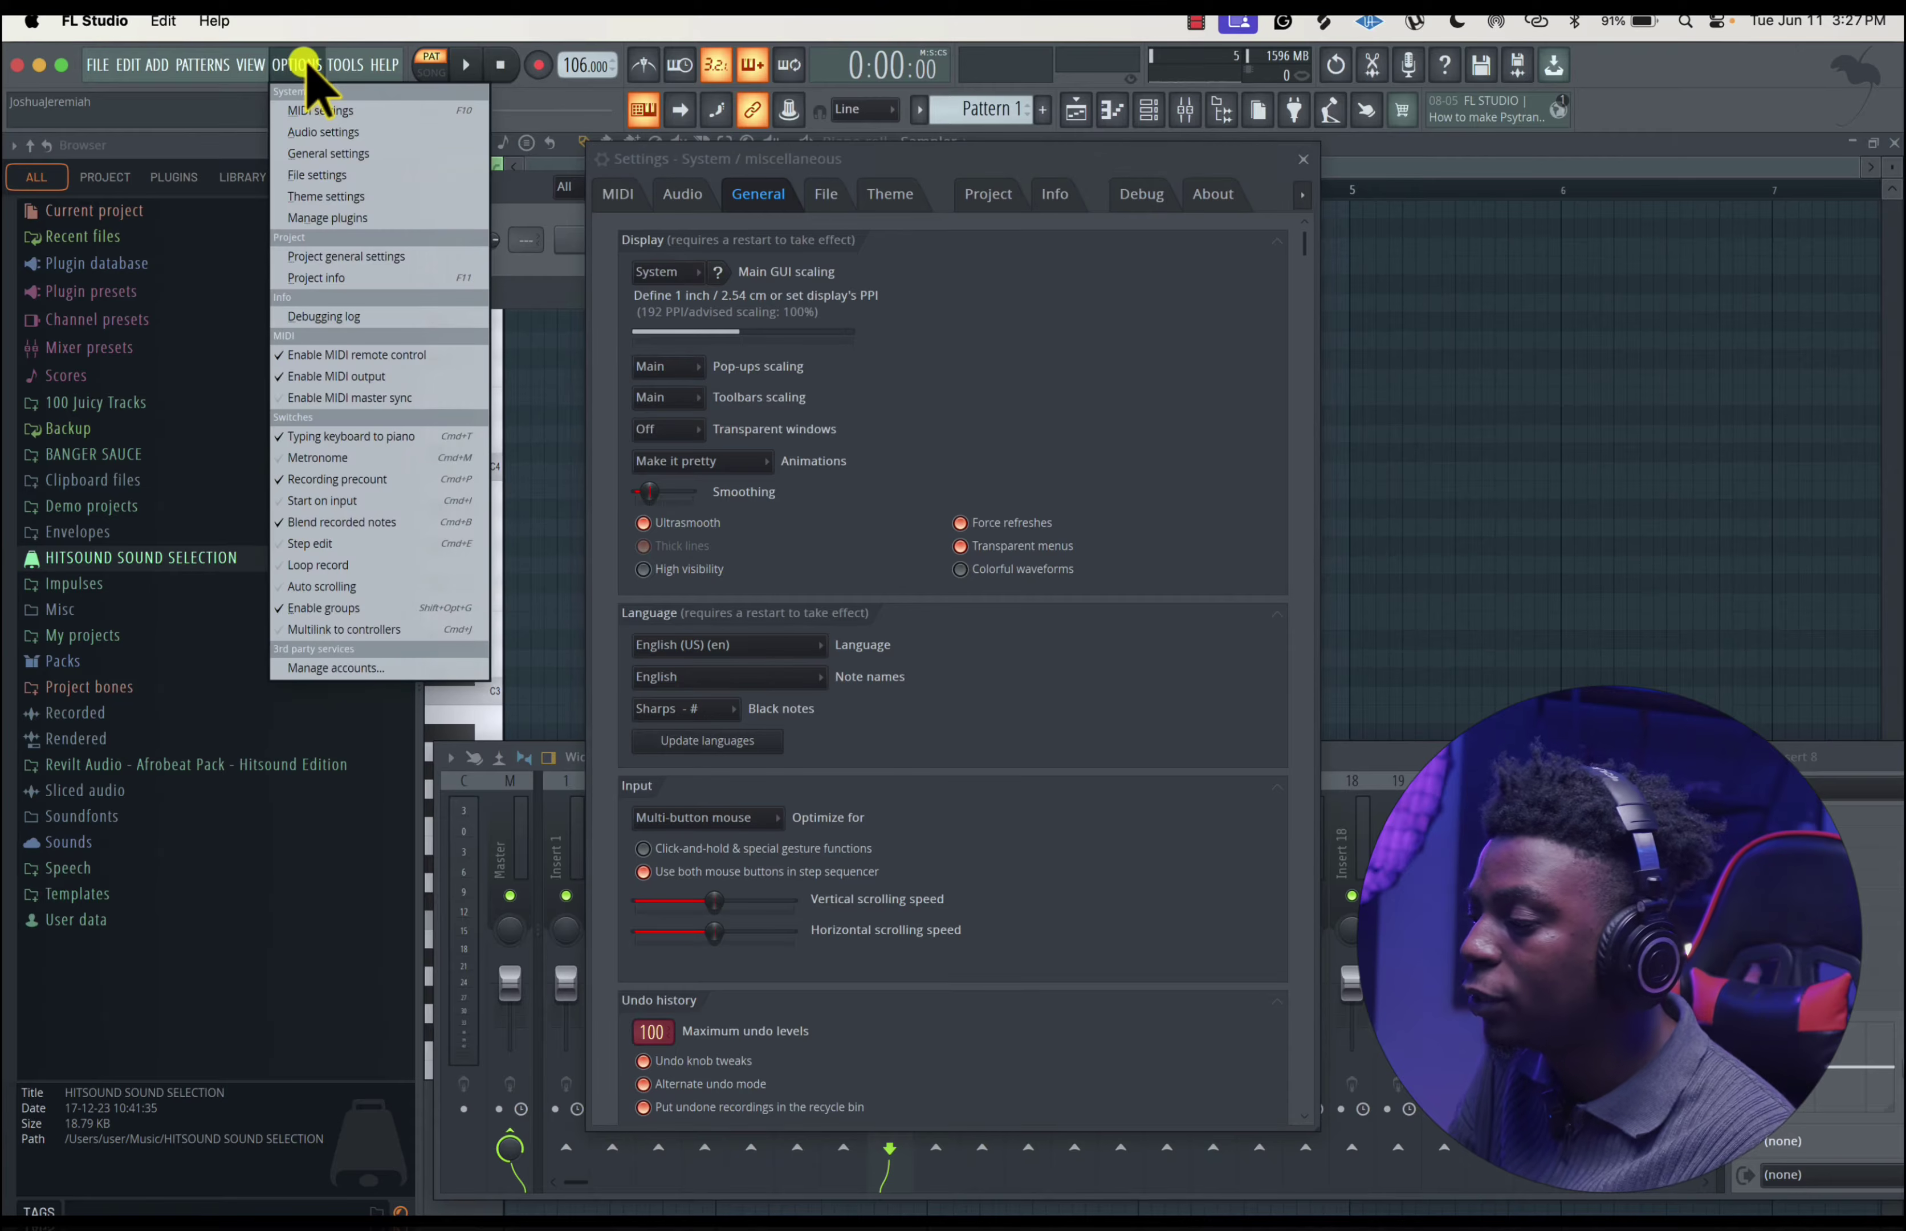
pyautogui.click(352, 174)
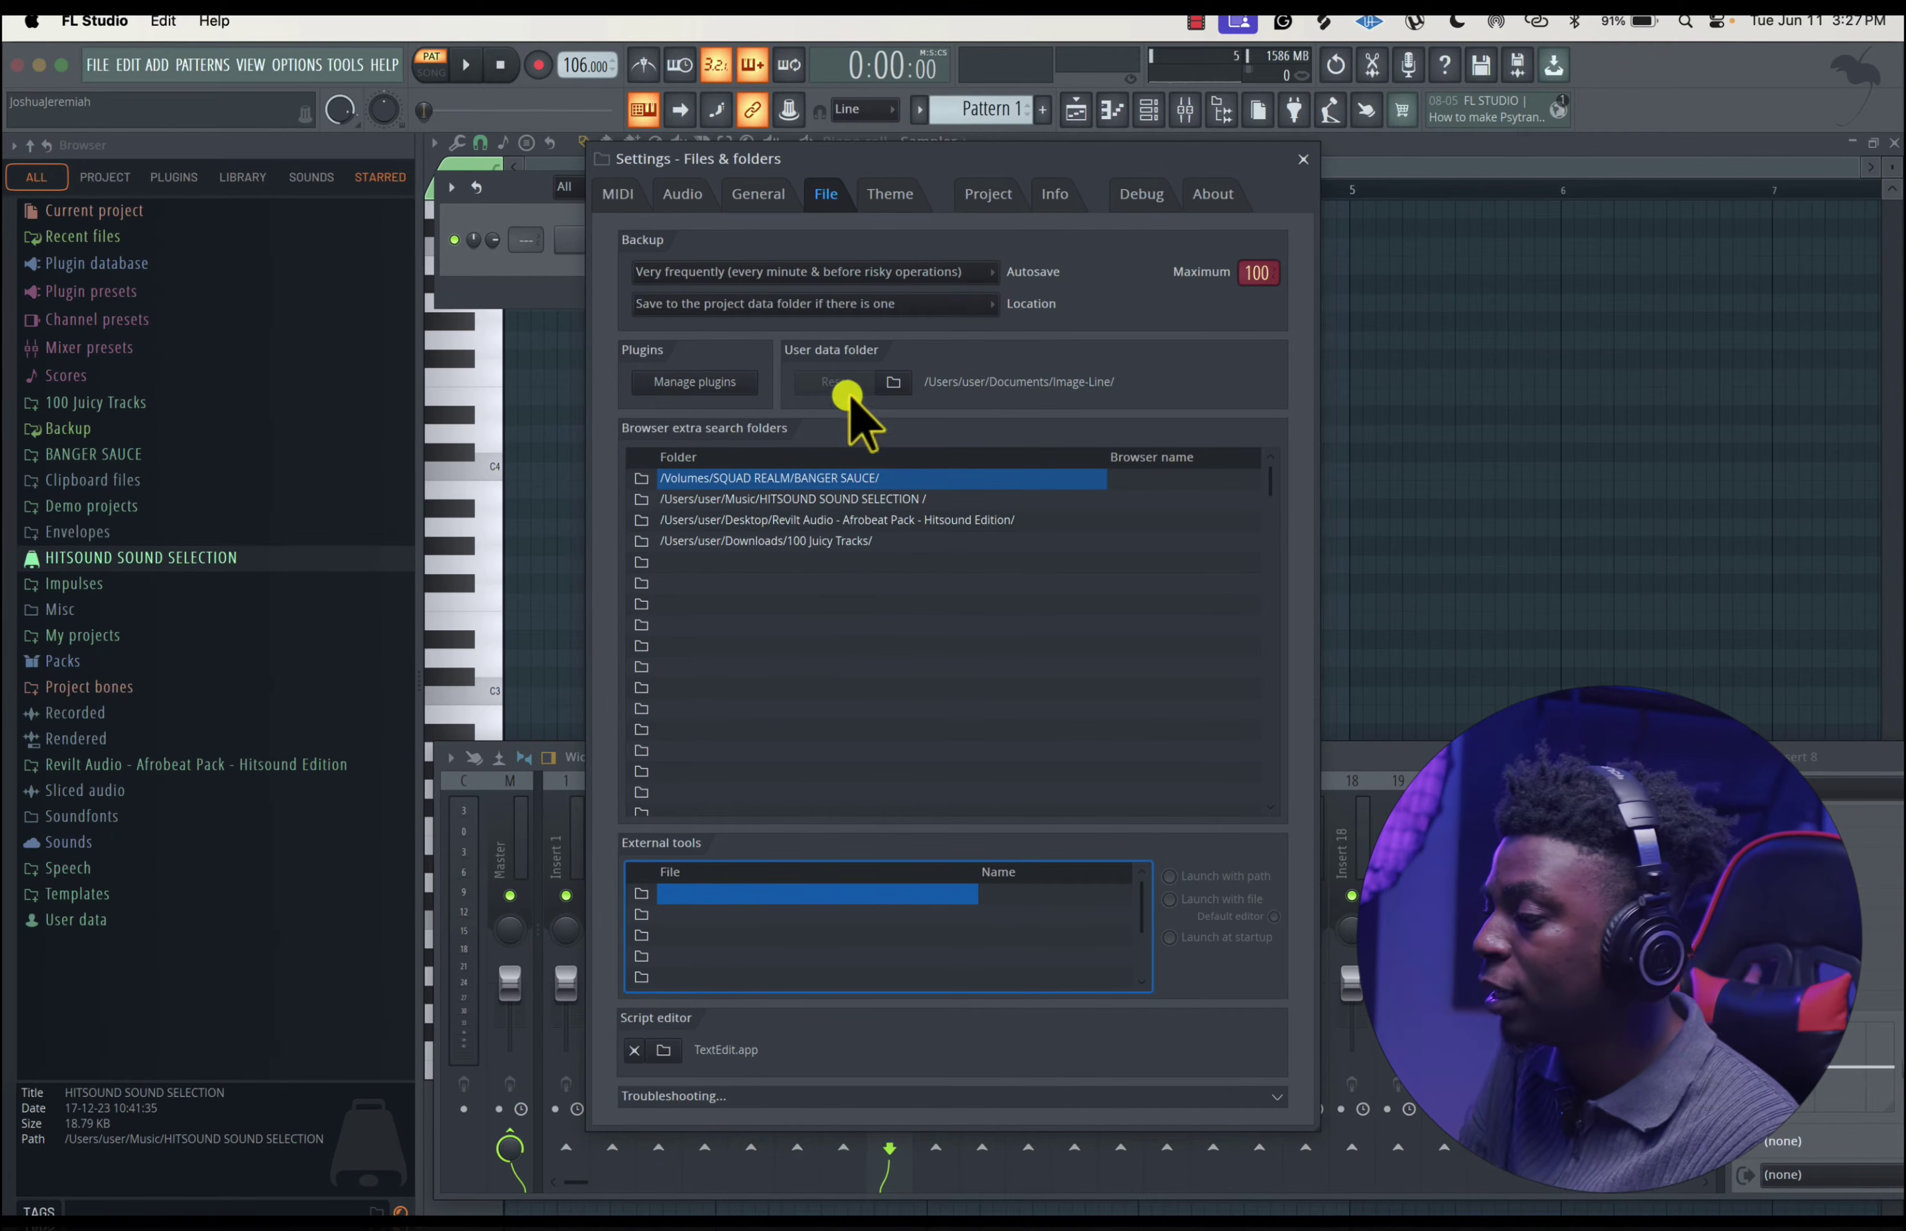
pyautogui.click(917, 273)
pyautogui.click(902, 258)
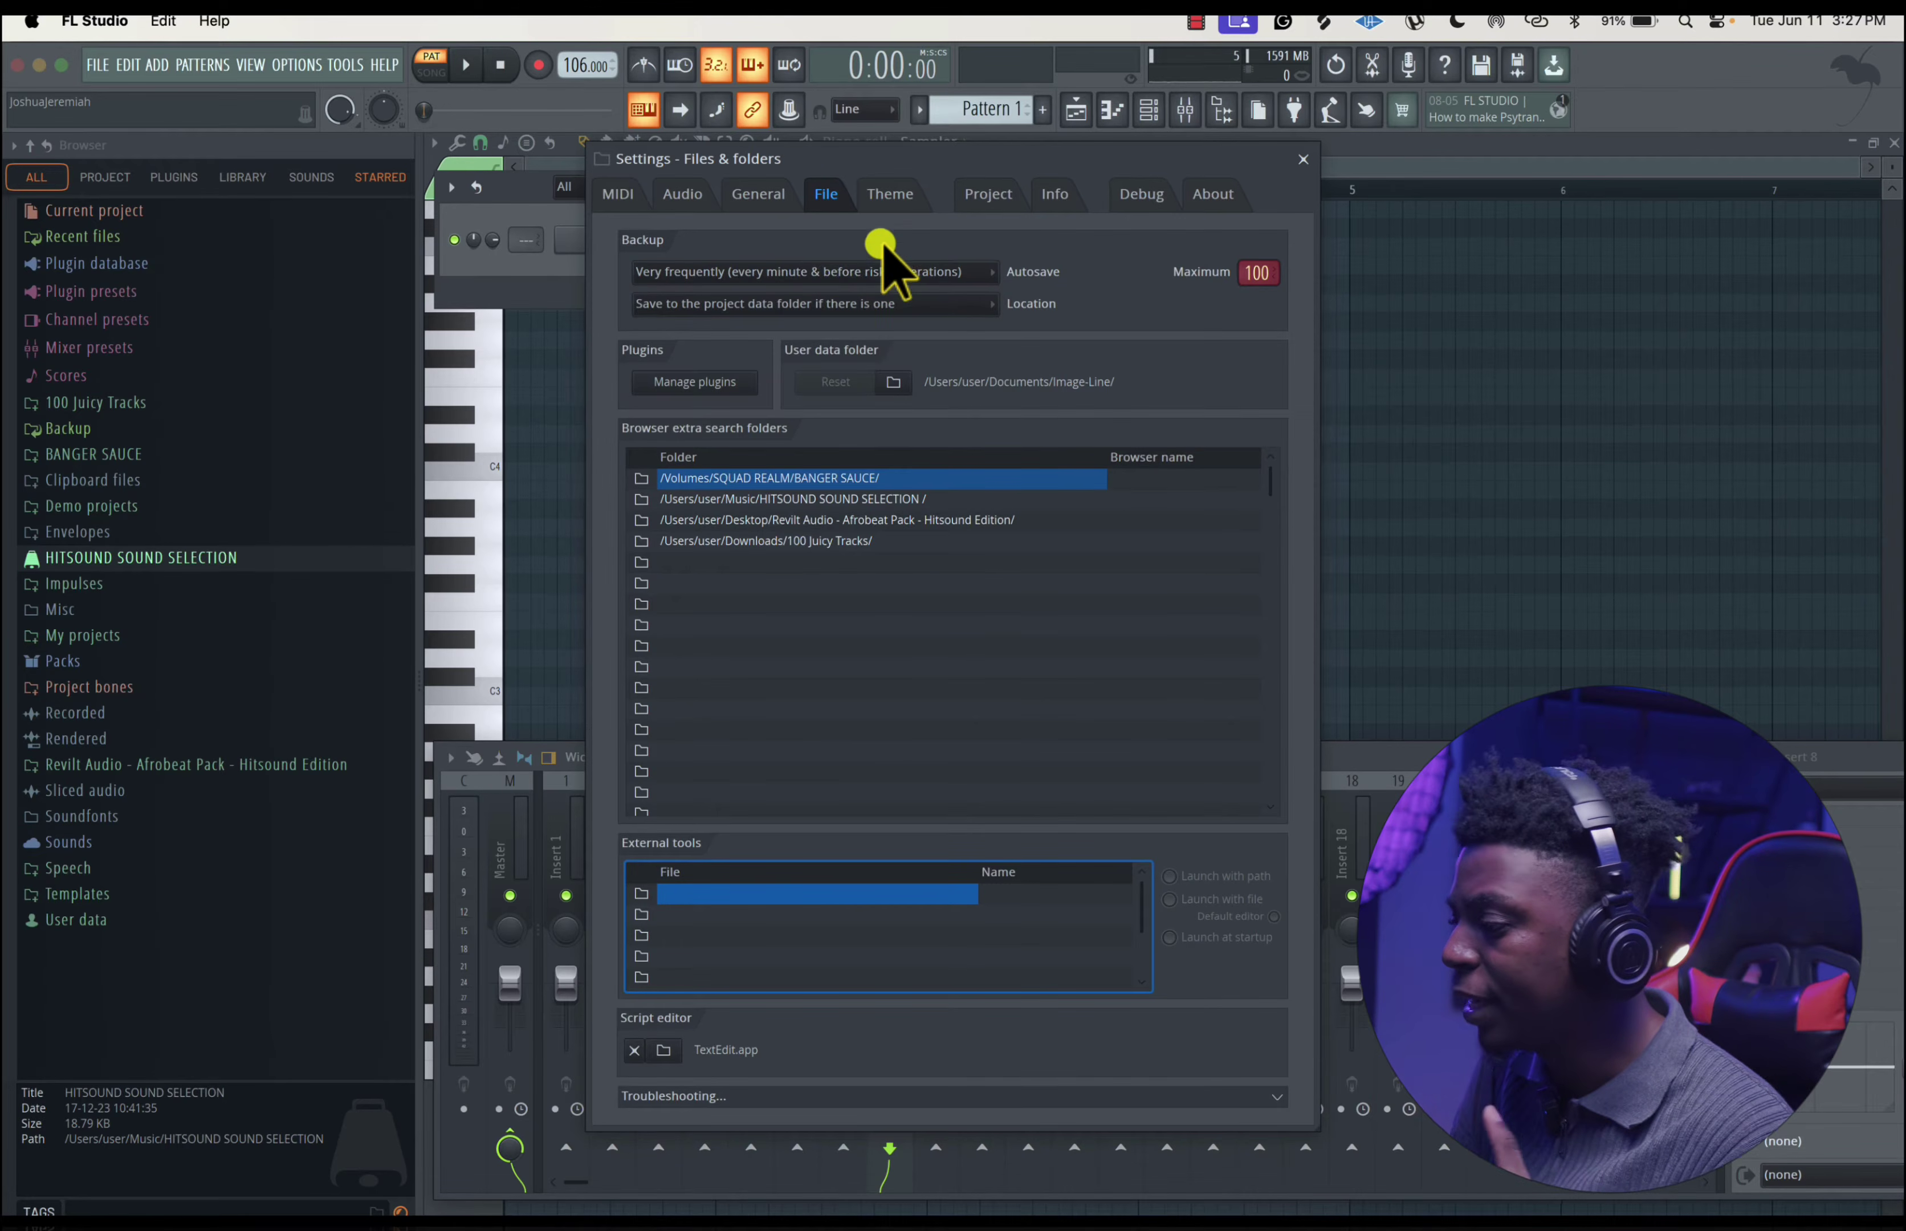
pyautogui.click(825, 271)
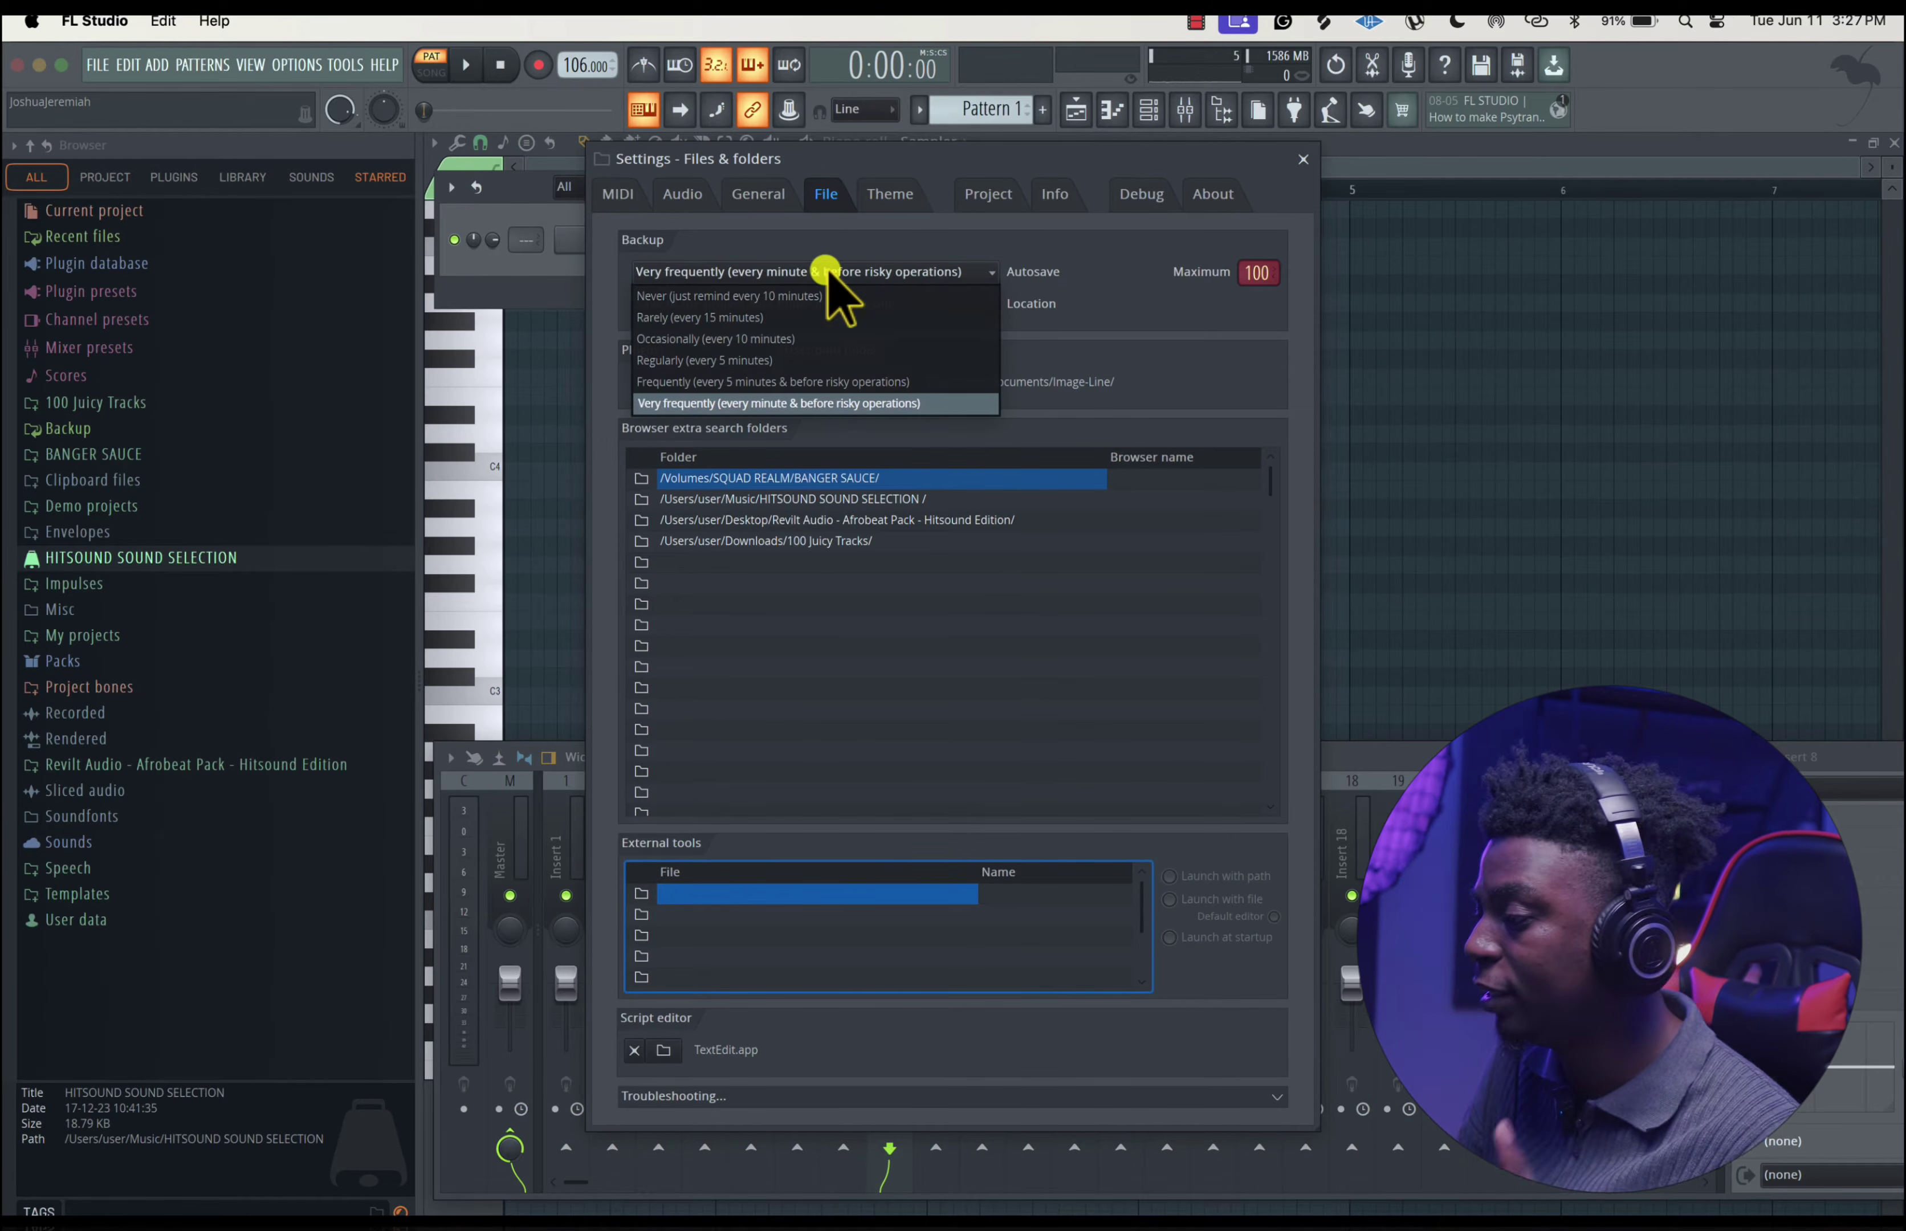
pyautogui.click(893, 244)
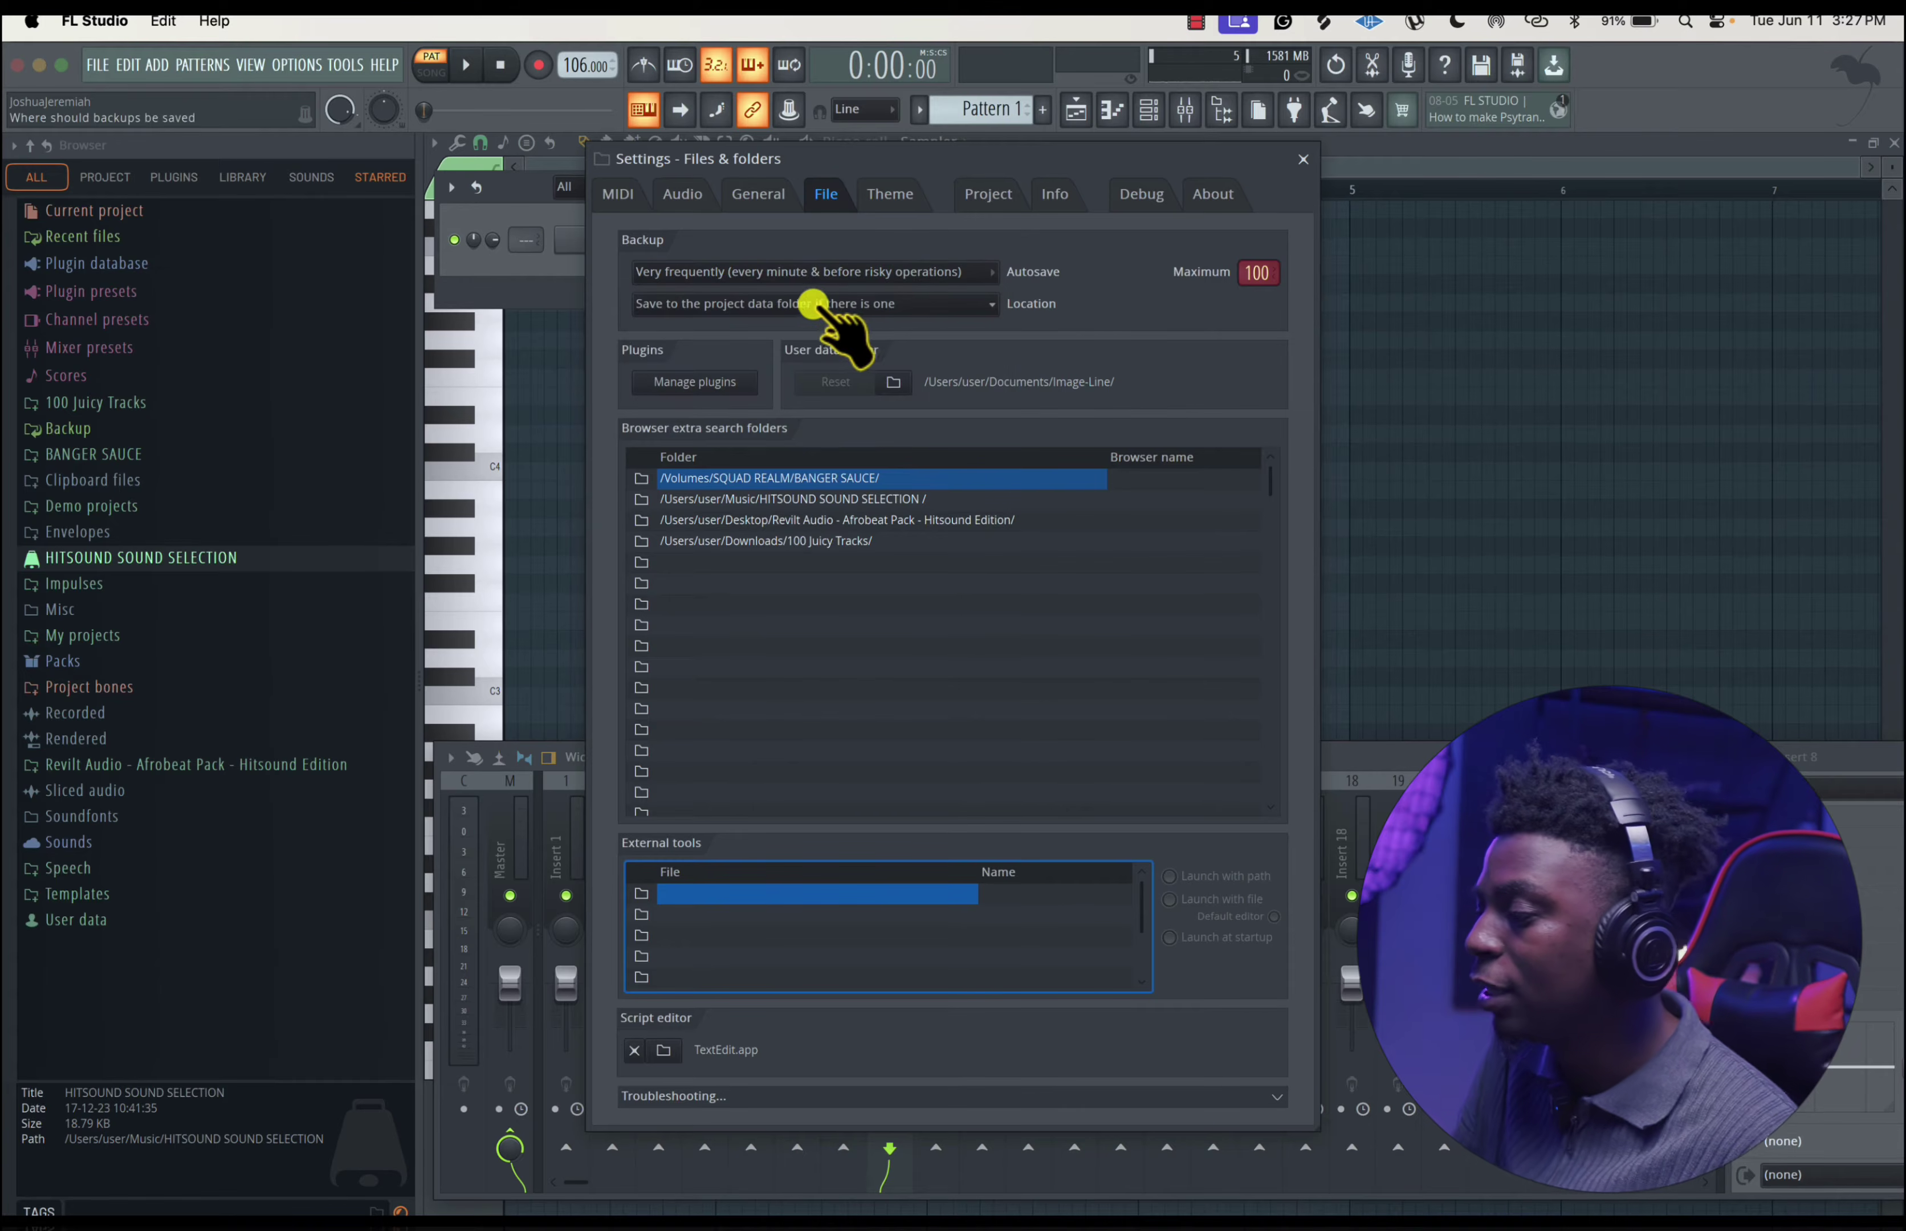
pyautogui.click(889, 273)
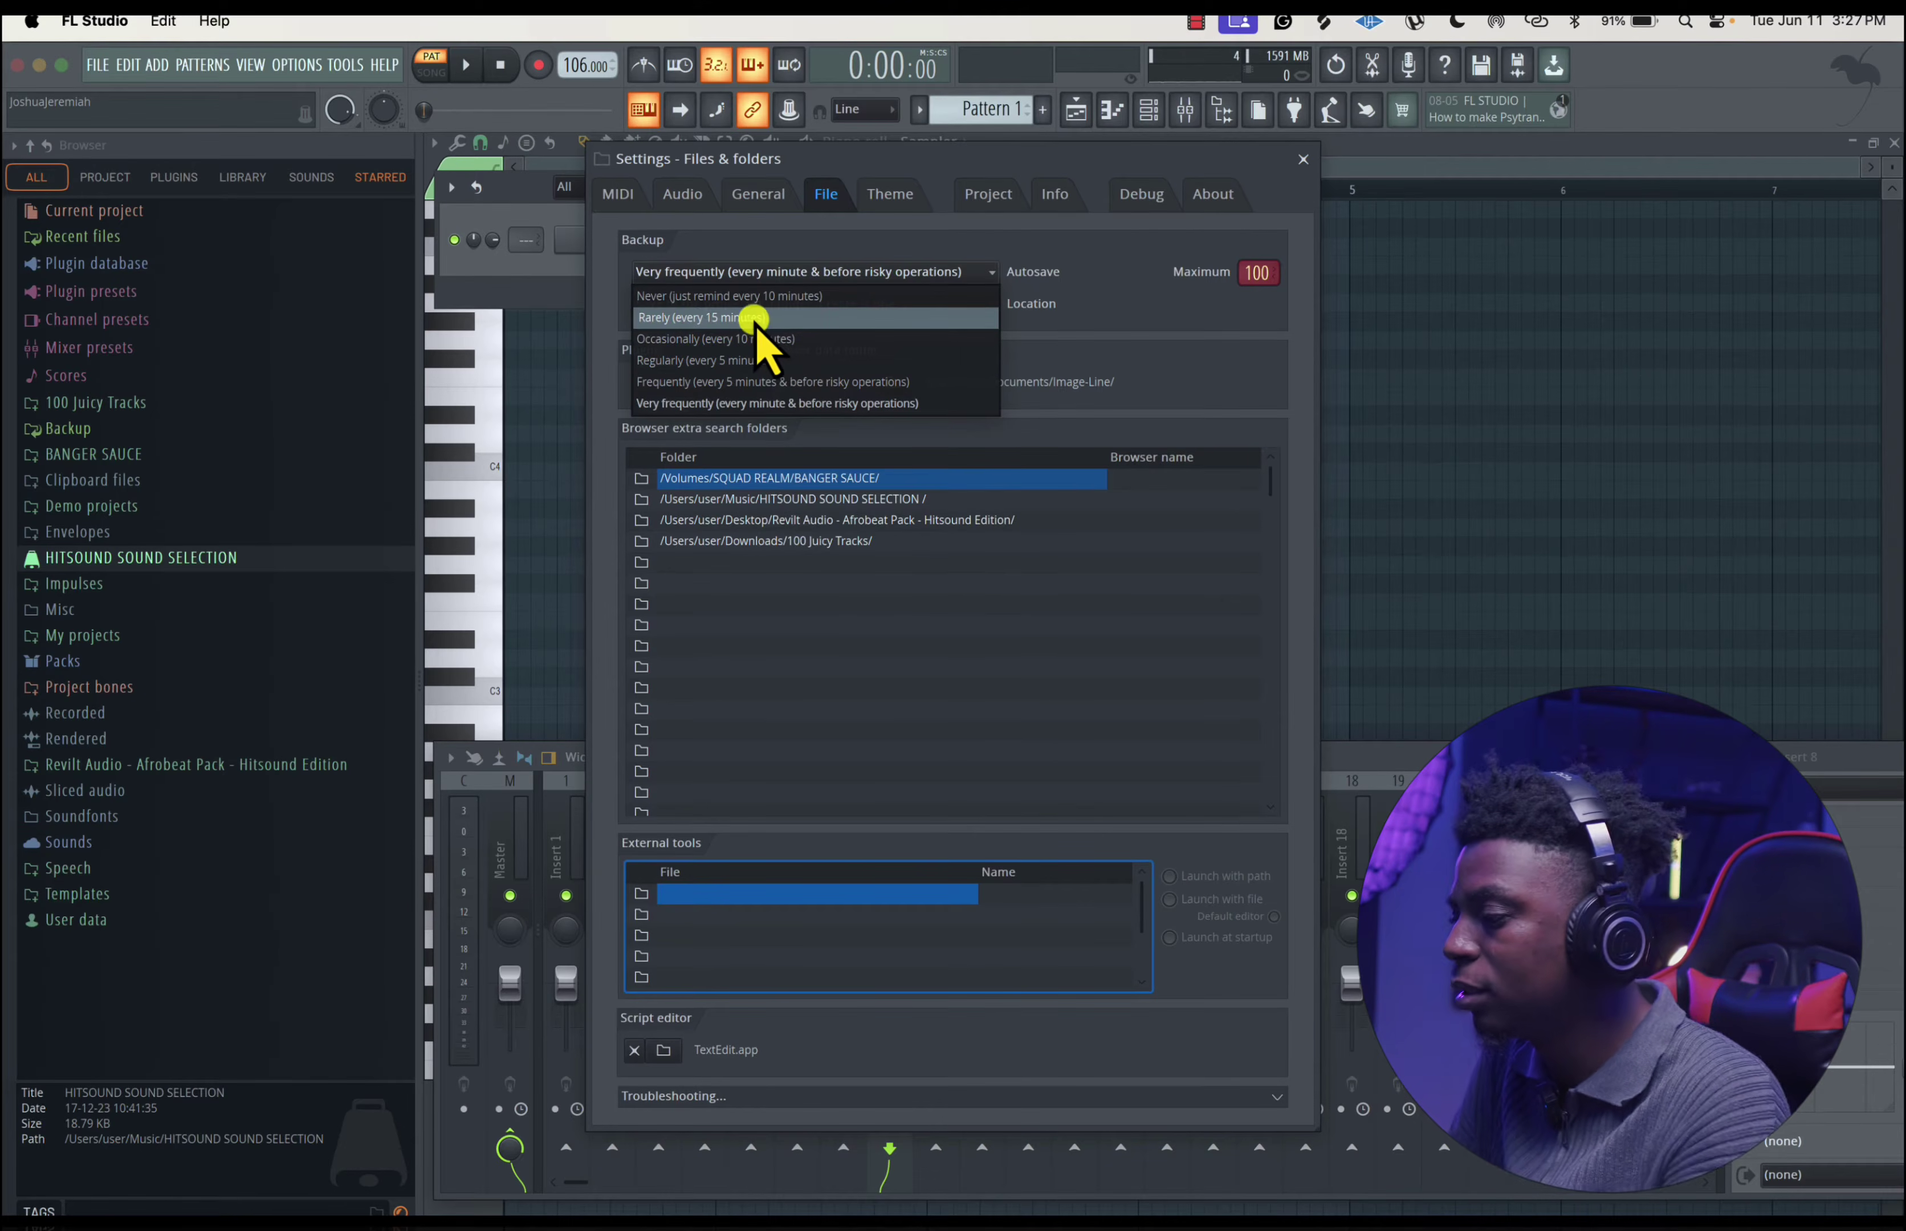
pyautogui.click(1041, 264)
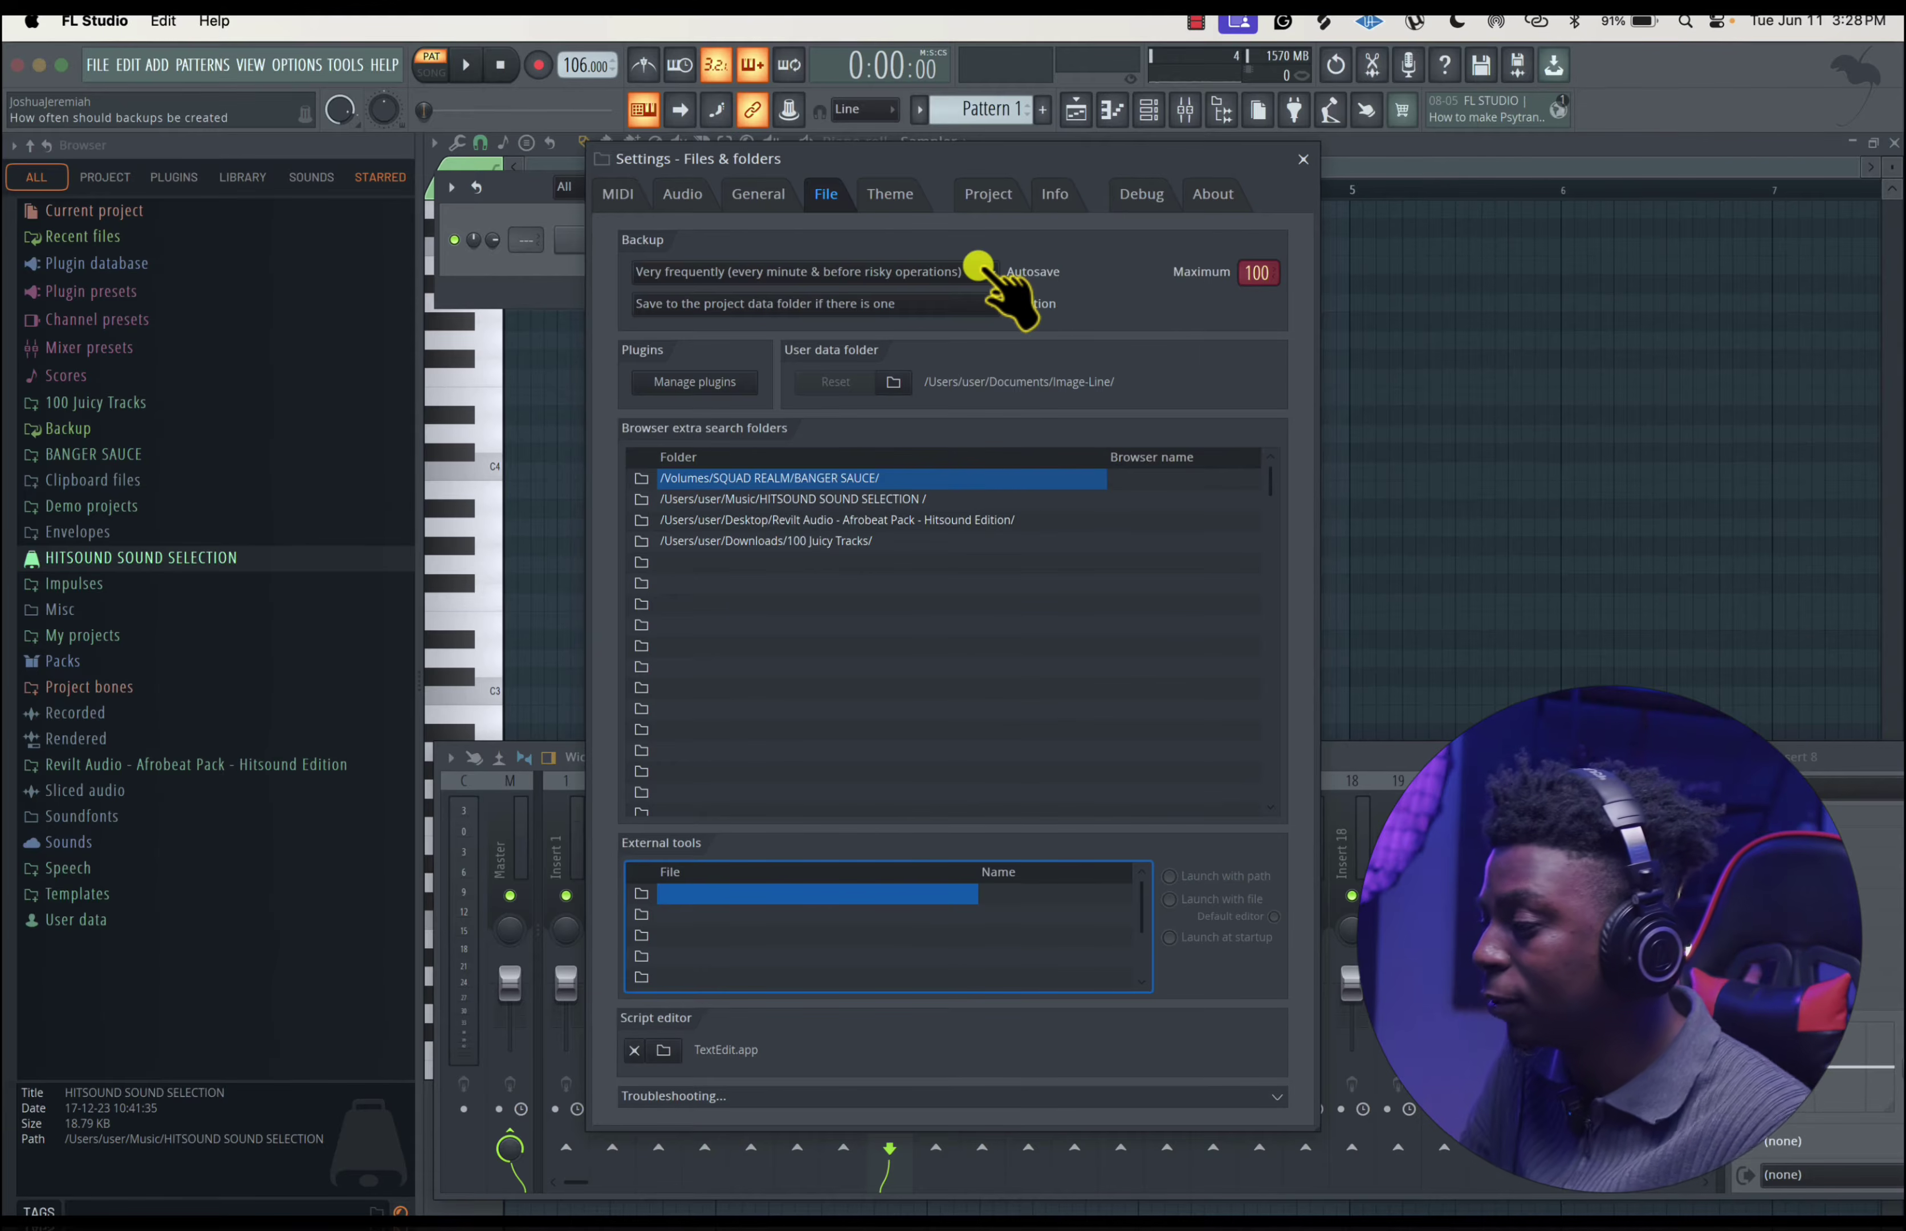
# - Preview theme presets including Ash, Light cherry, Dark, Light pear, Light tangerine, Sytrus and Default, and apply the Veela theme
pyautogui.click(295, 63)
pyautogui.click(350, 200)
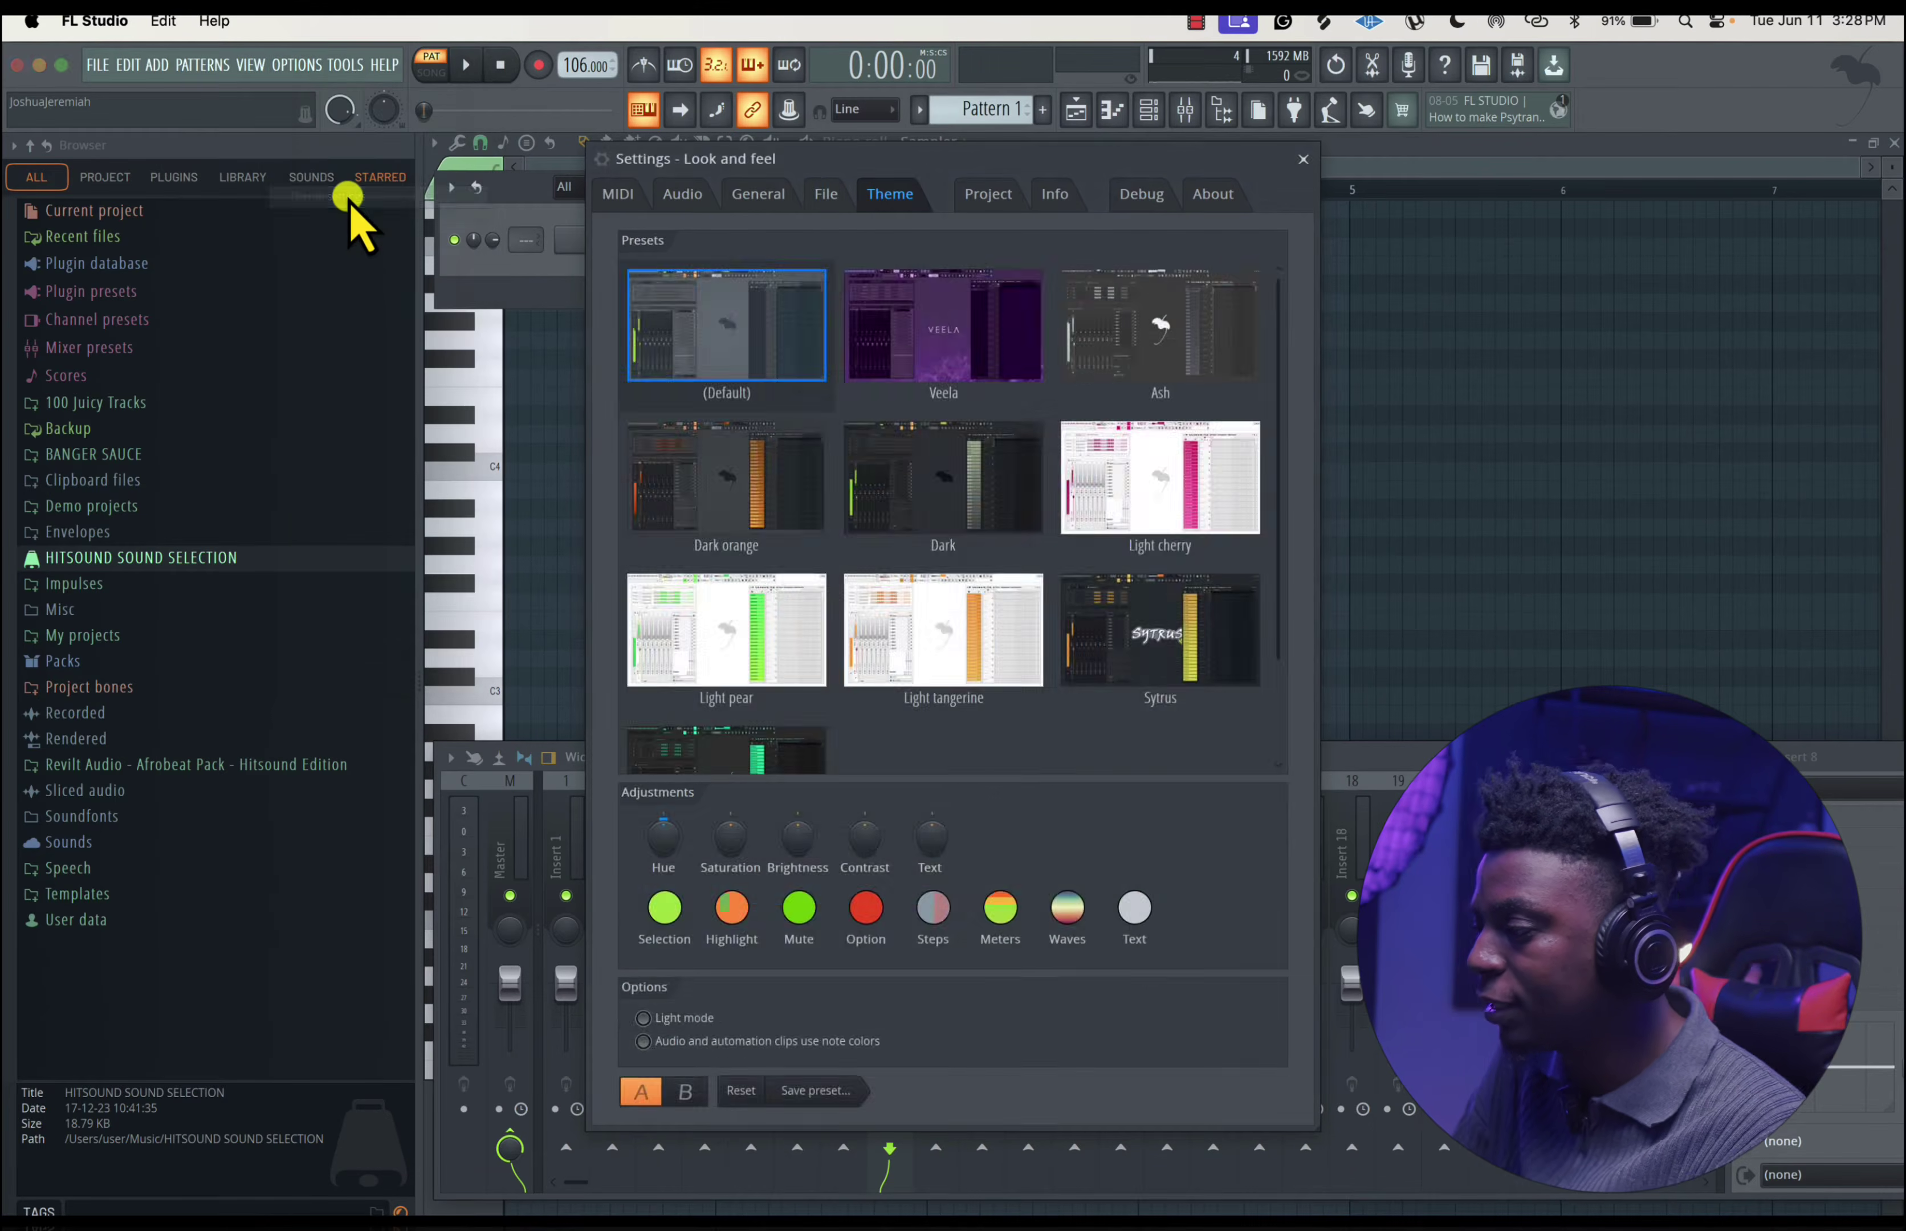
pyautogui.click(925, 345)
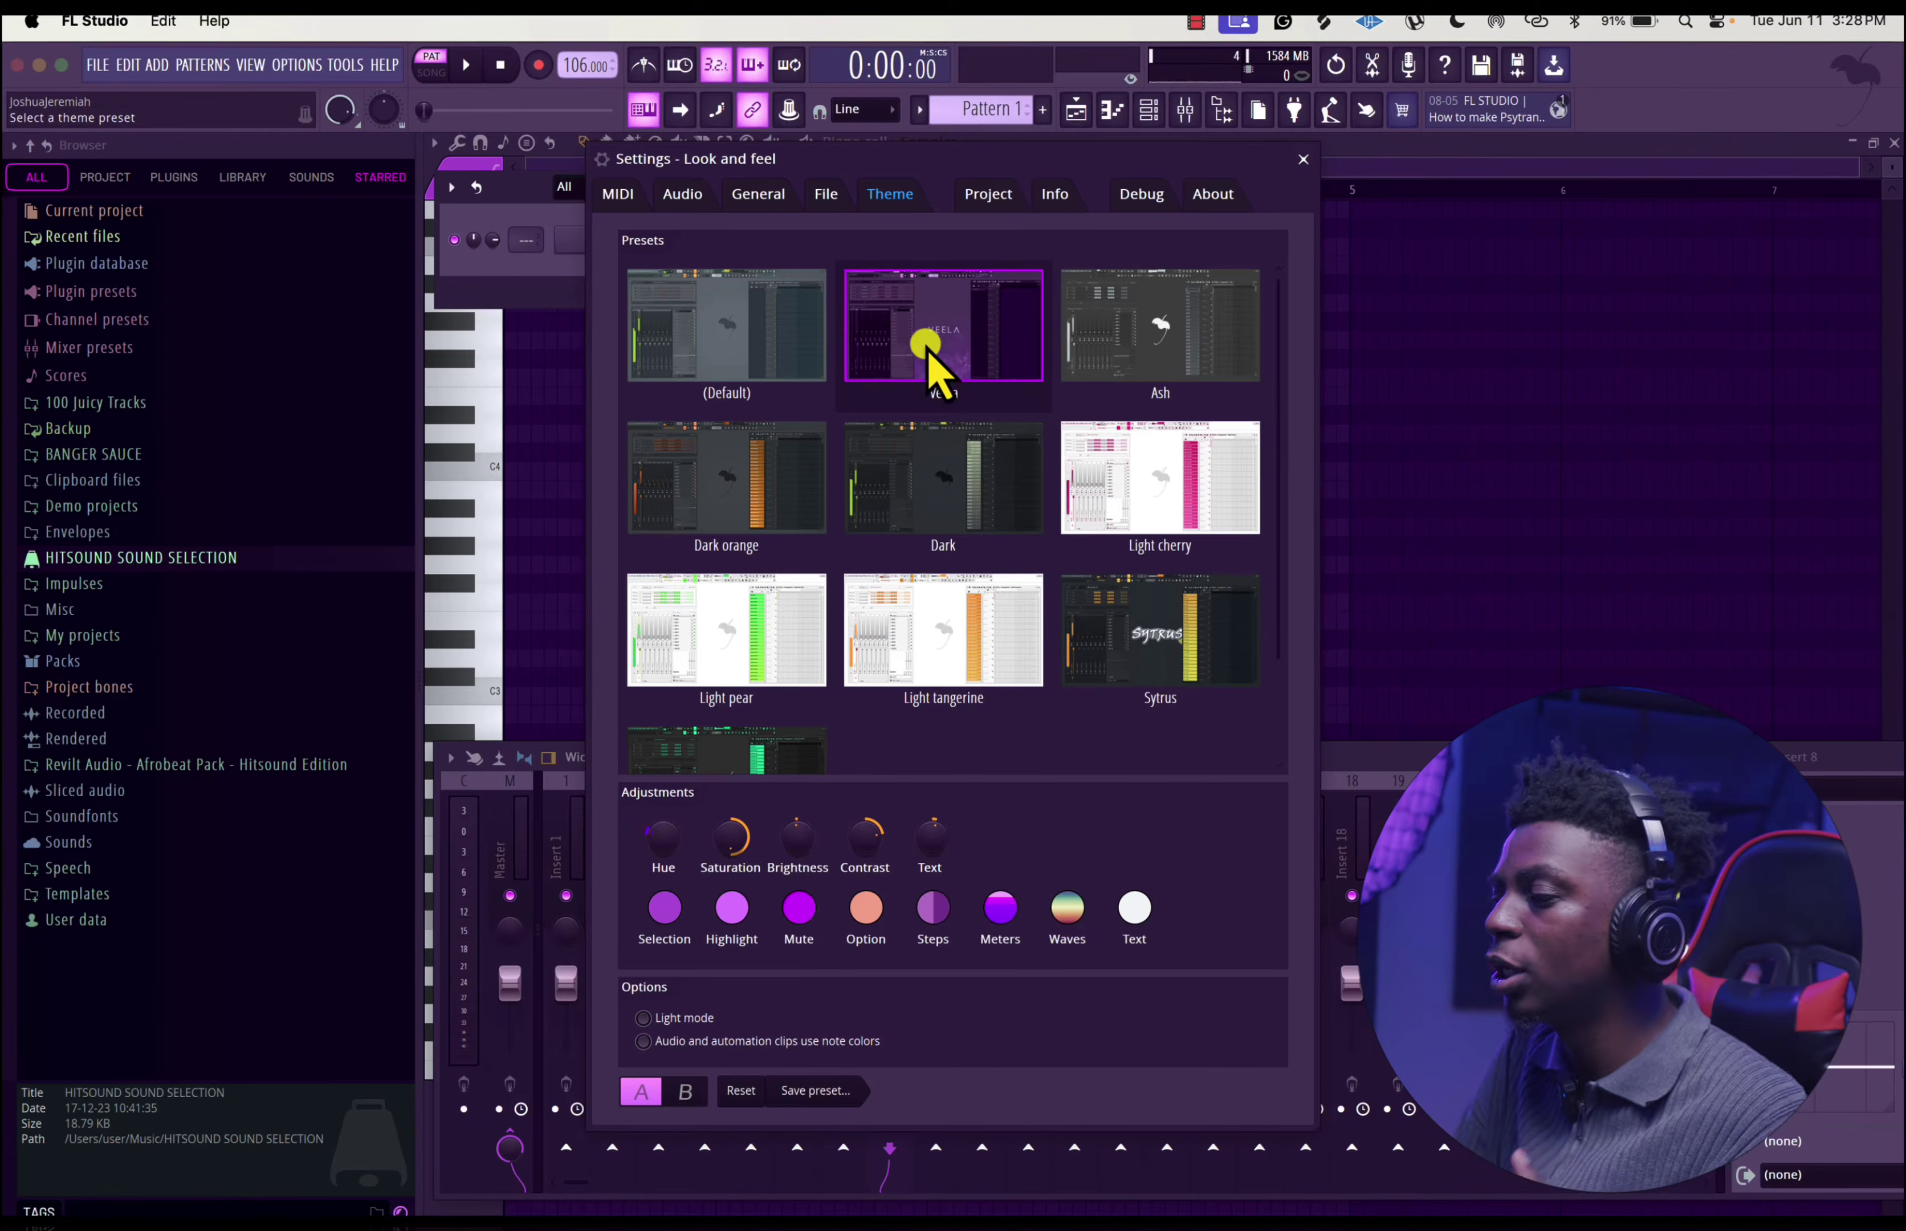
pyautogui.click(1104, 342)
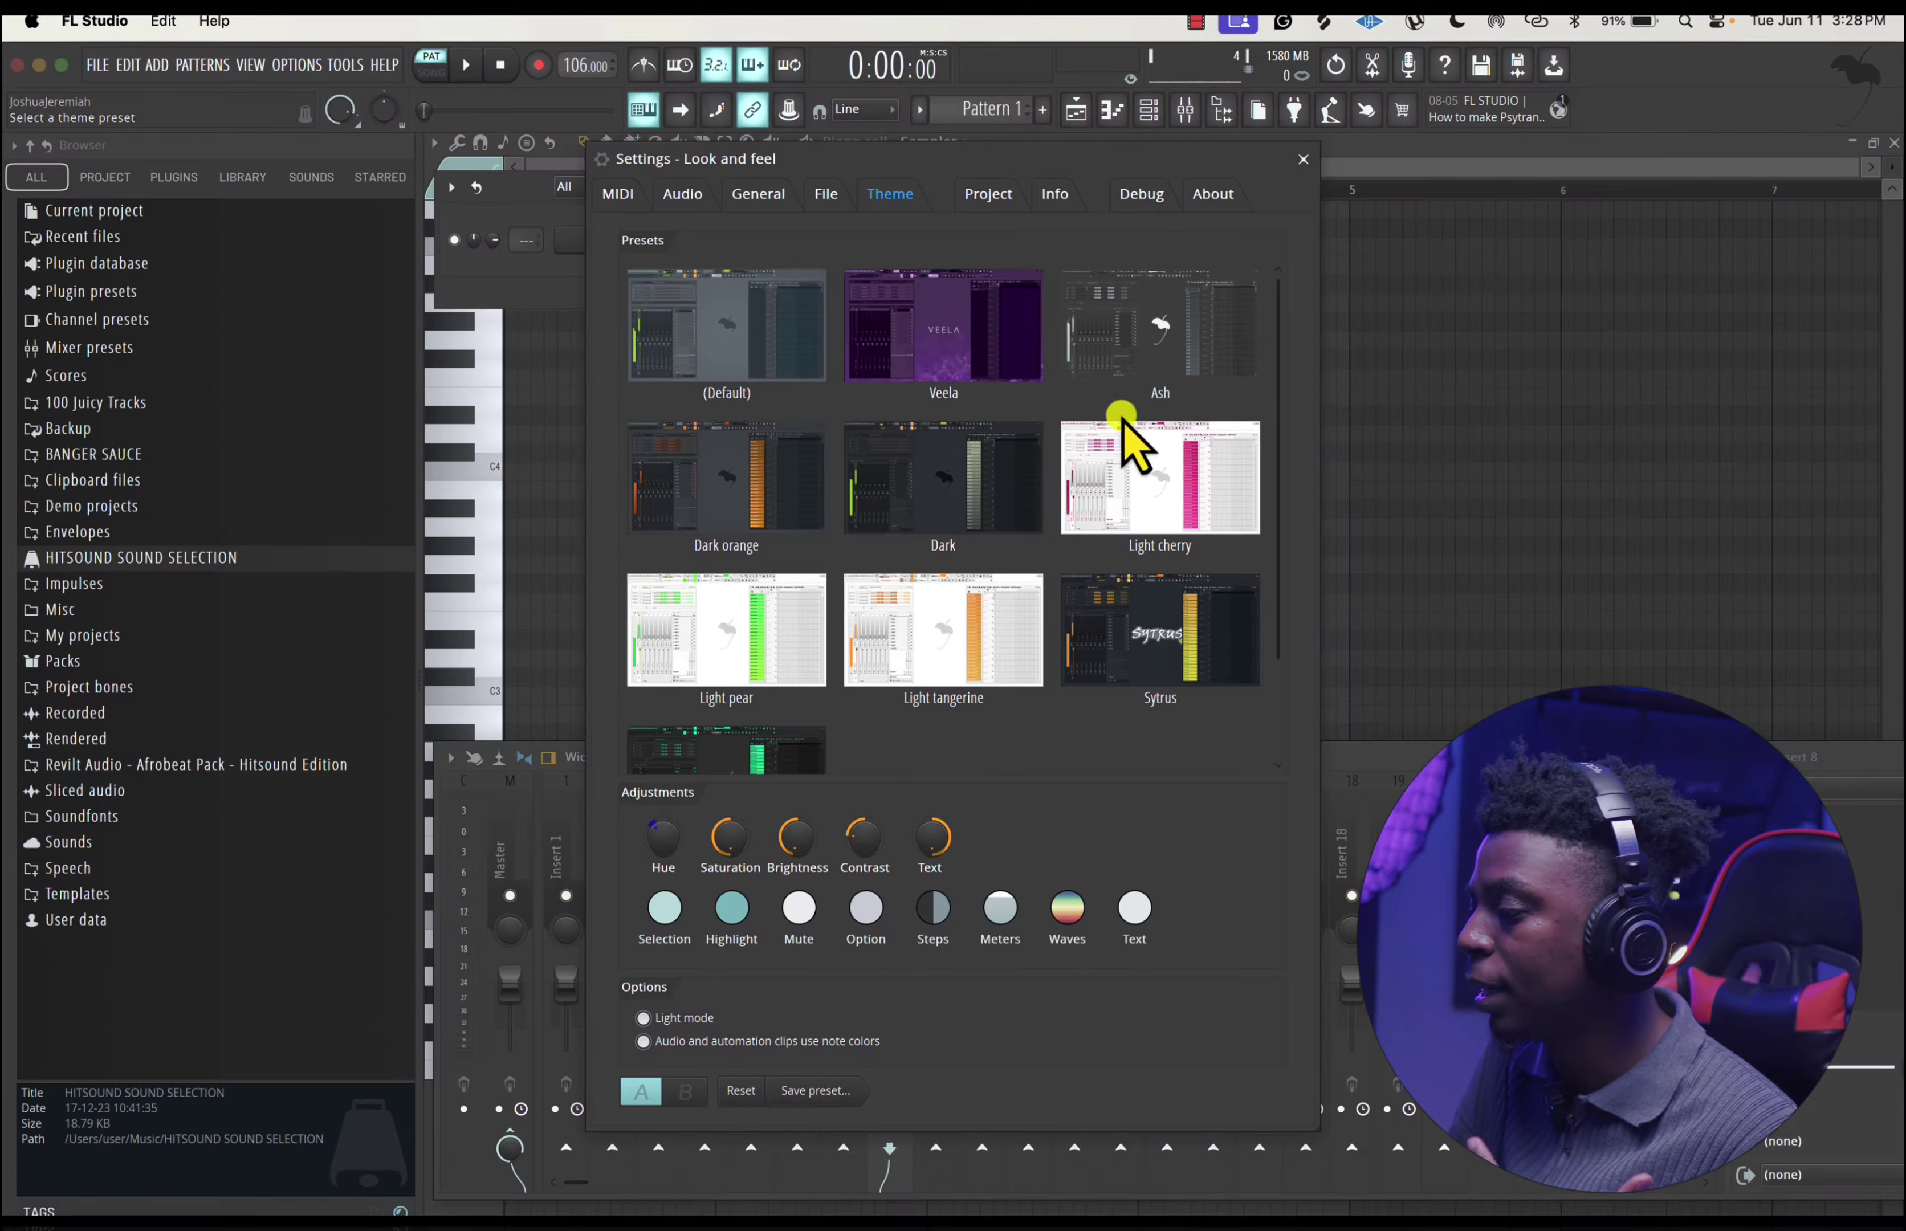
pyautogui.click(1119, 473)
pyautogui.click(942, 490)
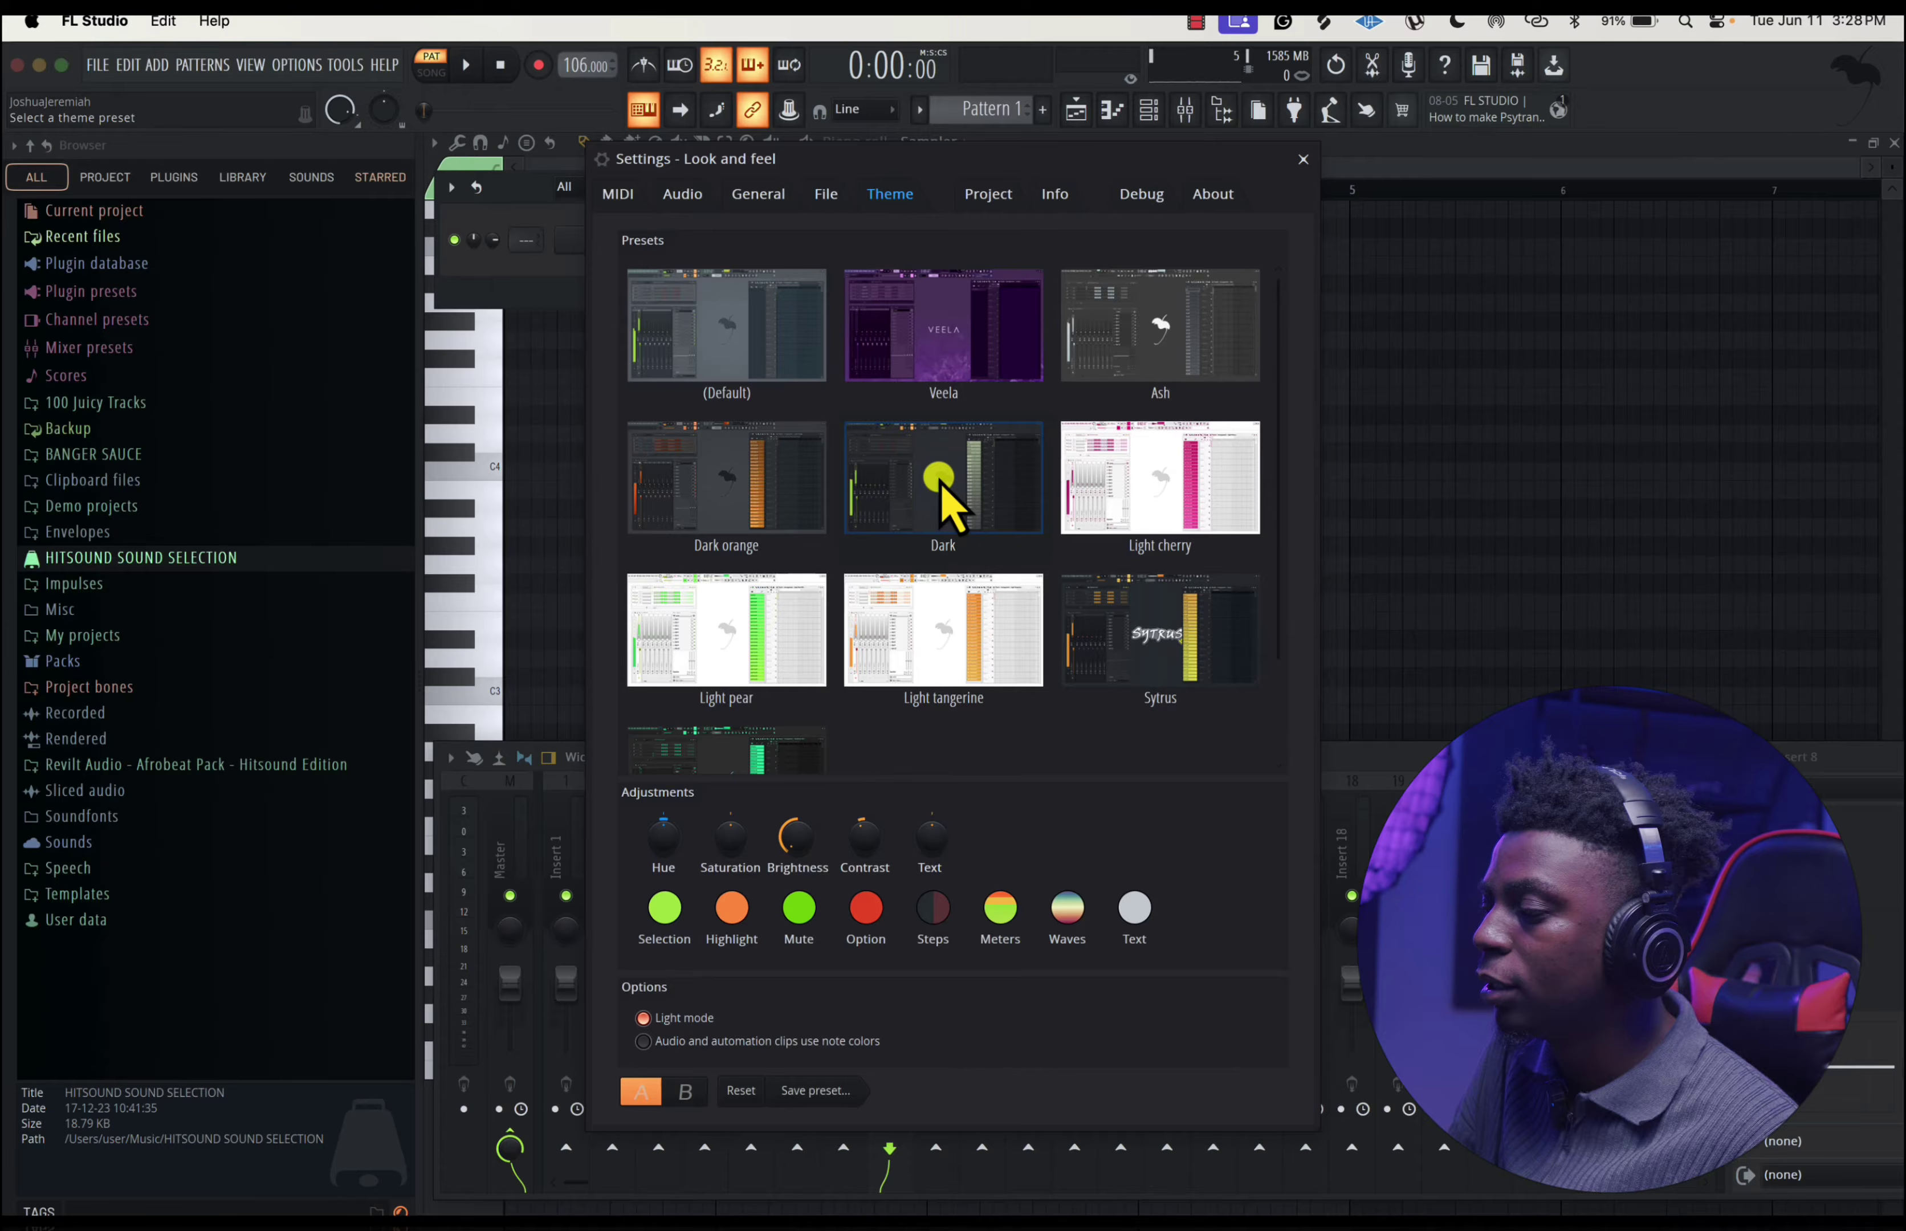
pyautogui.click(769, 628)
pyautogui.click(951, 611)
pyautogui.click(1134, 618)
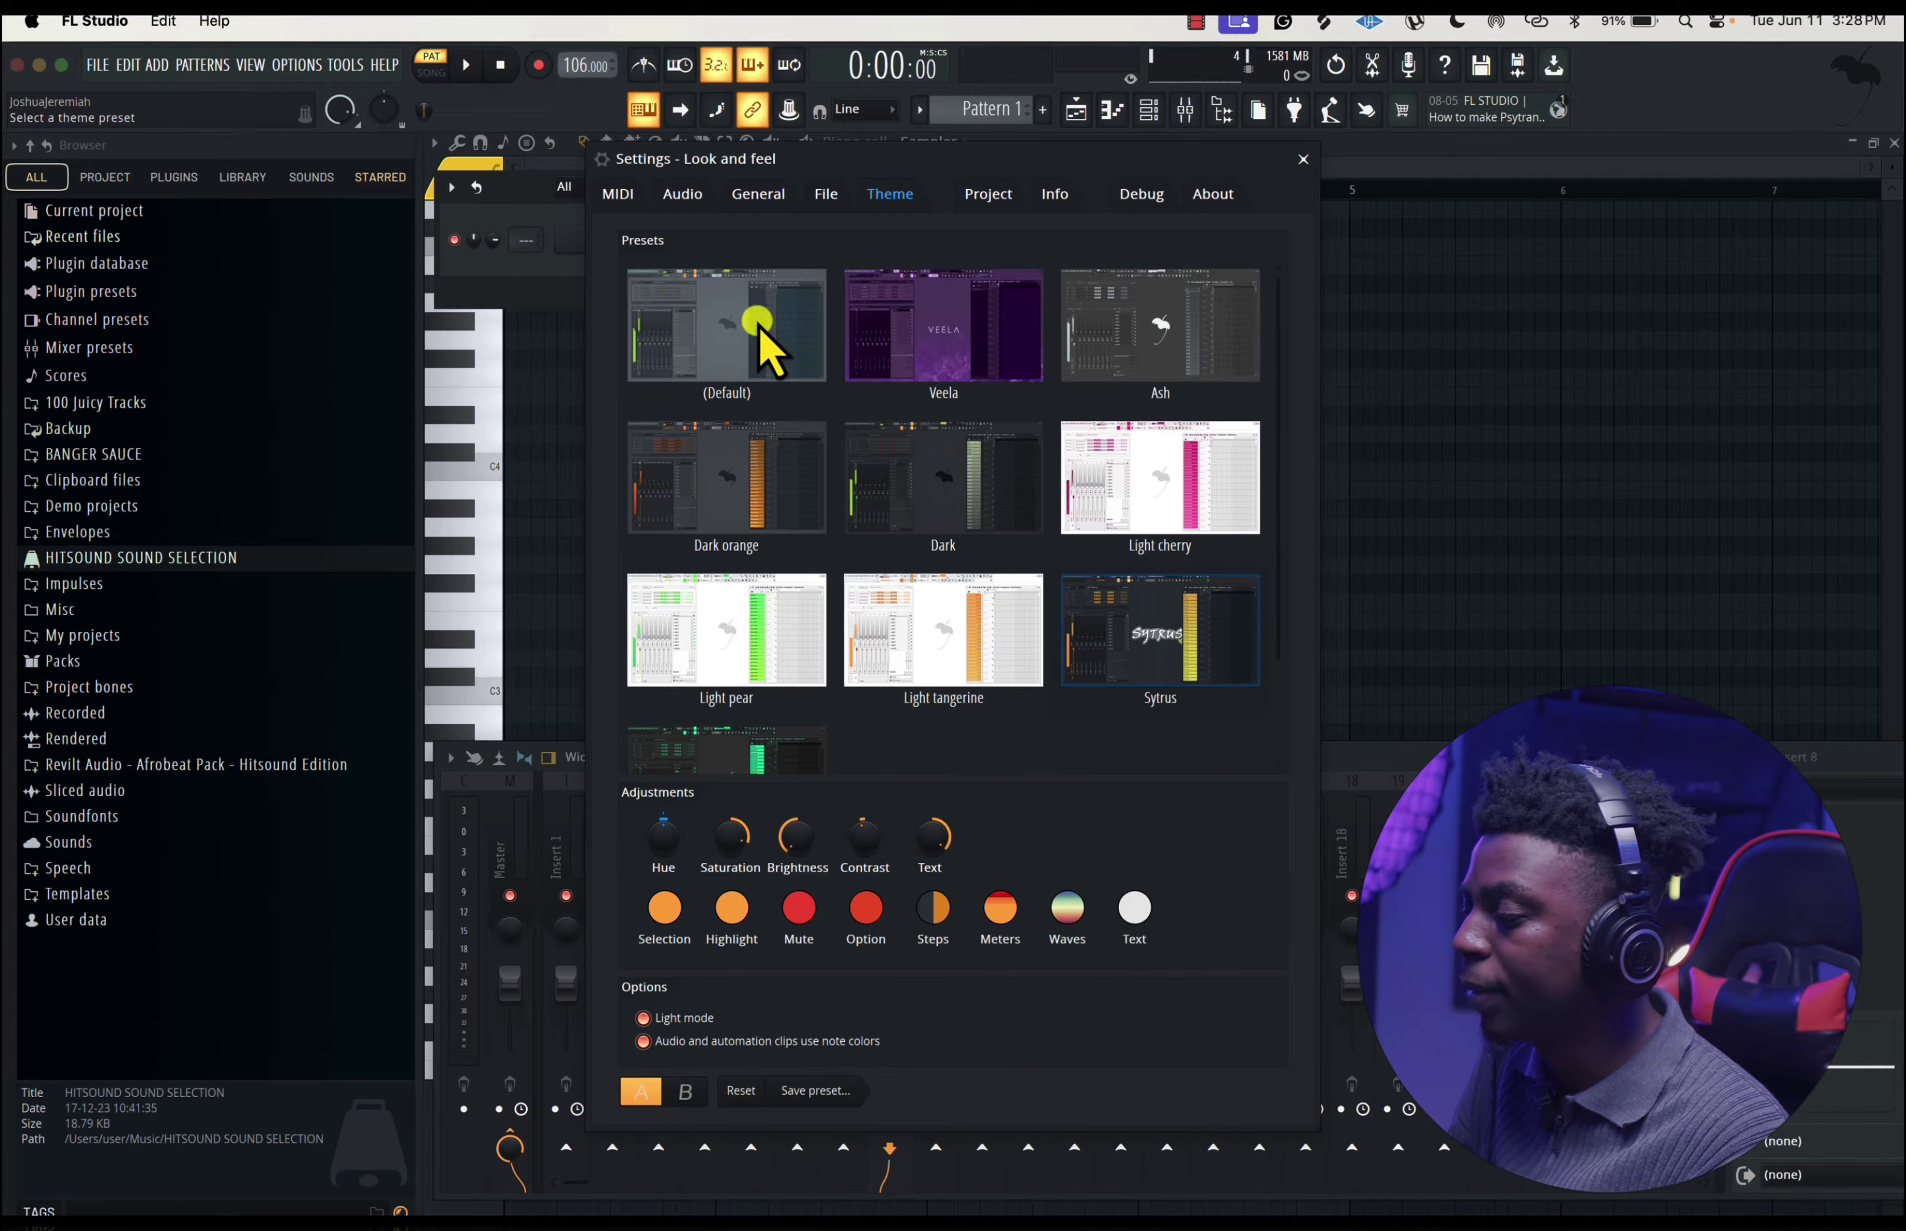
pyautogui.click(745, 336)
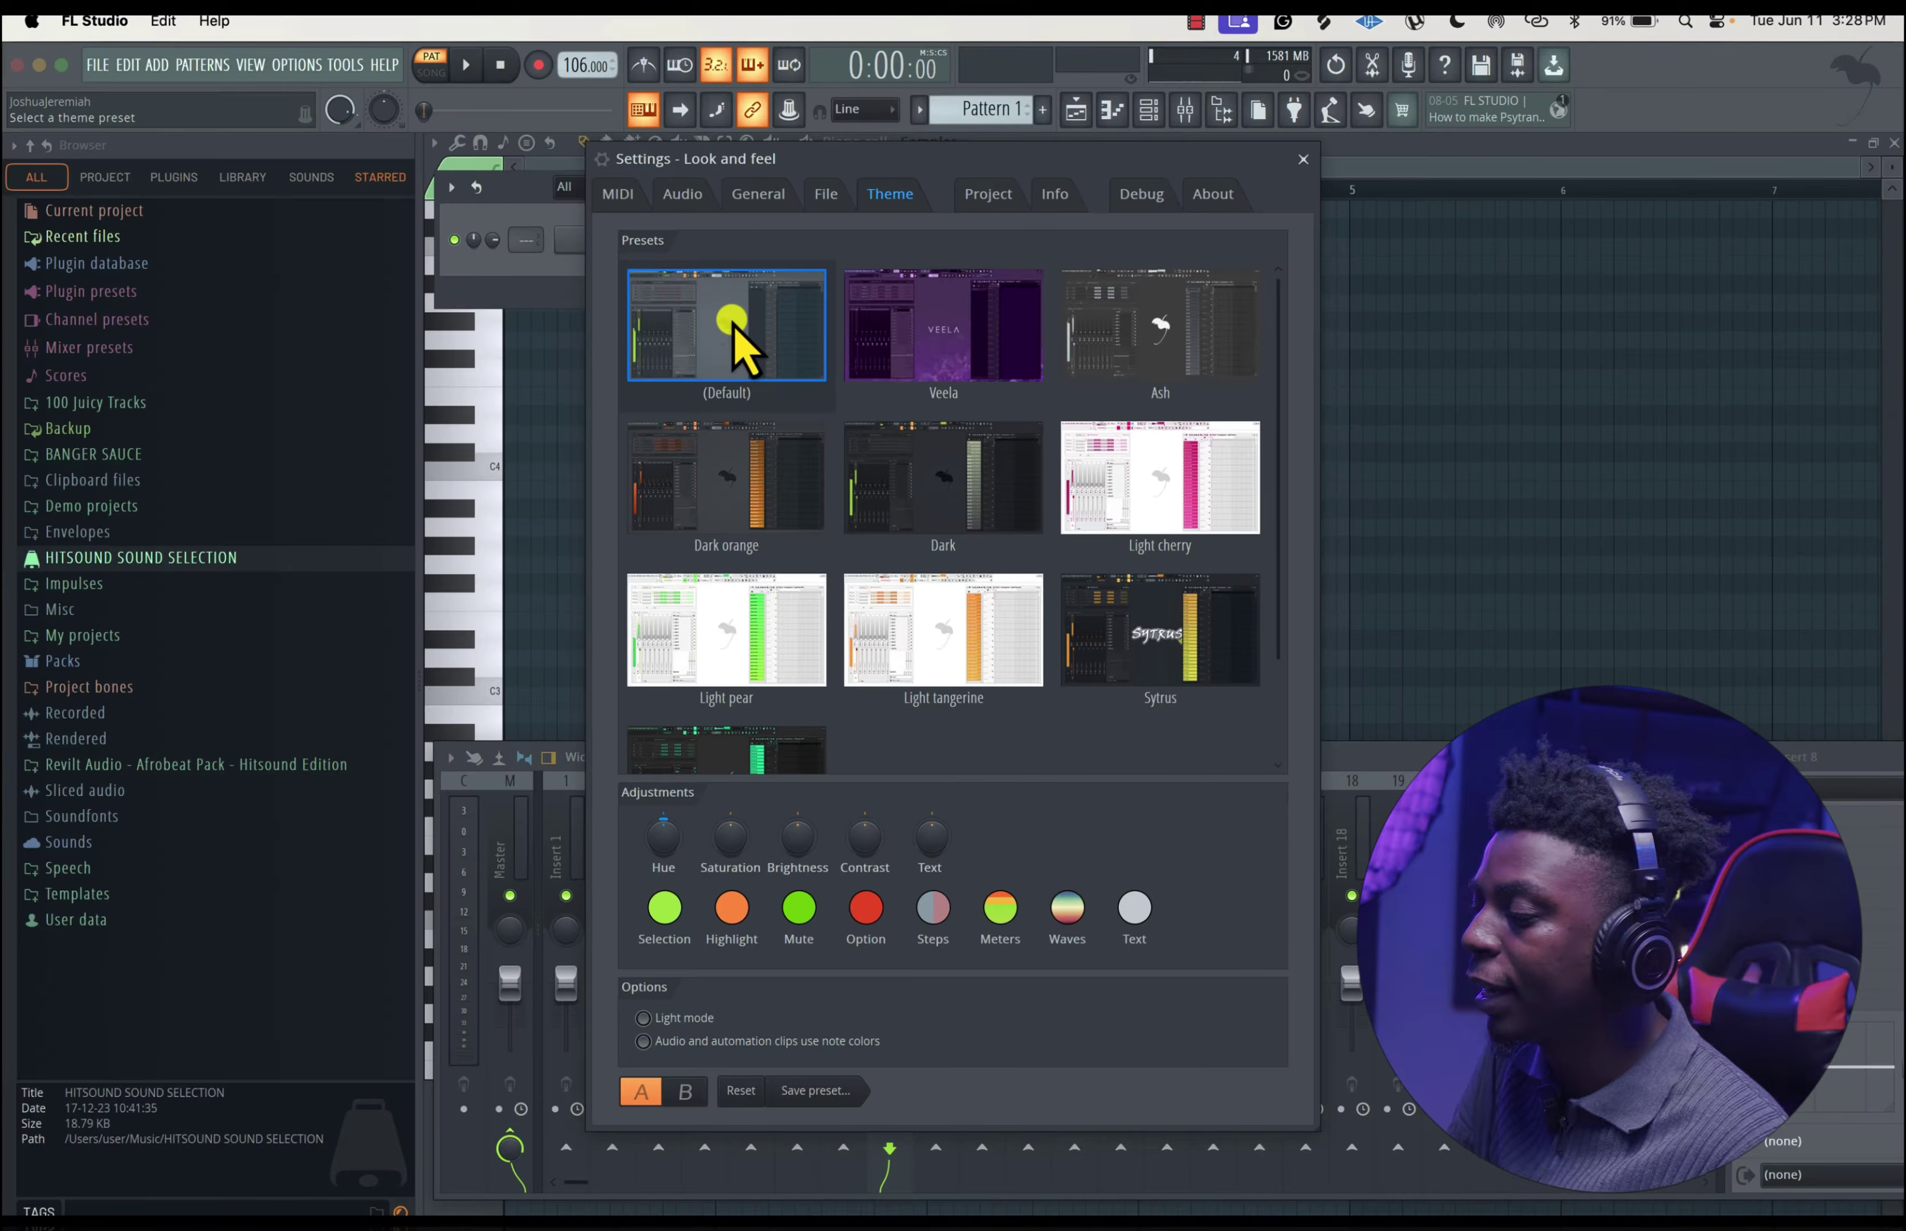
pyautogui.click(950, 361)
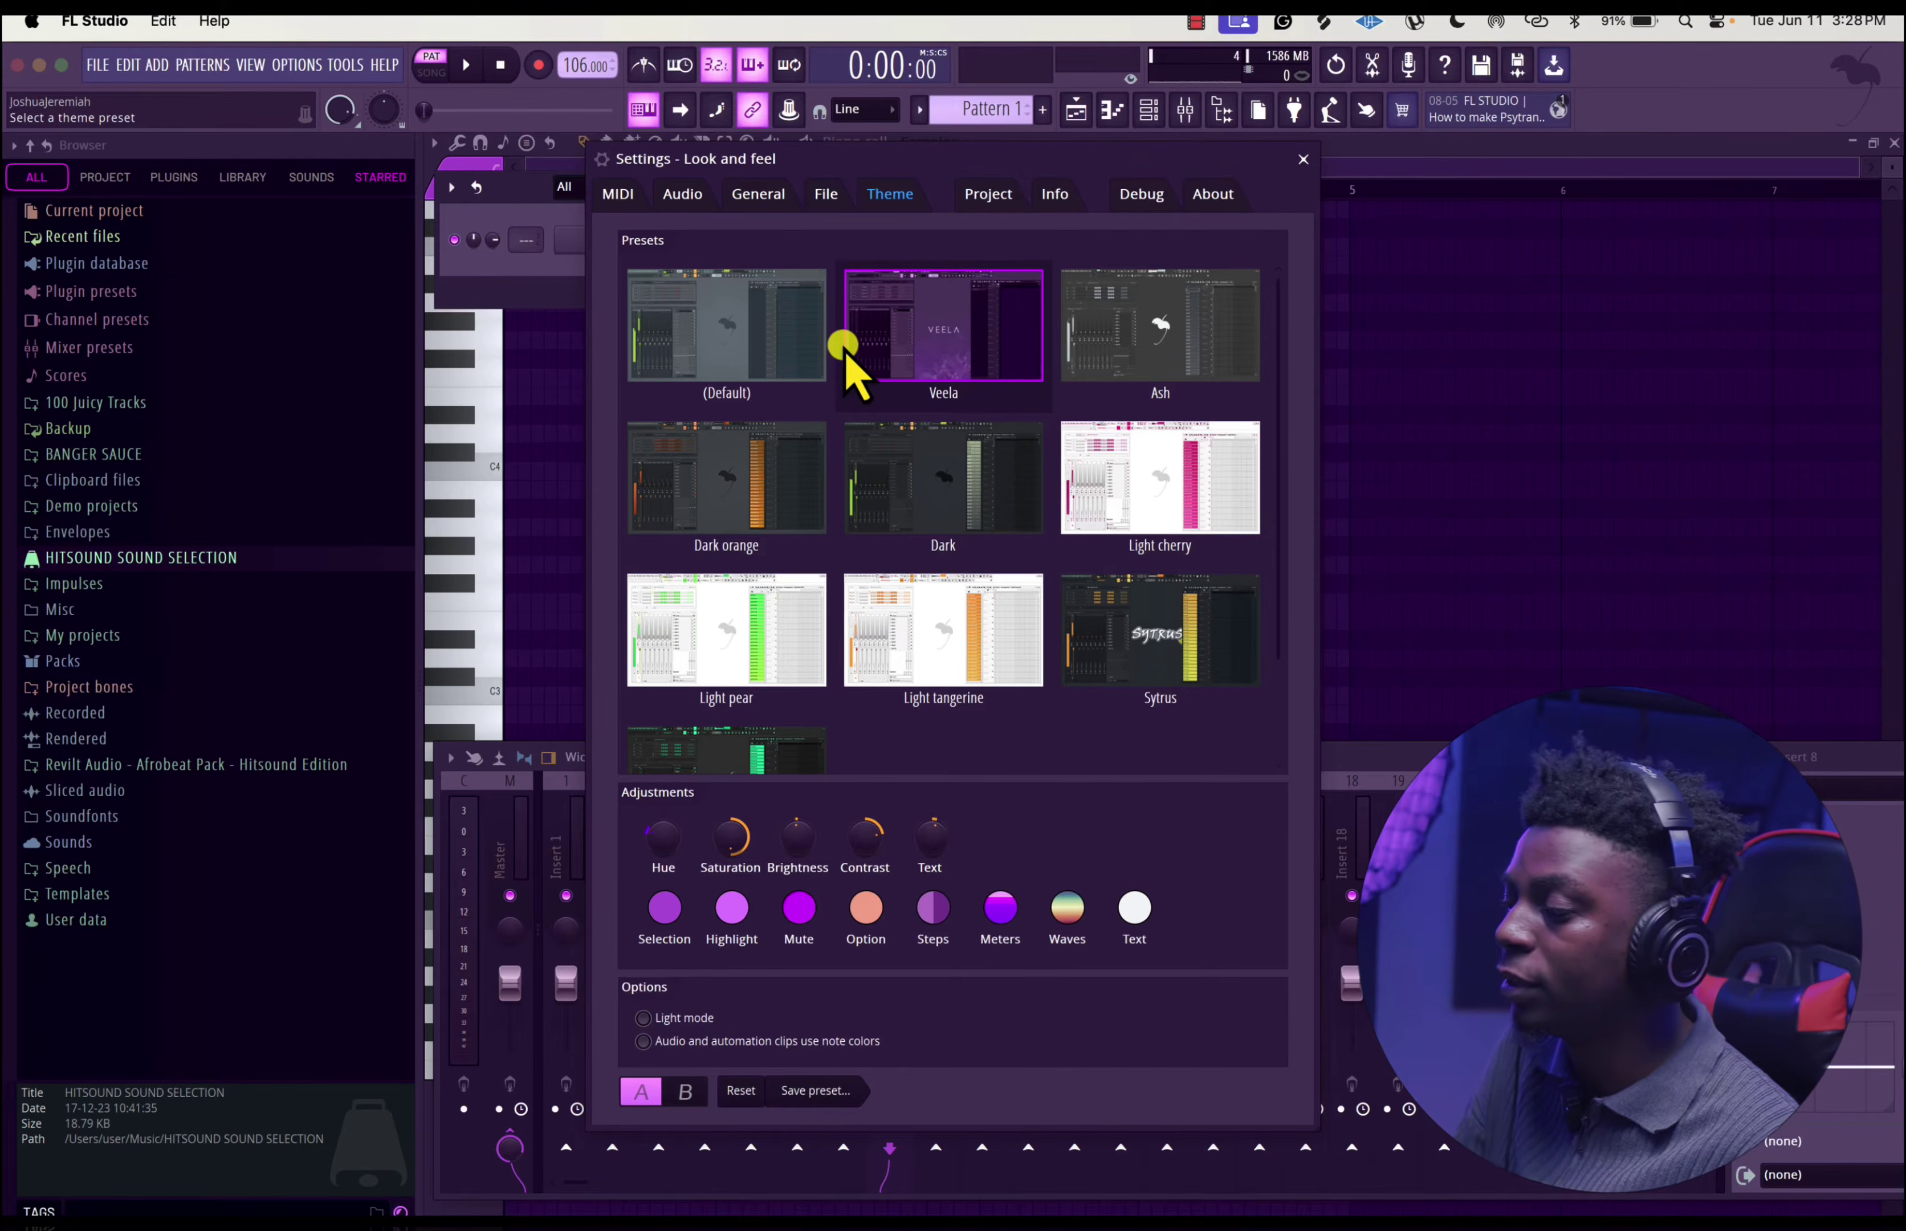
# - Apply the (Default) theme preset and close the settings
pyautogui.click(716, 363)
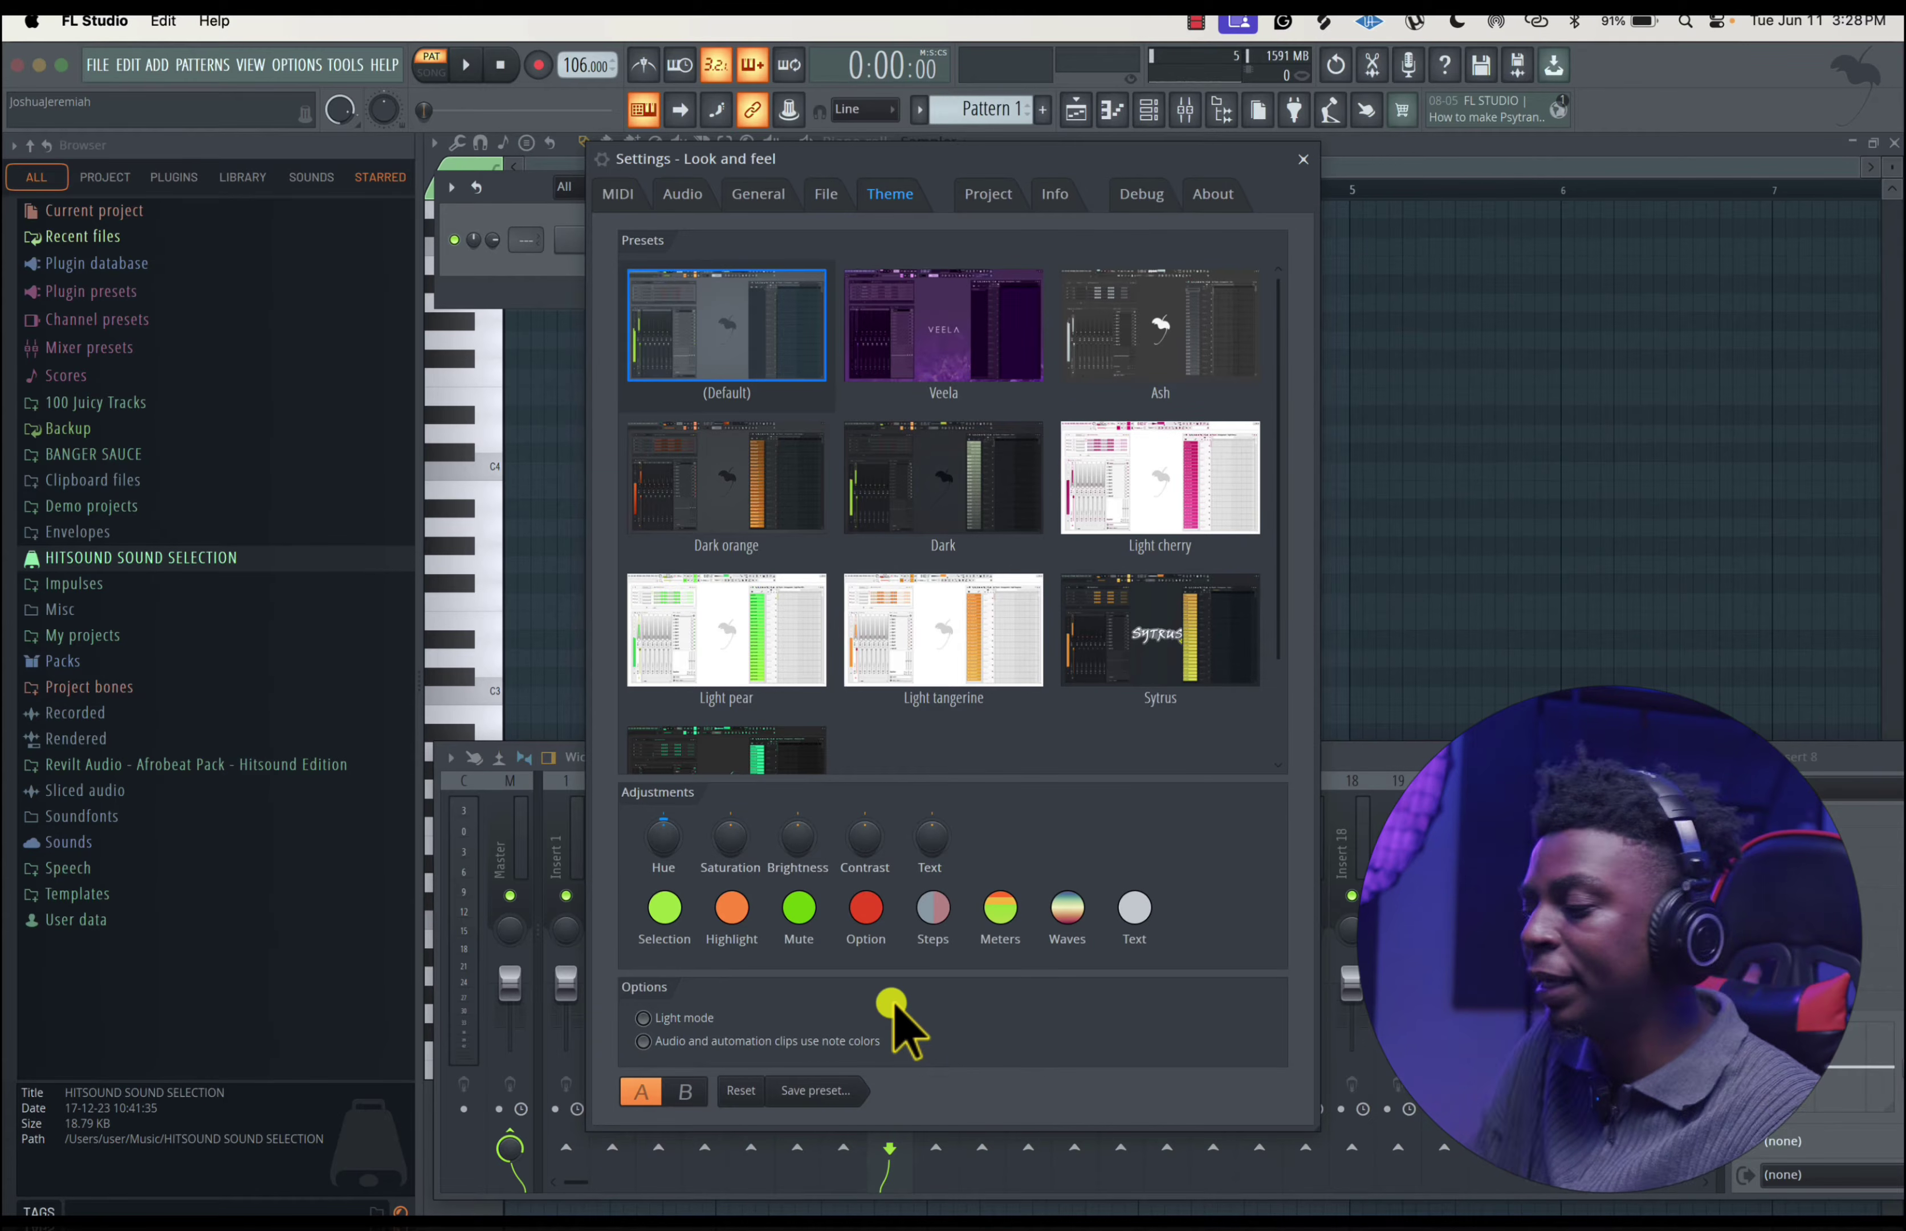
pyautogui.click(1303, 159)
# - Review the list of installed plugins in the plugin manager, and close the manager
pyautogui.click(292, 64)
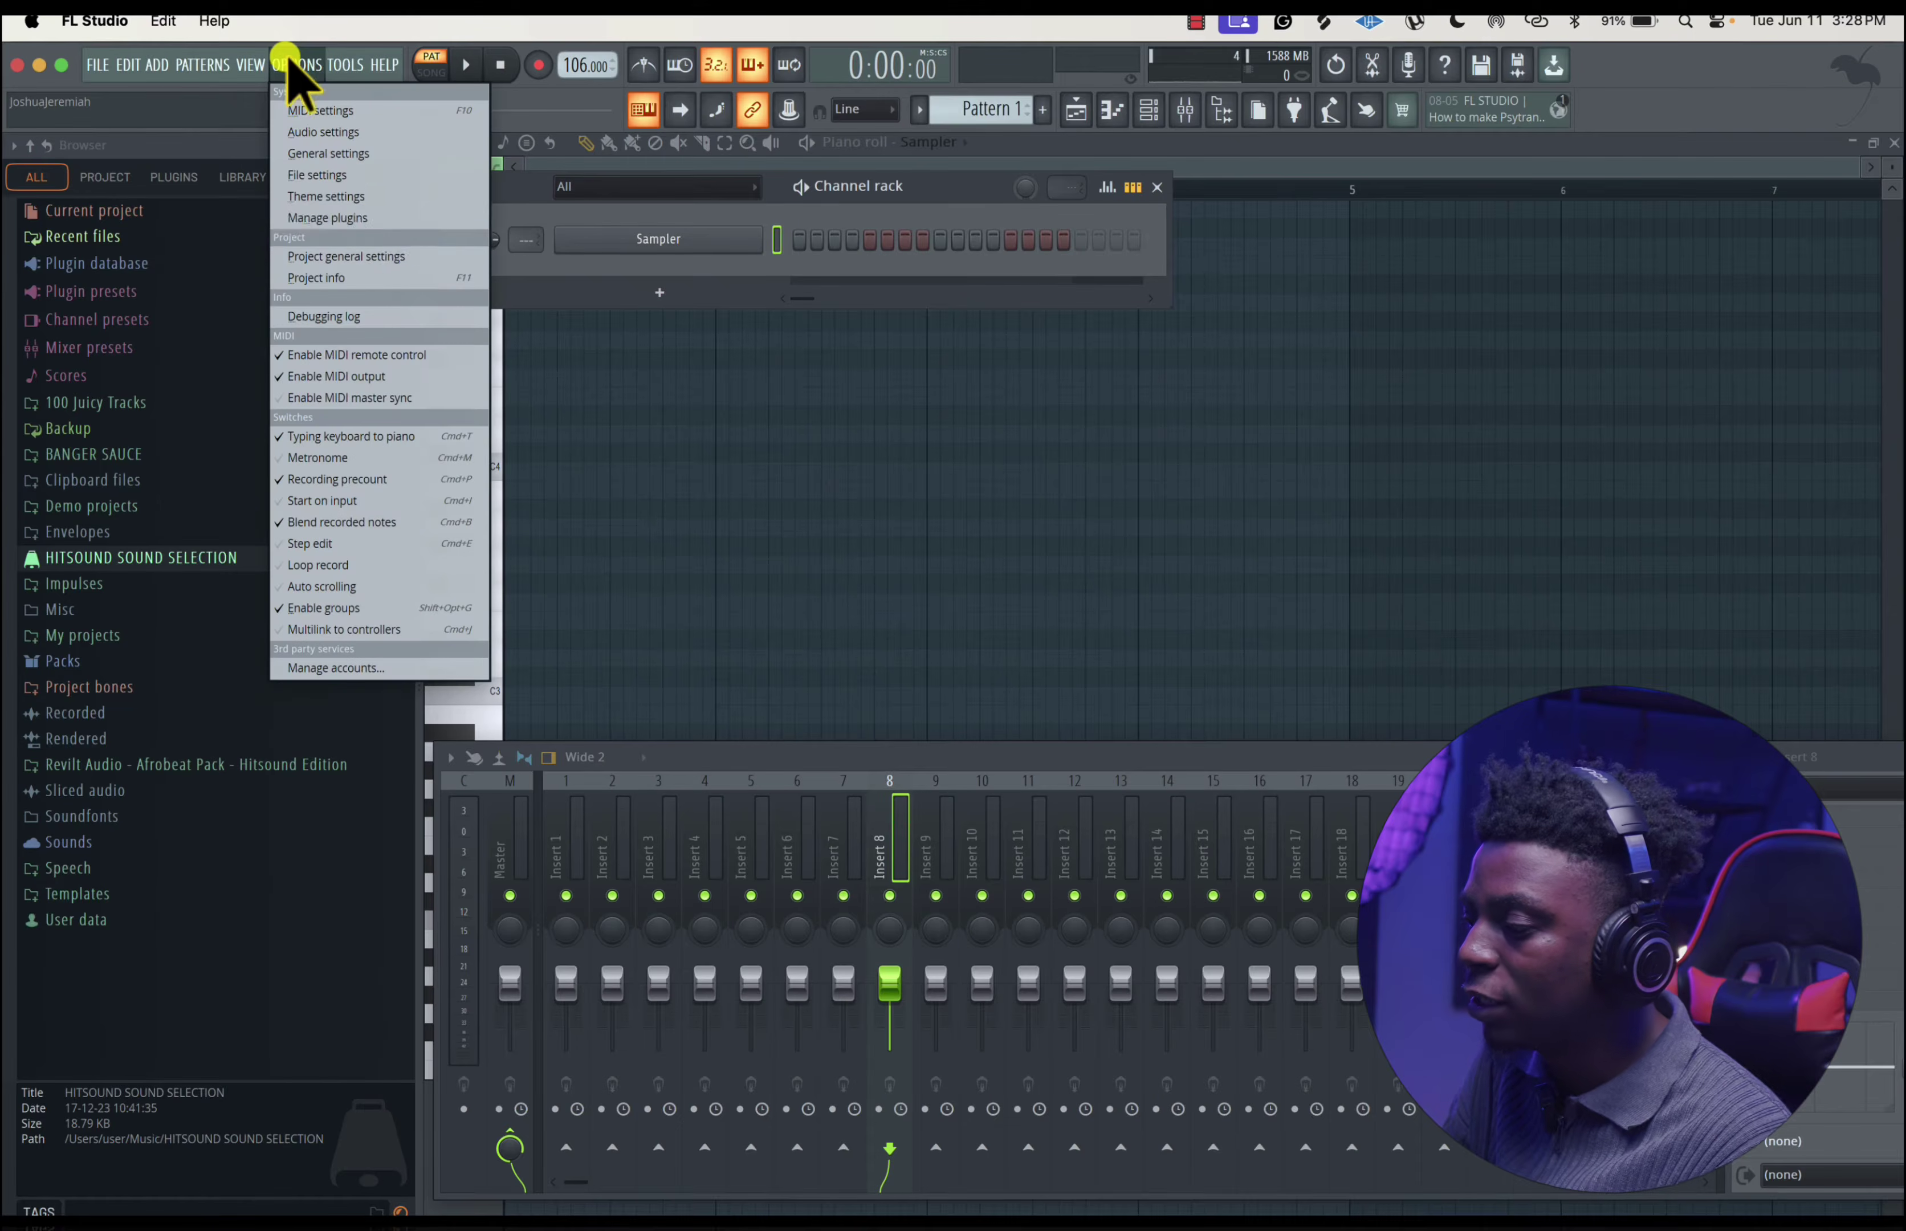
pyautogui.click(375, 232)
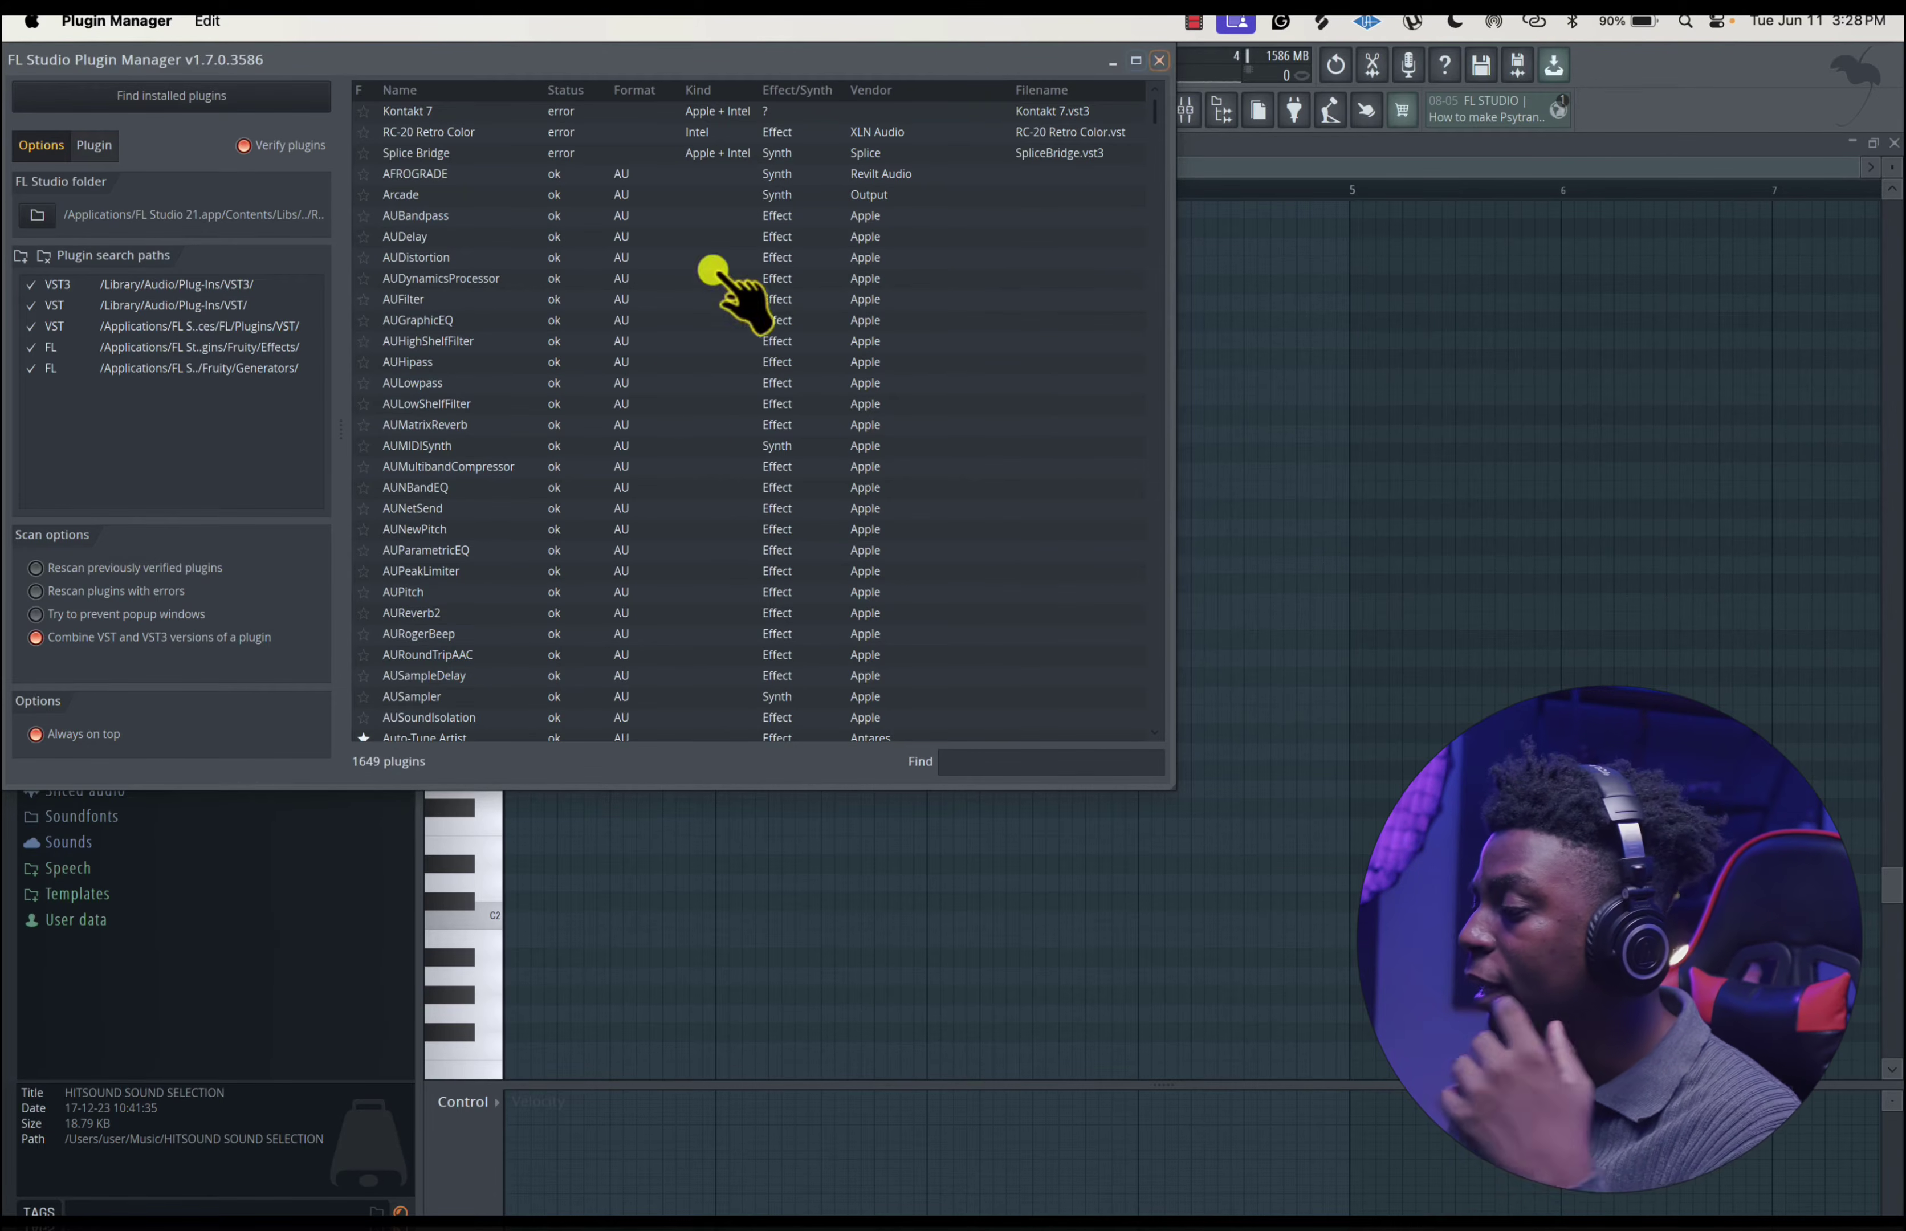
pyautogui.scroll(-20, 761, 608)
pyautogui.scroll(-20, 761, 608)
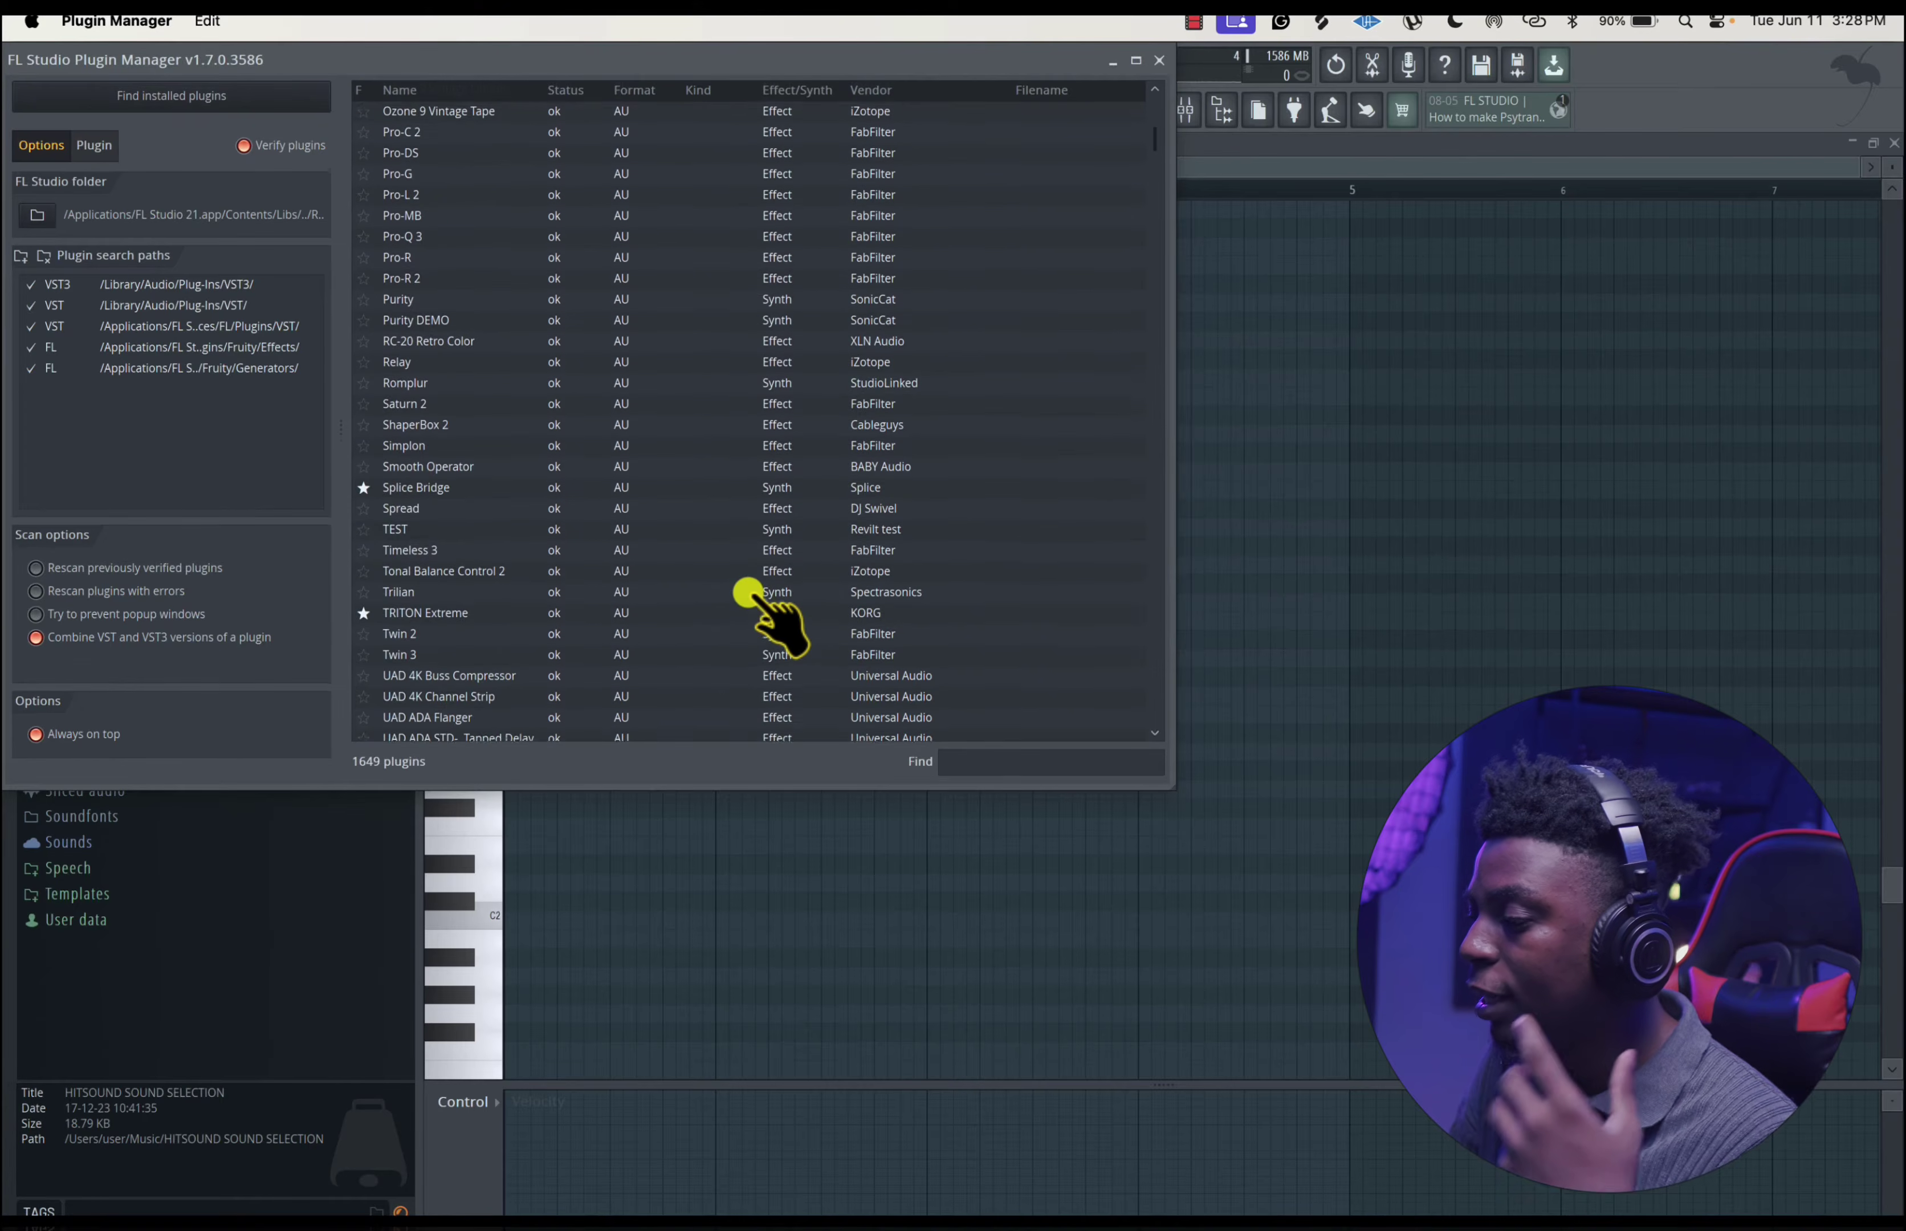
pyautogui.click(751, 504)
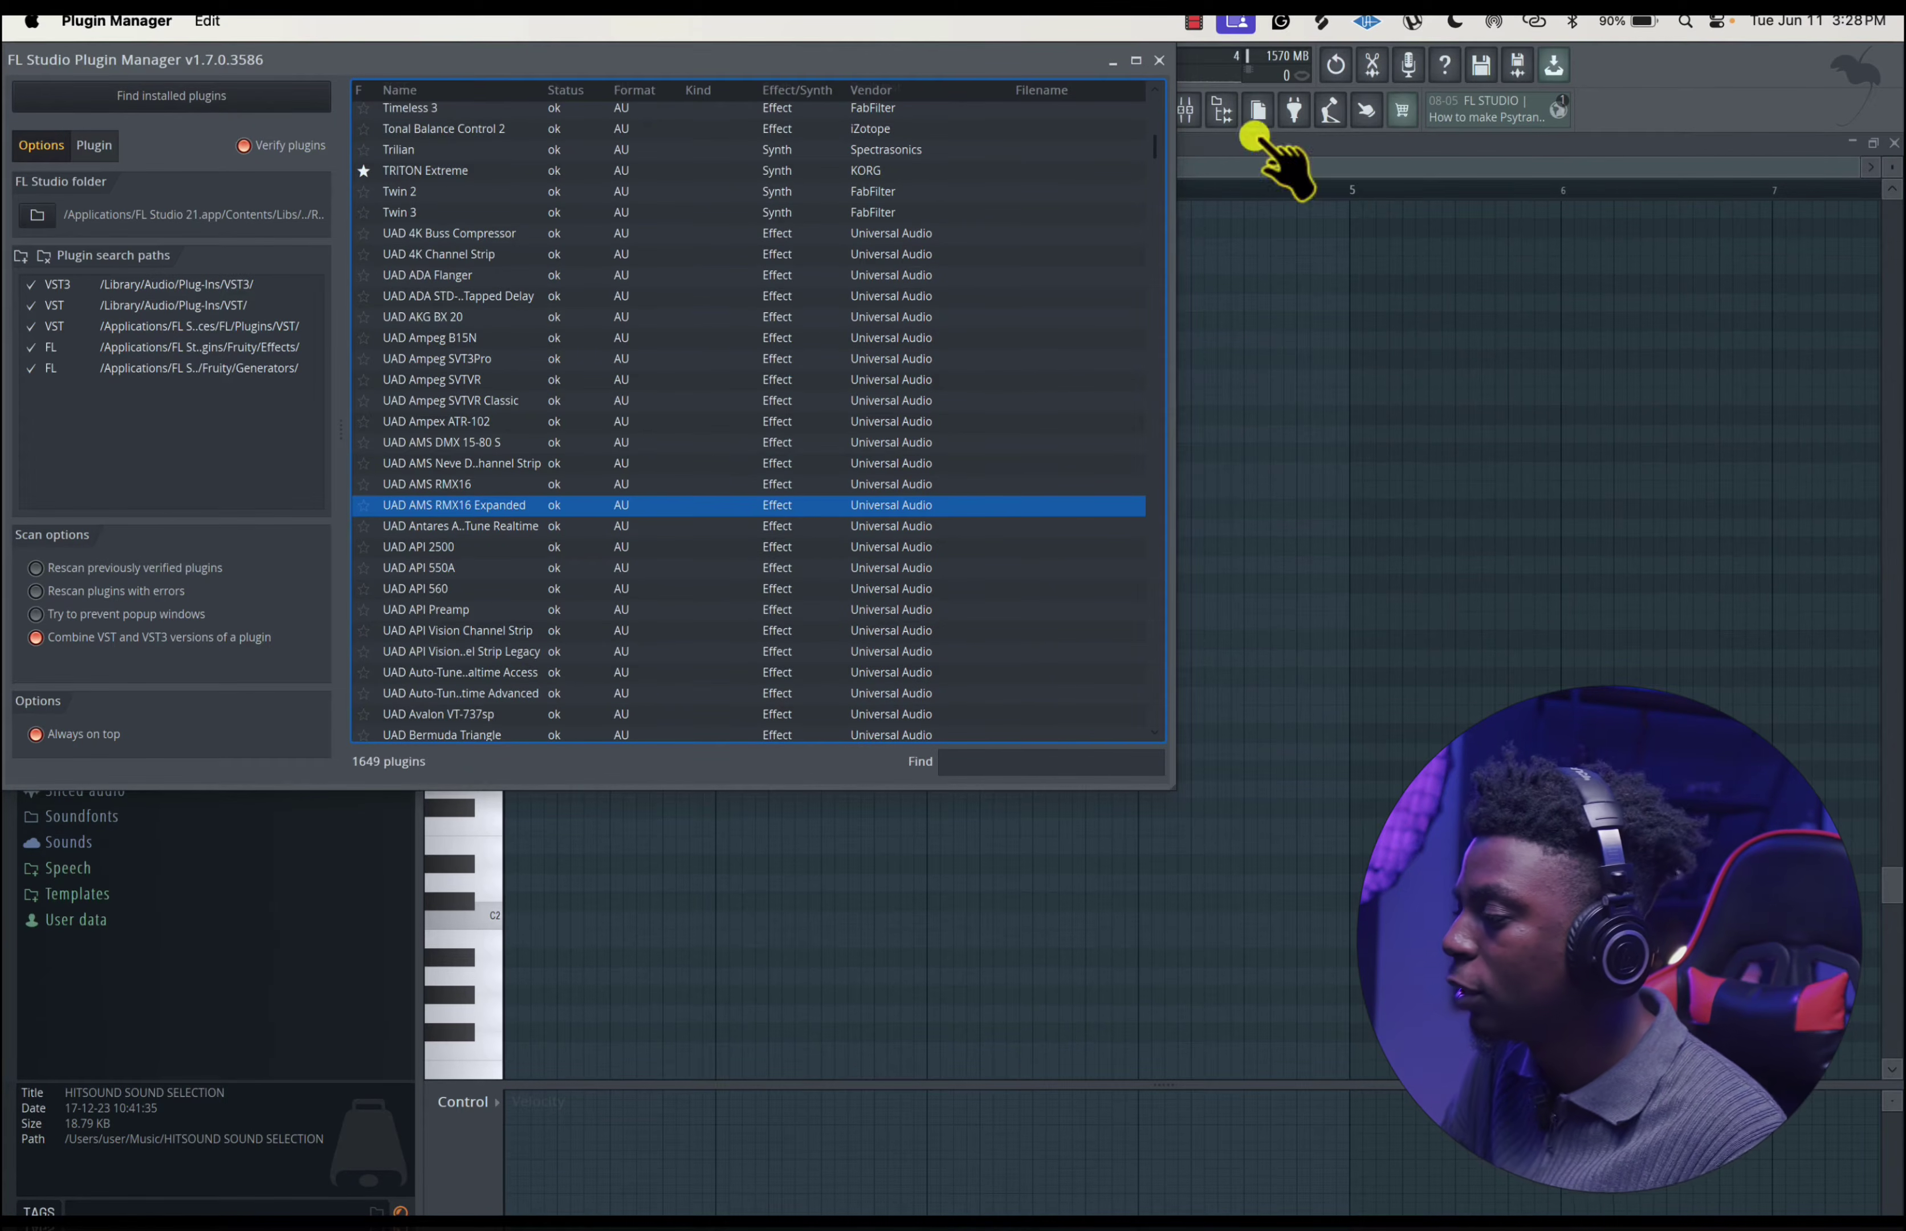
pyautogui.click(1159, 60)
# - Examine the one-click audio recording and macro commands, and the help and support entries
pyautogui.click(313, 65)
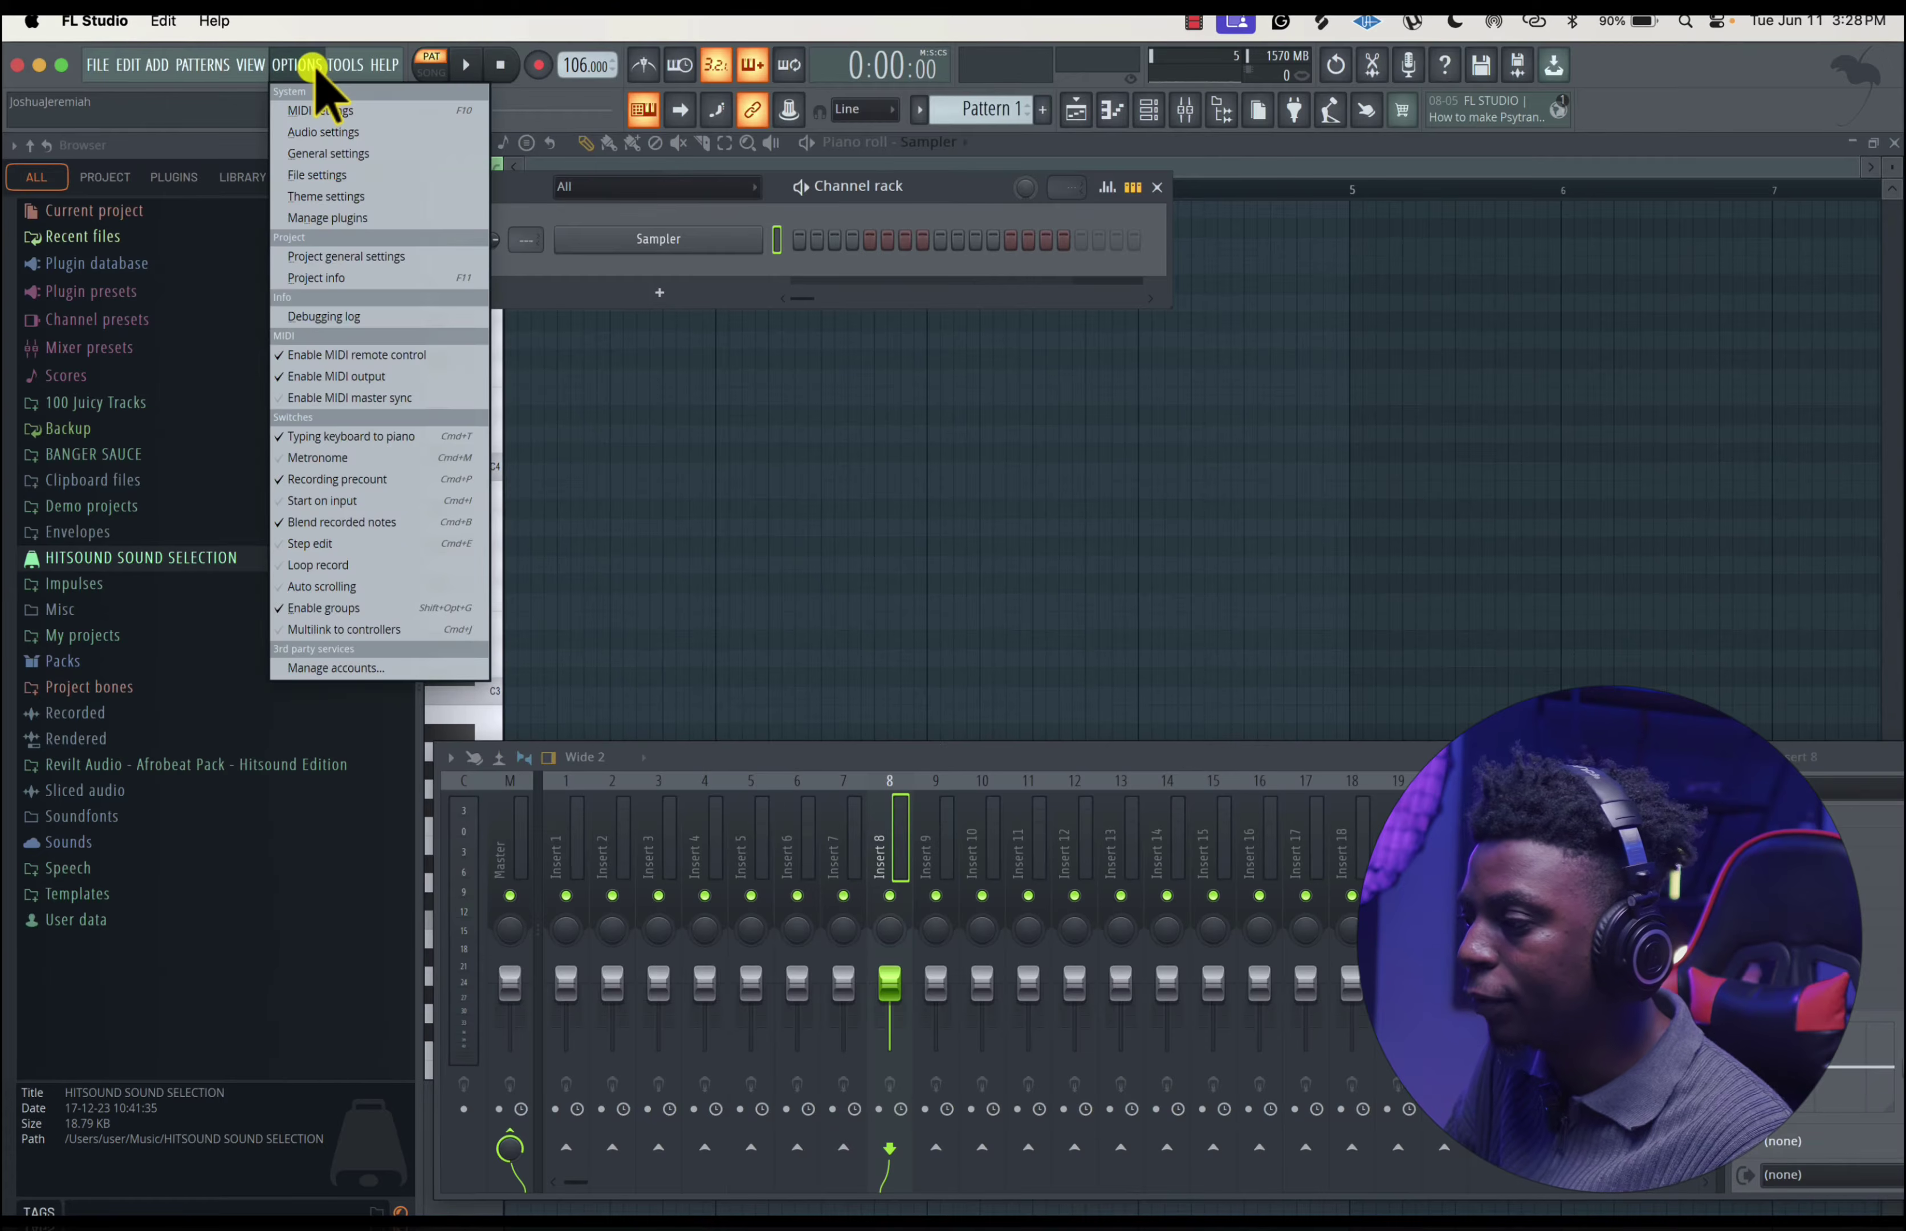
pyautogui.moveTo(331, 70)
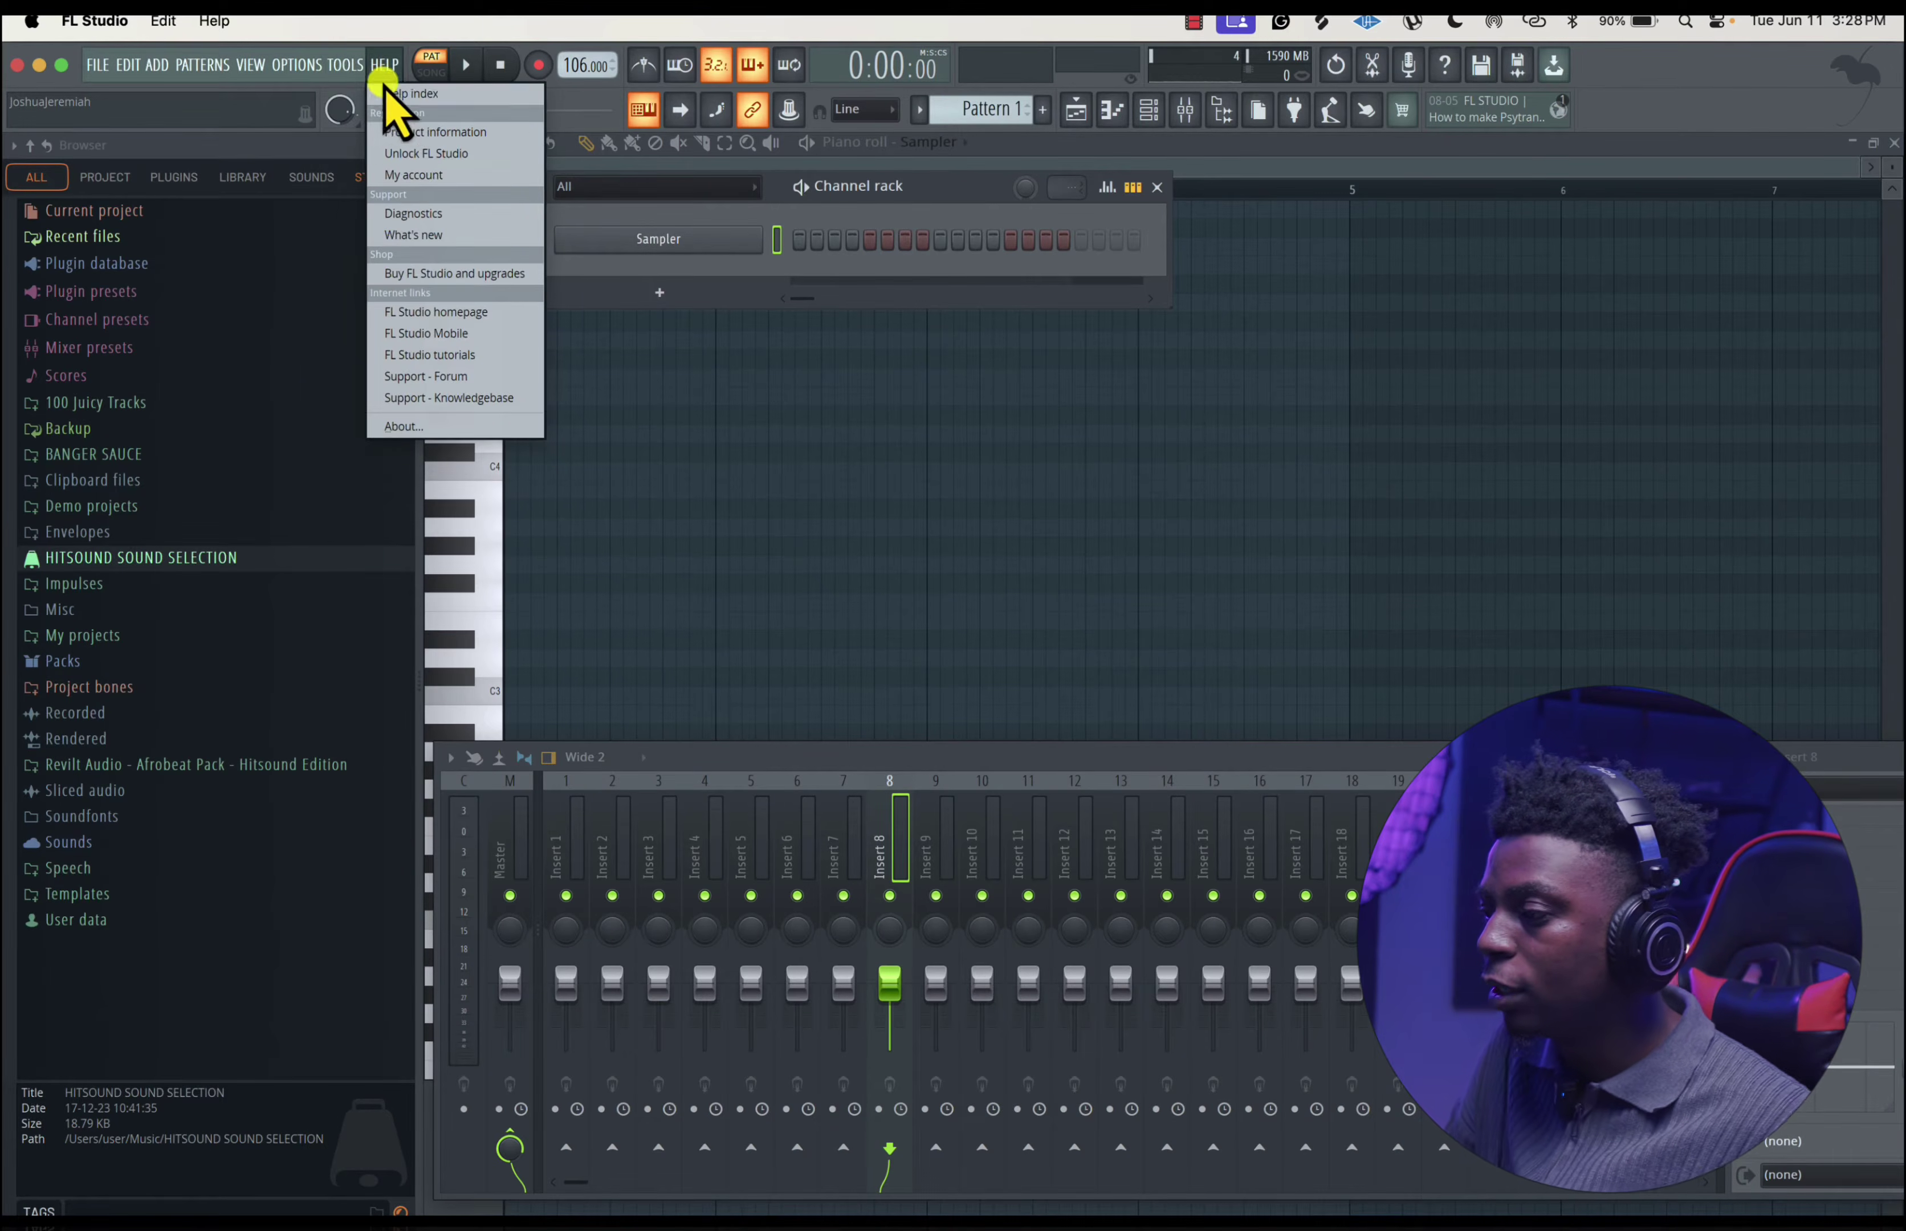
pyautogui.moveTo(411, 116)
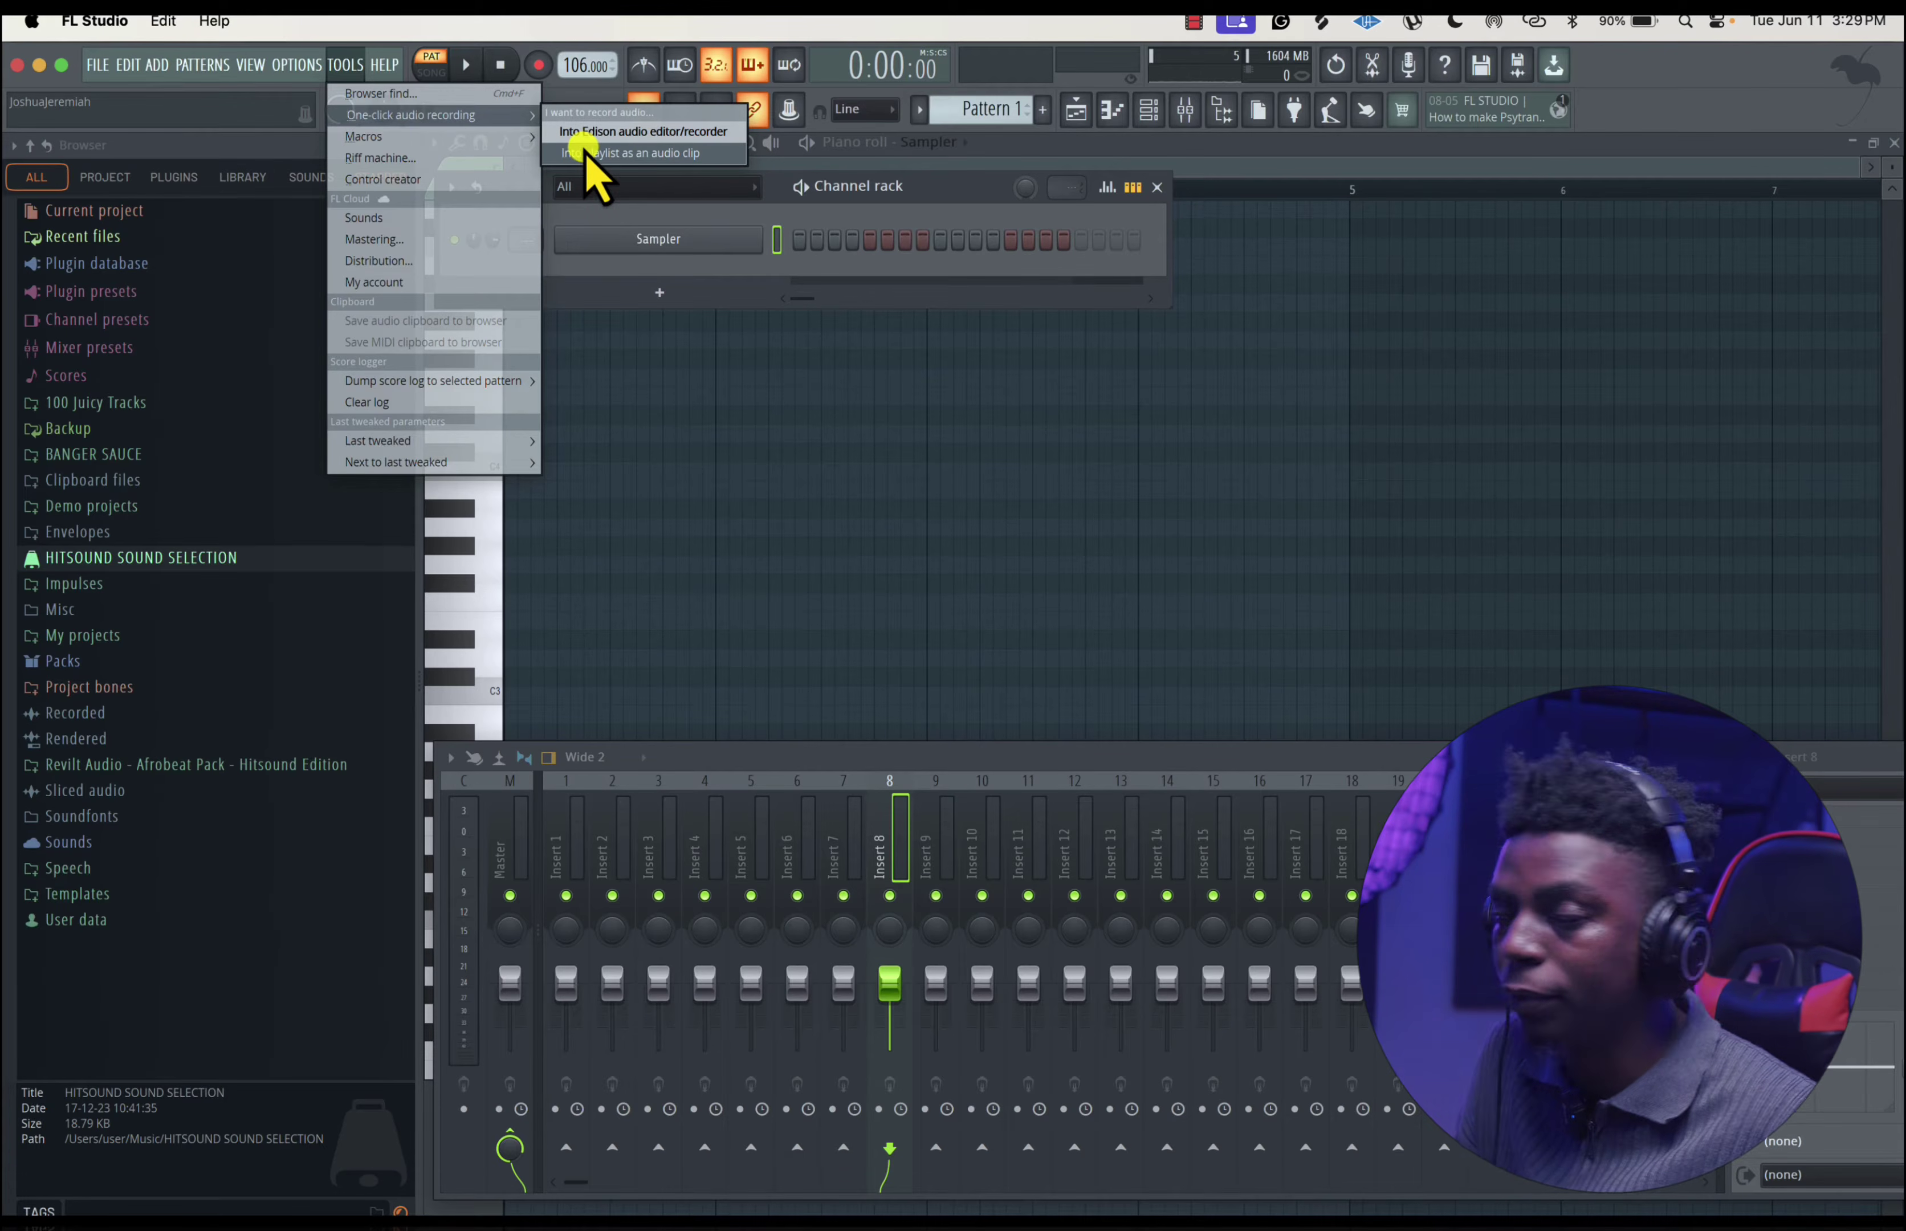
pyautogui.moveTo(490, 144)
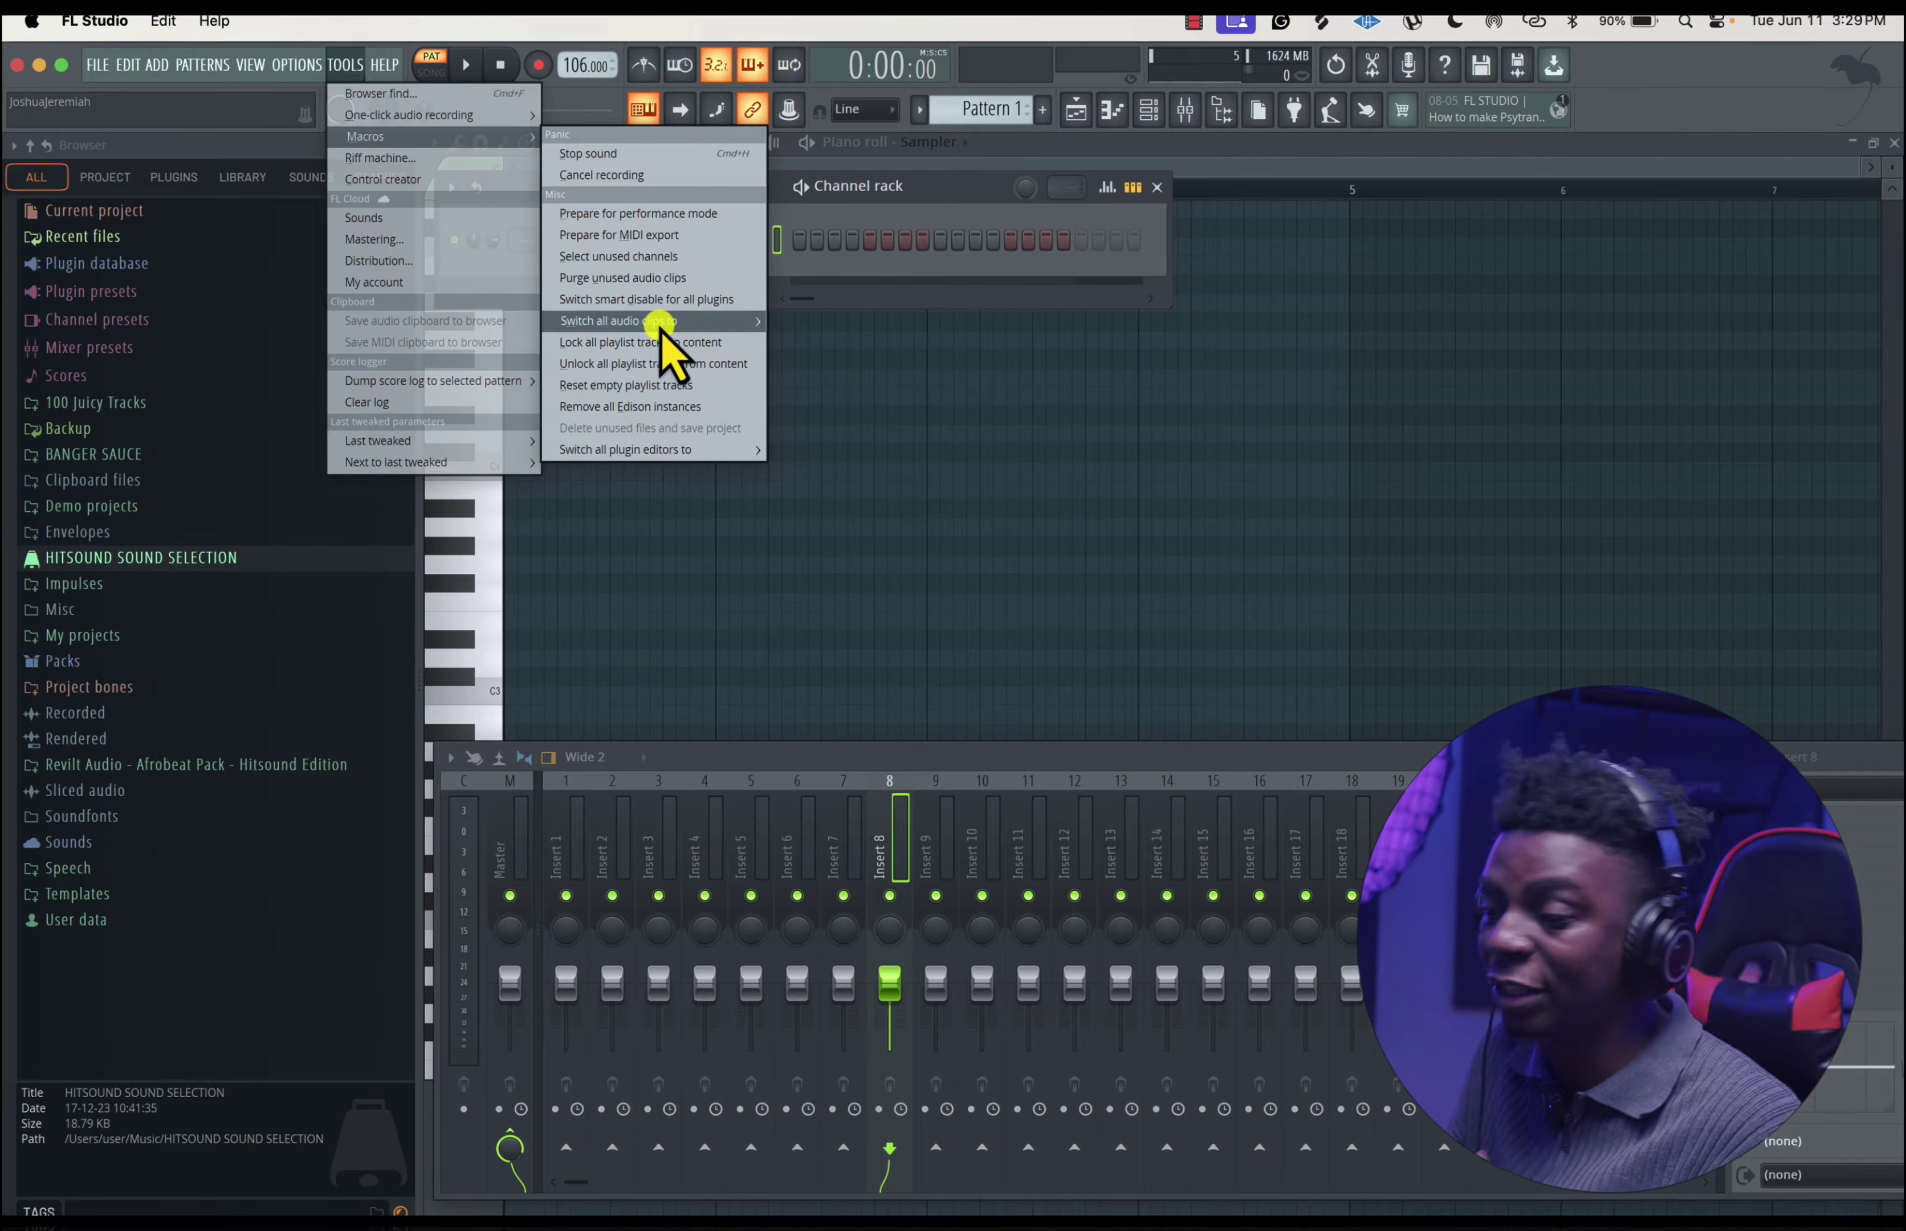
pyautogui.moveTo(660, 328)
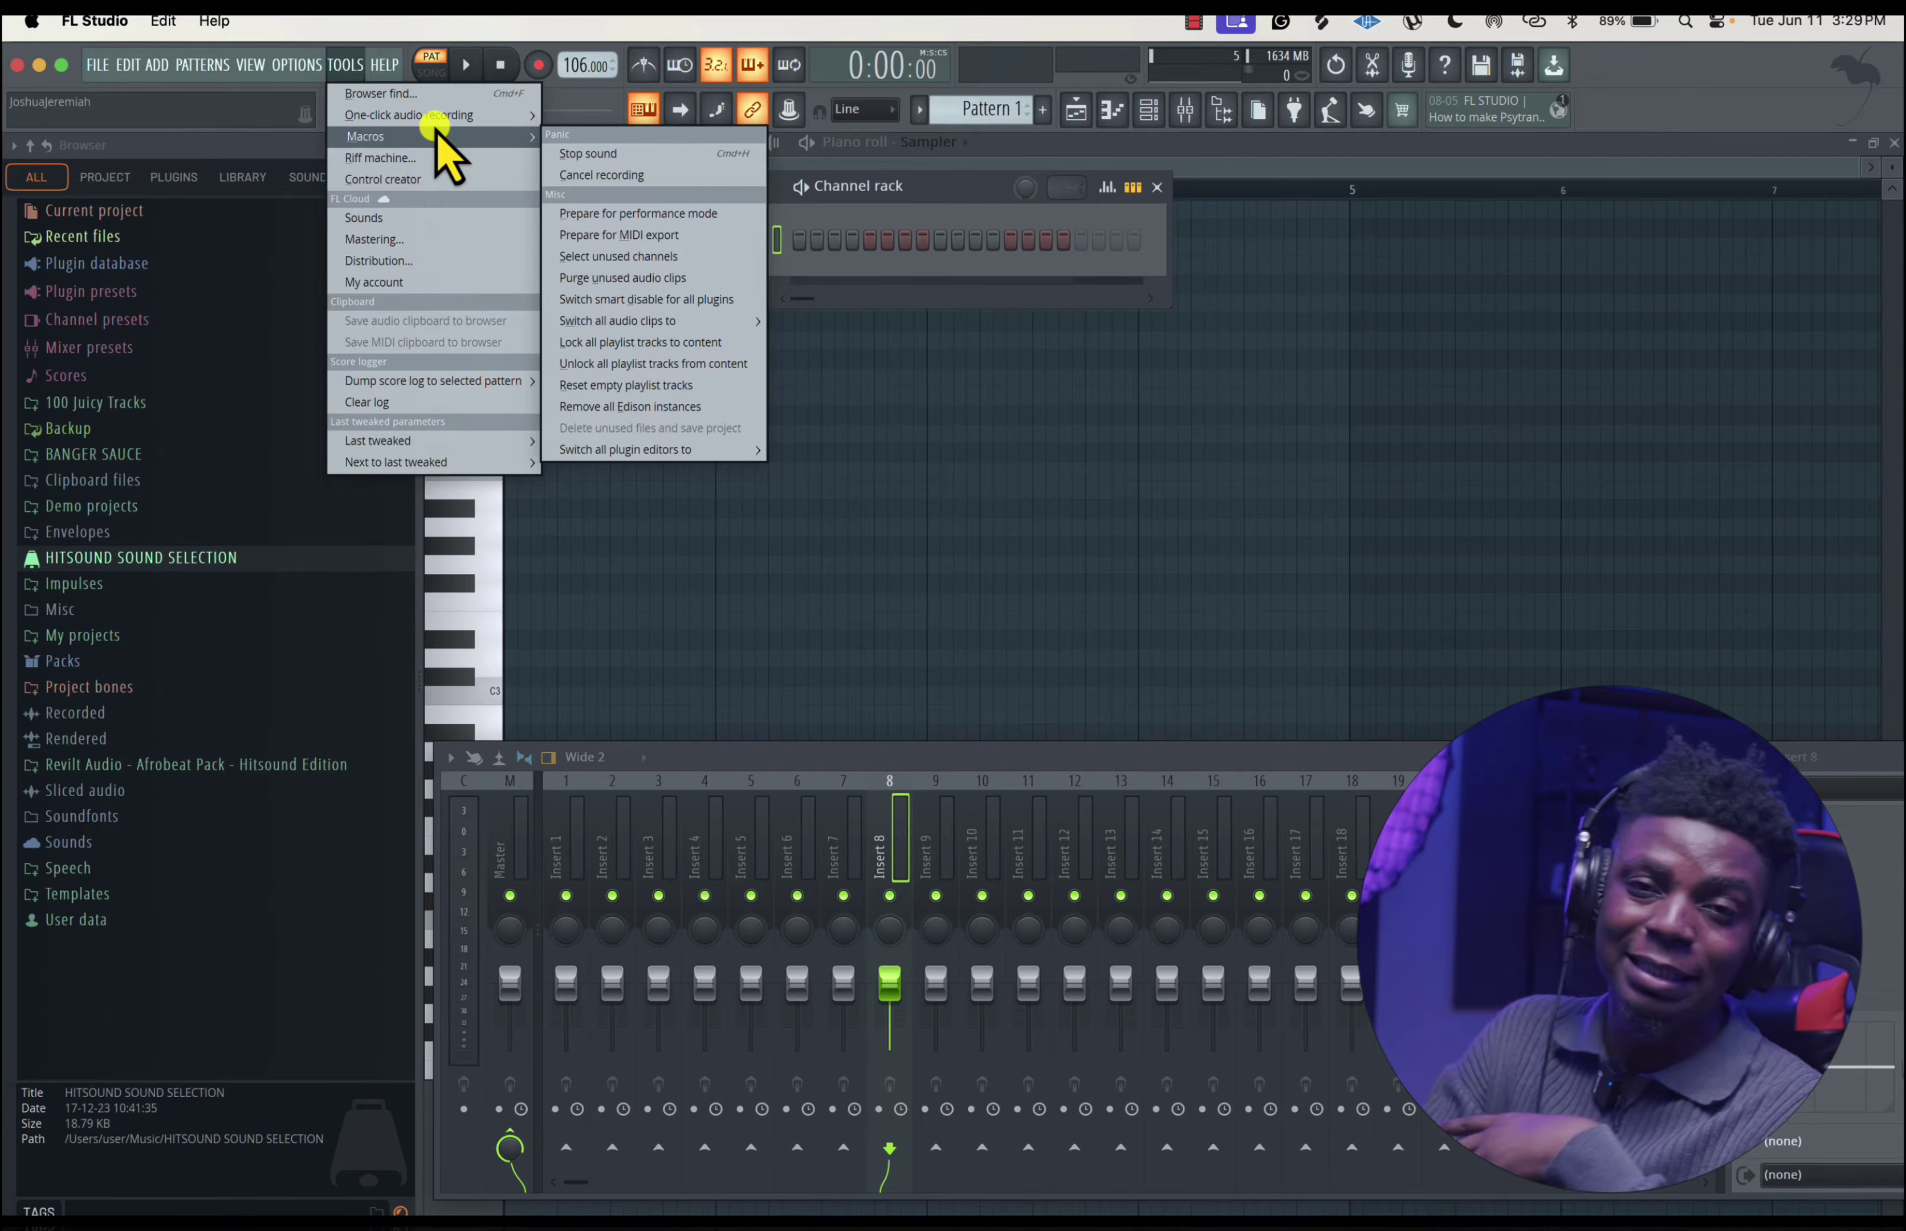
pyautogui.moveTo(384, 65)
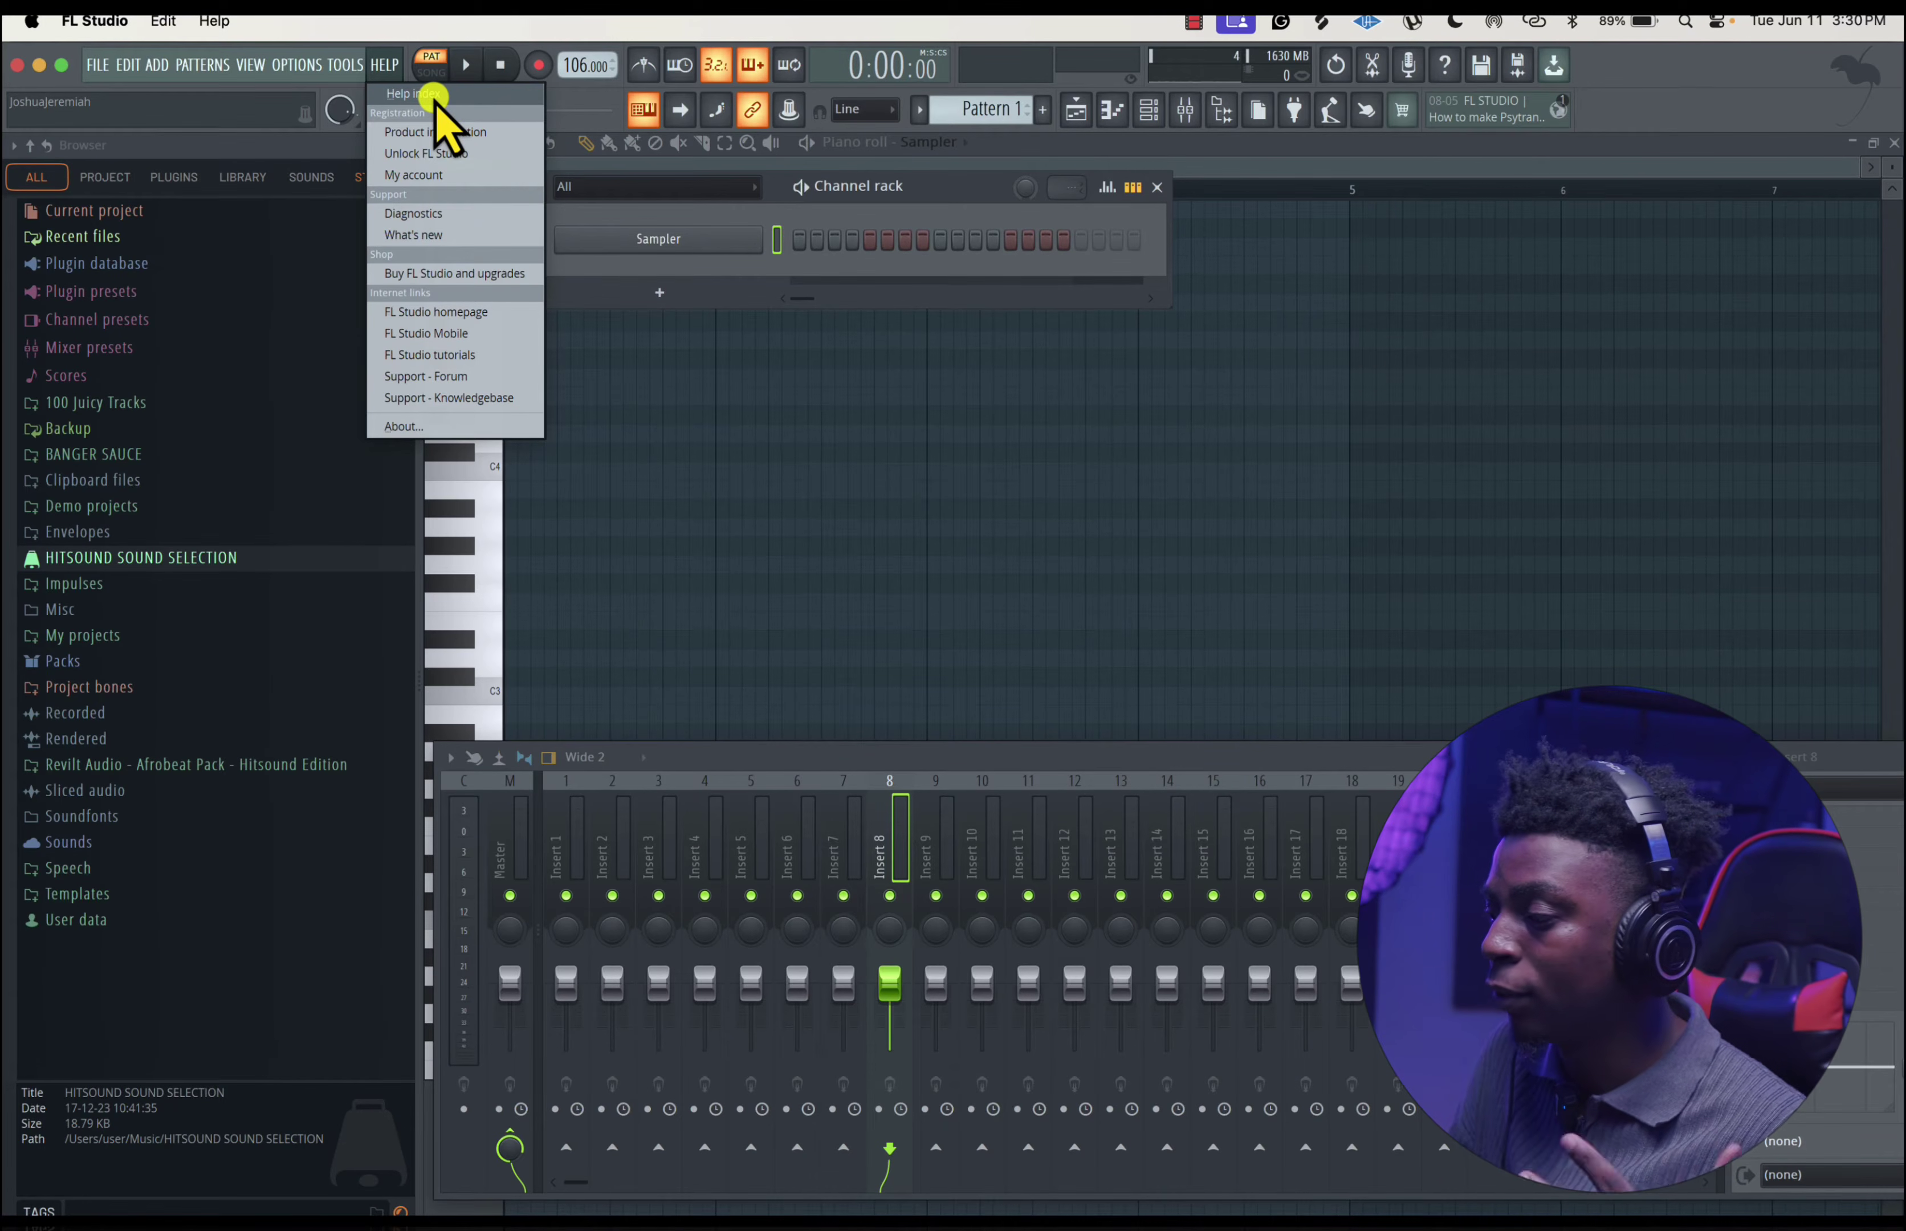
pyautogui.click(192, 116)
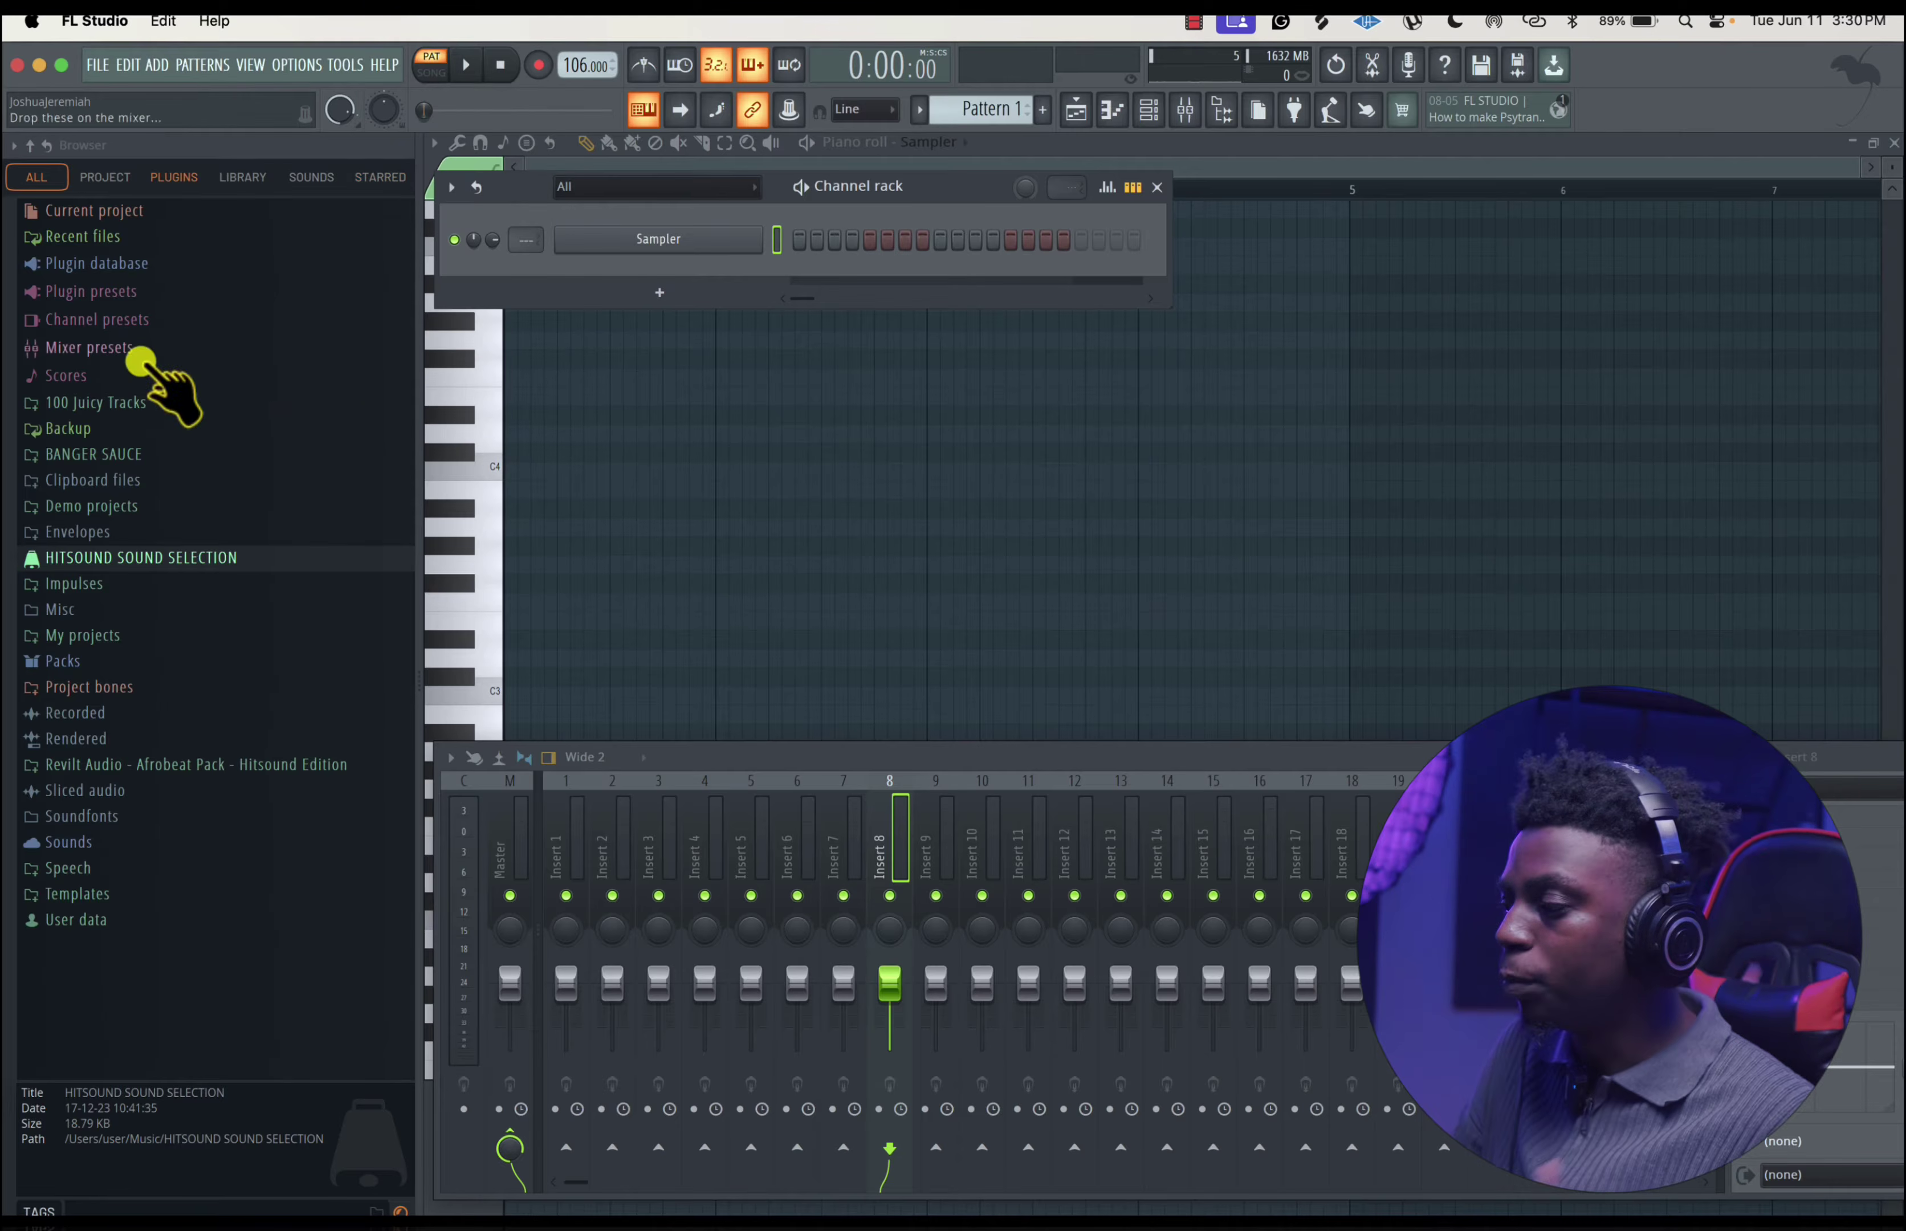
# - Switch playback to song mode with the channel rack hidden, and set the project tempo to 95 BPM
pyautogui.click(432, 68)
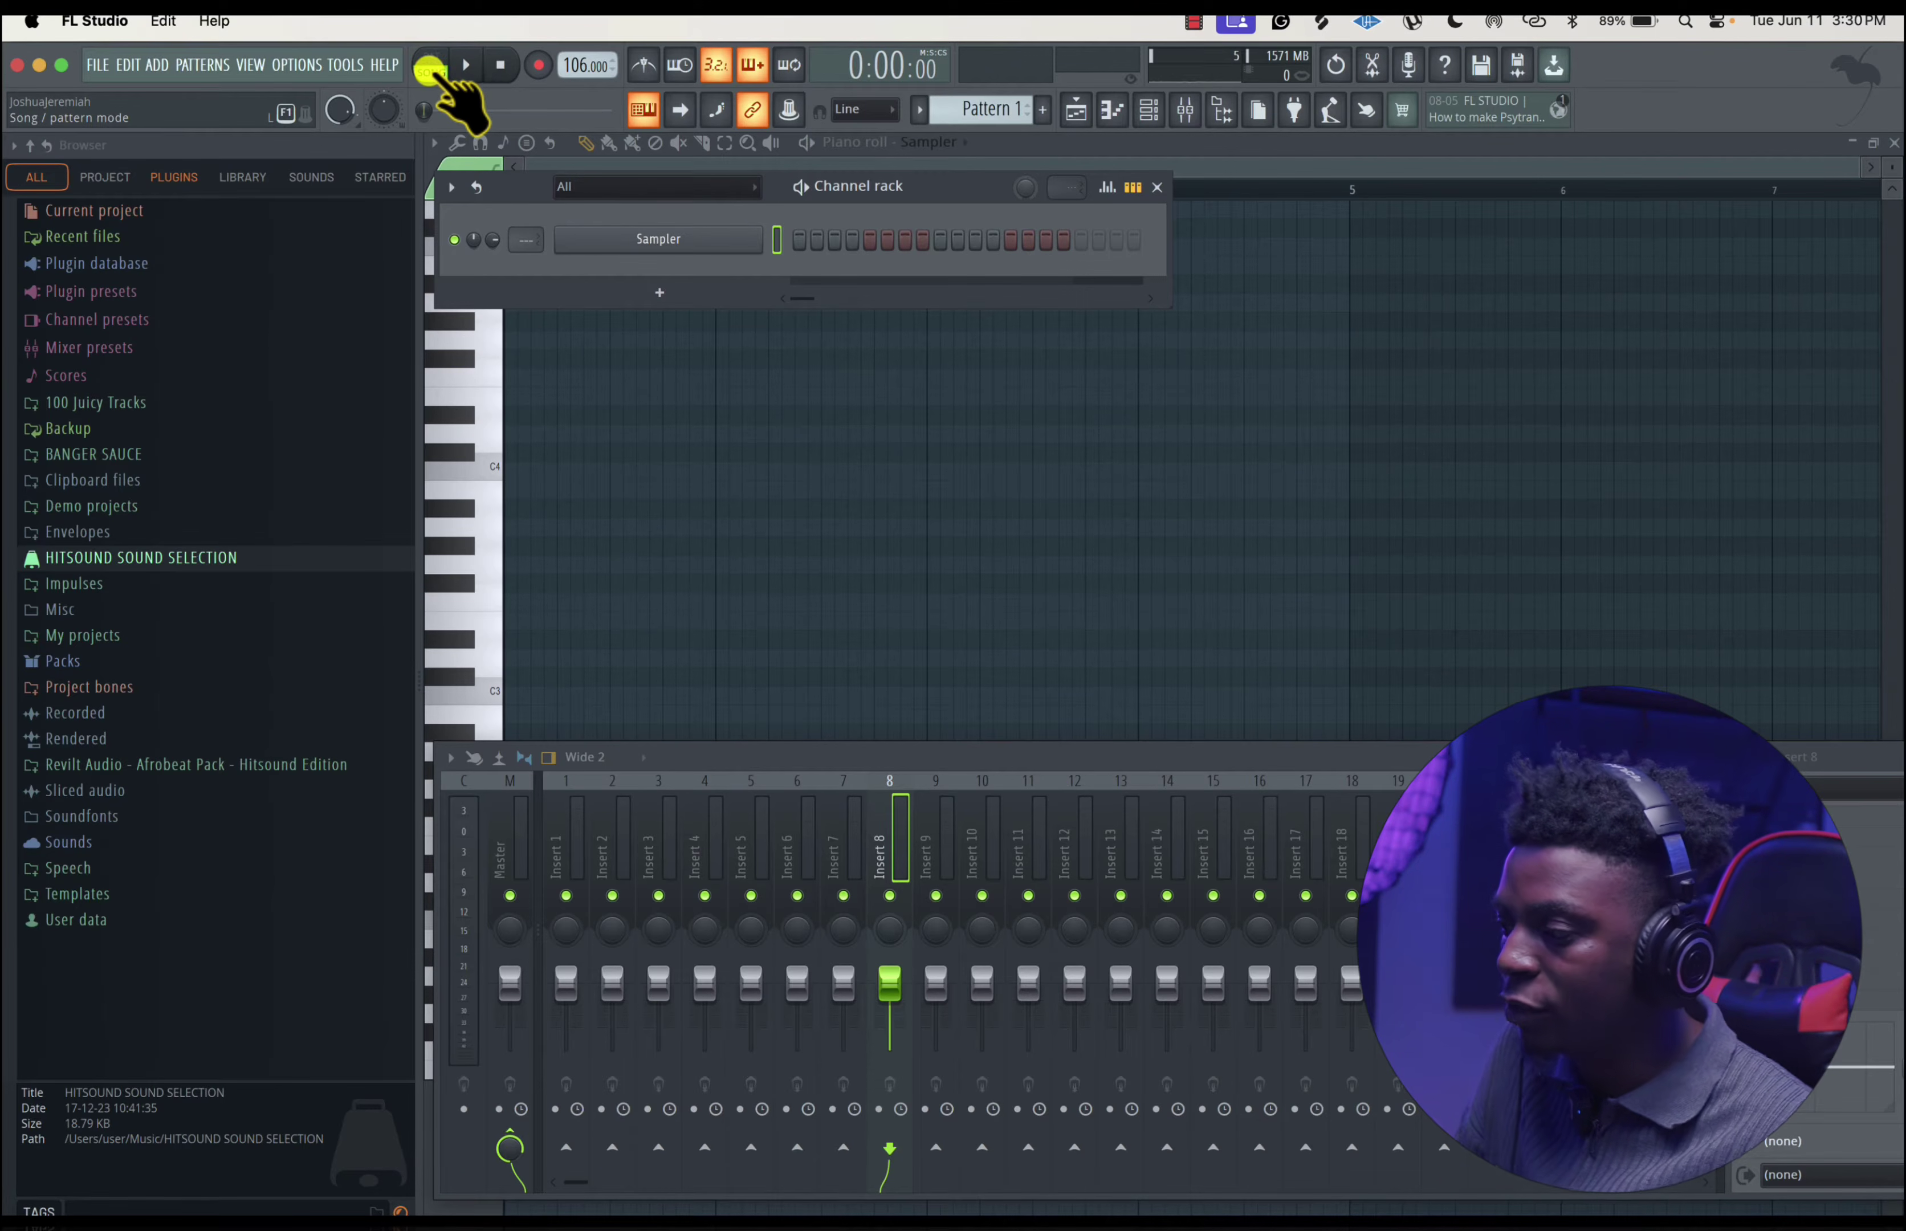
pyautogui.click(1271, 169)
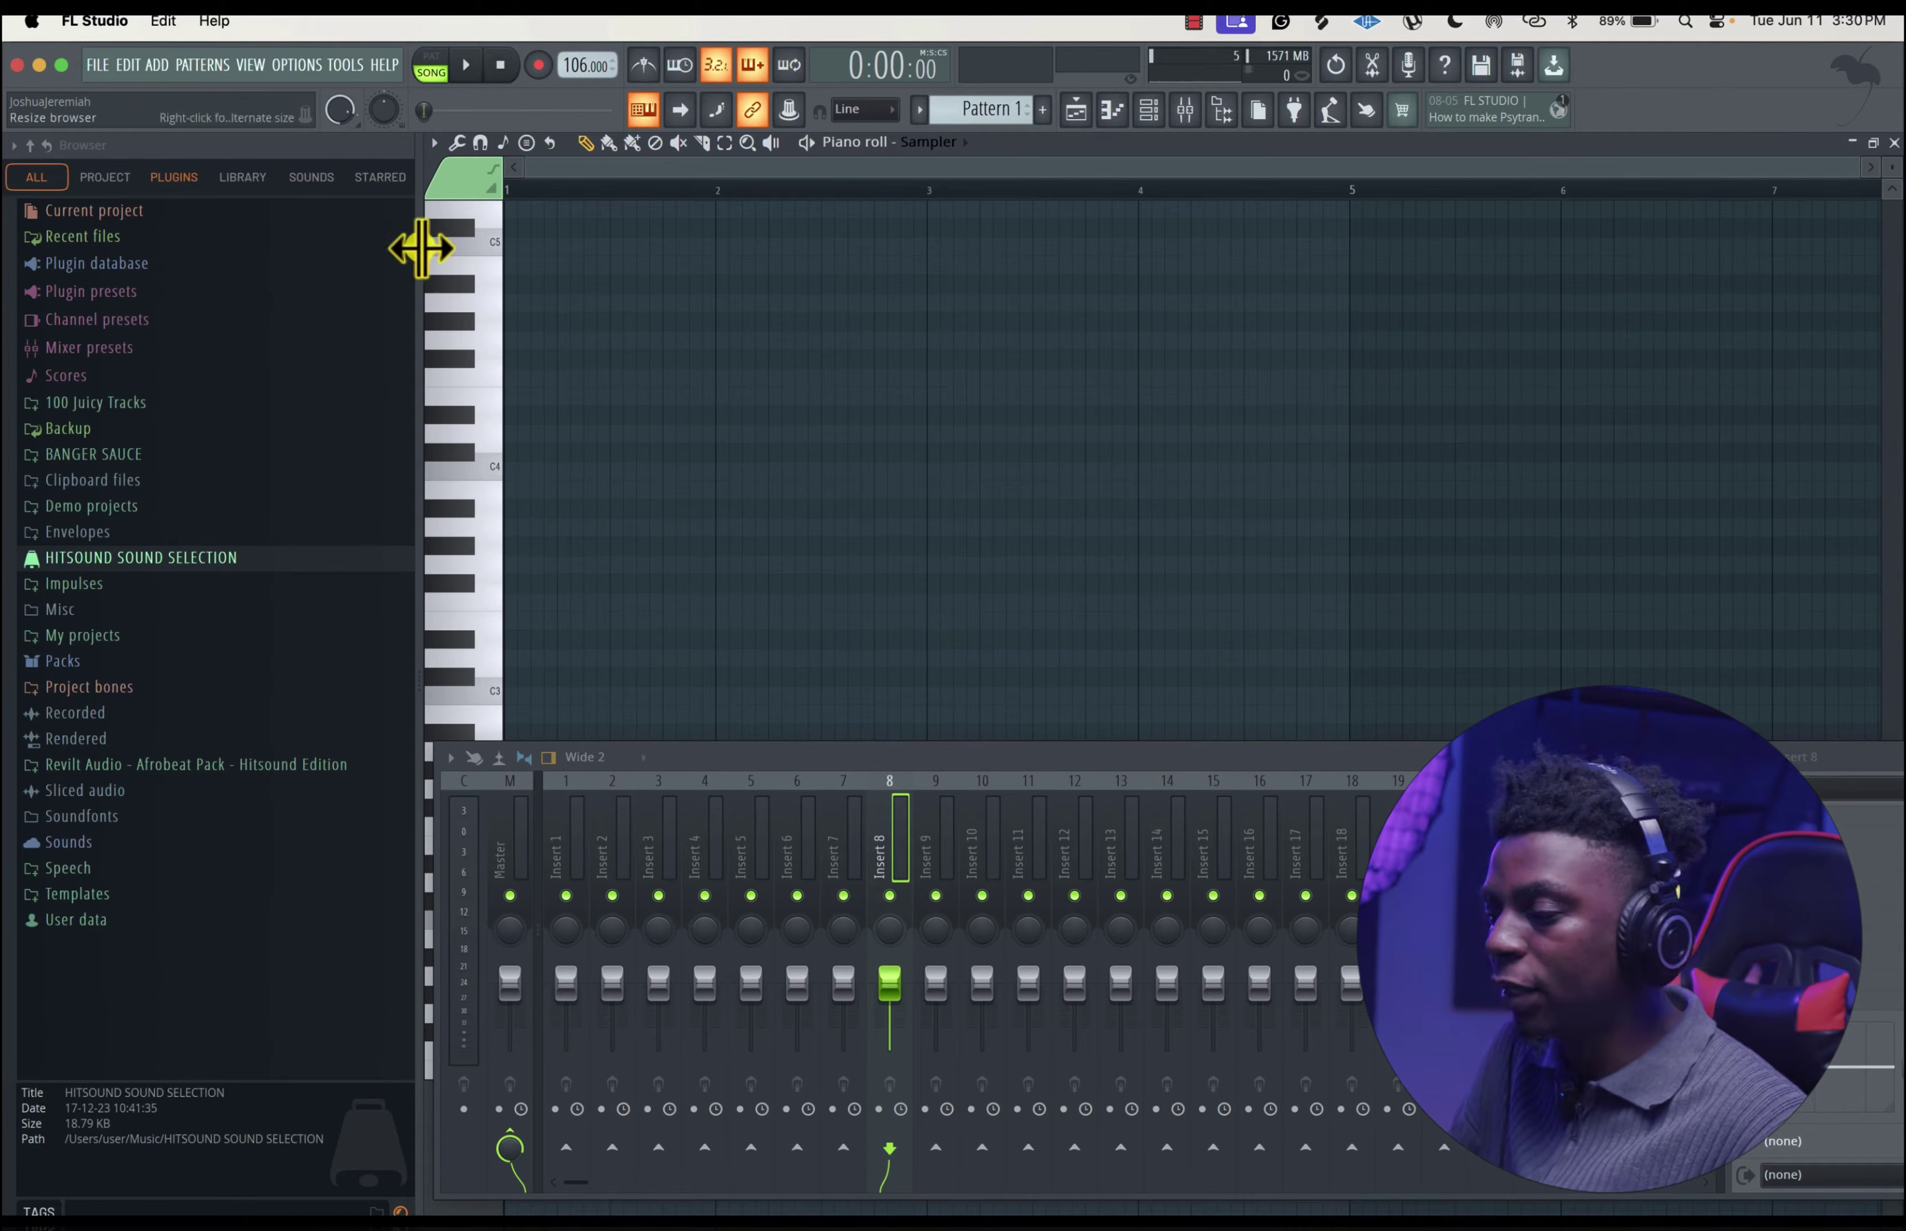
pyautogui.moveTo(564, 62)
pyautogui.mouseDown()
pyautogui.moveTo(573, 1192)
pyautogui.moveTo(581, 63)
pyautogui.mouseUp()
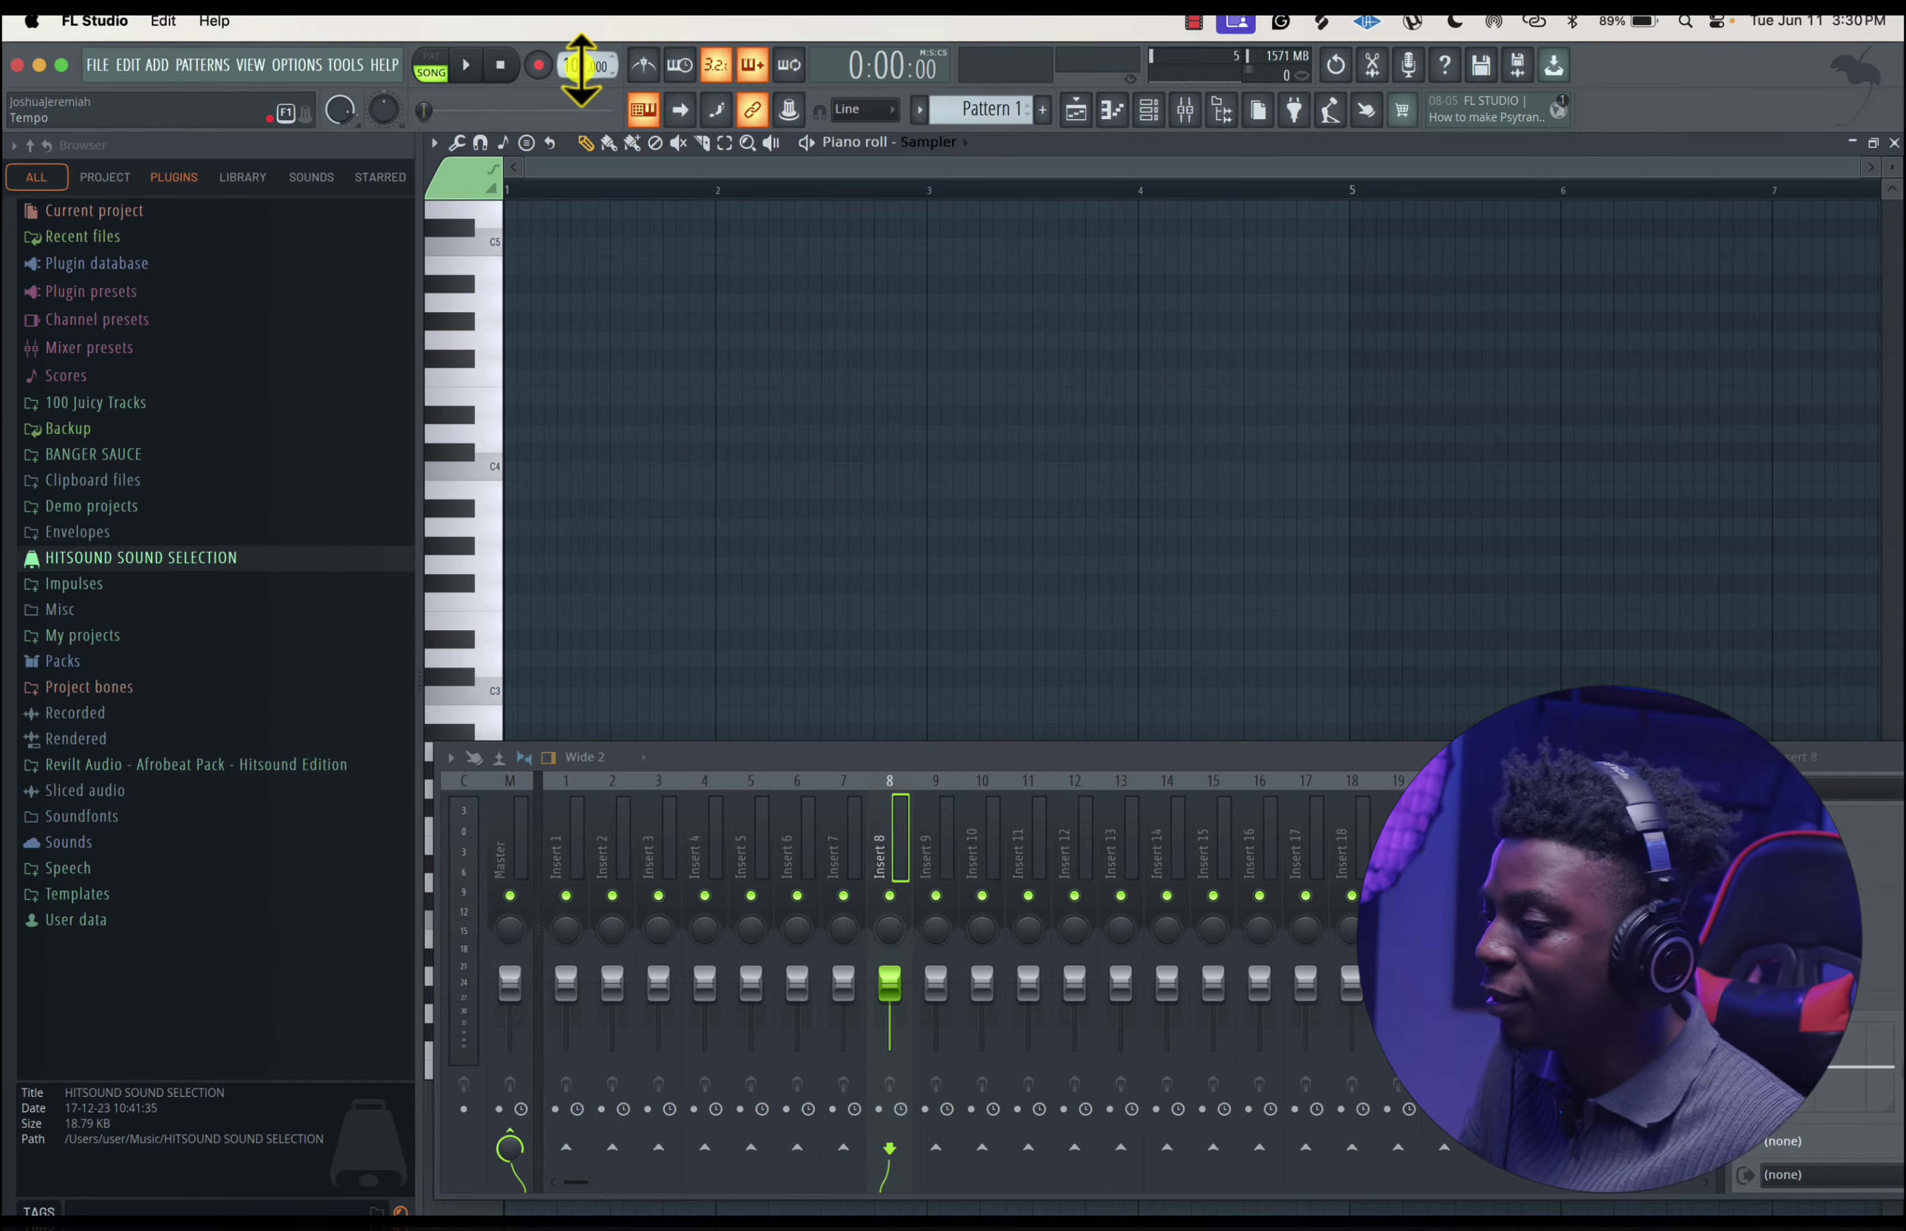
pyautogui.moveTo(582, 70); pyautogui.dragTo(599, 114)
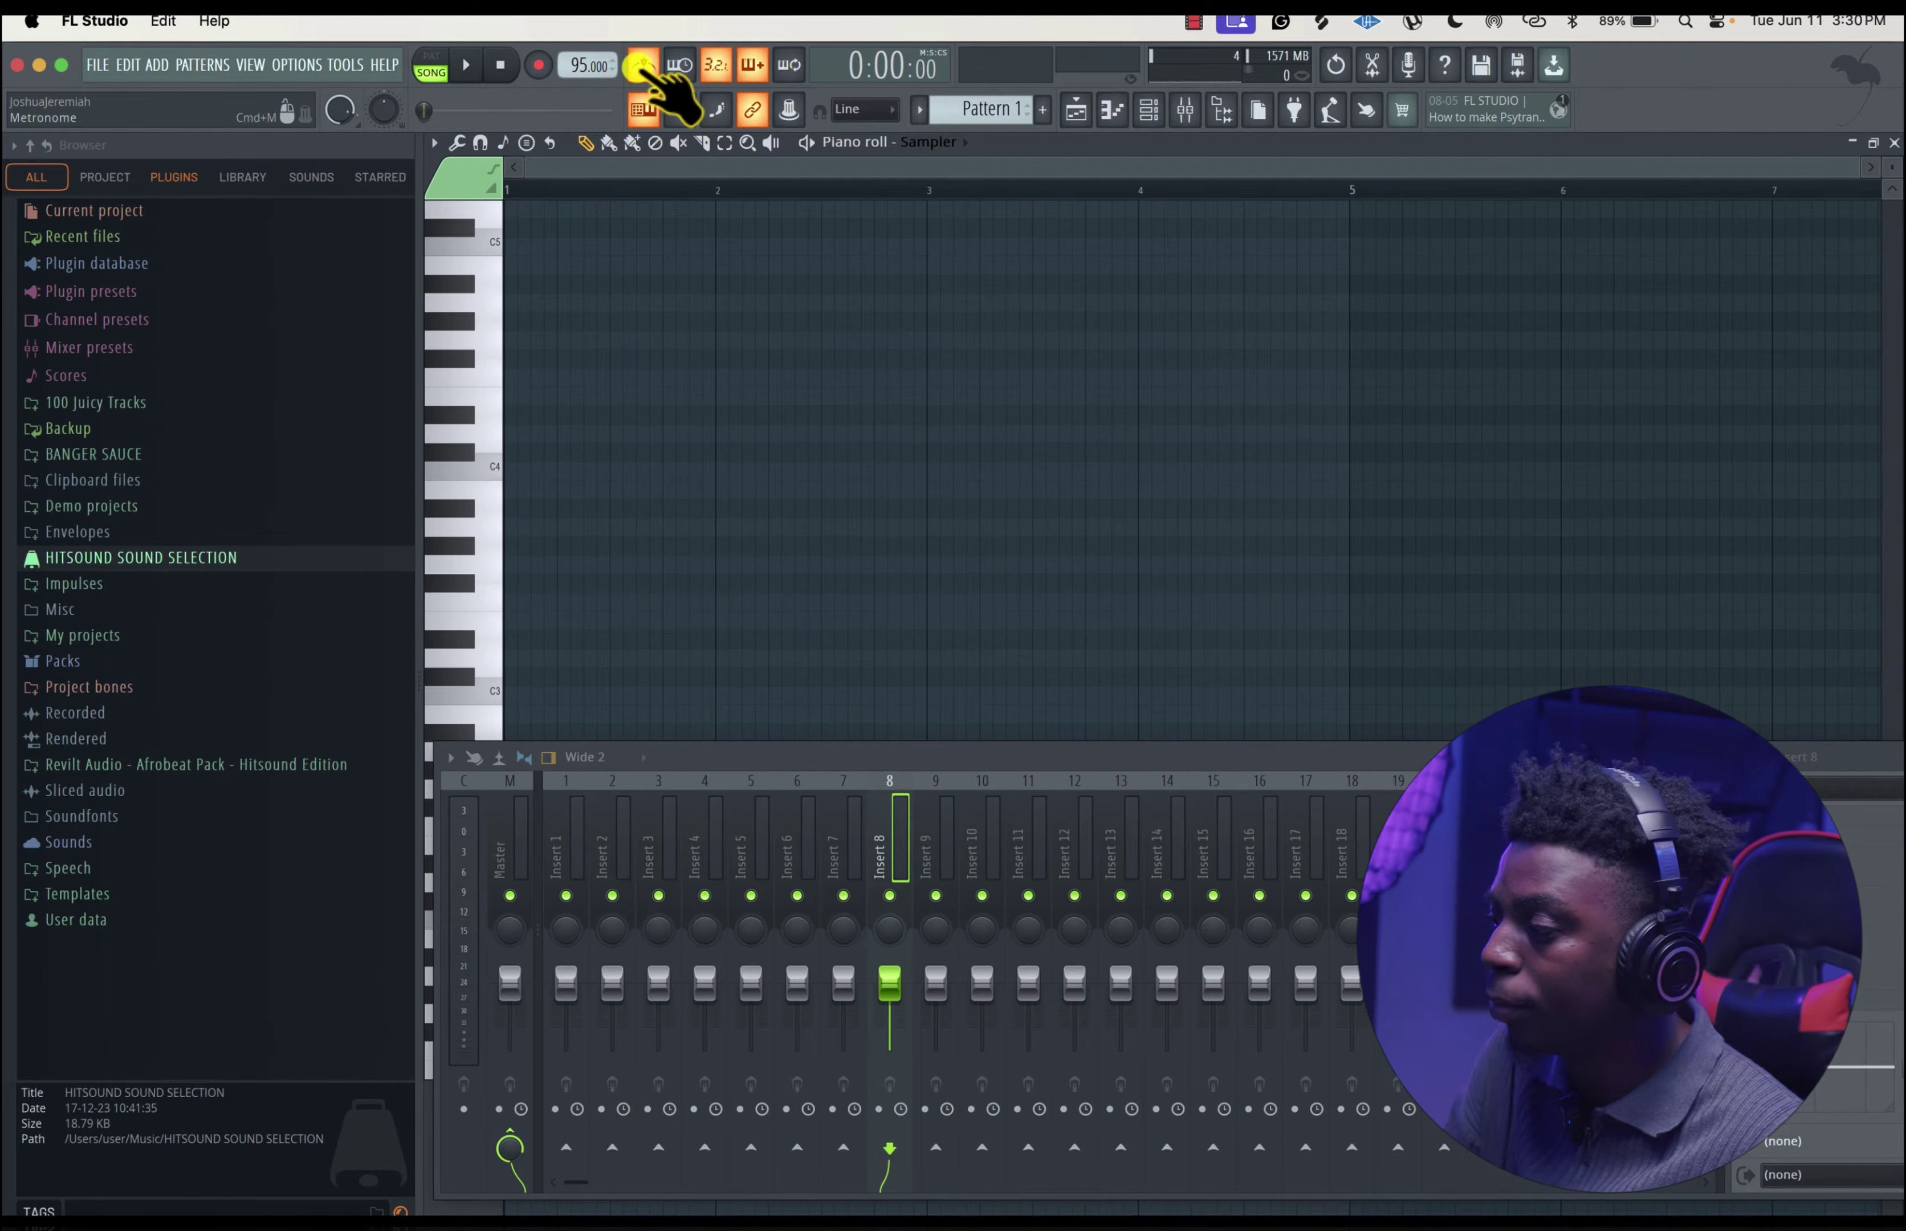
# - Turn on the metronome, set the project tempo to 140 BPM, and listen to the clicks before and after the tempo change
pyautogui.press('space')
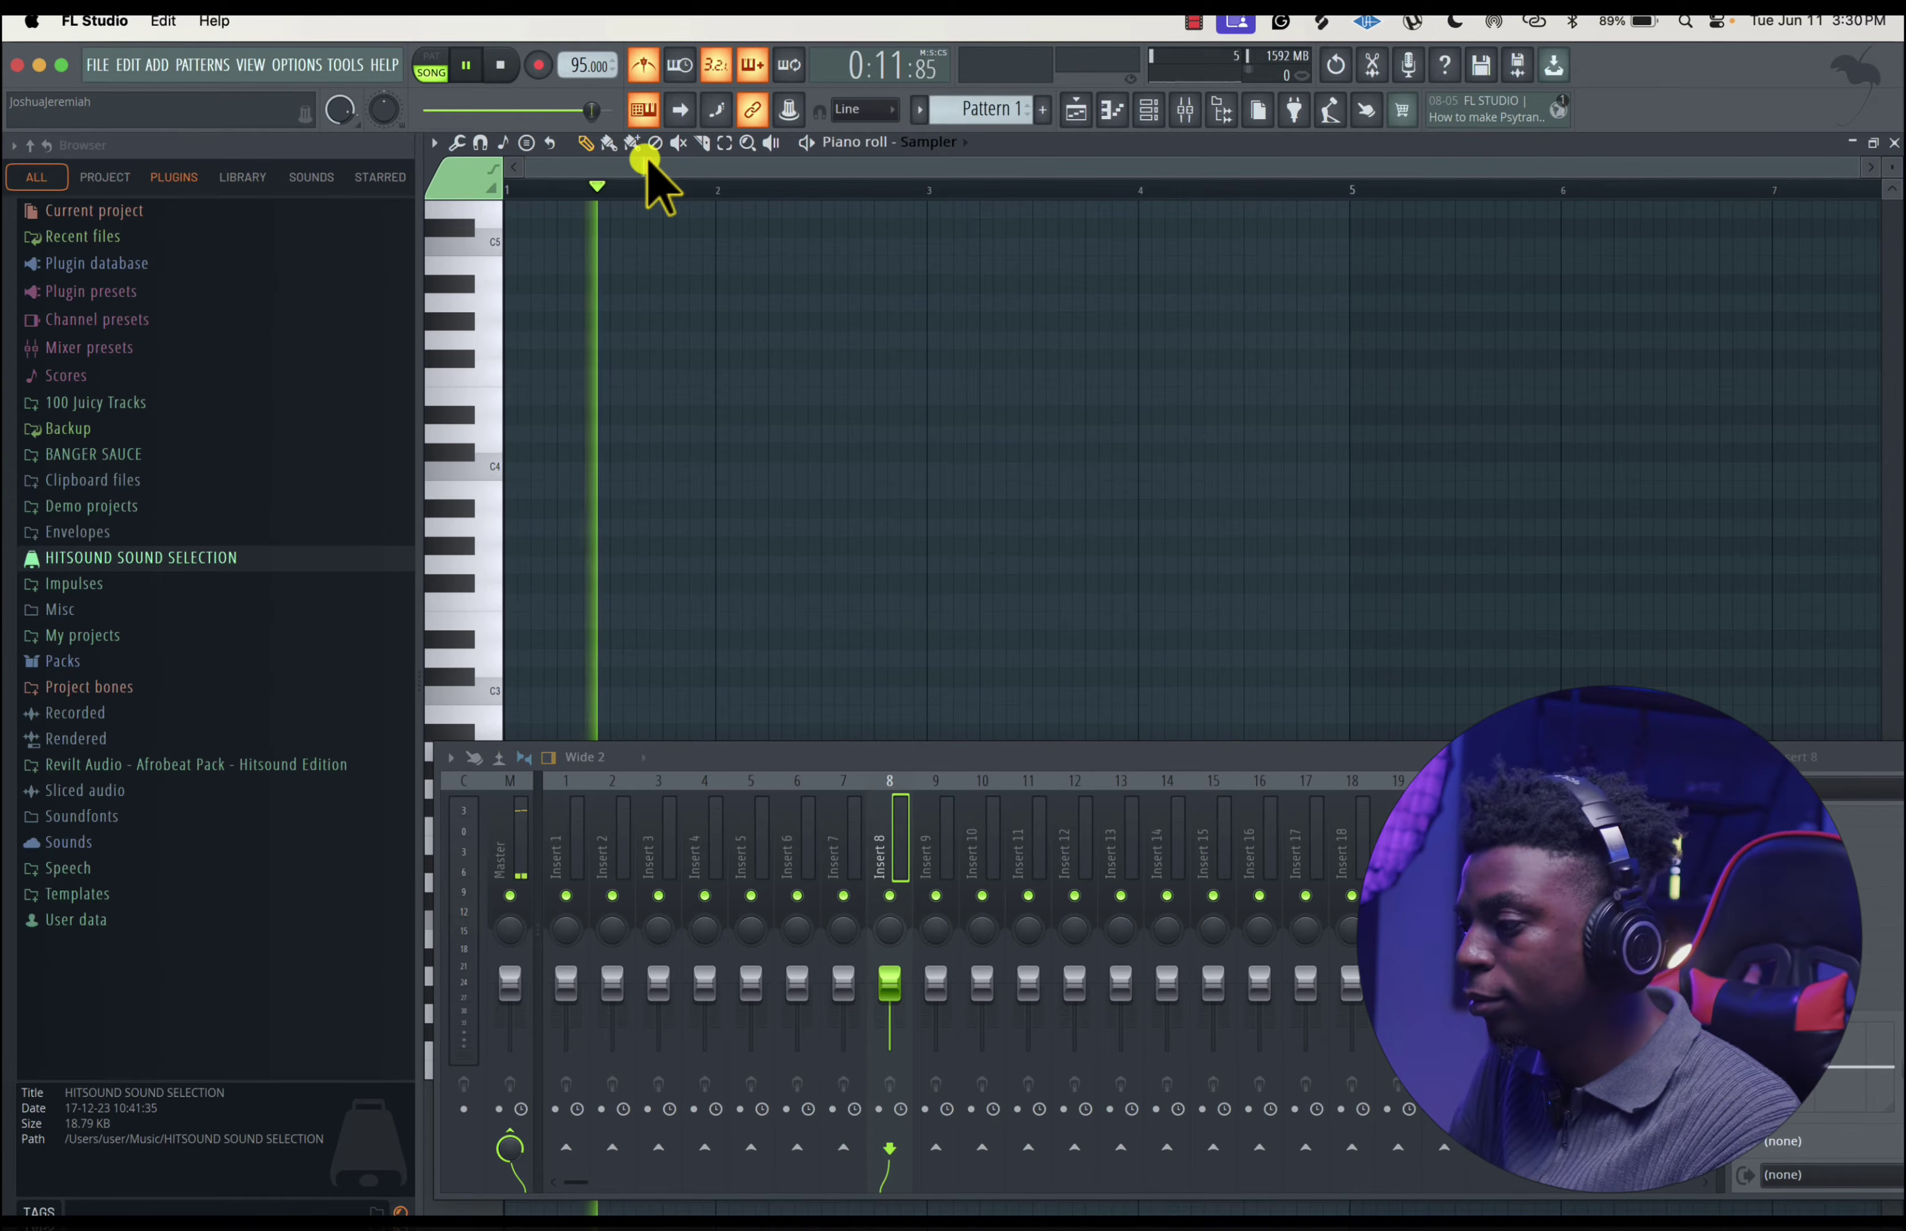
pyautogui.press('space')
pyautogui.moveTo(571, 74); pyautogui.dragTo(569, 992)
pyautogui.press('space')
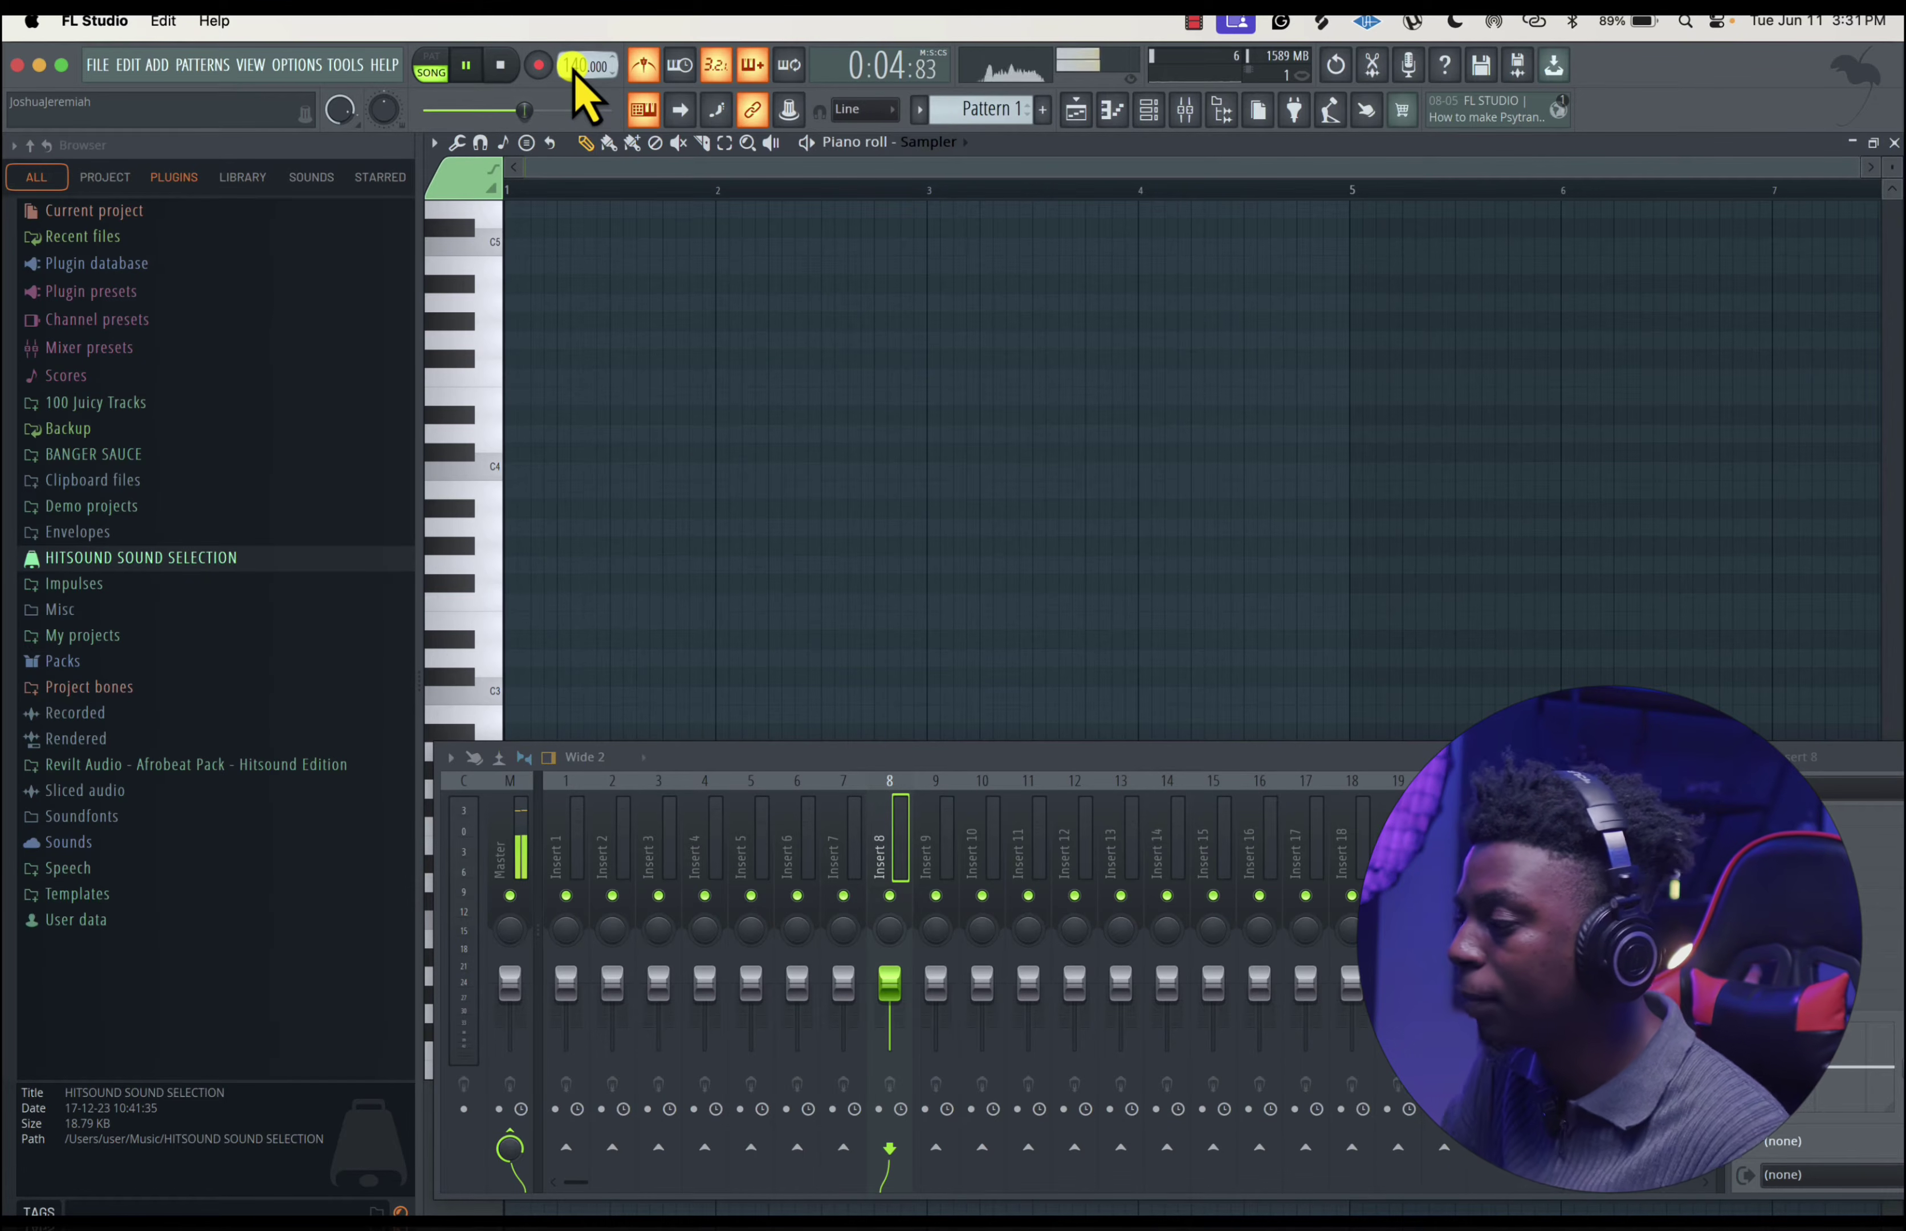
pyautogui.press('space')
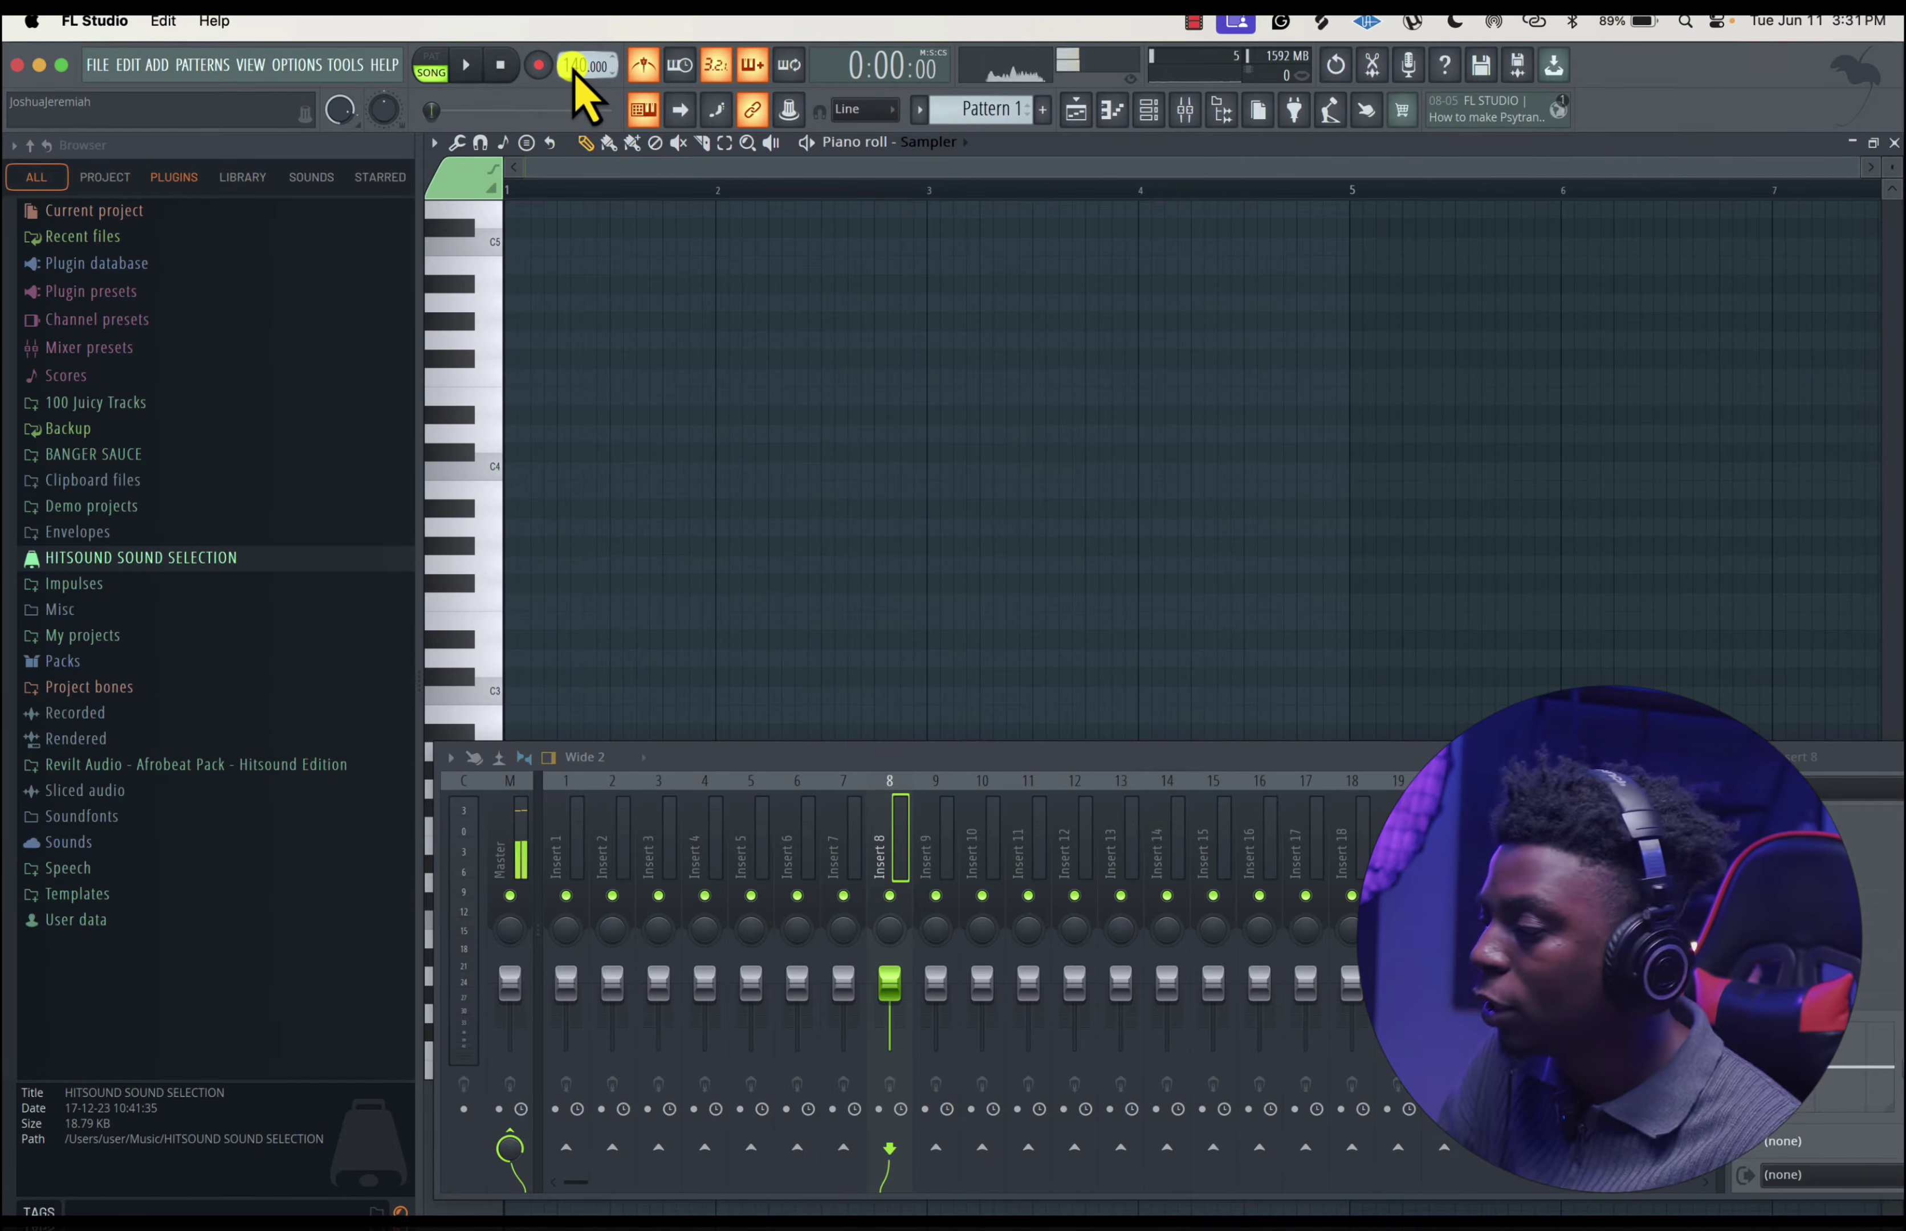
# - Start the transport playback, pause it and stop it
pyautogui.click(464, 66)
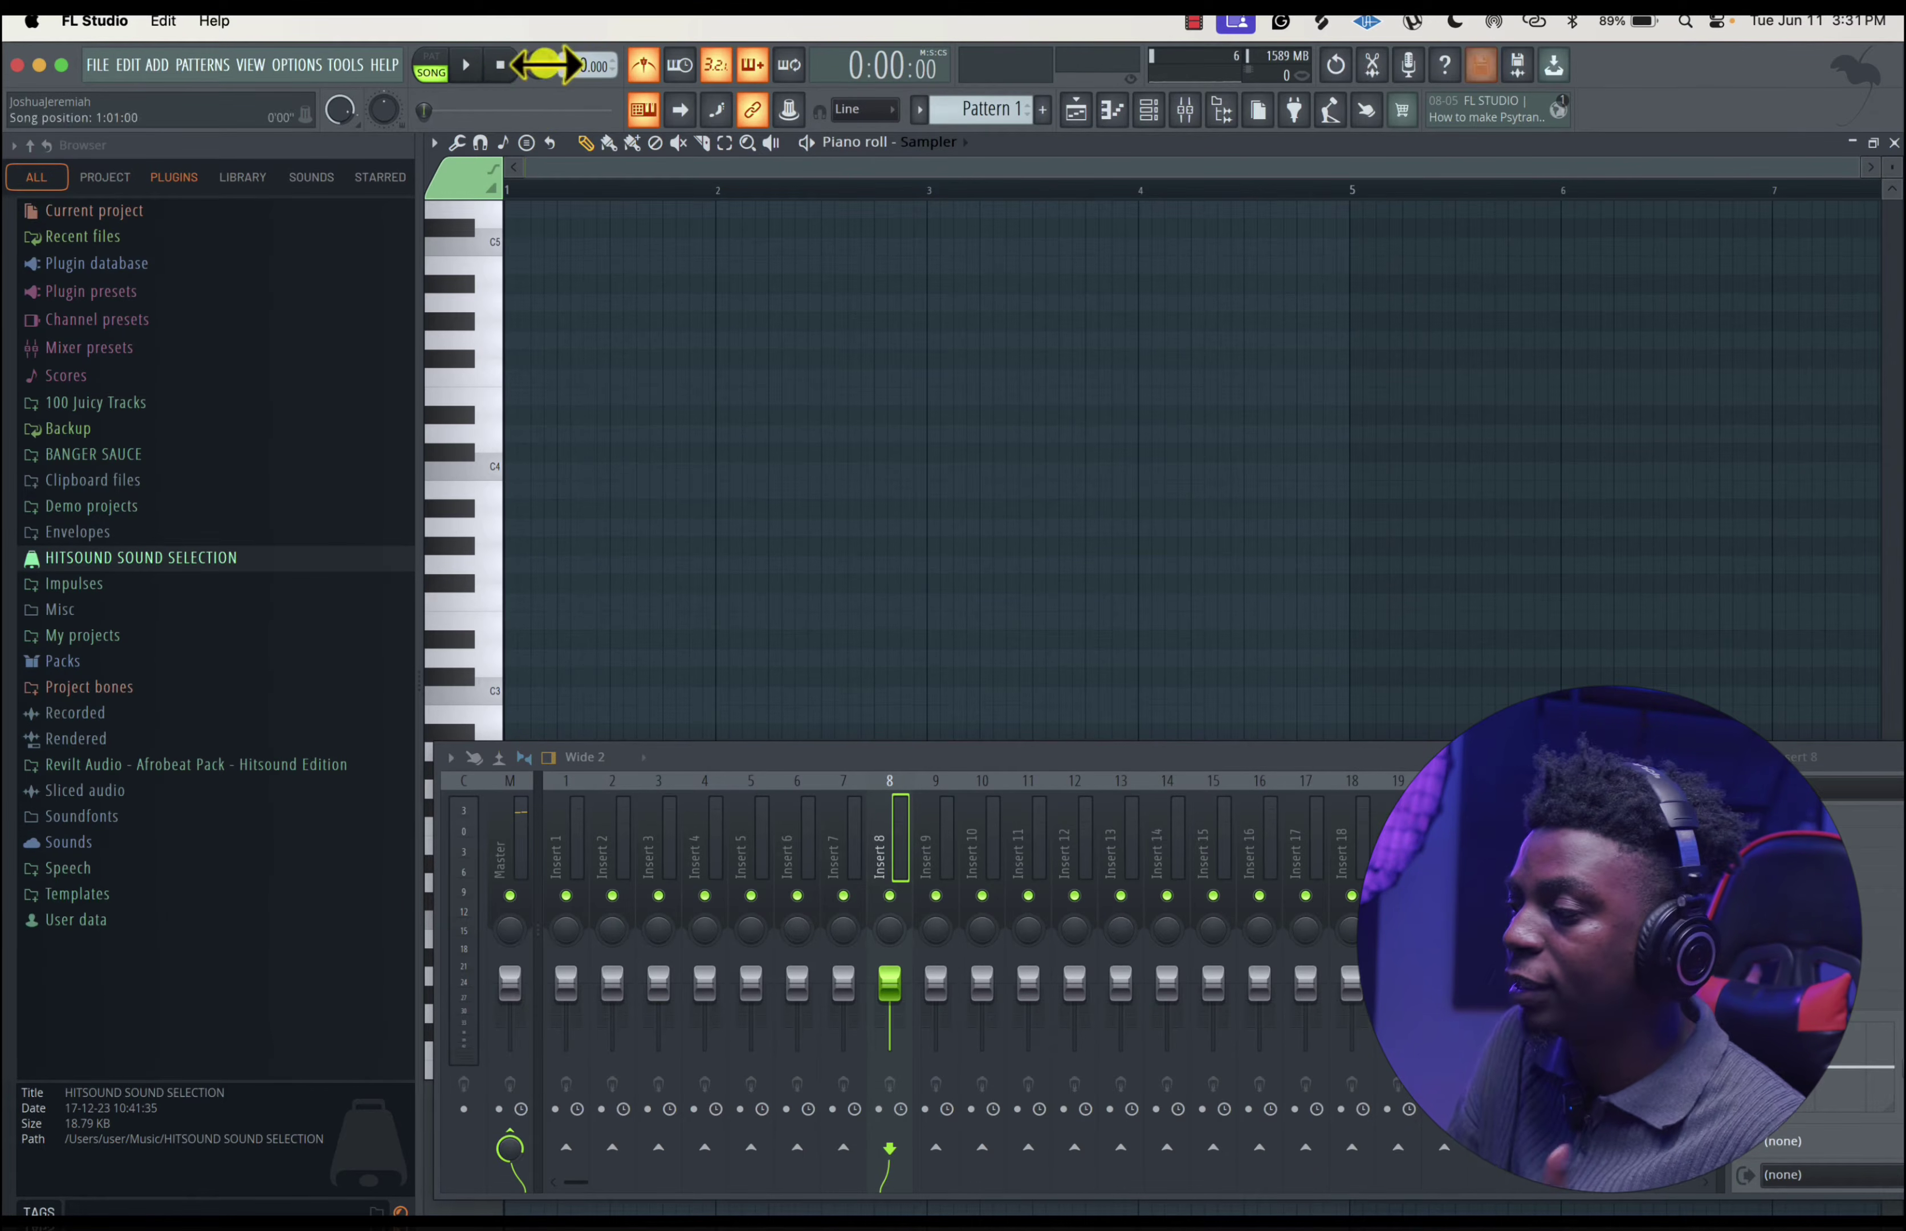
pyautogui.click(465, 66)
pyautogui.click(500, 65)
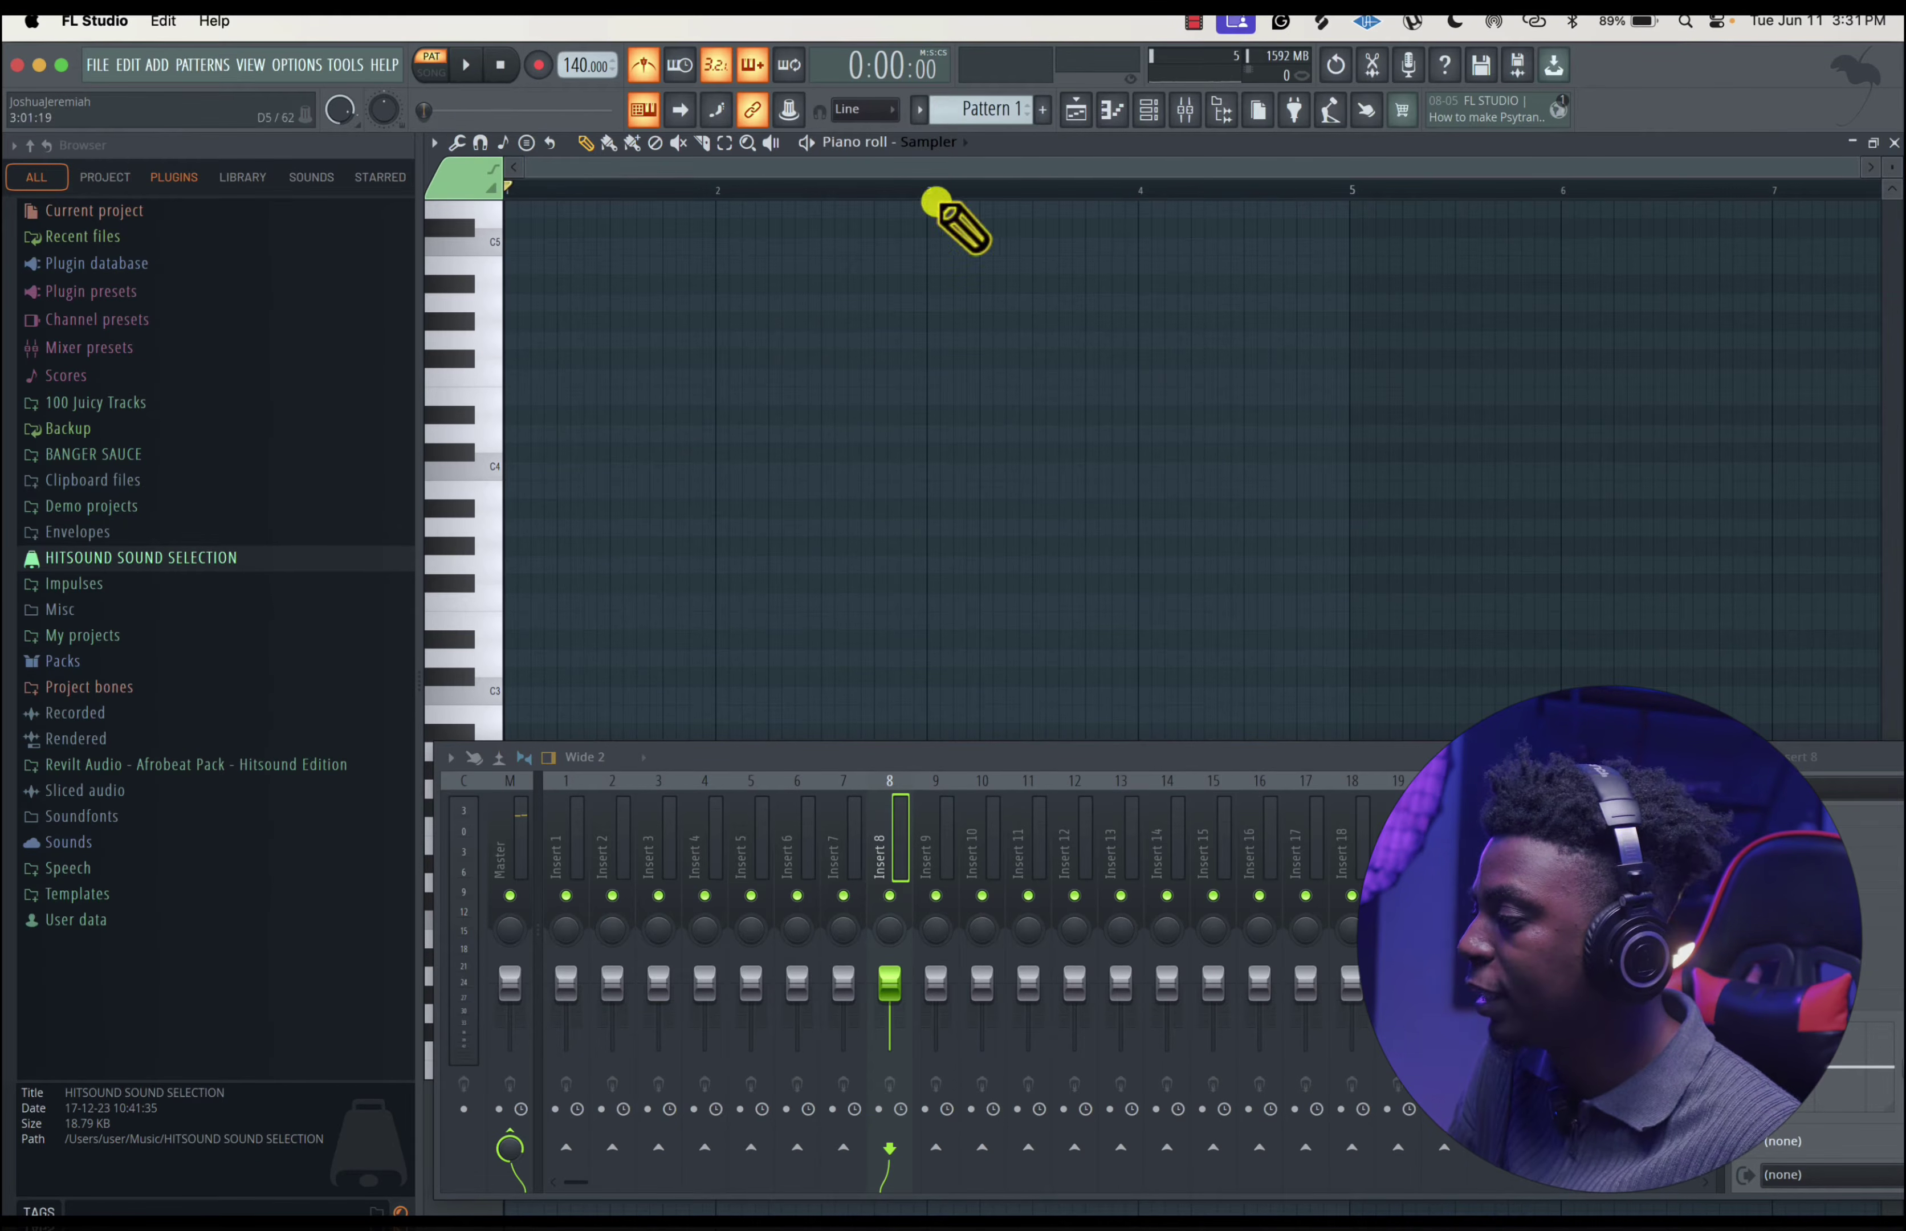
# - Show the playlist and play the arrangement in song mode
pyautogui.click(1078, 110)
pyautogui.click(1077, 111)
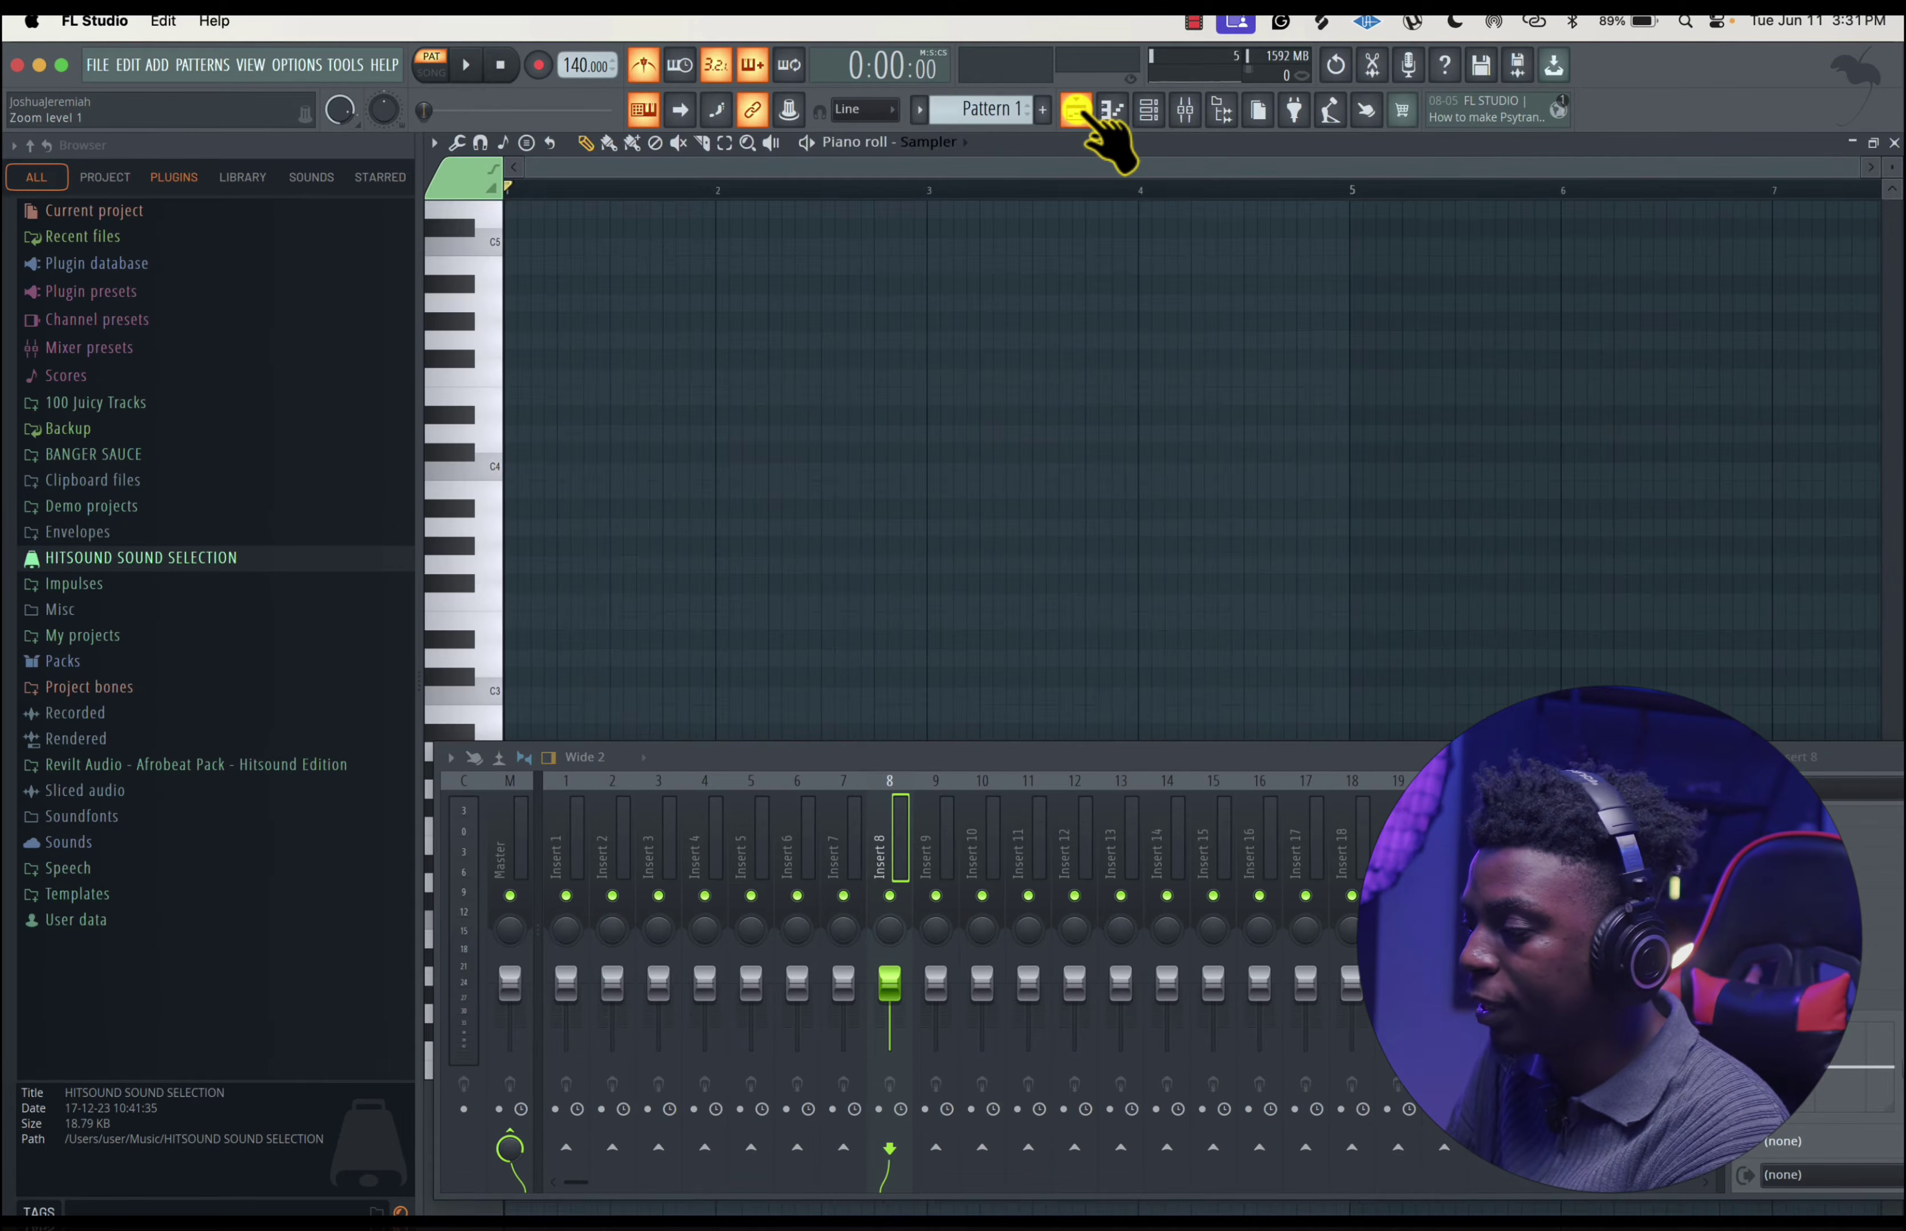
pyautogui.click(1077, 110)
pyautogui.moveTo(759, 190); pyautogui.dragTo(702, 189)
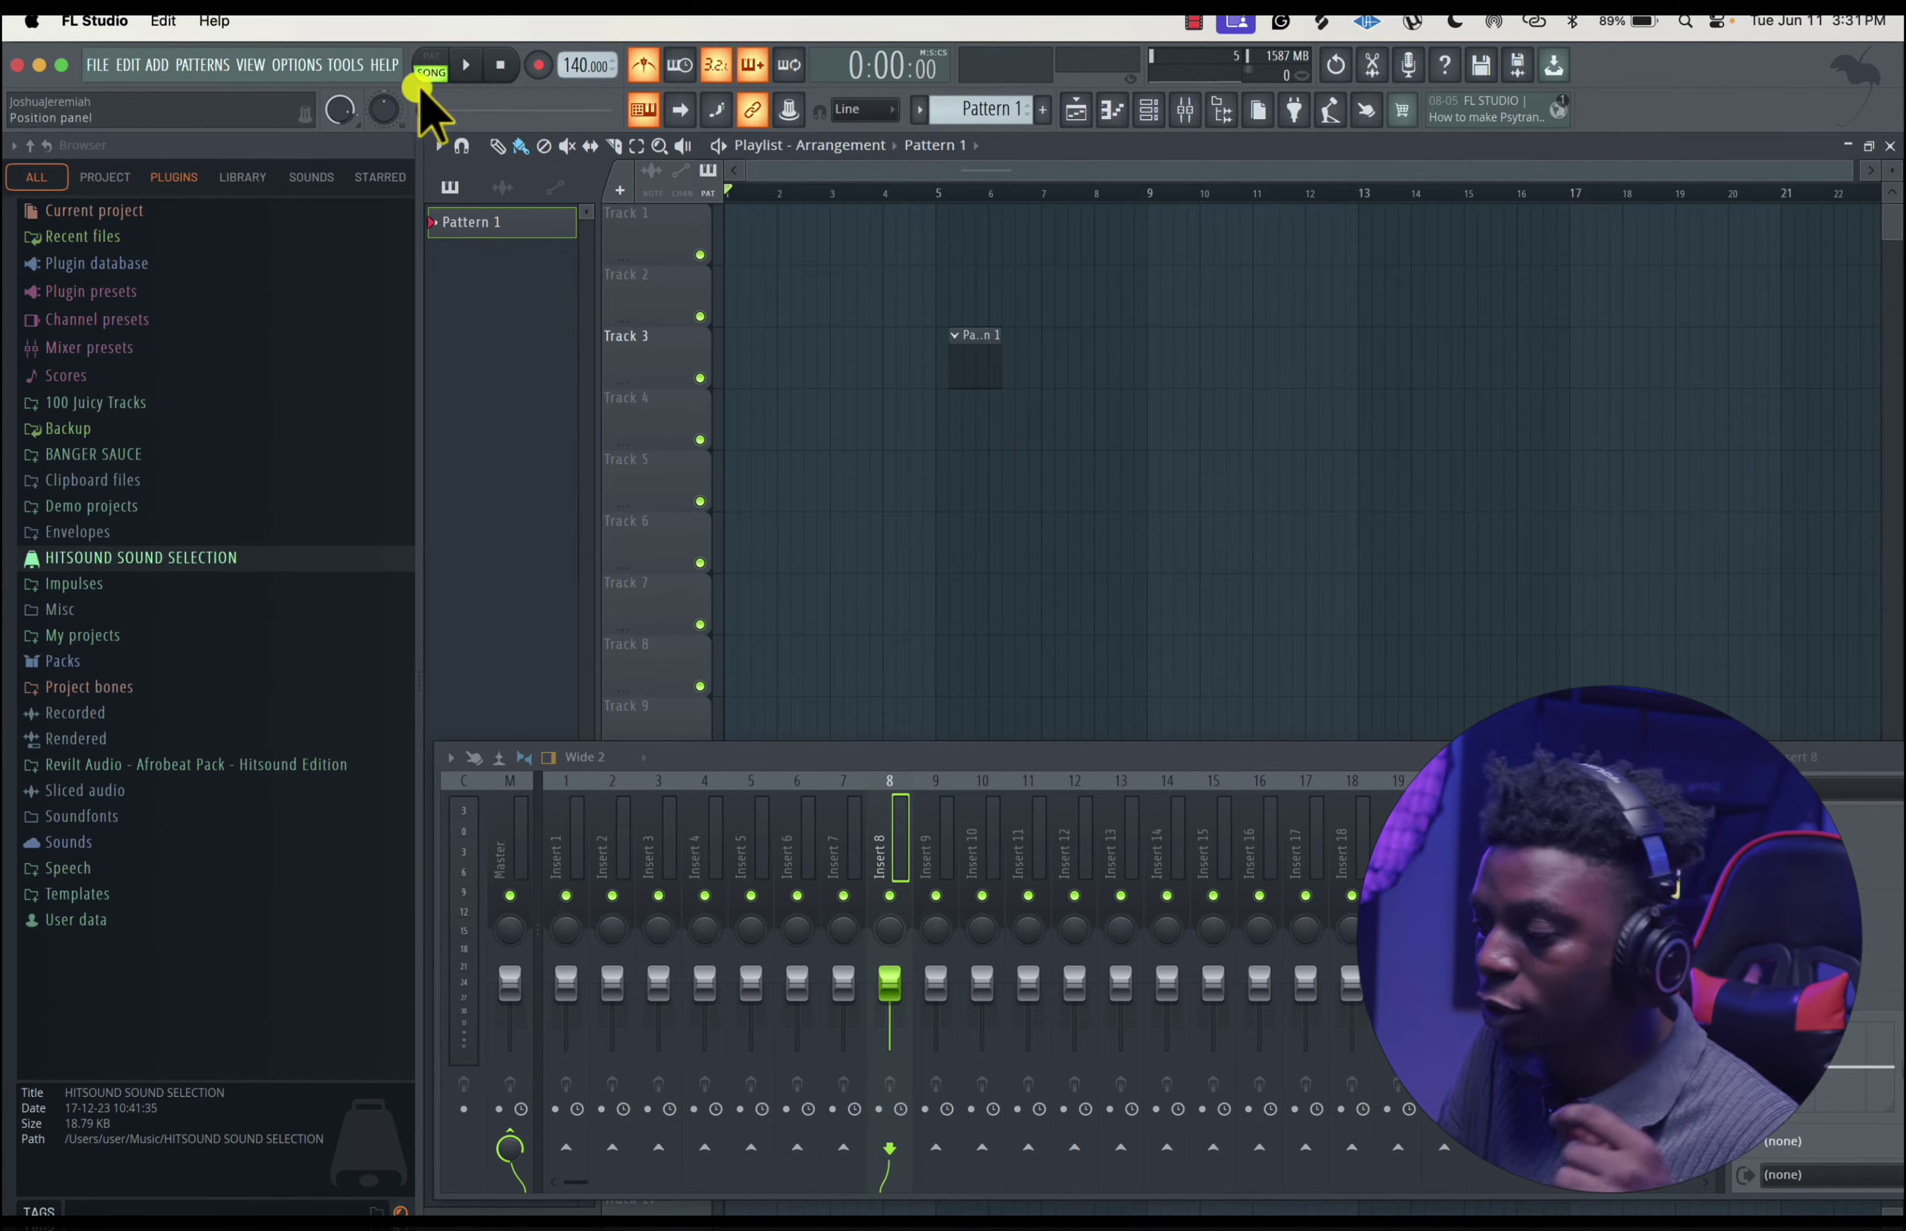
pyautogui.click(465, 65)
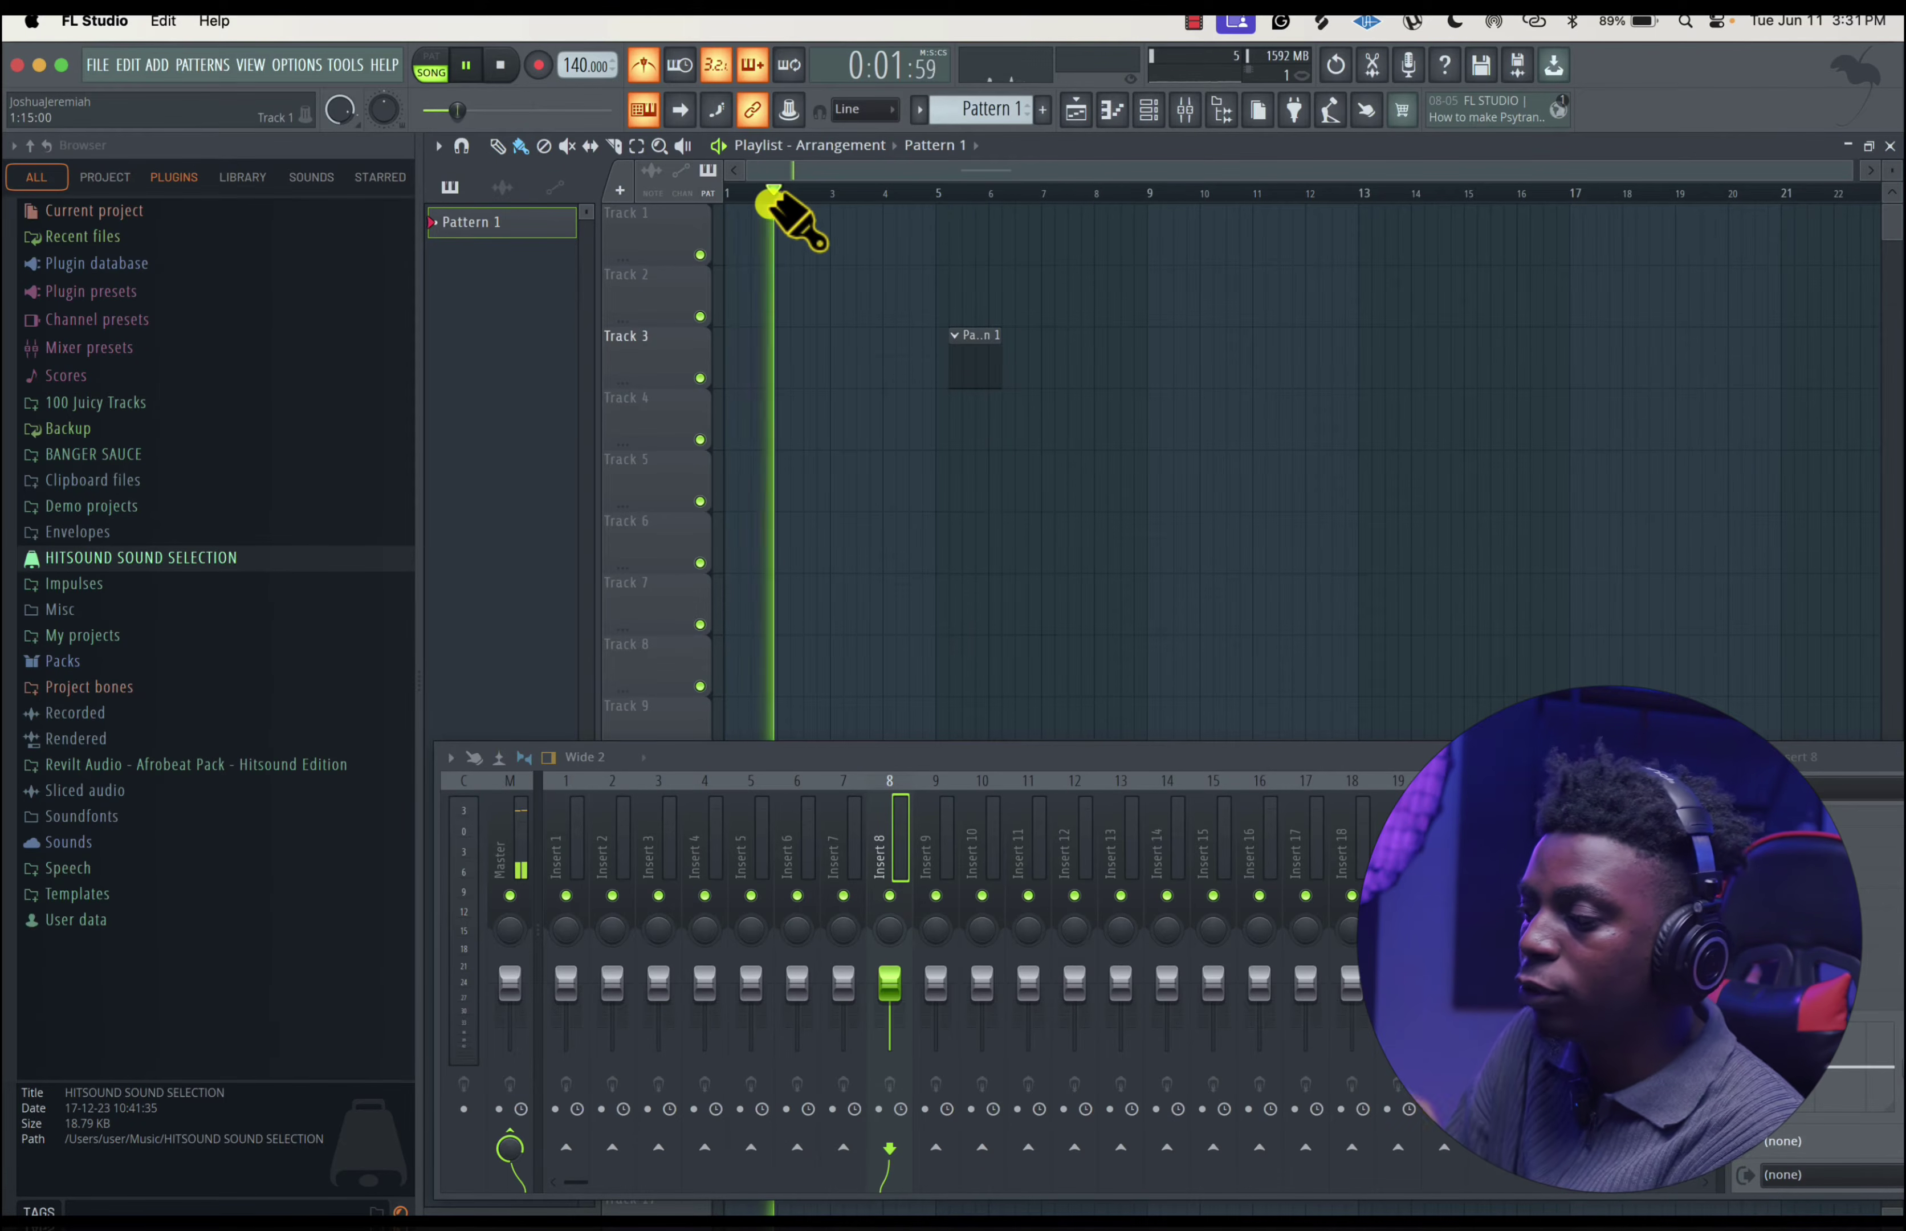
pyautogui.scroll(4, 784, 206)
pyautogui.press('space')
# - Switch to pattern mode and play Pattern 1 with the channel rack shown over the playlist
pyautogui.click(431, 56)
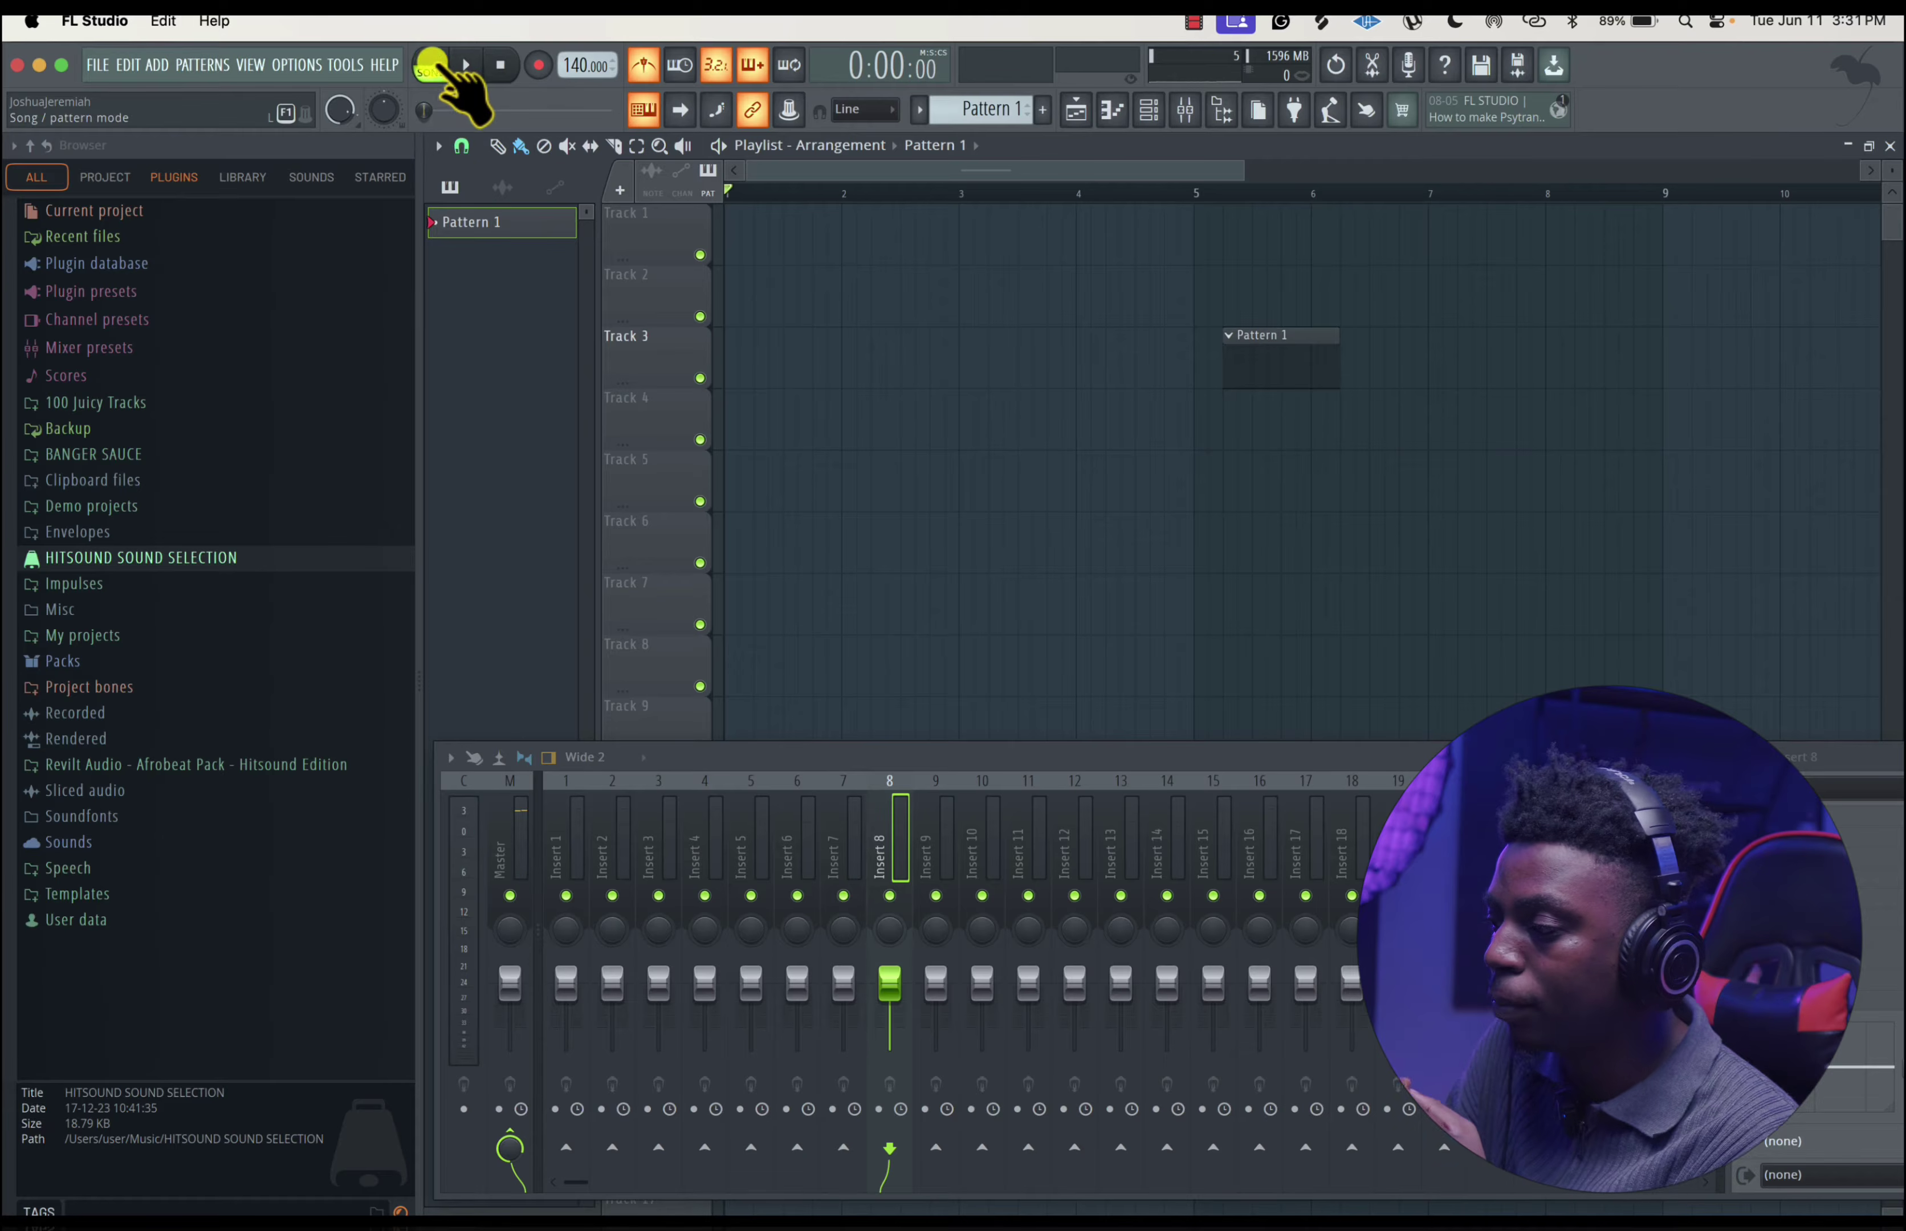
pyautogui.click(465, 65)
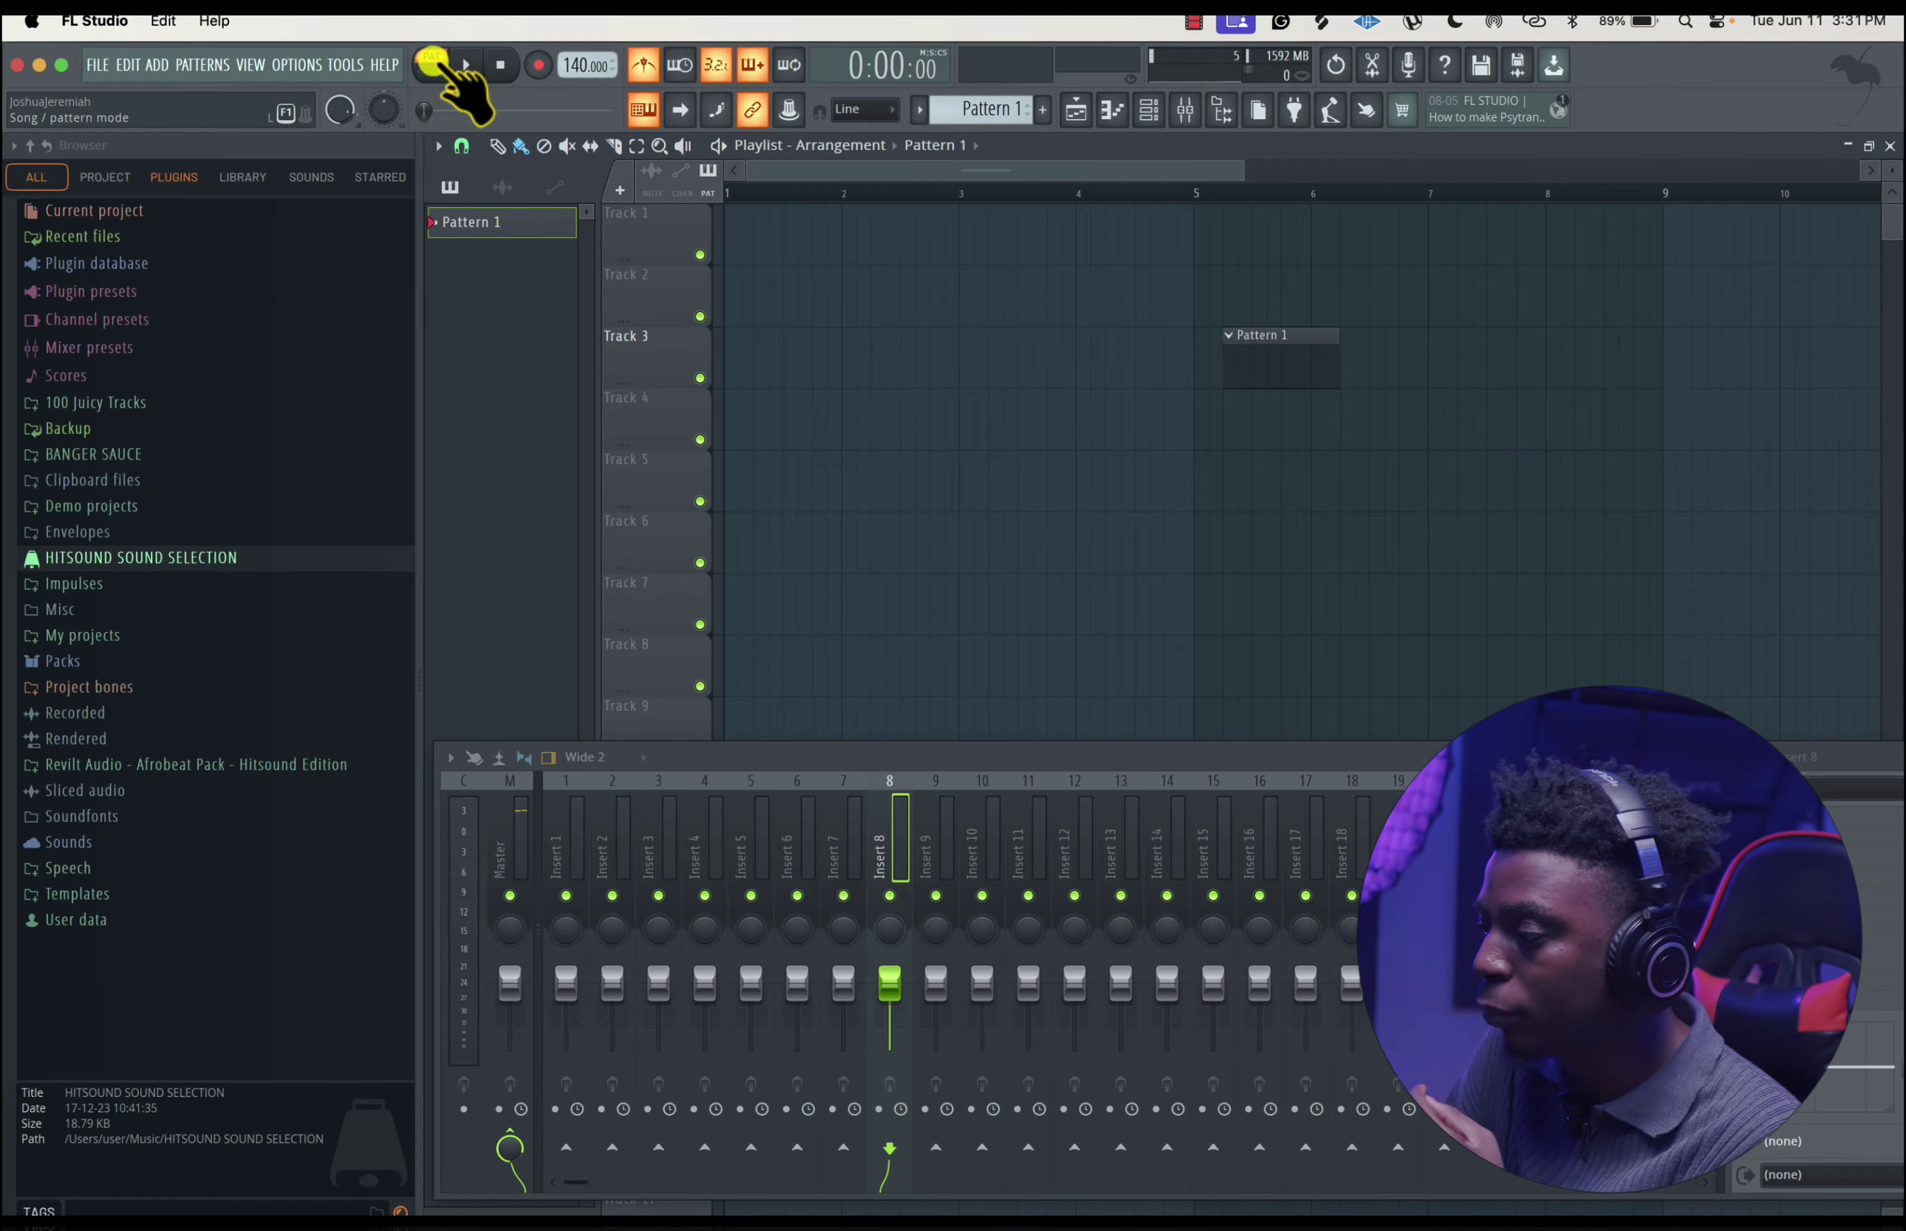
pyautogui.click(1148, 111)
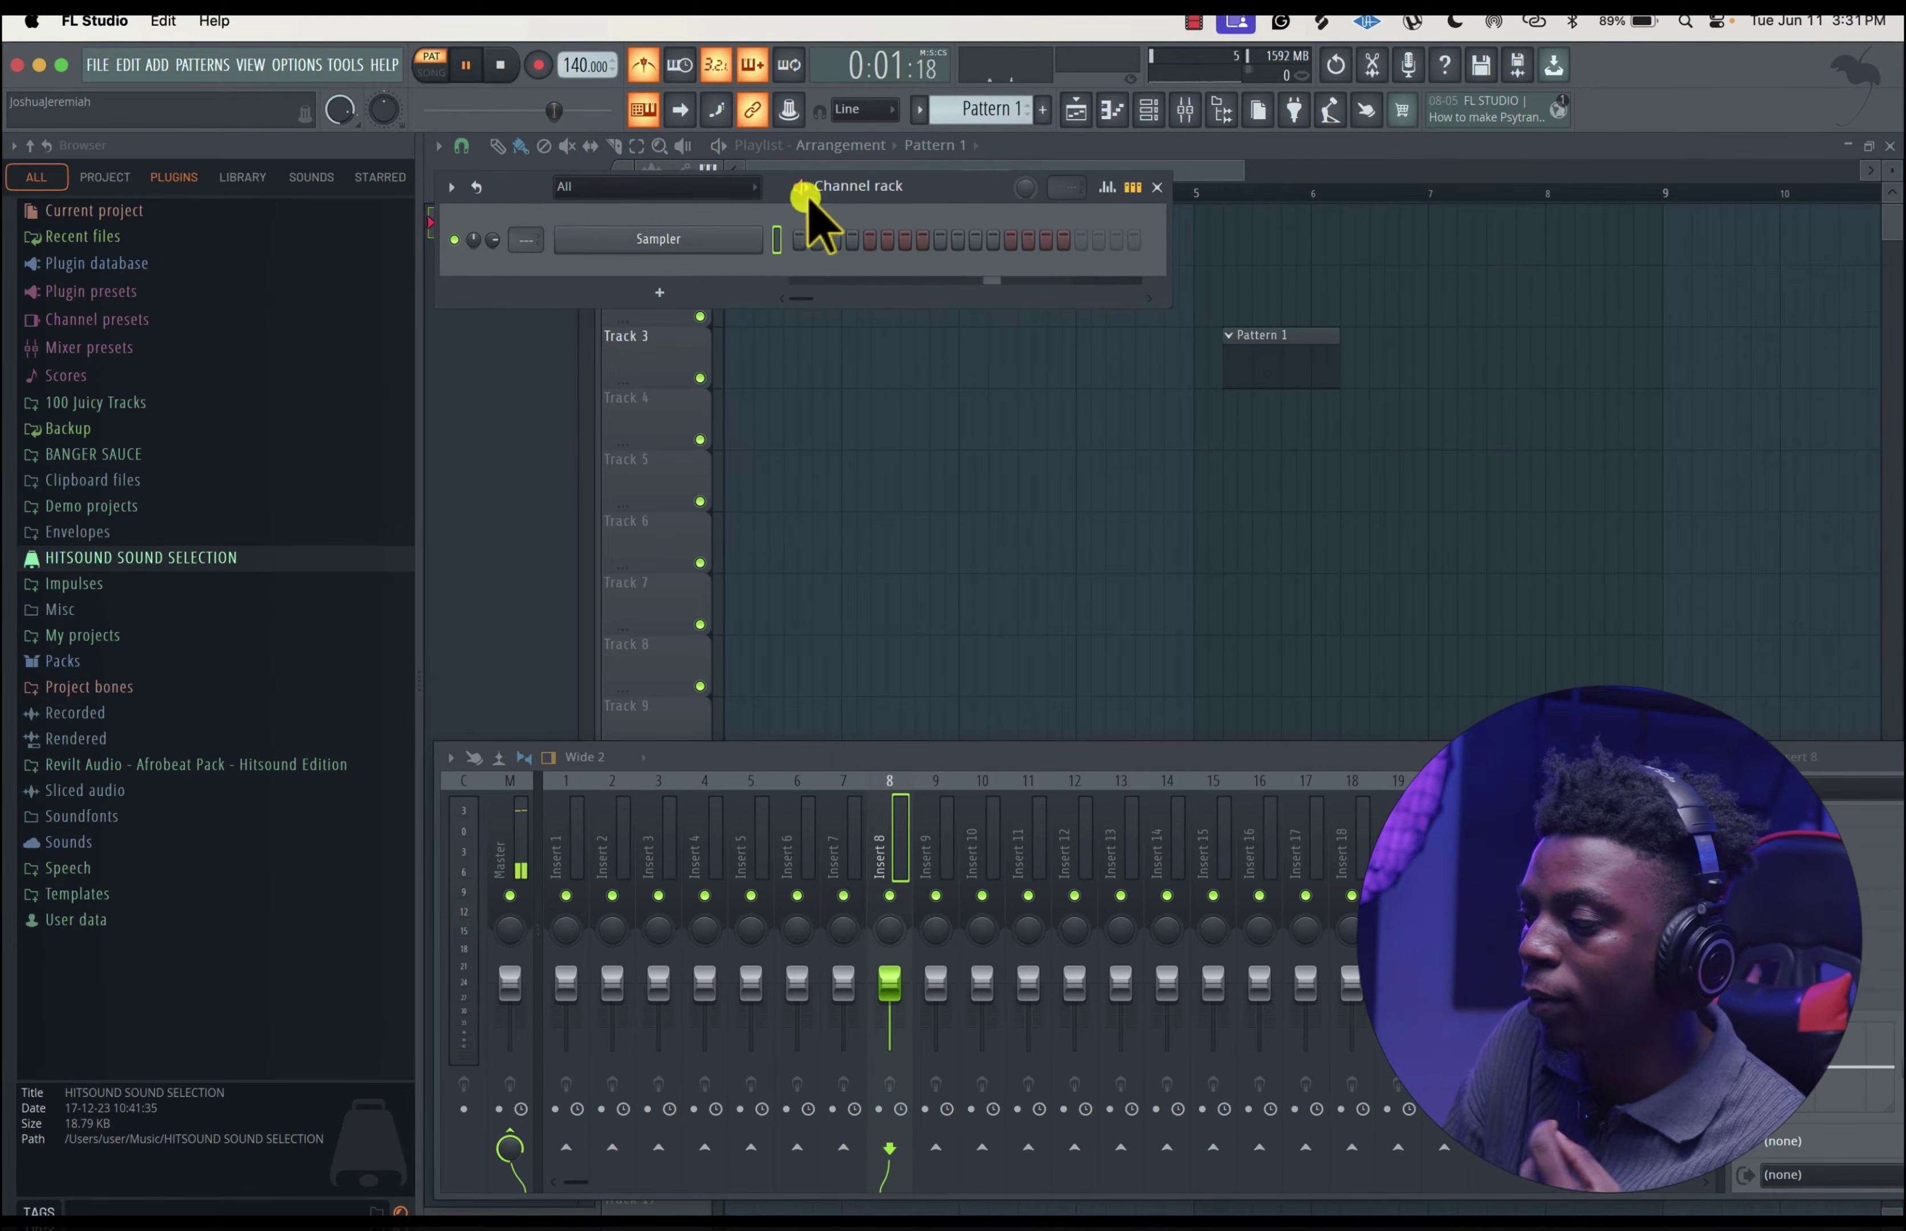
pyautogui.moveTo(842, 198); pyautogui.dragTo(856, 226)
pyautogui.press('space')
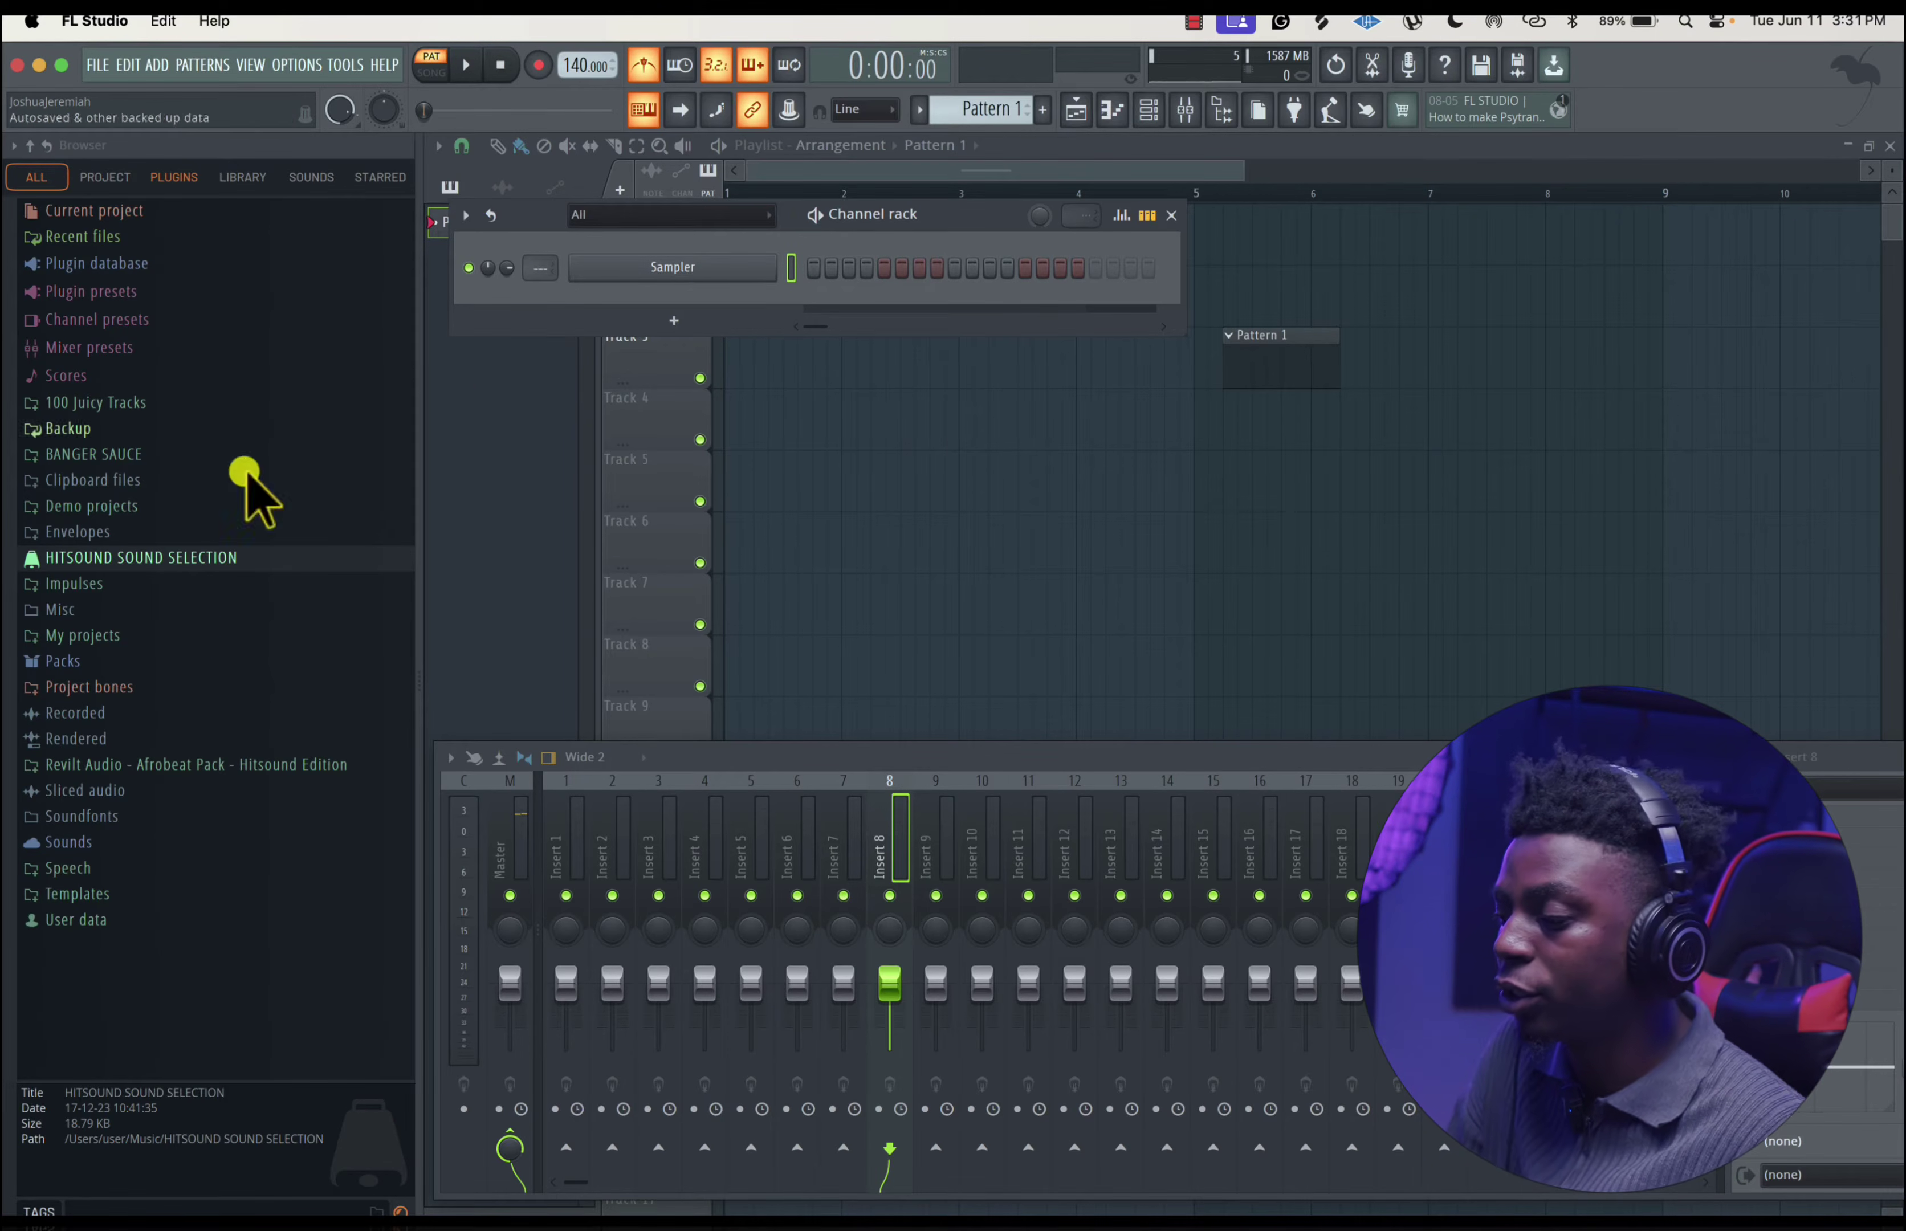
# - Add the sample S_AW Perc_bongo 2 from the Percs folder of HITSOUND SOUND SELECTION as a new channel in the channel rack
pyautogui.click(146, 558)
pyautogui.click(132, 582)
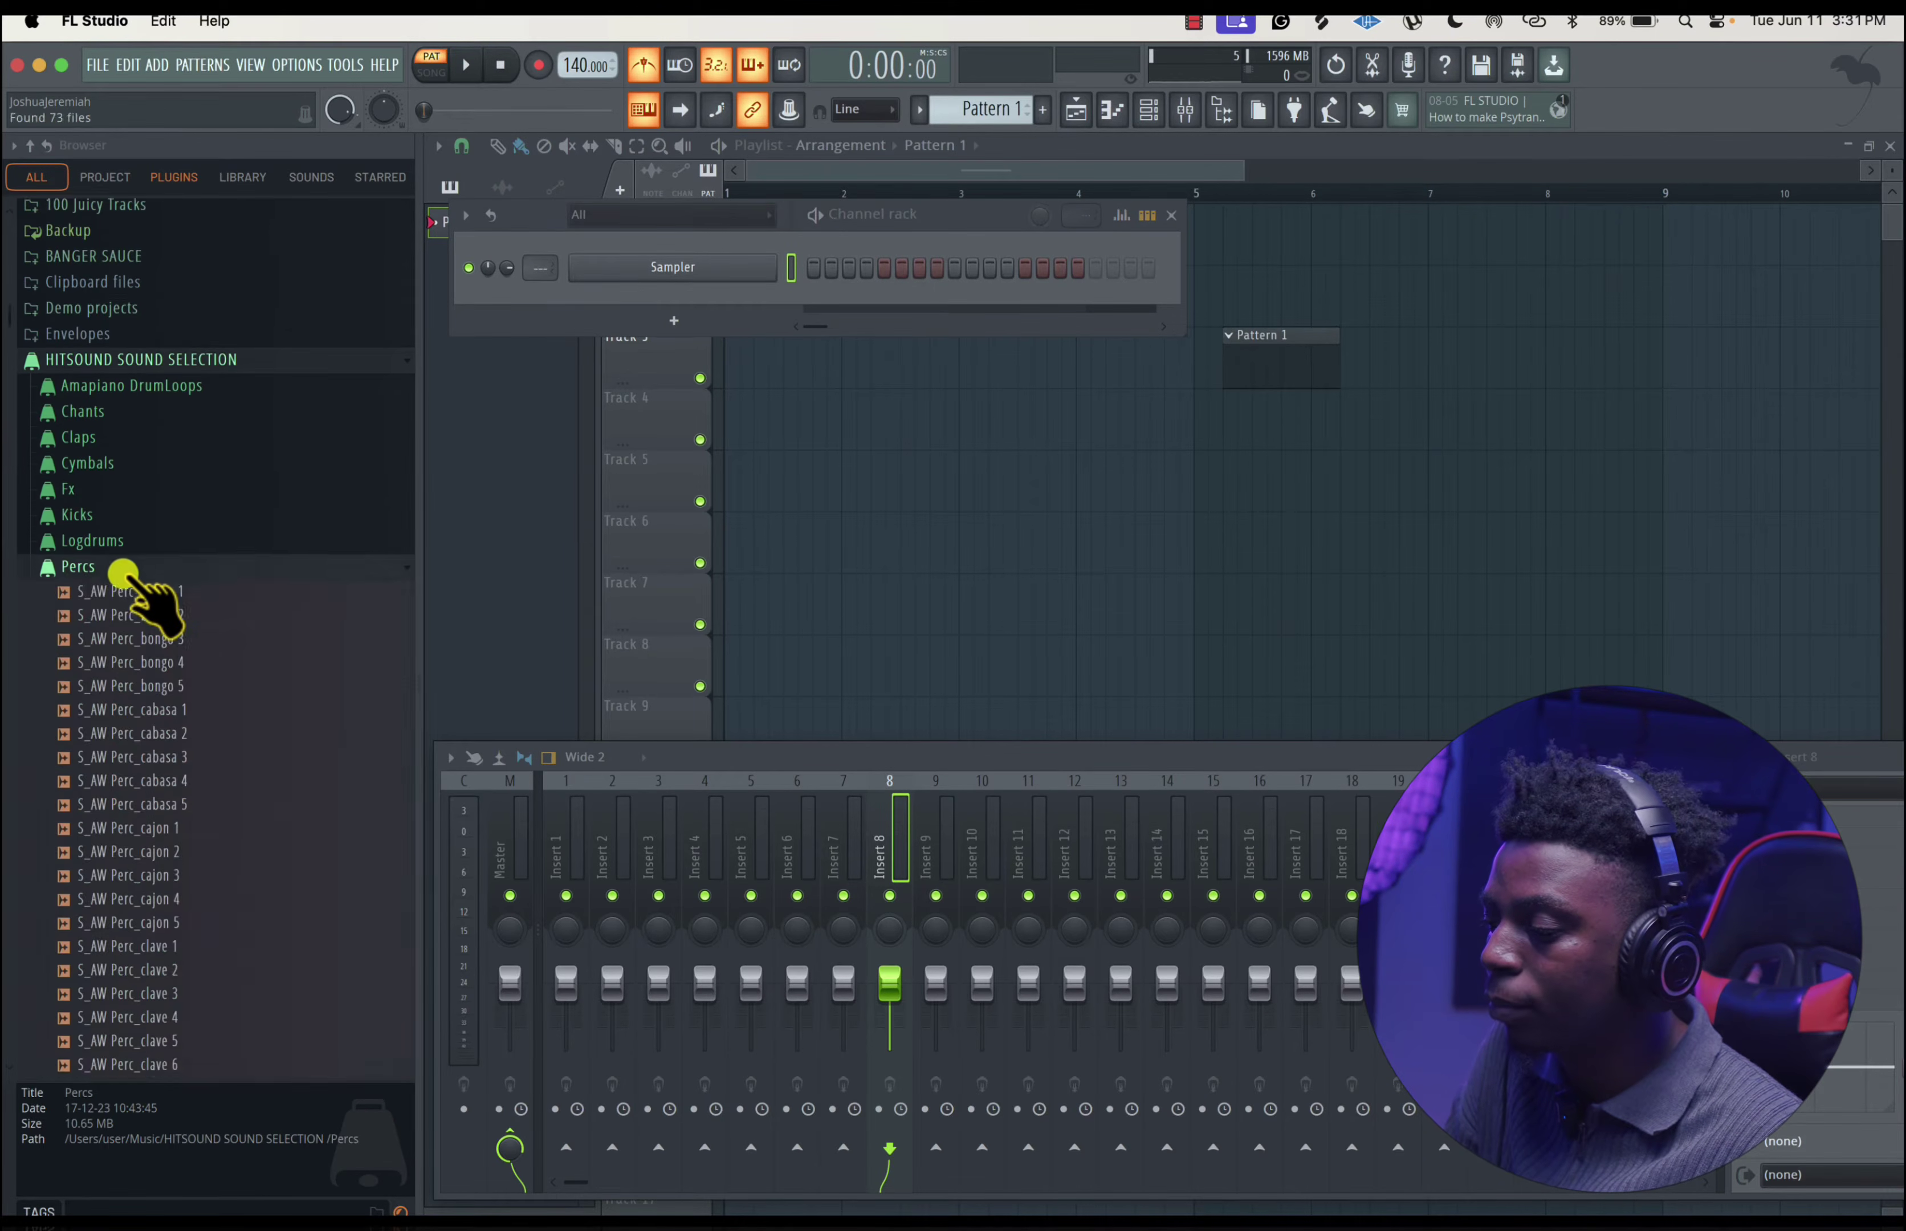
pyautogui.click(136, 623)
pyautogui.moveTo(137, 623); pyautogui.dragTo(698, 300)
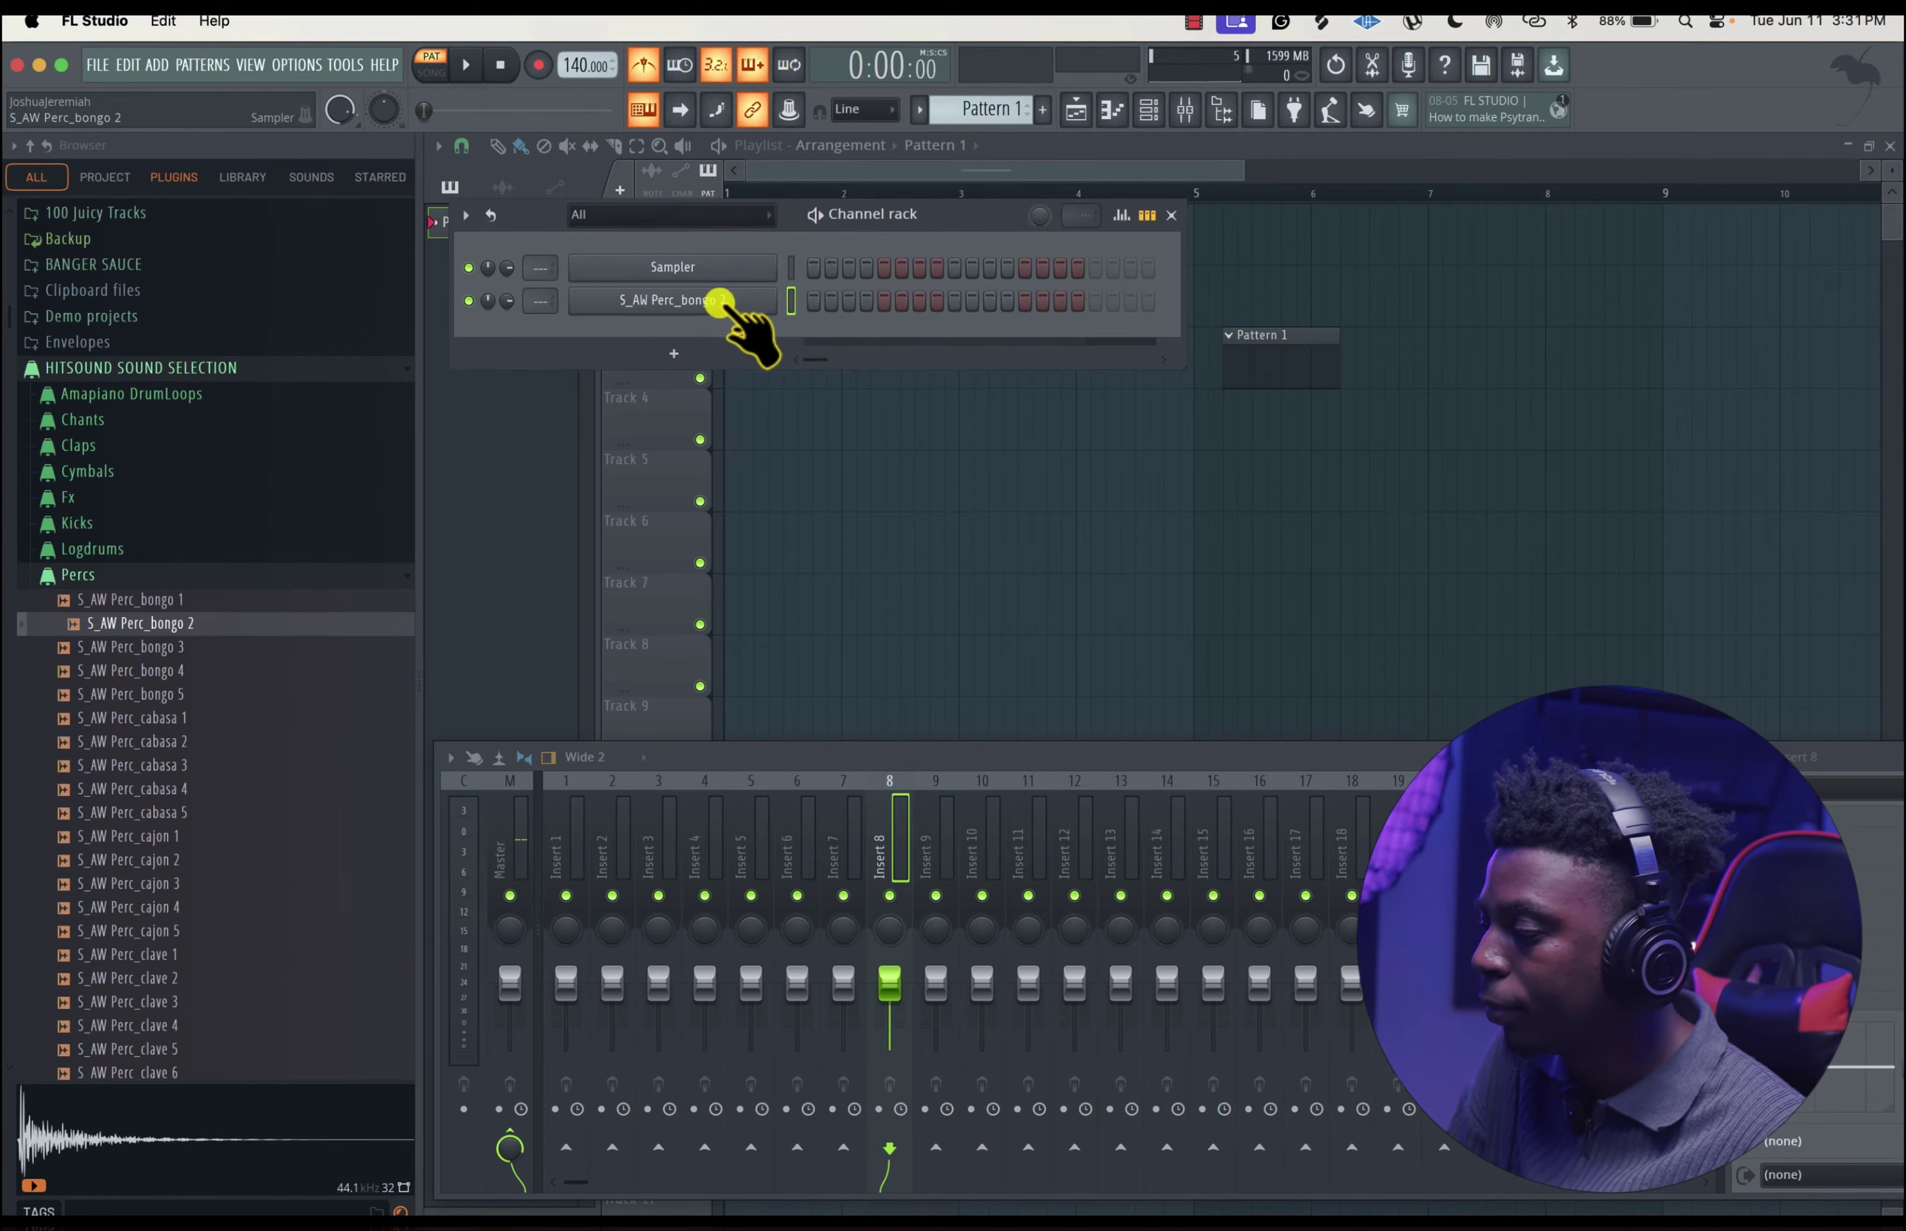
# - Program the S_AW Perc_bongo 2 channel on steps 1, 5, 11 and 14, and play the pattern
pyautogui.click(813, 300)
pyautogui.click(885, 300)
pyautogui.click(987, 300)
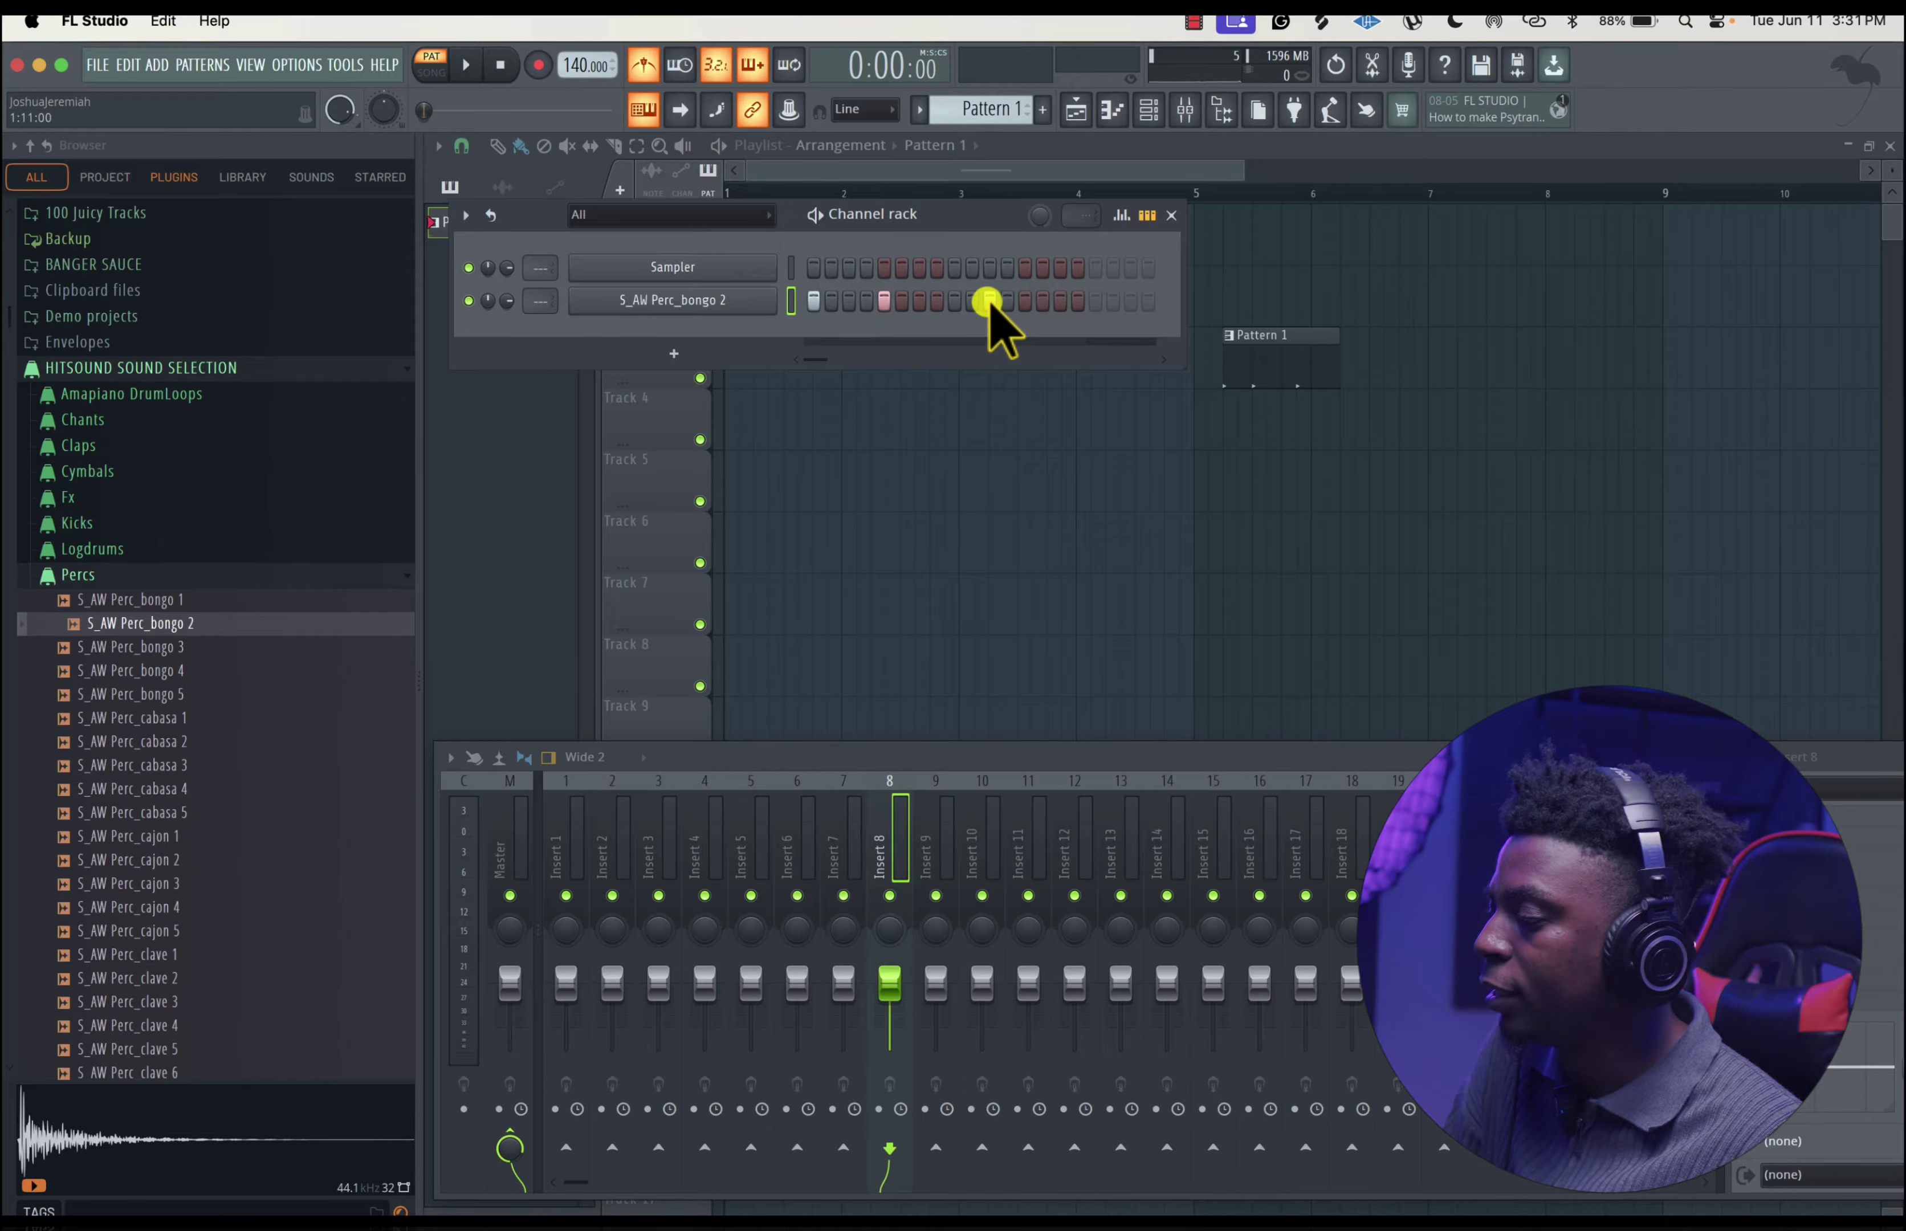
pyautogui.press('space')
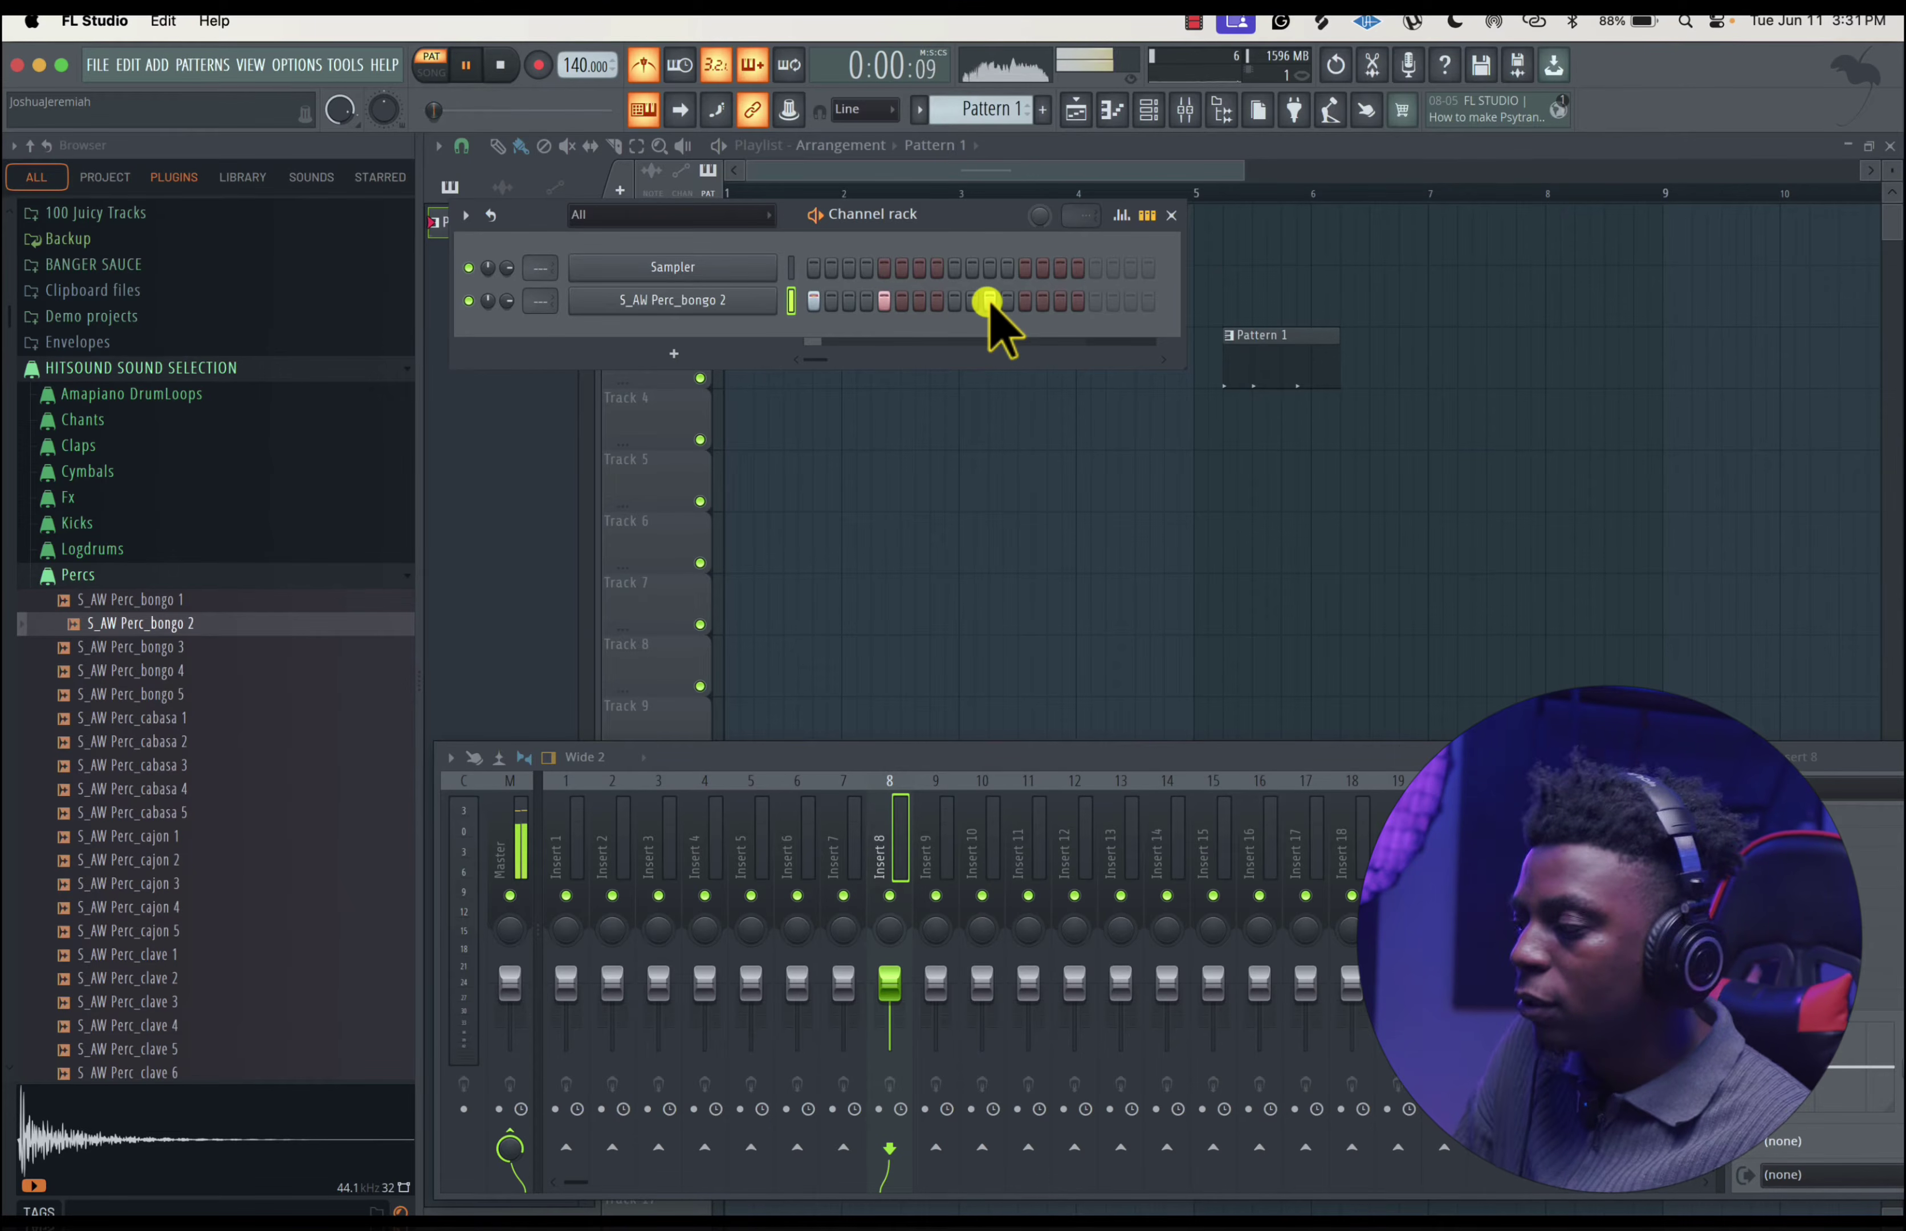
pyautogui.click(1041, 302)
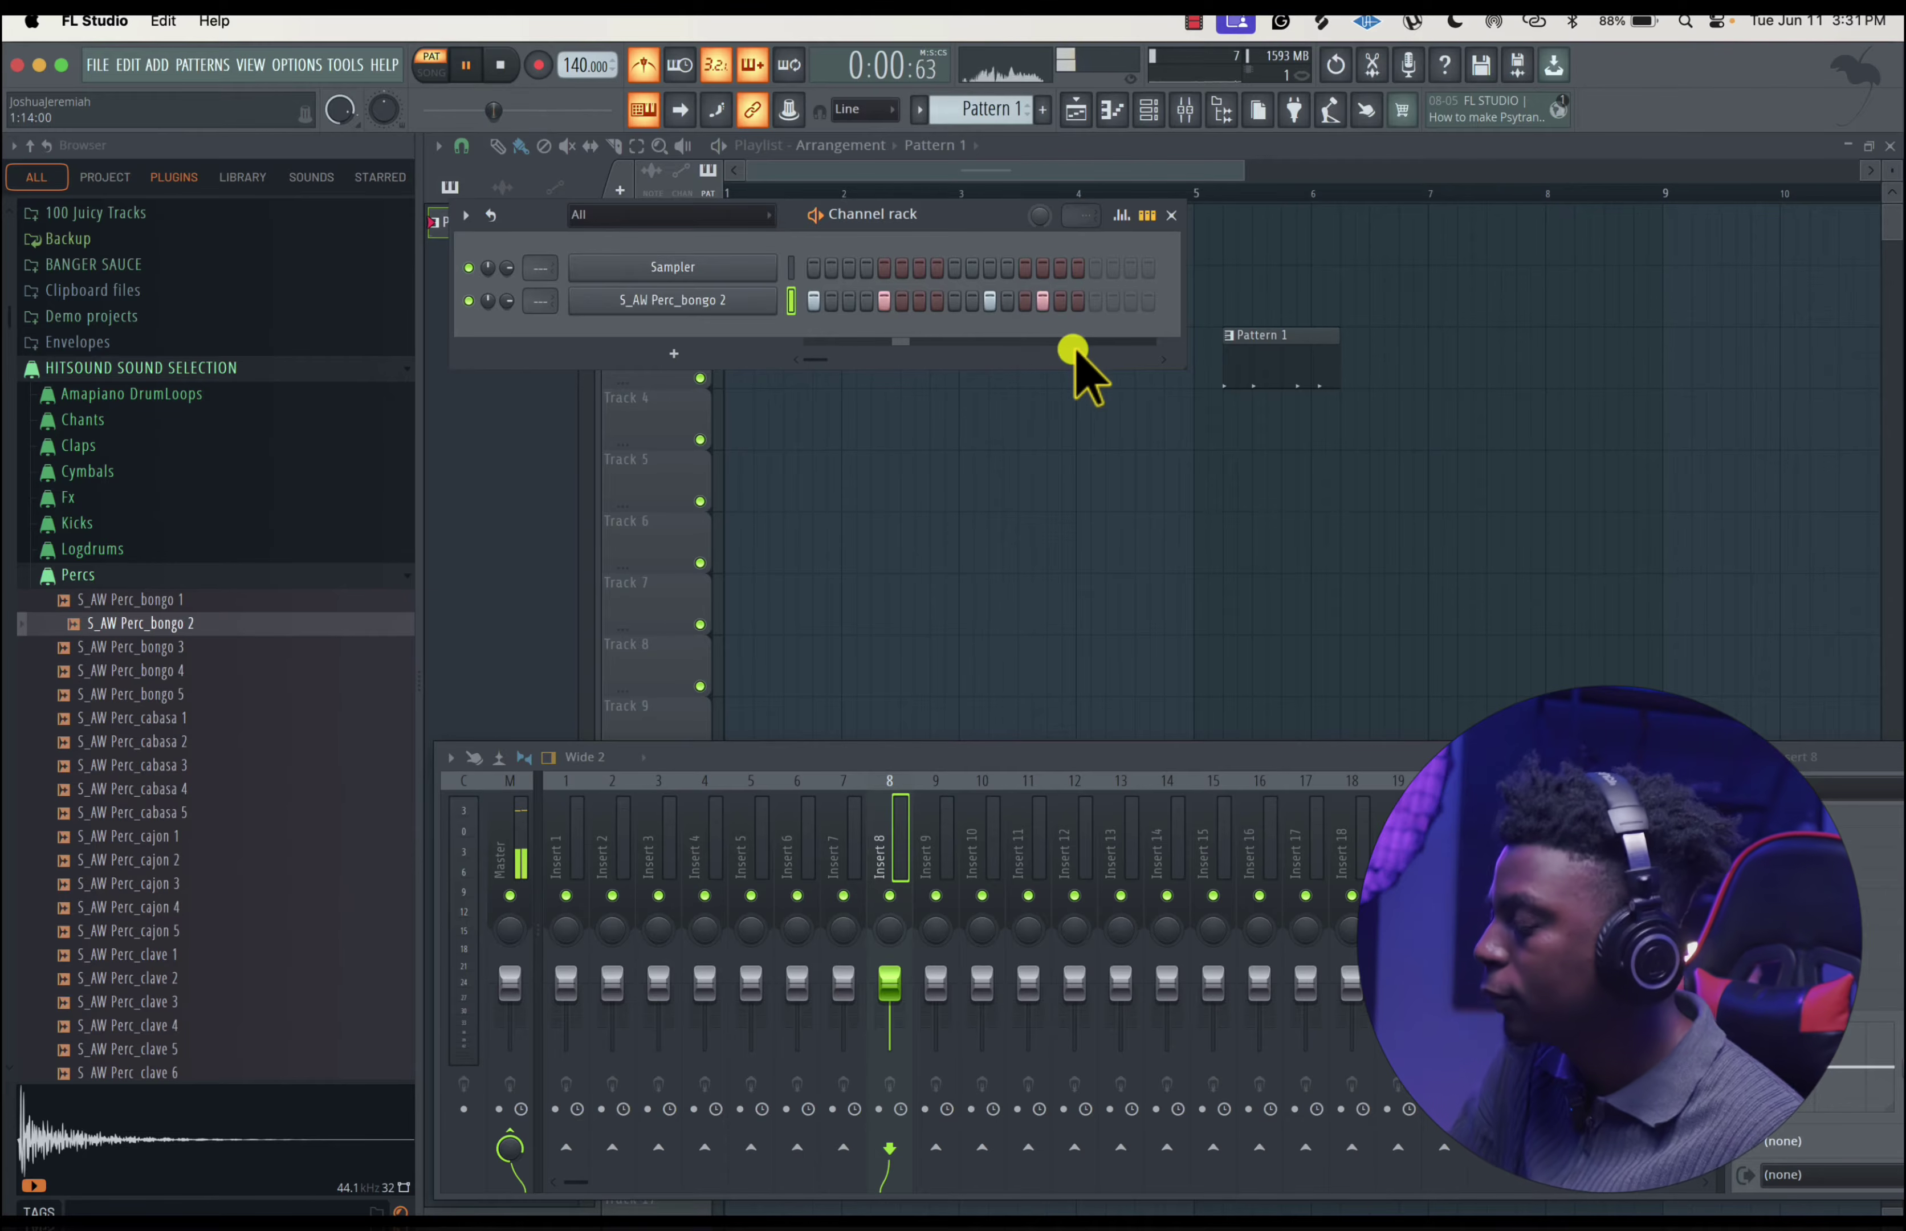
pyautogui.press('space')
# - Add the sample S_AW Perc_cabasa 3 as another channel, and place its hits on steps 3 and 9 of the pattern
pyautogui.moveTo(901, 216); pyautogui.dragTo(901, 251)
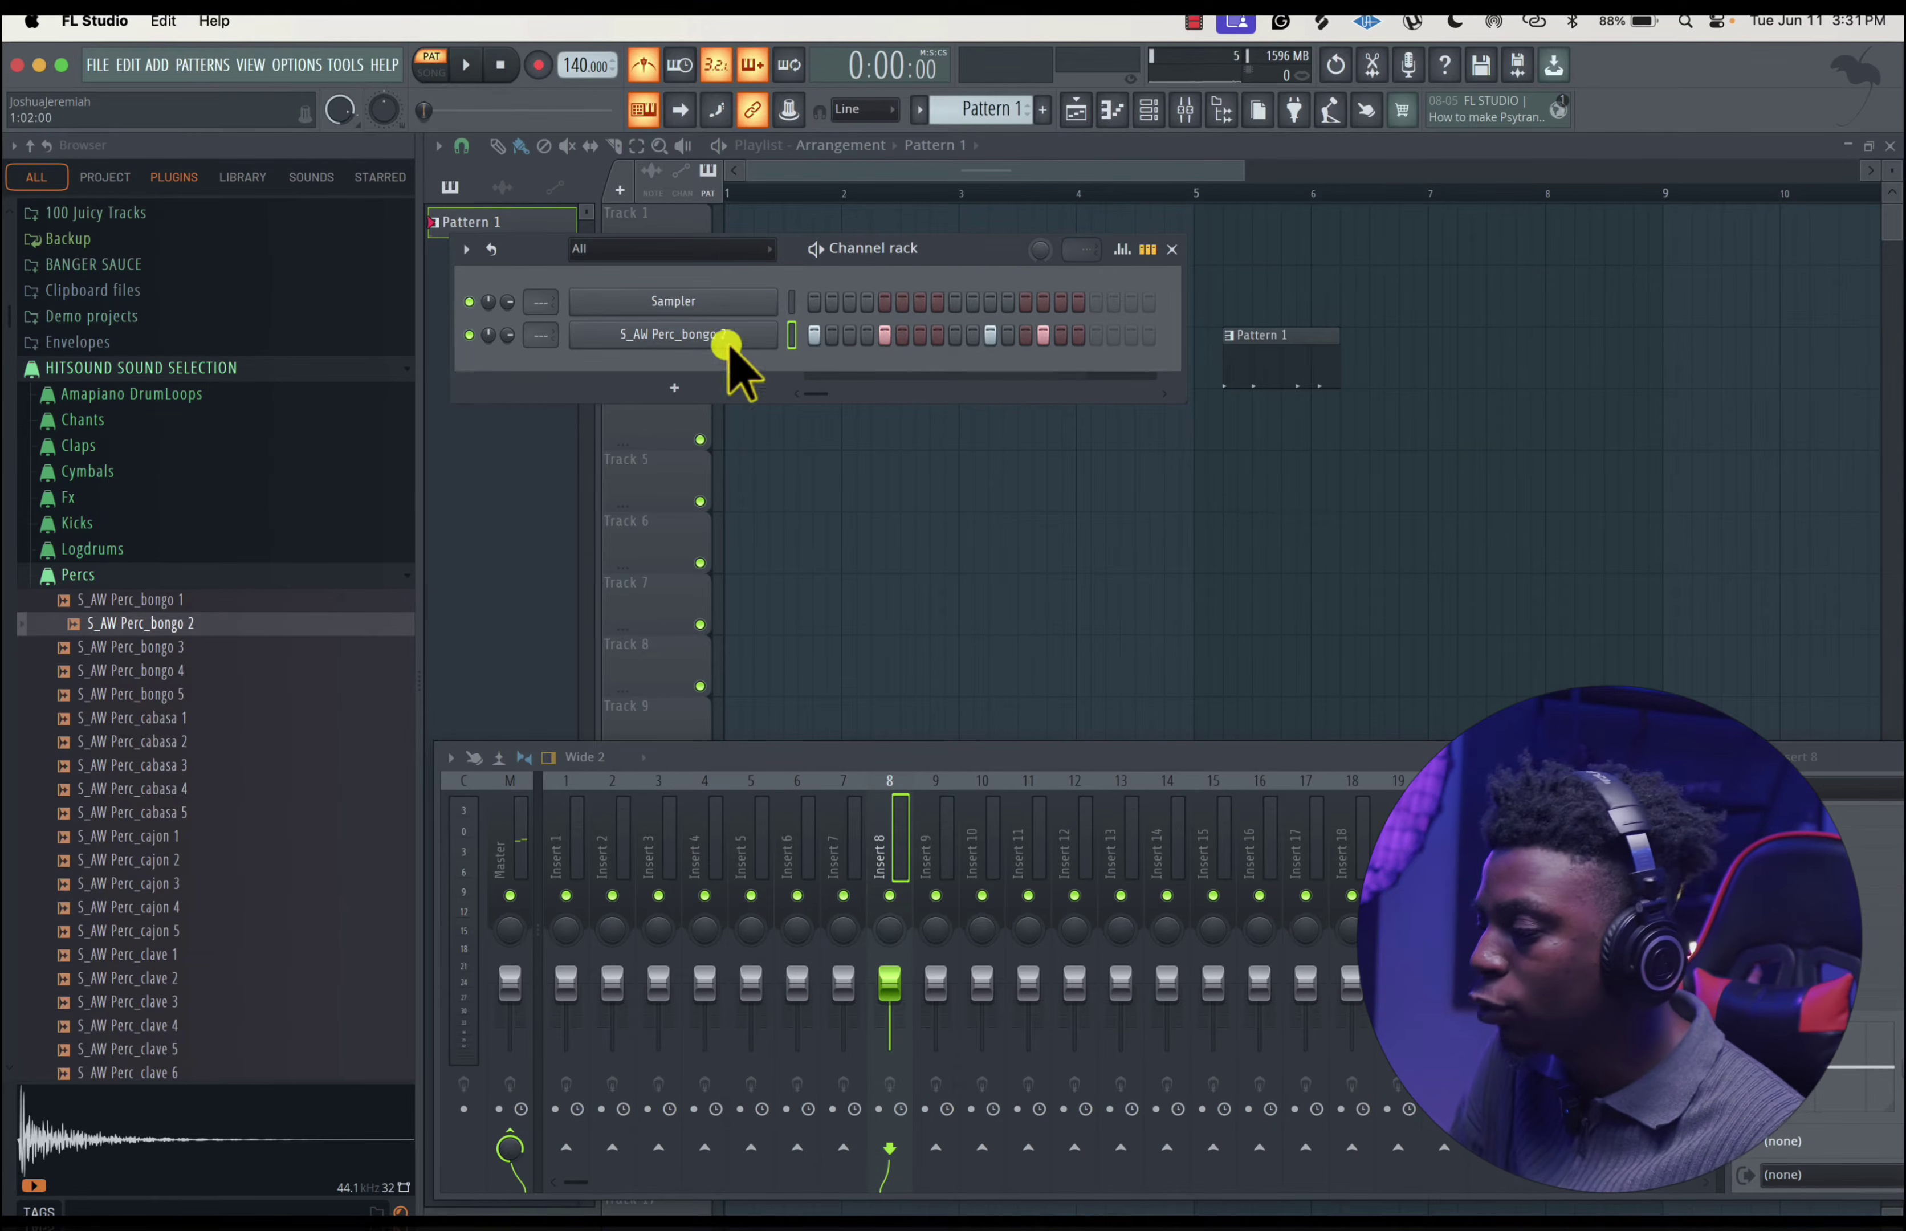
pyautogui.moveTo(204, 766); pyautogui.dragTo(641, 372)
pyautogui.press('space')
pyautogui.click(954, 368)
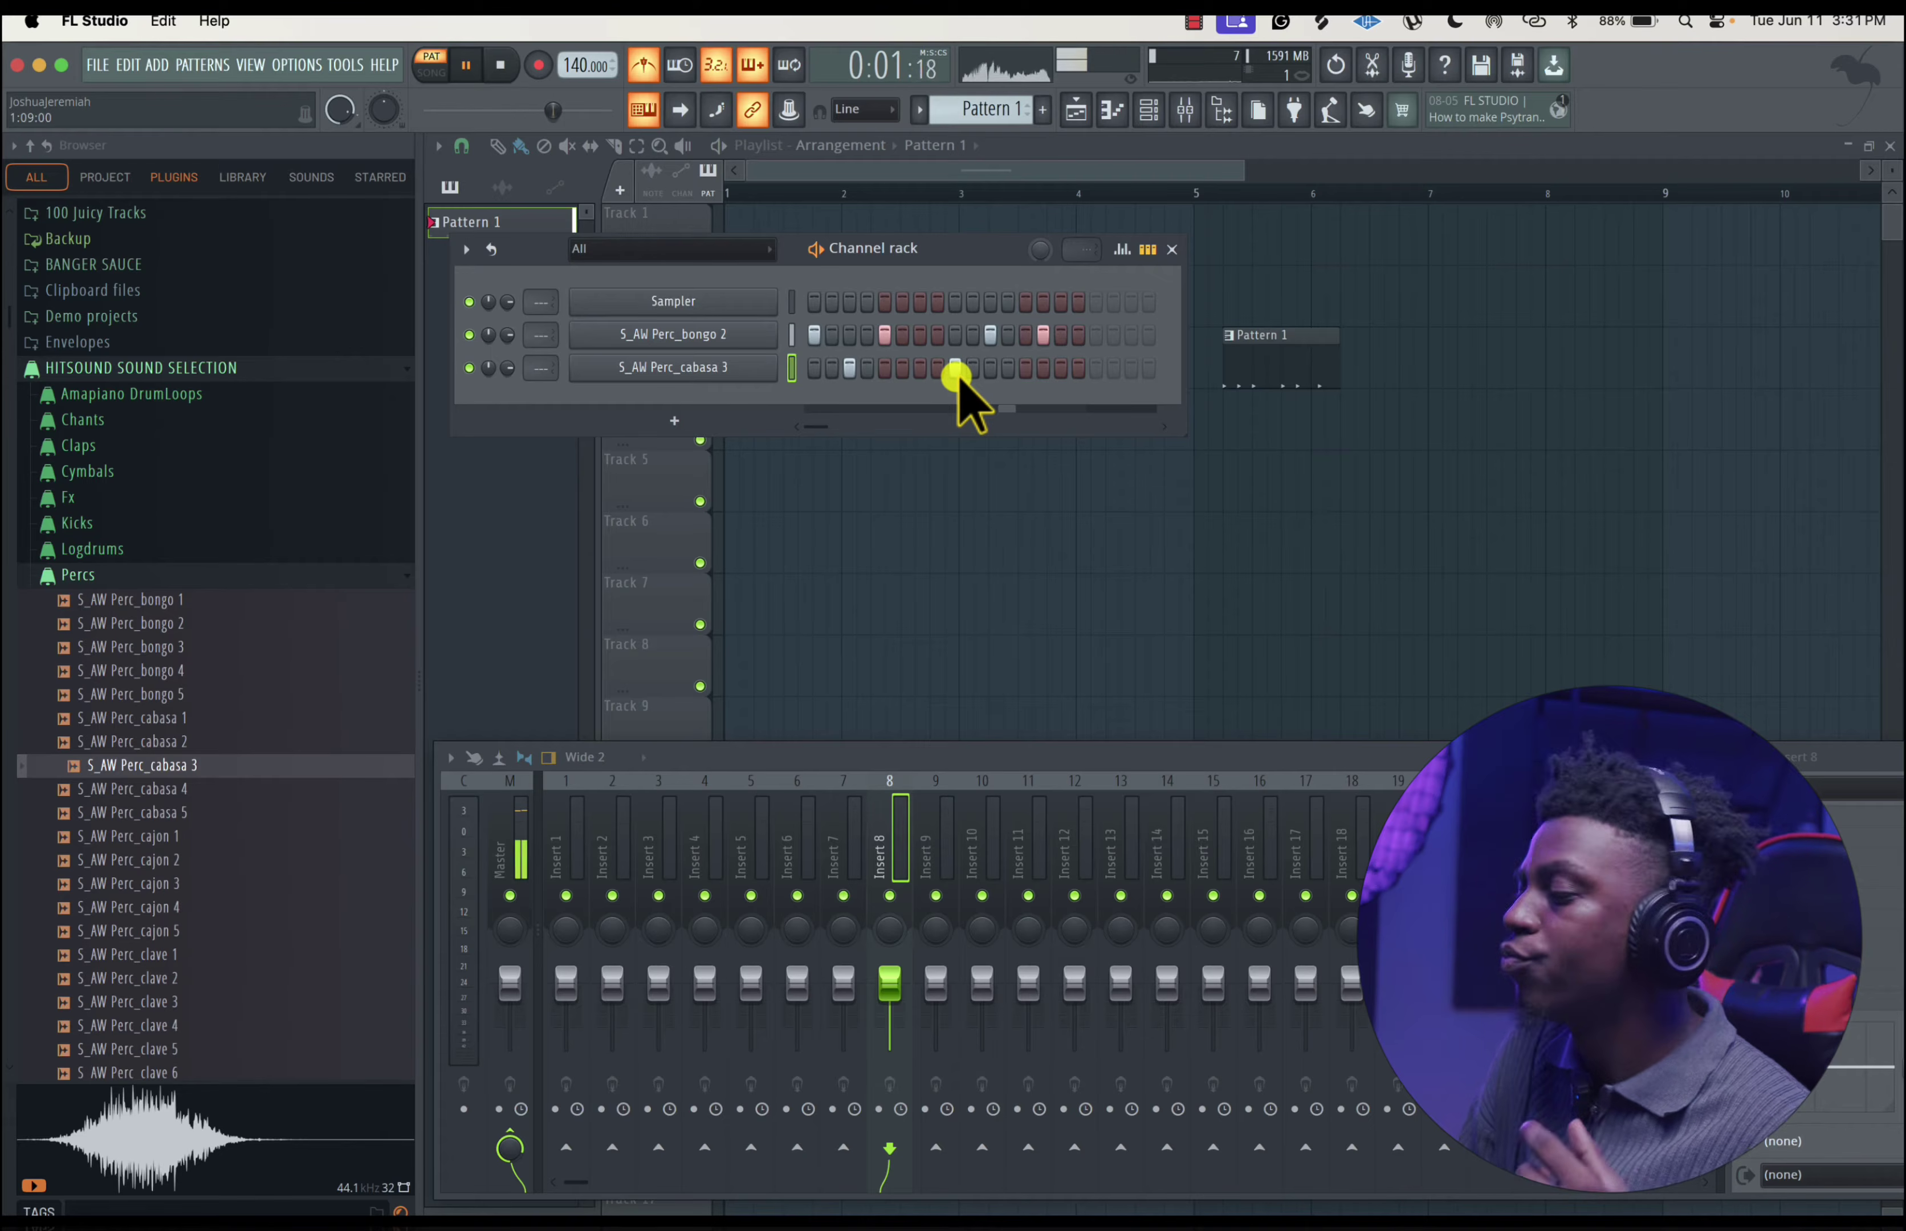
# - Stop playback and delete the Pattern 1 clip sitting around bar 5 on Track 3 of the playlist
pyautogui.press('space')
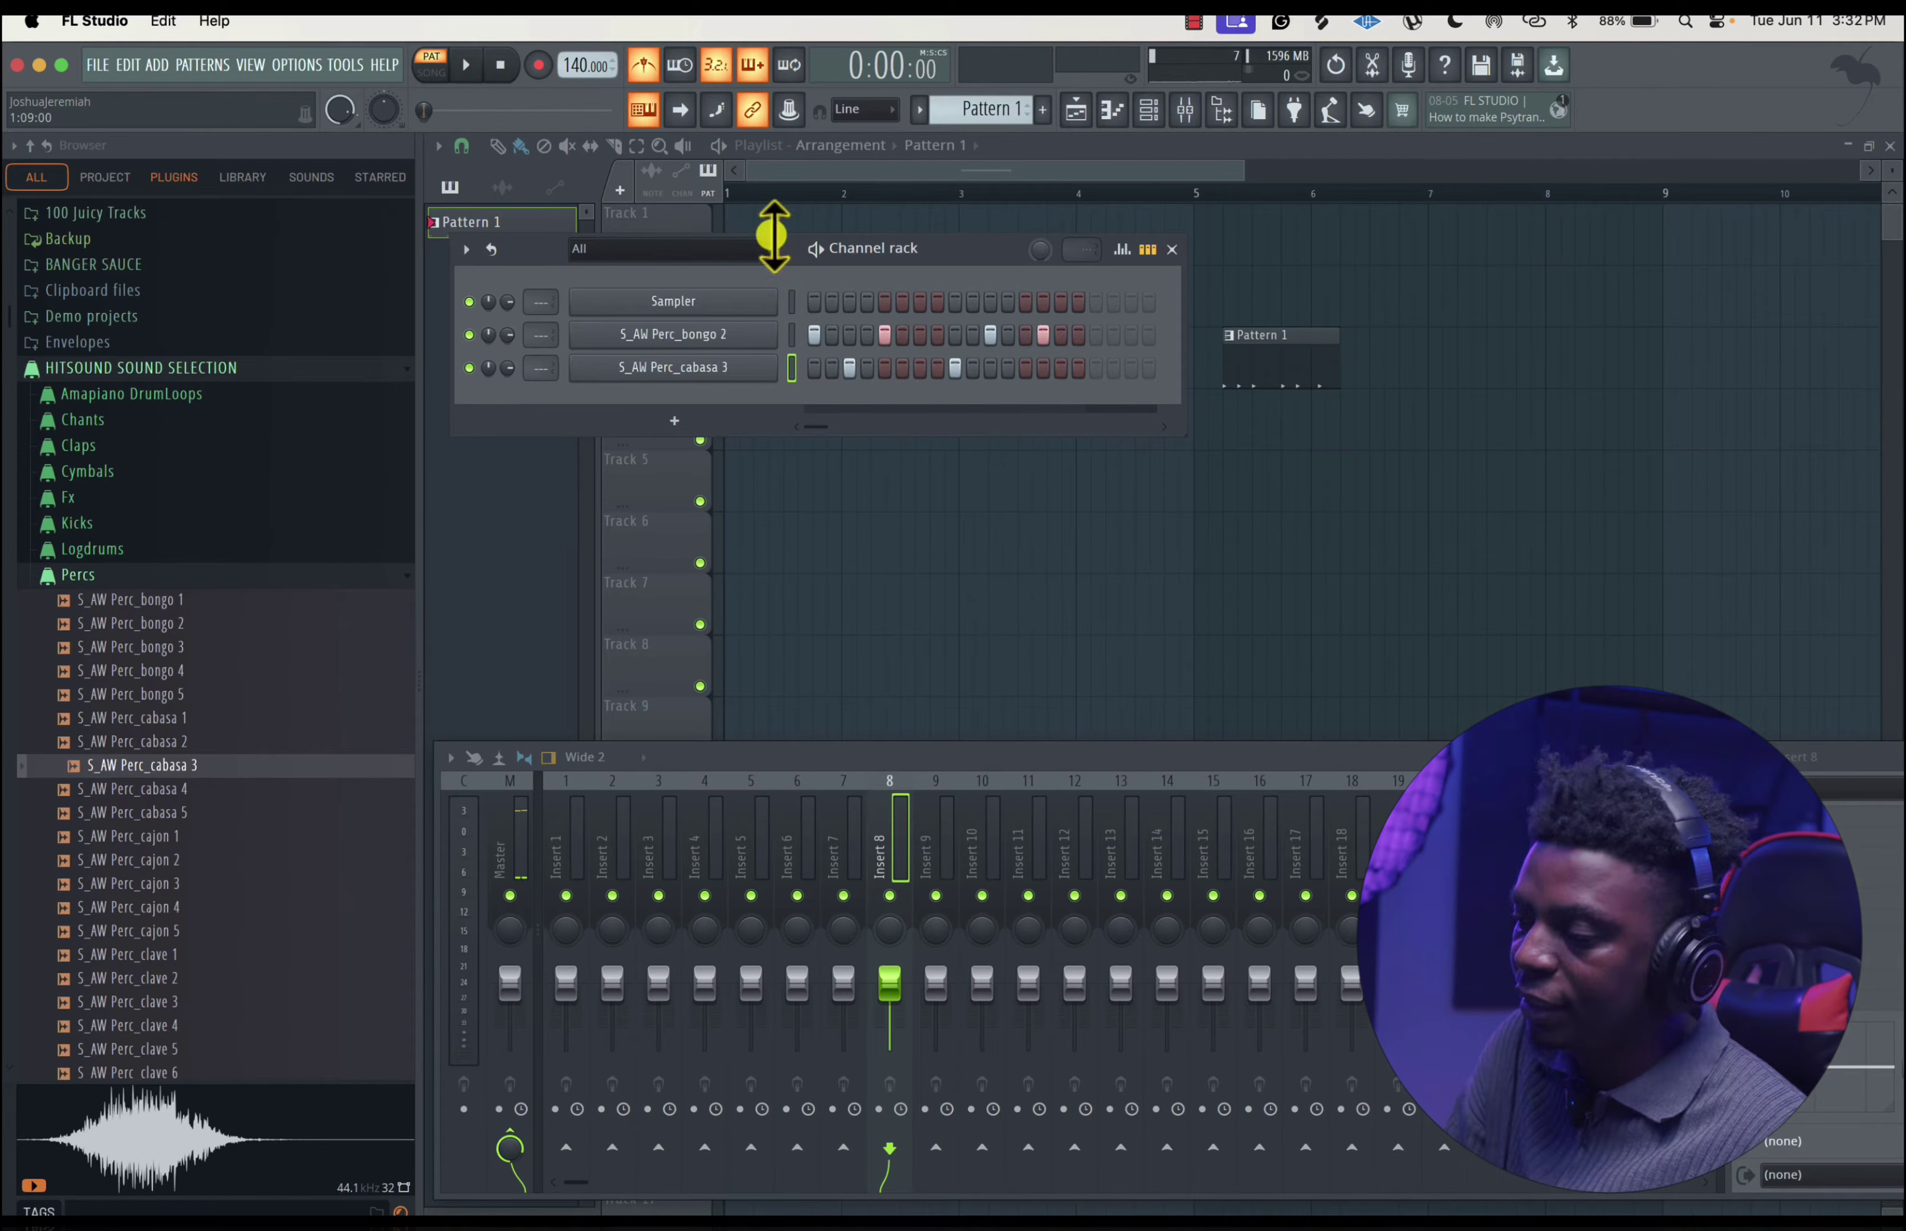
pyautogui.rightClick(1283, 361)
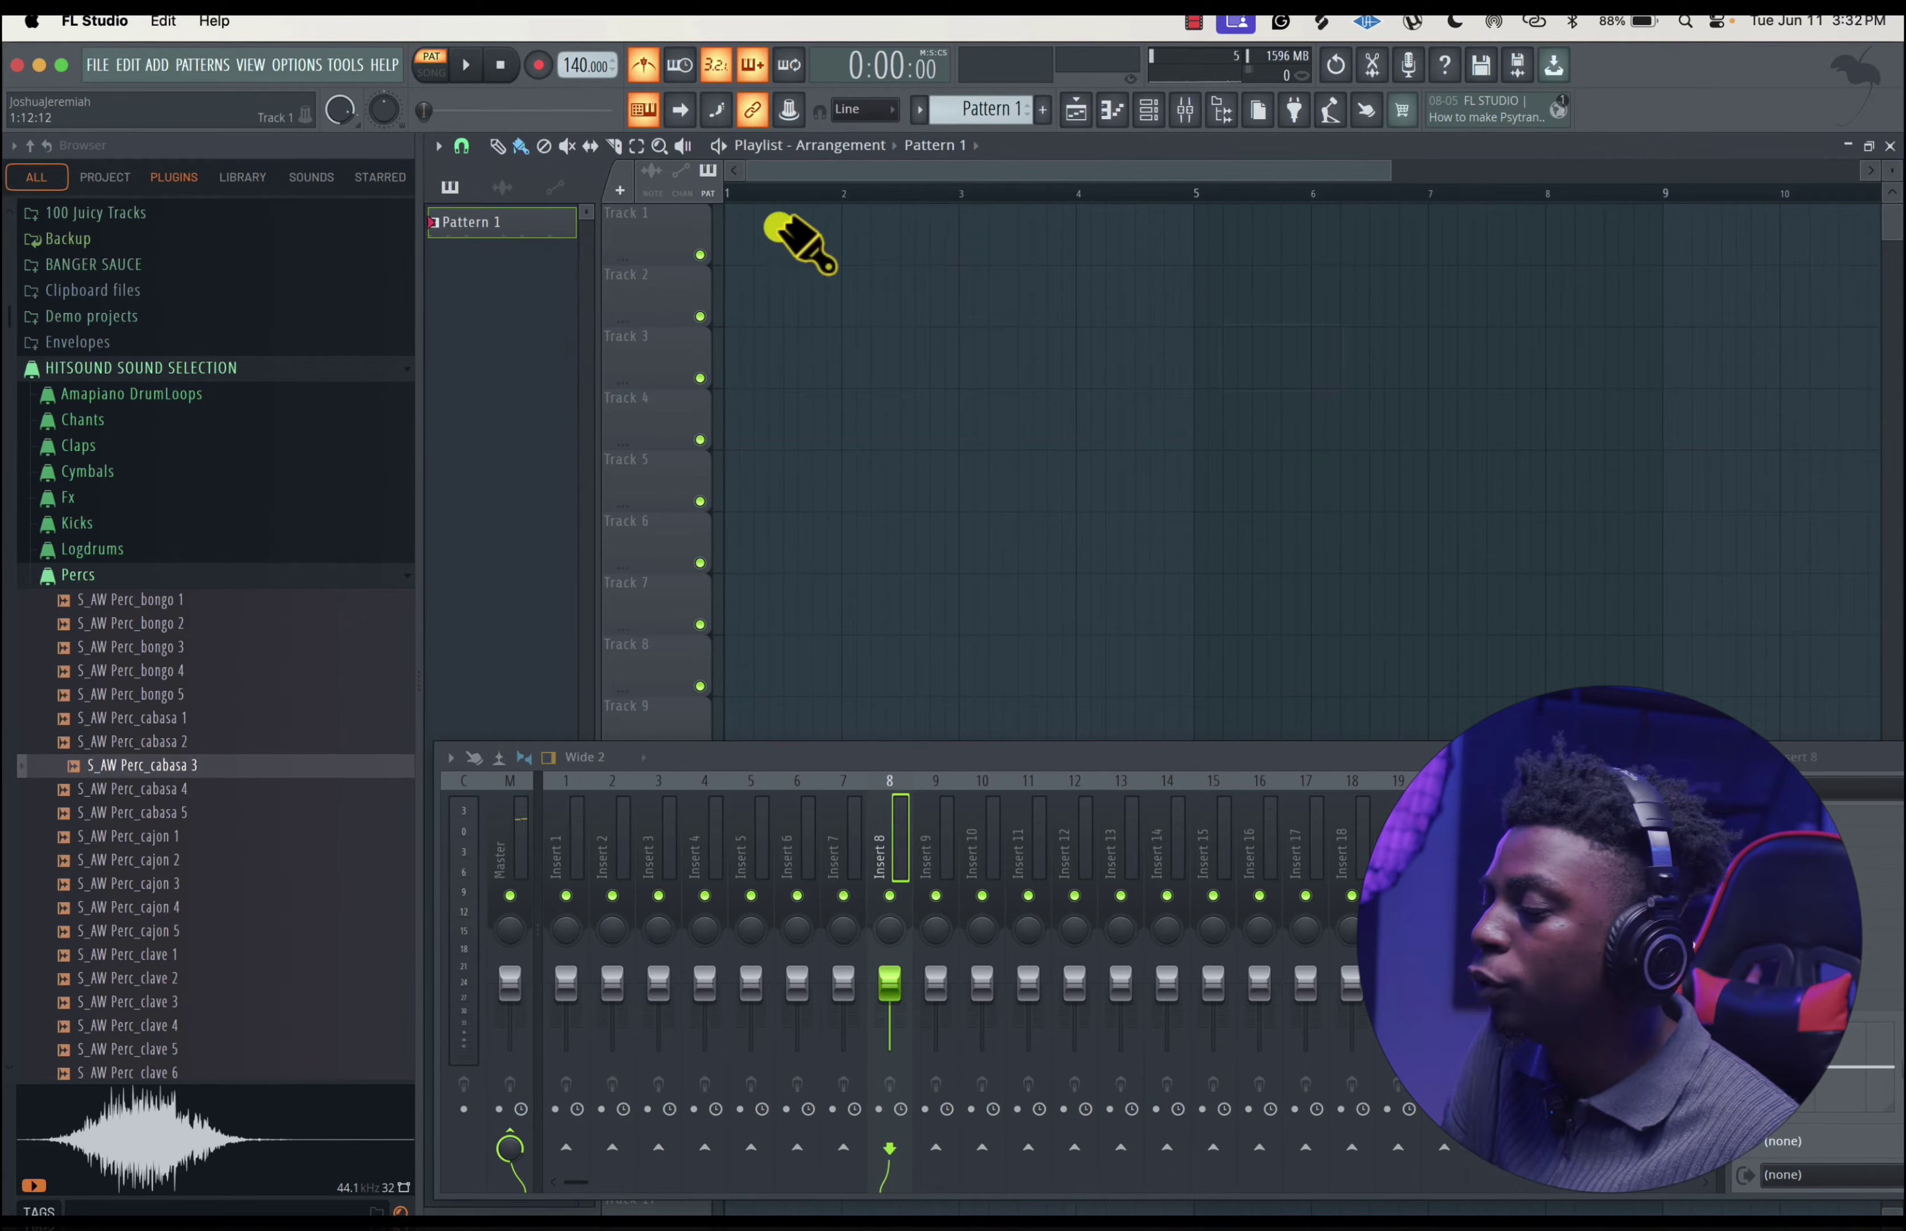
# - Switch to song mode and place a Pattern 1 clip at bar 1 of Track 1
pyautogui.click(432, 69)
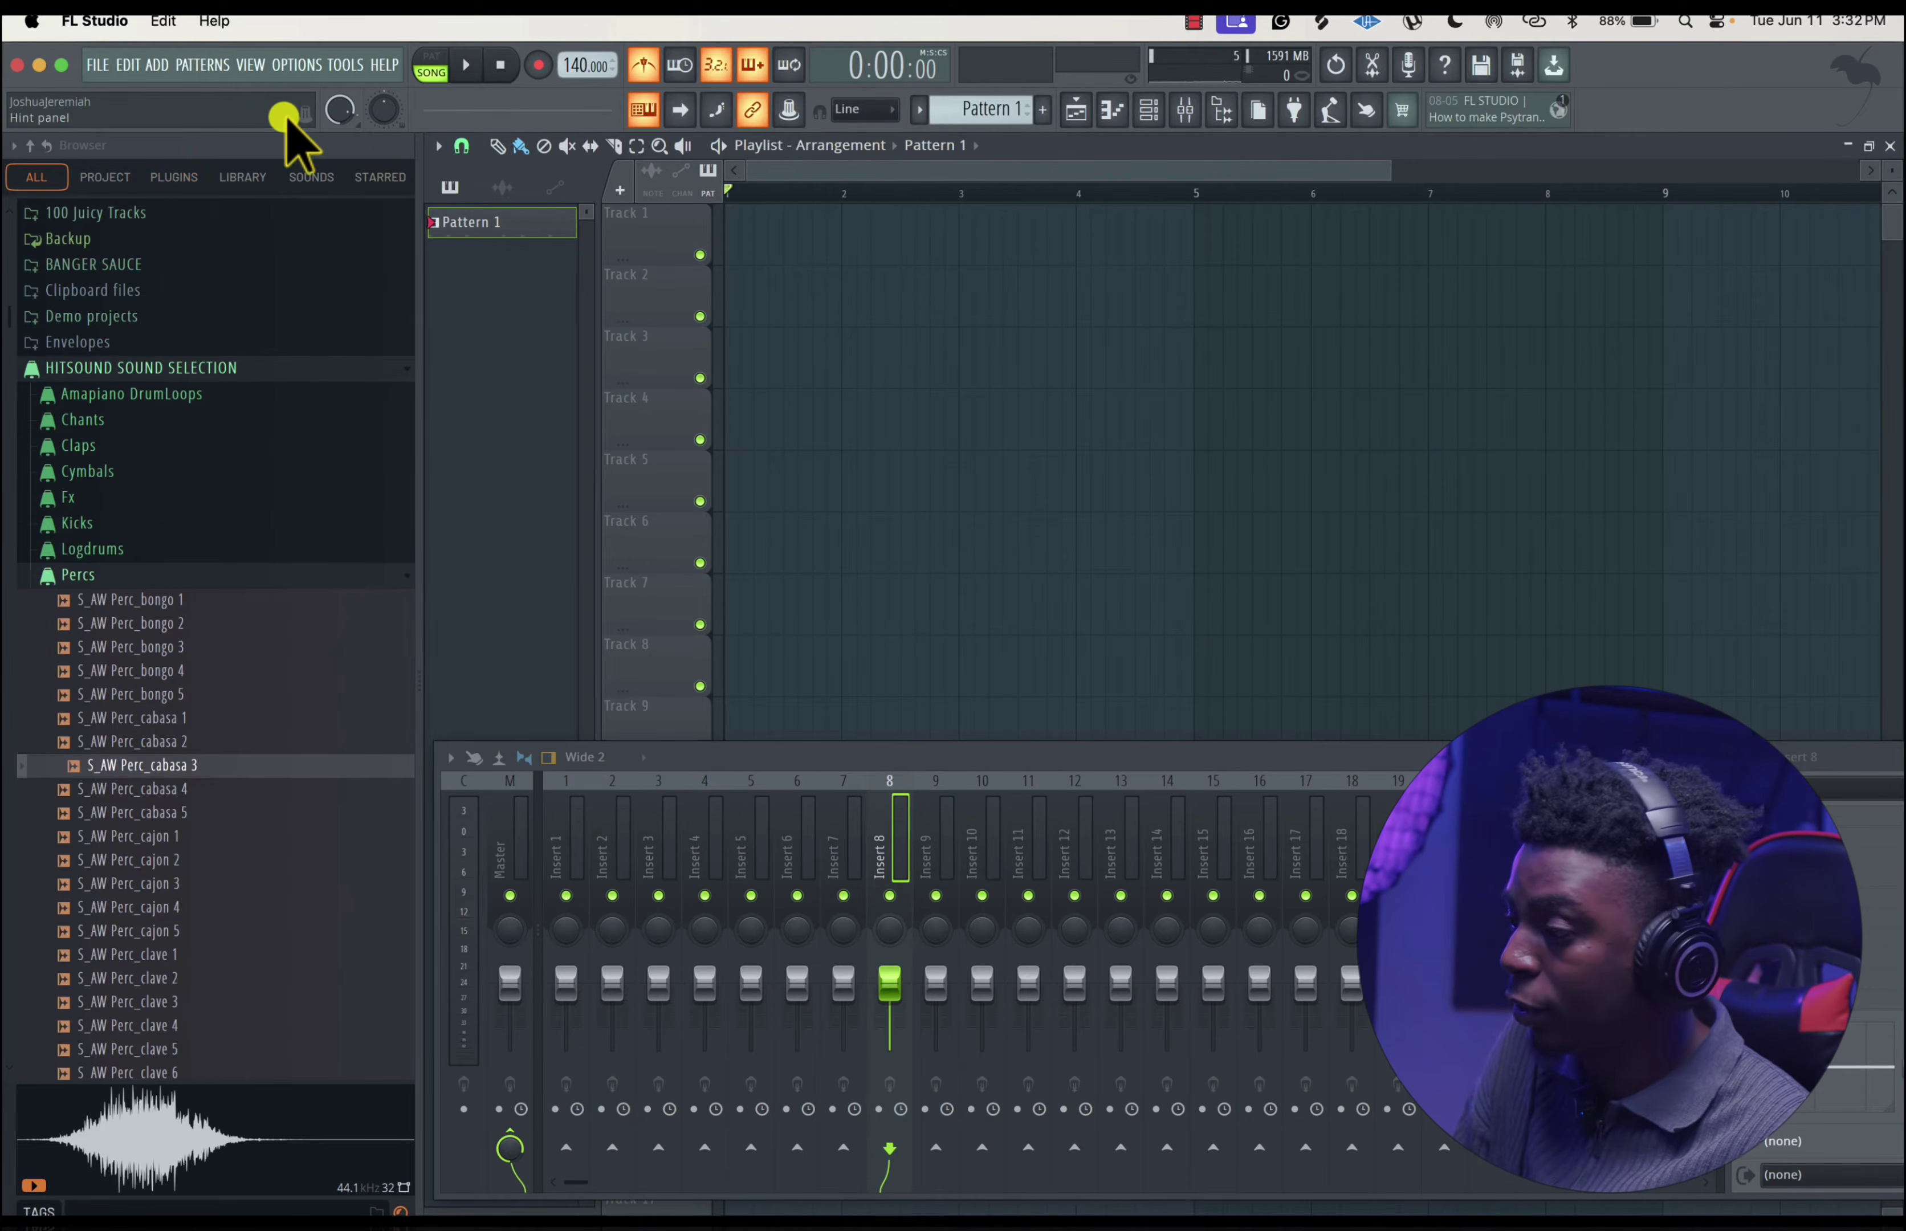
pyautogui.click(202, 64)
pyautogui.click(202, 63)
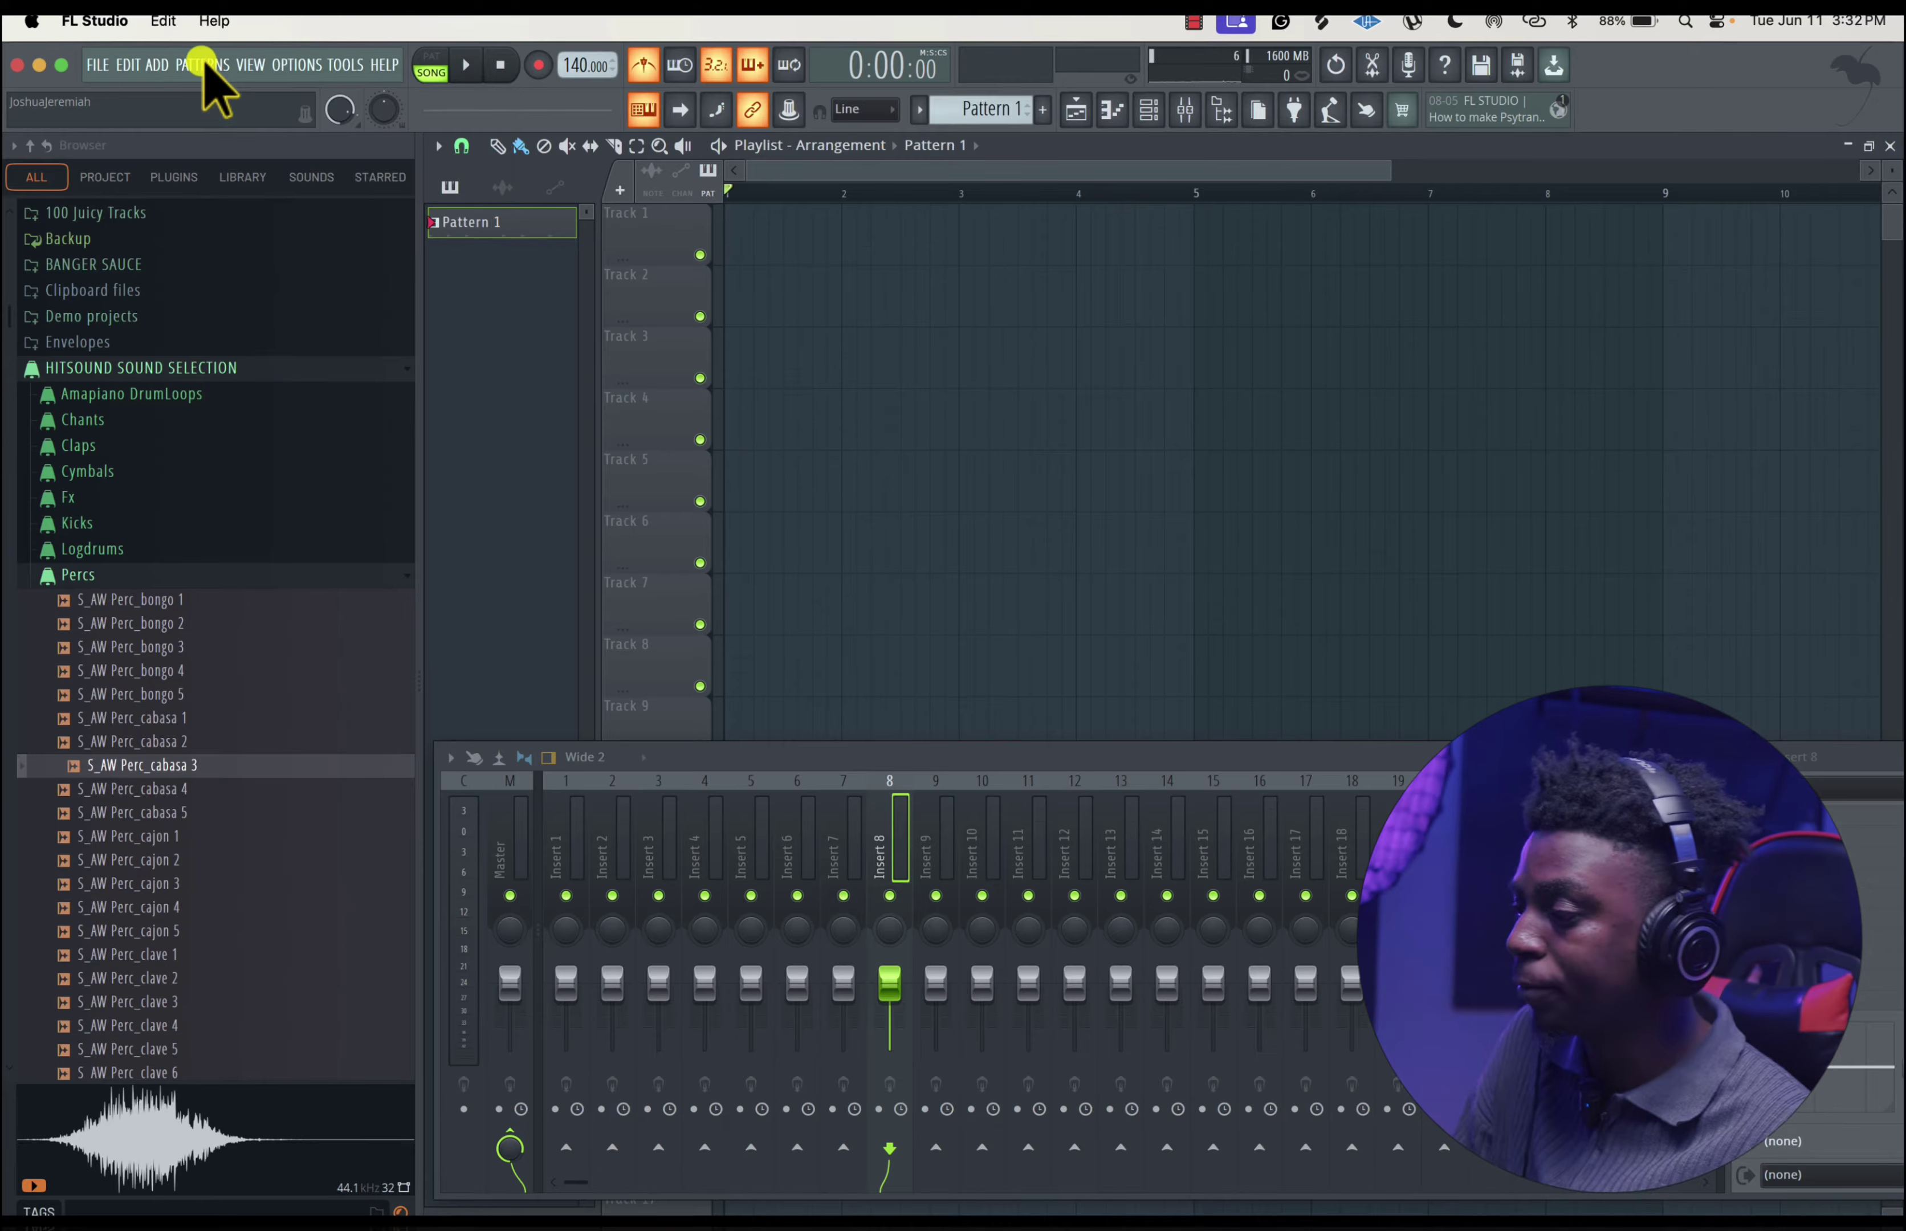
pyautogui.click(801, 236)
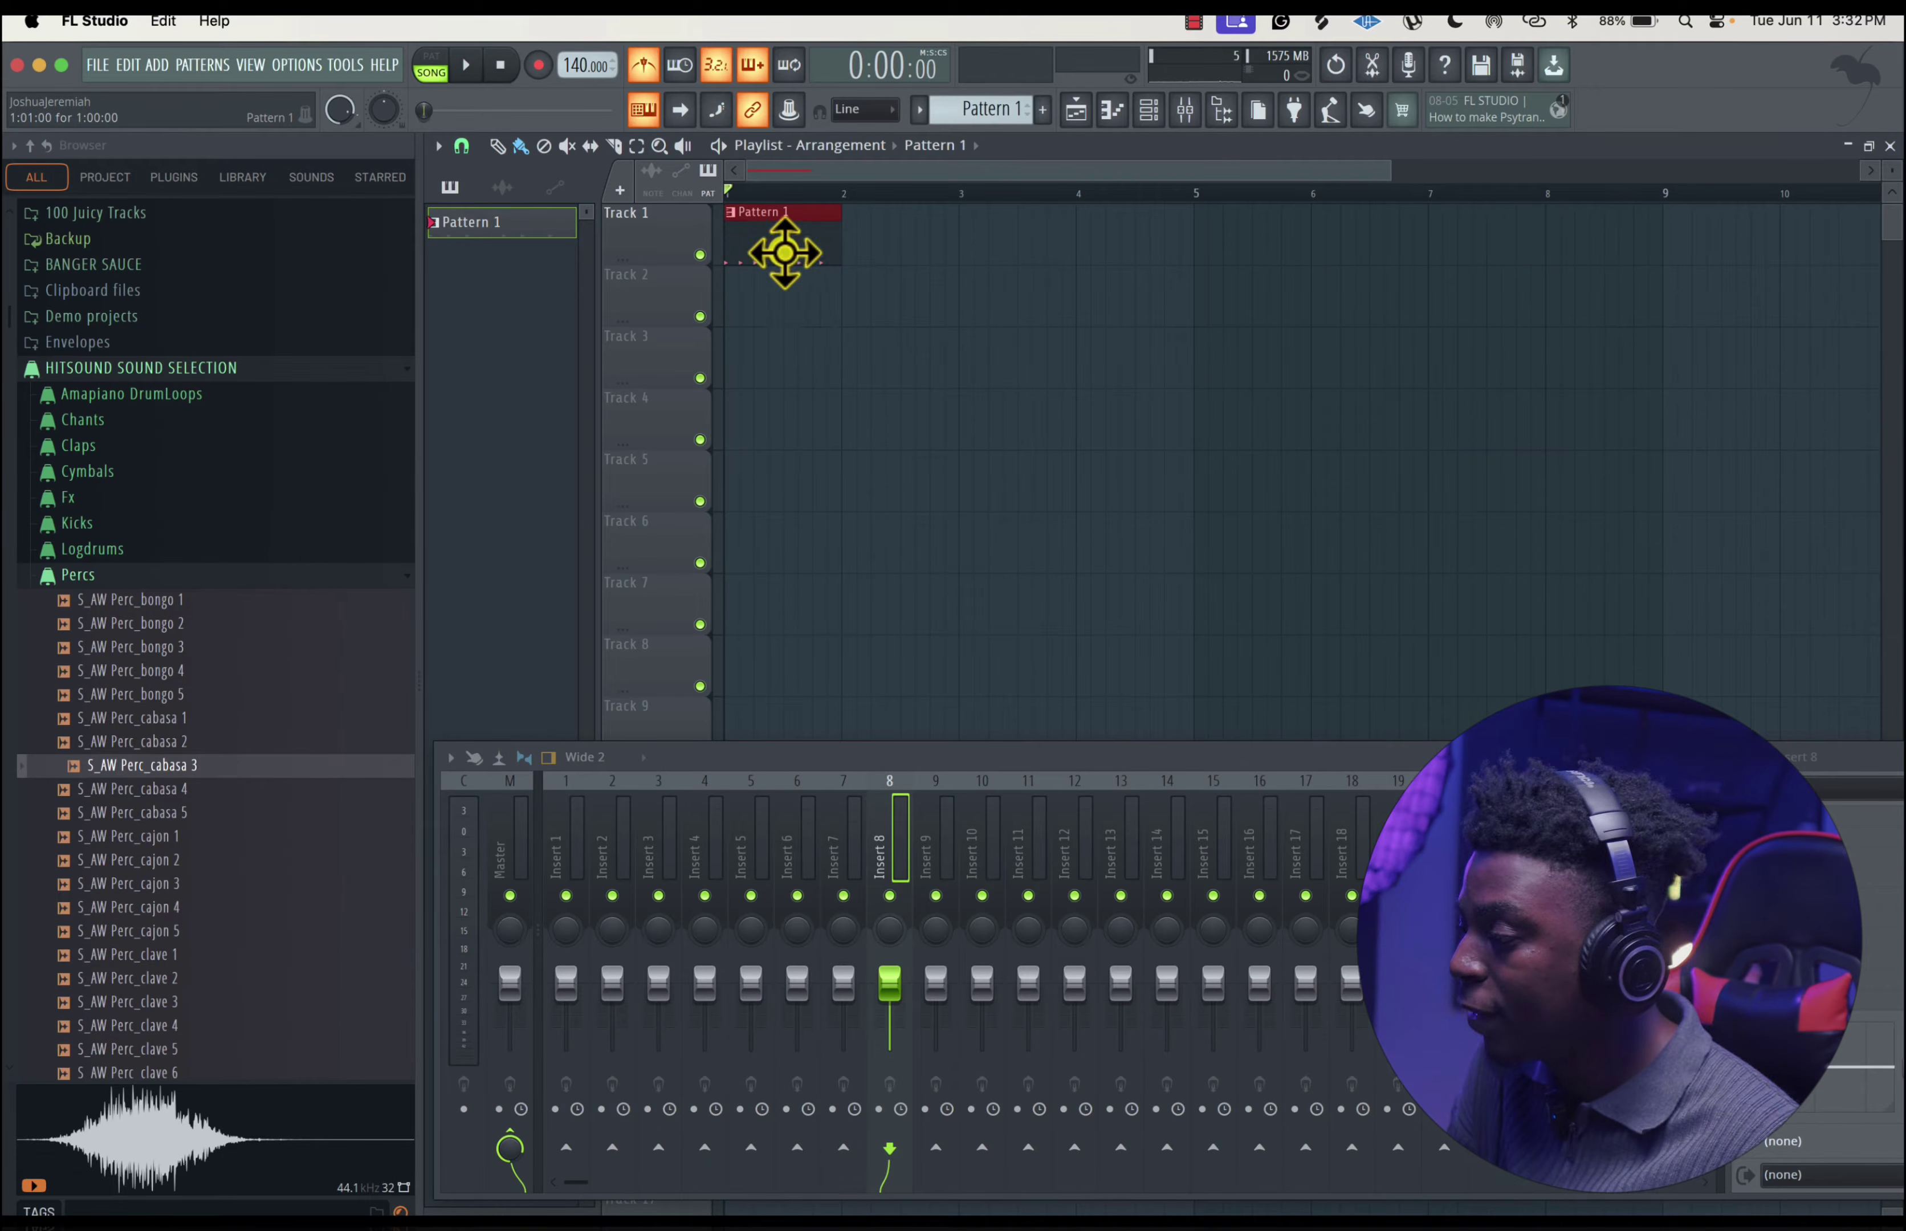
# - Play the song and fill bars 2 to 4 of Track 1 with more Pattern 1 clips
pyautogui.click(1153, 107)
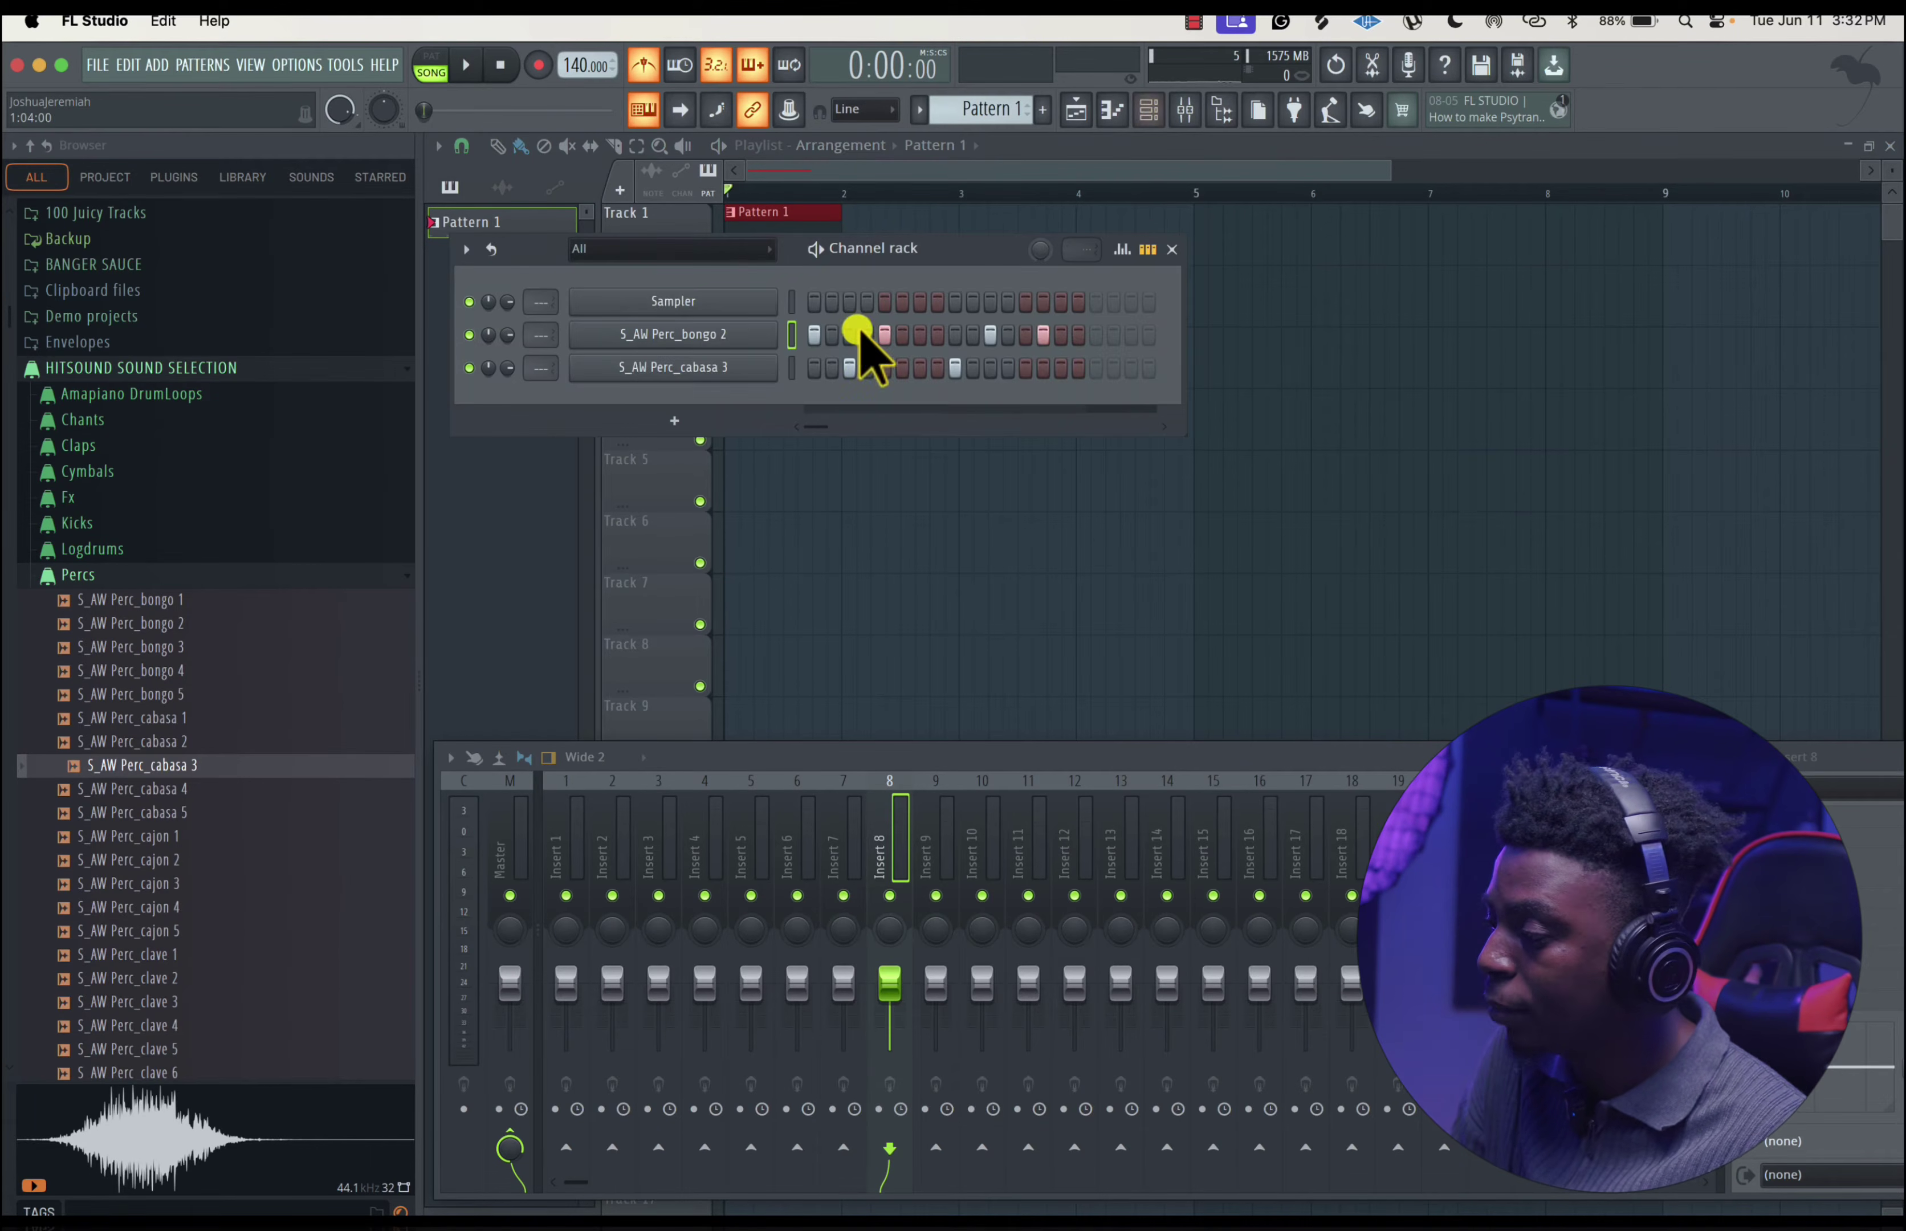
pyautogui.click(834, 166)
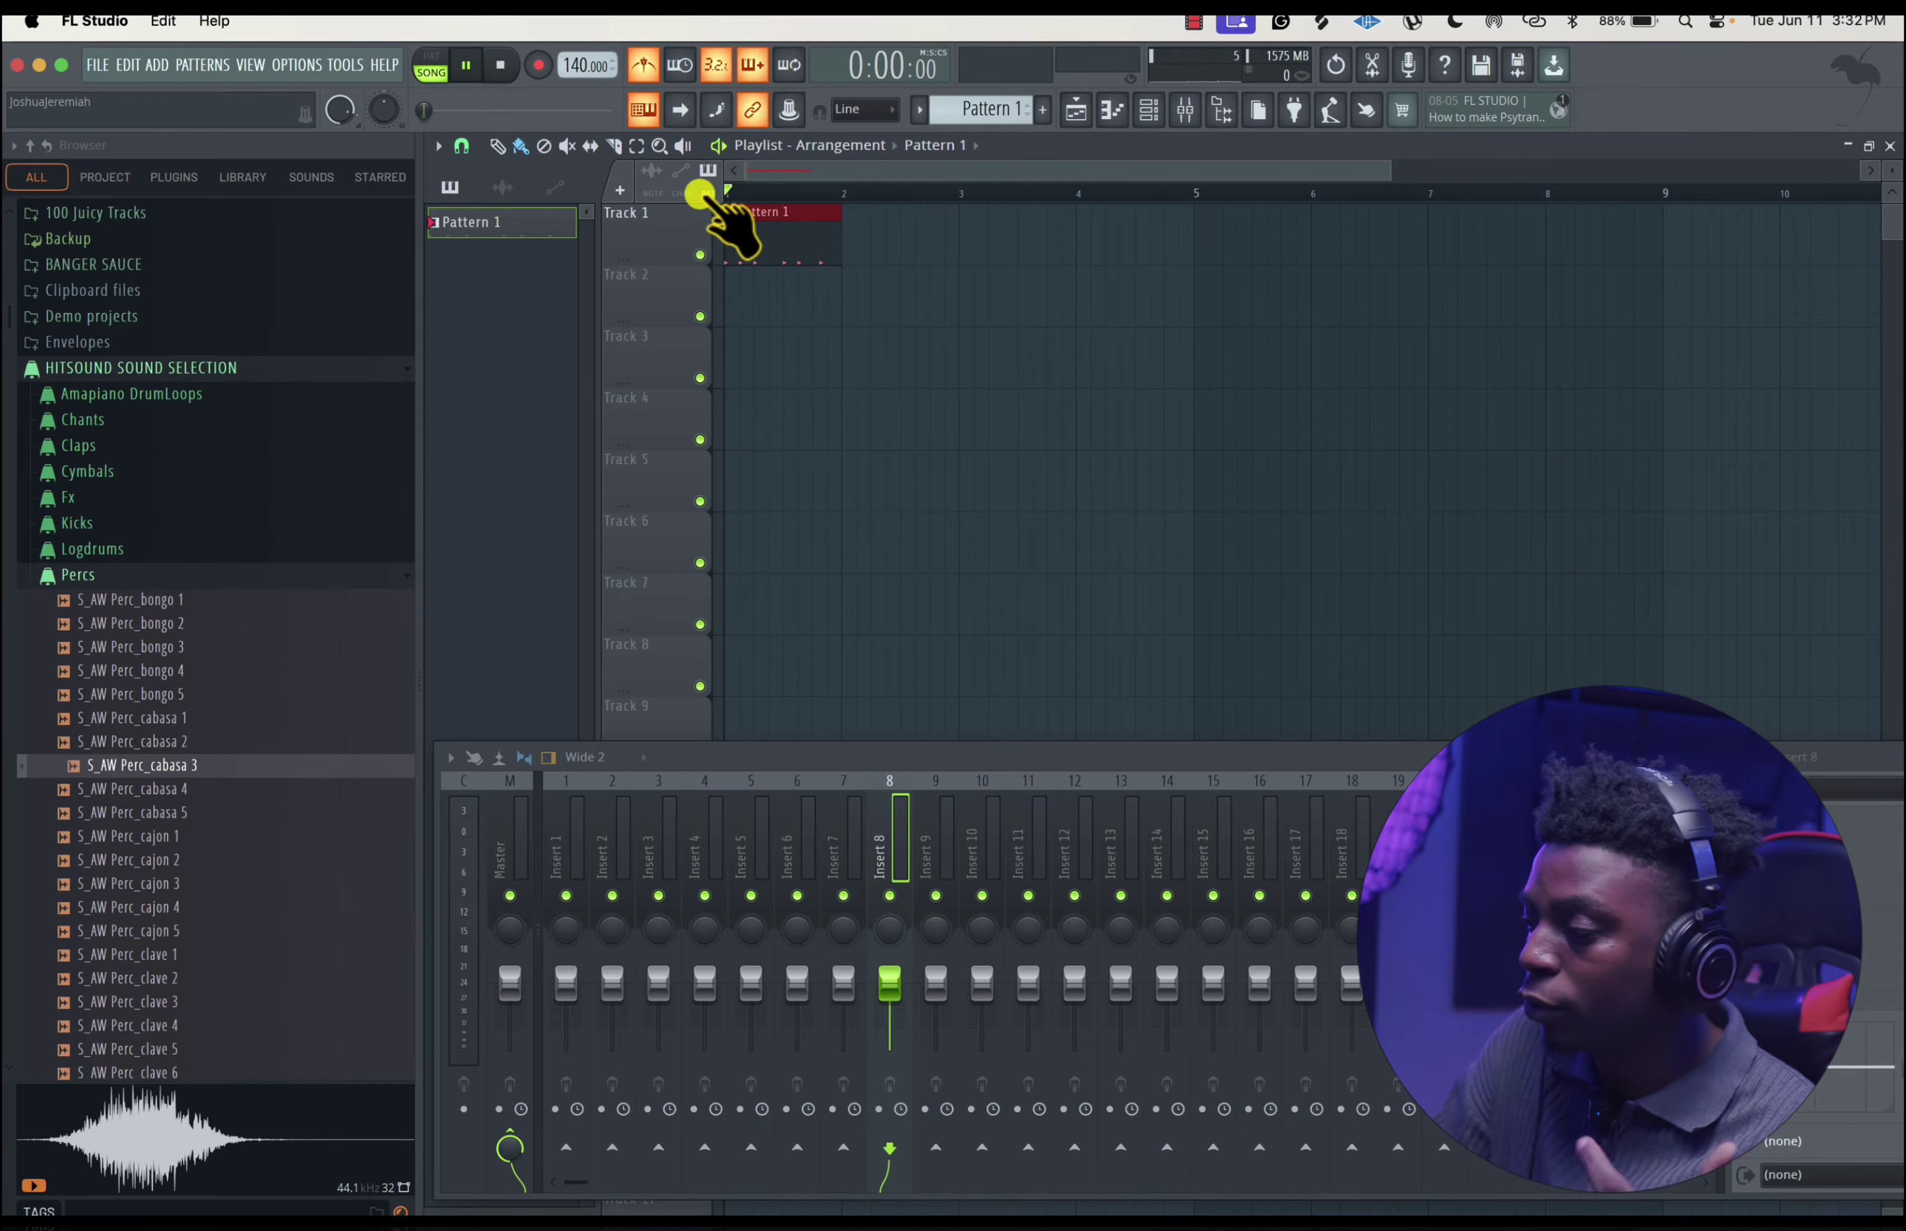
pyautogui.press('space')
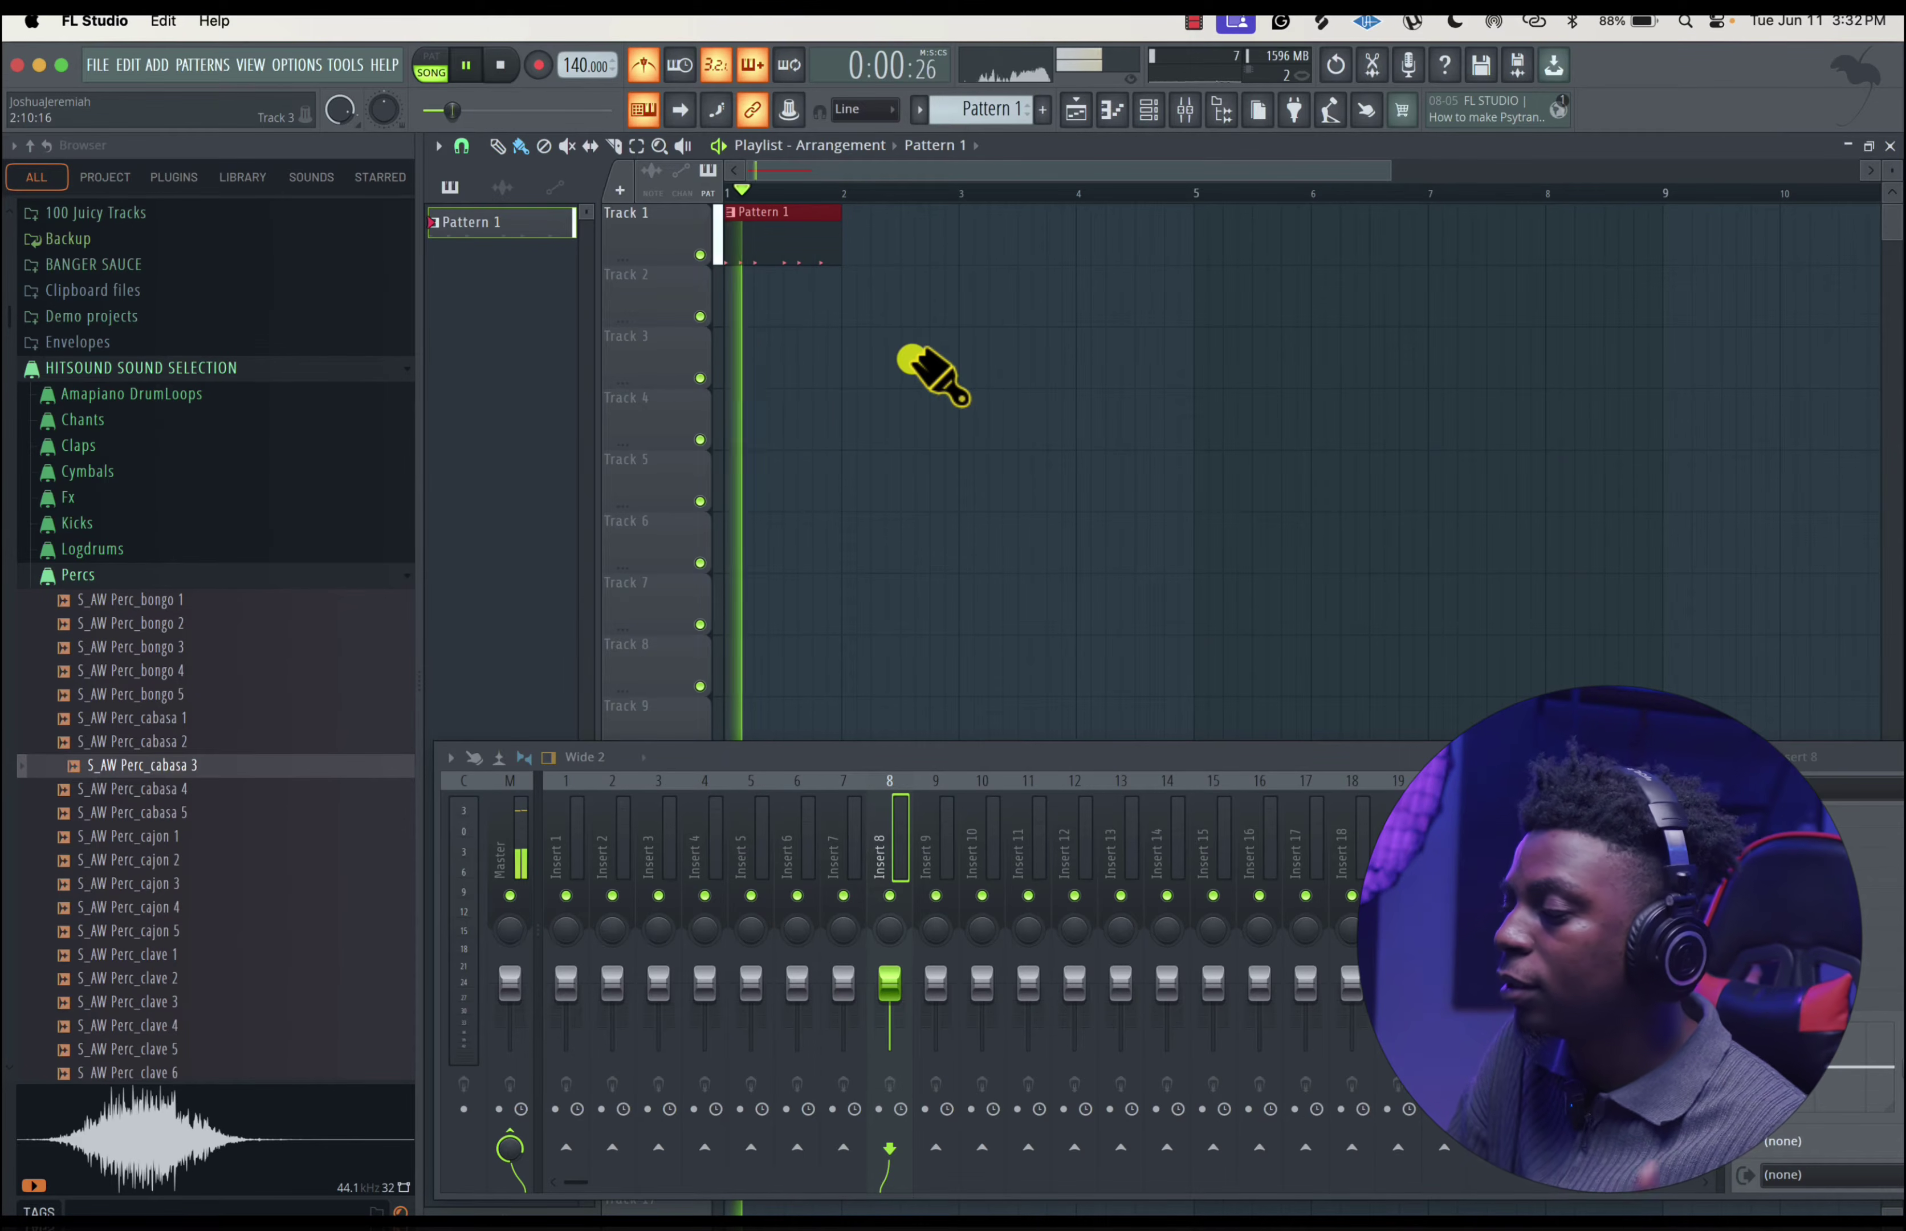
pyautogui.moveTo(872, 255); pyautogui.dragTo(983, 255)
pyautogui.click(1089, 252)
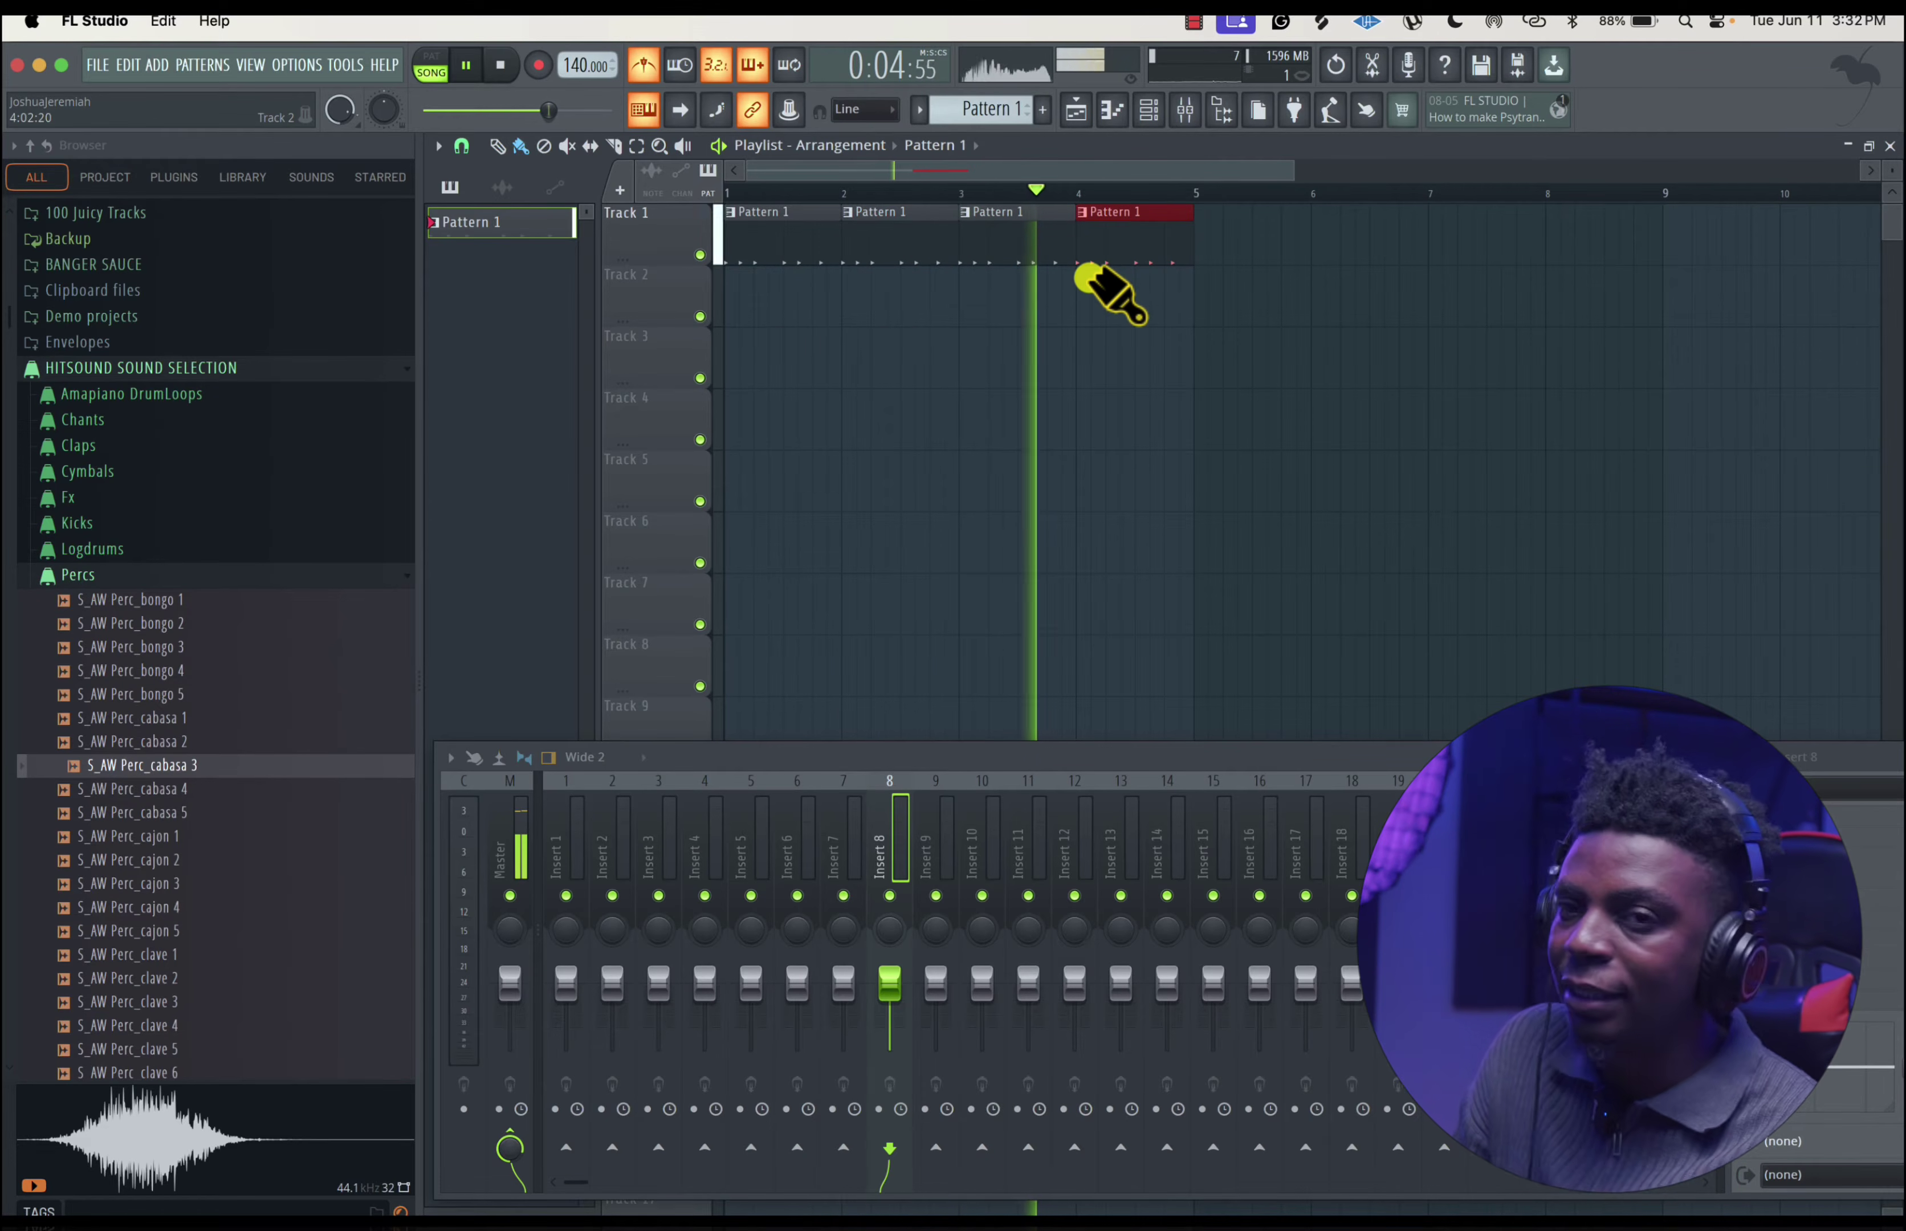
pyautogui.press('space')
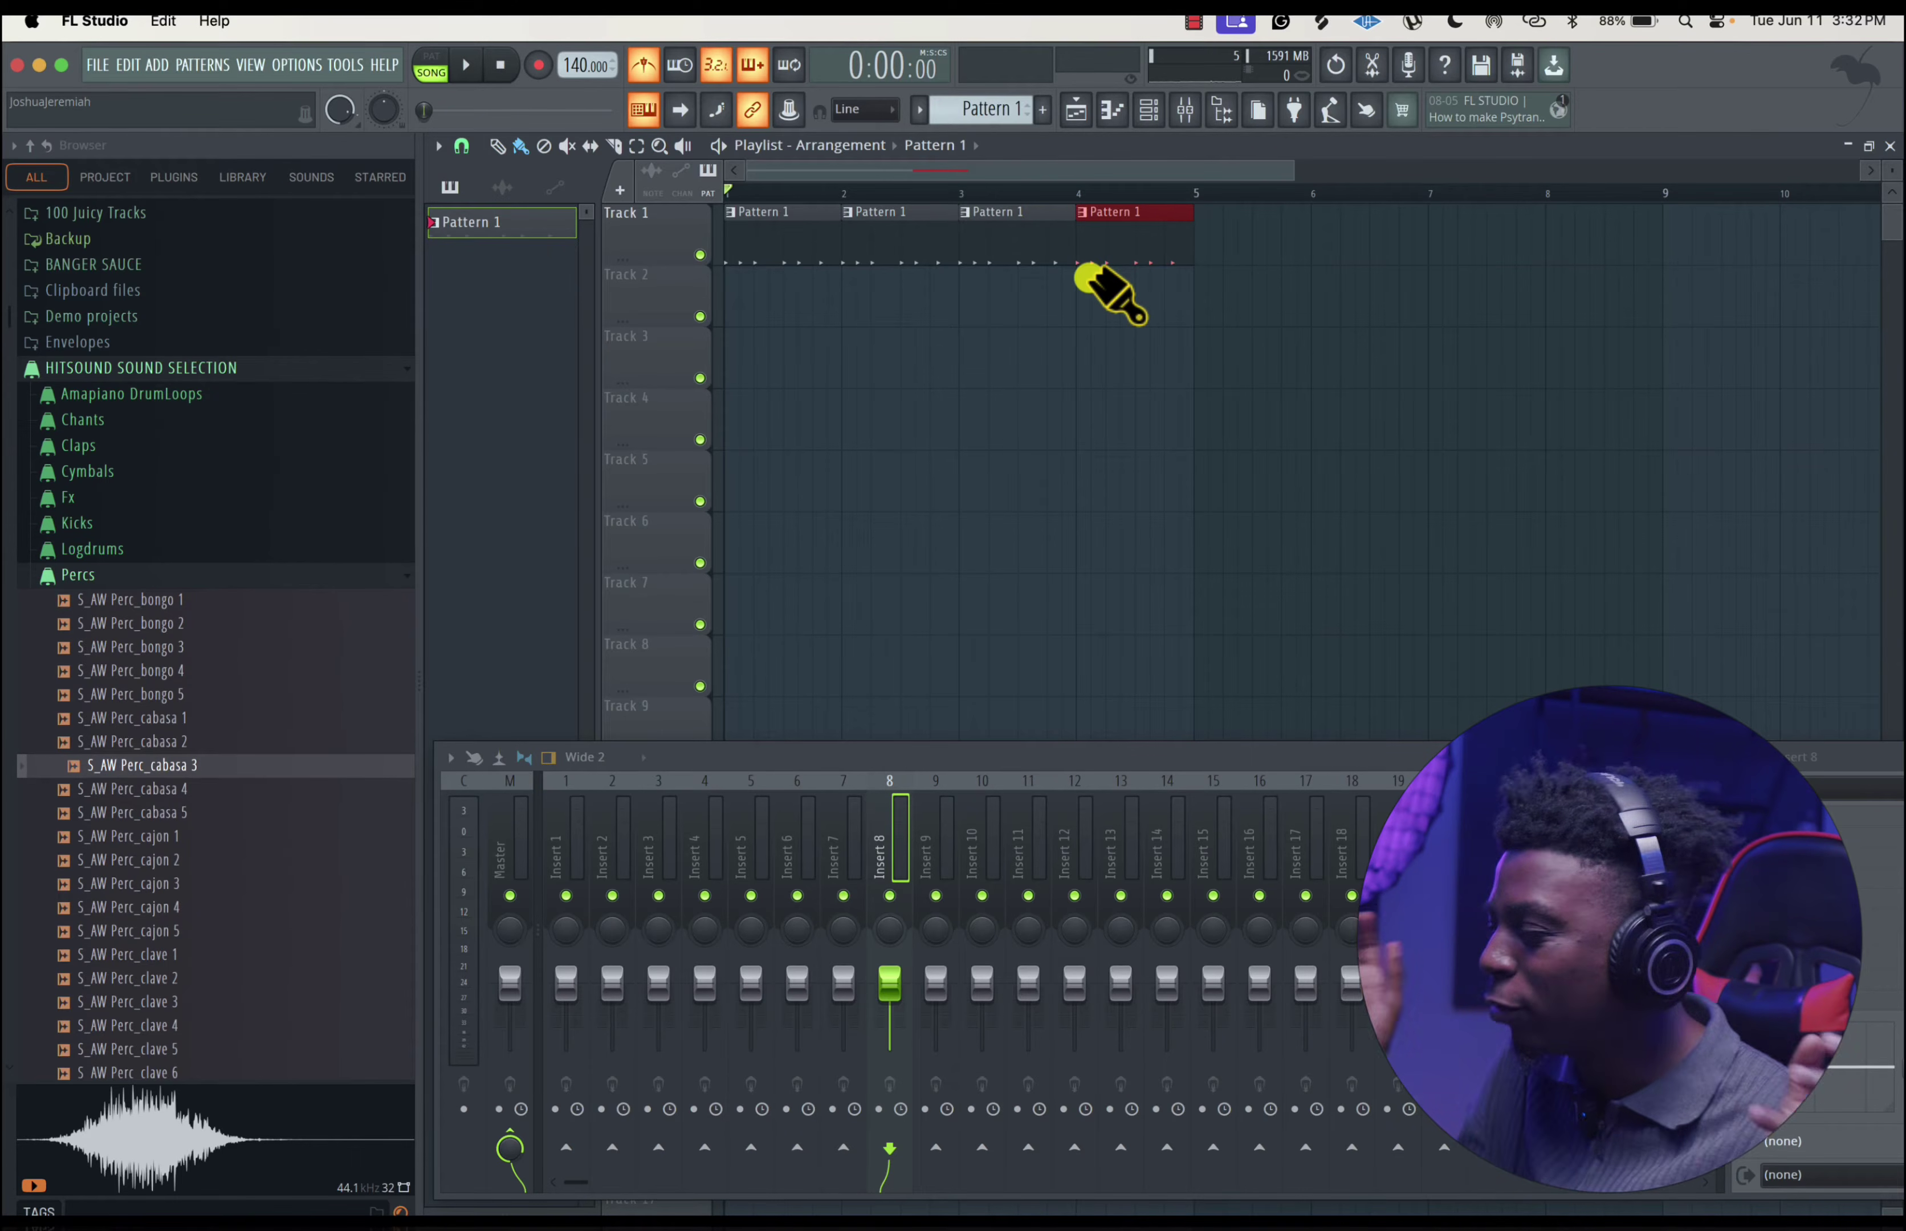
# - Examine the record function's recording filter, options and quantize settings
pyautogui.click(433, 69)
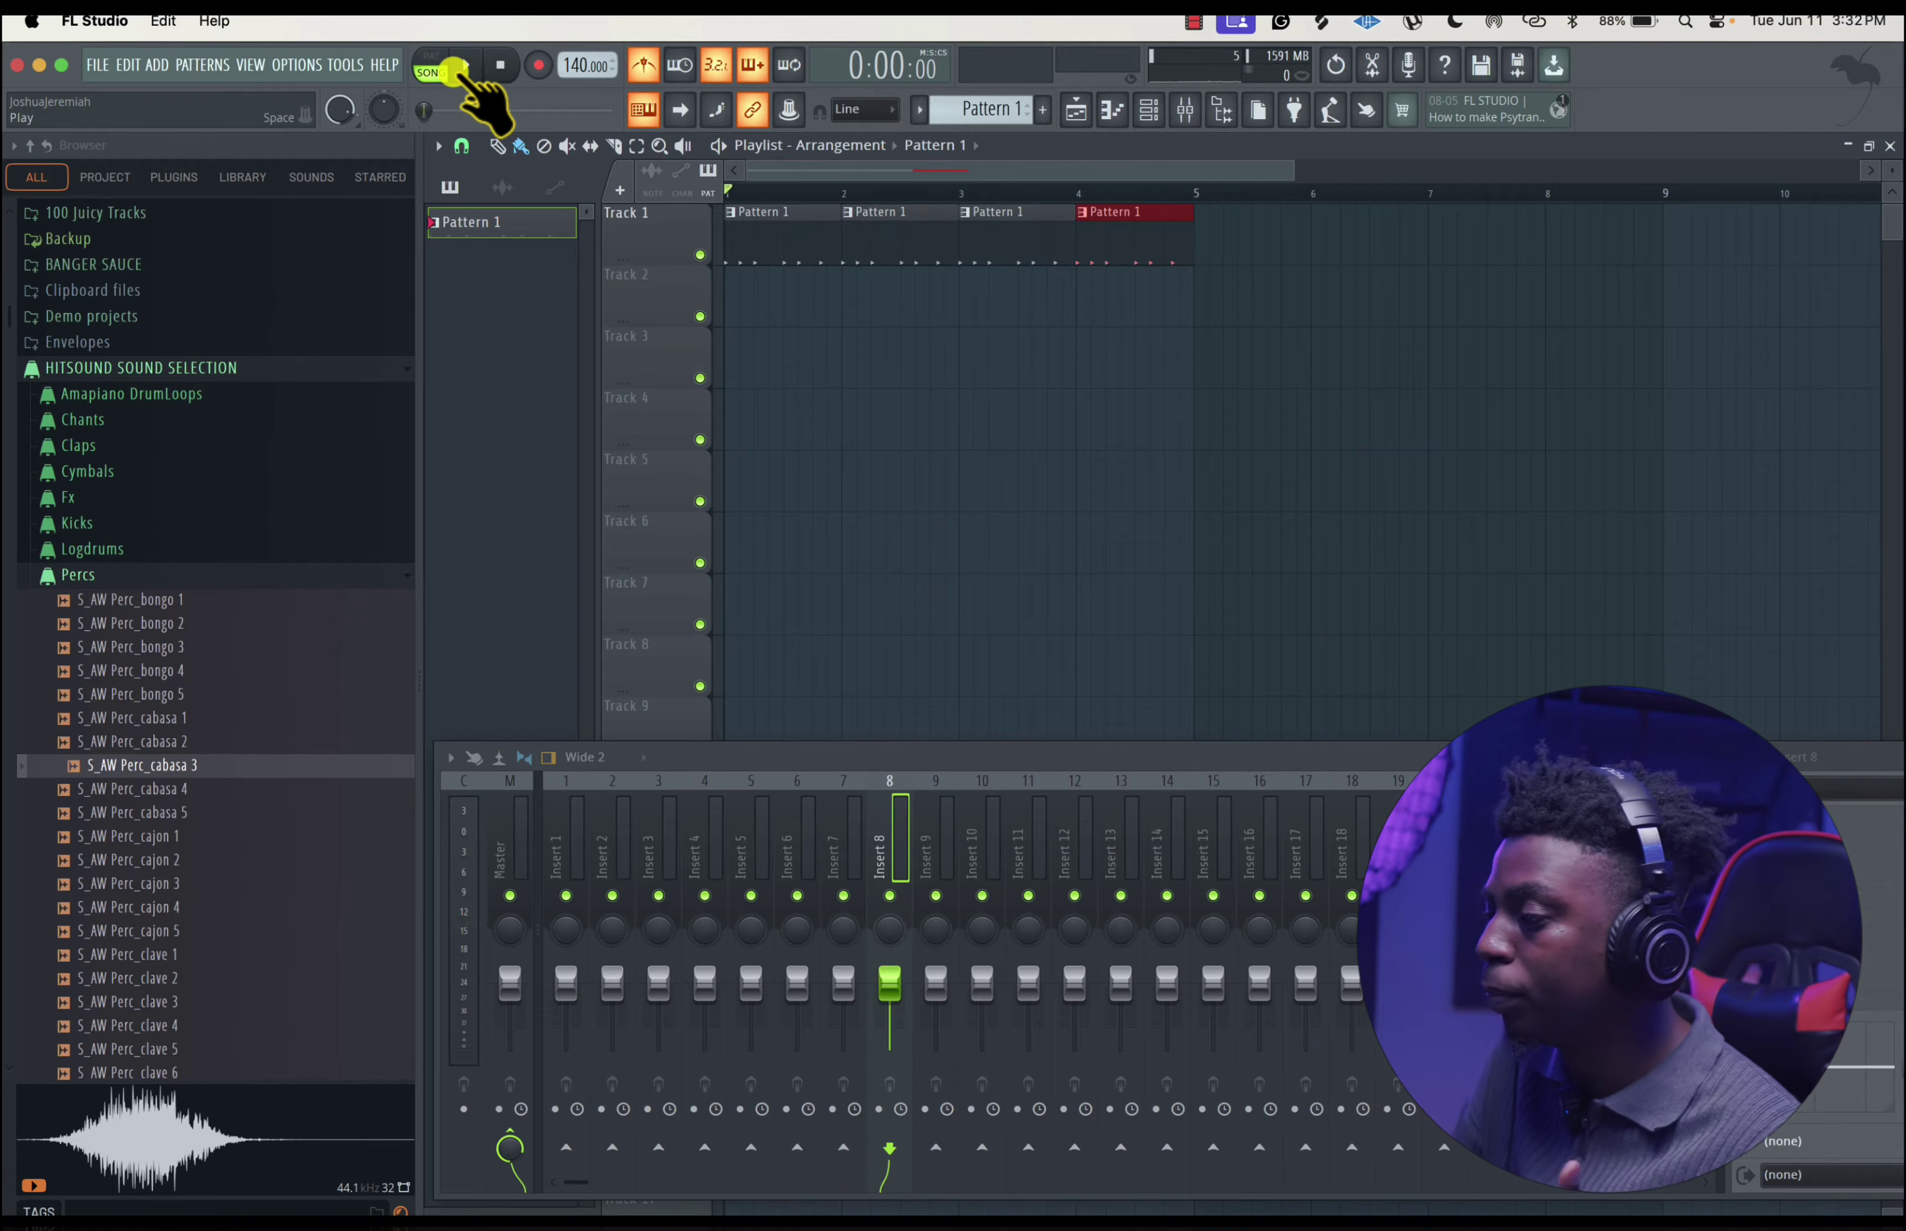
pyautogui.rightClick(544, 69)
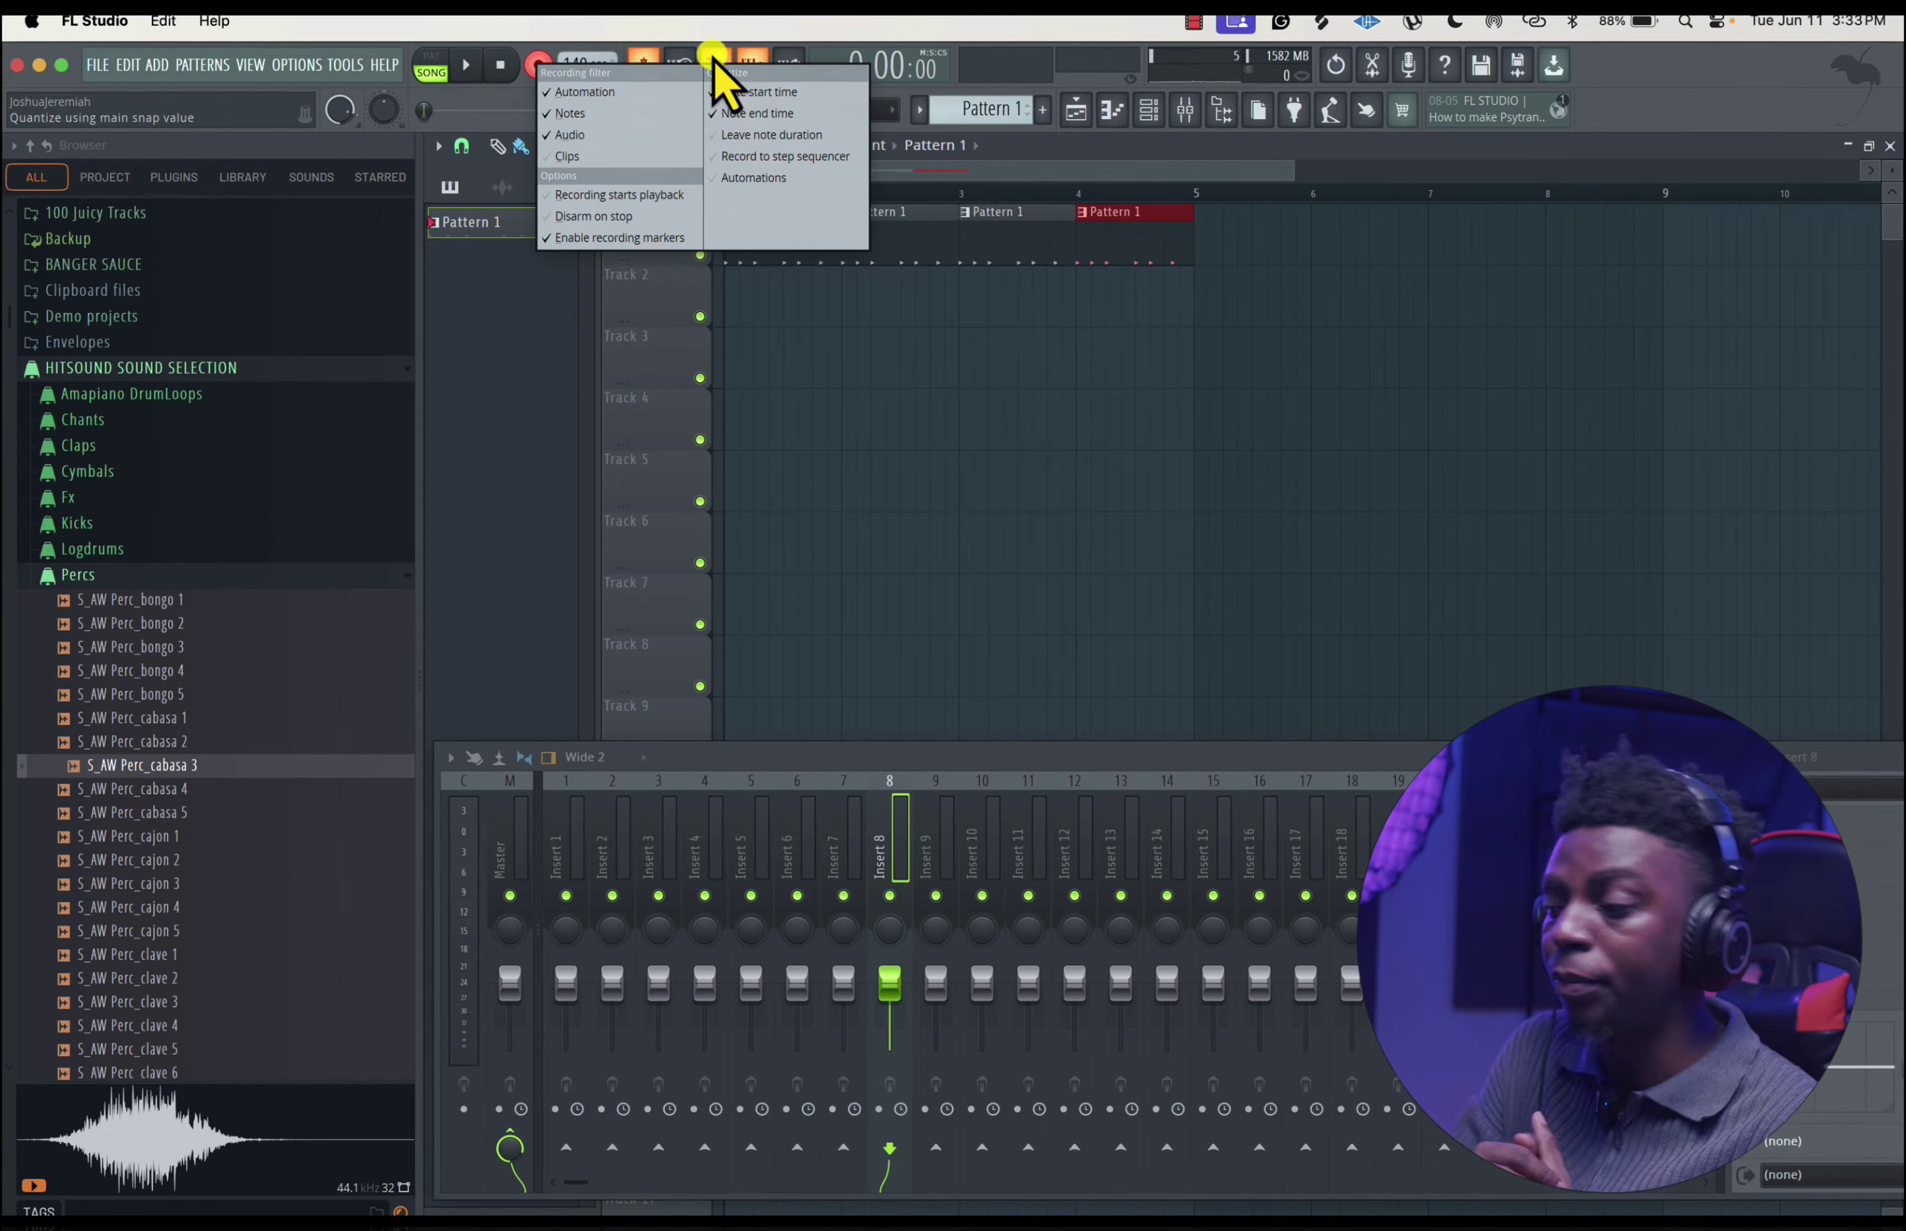
pyautogui.click(913, 182)
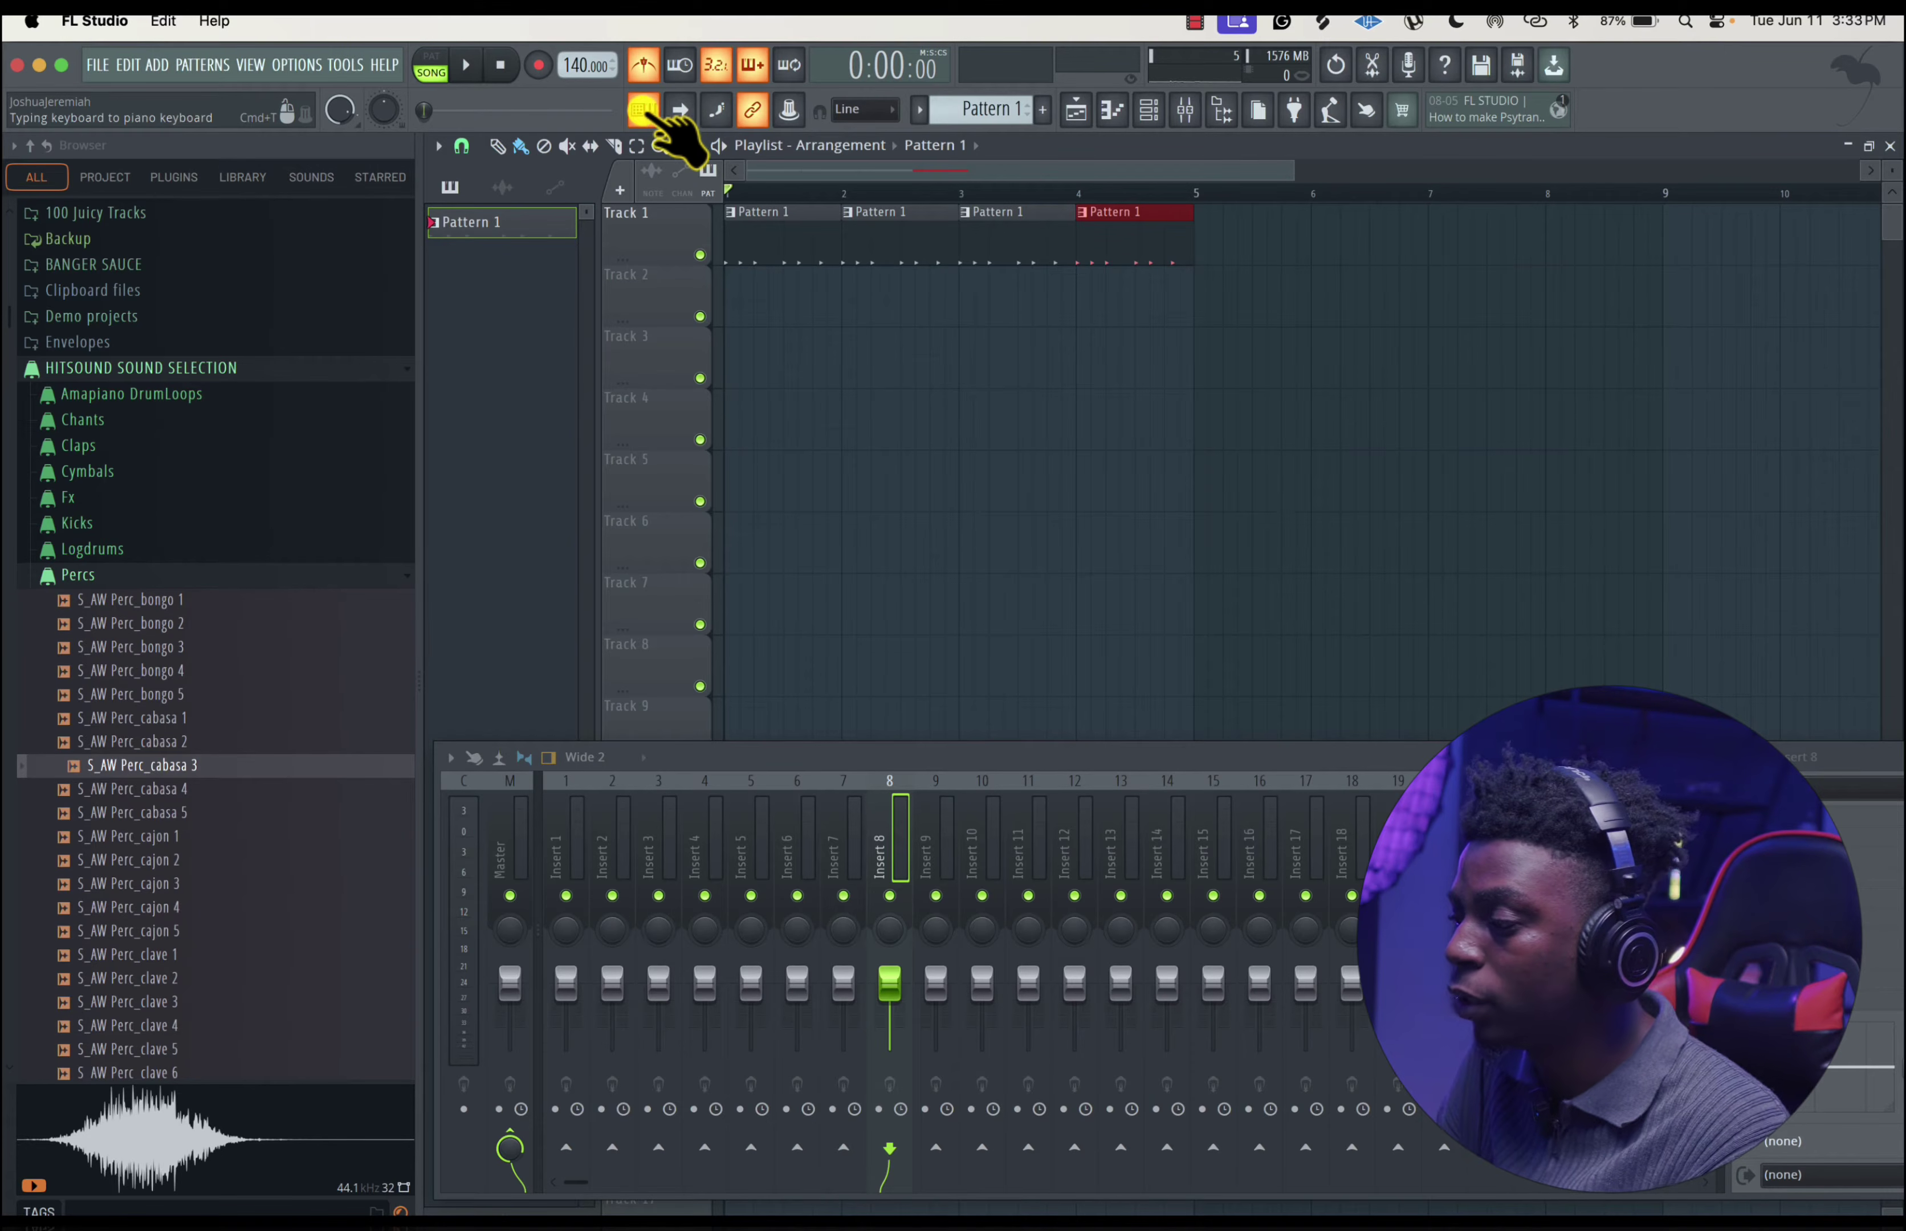
# - Play a few notes on the selected channel using the typing keyboard as a piano
pyautogui.press('e')
pyautogui.press('e')
pyautogui.press('e')
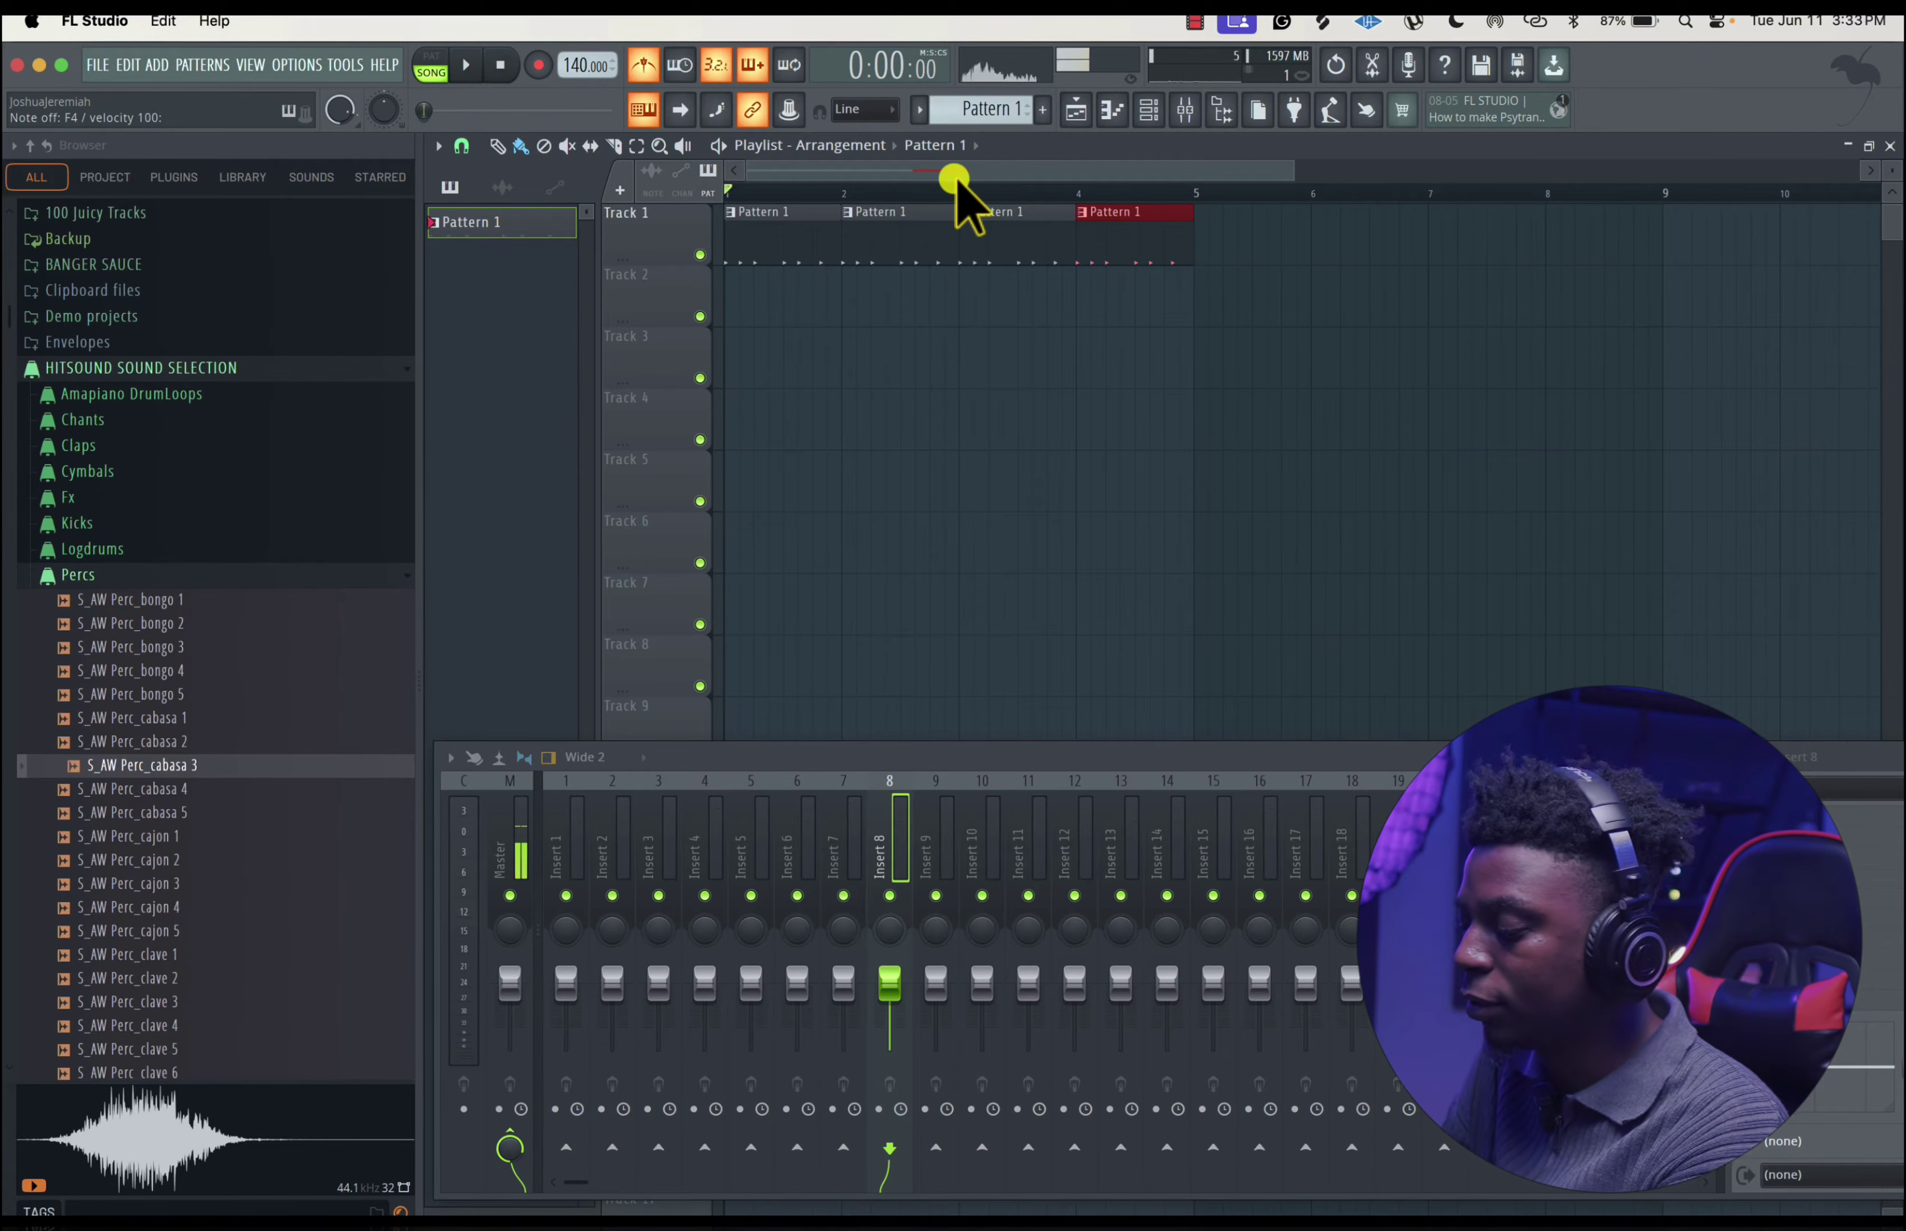
pyautogui.press('w')
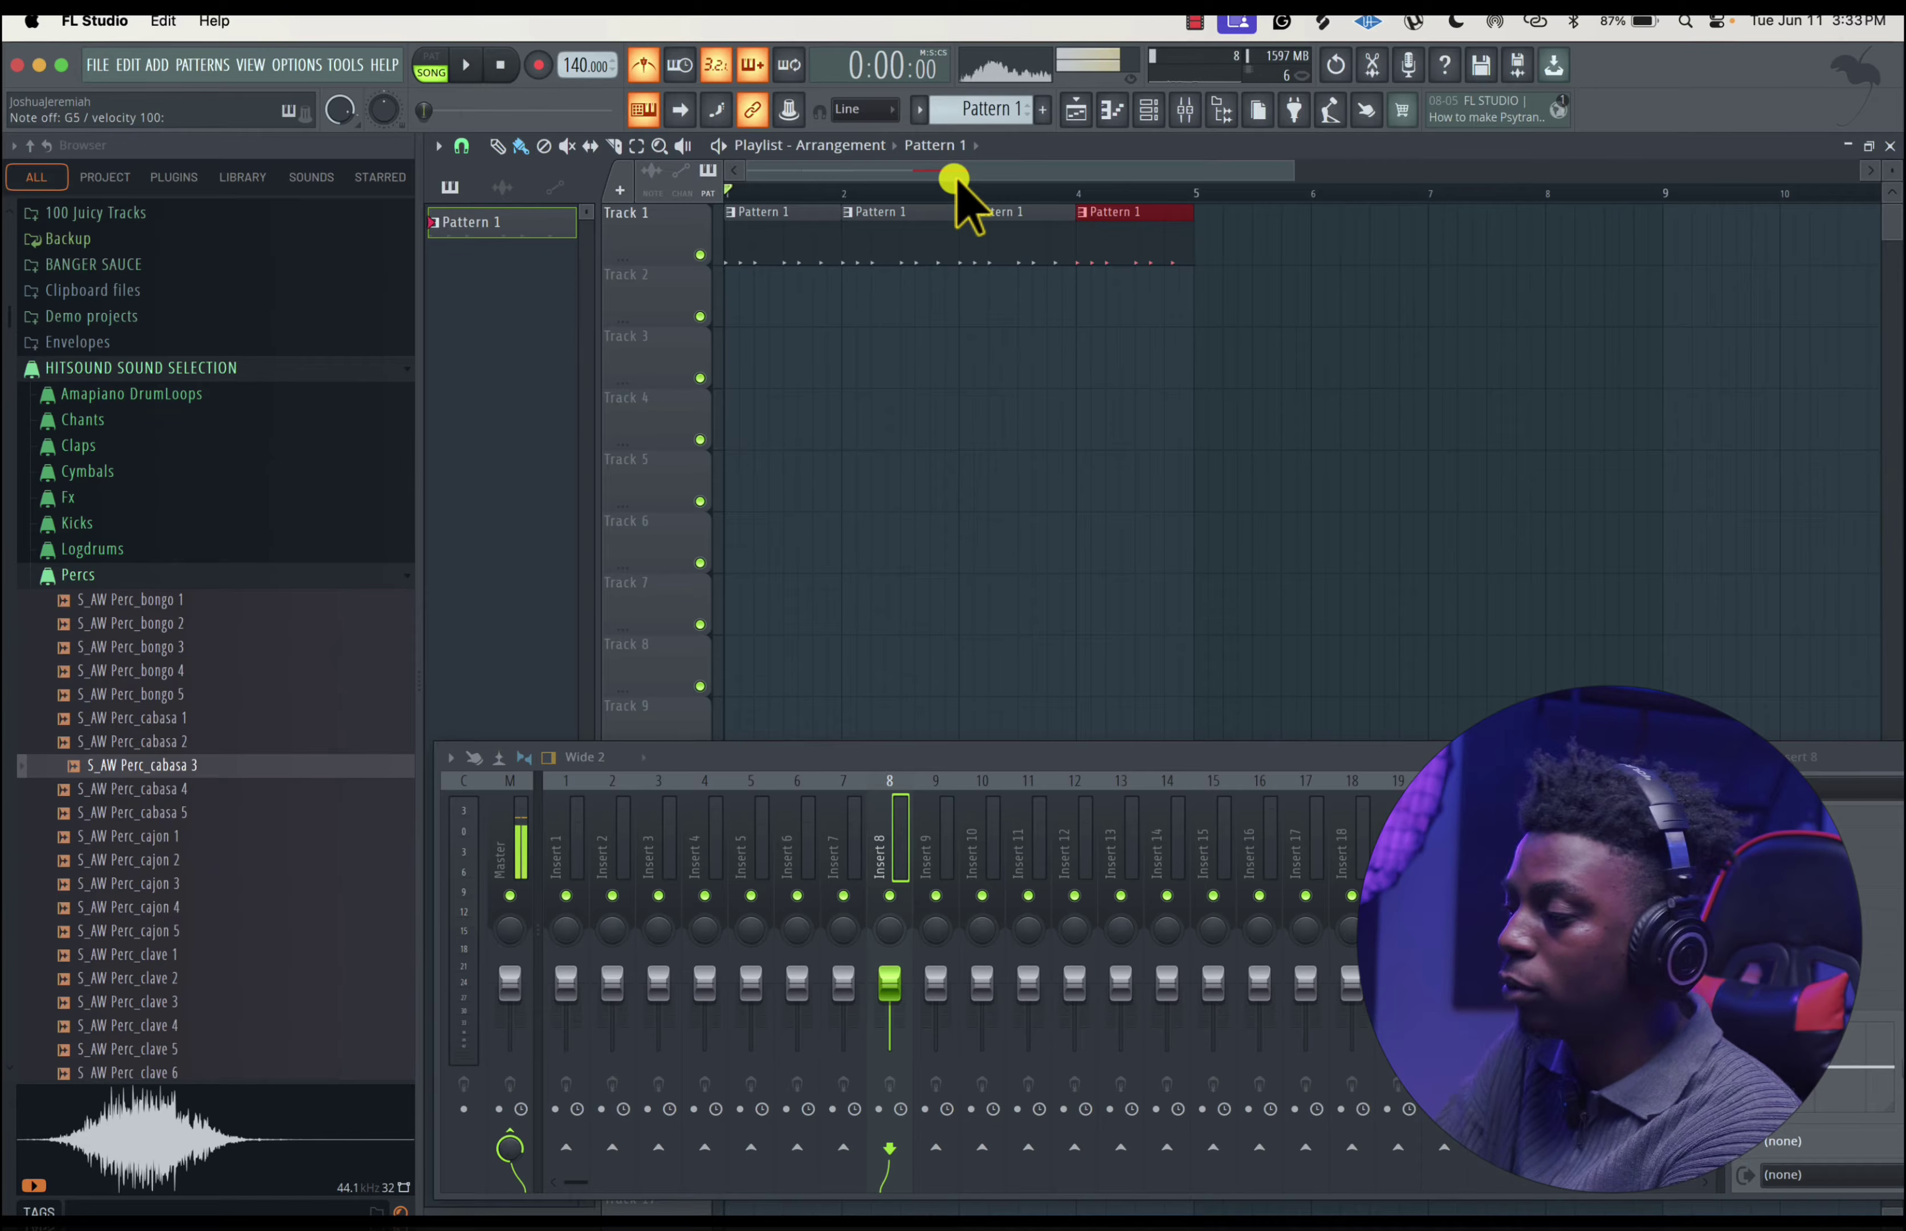
# - Turn on playlist auto-scrolling and play the song, jumping to near the end of bar 3 to follow the playhead
pyautogui.click(686, 110)
pyautogui.scroll(5, 811, 303)
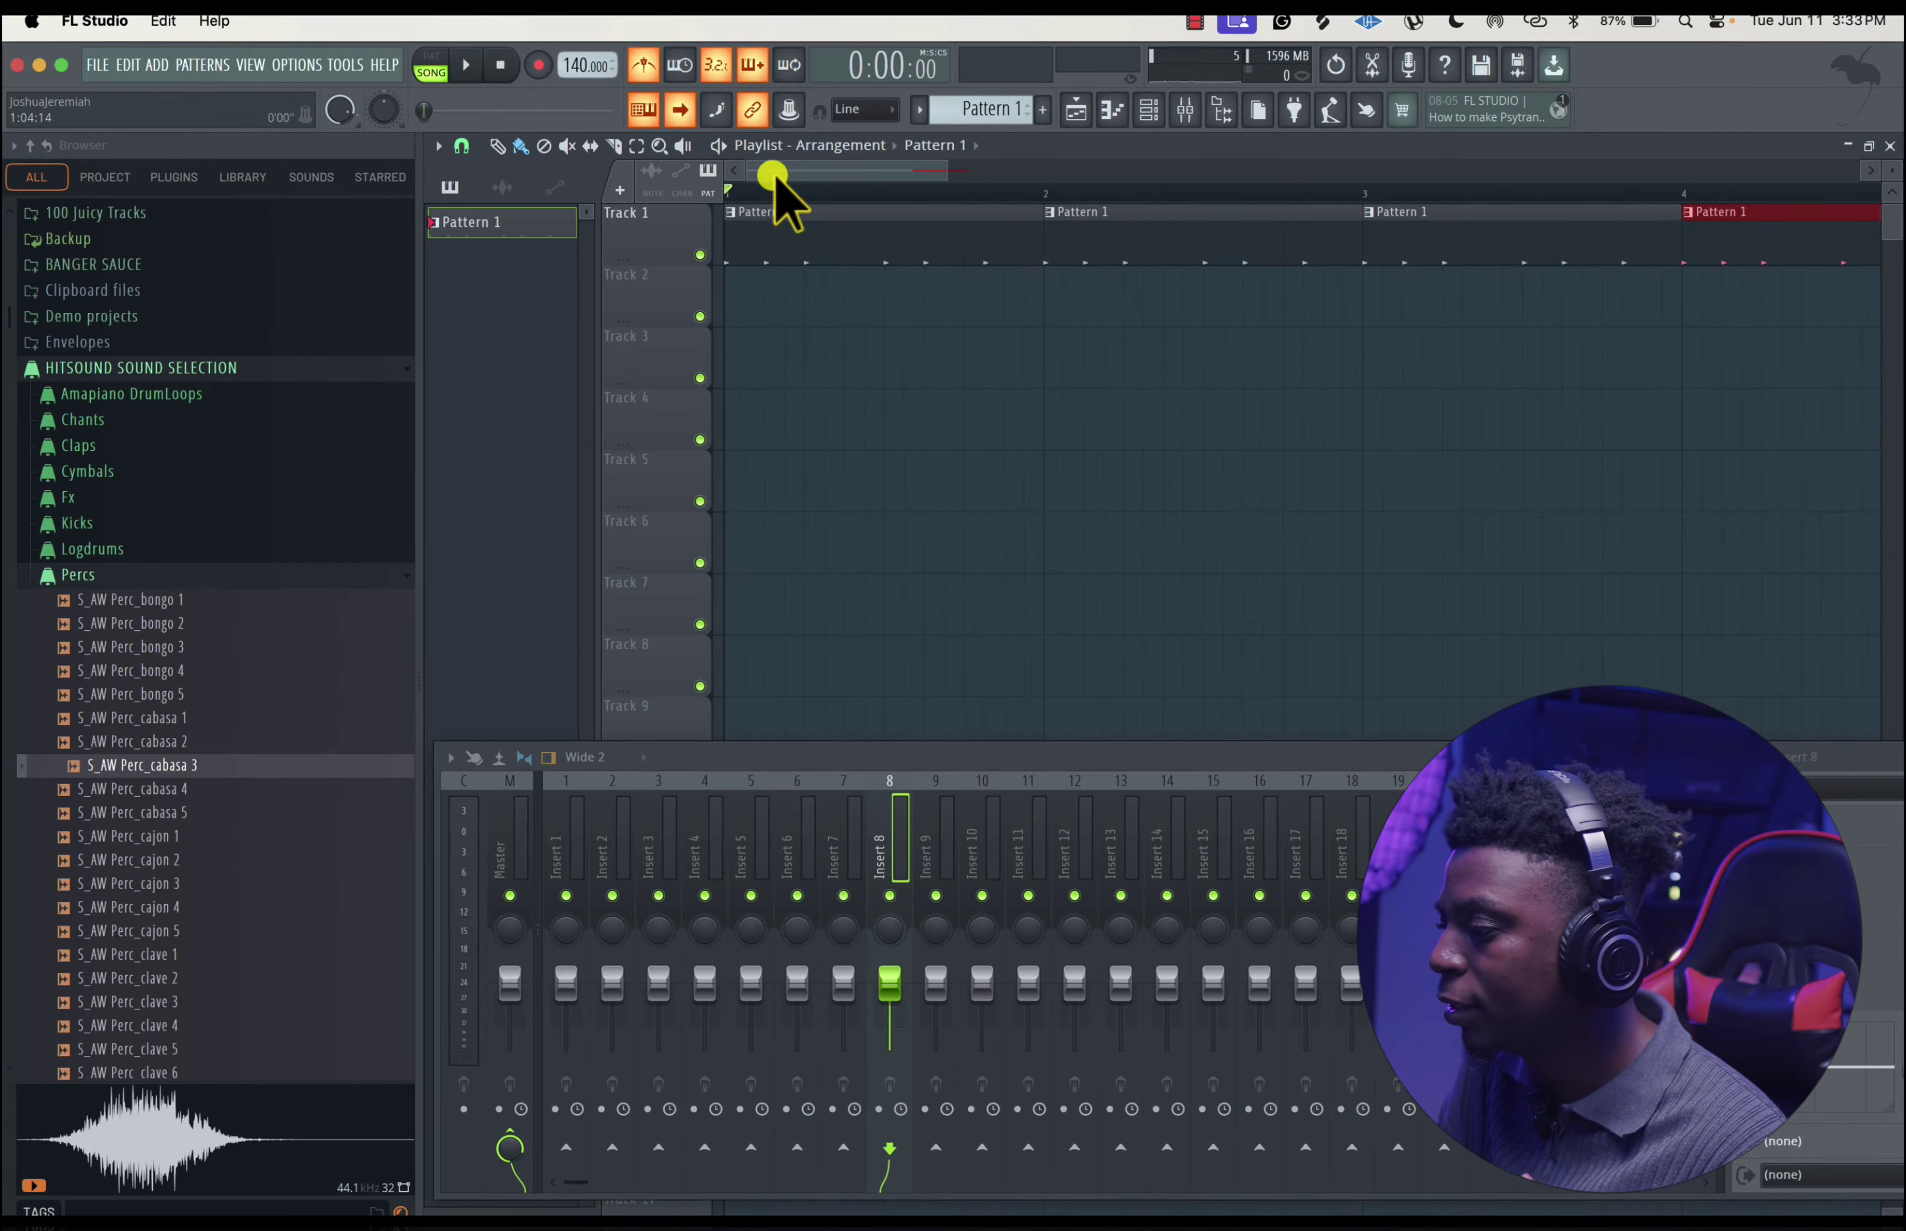
pyautogui.press('space')
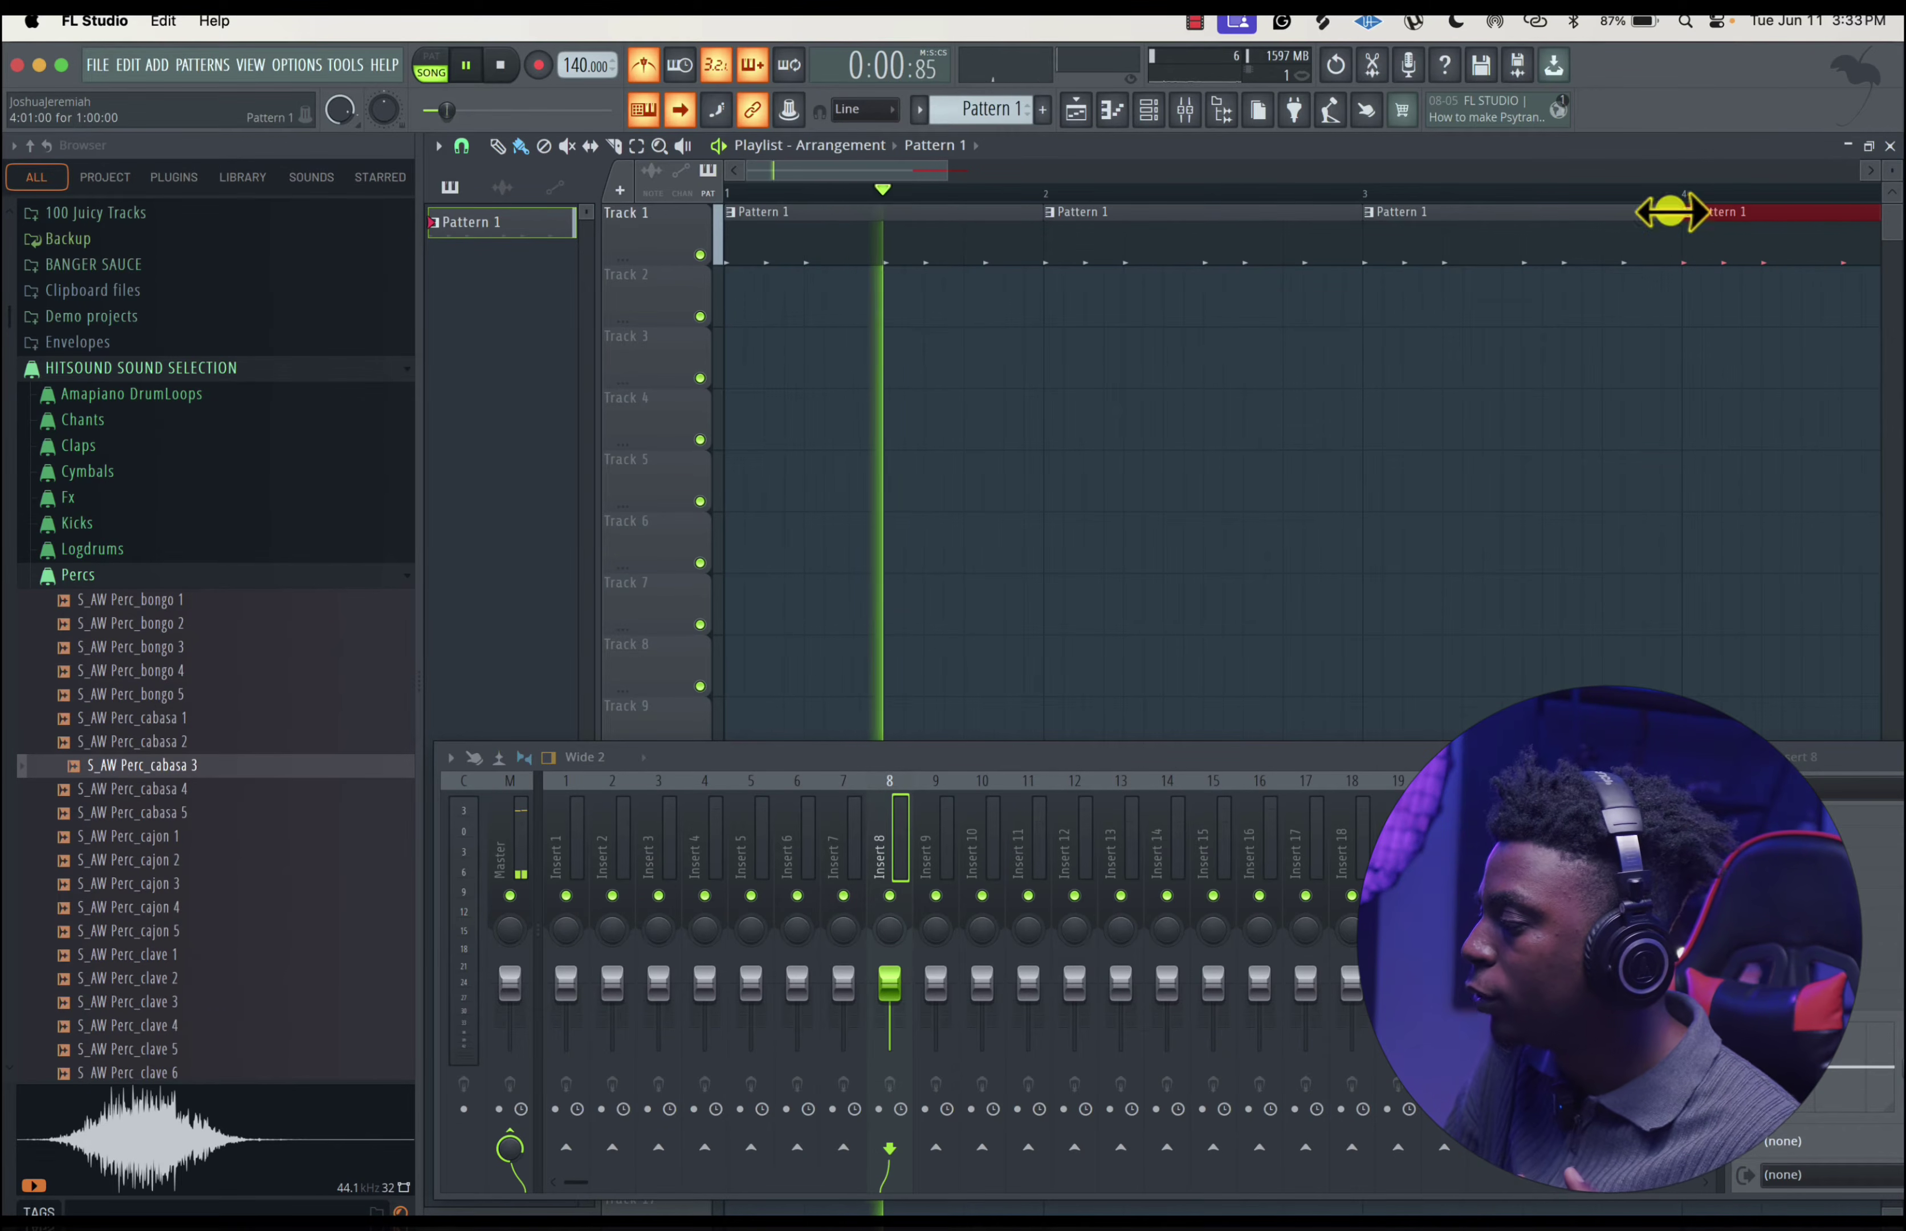
pyautogui.click(1641, 194)
pyautogui.press('space')
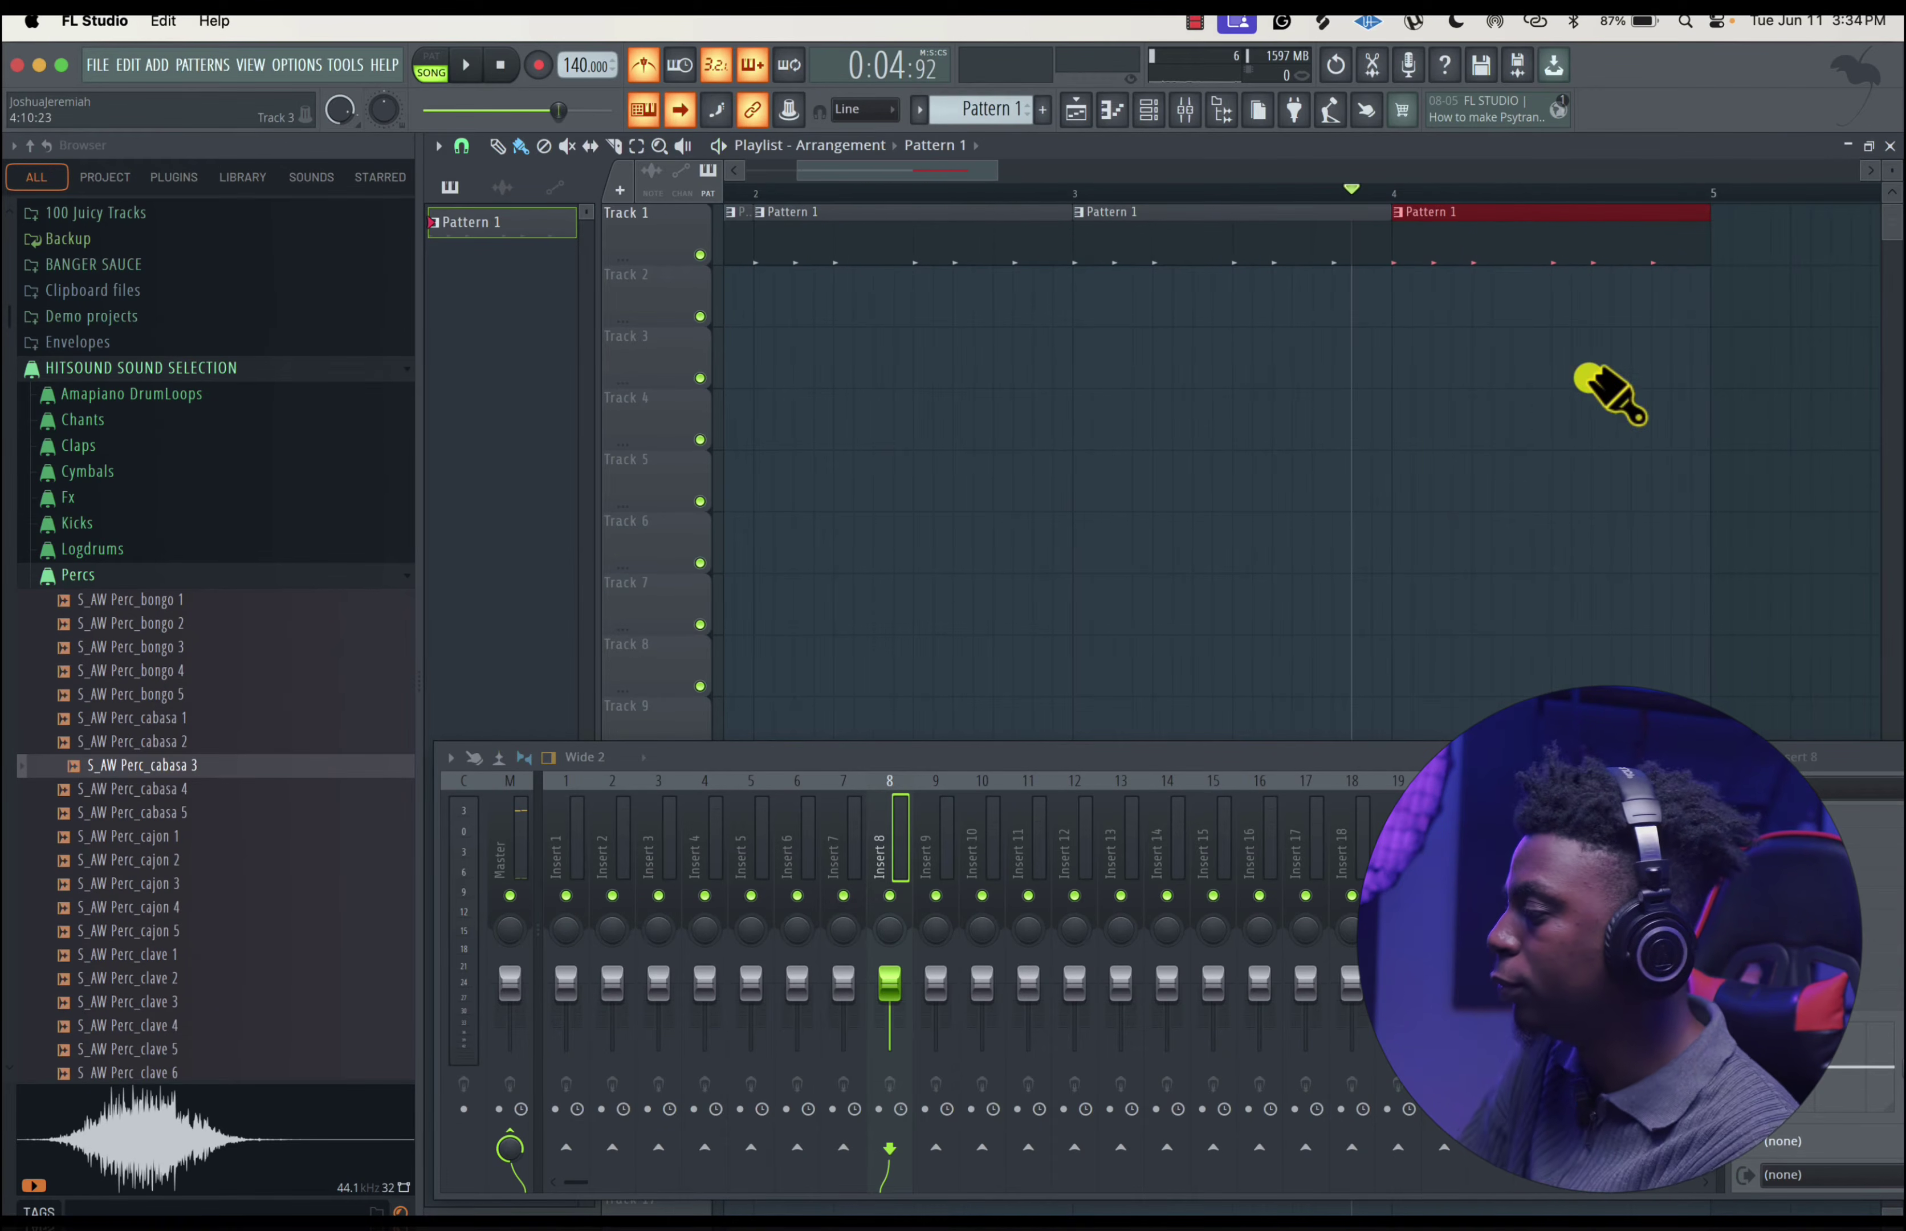
pyautogui.scroll(-8, 1574, 382)
pyautogui.scroll(-3, 1598, 398)
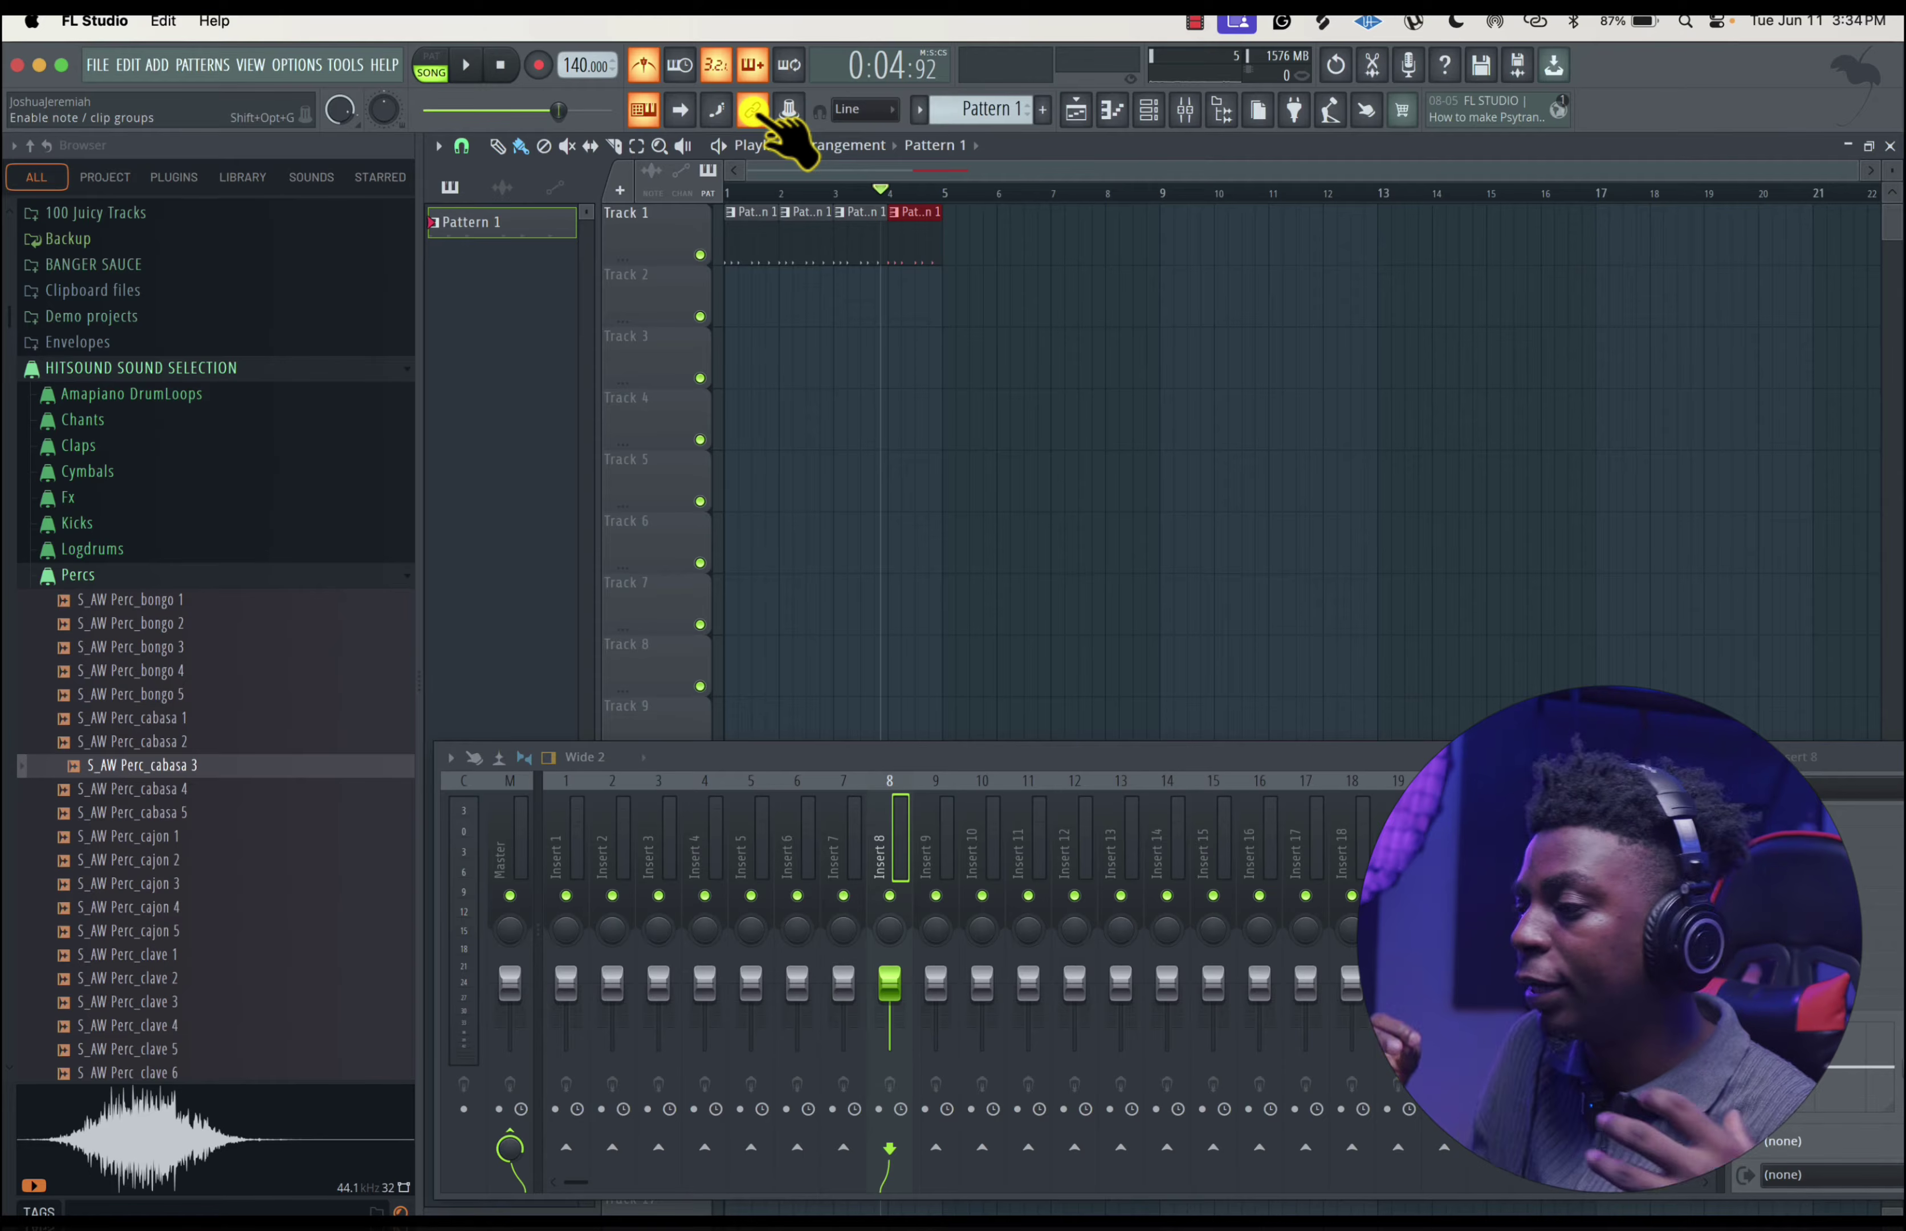
# - Turn the multilink to controllers option on and off again
pyautogui.click(787, 113)
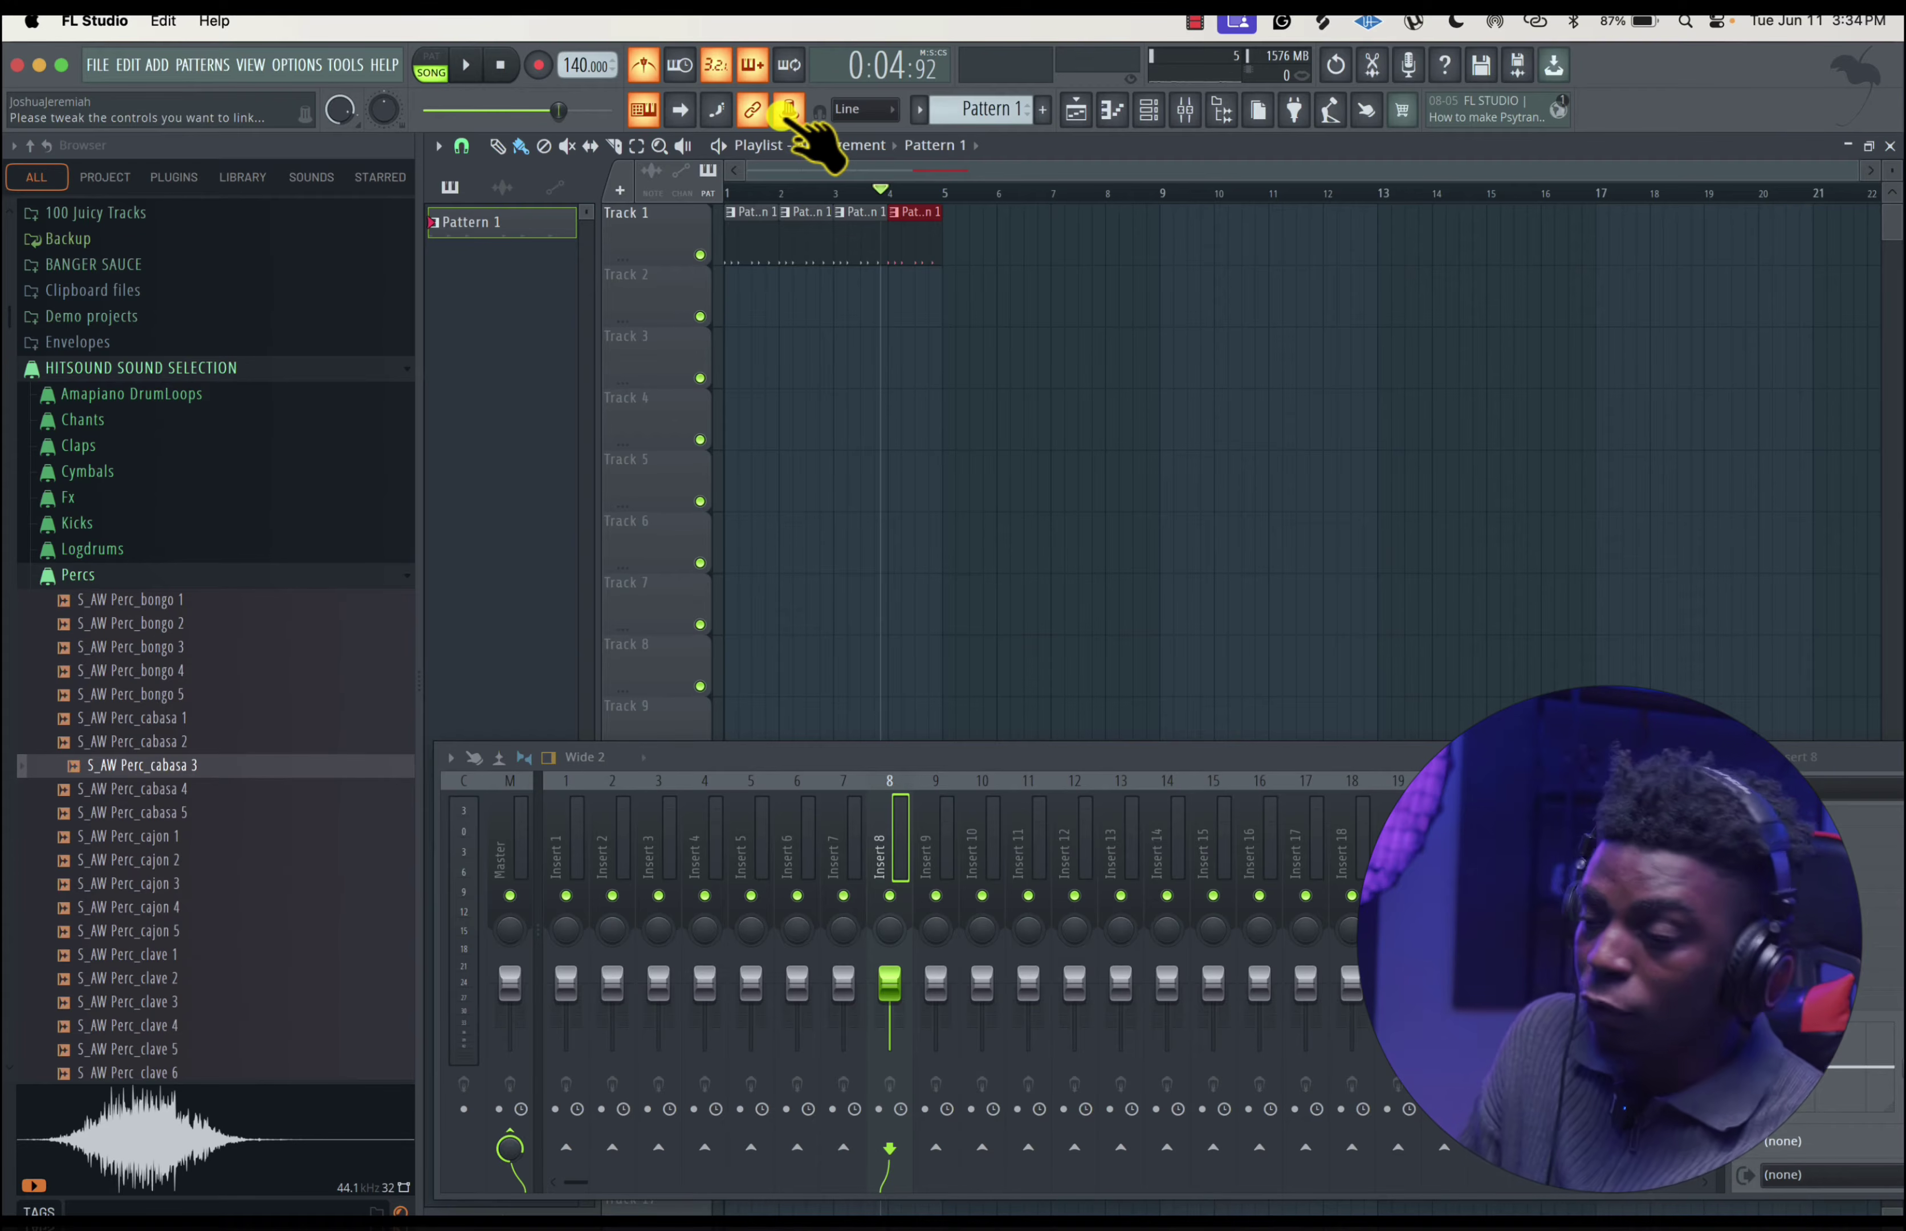
pyautogui.click(785, 113)
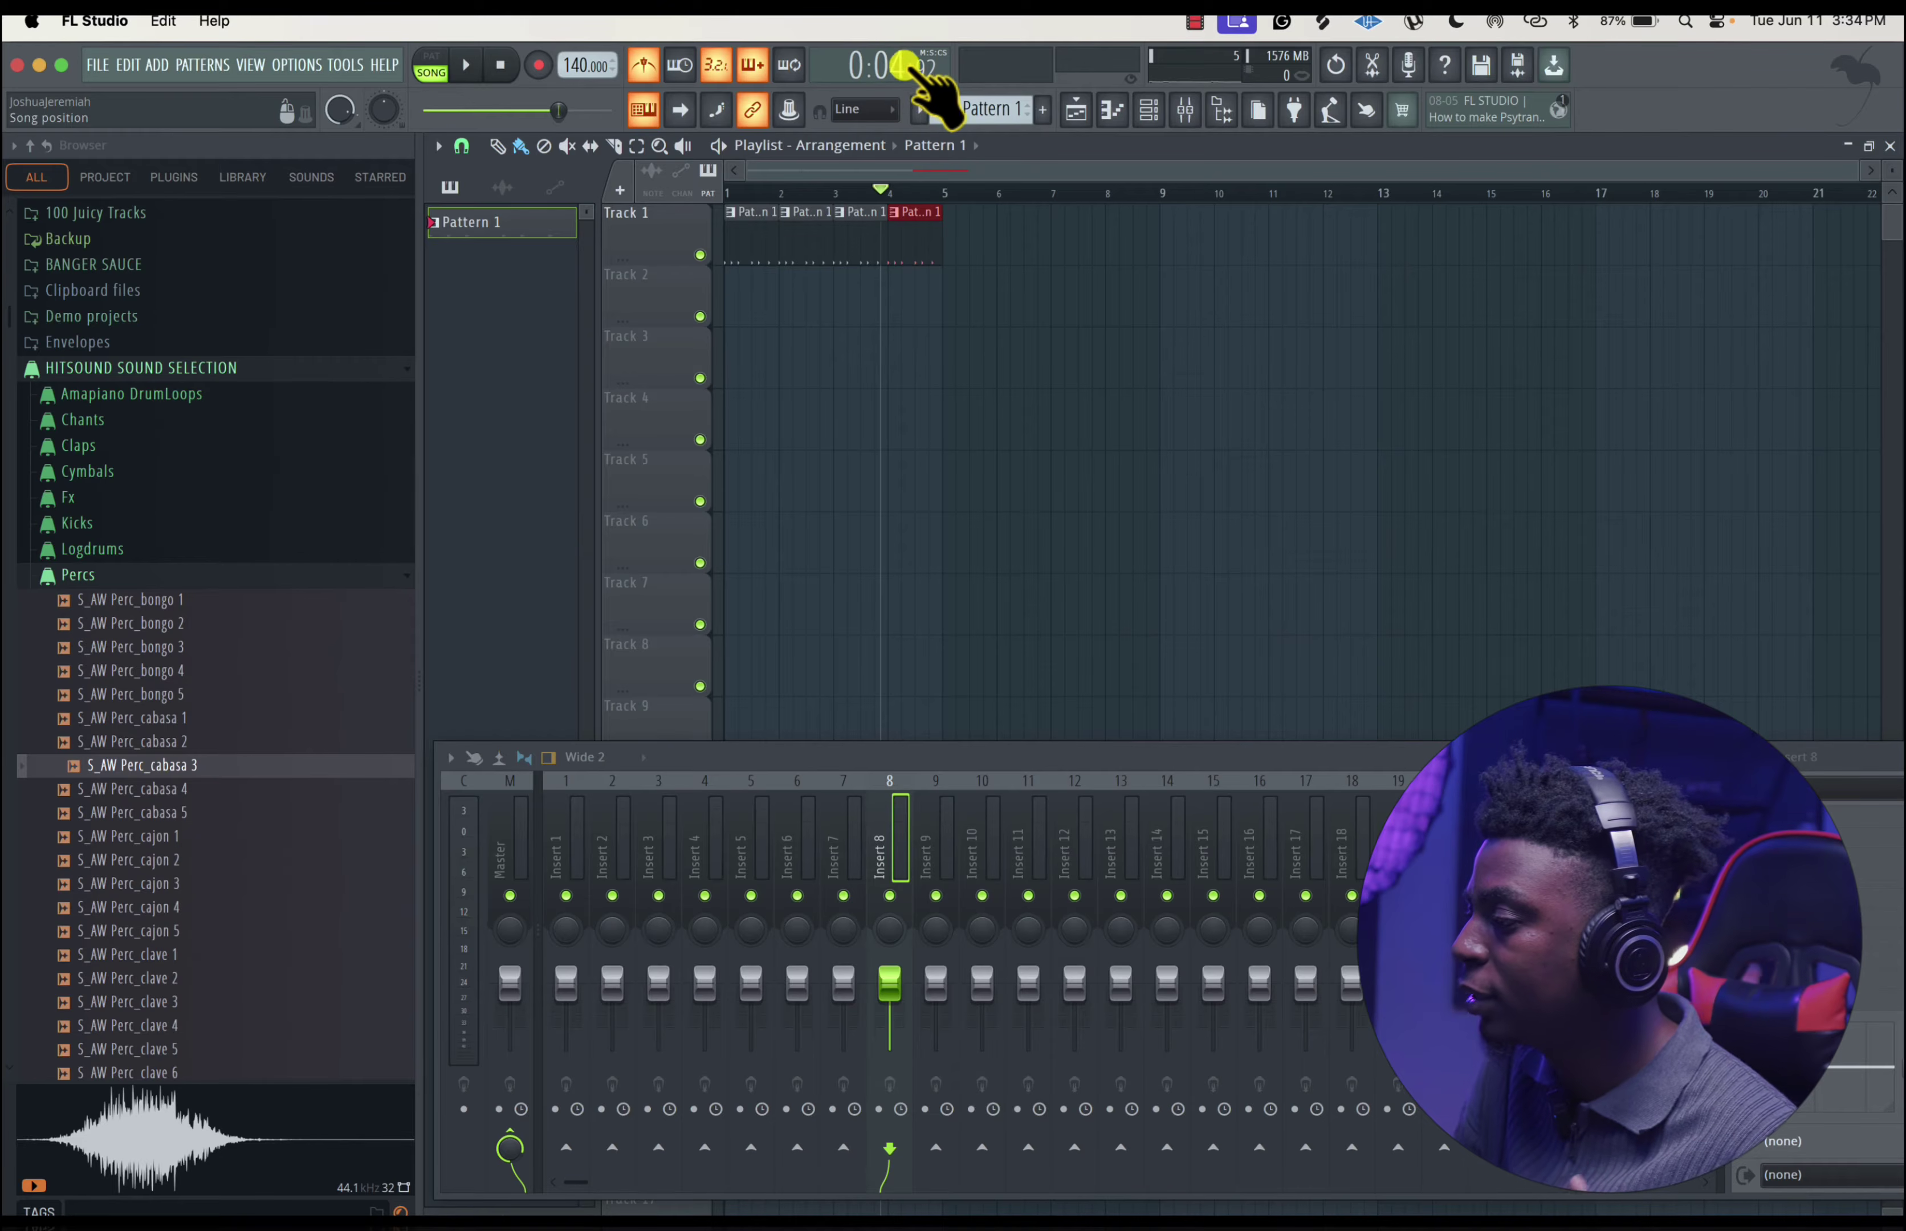
# - Duplicate the four Pattern 1 clips on Track 1 into bars 5 to 8
pyautogui.moveTo(852, 200)
pyautogui.mouseDown()
pyautogui.moveTo(872, 200)
pyautogui.moveTo(753, 197)
pyautogui.moveTo(889, 200)
pyautogui.moveTo(857, 197)
pyautogui.mouseUp()
pyautogui.moveTo(1011, 267); pyautogui.dragTo(736, 225)
pyautogui.hotkey('ctrl', 'b')
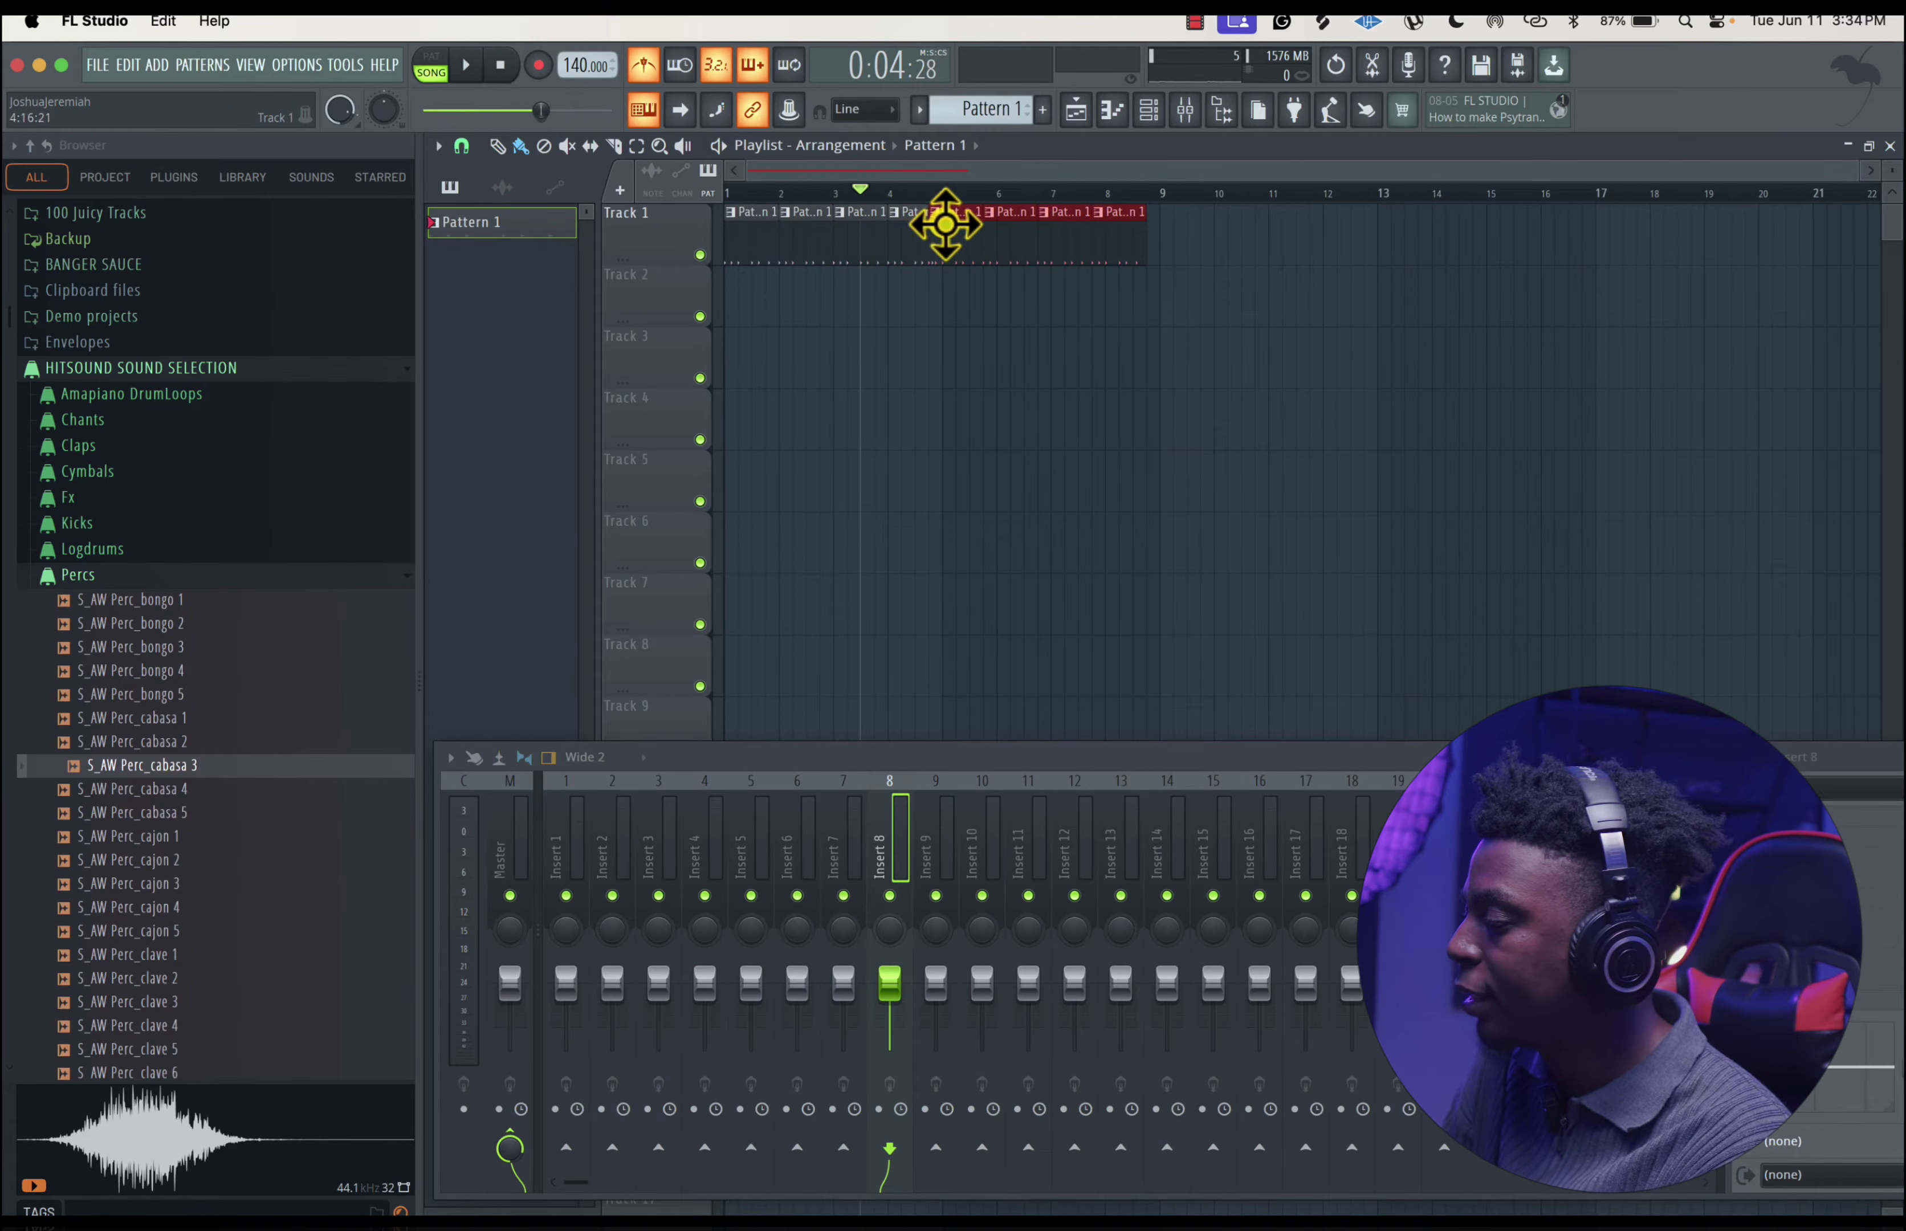
# - Move the playhead to bar 8, then play the song from the start to watch the time display
pyautogui.moveTo(864, 195); pyautogui.dragTo(1125, 197)
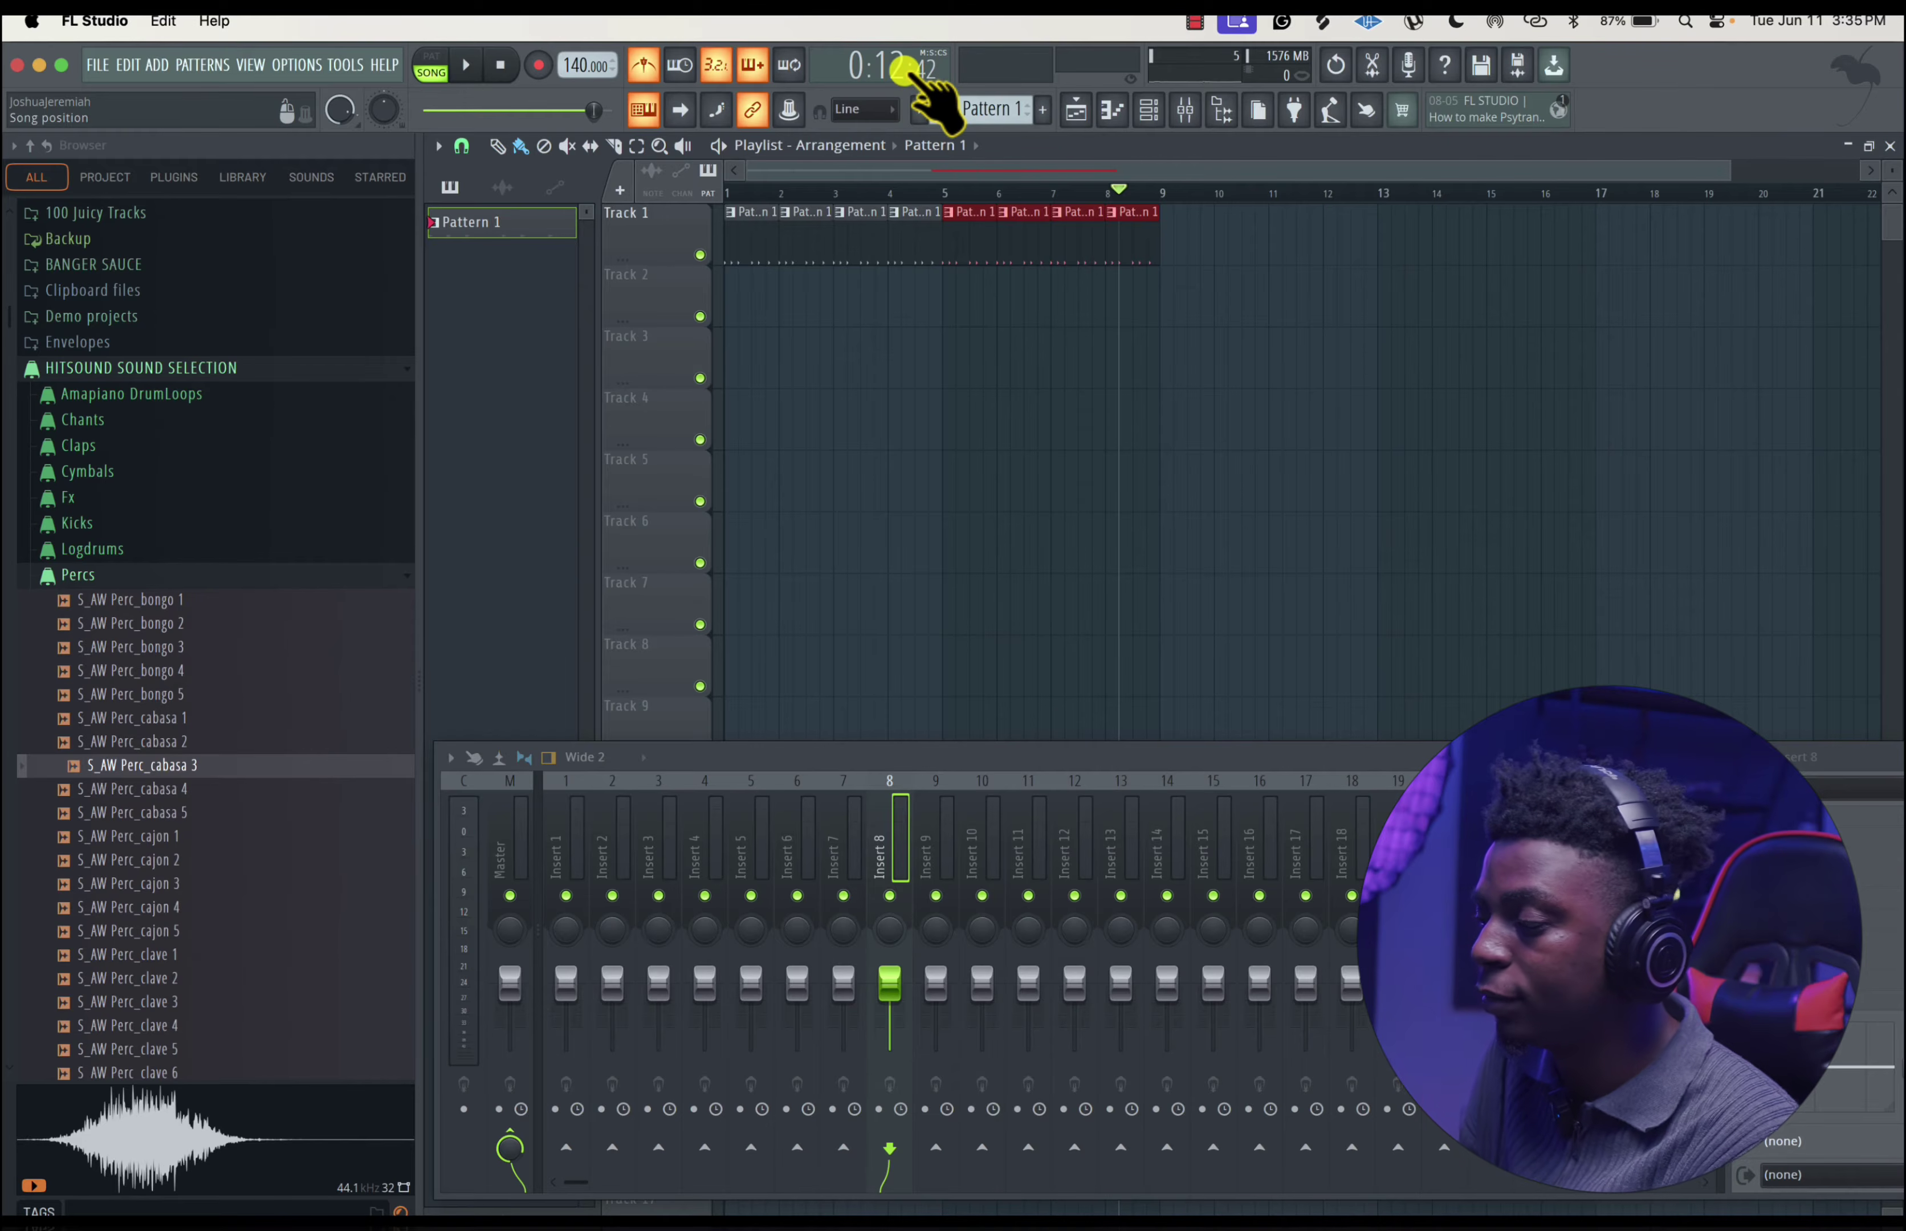
pyautogui.click(704, 192)
pyautogui.press('space')
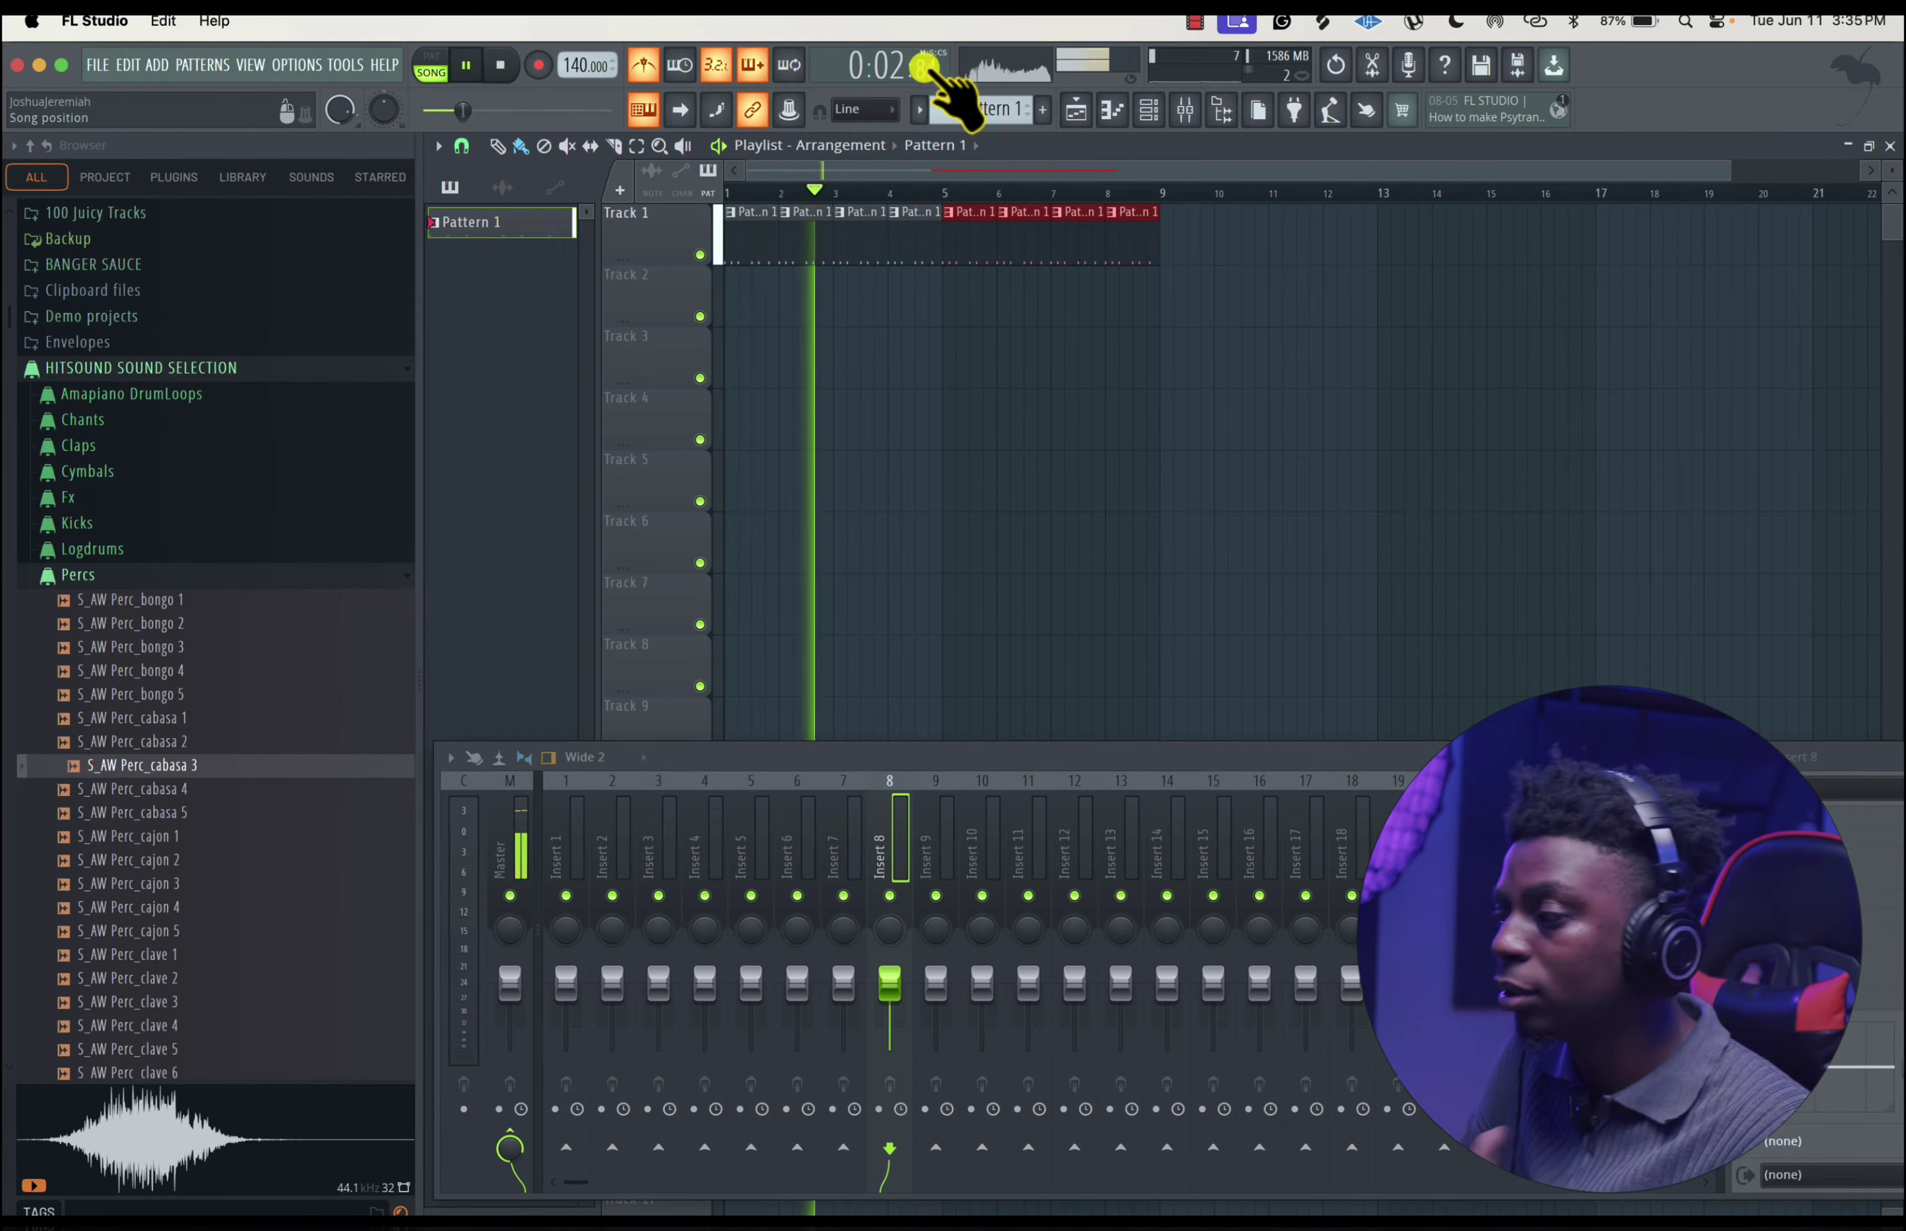
pyautogui.press('space')
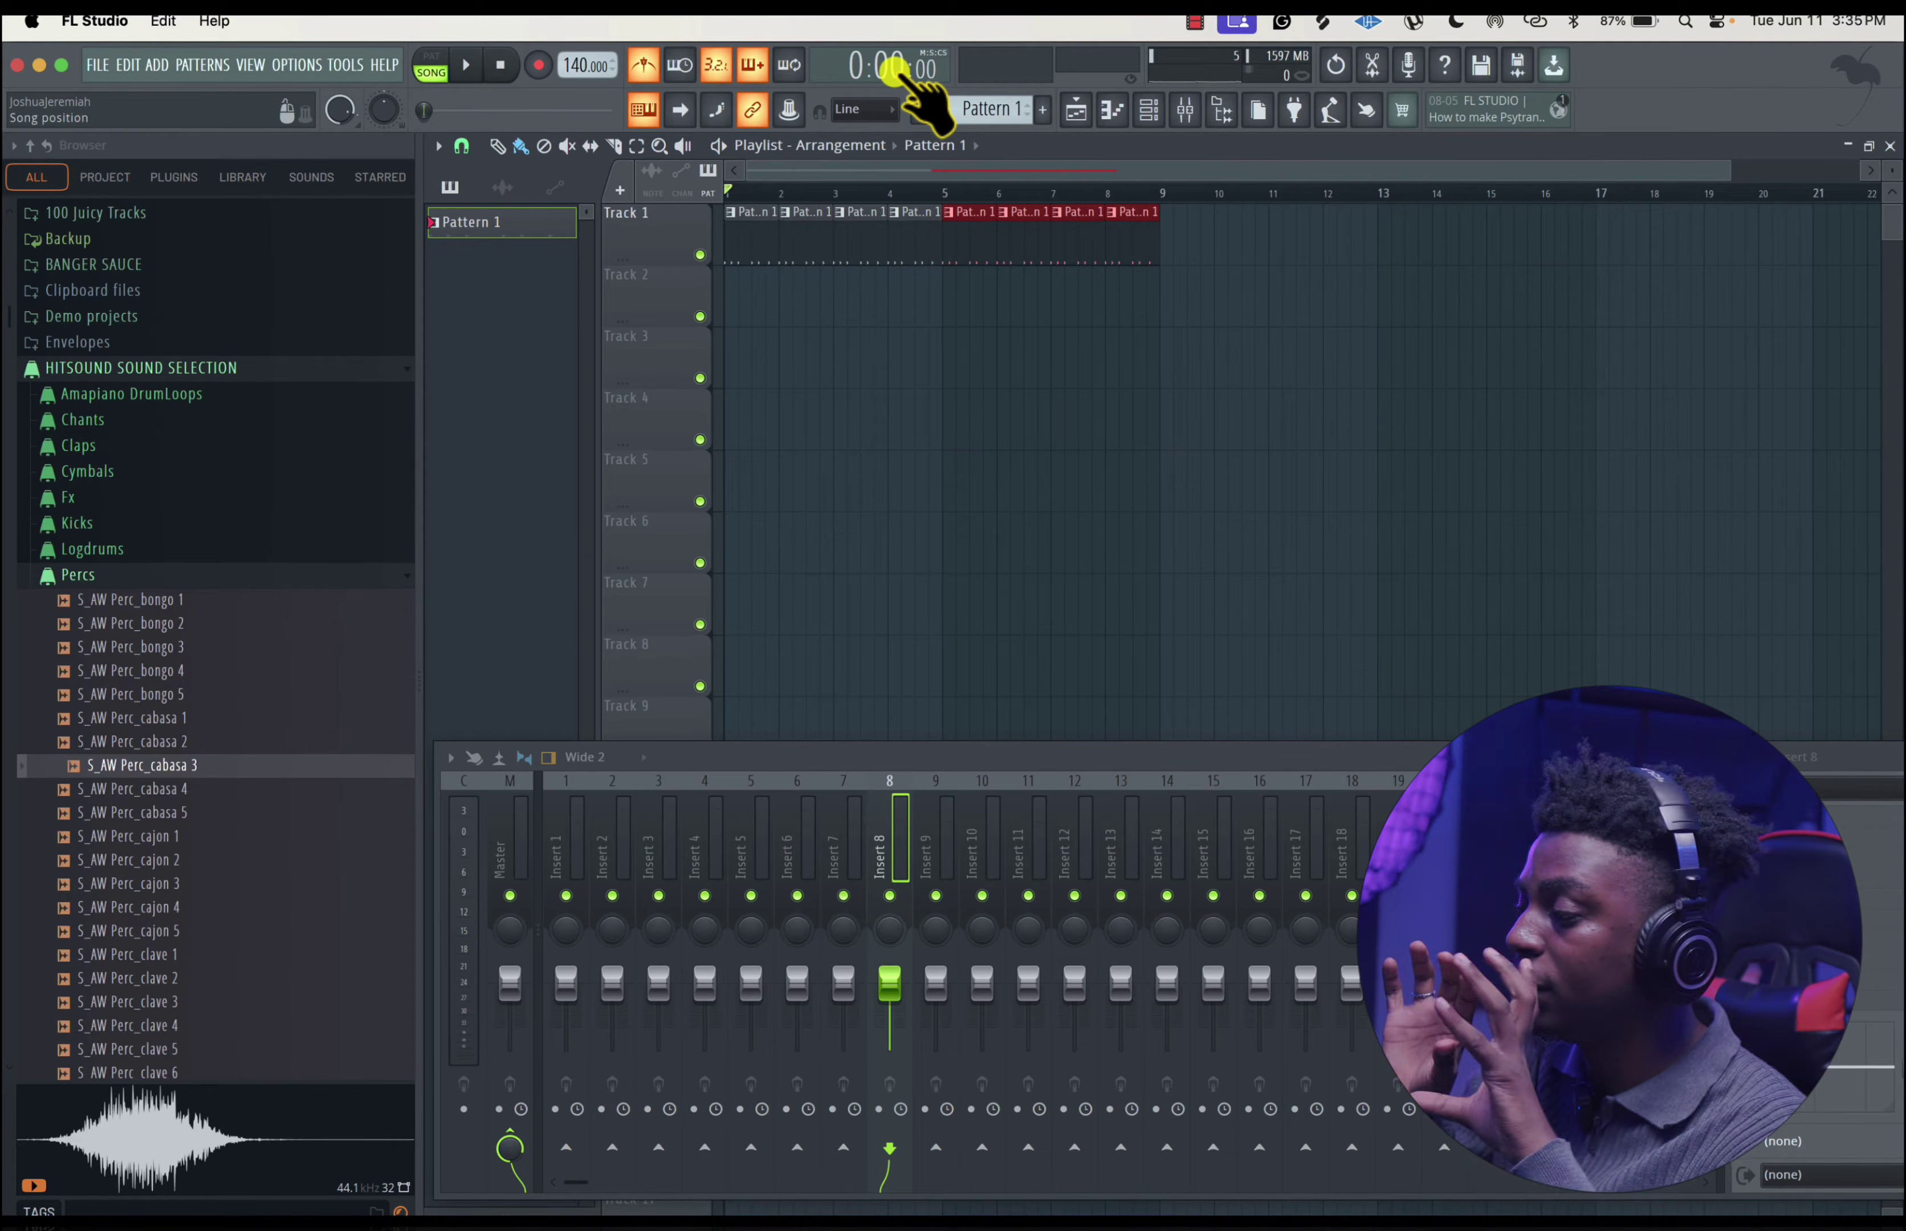
# - Examine the main snap options, from Line to Bar, against the playlist grid
pyautogui.click(859, 110)
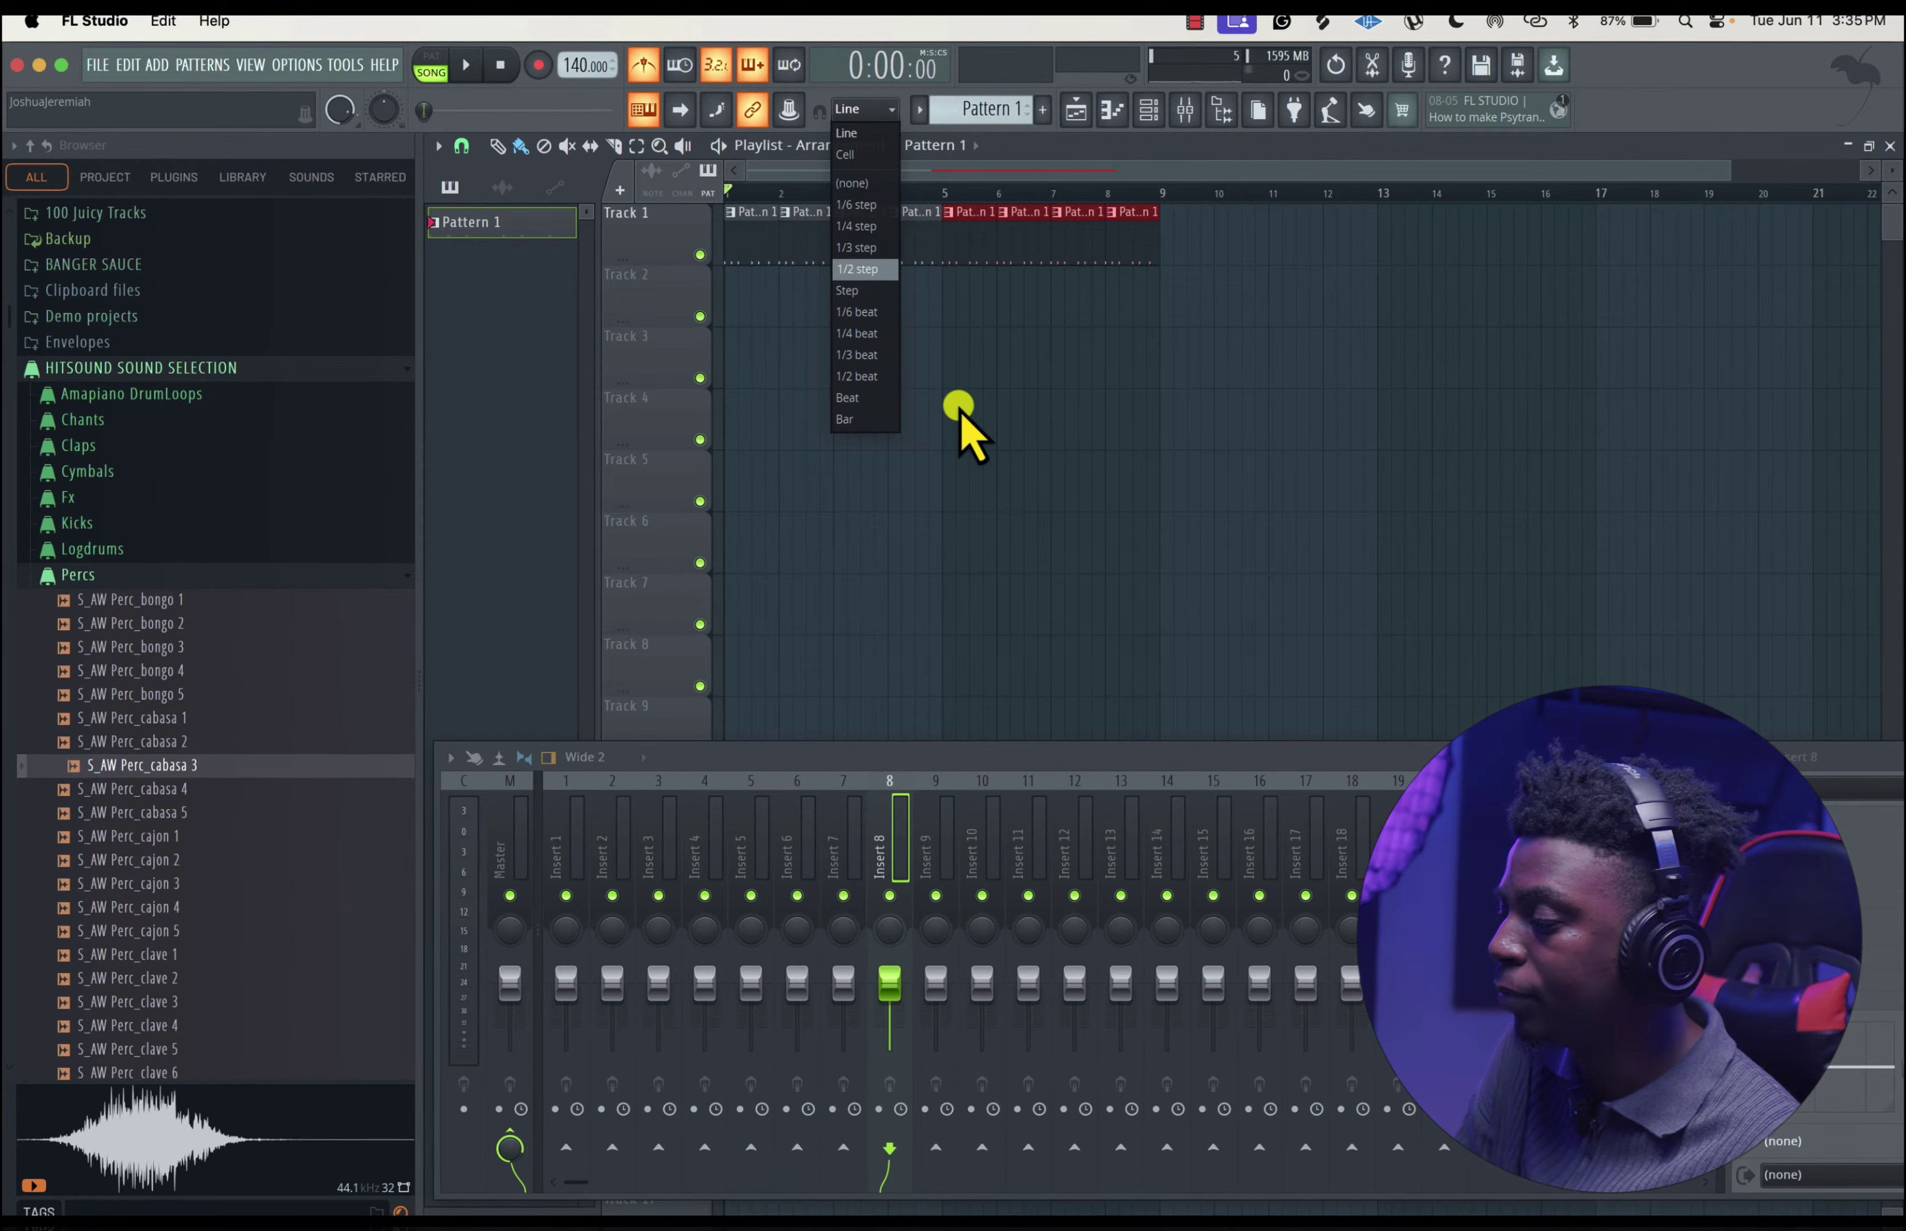
pyautogui.scroll(5, 961, 424)
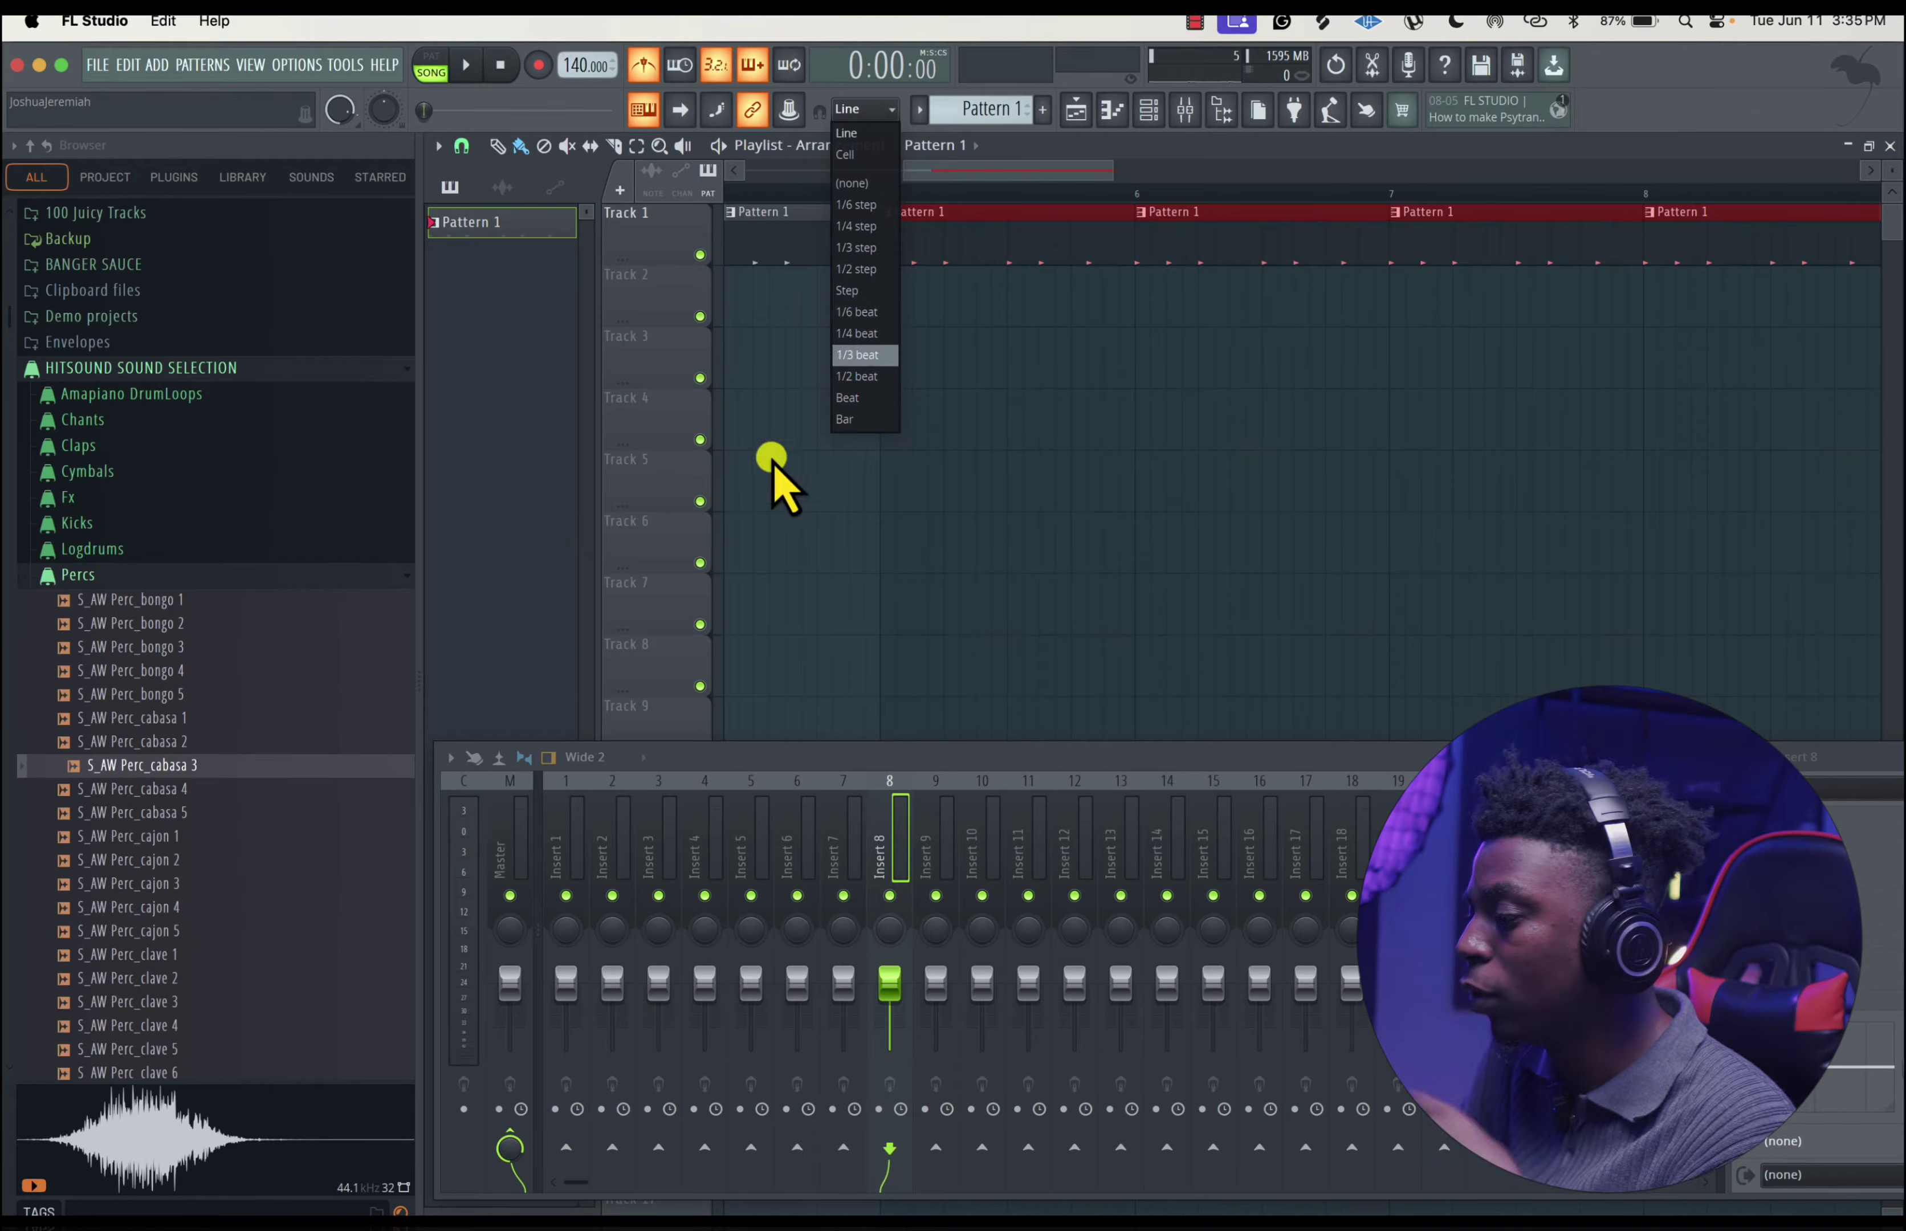
pyautogui.click(1008, 166)
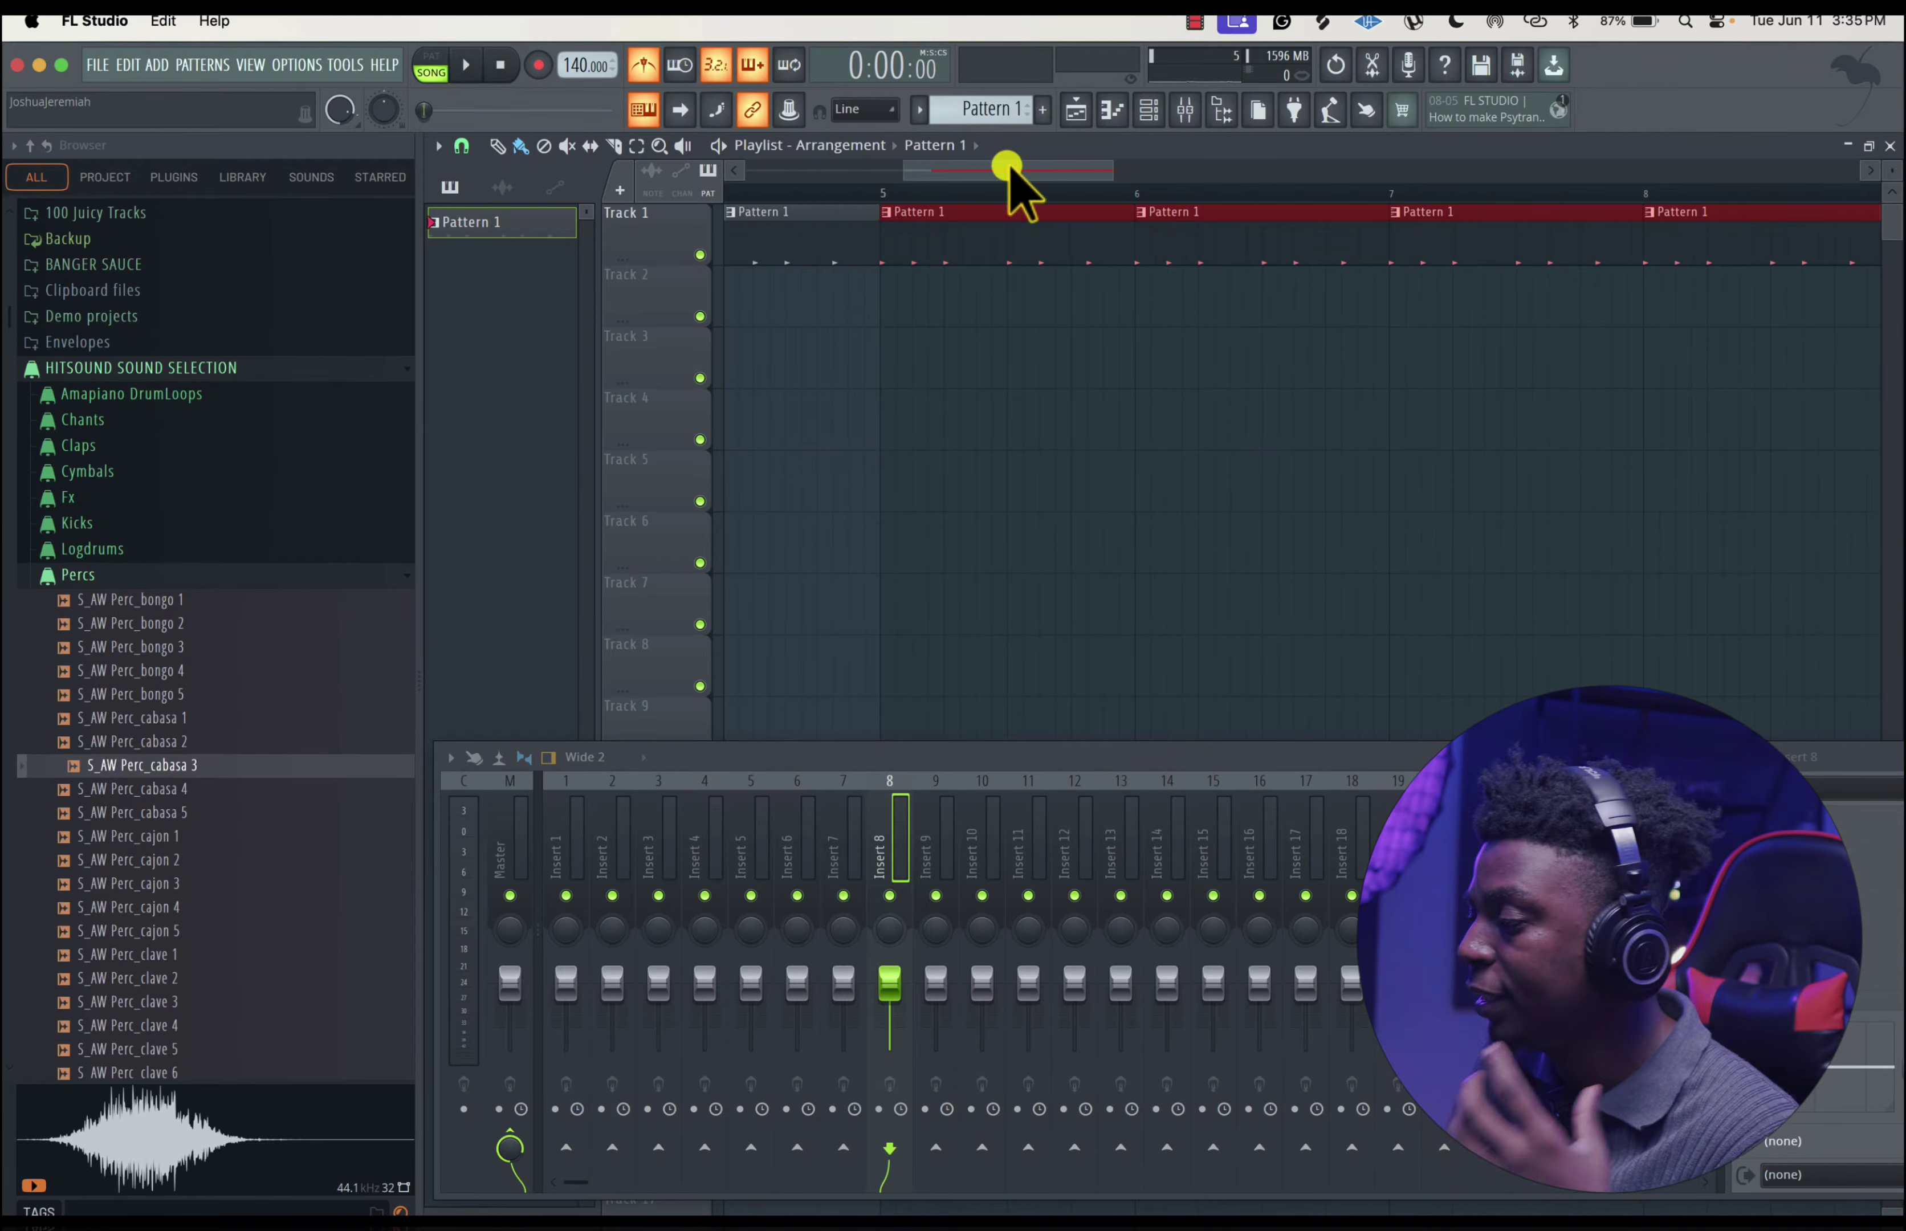
pyautogui.moveTo(1008, 166); pyautogui.dragTo(761, 174)
pyautogui.scroll(-5, 911, 440)
pyautogui.scroll(-3, 911, 440)
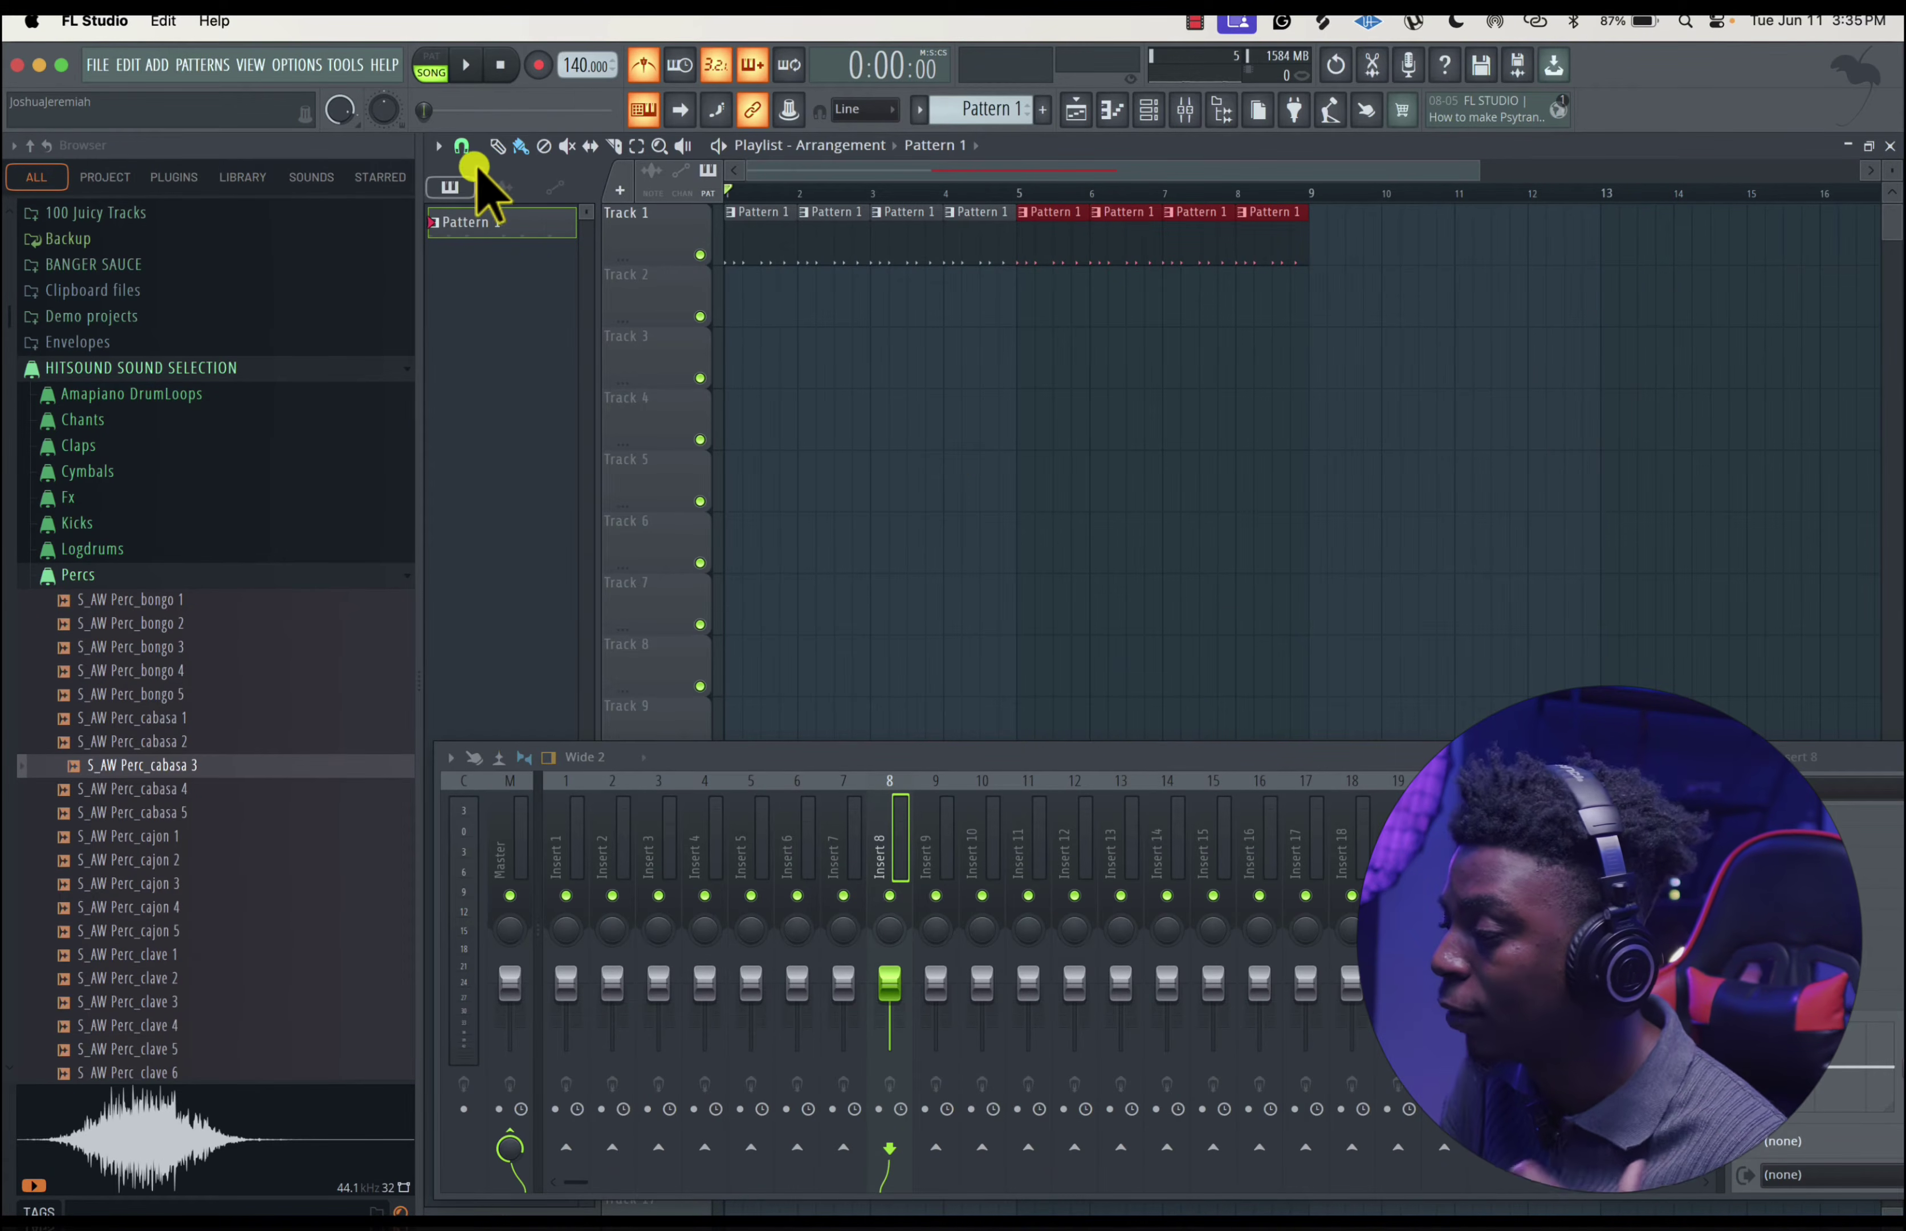
# - Set the playlist snap to Cell and move the bar 2 Pattern 1 clip down to Track 2
pyautogui.click(462, 147)
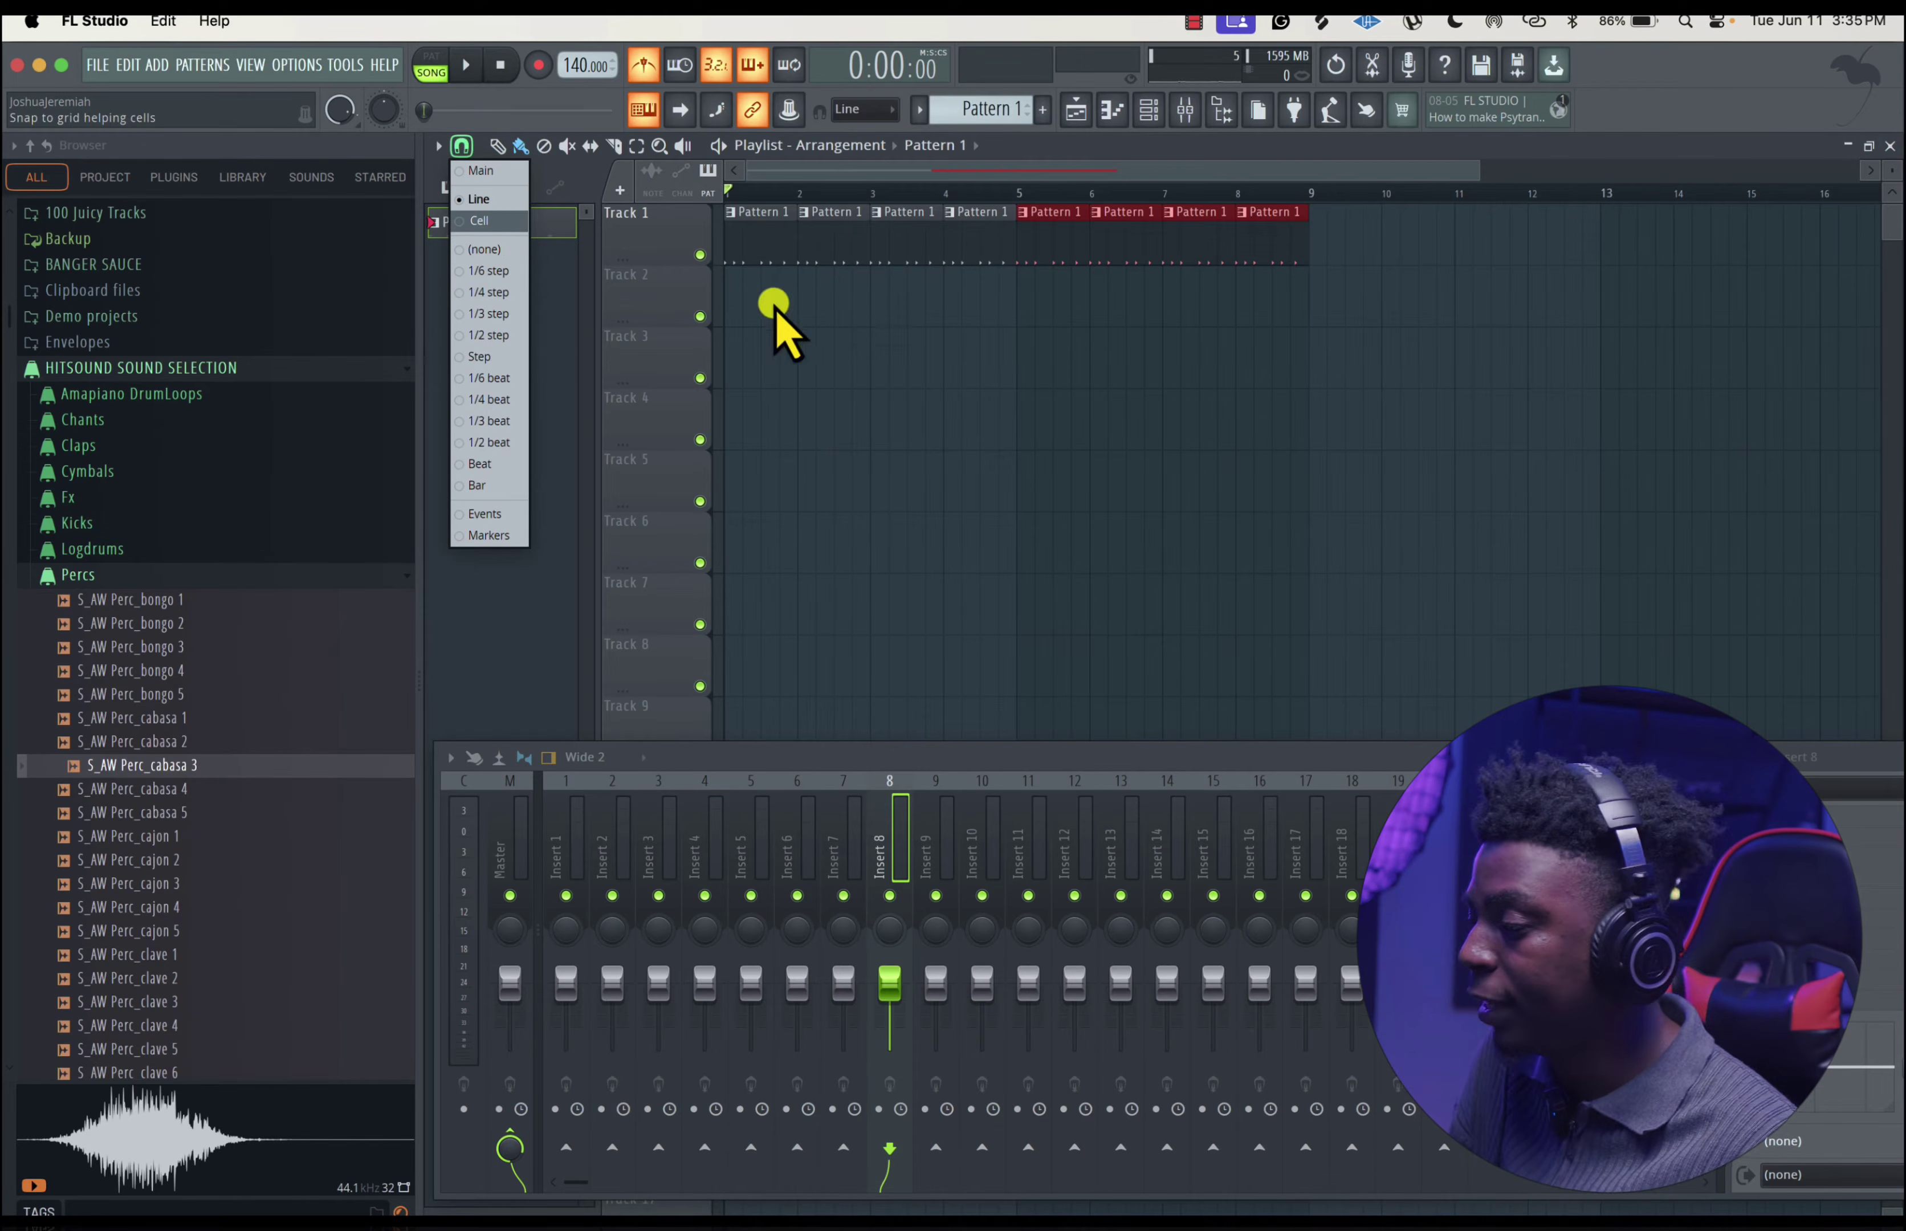
pyautogui.click(485, 223)
pyautogui.scroll(5, 864, 309)
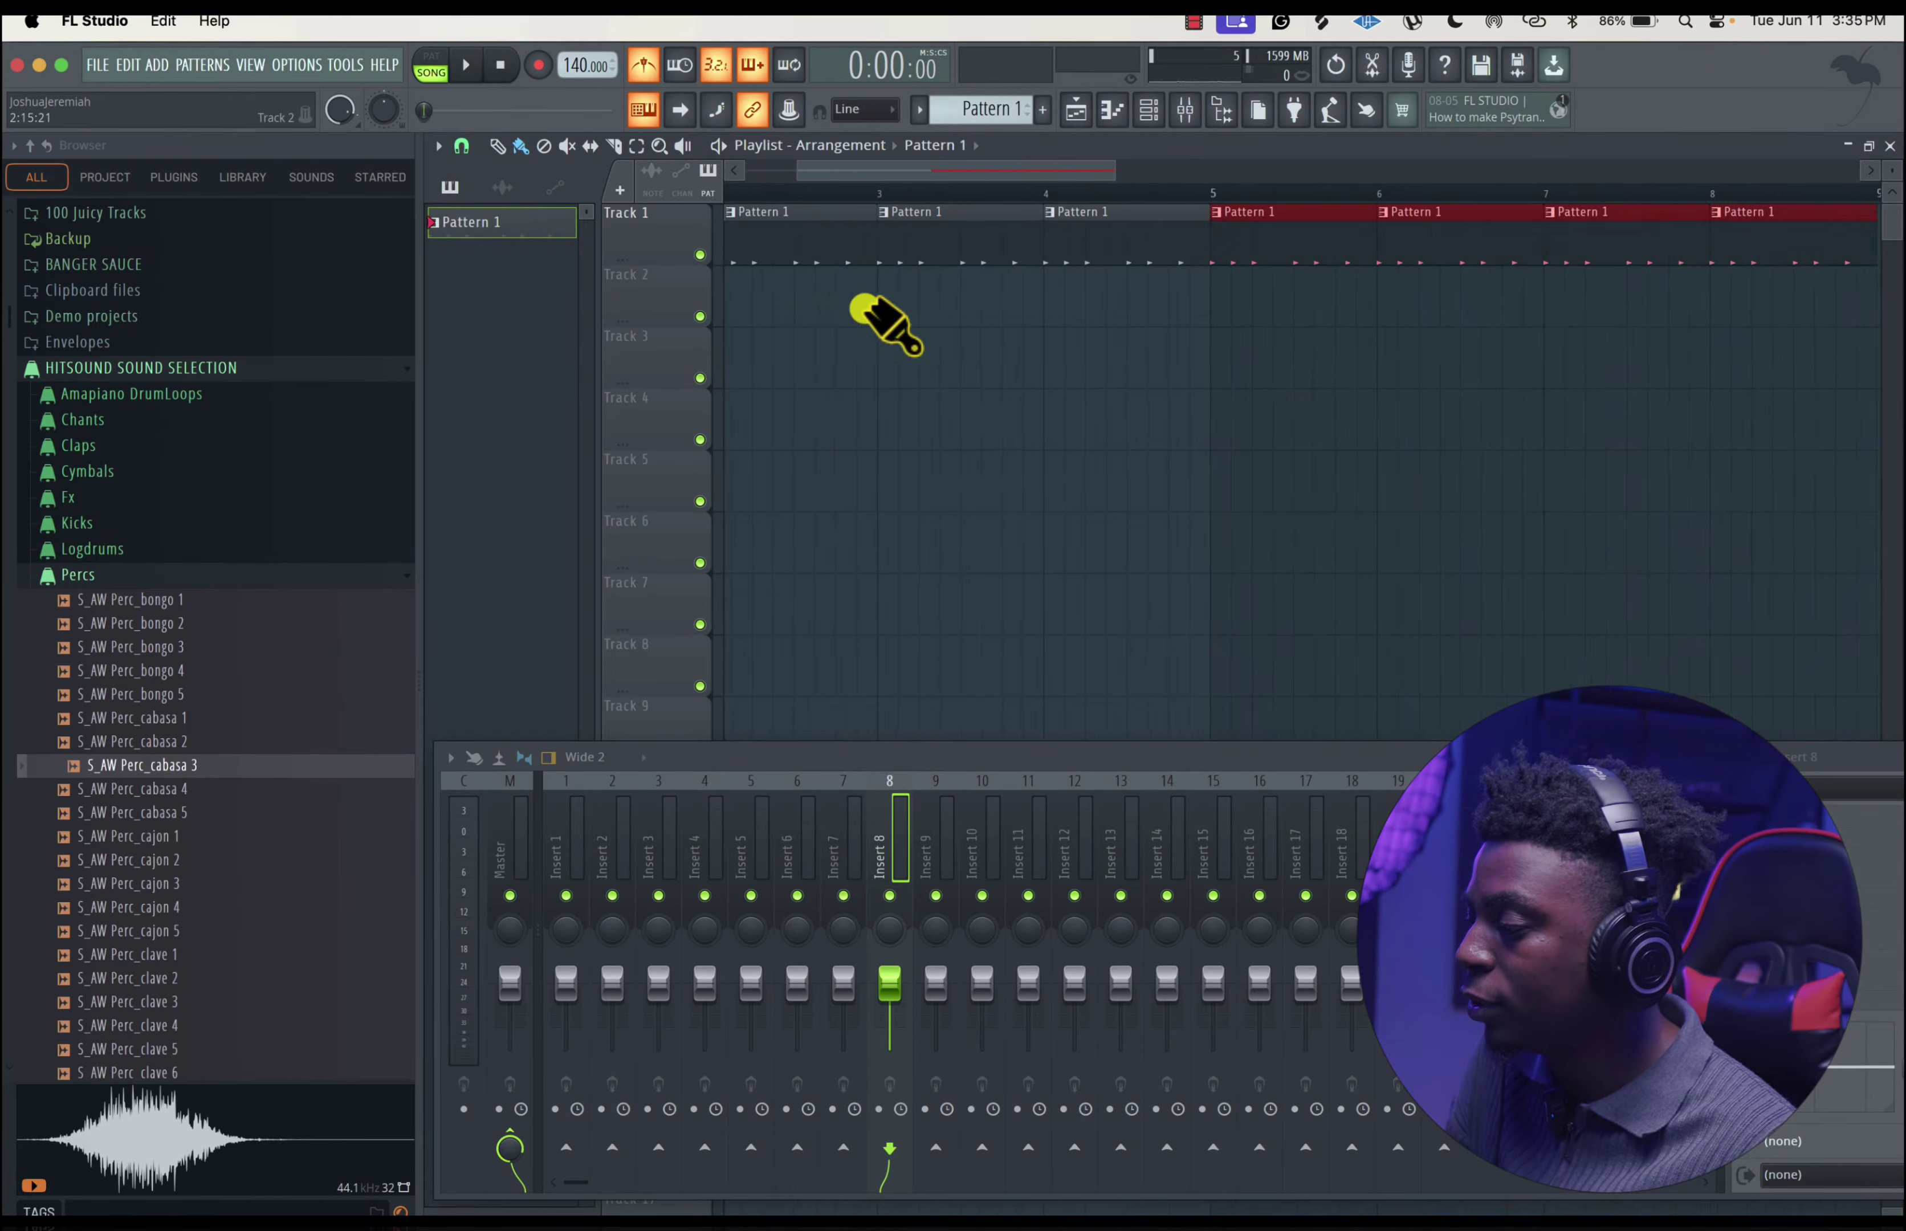
pyautogui.moveTo(833, 237); pyautogui.dragTo(812, 341)
# - Set the playlist snap to (none) and try shifting the Track 2 clip freely
pyautogui.click(461, 146)
pyautogui.click(513, 251)
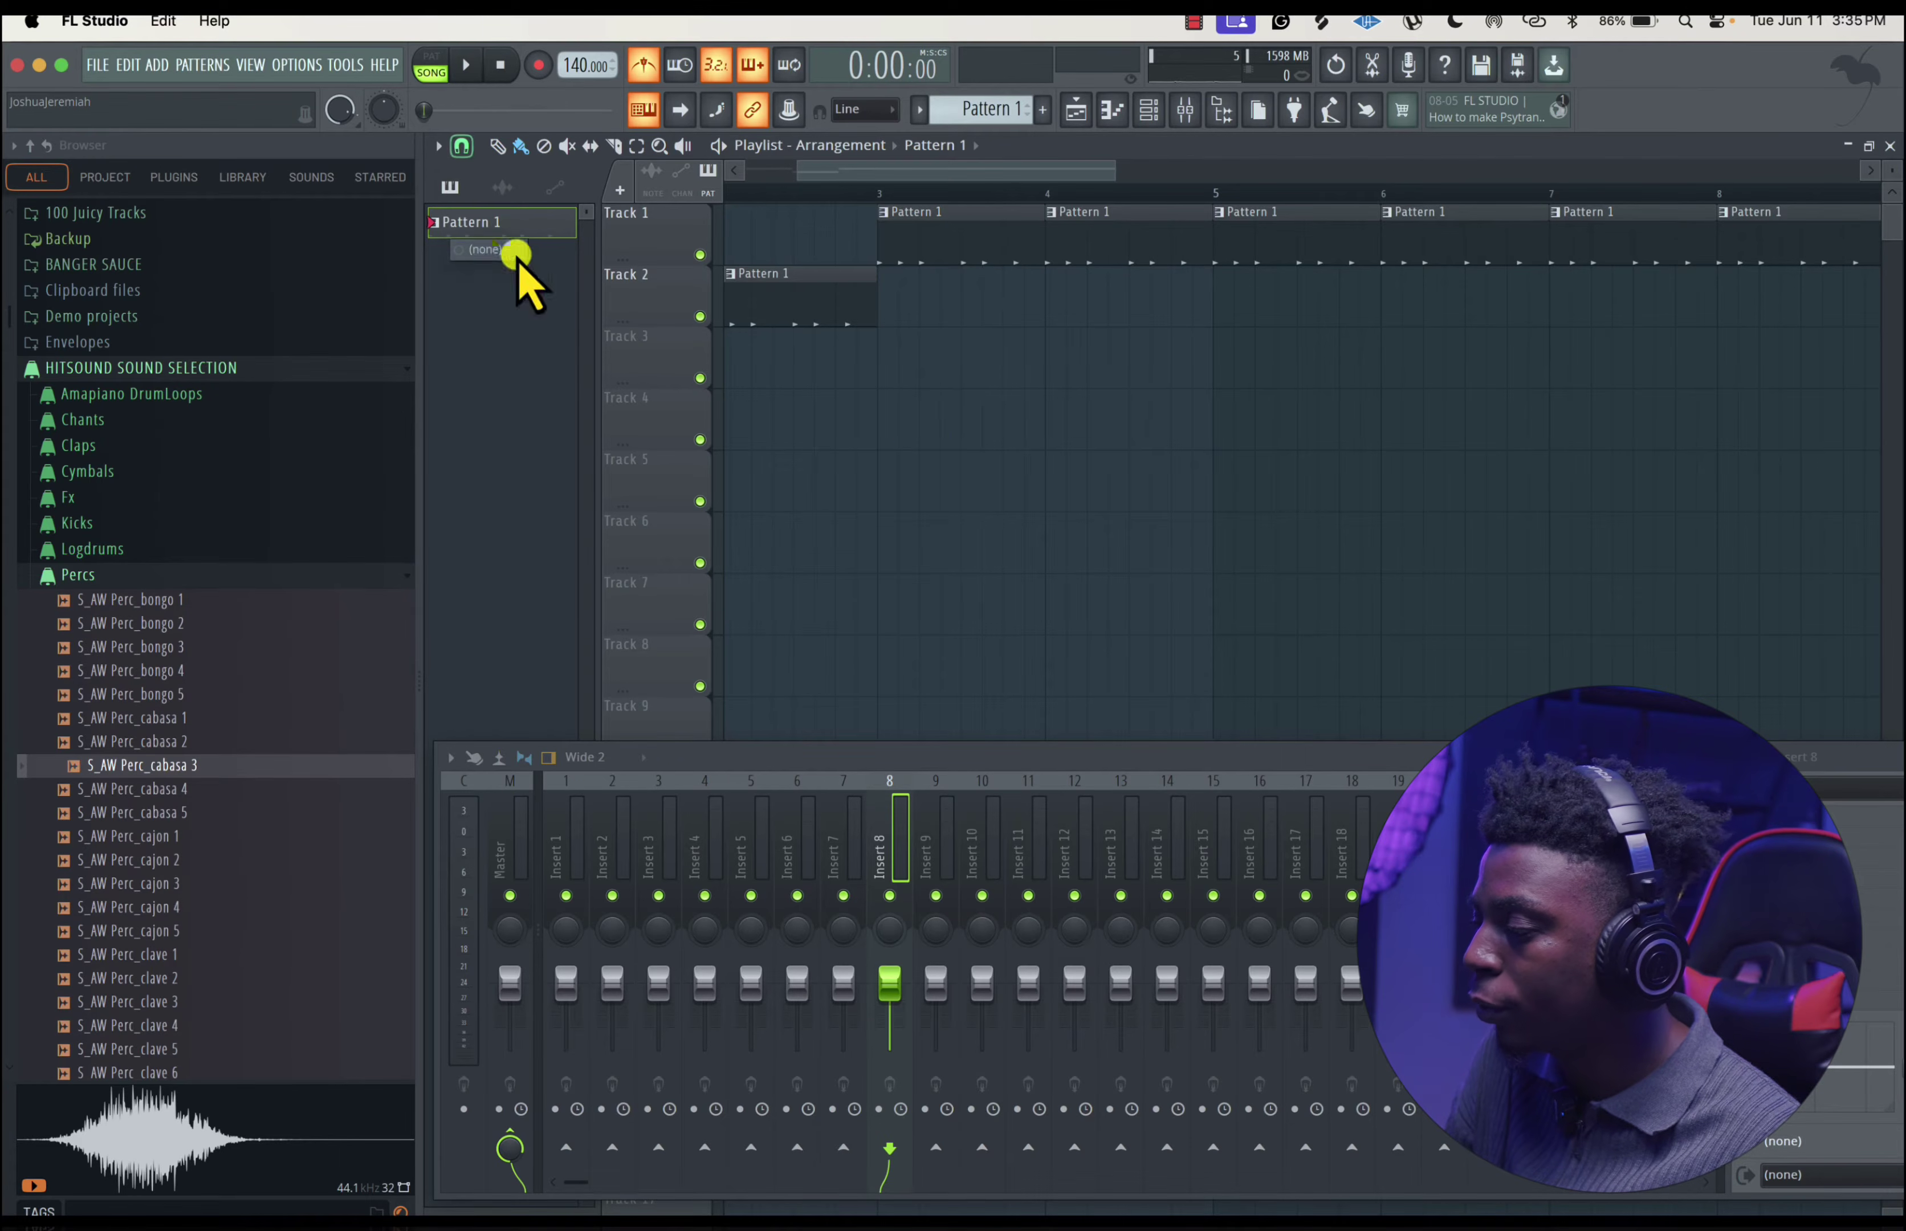
pyautogui.hscroll(-3, 927, 437)
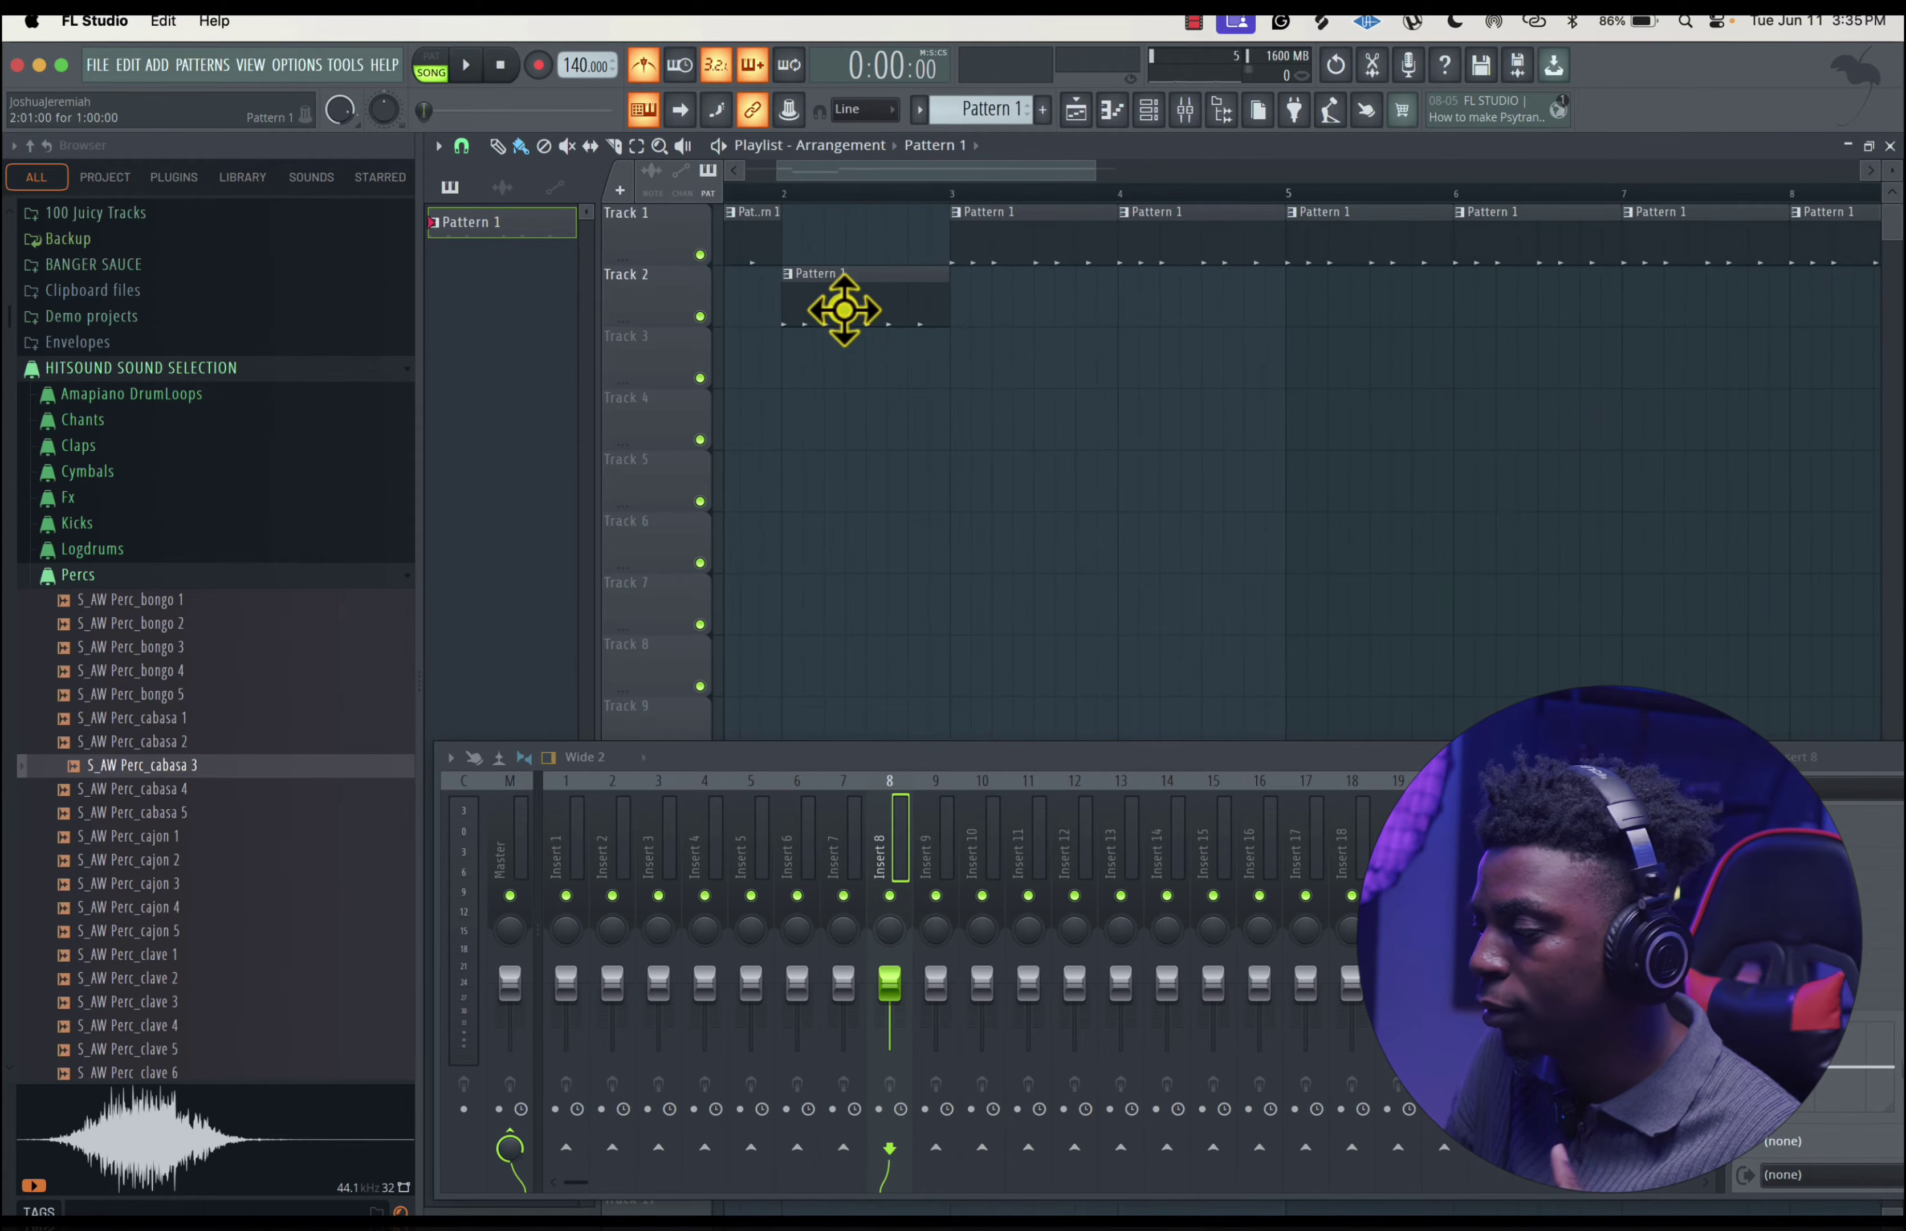
pyautogui.moveTo(844, 310)
pyautogui.mouseDown()
pyautogui.moveTo(881, 294)
pyautogui.moveTo(974, 357)
pyautogui.moveTo(876, 467)
pyautogui.moveTo(900, 293)
pyautogui.moveTo(769, 291)
pyautogui.mouseUp()
# - Set the playlist snap to Line
pyautogui.click(461, 146)
pyautogui.click(525, 202)
pyautogui.click(496, 145)
# - Set the playlist snap back to Cell and try moving the Track 2 clip with it
pyautogui.click(461, 145)
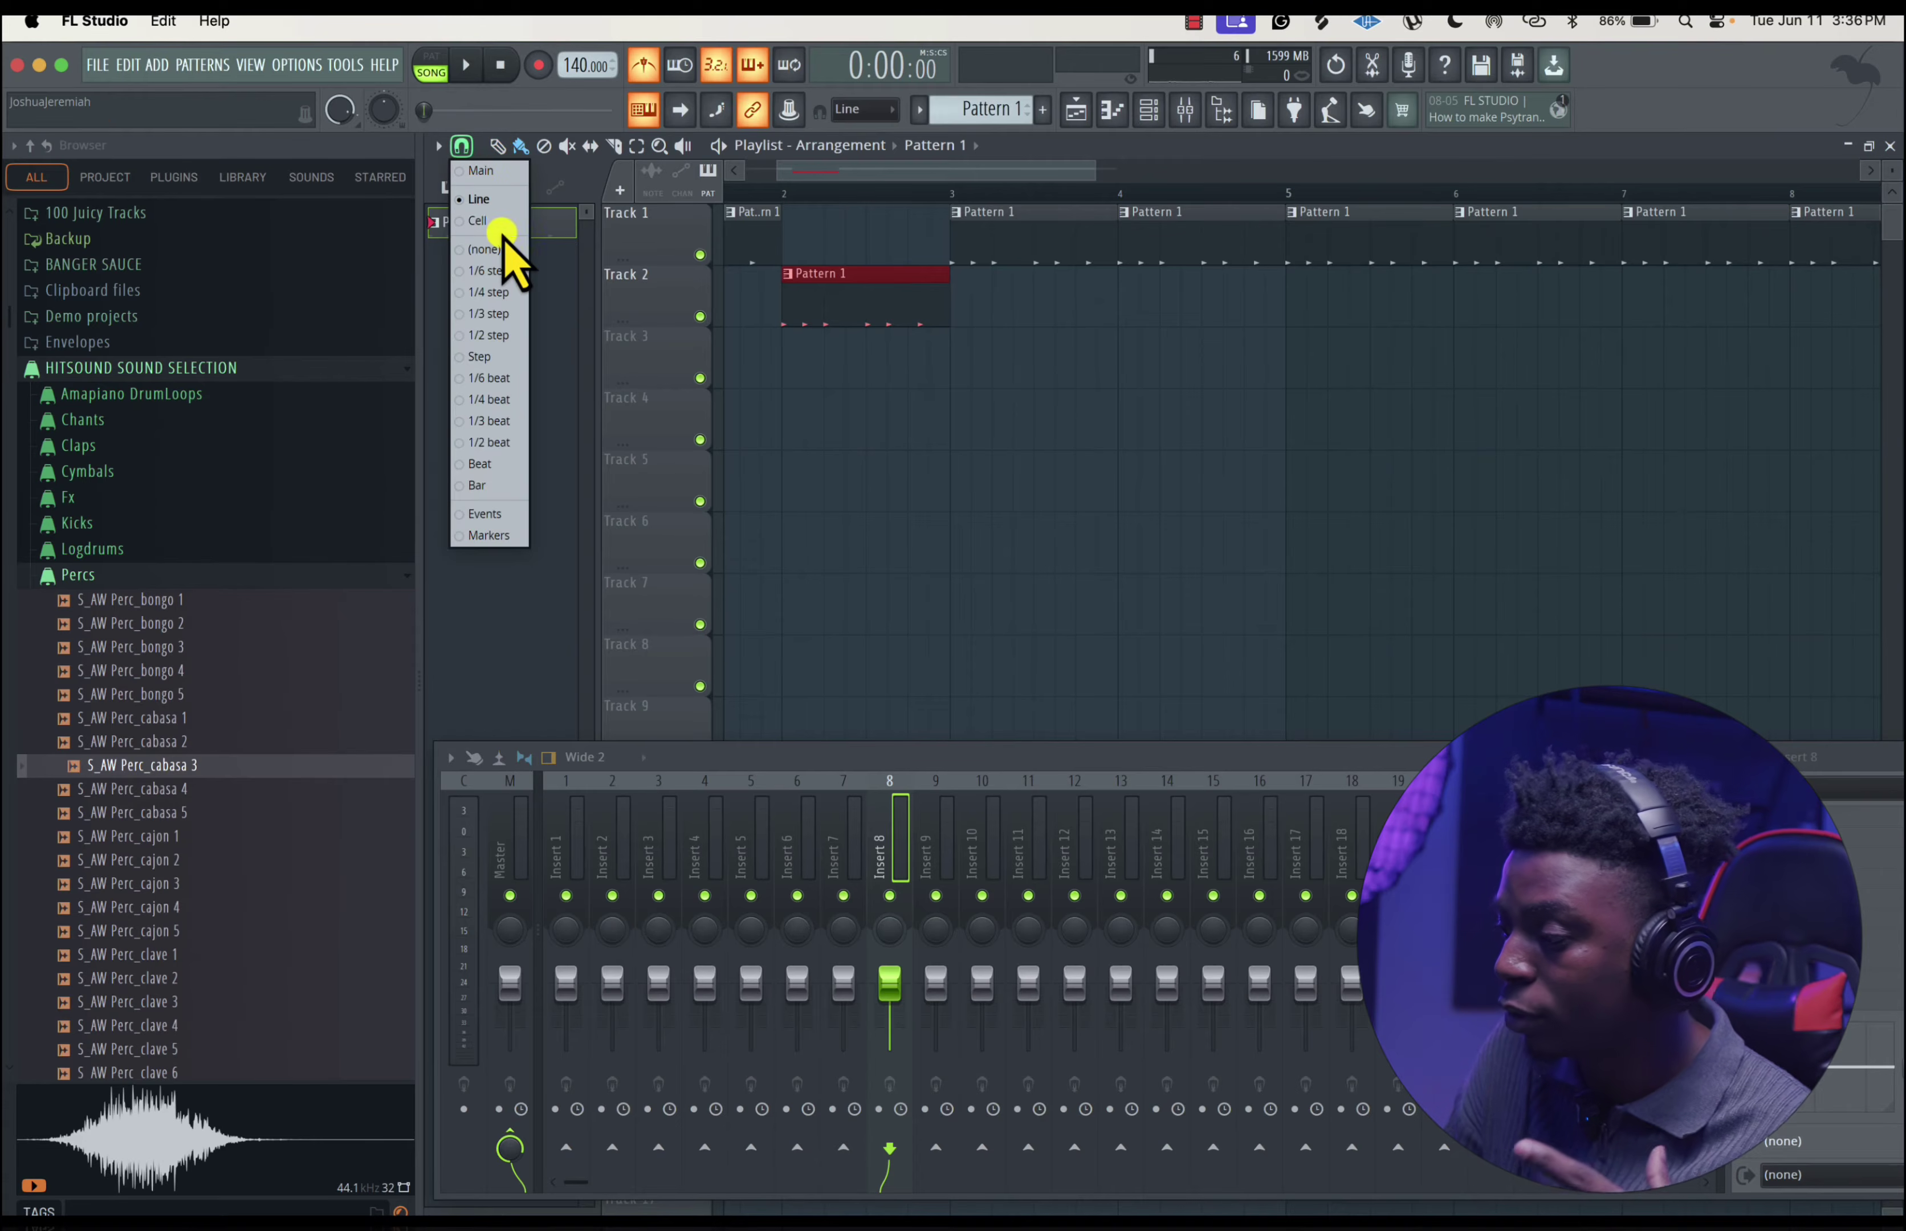
pyautogui.click(510, 243)
pyautogui.moveTo(879, 279); pyautogui.dragTo(852, 325)
# - Set the playlist snap from Cell back to Line
pyautogui.click(461, 150)
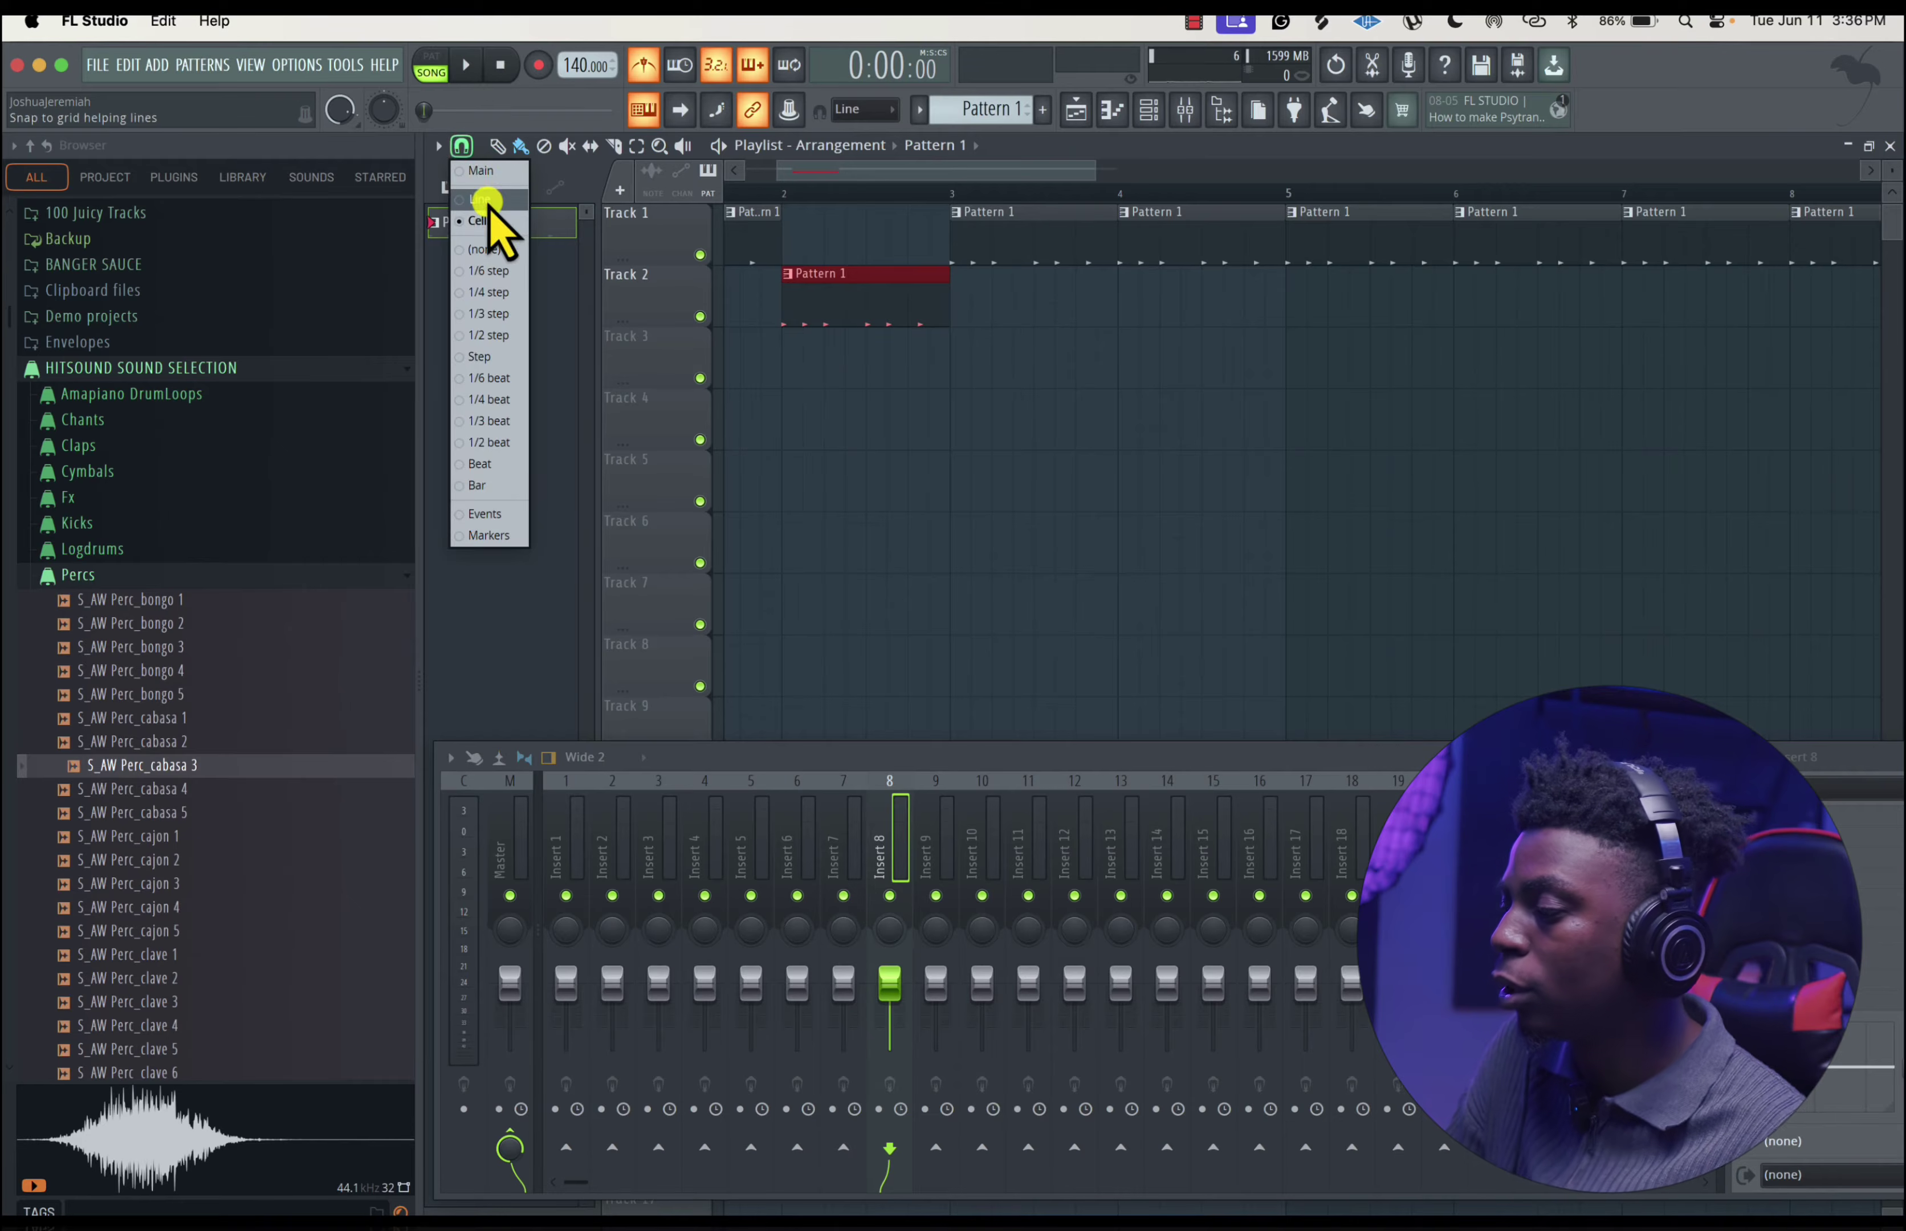
pyautogui.click(484, 201)
pyautogui.scroll(-5, 1058, 333)
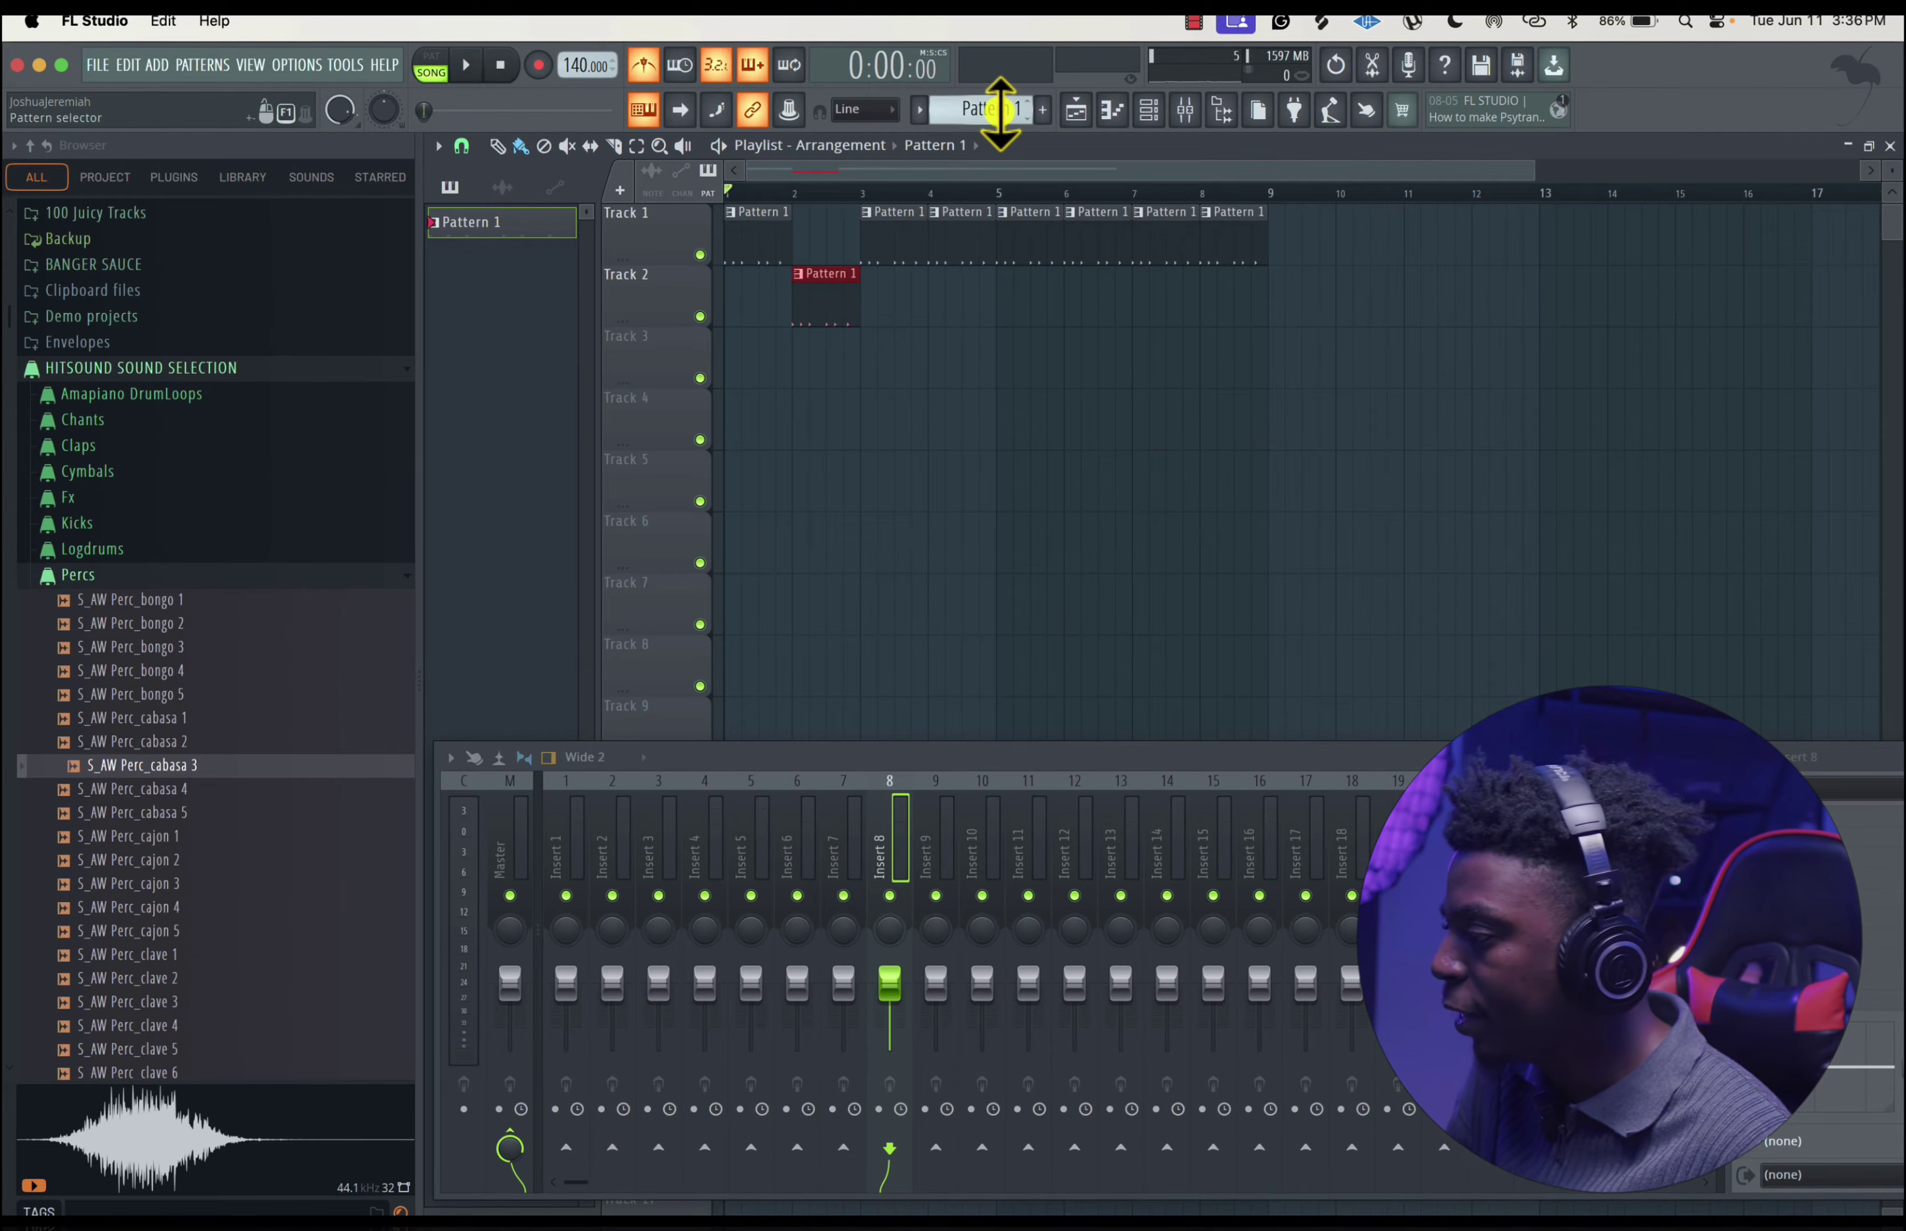
# - Move the Track 2 Pattern 1 clip back to bar 2 of Track 1 and place a Pattern 2 clip at bar 1 of Track 3
pyautogui.moveTo(974, 112); pyautogui.dragTo(997, 308)
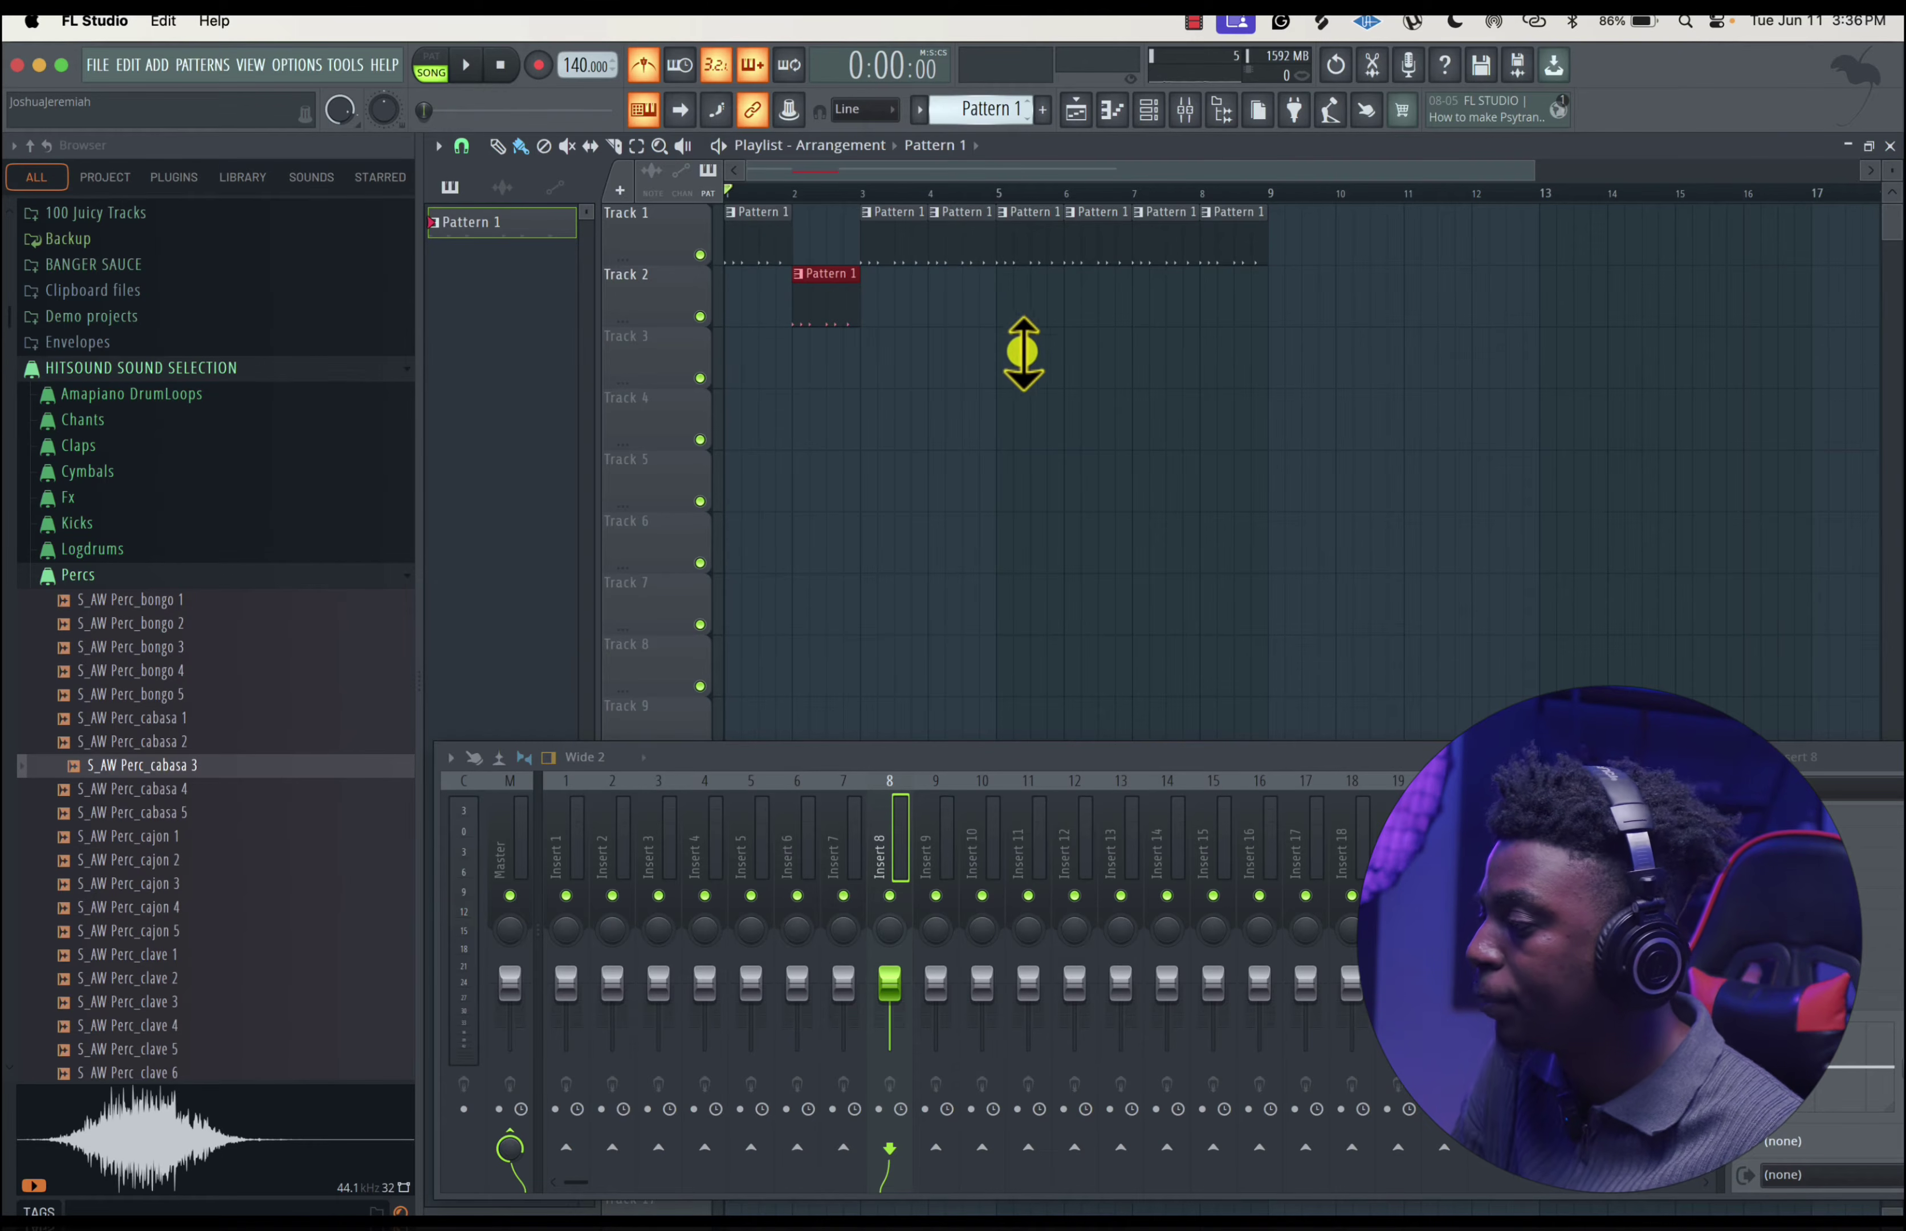
pyautogui.click(1148, 109)
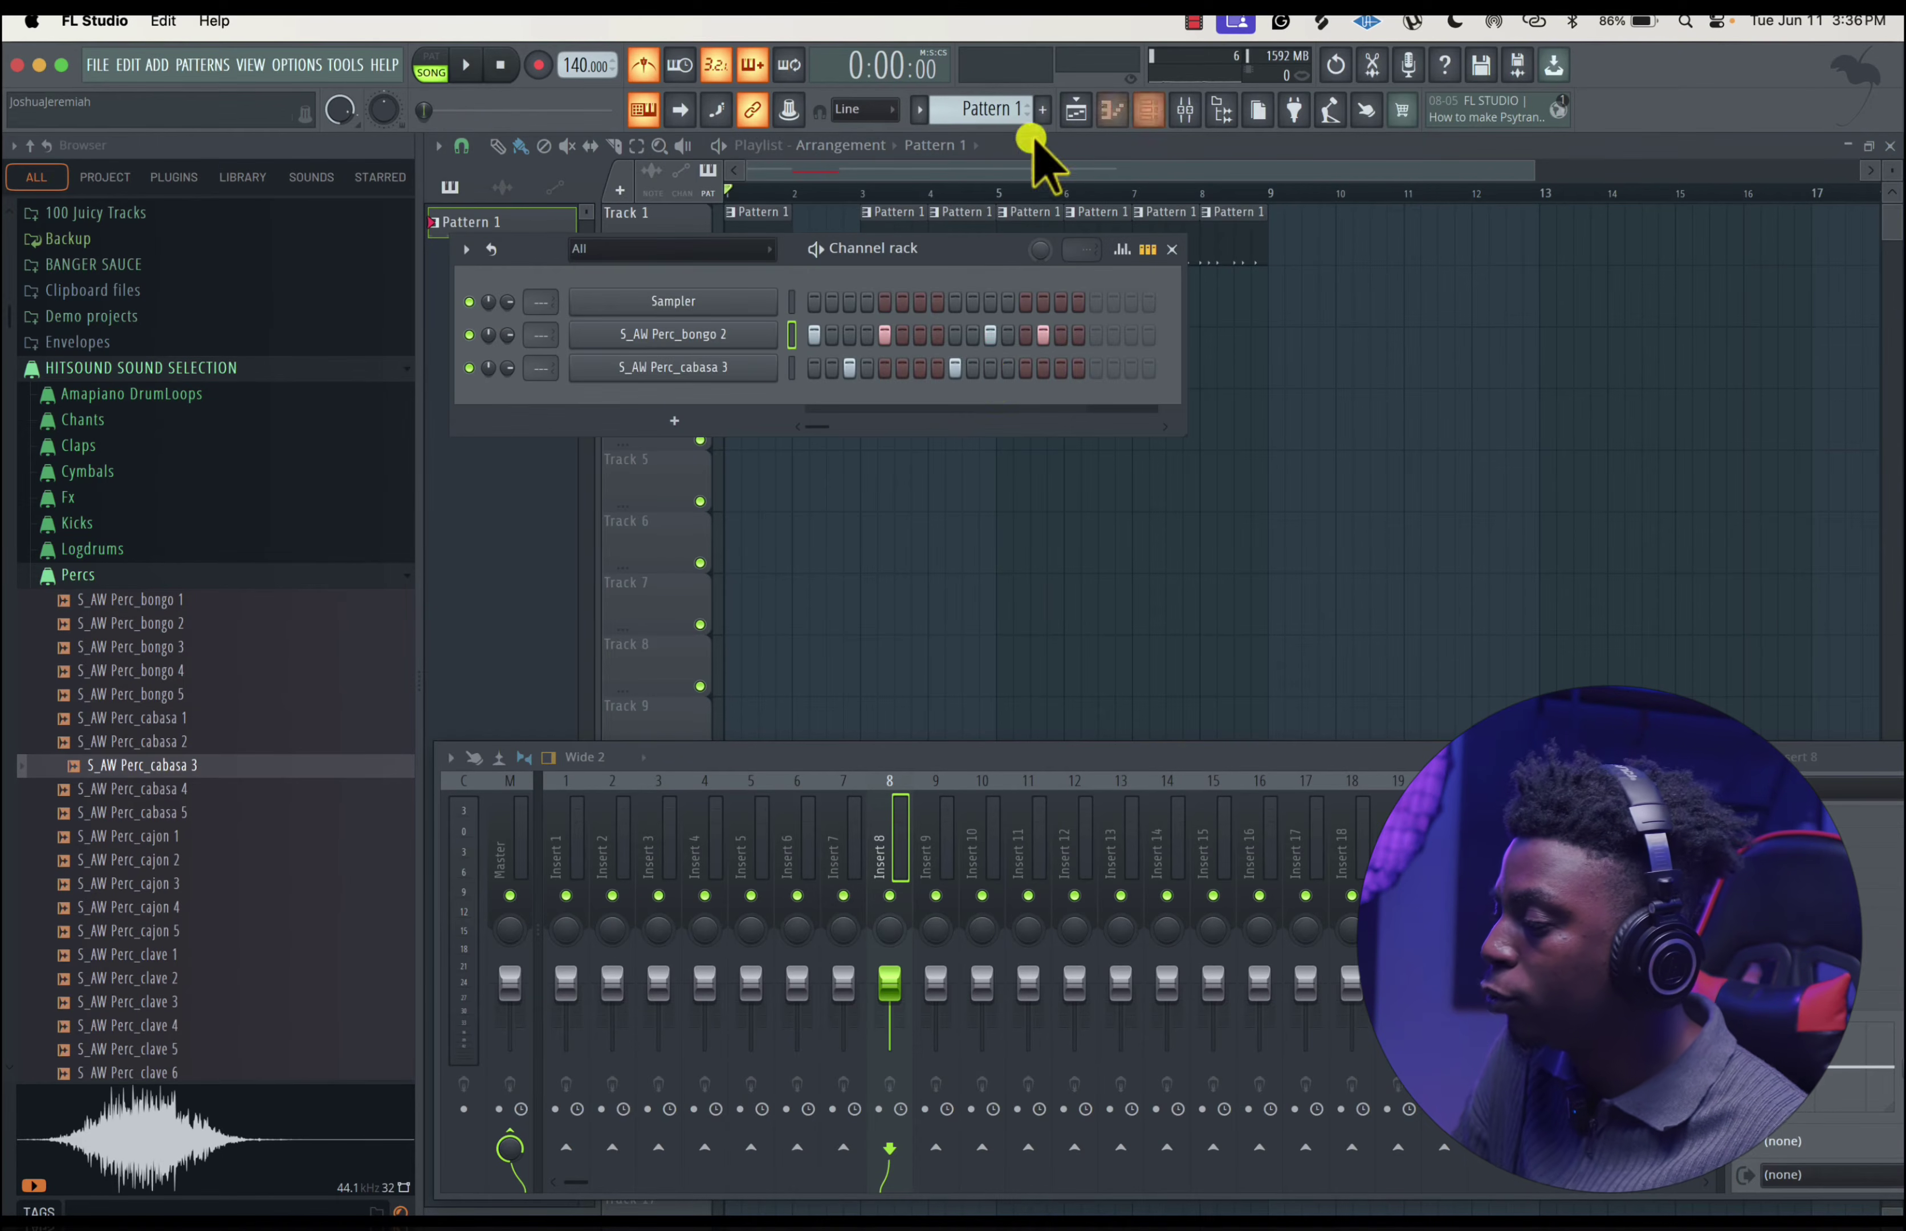
pyautogui.moveTo(1008, 107); pyautogui.dragTo(841, 216)
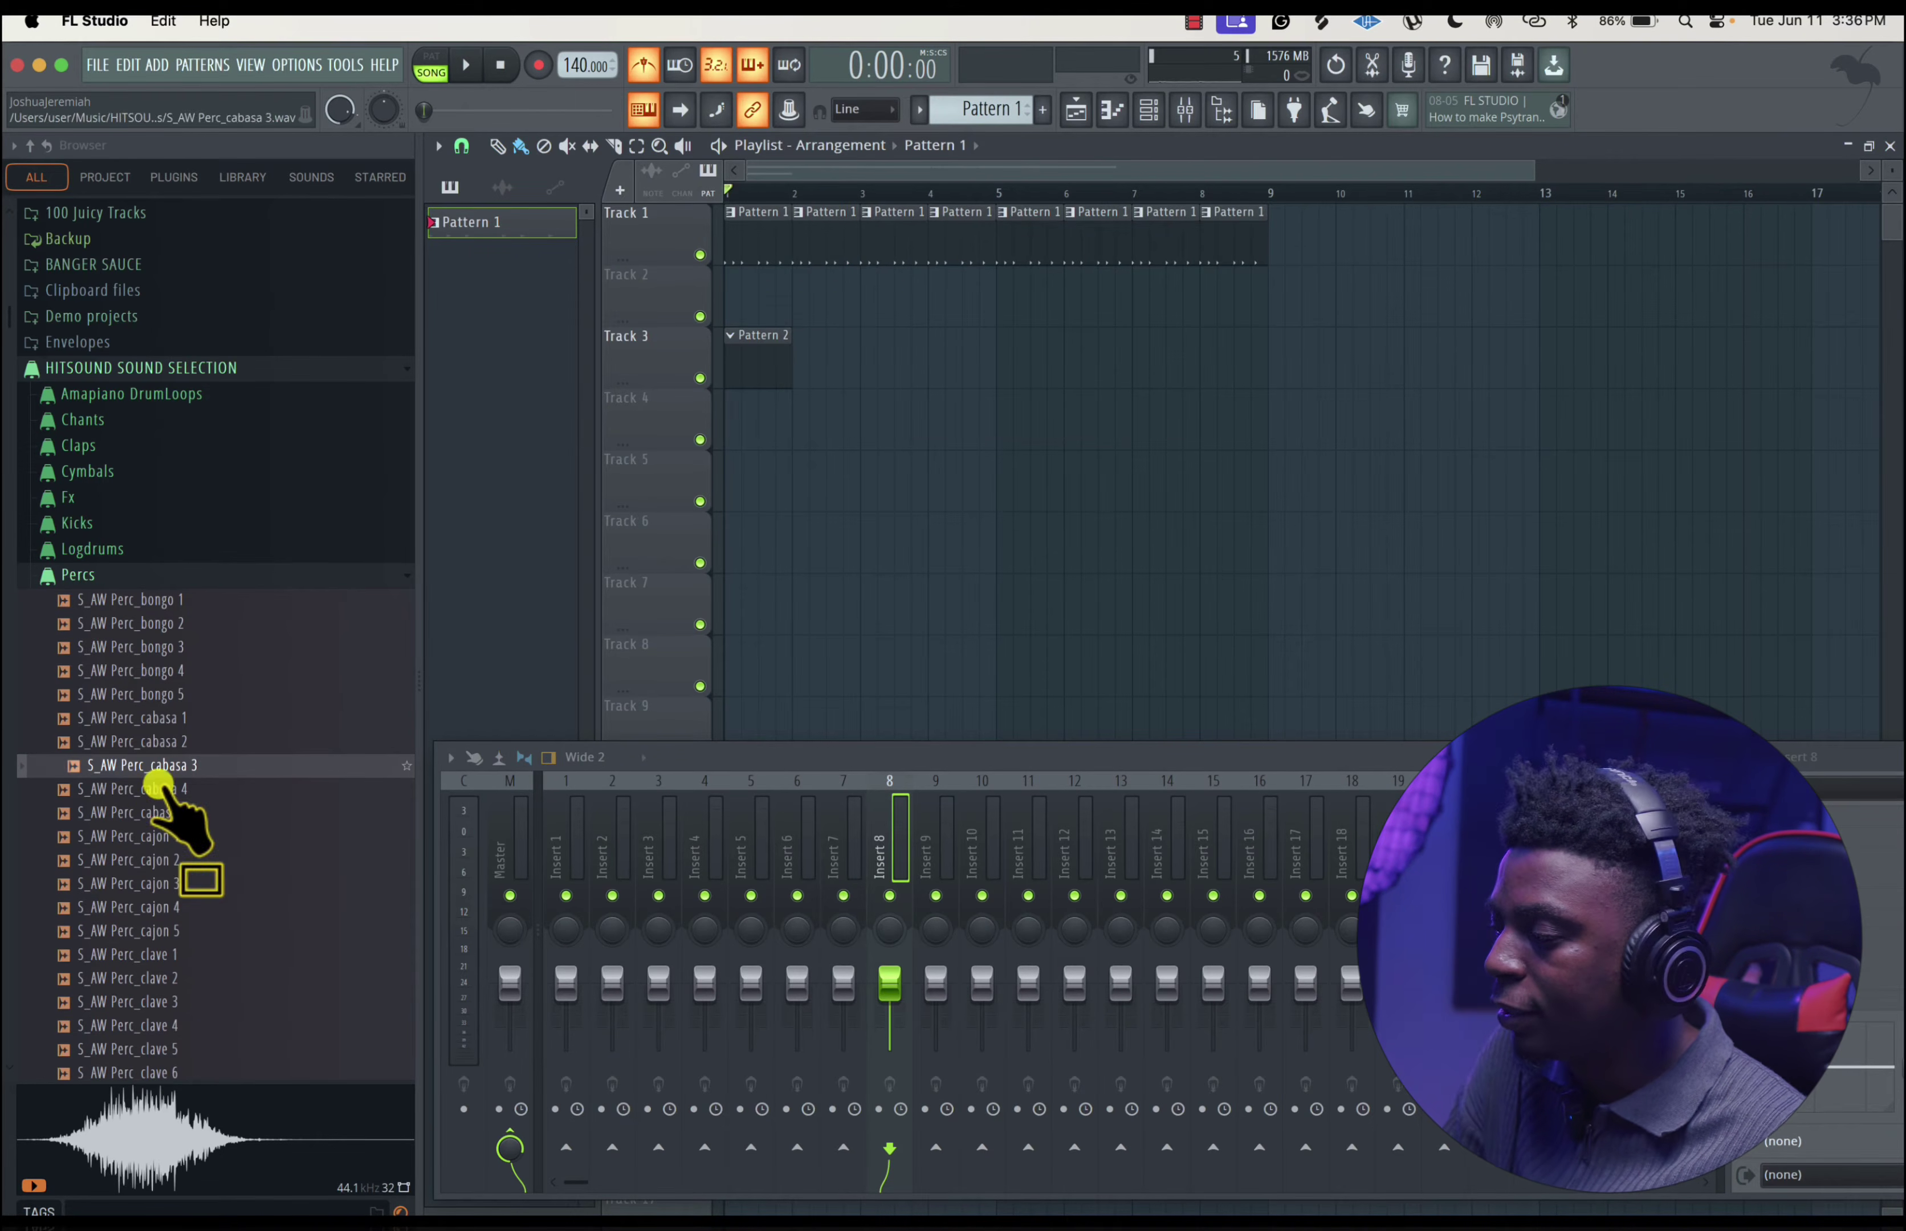
# - Add the S_AW Perc_cajon 1 sample as a new channel and turn on its step 3 in Pattern 2
pyautogui.click(1085, 116)
pyautogui.moveTo(273, 835); pyautogui.dragTo(729, 436)
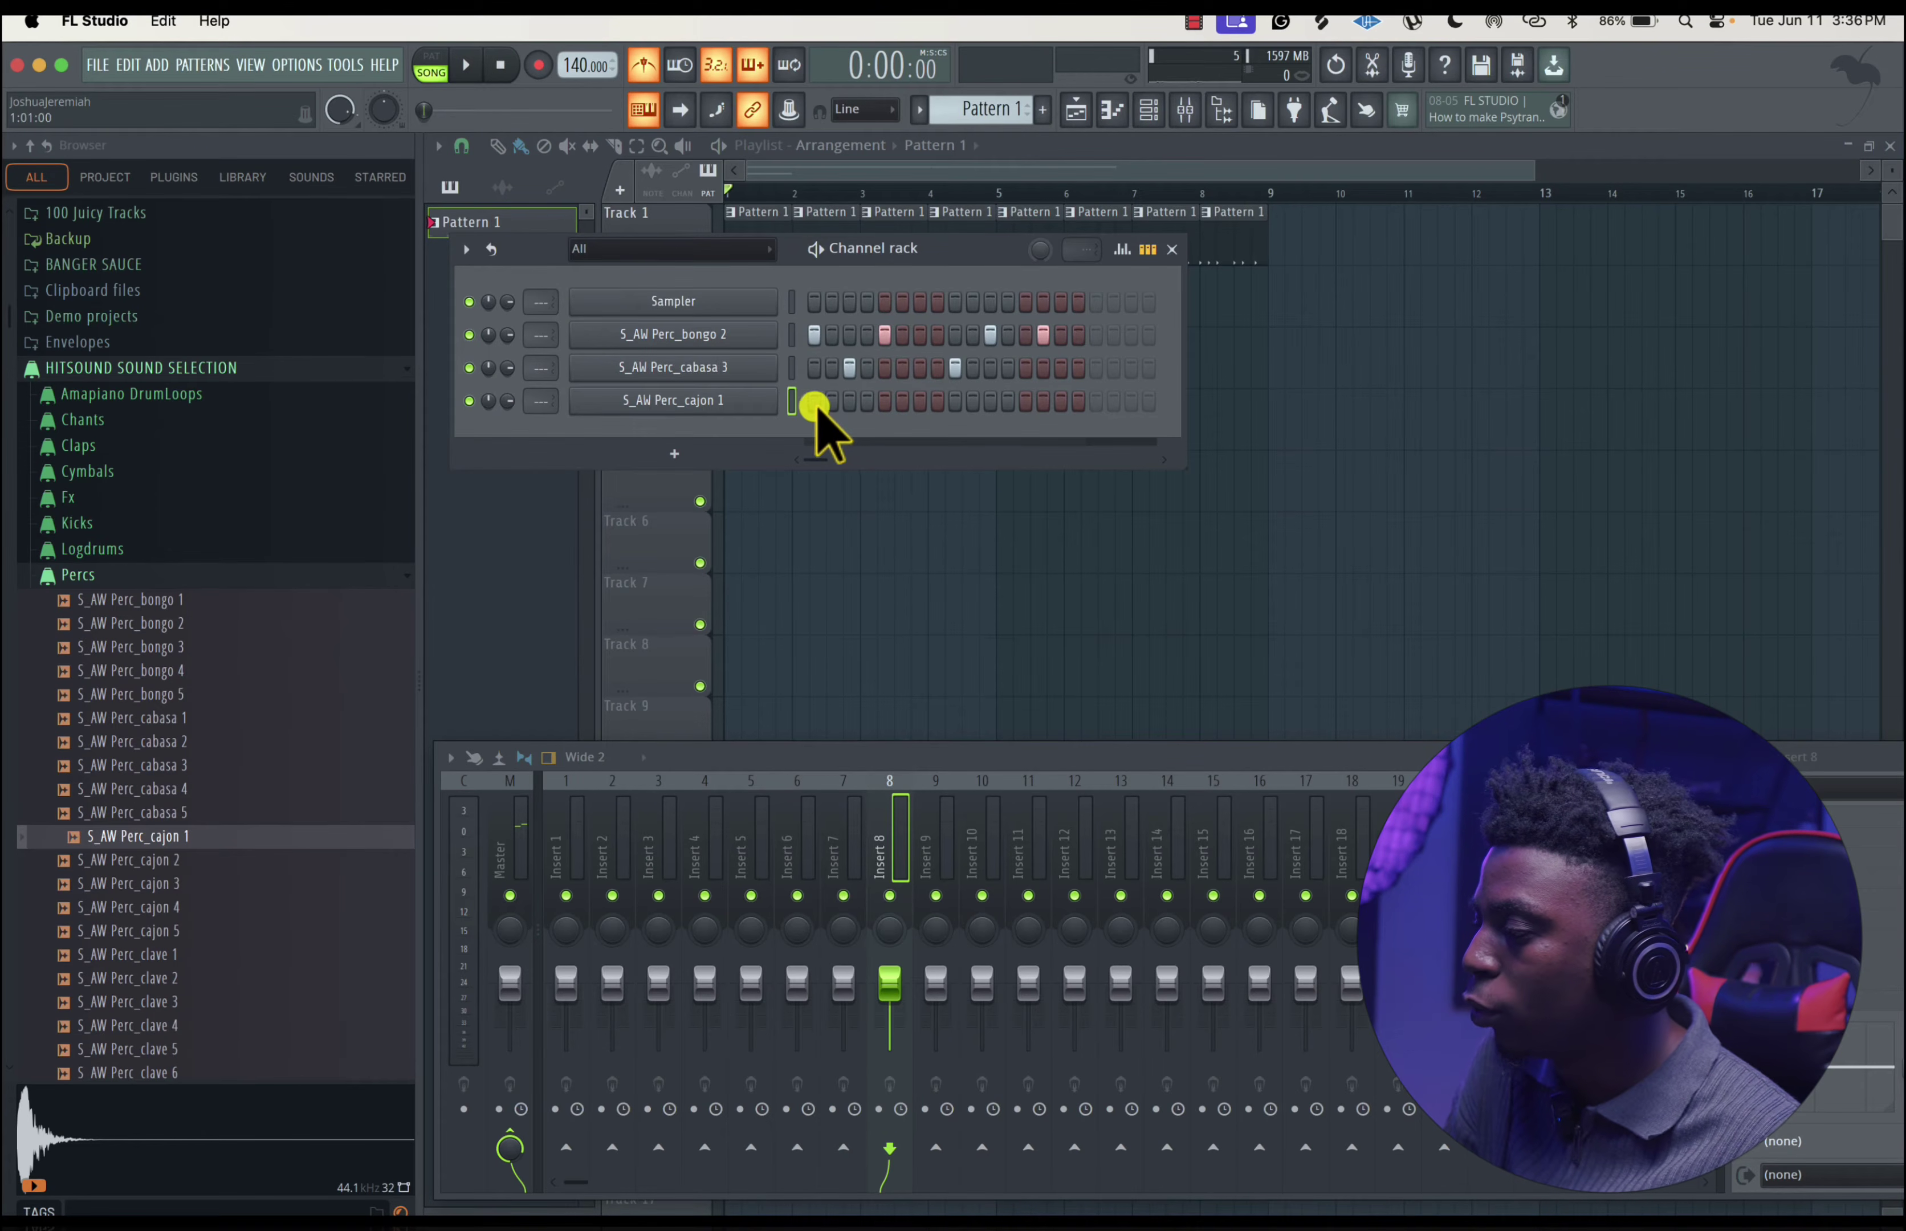
pyautogui.scroll(1, 980, 112)
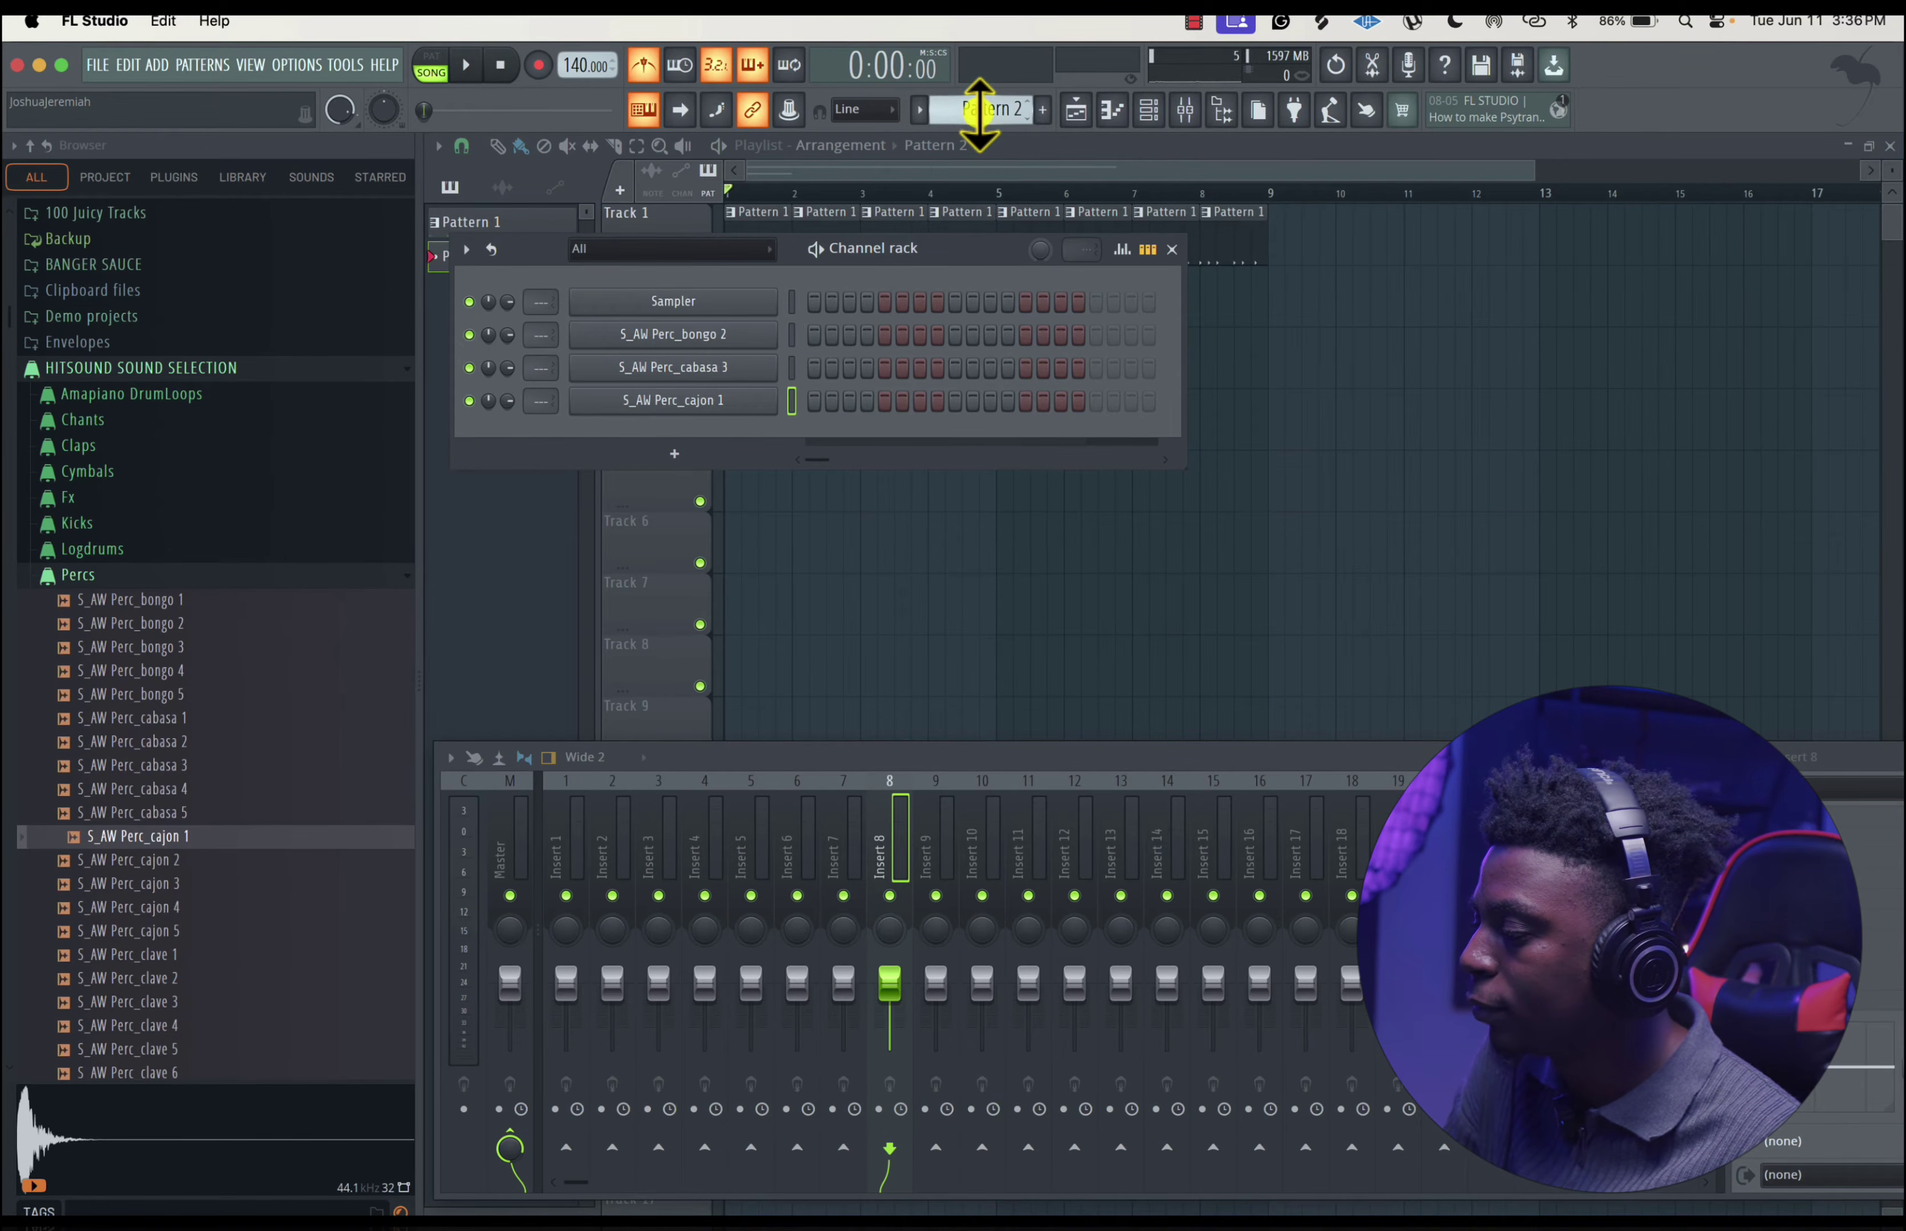
pyautogui.click(850, 401)
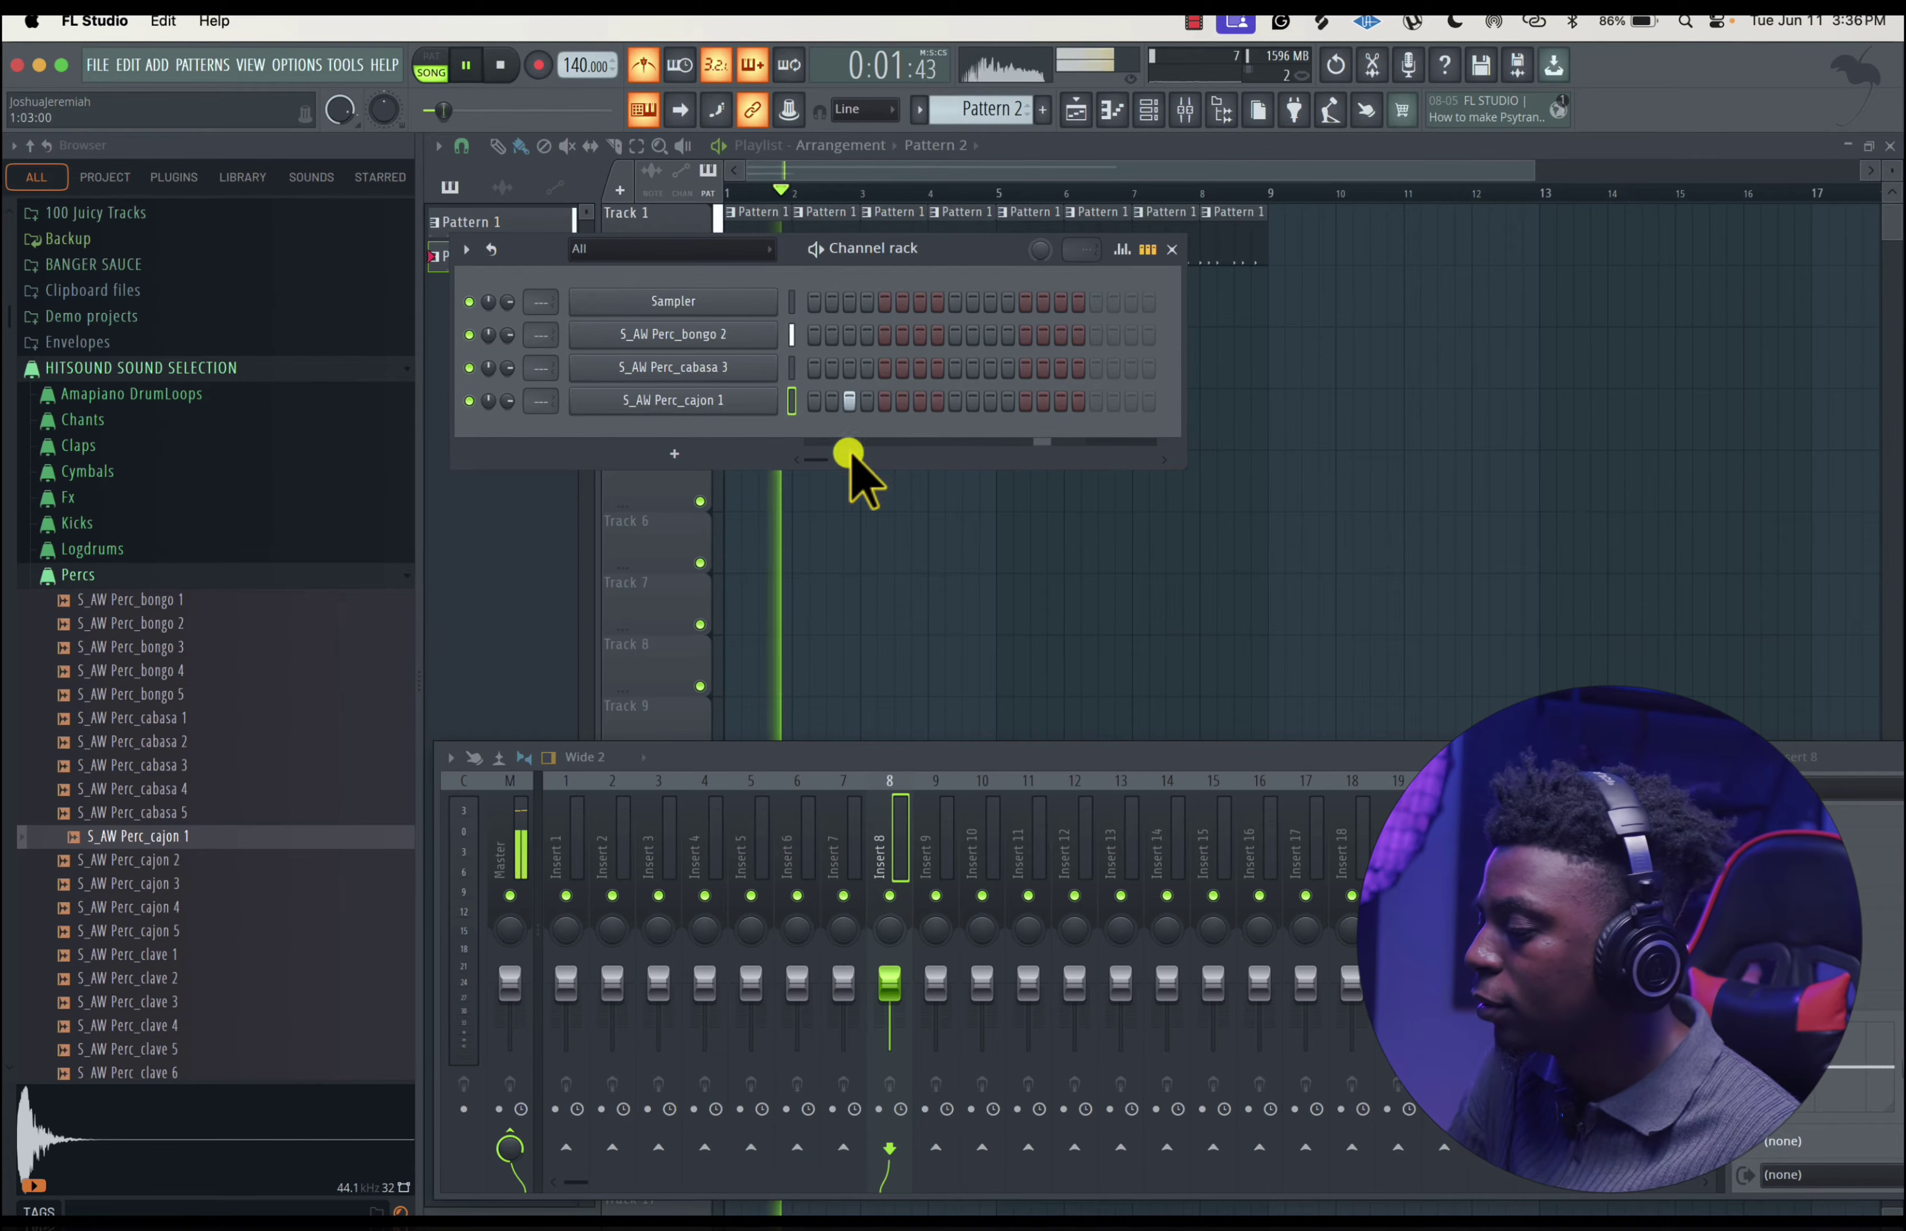
# - Play back the arrangement and turn on step 11 of the S_AW Perc_cajon 1 channel in Pattern 2
pyautogui.click(670, 476)
pyautogui.press('space')
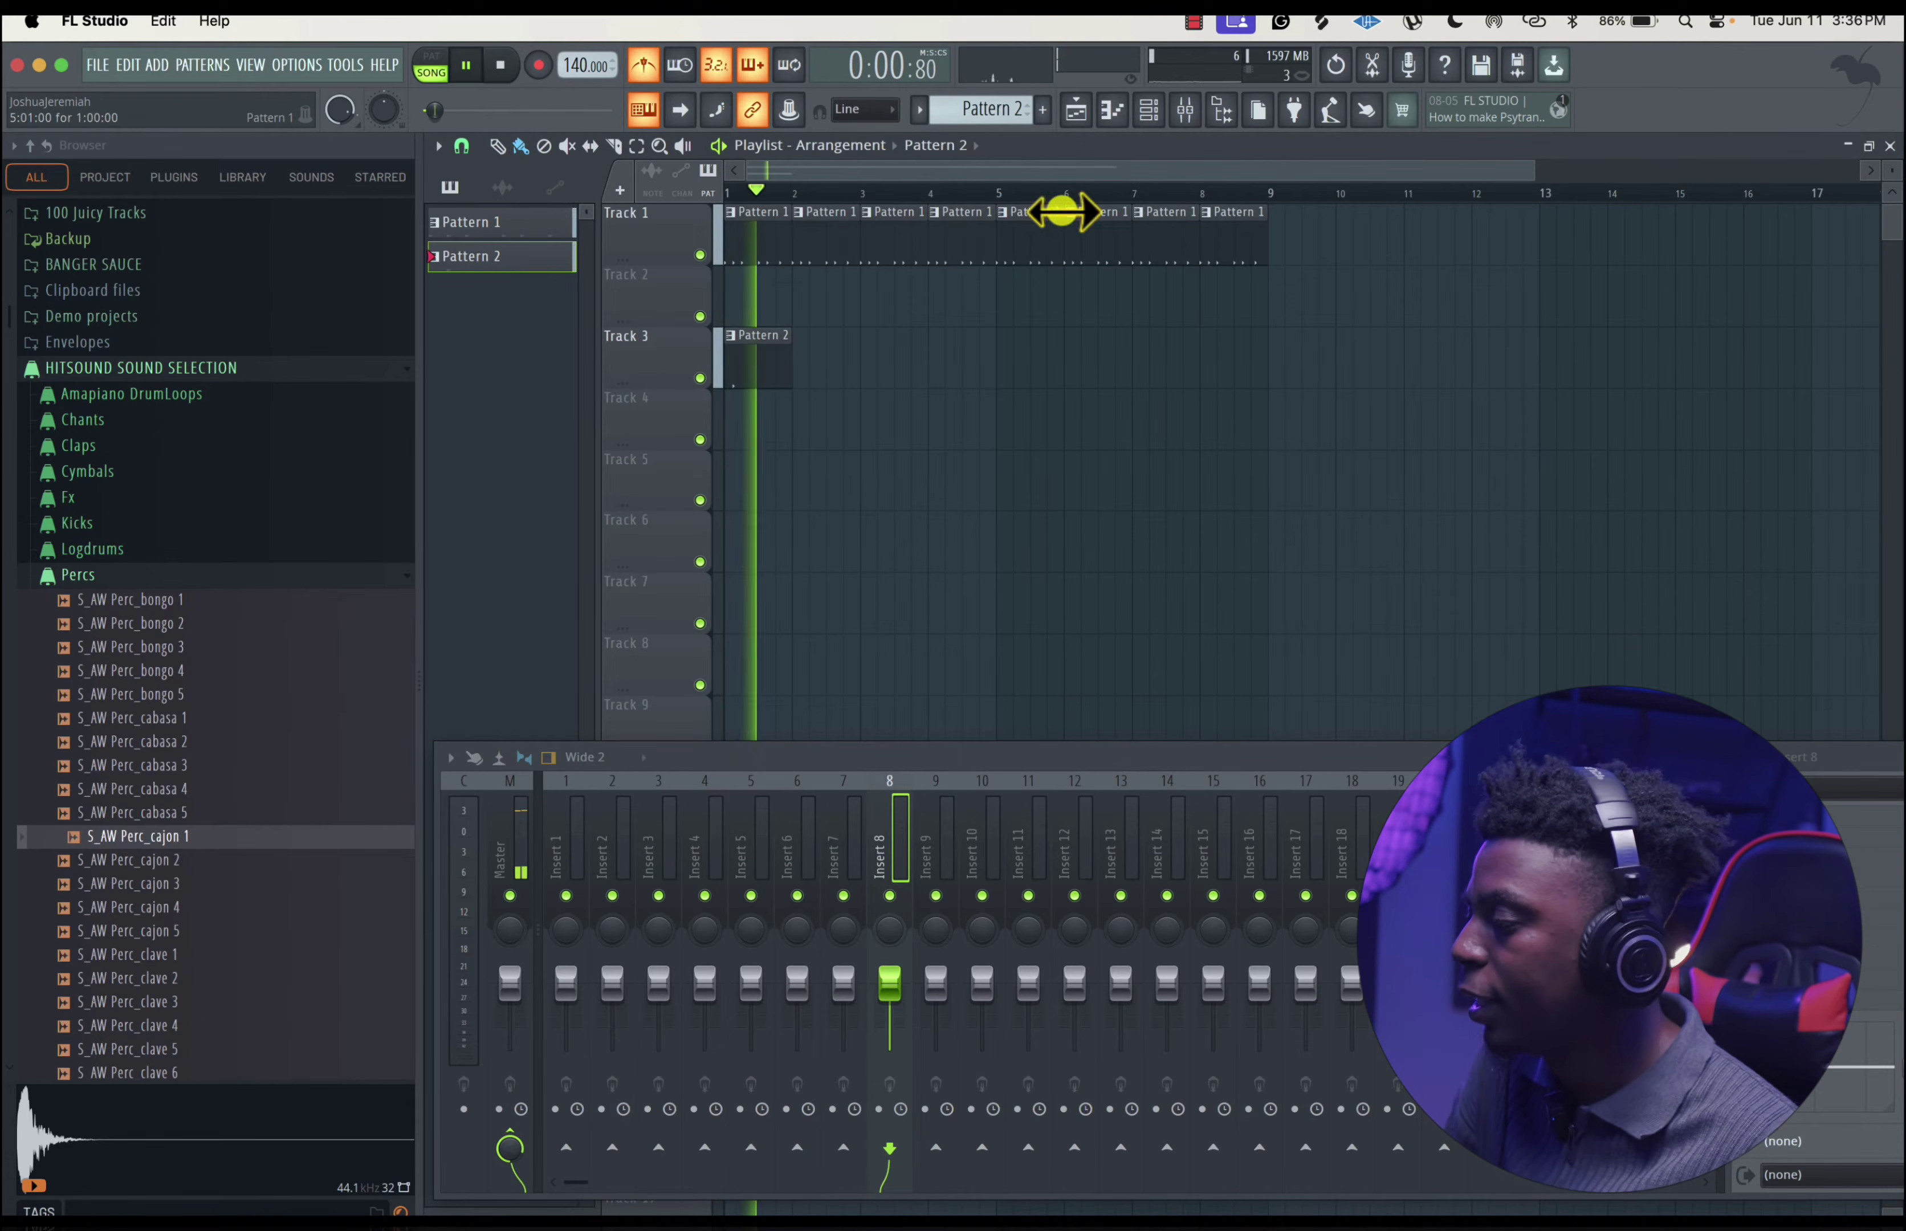
pyautogui.click(1145, 120)
pyautogui.press('space')
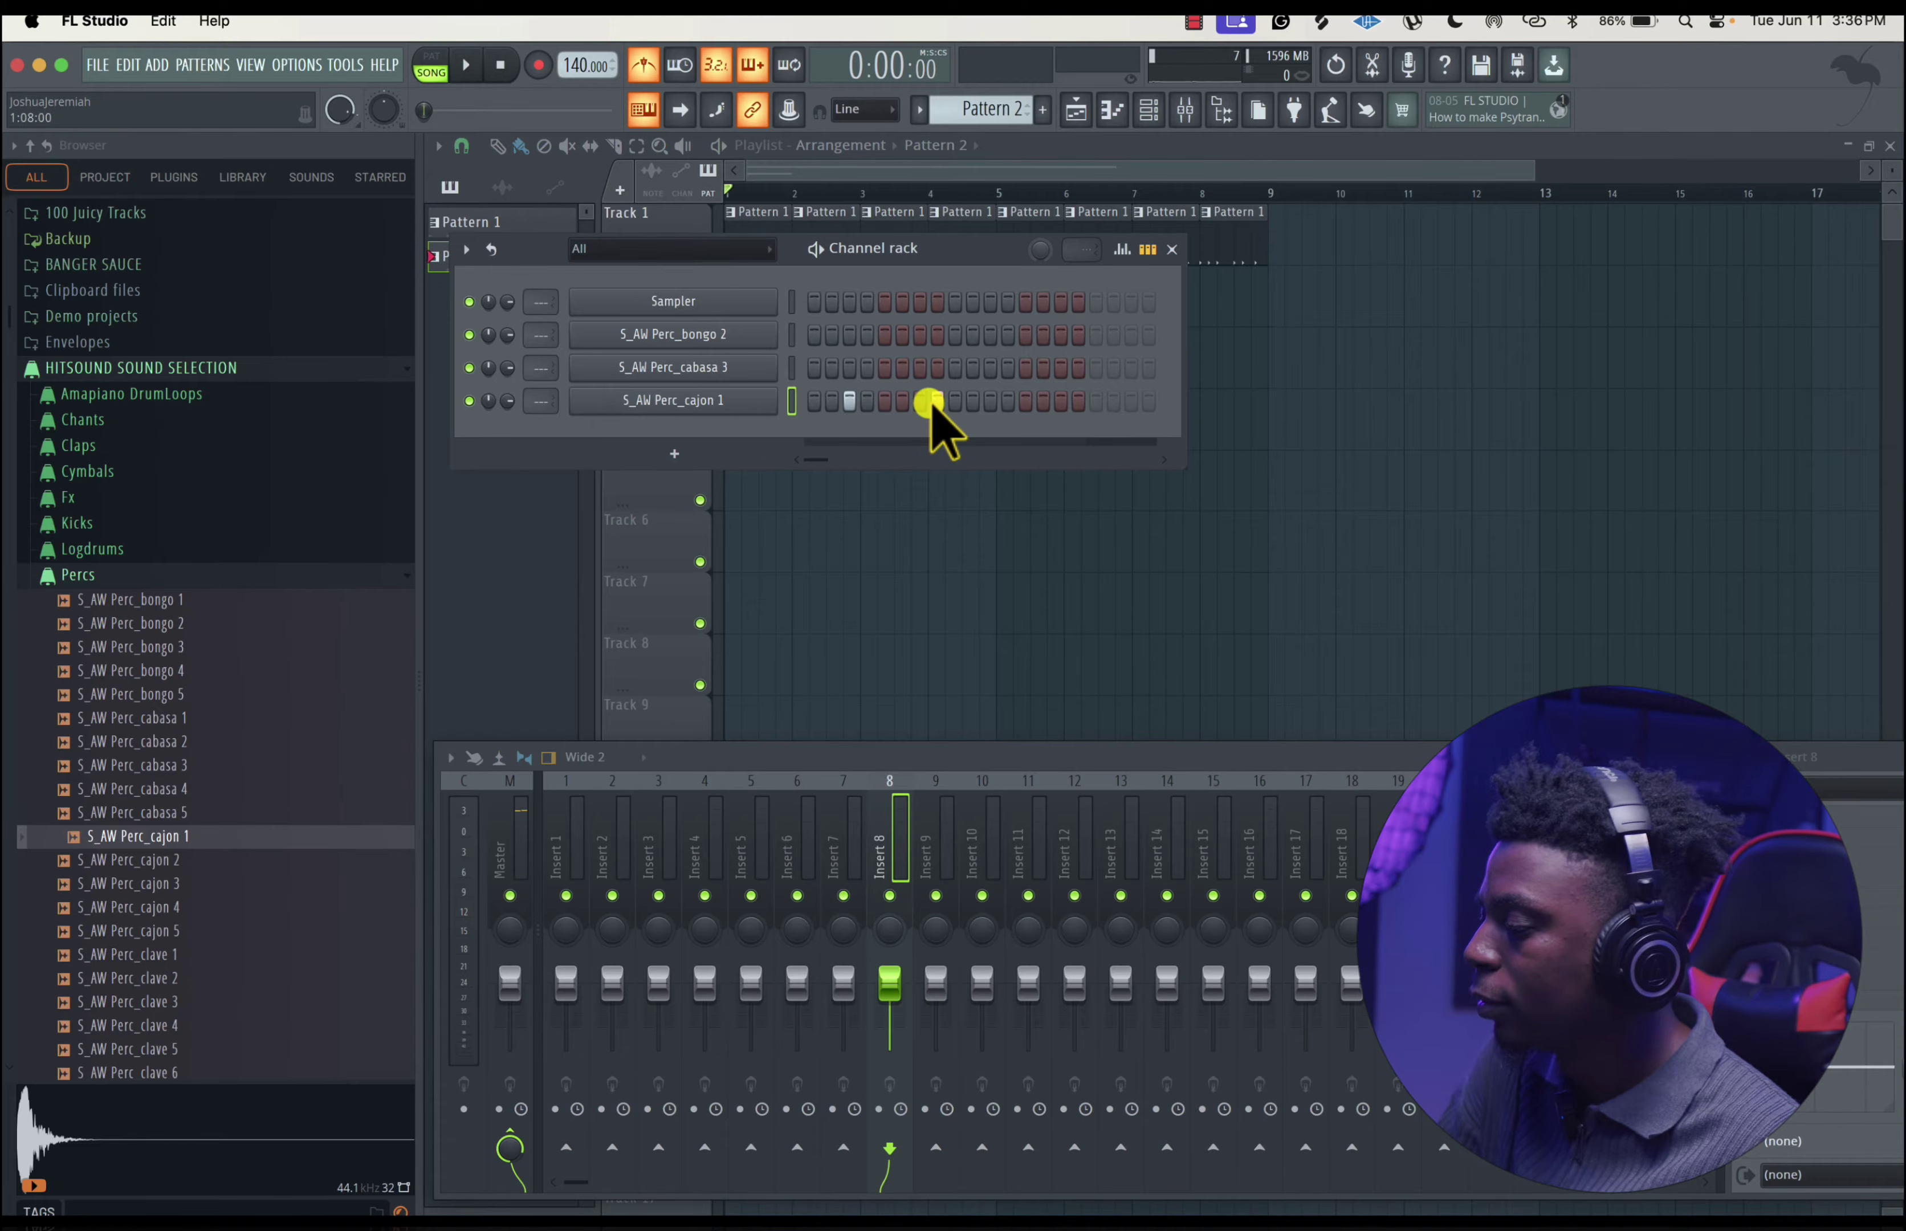
pyautogui.press('space')
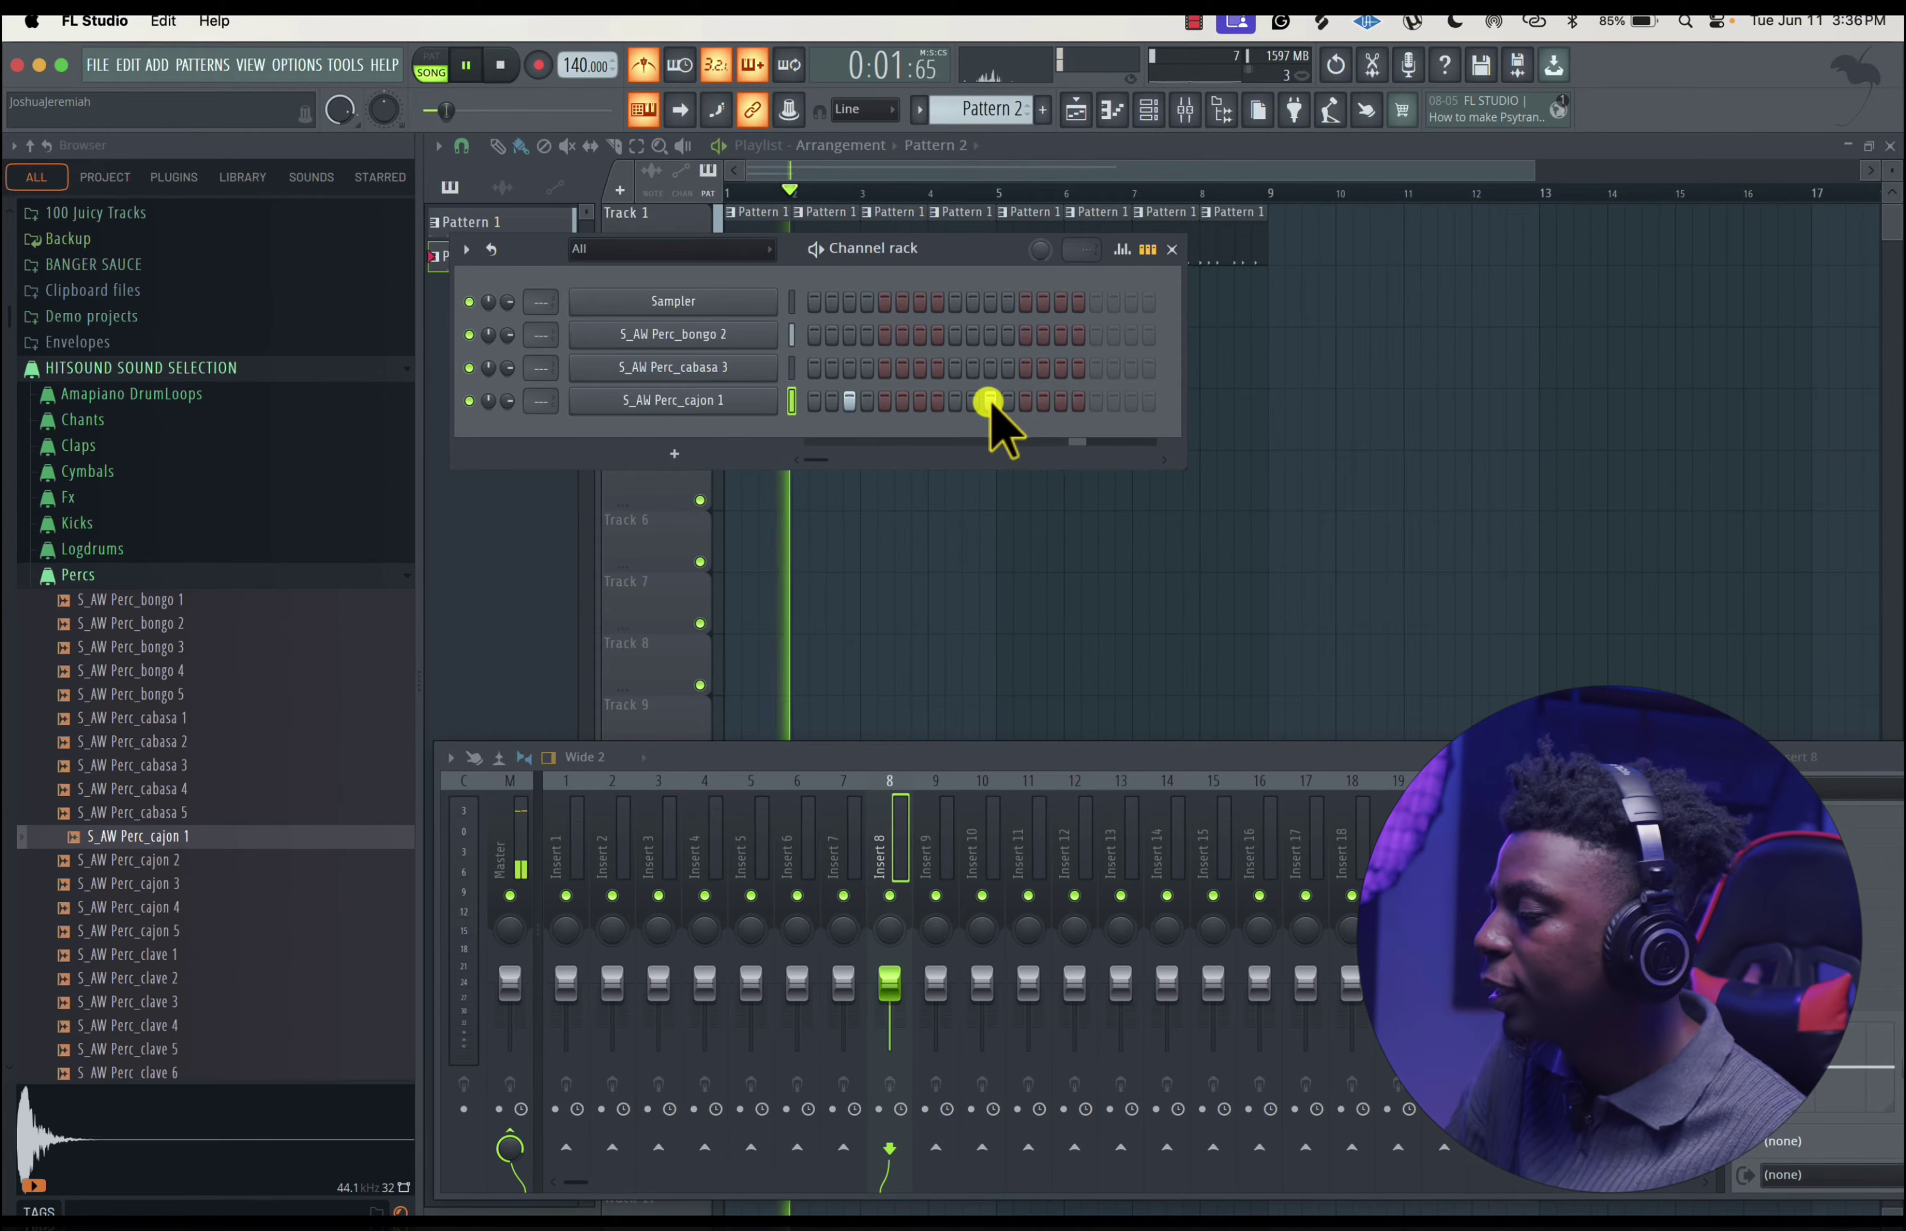
pyautogui.press('space')
pyautogui.press('space')
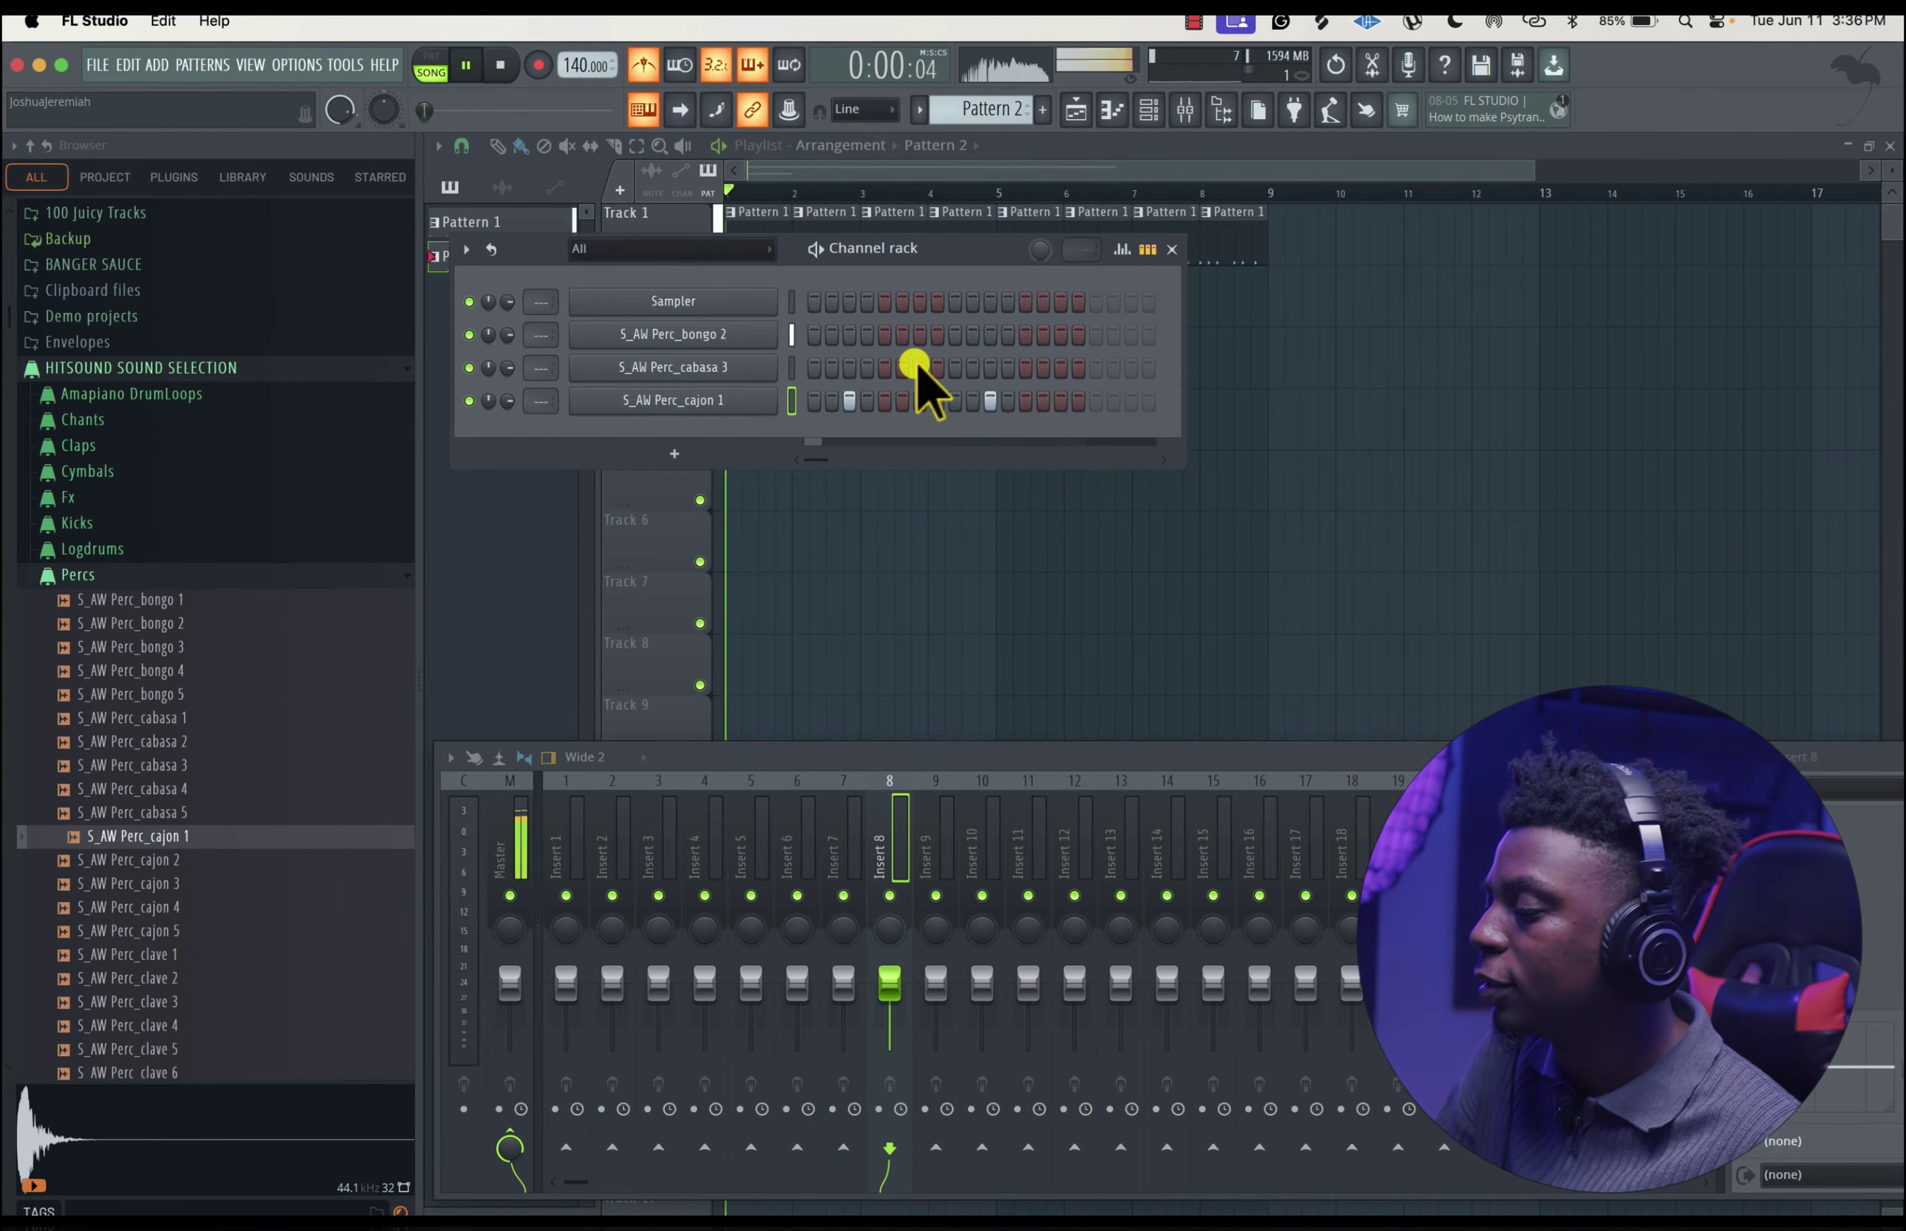
pyautogui.click(846, 166)
pyautogui.press('space')
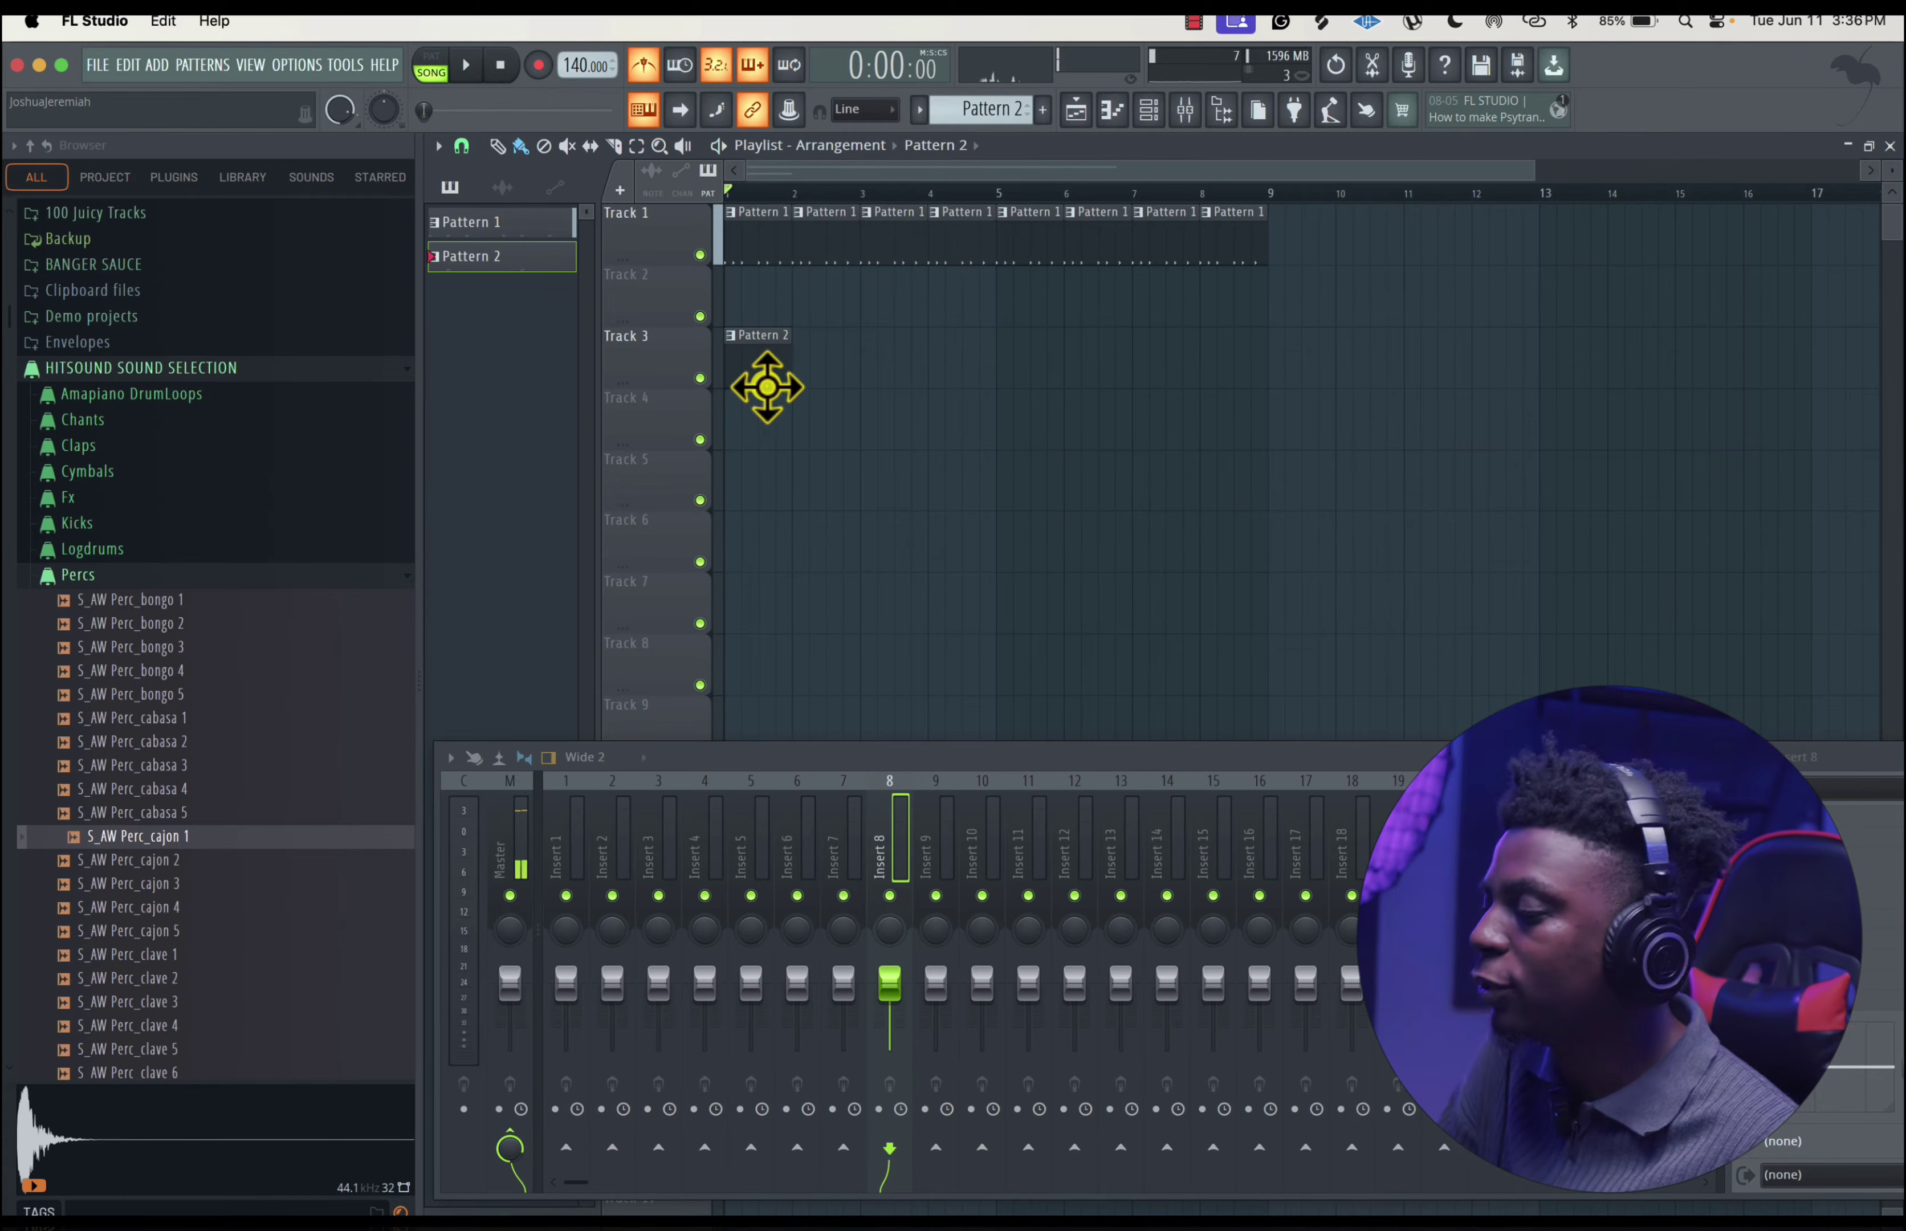
# - Paint Pattern 2 clips along Track 3 from bar 2 through bar 8
pyautogui.moveTo(777, 382); pyautogui.dragTo(953, 380)
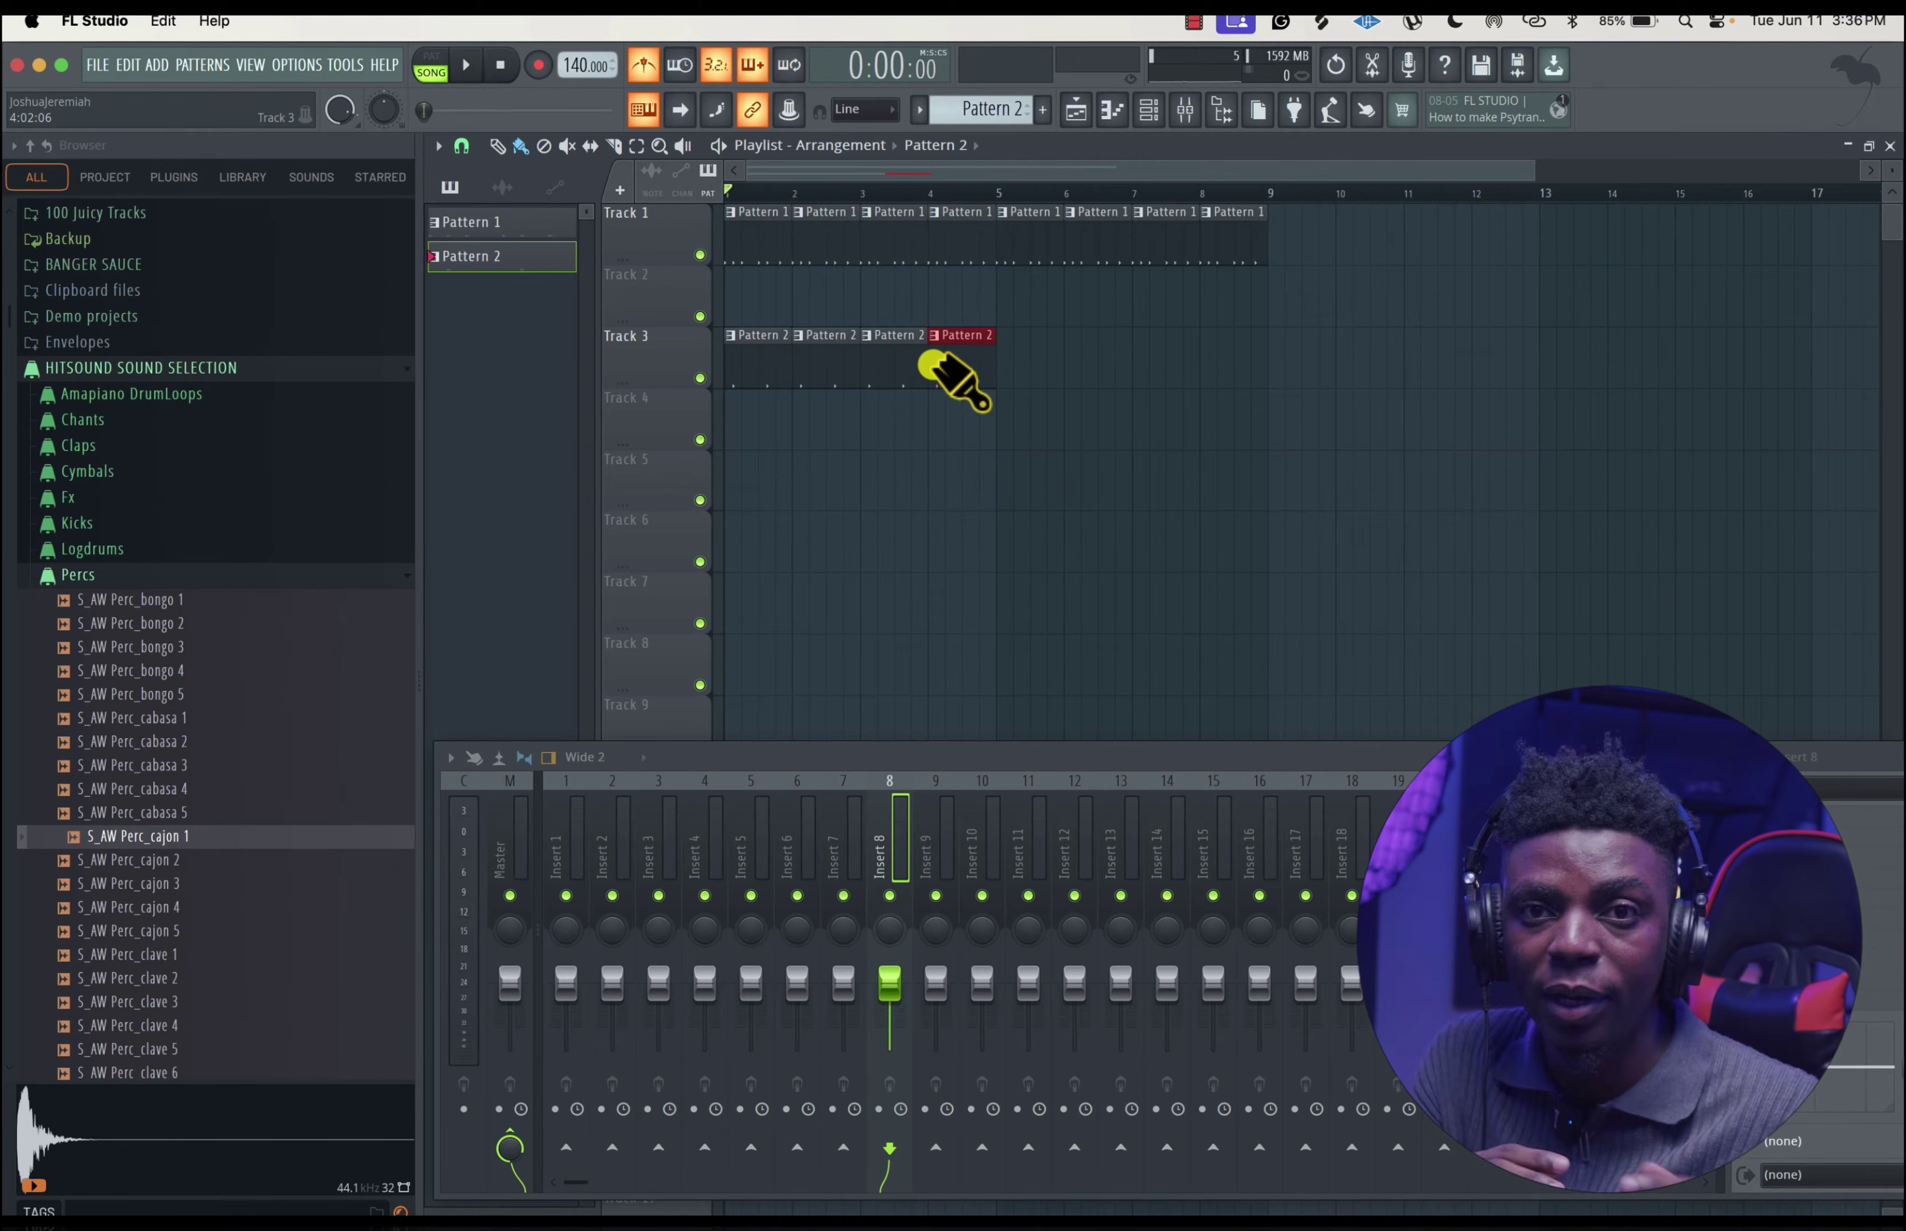
pyautogui.click(1029, 381)
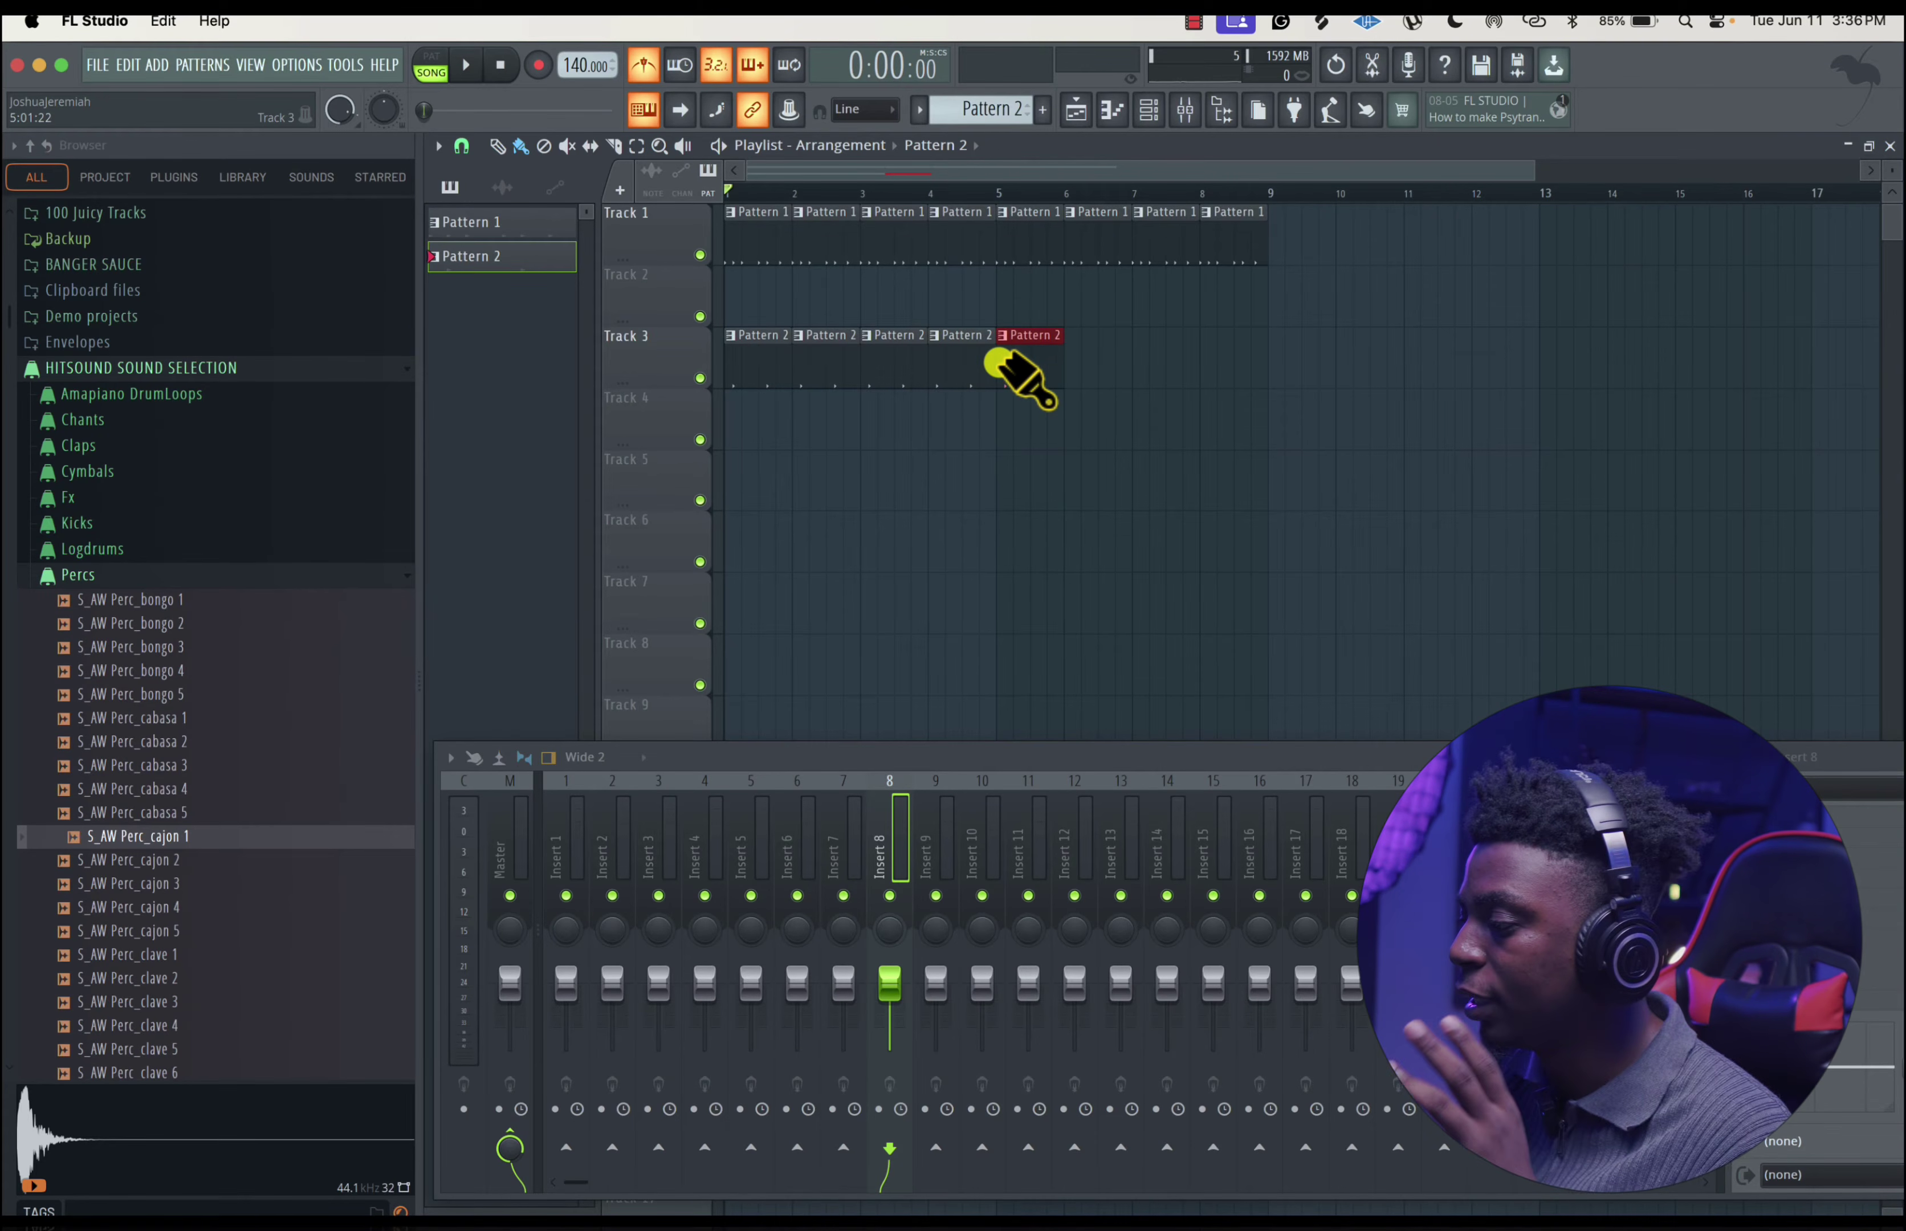
pyautogui.click(1091, 385)
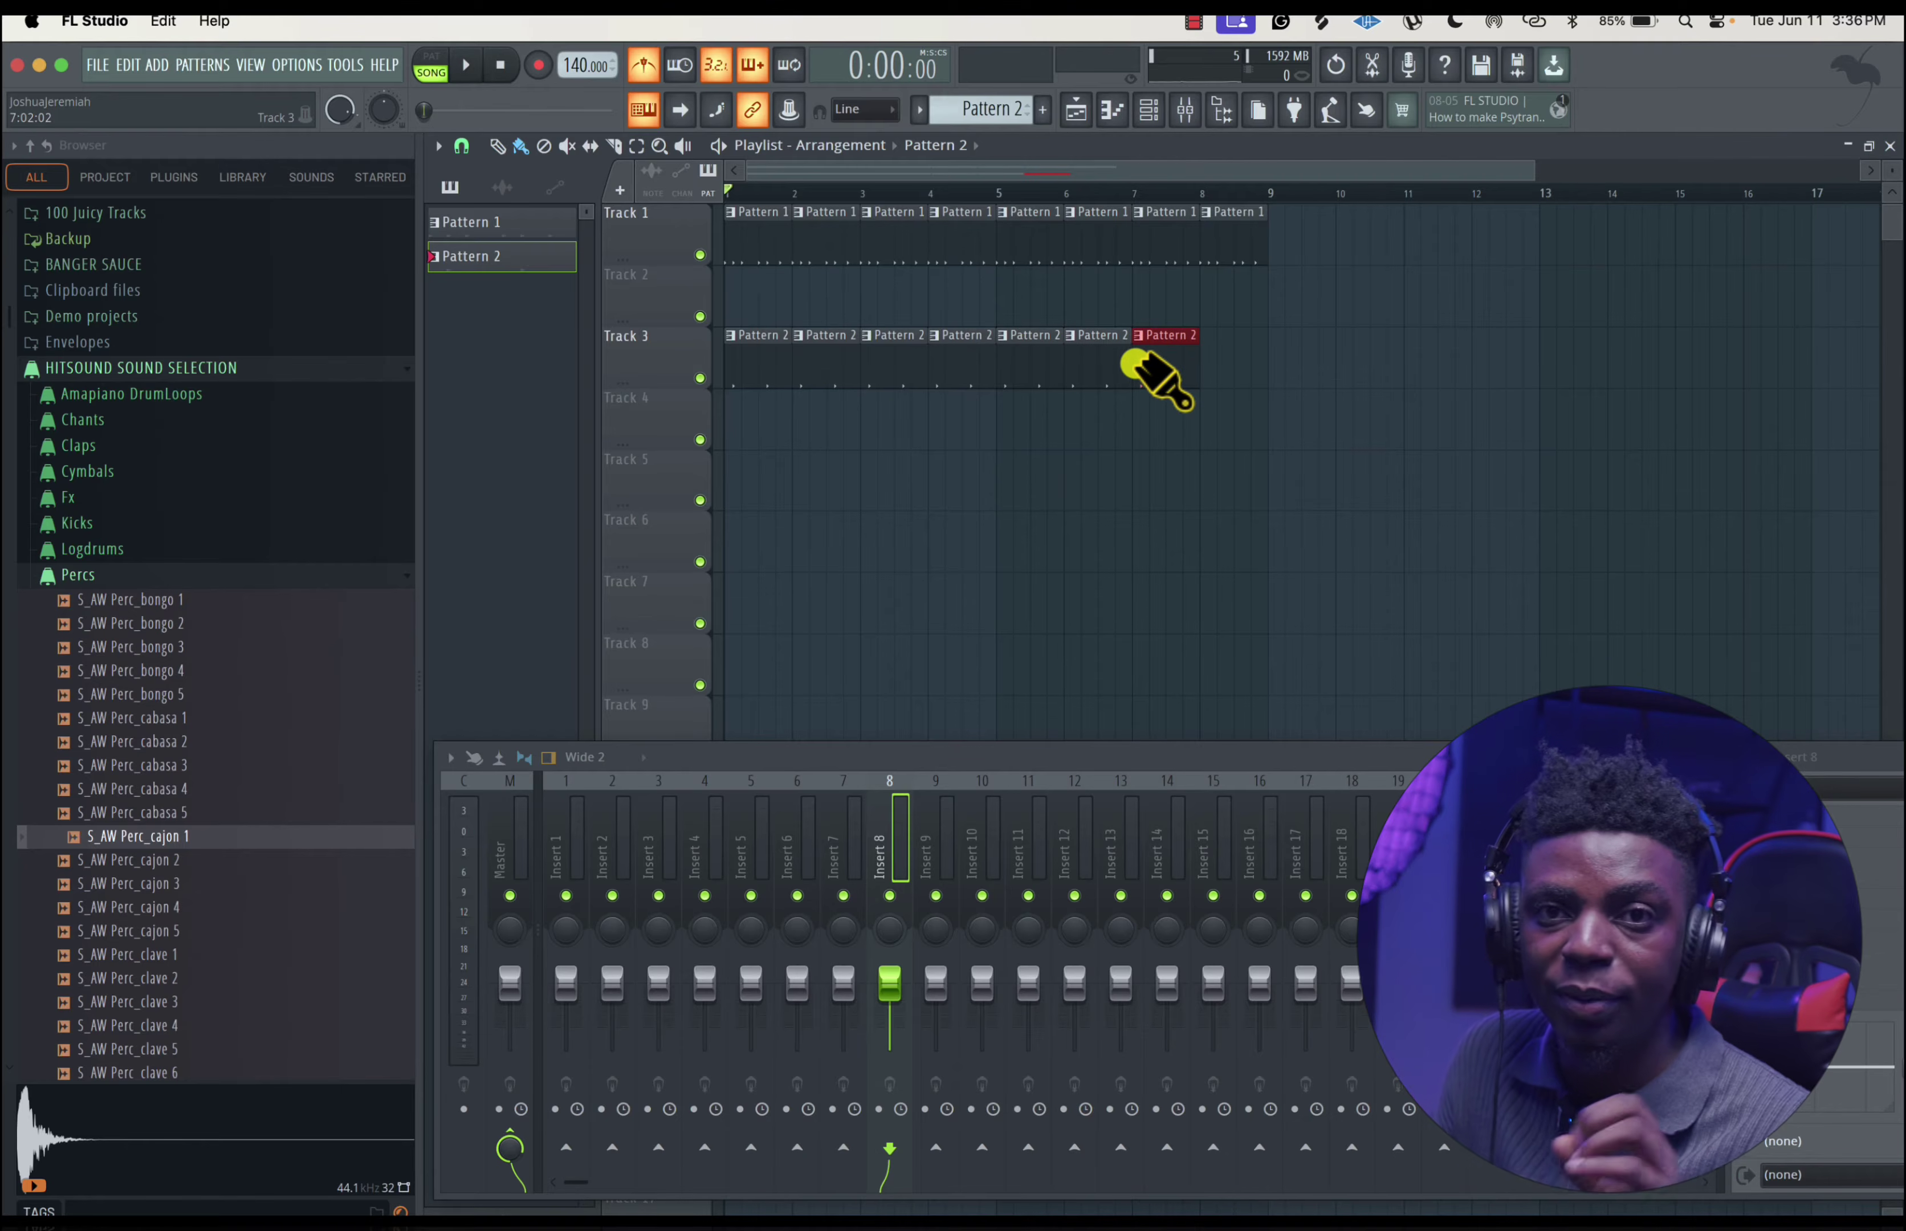
pyautogui.scroll(-1, 1120, 418)
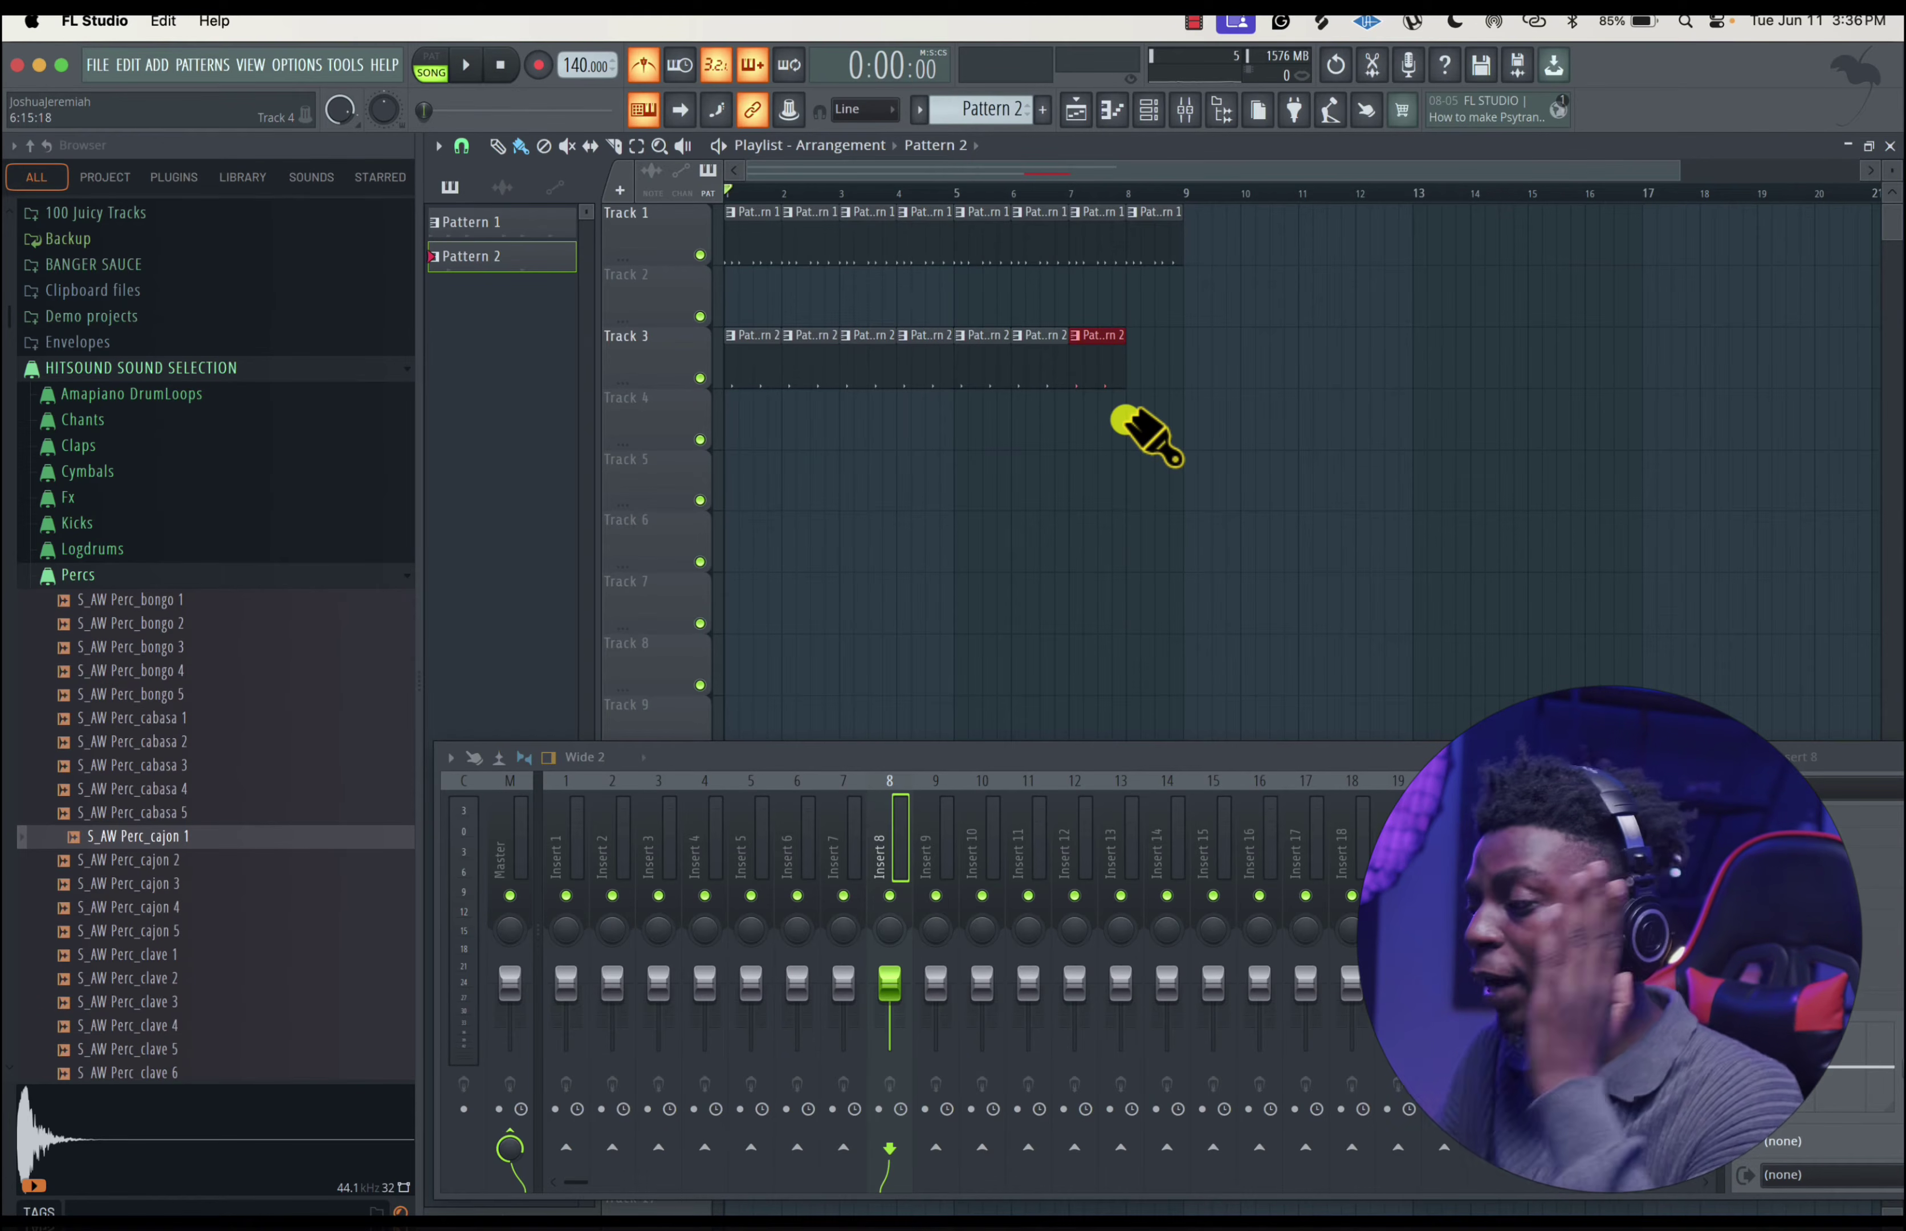
pyautogui.click(1122, 374)
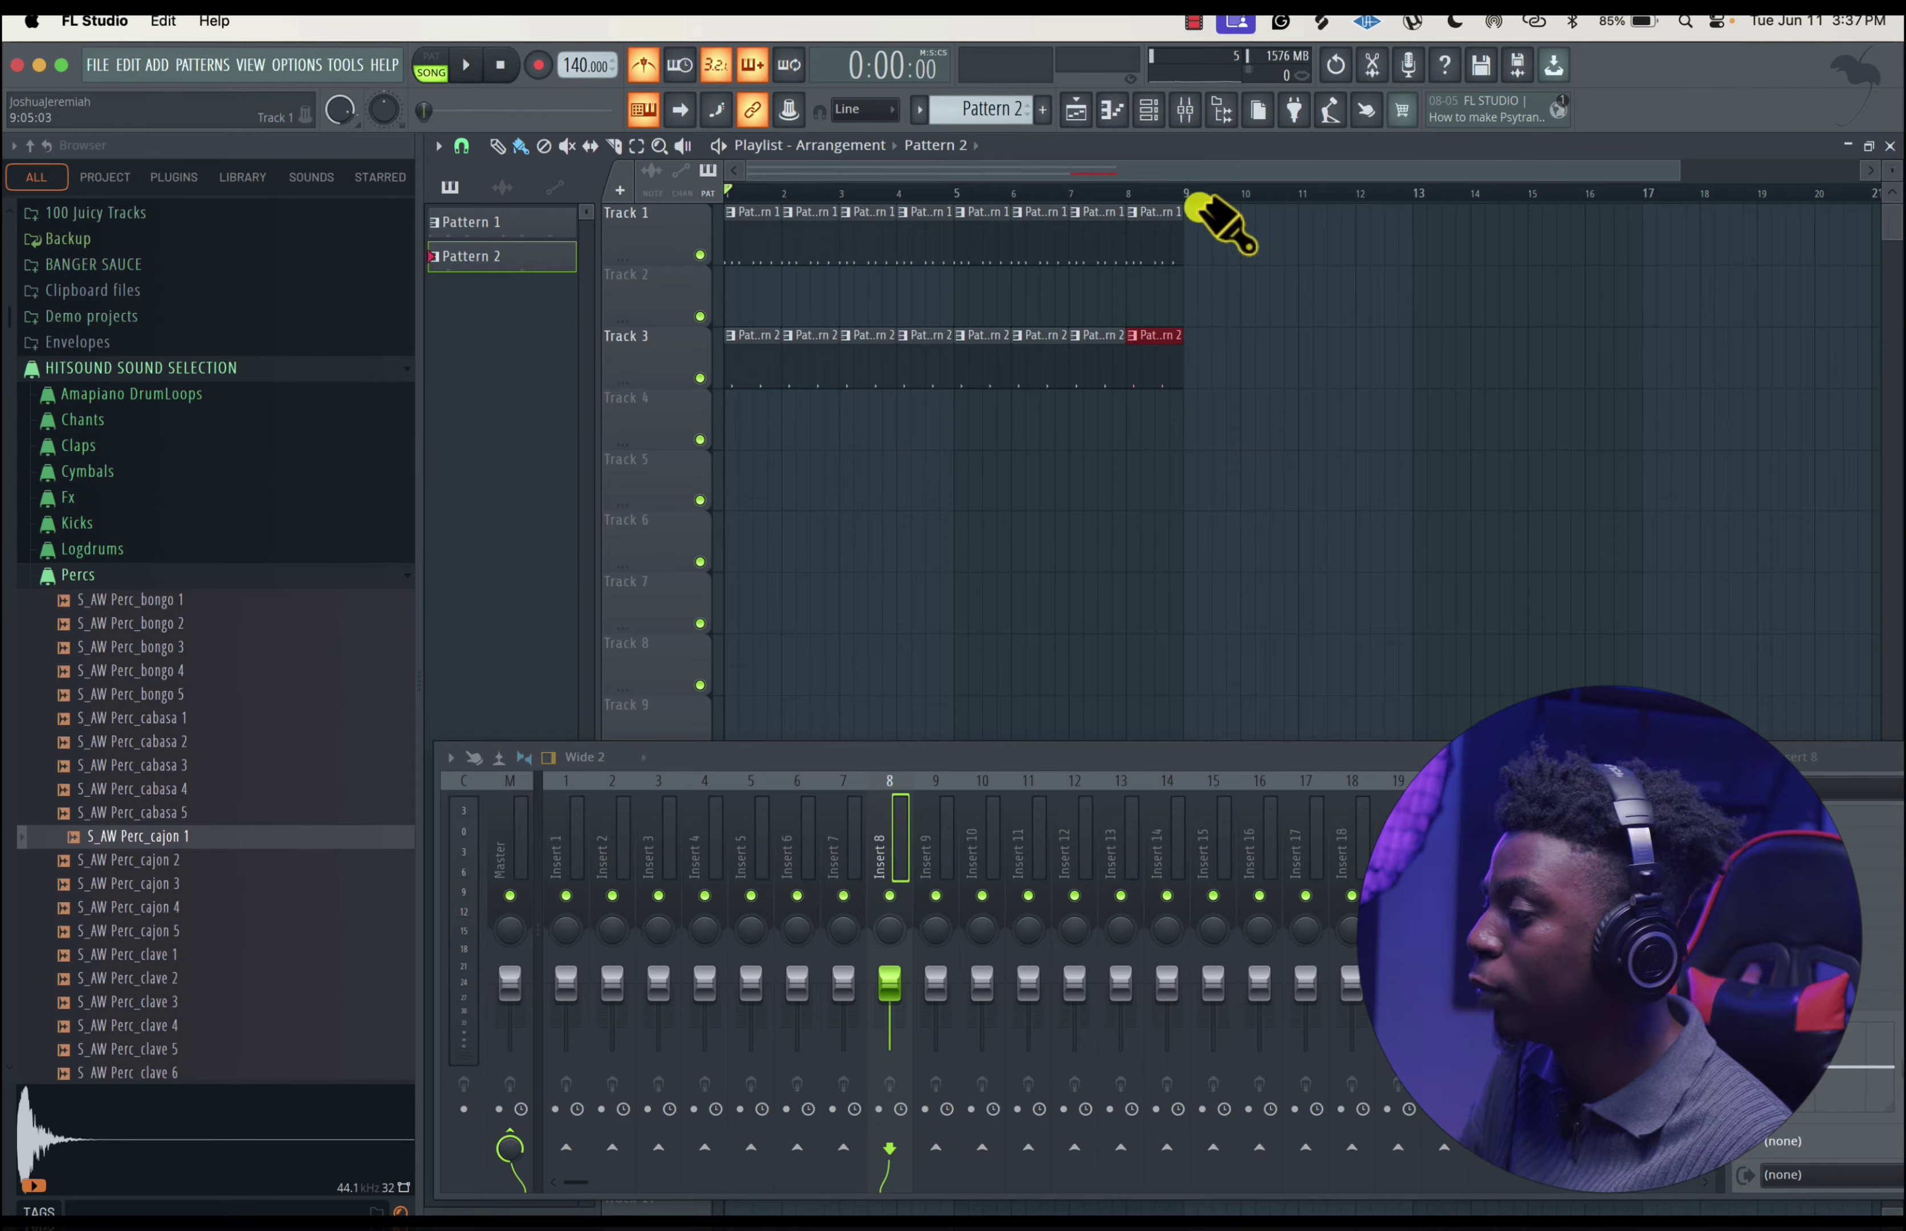
# - Switch to Pattern 3 and place one clip of it at bar 1 of Track 4
pyautogui.click(1148, 110)
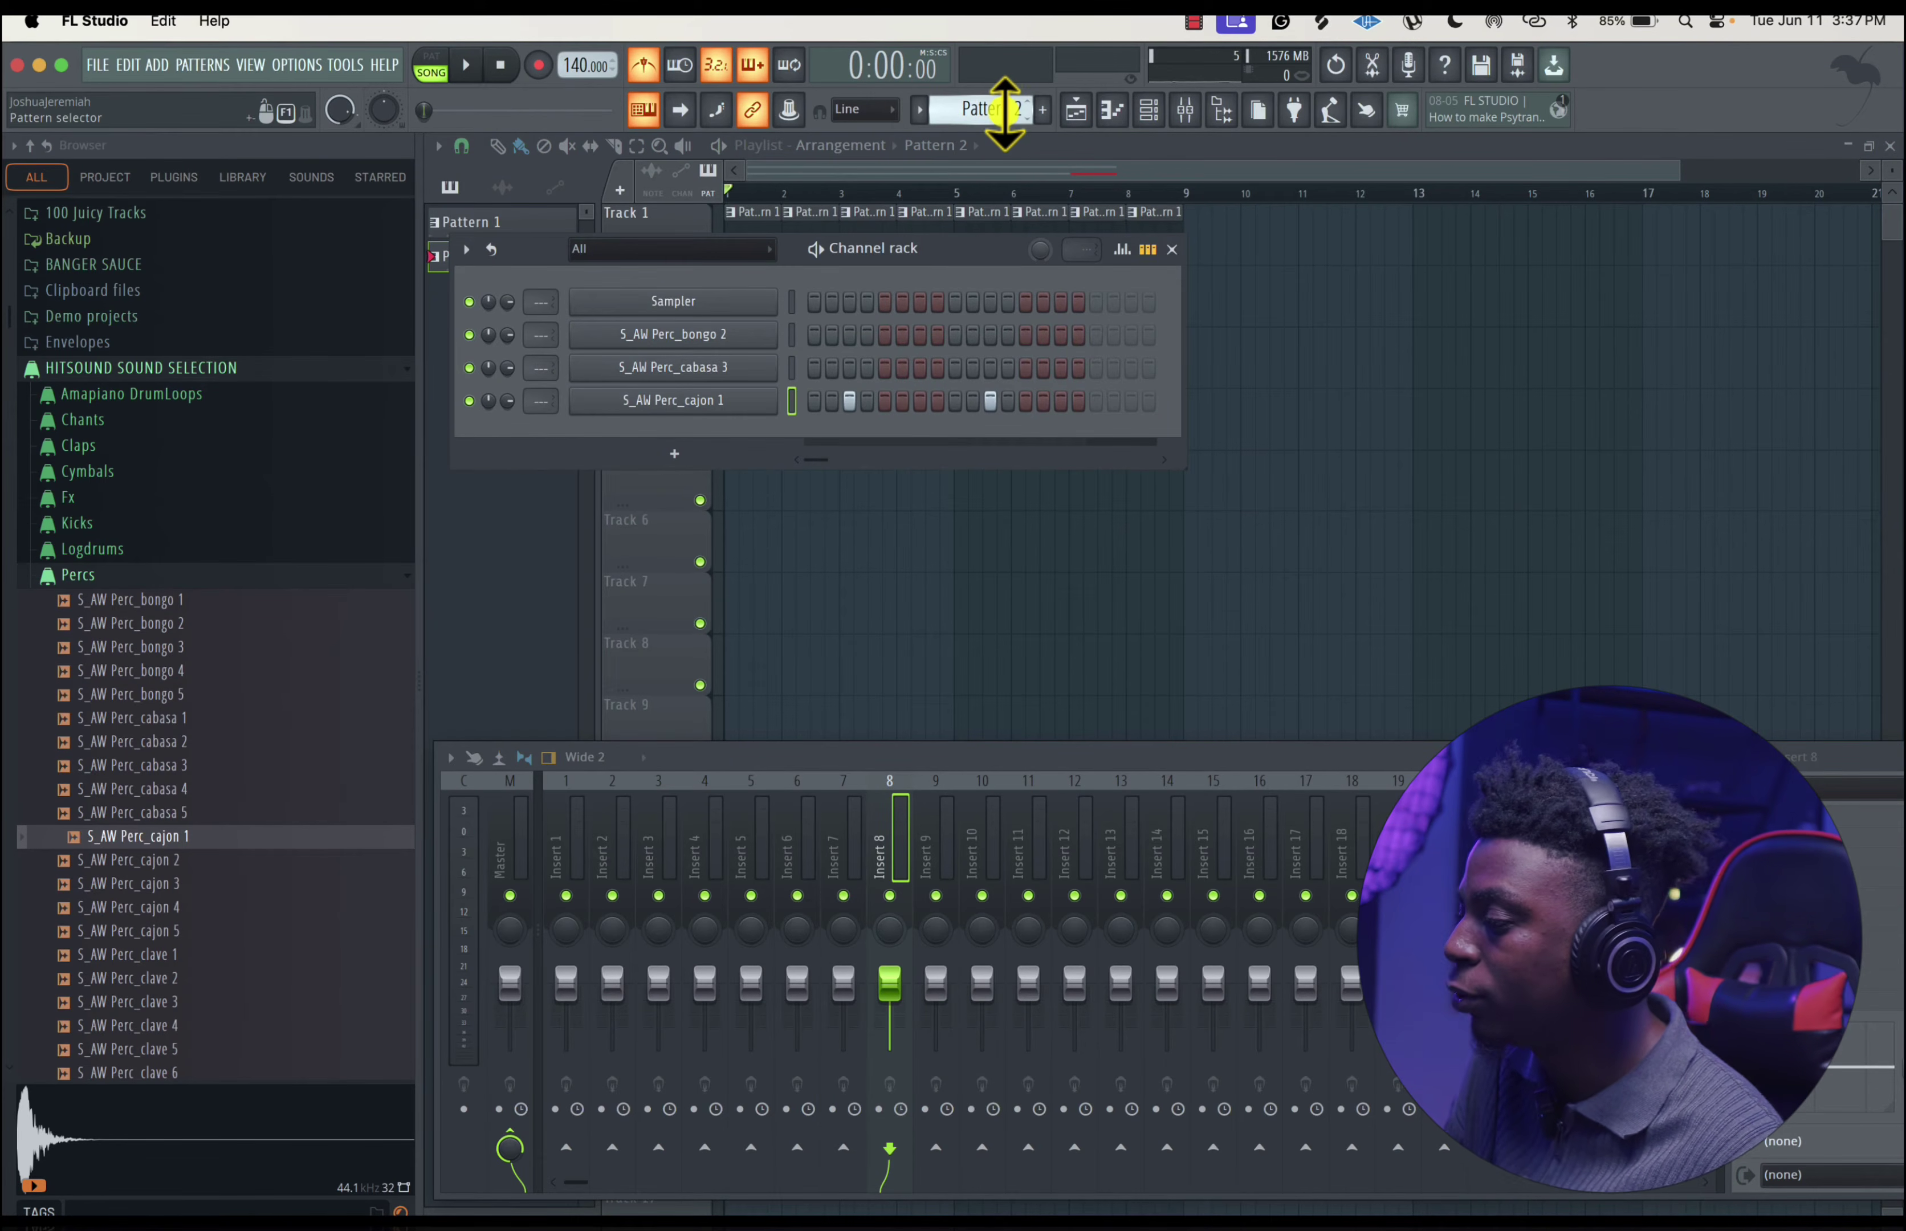
pyautogui.moveTo(1232, 286); pyautogui.dragTo(664, 391)
pyautogui.click(1075, 110)
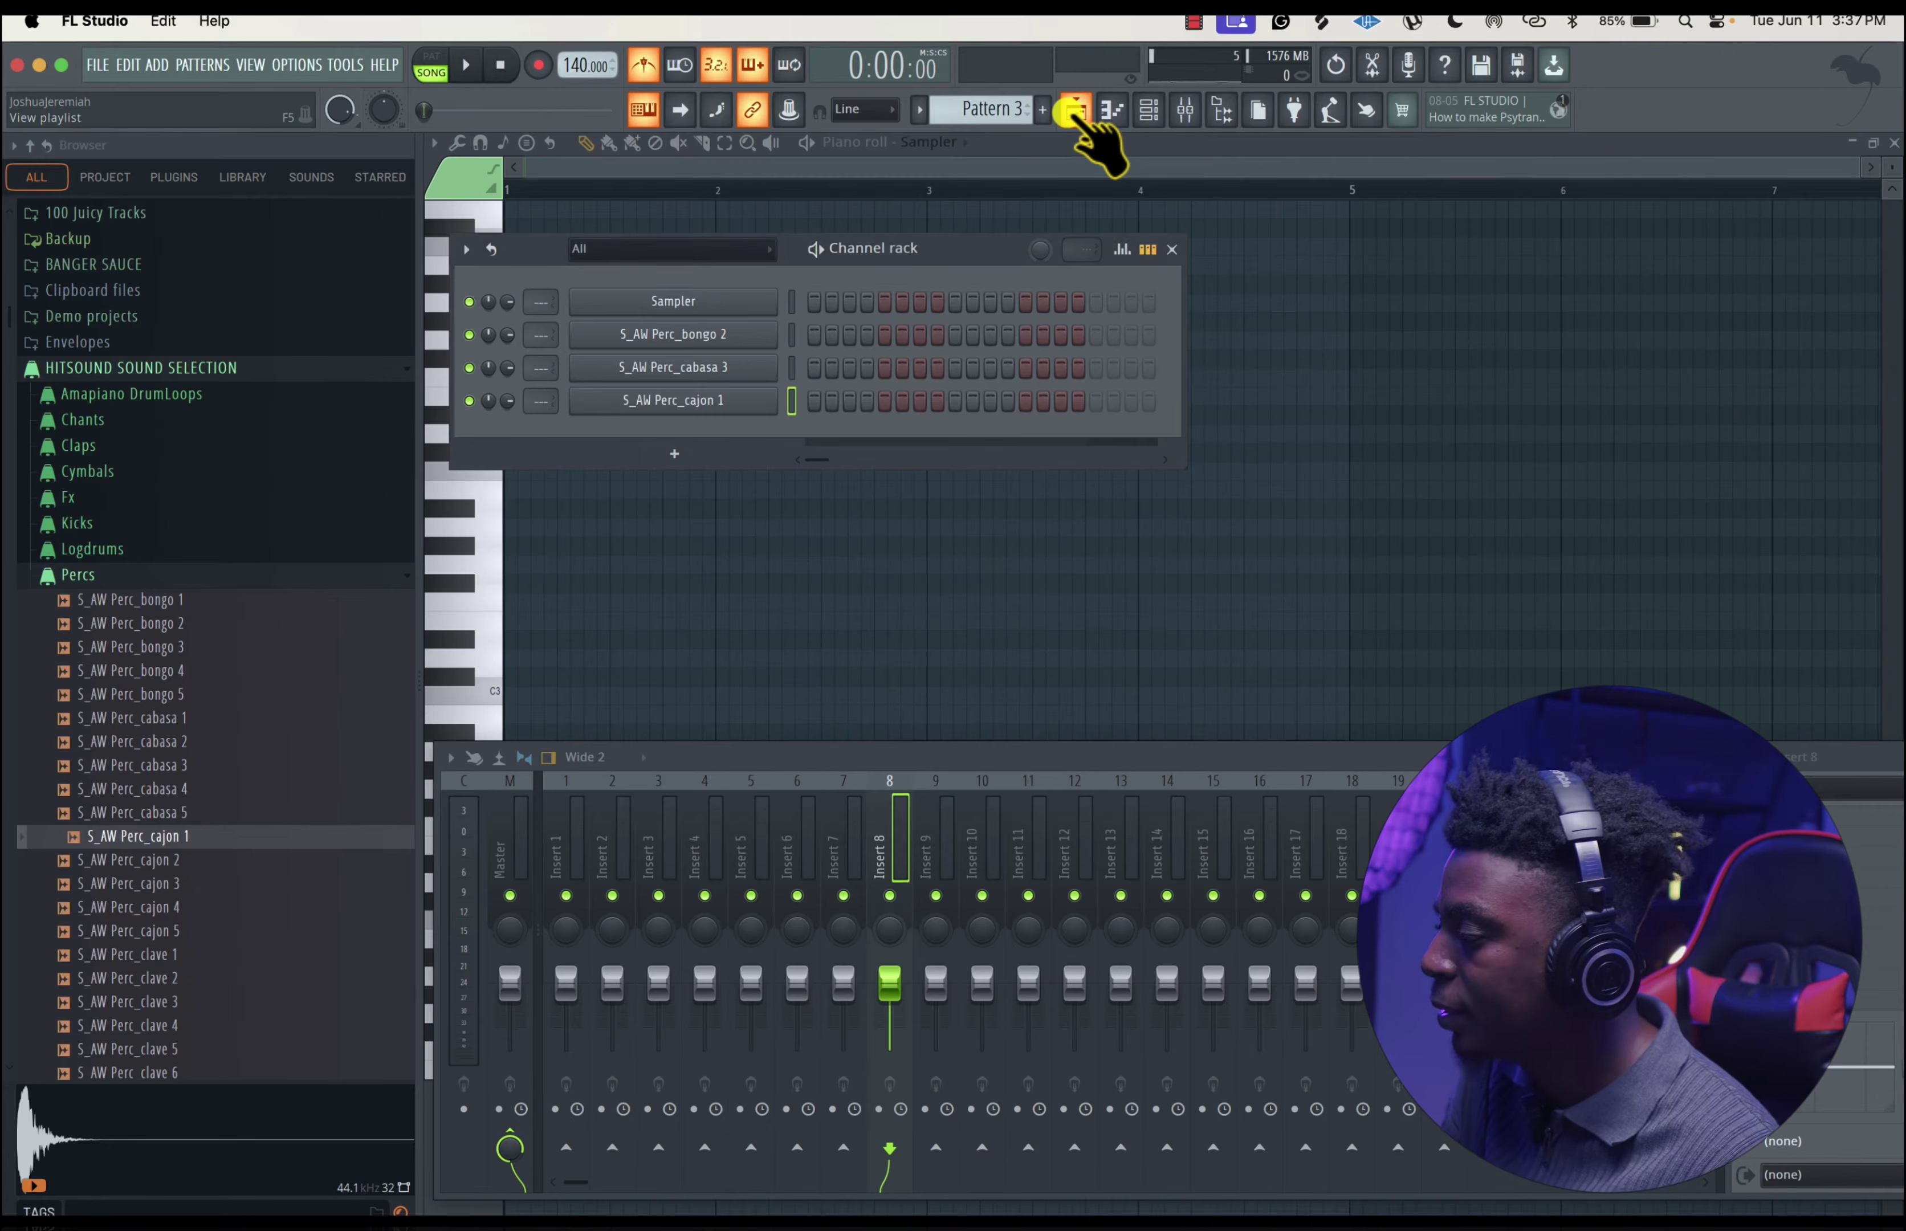
pyautogui.click(1075, 111)
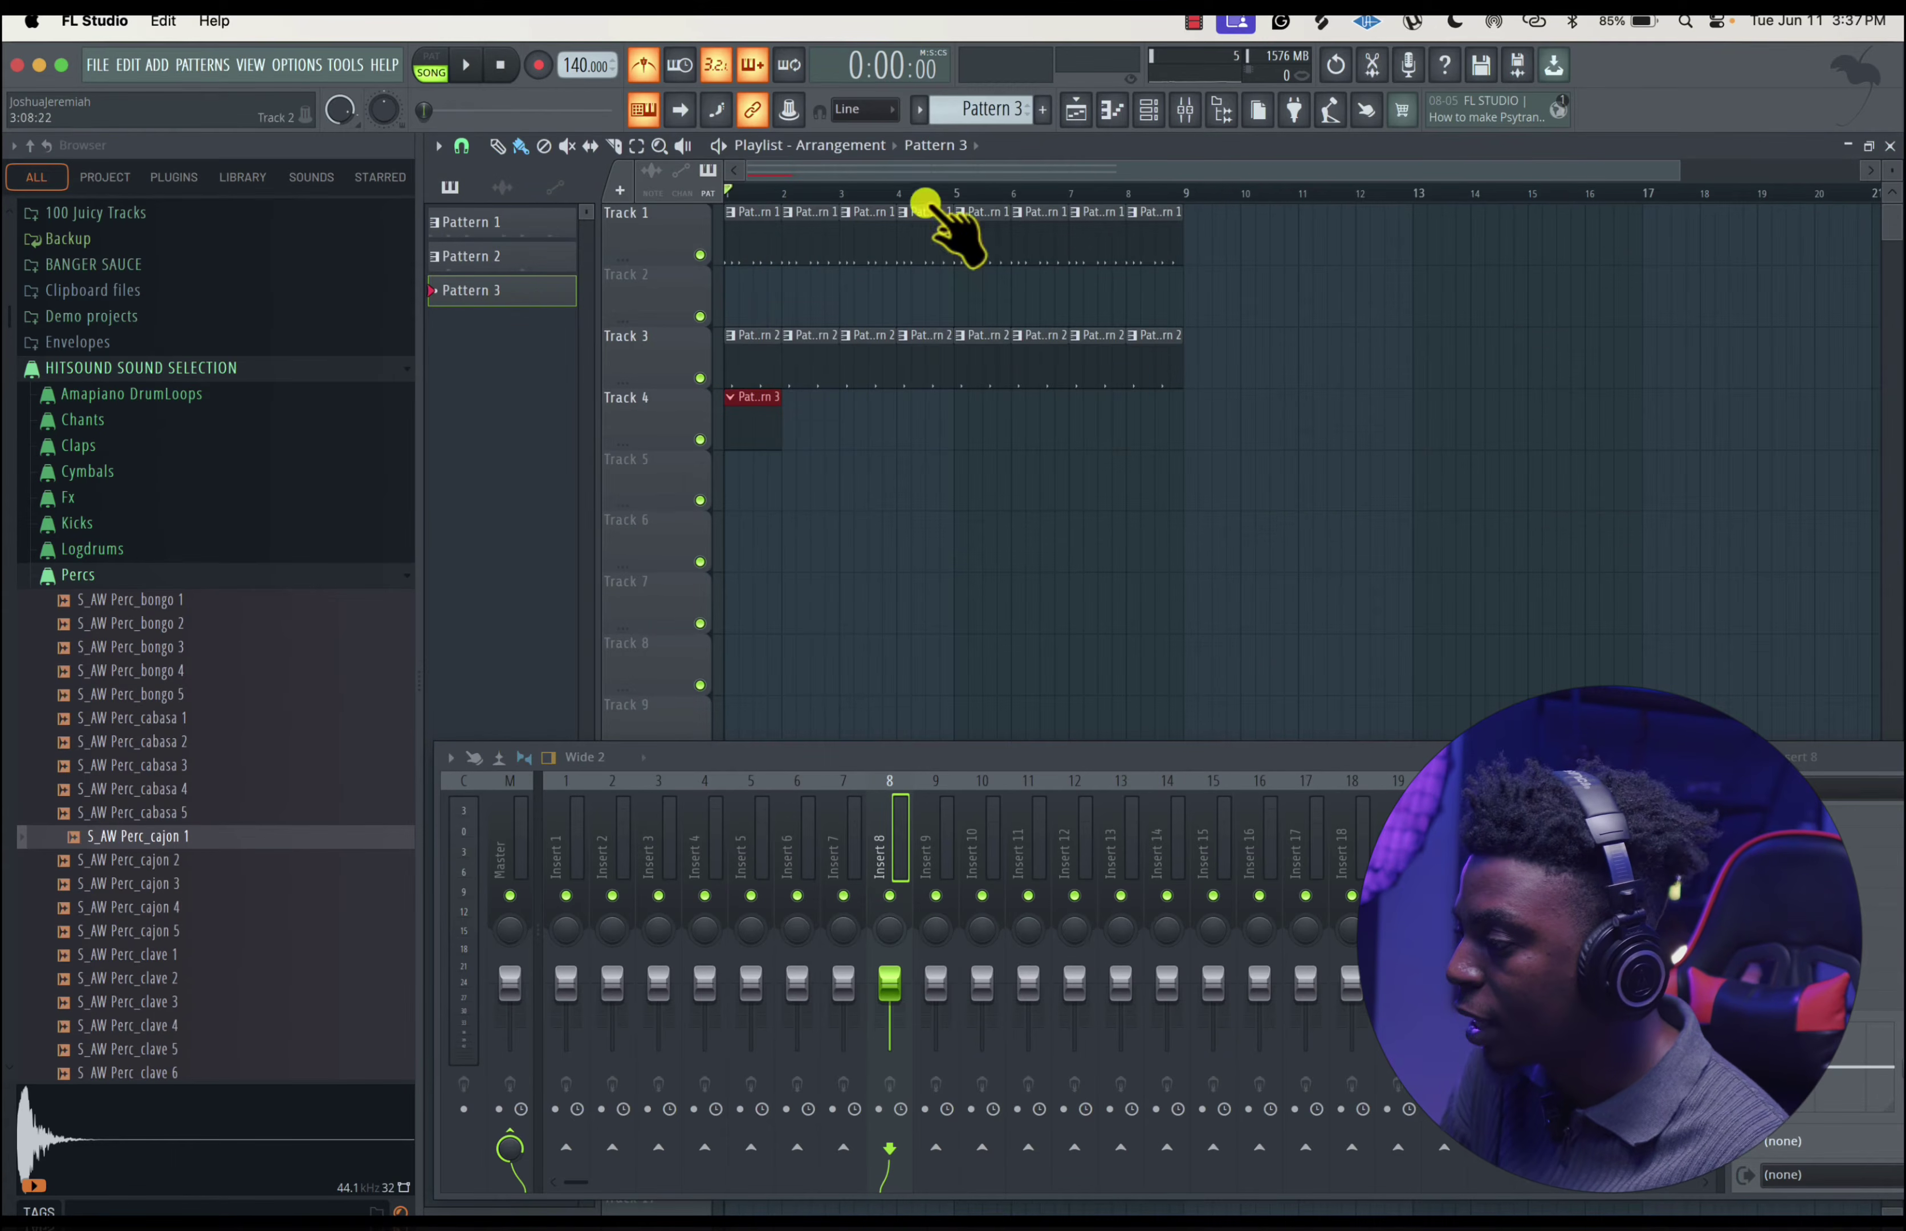
# - Open the piano roll of the S_AW Perc_cajon 1 channel for Pattern 3 from the channel rack
pyautogui.click(1112, 111)
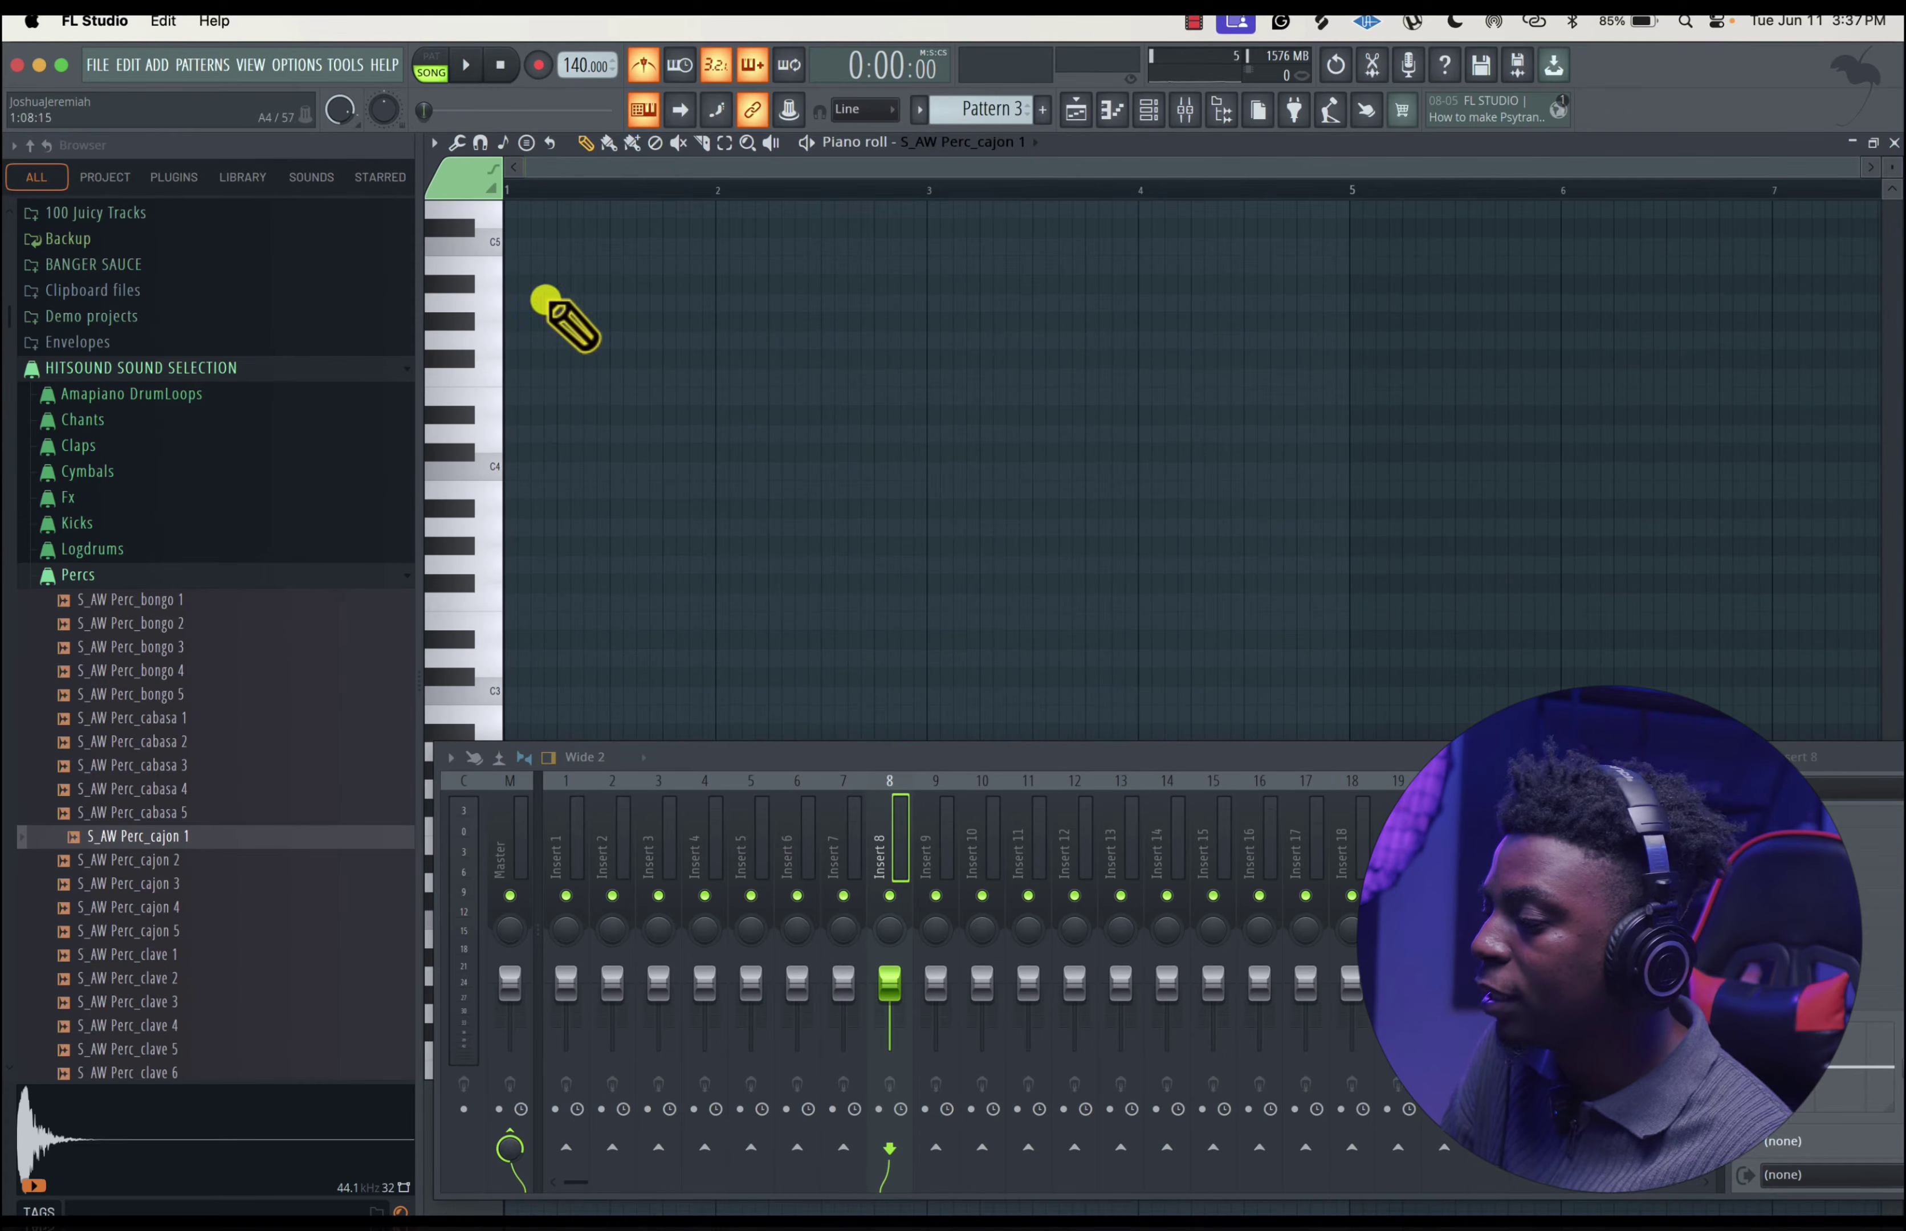
pyautogui.click(484, 352)
pyautogui.click(1148, 110)
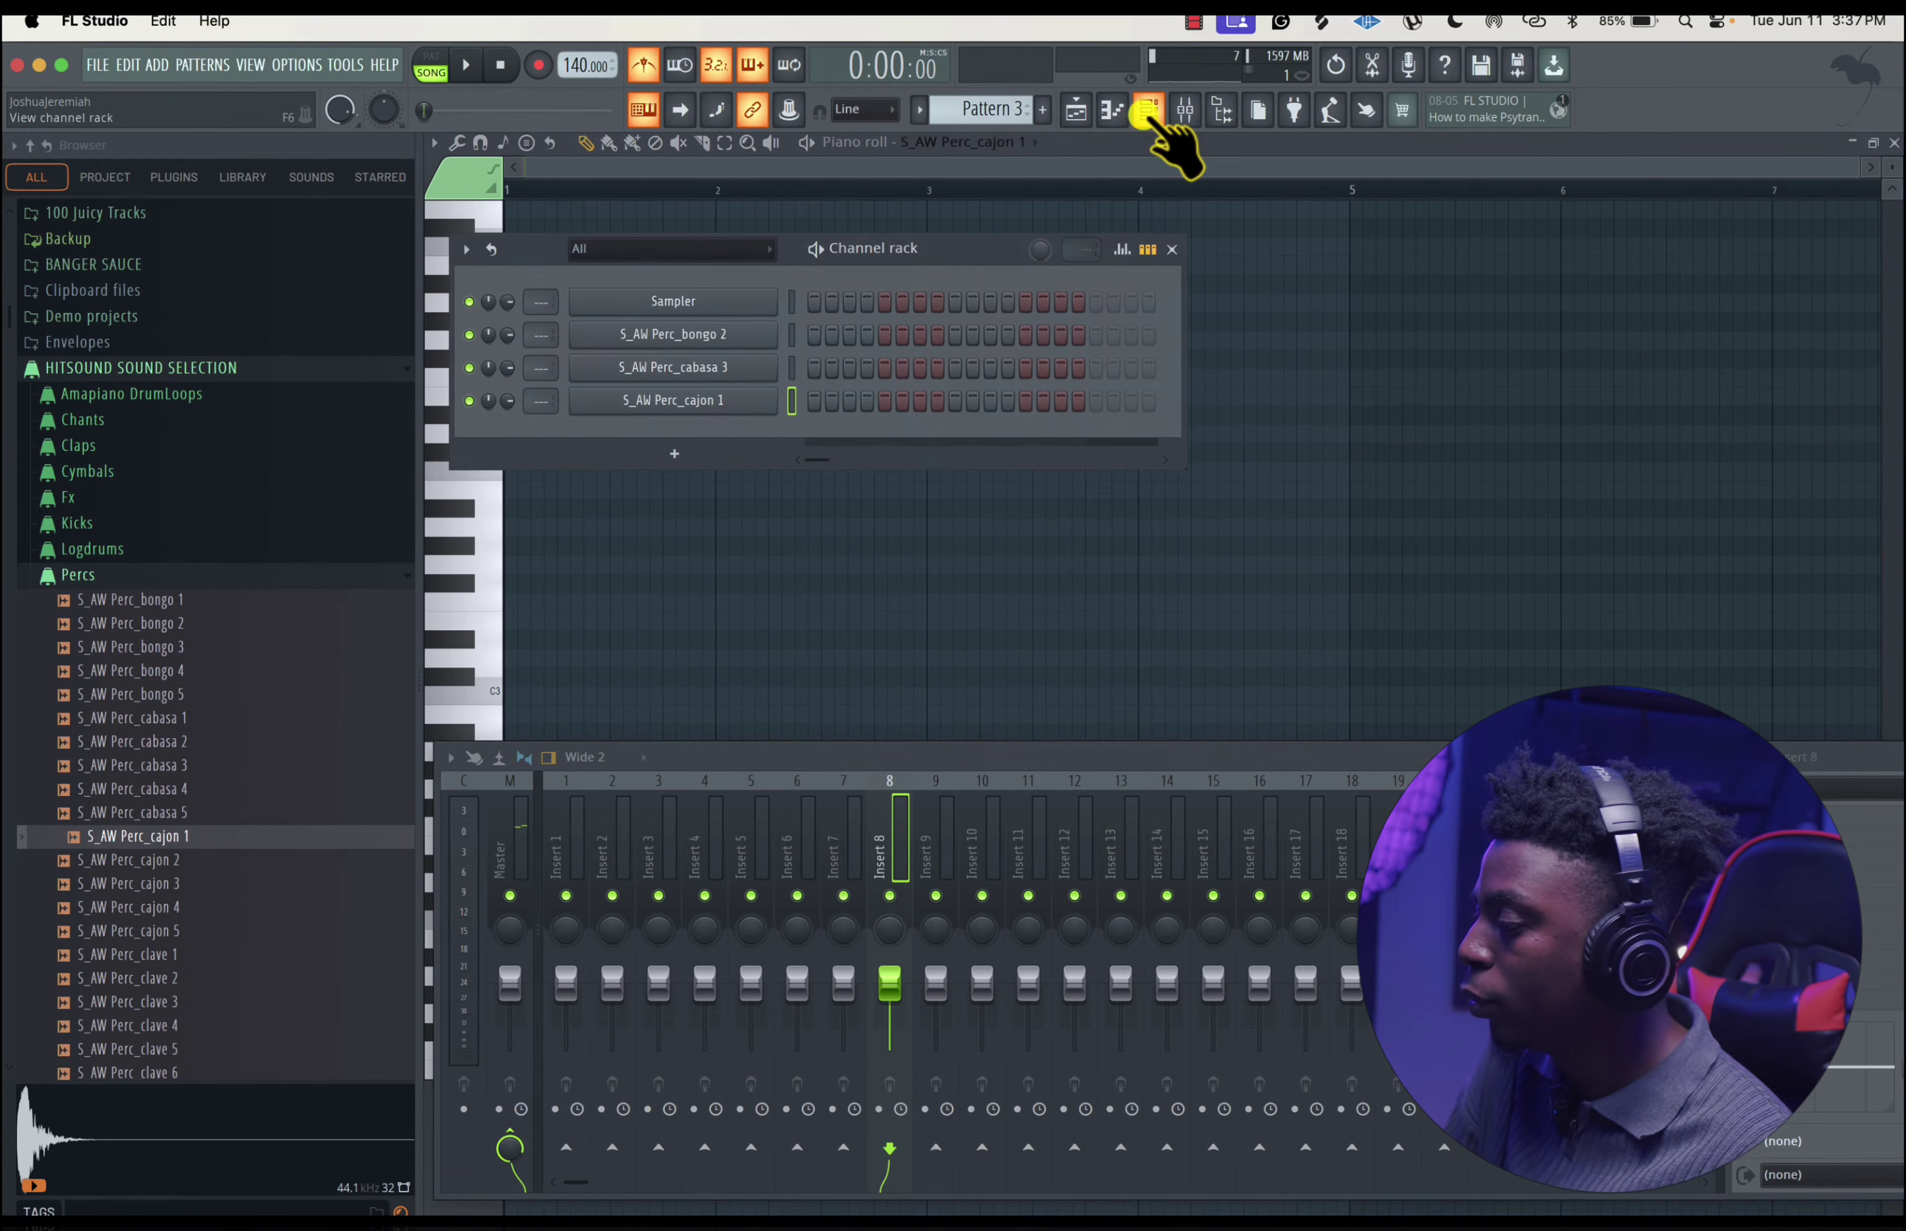
pyautogui.rightClick(691, 400)
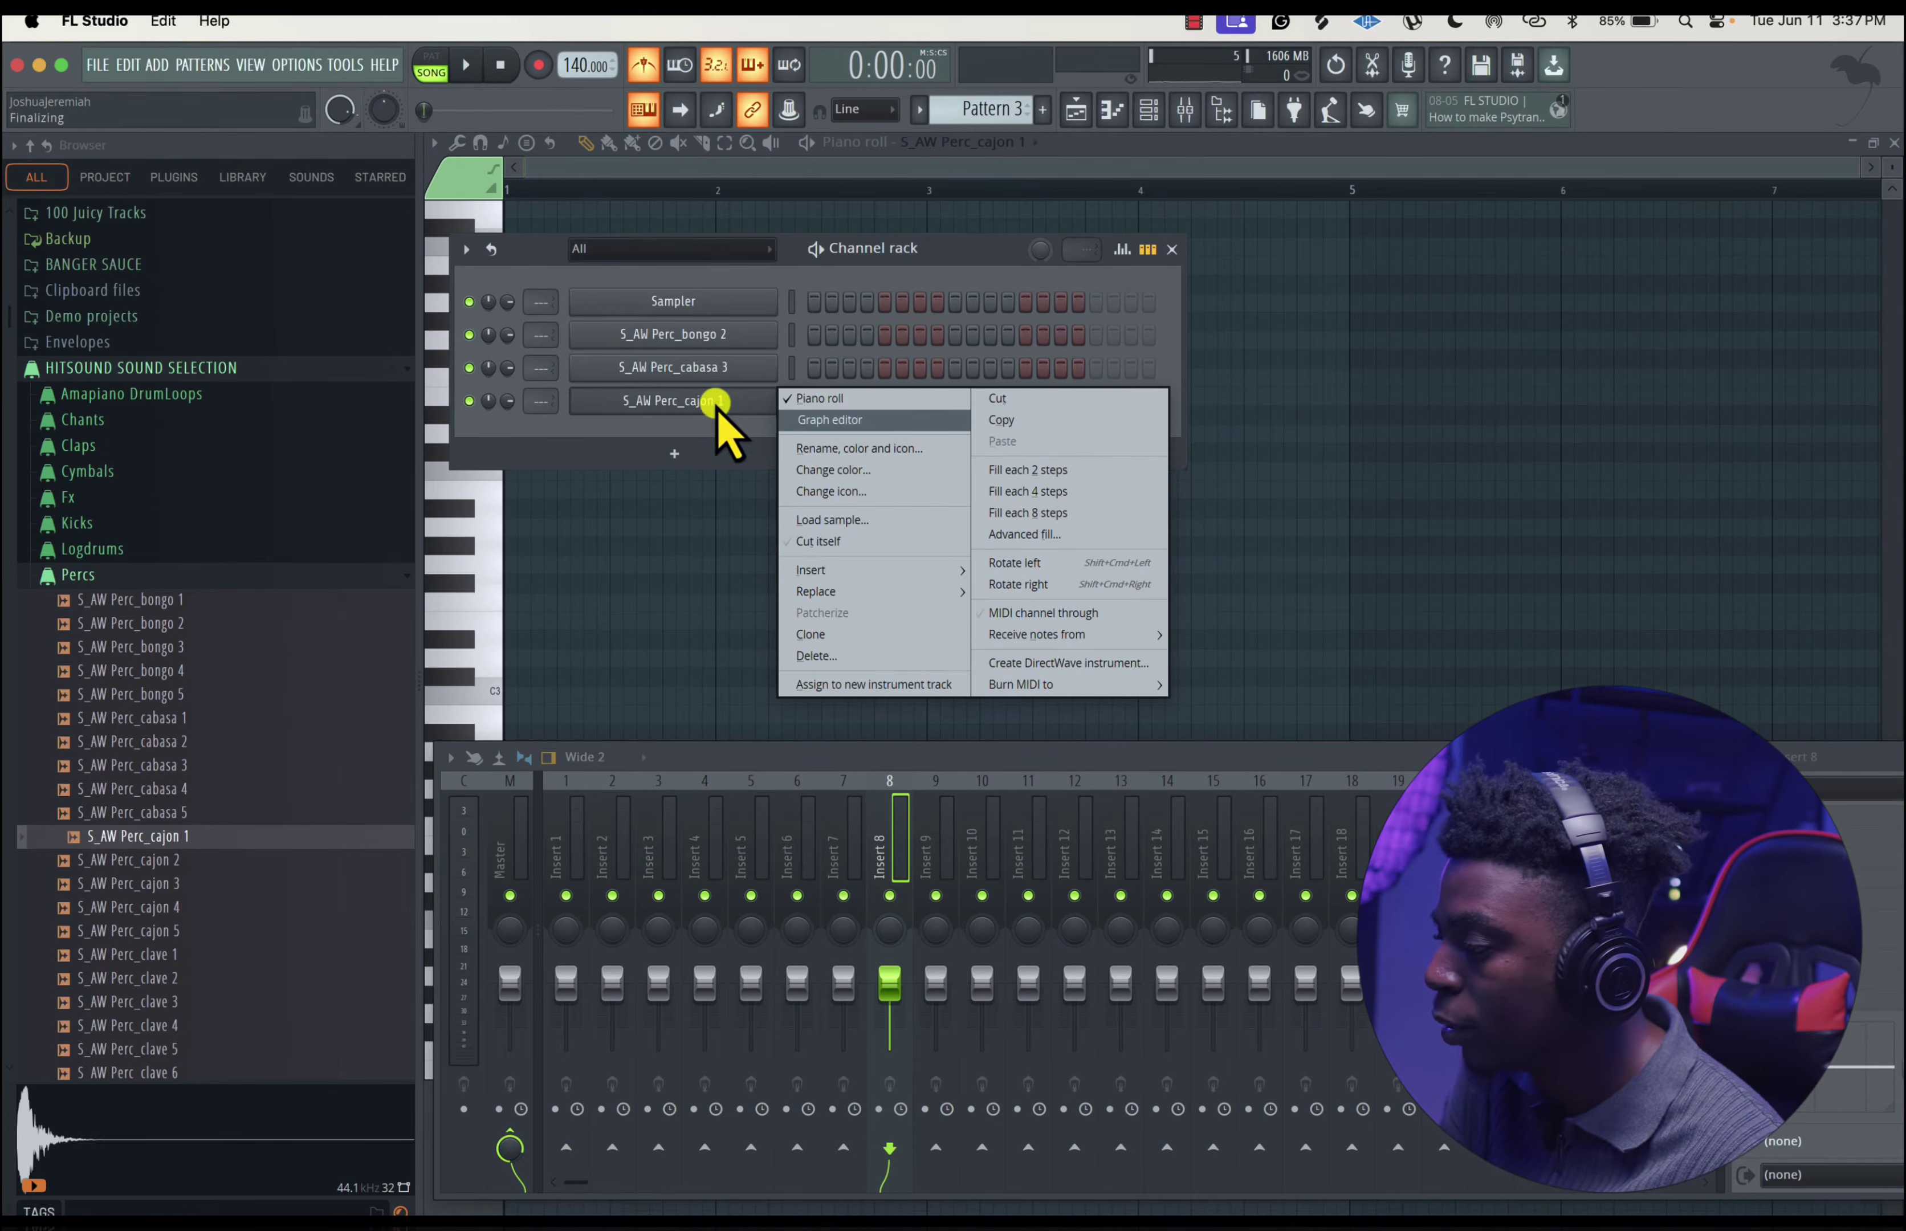
pyautogui.click(832, 400)
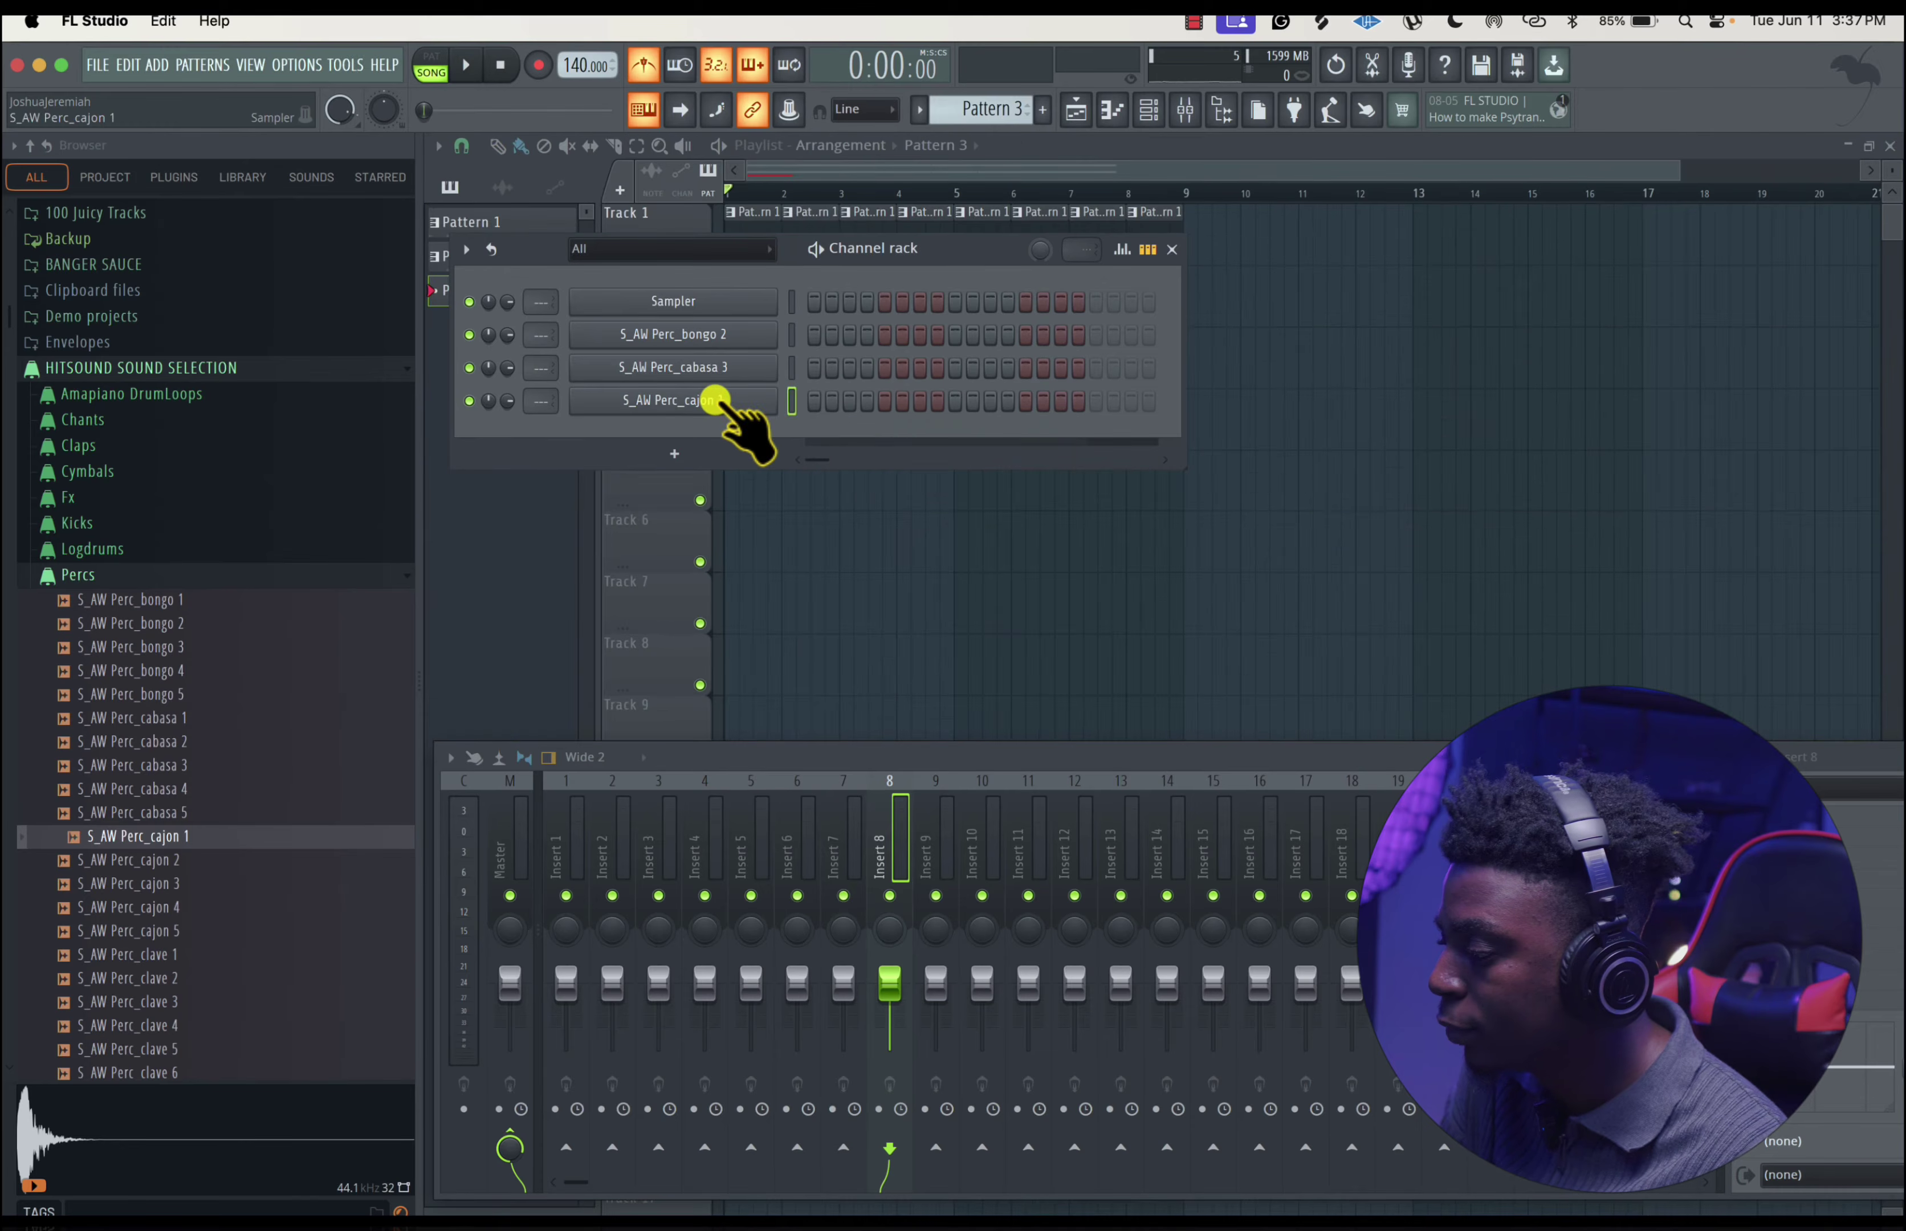
pyautogui.rightClick(749, 404)
pyautogui.click(833, 400)
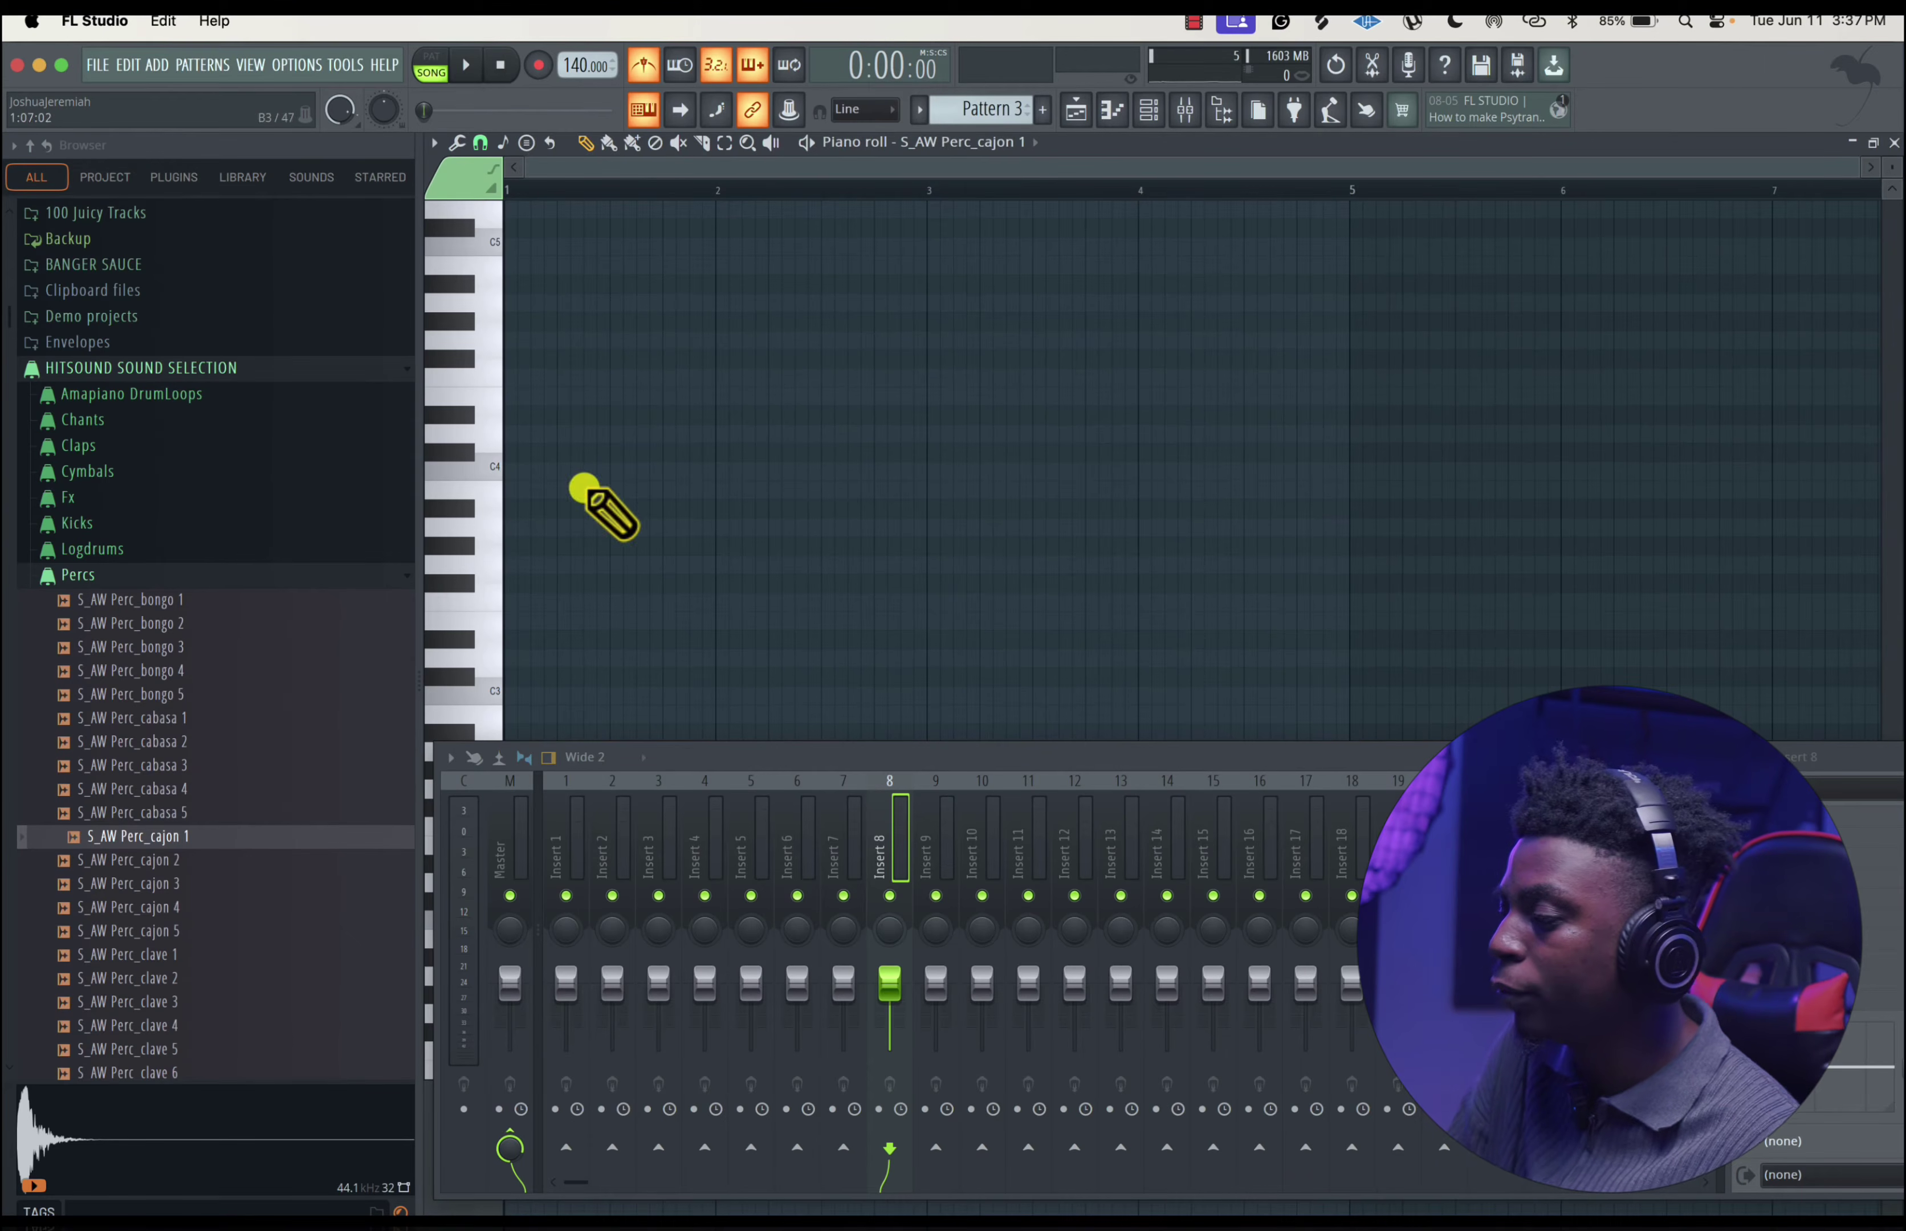
# - Move the mixer down and draw piano roll notes C#4, B3, E3, D#3, A#3, F#4, B3 and D3 across bars 1 to 3
pyautogui.moveTo(758, 766); pyautogui.dragTo(766, 857)
pyautogui.click(456, 453)
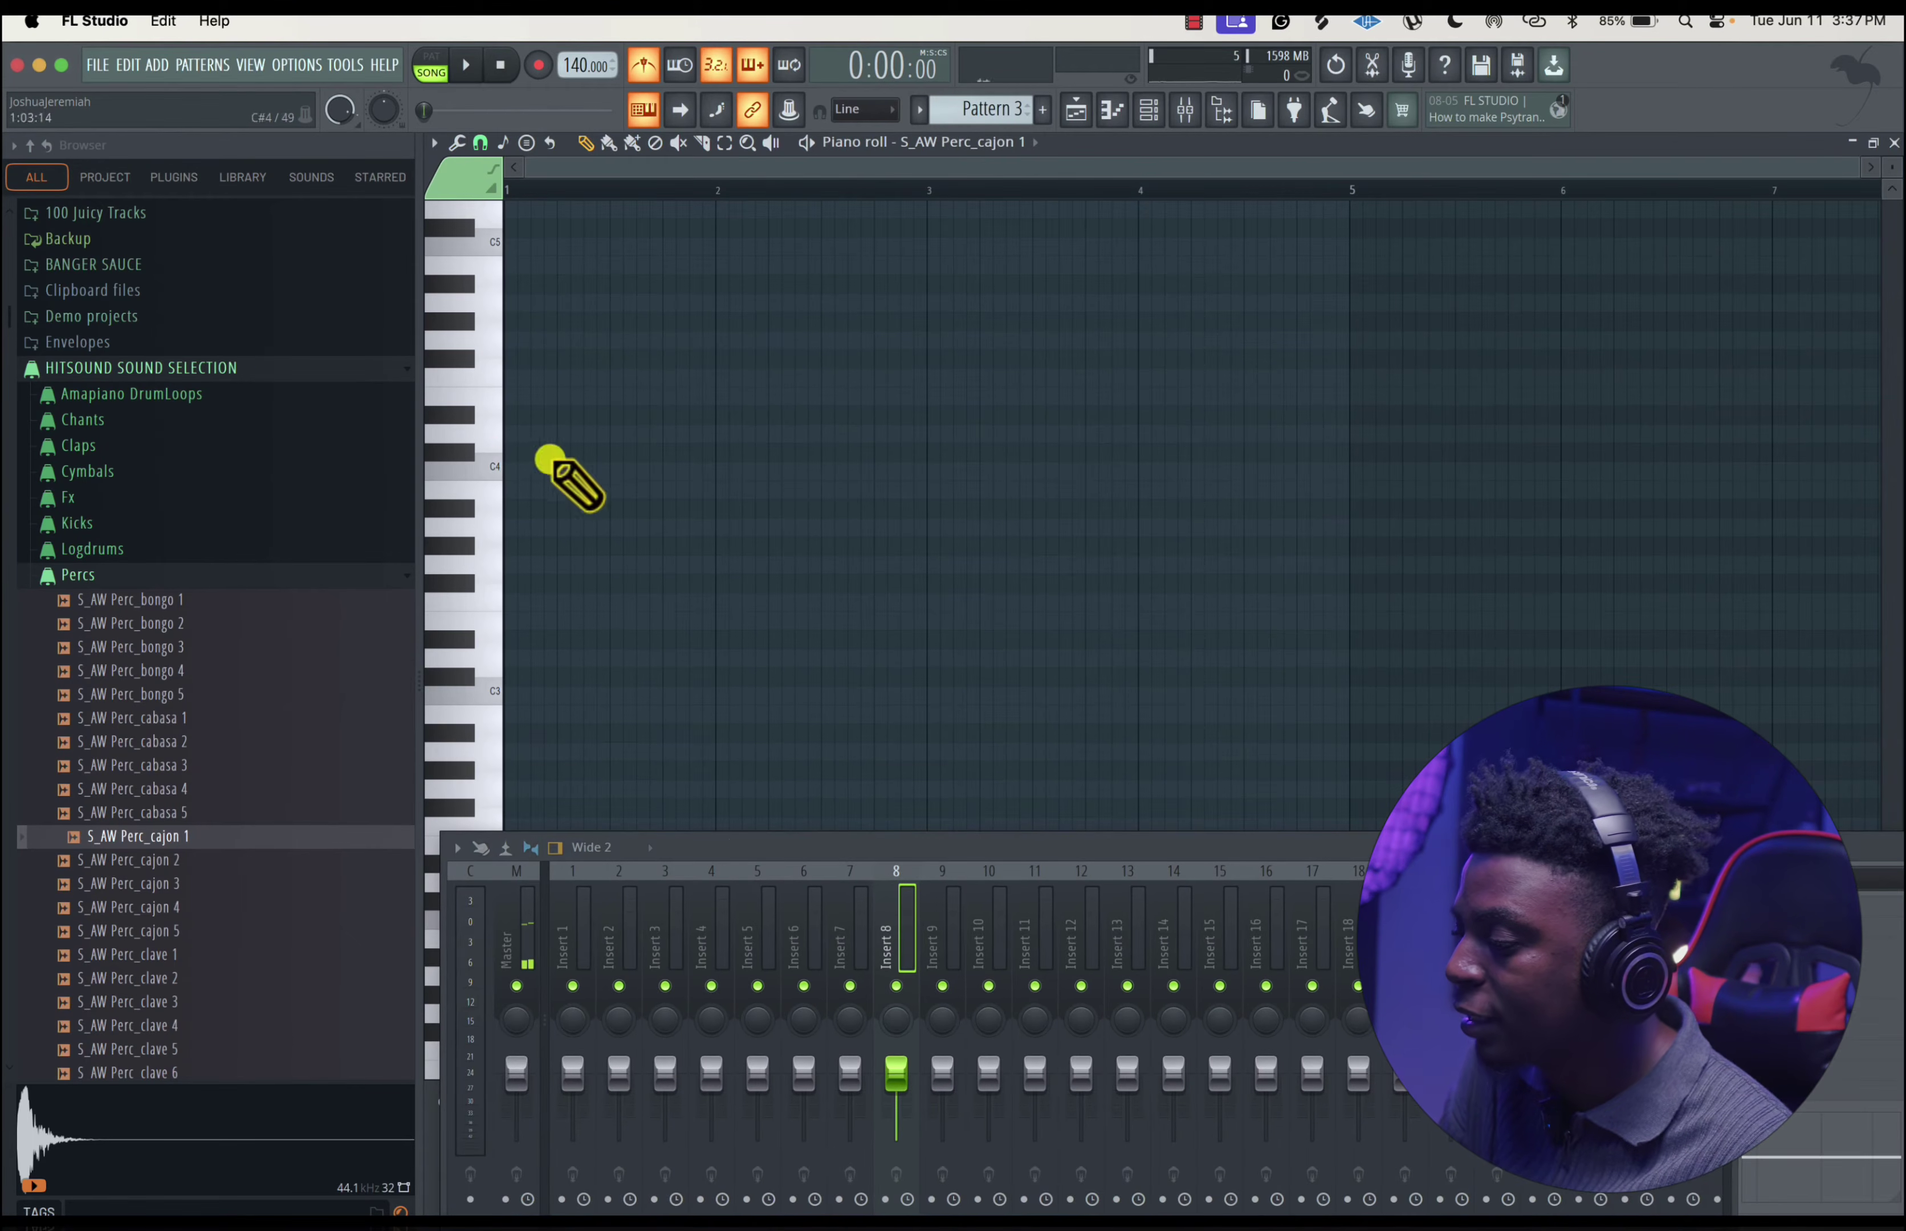
pyautogui.click(558, 459)
pyautogui.click(626, 494)
pyautogui.click(668, 619)
pyautogui.click(799, 639)
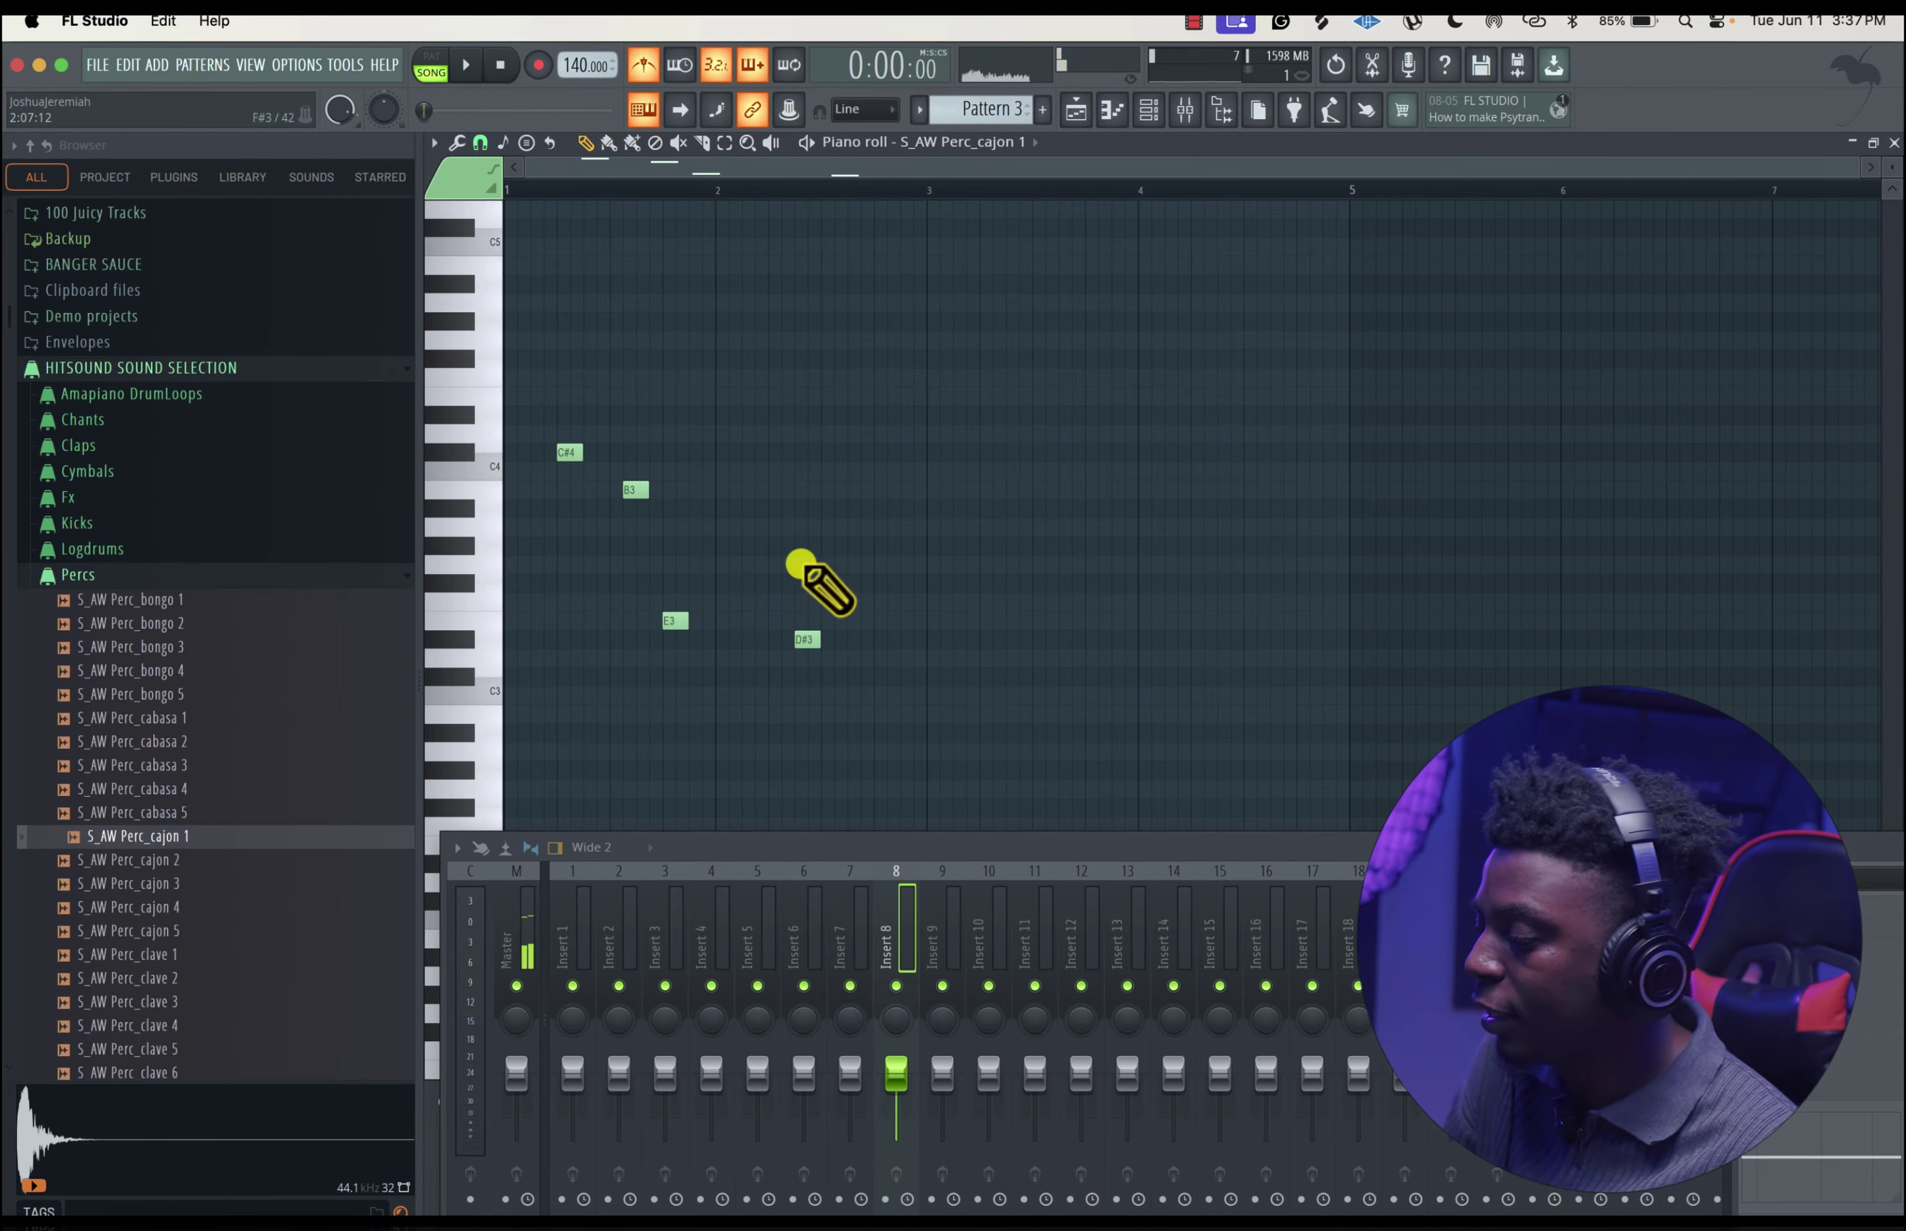
pyautogui.click(799, 507)
pyautogui.click(864, 358)
pyautogui.click(960, 491)
pyautogui.click(1029, 658)
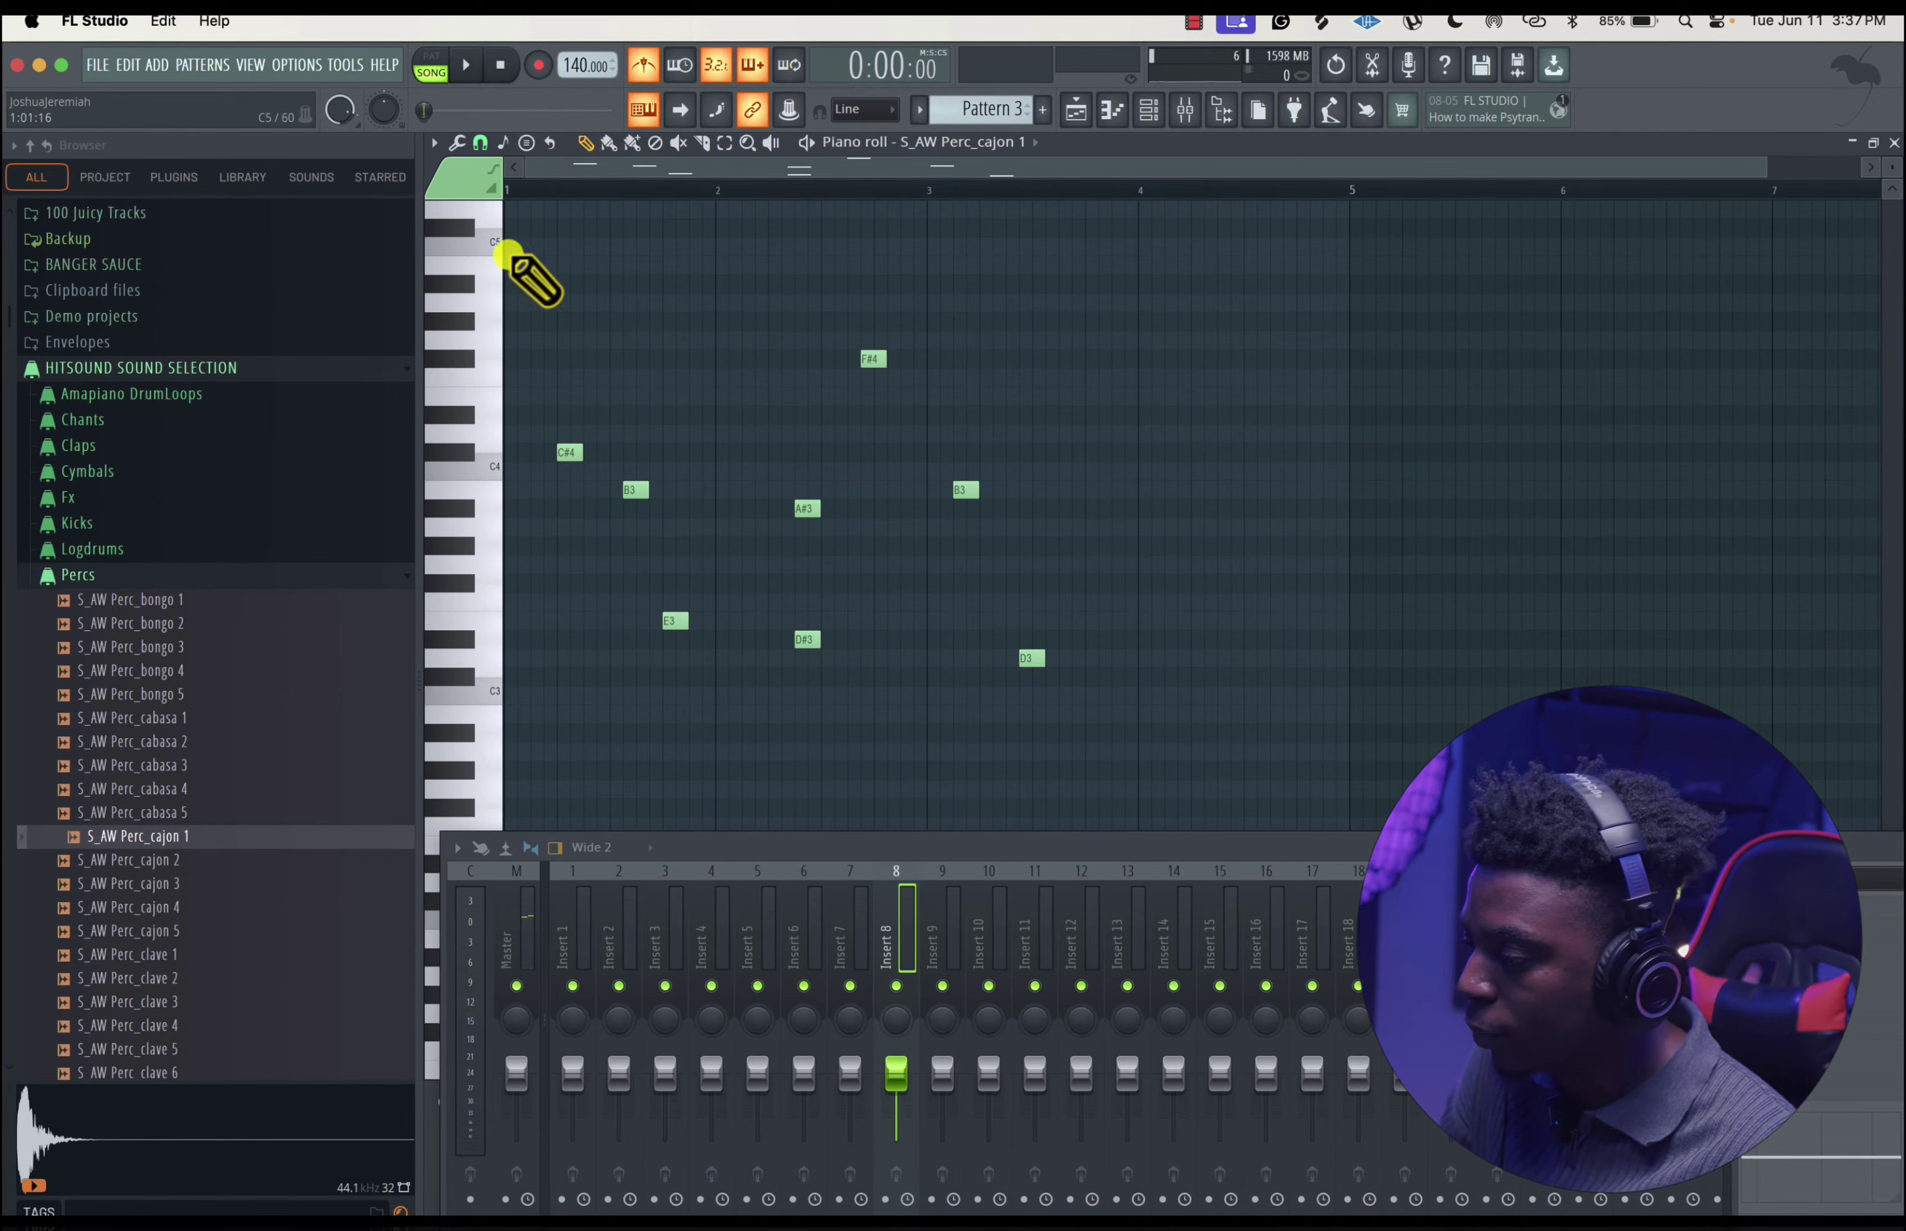
# - Audition several piano roll keys in the octave above C5
pyautogui.scroll(3, 510, 263)
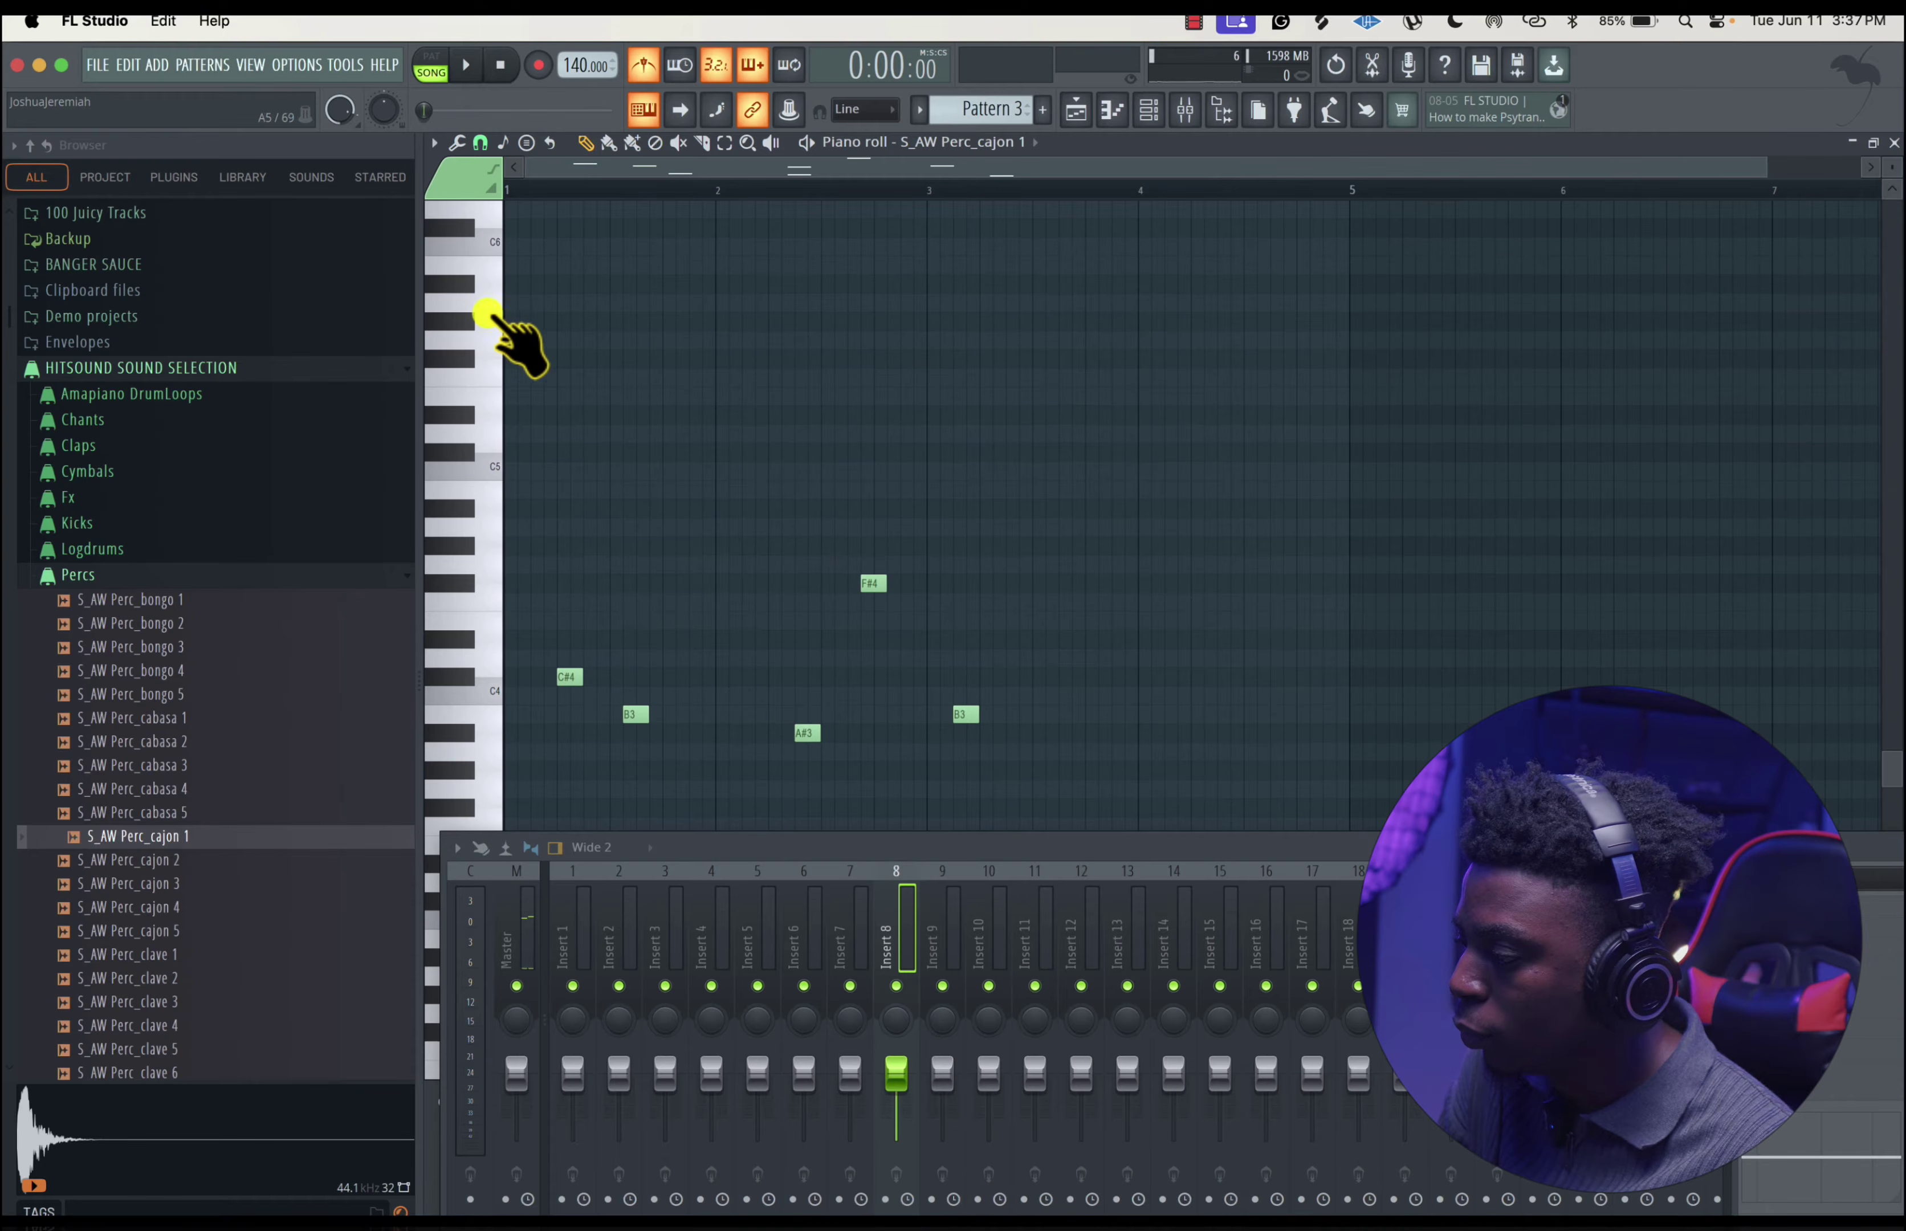
pyautogui.click(493, 408)
pyautogui.click(498, 350)
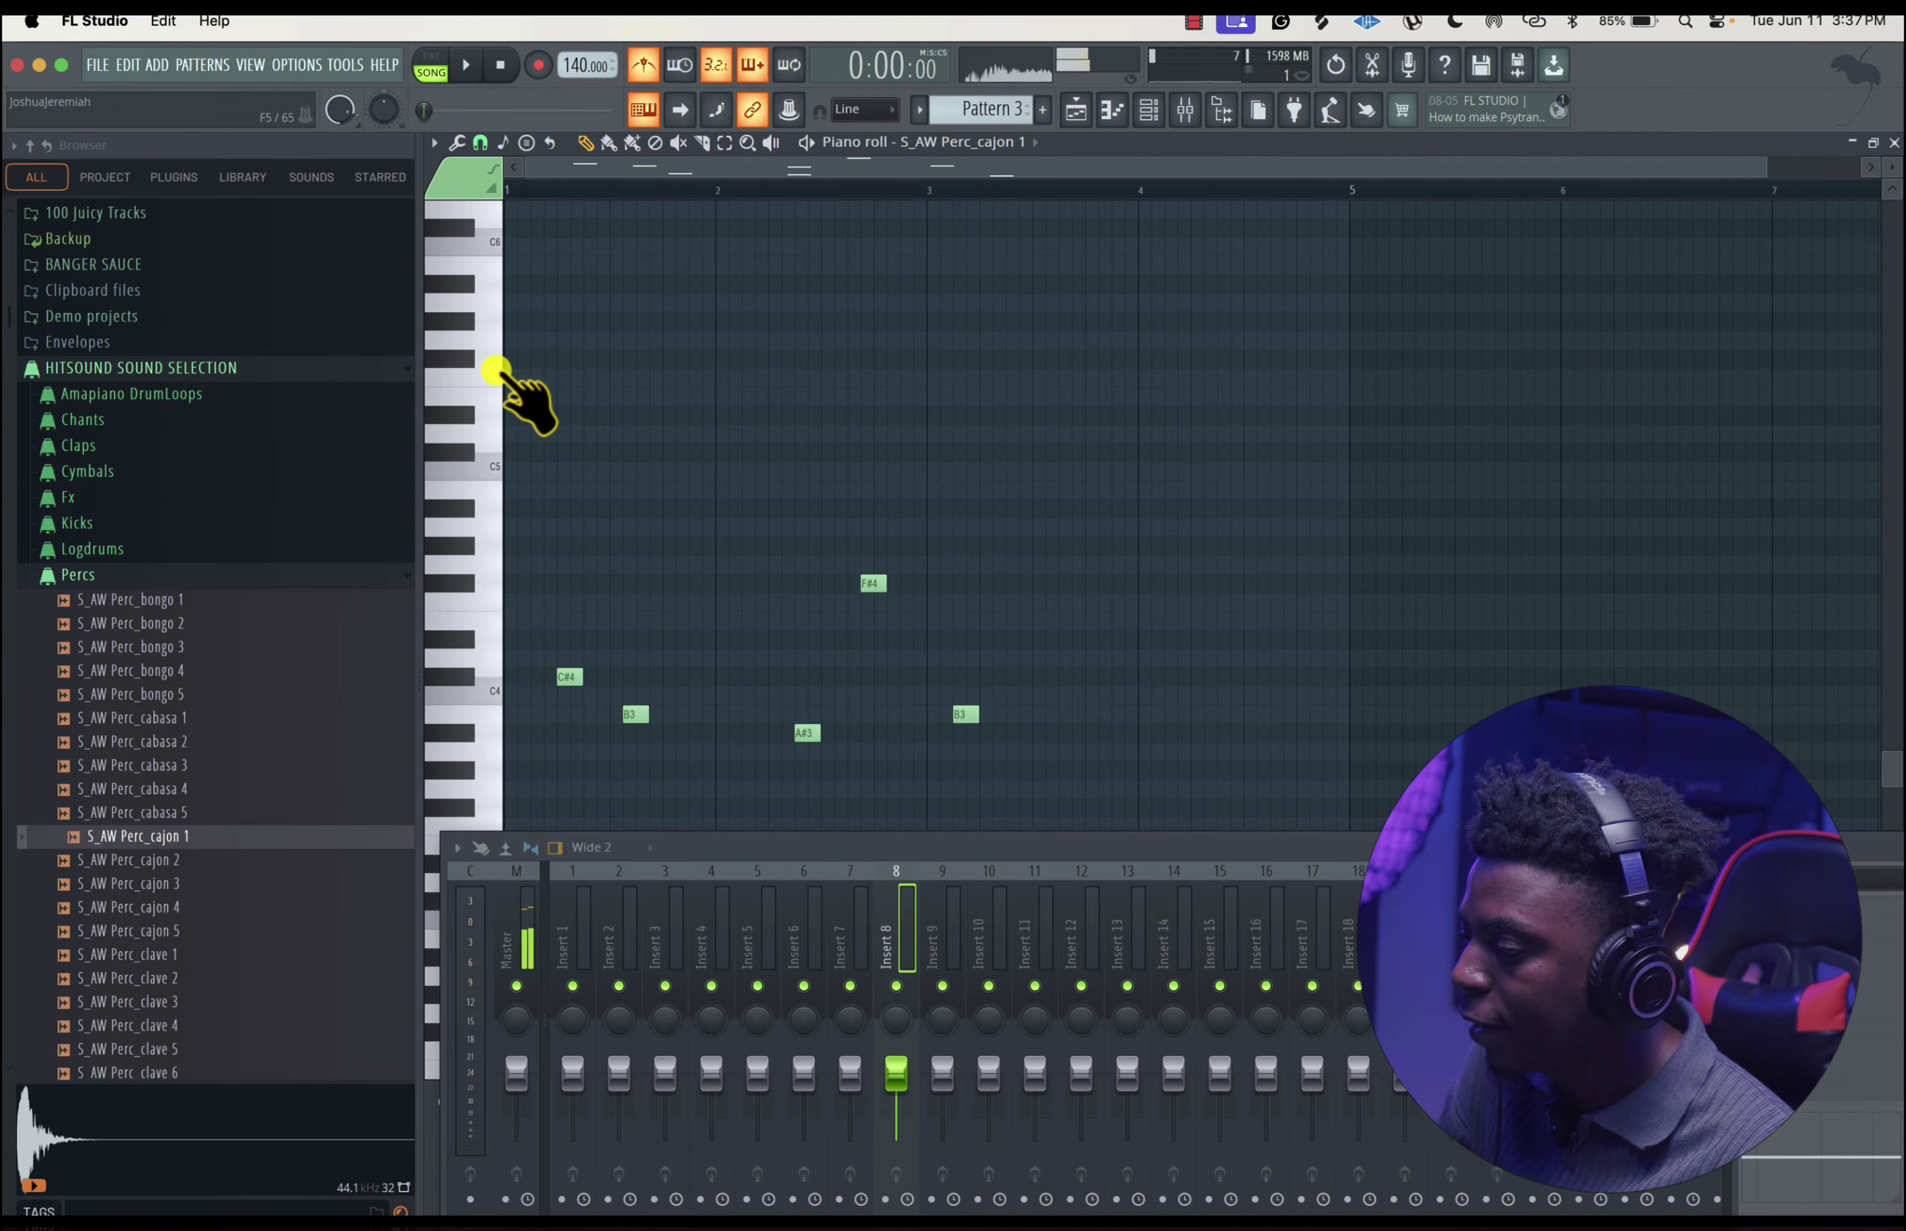
pyautogui.click(498, 350)
pyautogui.click(490, 278)
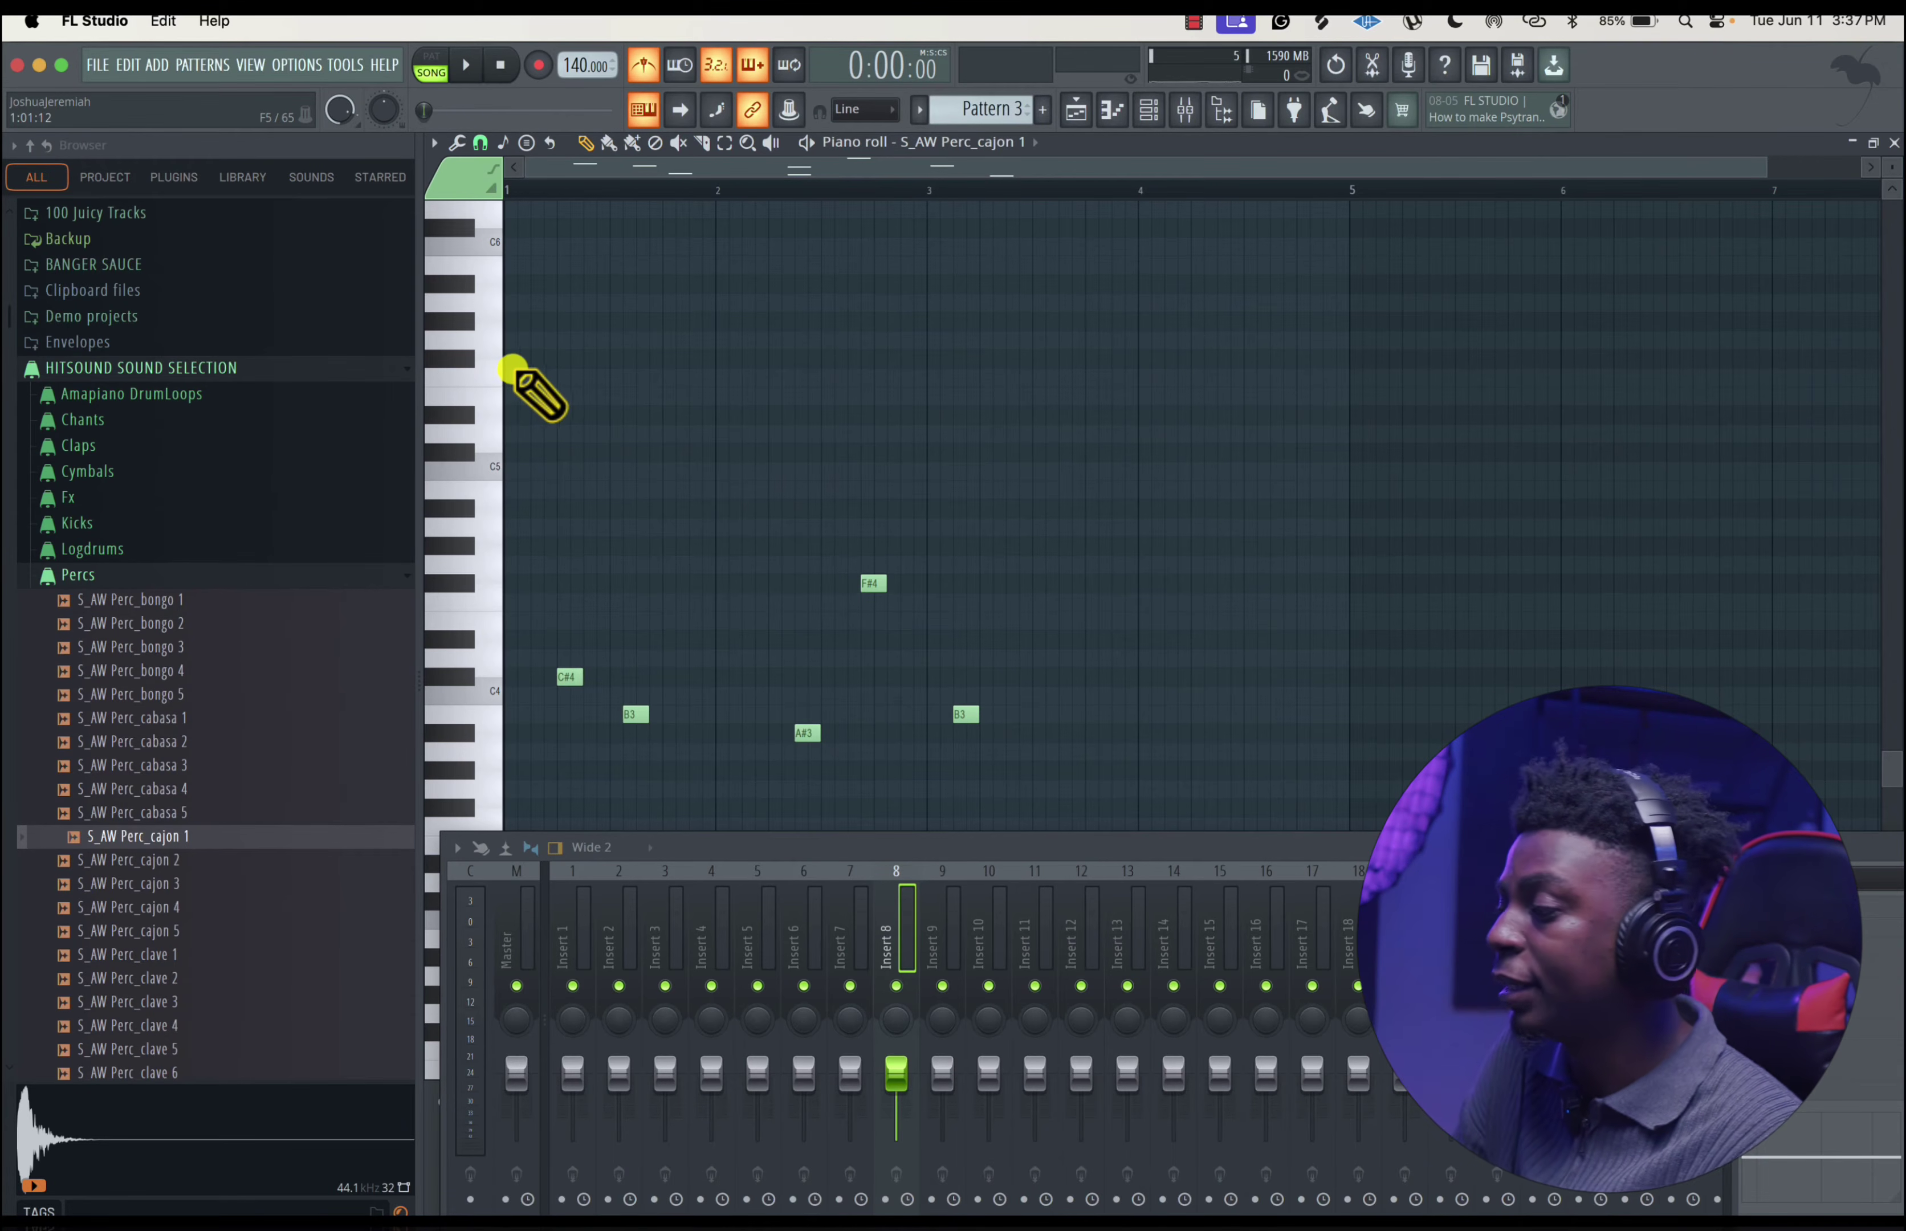
# - Examine the piano roll's editing tools list, its snap settings and the chord and scale stamp options
pyautogui.click(456, 142)
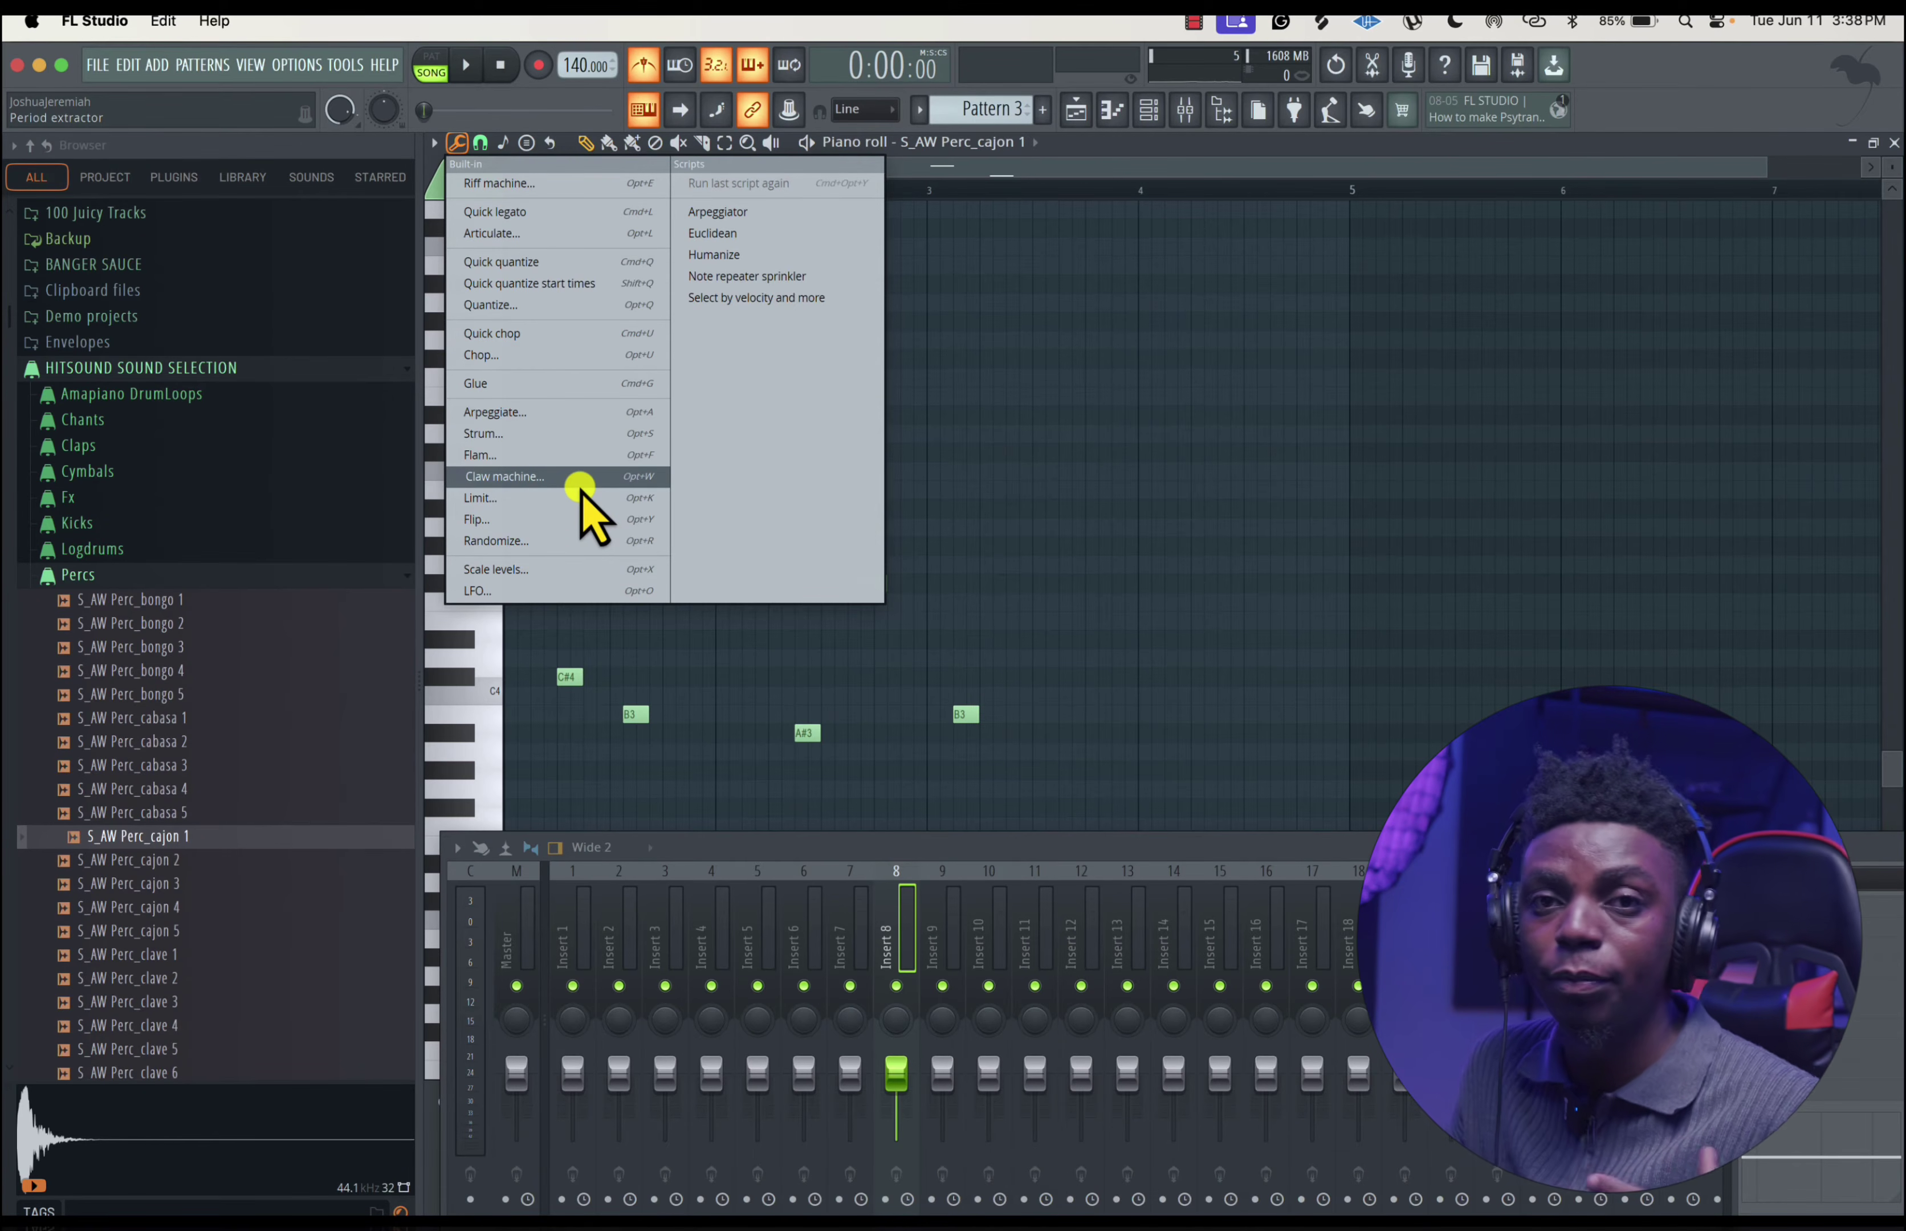
pyautogui.click(977, 191)
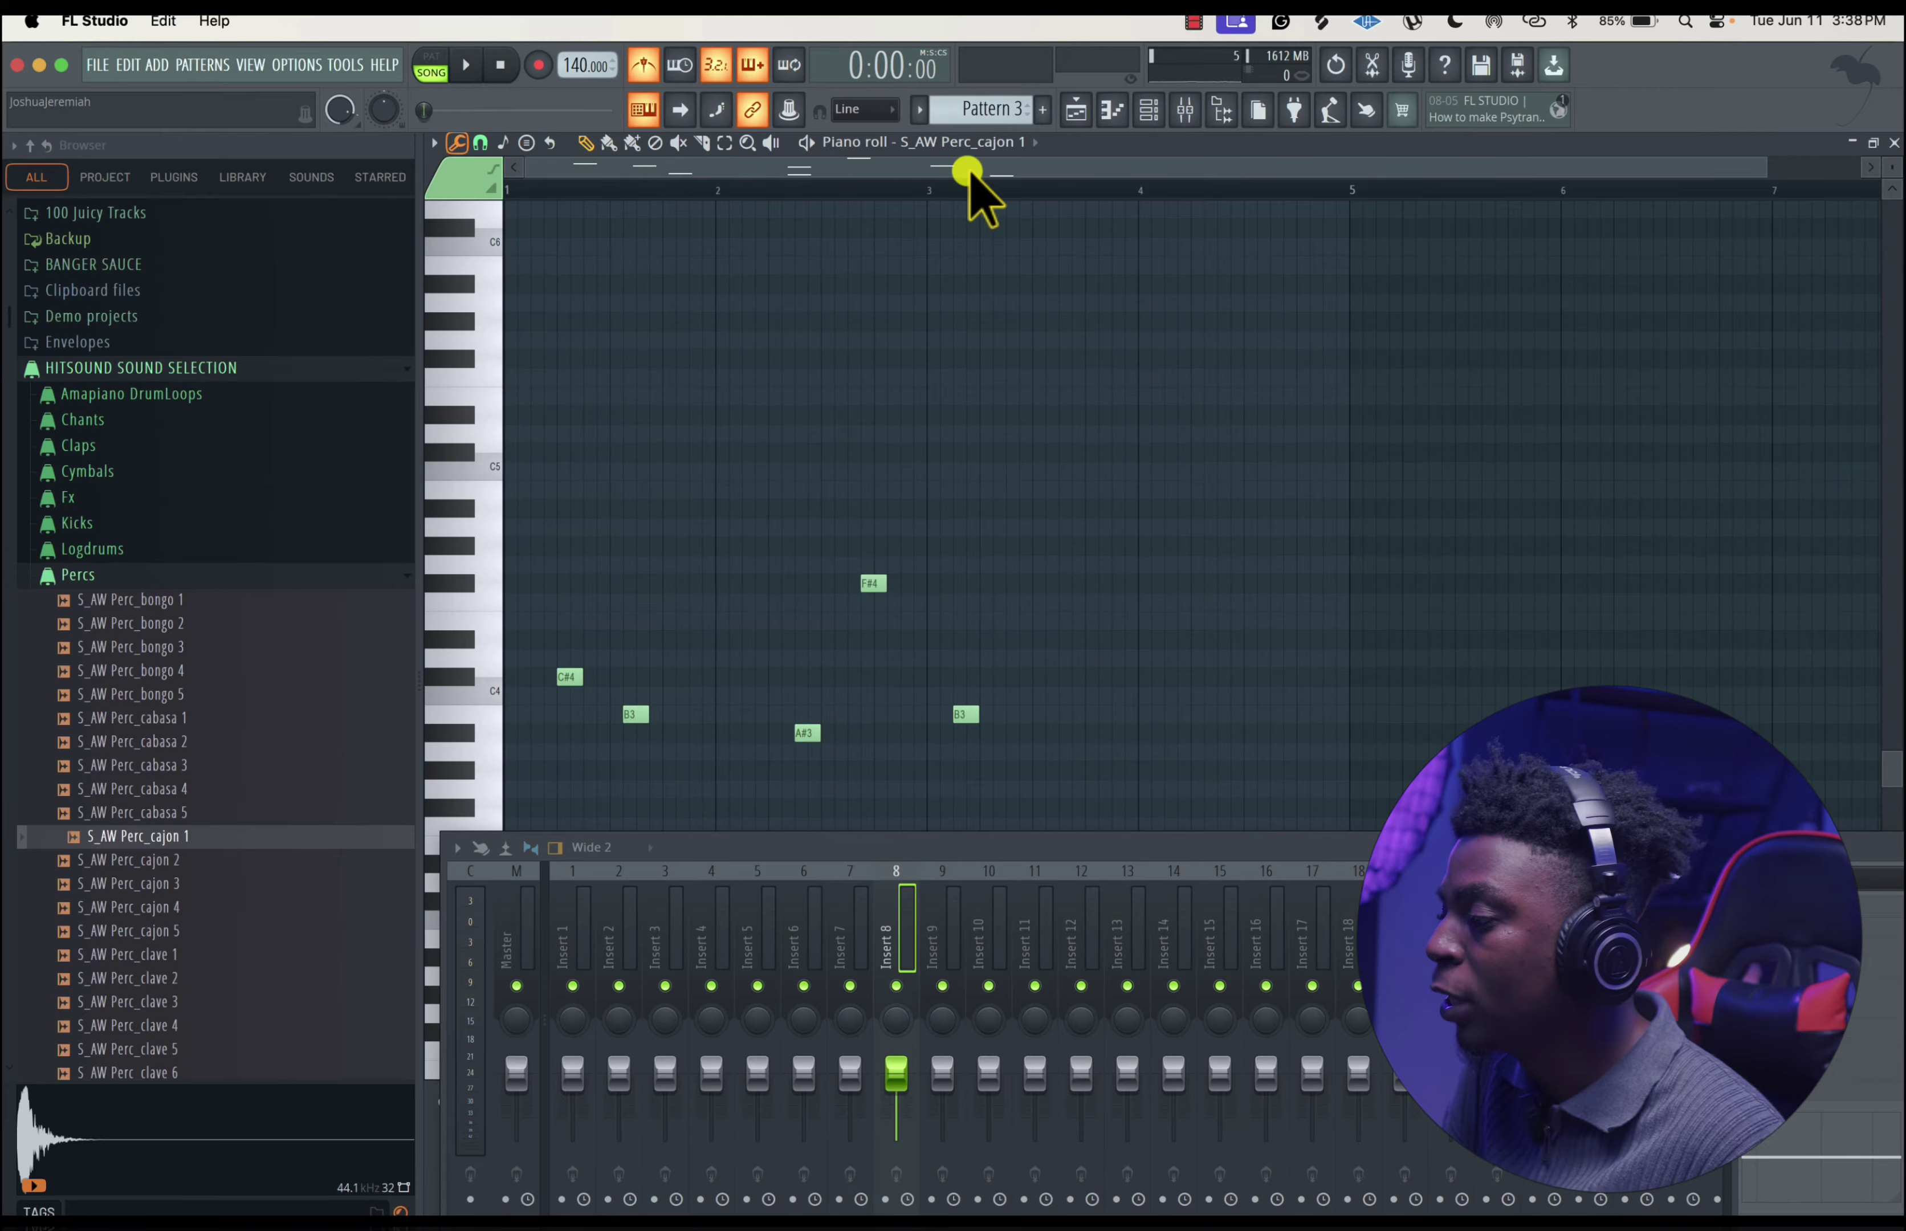
pyautogui.click(480, 142)
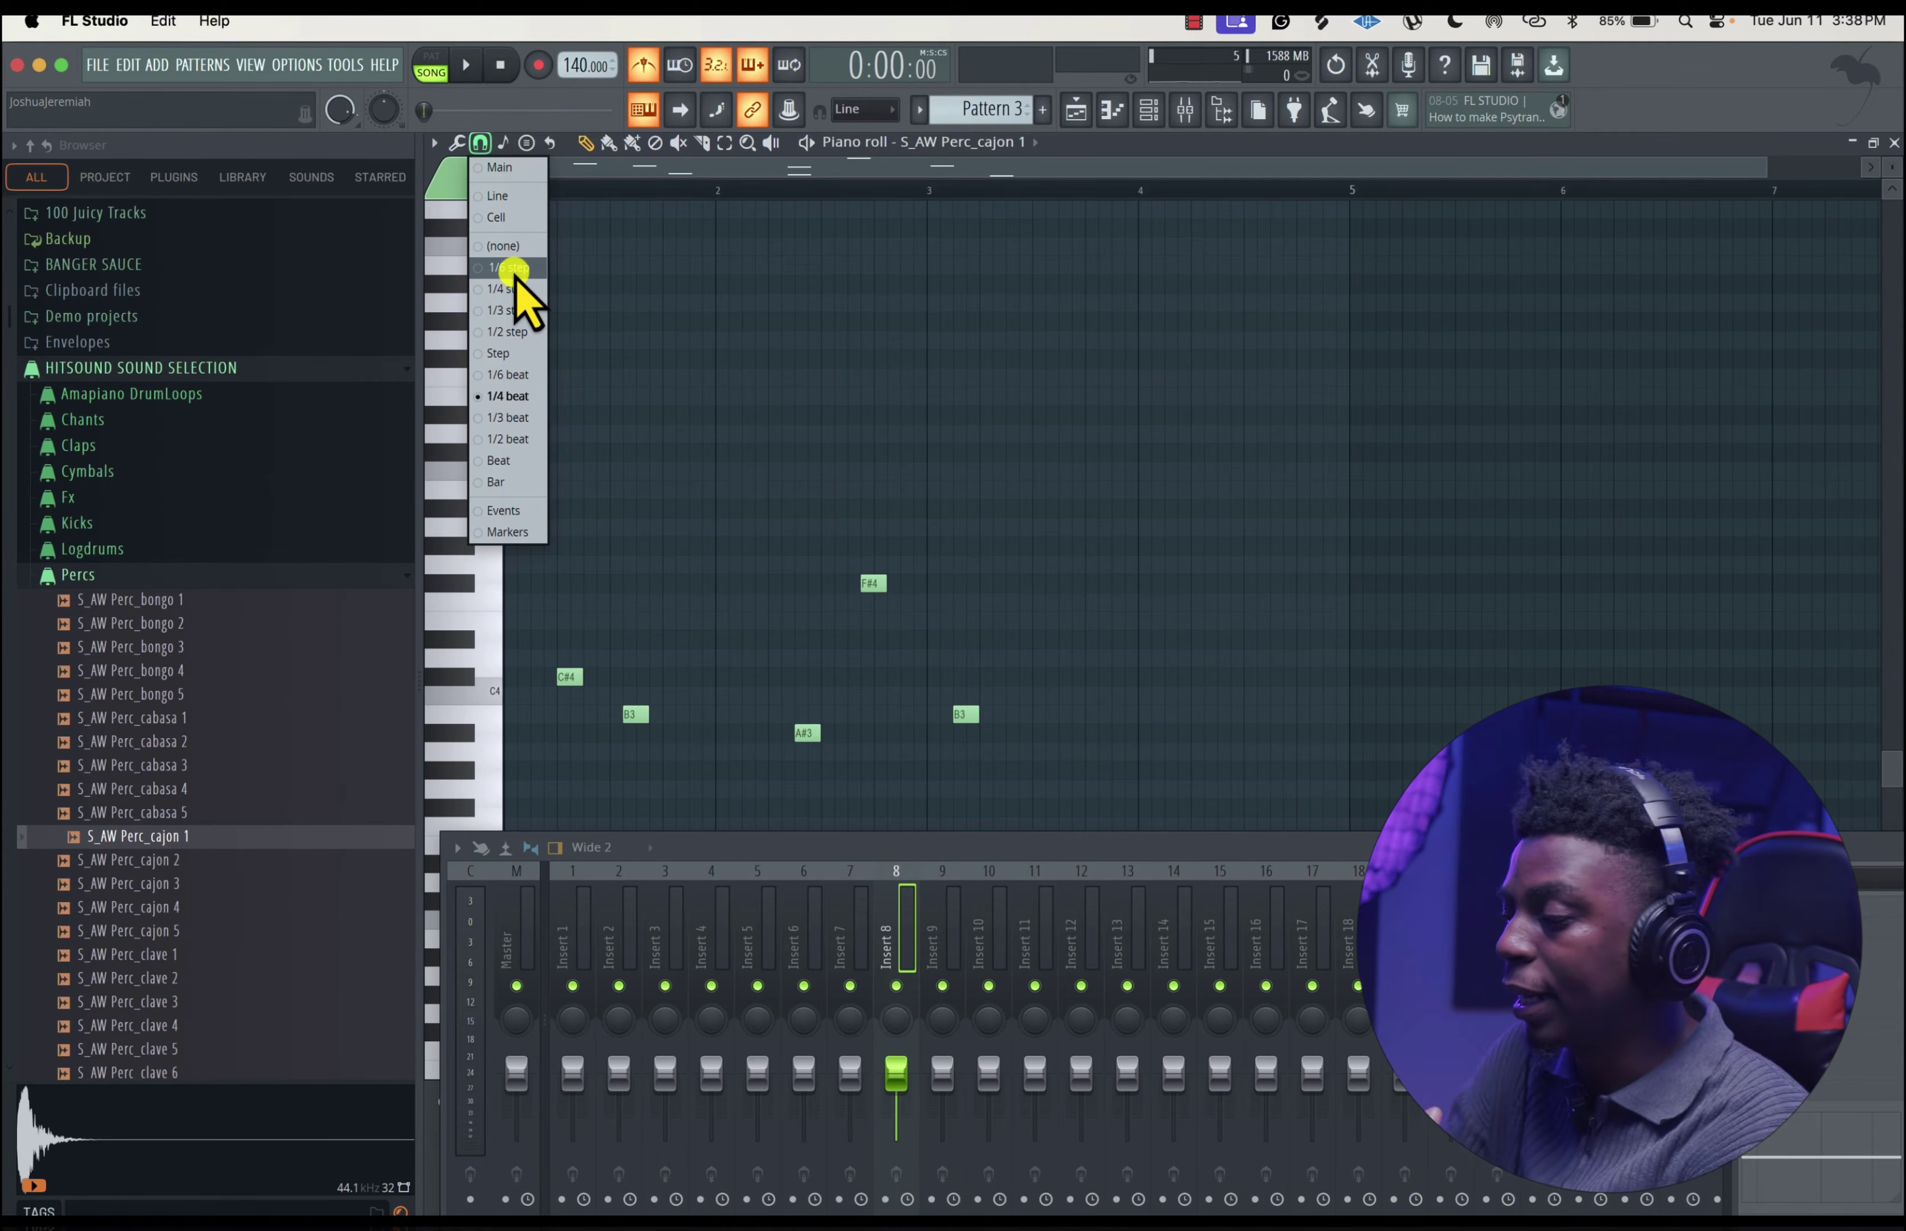
pyautogui.click(511, 145)
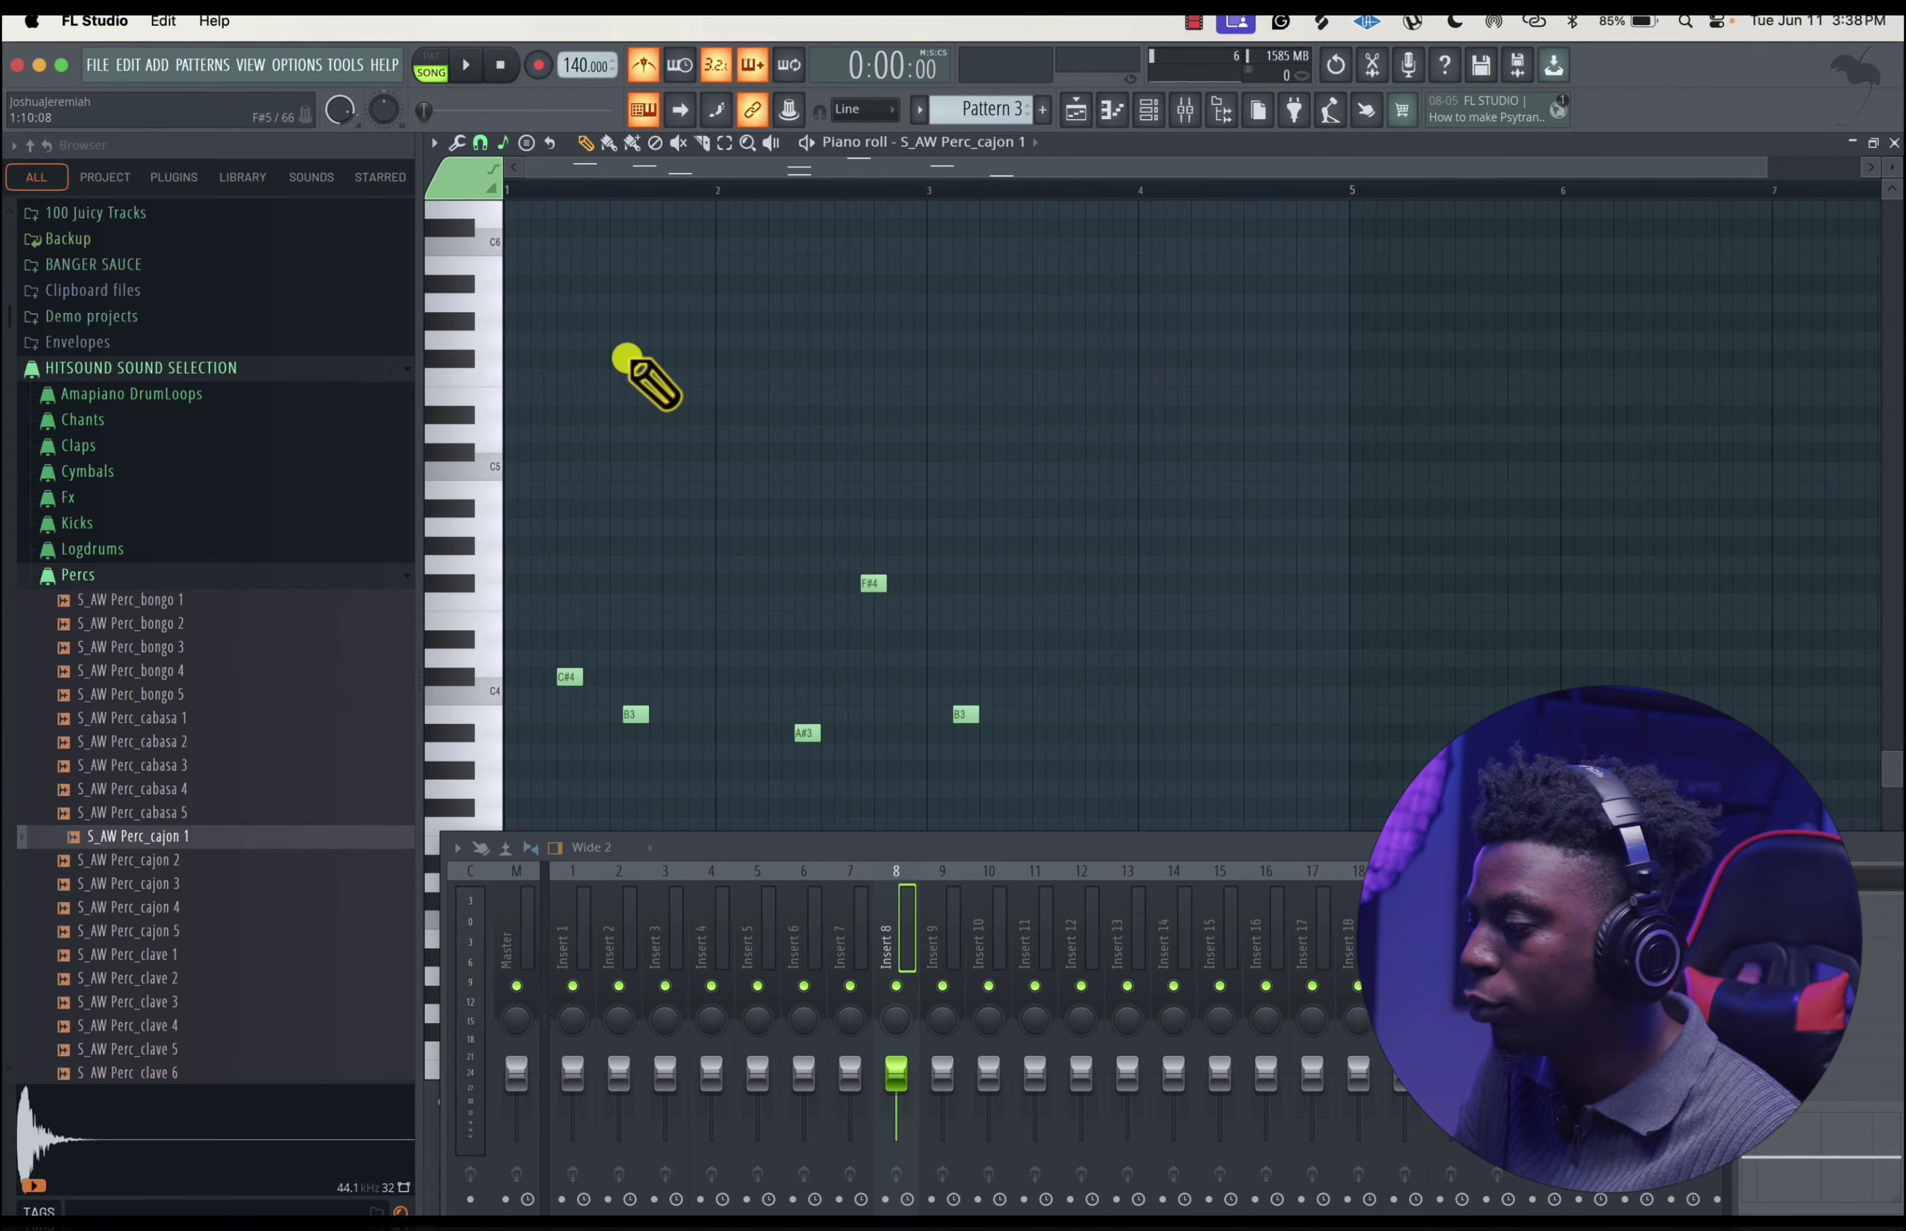
pyautogui.click(503, 143)
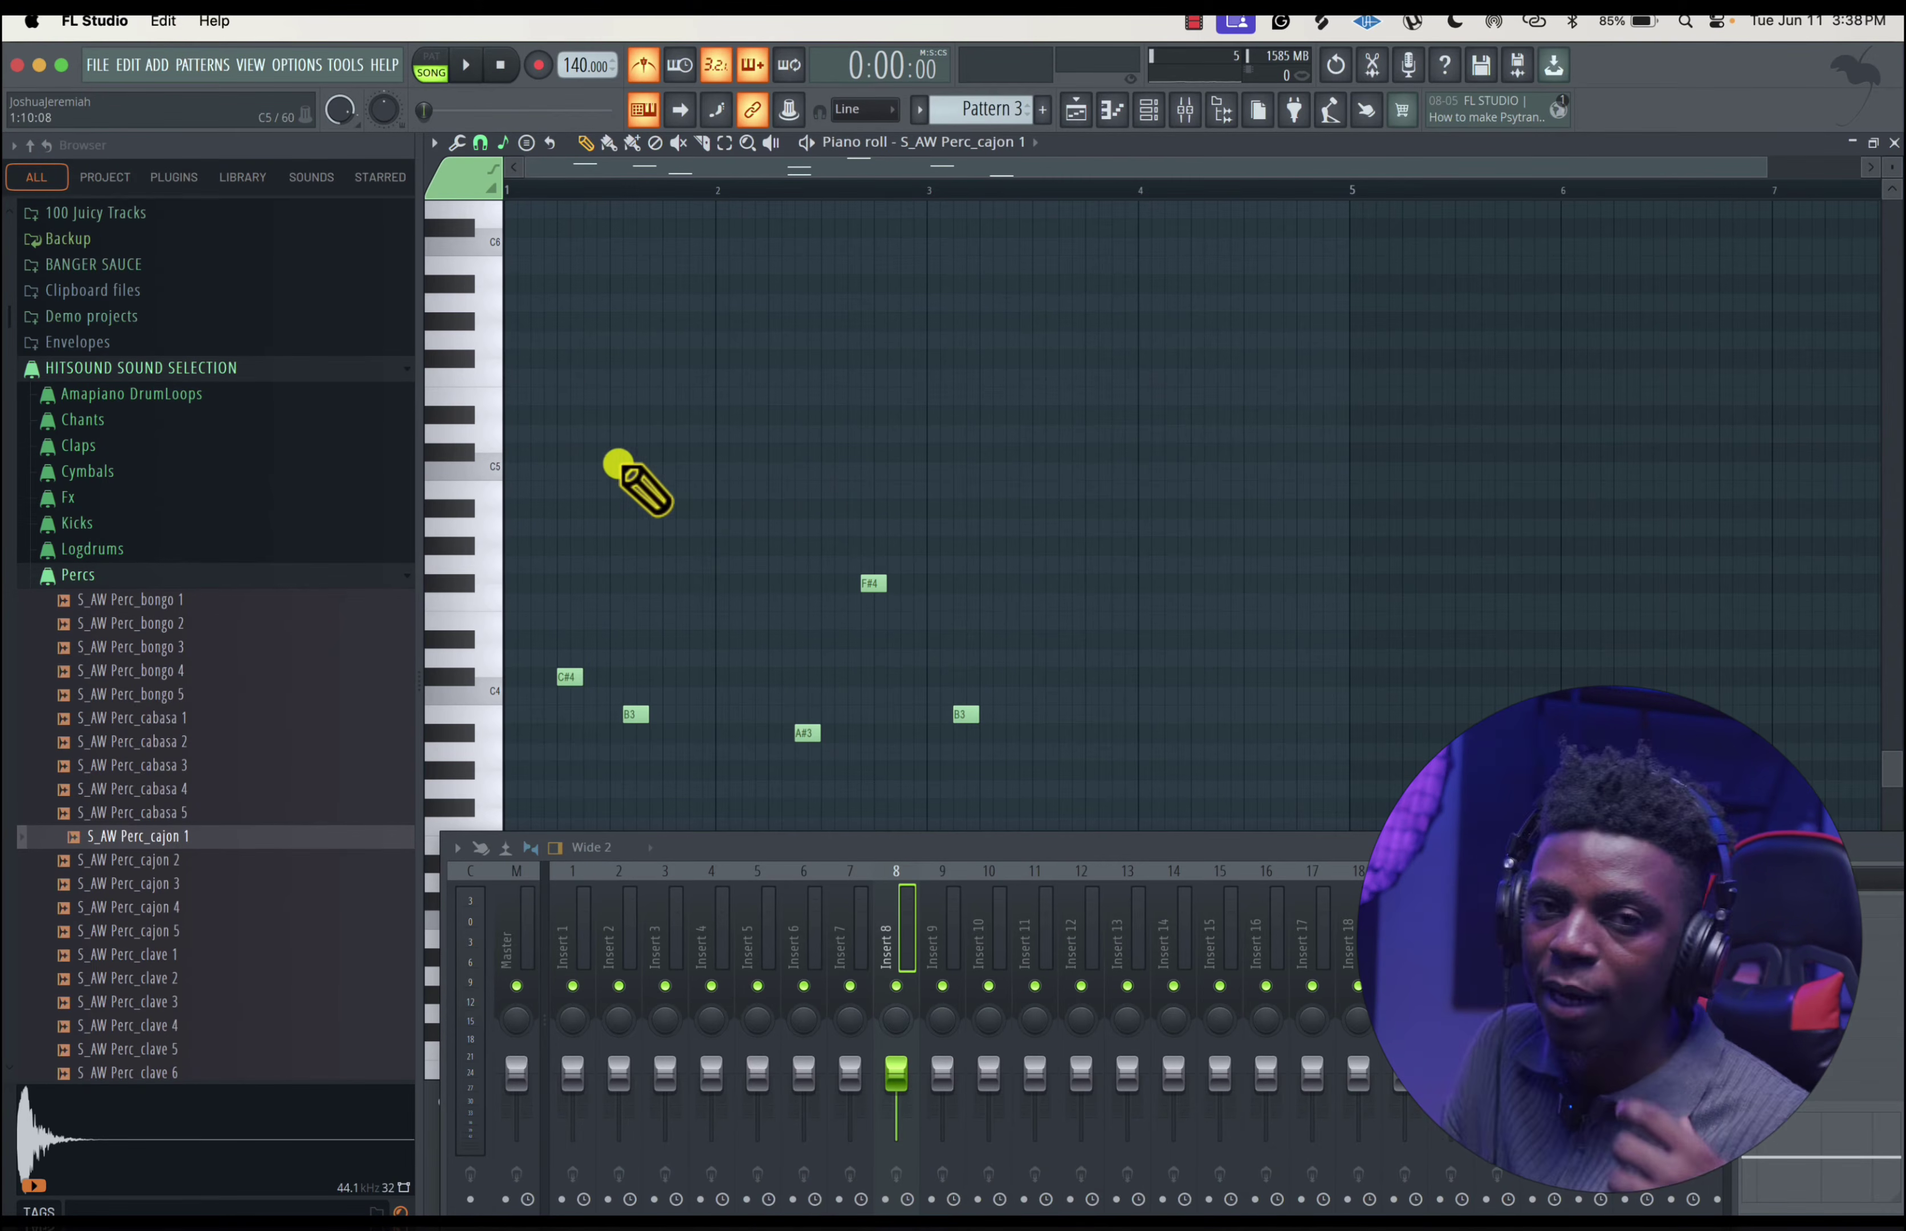
pyautogui.click(522, 145)
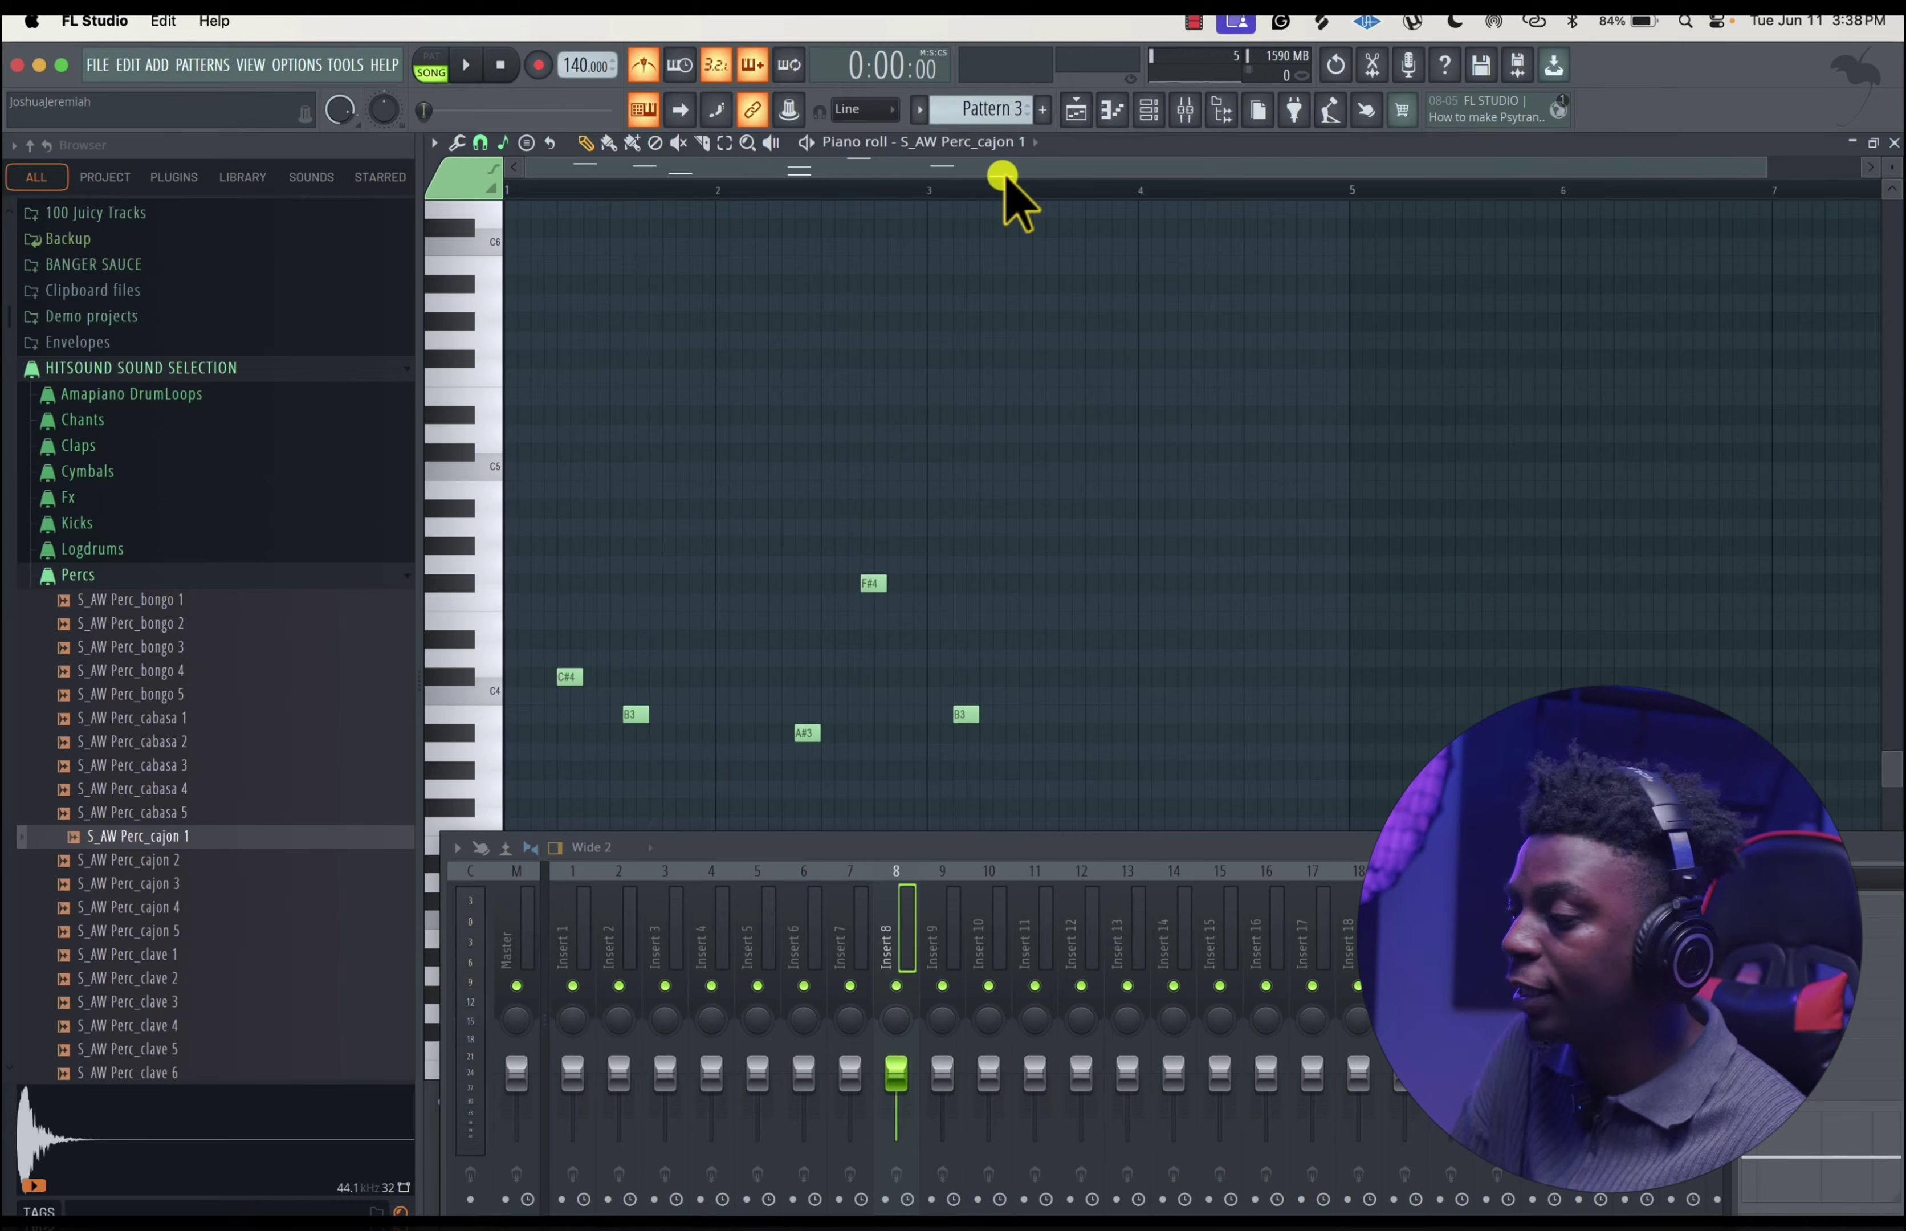
pyautogui.click(529, 144)
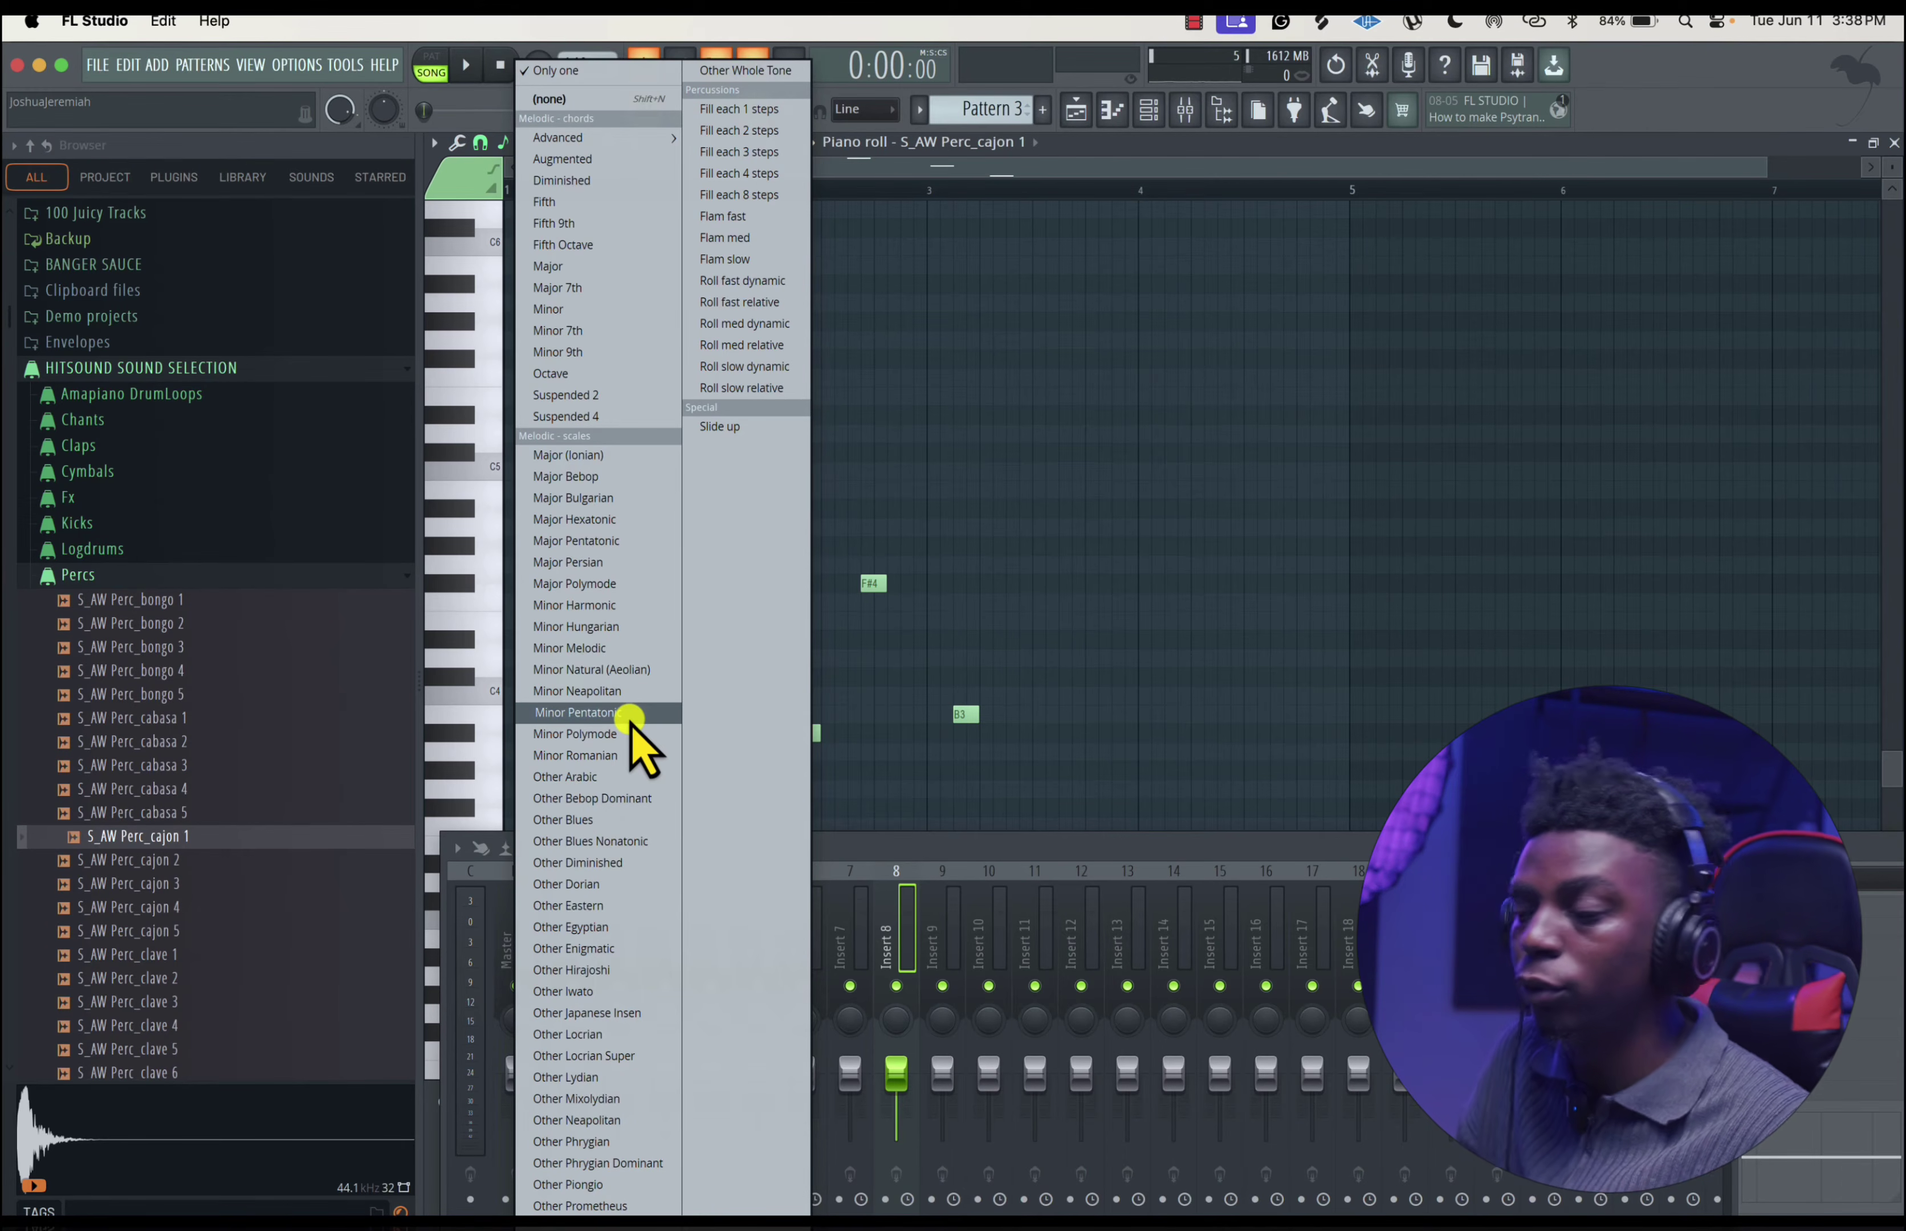
pyautogui.click(921, 180)
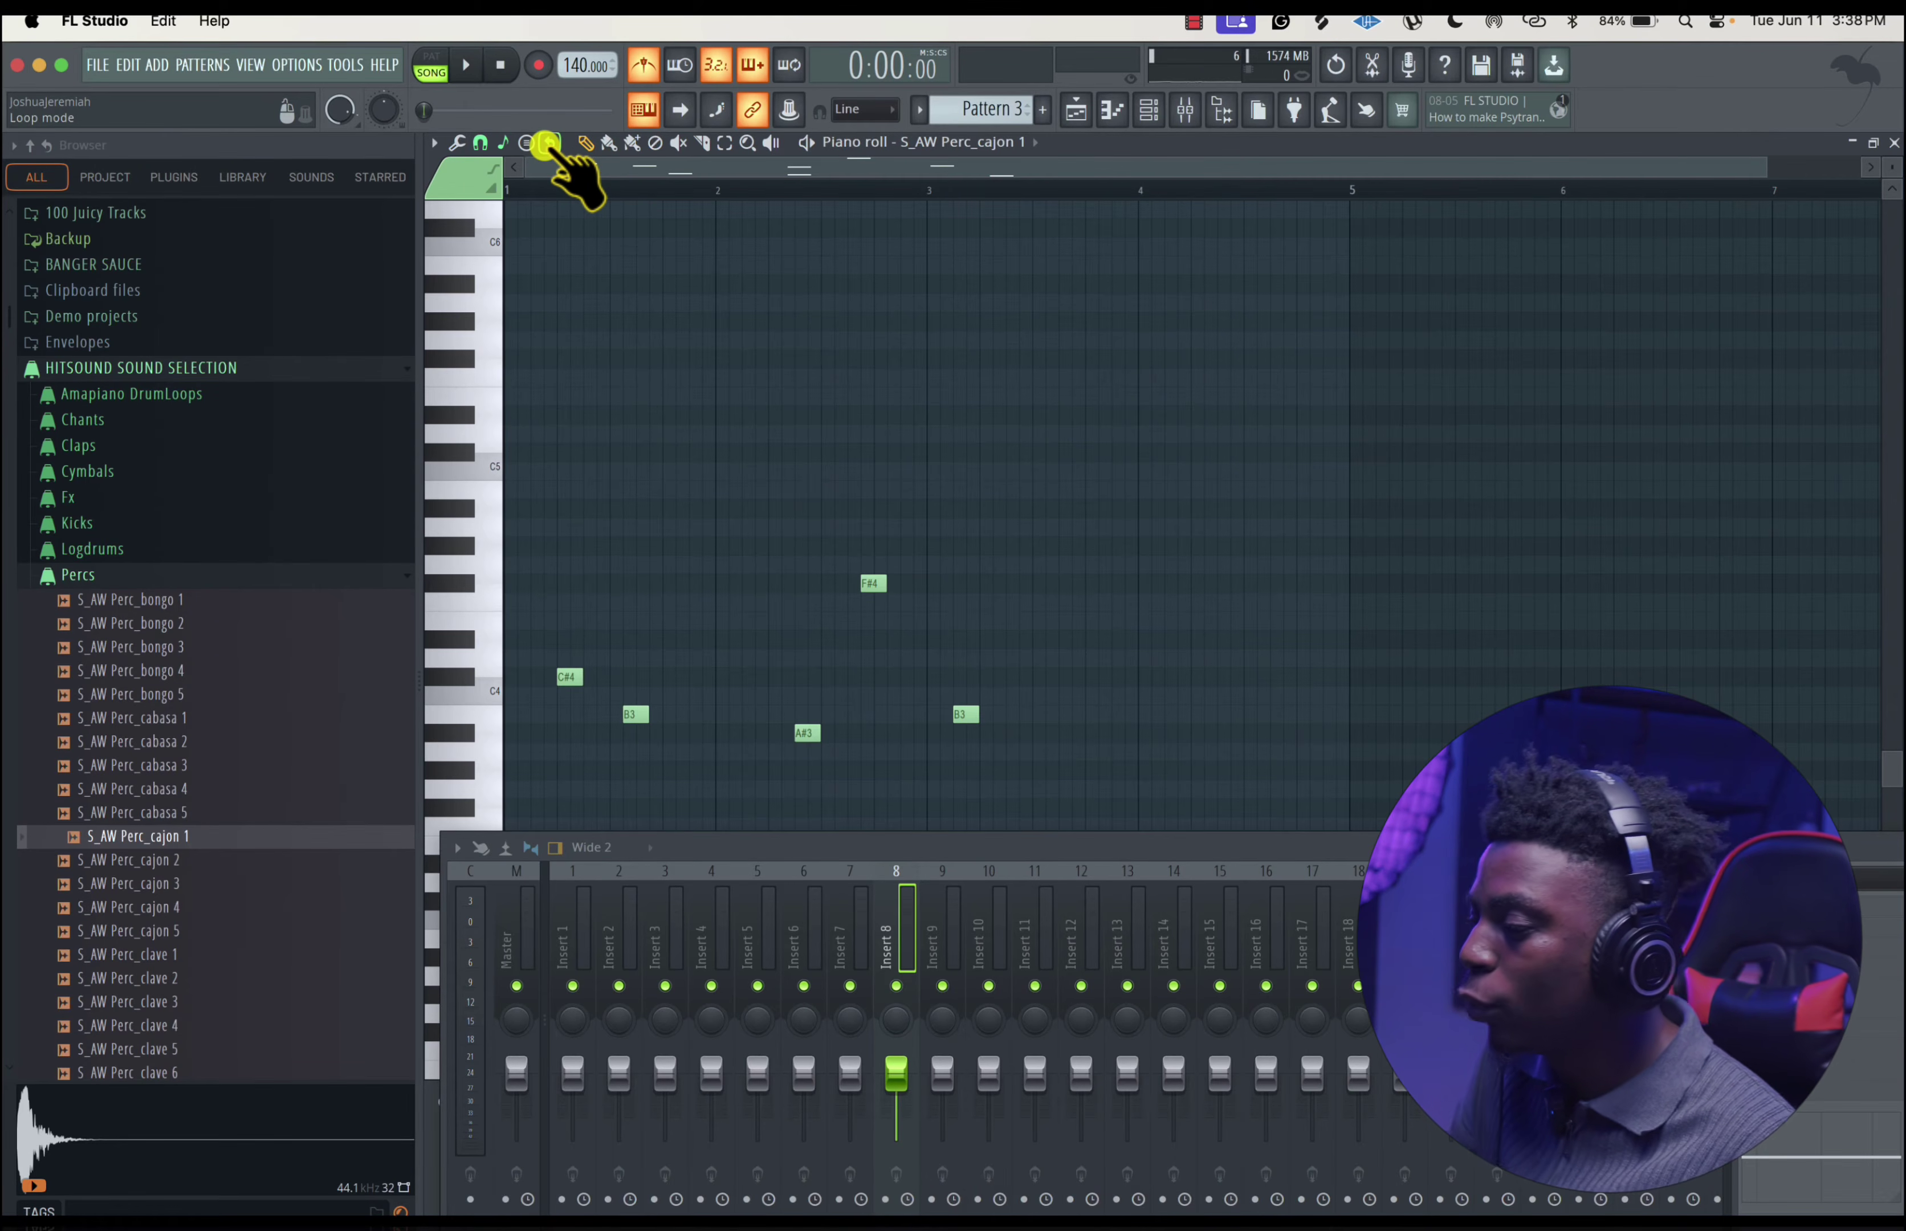
# - Turn the piano roll's loop mode on and off again
pyautogui.click(549, 143)
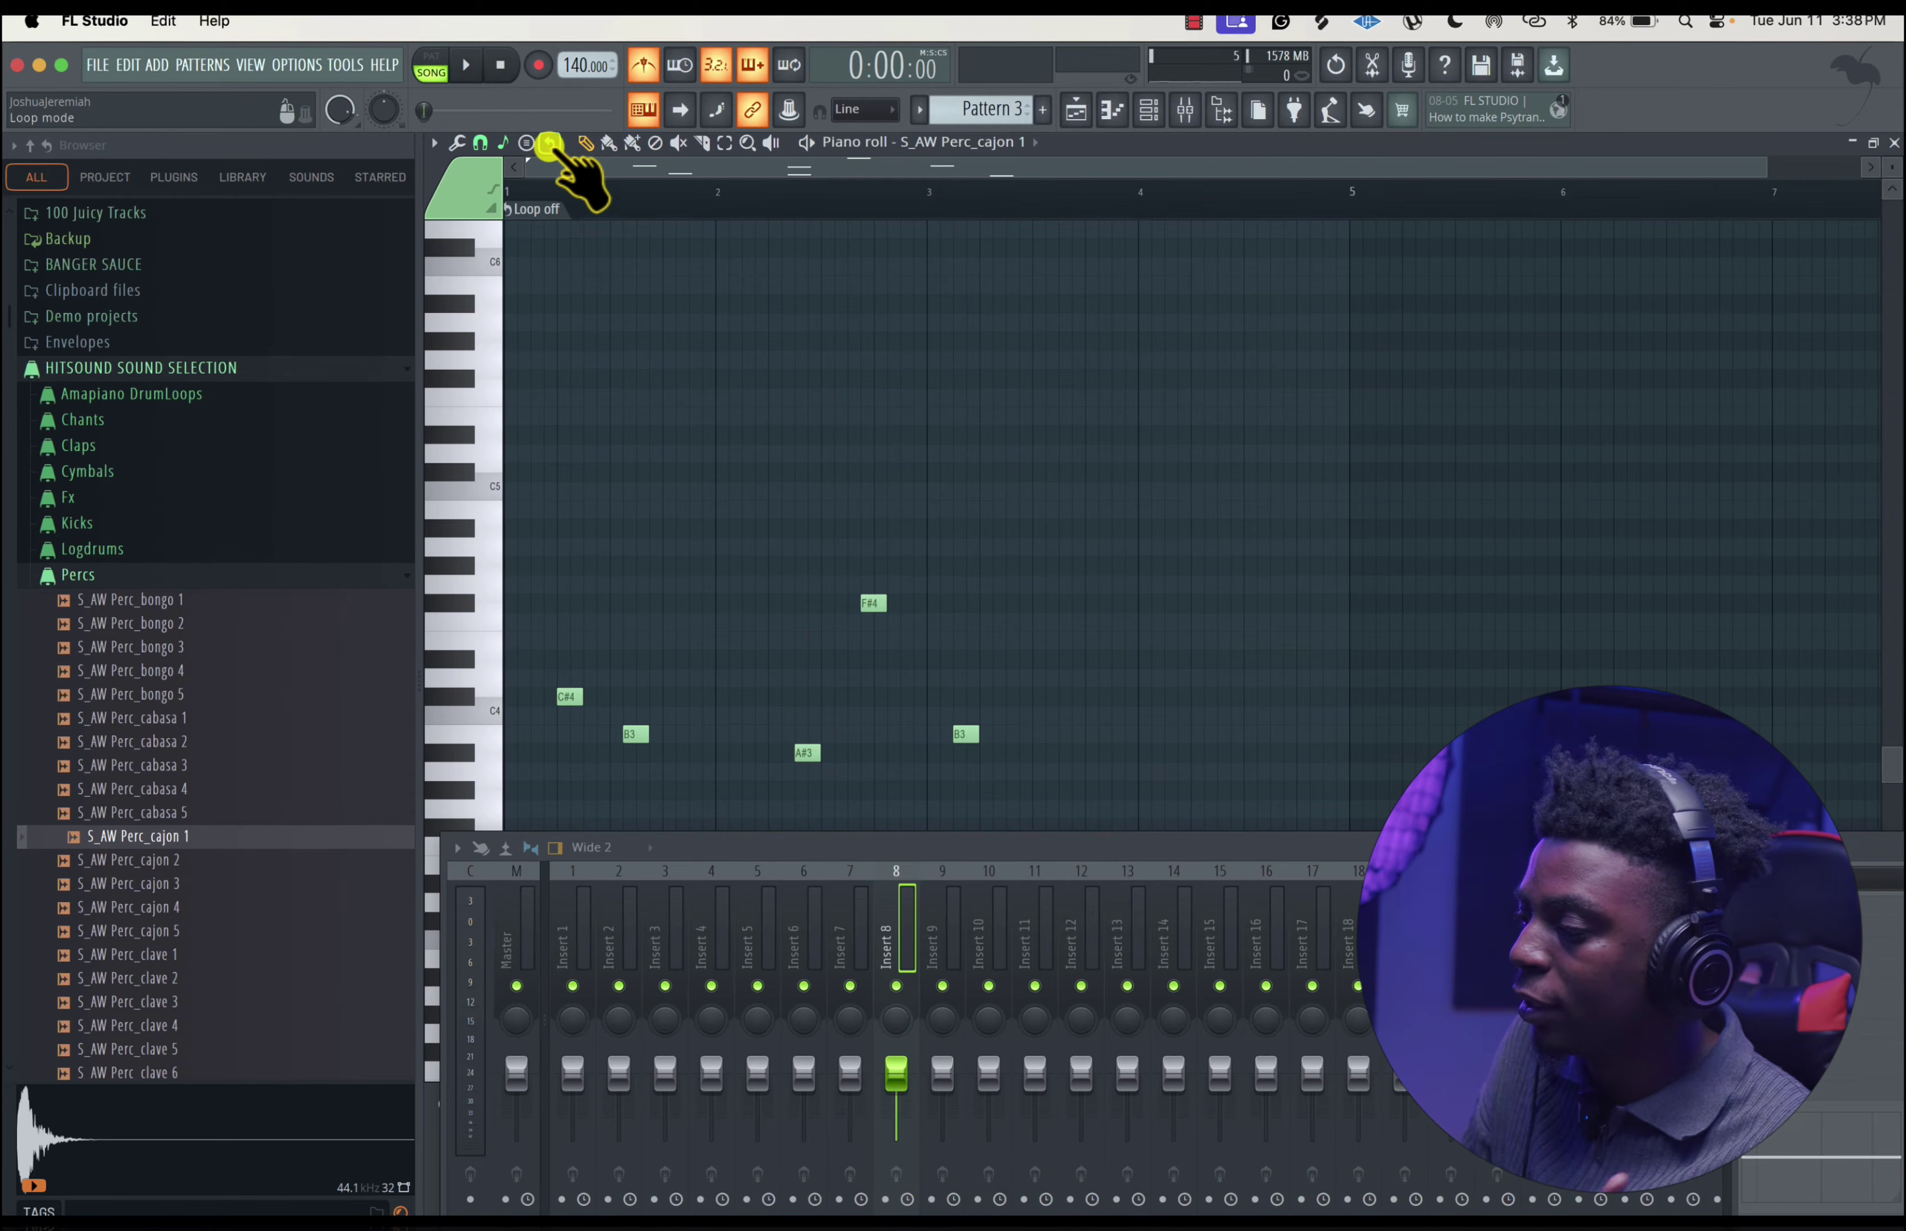
pyautogui.click(550, 143)
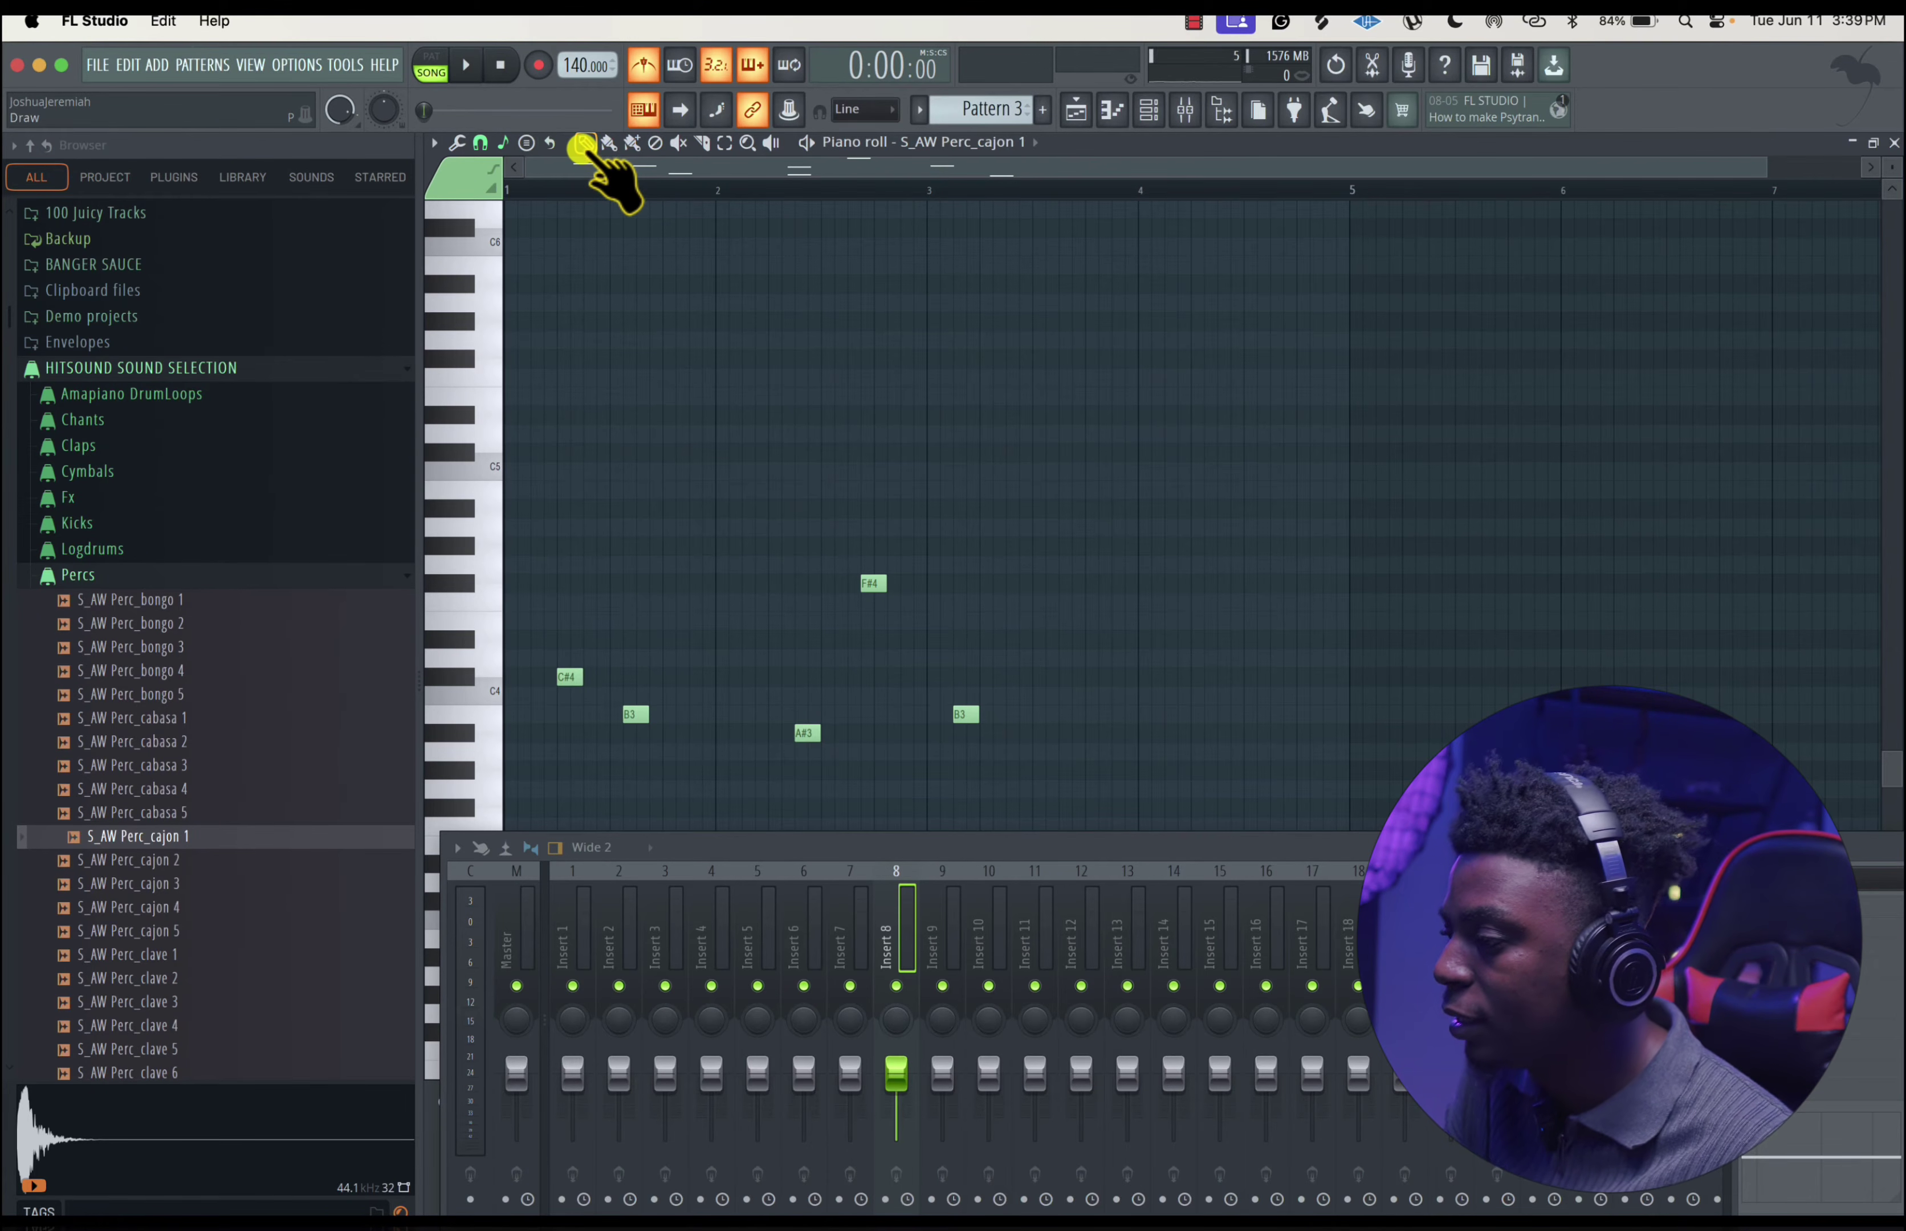
# - Draw an F#4 note in bar 2, and try painting runs of D#5 and A#4 notes, undoing both painted runs
pyautogui.moveTo(686, 453)
pyautogui.mouseDown()
pyautogui.moveTo(704, 539)
pyautogui.moveTo(797, 570)
pyautogui.mouseUp()
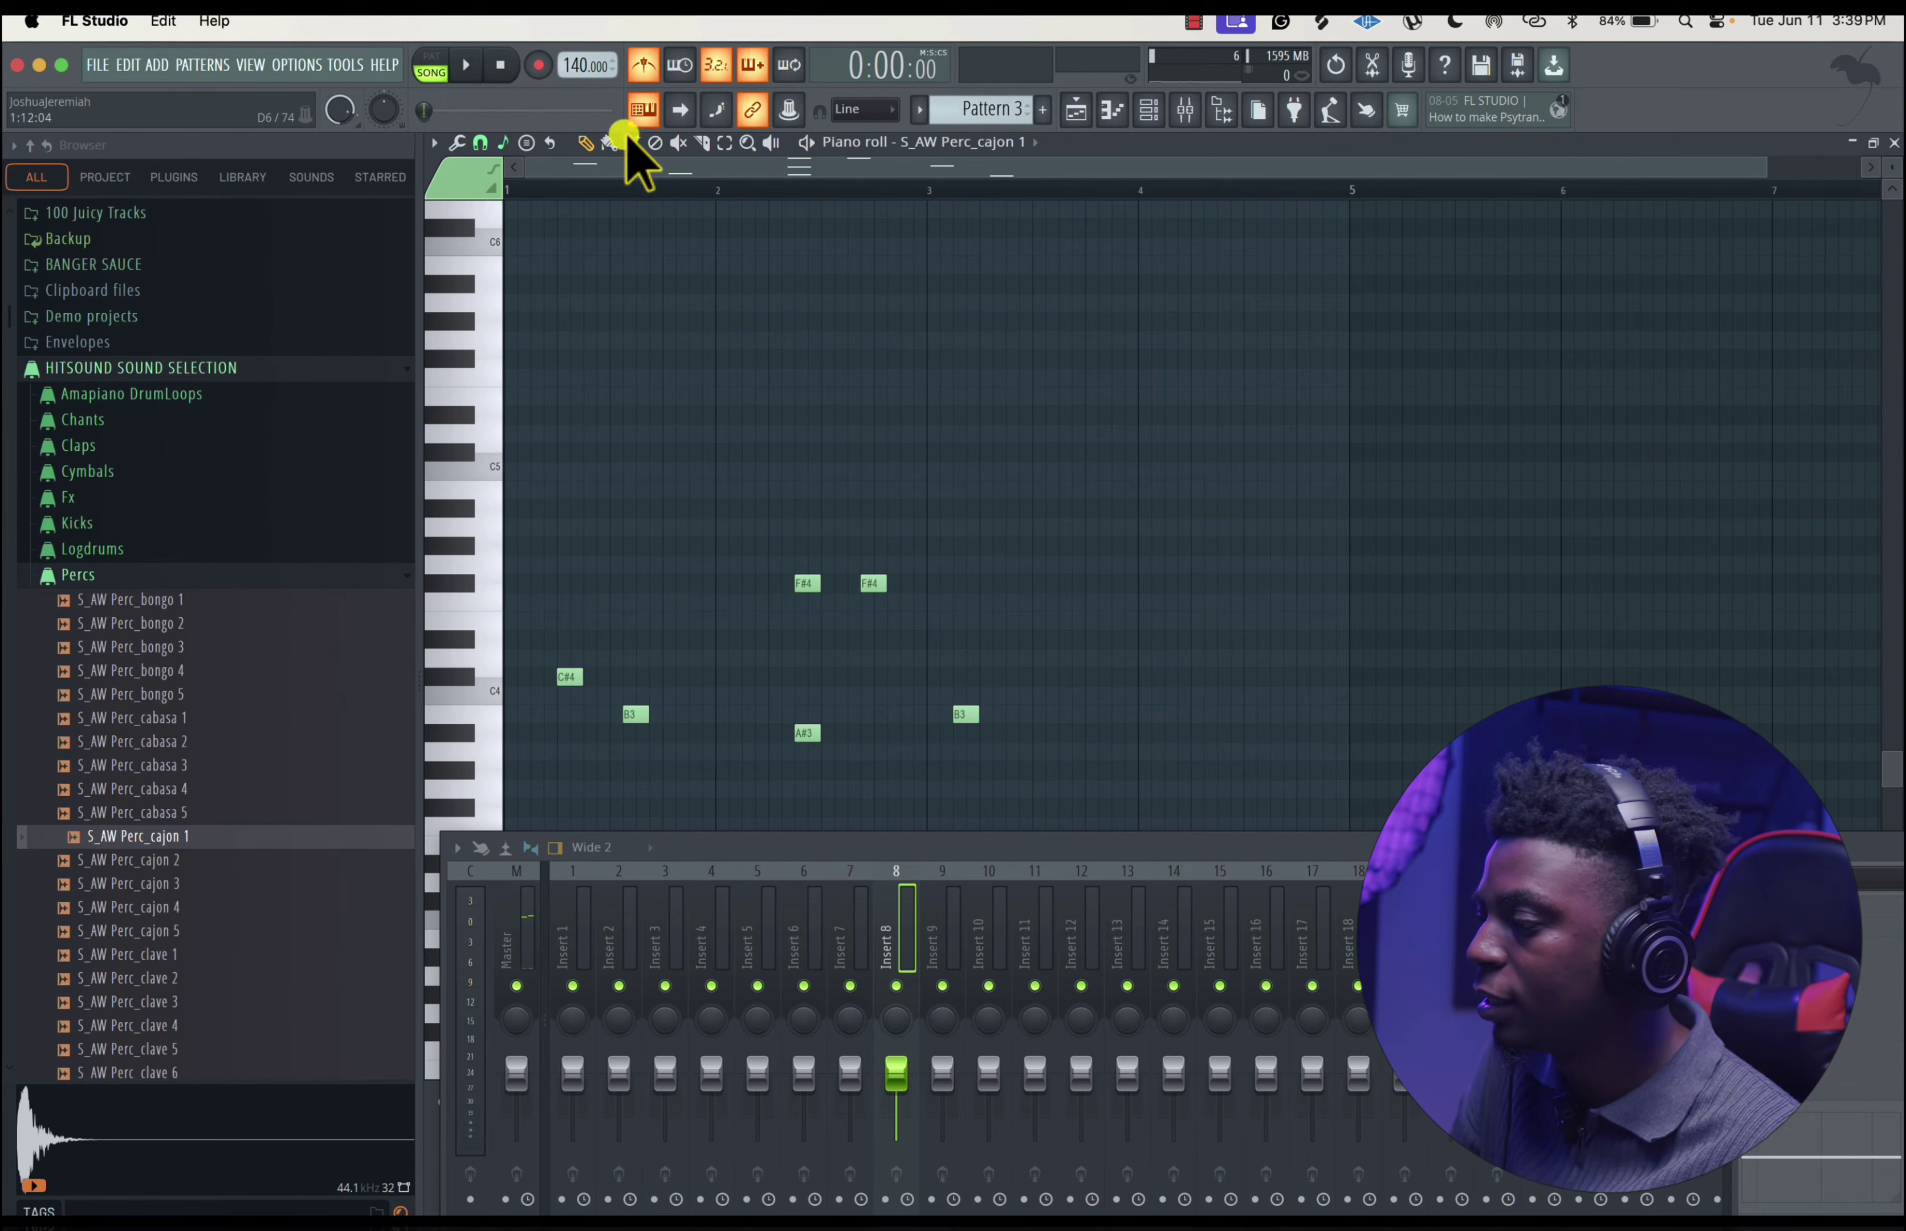
pyautogui.click(609, 143)
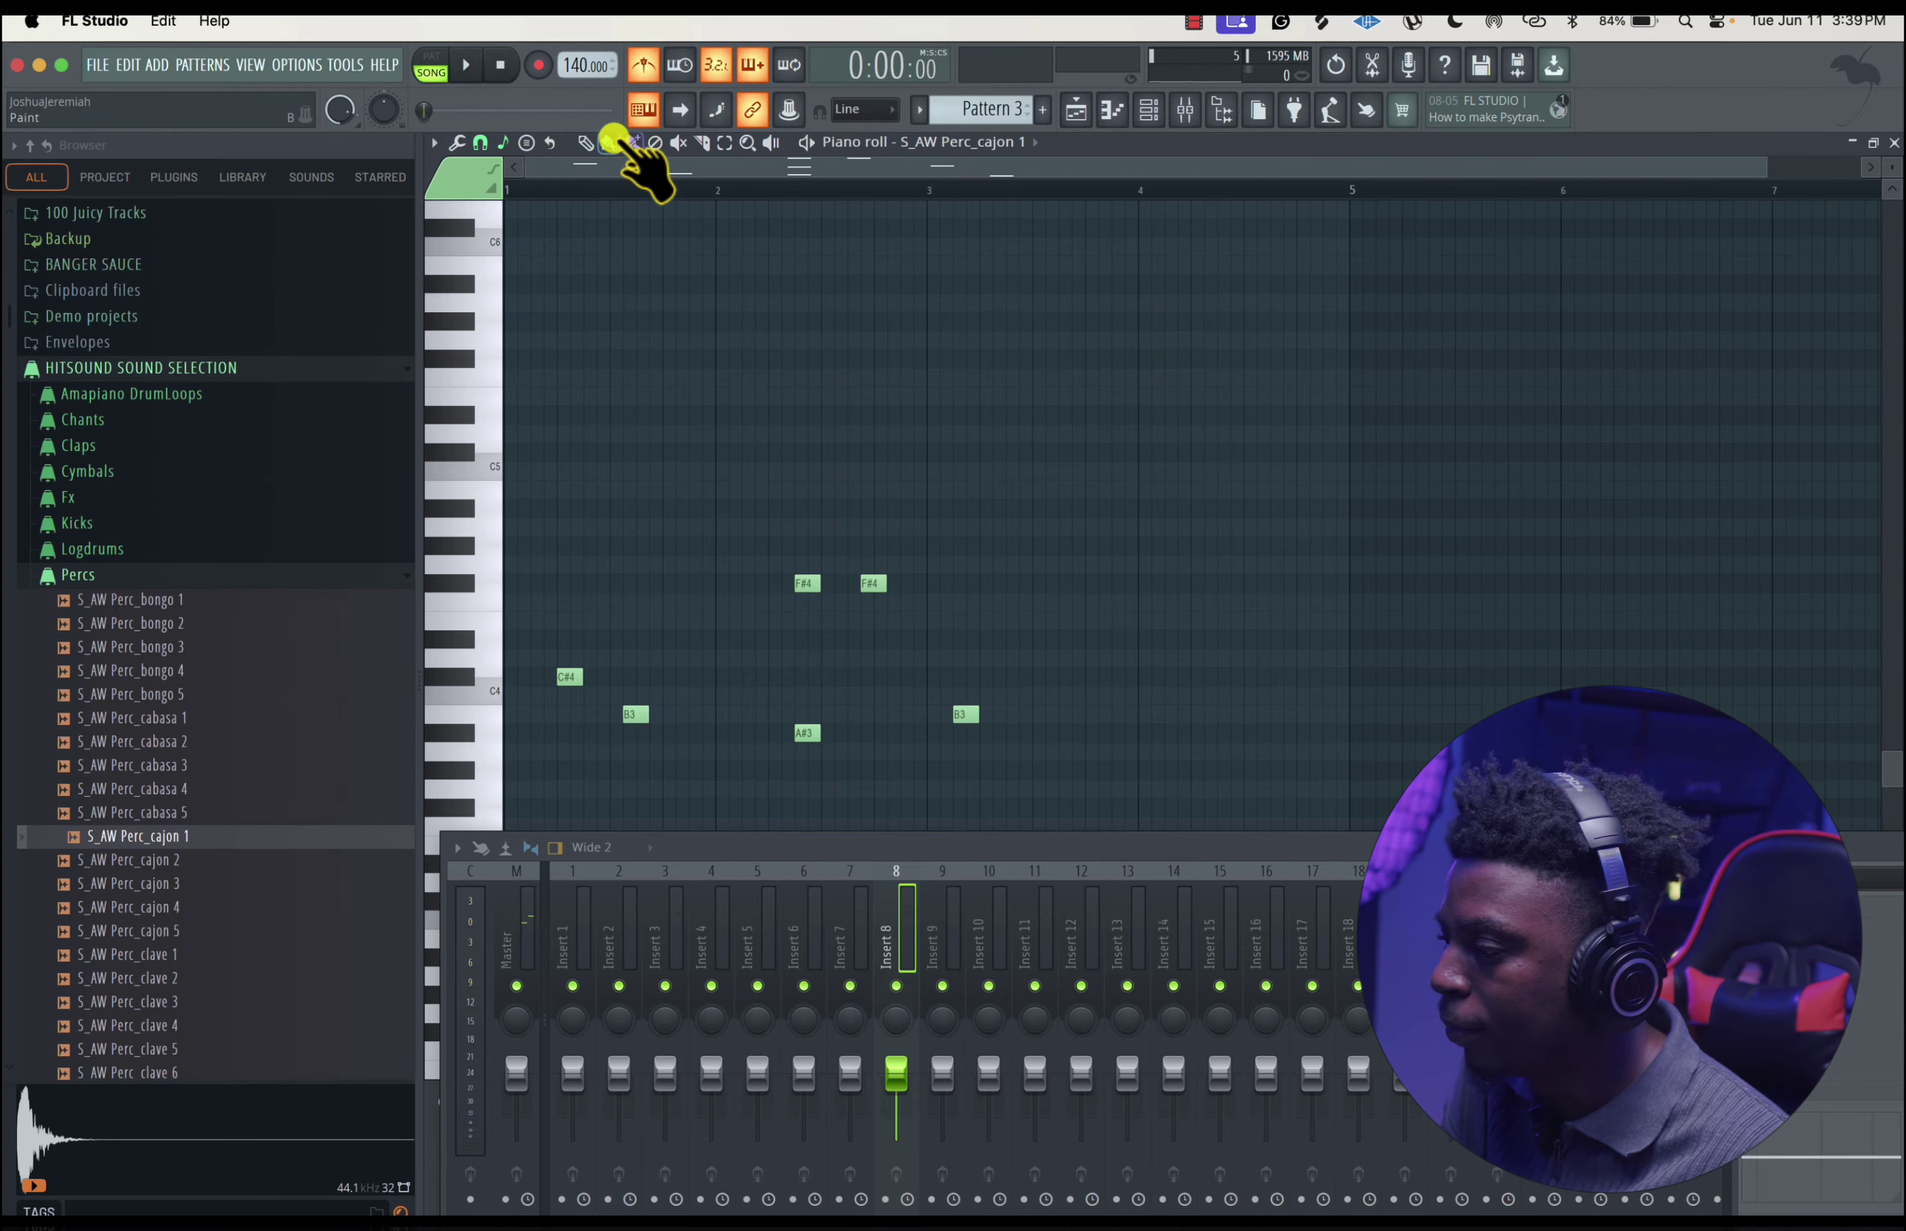
pyautogui.moveTo(708, 414); pyautogui.dragTo(1145, 416)
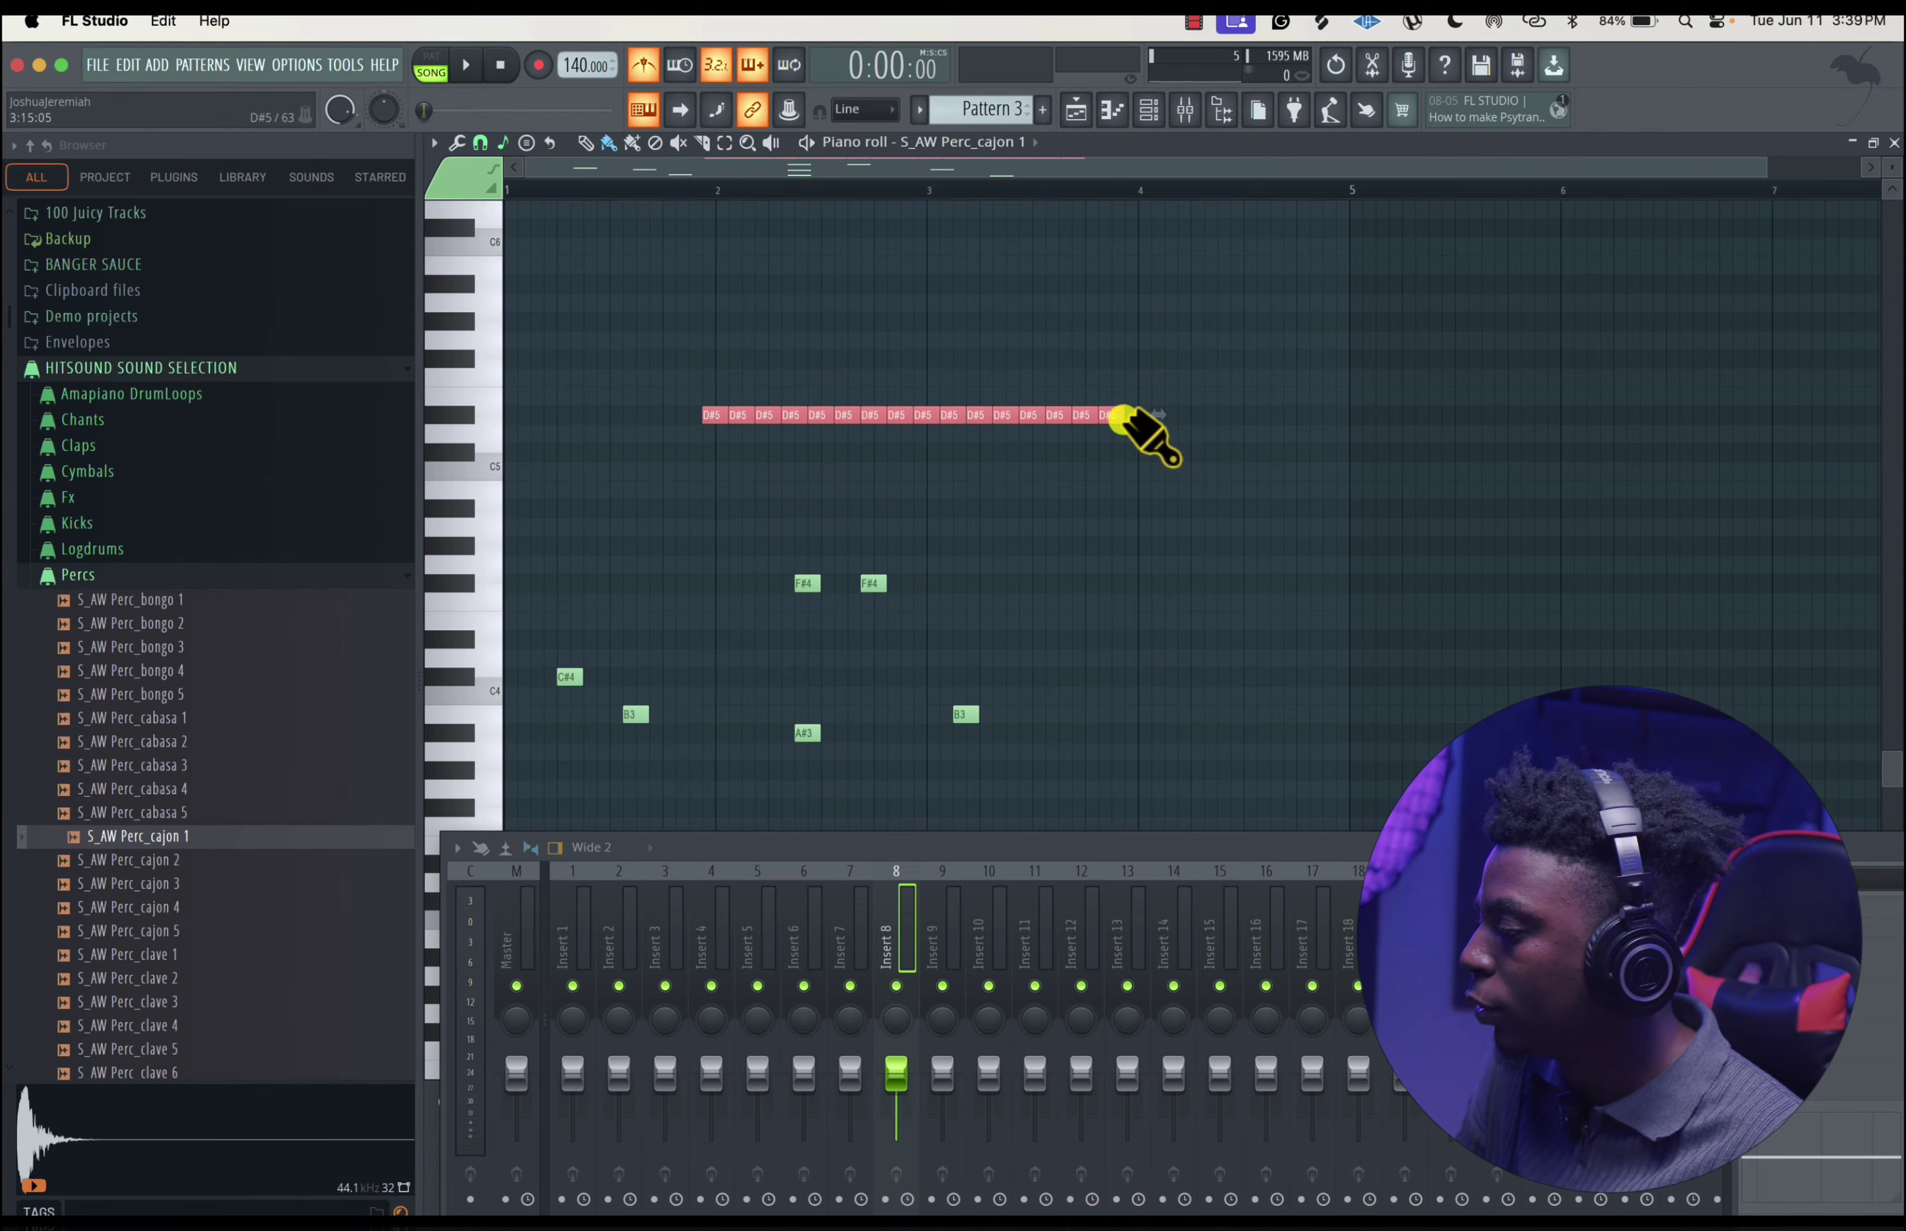
pyautogui.moveTo(970, 508); pyautogui.dragTo(1249, 517)
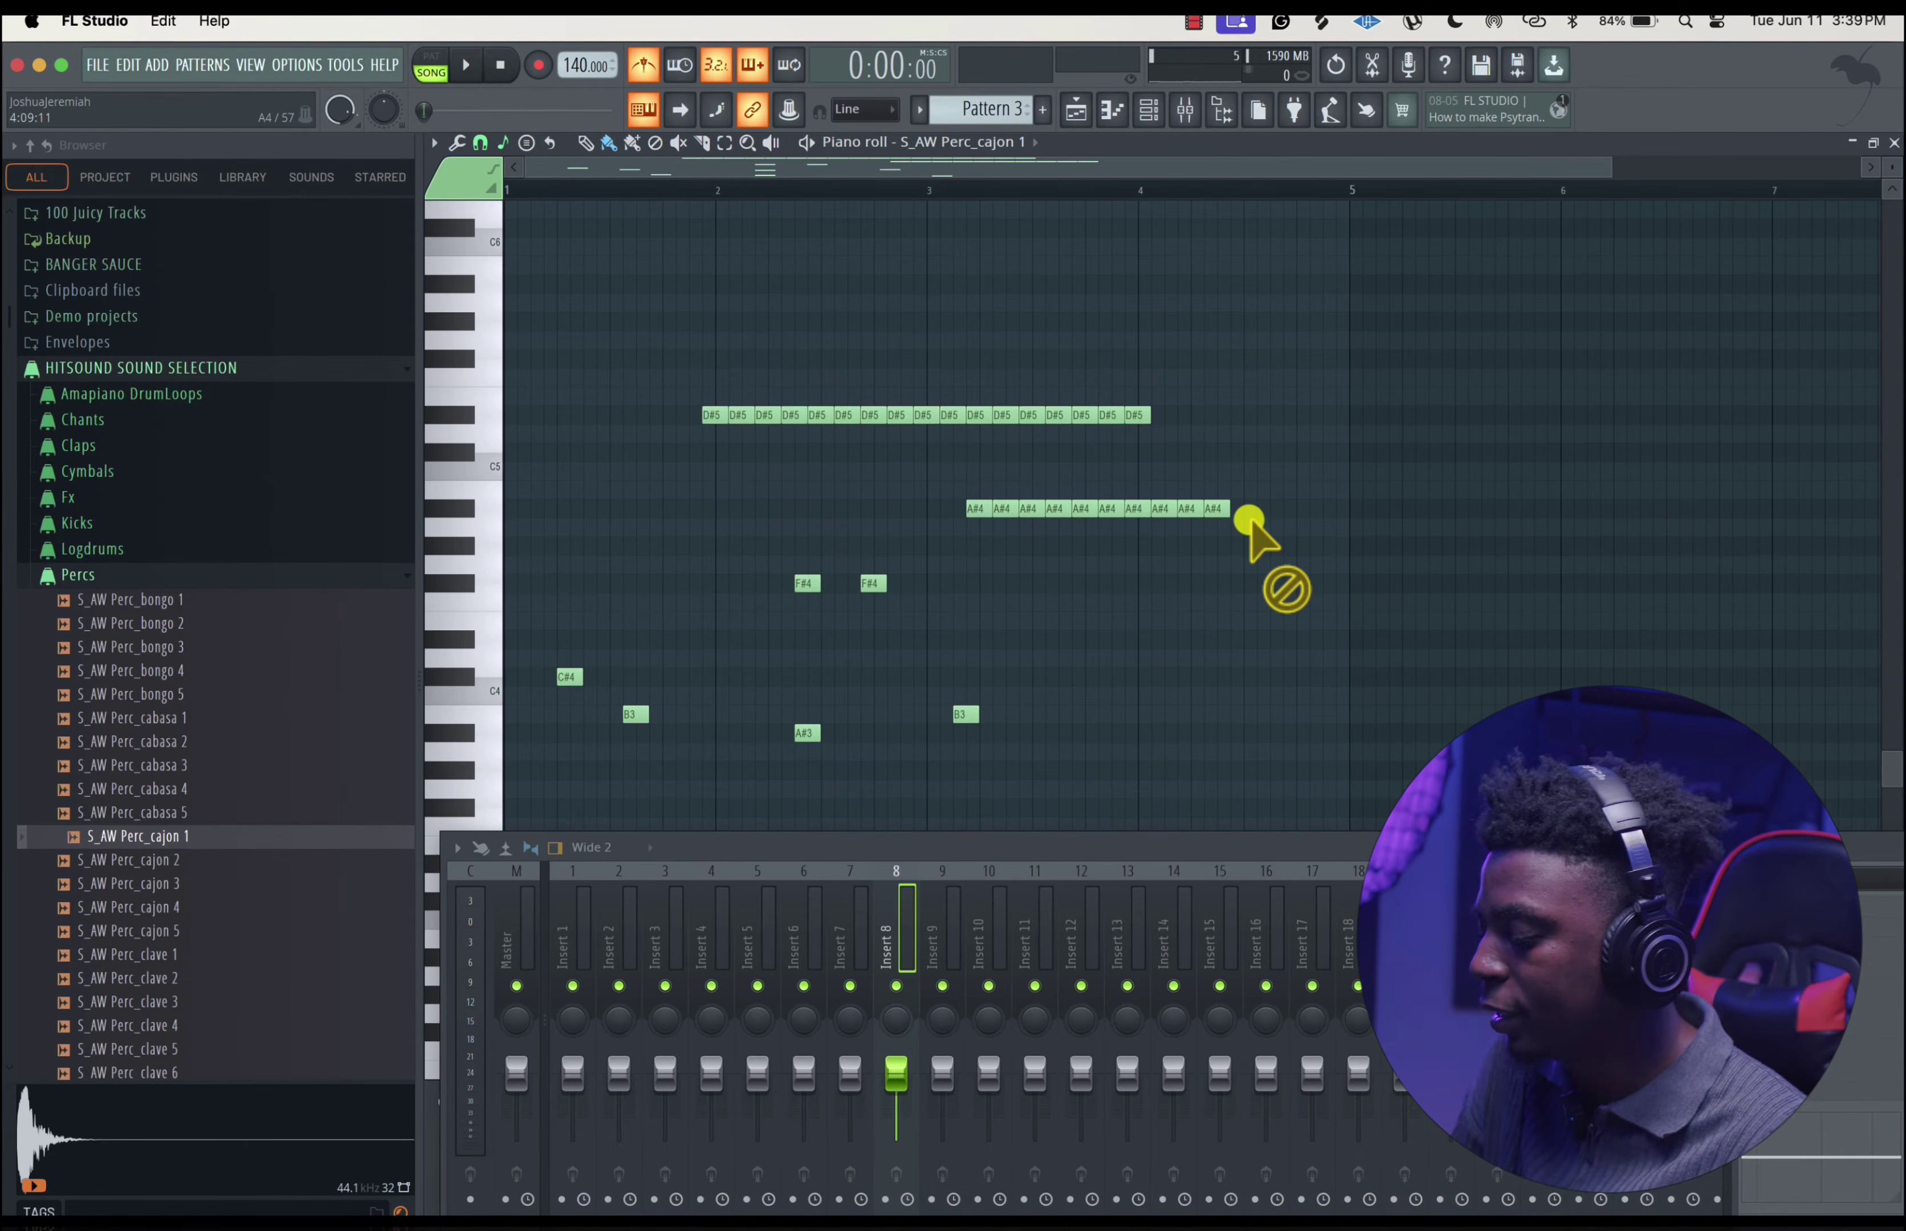
pyautogui.press('super+z')
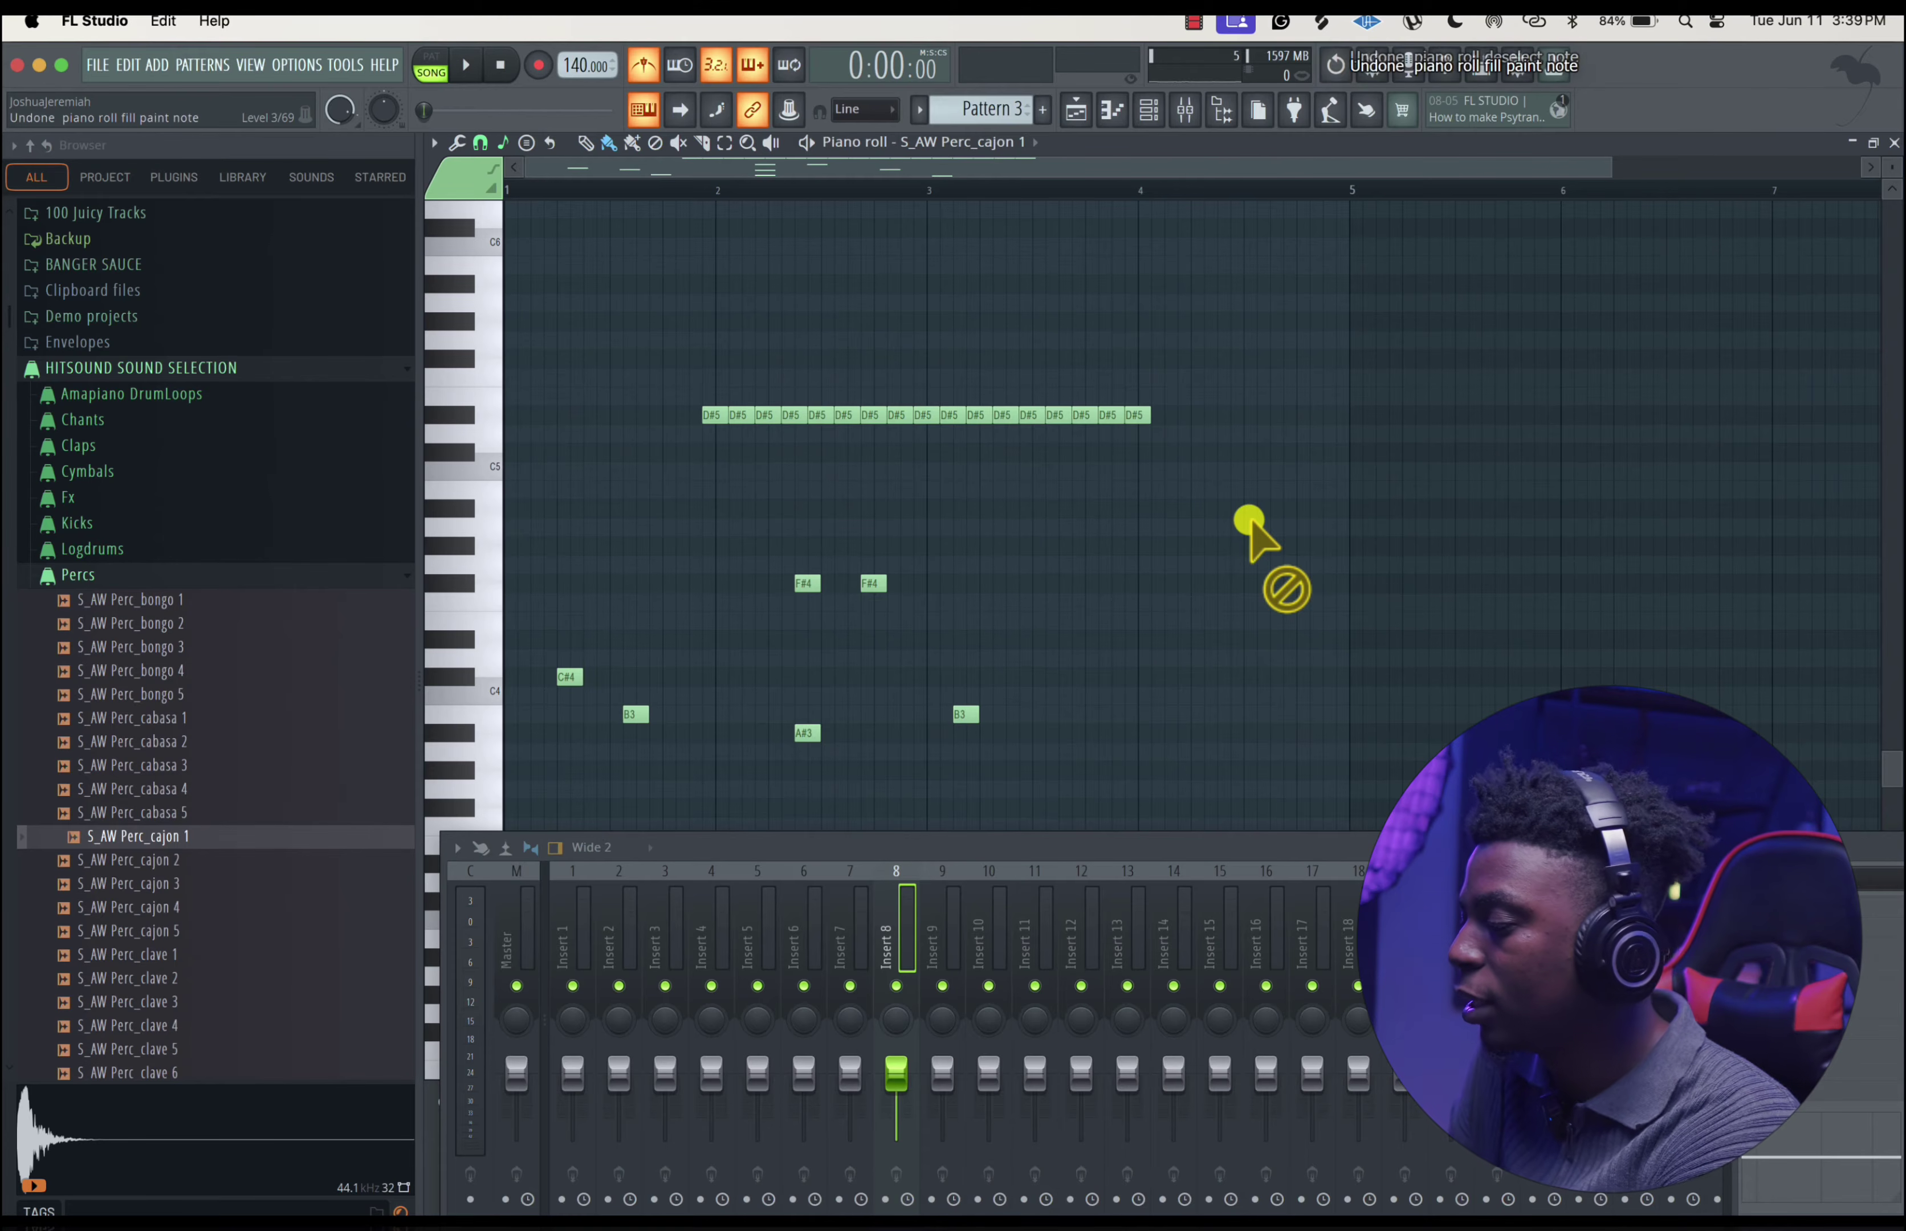
pyautogui.press('super+z')
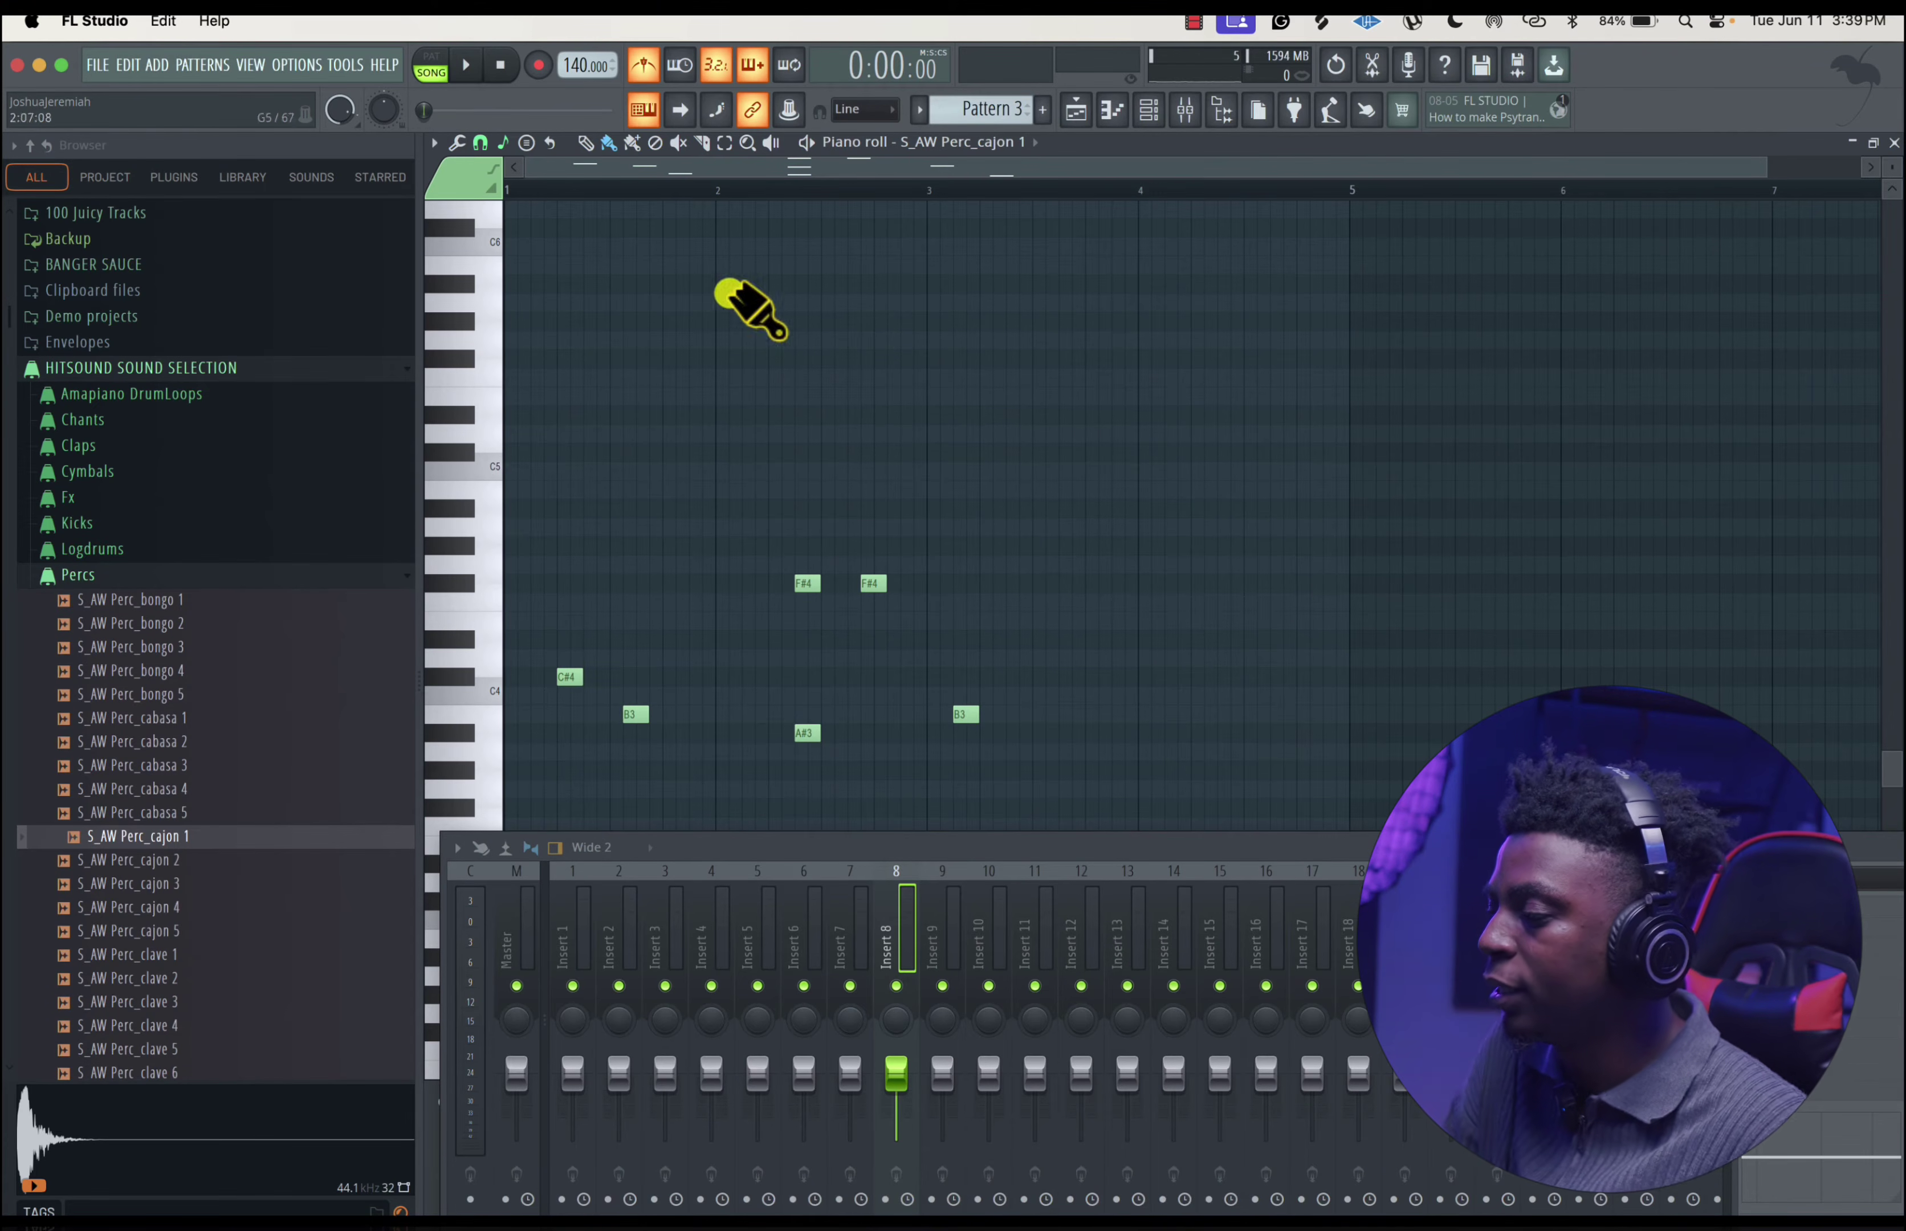
# - Try painting a run of F#5 notes from the end of bar 1 into bar 3 with the drum sequencer paint tool, and undo it
pyautogui.click(631, 143)
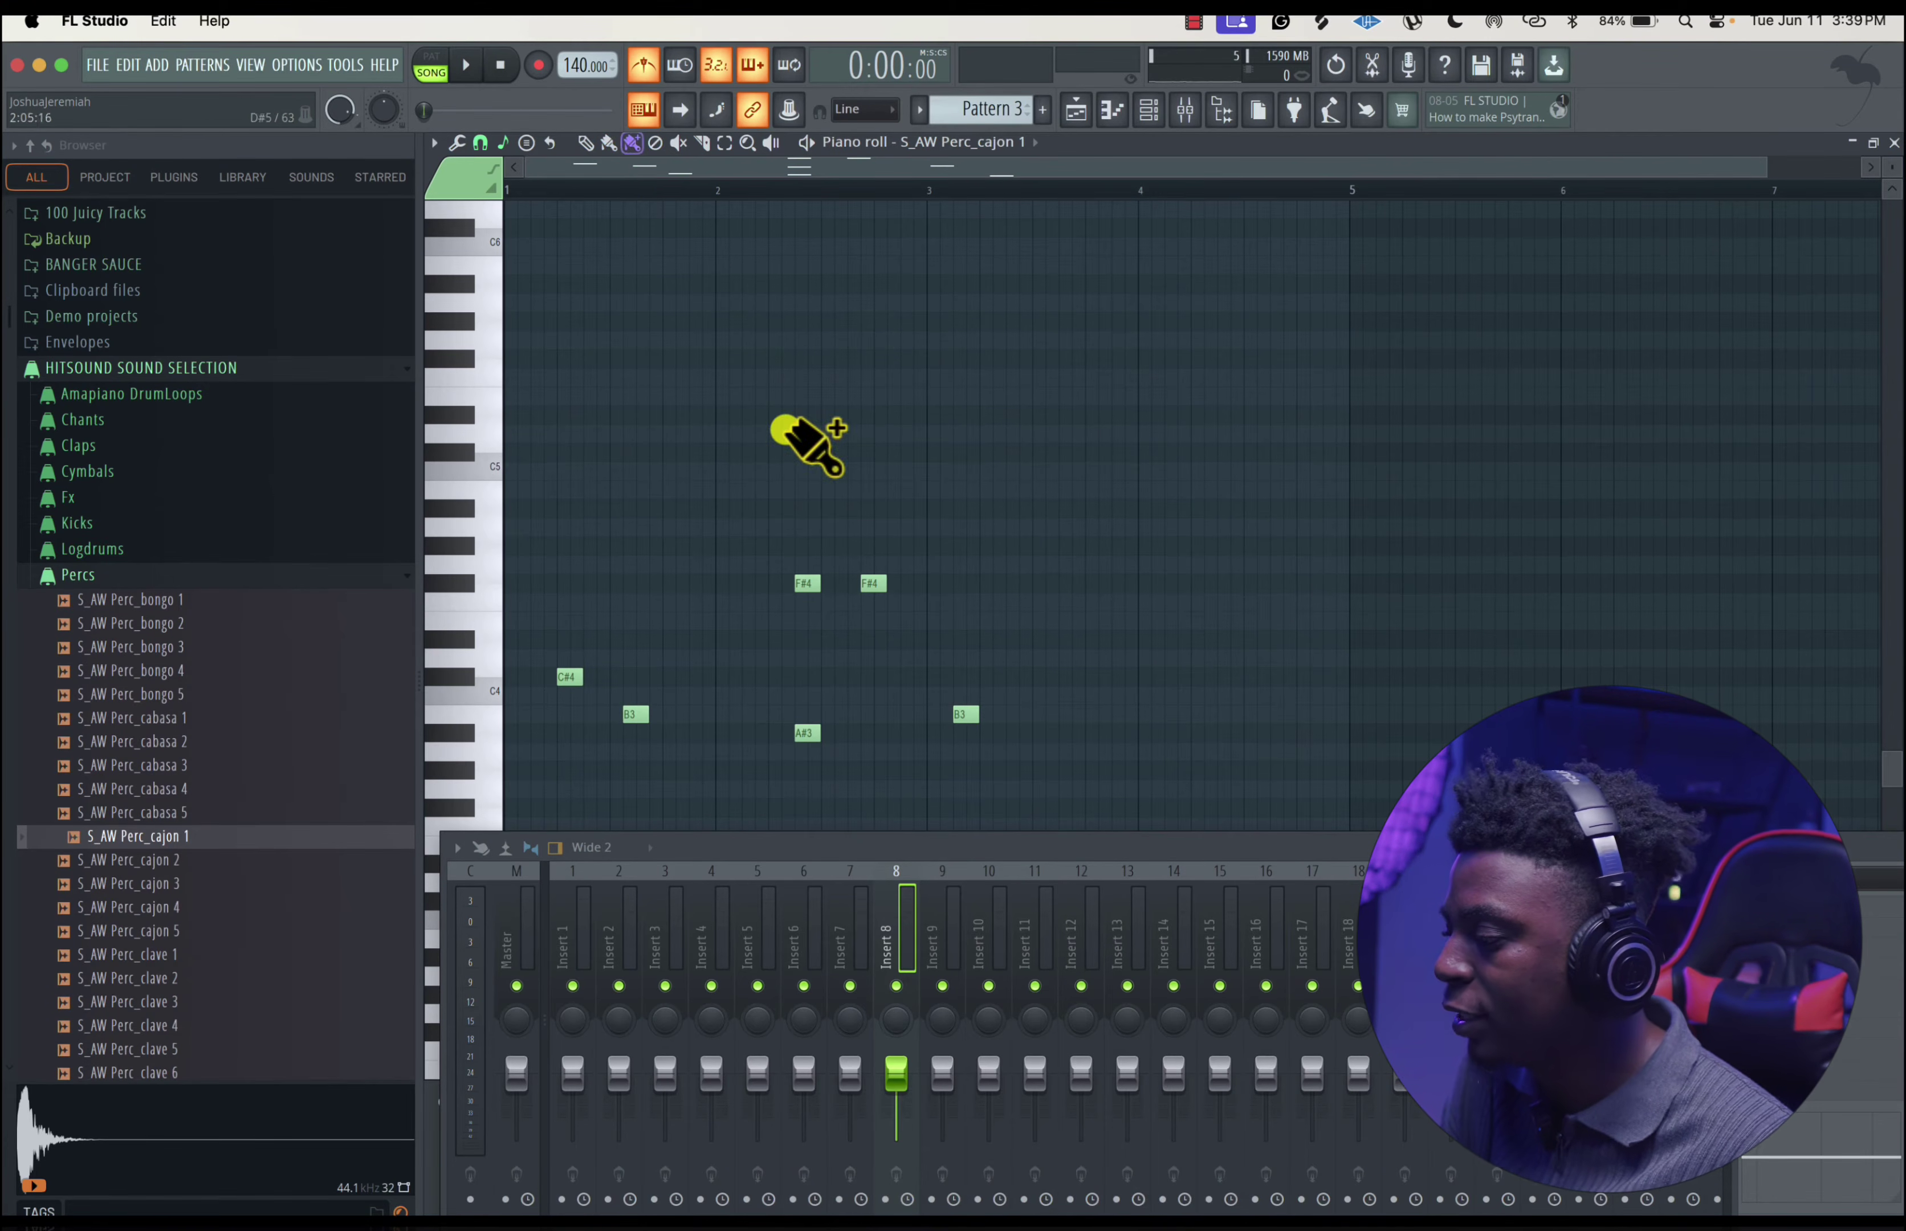
pyautogui.moveTo(696, 358)
pyautogui.mouseDown()
pyautogui.moveTo(1004, 544)
pyautogui.moveTo(827, 456)
pyautogui.mouseUp()
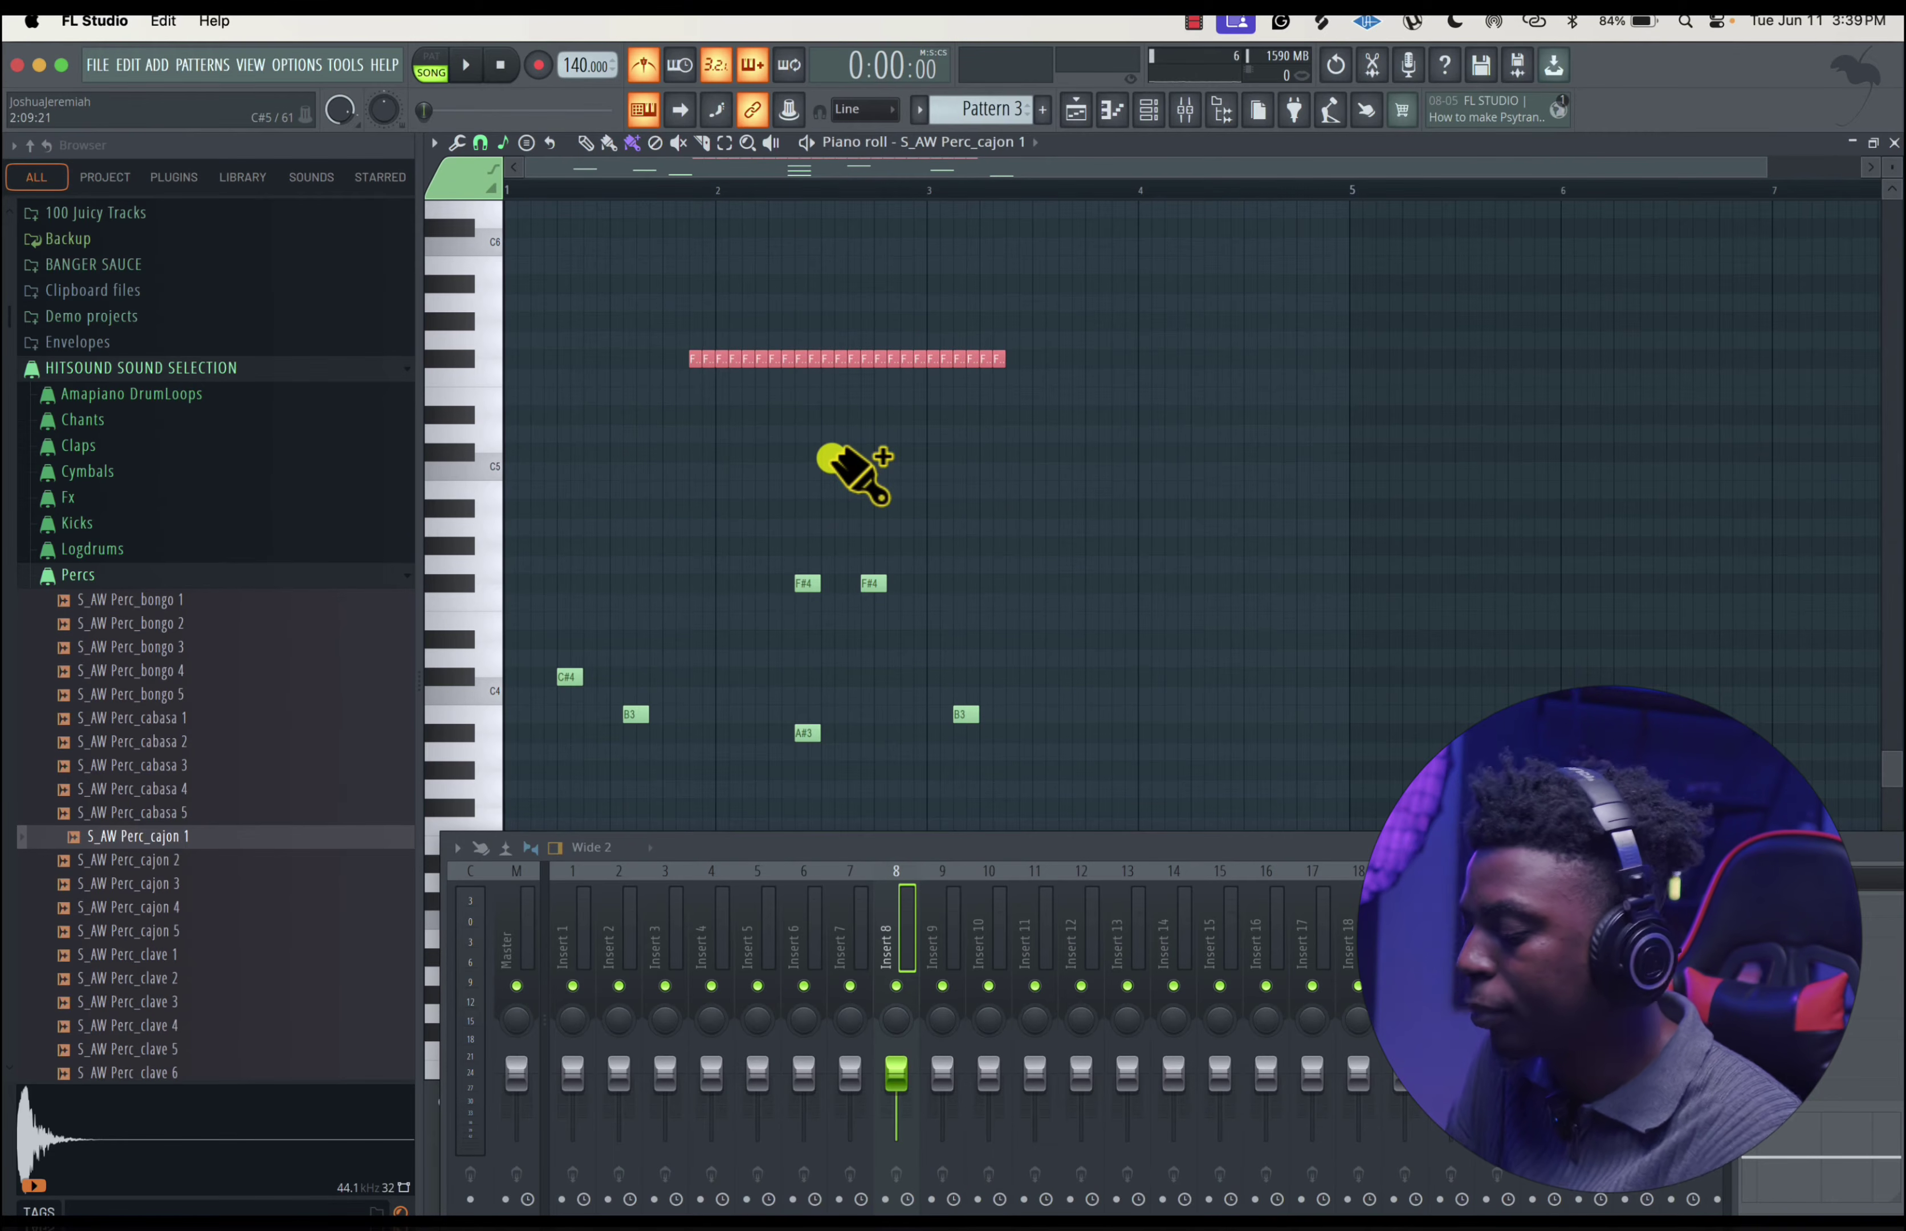
pyautogui.press('super+z')
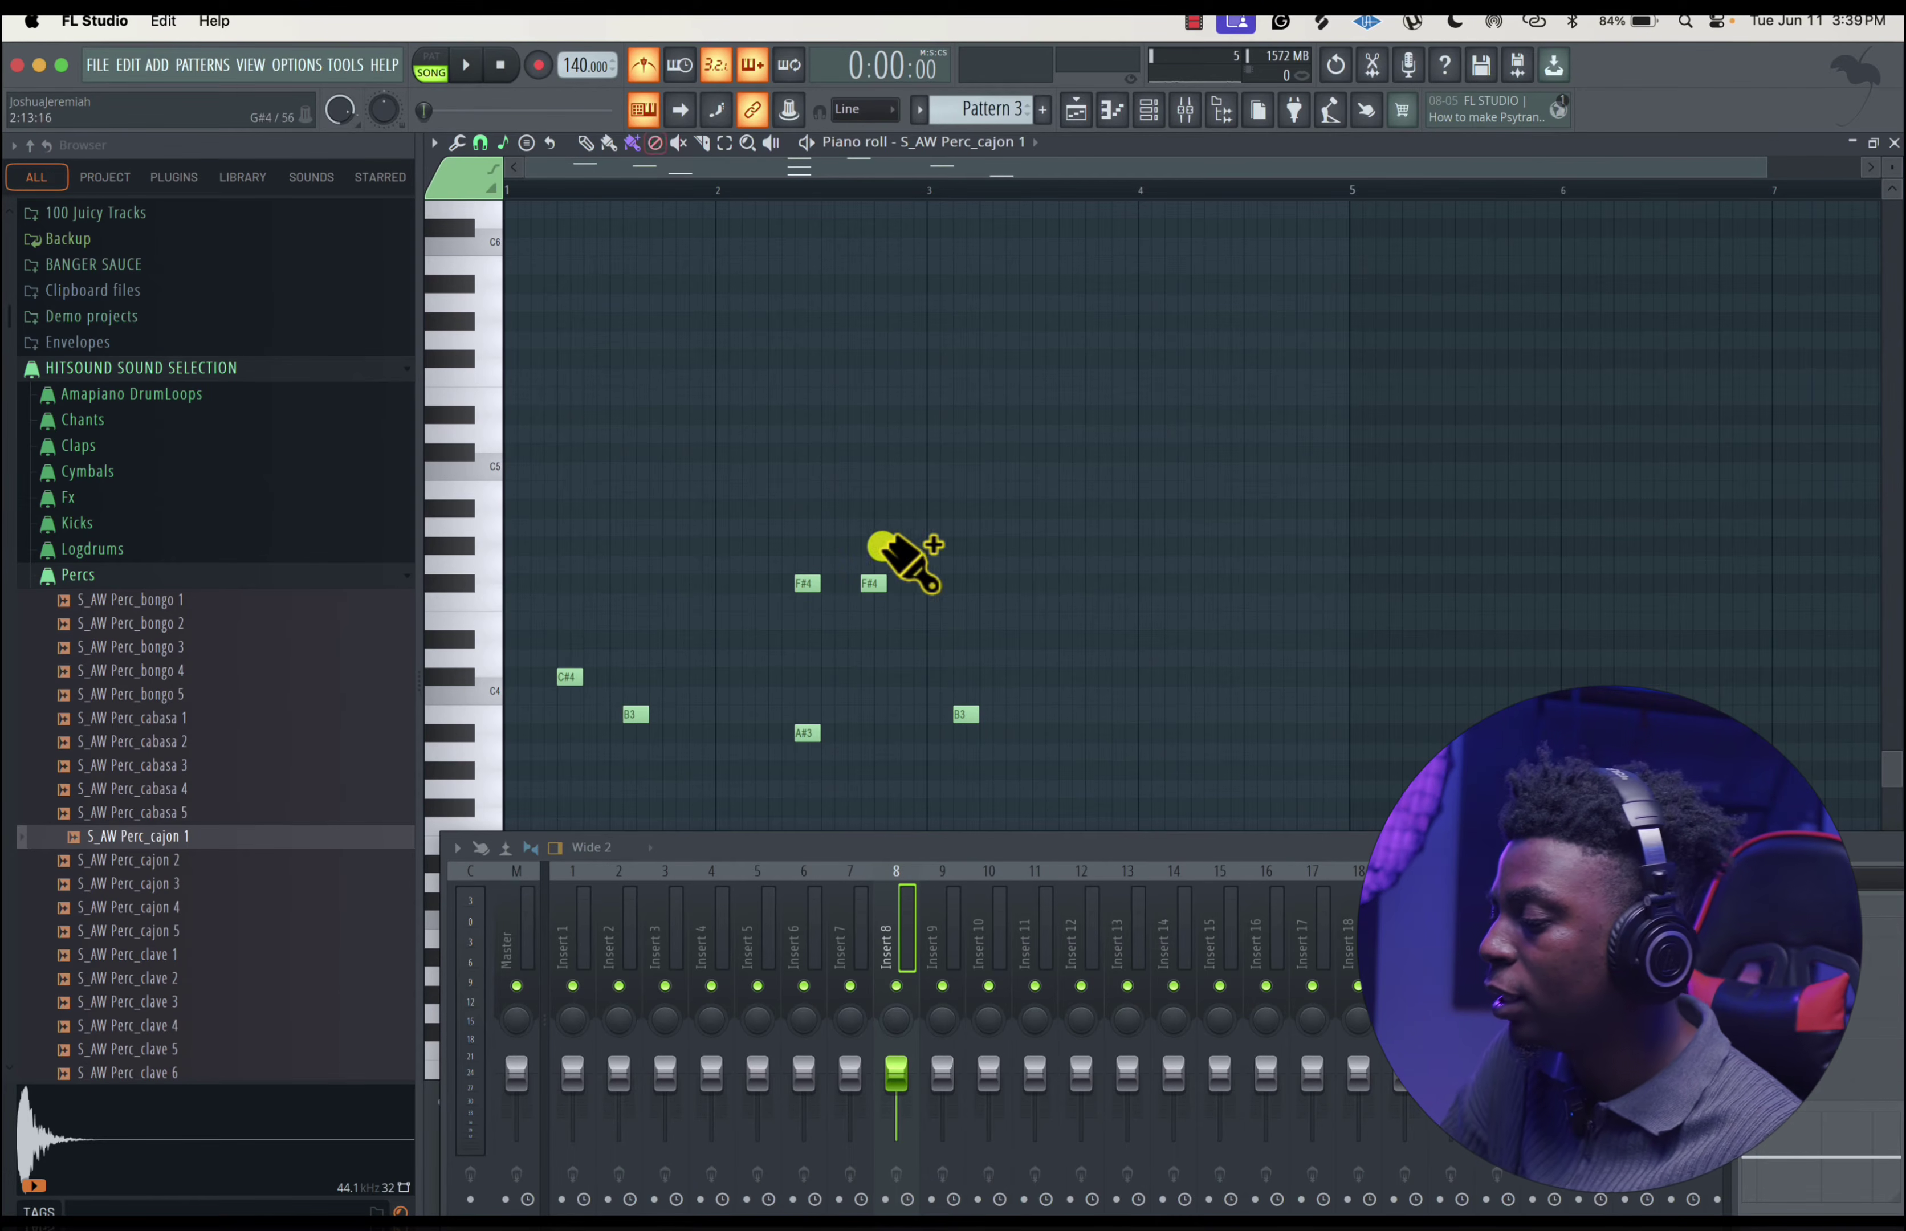
# - Switch back to the Draw tool and cut all notes from the piano roll
pyautogui.click(589, 145)
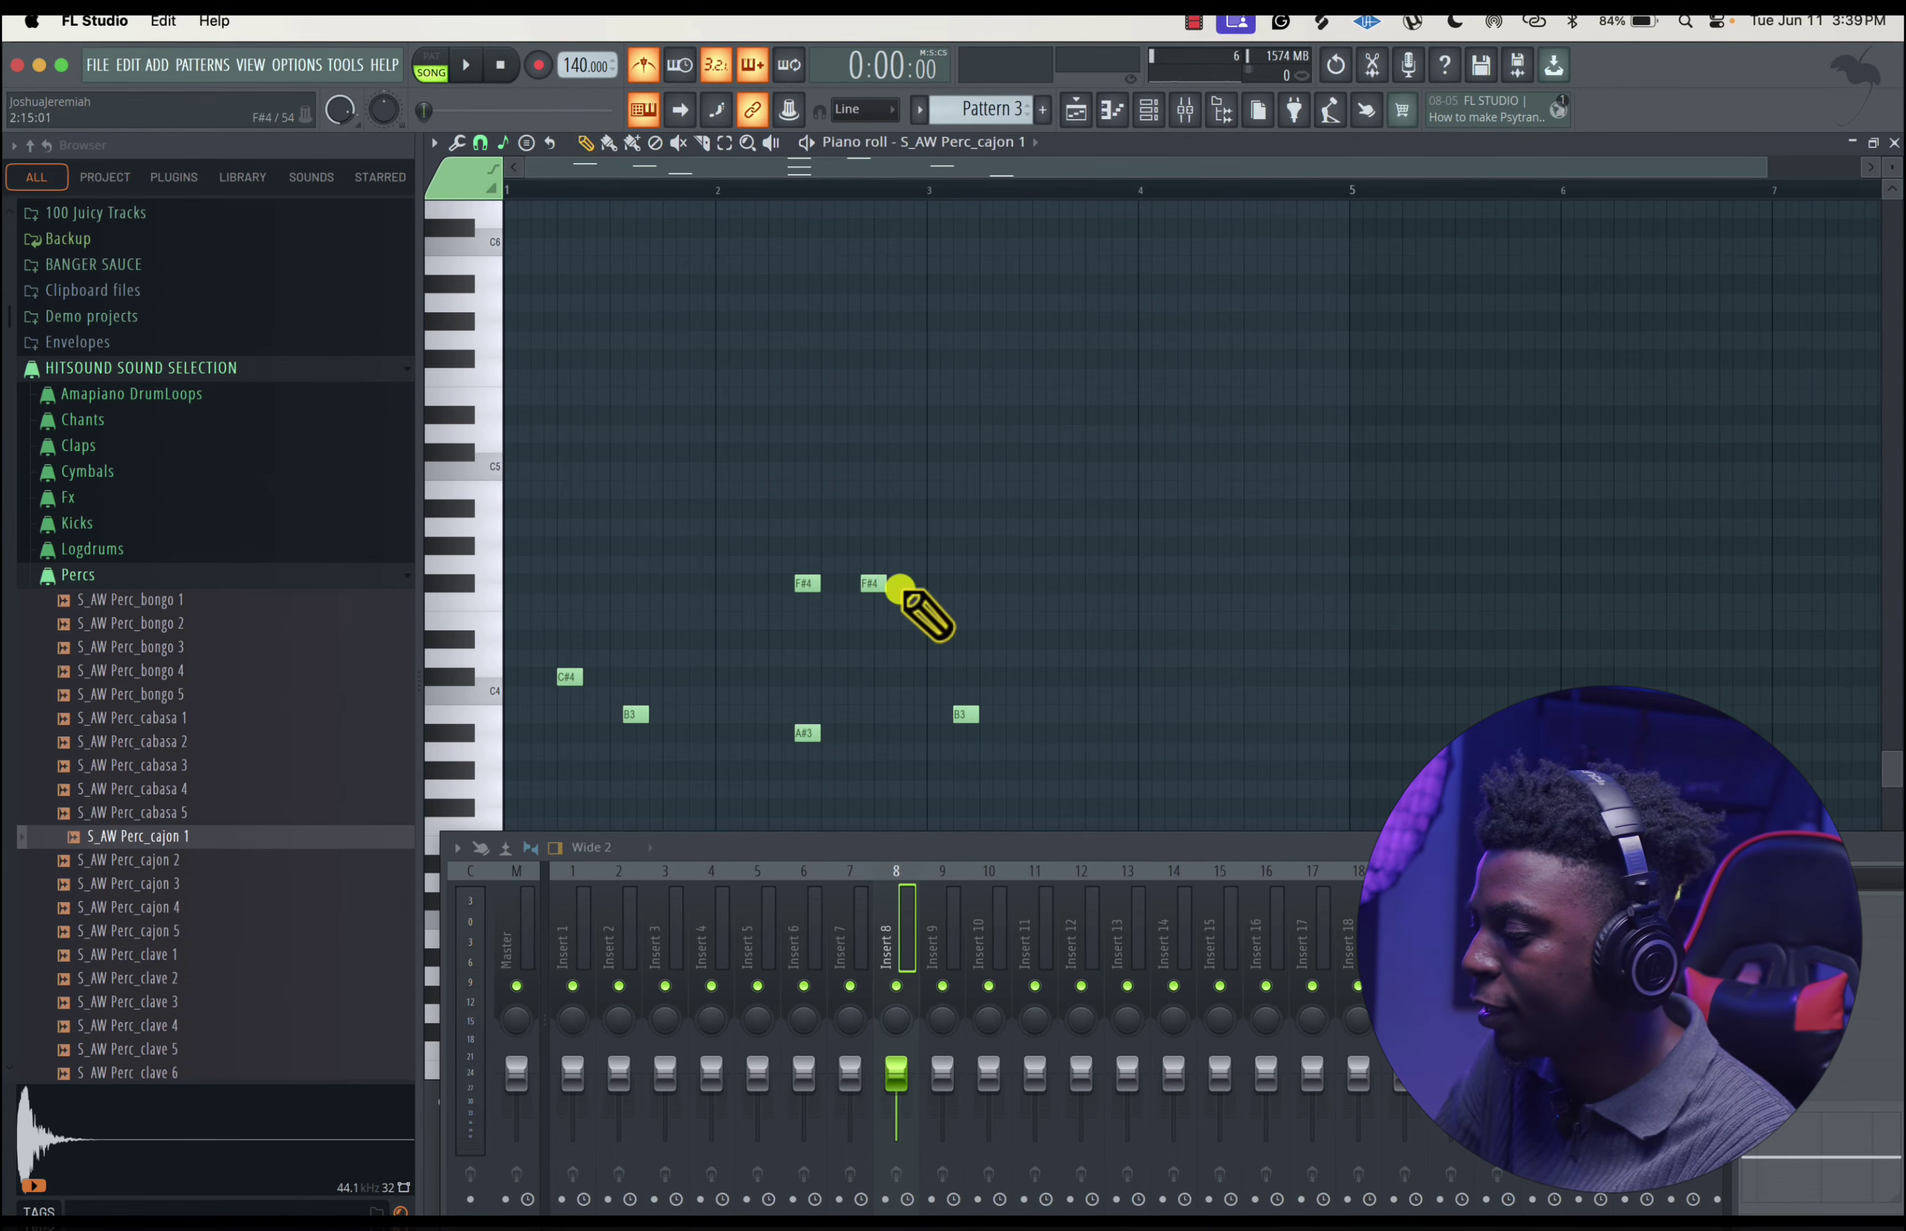
pyautogui.click(801, 582)
pyautogui.press('super+x')
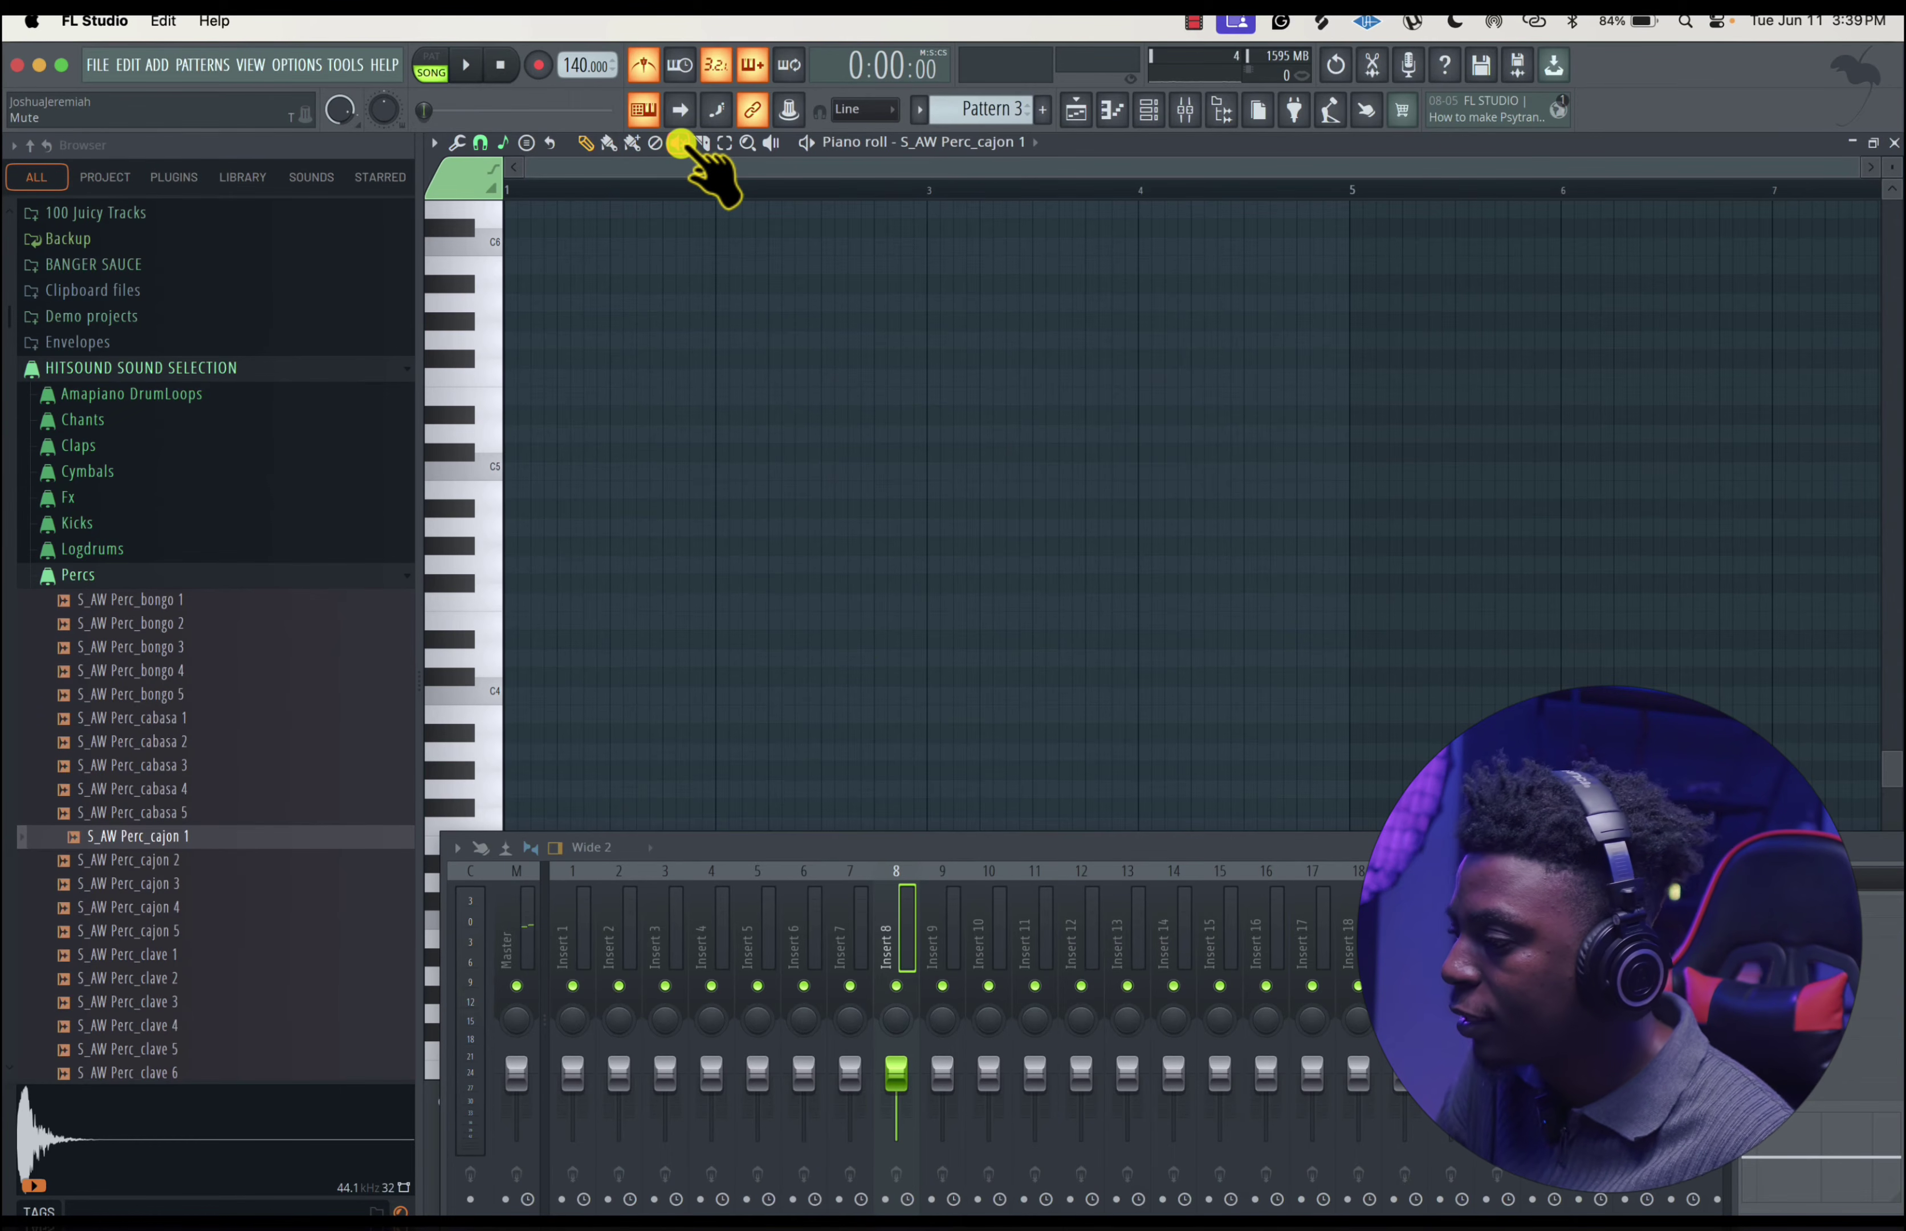
# - Draw a single C#5 note at the end of bar 1 and mute it
pyautogui.click(696, 452)
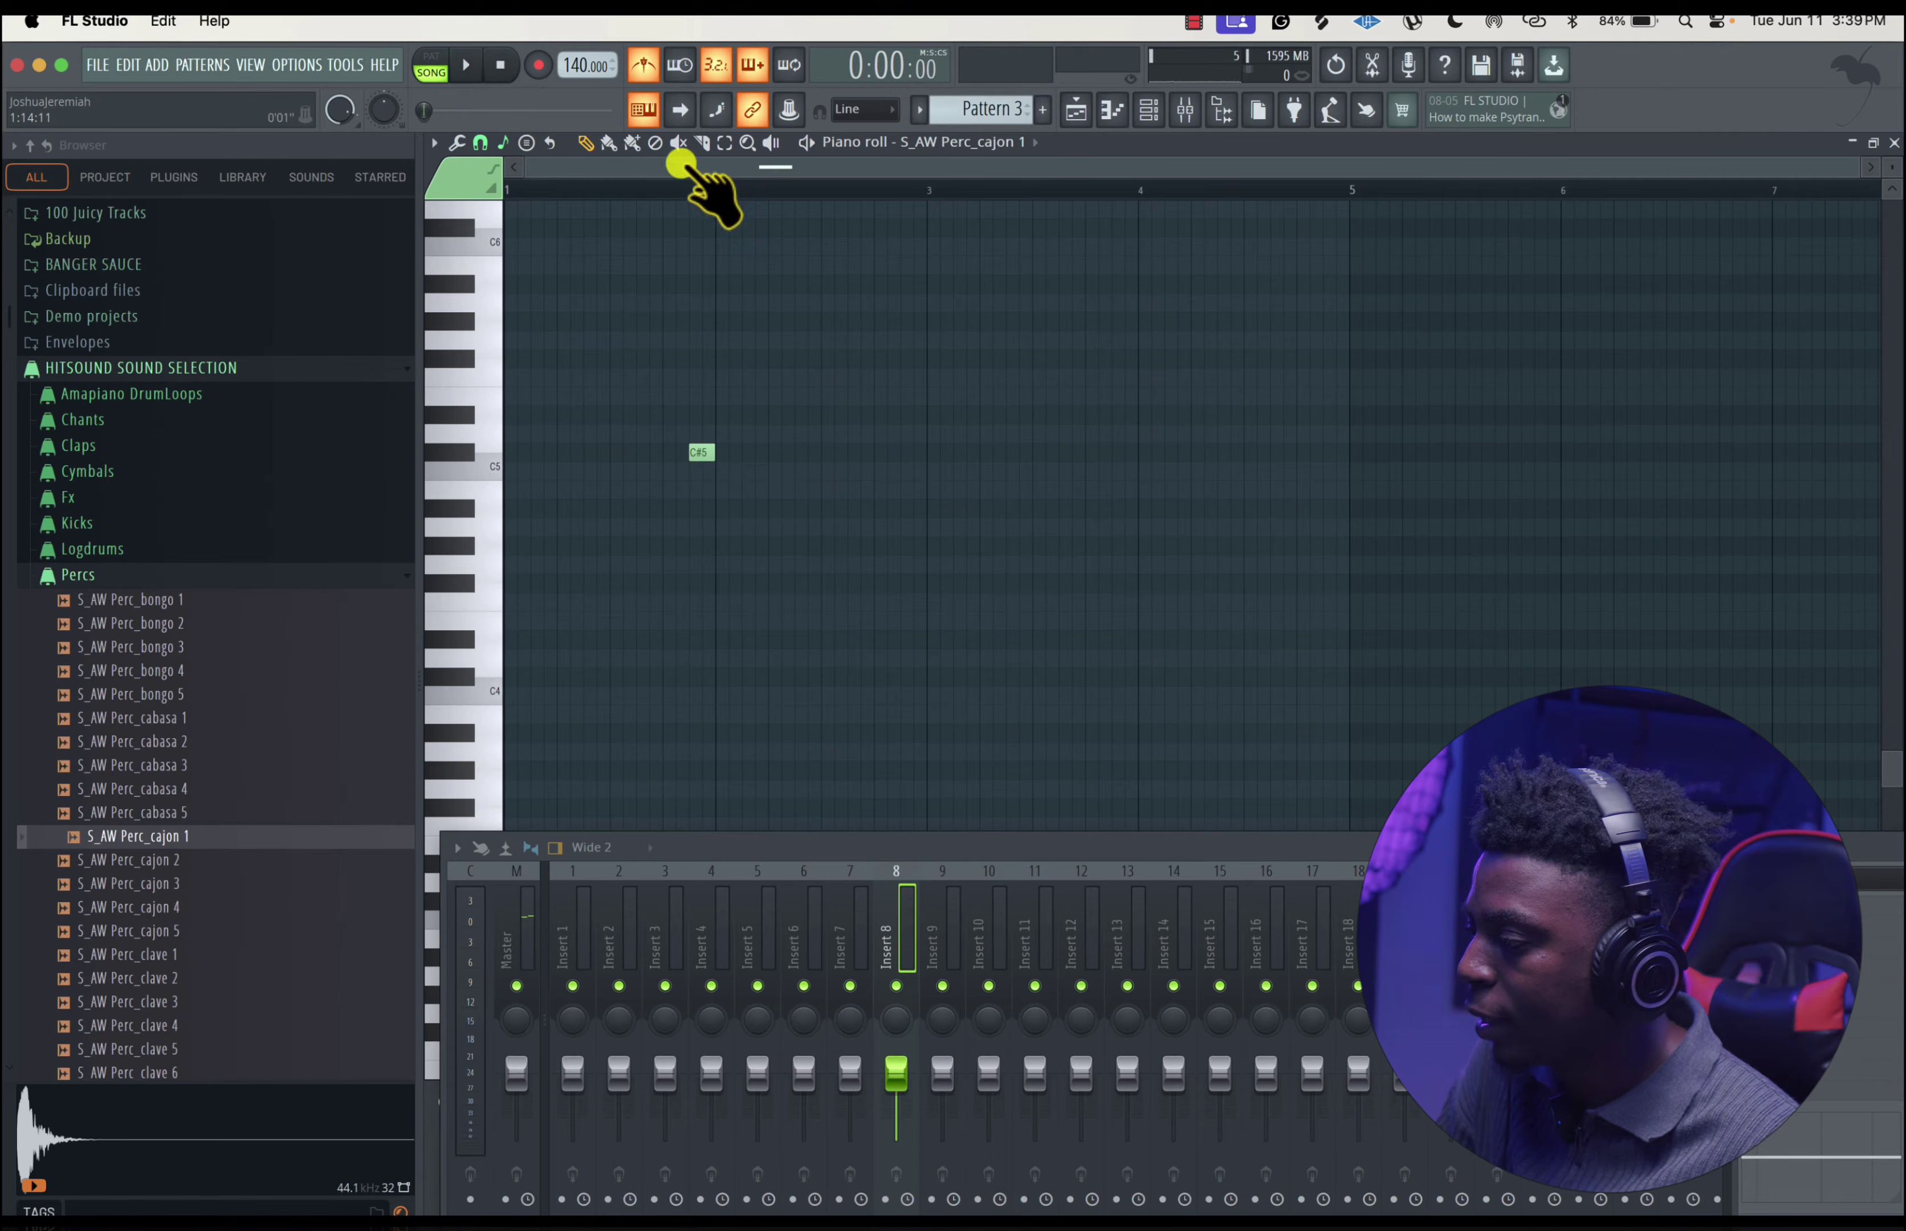
pyautogui.click(679, 143)
pyautogui.click(698, 453)
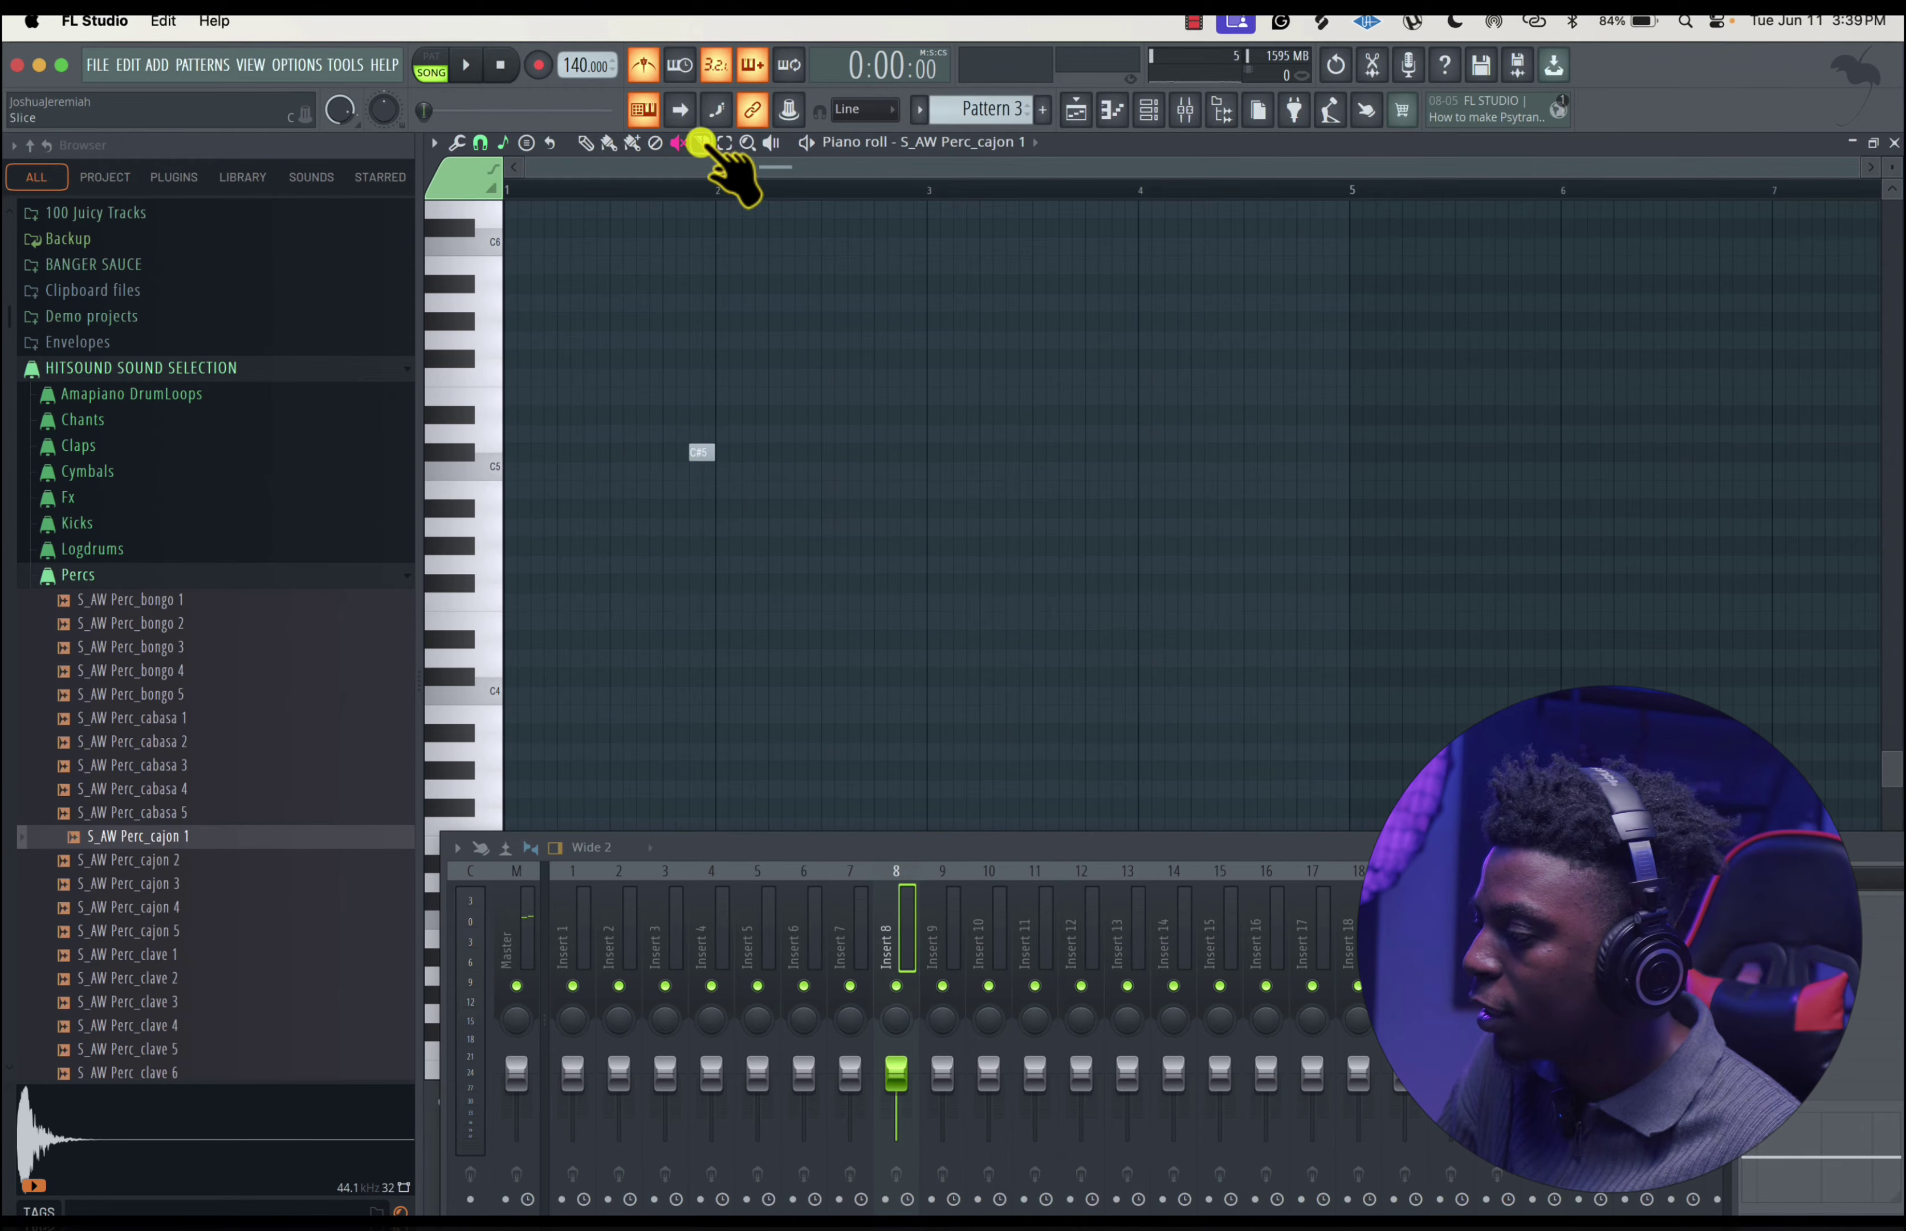
# - Slice the C#5 note in two and select both pieces with the Select tool
pyautogui.click(702, 142)
pyautogui.moveTo(703, 441); pyautogui.dragTo(703, 471)
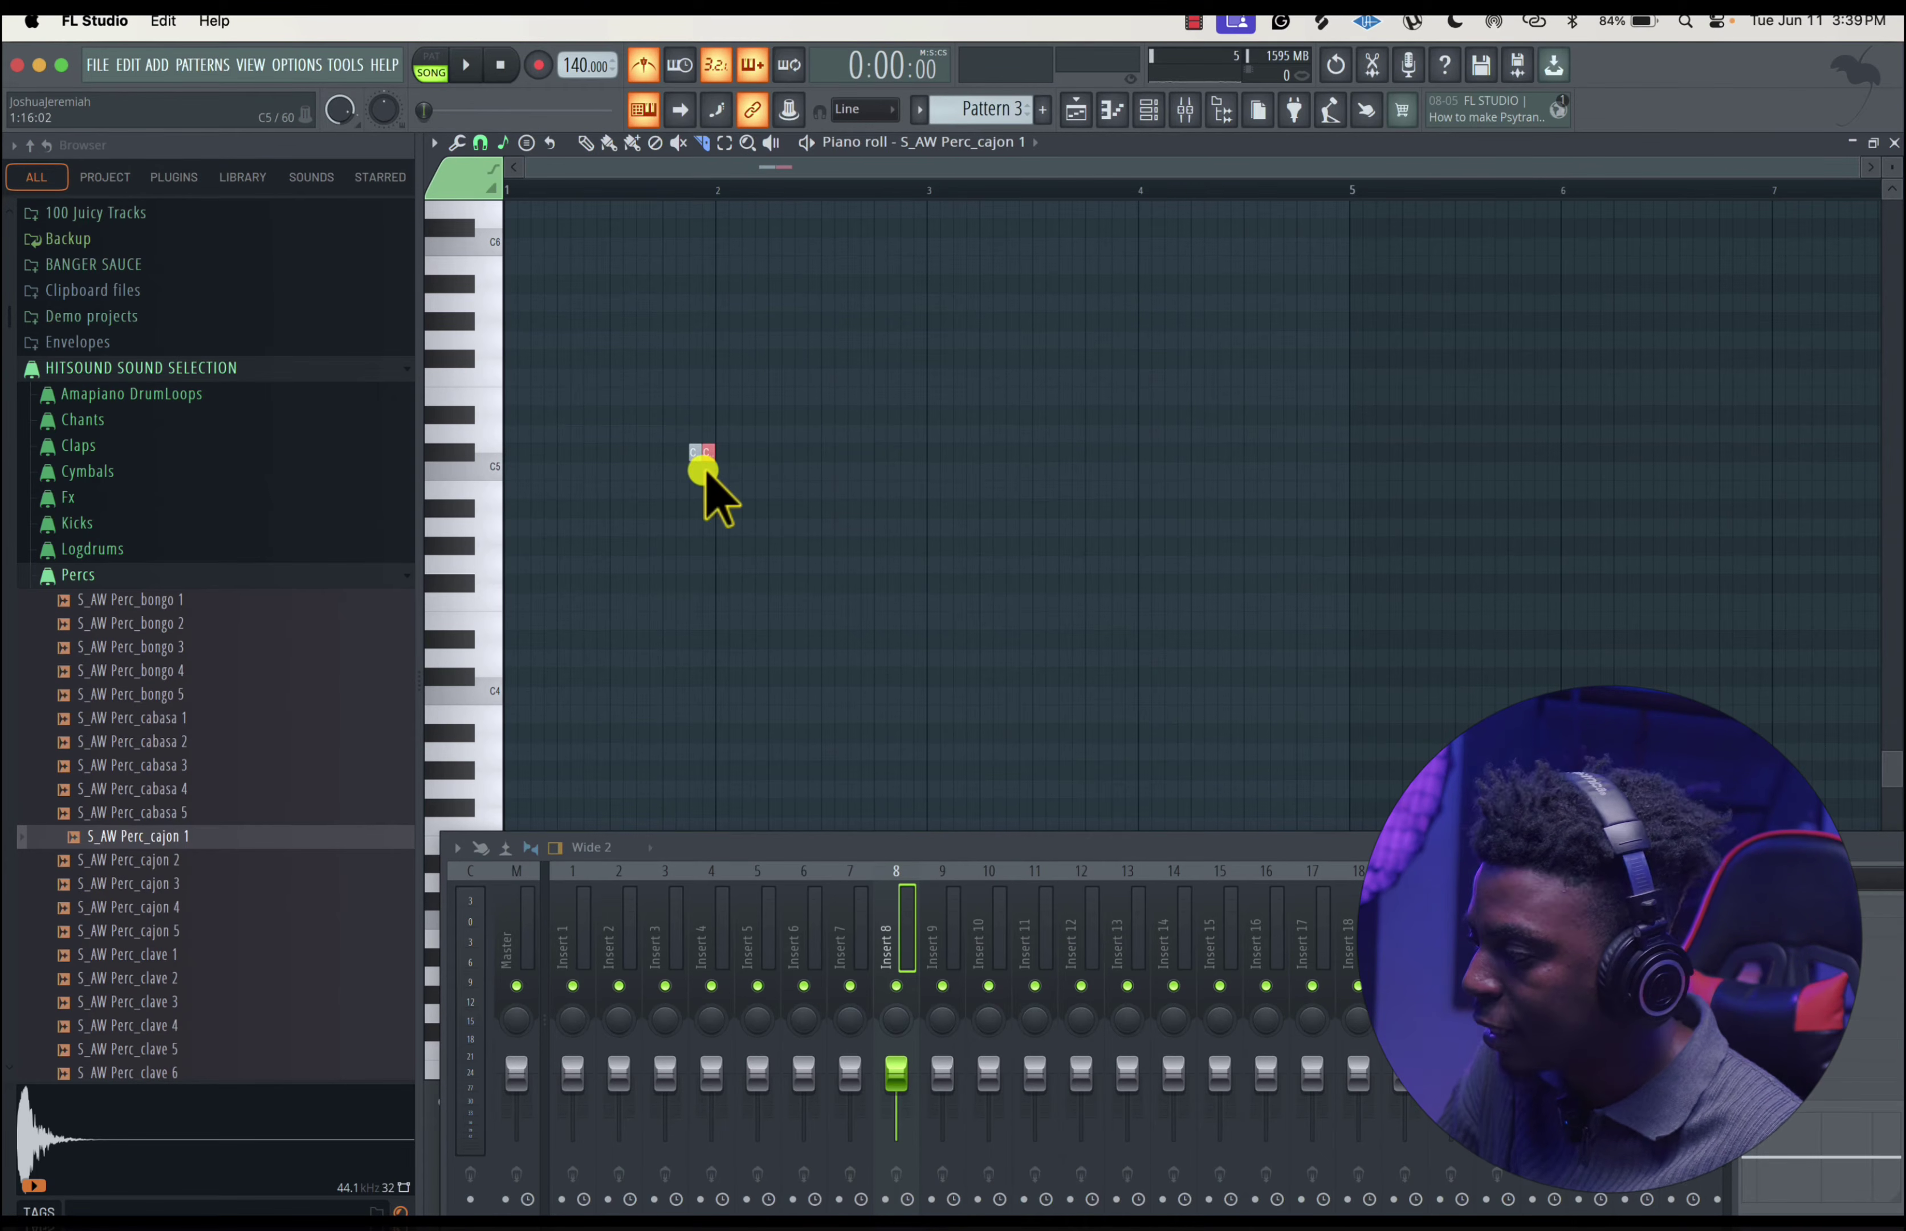
pyautogui.click(719, 143)
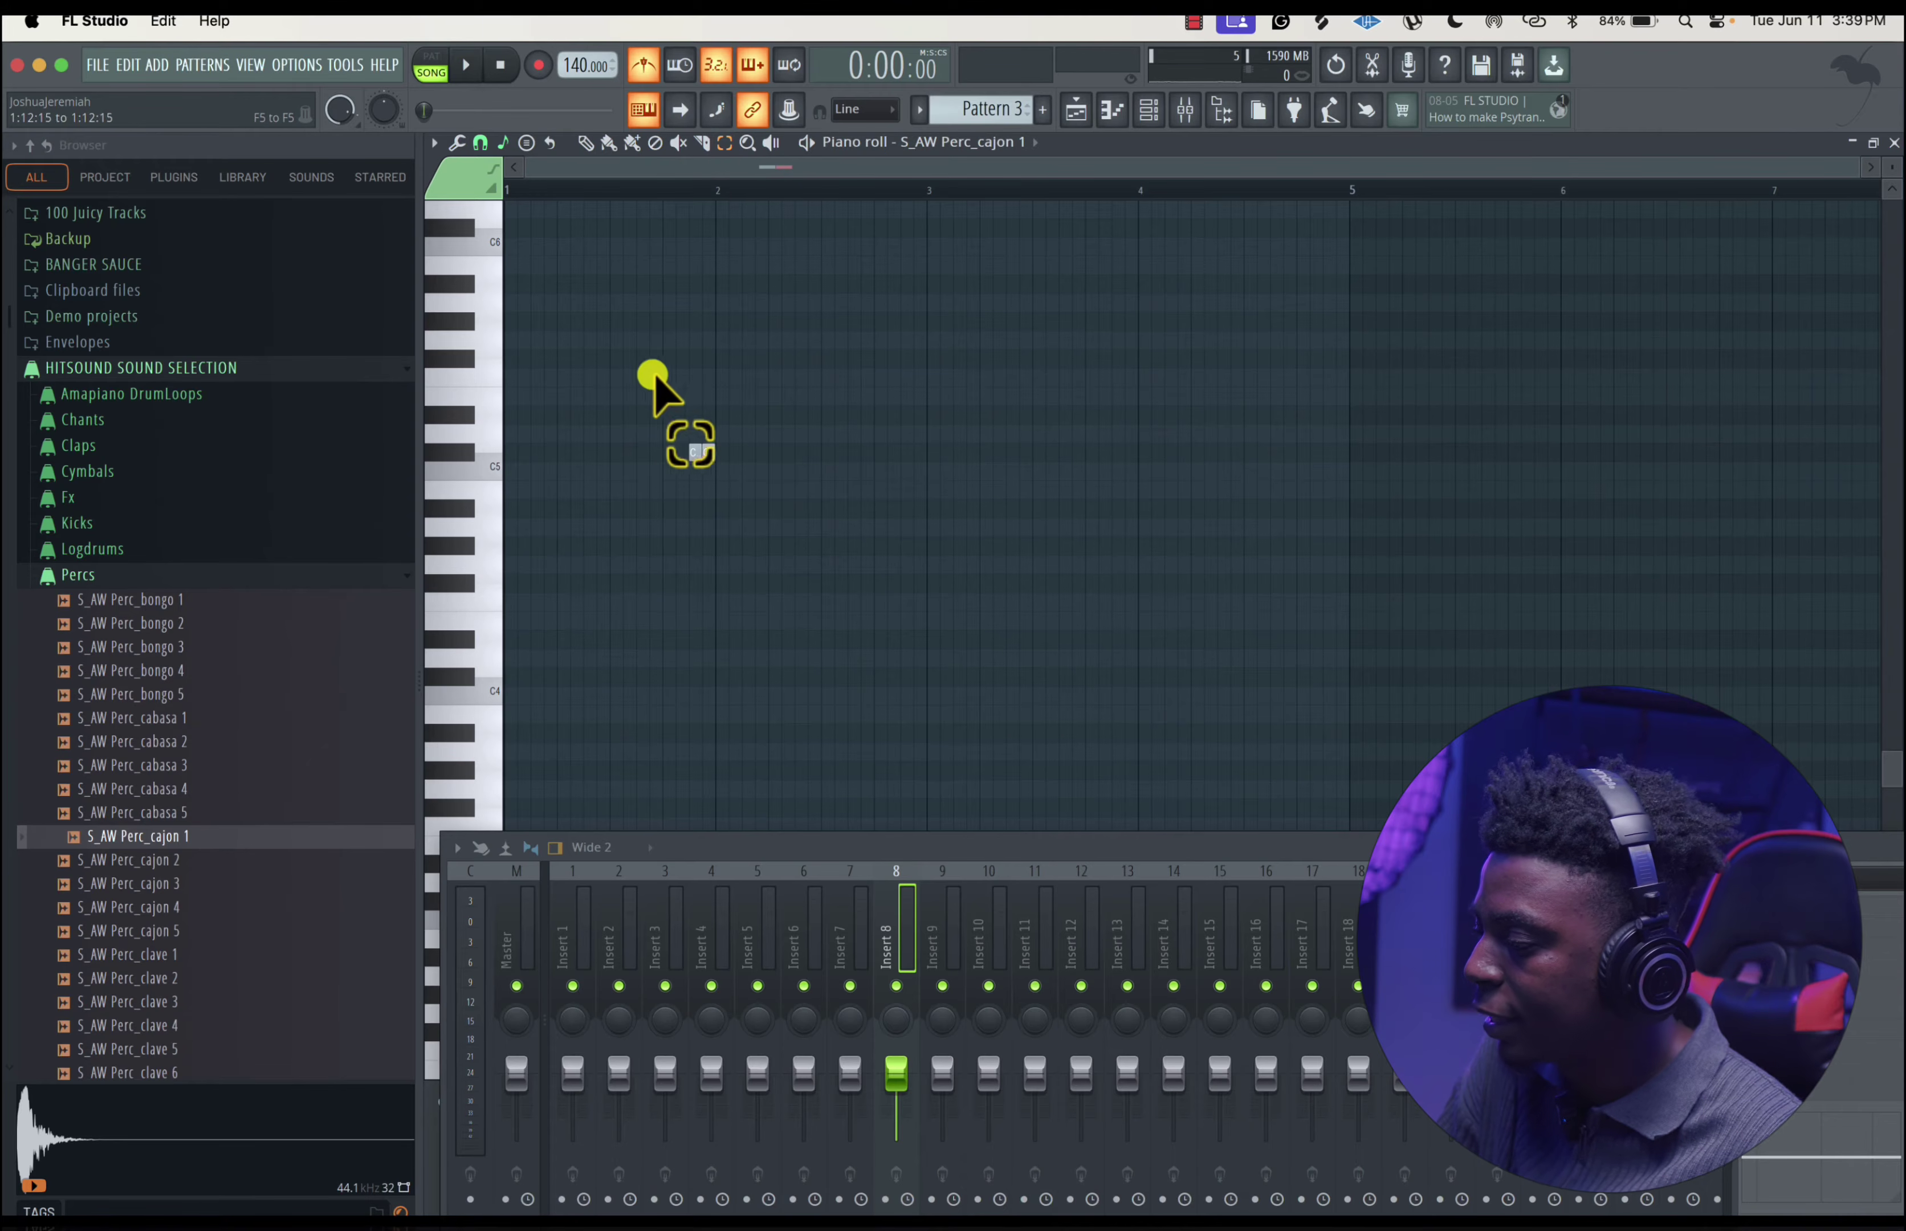
pyautogui.moveTo(655, 376); pyautogui.dragTo(877, 556)
# - Zoom in on the sliced C#5 notes with the Zoom tool
pyautogui.click(745, 142)
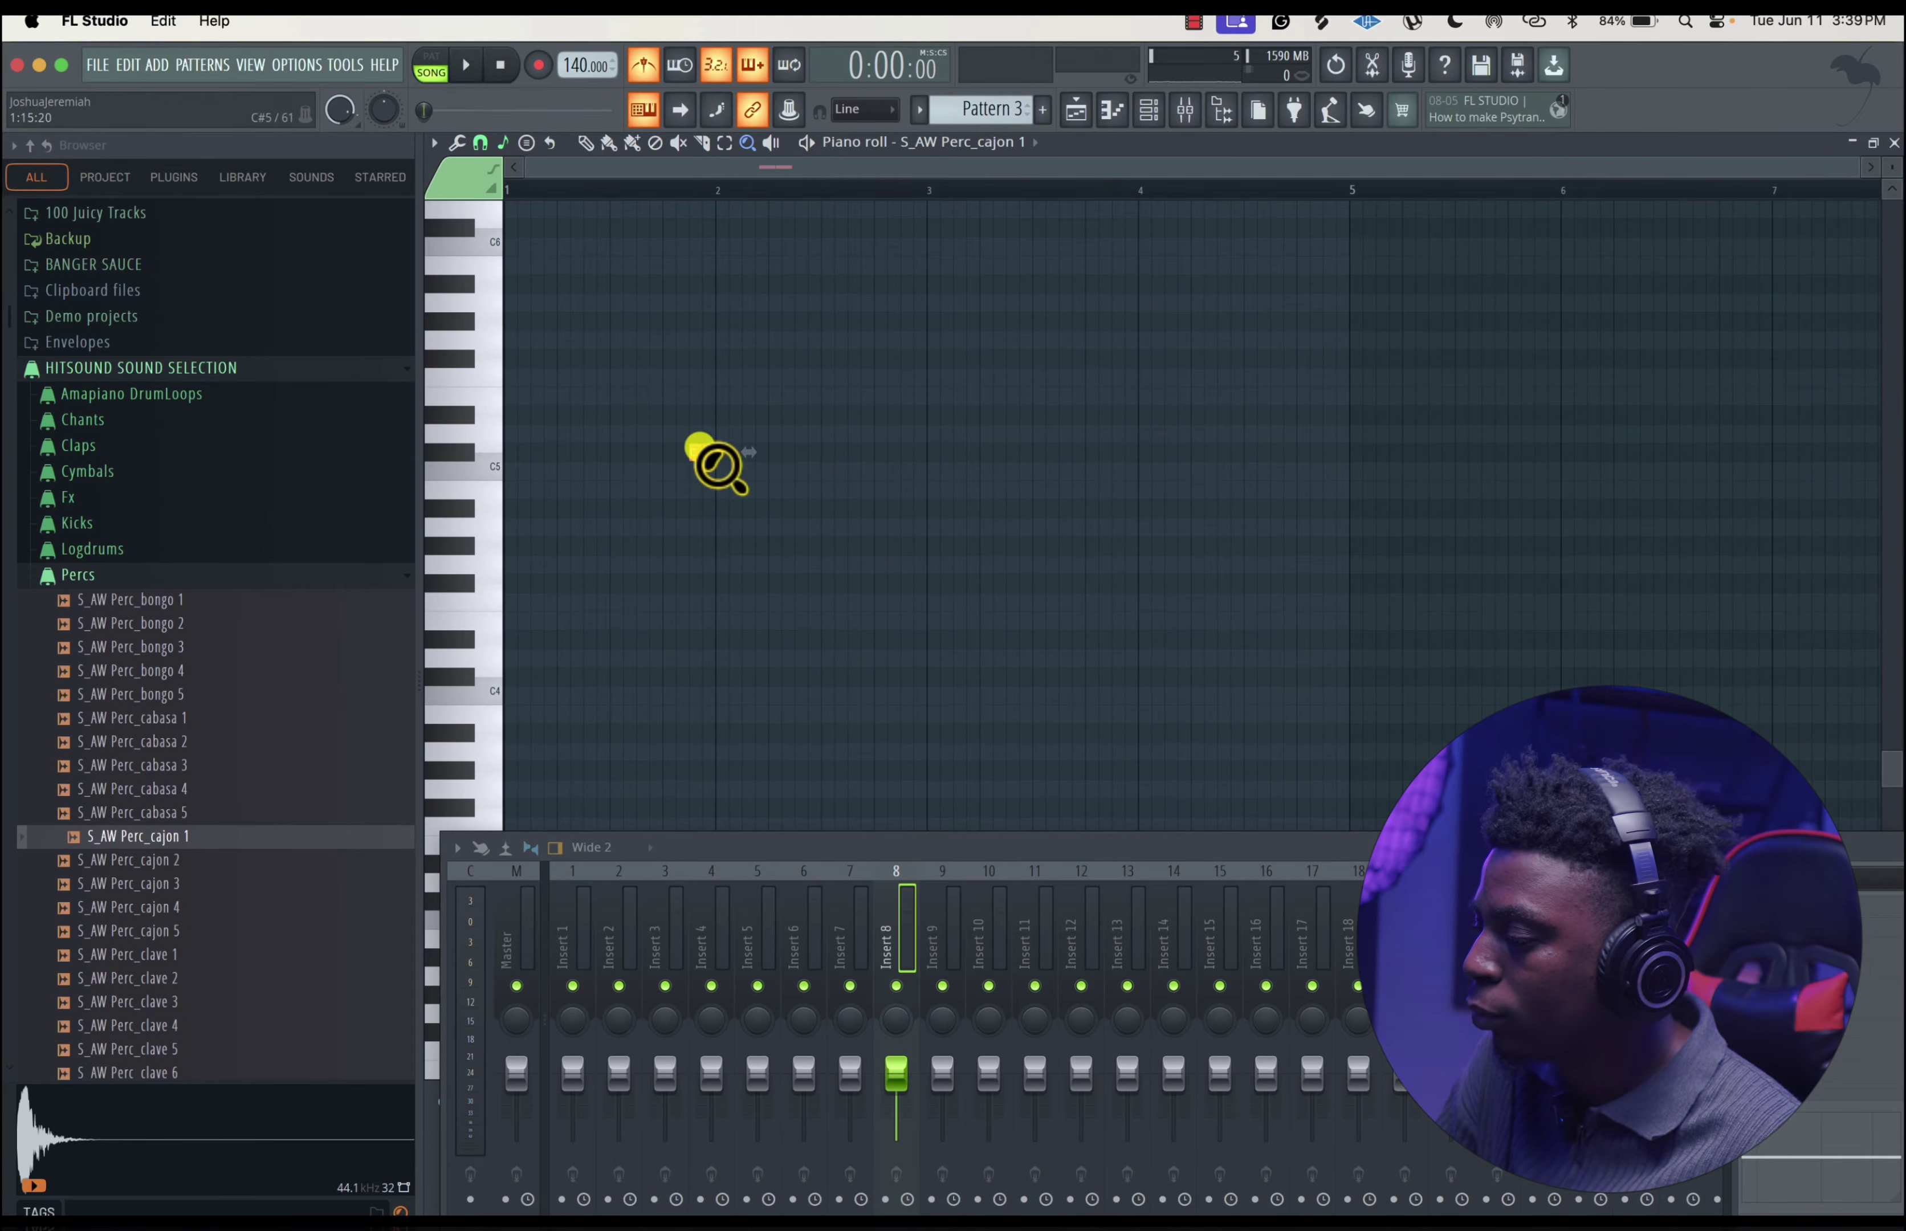
pyautogui.click(703, 459)
pyautogui.click(1361, 637)
pyautogui.rightClick(1361, 637)
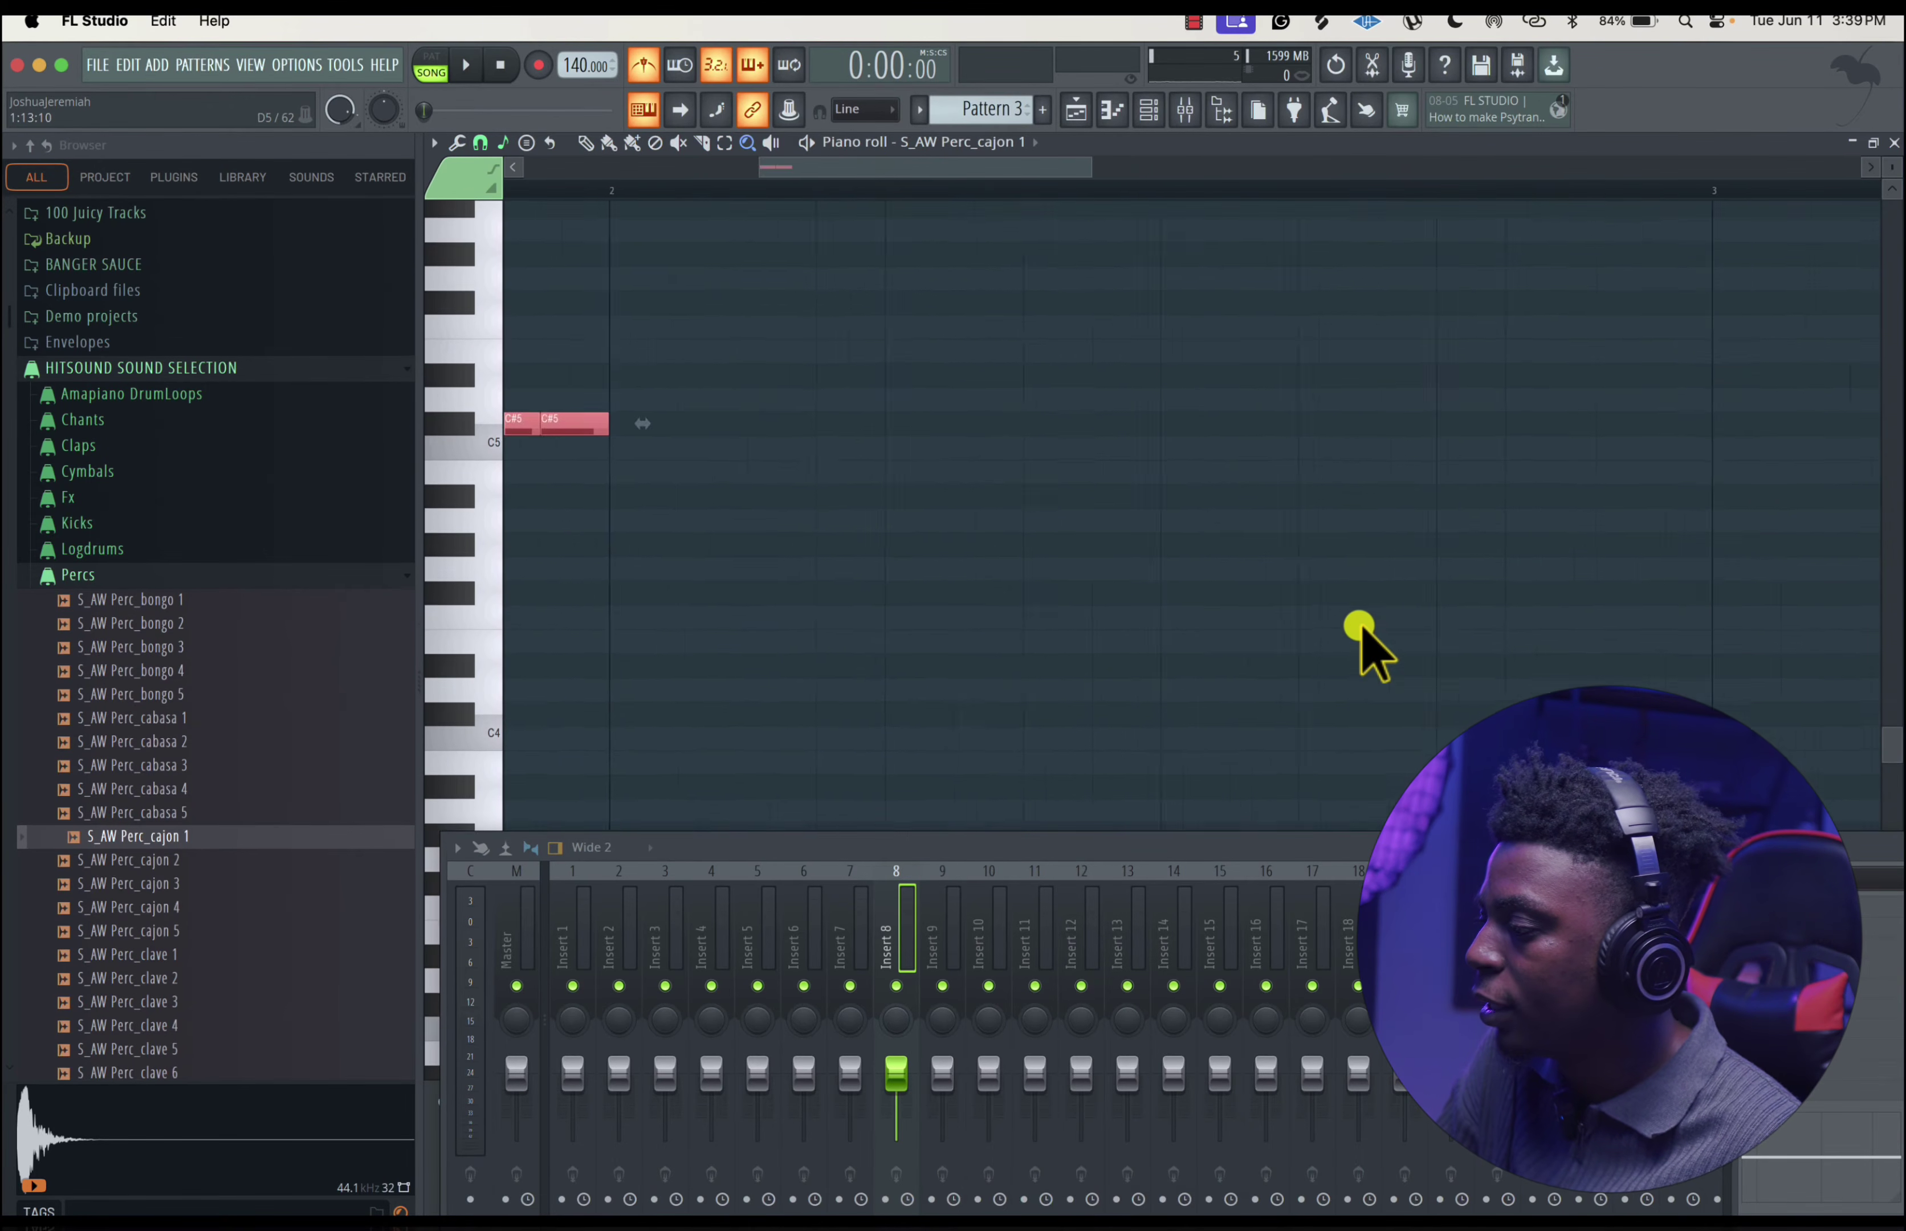
# - Audition the sliced C#5 notes with the Playback tool
pyautogui.click(771, 143)
pyautogui.hscroll(-10, 672, 412)
pyautogui.scroll(2, 673, 412)
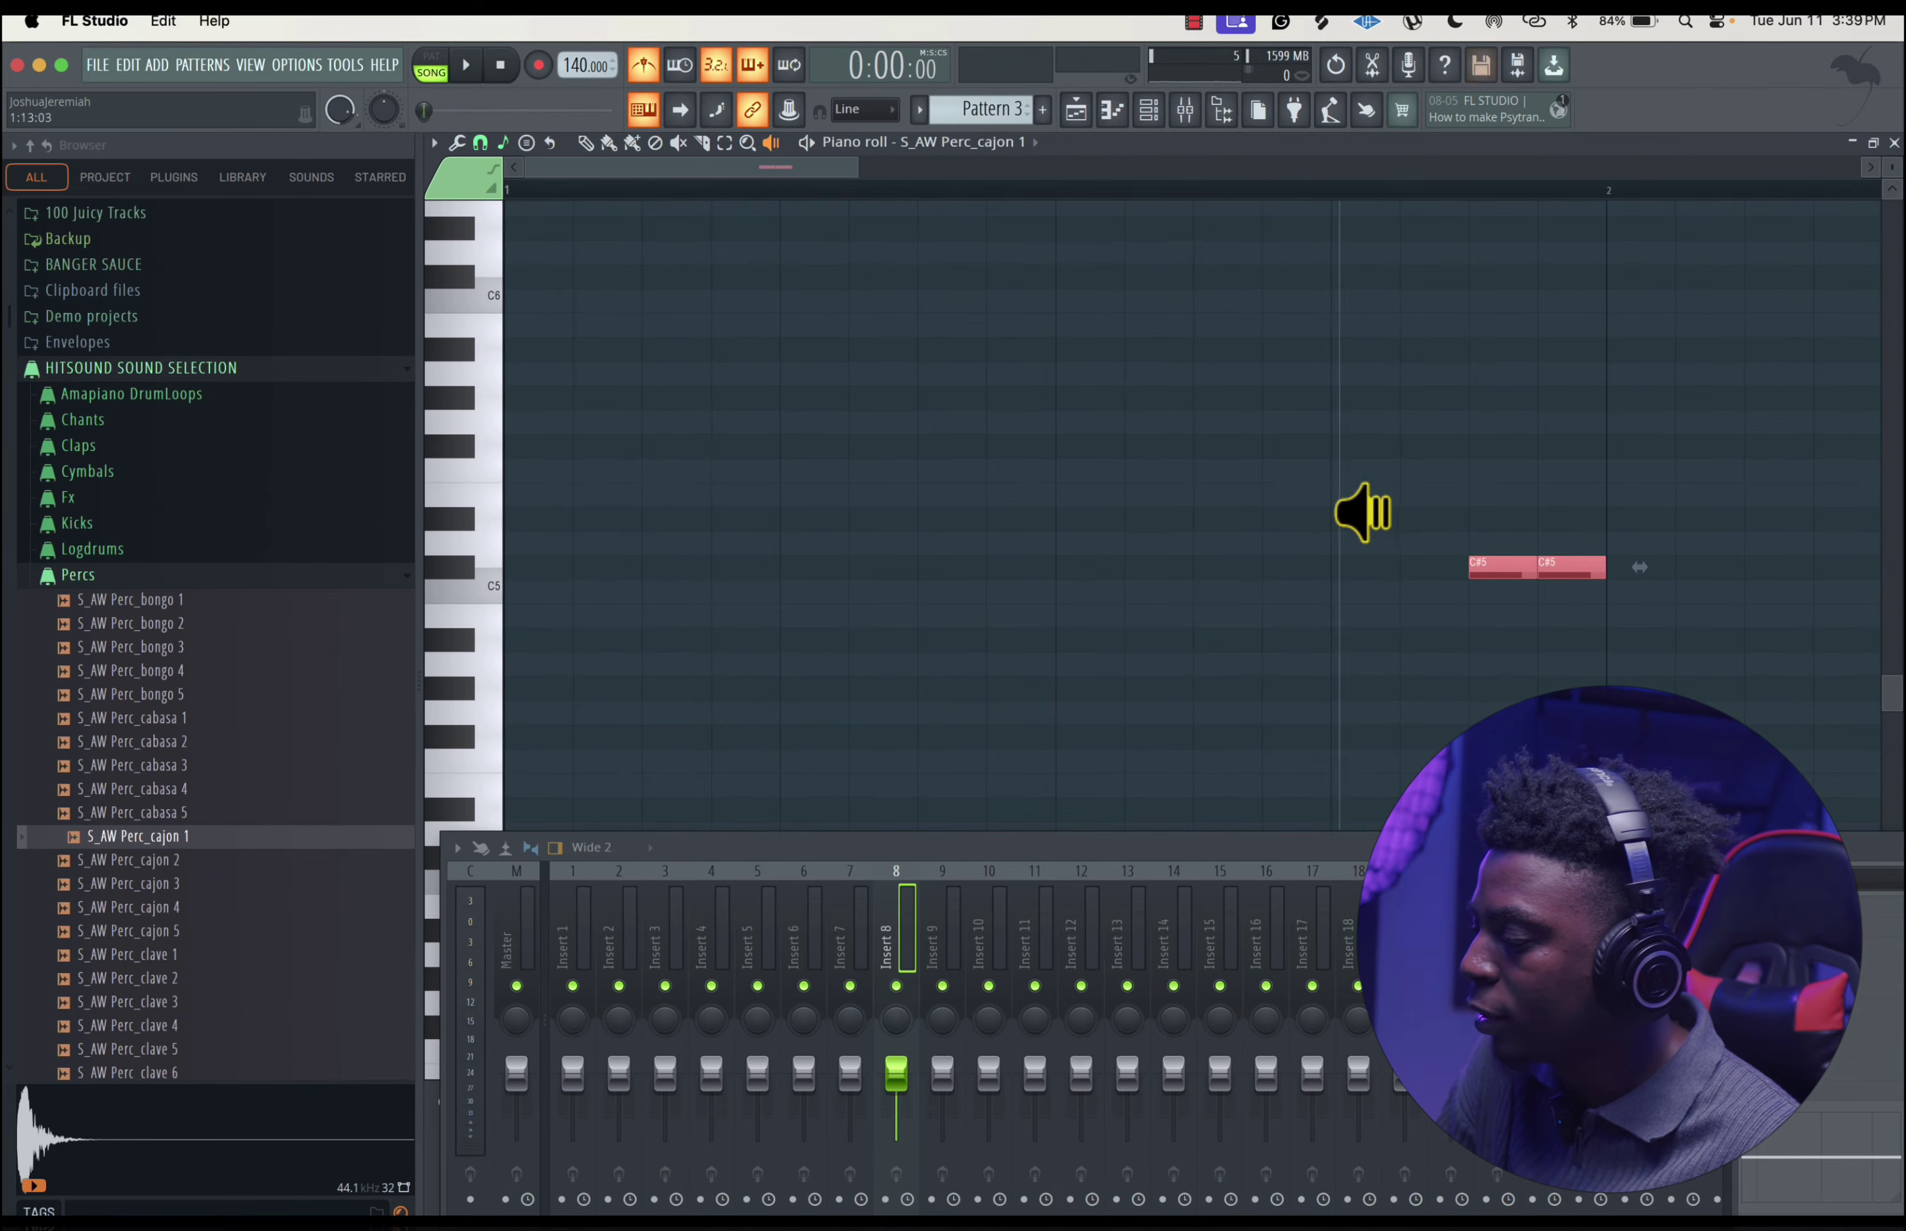
pyautogui.click(1505, 569)
pyautogui.click(1505, 569)
pyautogui.click(1479, 569)
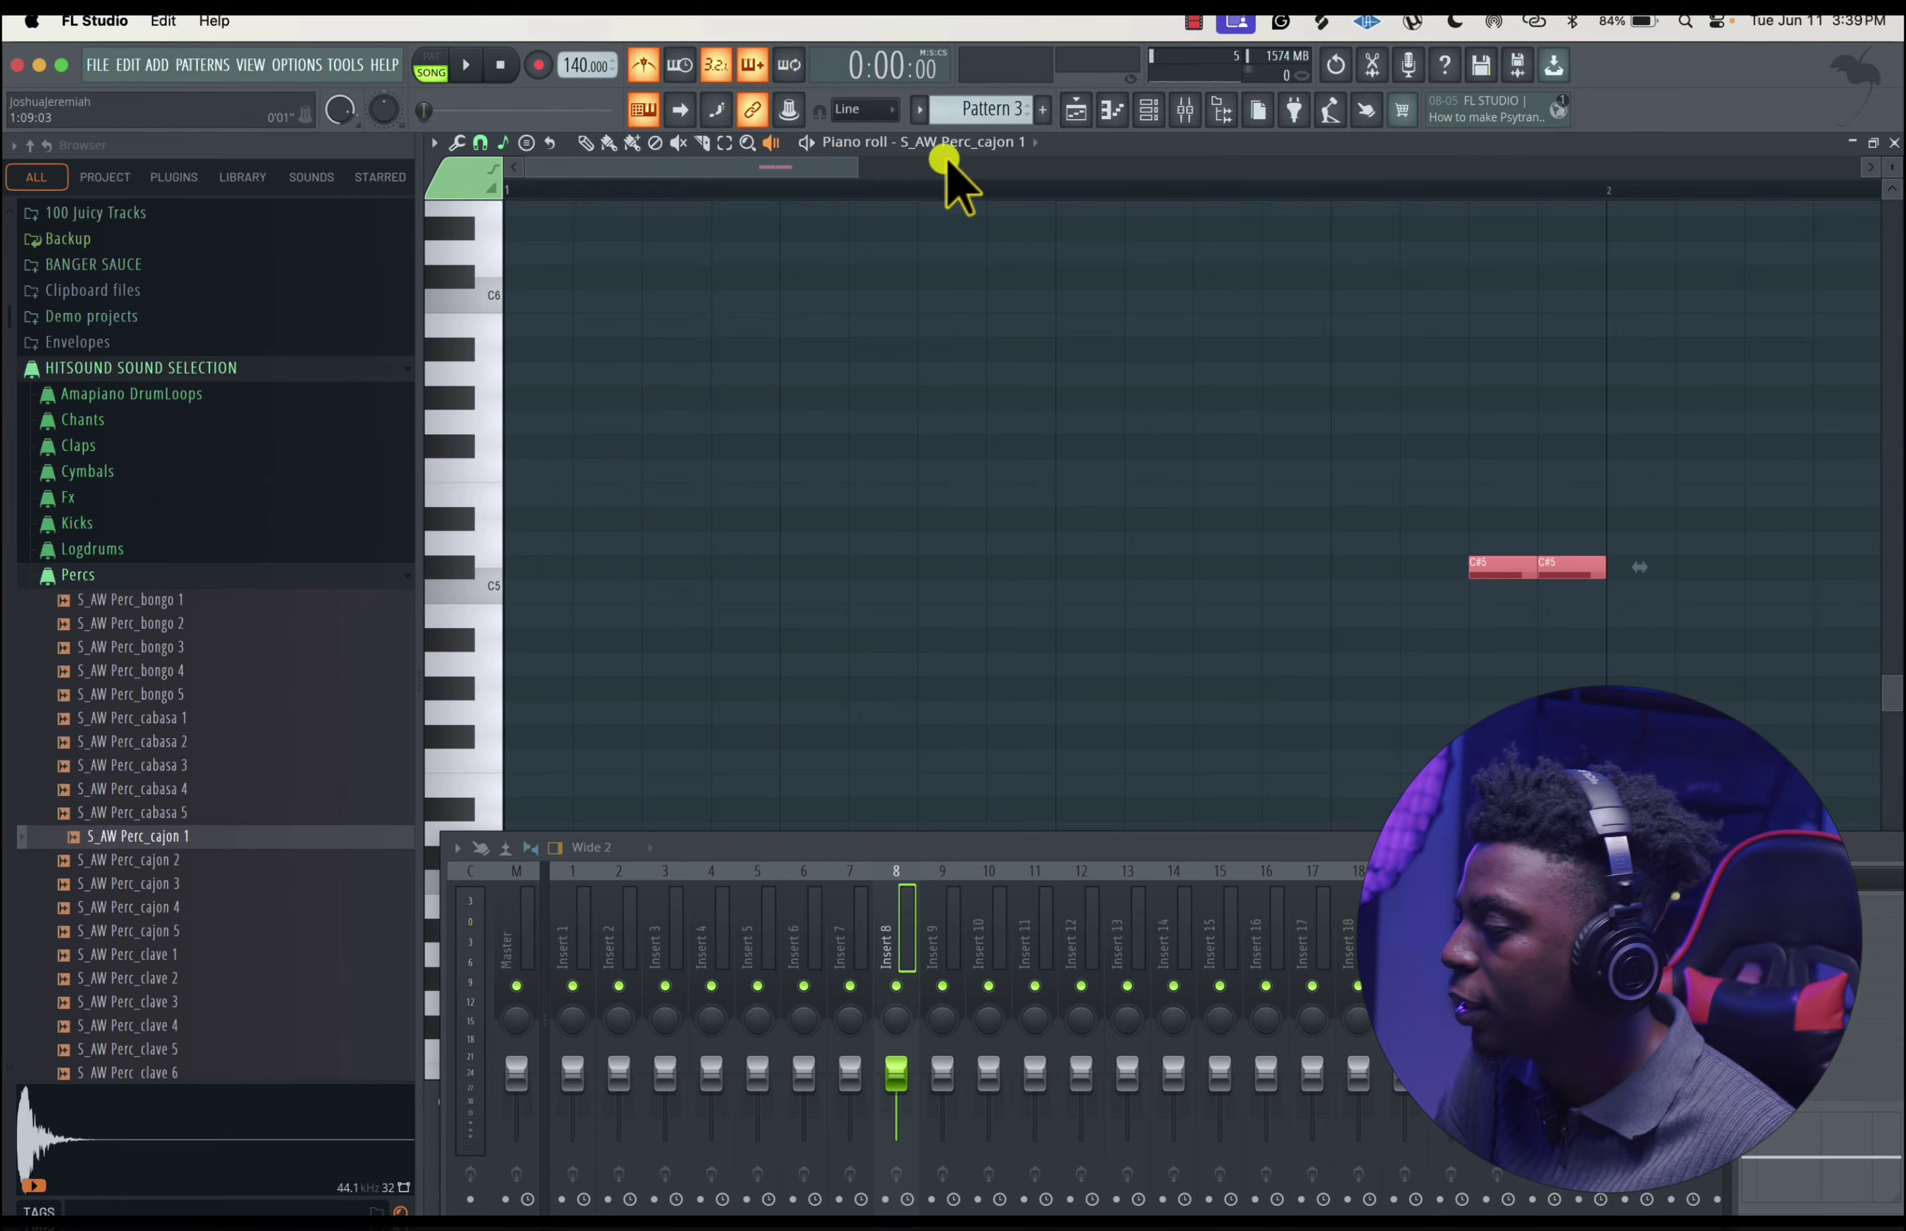
# - Return to the playlist, and filter the channel rack to show only Unsorted channels before hiding the rack
pyautogui.hscroll(10, 1186, 166)
pyautogui.click(1077, 114)
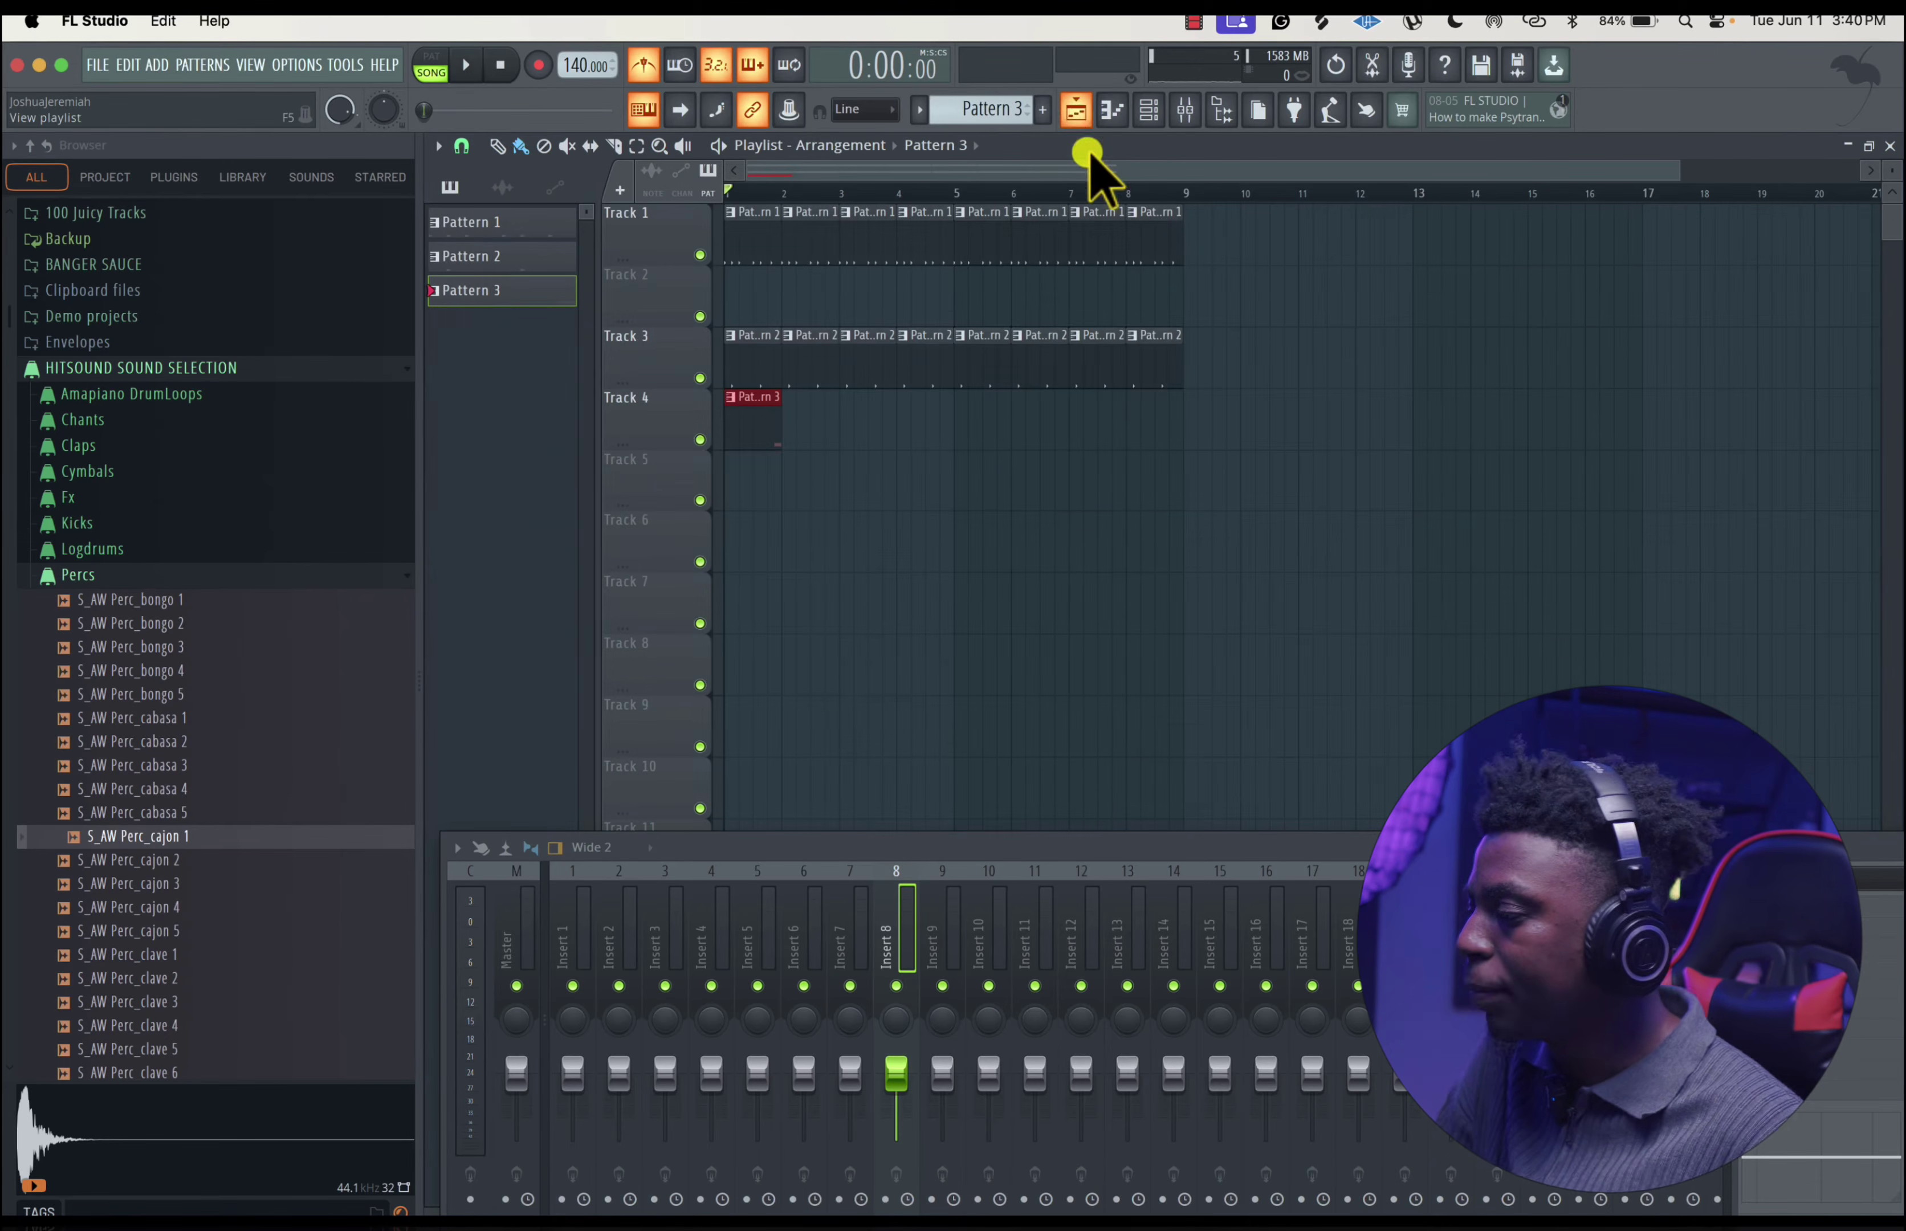
pyautogui.click(1151, 113)
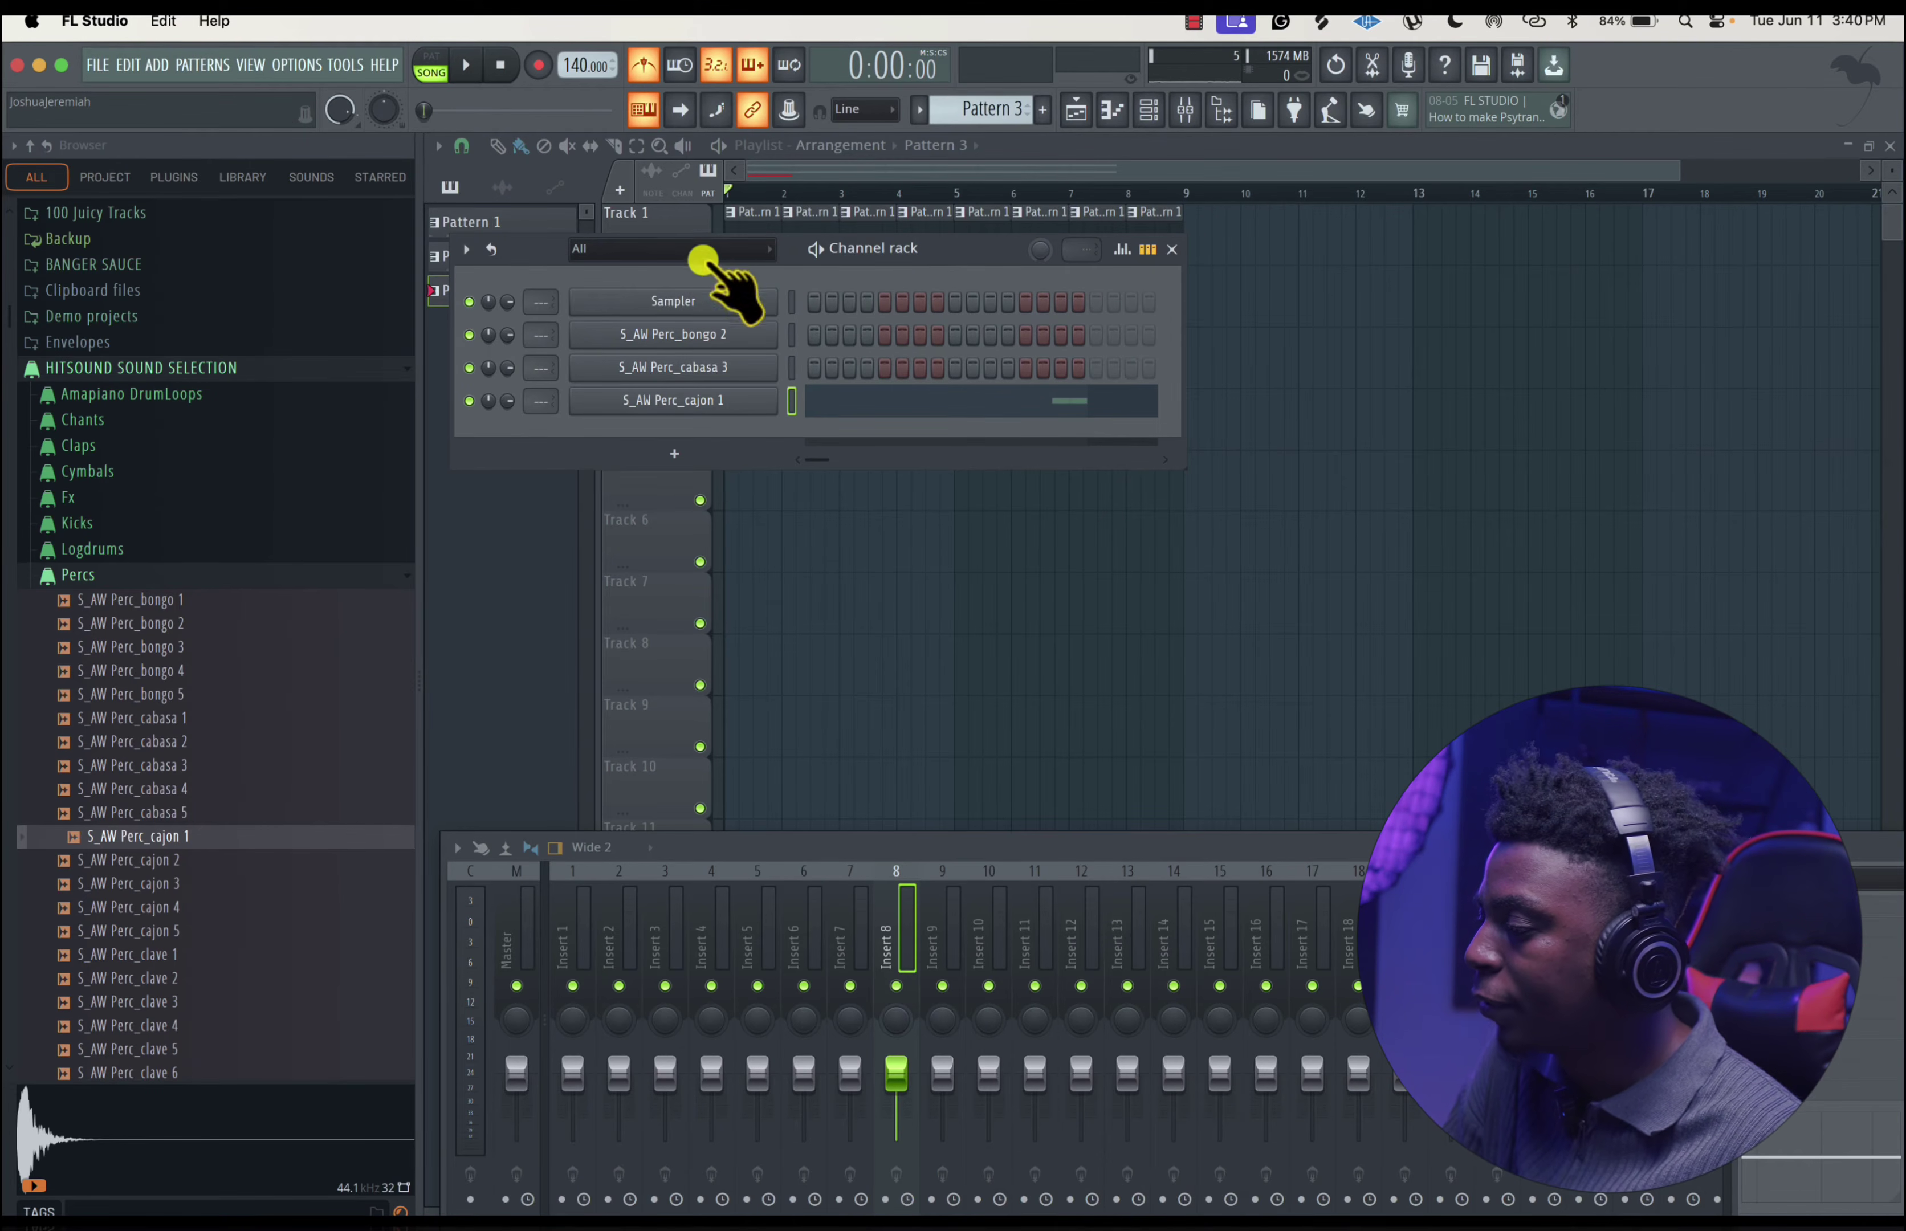
pyautogui.click(697, 250)
pyautogui.click(689, 303)
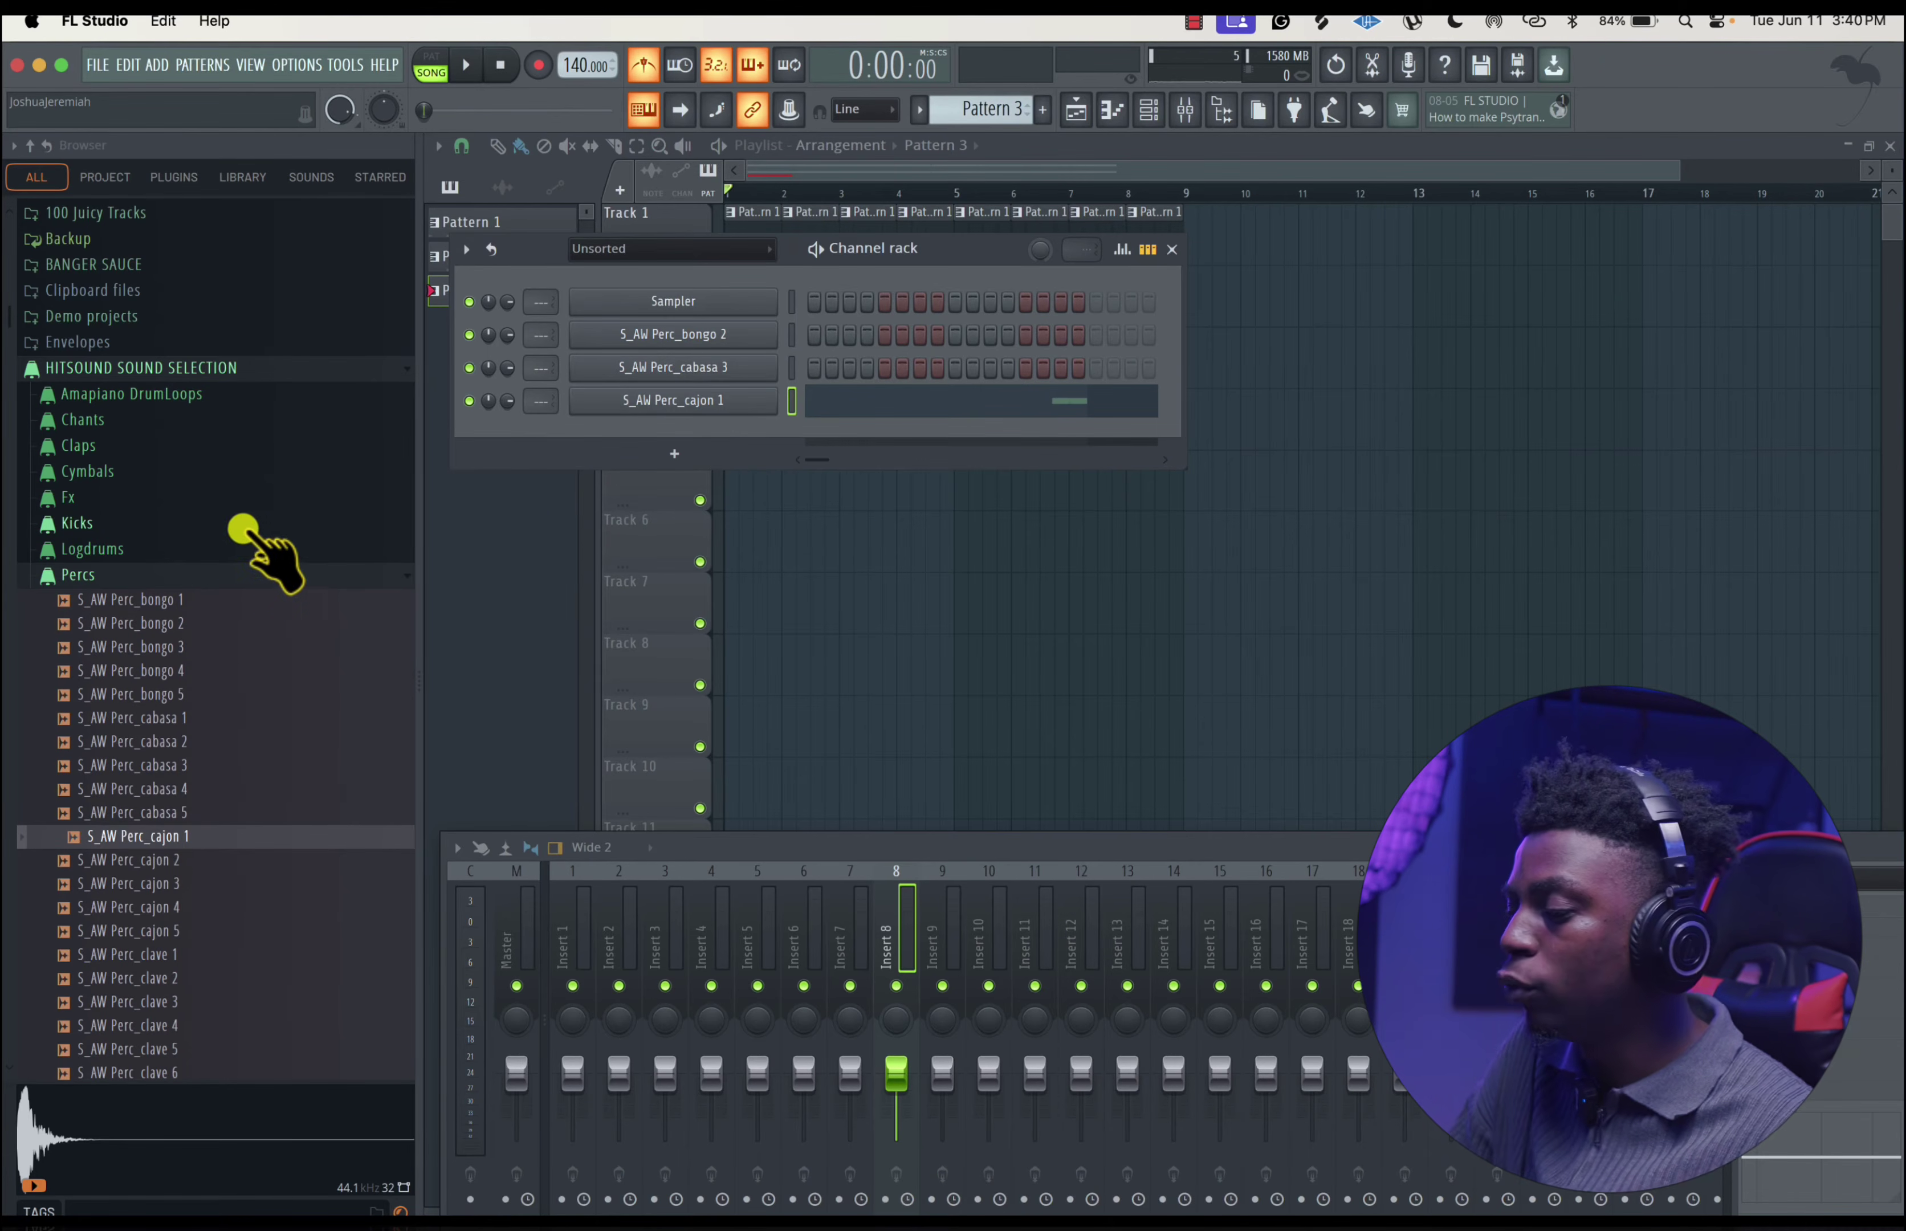
pyautogui.click(871, 178)
# - Bring up the mixer, move it up over the playlist and select the Insert 13 track
pyautogui.click(1184, 110)
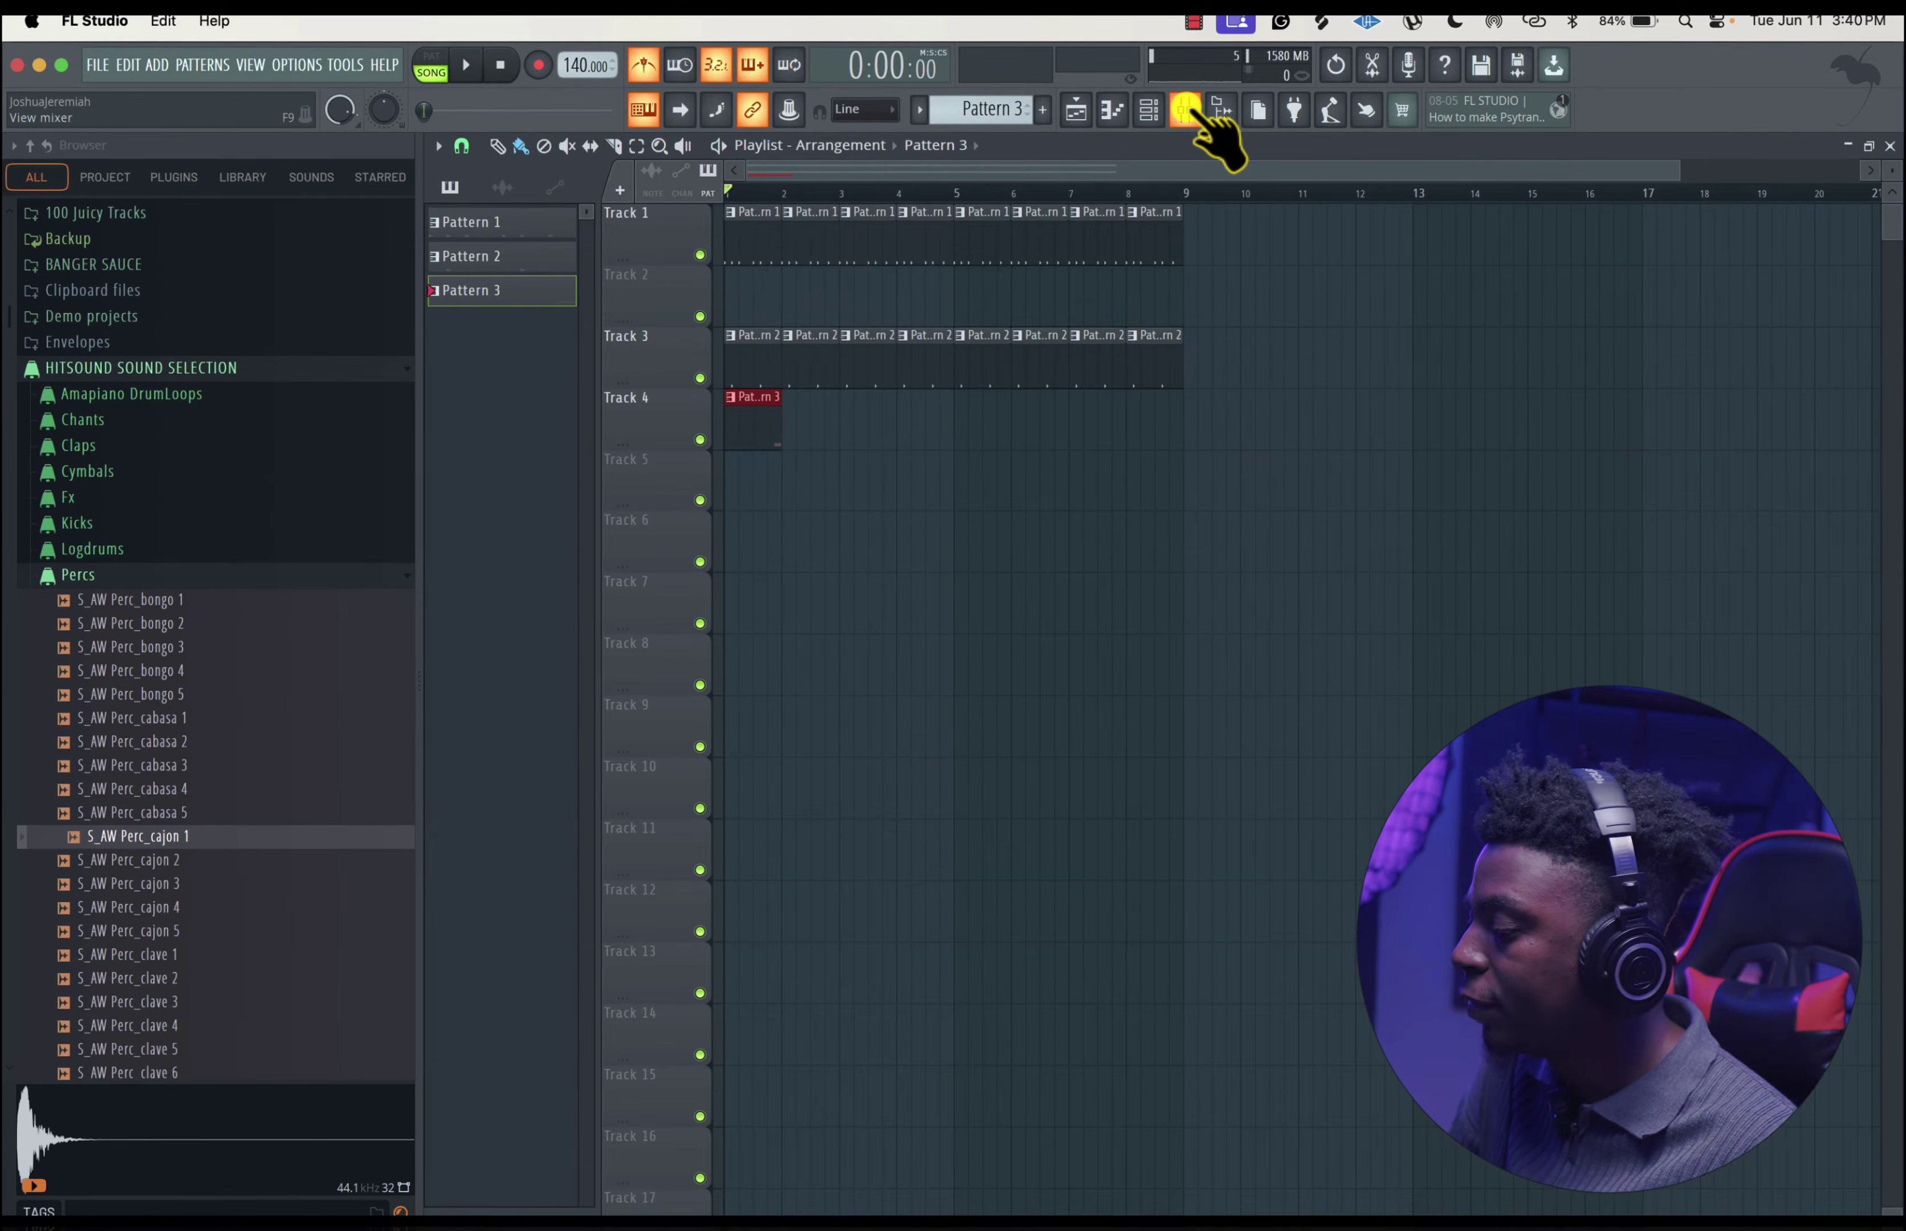
pyautogui.moveTo(999, 830); pyautogui.dragTo(985, 600)
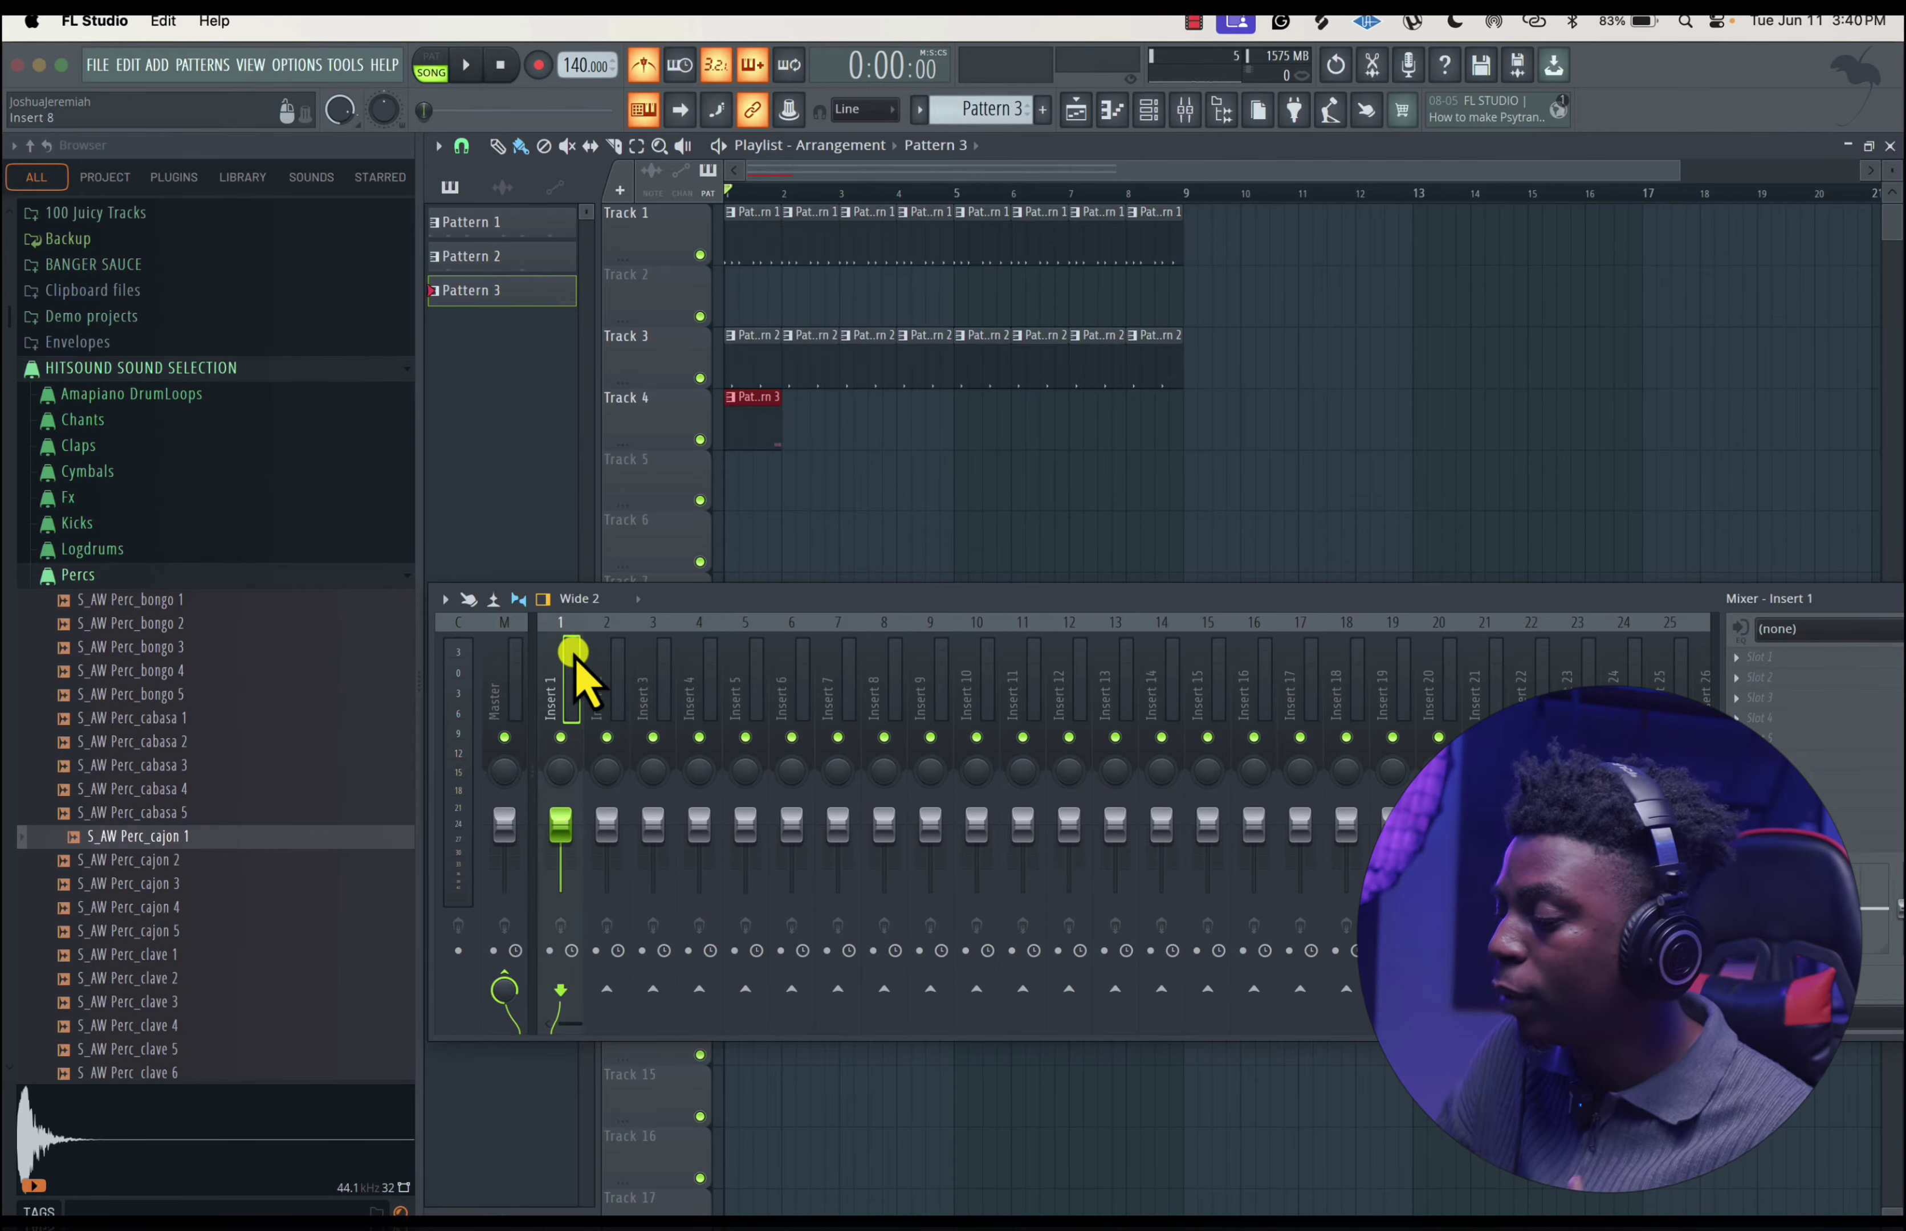
pyautogui.moveTo(881, 680); pyautogui.dragTo(1129, 692)
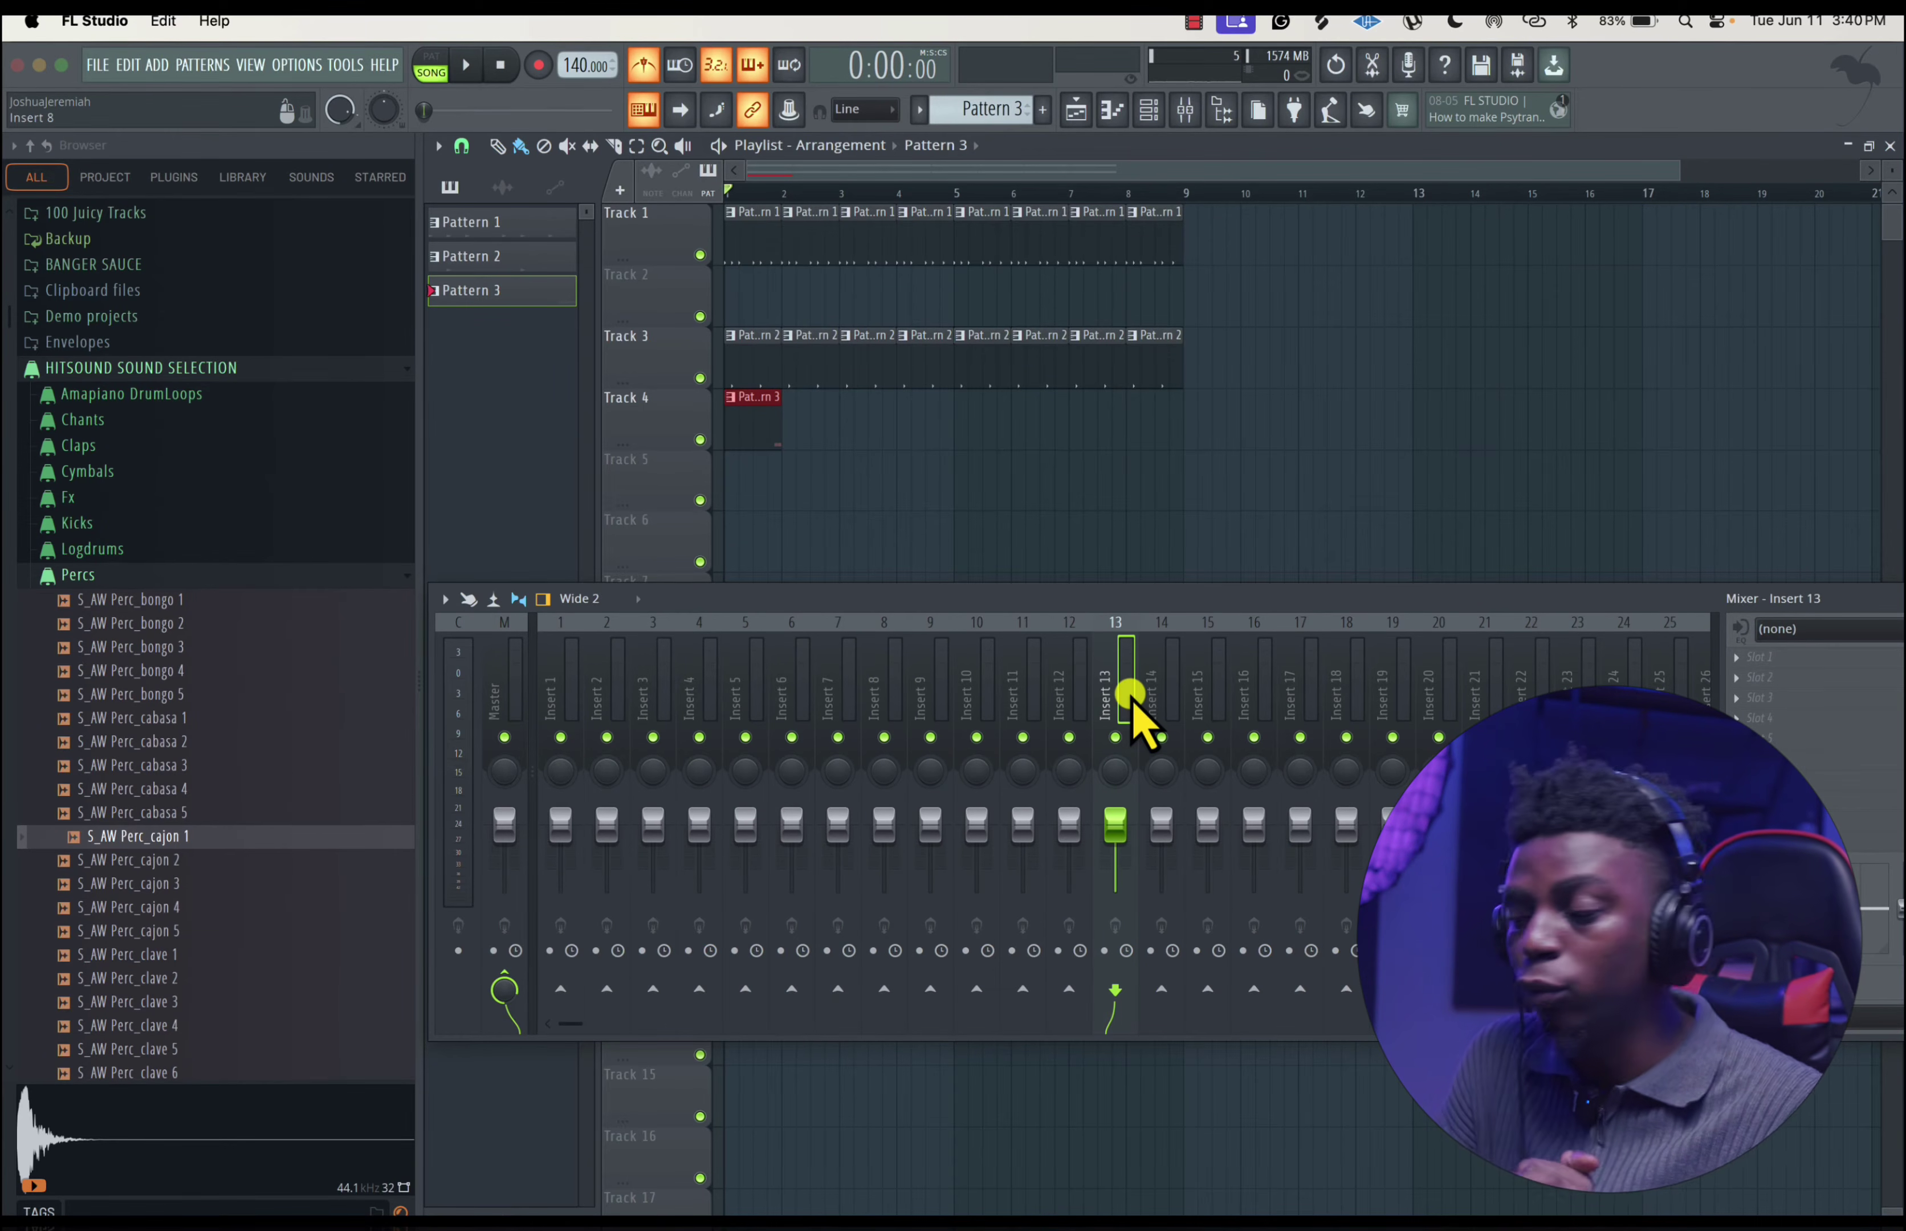
# - Play and stop the arrangement while checking the Master mixer track, and step through the Insert 1 and Insert 2 tracks
pyautogui.press('space')
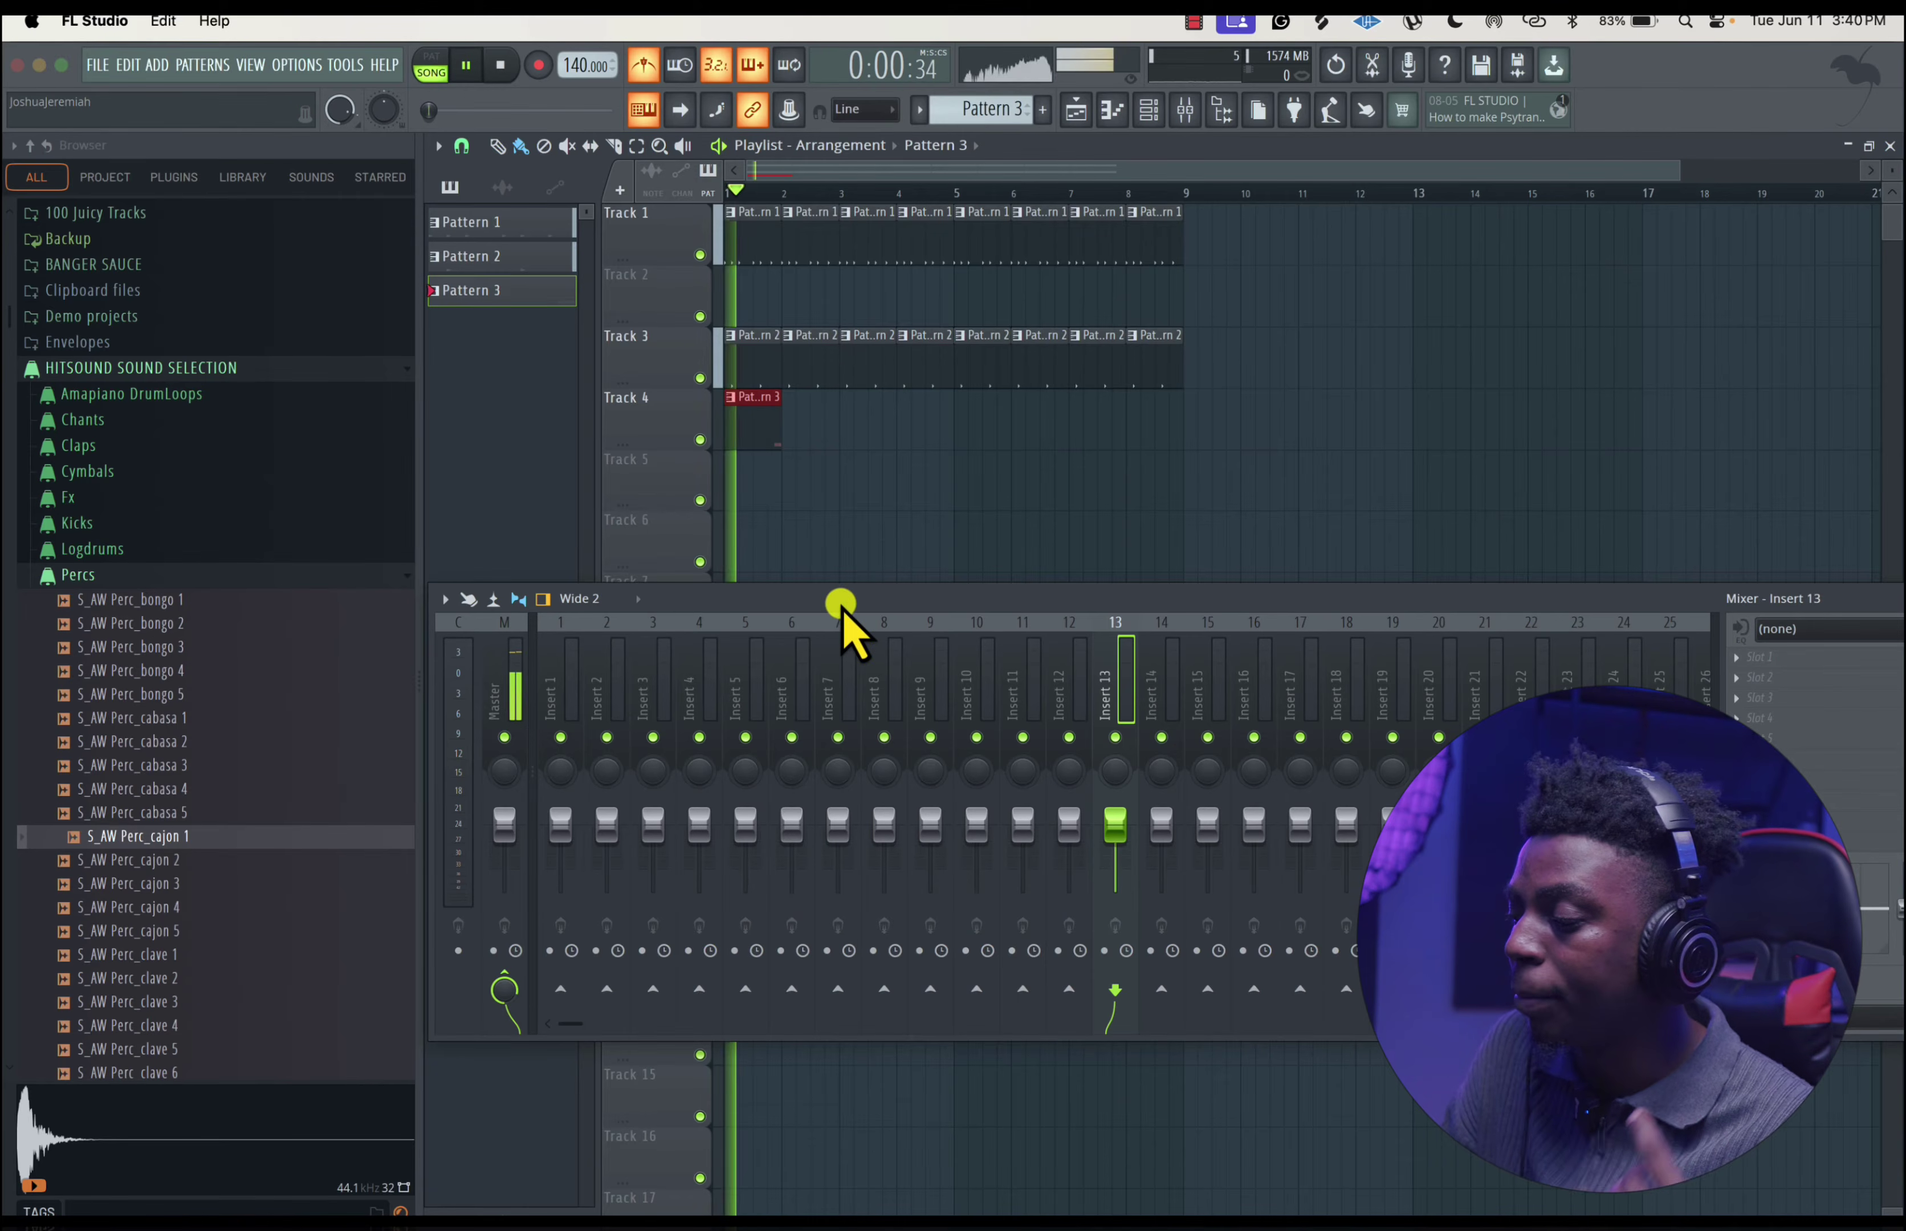
pyautogui.click(509, 708)
pyautogui.press('space')
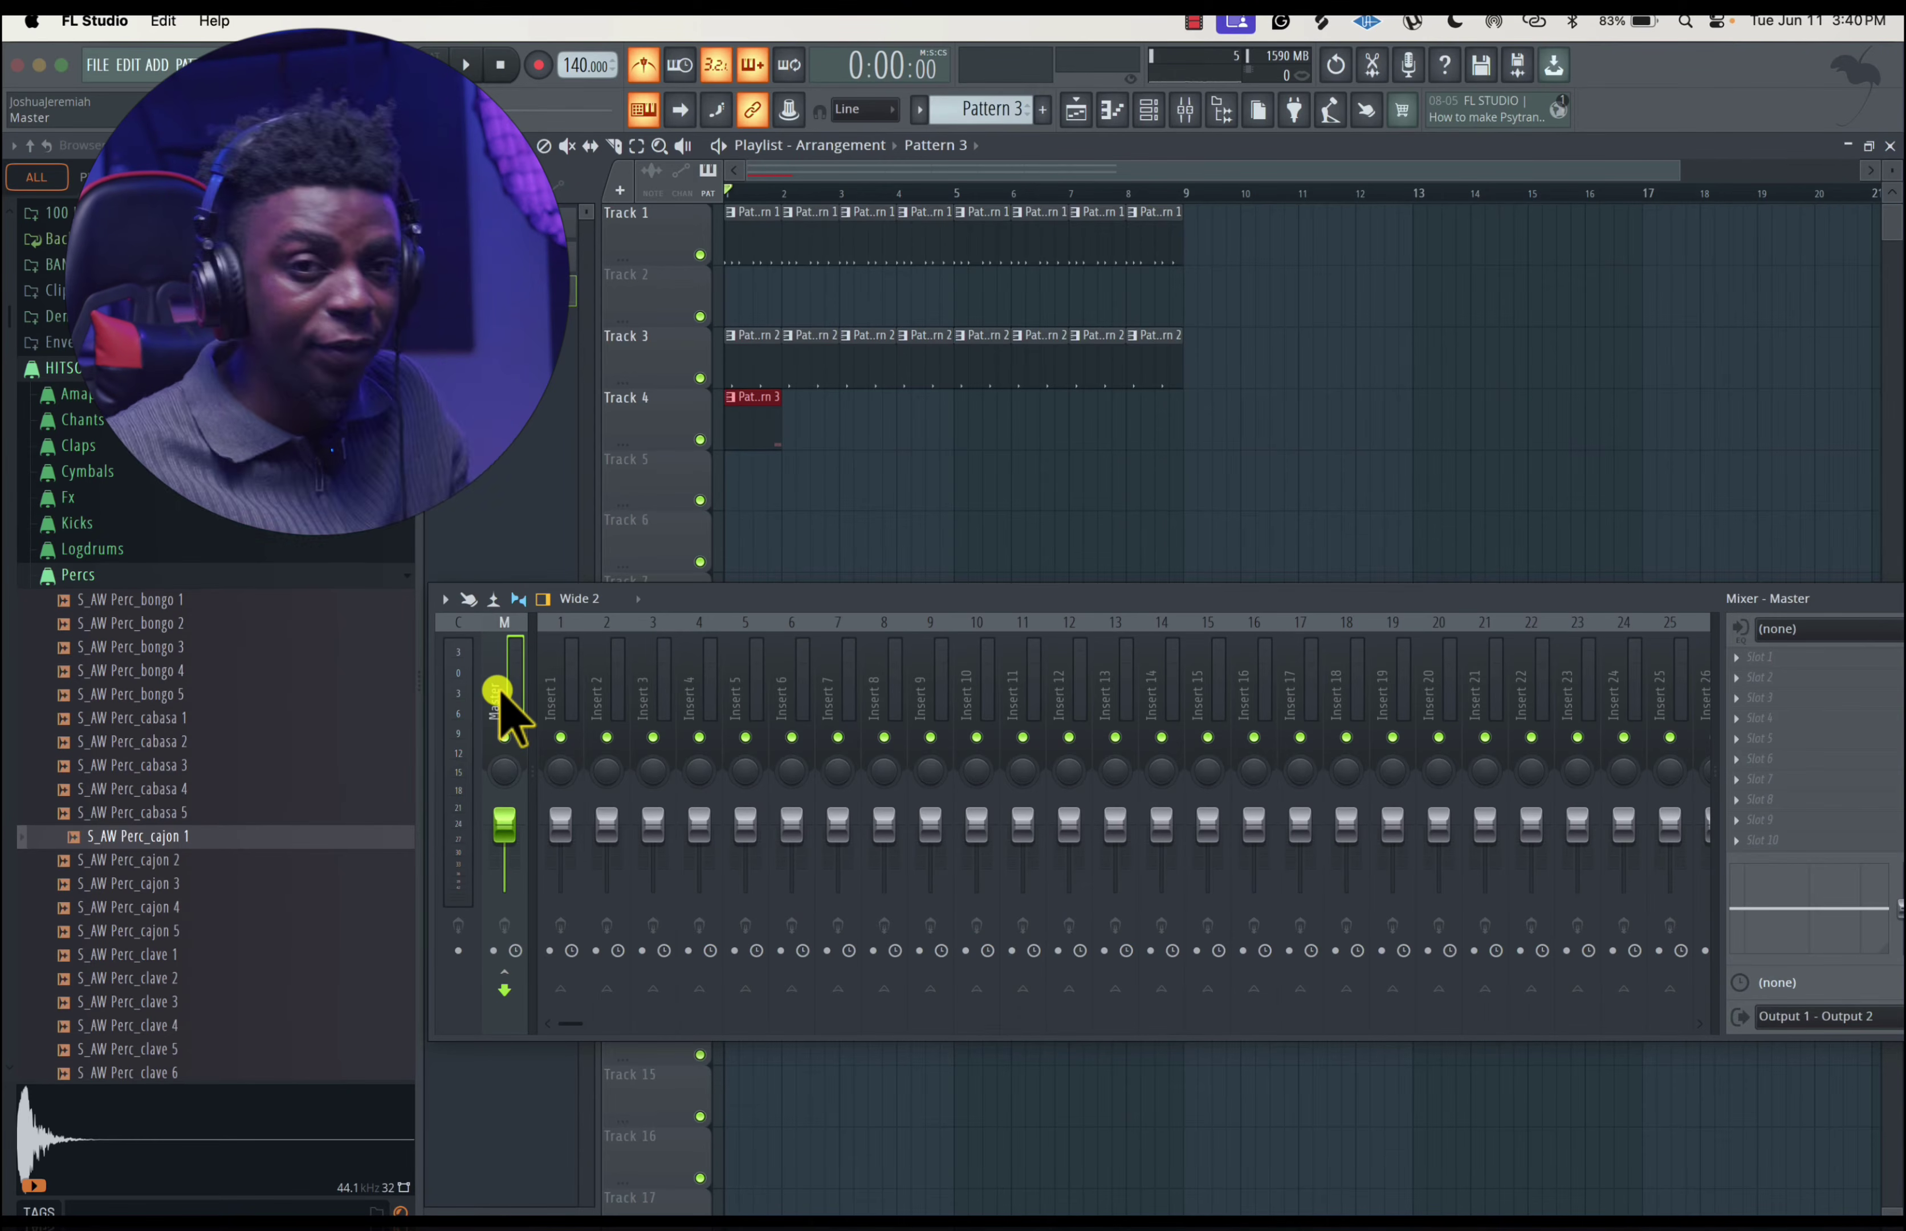
pyautogui.click(561, 698)
pyautogui.click(596, 692)
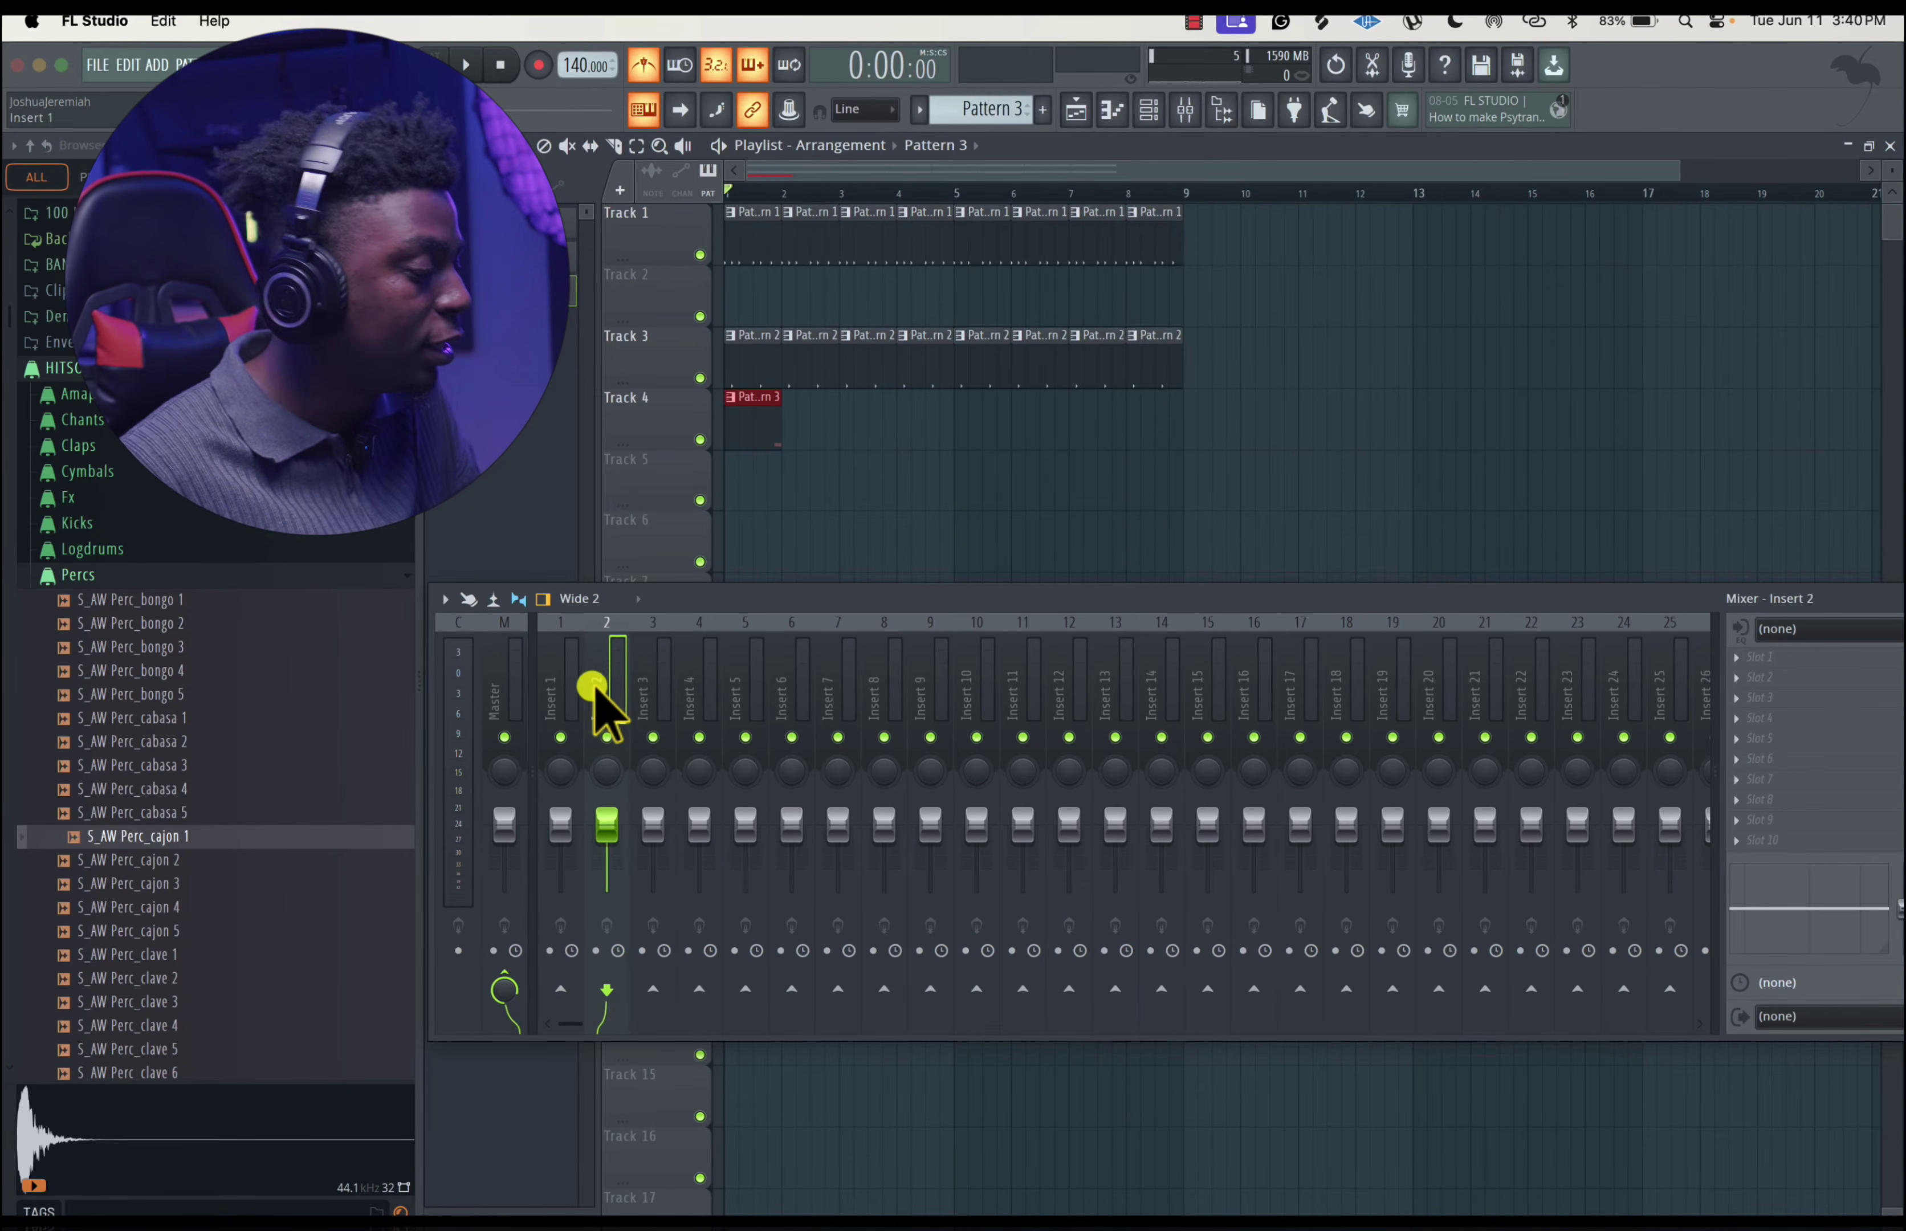
# - Select the Insert 13 mixer track, move the mixer until its effect slots show fully, and view the plugins available for slot 1
pyautogui.click(1128, 705)
pyautogui.moveTo(1612, 586); pyautogui.dragTo(1402, 586)
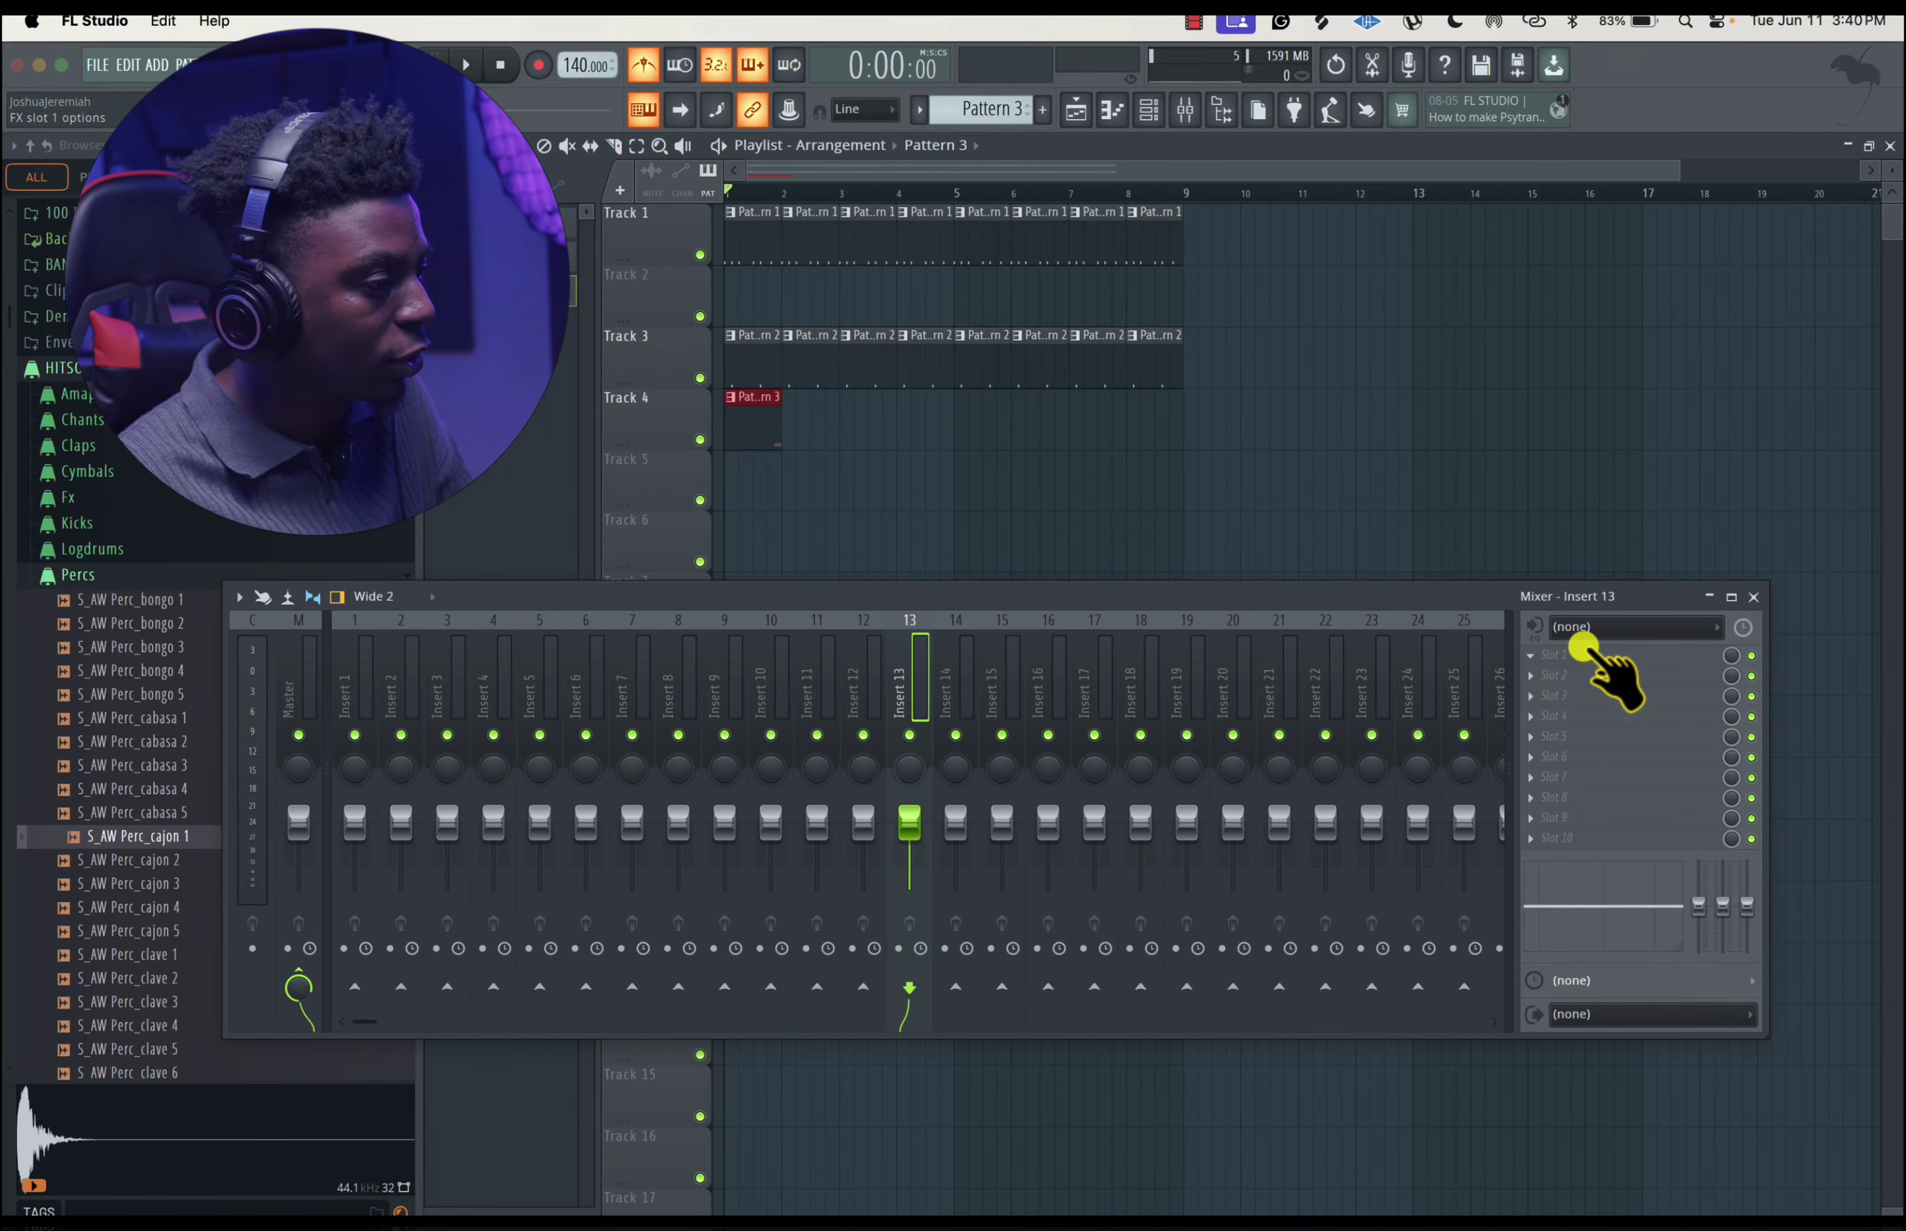
pyautogui.click(1581, 650)
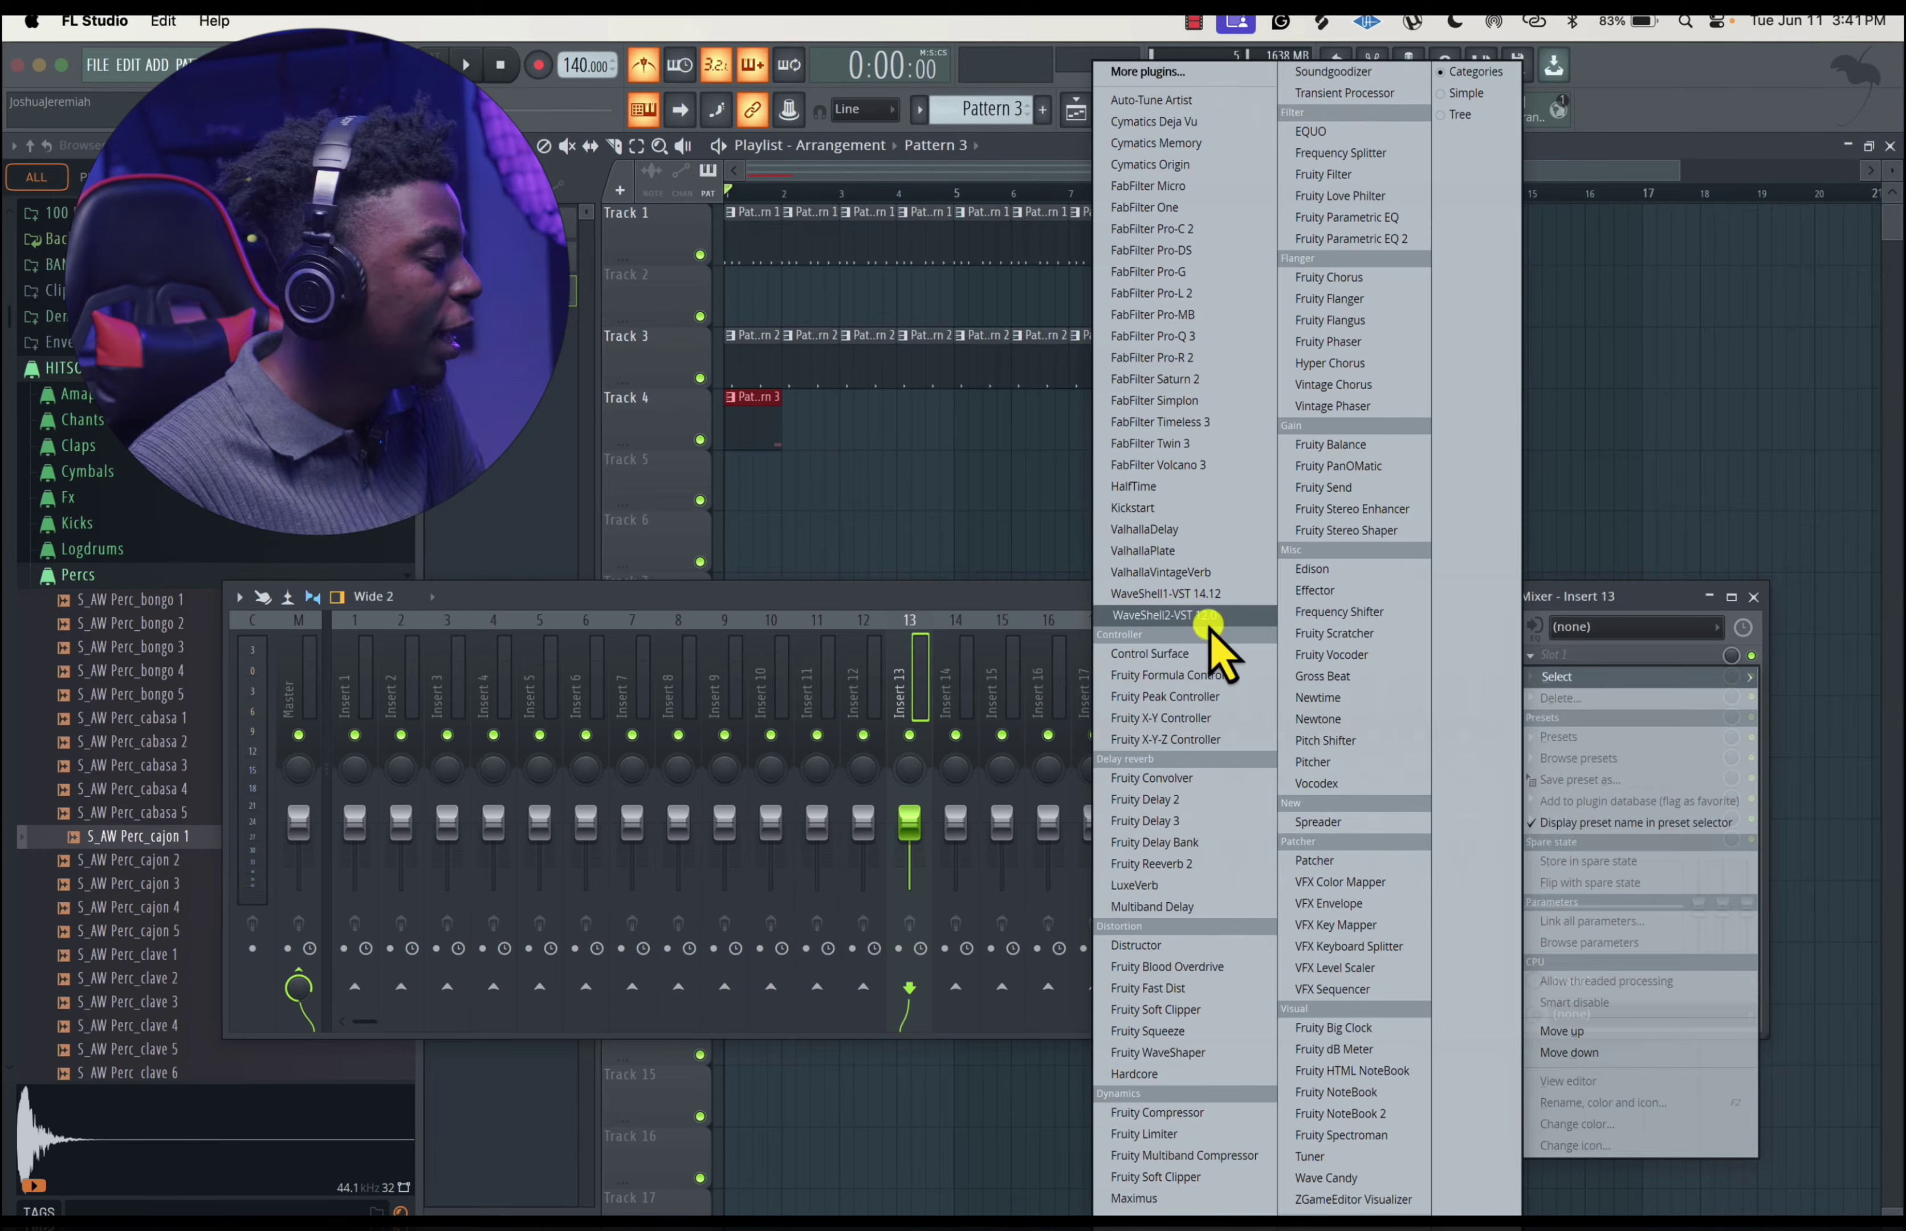
pyautogui.click(1573, 608)
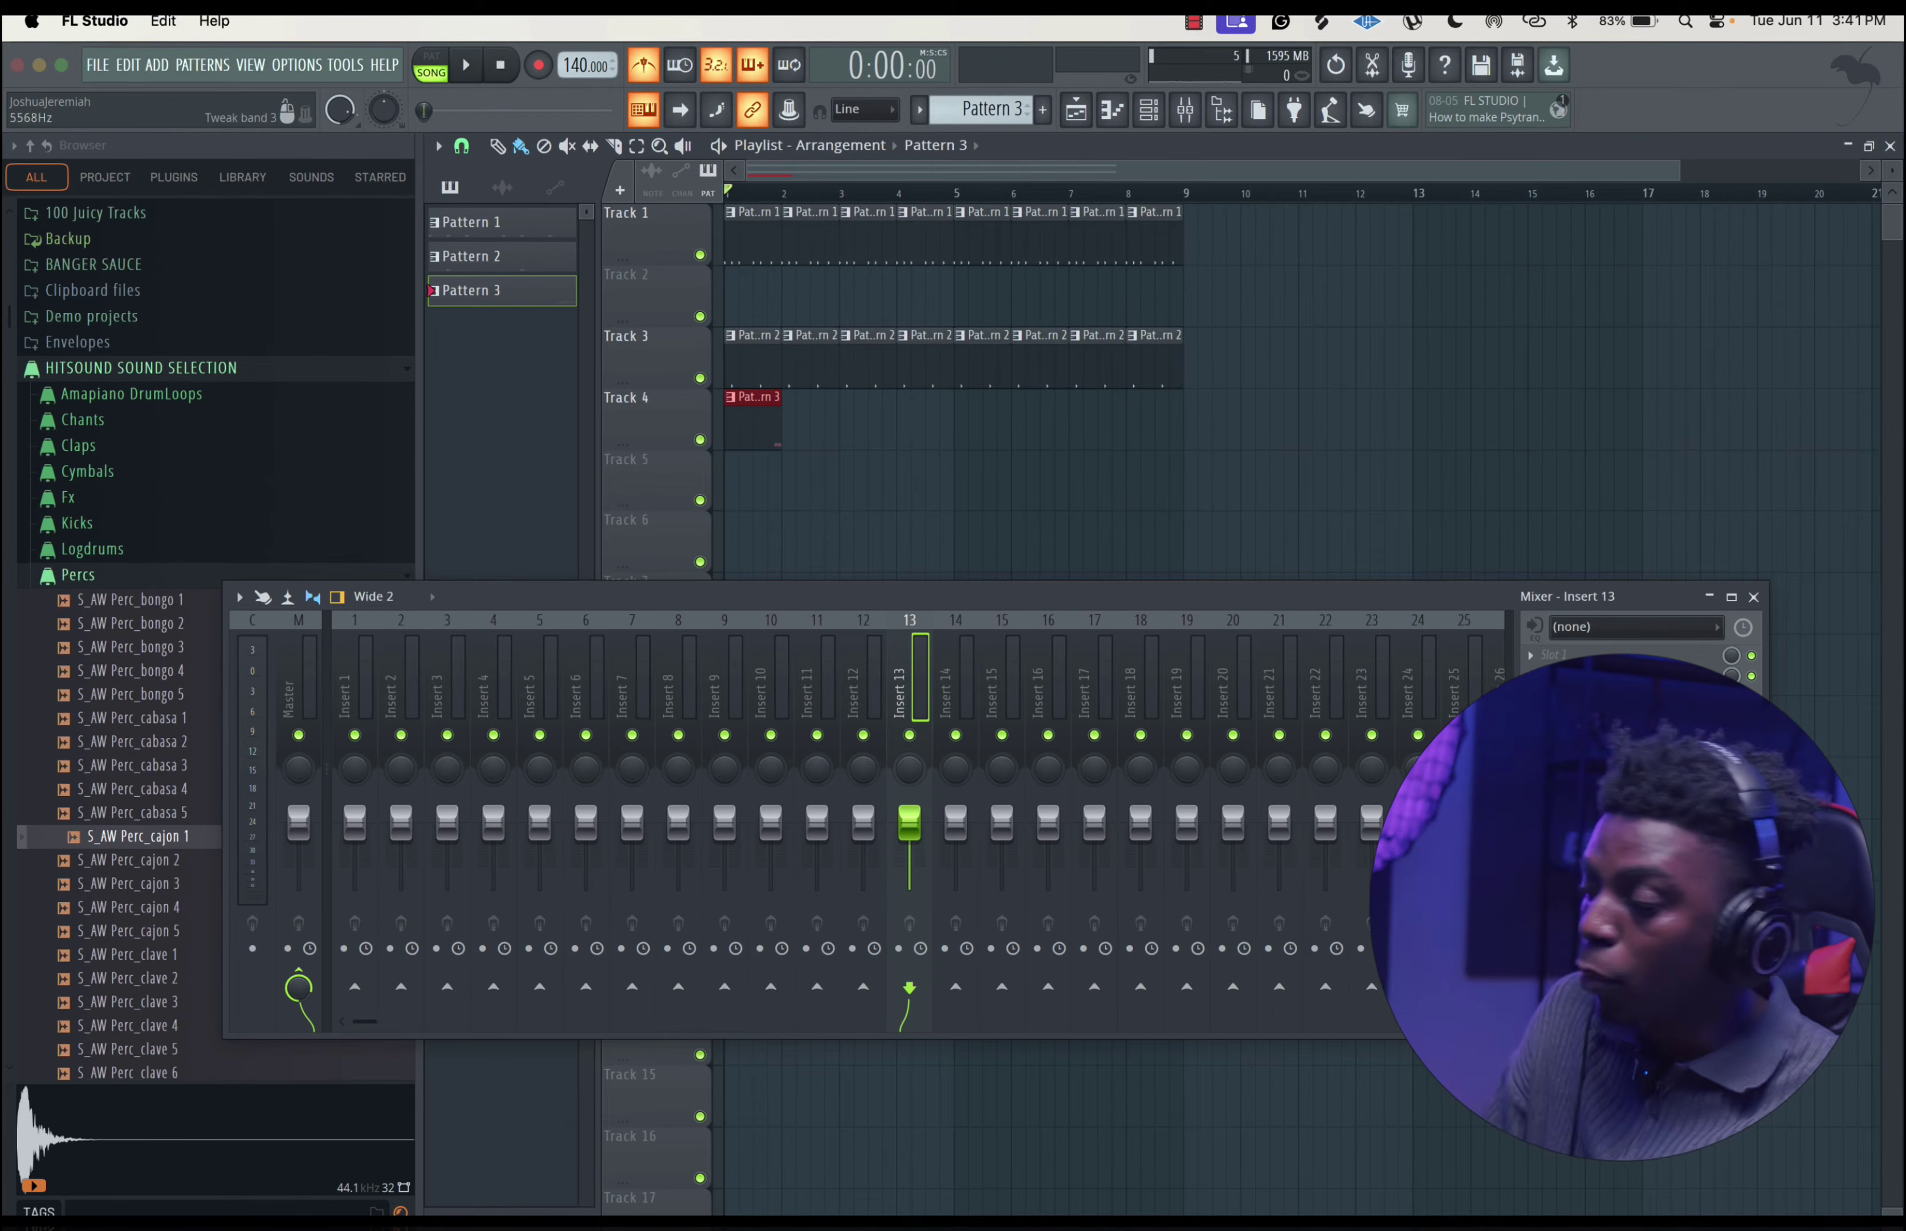
# - Move the mixer down over the lower playlist tracks, and hide and show the browser
pyautogui.moveTo(1401, 599); pyautogui.dragTo(1526, 729)
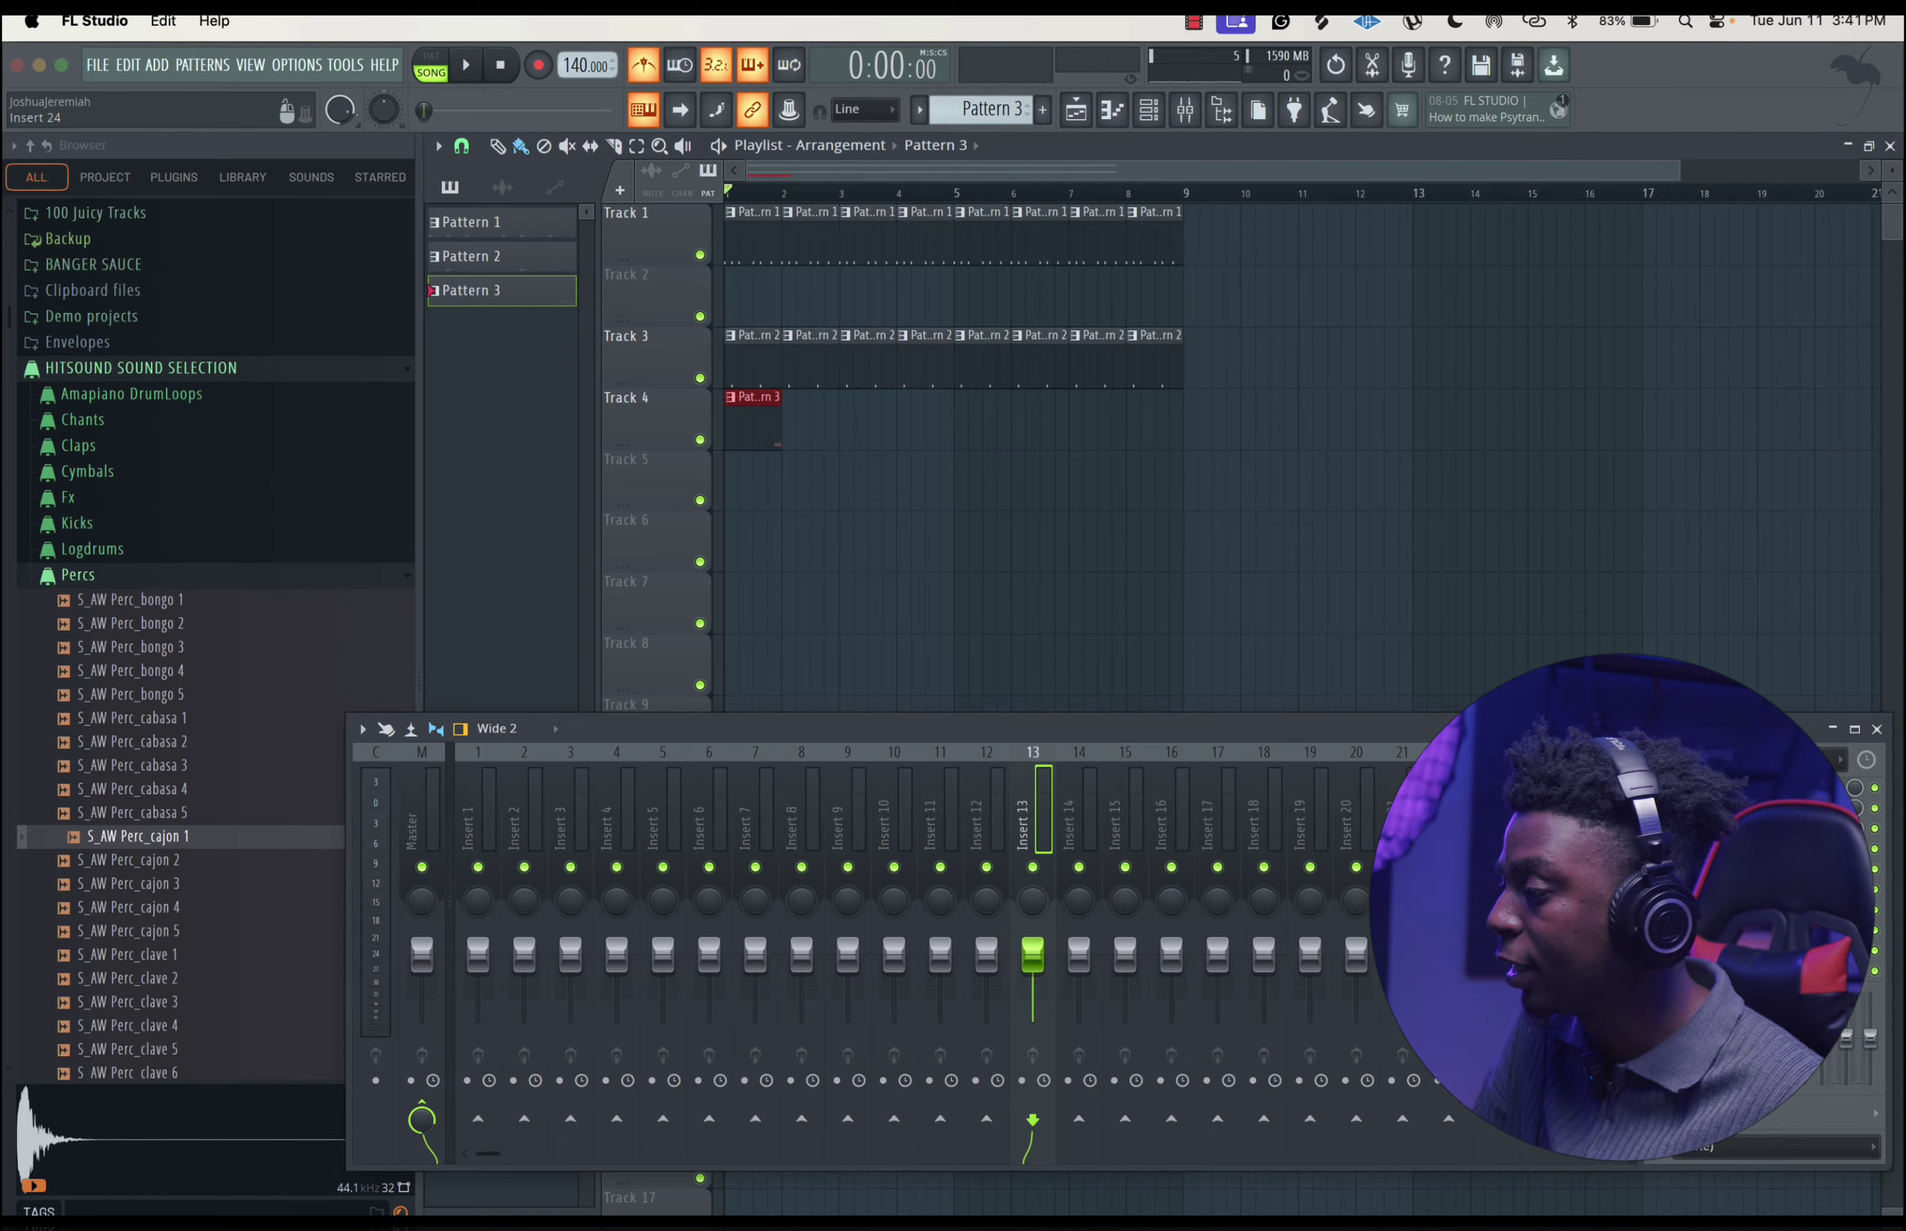
pyautogui.click(1219, 113)
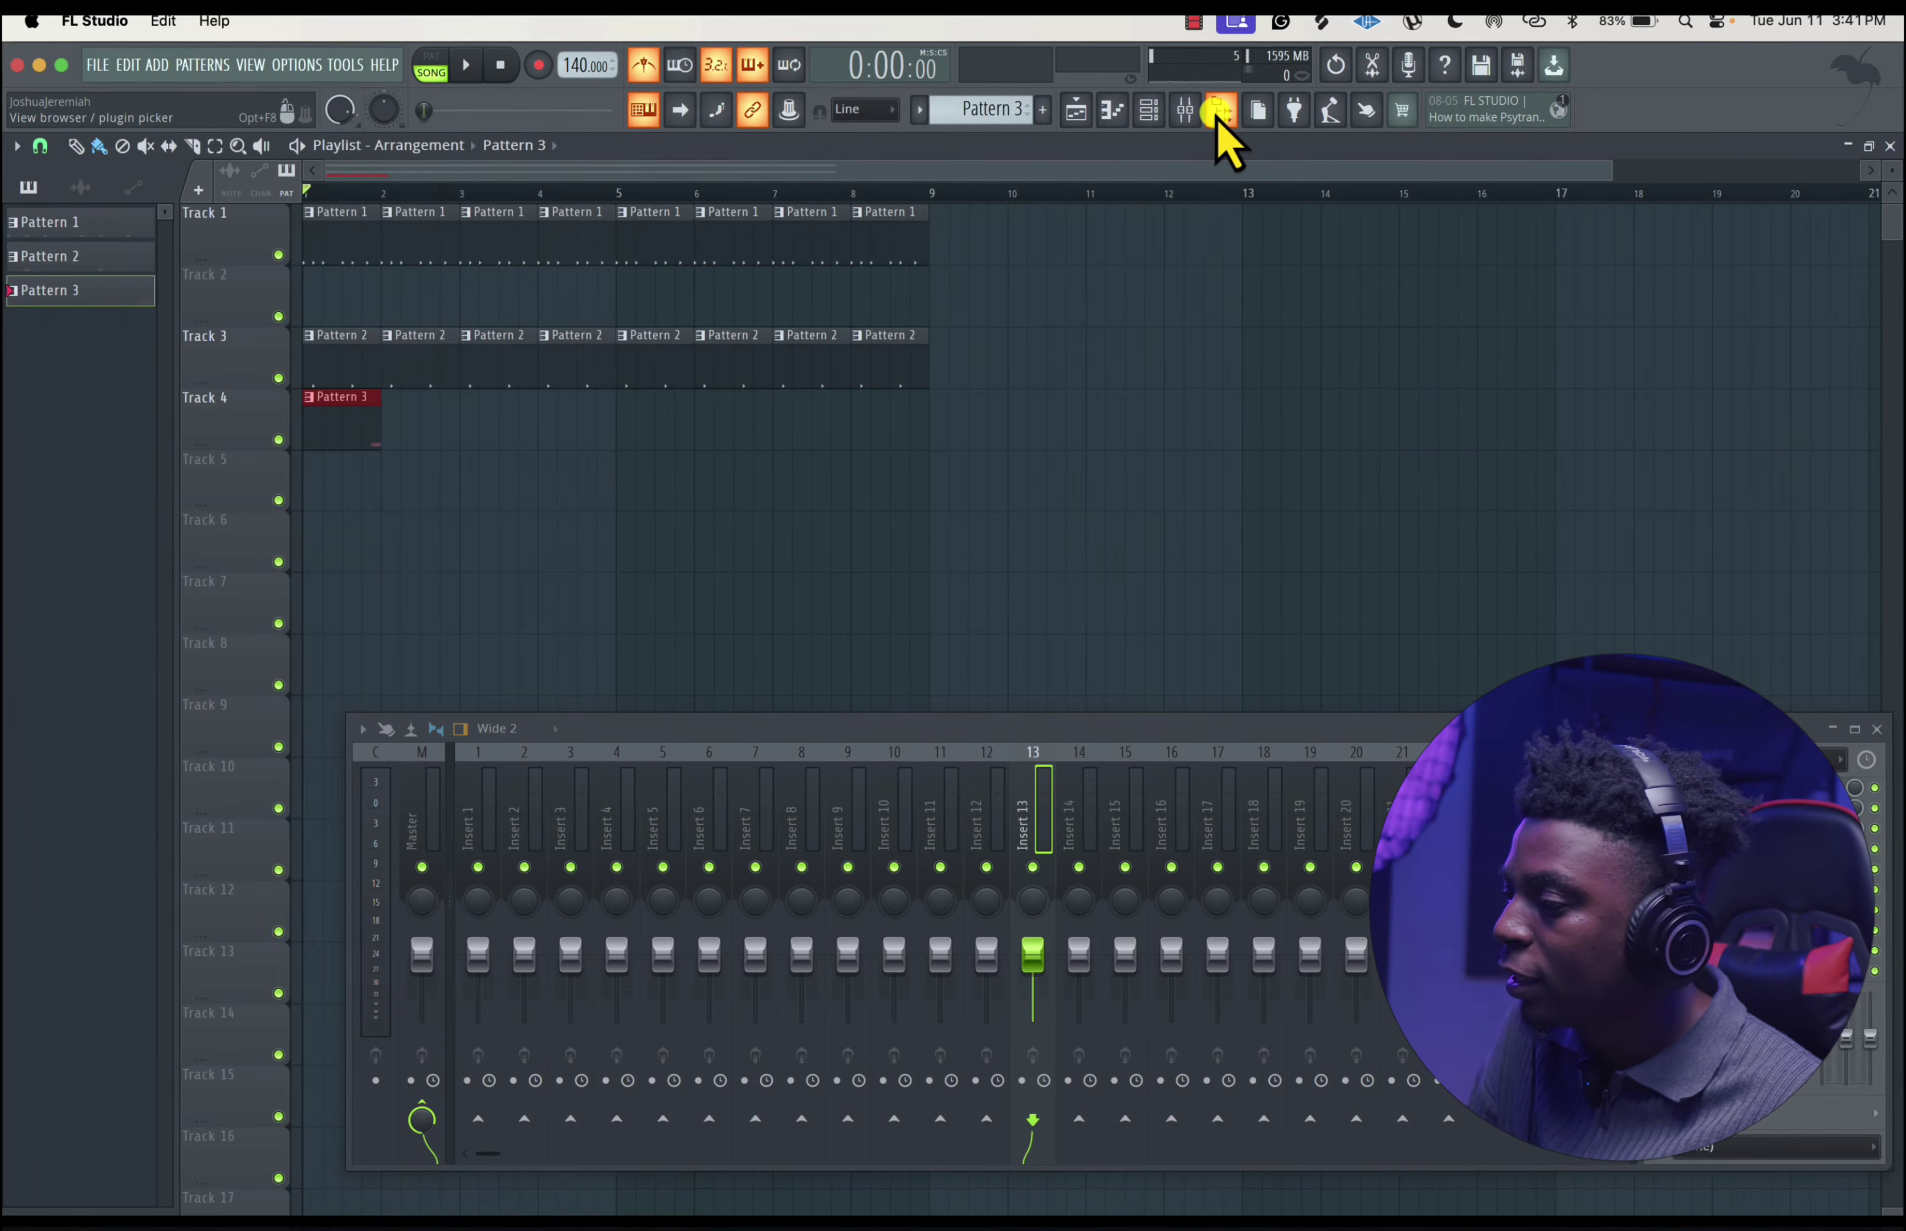
pyautogui.click(1218, 112)
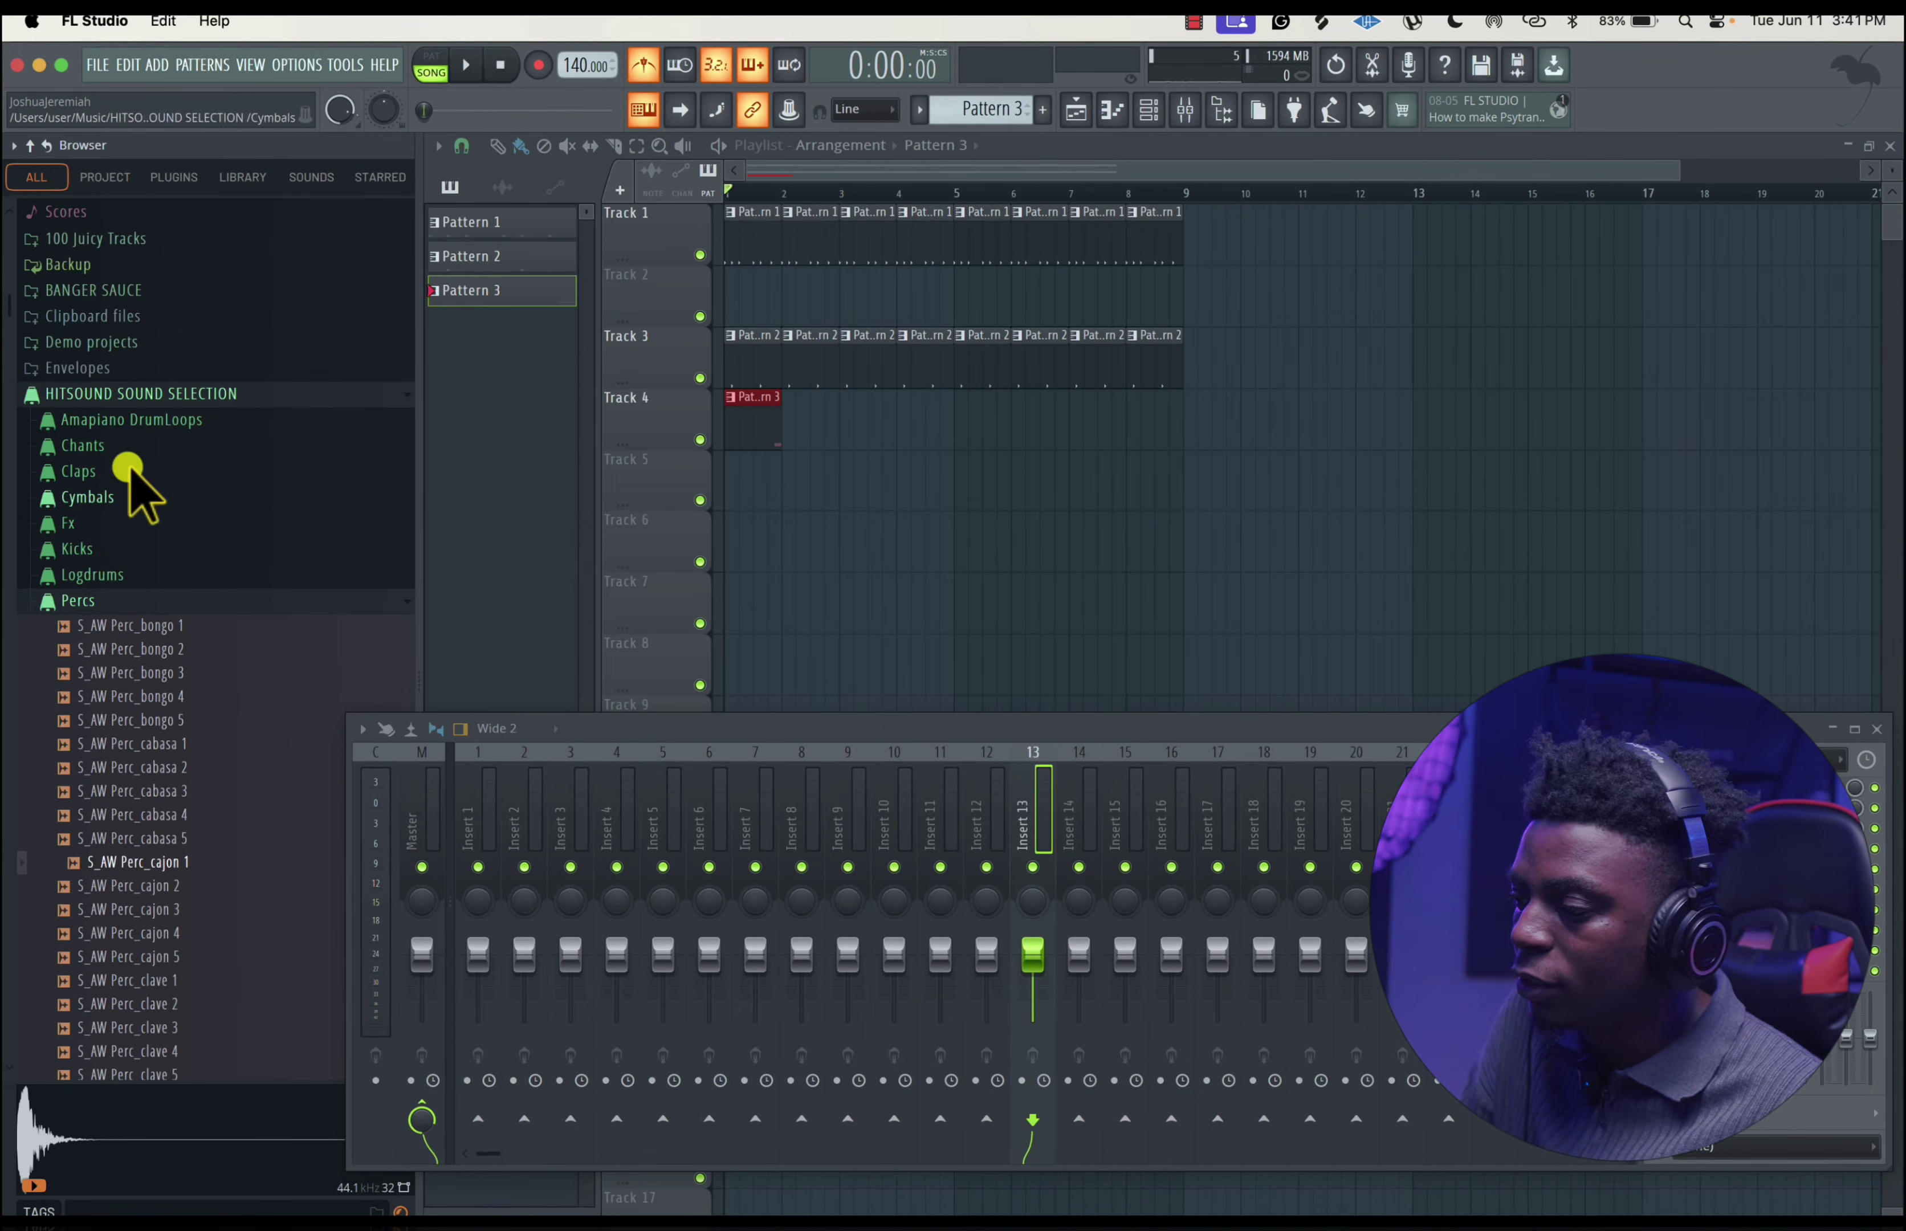
# - Collapse the HITSOUND SOUND SELECTION folder, and expand the Packs folder and its Drums subfolder in the browser
pyautogui.click(120, 396)
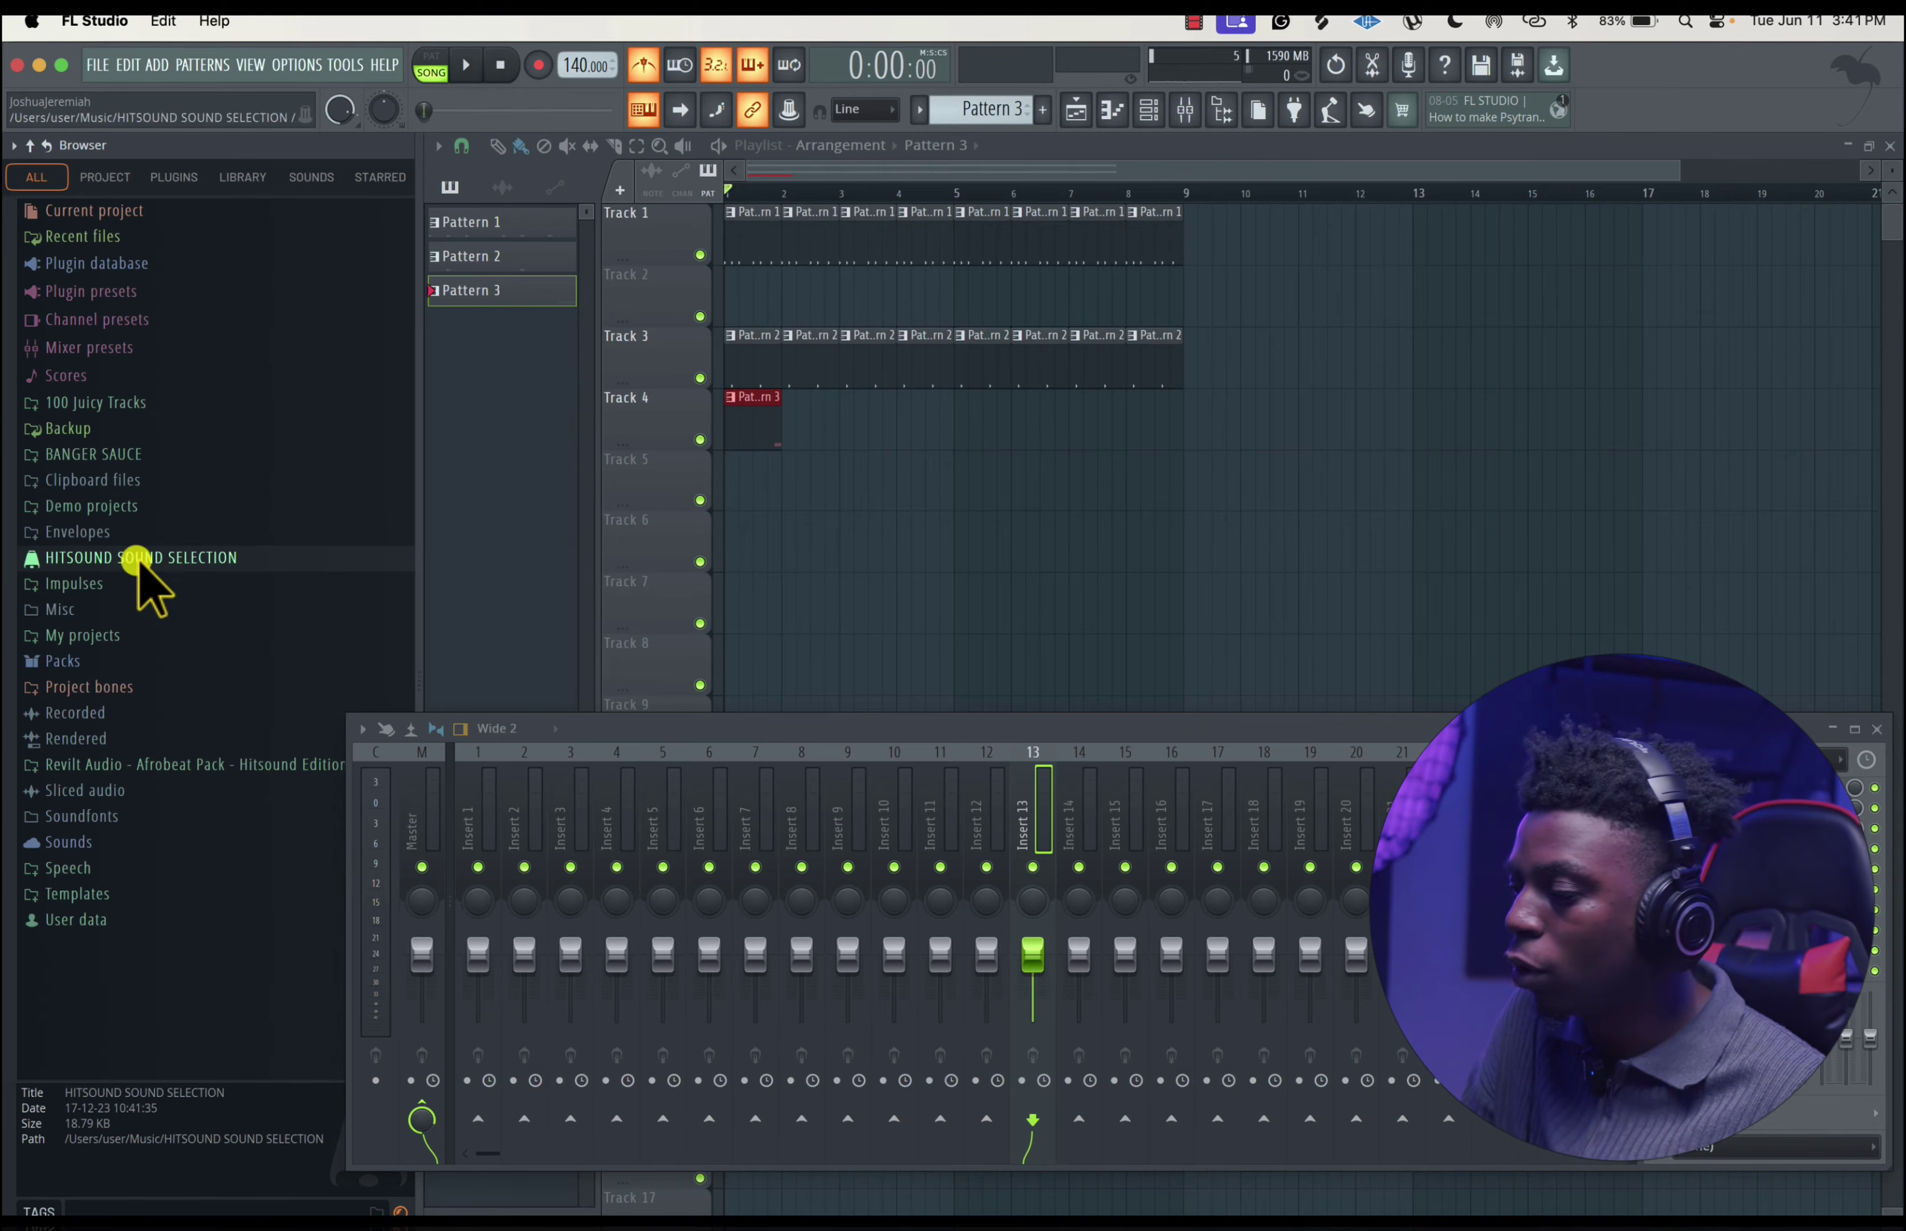
pyautogui.click(116, 663)
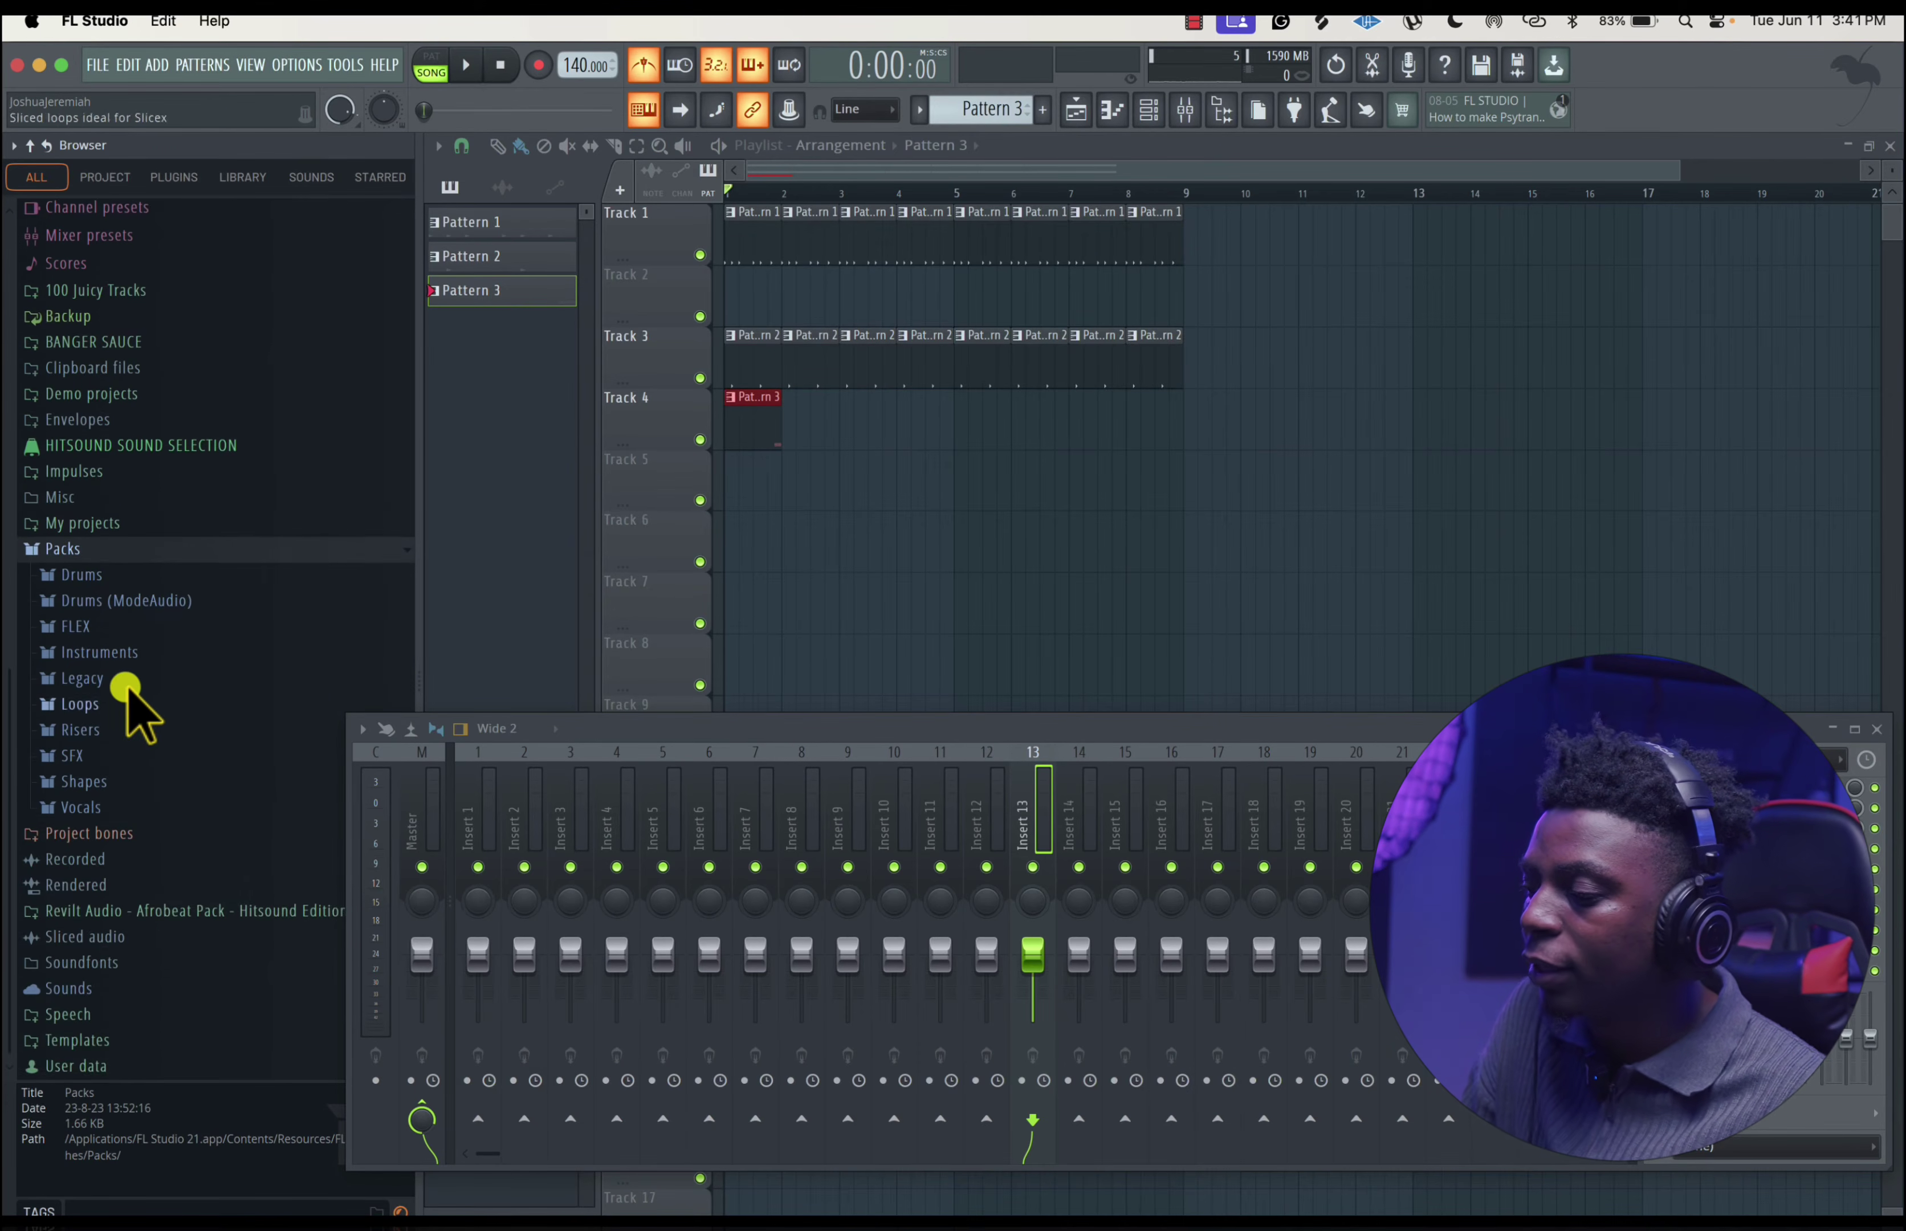
pyautogui.click(95, 574)
# - Audition hat samples such as Chromo CH 3 from the Hats folder of the Drums pack, and collapse that folder
pyautogui.click(127, 744)
pyautogui.click(127, 800)
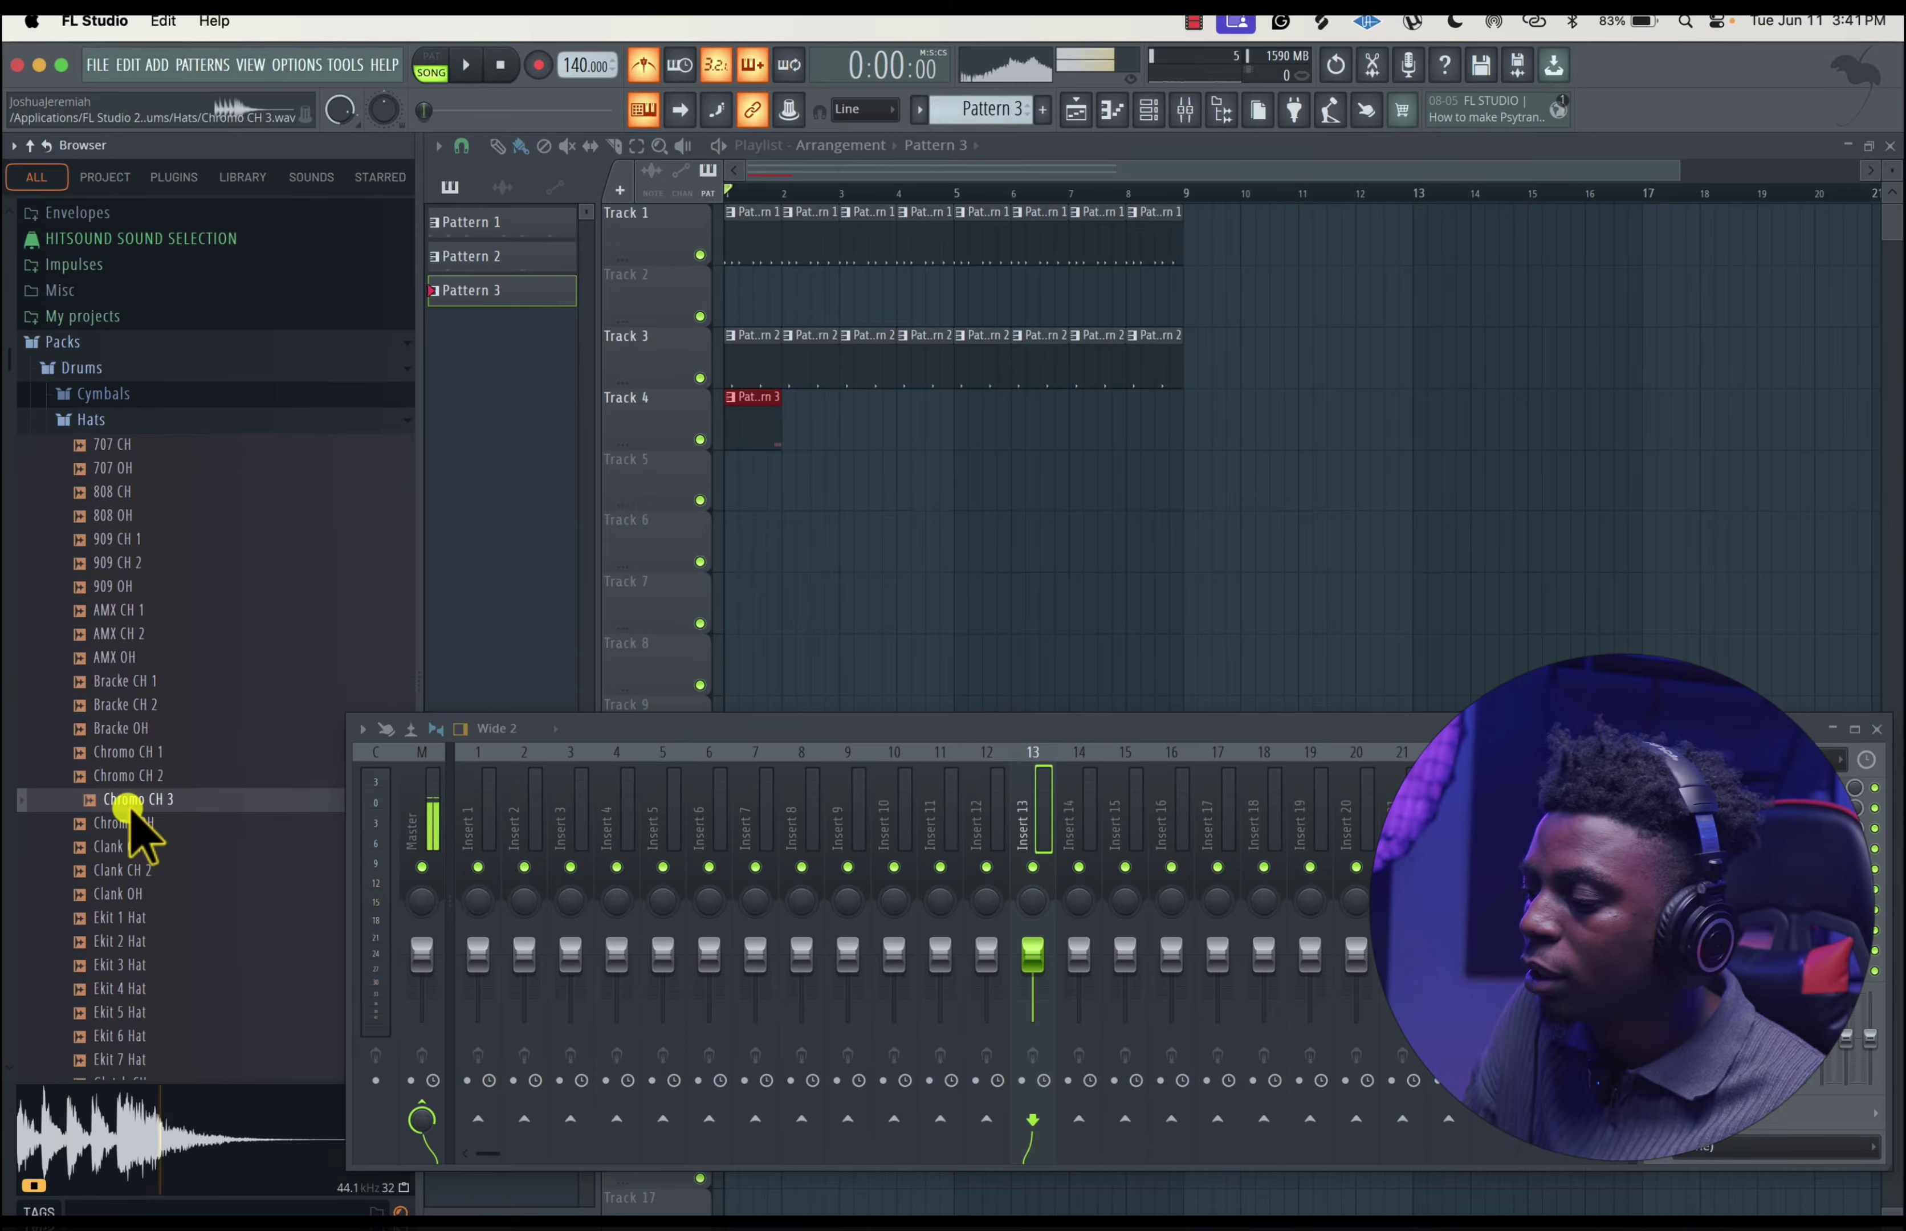
pyautogui.click(140, 948)
pyautogui.rightClick(156, 1003)
pyautogui.click(103, 440)
pyautogui.click(99, 429)
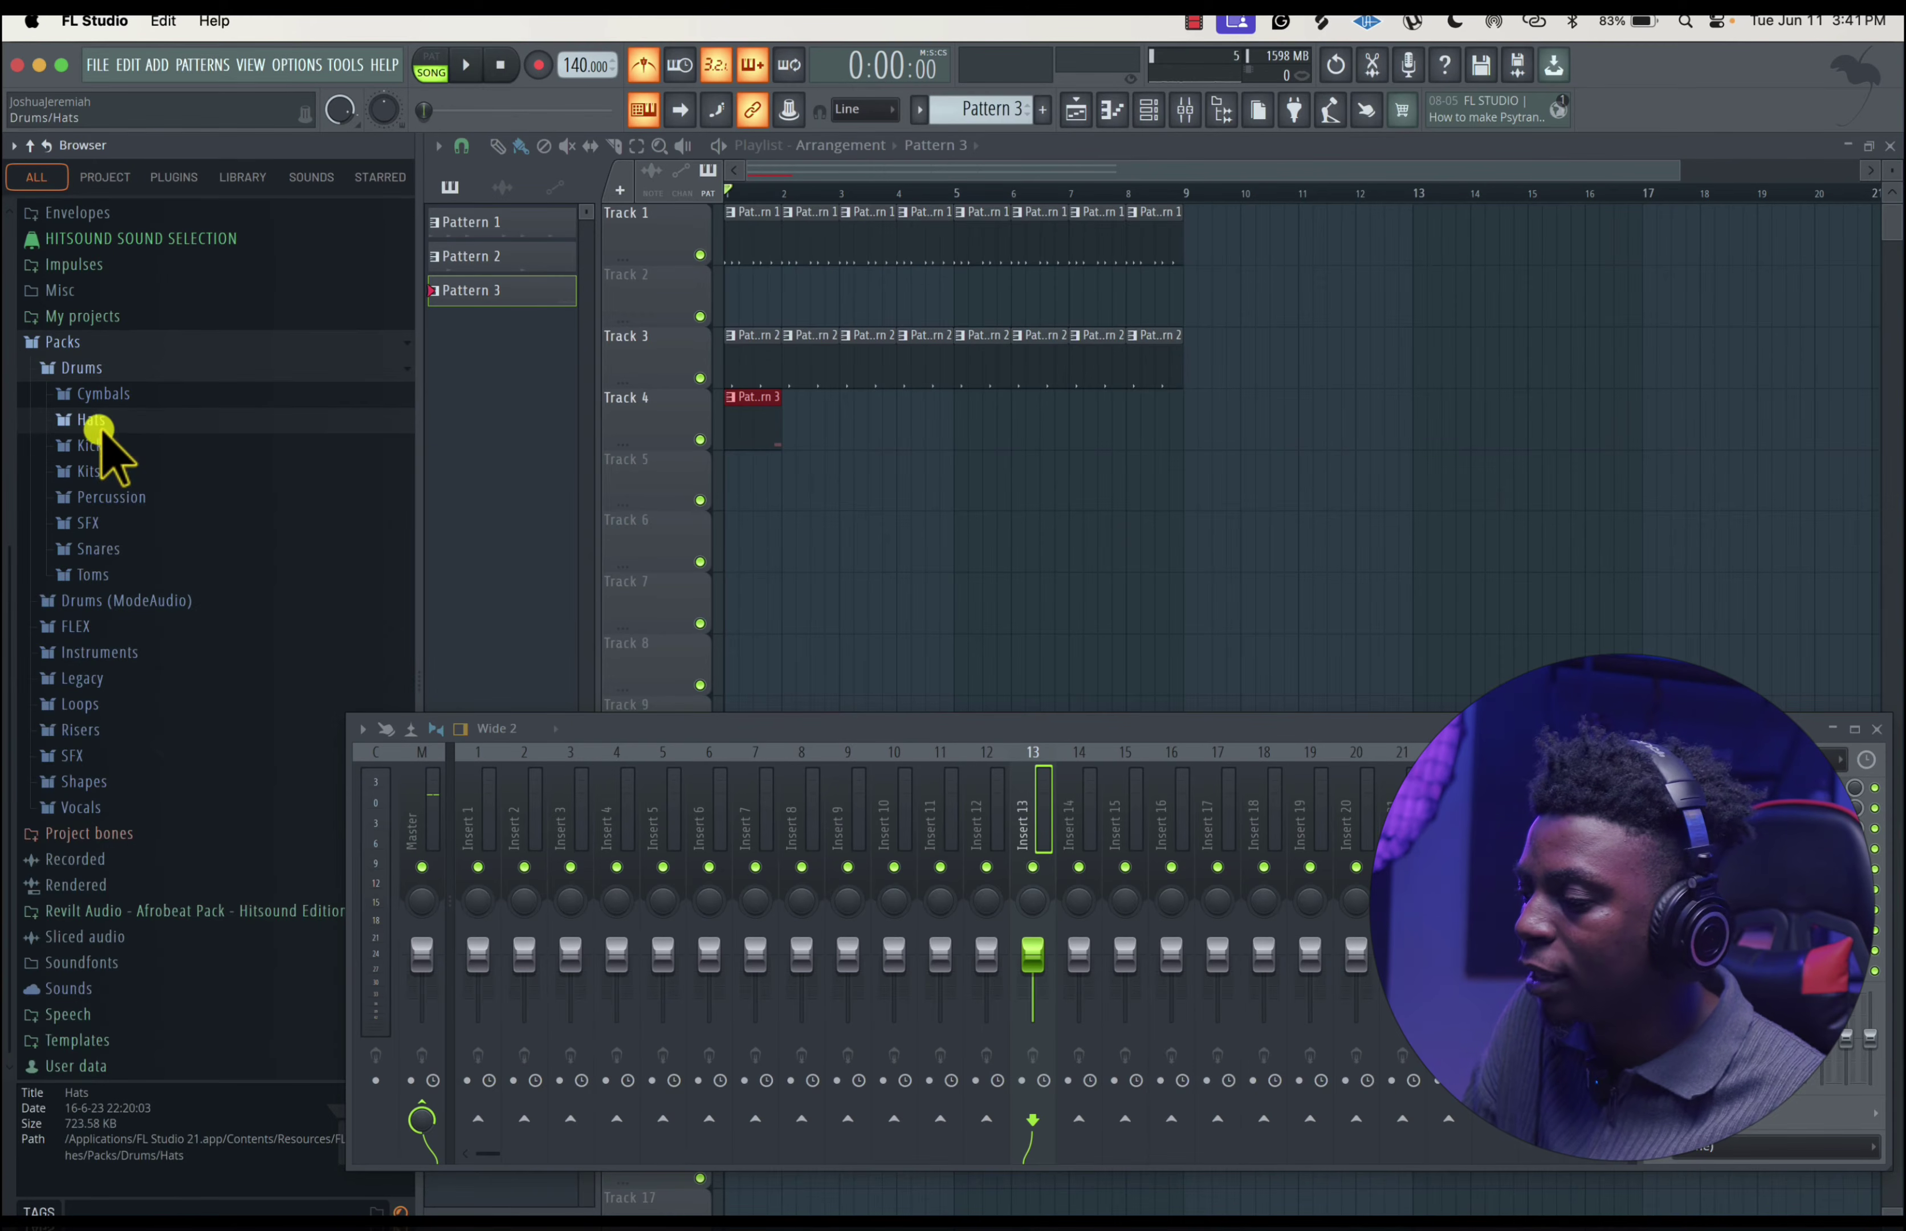
# - Audition kick samples such as FPC 2 Kick from the Kicks folder, and collapse the Kicks, Drums and Packs folders
pyautogui.click(103, 448)
pyautogui.click(121, 541)
pyautogui.click(132, 707)
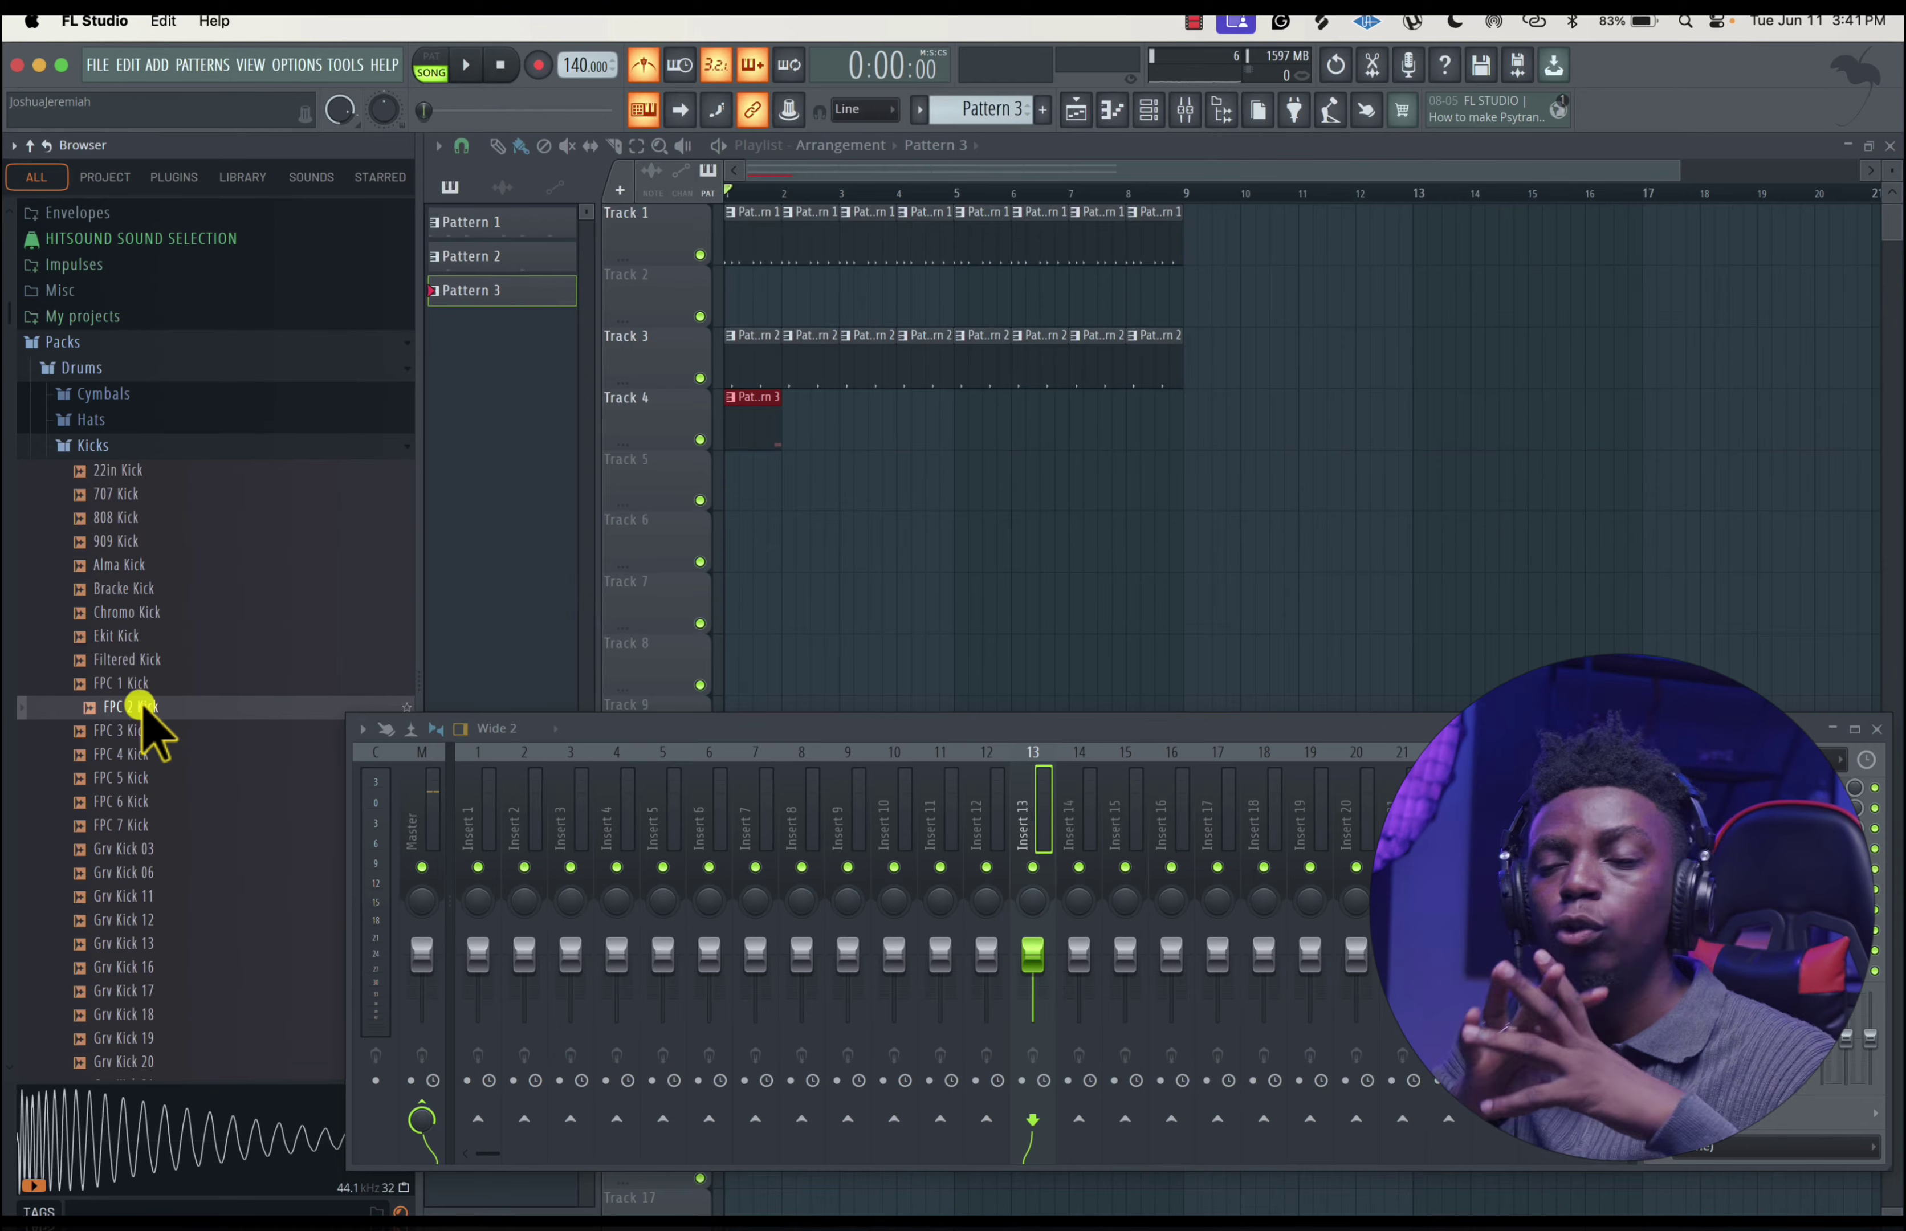
pyautogui.click(97, 445)
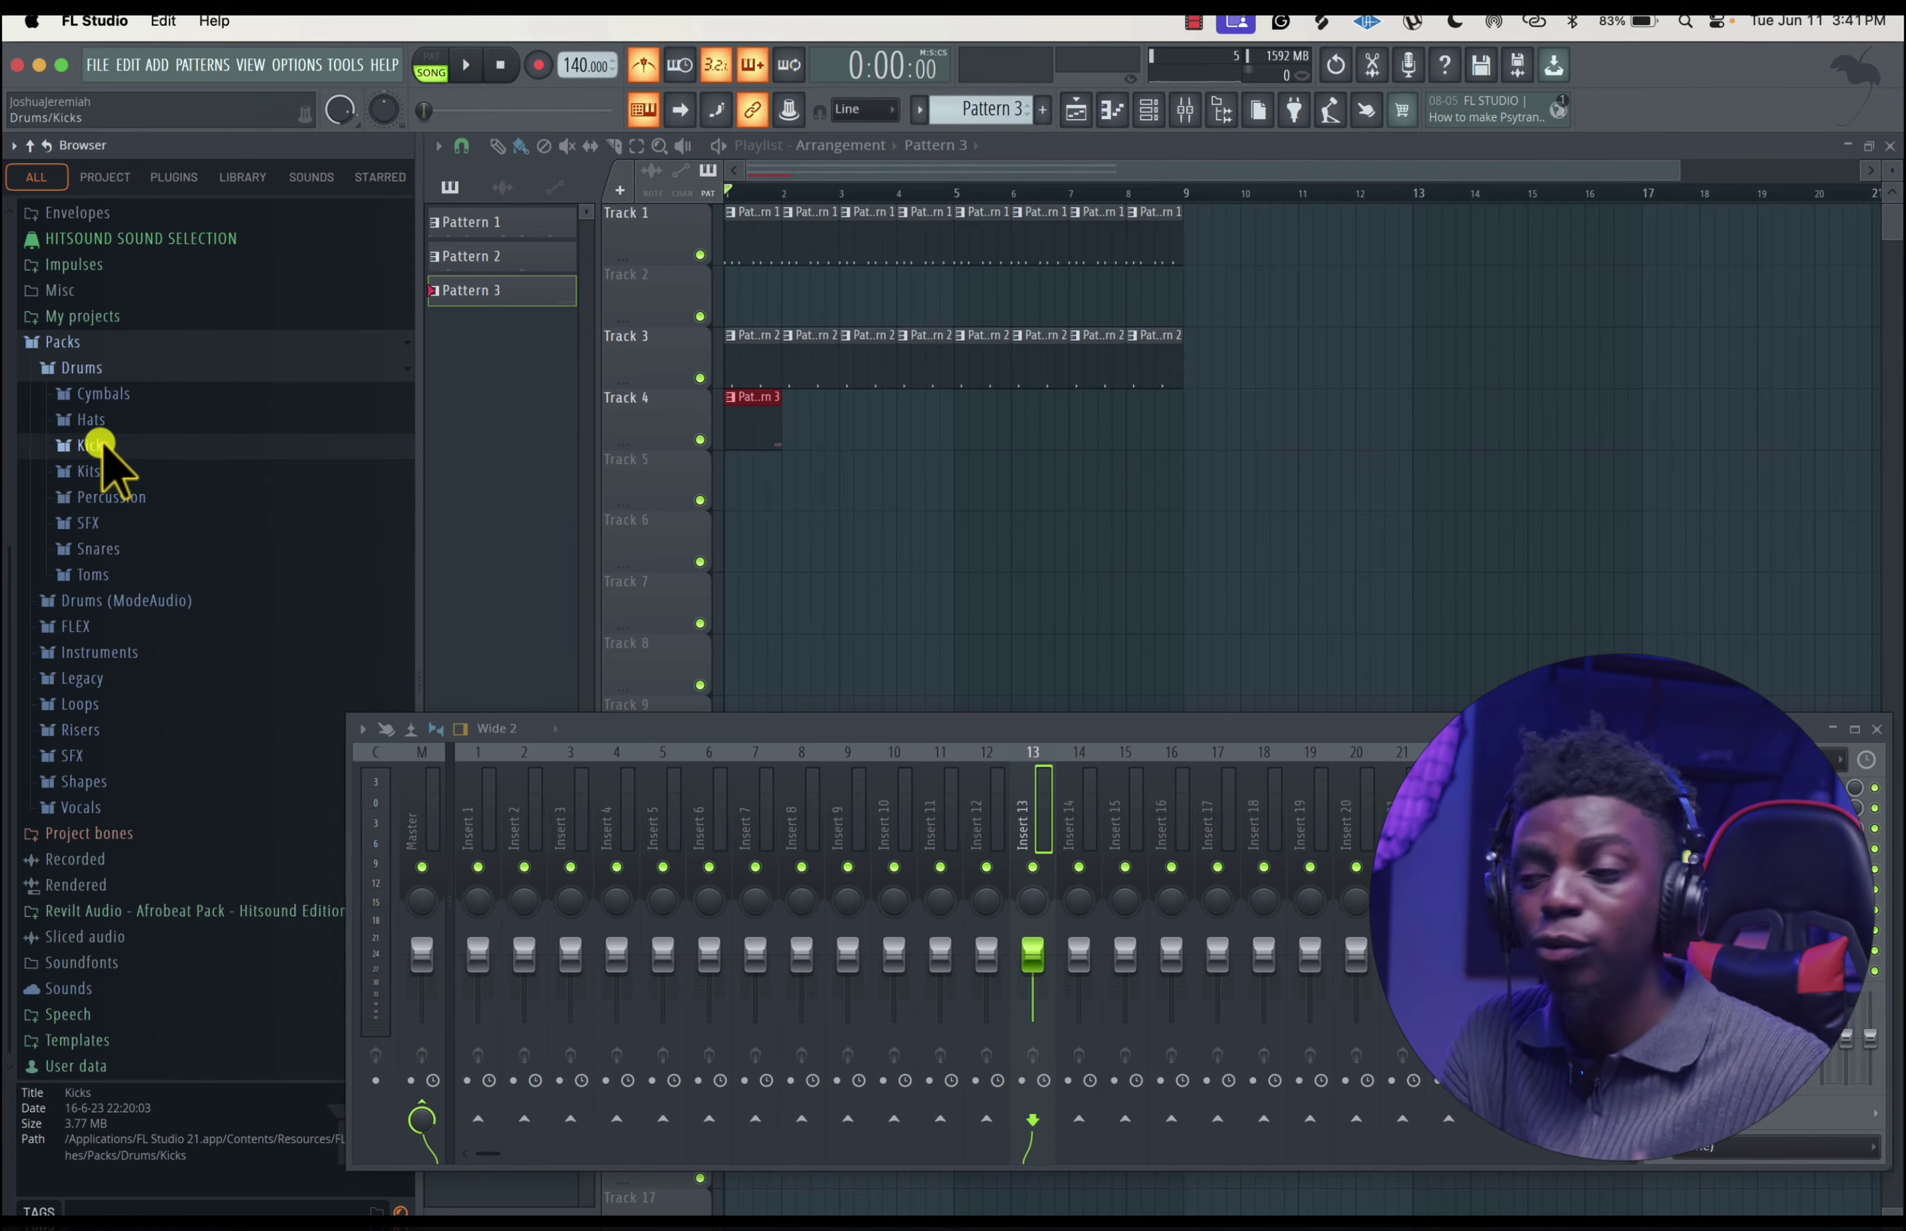
pyautogui.click(166, 368)
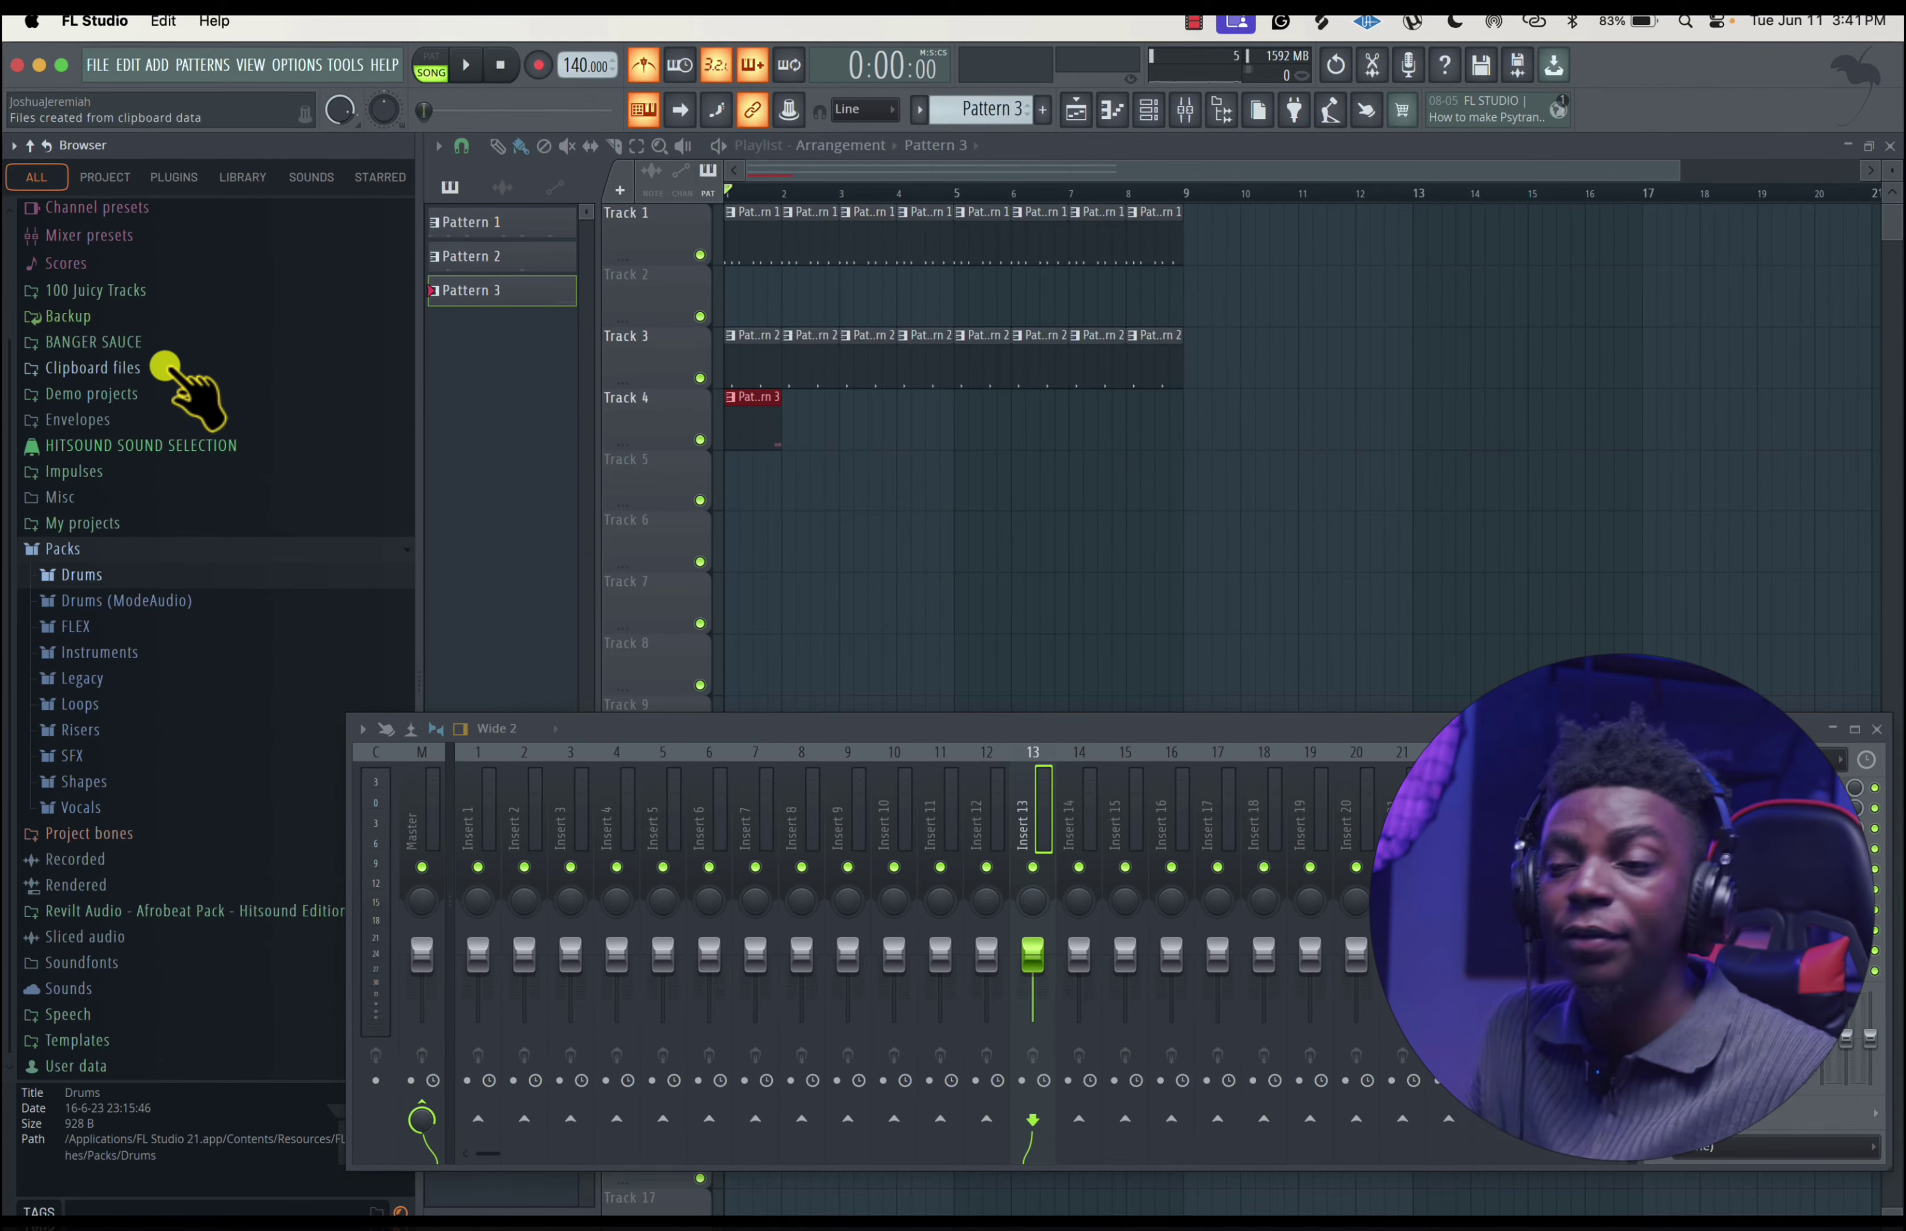
pyautogui.click(204, 551)
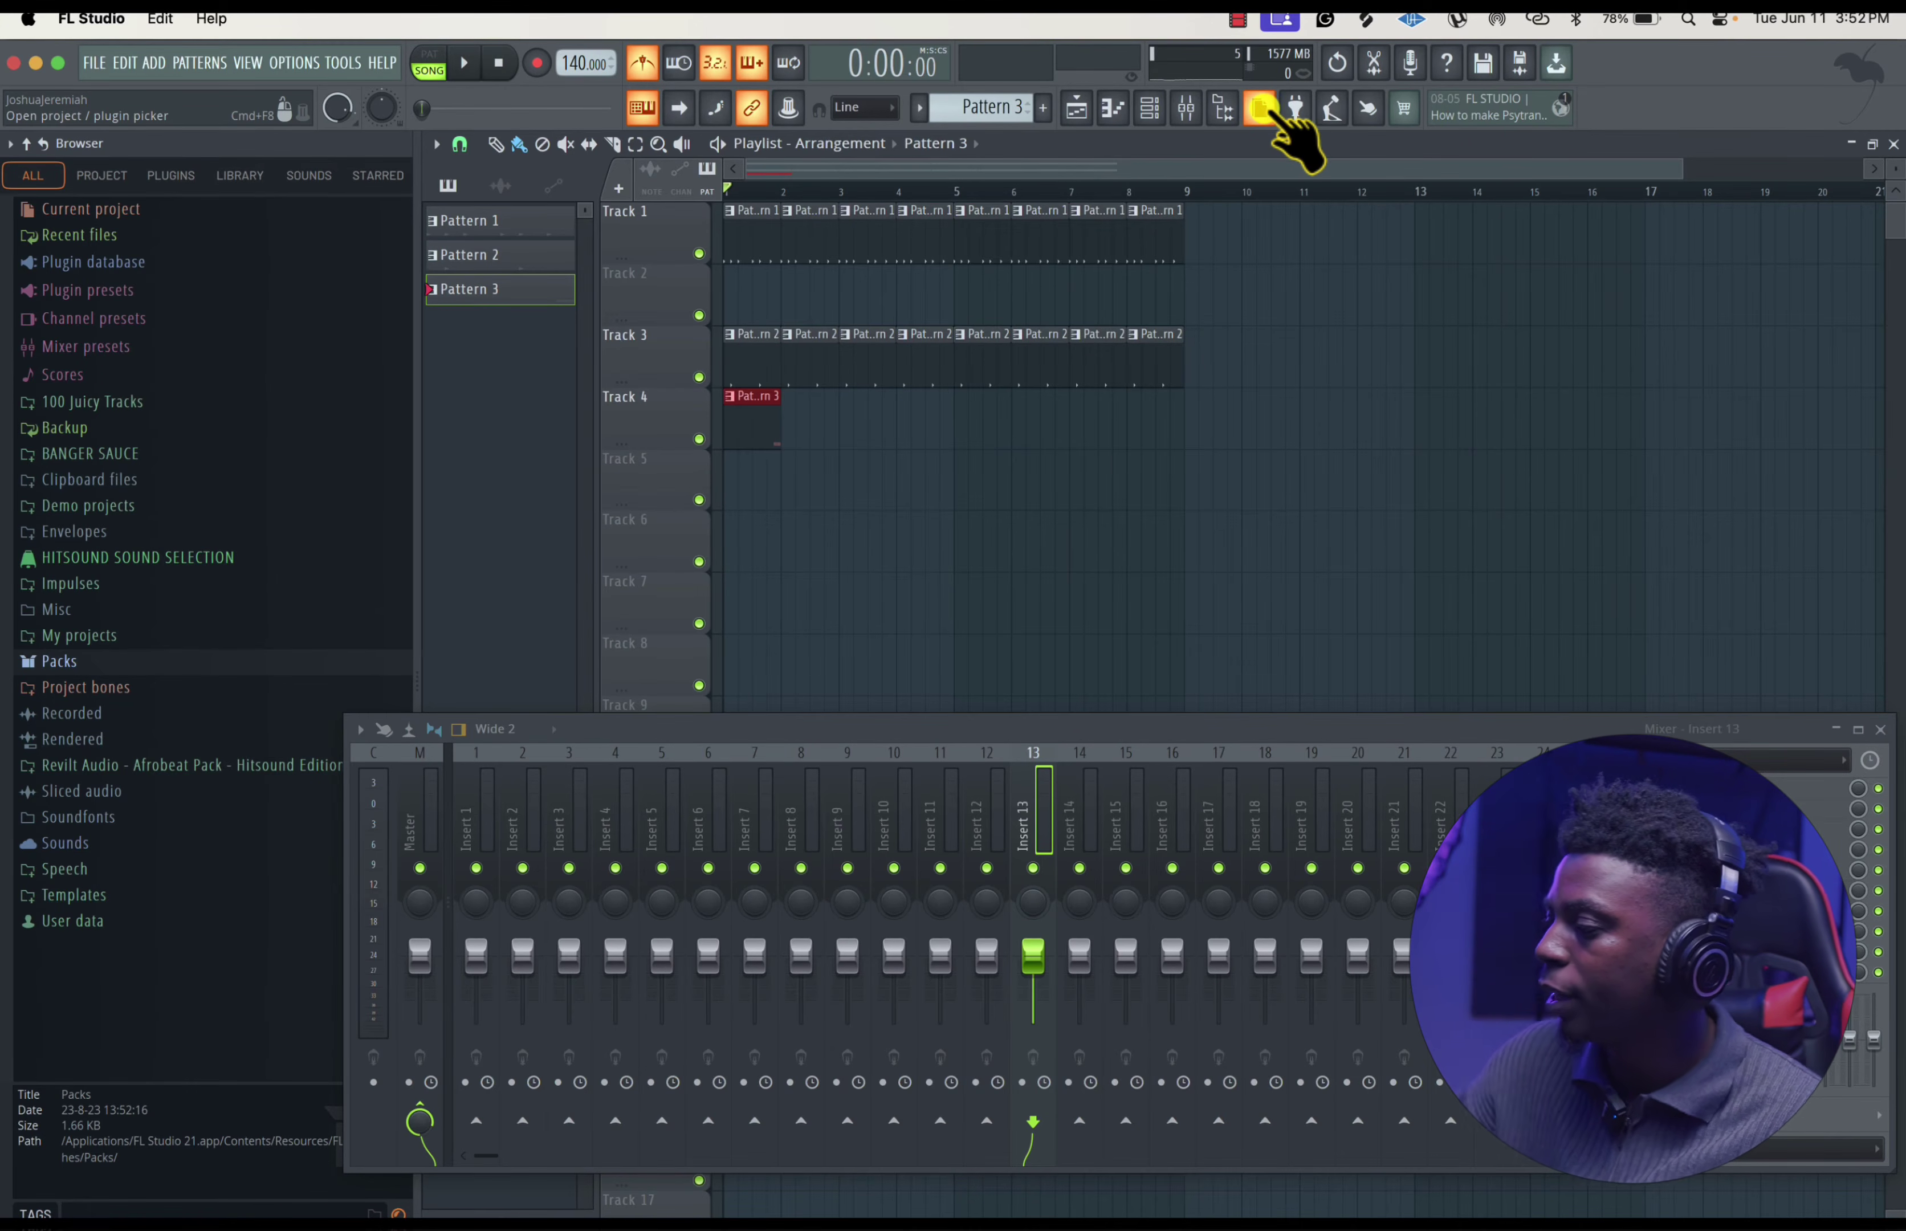
# - Open the project picker, narrow its view to Patterns only, and close it
pyautogui.click(1258, 107)
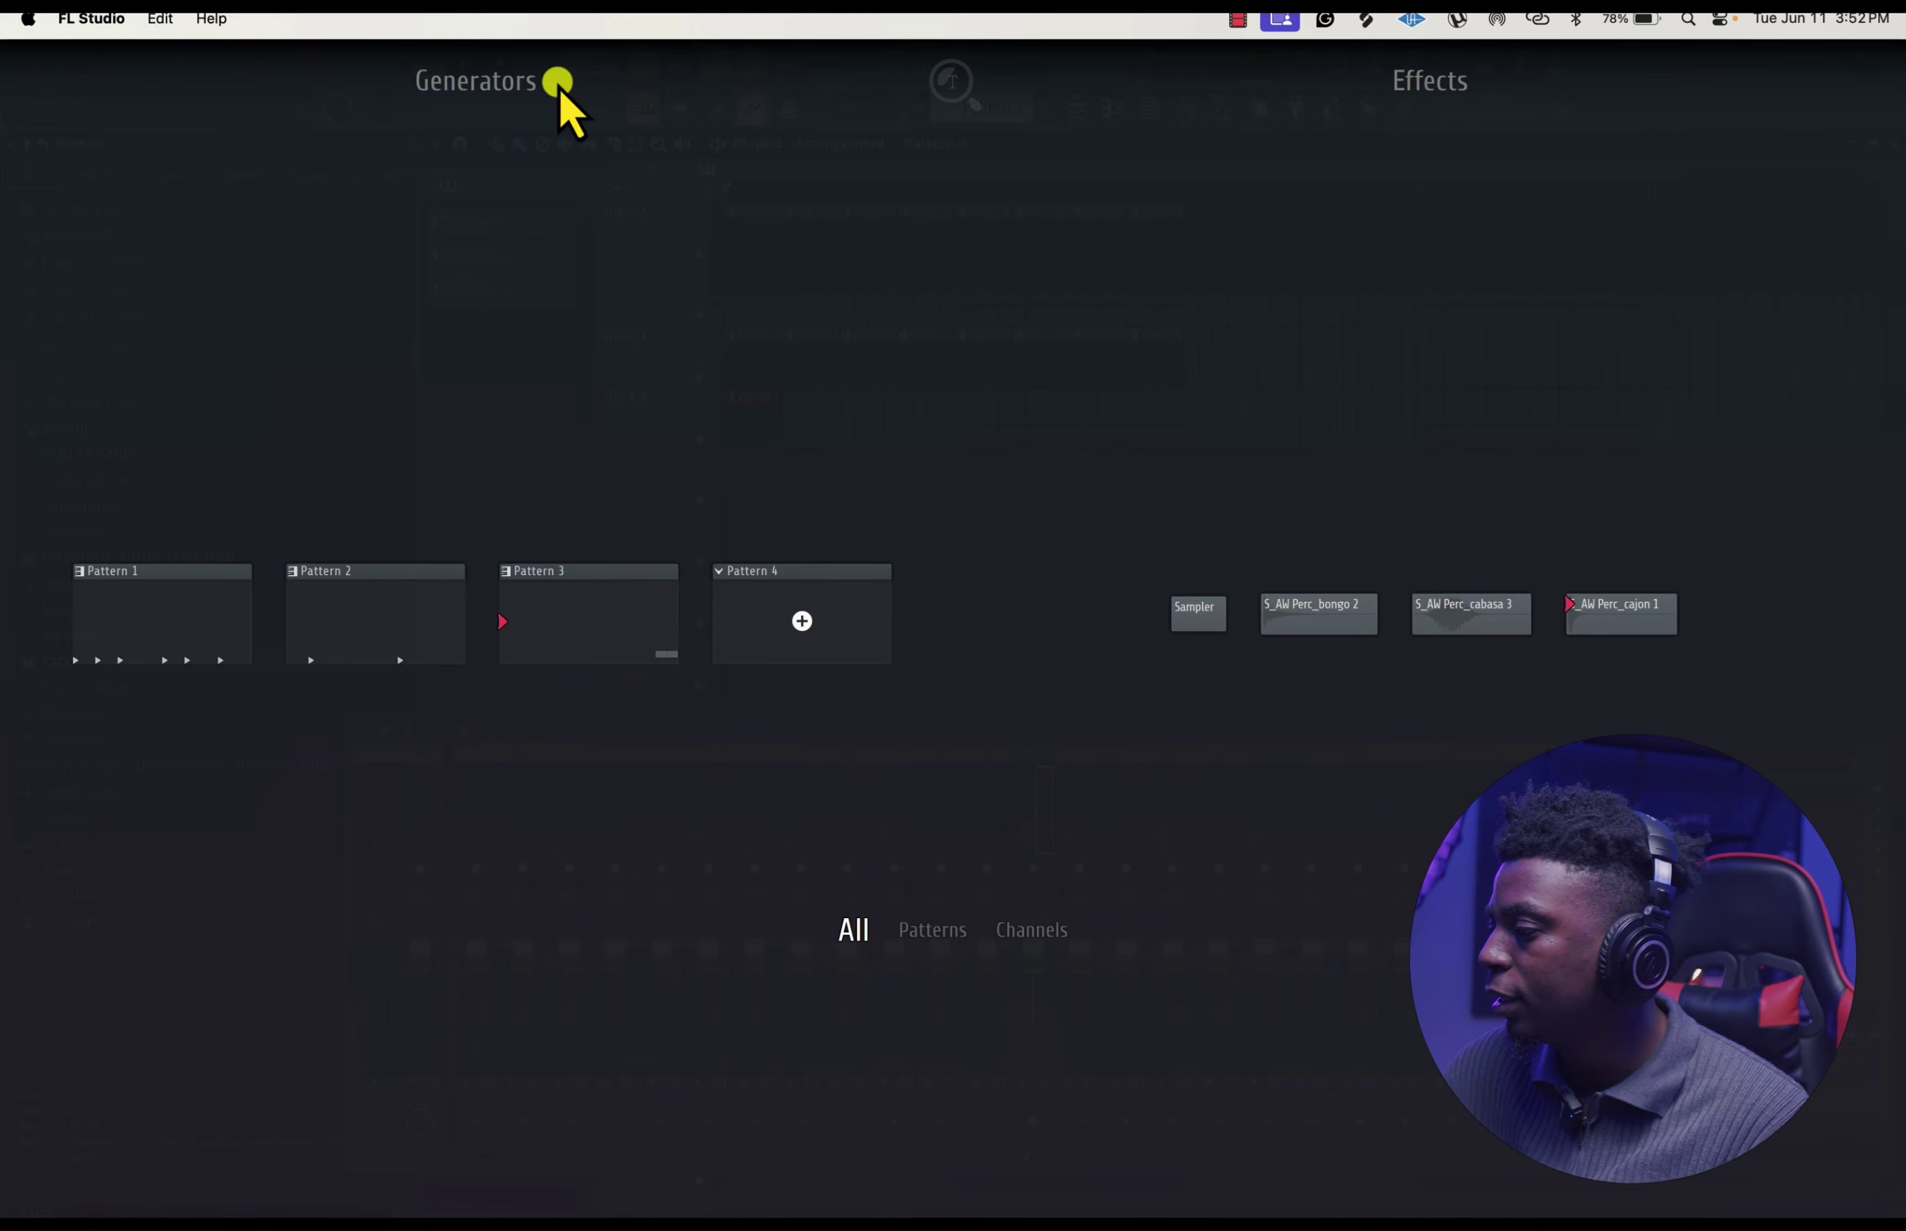
pyautogui.moveTo(935, 932)
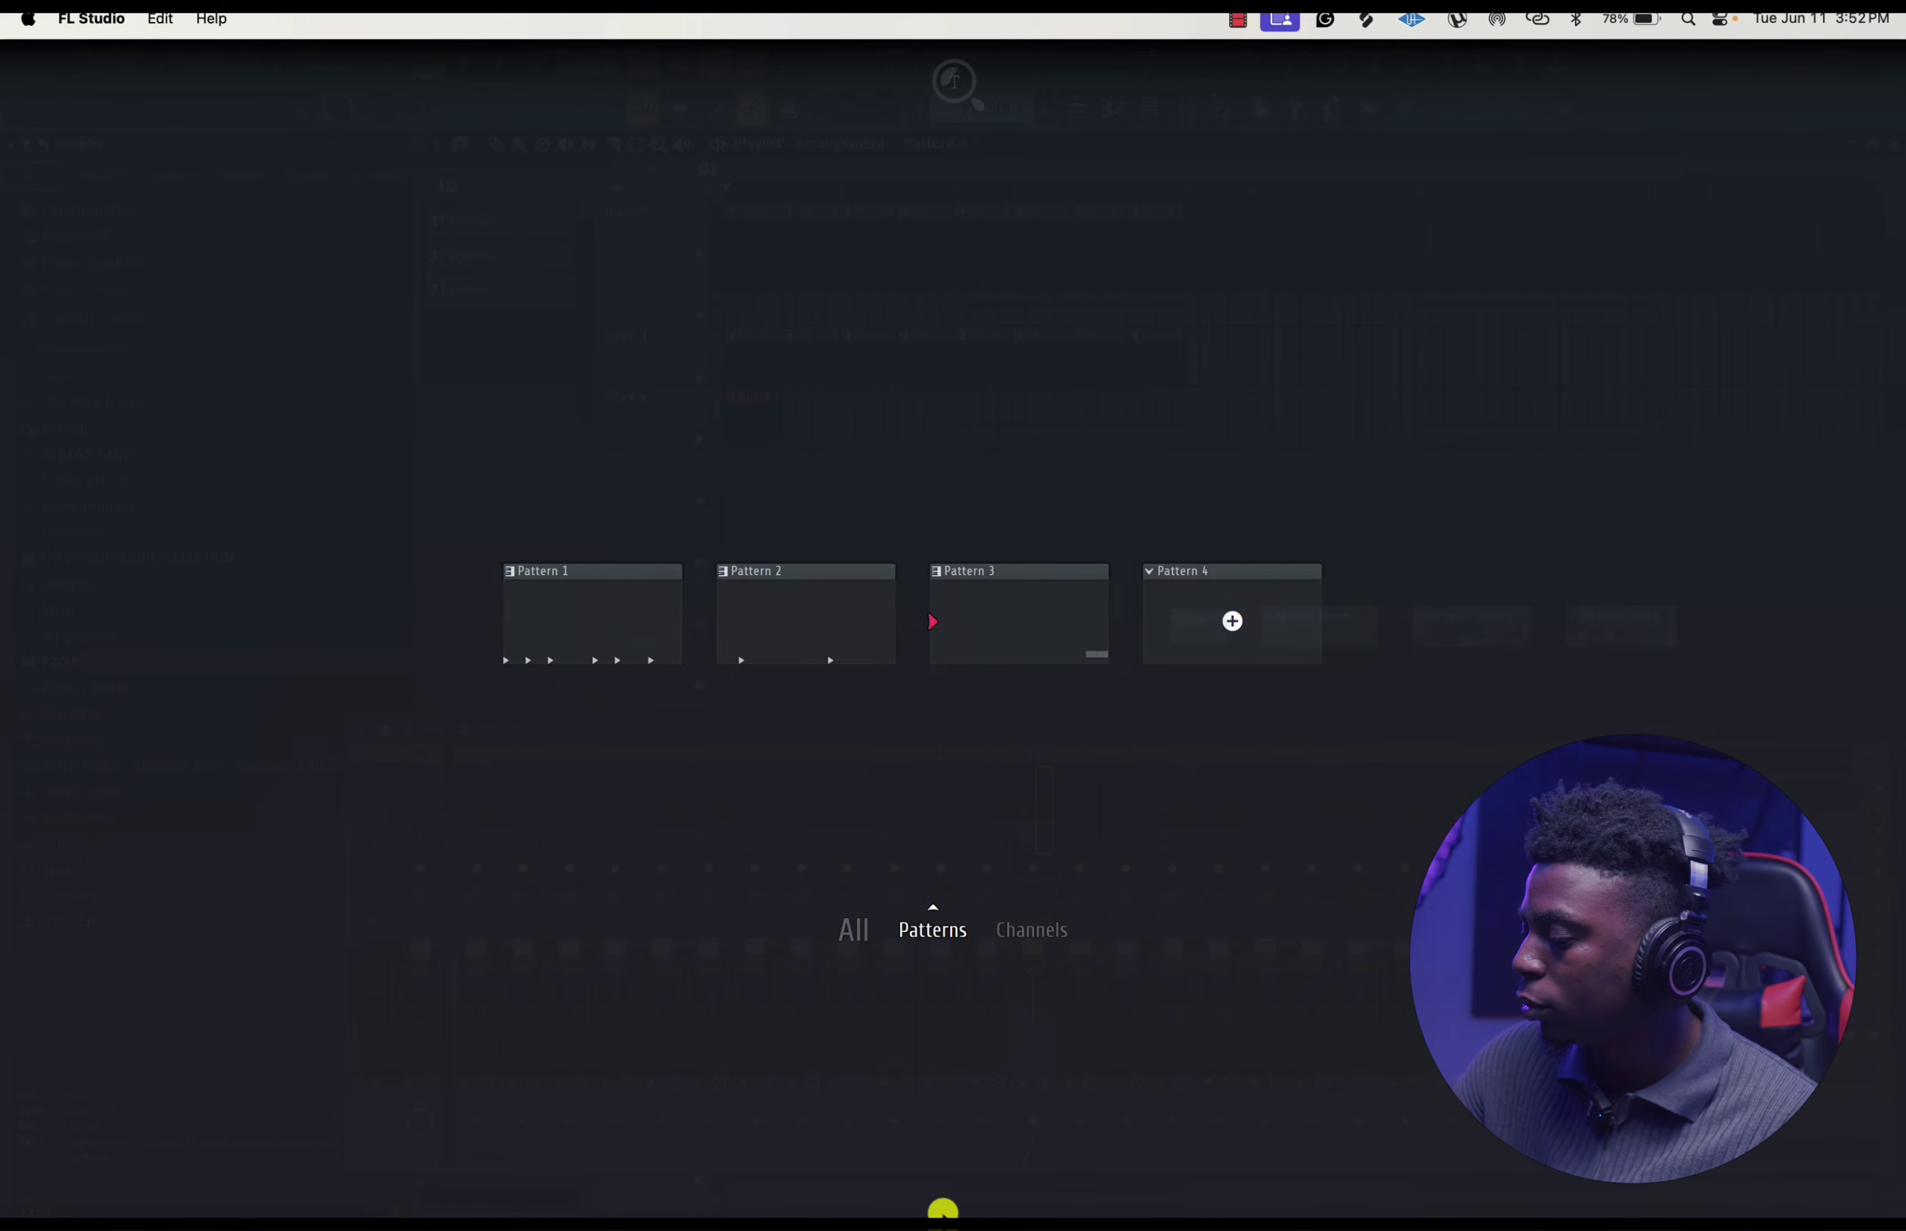
pyautogui.click(971, 960)
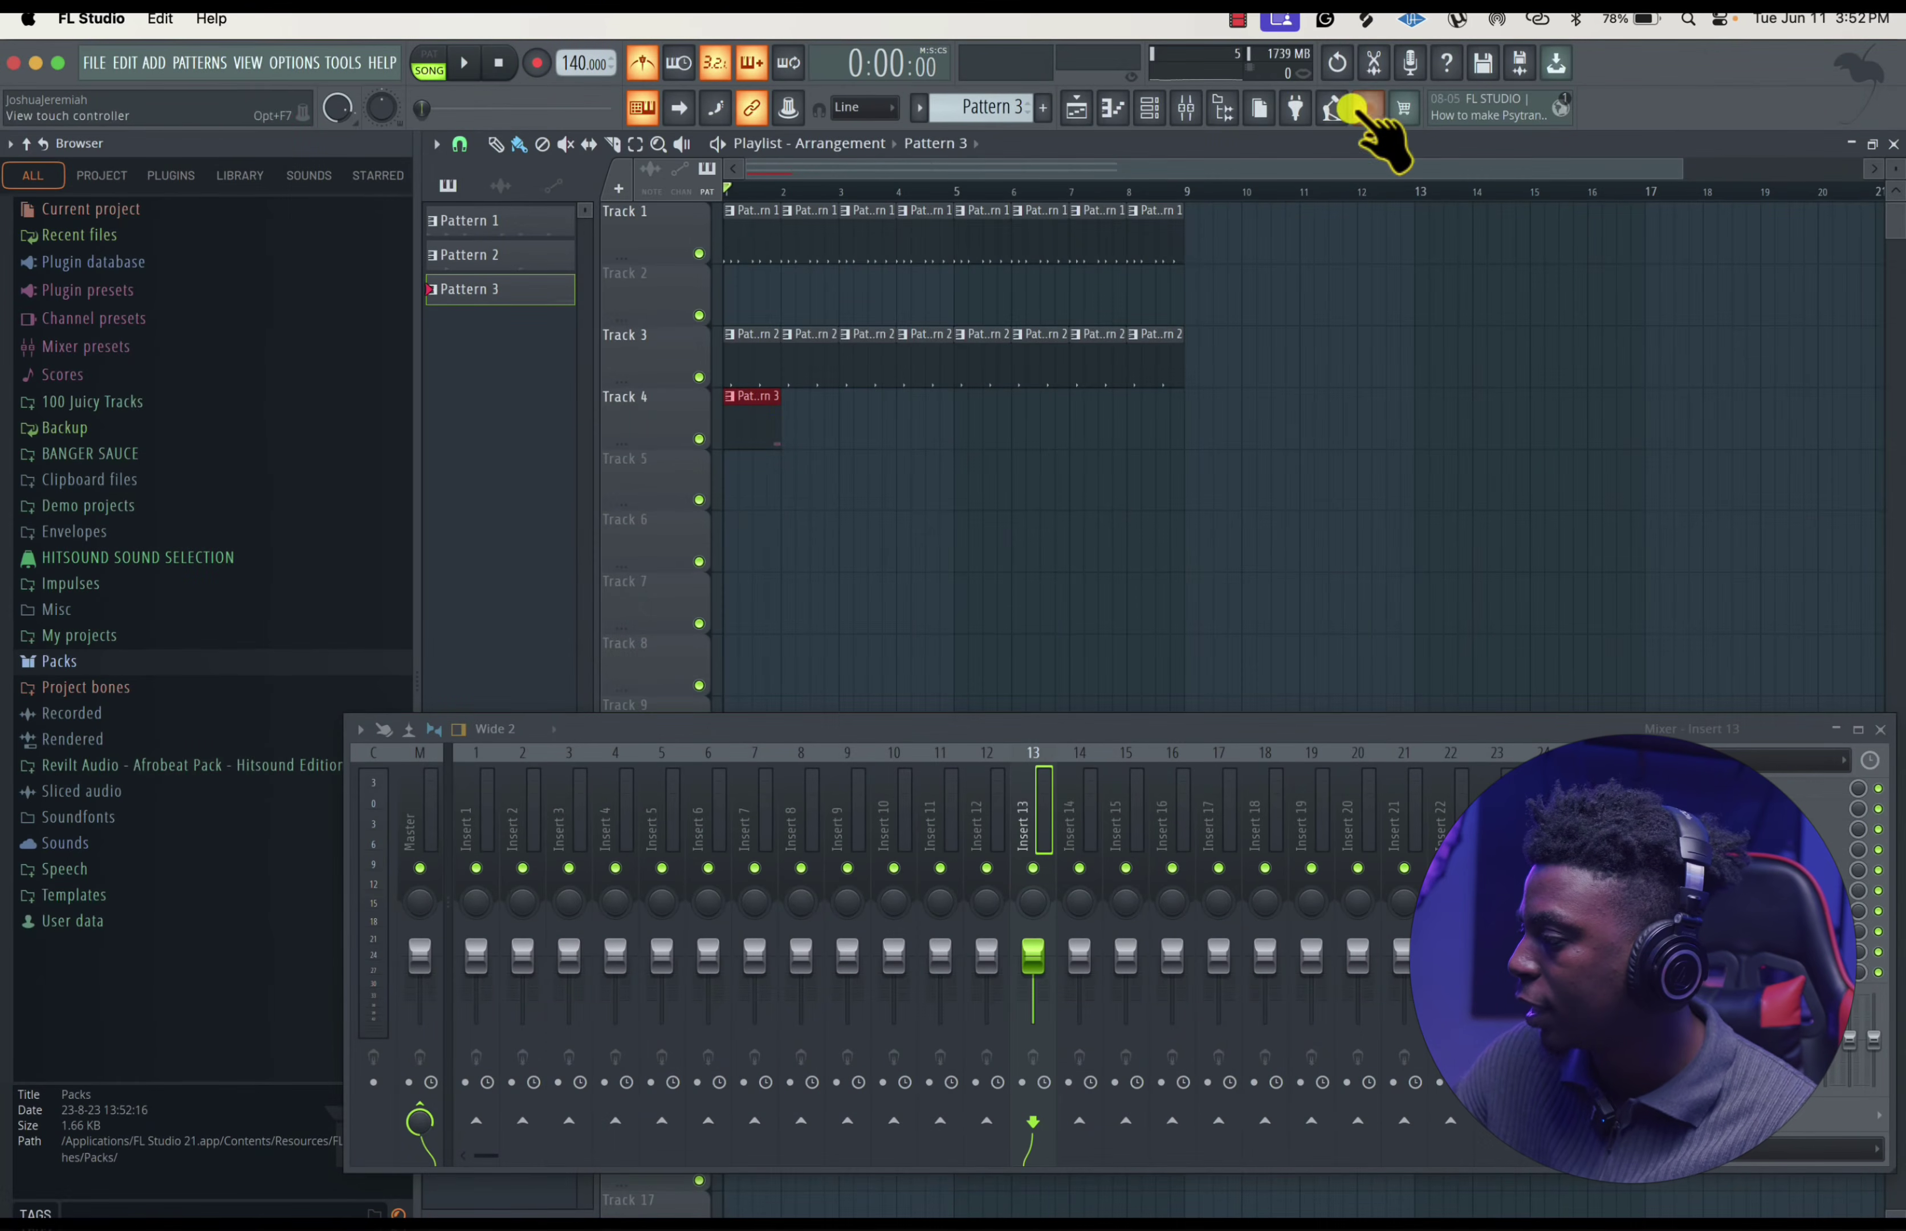
# - Reopen the project picker to examine the project's patterns and sampler channels, and return to the playlist
pyautogui.click(1258, 110)
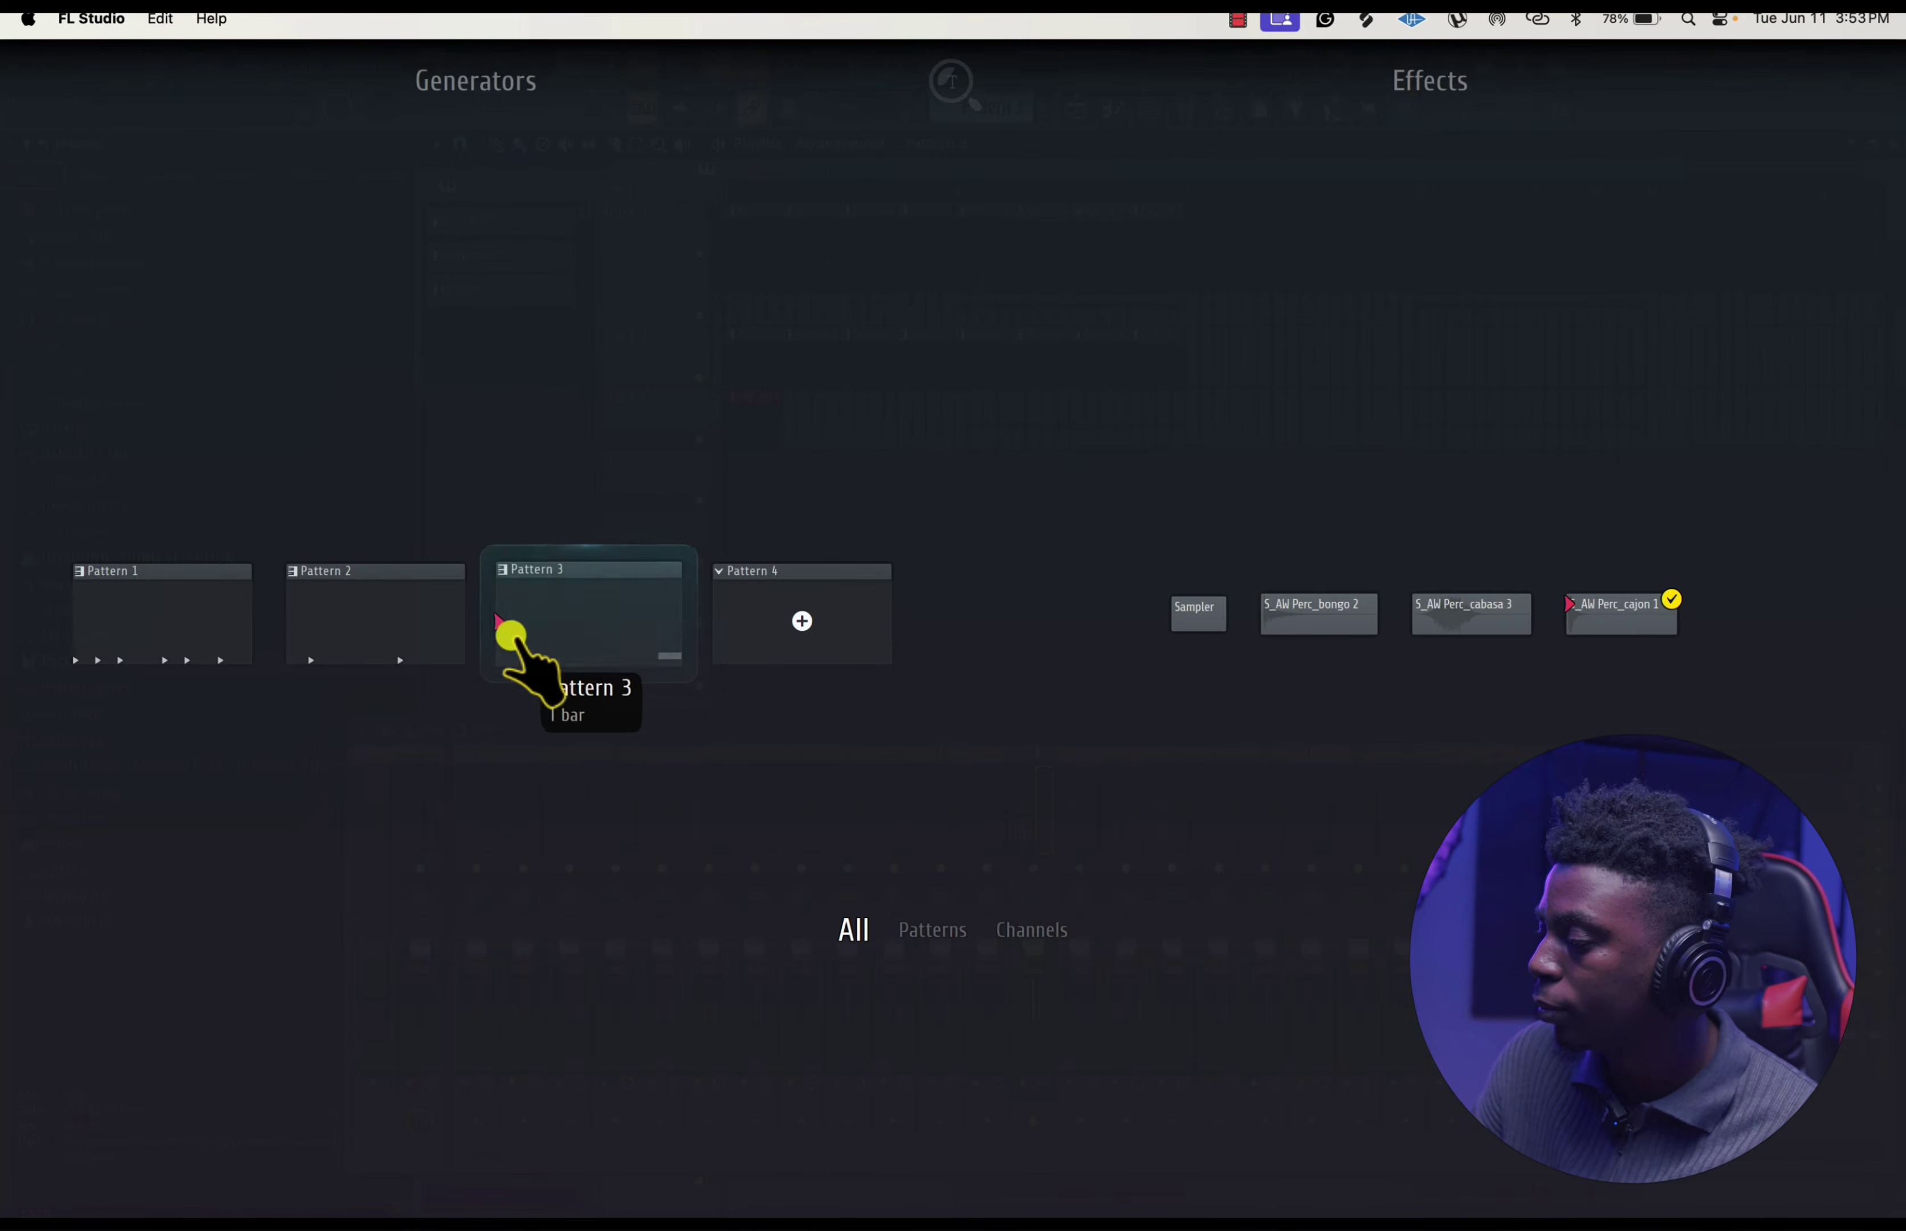
pyautogui.click(510, 640)
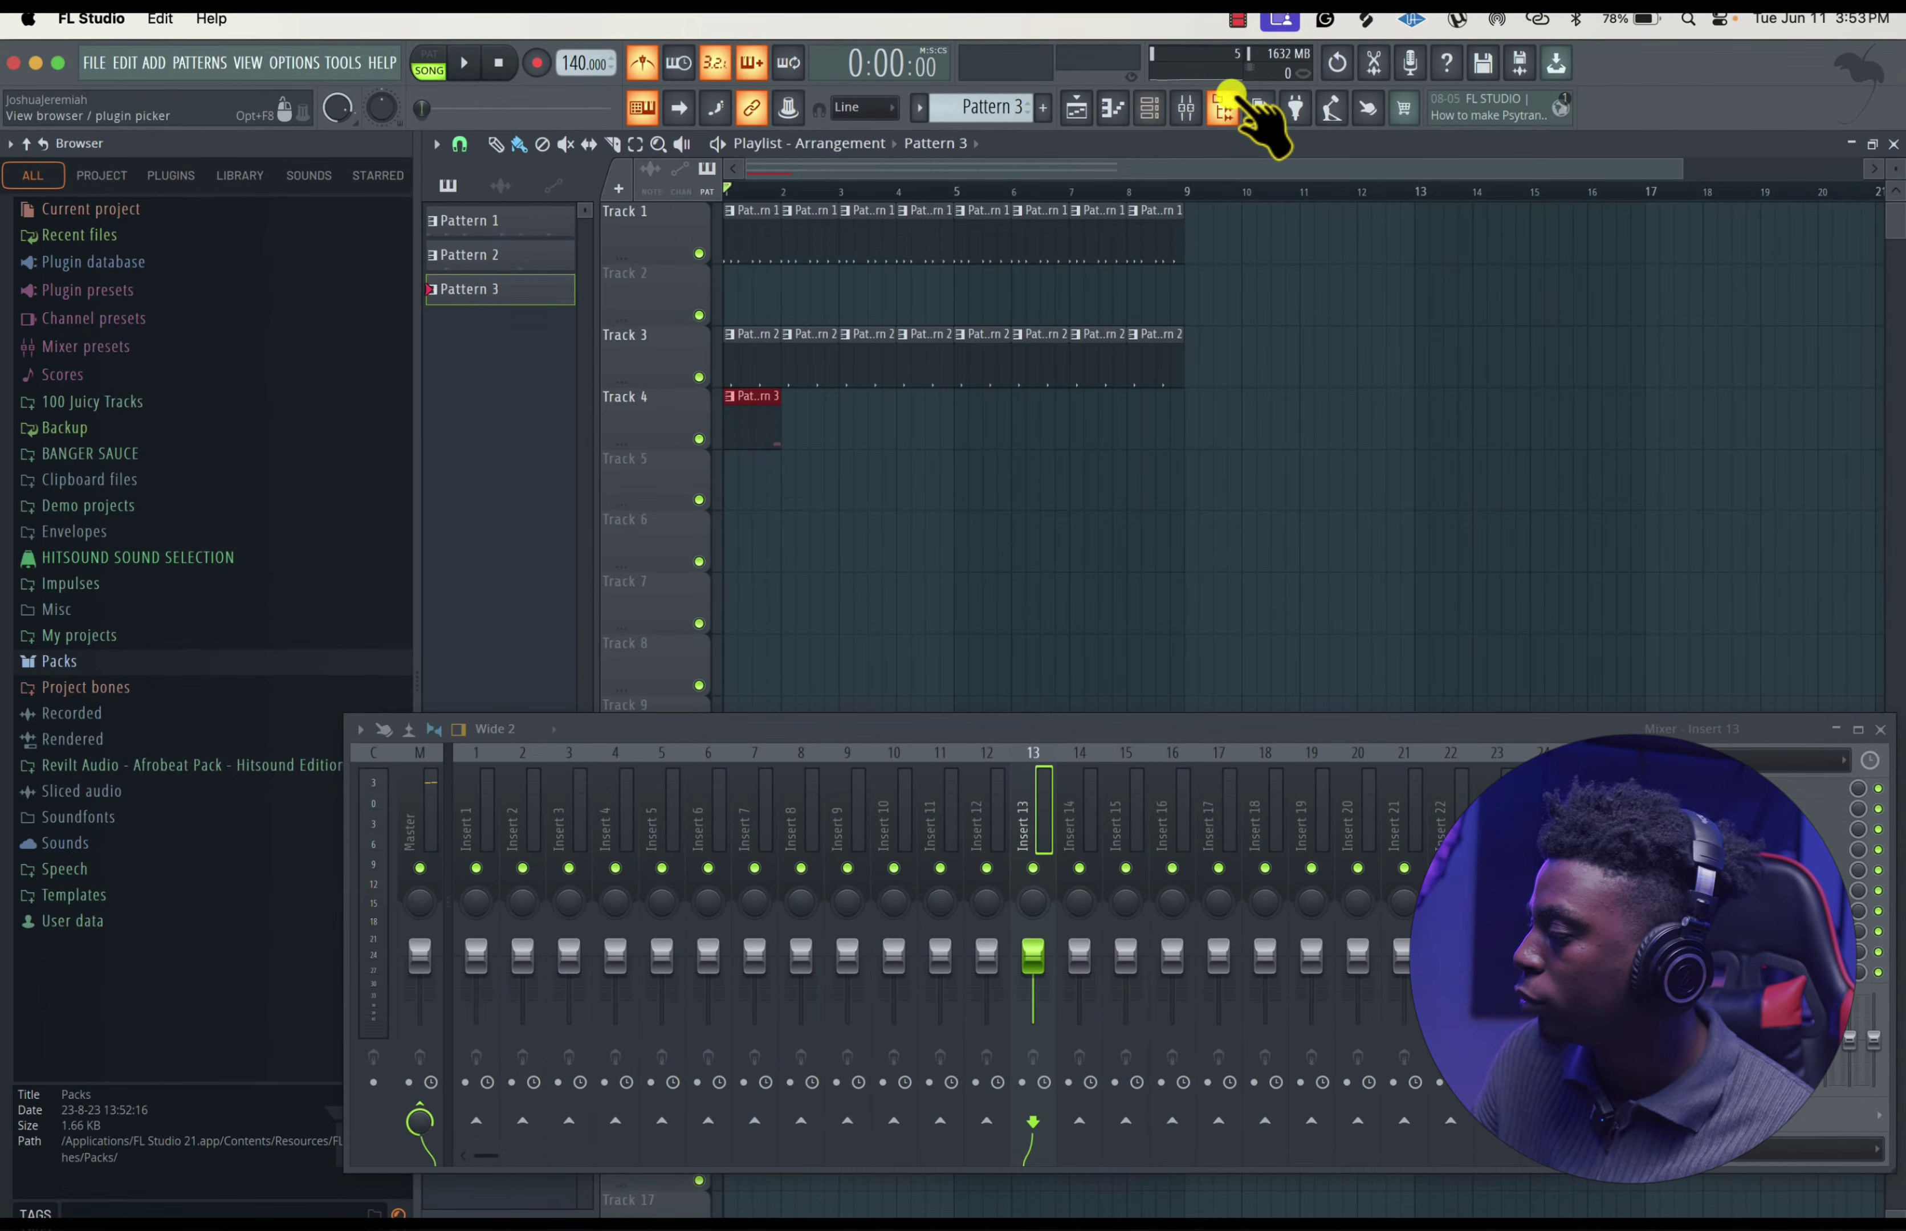
pyautogui.click(1255, 110)
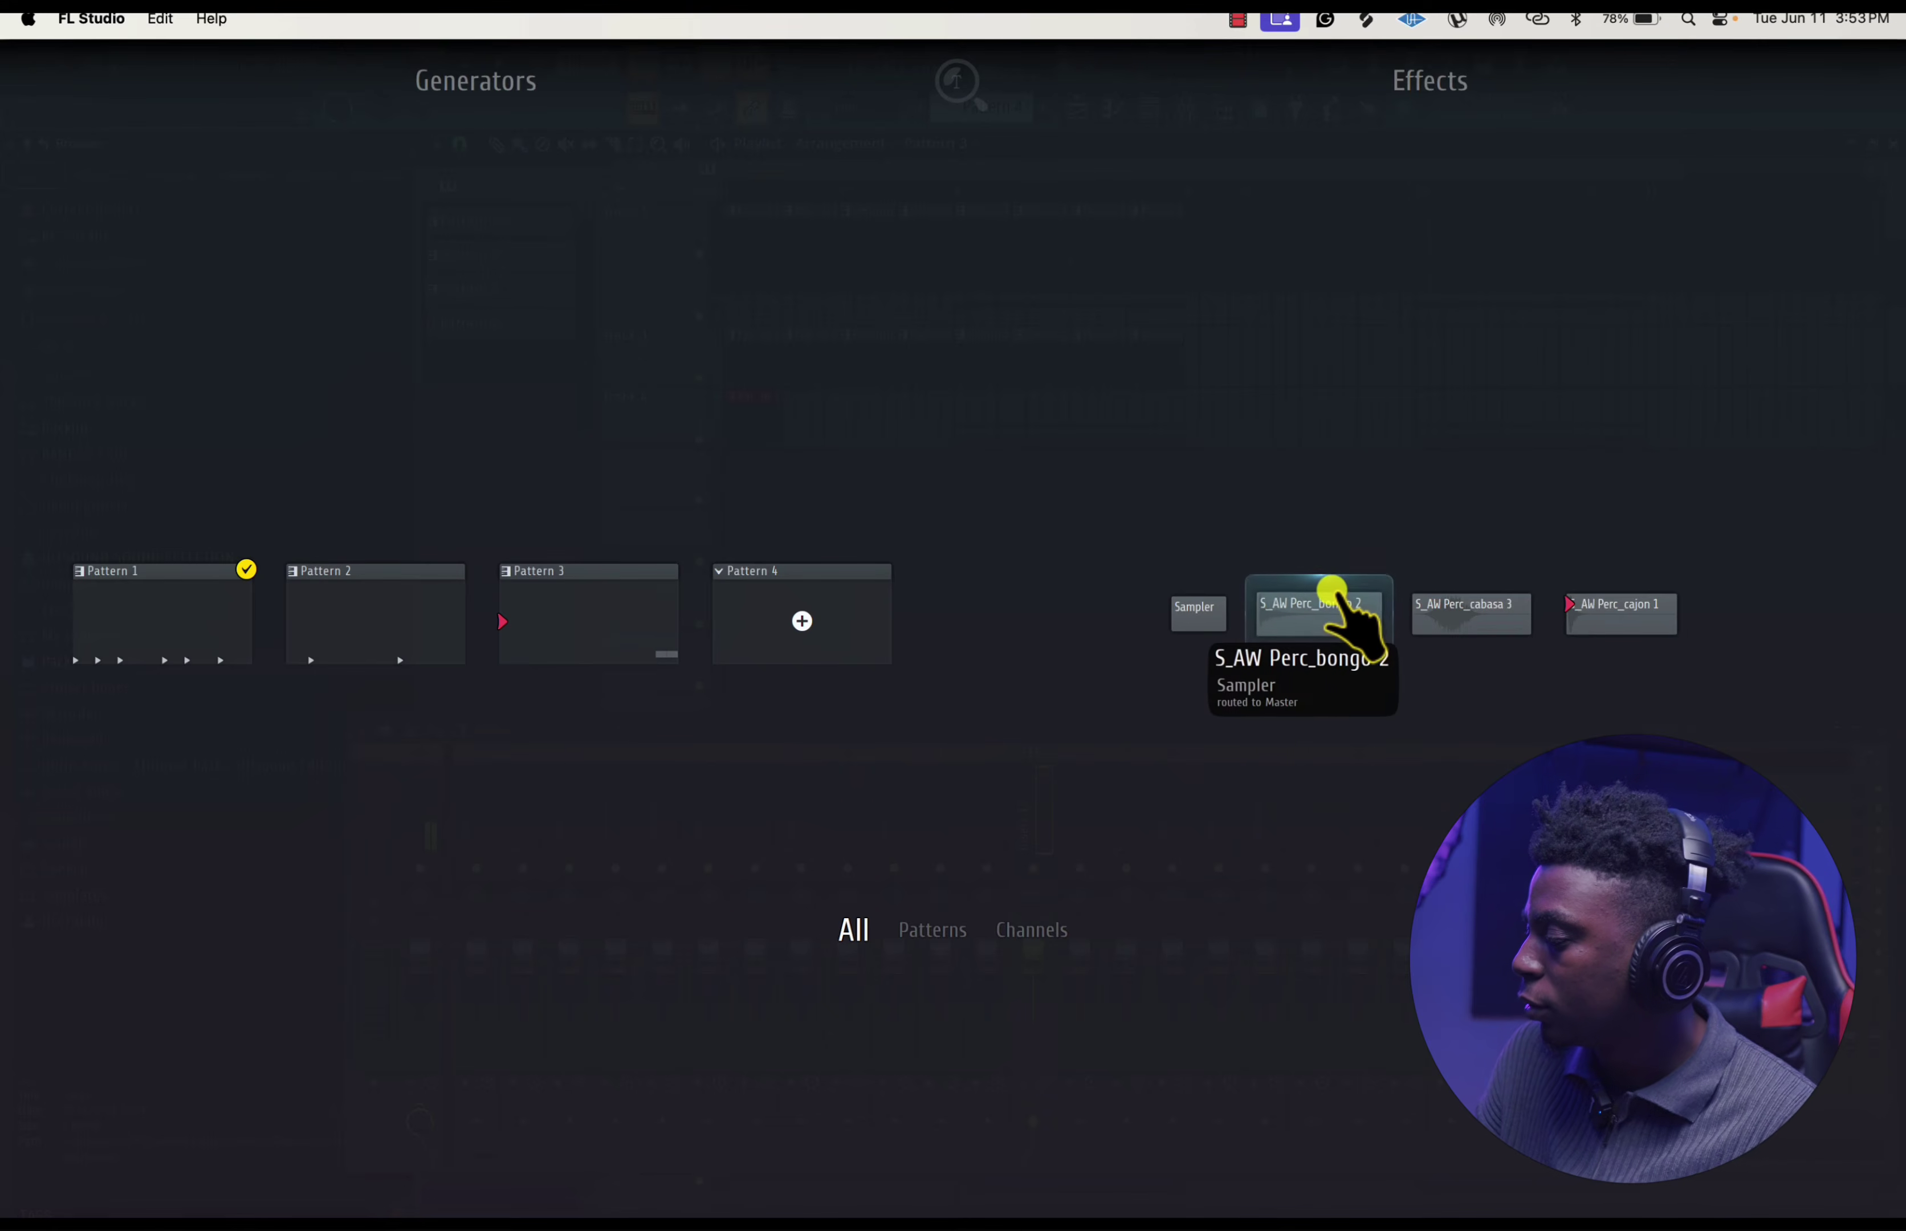
pyautogui.click(1403, 574)
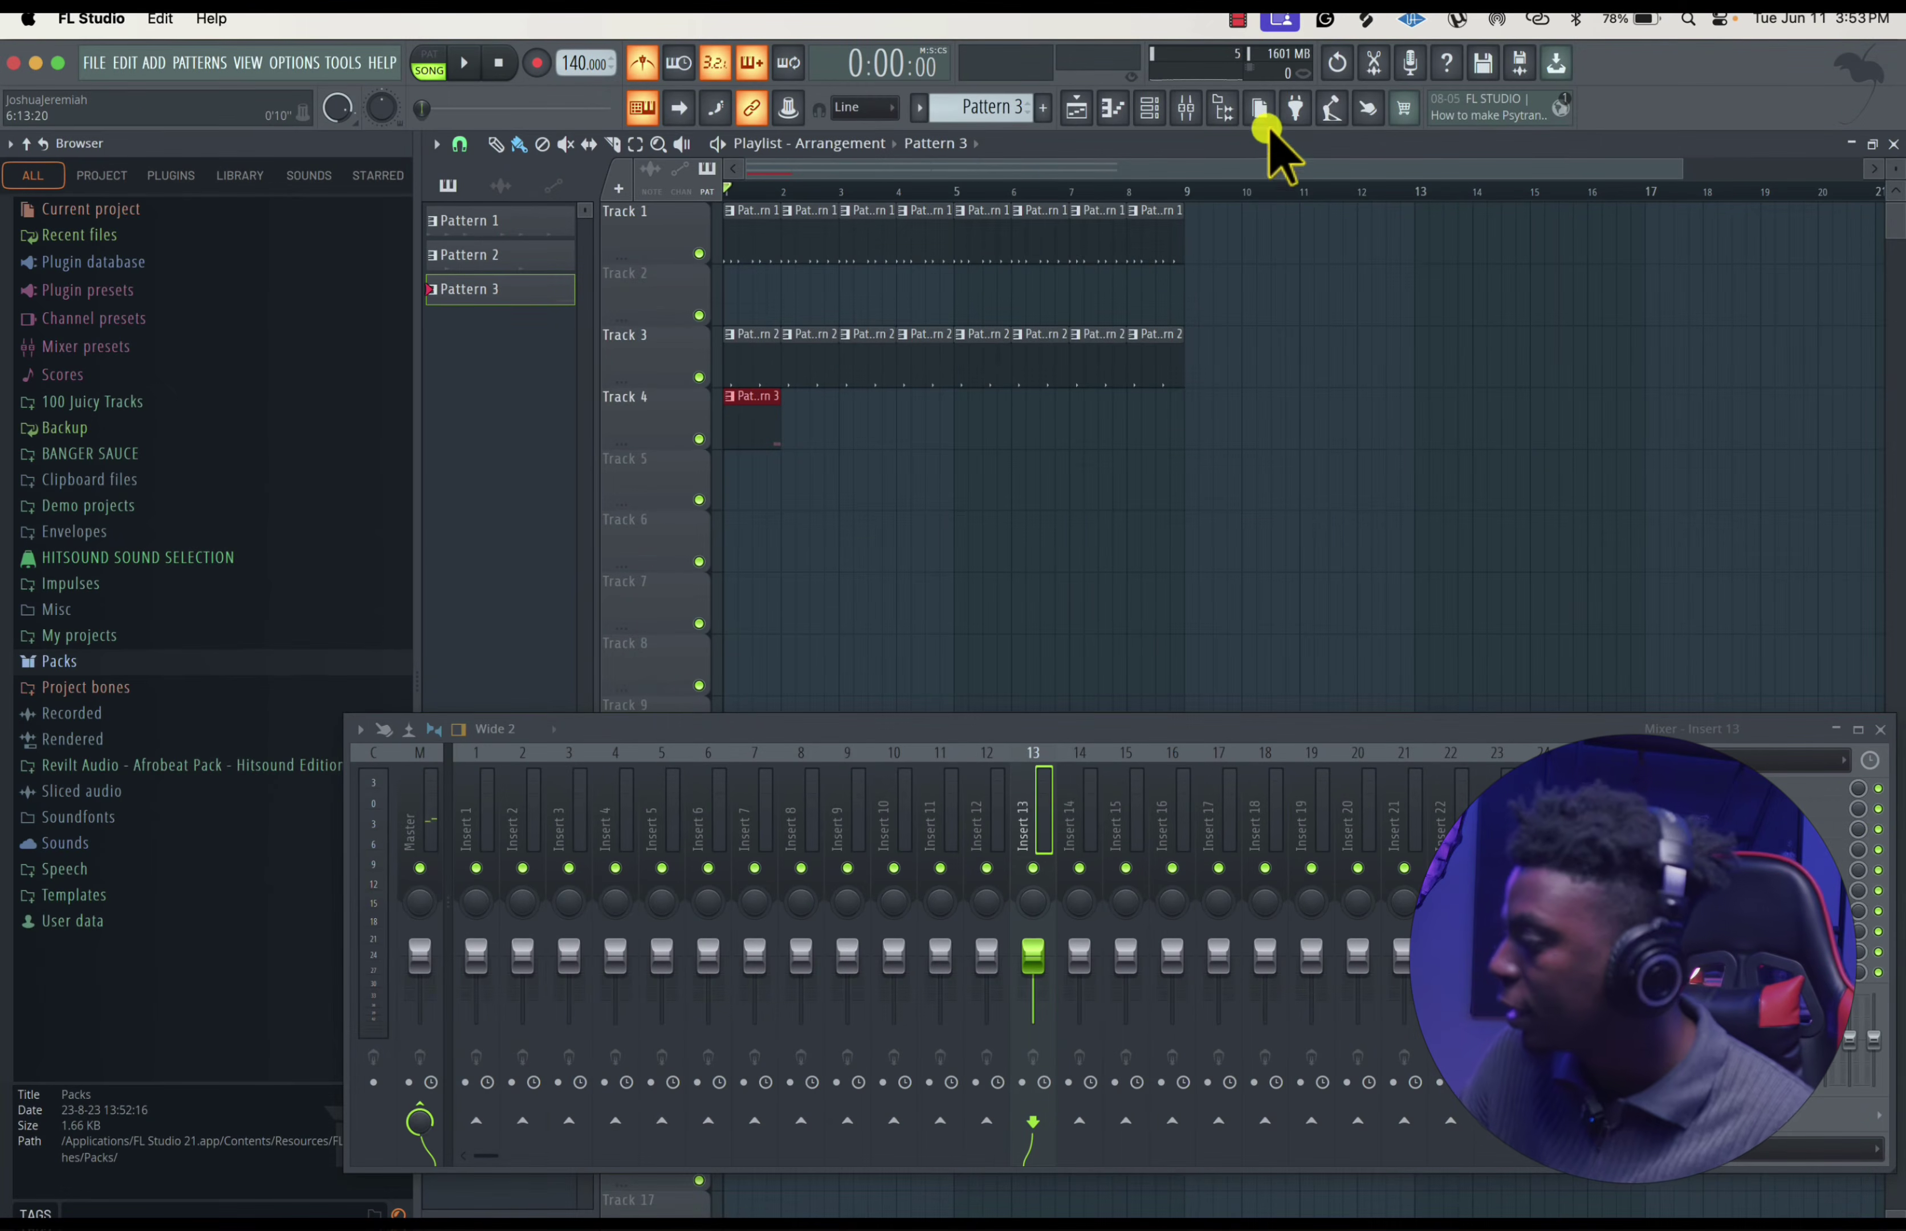
# - Browse the plugin picker's generators and effects by category, including Controller, Drum and Dynamics, and close it
pyautogui.click(1296, 107)
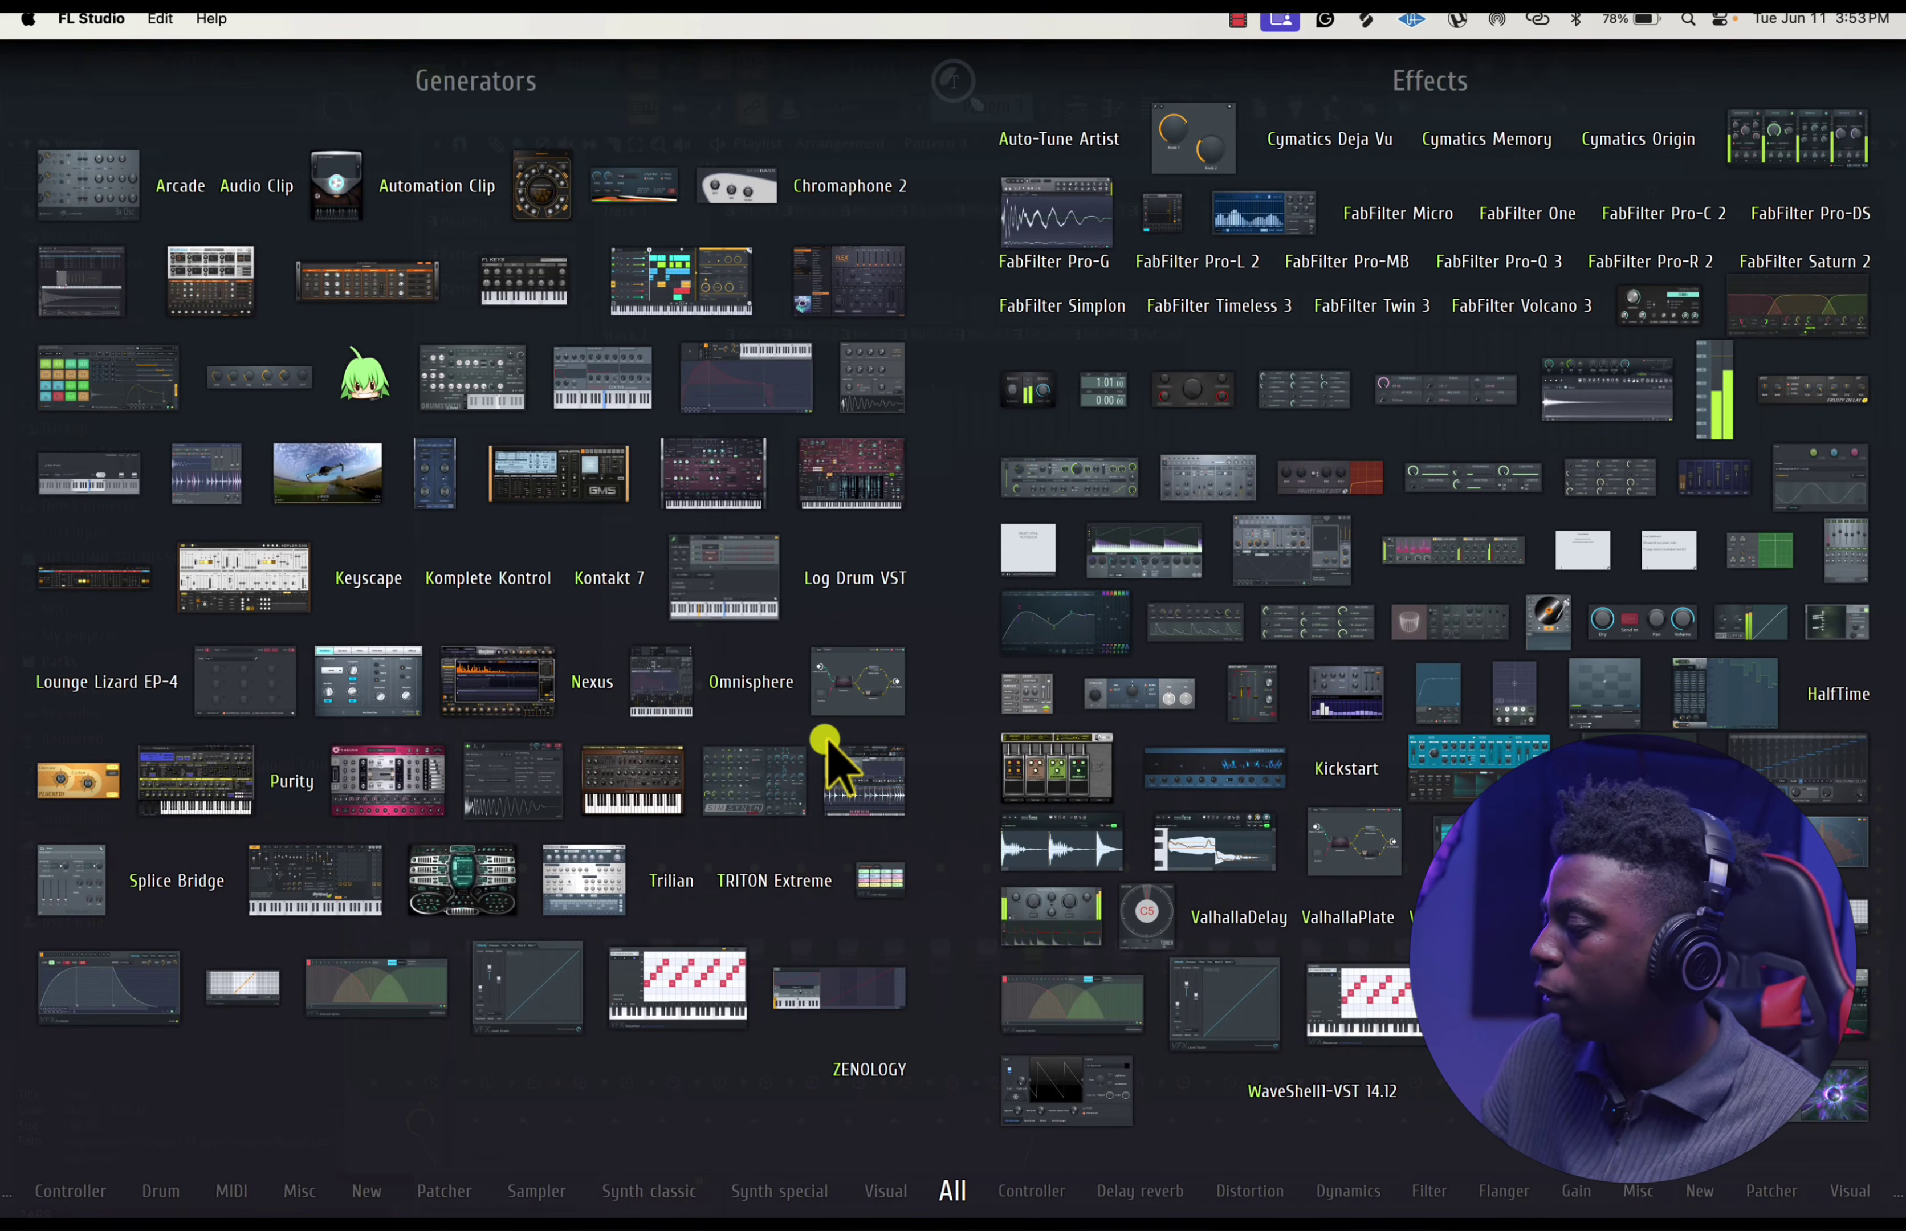
pyautogui.scroll(-20, 824, 740)
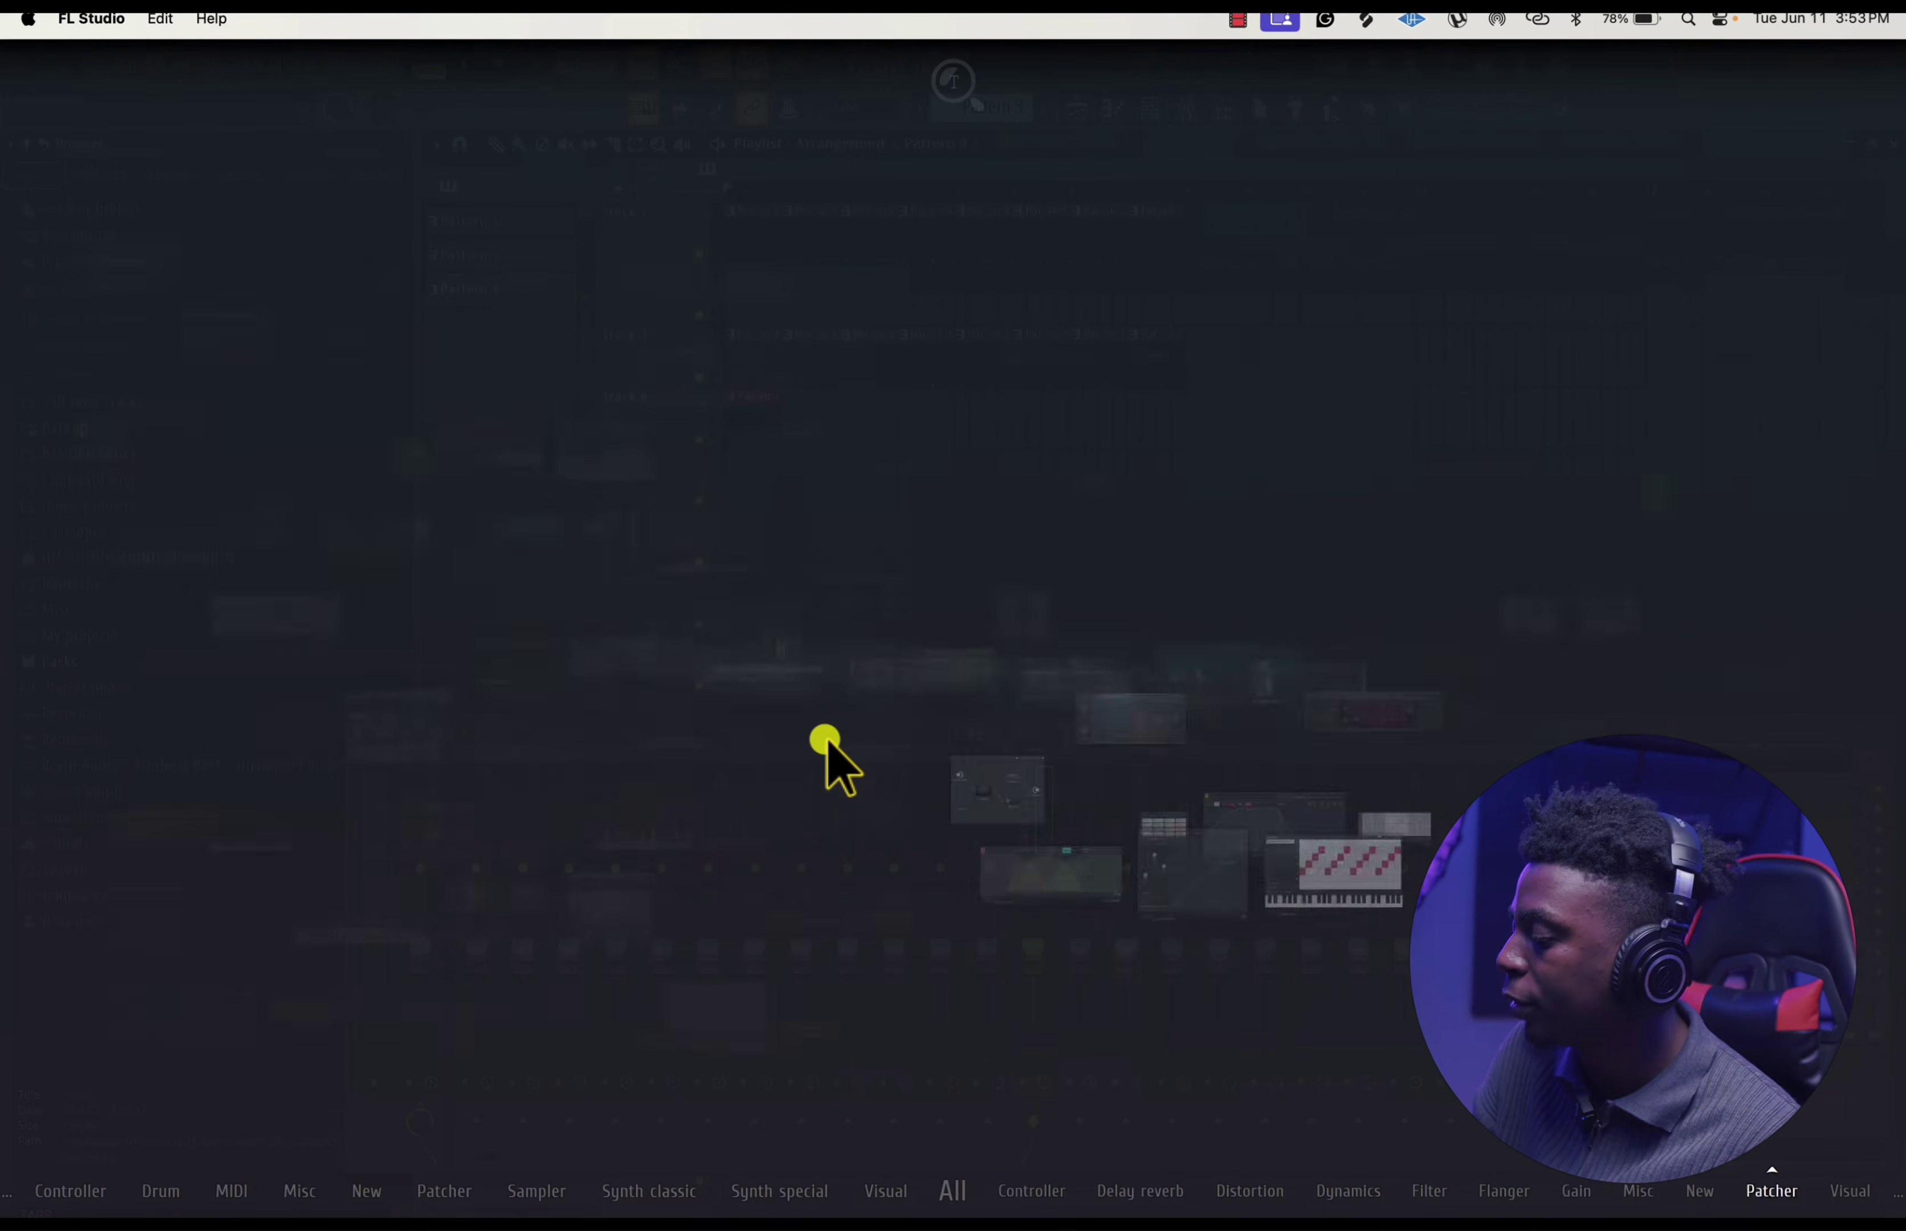
pyautogui.scroll(-1, 827, 748)
pyautogui.click(88, 1190)
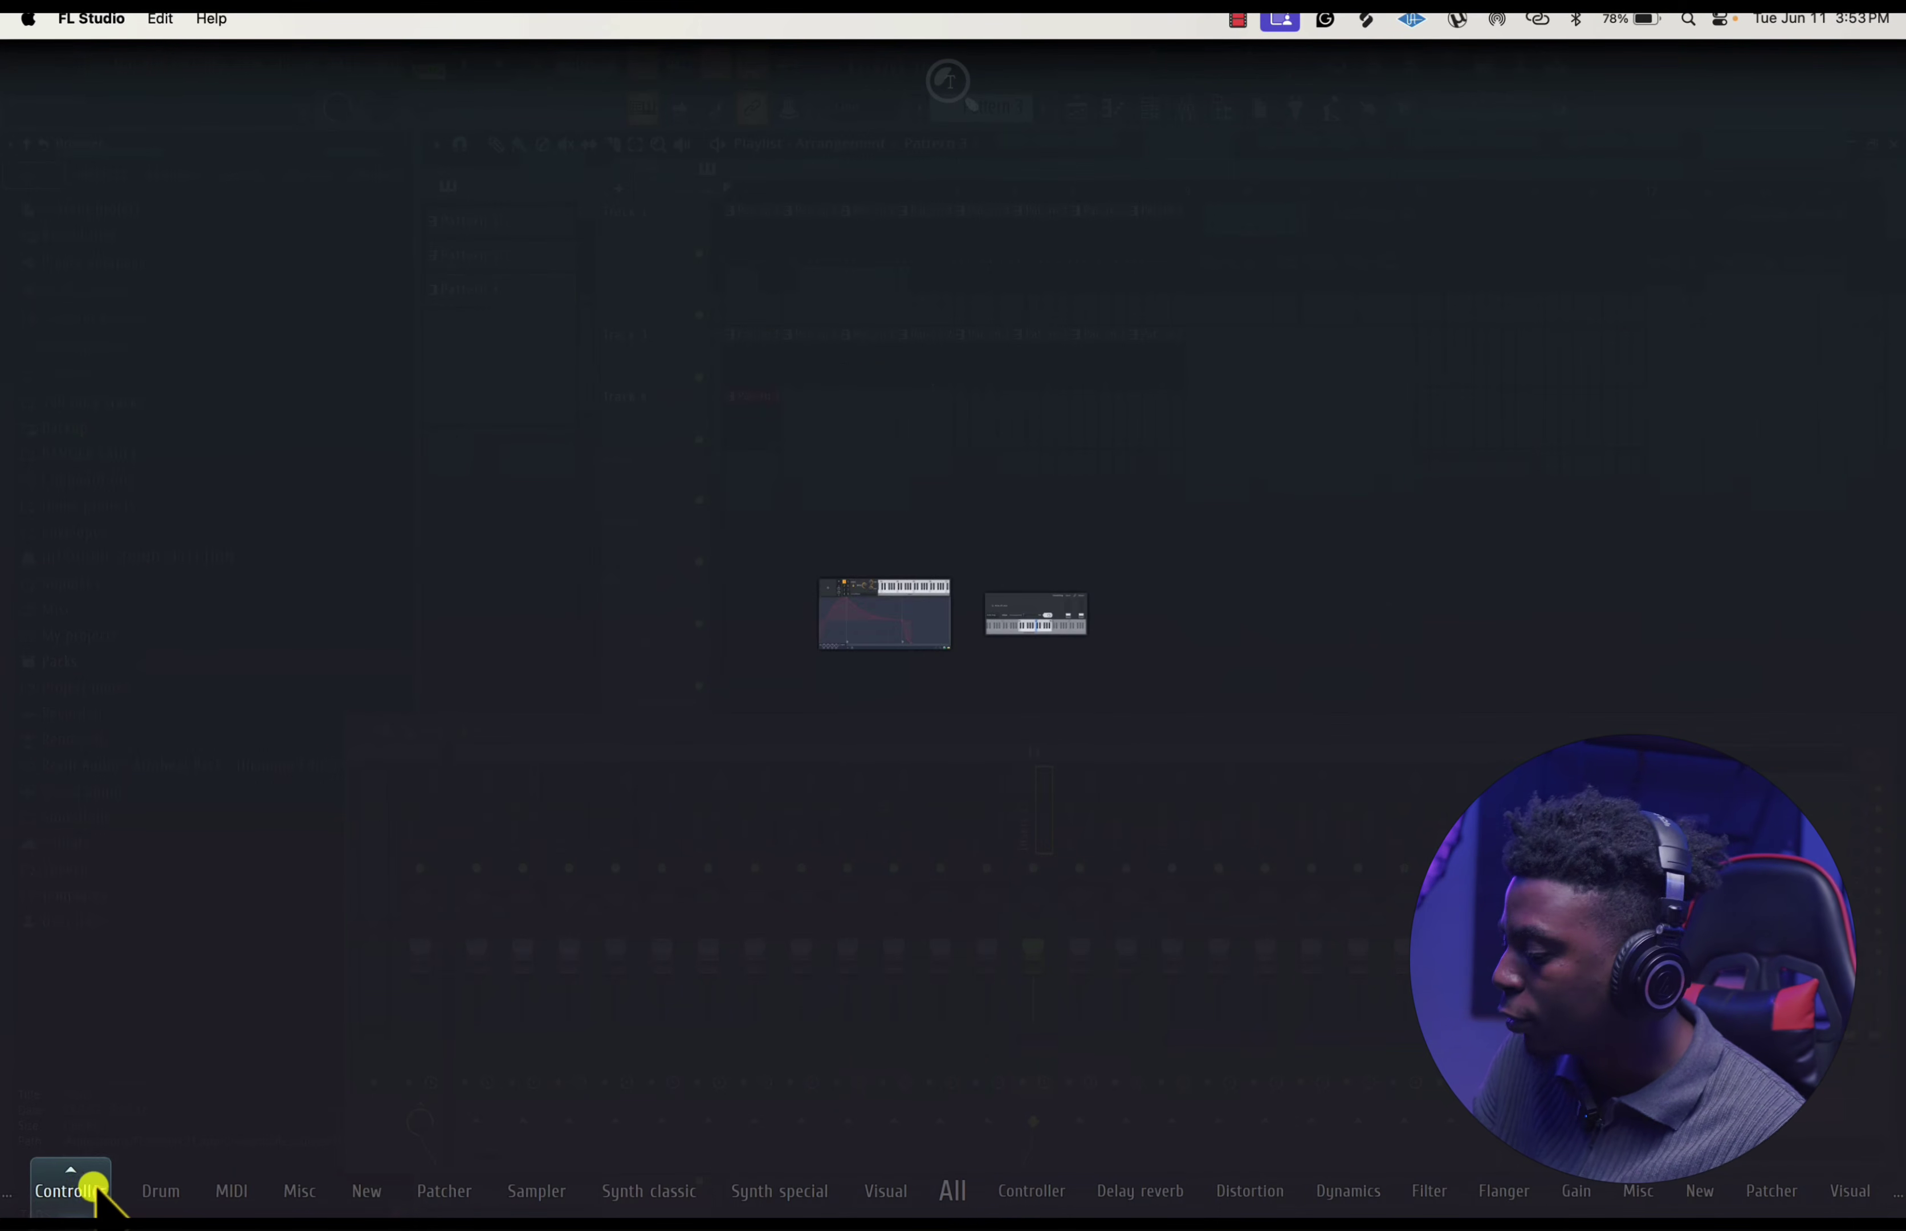
pyautogui.click(160, 1191)
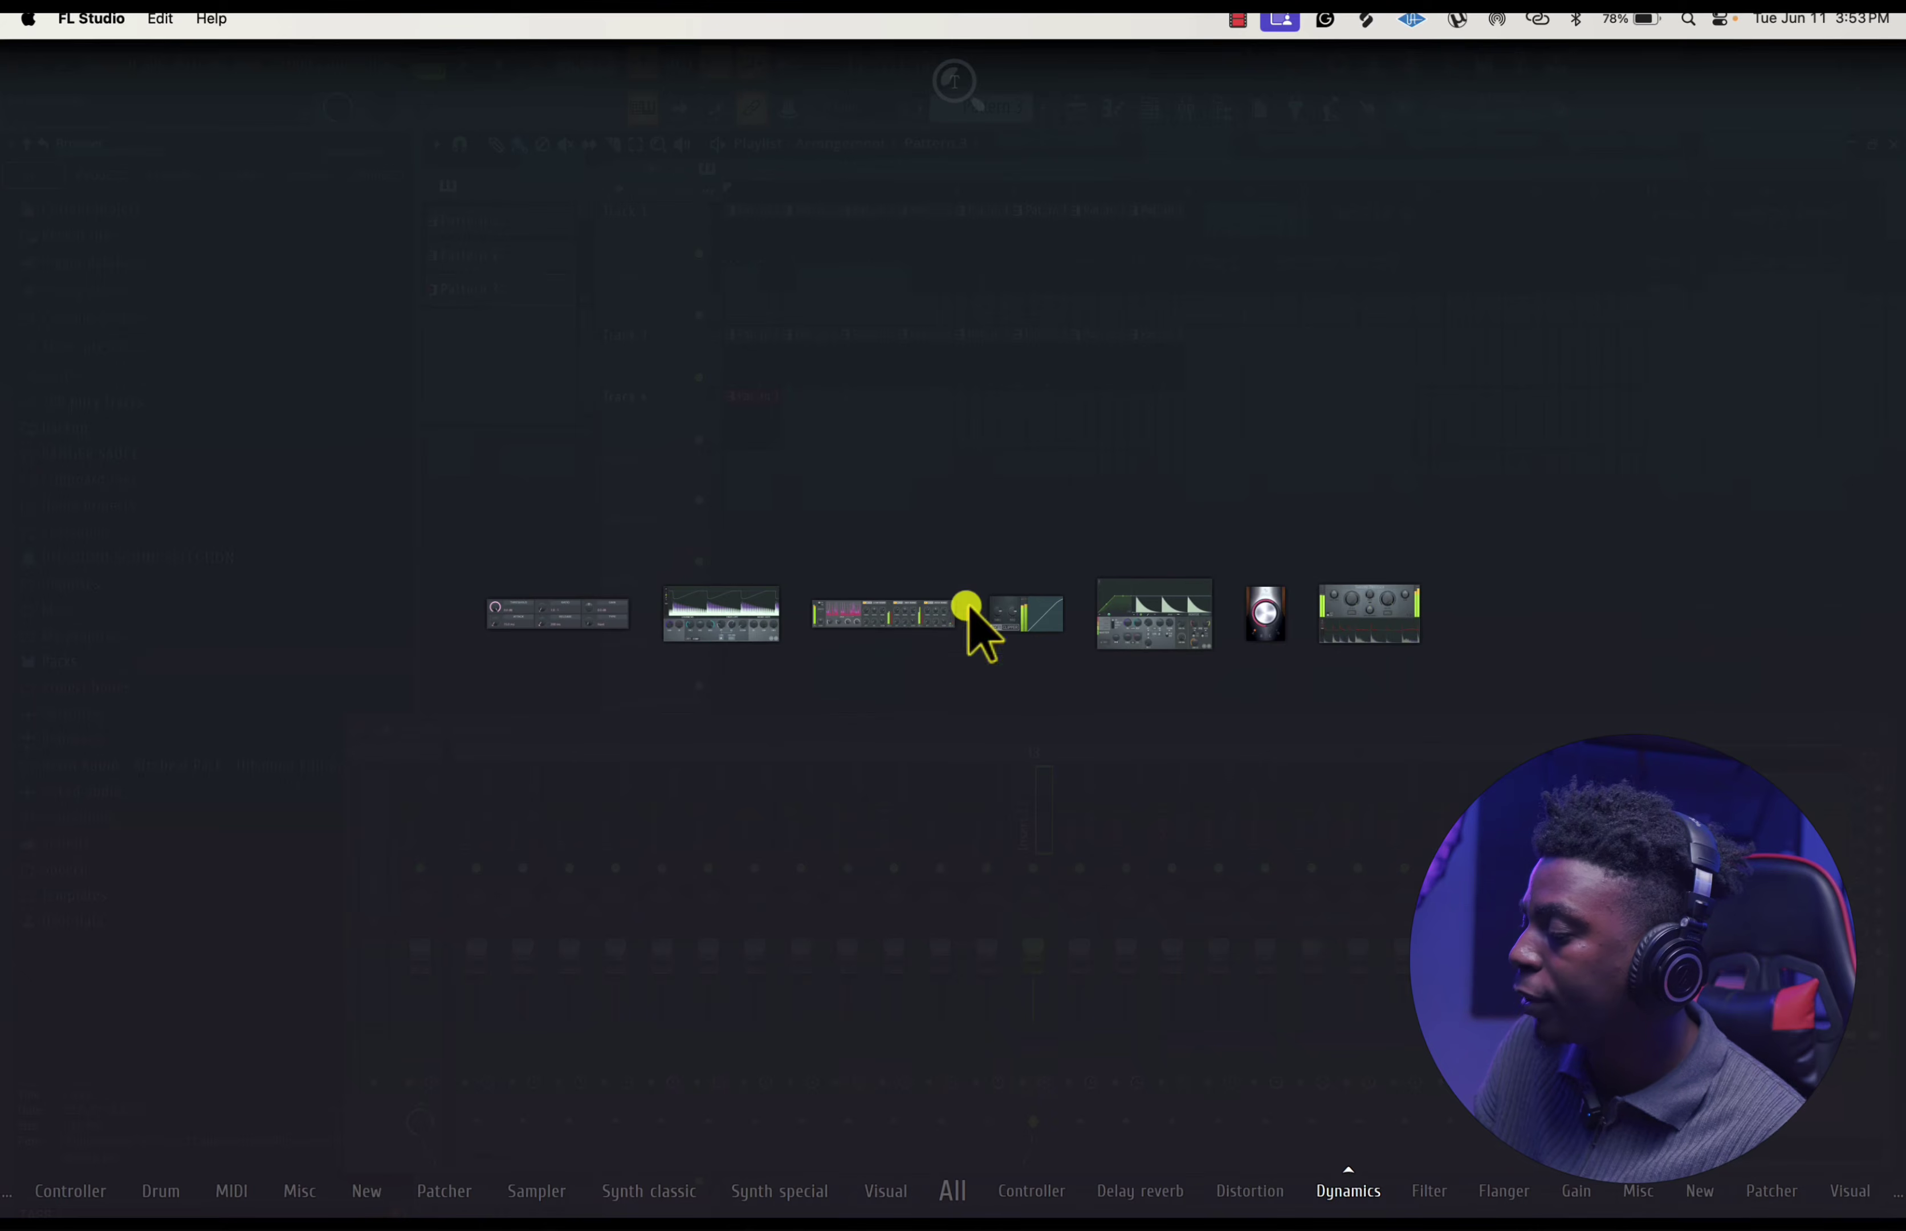
pyautogui.press('Escape')
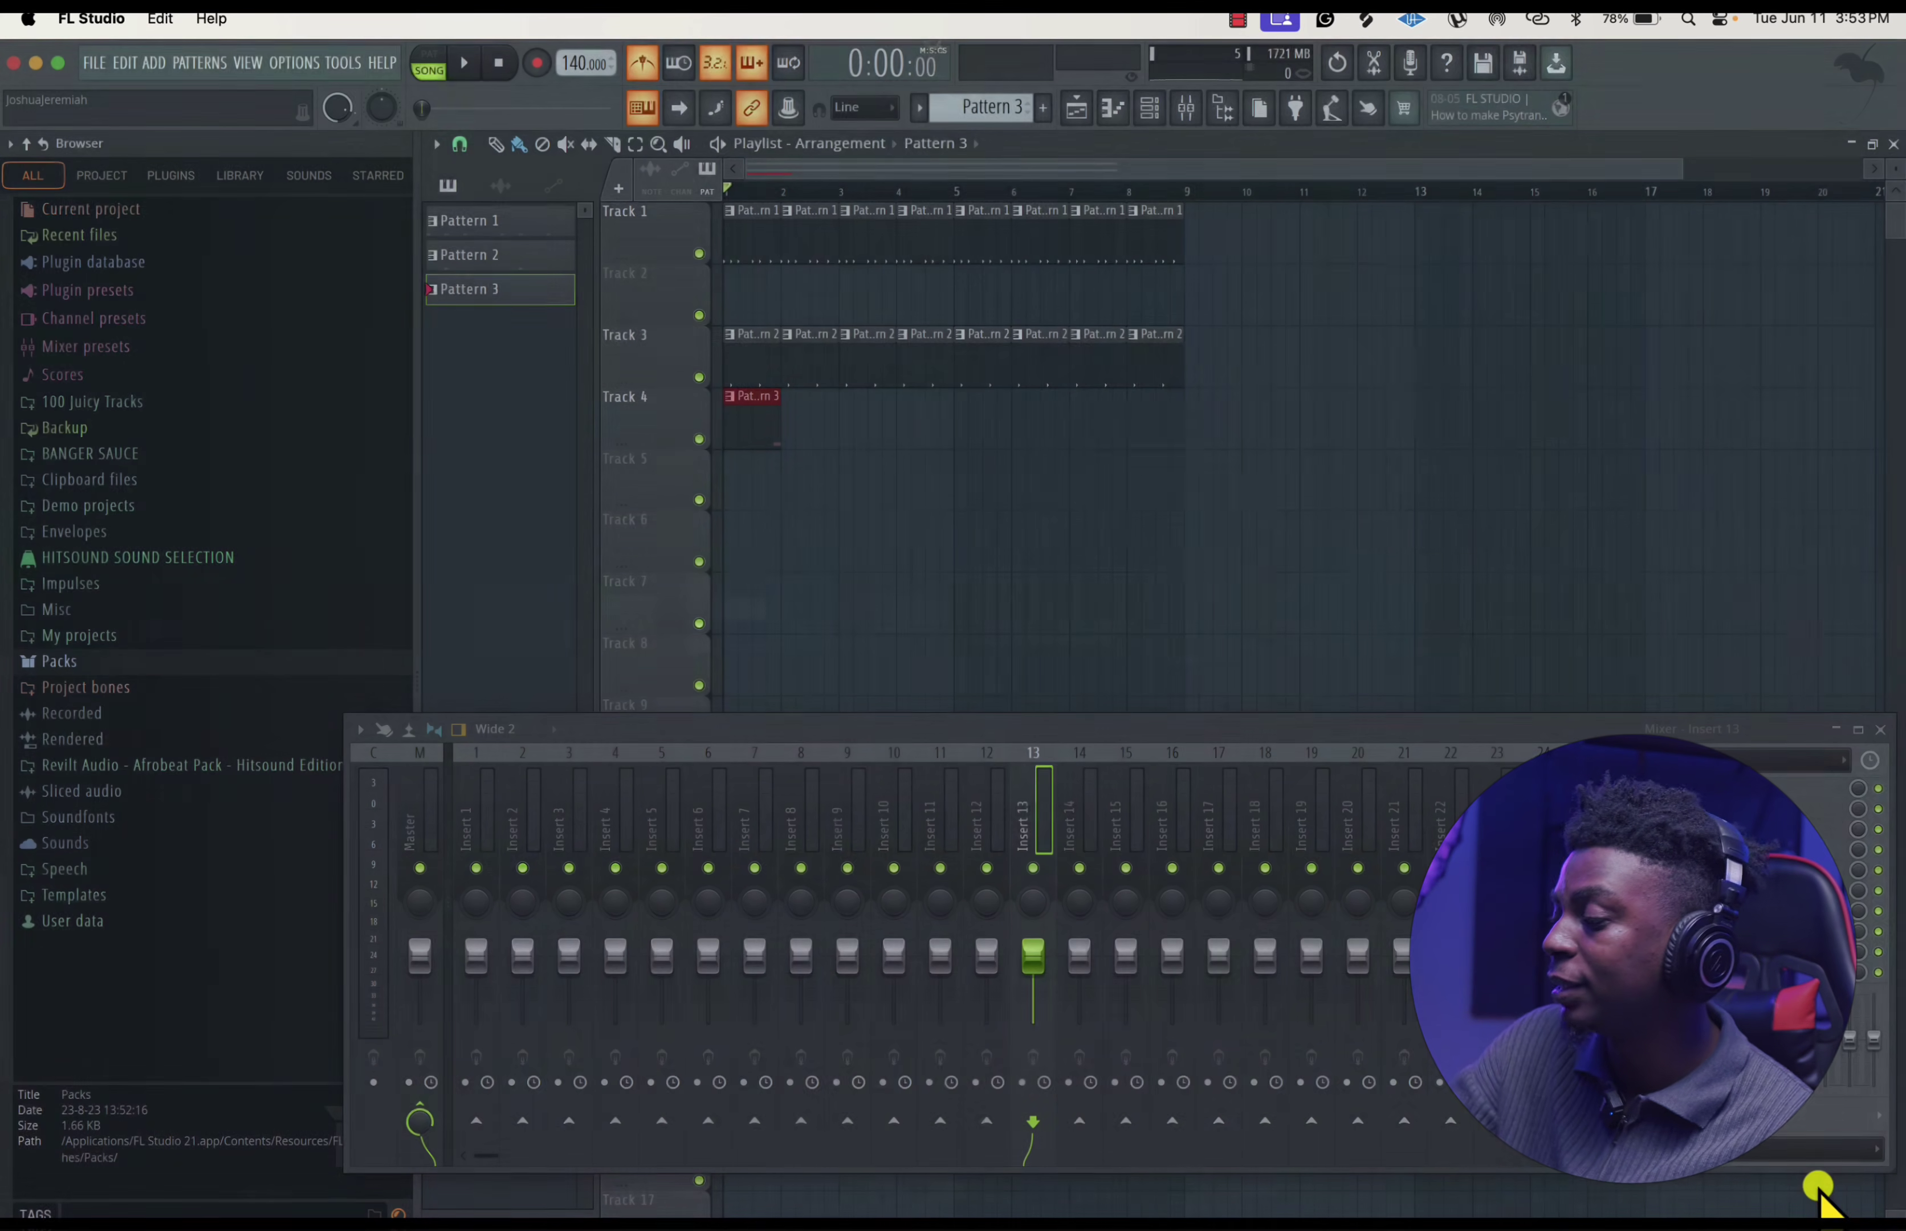
# - Tap the project tempo to 108 BPM with the tempo tapper, and play the song at that tempo
pyautogui.click(1329, 121)
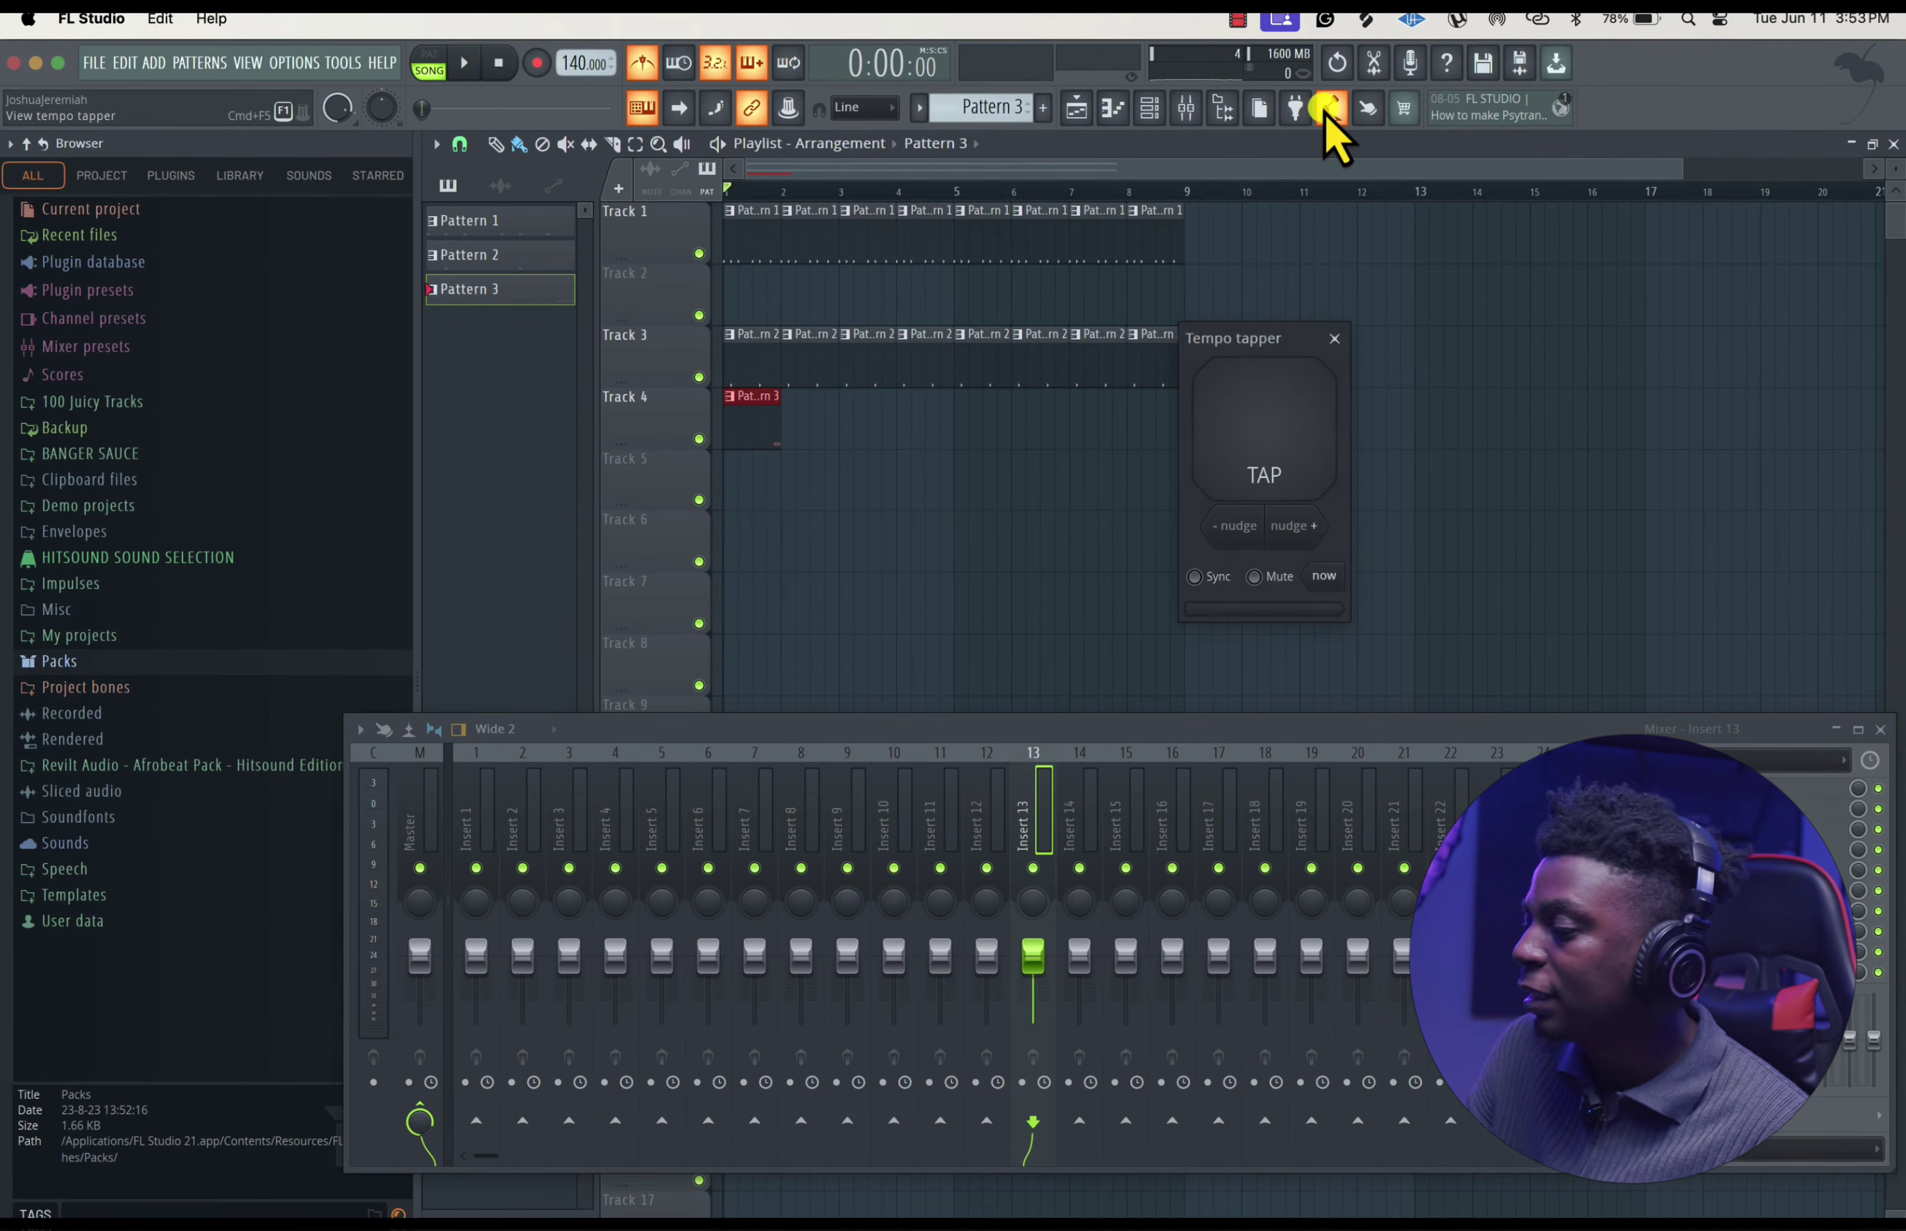
pyautogui.moveTo(1265, 343); pyautogui.dragTo(1247, 303)
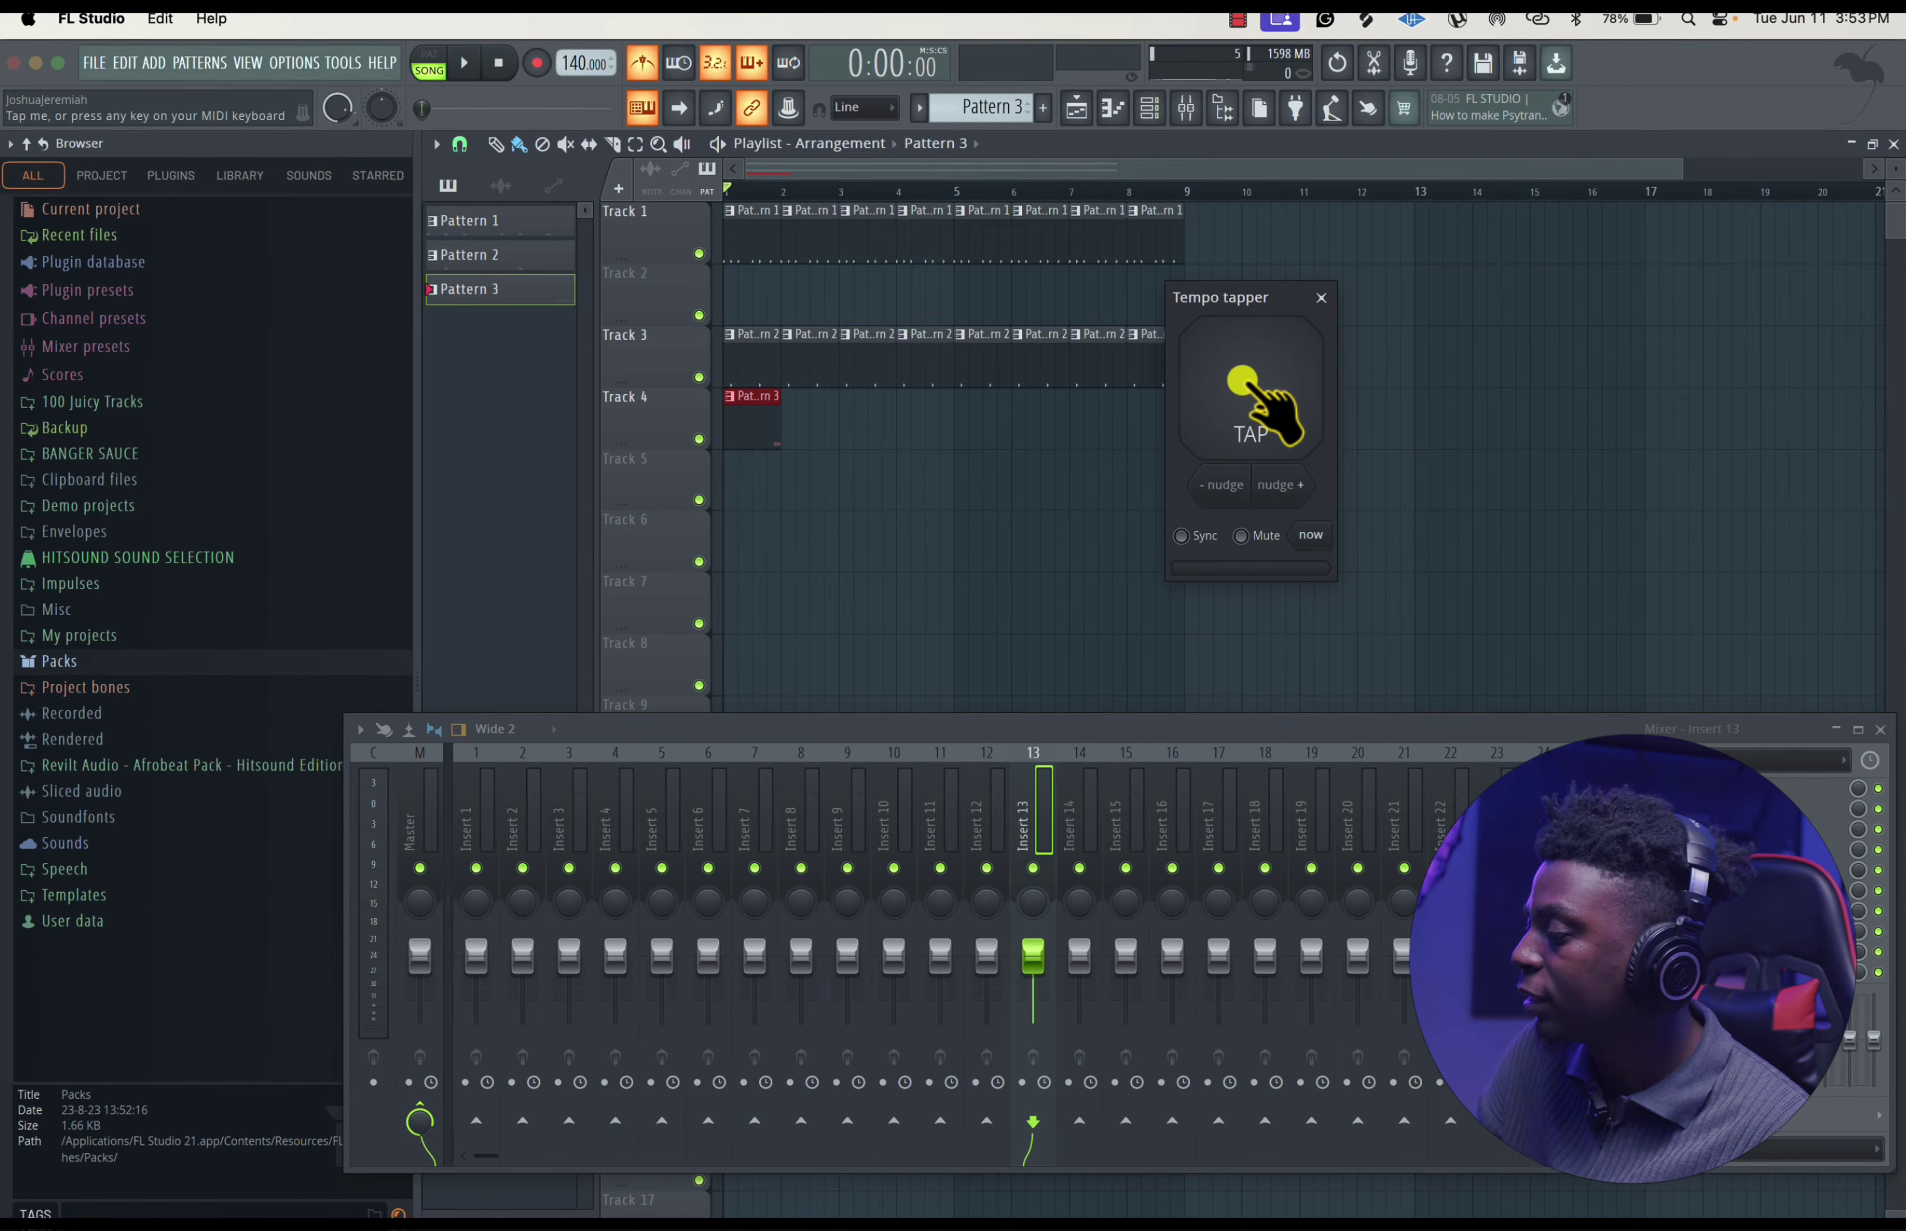
pyautogui.click(1241, 388)
pyautogui.click(1242, 384)
pyautogui.click(1243, 384)
pyautogui.click(1243, 384)
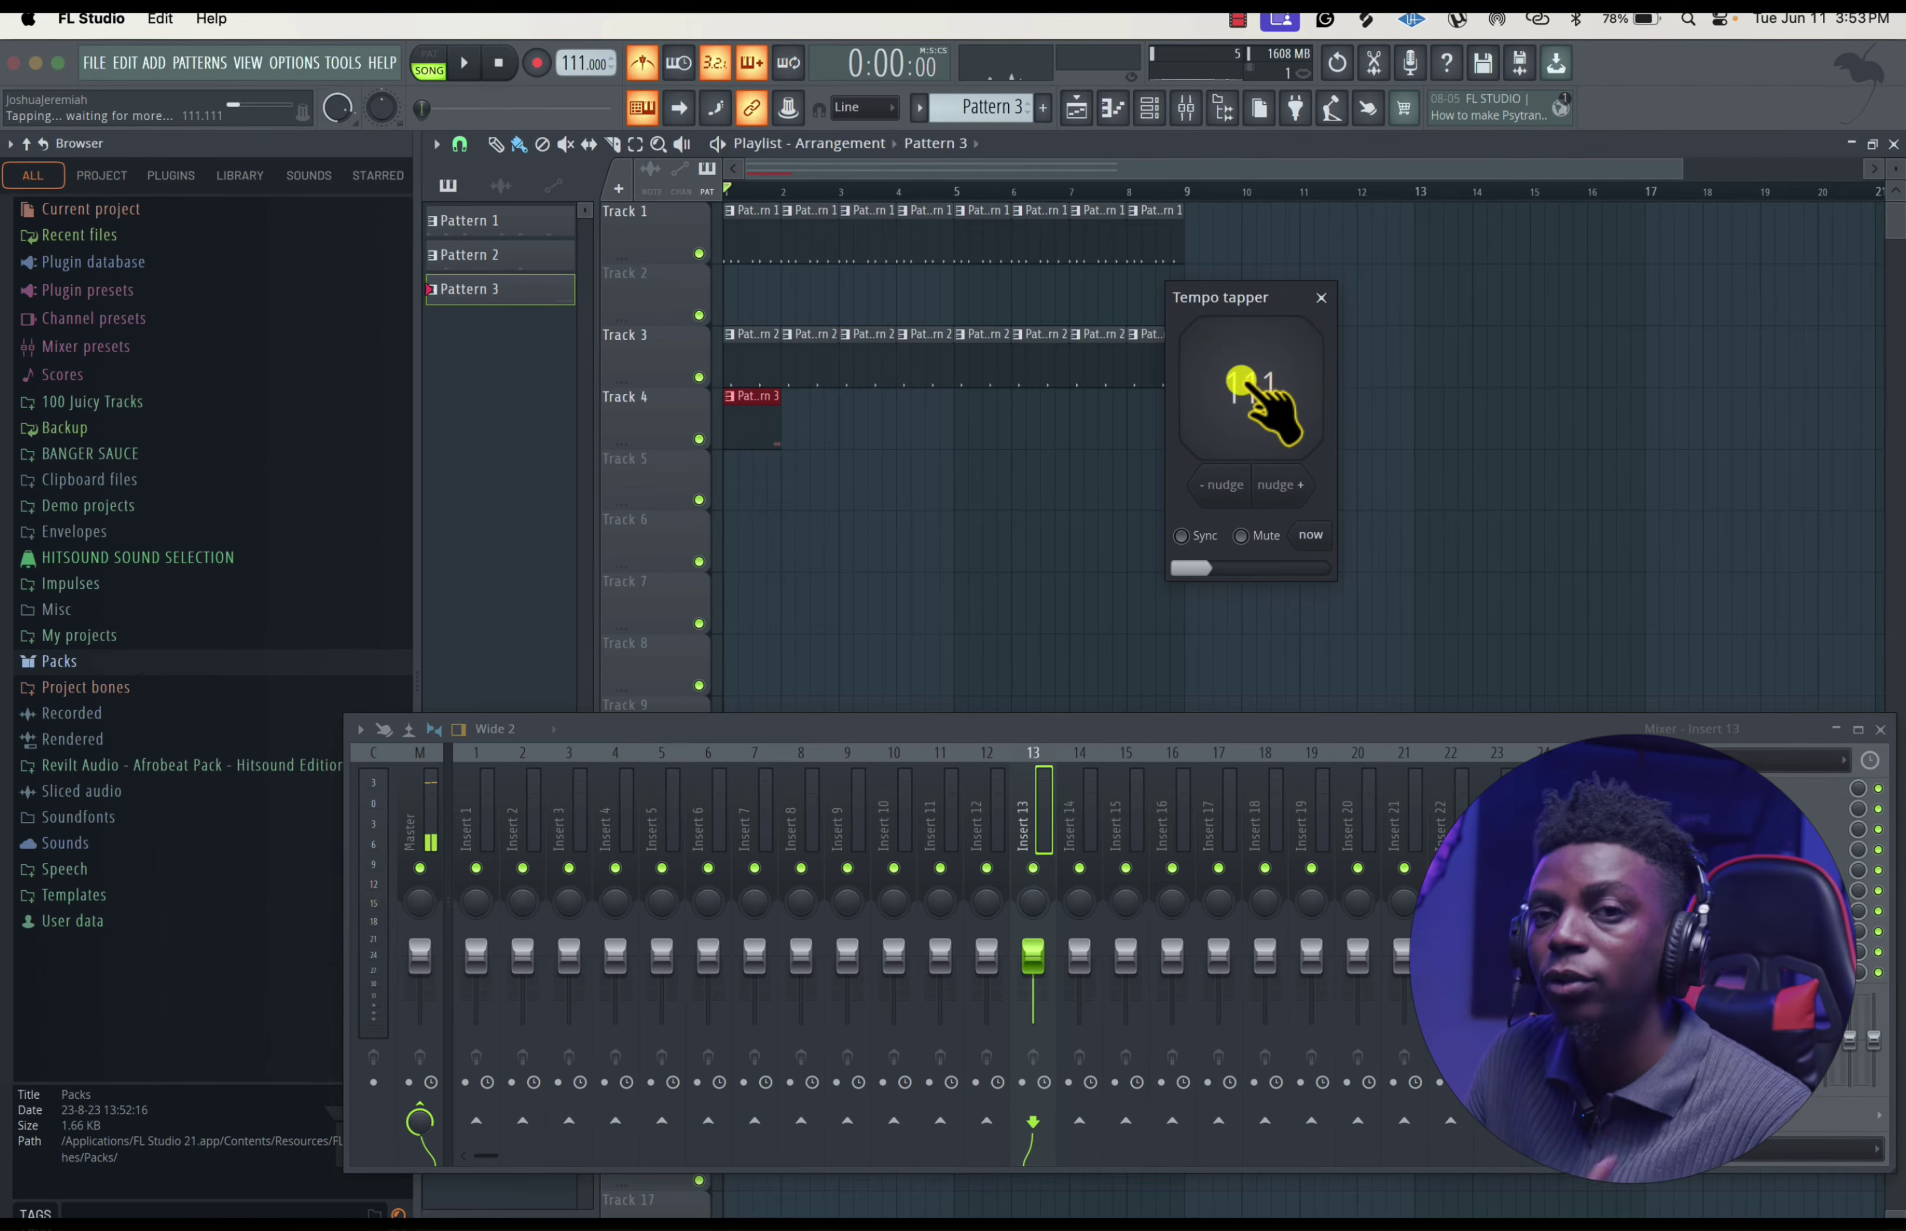
pyautogui.click(1242, 384)
pyautogui.click(1243, 384)
pyautogui.click(1243, 384)
pyautogui.click(1243, 384)
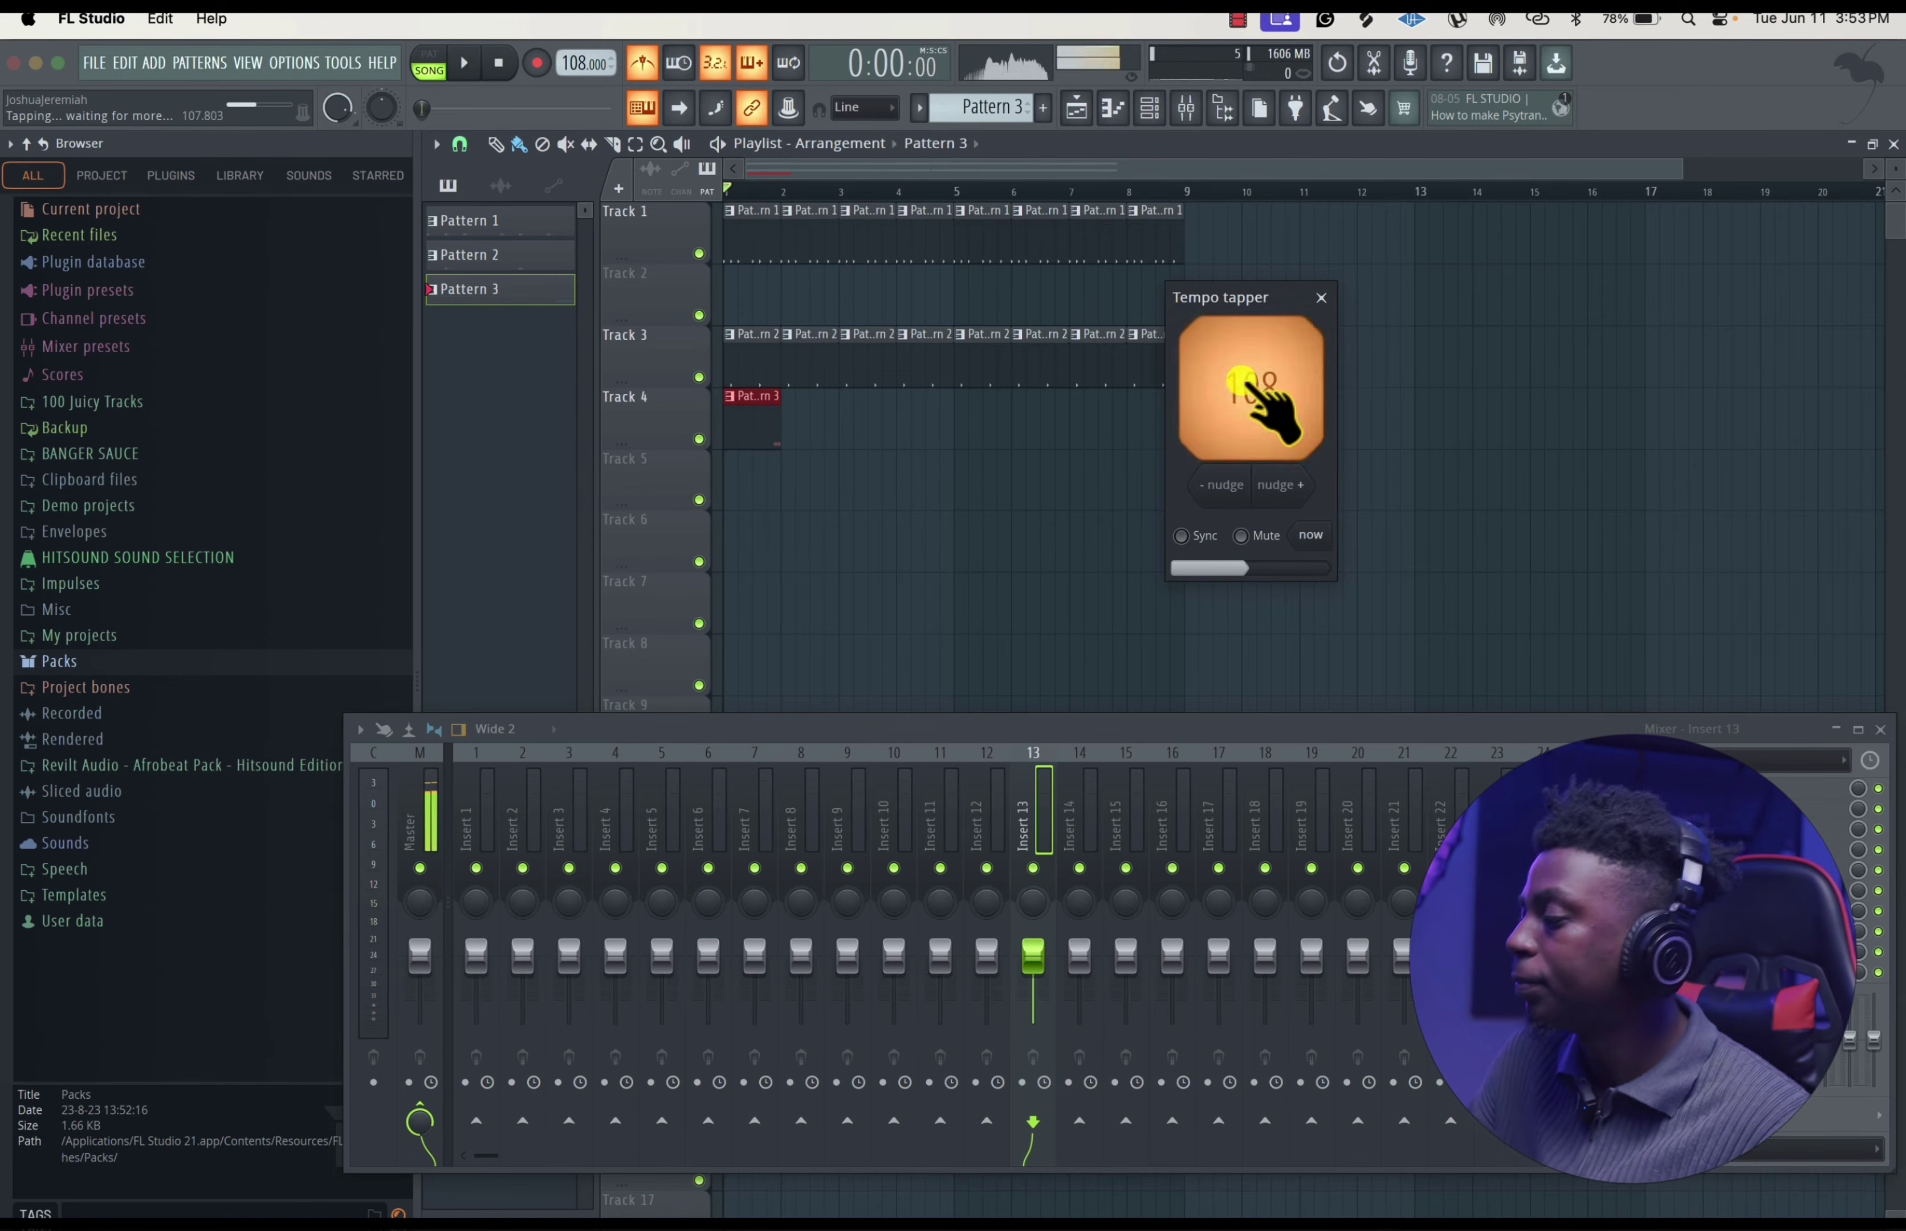
pyautogui.click(1243, 384)
pyautogui.click(1242, 385)
pyautogui.click(1243, 385)
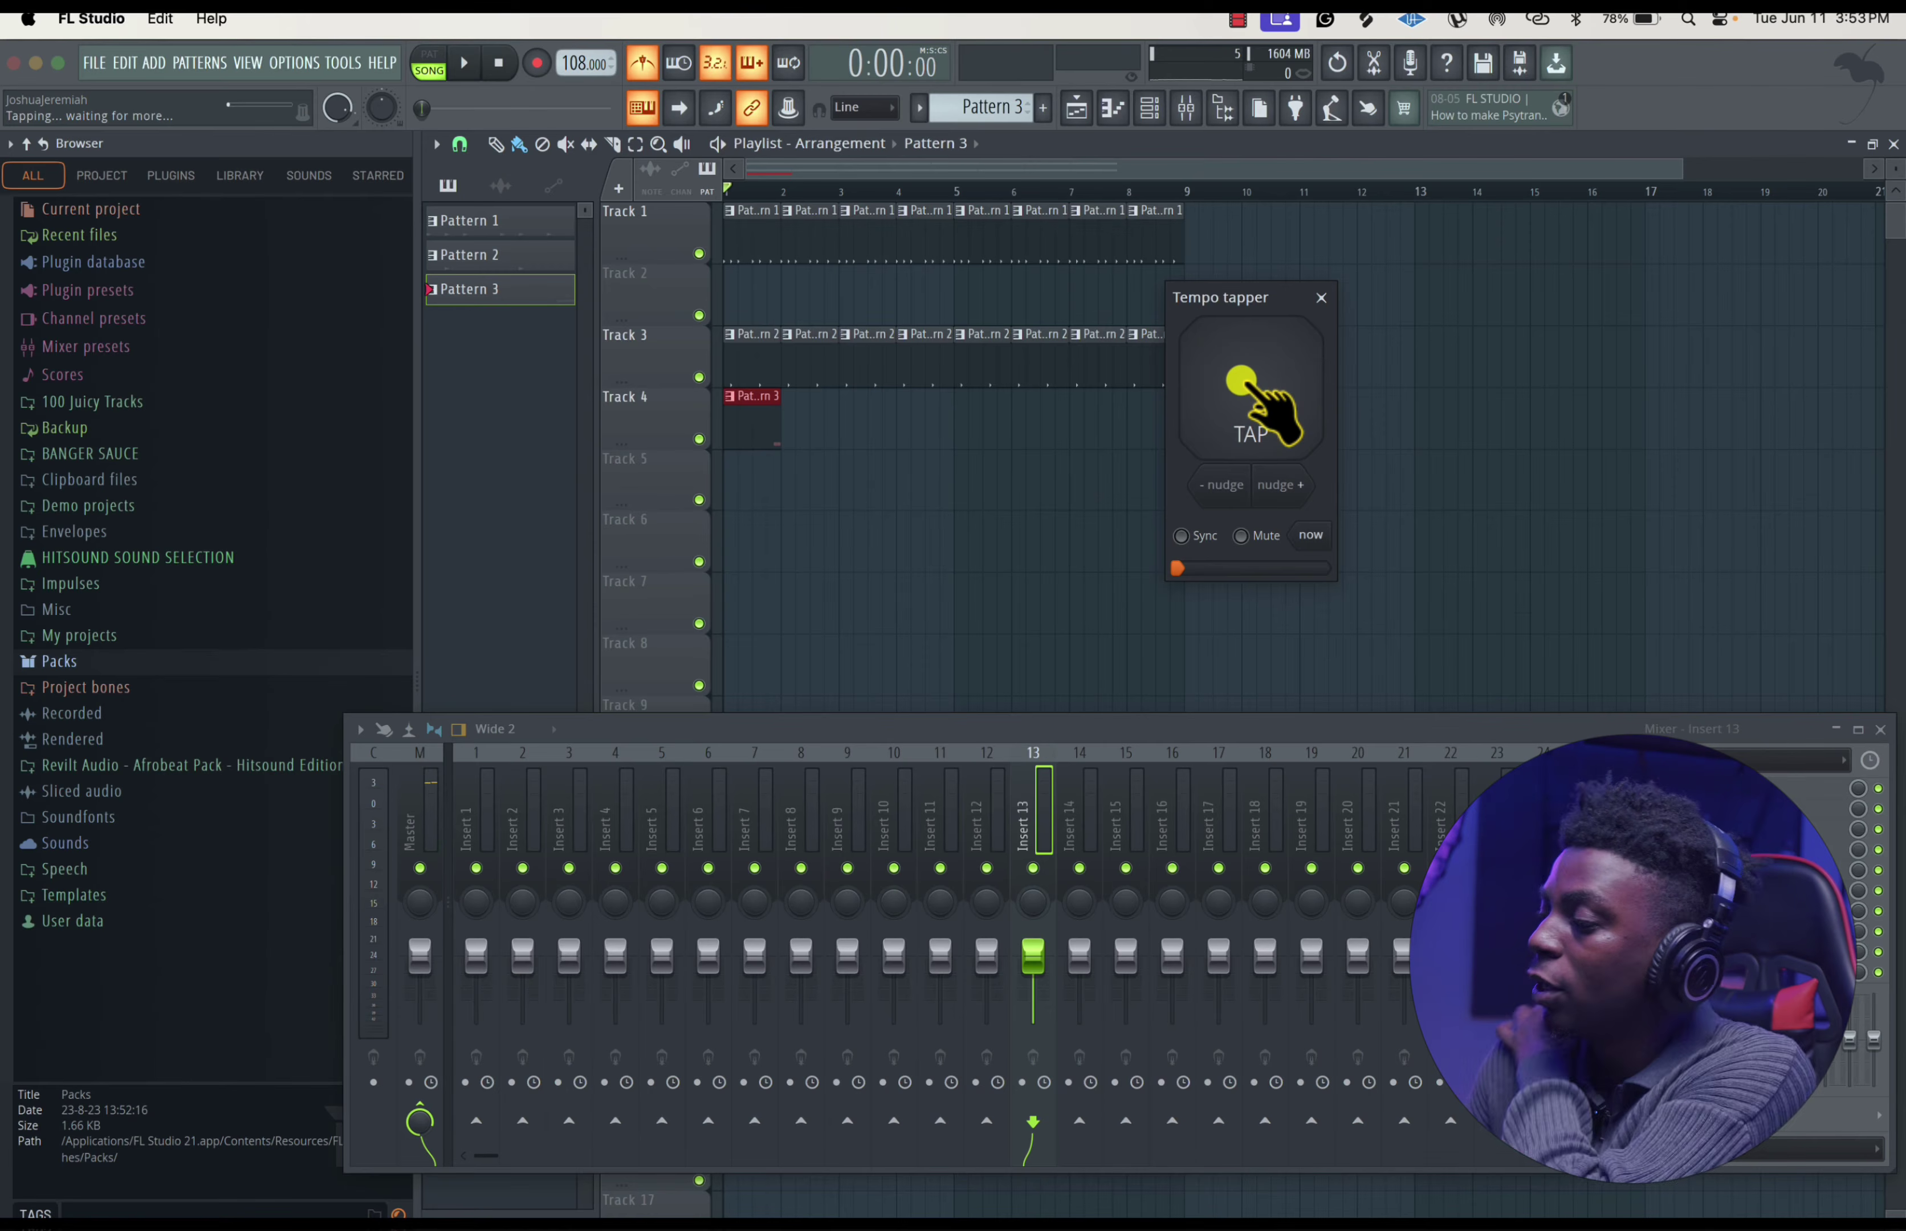
pyautogui.press('space')
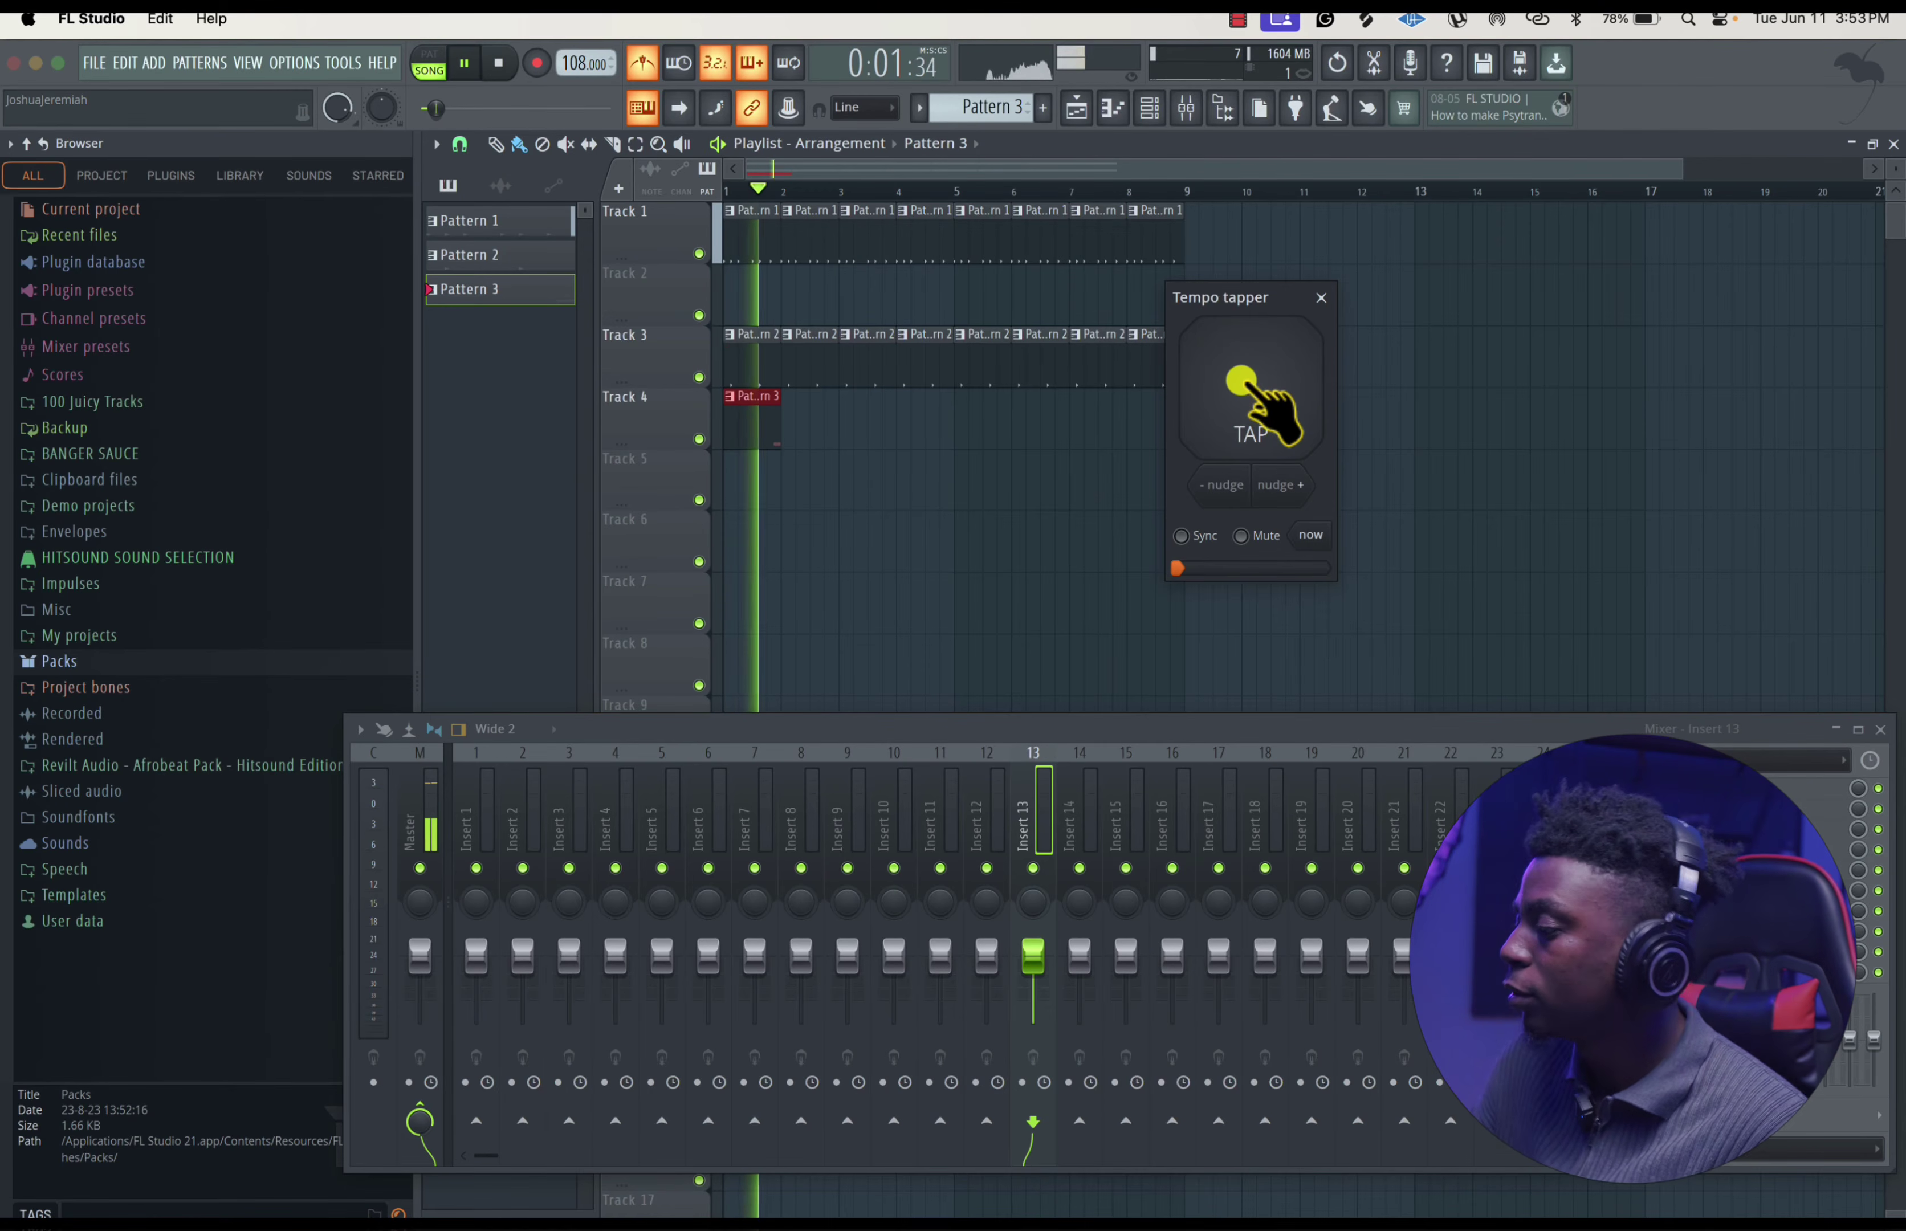
# - Stop the song, audition several notes on the touch pads, including A5, A4 and B4, and close the touch pads
pyautogui.press('space')
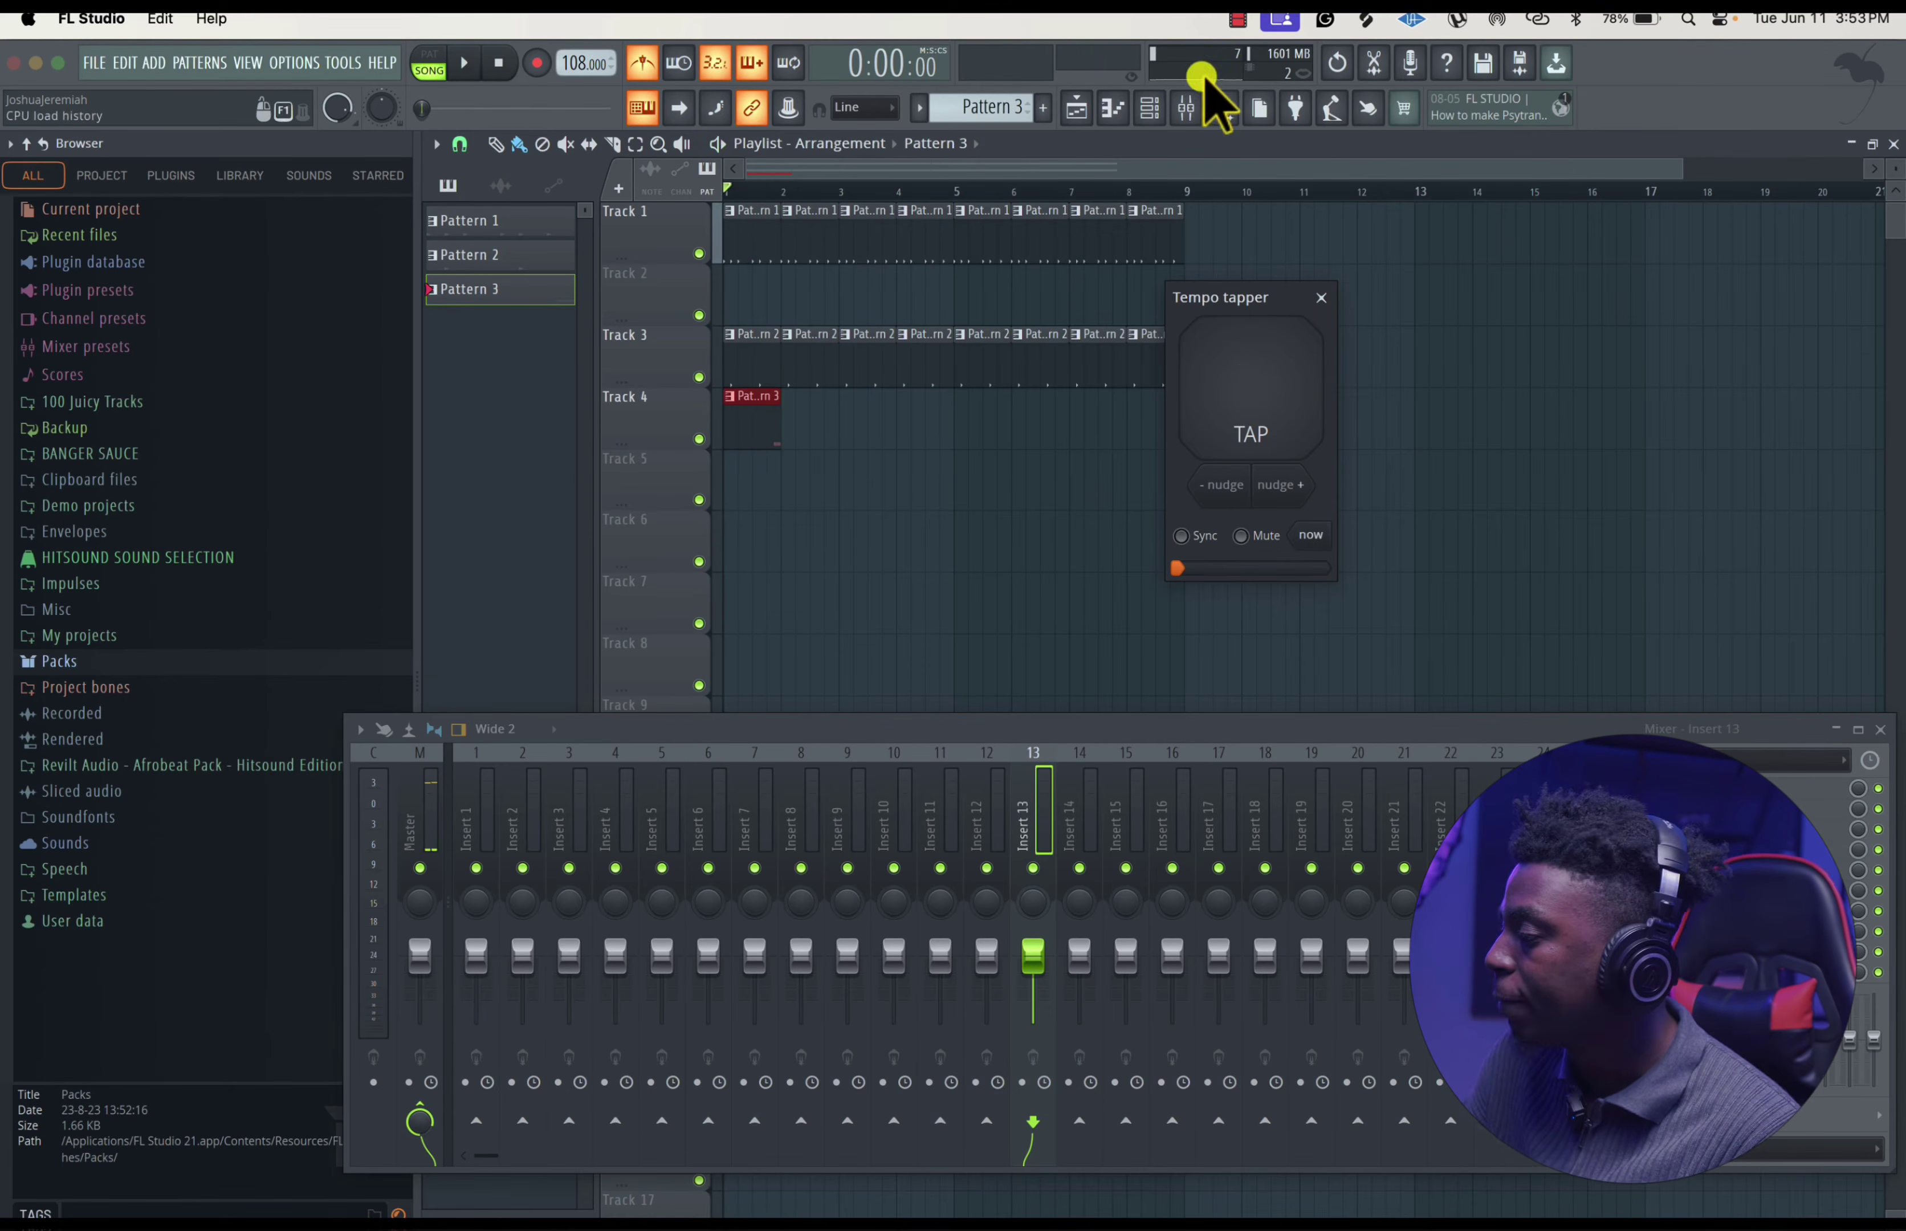
pyautogui.click(1367, 112)
pyautogui.click(299, 184)
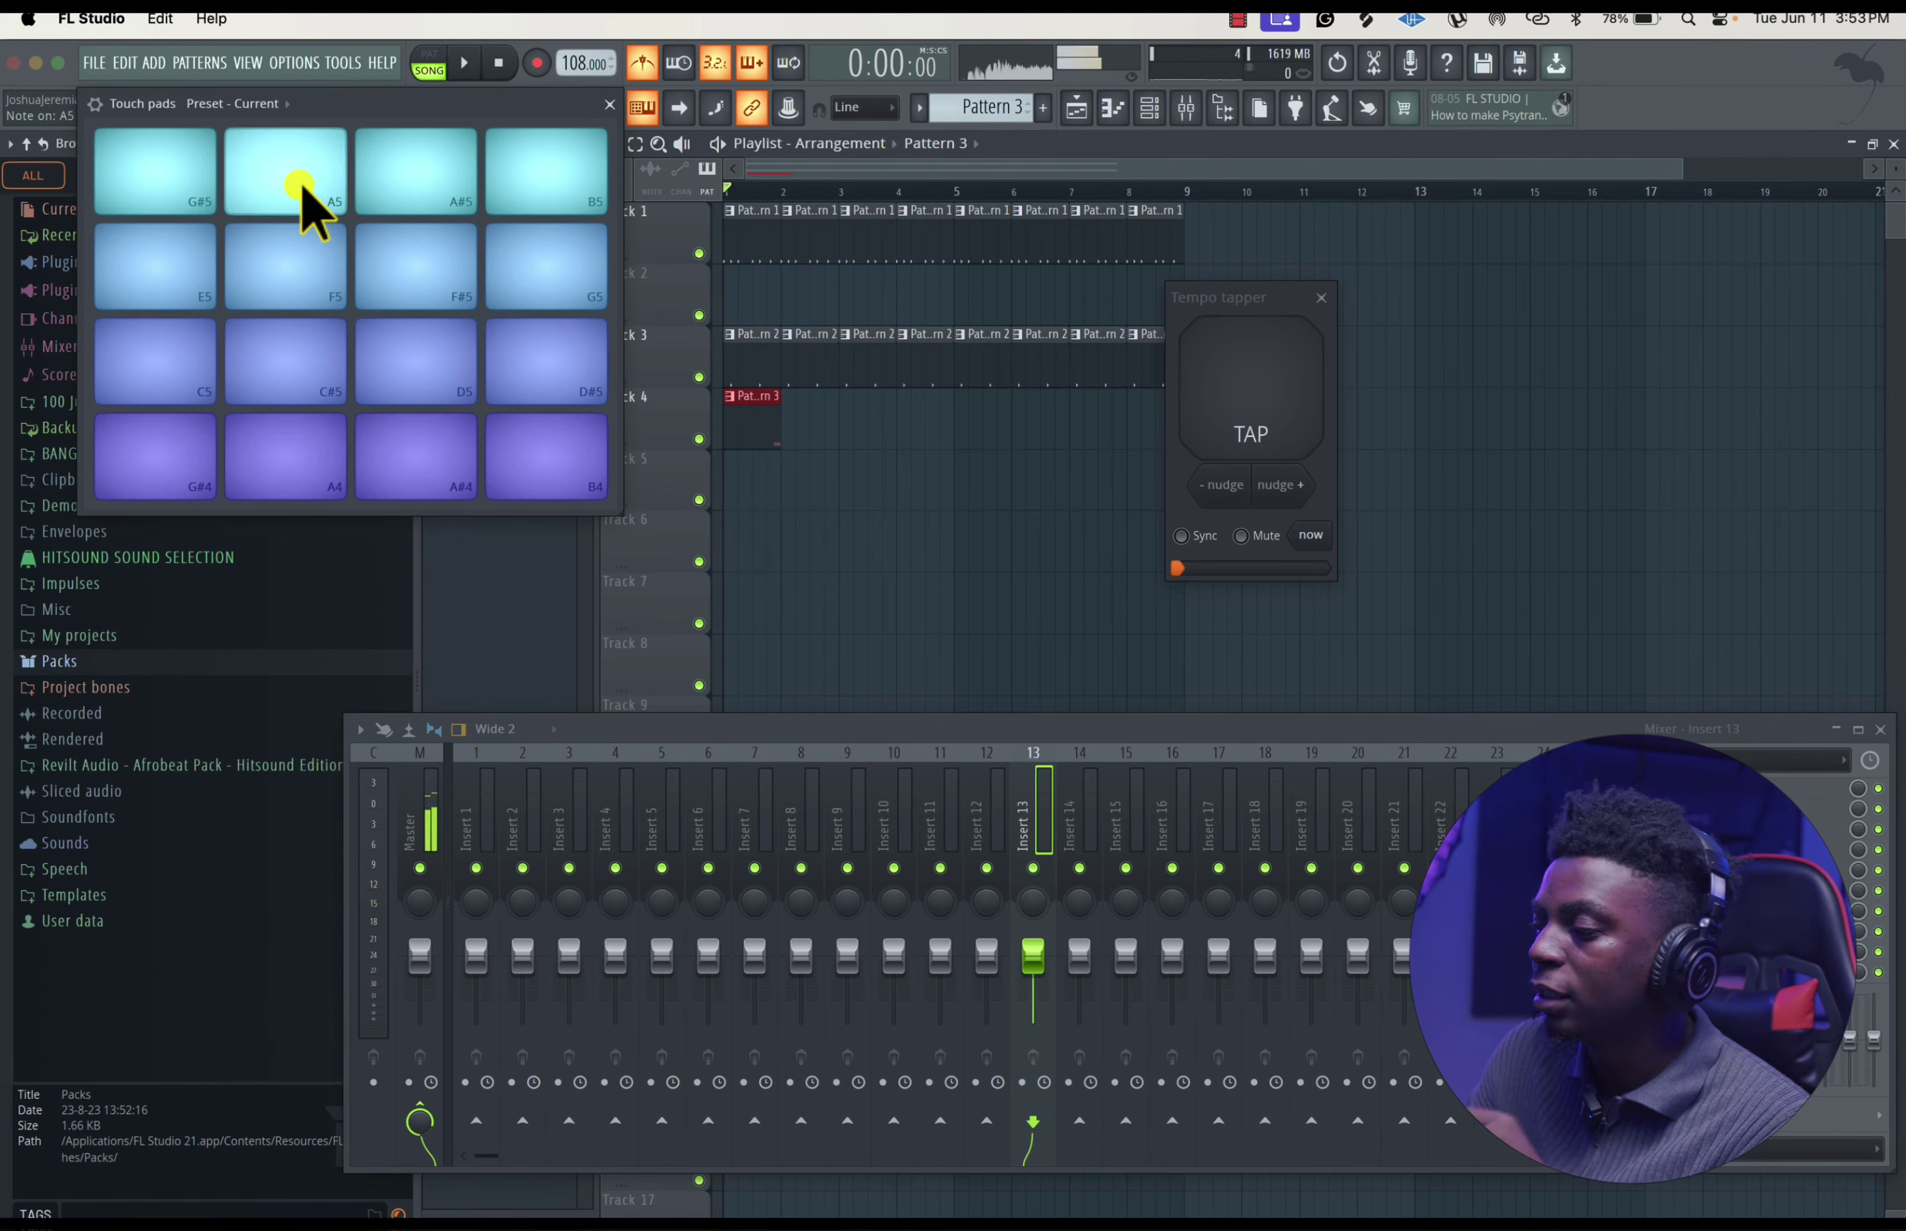
pyautogui.click(443, 357)
pyautogui.click(308, 390)
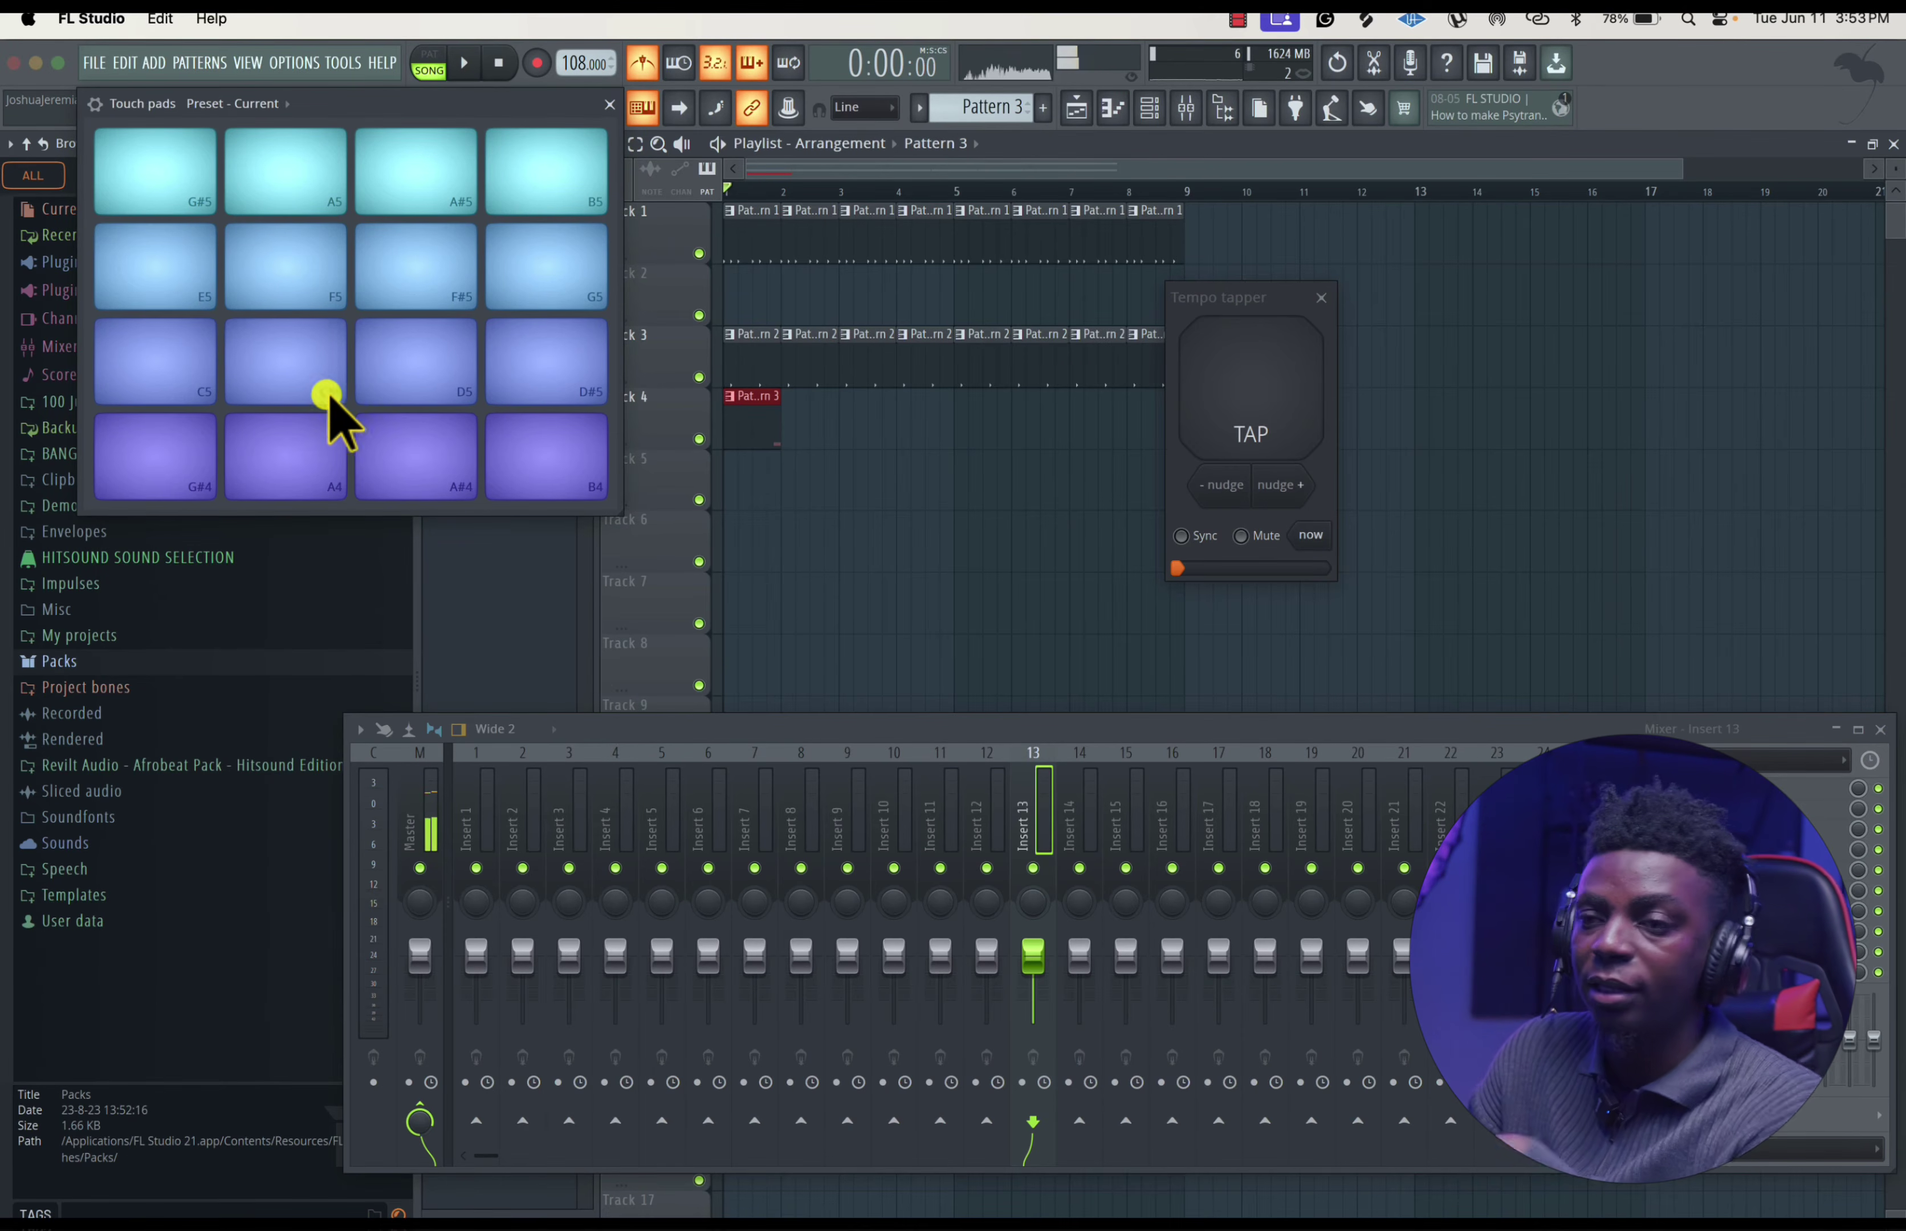
pyautogui.click(432, 476)
pyautogui.click(570, 473)
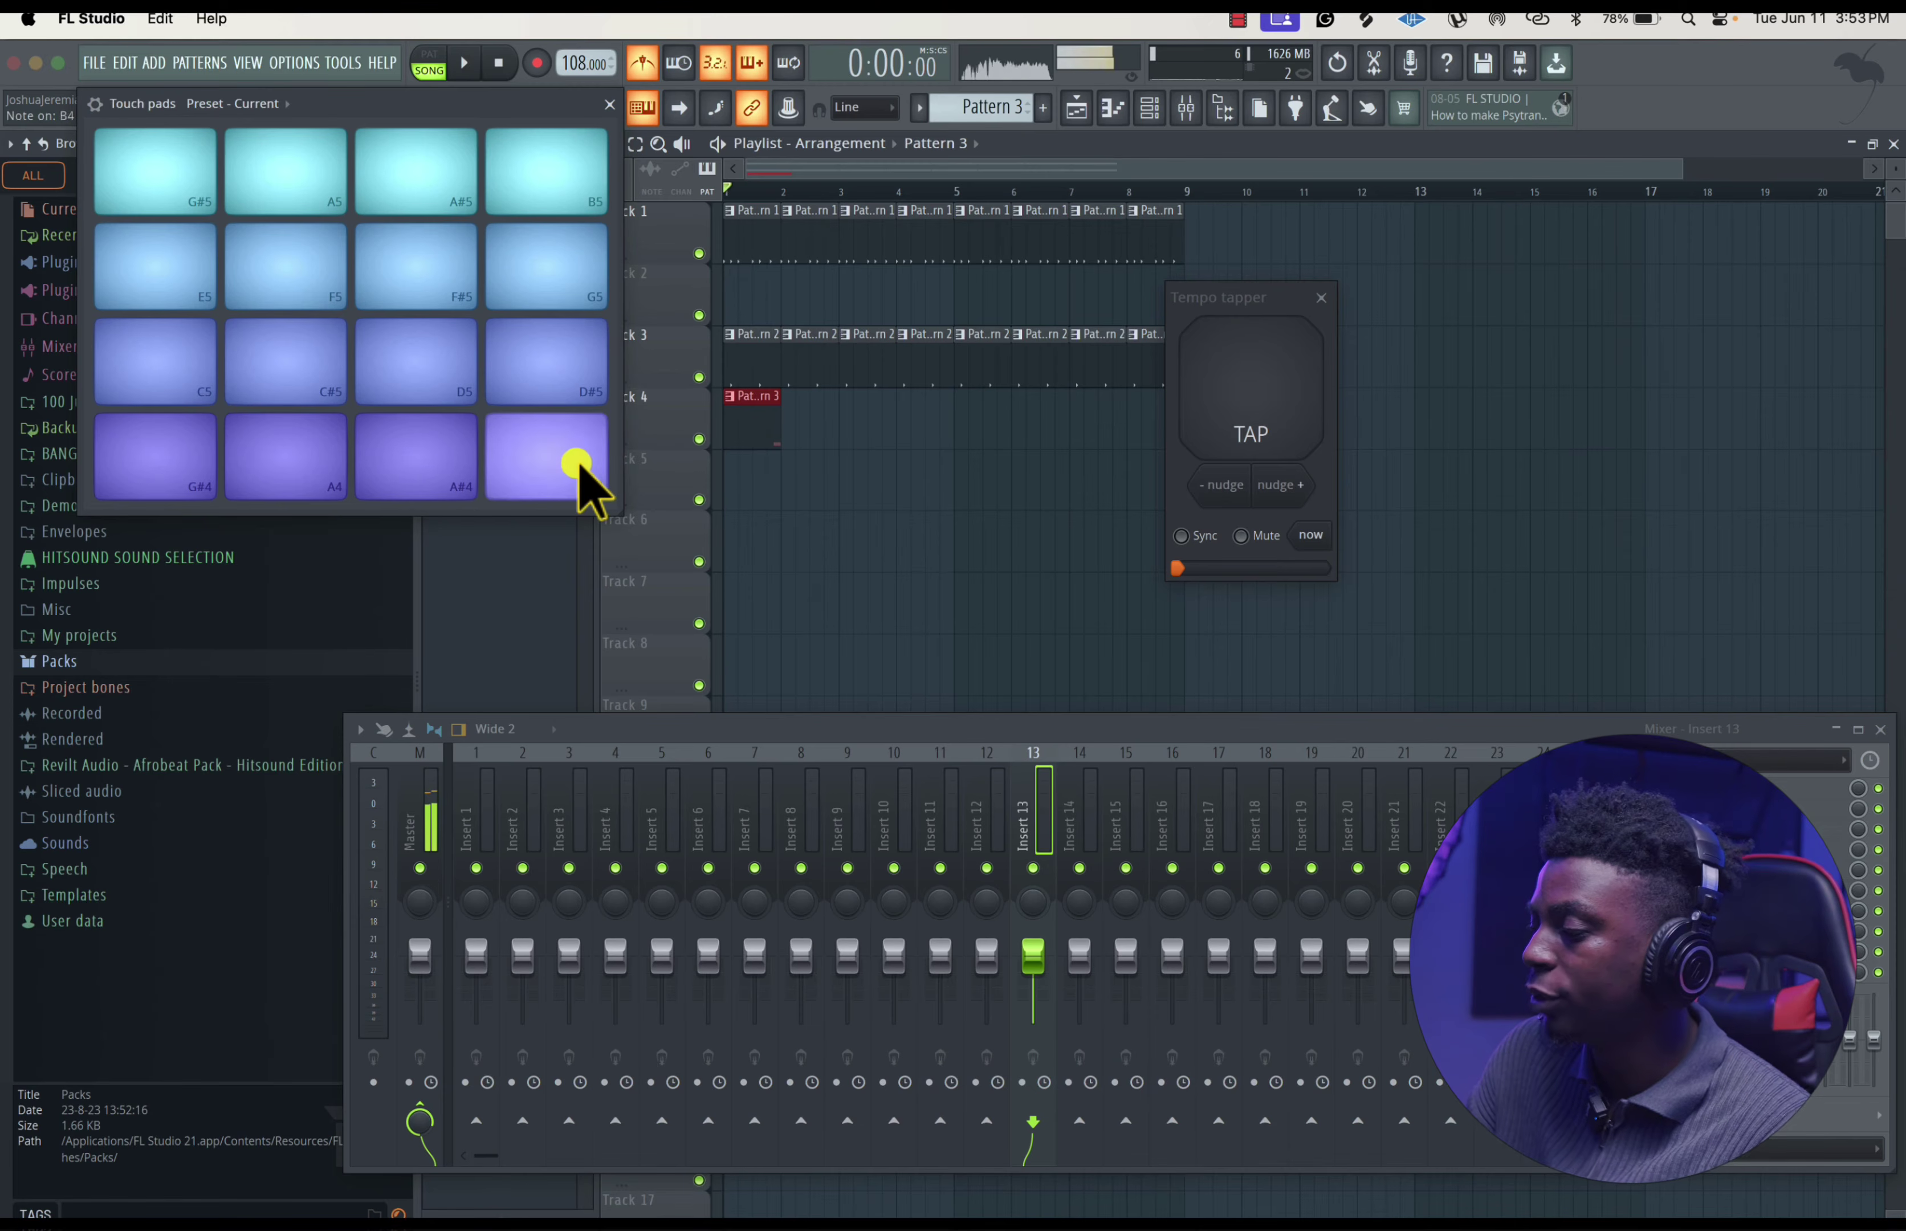
pyautogui.click(562, 228)
pyautogui.click(546, 297)
pyautogui.click(546, 365)
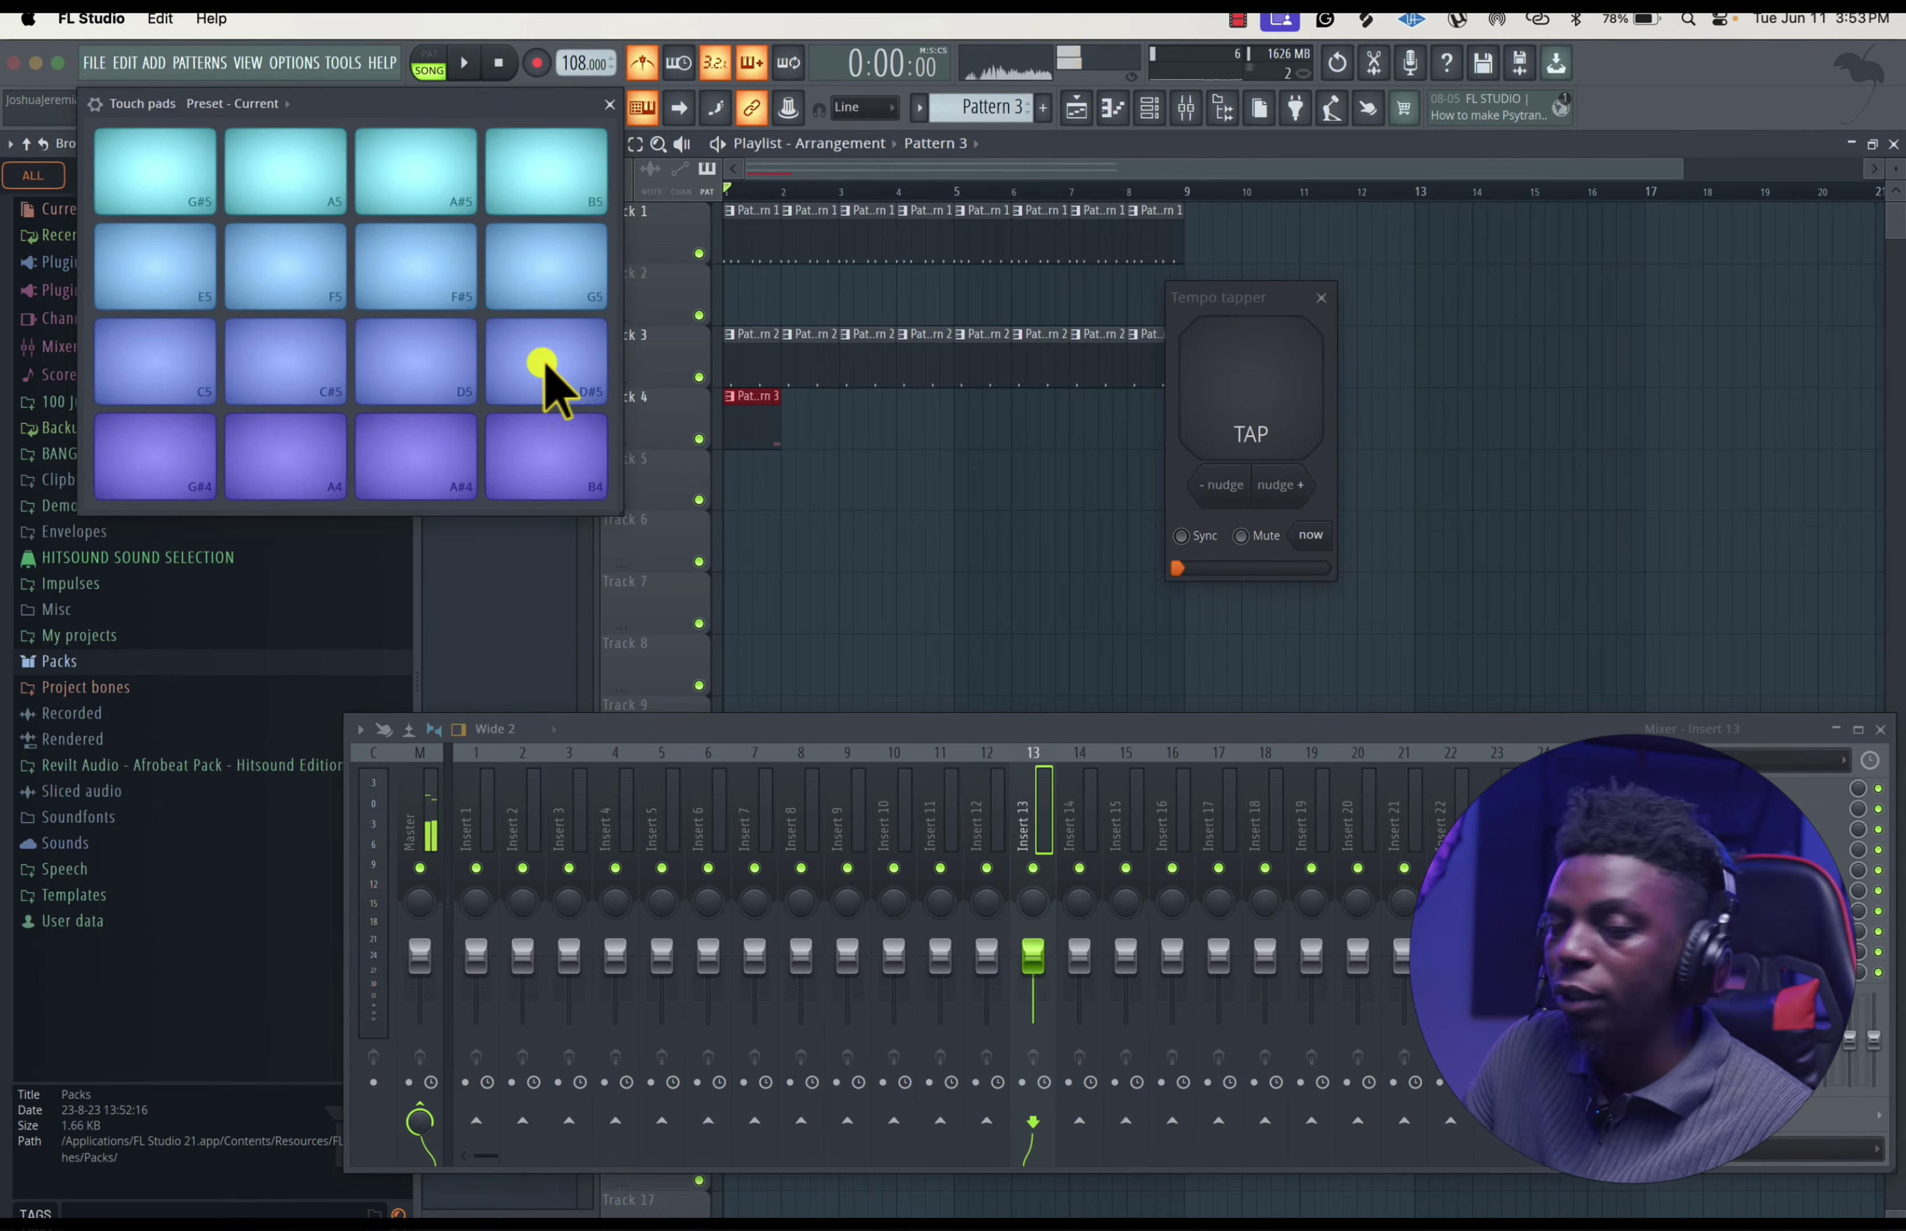
pyautogui.click(544, 453)
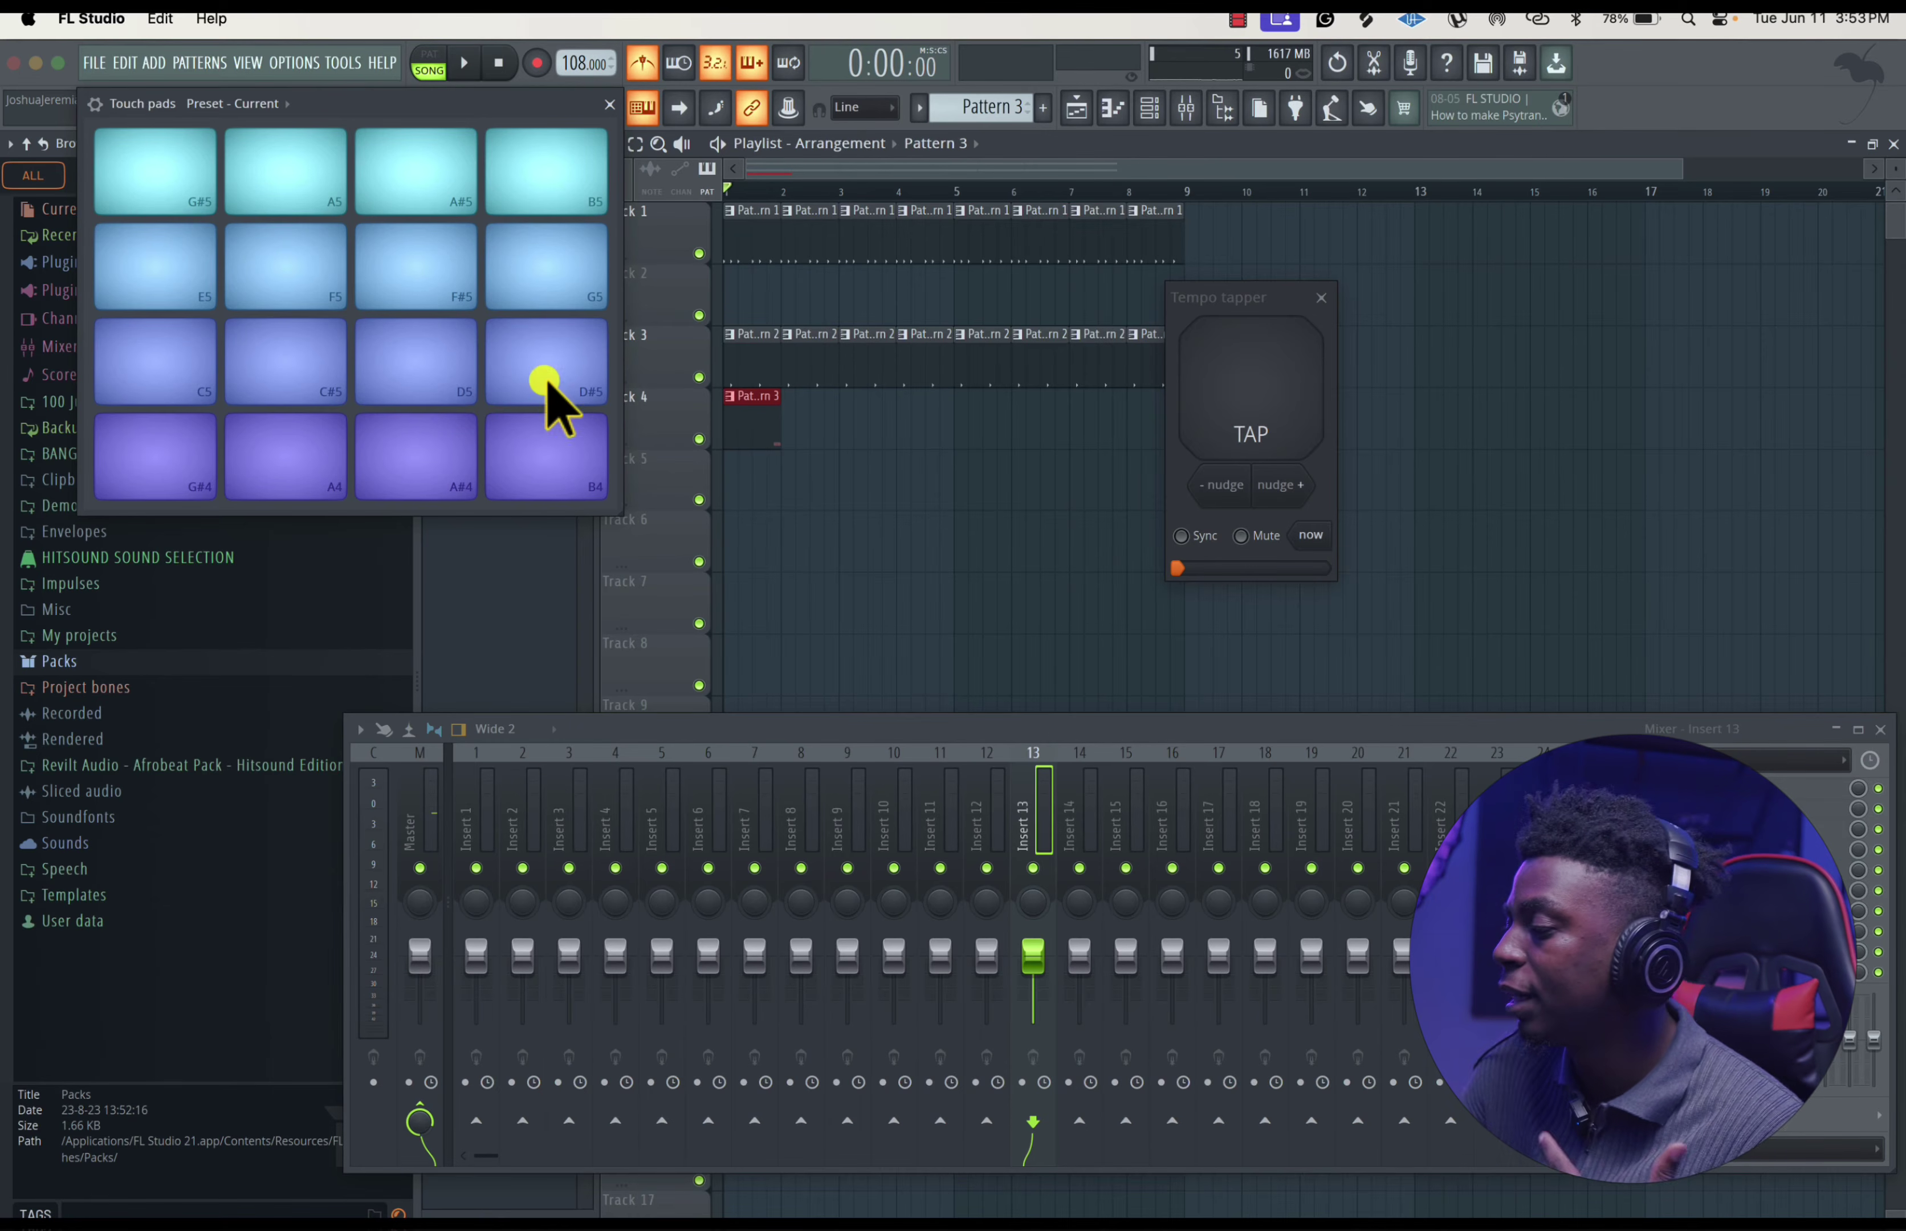
pyautogui.click(608, 104)
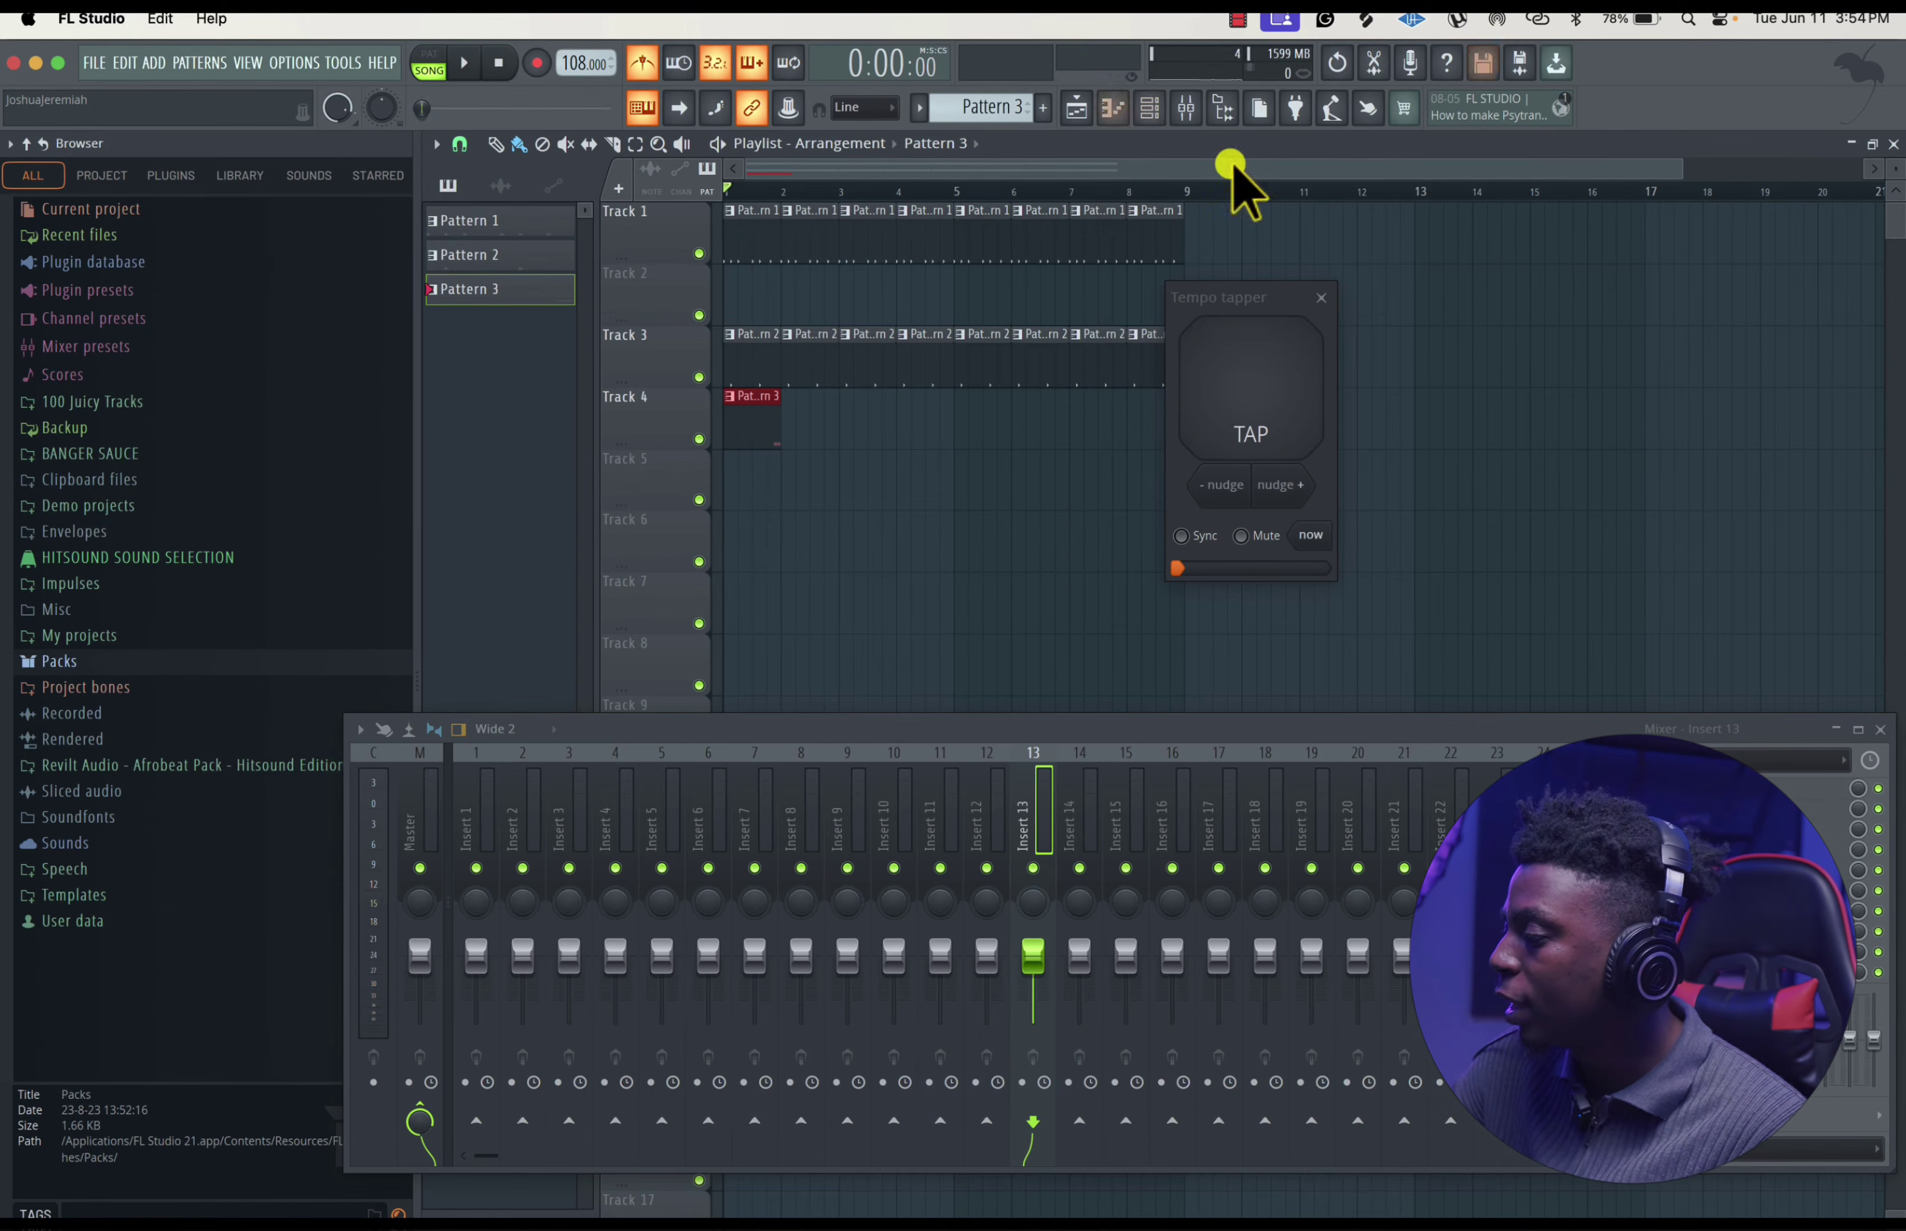
# - Play the song briefly from the start to observe the CPU load meter, and stop it
pyautogui.press('space')
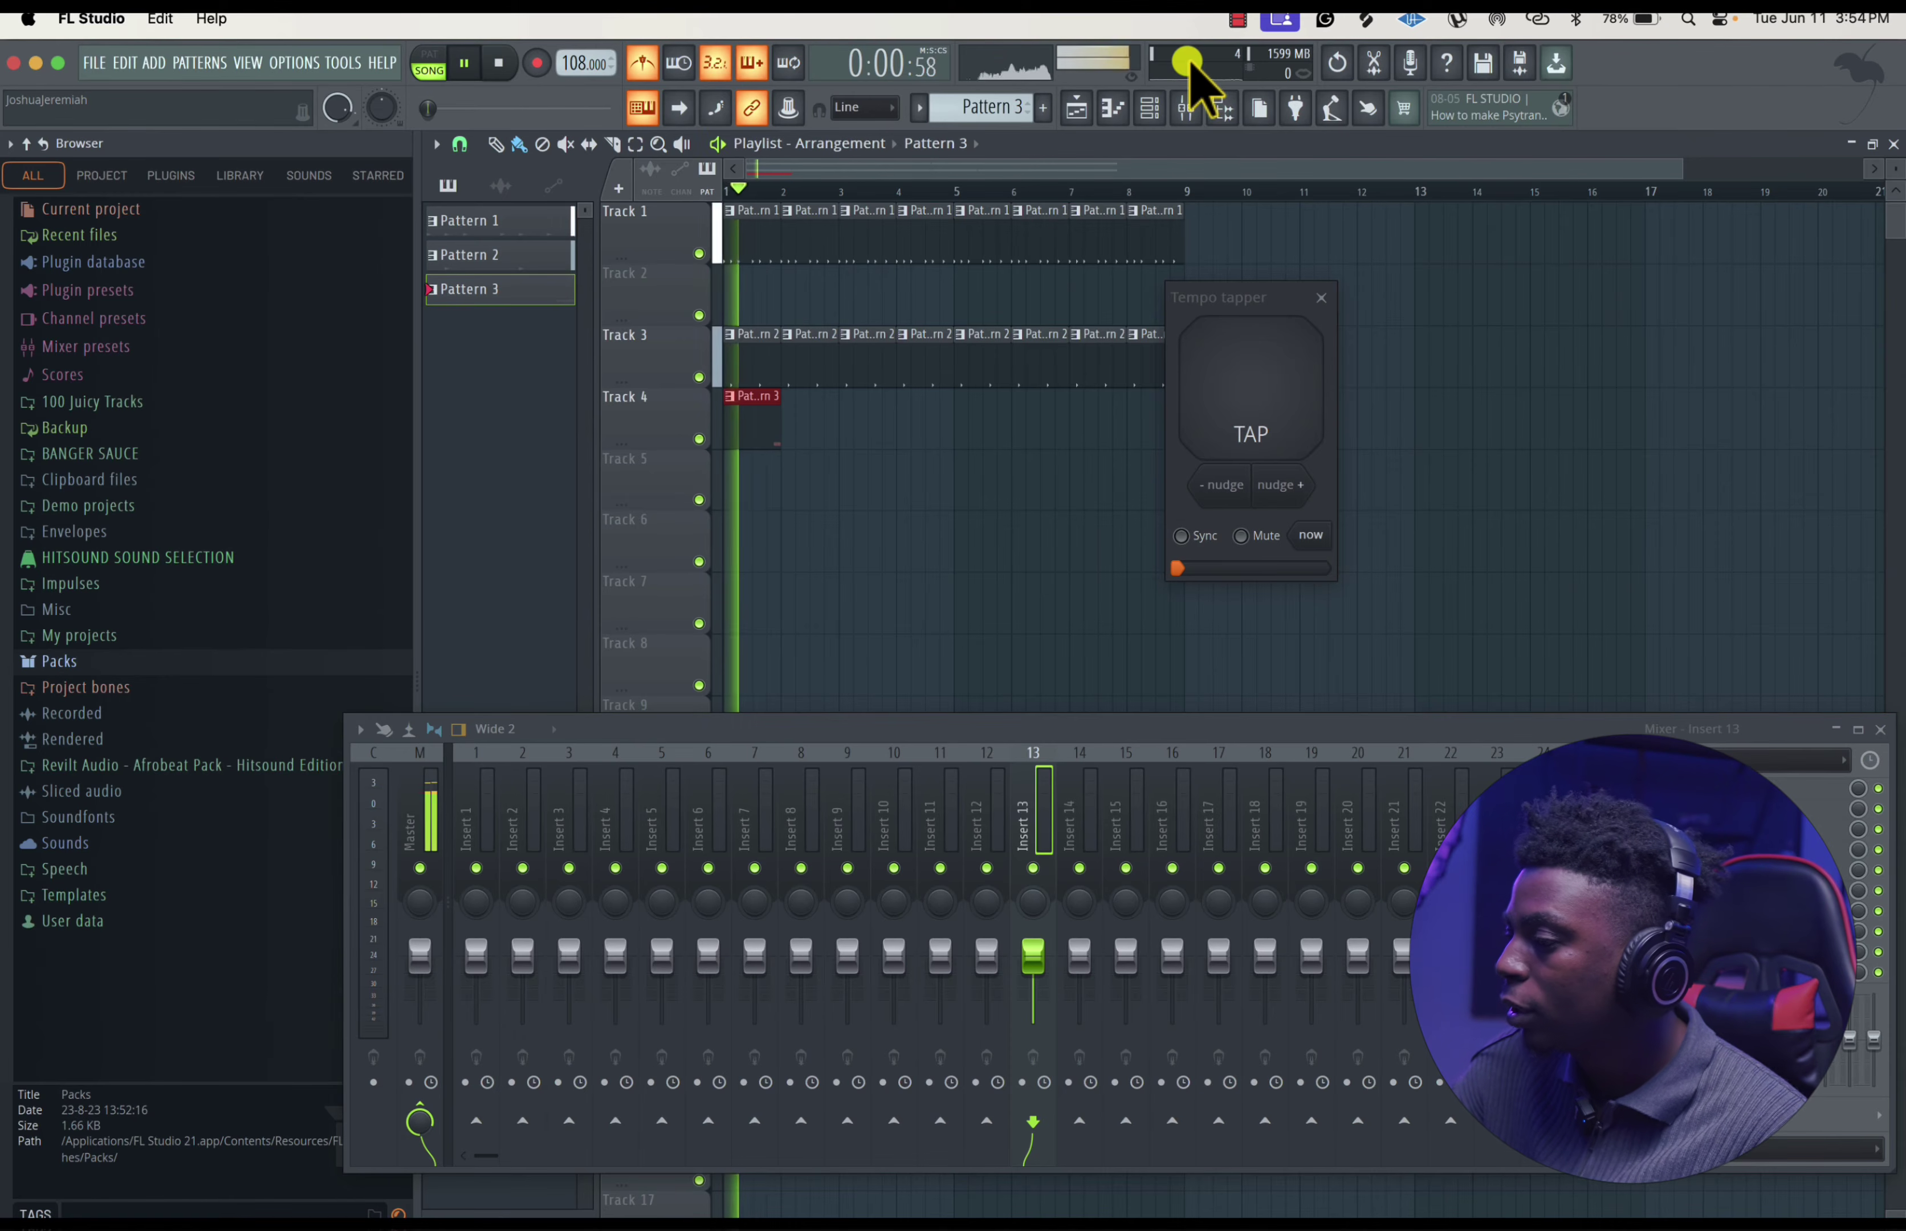
pyautogui.press('space')
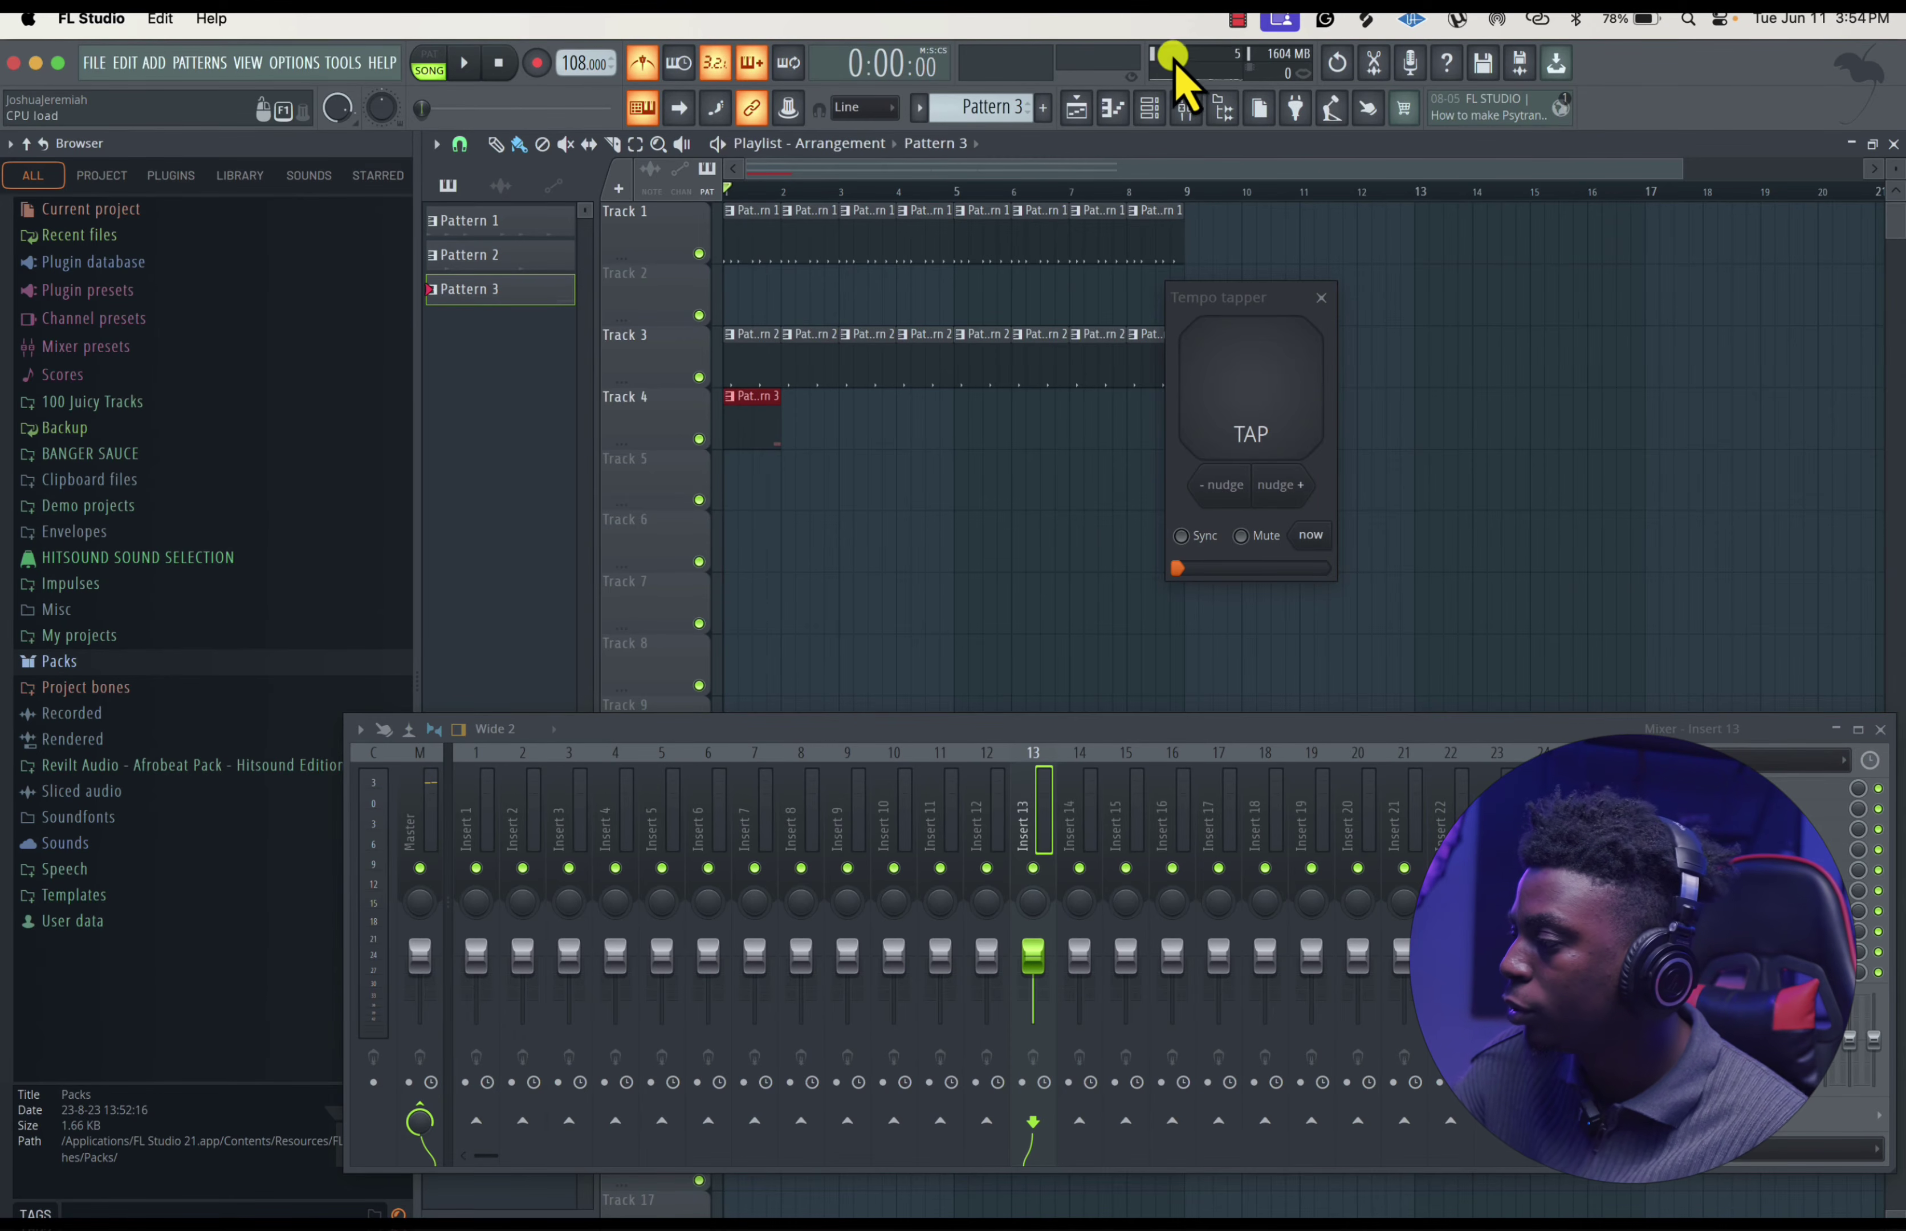
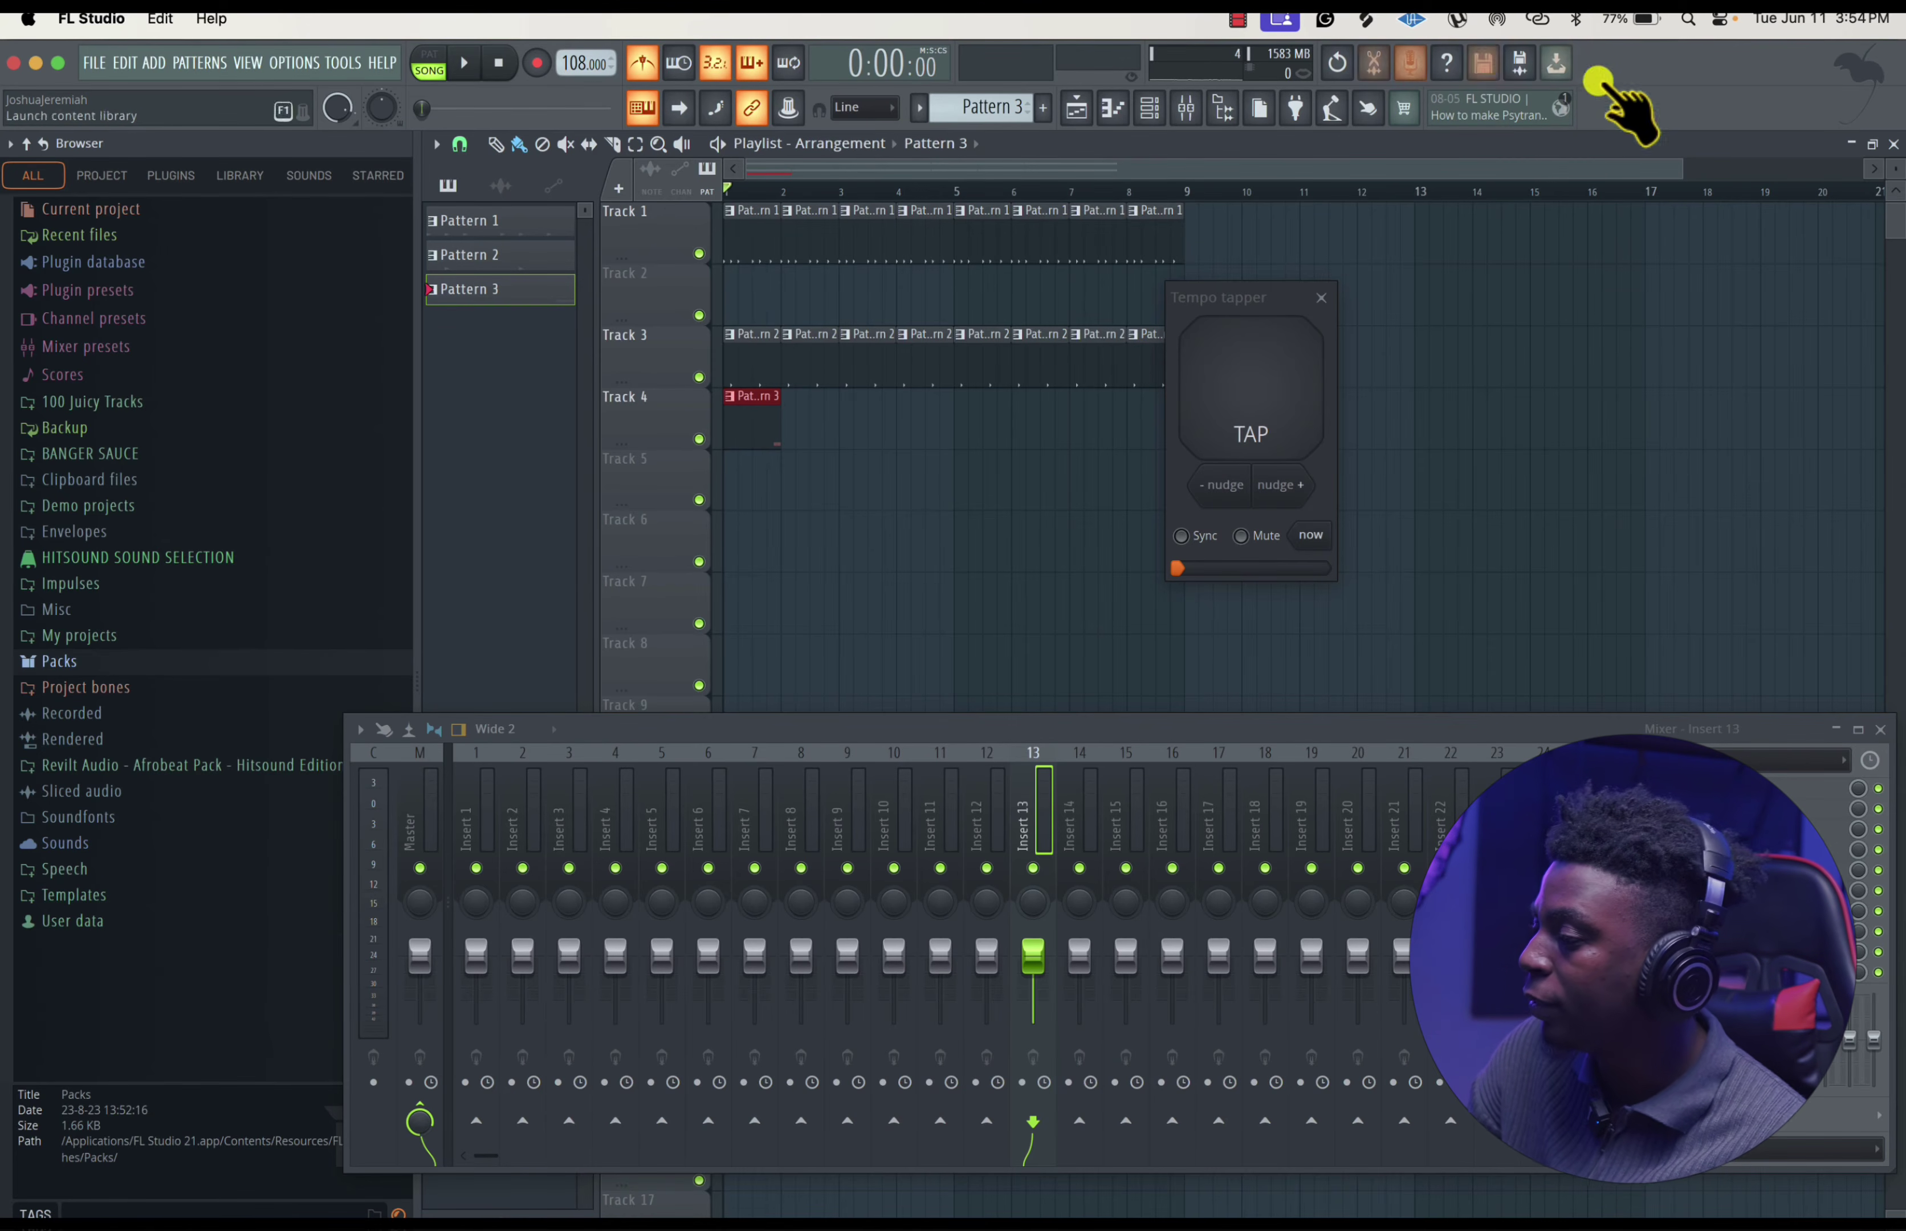
pyautogui.click(94, 63)
pyautogui.click(126, 64)
pyautogui.moveTo(291, 64)
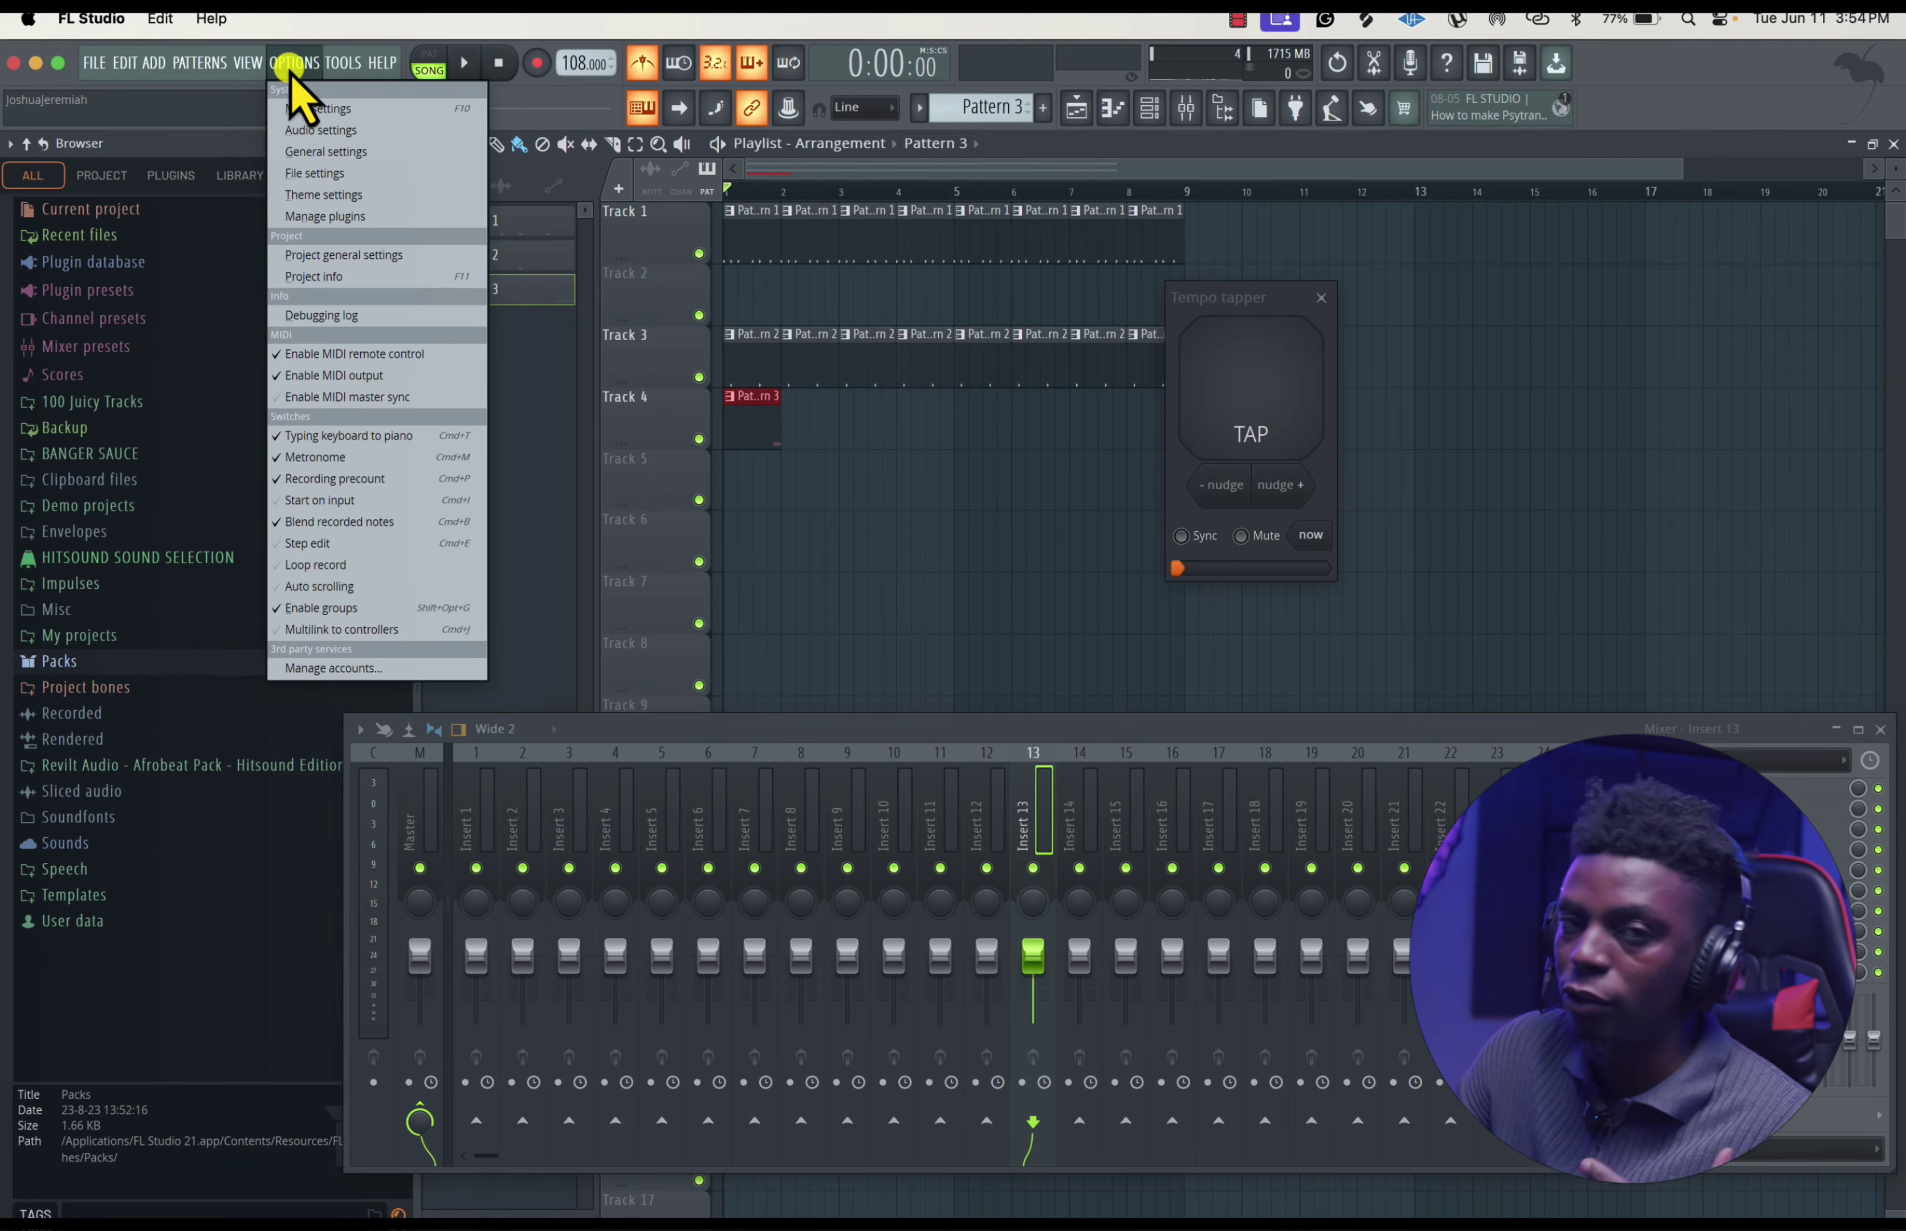
pyautogui.click(1667, 79)
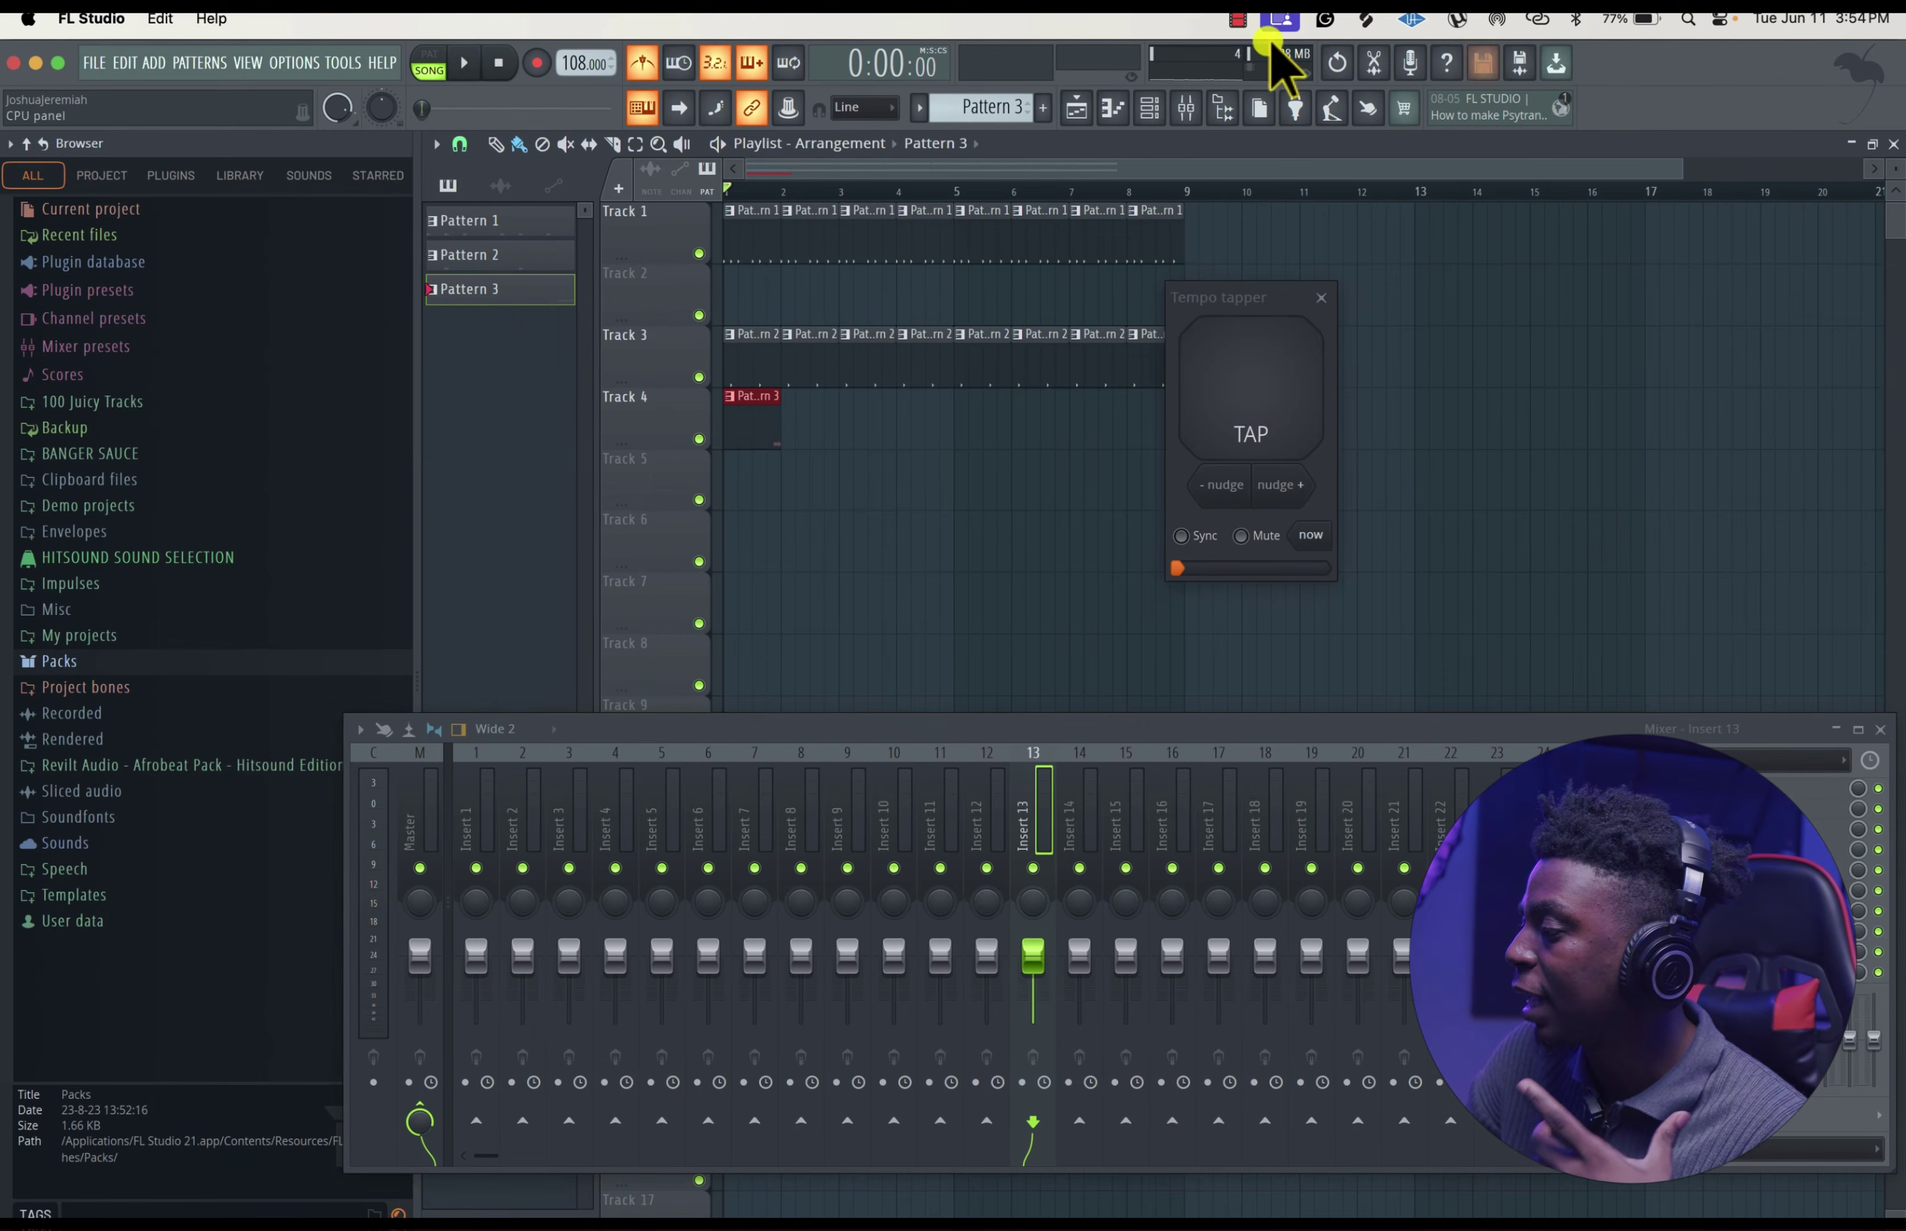
# - Examine the online panel's News, Downloads and Notifications sections, with the mixer closed to uncover them
pyautogui.click(1501, 102)
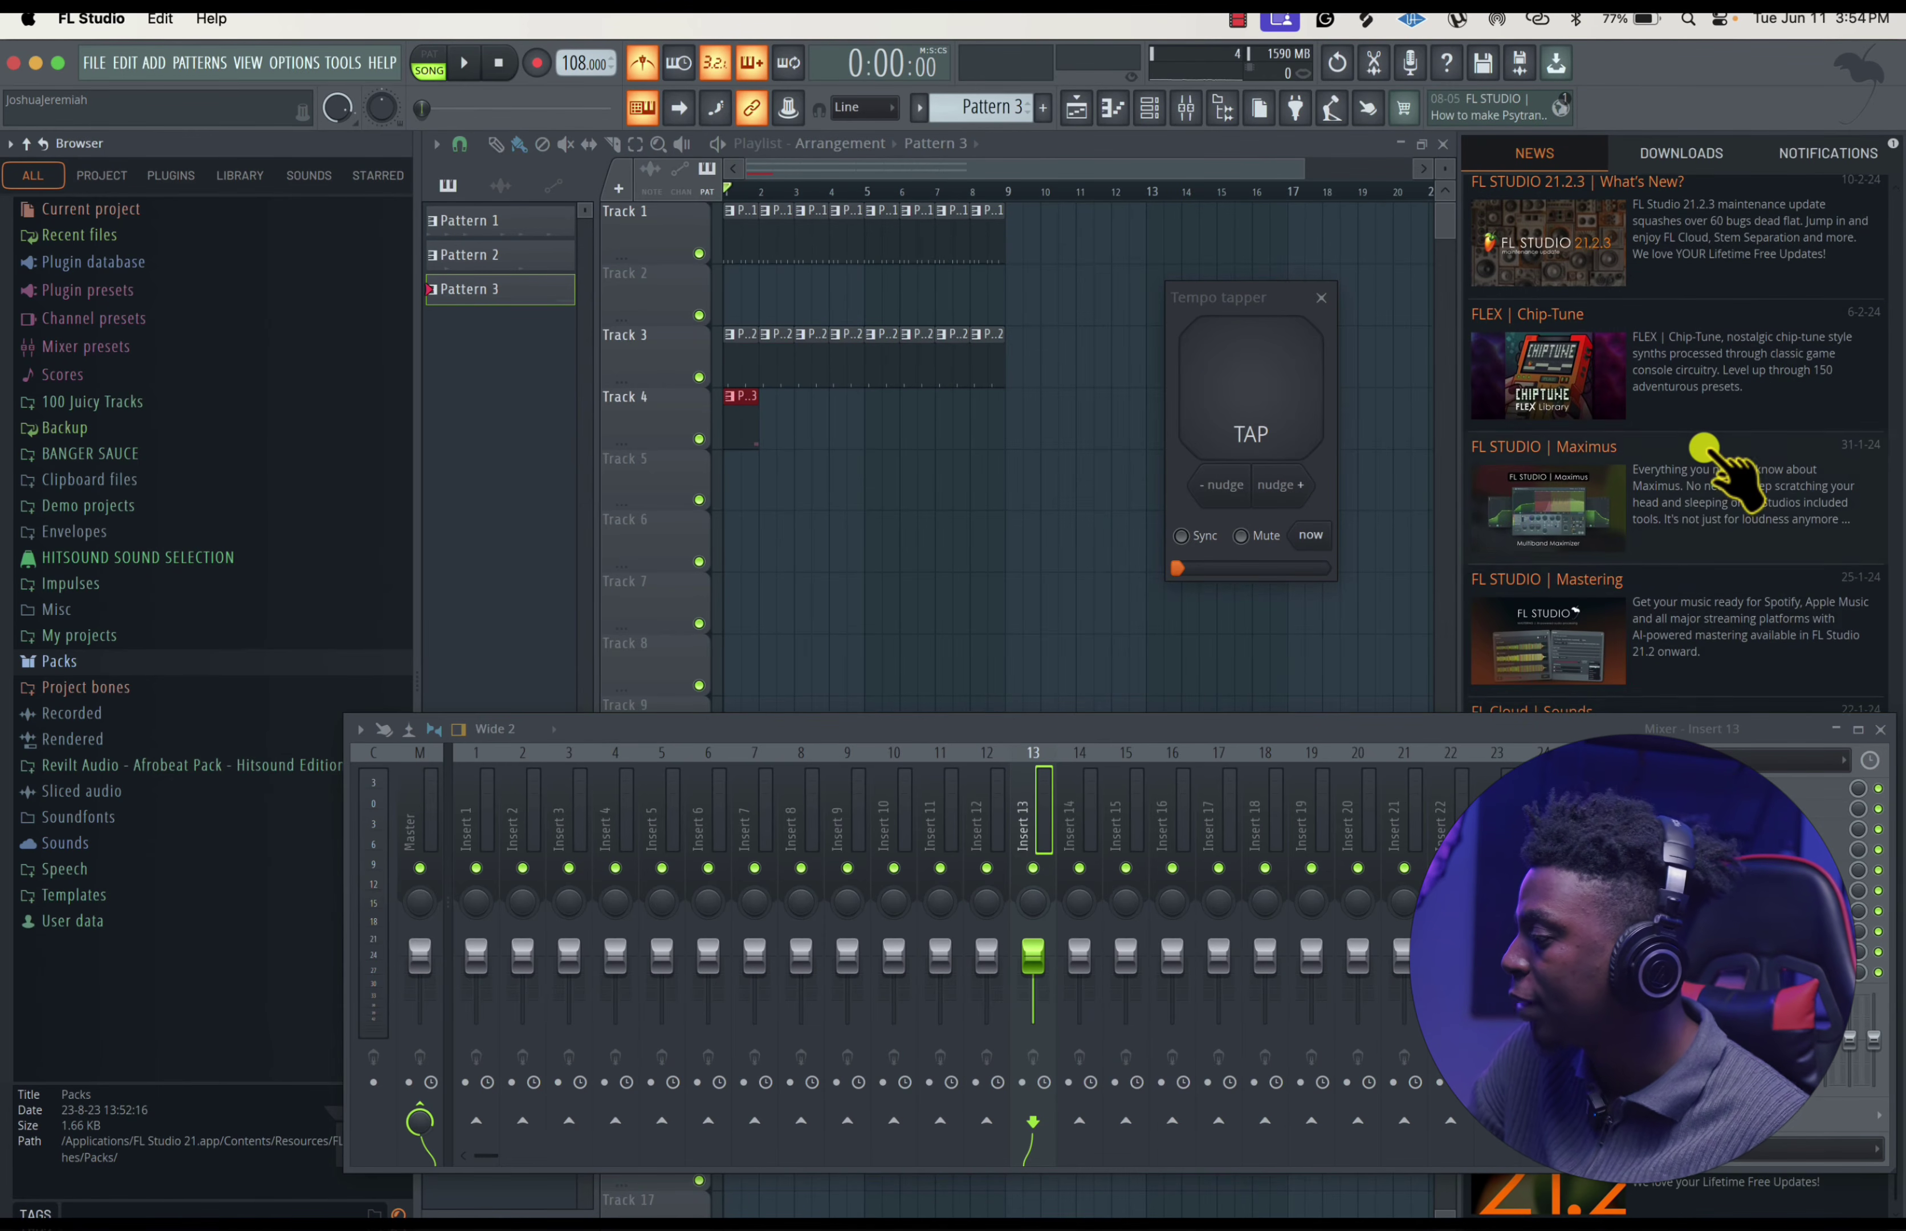
pyautogui.click(1879, 729)
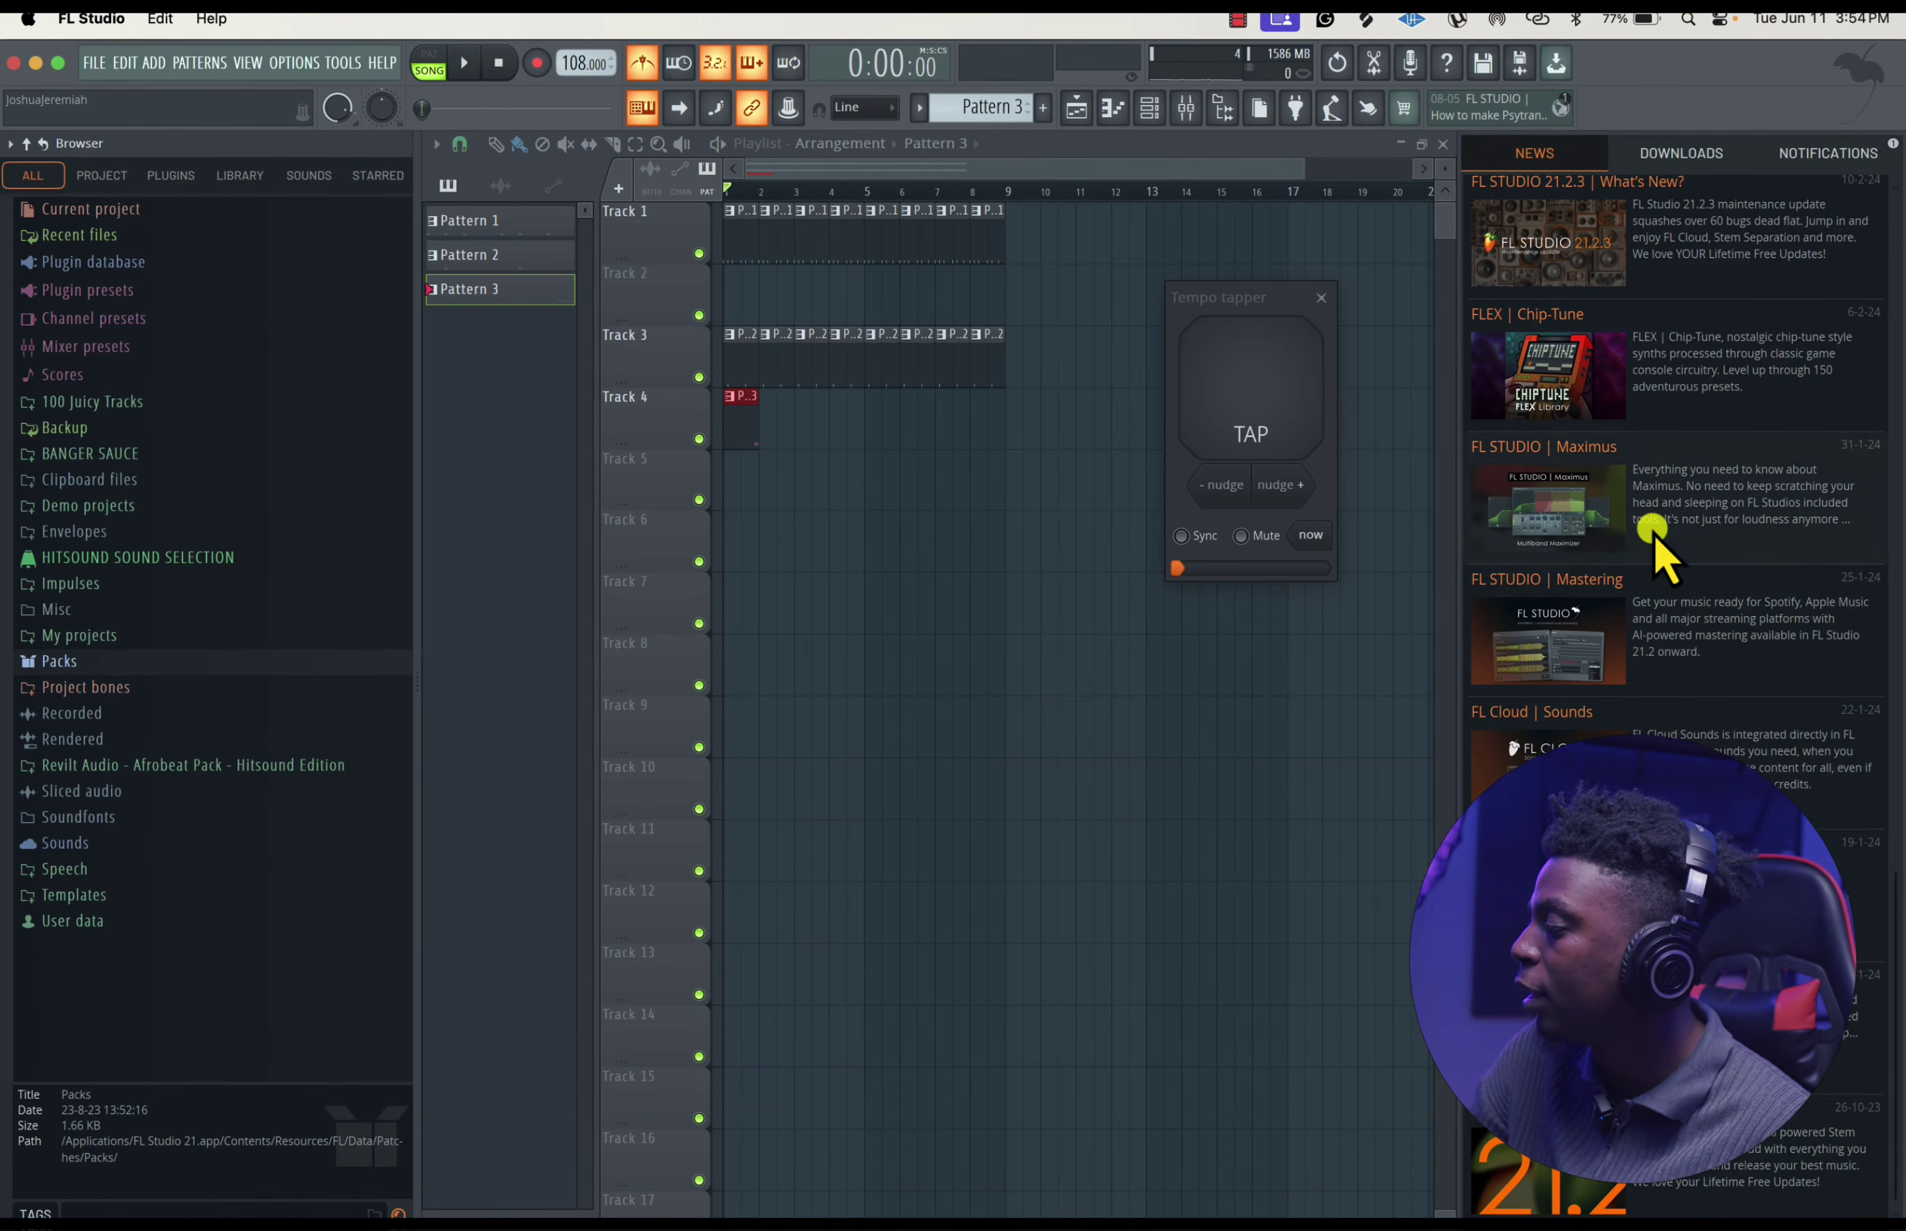
pyautogui.click(1661, 157)
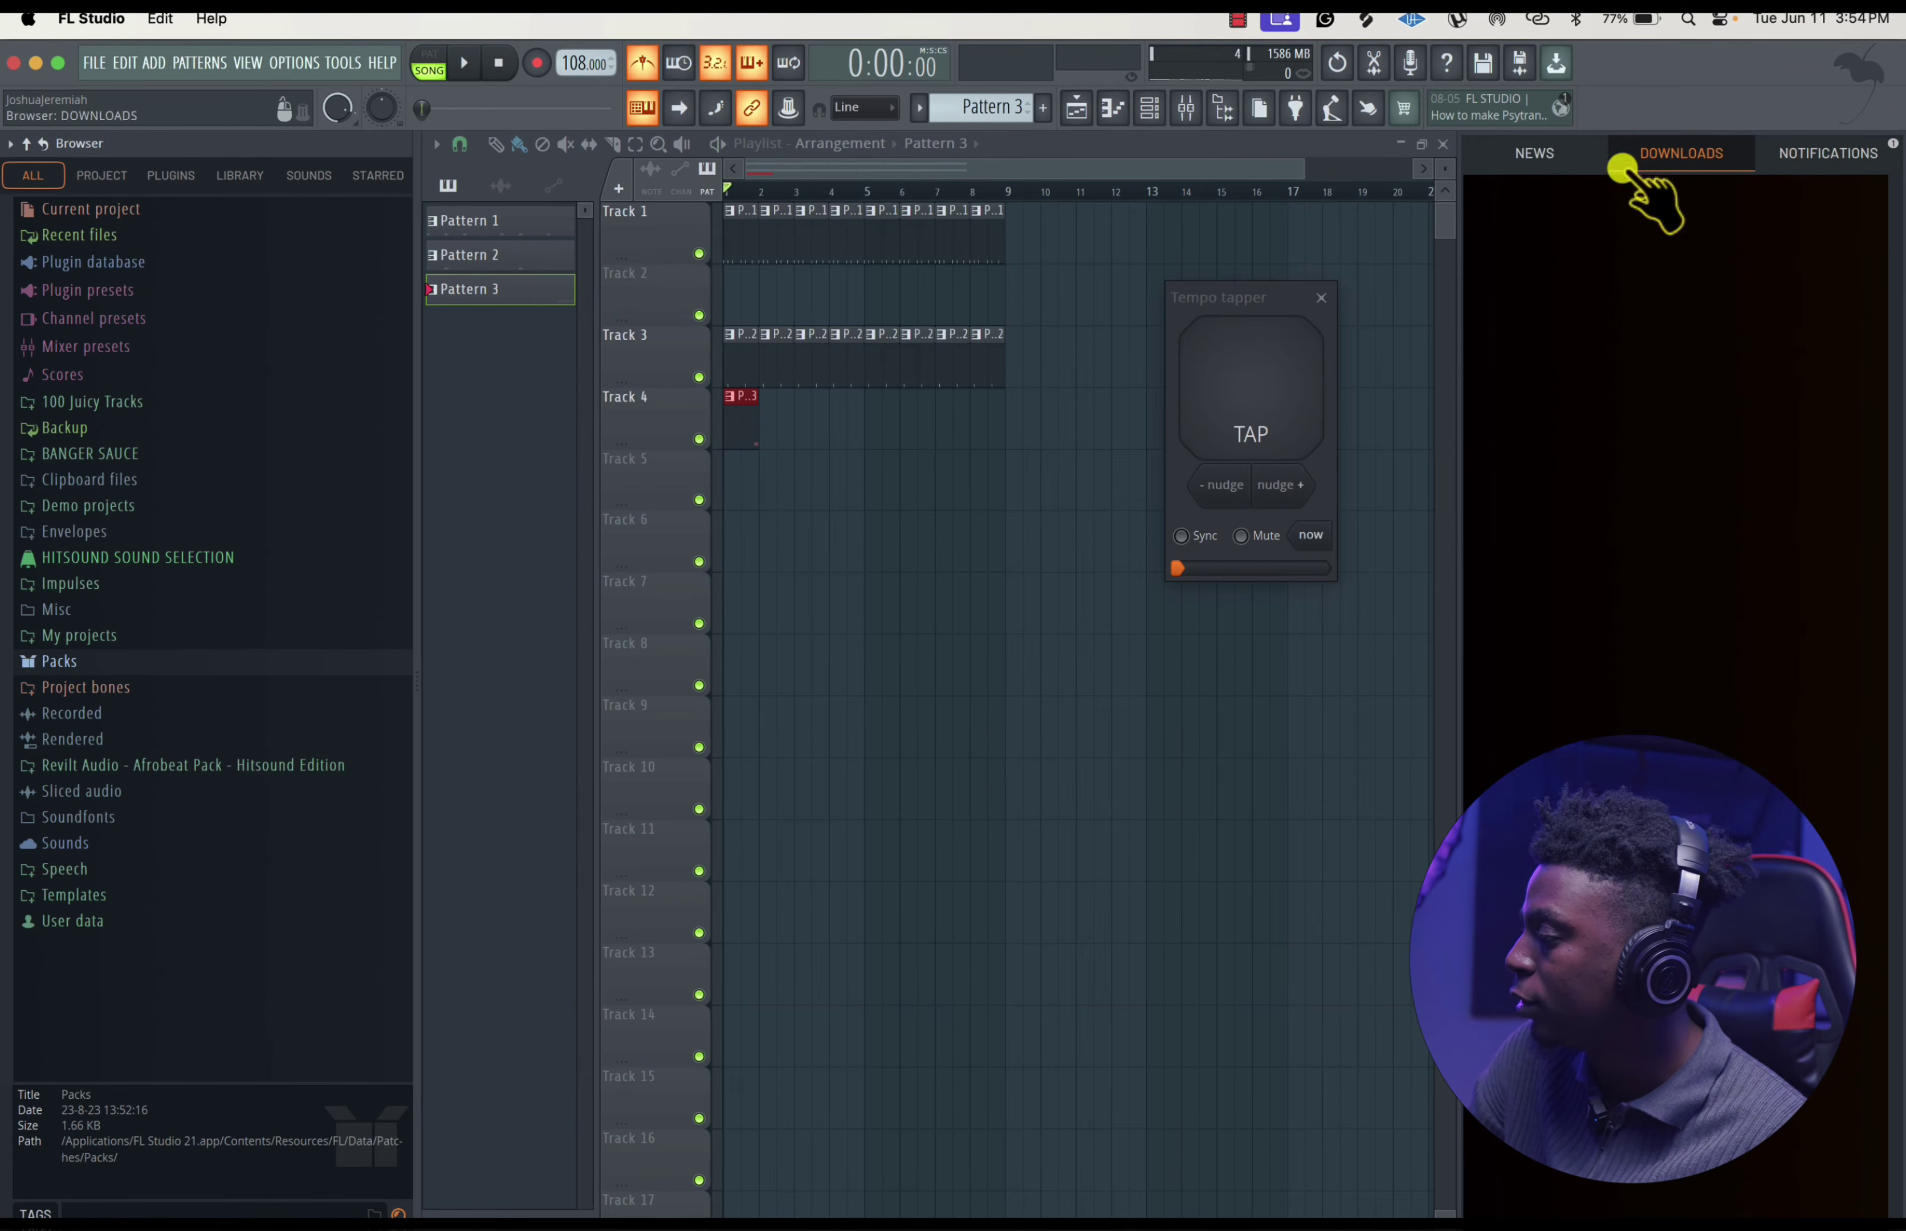
pyautogui.click(1537, 154)
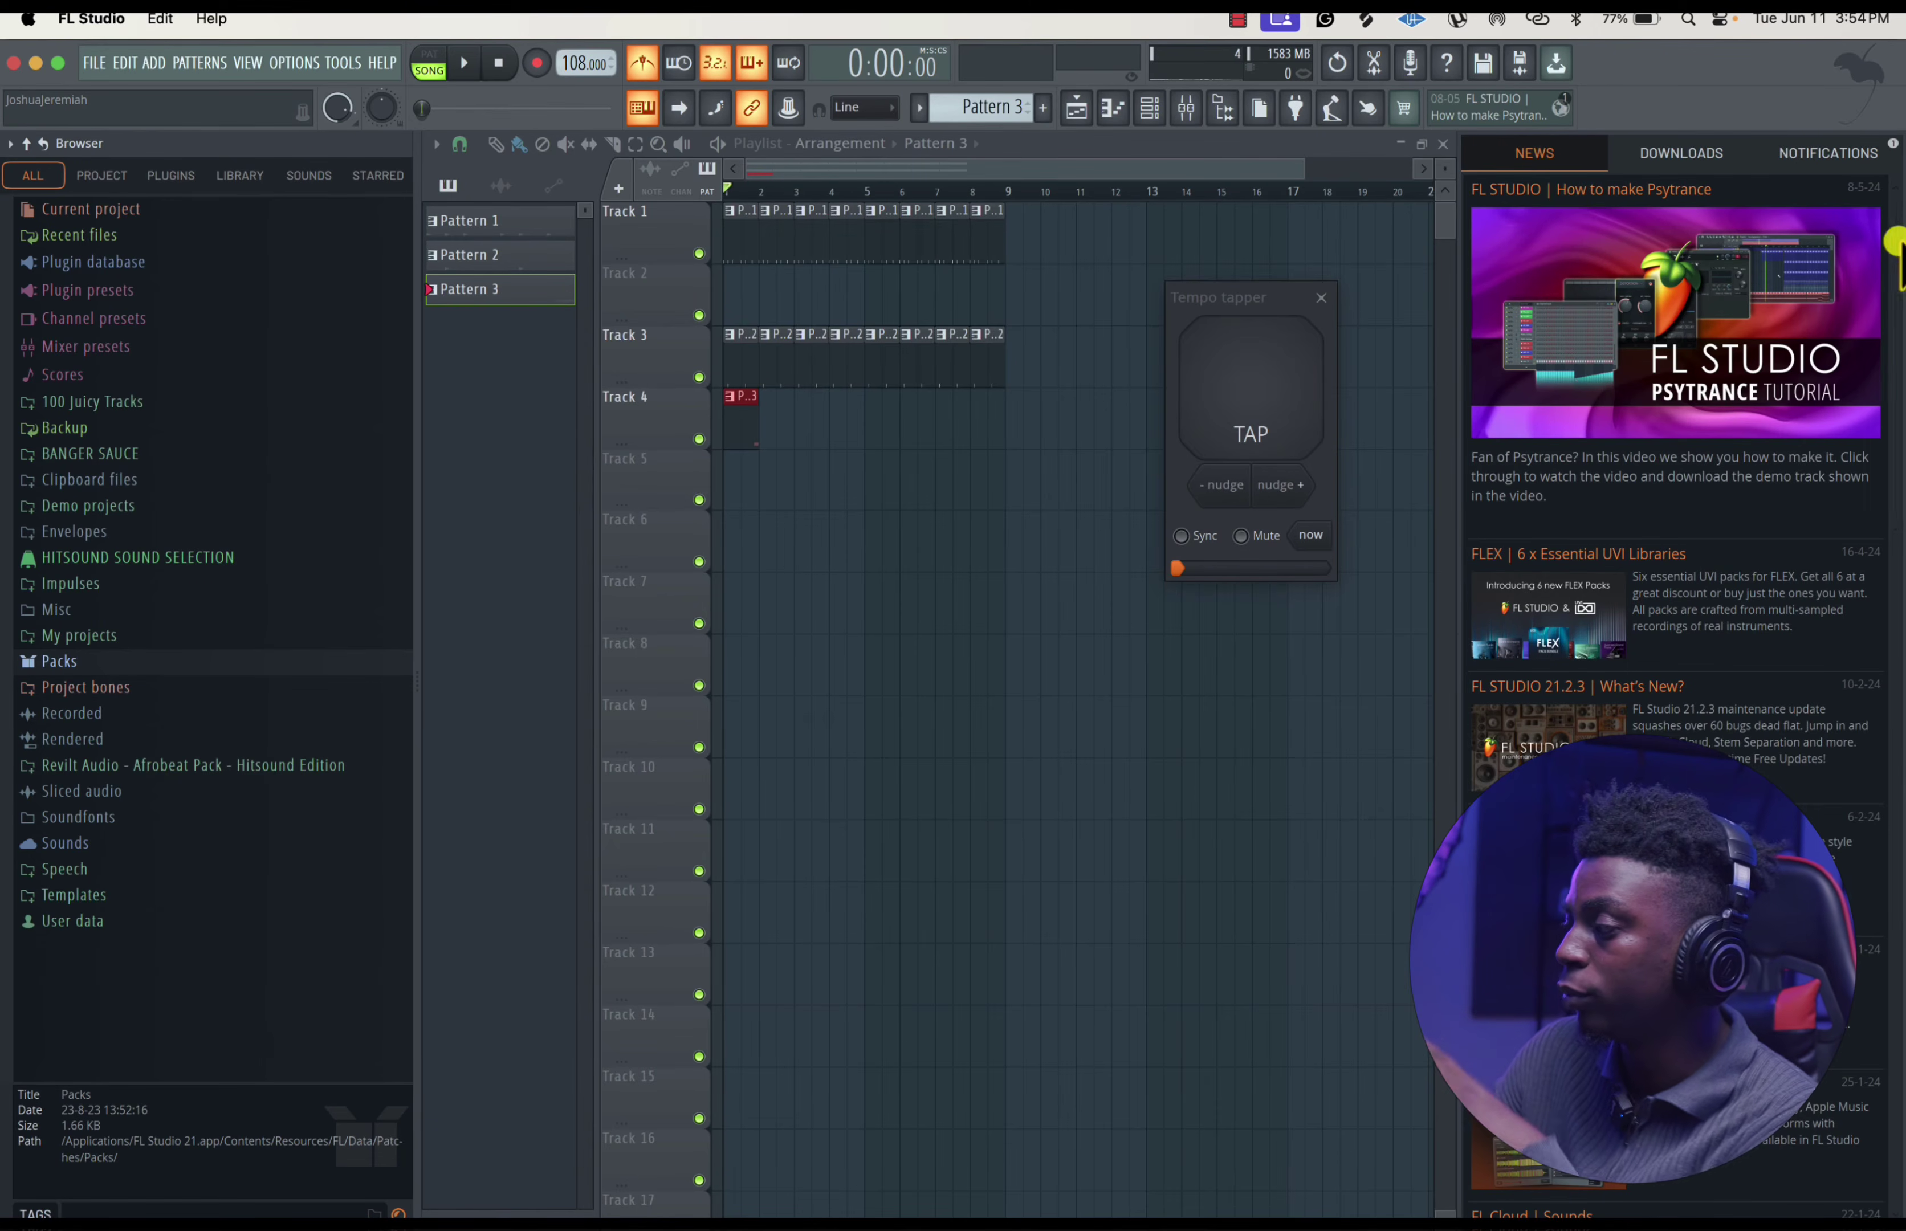
pyautogui.click(1841, 156)
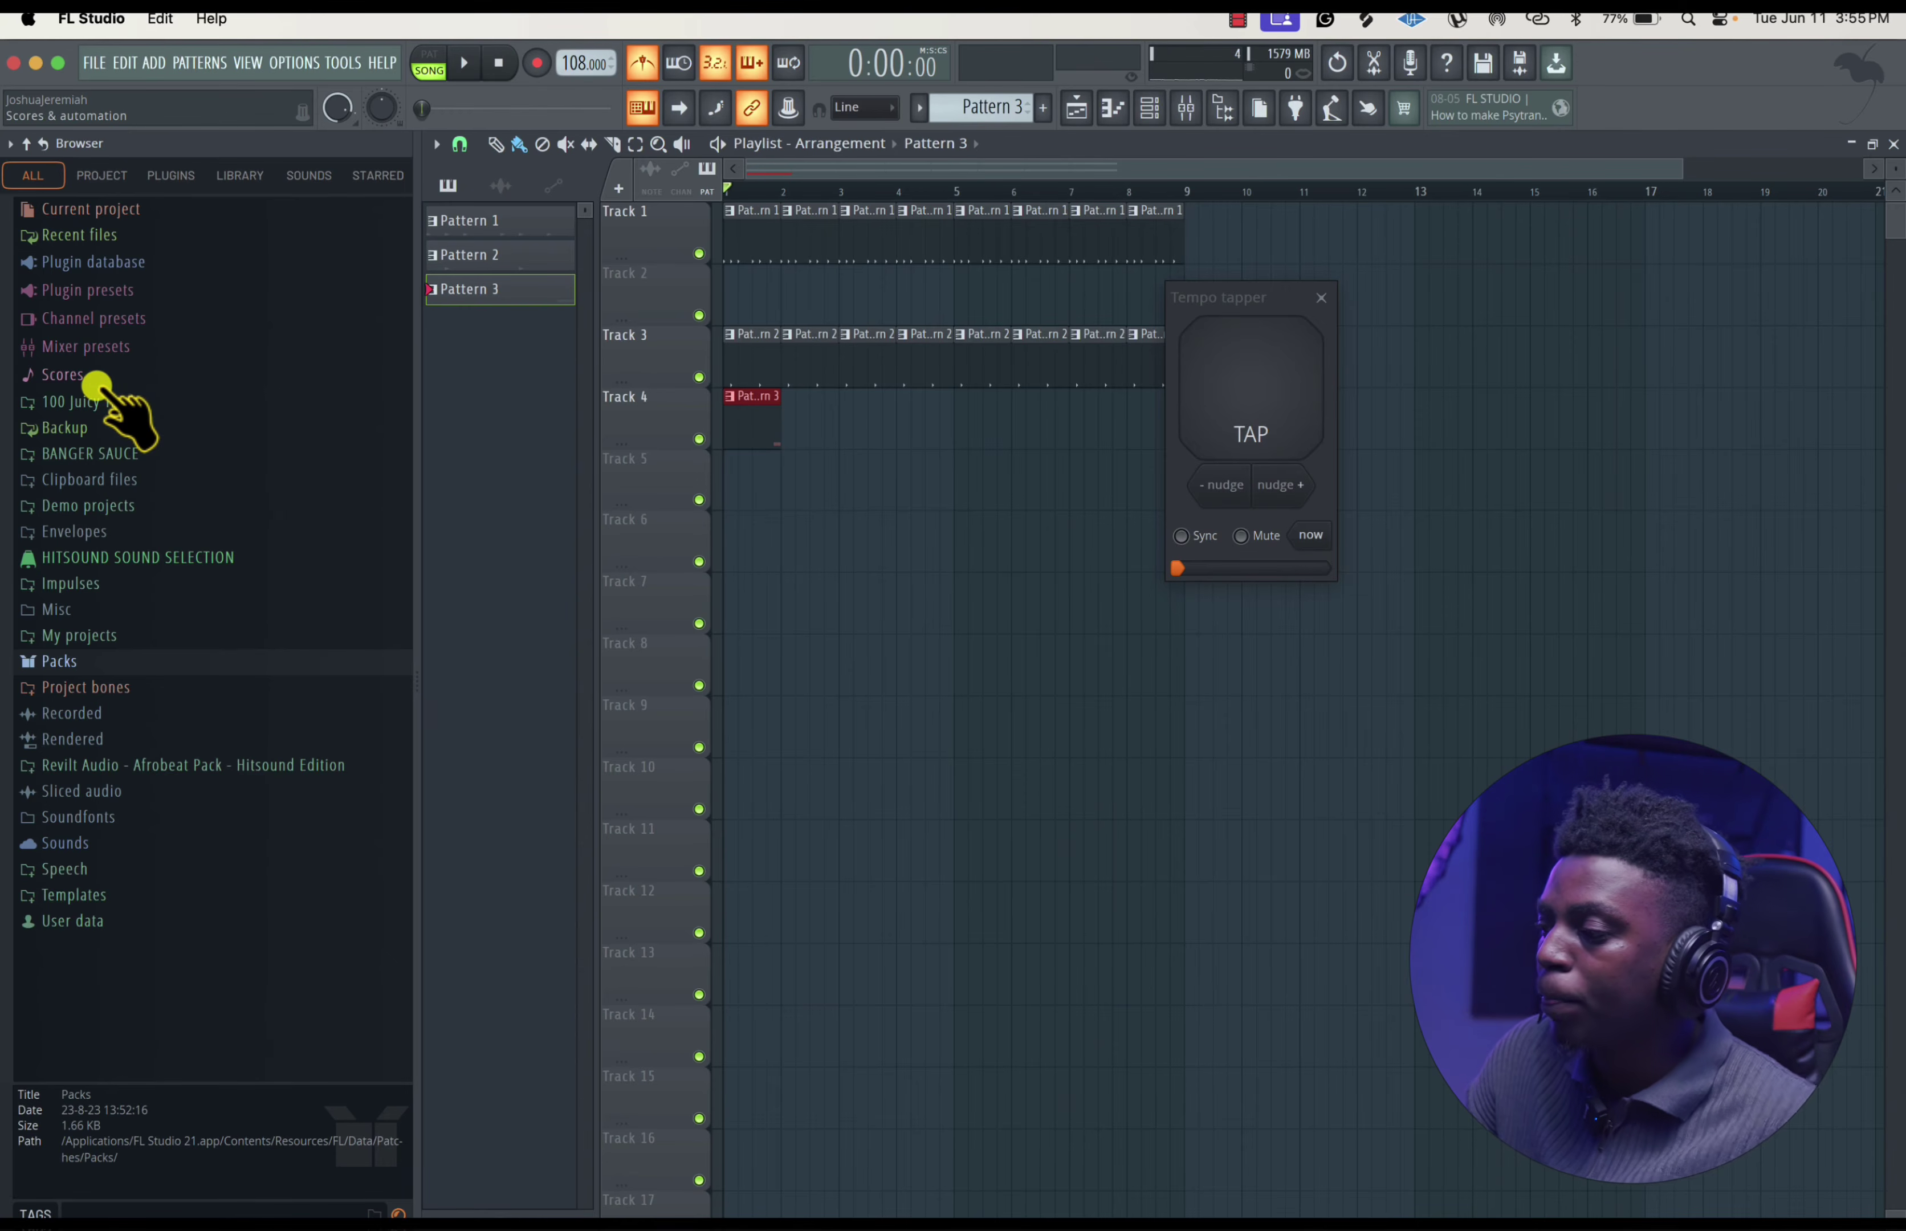
# - Expand the browser's plugin database to examine the favourite plugins under Effects and Generators
pyautogui.click(86, 263)
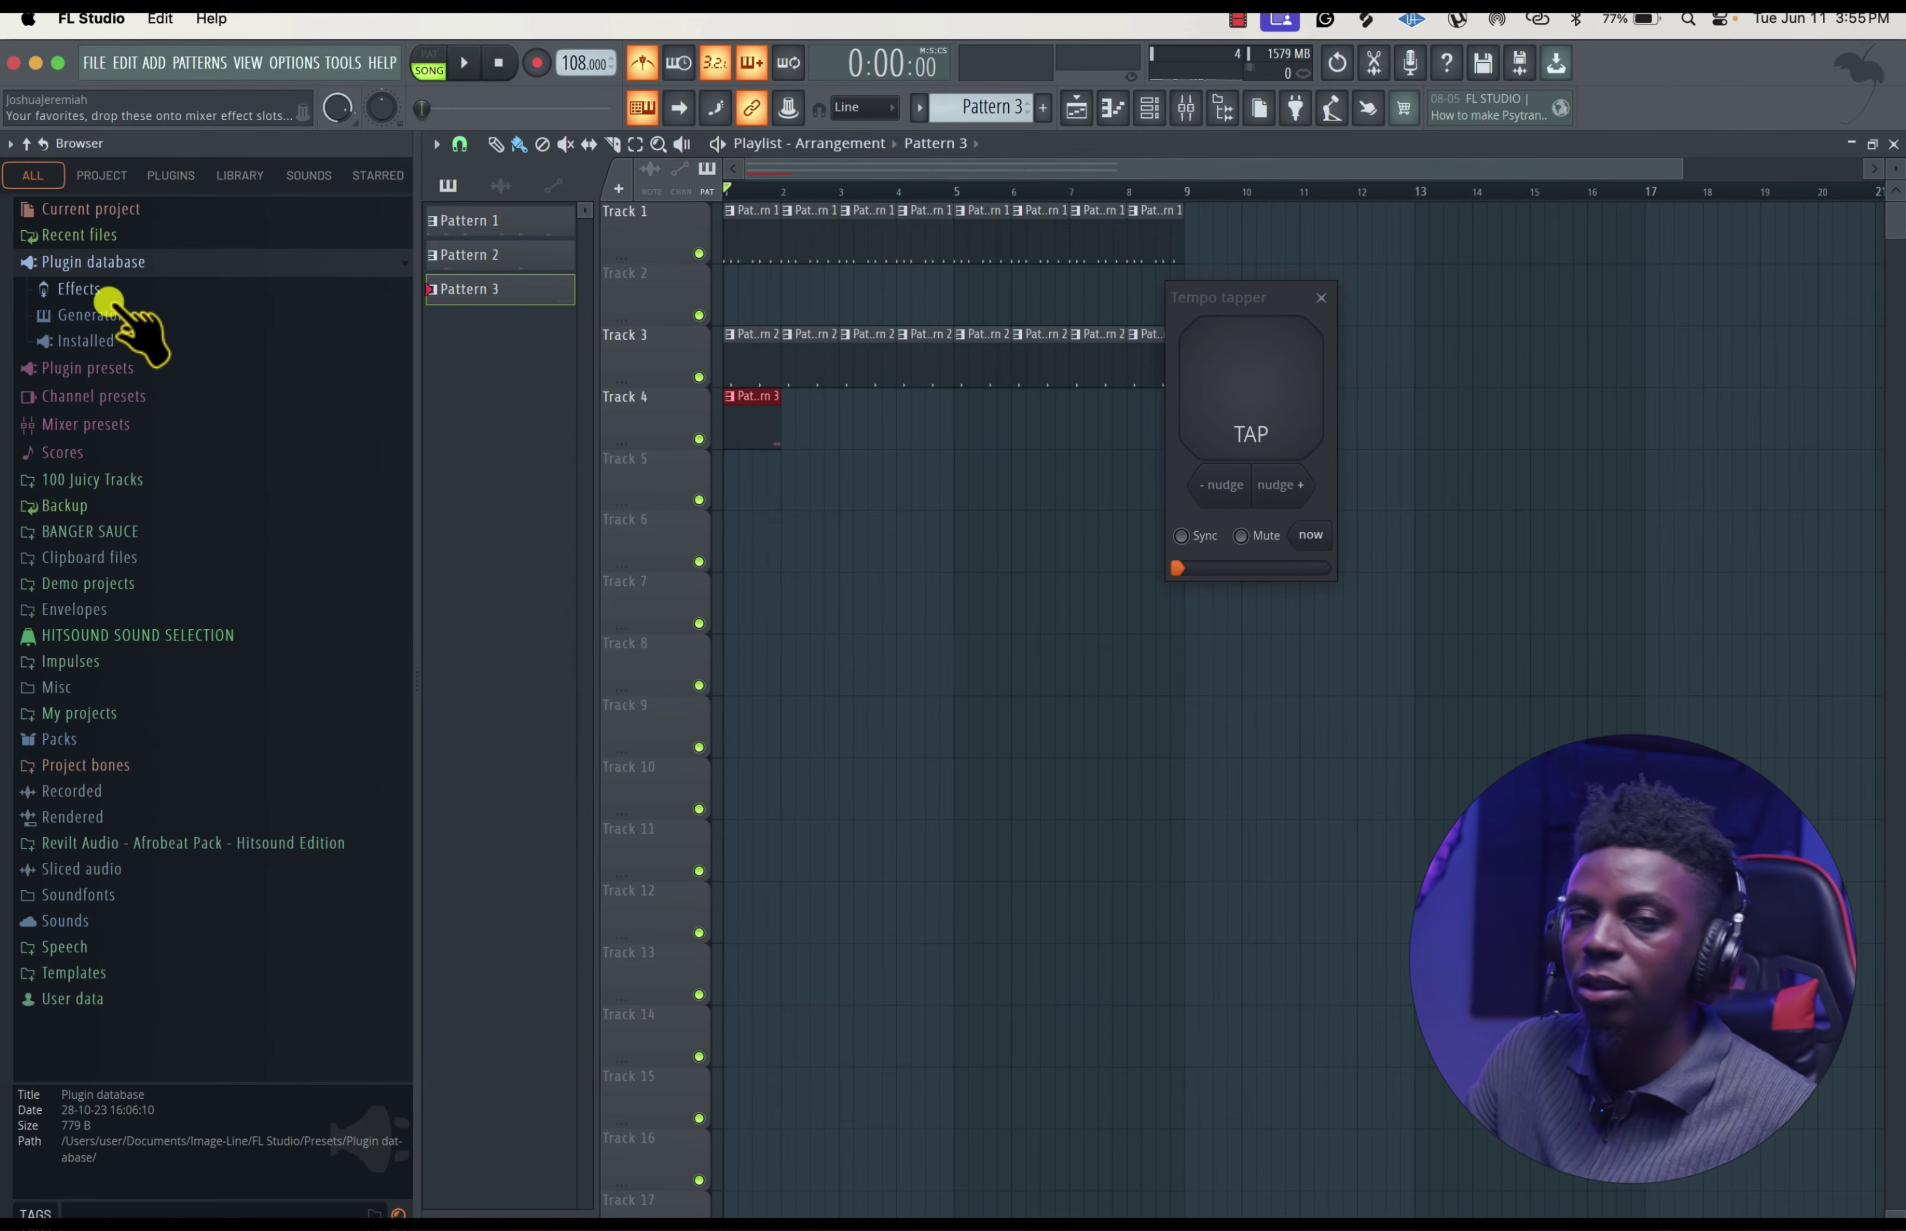
pyautogui.click(93, 291)
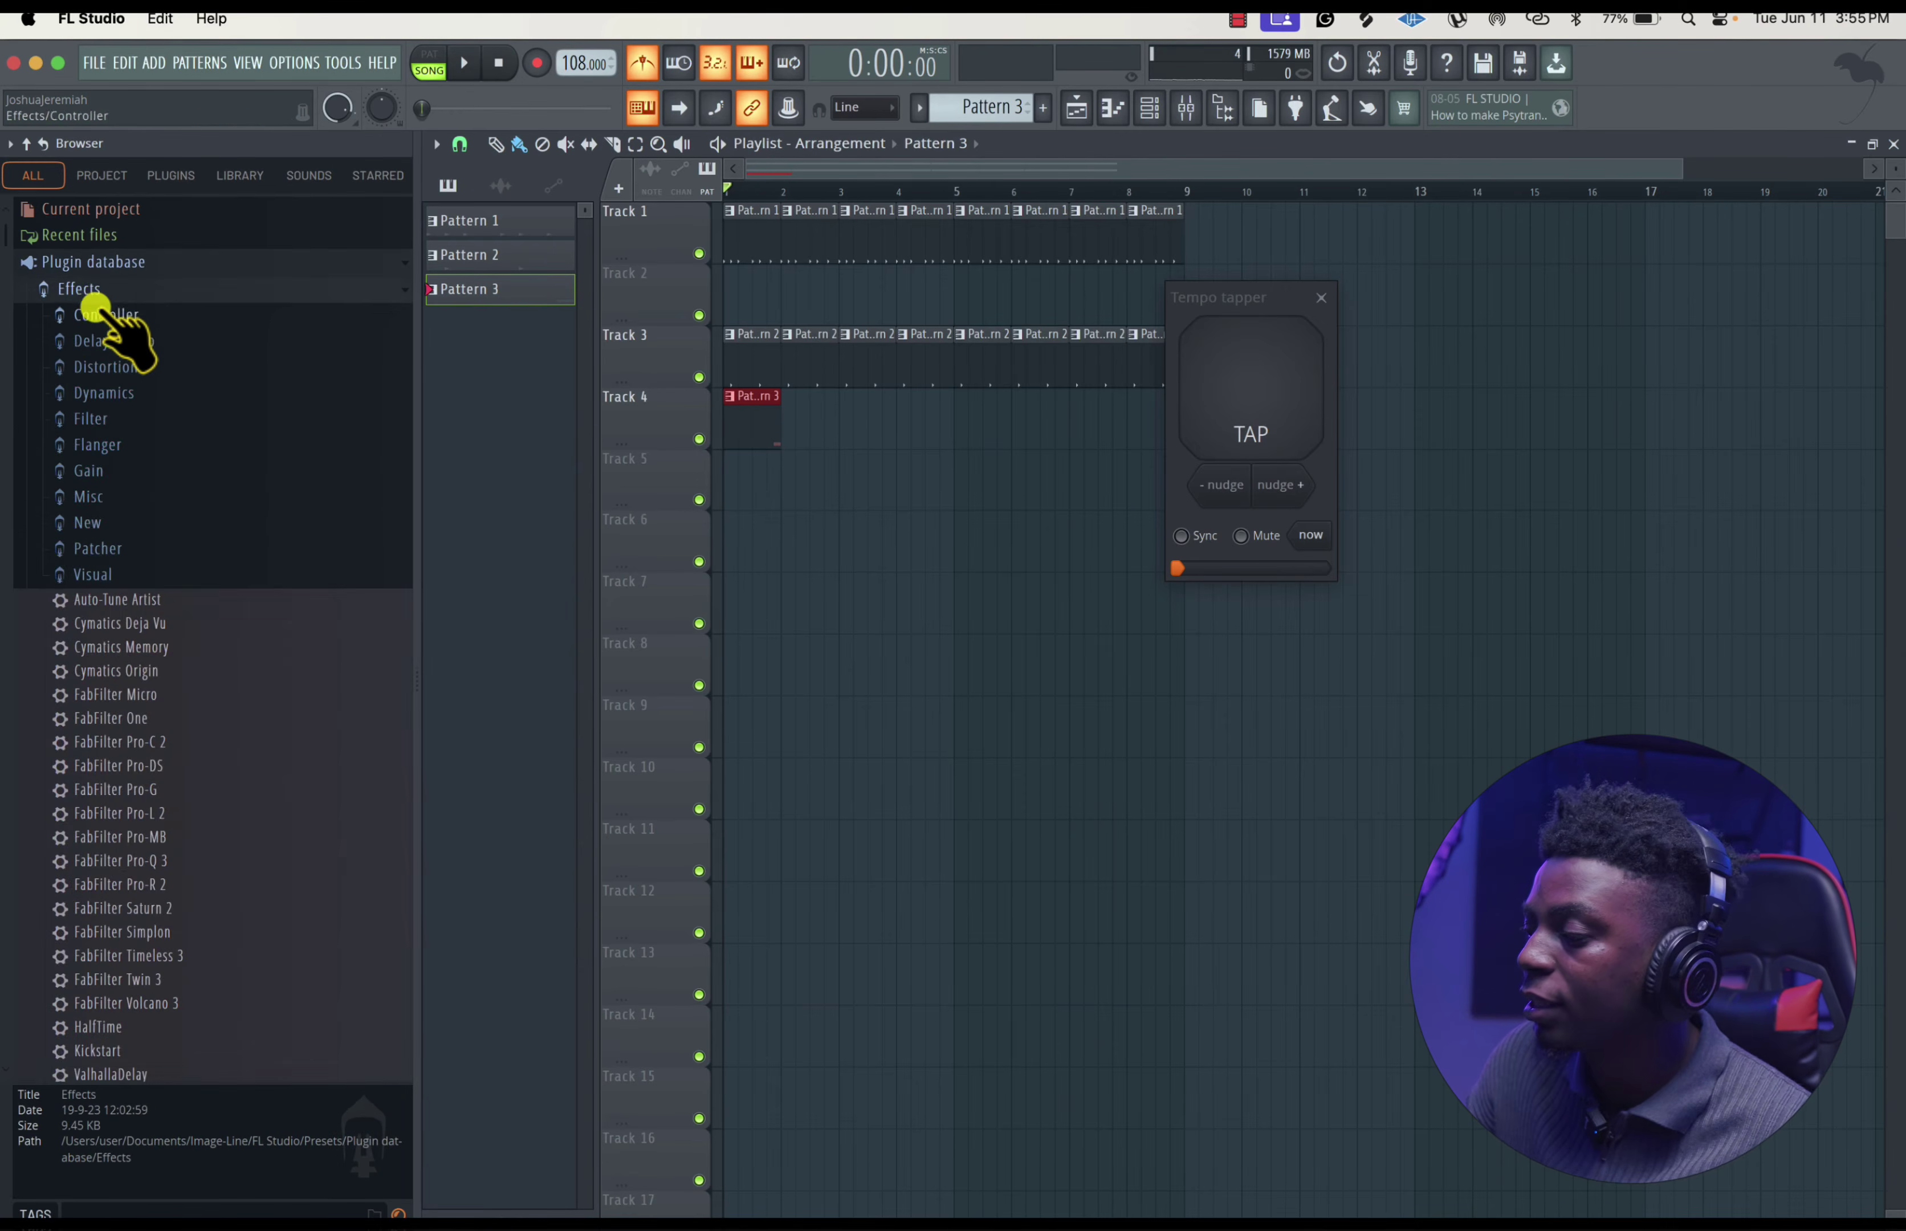
pyautogui.click(124, 291)
pyautogui.click(128, 315)
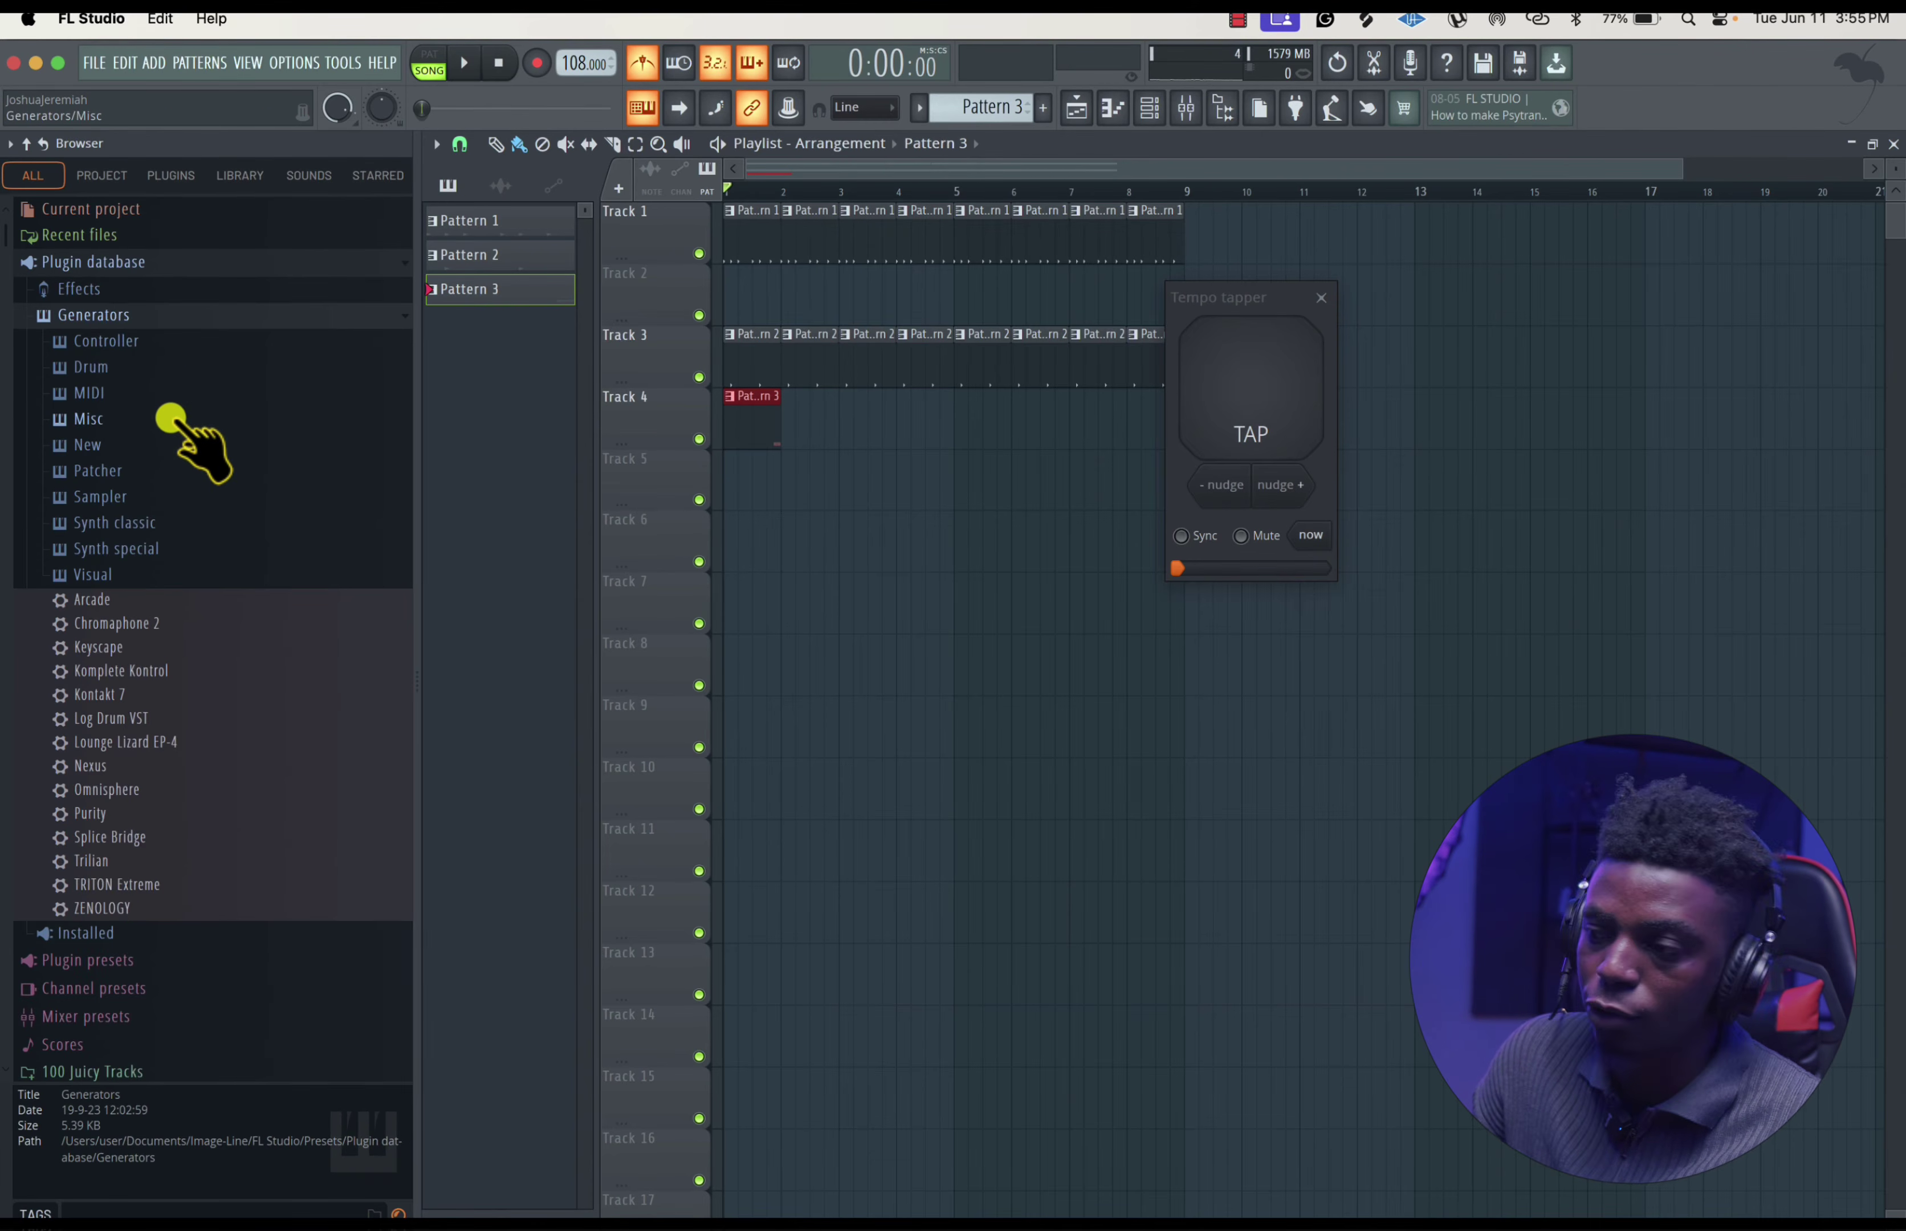
pyautogui.click(120, 315)
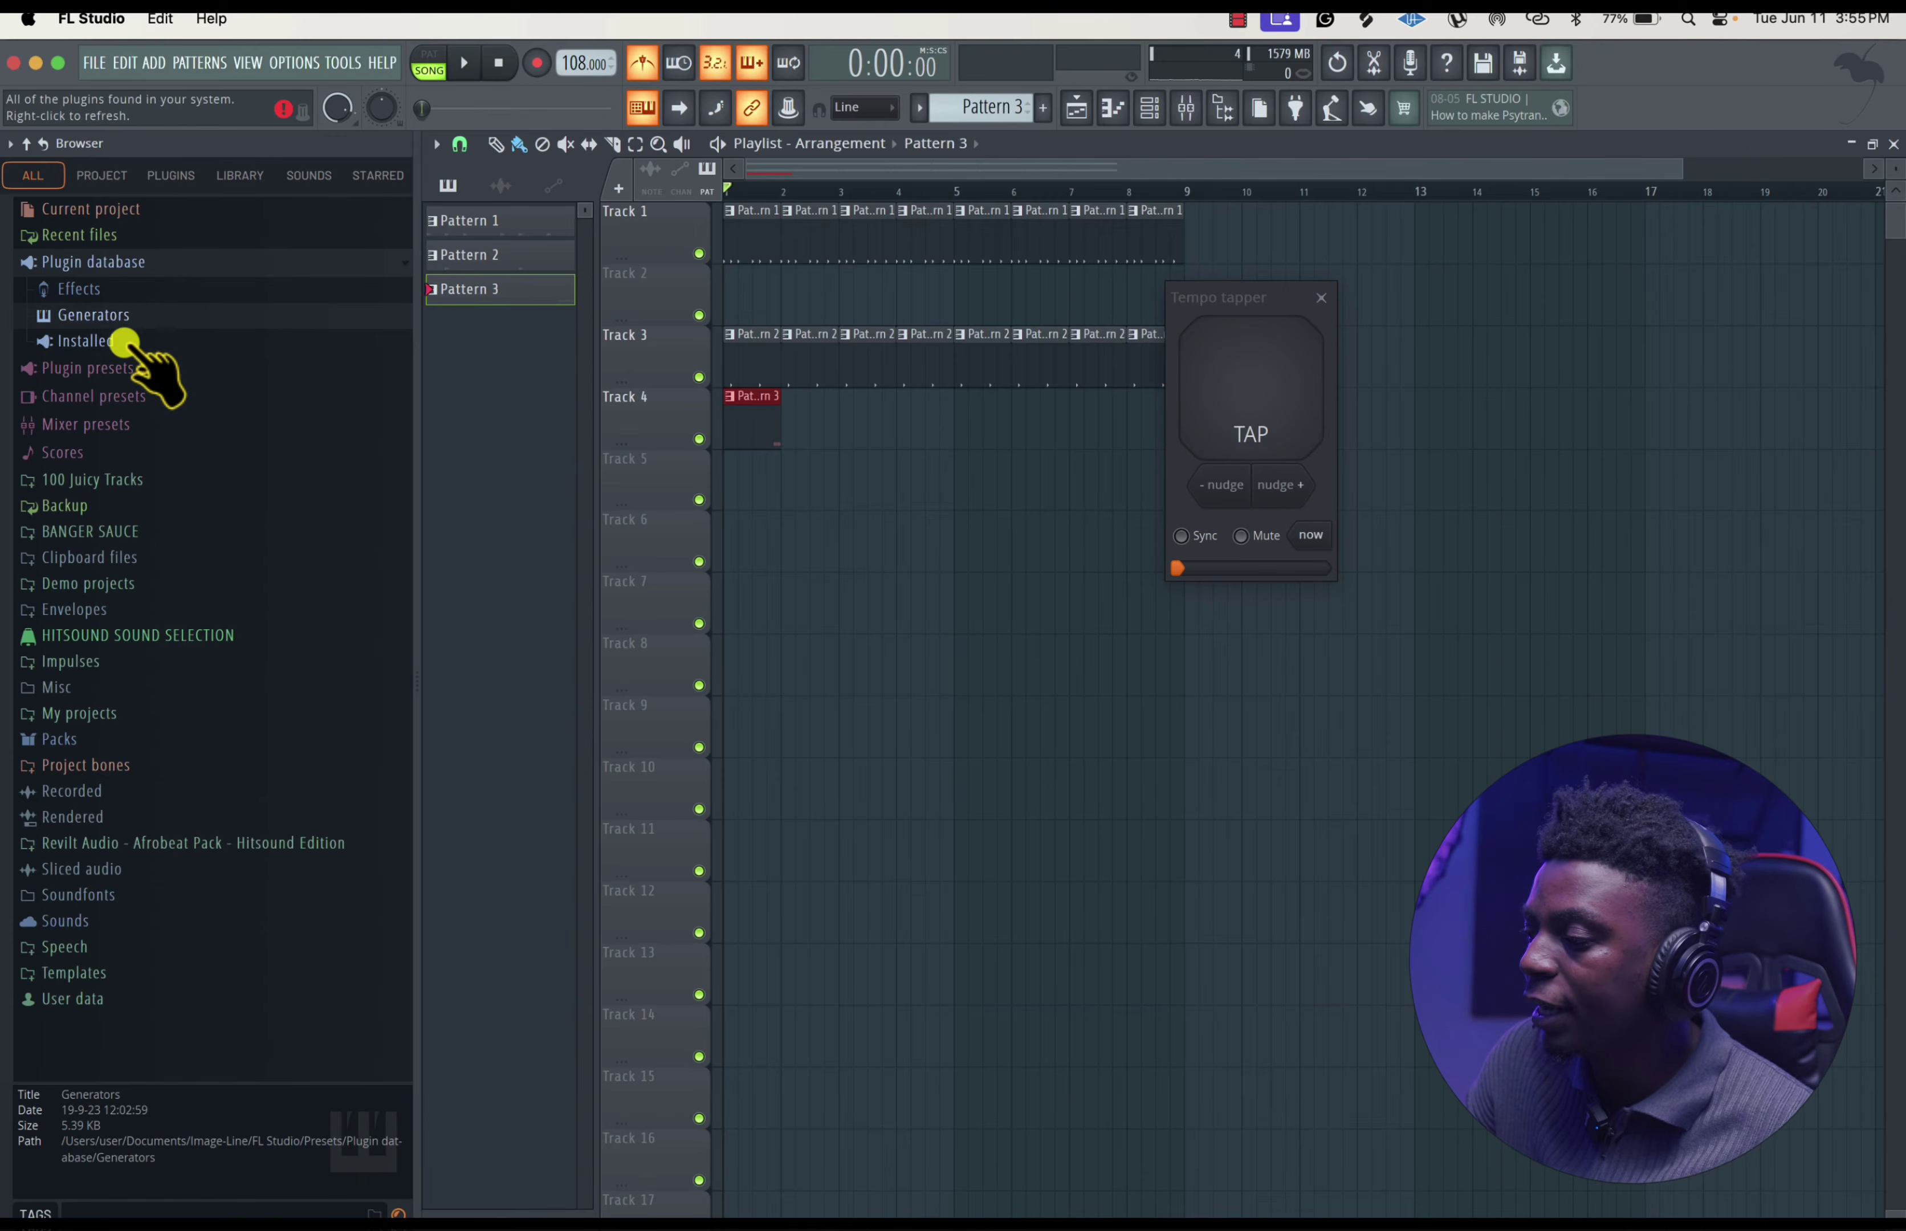
pyautogui.click(98, 290)
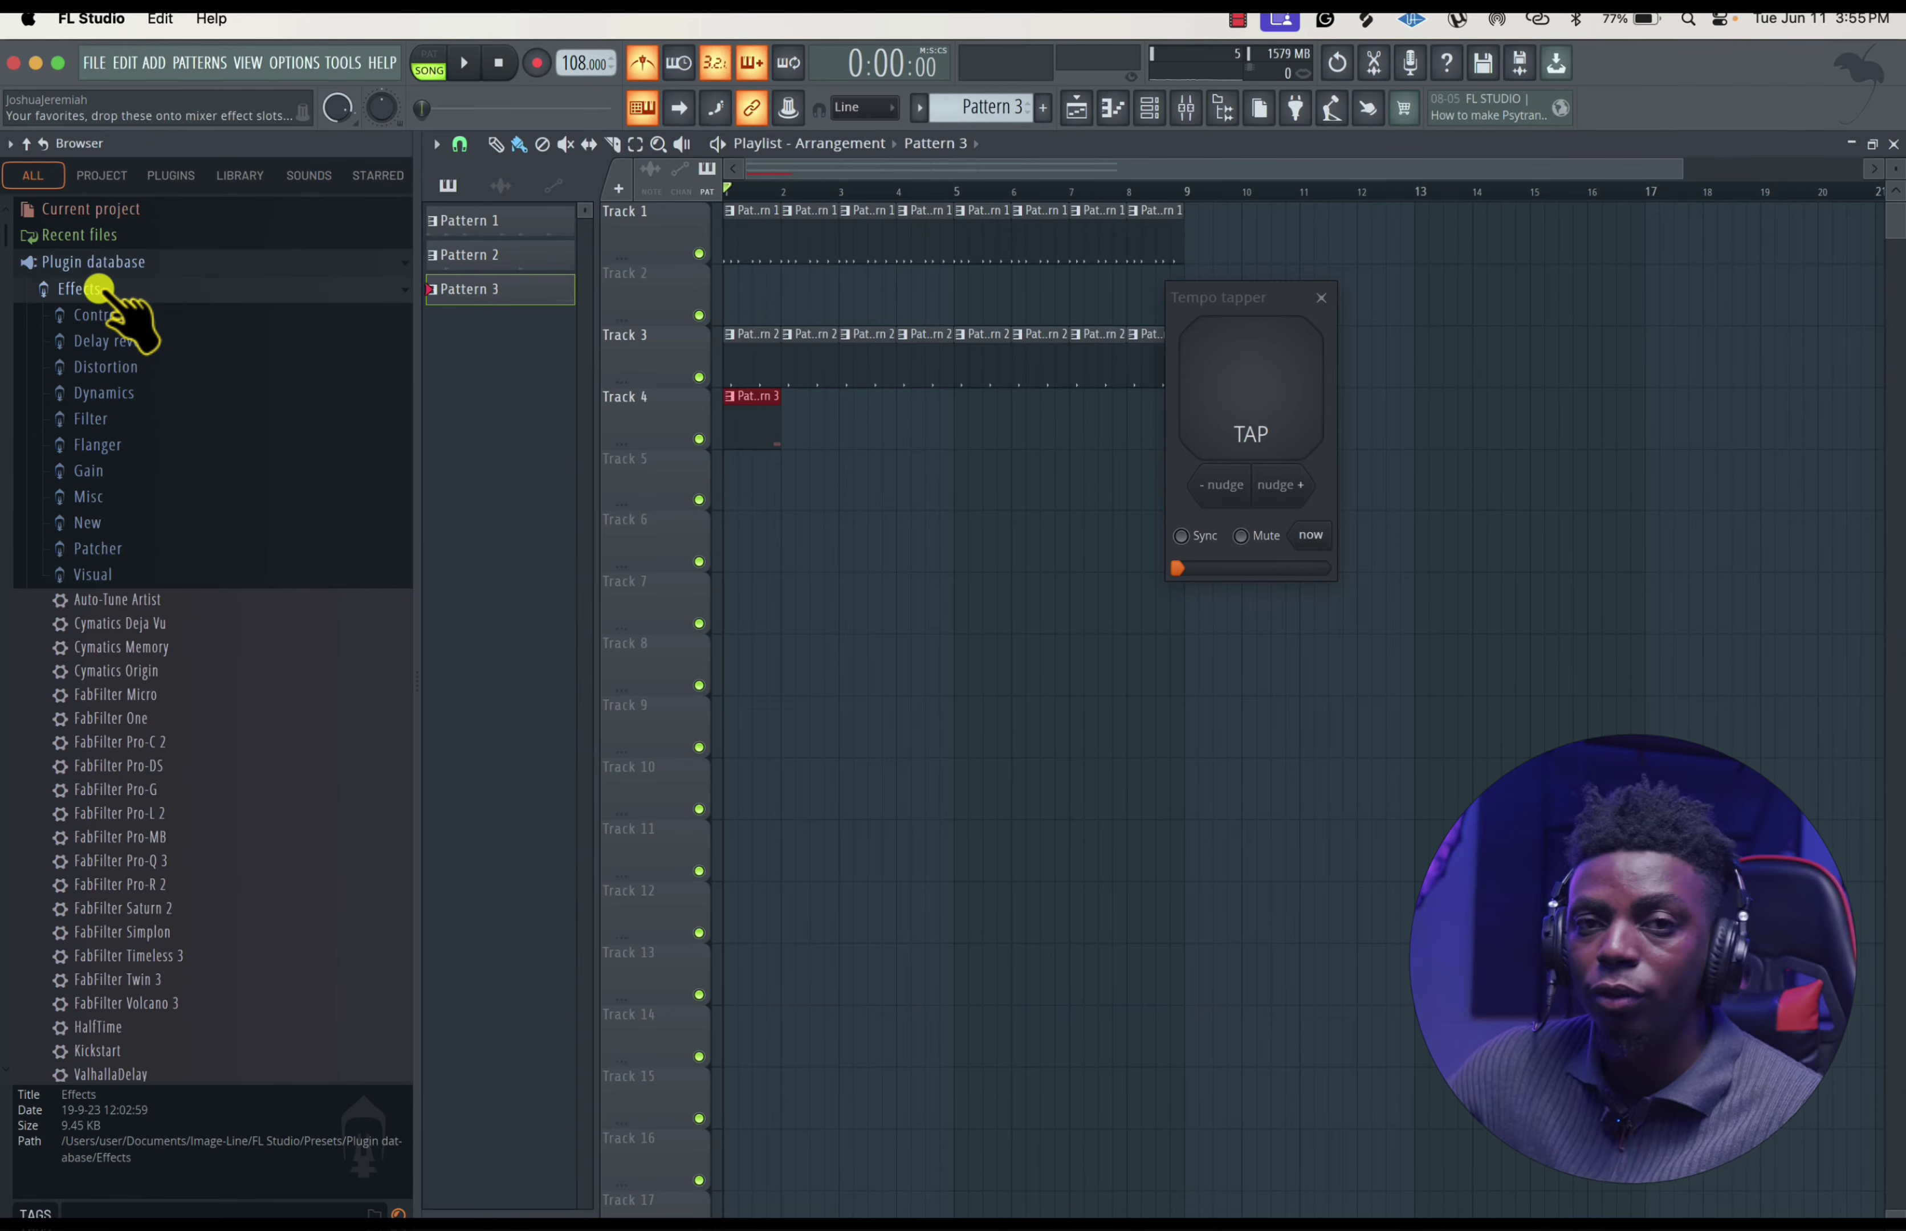
pyautogui.click(102, 288)
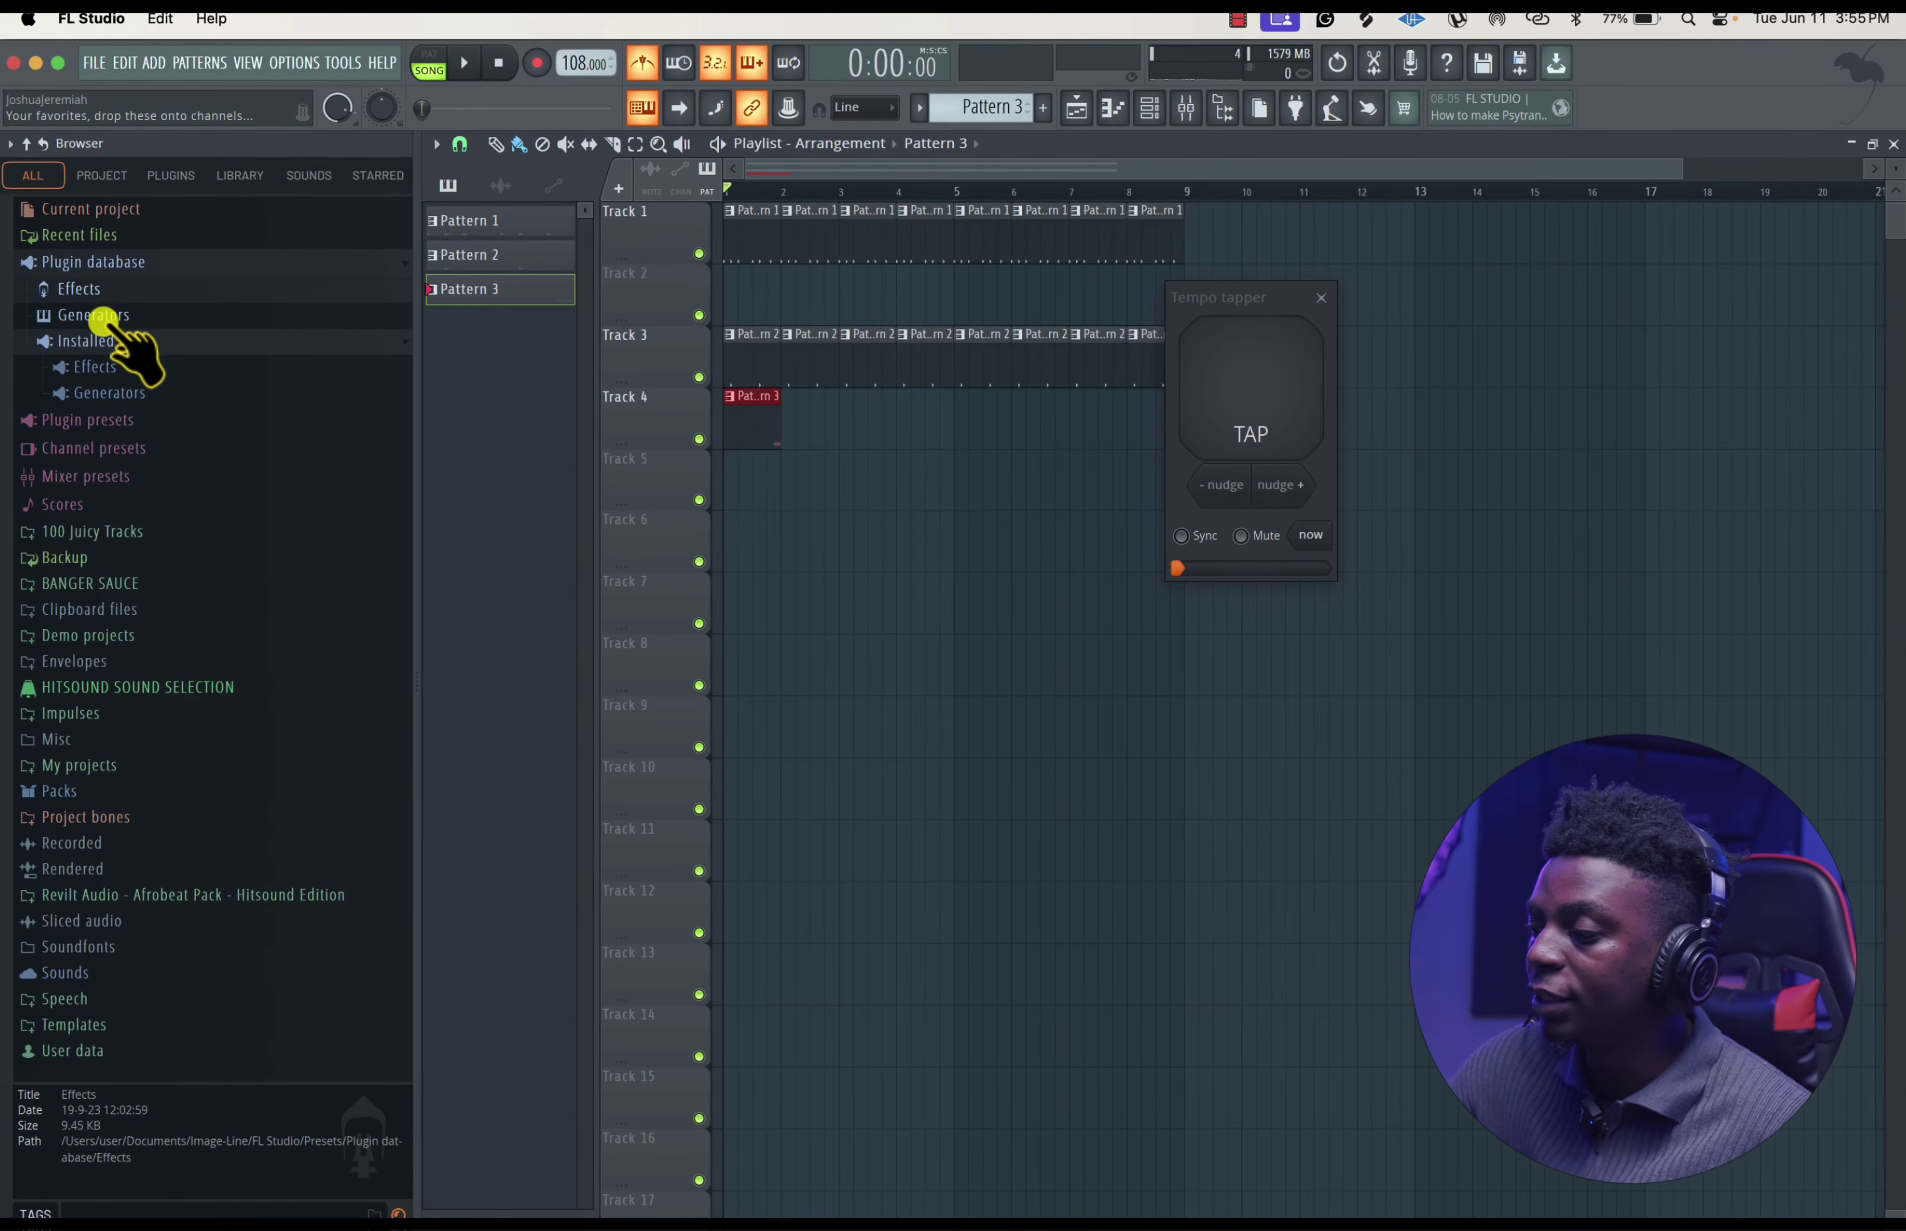
pyautogui.click(102, 315)
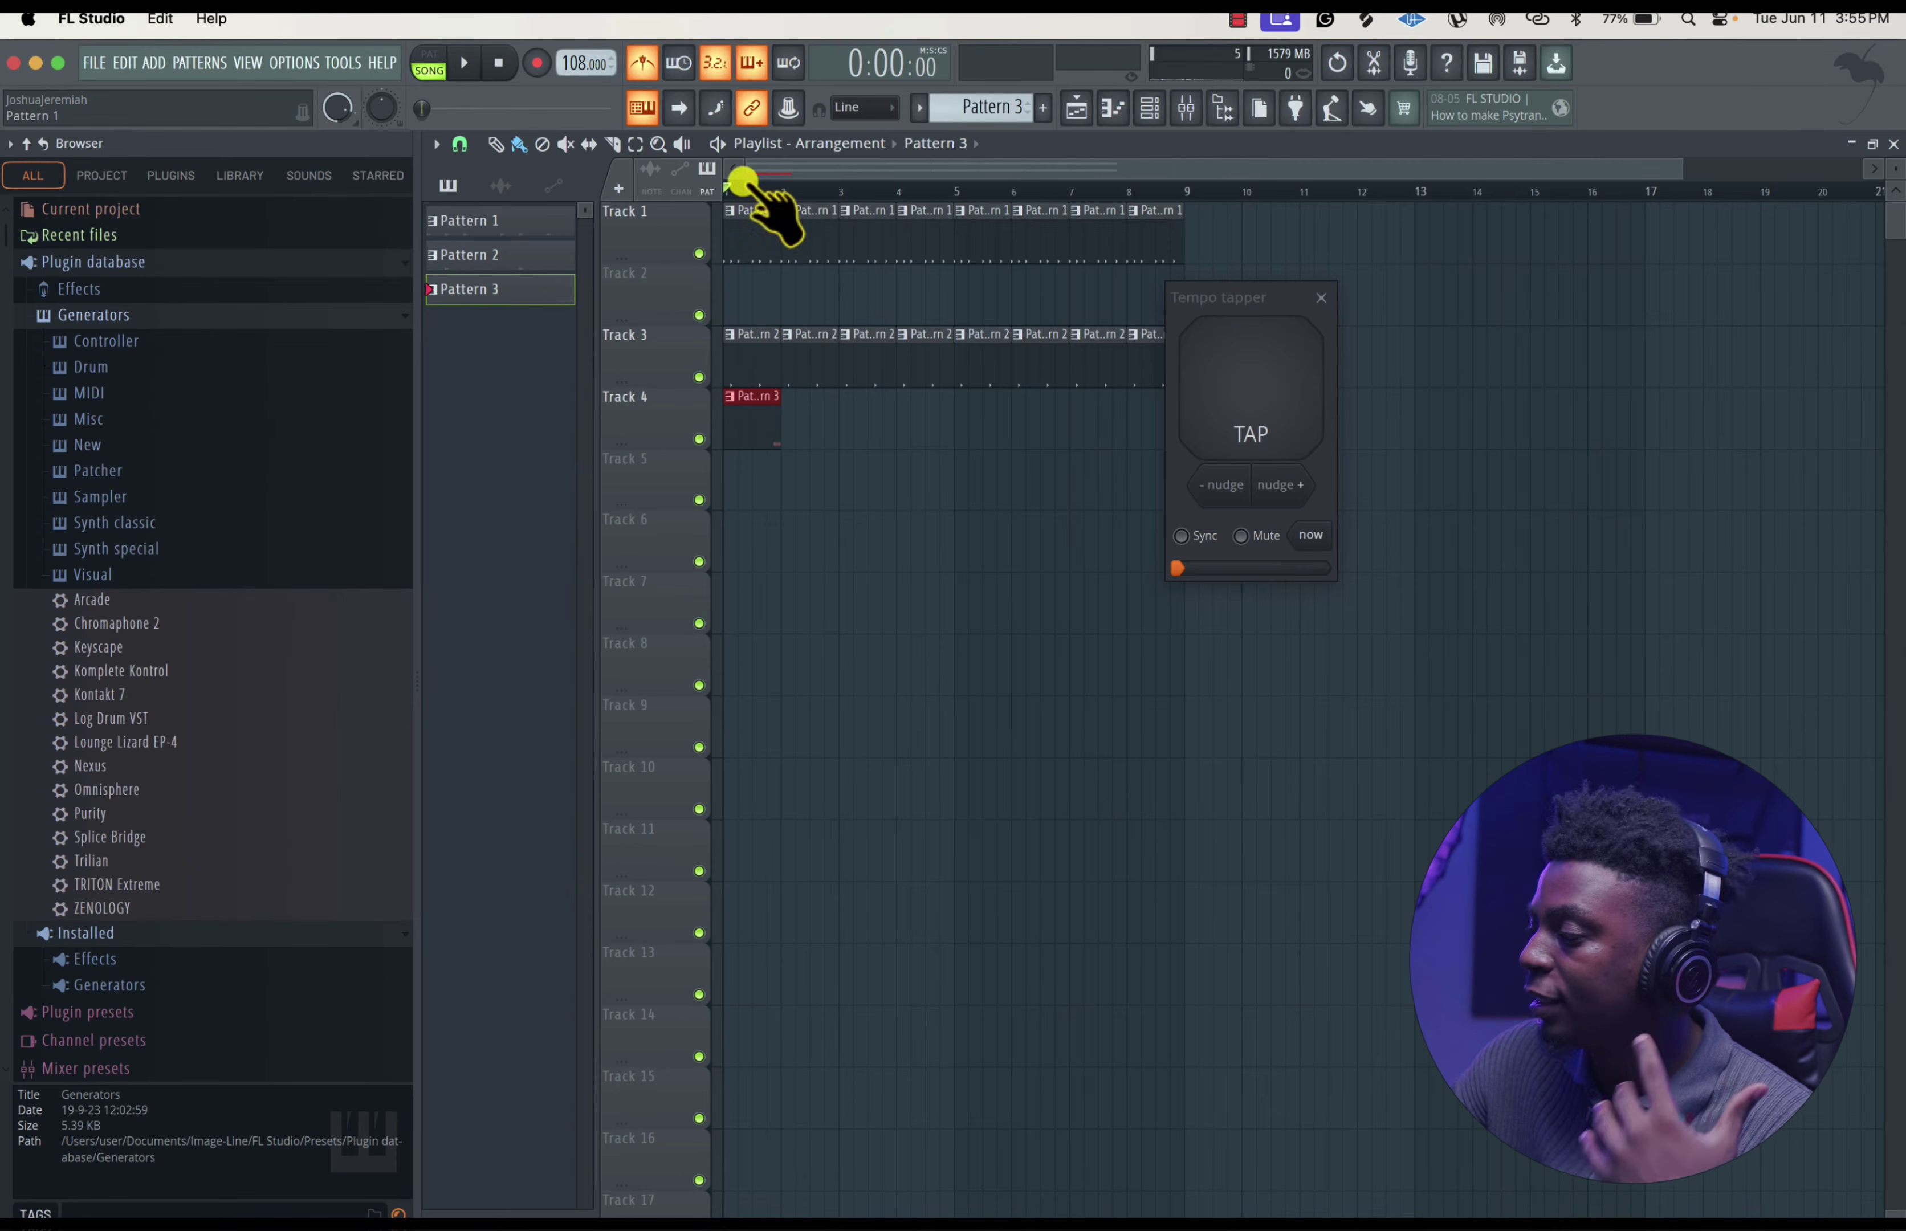
# - Open the mixer with Insert 6 selected, and place the channel rack over the playlist
pyautogui.click(1187, 108)
pyautogui.click(718, 800)
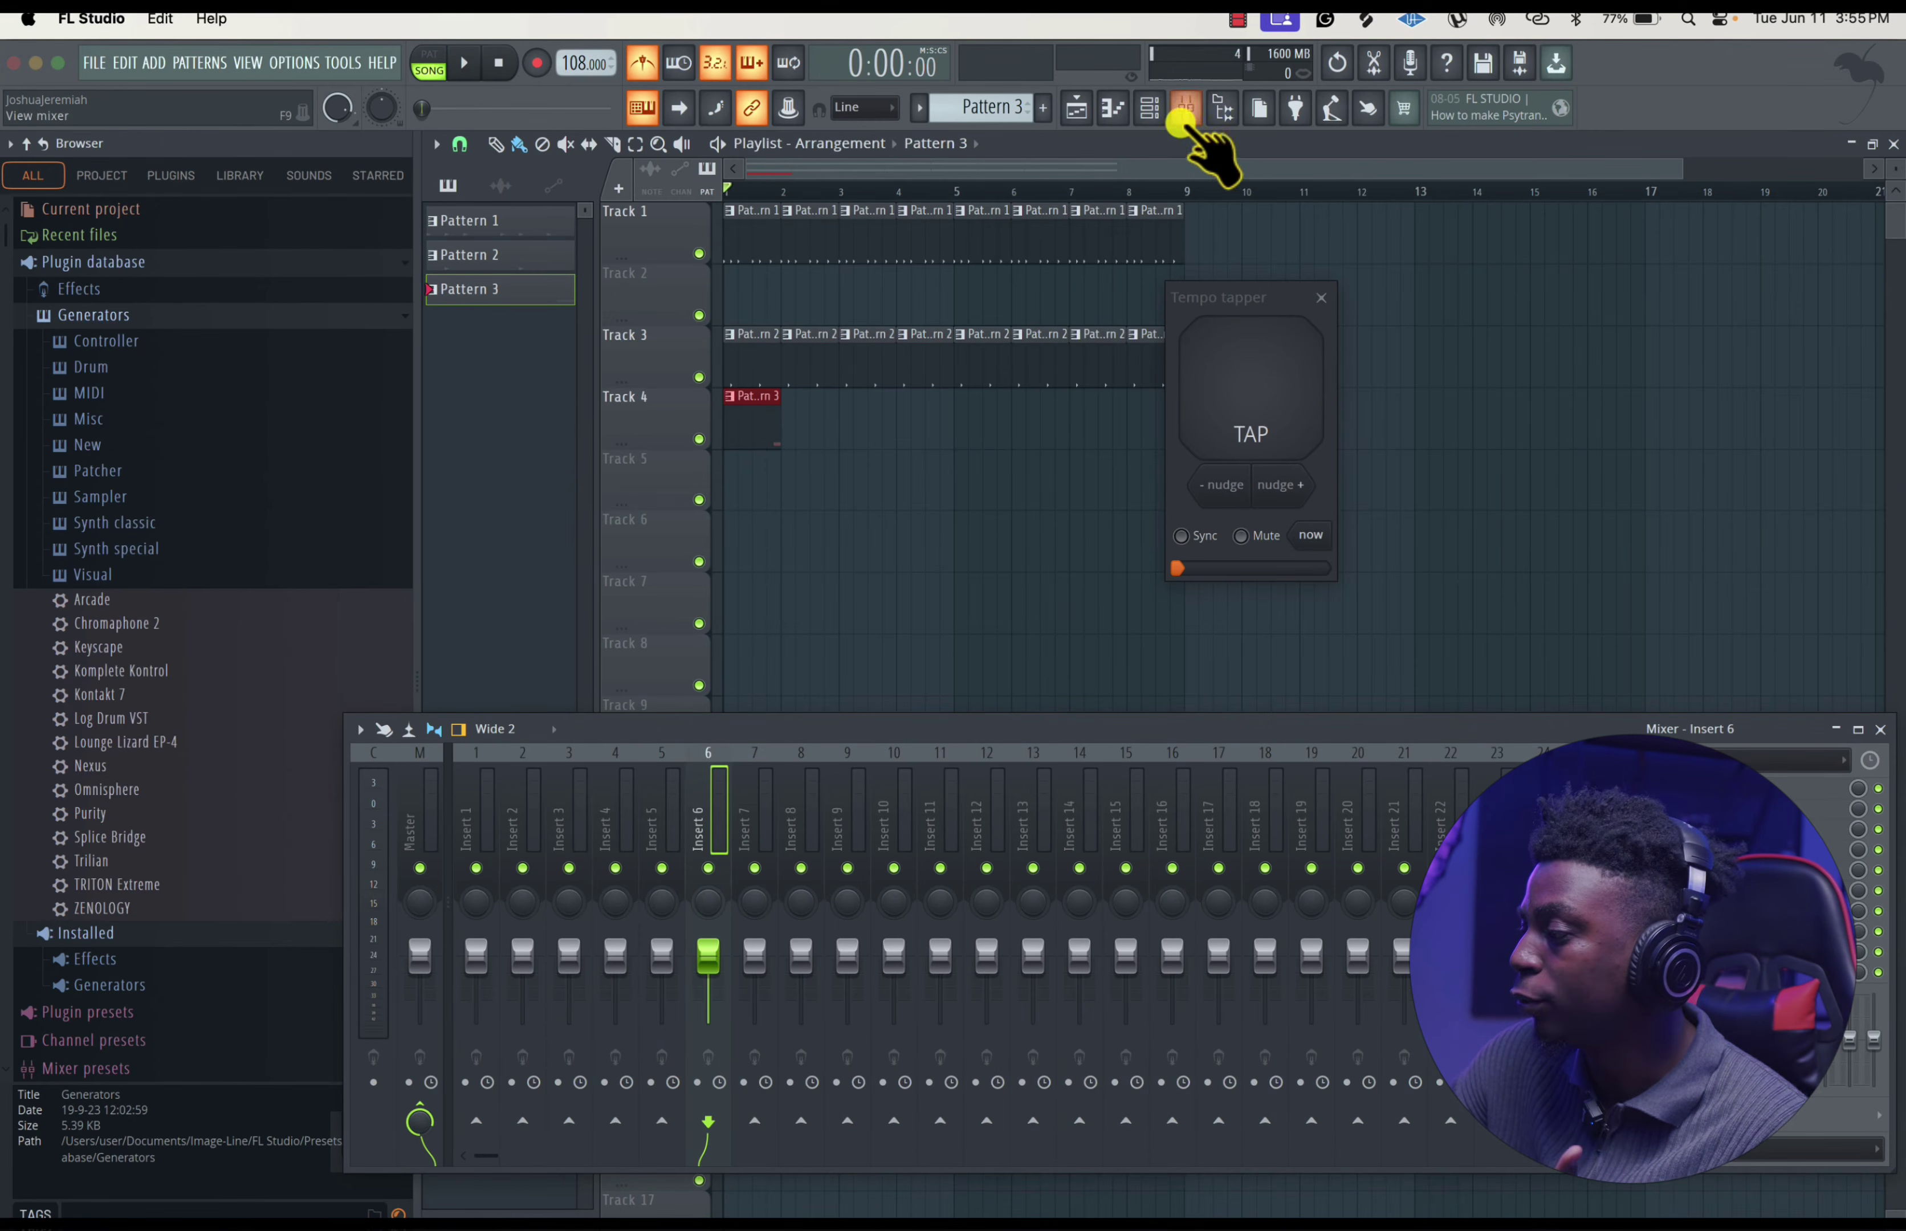
pyautogui.click(1148, 107)
pyautogui.moveTo(952, 258); pyautogui.dragTo(969, 298)
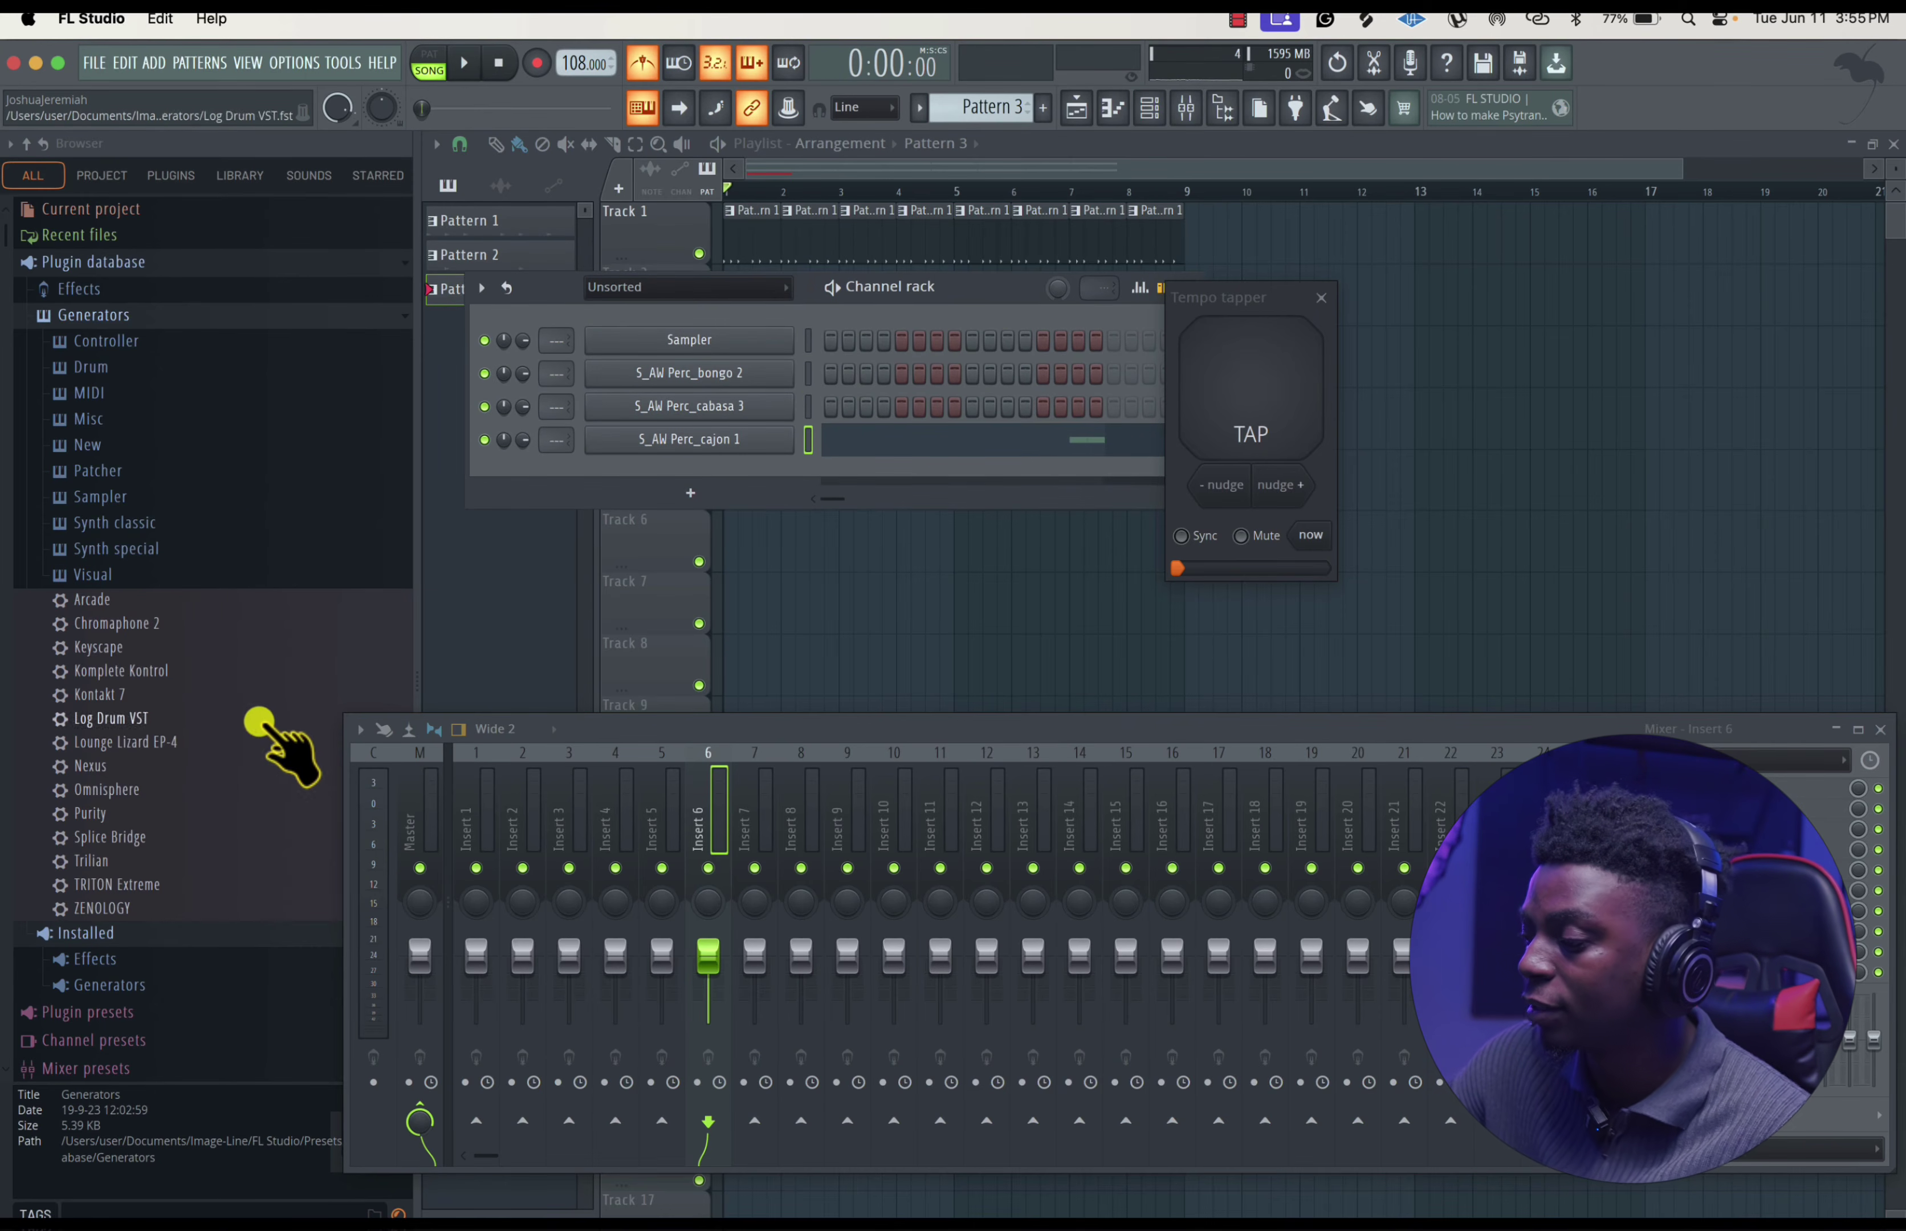
# - Browse the New generators category and the installed VST3 generators in the plugin database, collapsing each folder after viewing
pyautogui.click(164, 445)
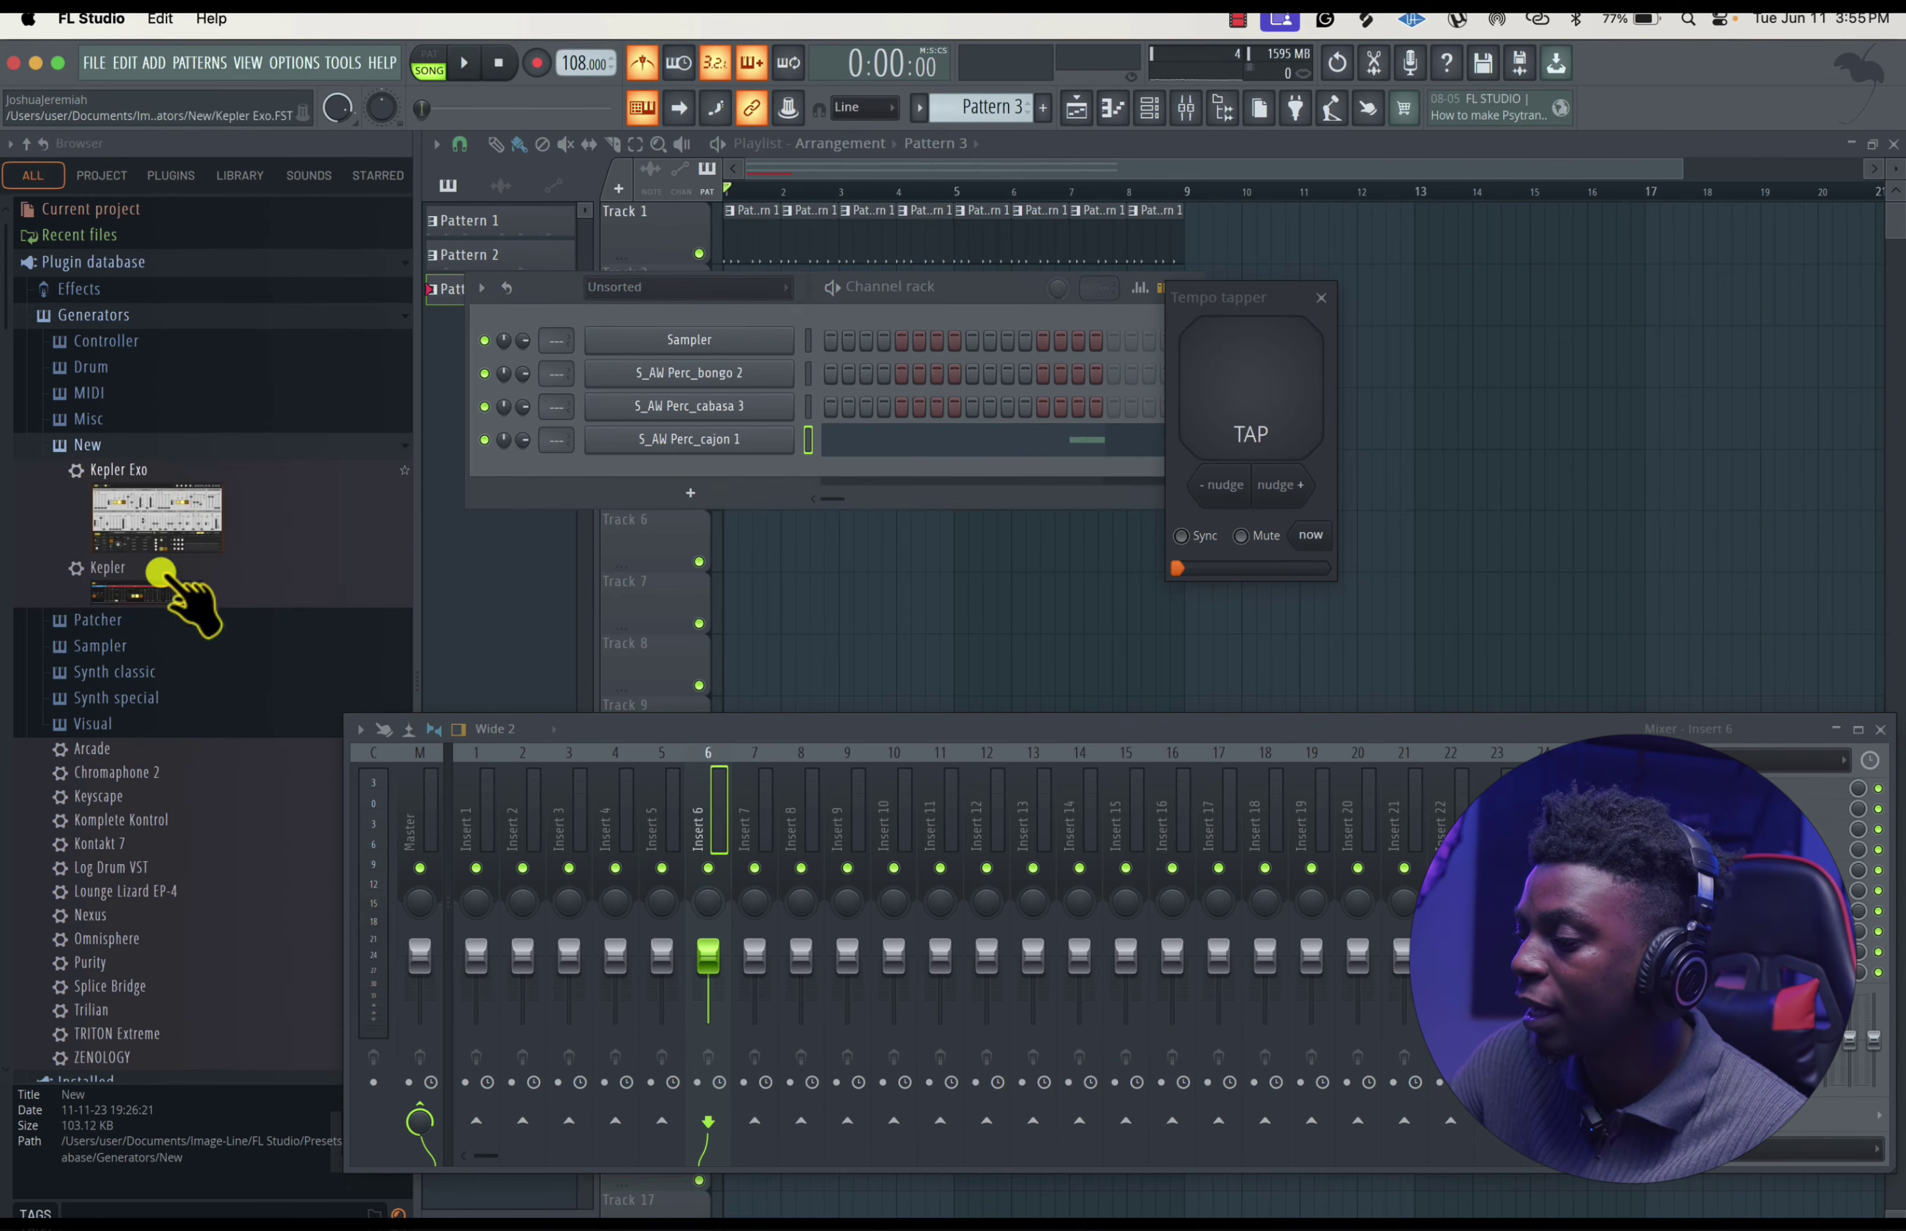
pyautogui.click(138, 445)
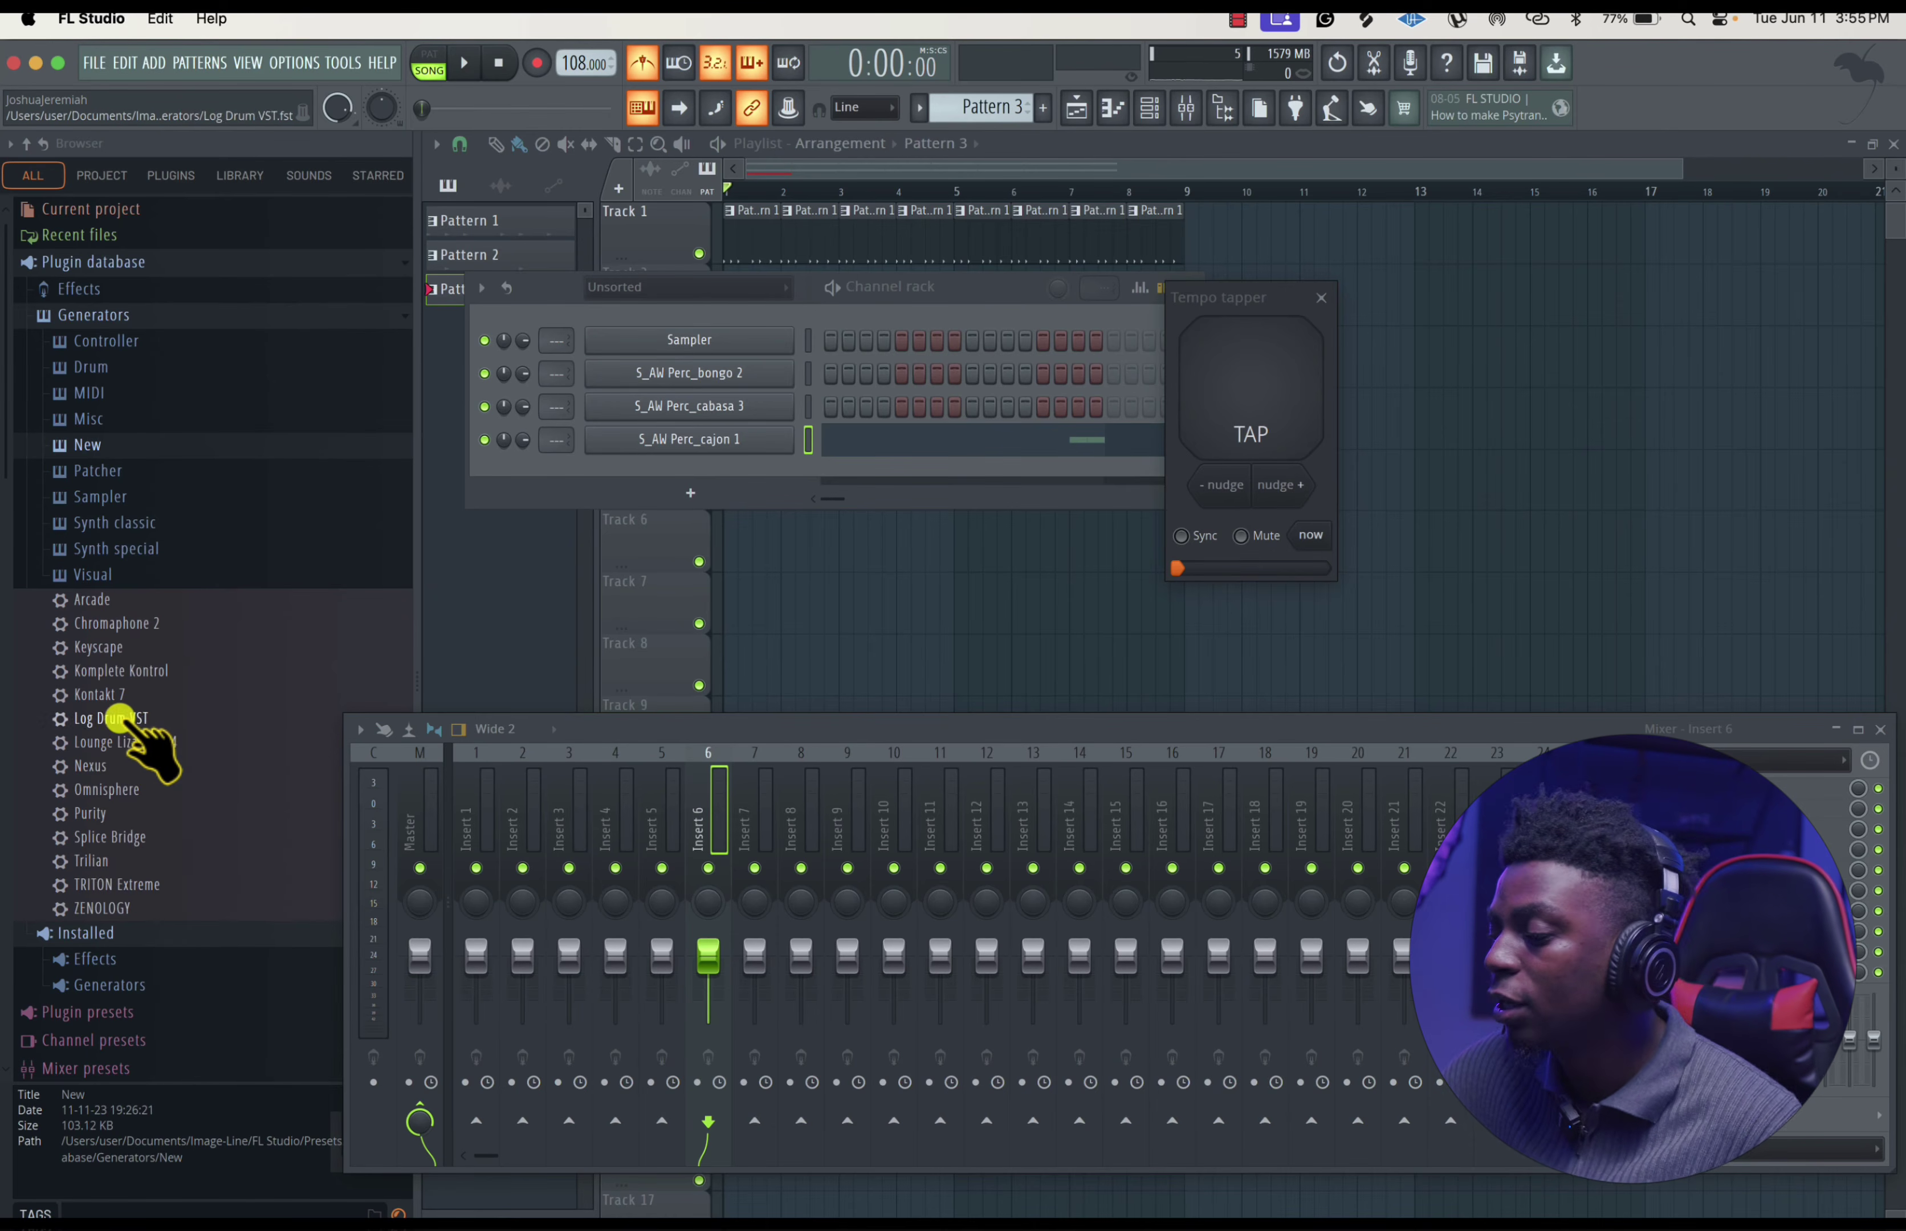
pyautogui.click(122, 314)
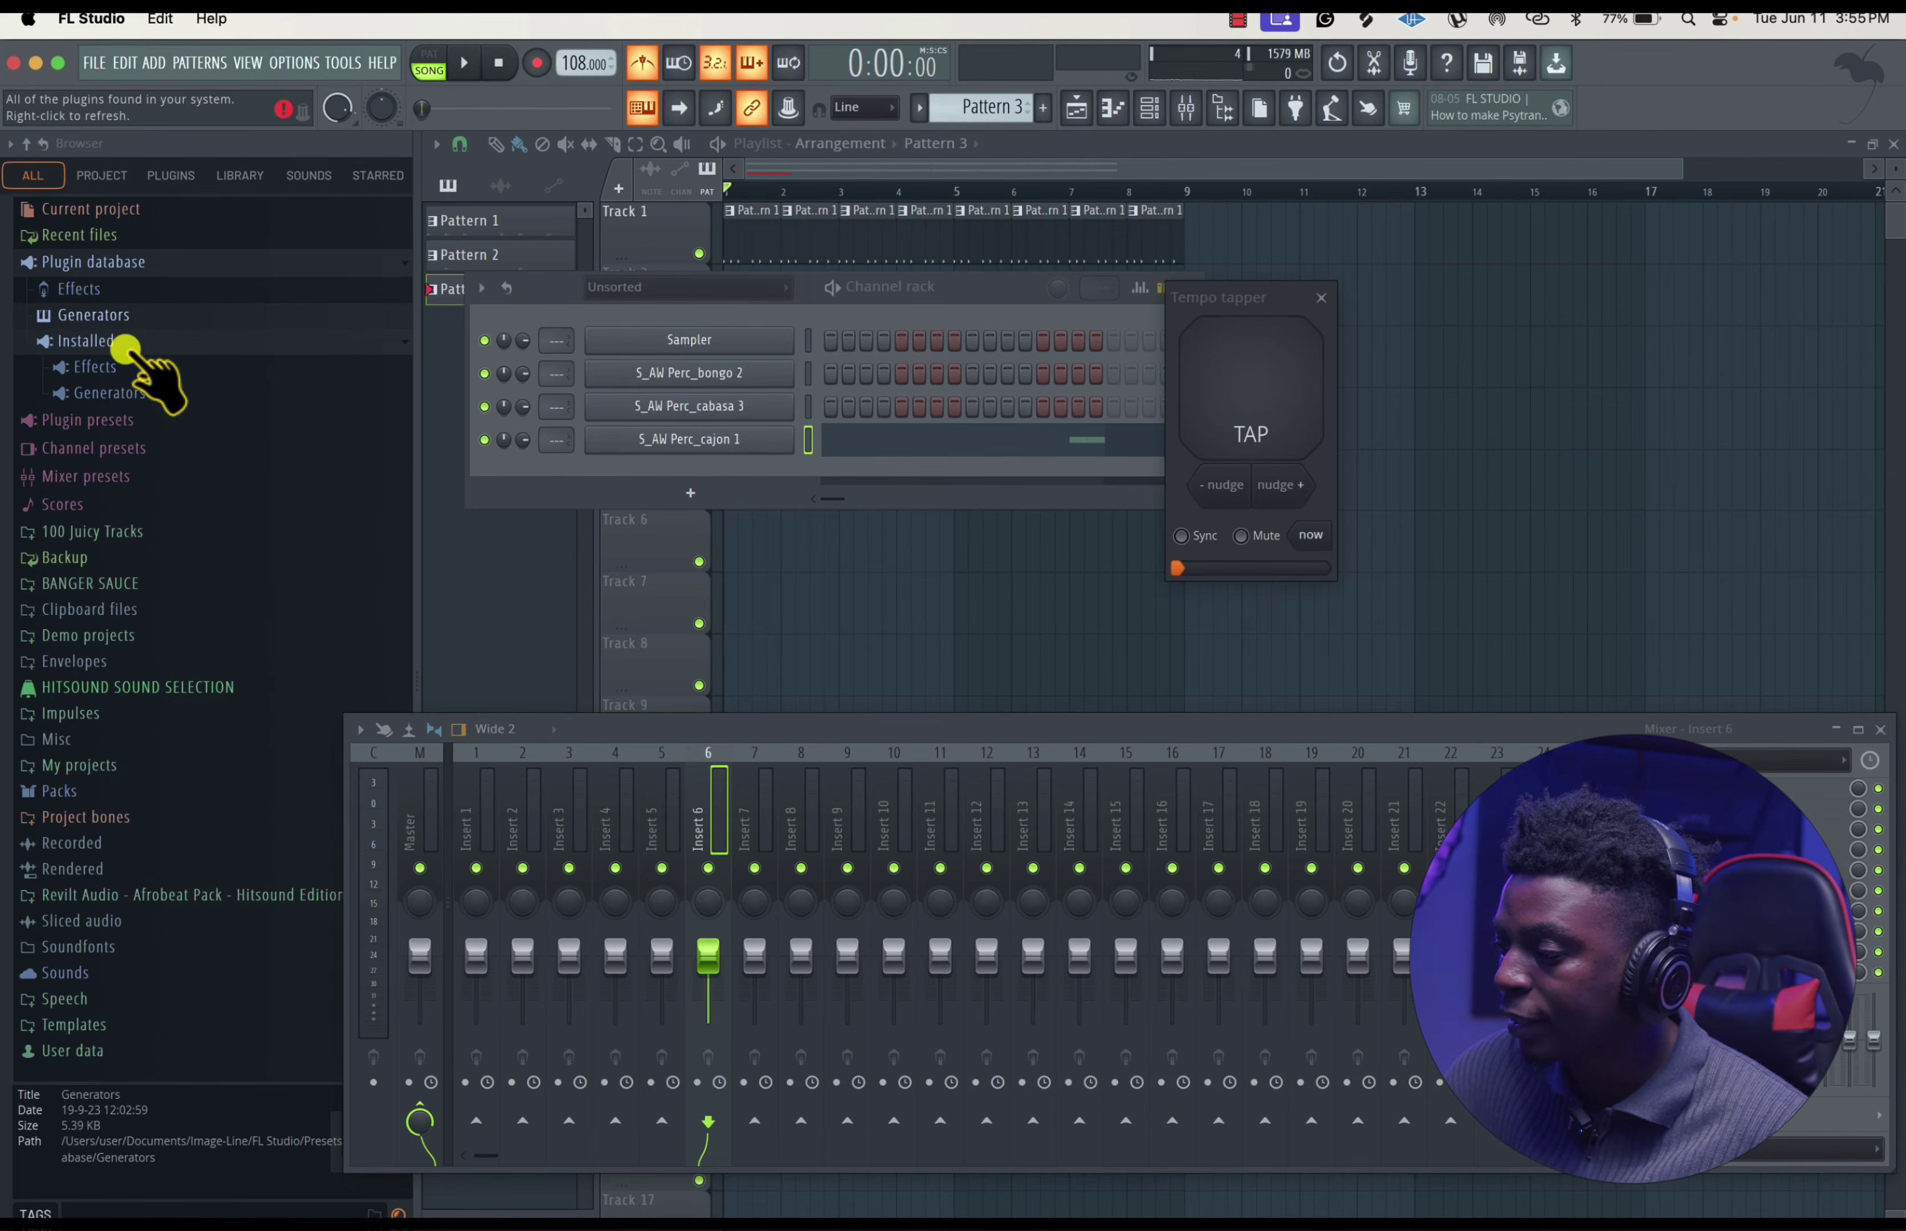
pyautogui.click(136, 392)
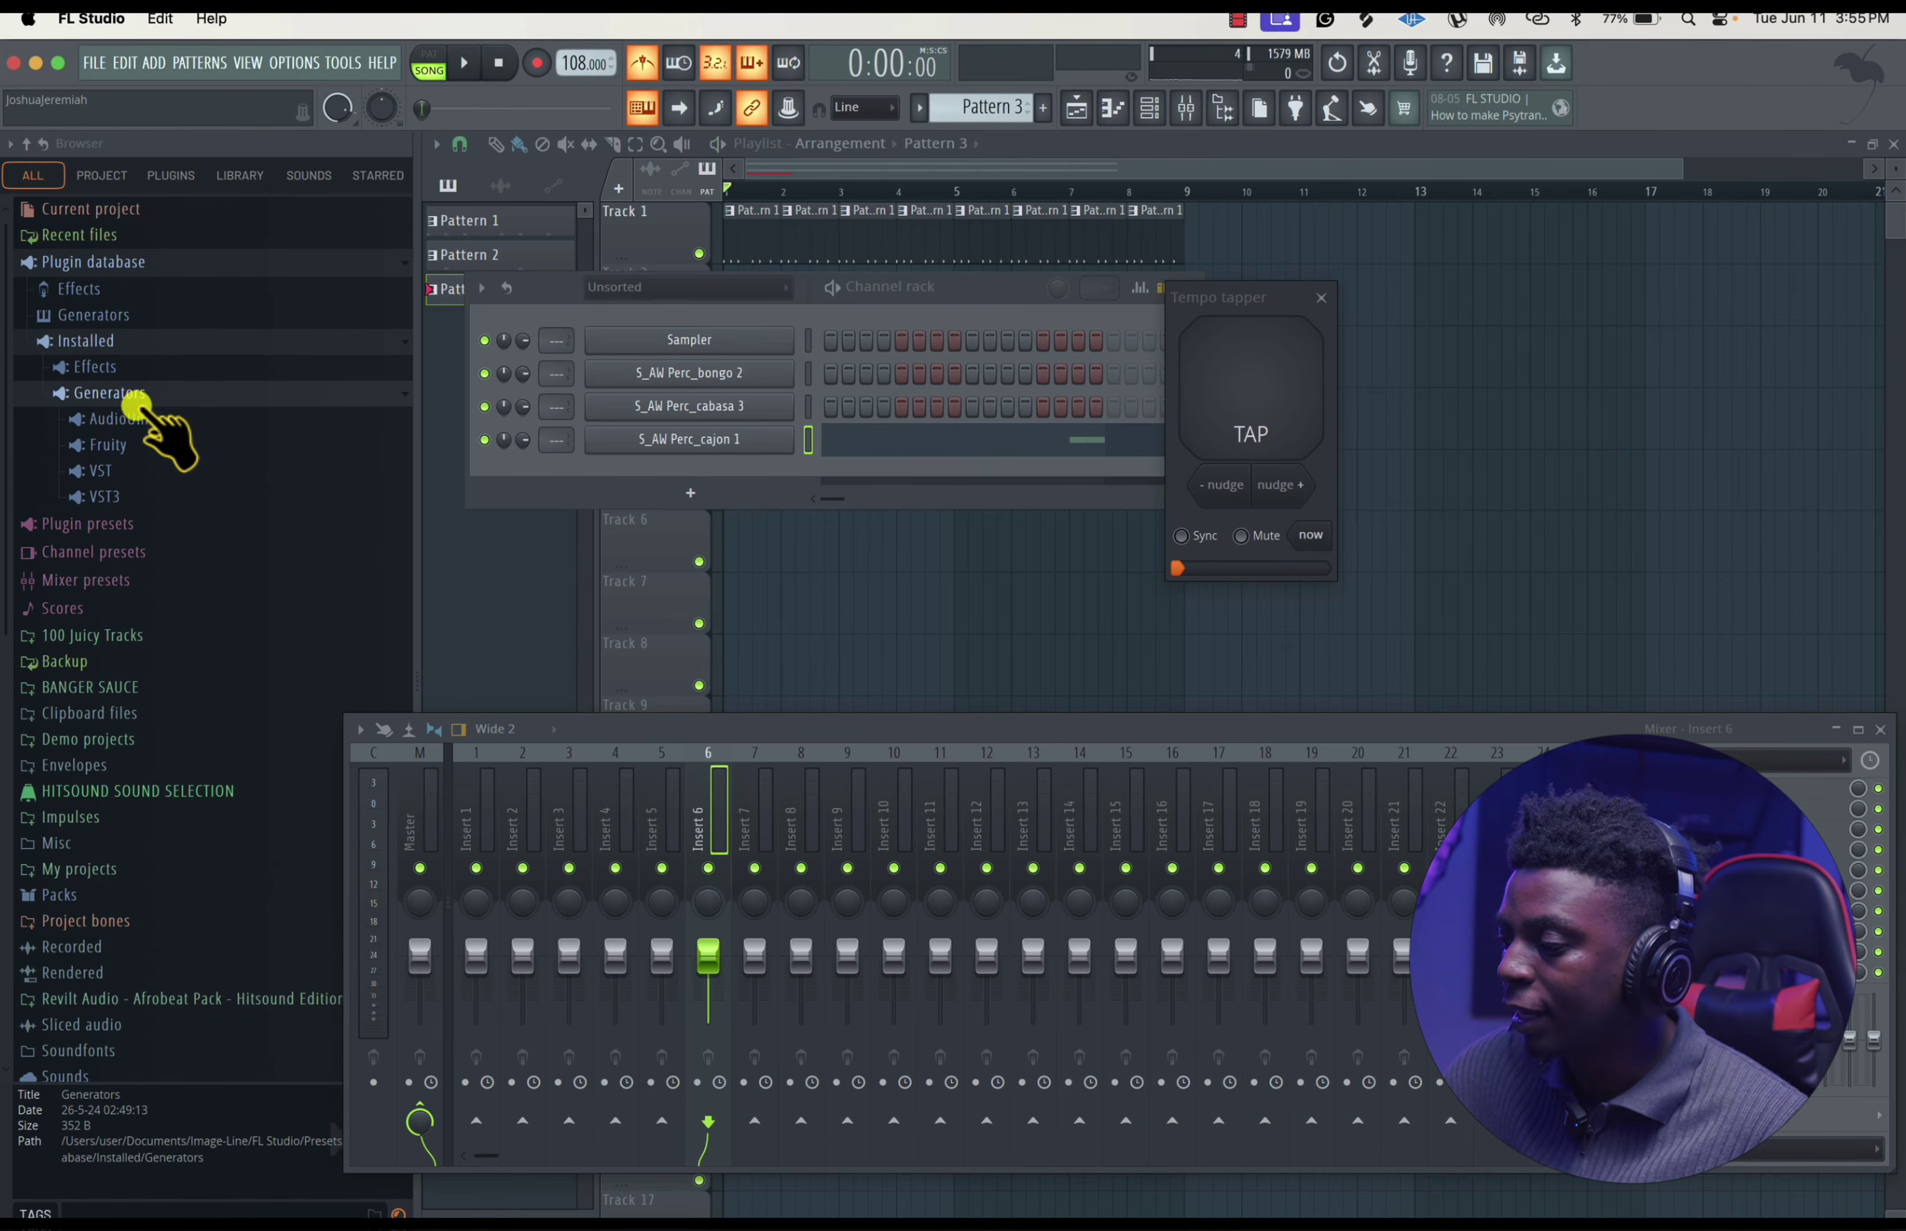
pyautogui.click(149, 497)
pyautogui.moveTo(148, 570); pyautogui.dragTo(55, 481)
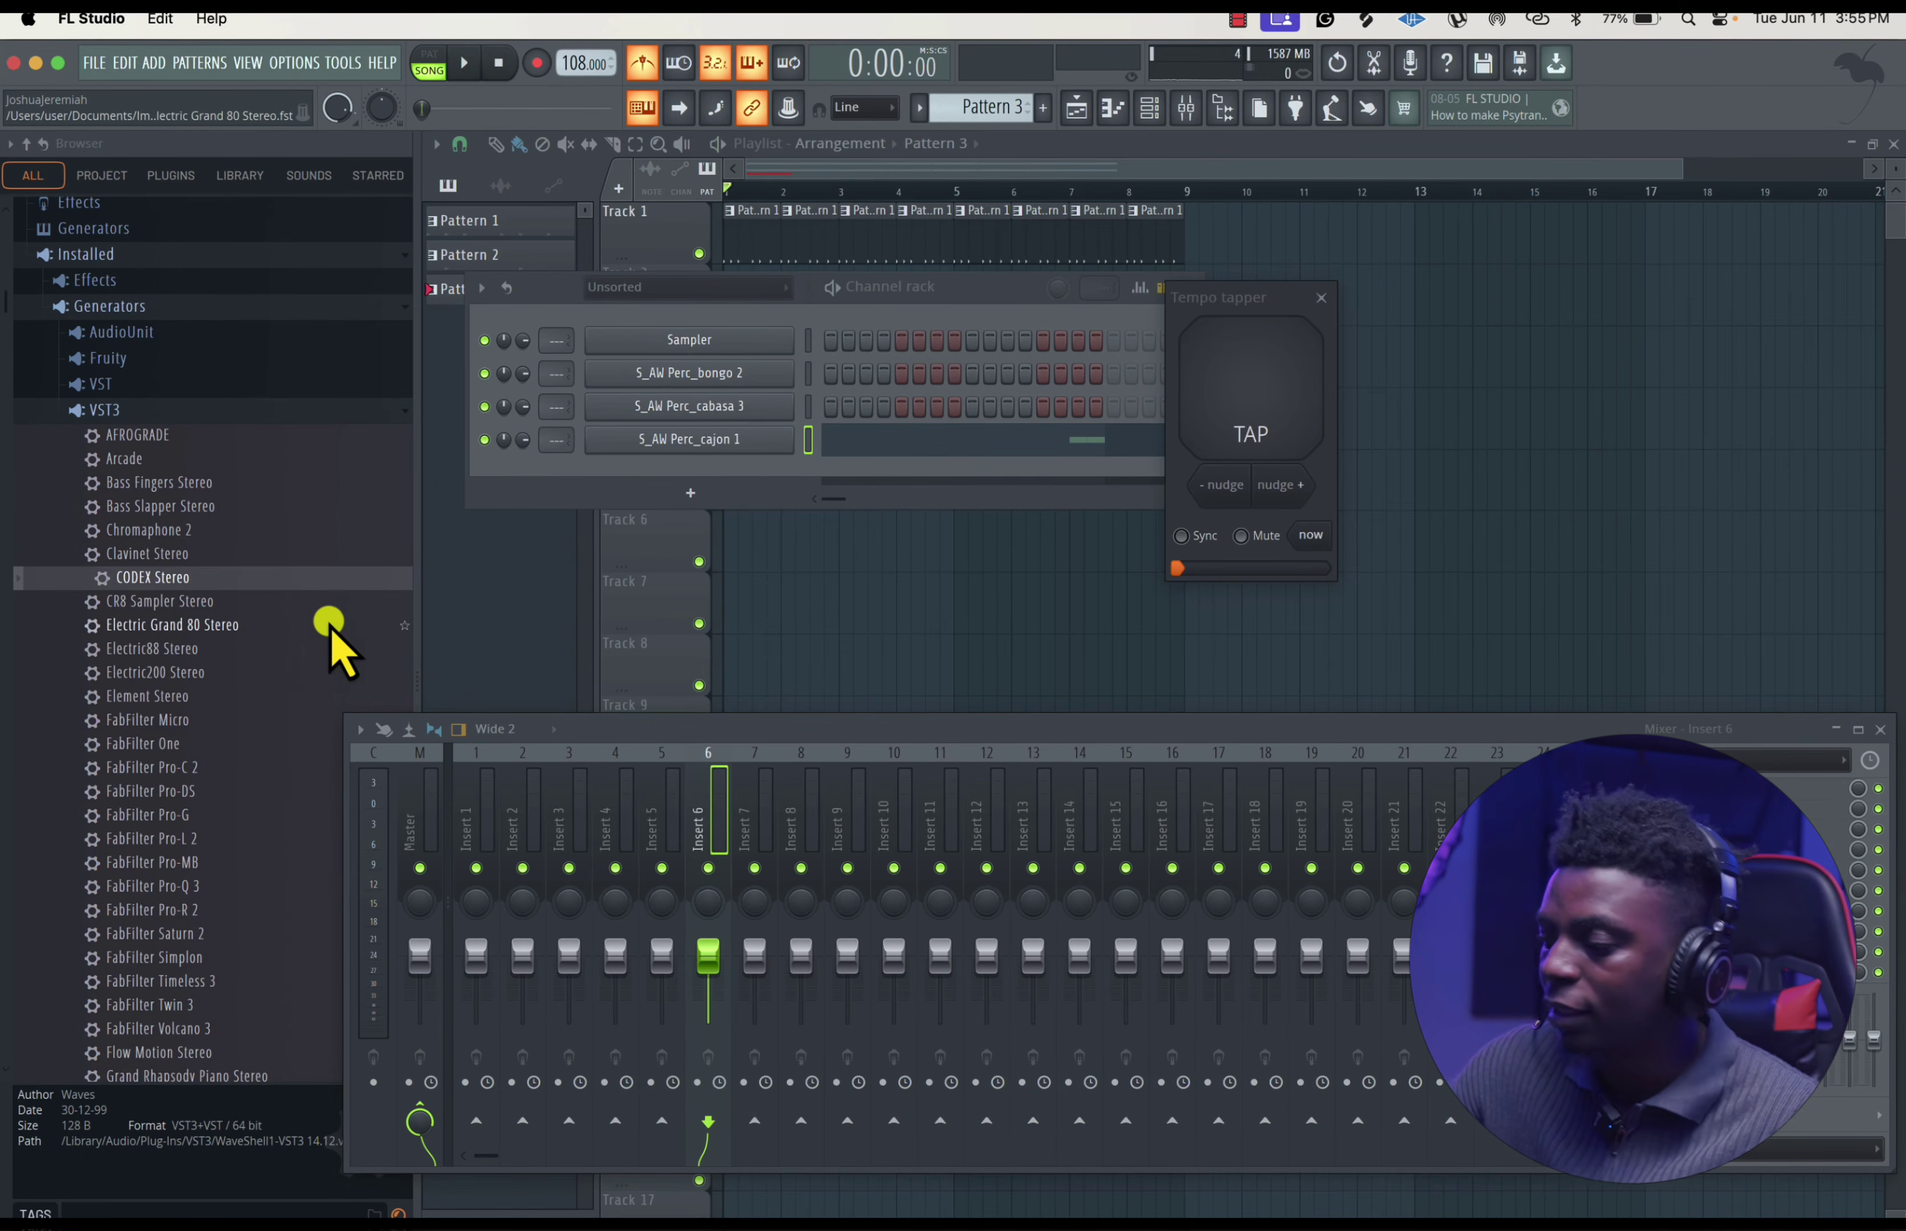
pyautogui.click(138, 311)
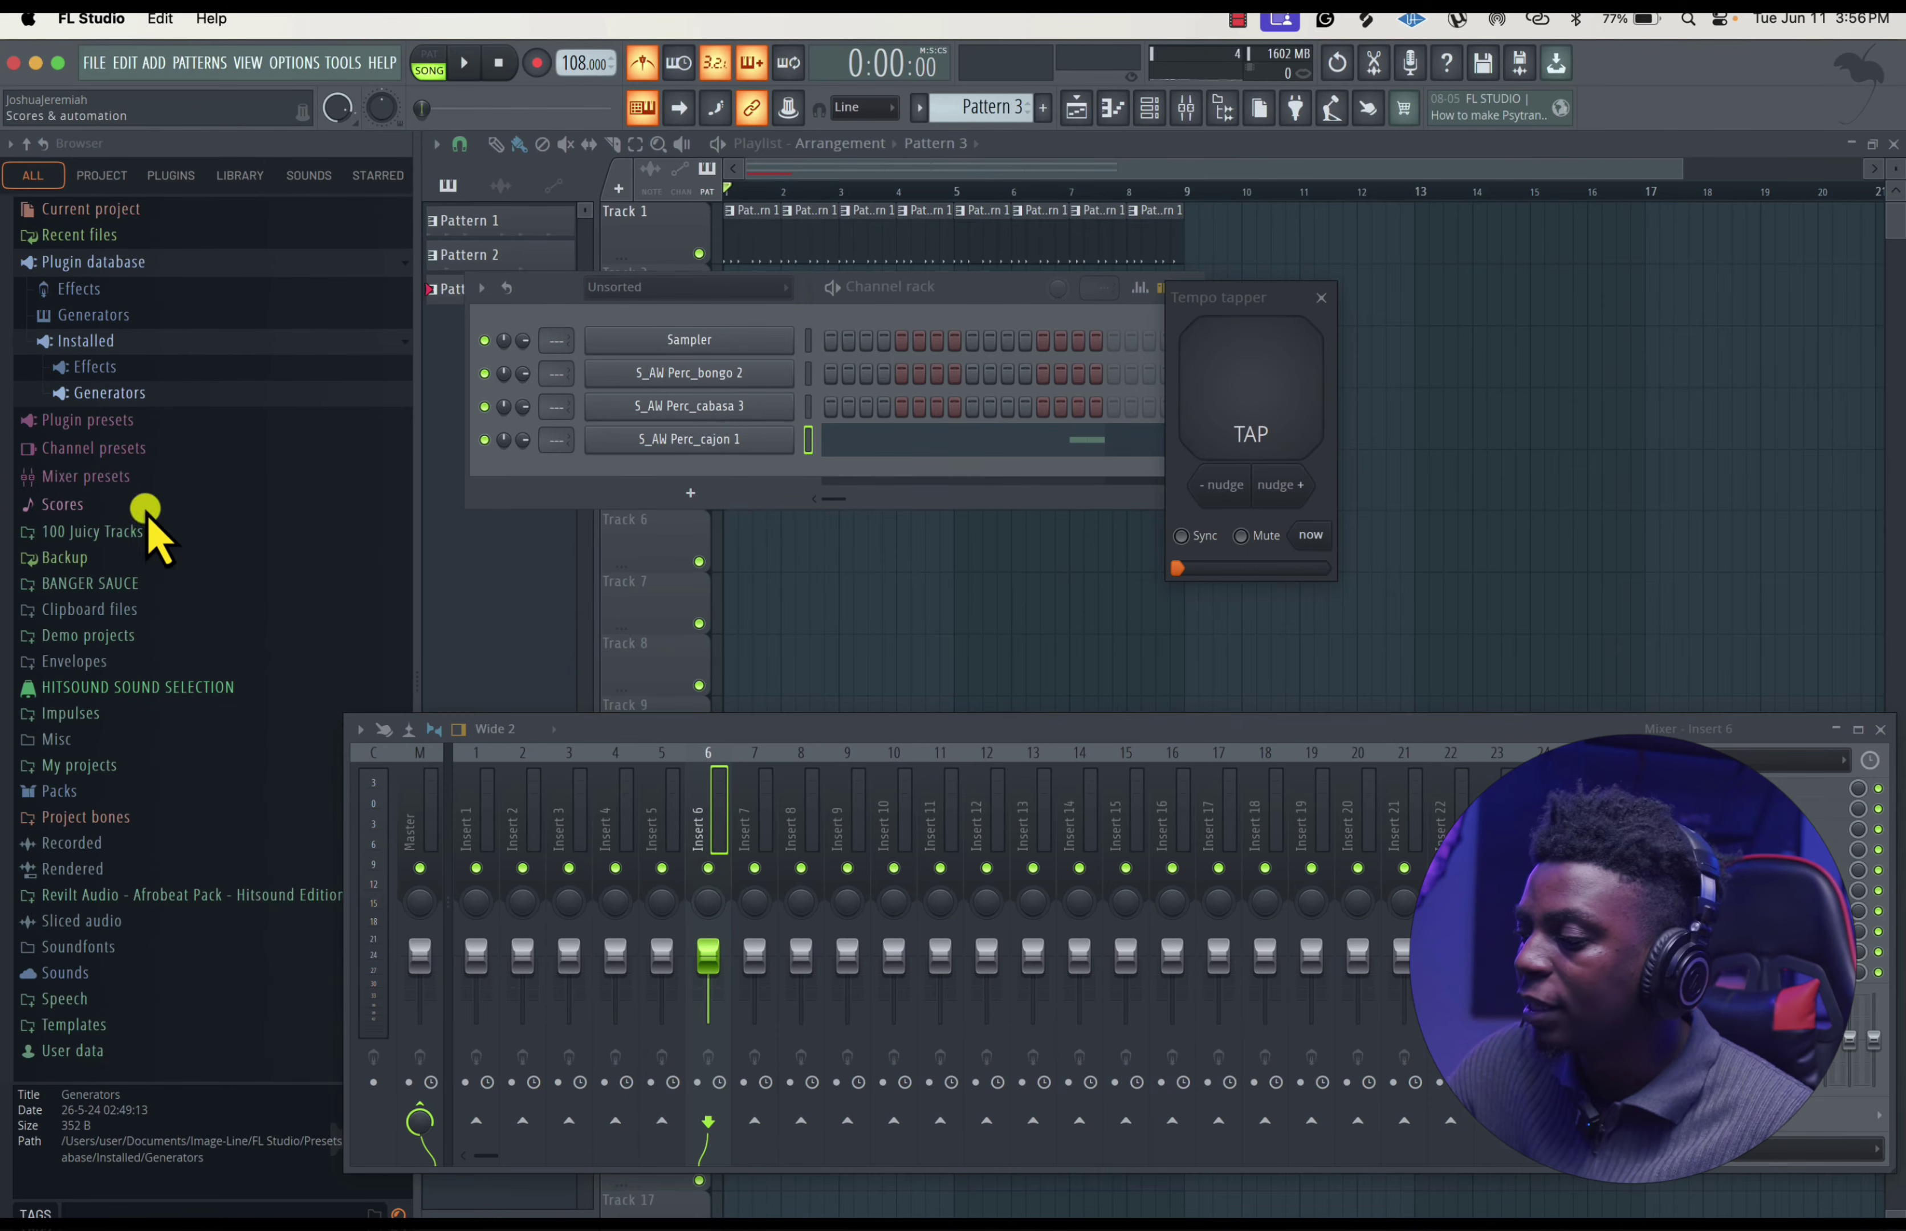
# - Examine the generator folders under the browser's plugin presets, and collapse the plugin presets
pyautogui.click(112, 420)
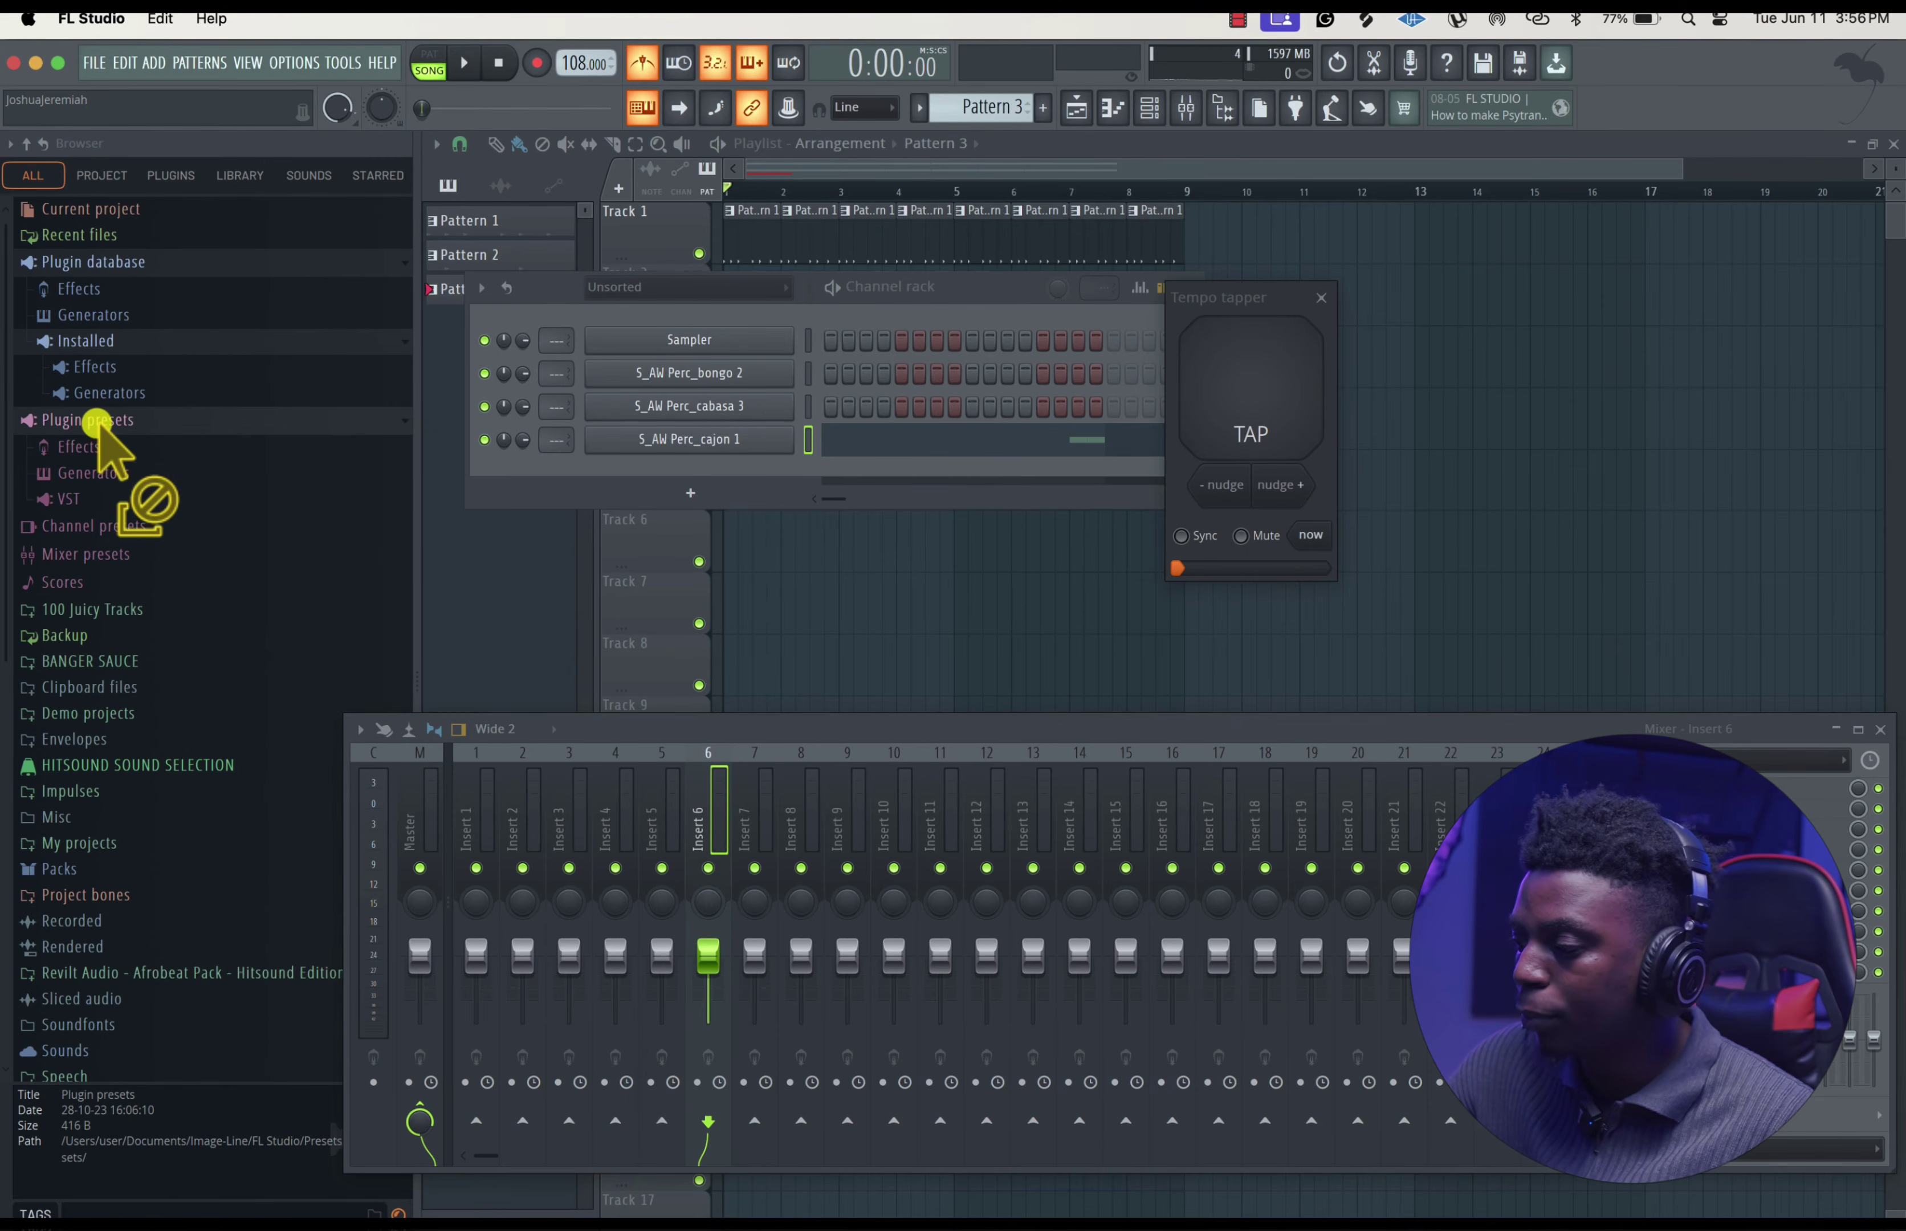
pyautogui.click(113, 474)
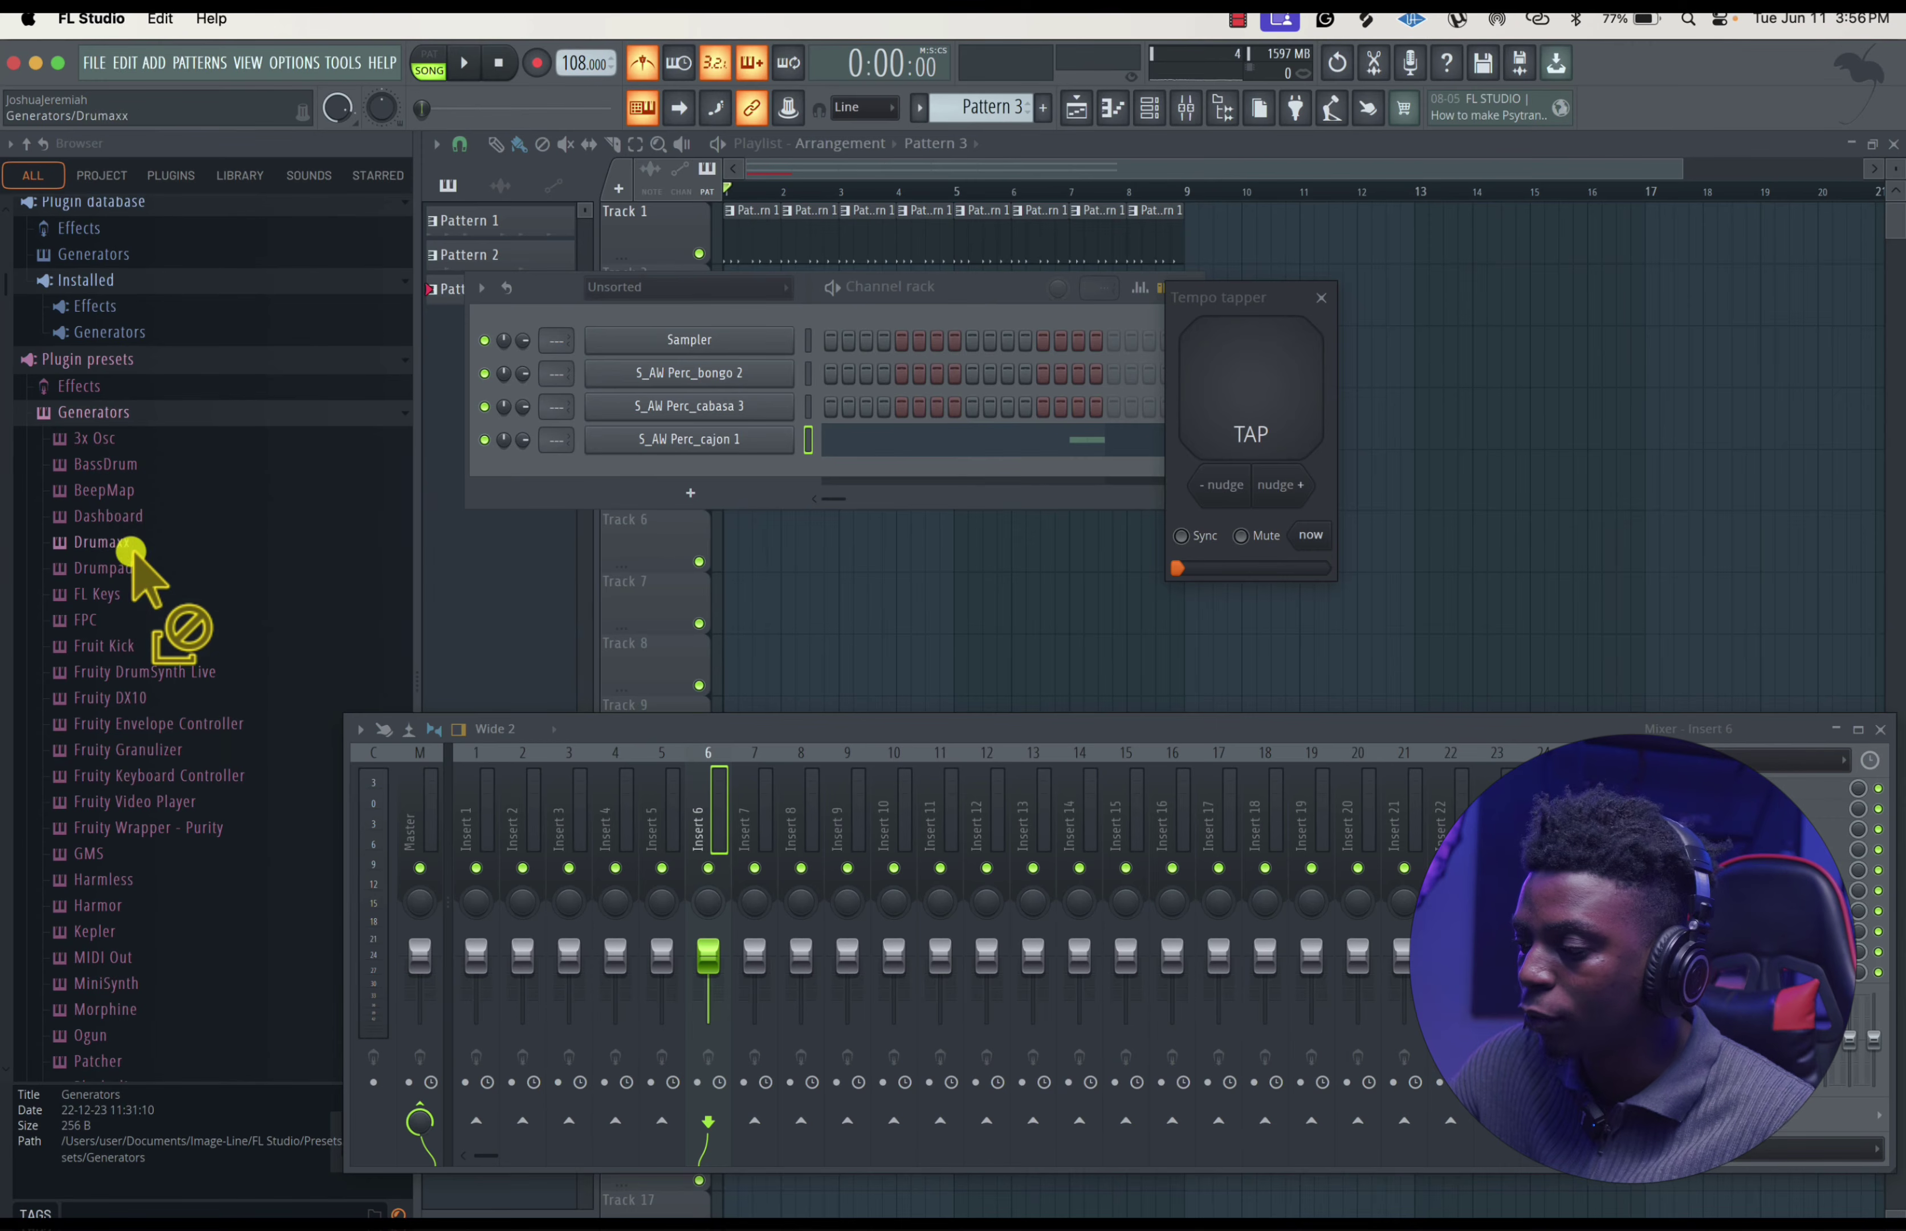
pyautogui.click(132, 362)
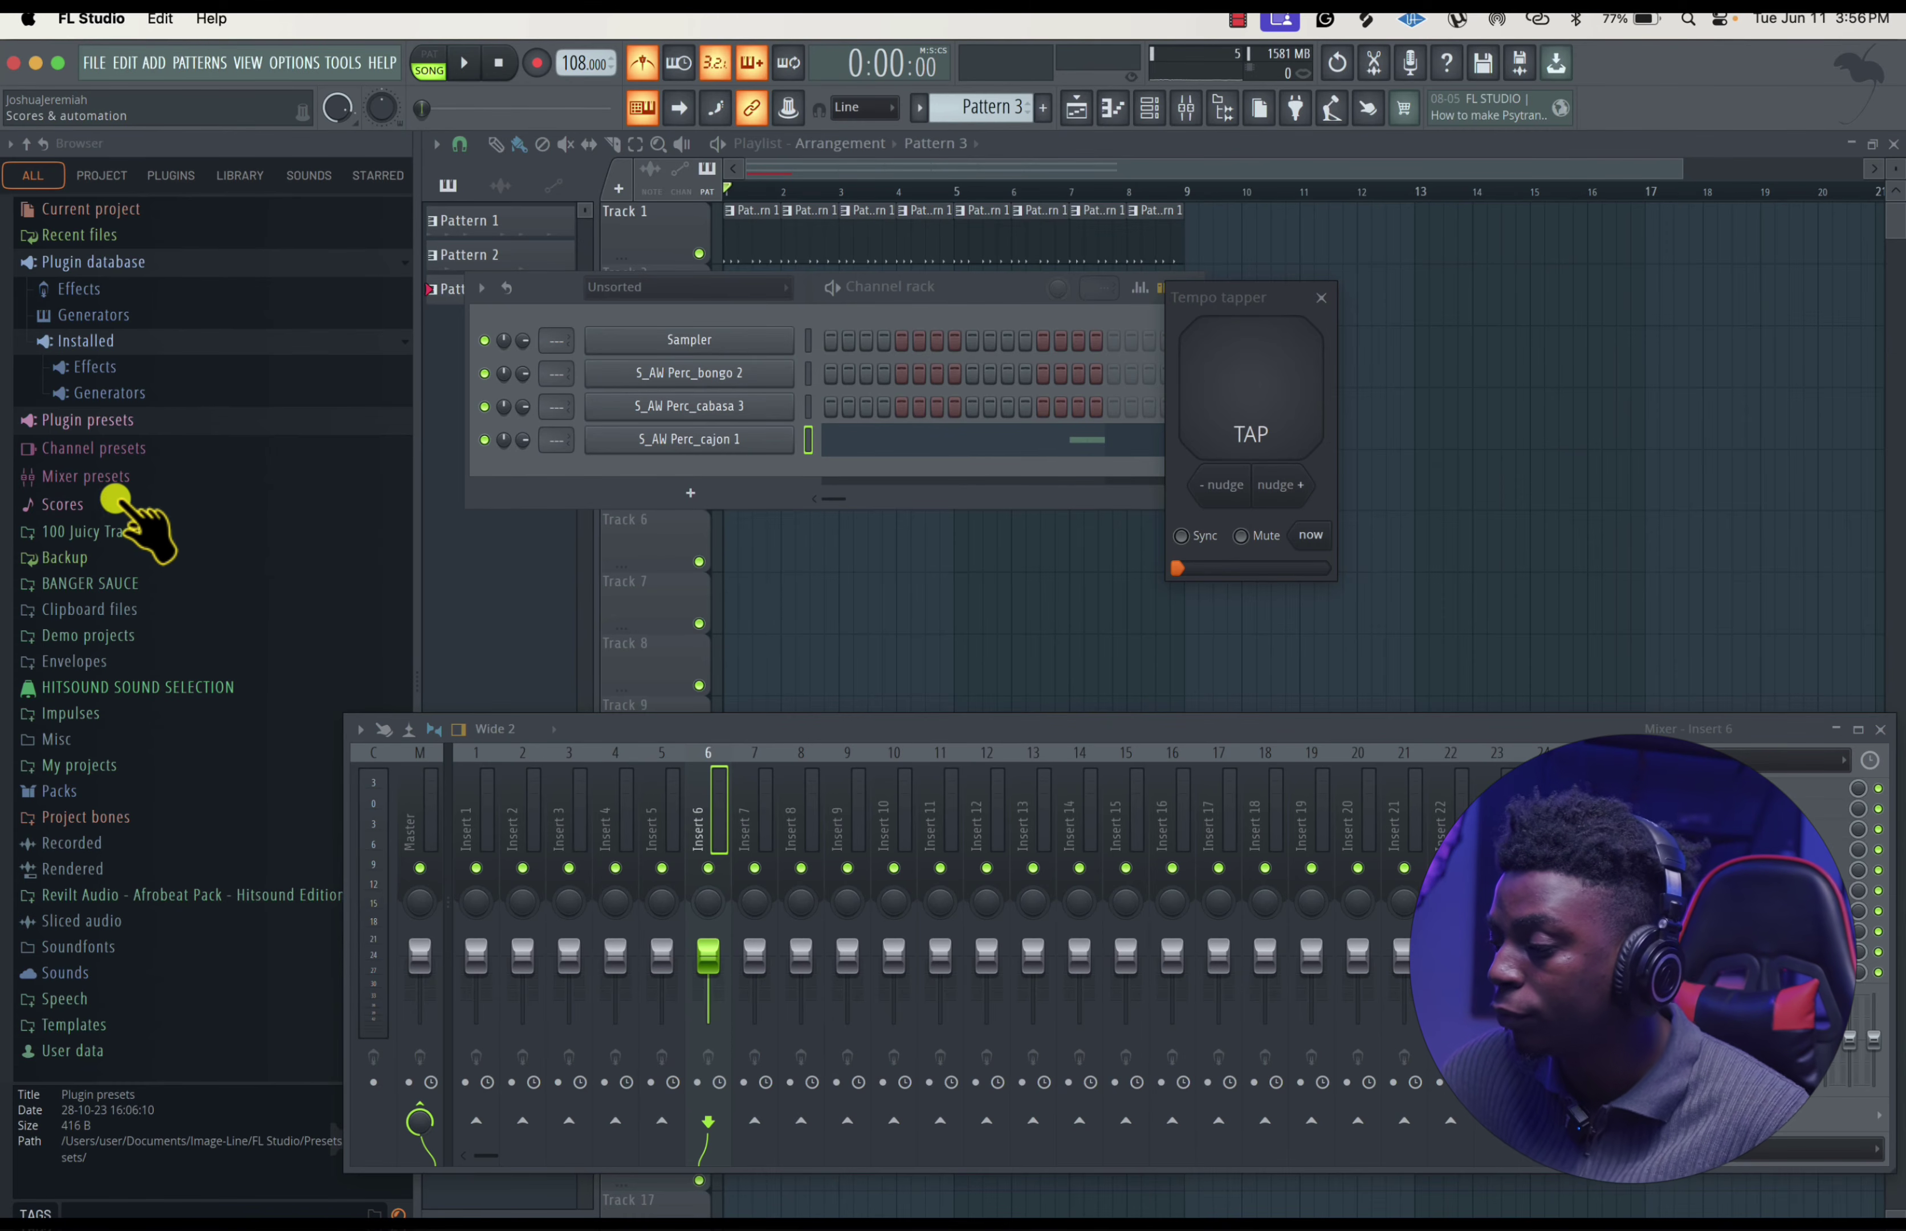
# - Examine the browser's mixer presets and the Insert 6 mixer track options, and collapse the mixer presets
pyautogui.click(97, 477)
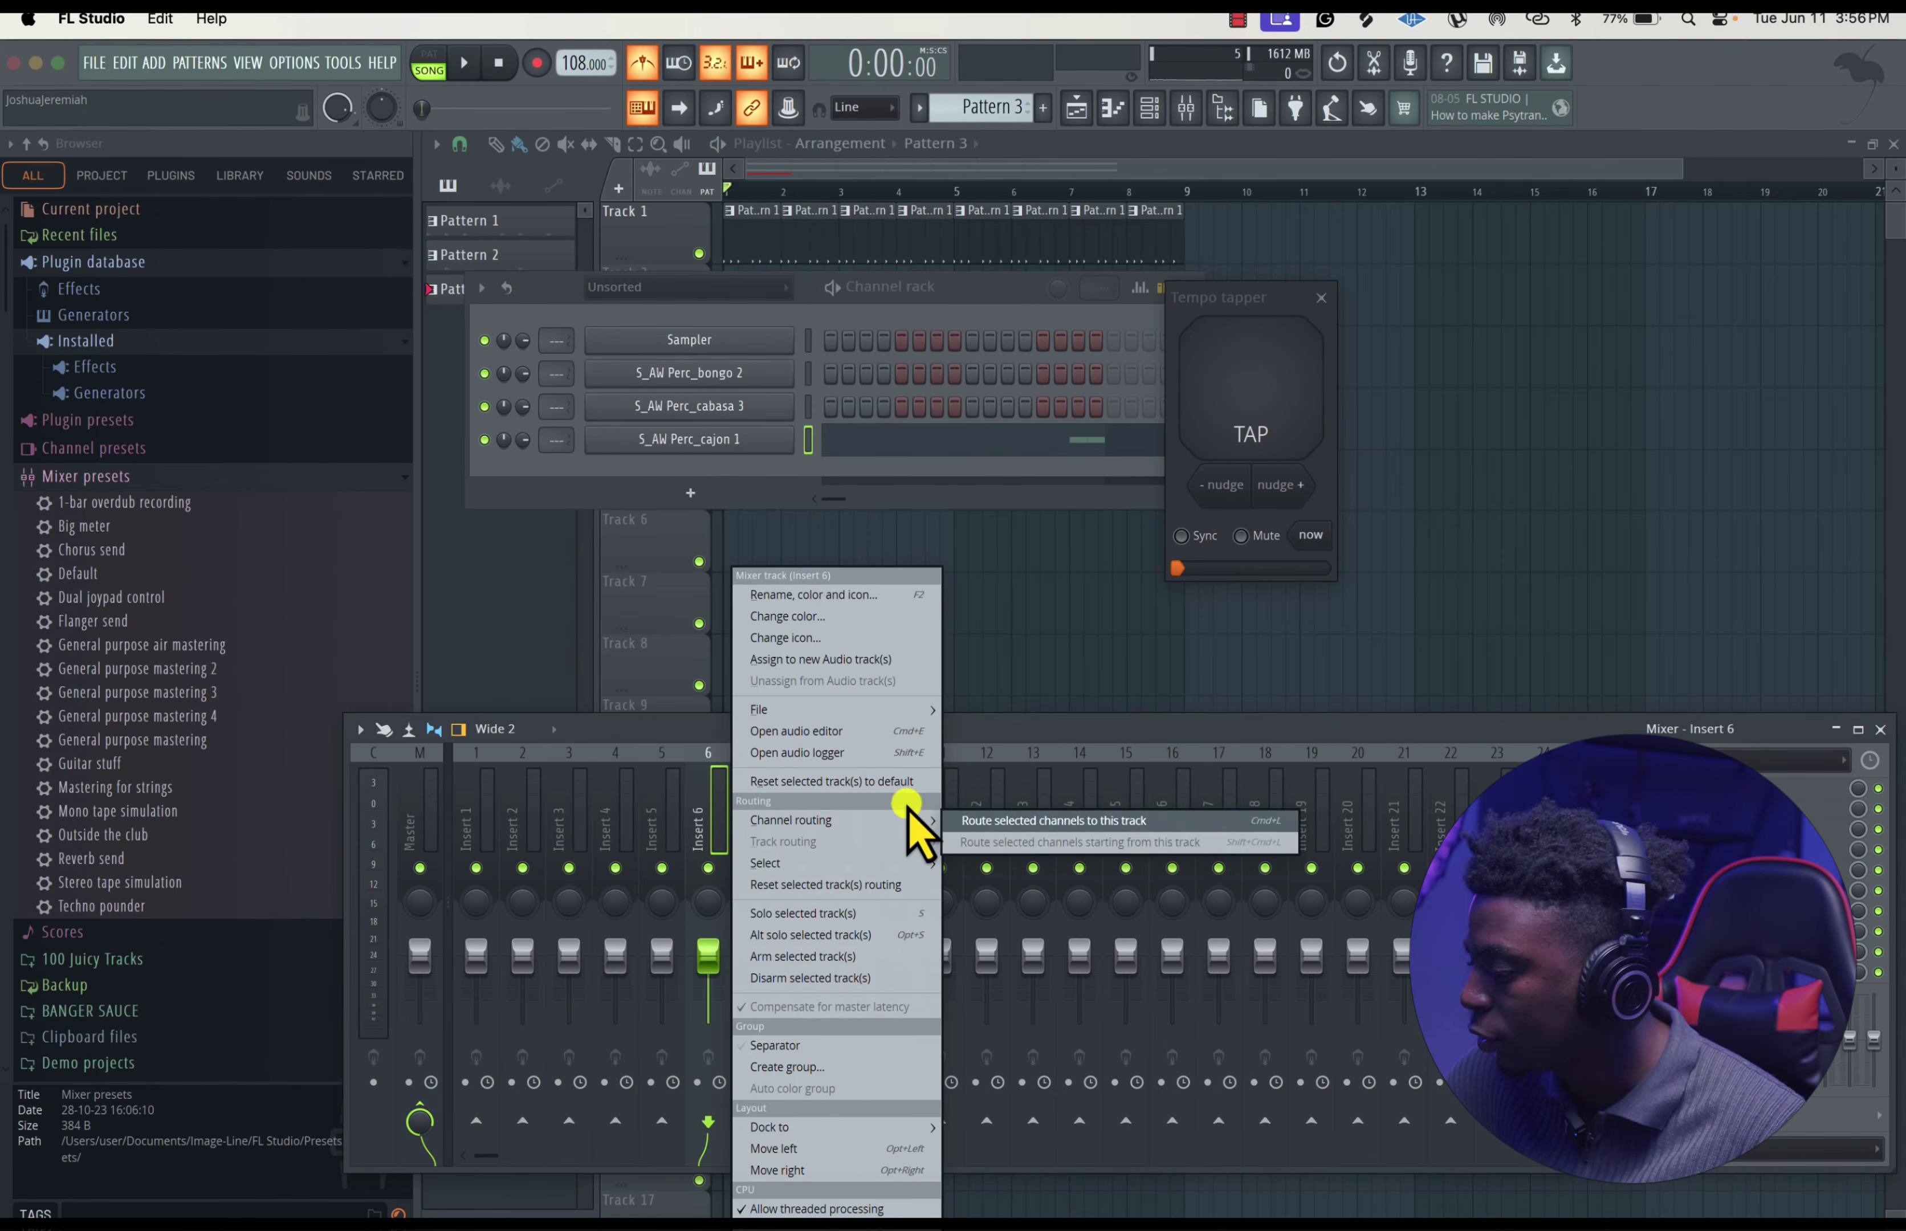
pyautogui.moveTo(927, 869)
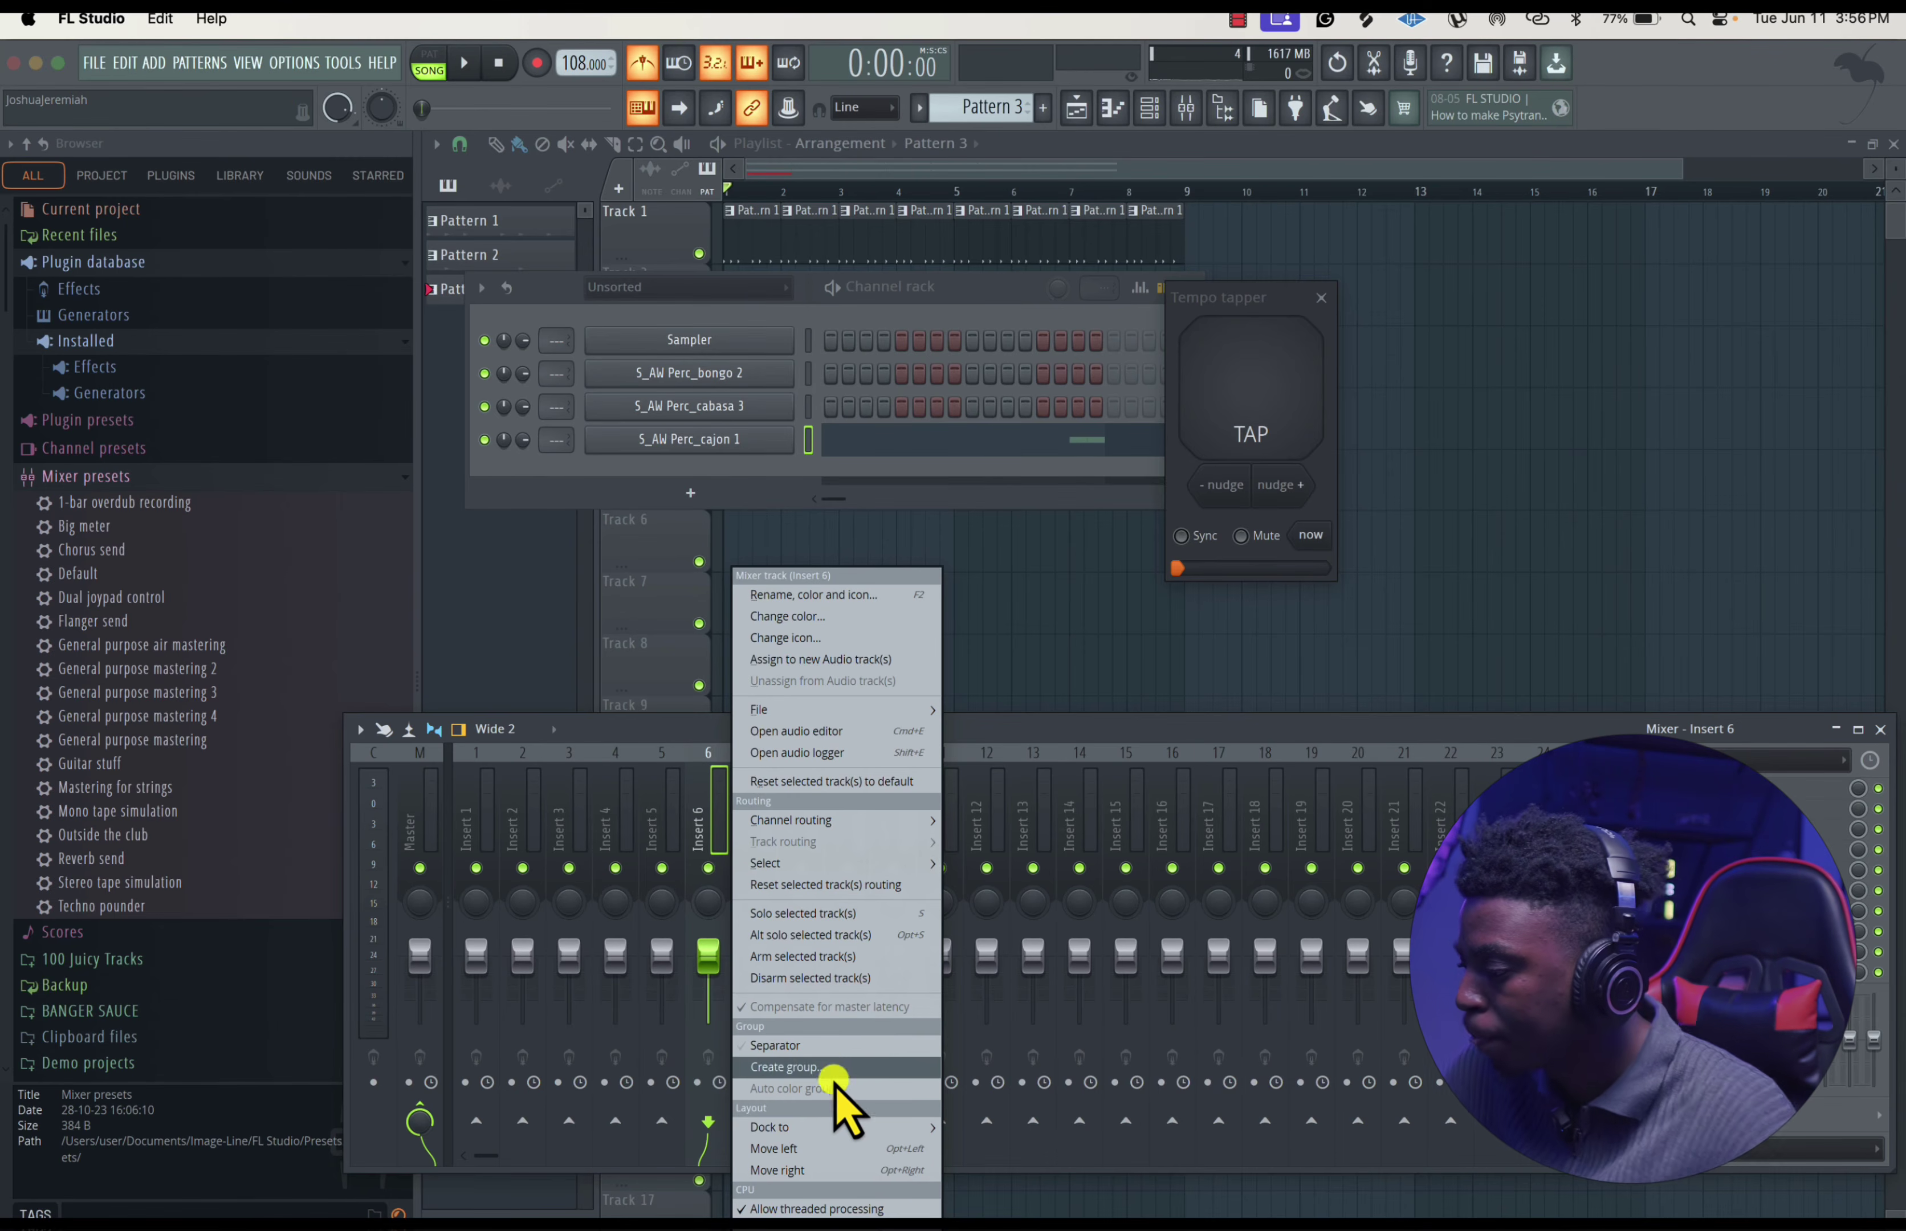
pyautogui.moveTo(889, 823)
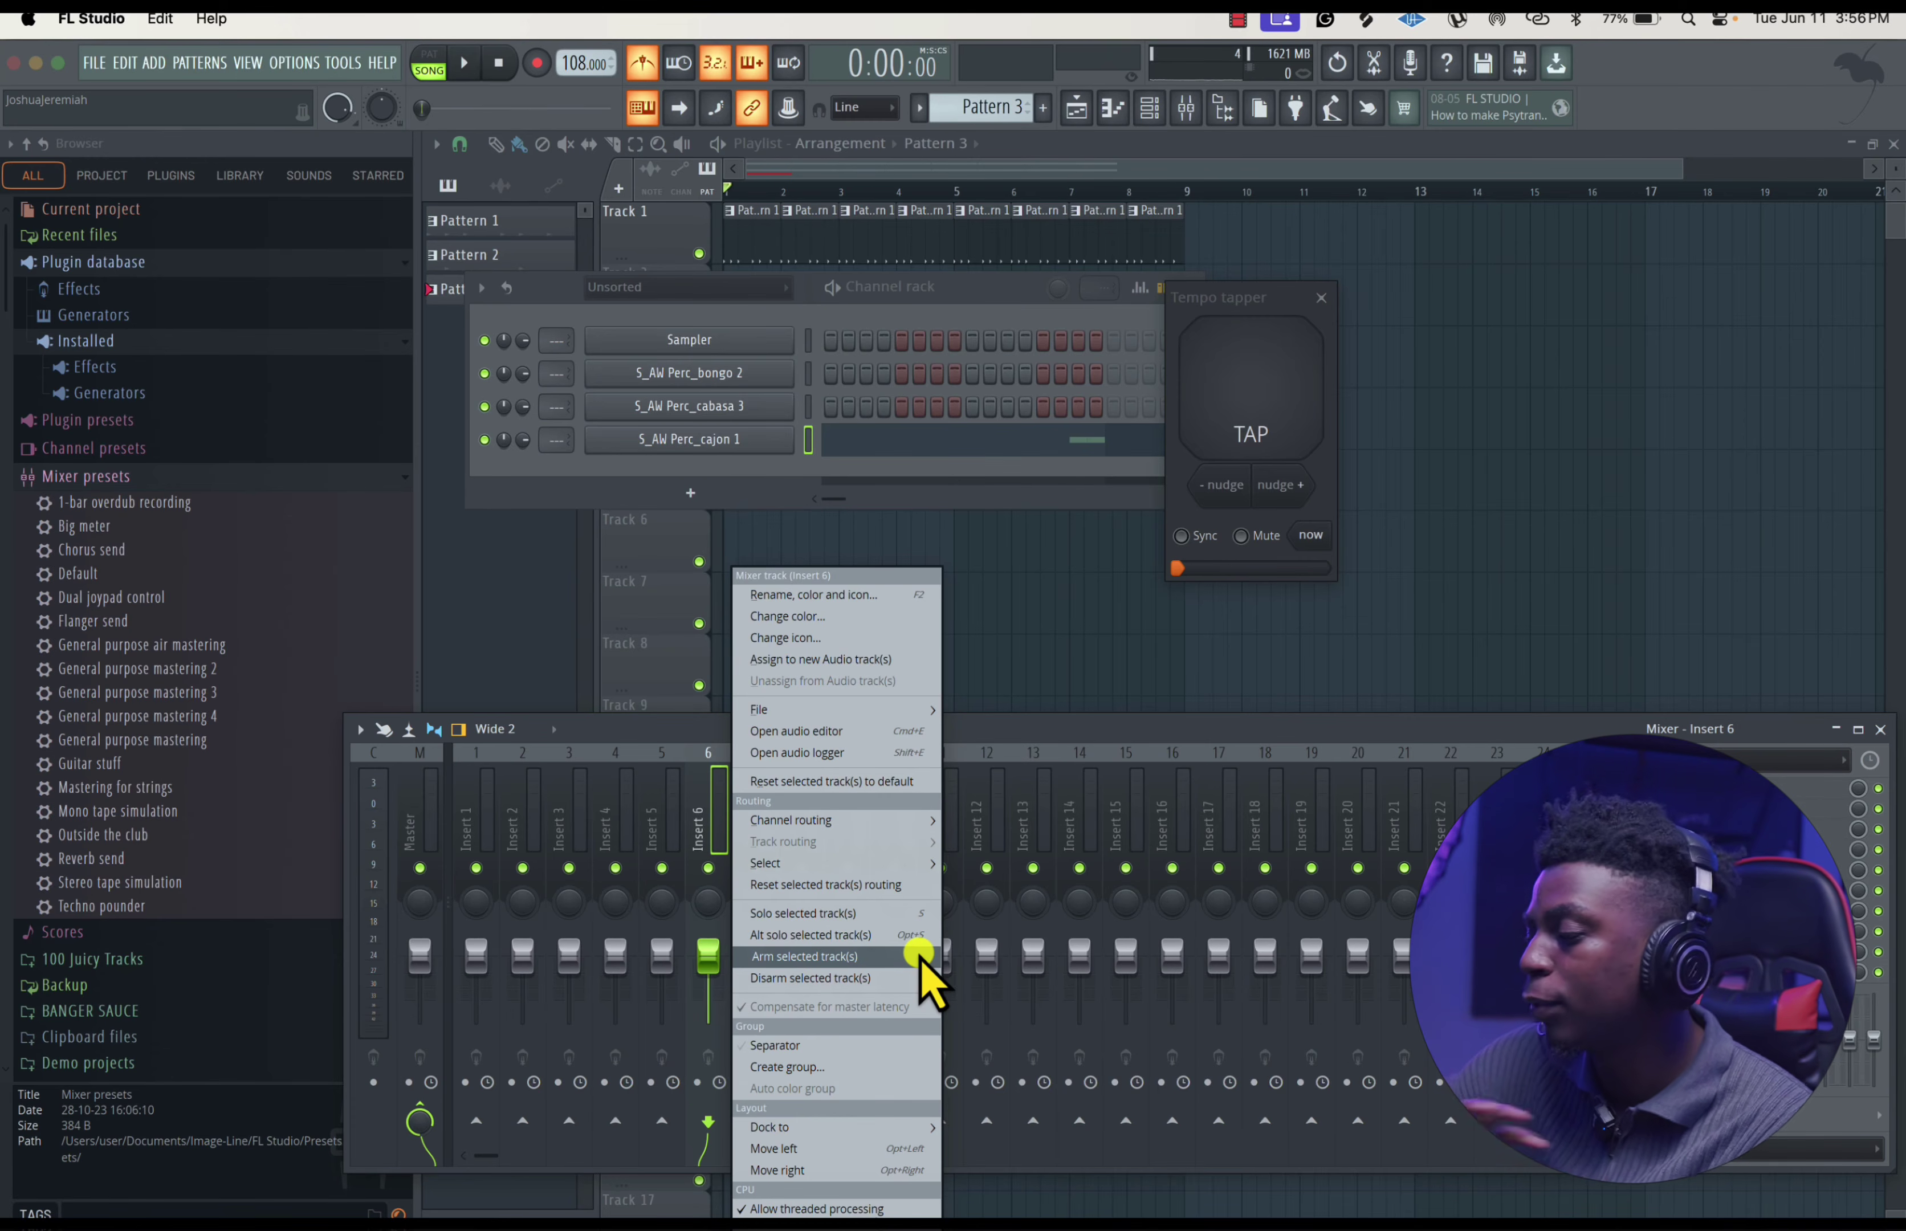
pyautogui.click(903, 294)
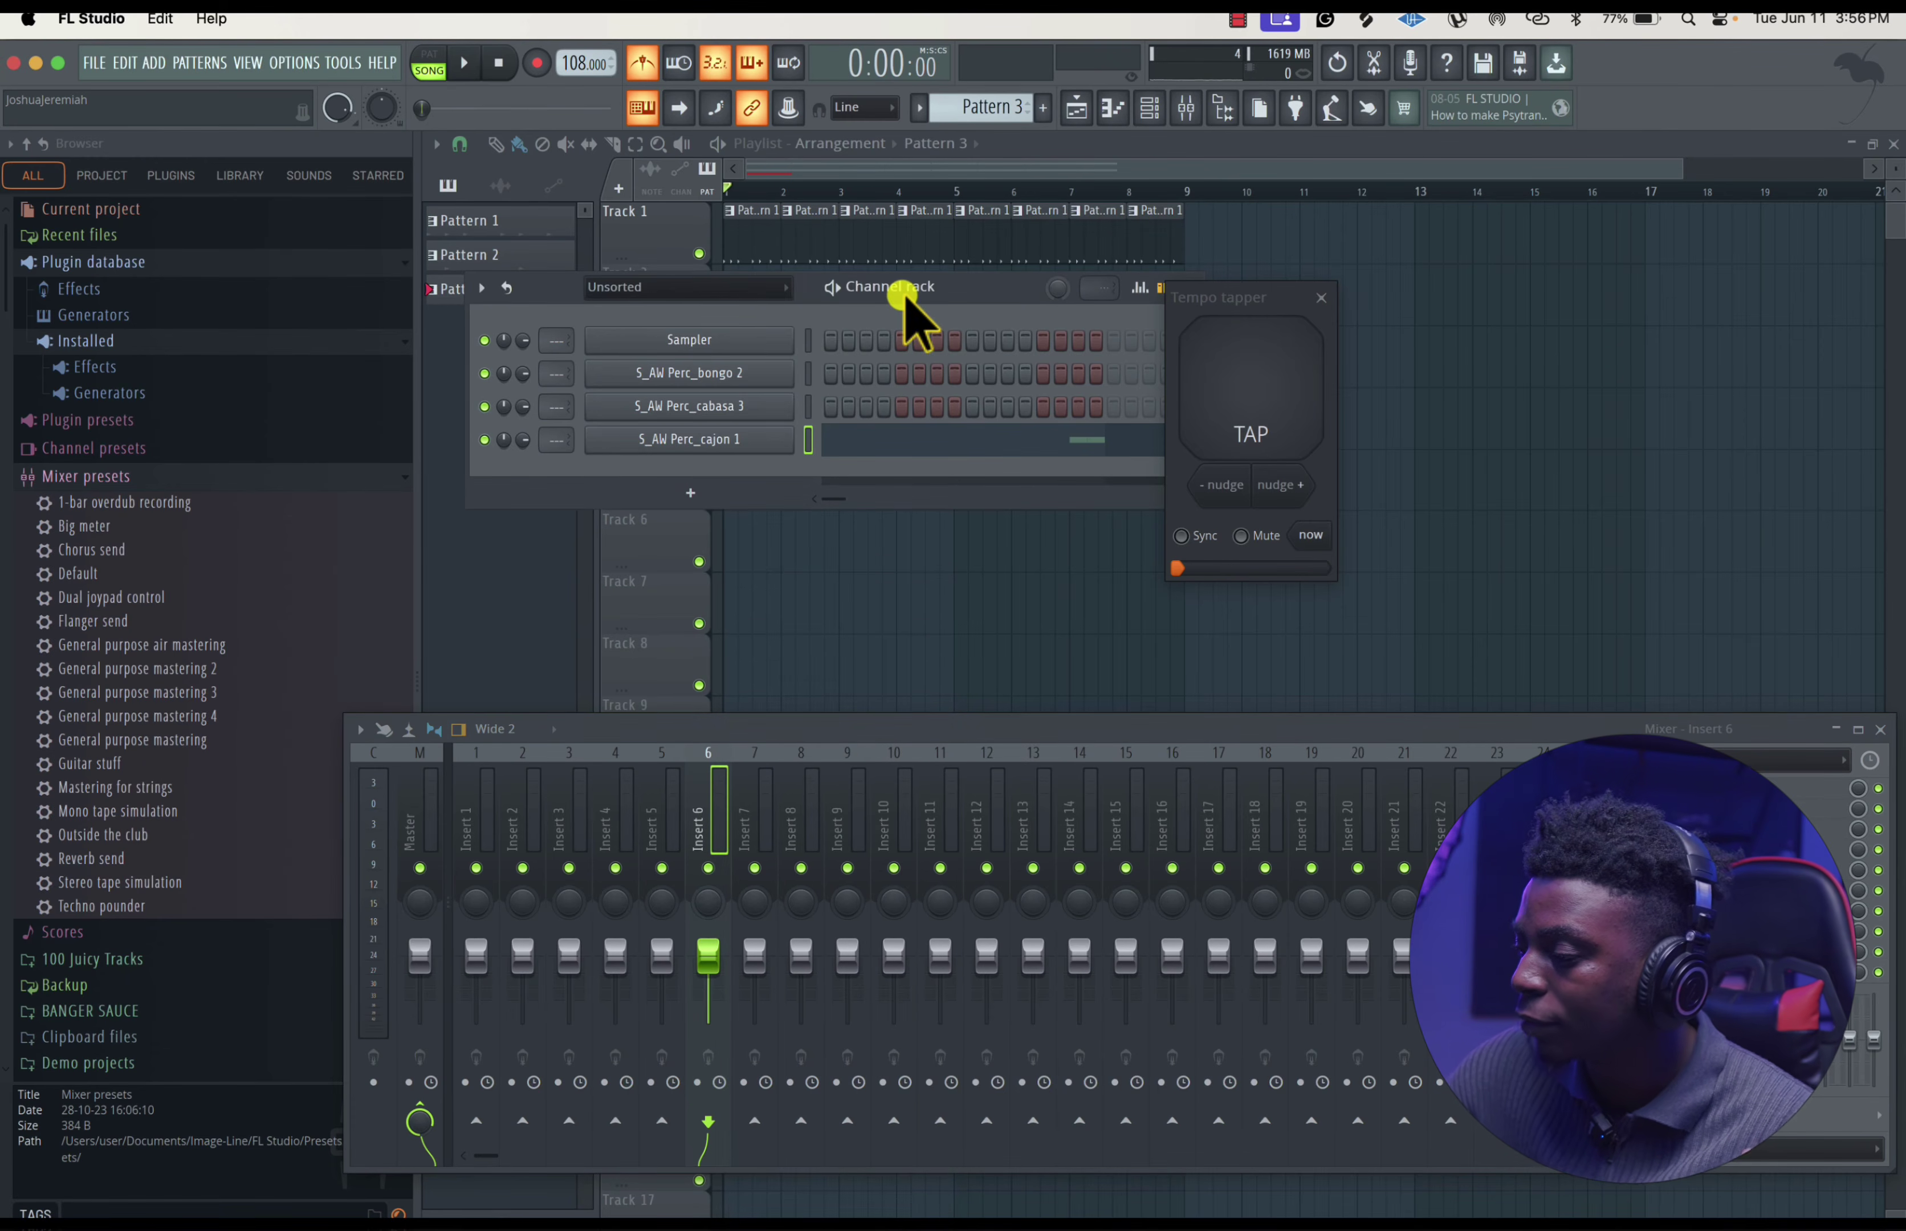
pyautogui.click(124, 481)
# - Expand Scores in the browser to examine its Quantization folder, and collapse that folder after viewing
pyautogui.click(108, 506)
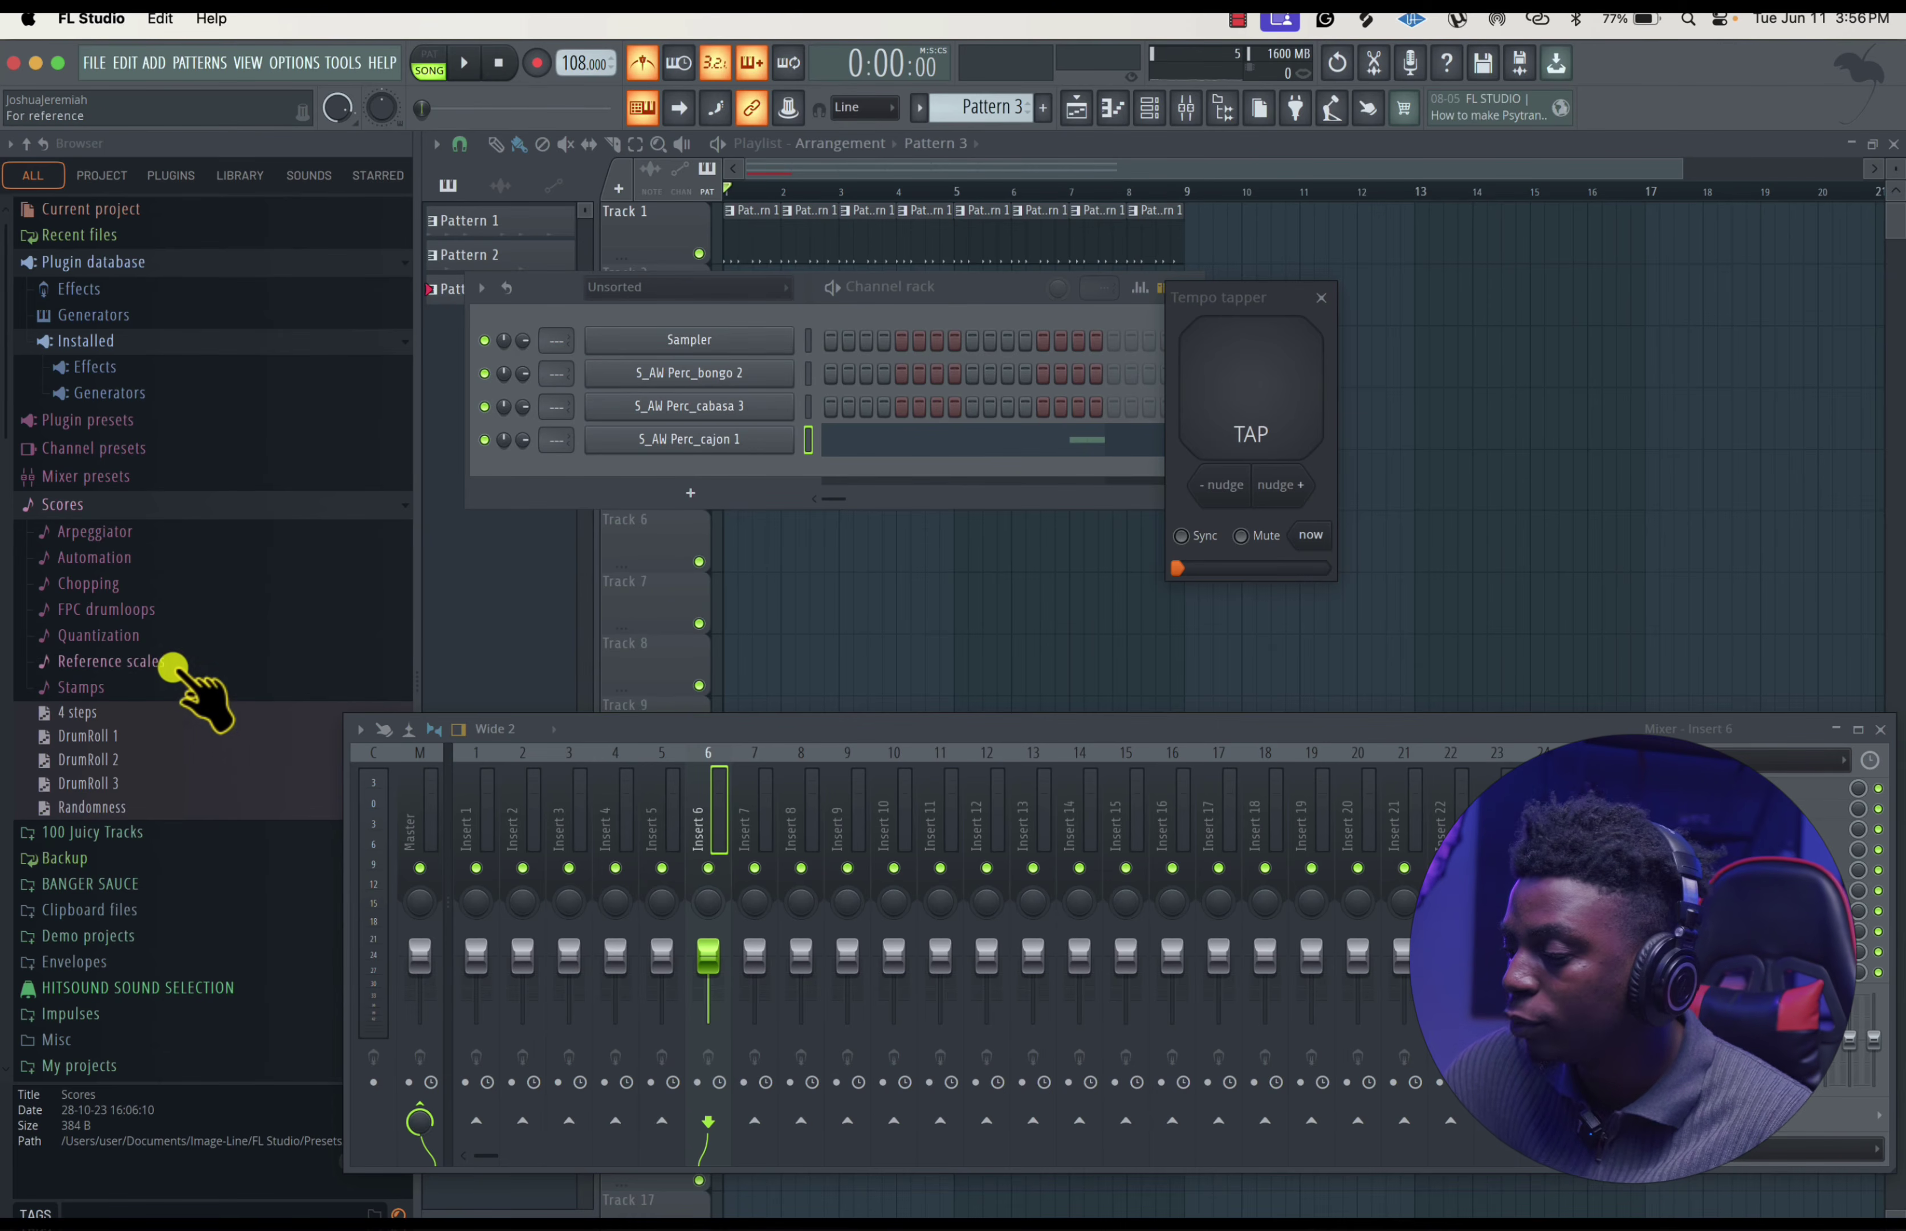
pyautogui.click(178, 635)
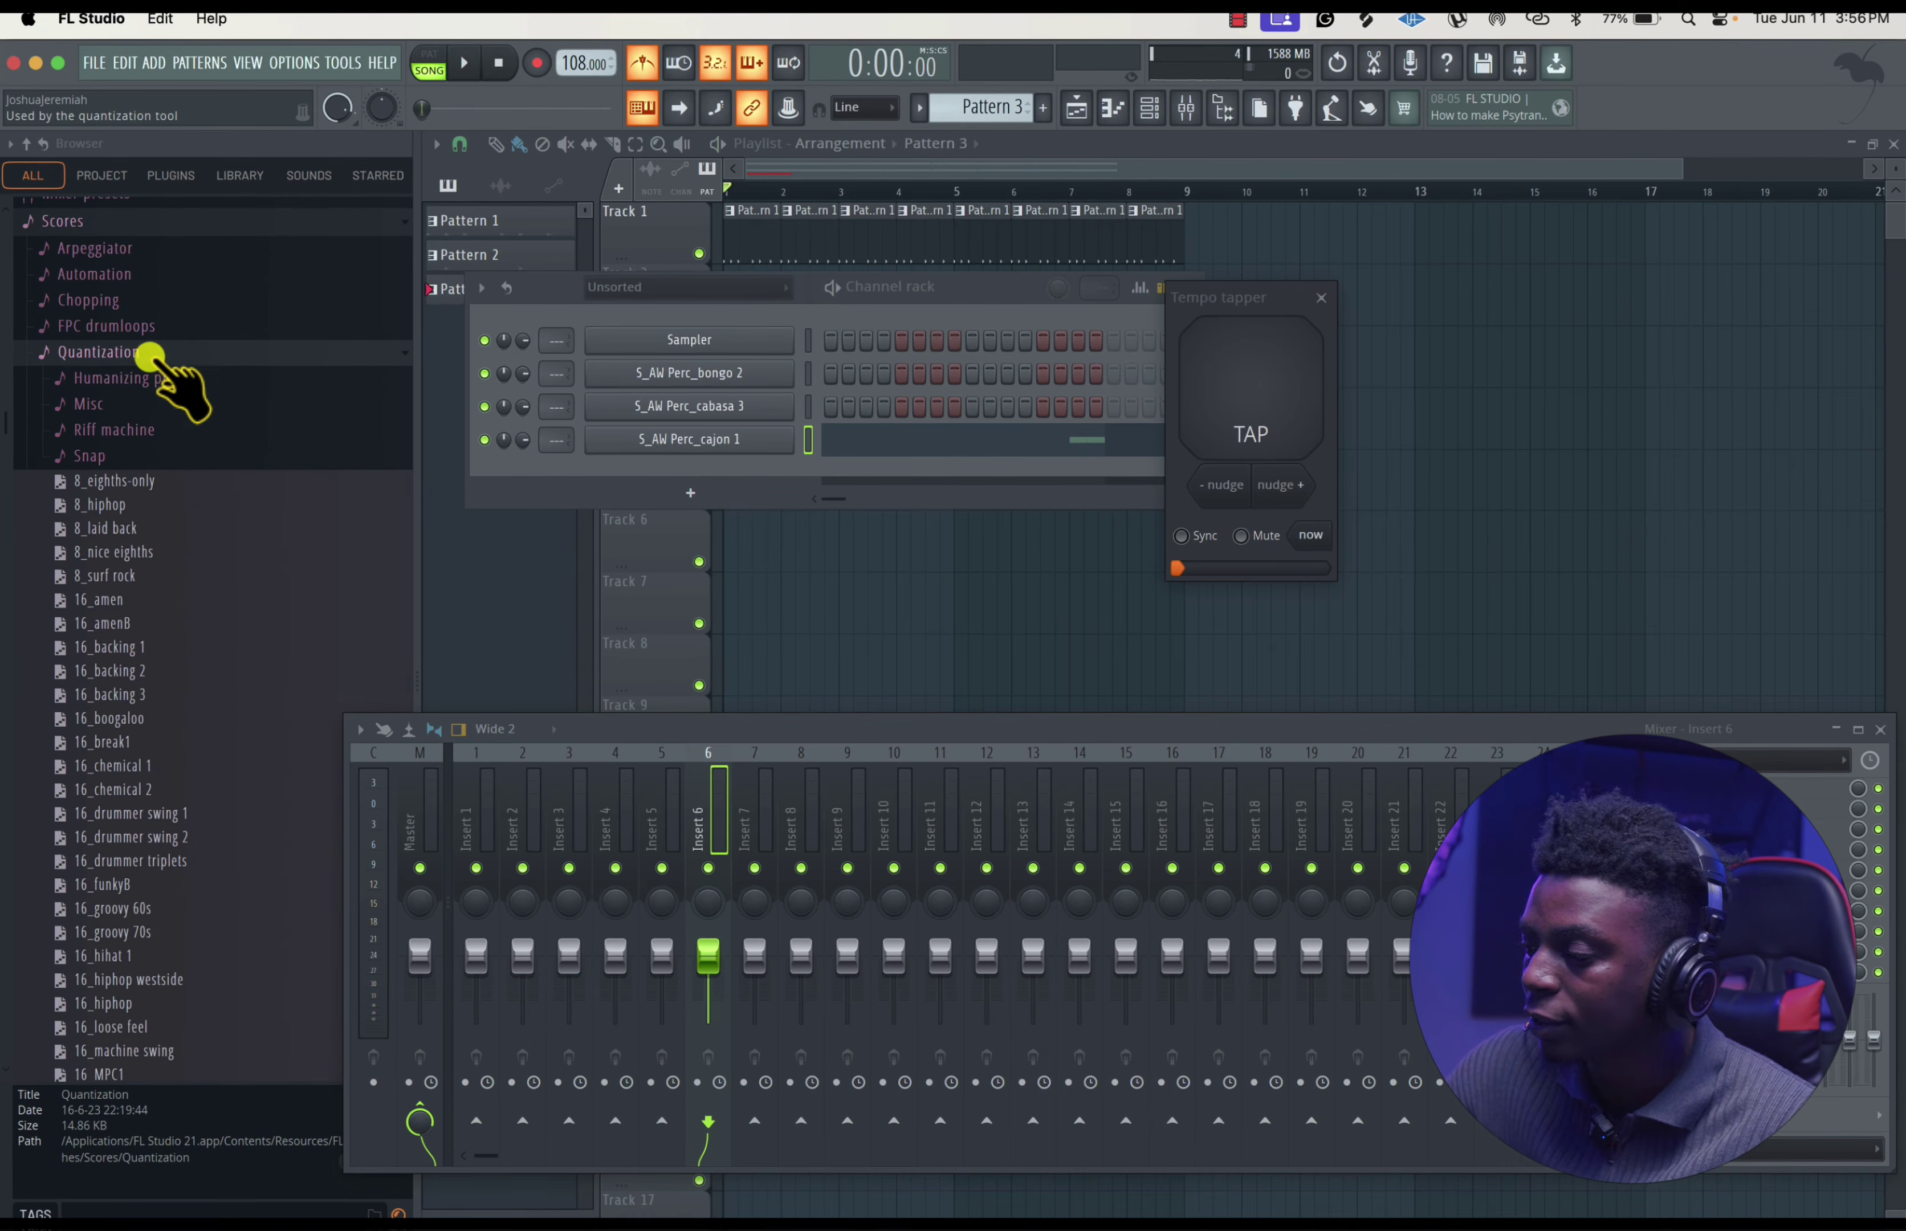
pyautogui.click(149, 354)
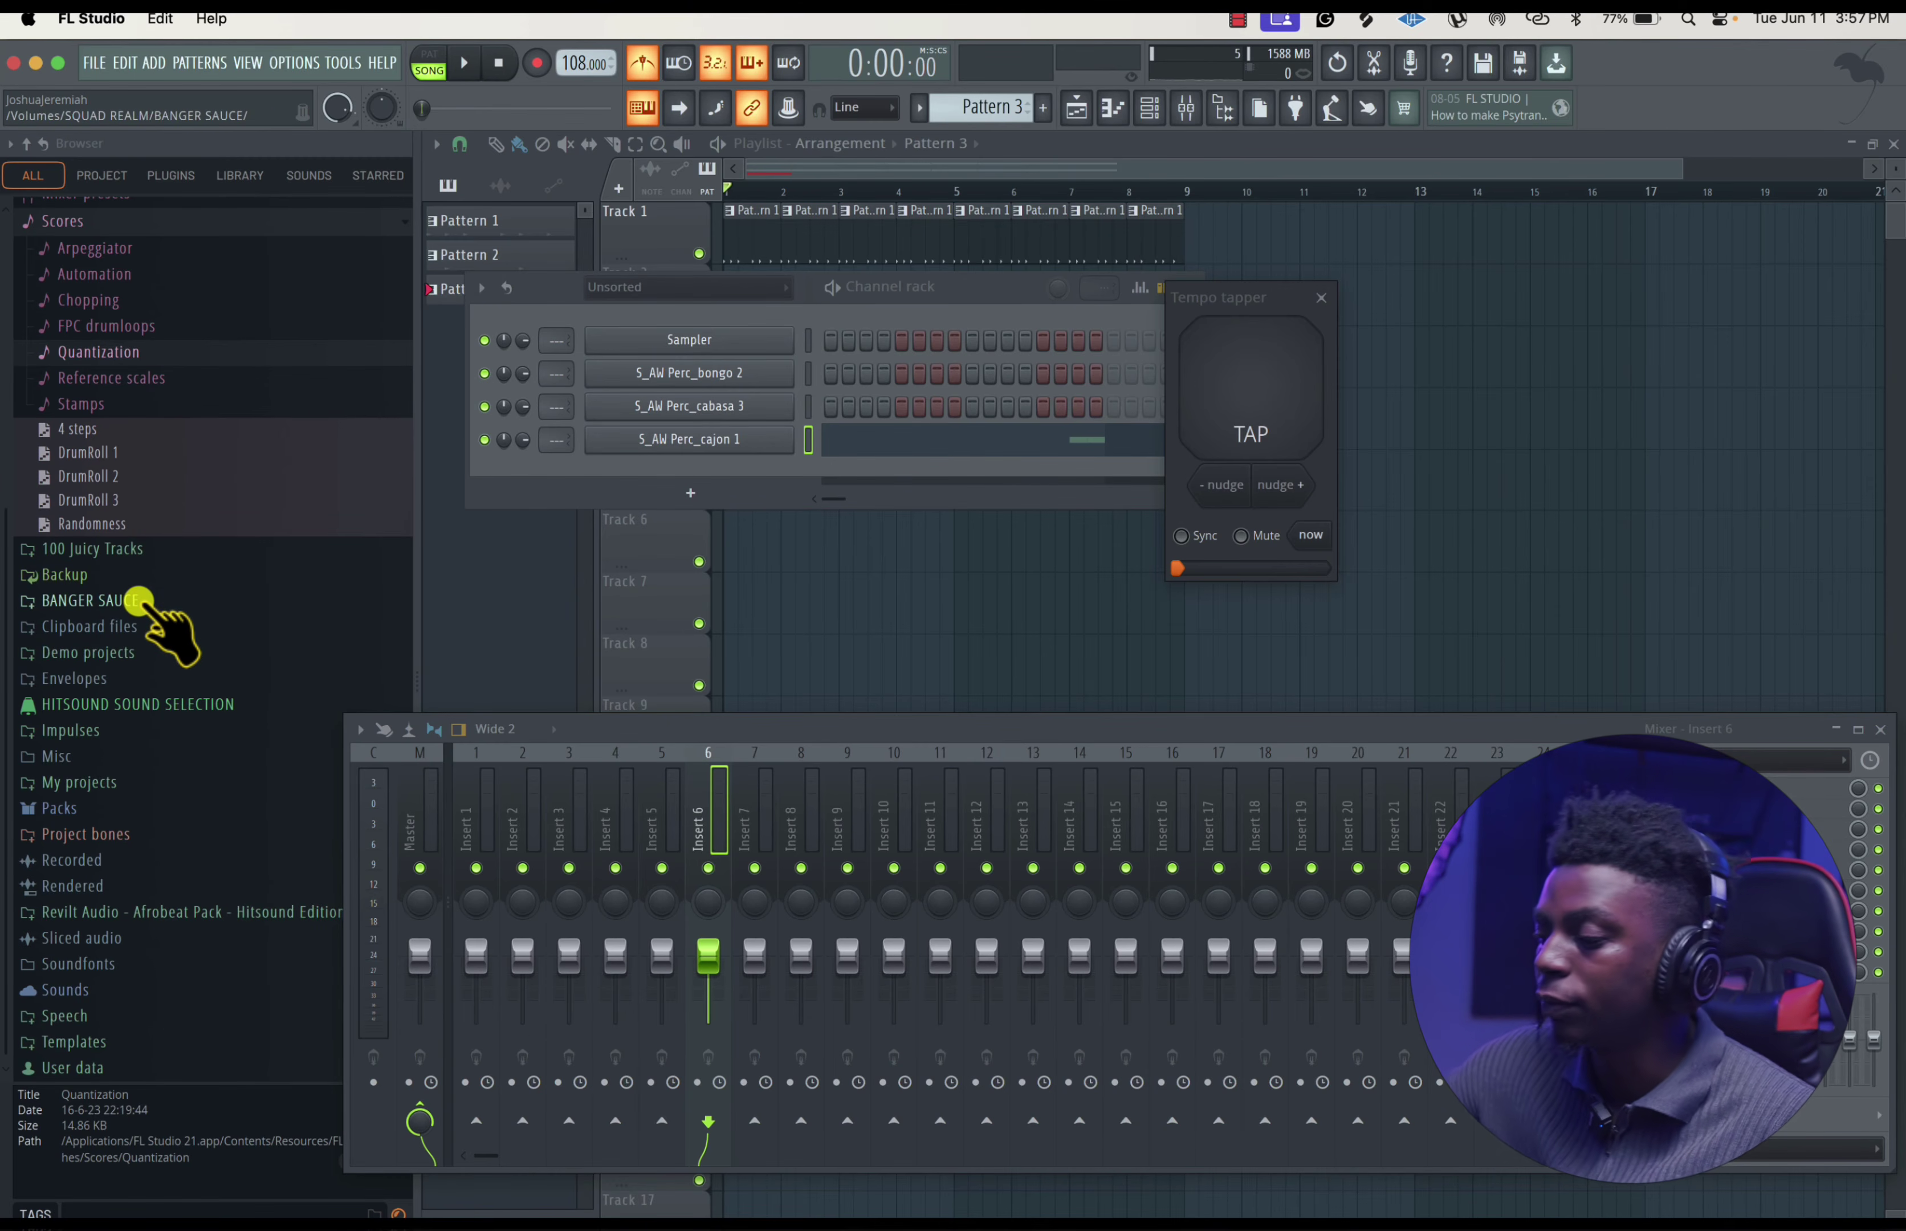
# - Expand HITSOUND SOUND SELECTION in the browser, look through its subfolders, and collapse the Percs folder
pyautogui.click(192, 703)
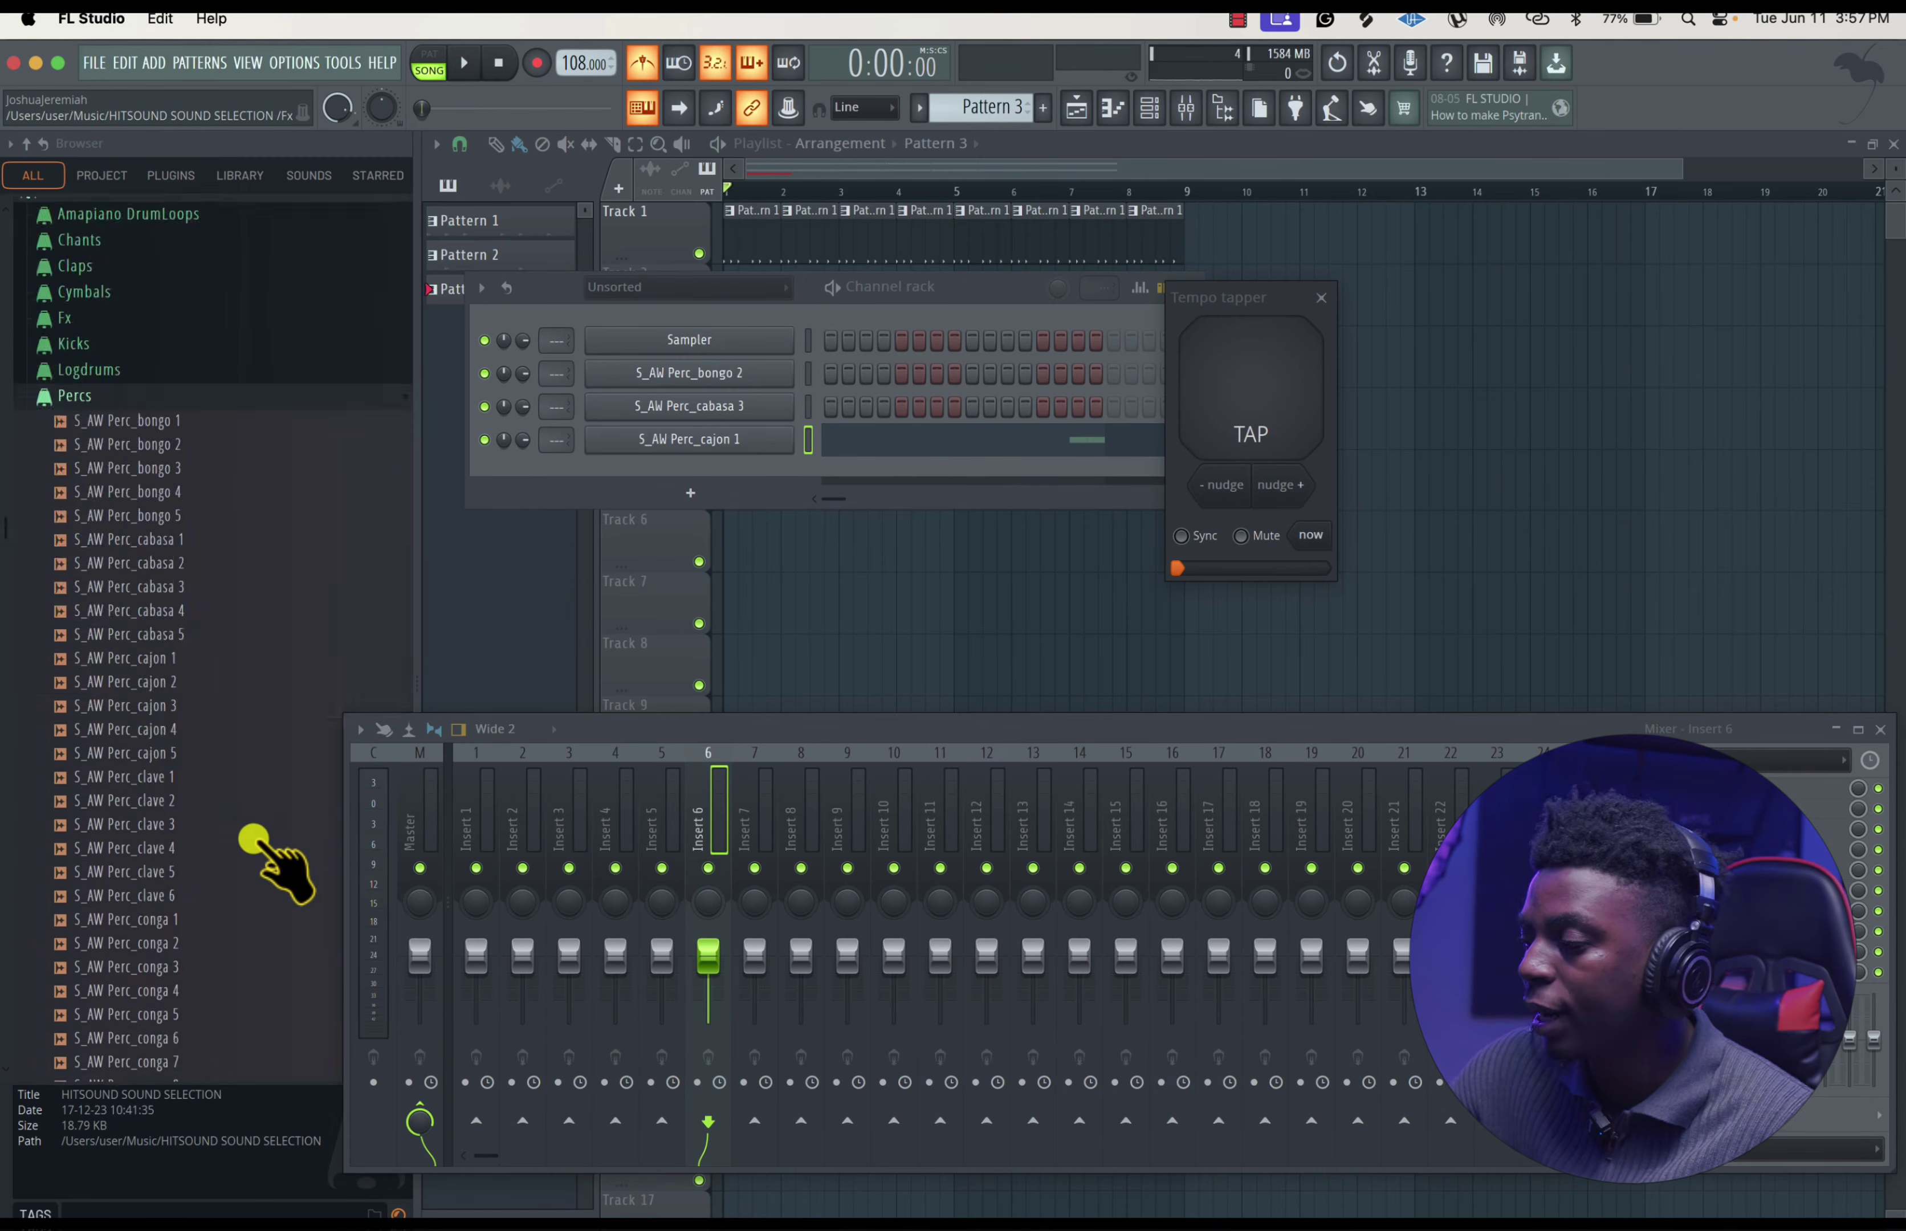
pyautogui.scroll(5, 253, 839)
pyautogui.scroll(-7, 253, 839)
pyautogui.click(123, 205)
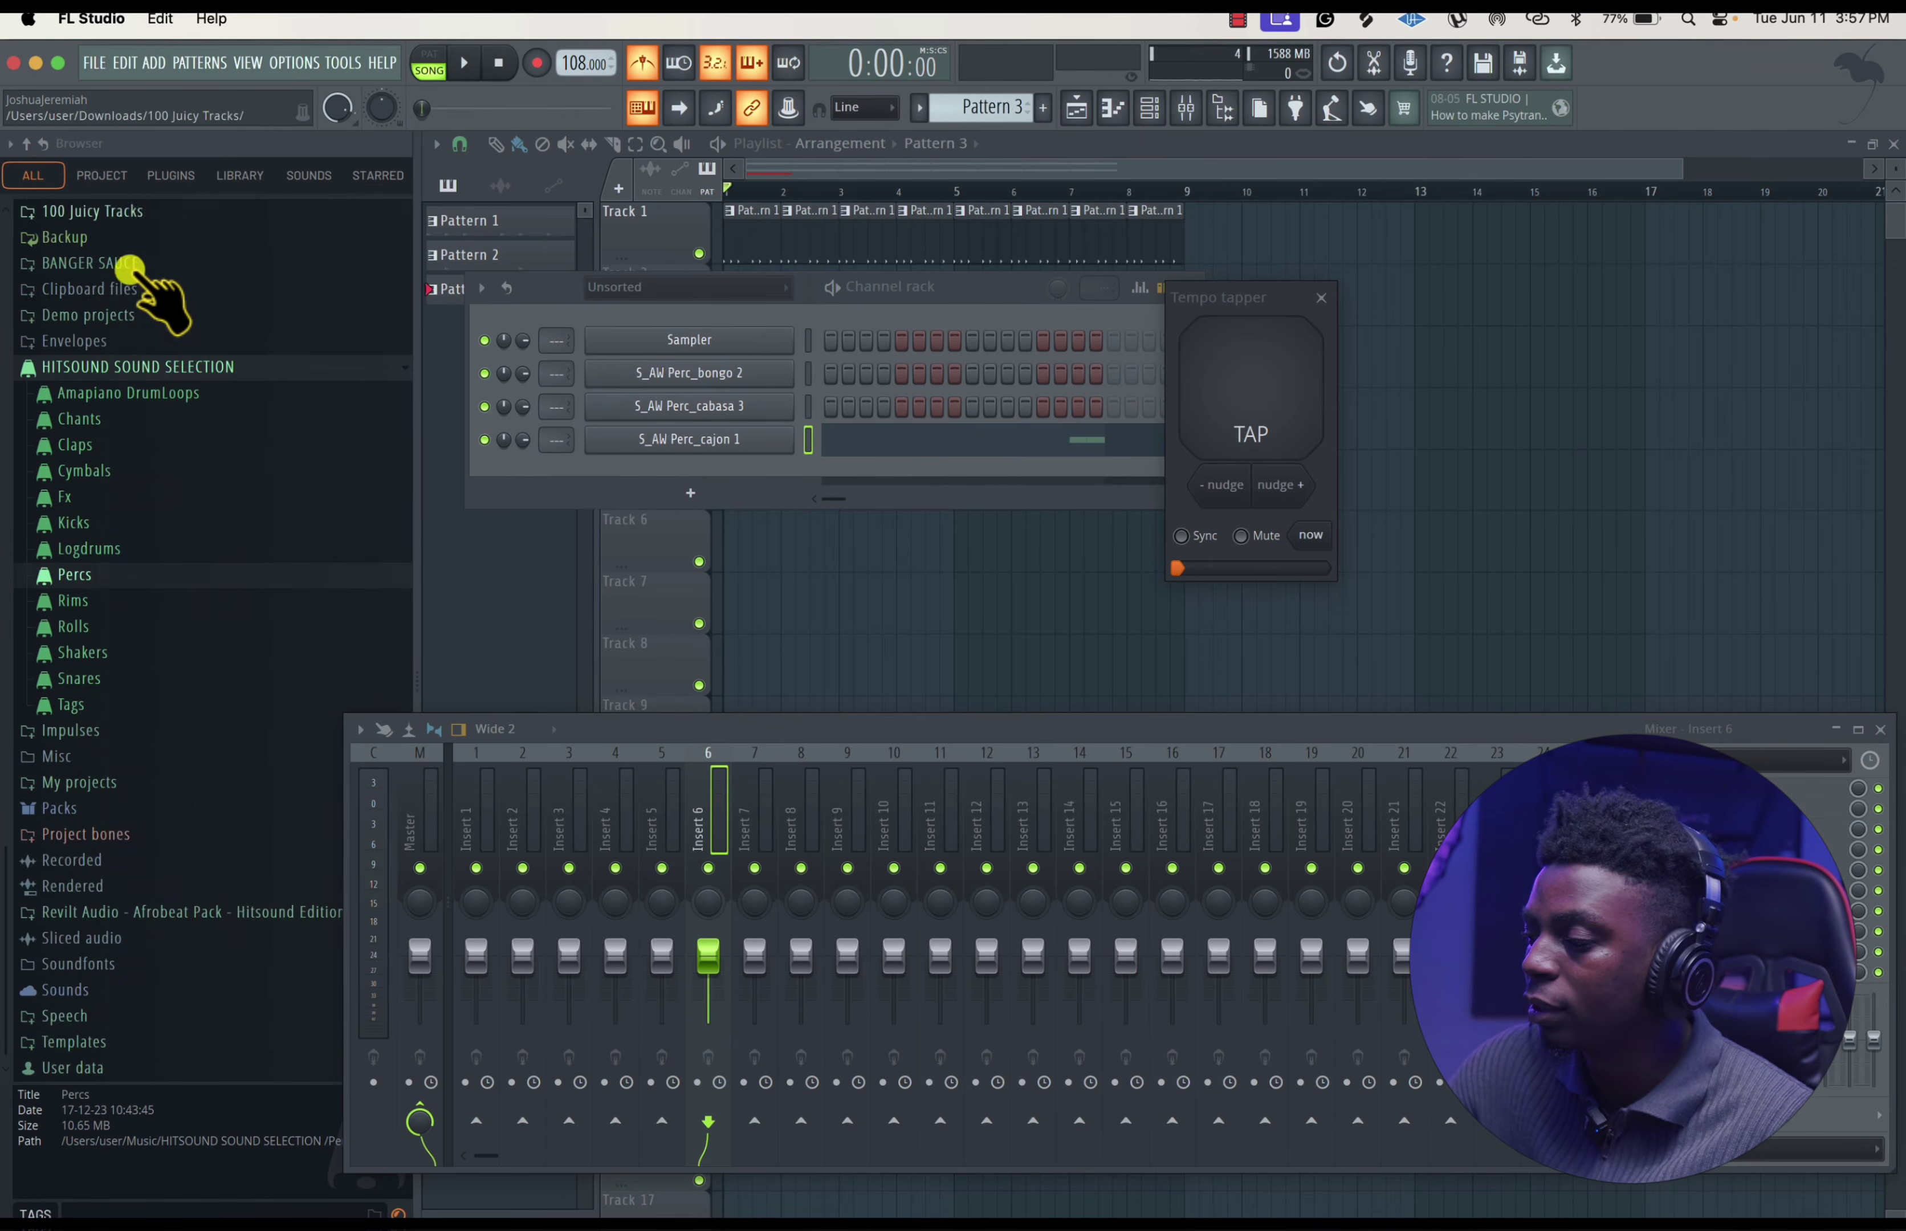
pyautogui.scroll(4, 137, 301)
pyautogui.scroll(-4, 198, 465)
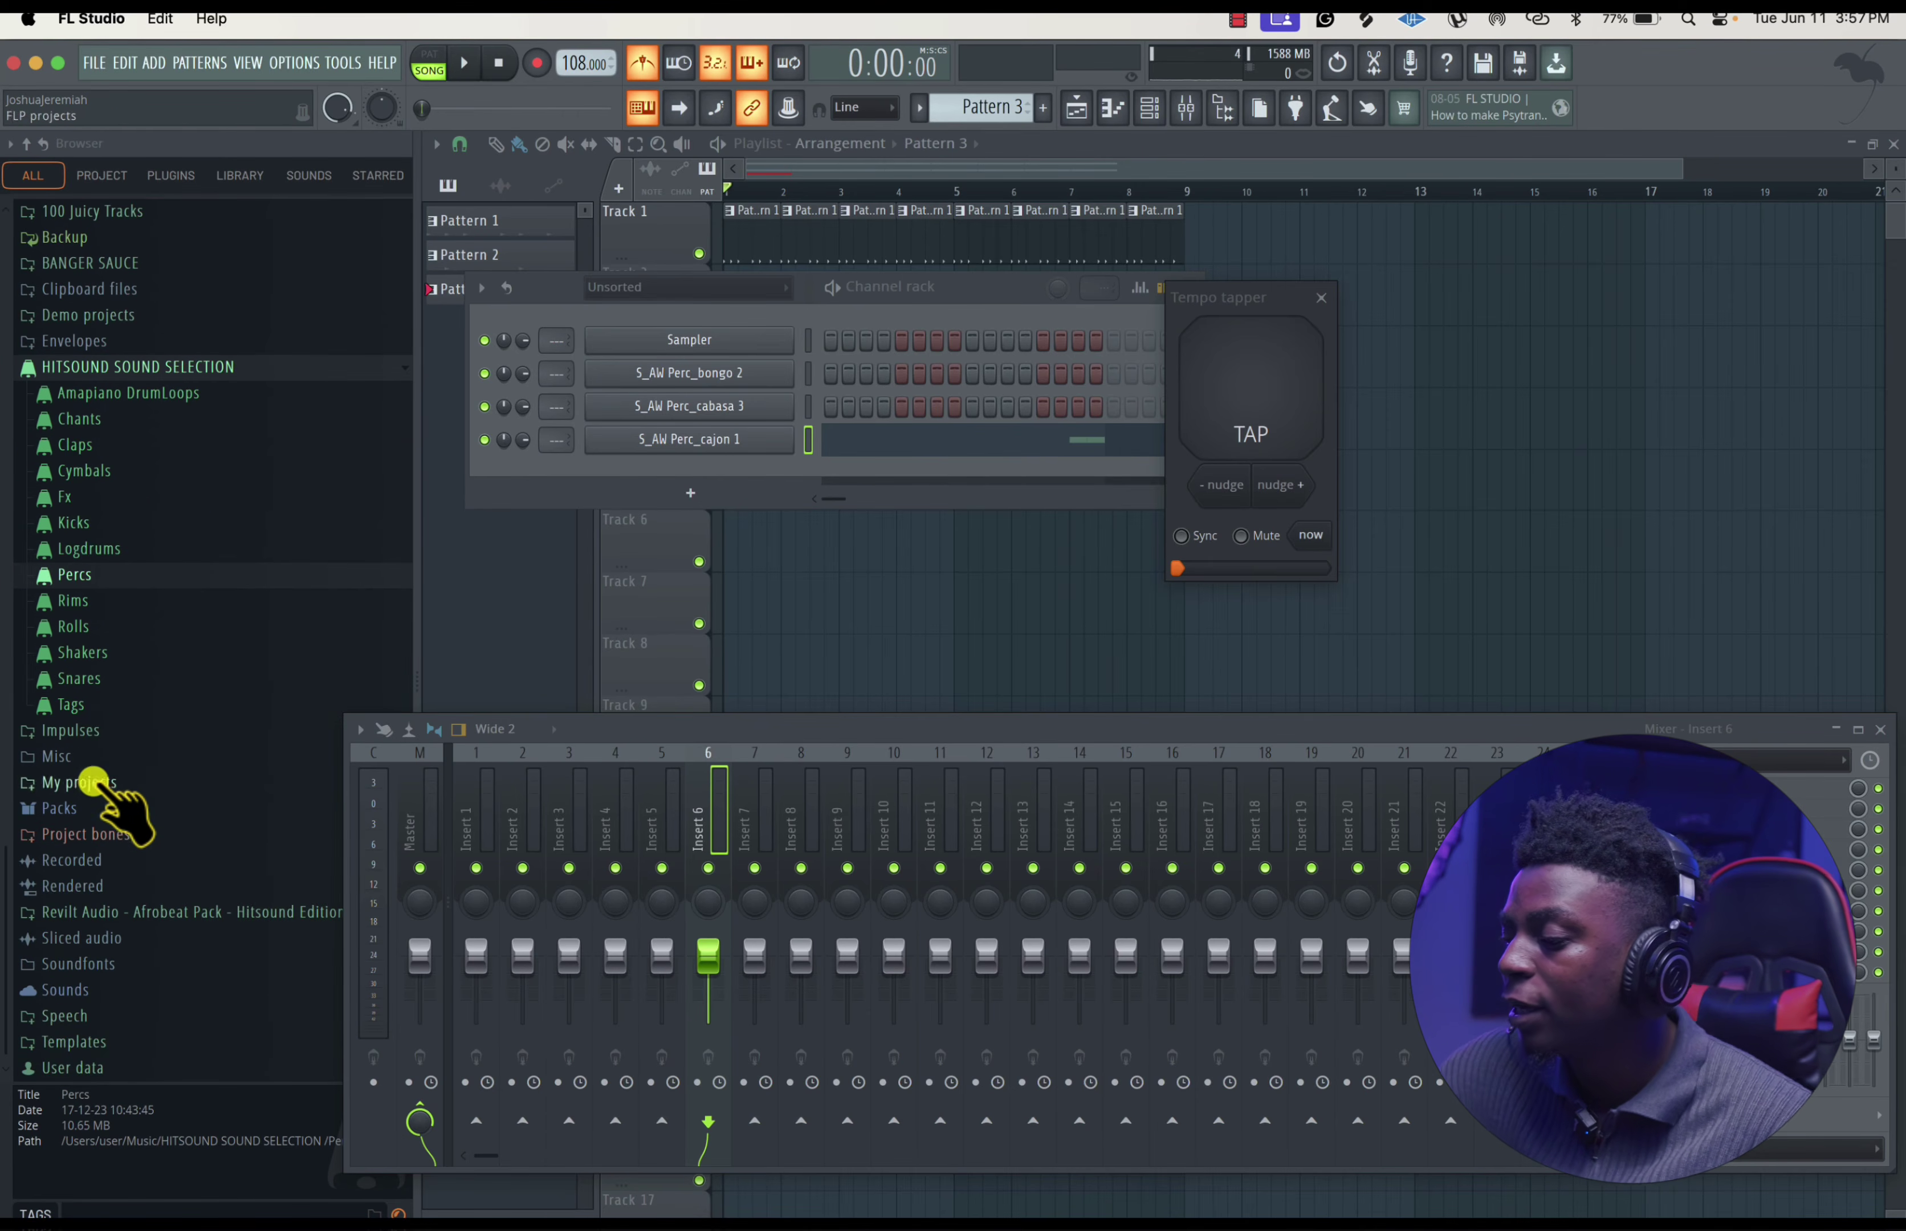
# - Audition samples such as Mellow & Sleazy Snare and S_AW Snare 13 in Snares, and collapse that folder and HITSOUND SOUND SELECTION
pyautogui.click(117, 678)
pyautogui.click(156, 753)
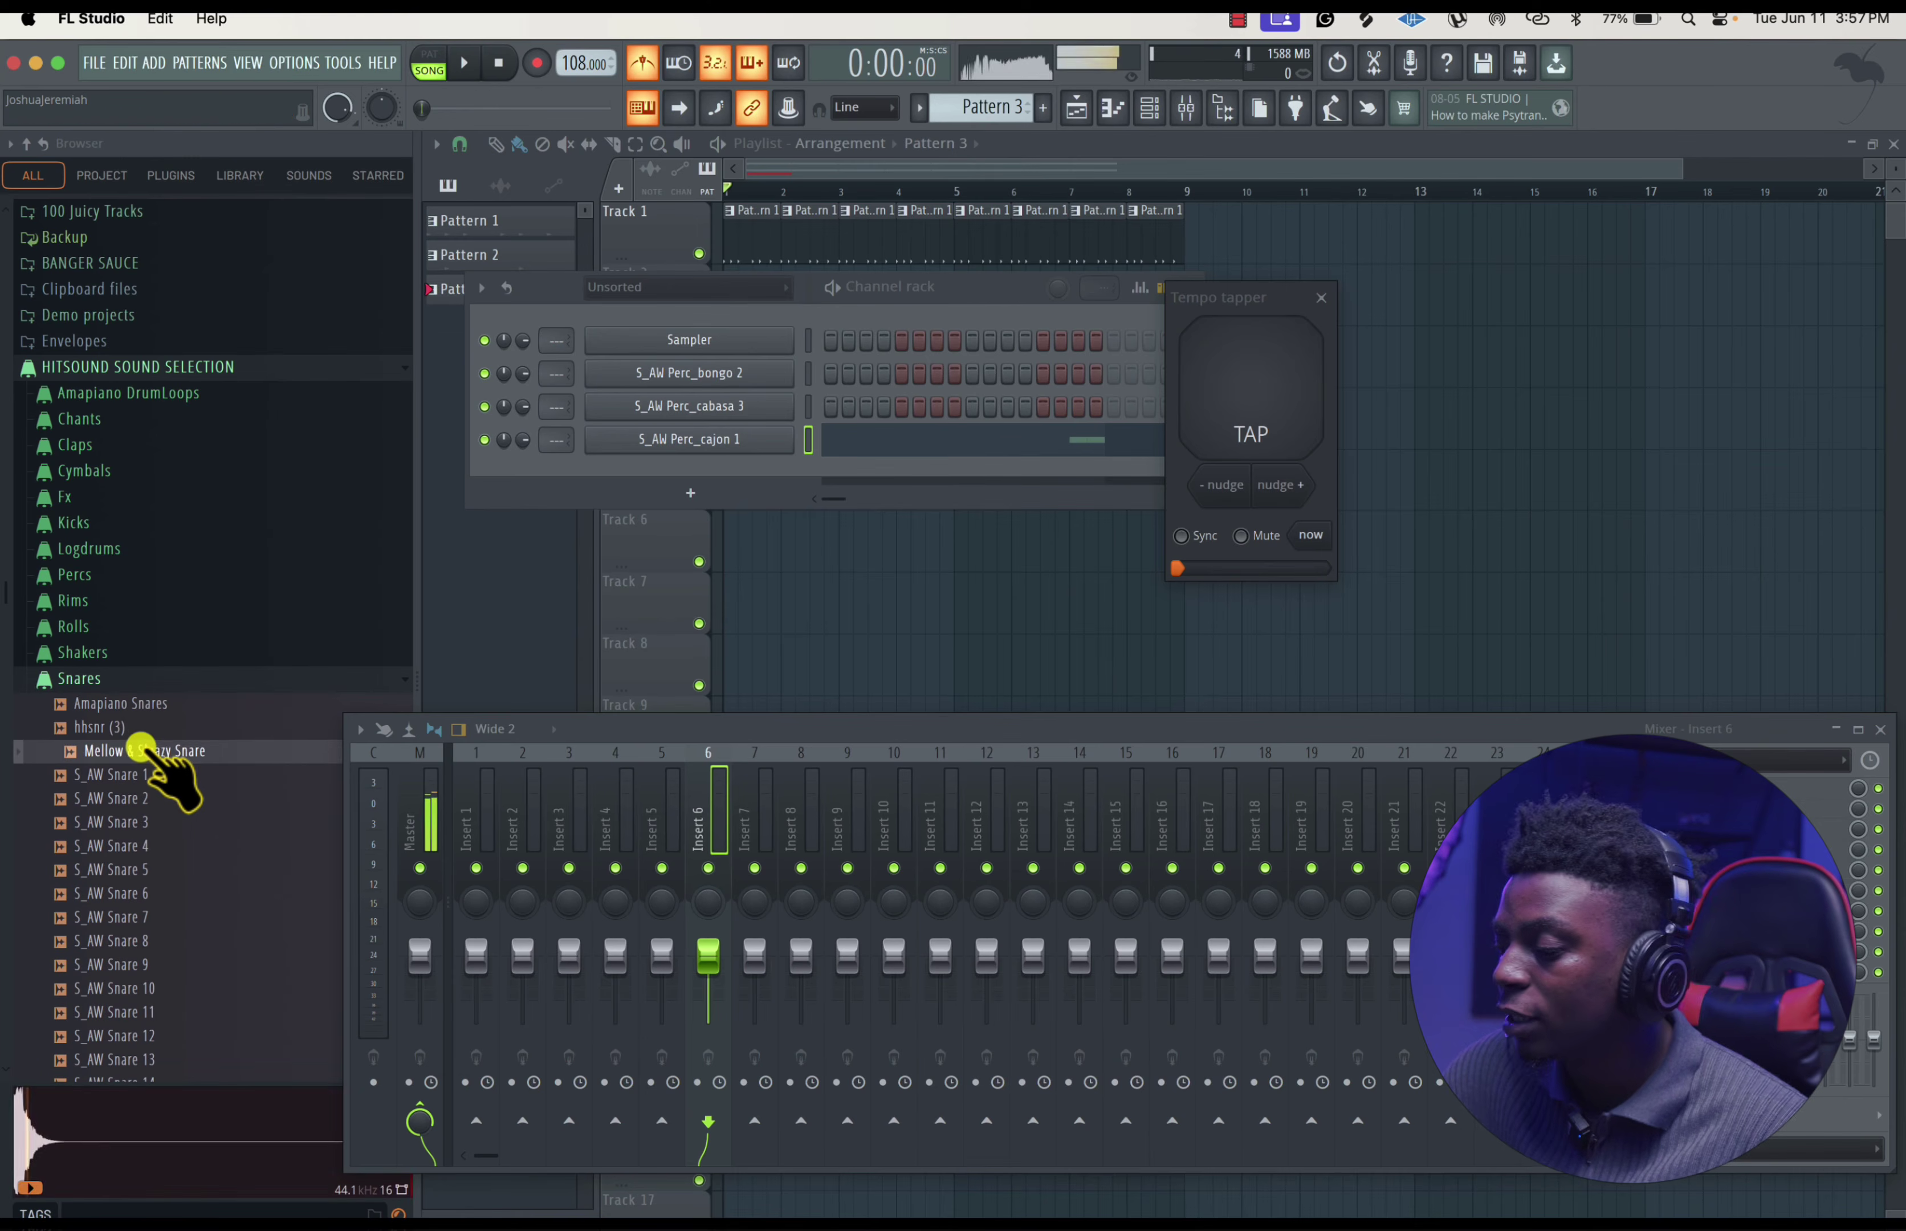
pyautogui.click(157, 846)
pyautogui.click(192, 1011)
pyautogui.click(212, 1061)
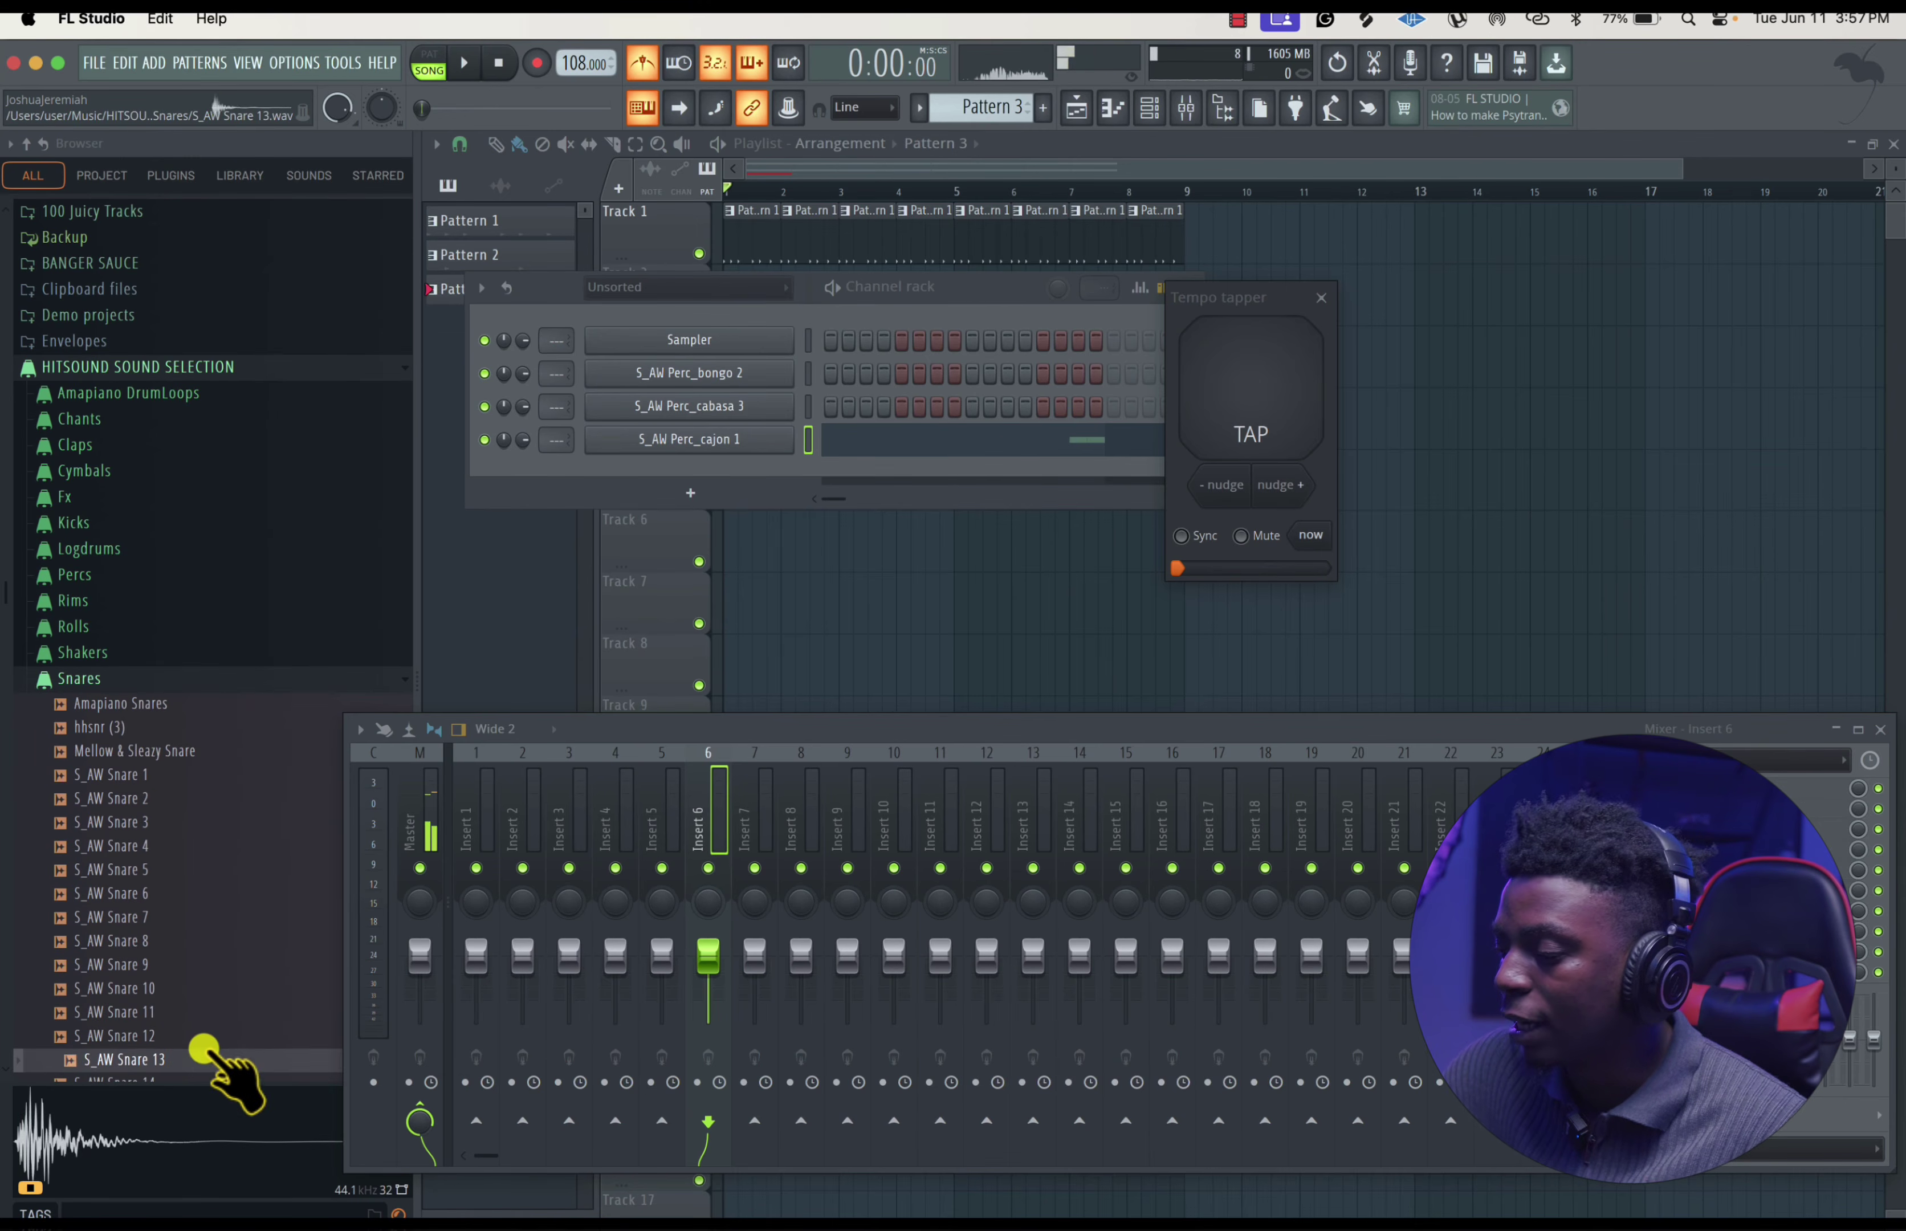
pyautogui.click(204, 679)
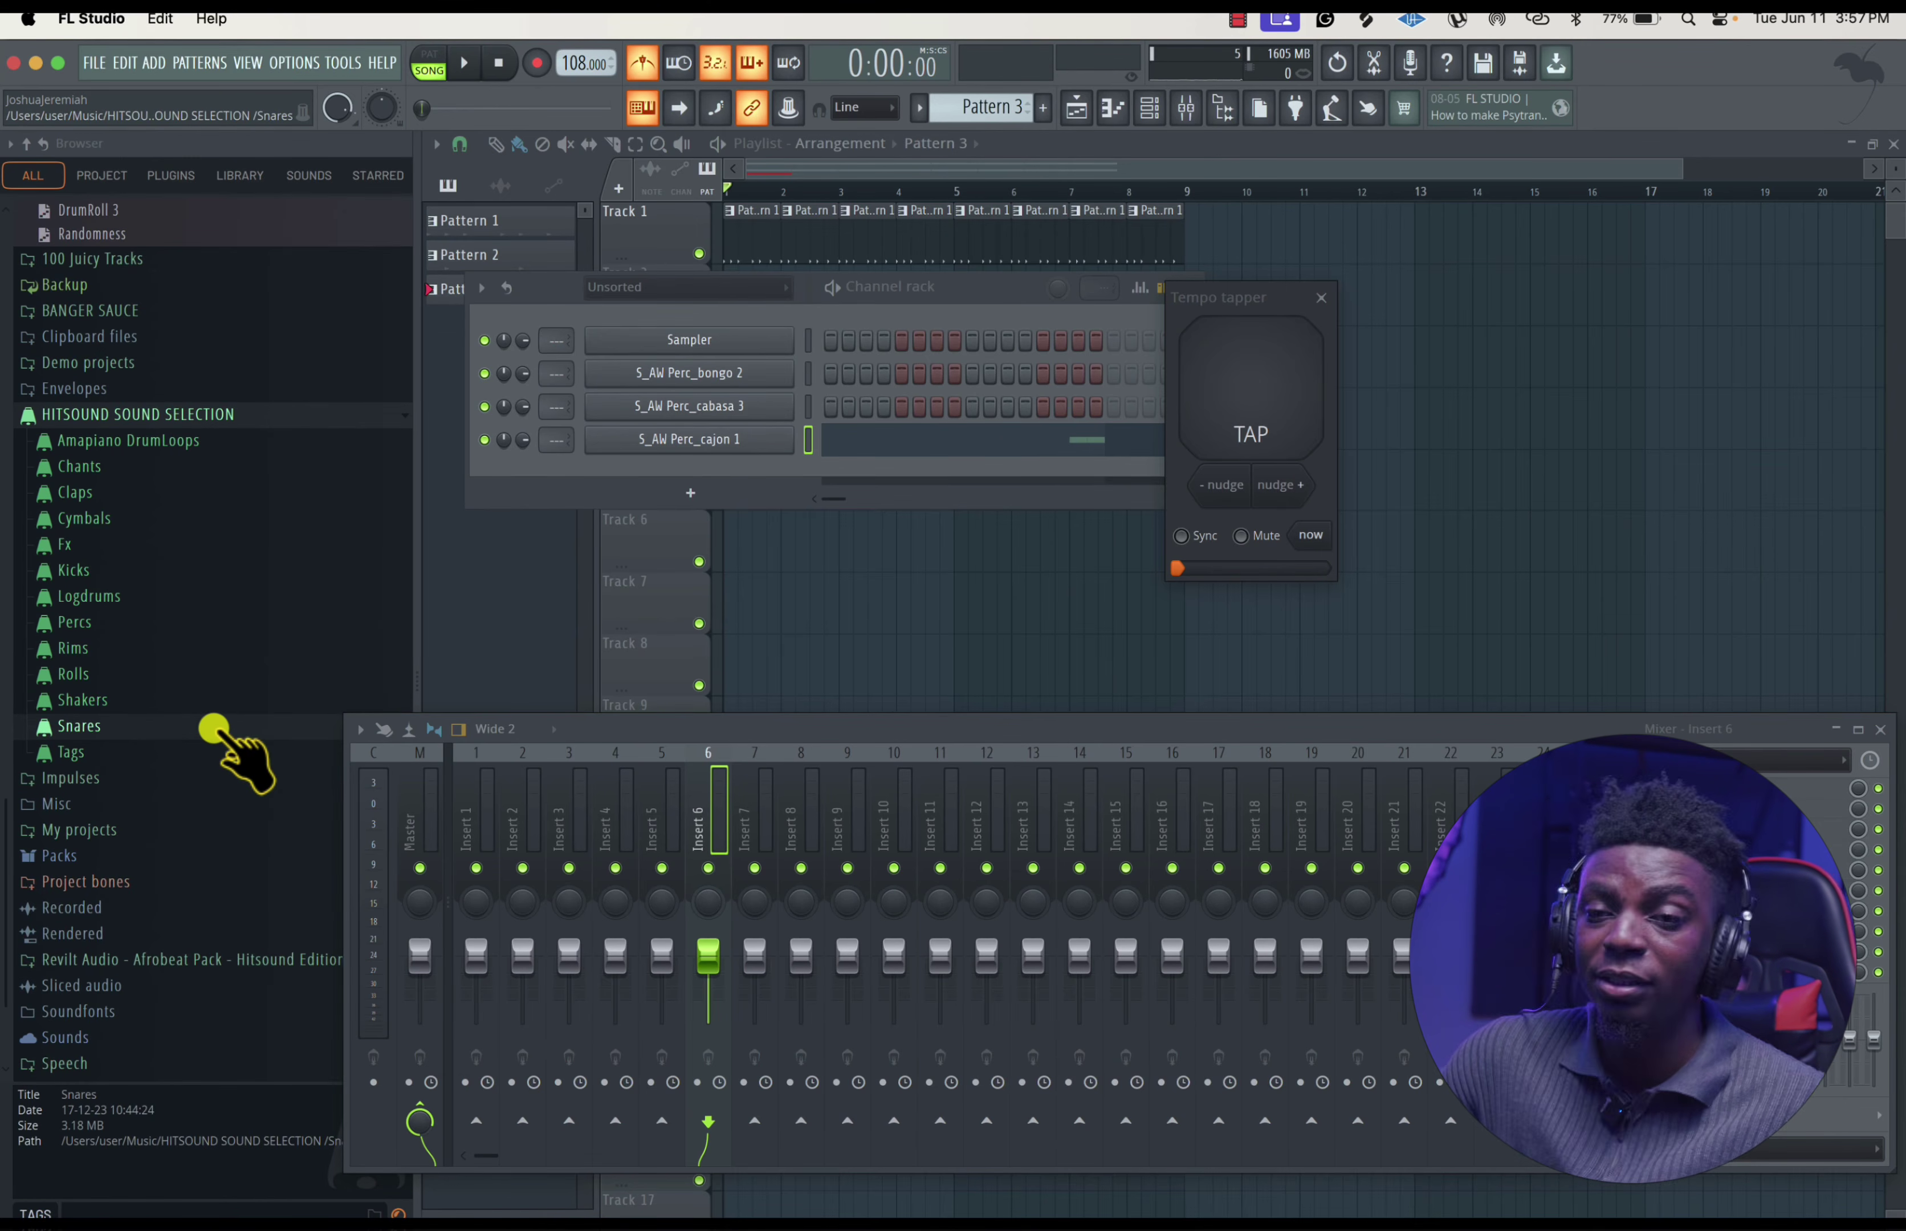
pyautogui.click(160, 416)
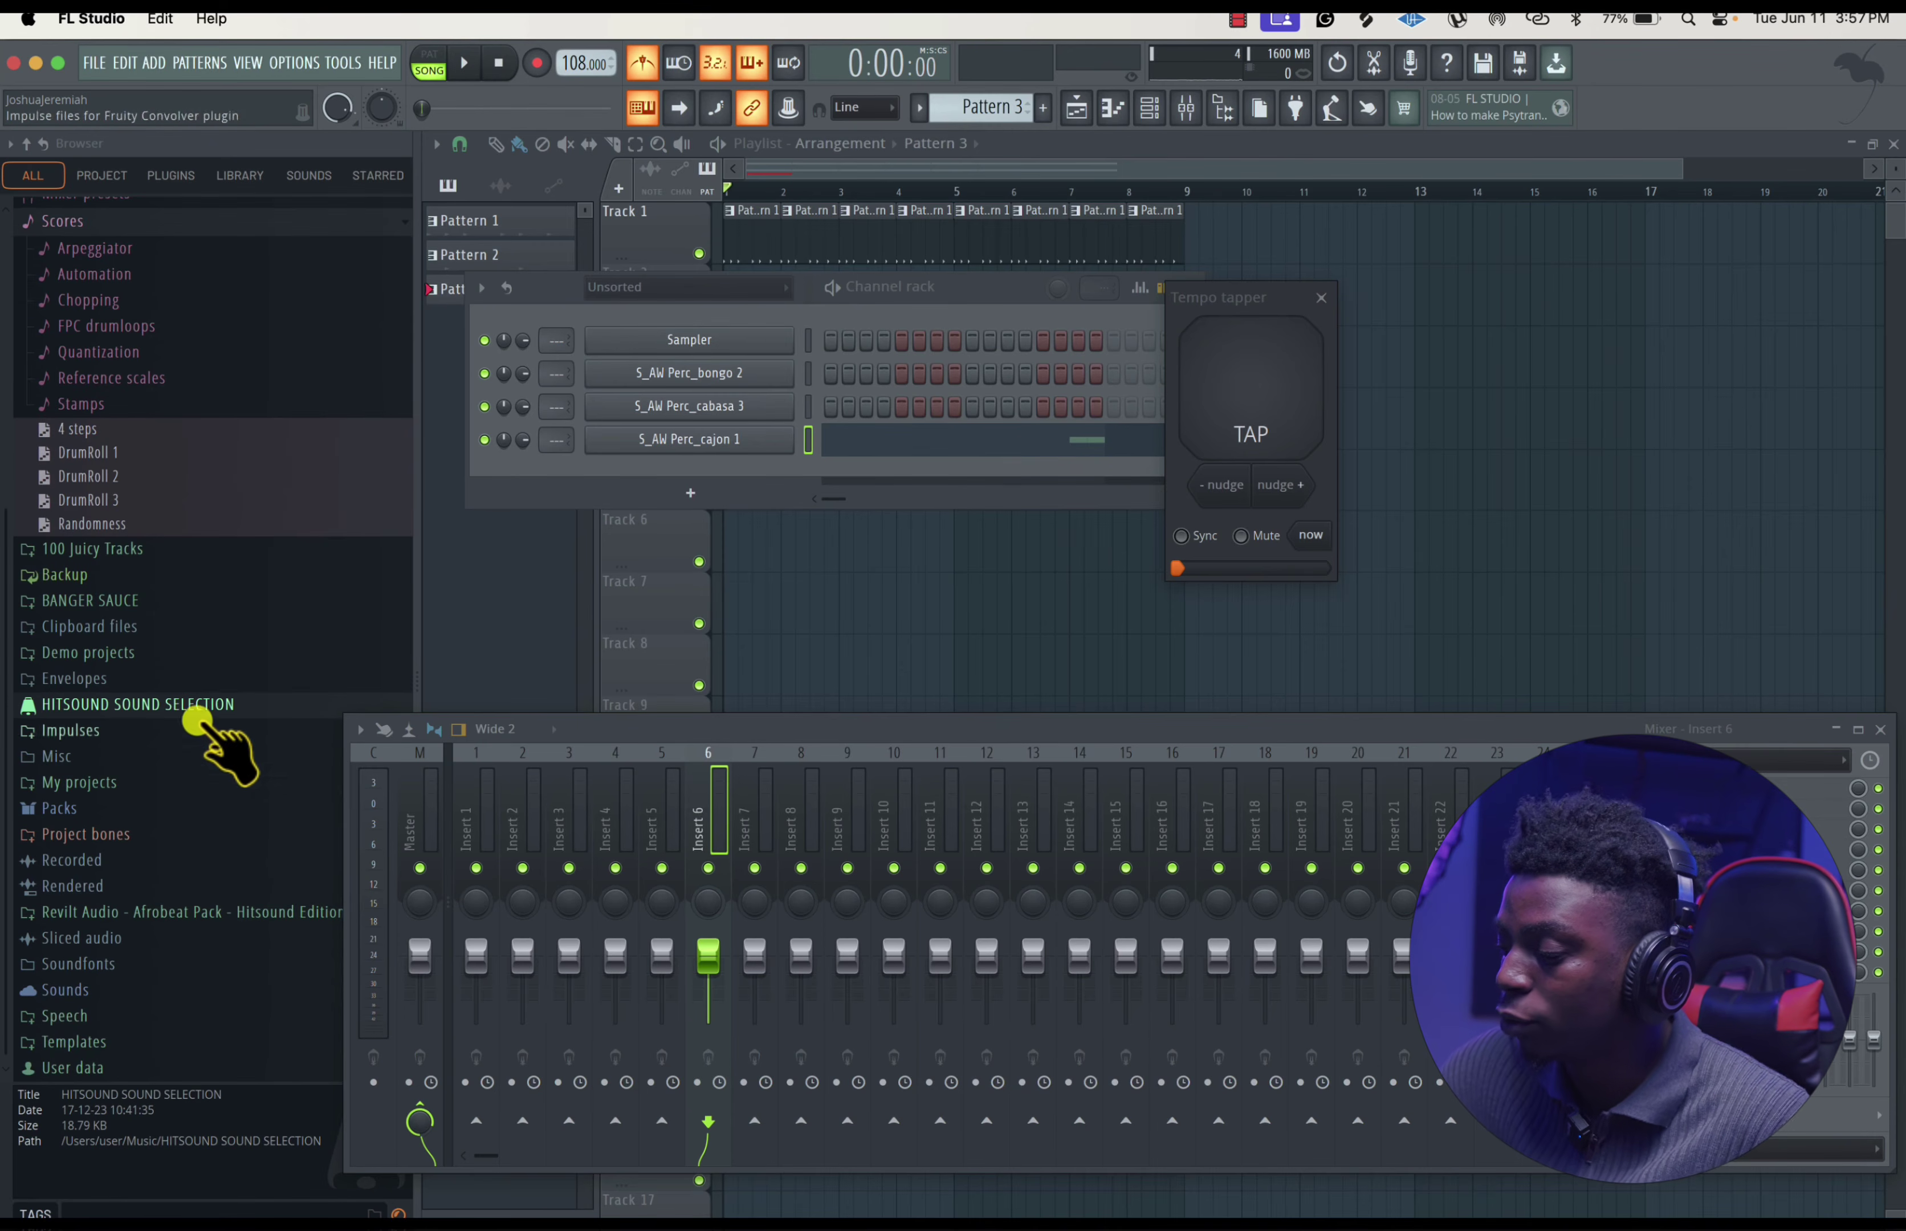
# - Move the mixer window lower over the playlist, and view the browser's Project, Plugins and Library categories
pyautogui.moveTo(1471, 741); pyautogui.dragTo(1592, 804)
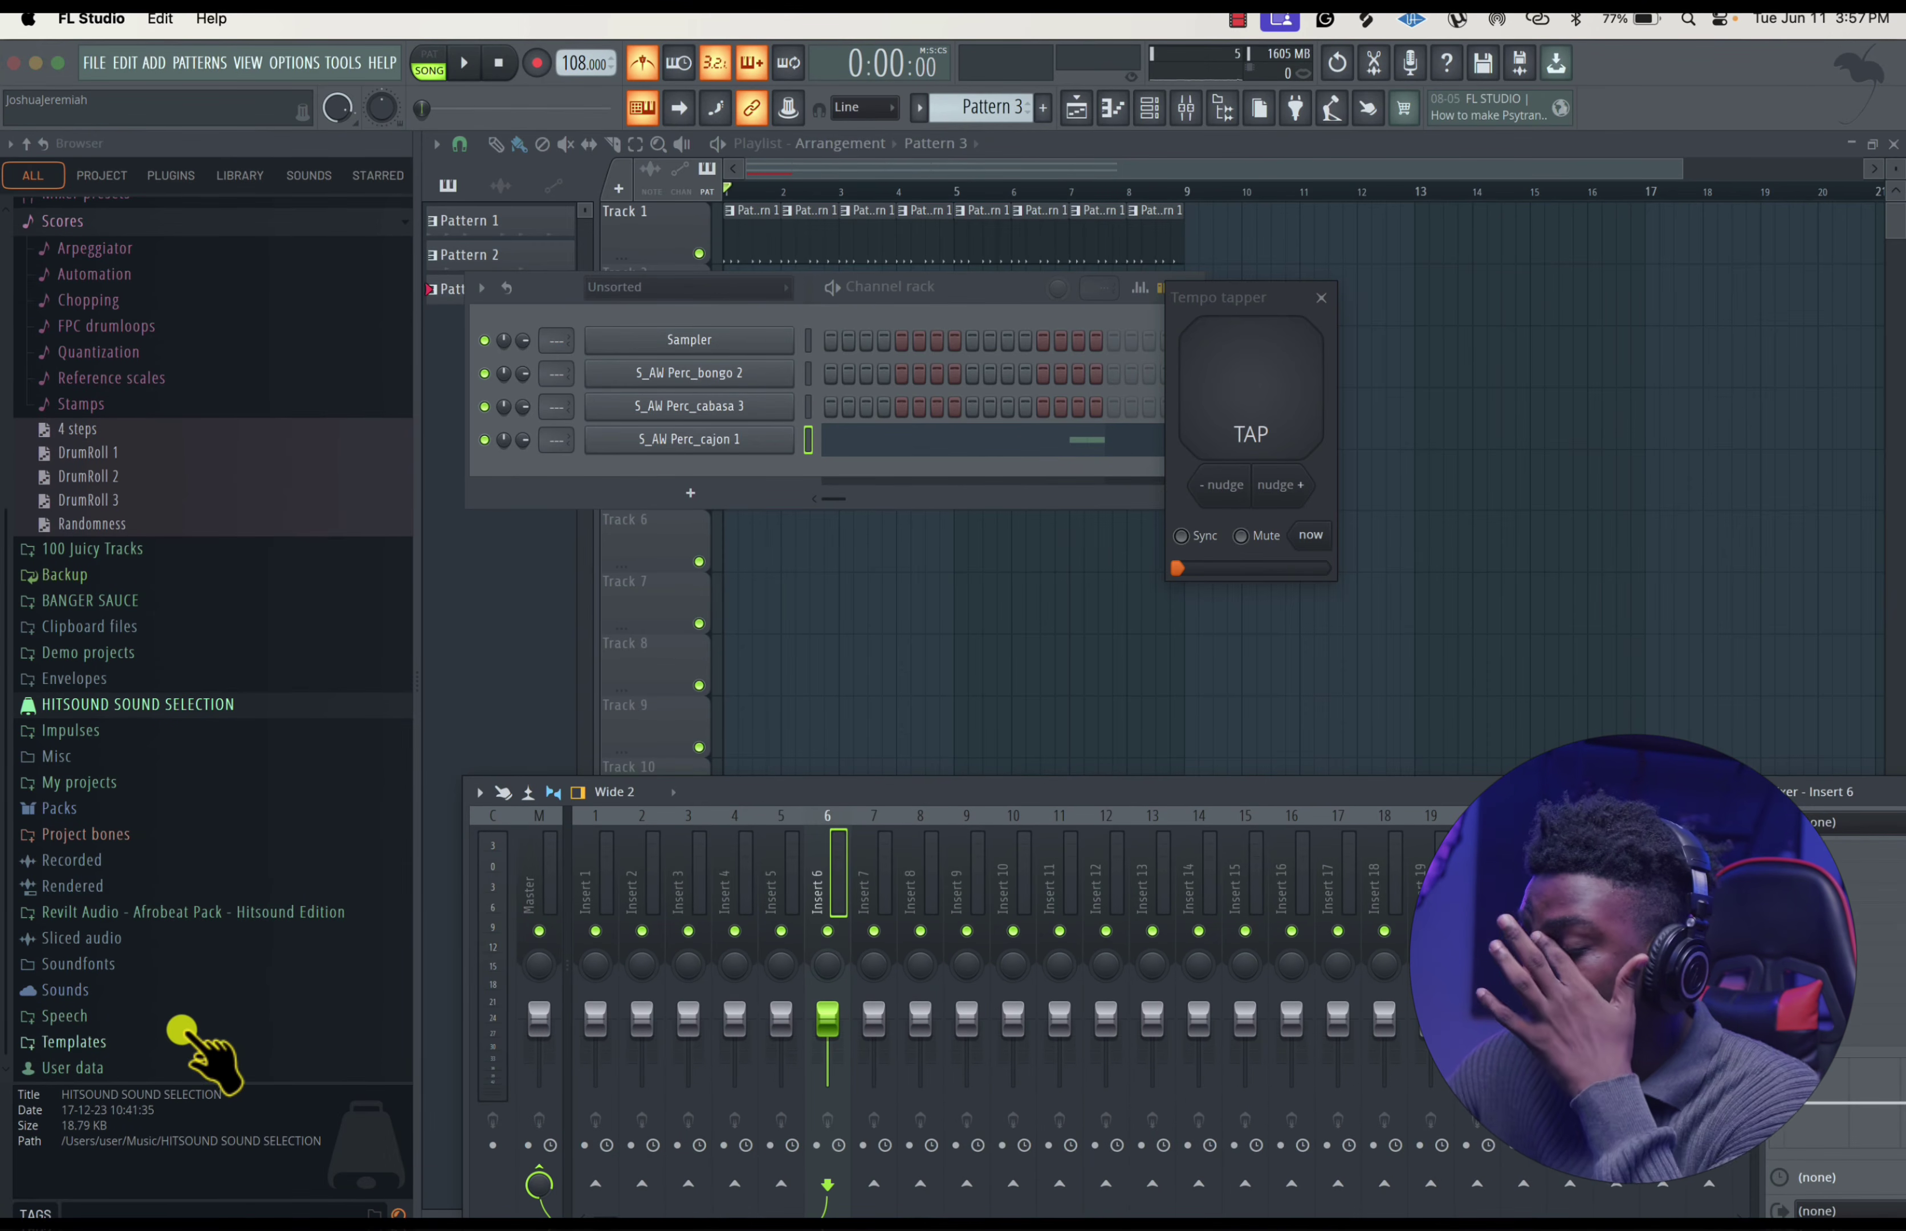
pyautogui.click(102, 175)
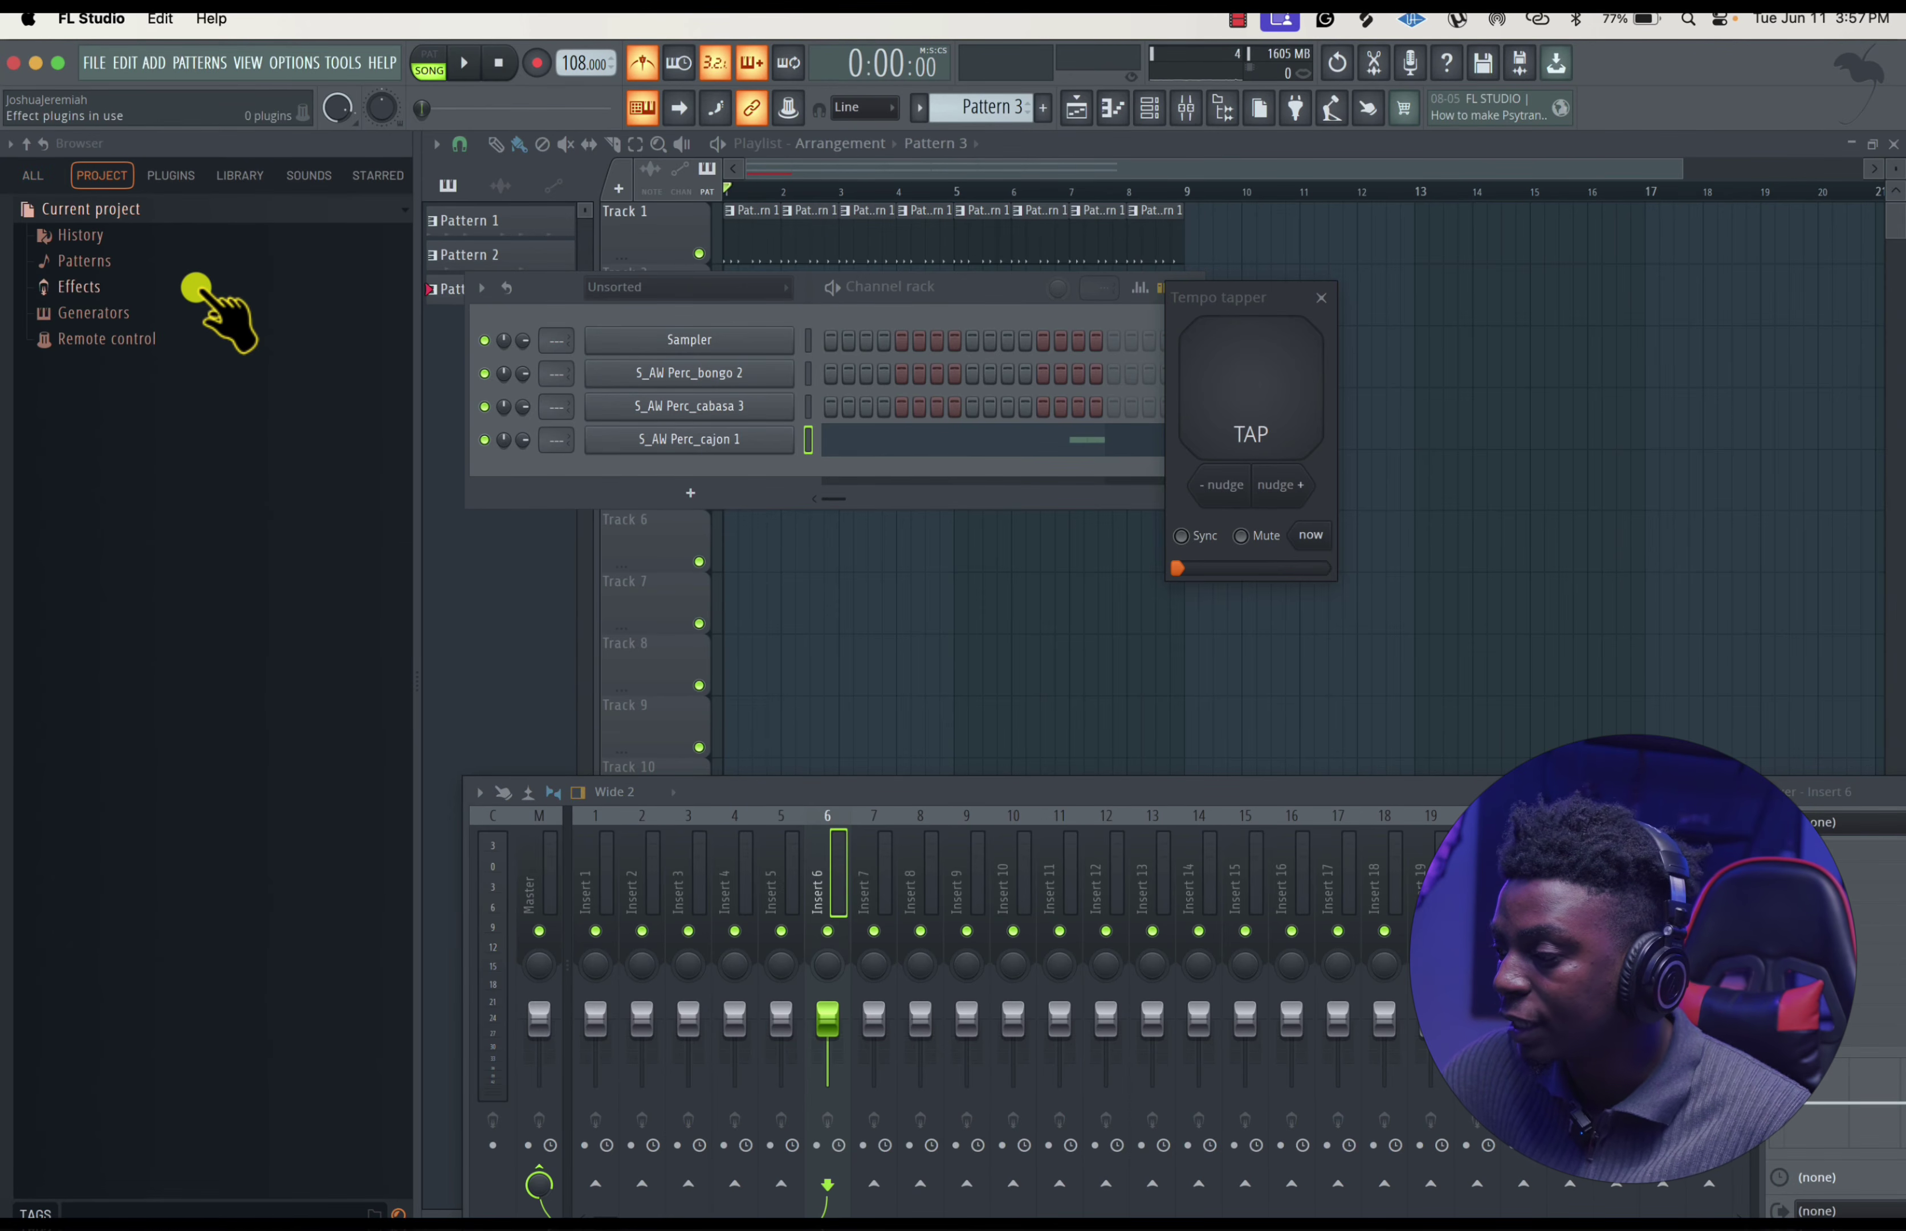
pyautogui.click(168, 176)
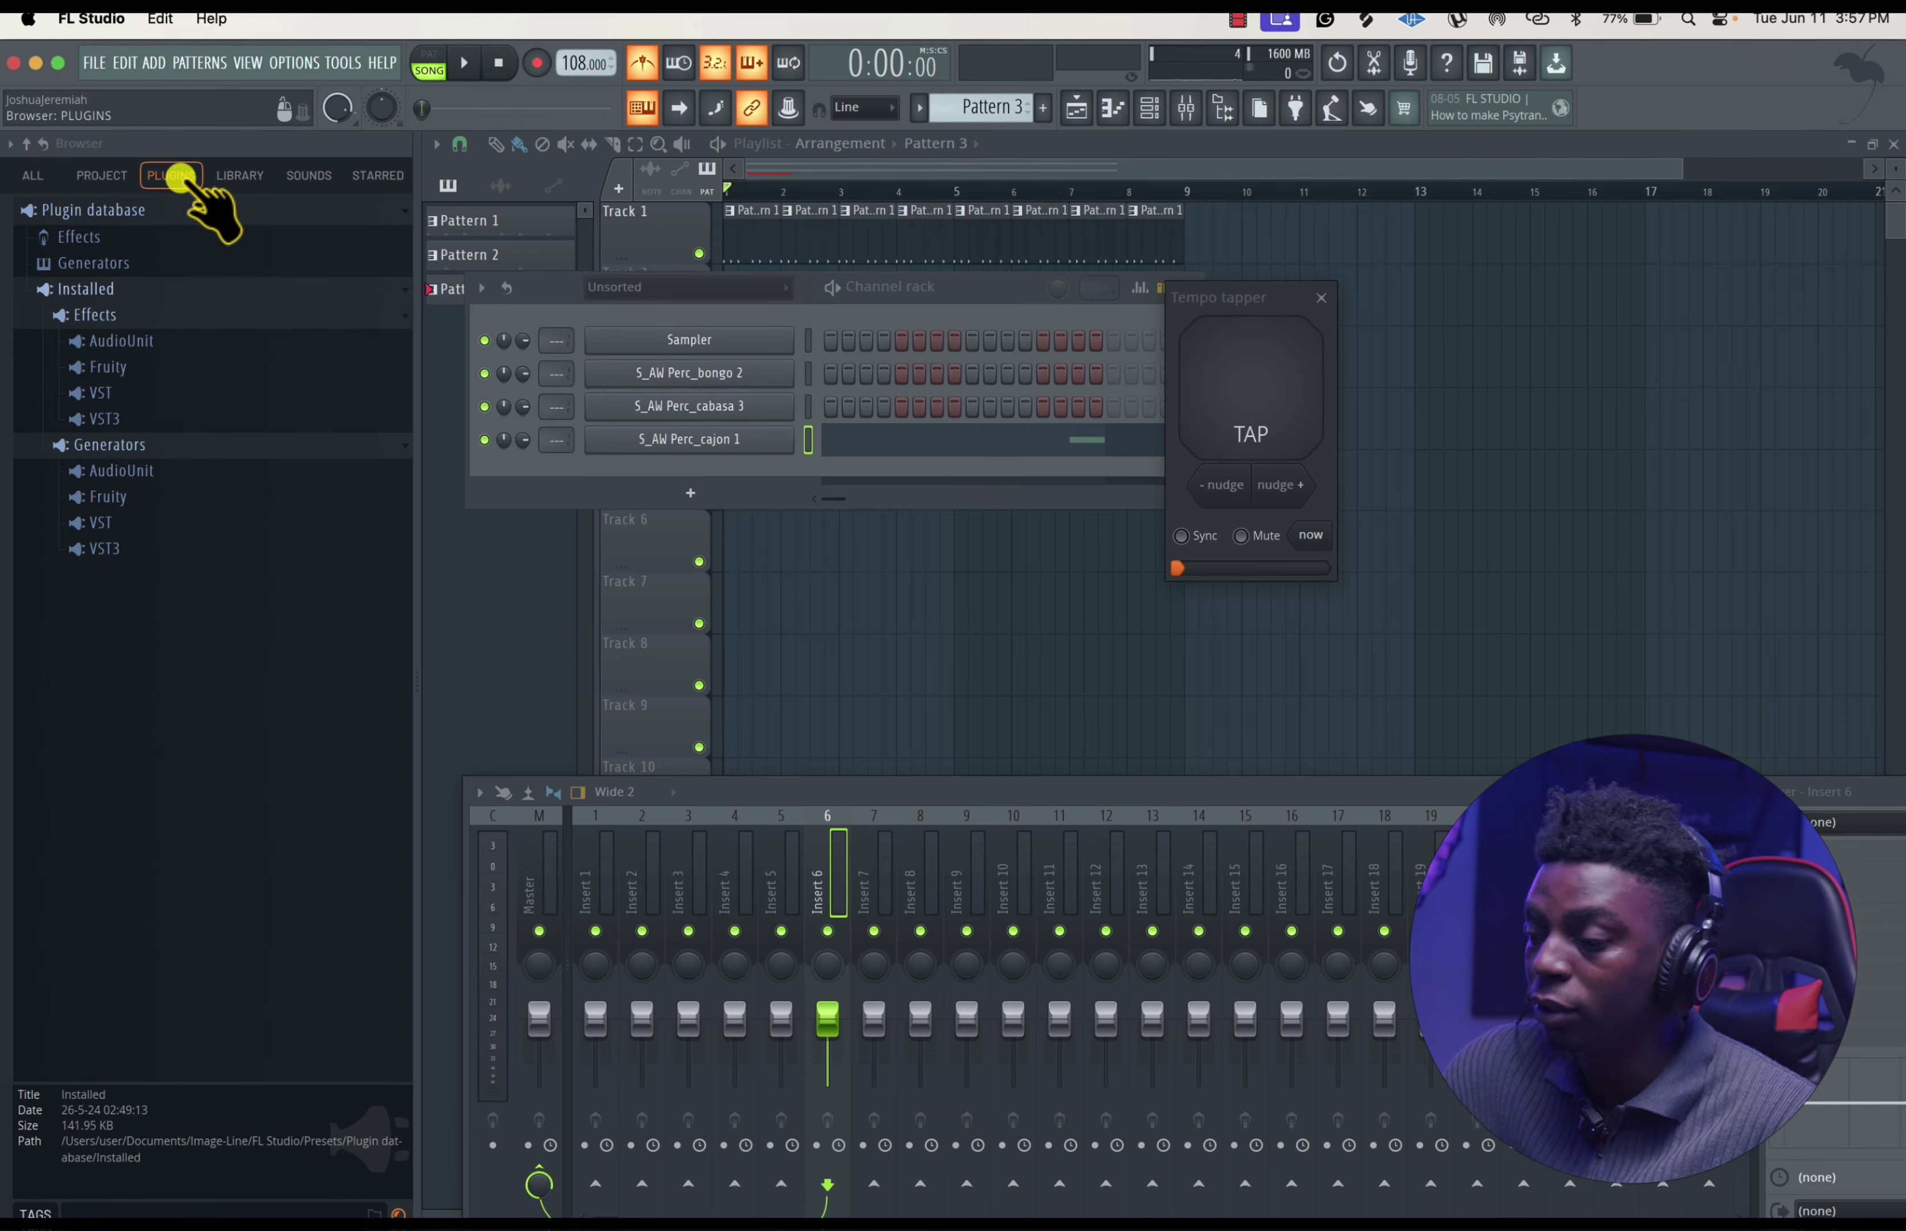
pyautogui.click(239, 179)
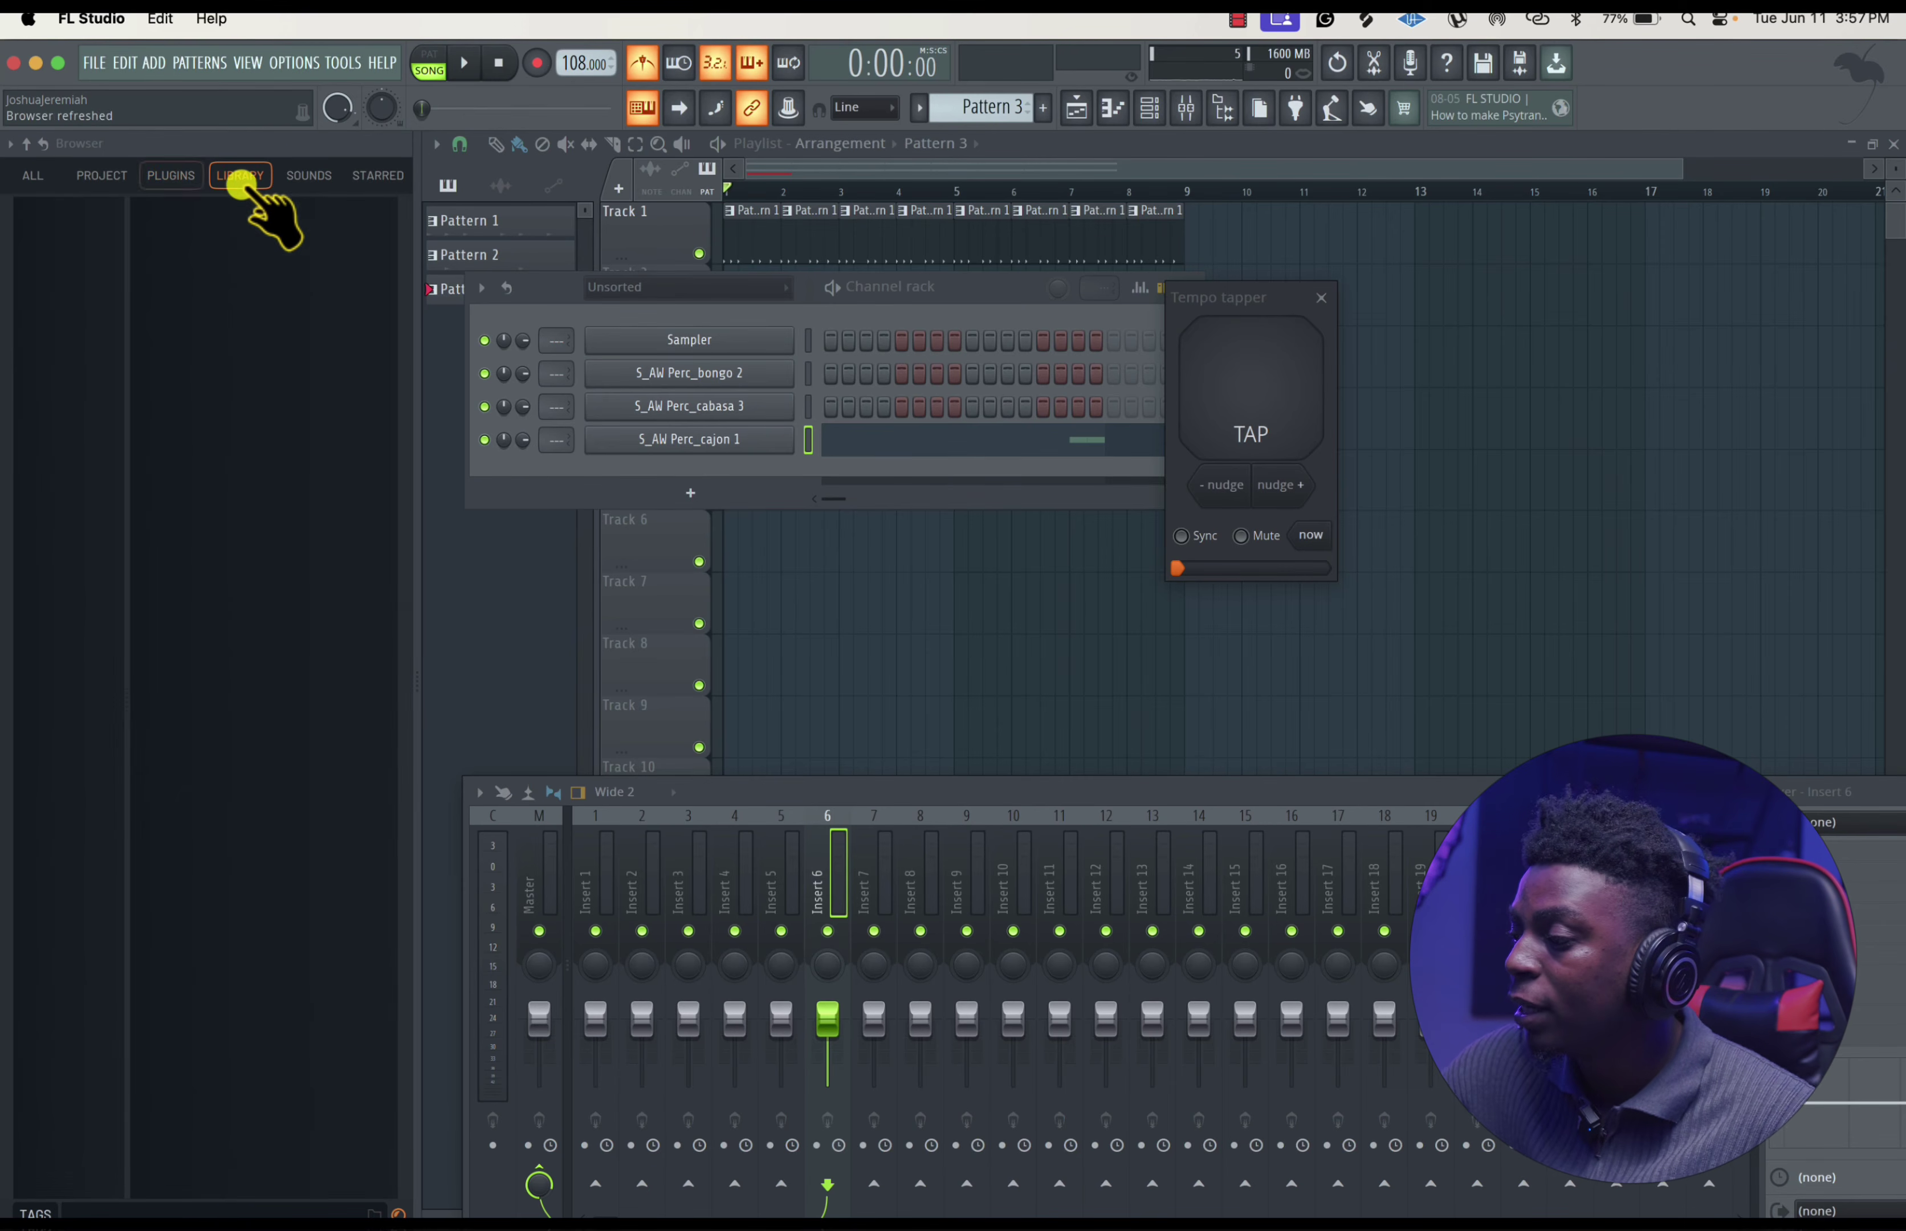
# - Examine the collections, Trap Beats and trending packs in the browser's Sounds category, and view the Starred items
pyautogui.click(309, 176)
pyautogui.click(172, 482)
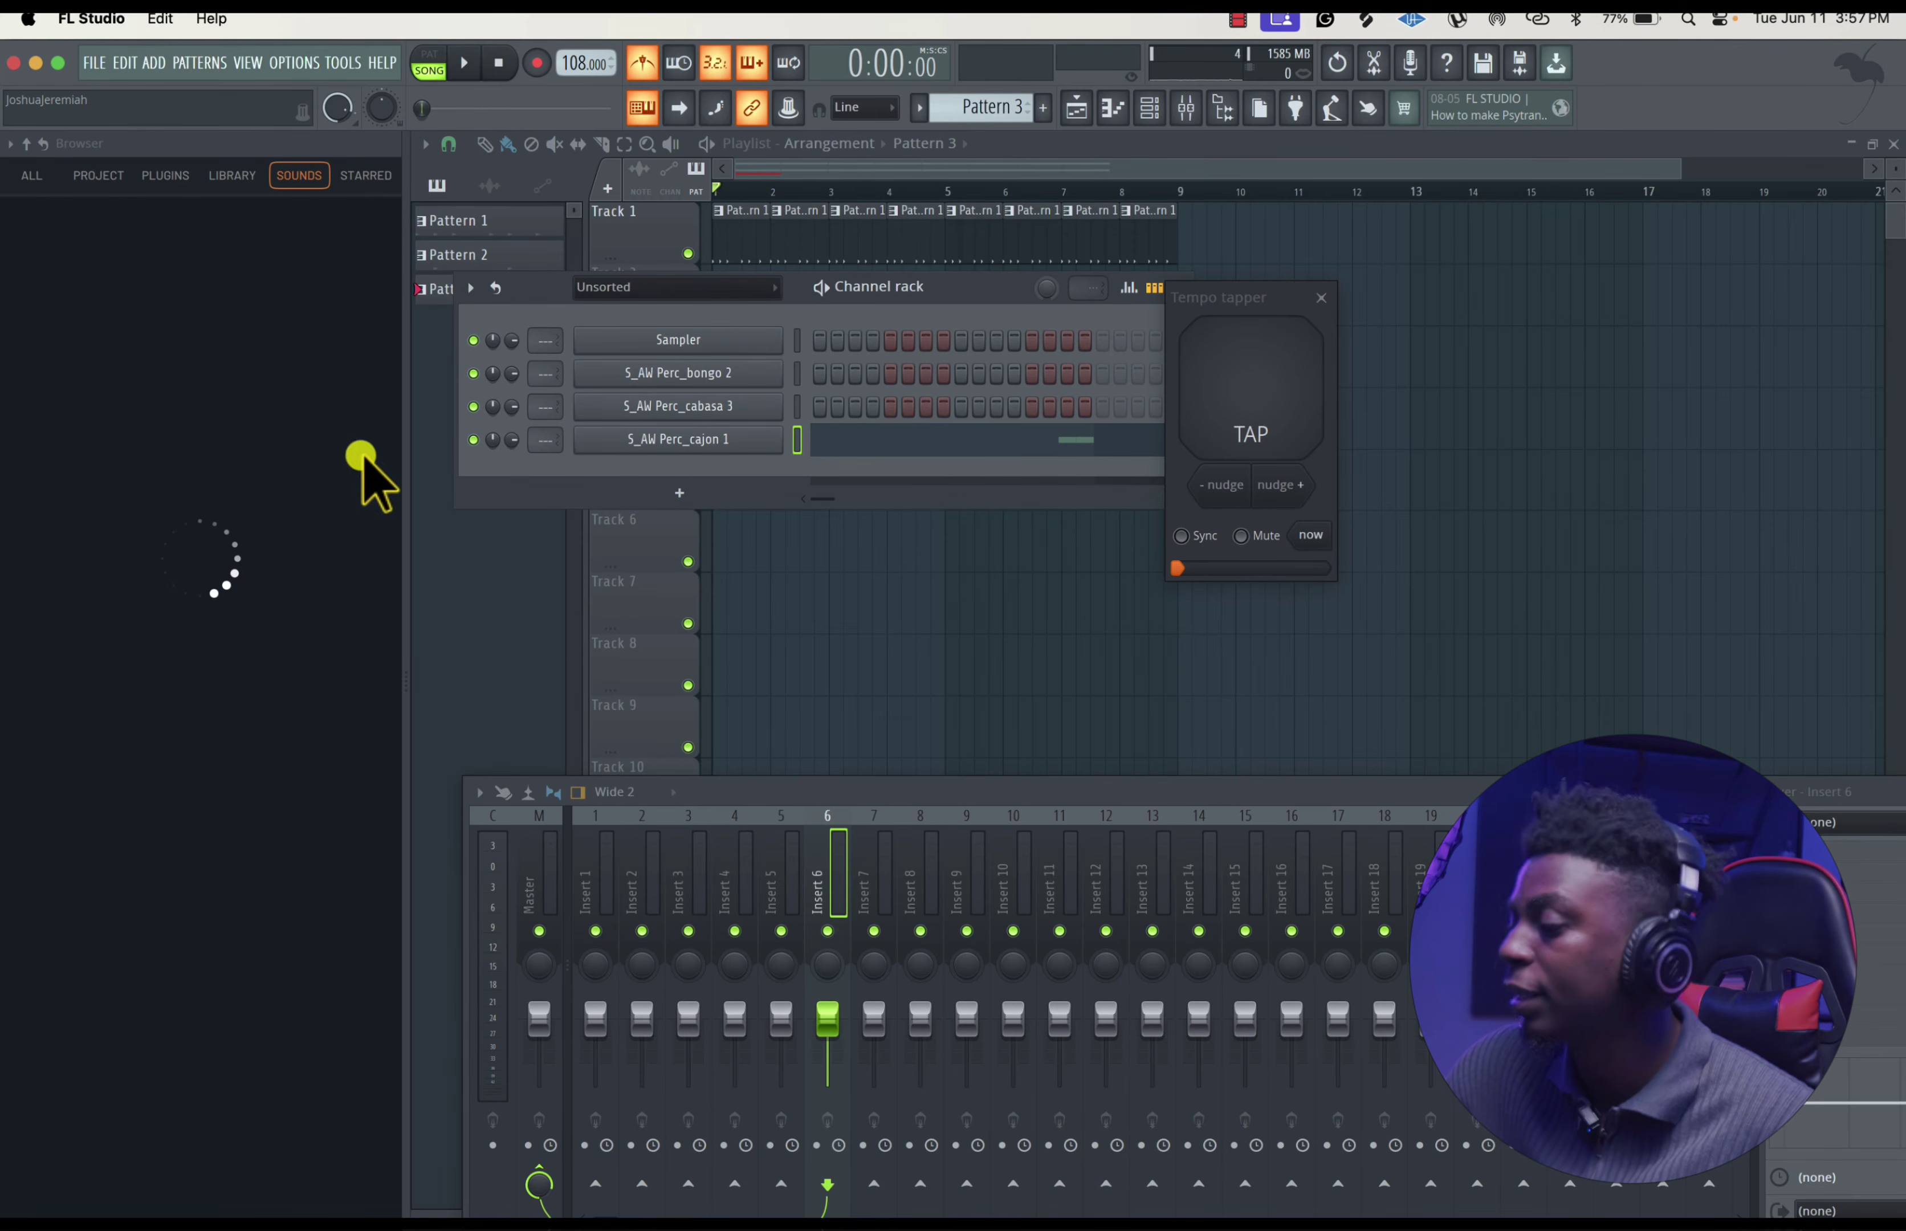
pyautogui.scroll(-3, 321, 816)
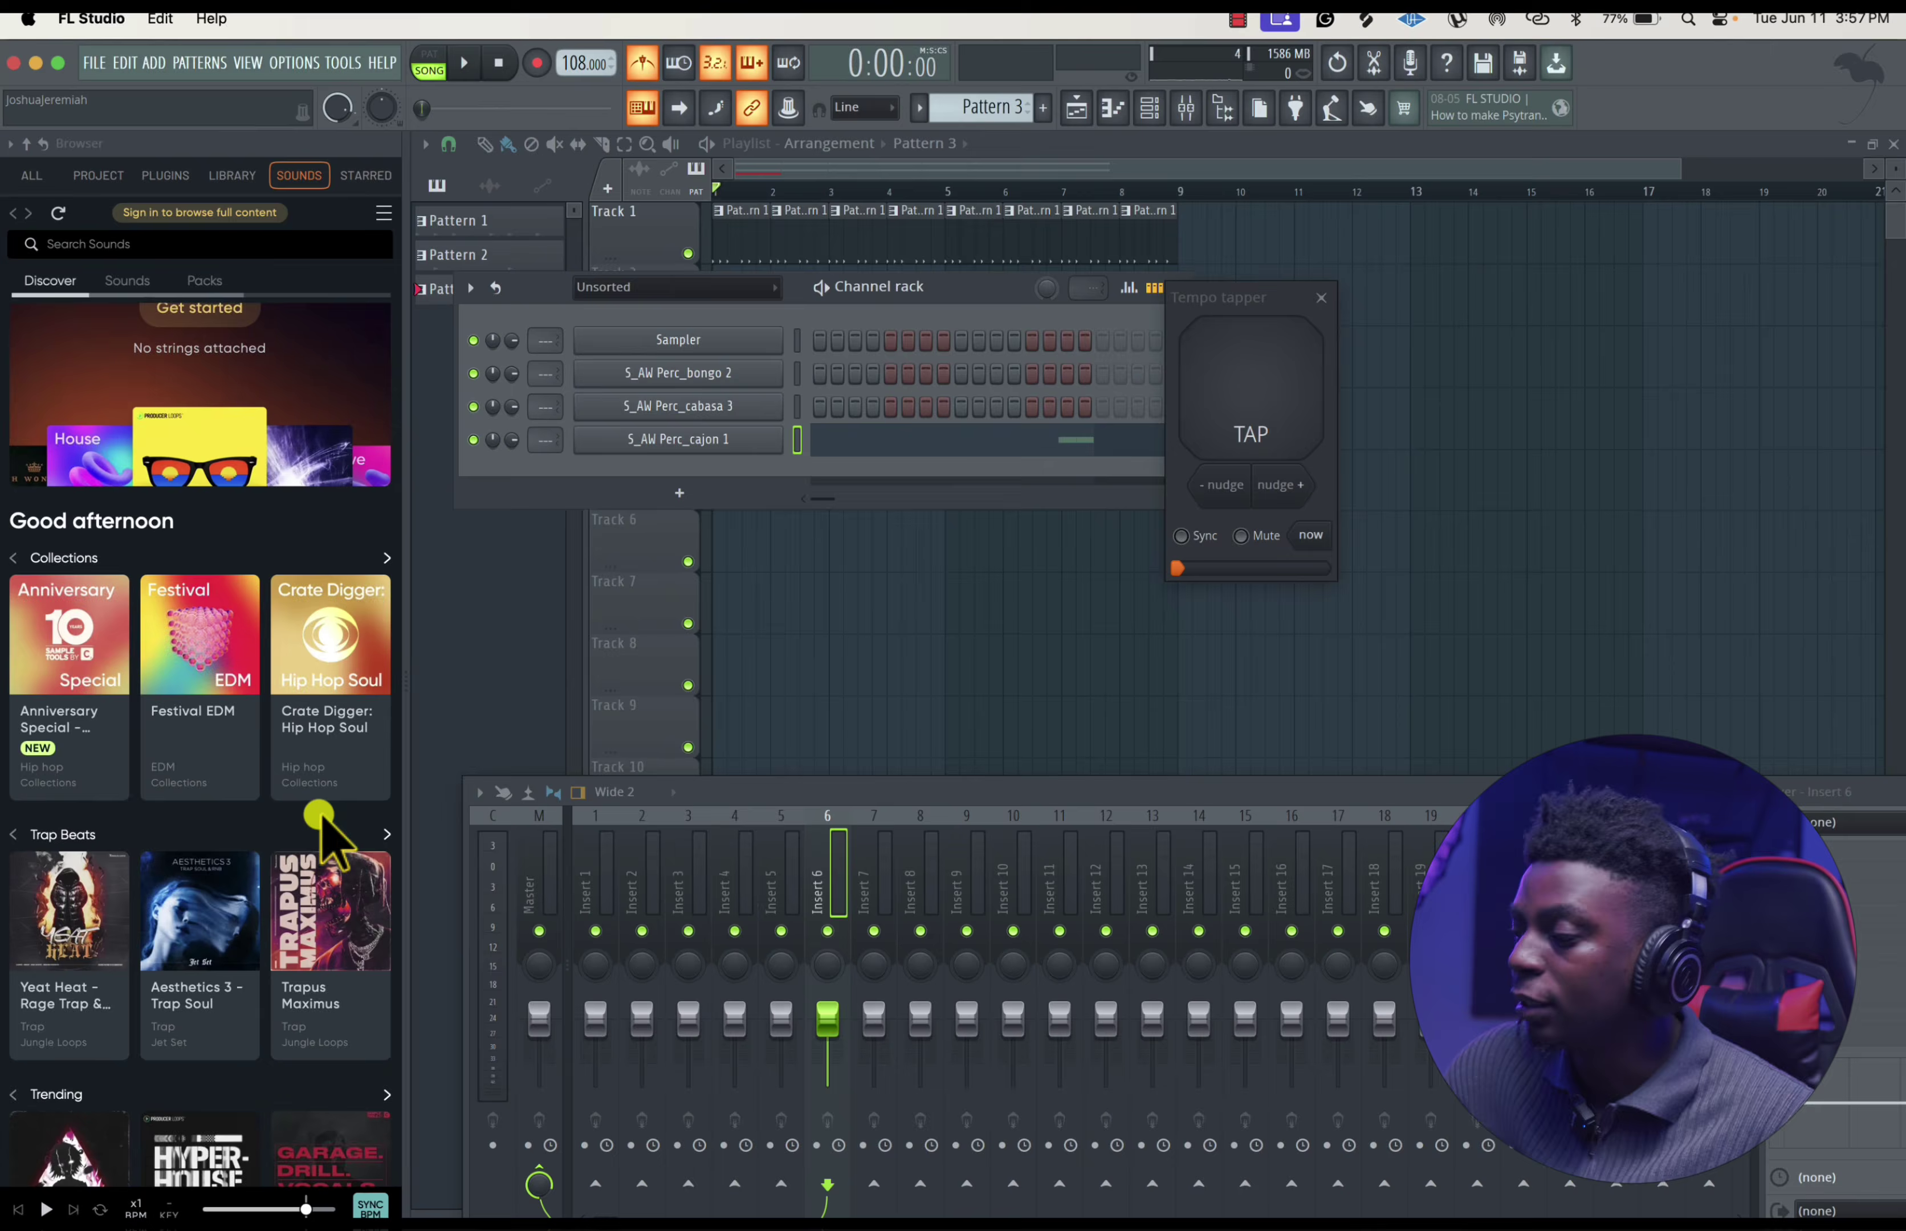
pyautogui.scroll(-3, 318, 833)
pyautogui.scroll(-6, 264, 976)
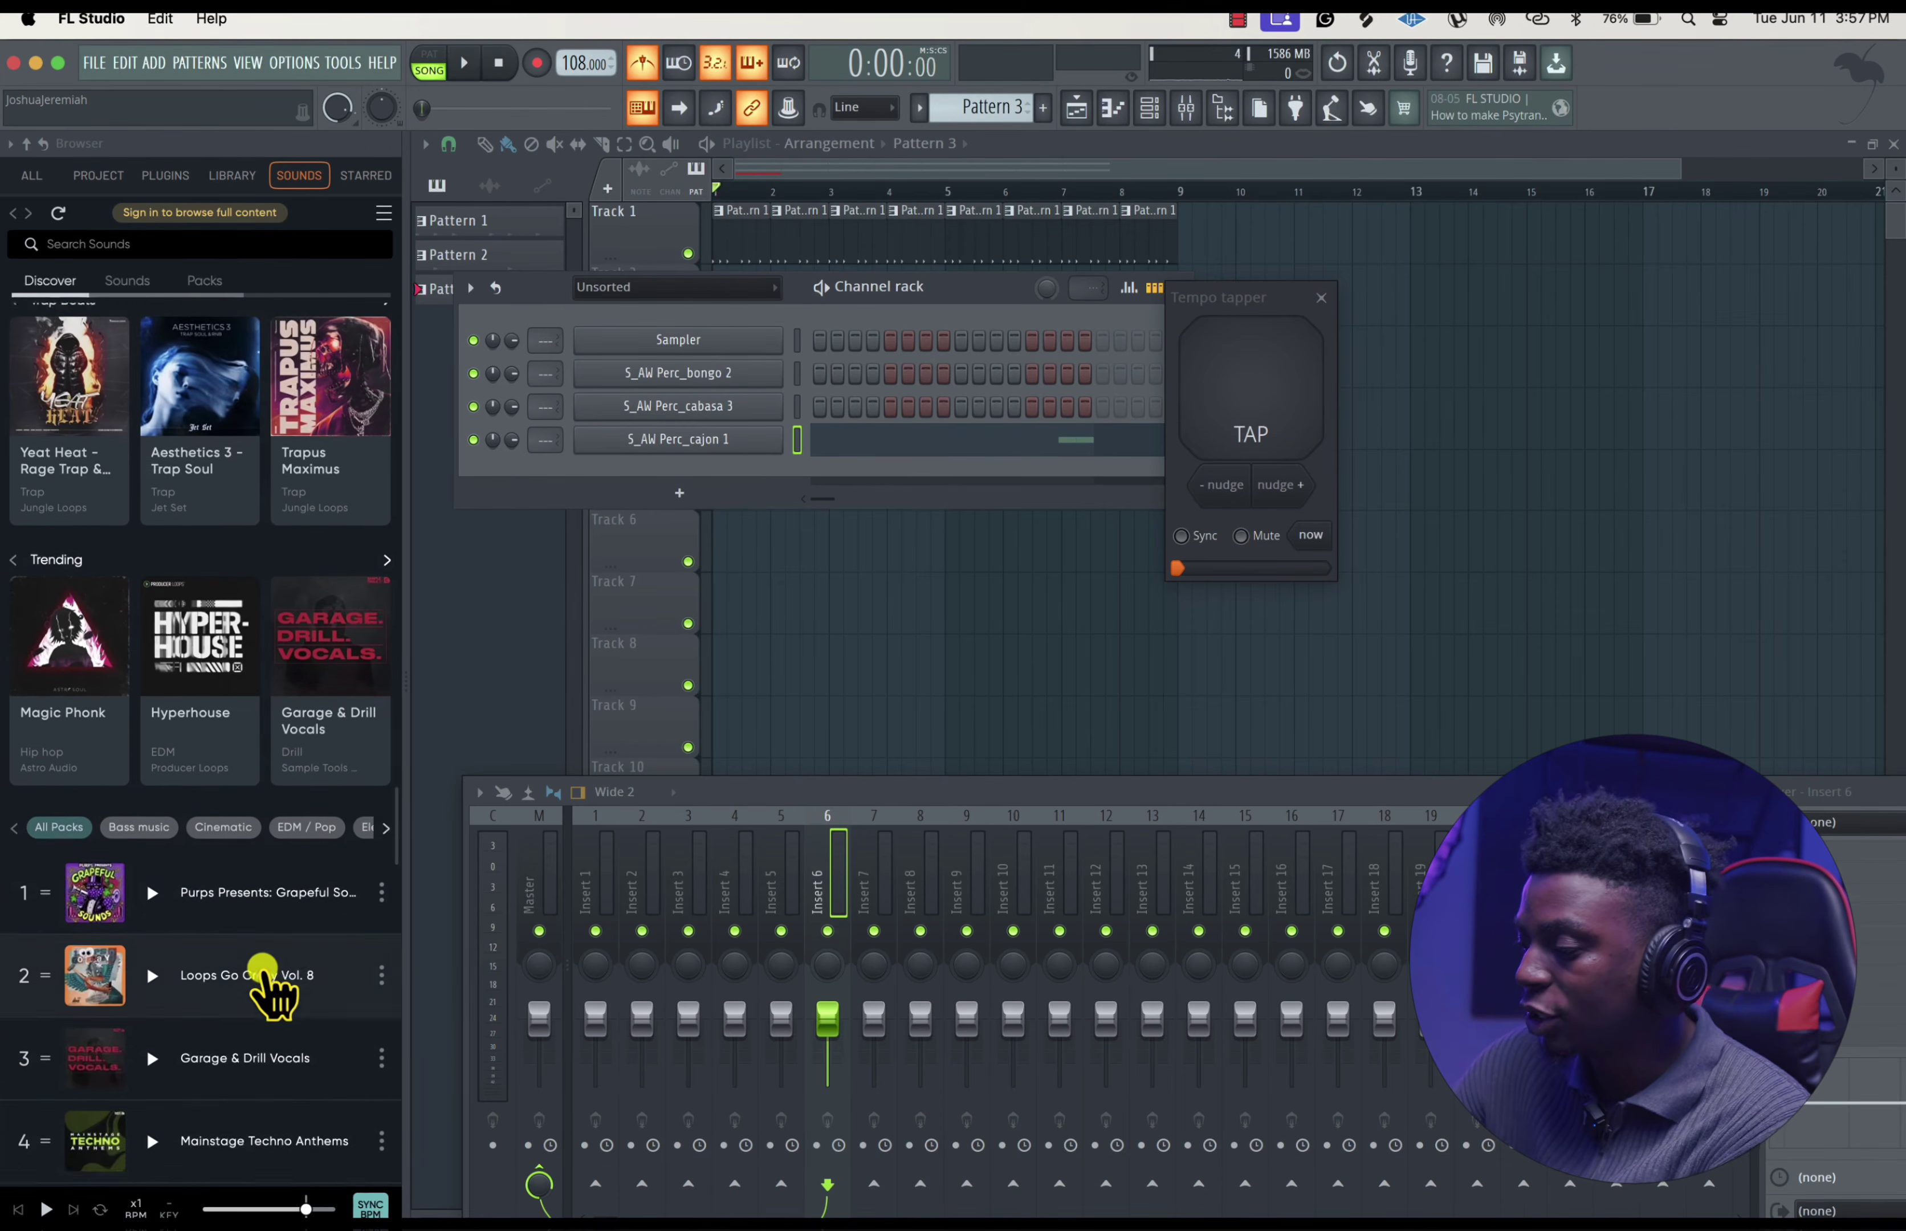
pyautogui.scroll(-4, 264, 976)
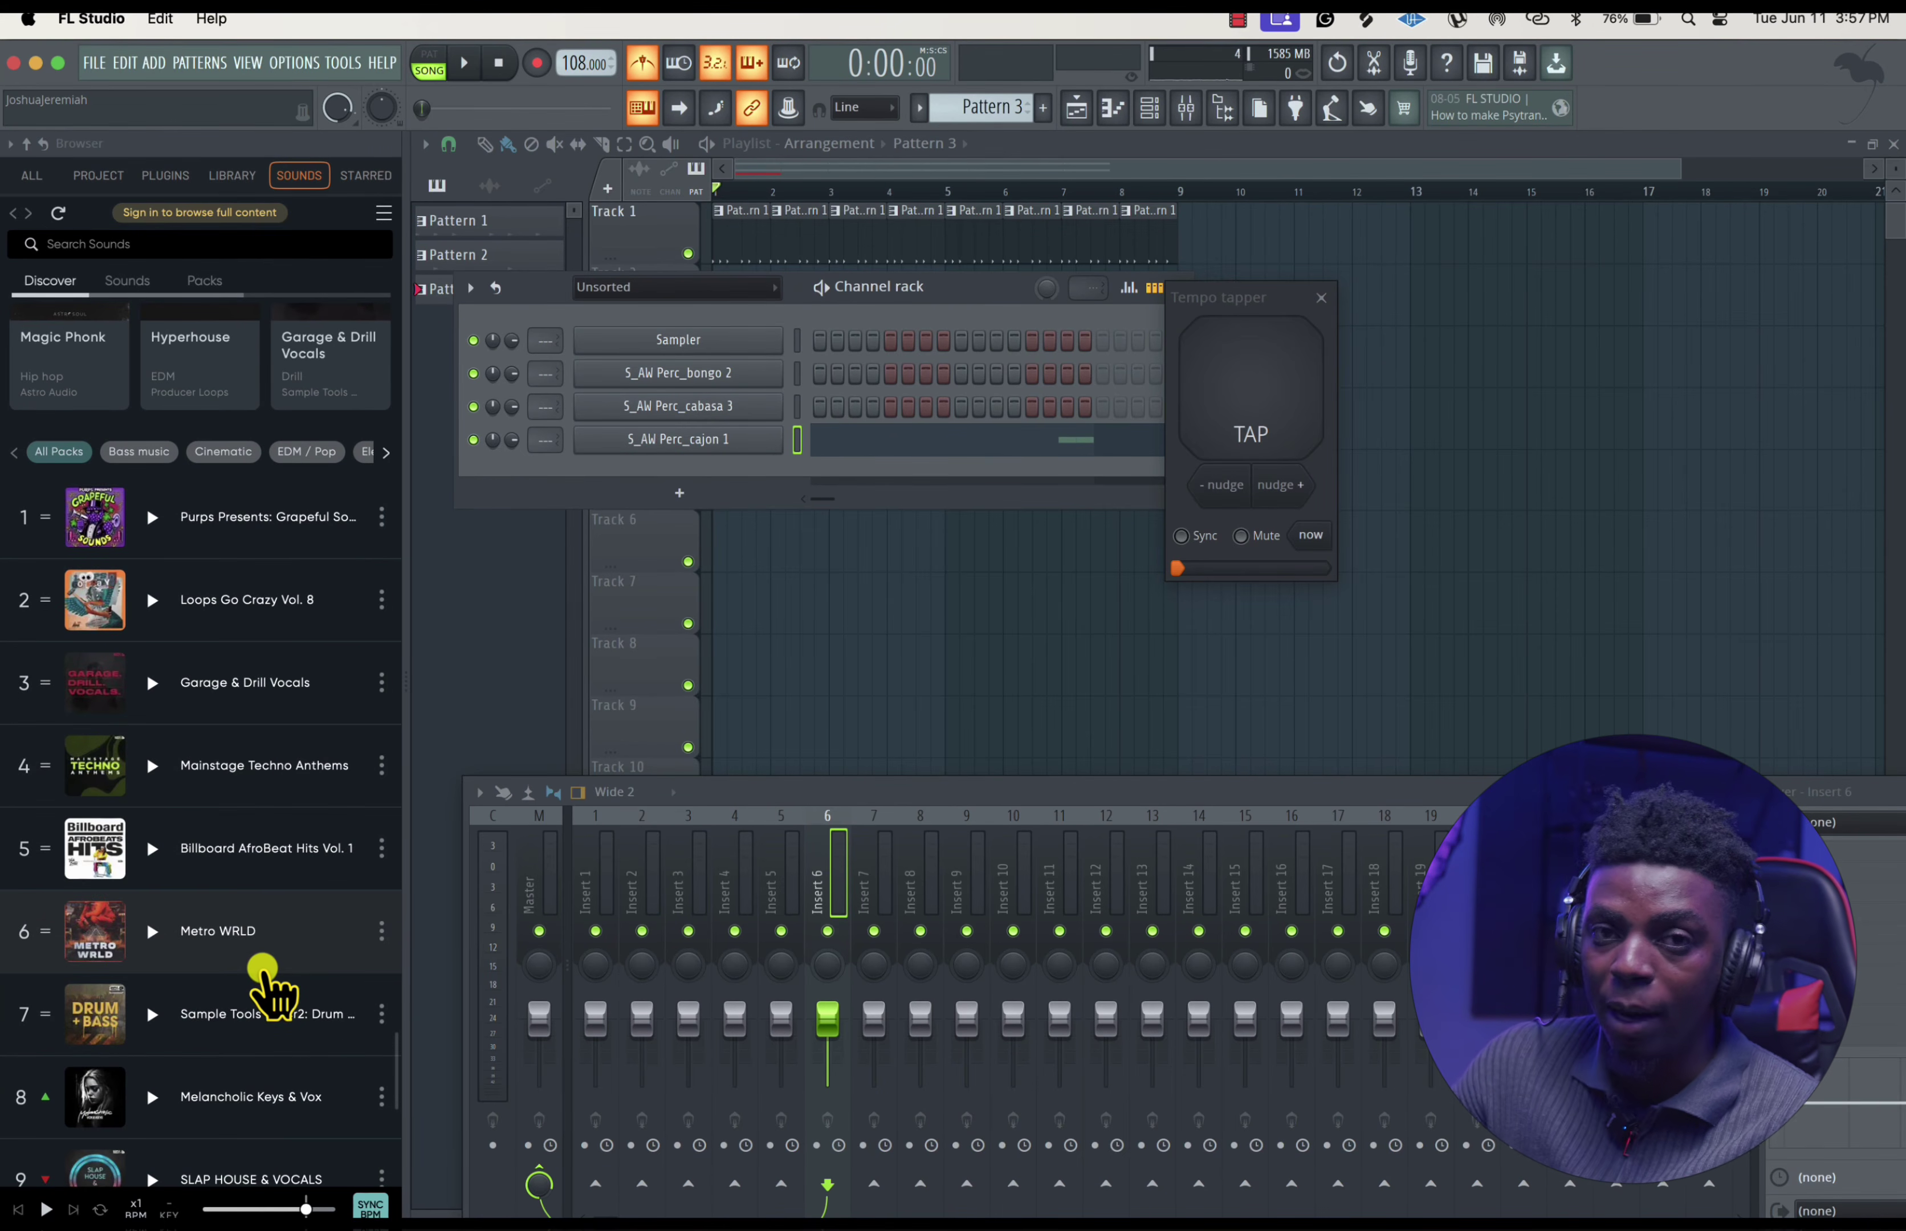
pyautogui.scroll(-2, 200, 792)
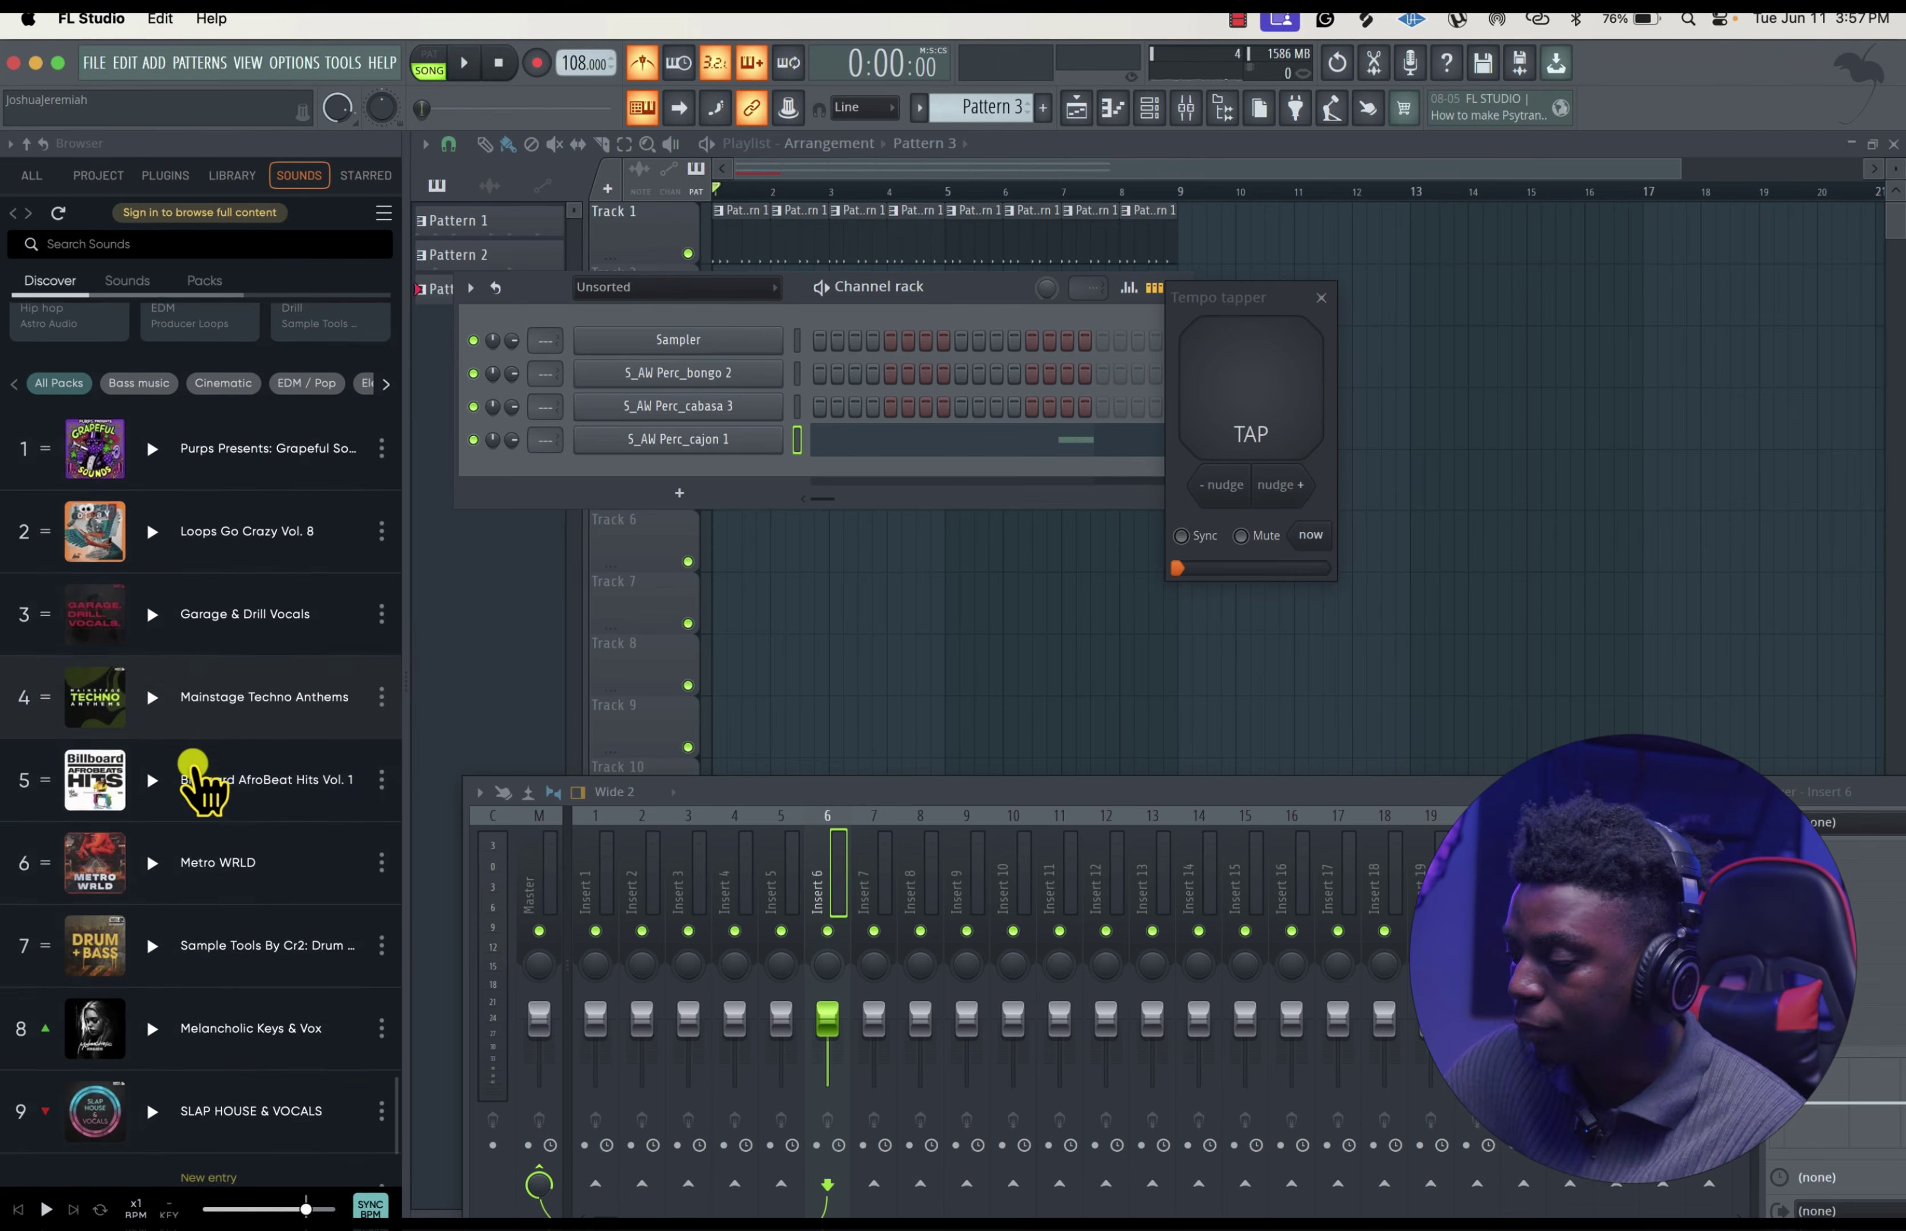
pyautogui.scroll(8, 210, 609)
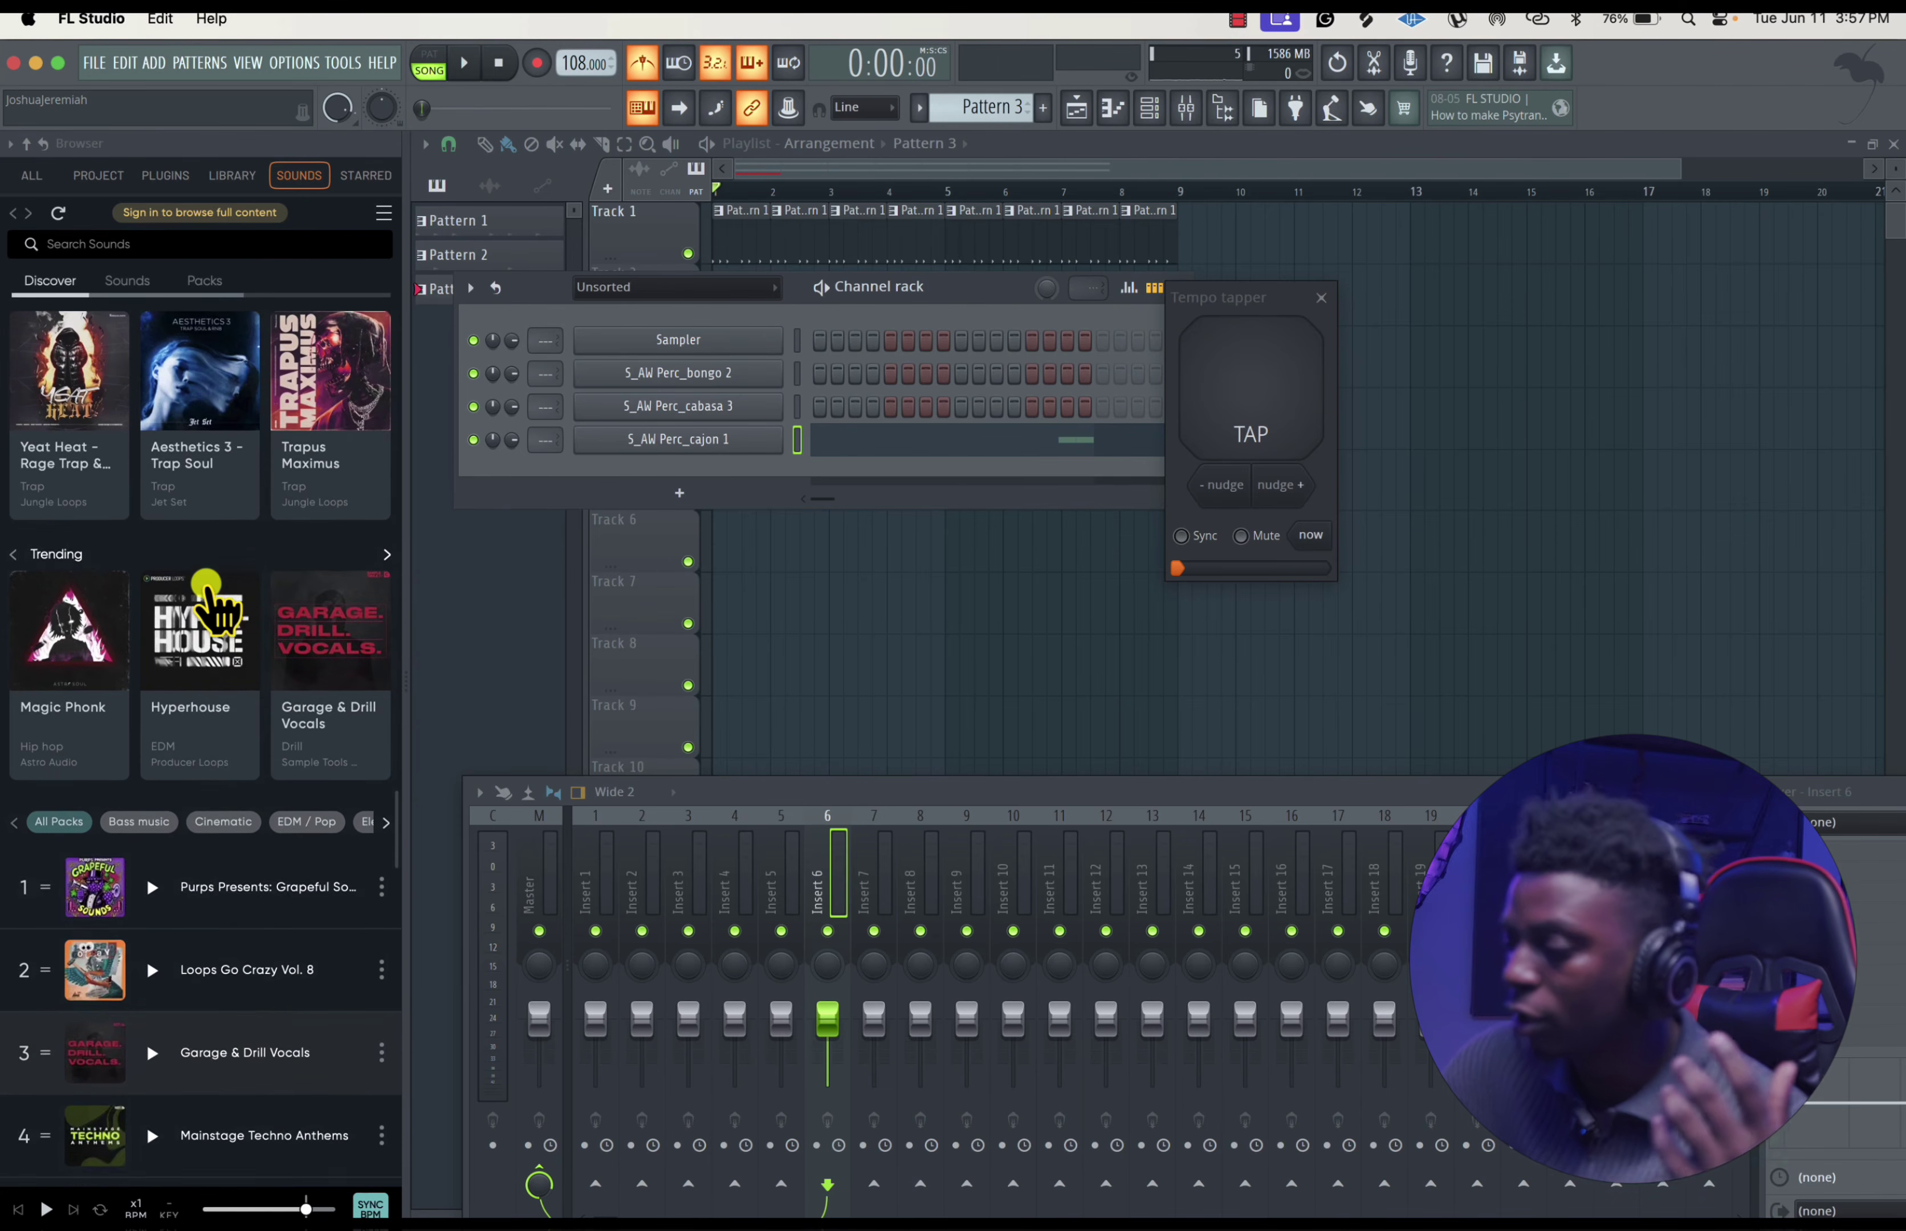
pyautogui.scroll(10, 207, 524)
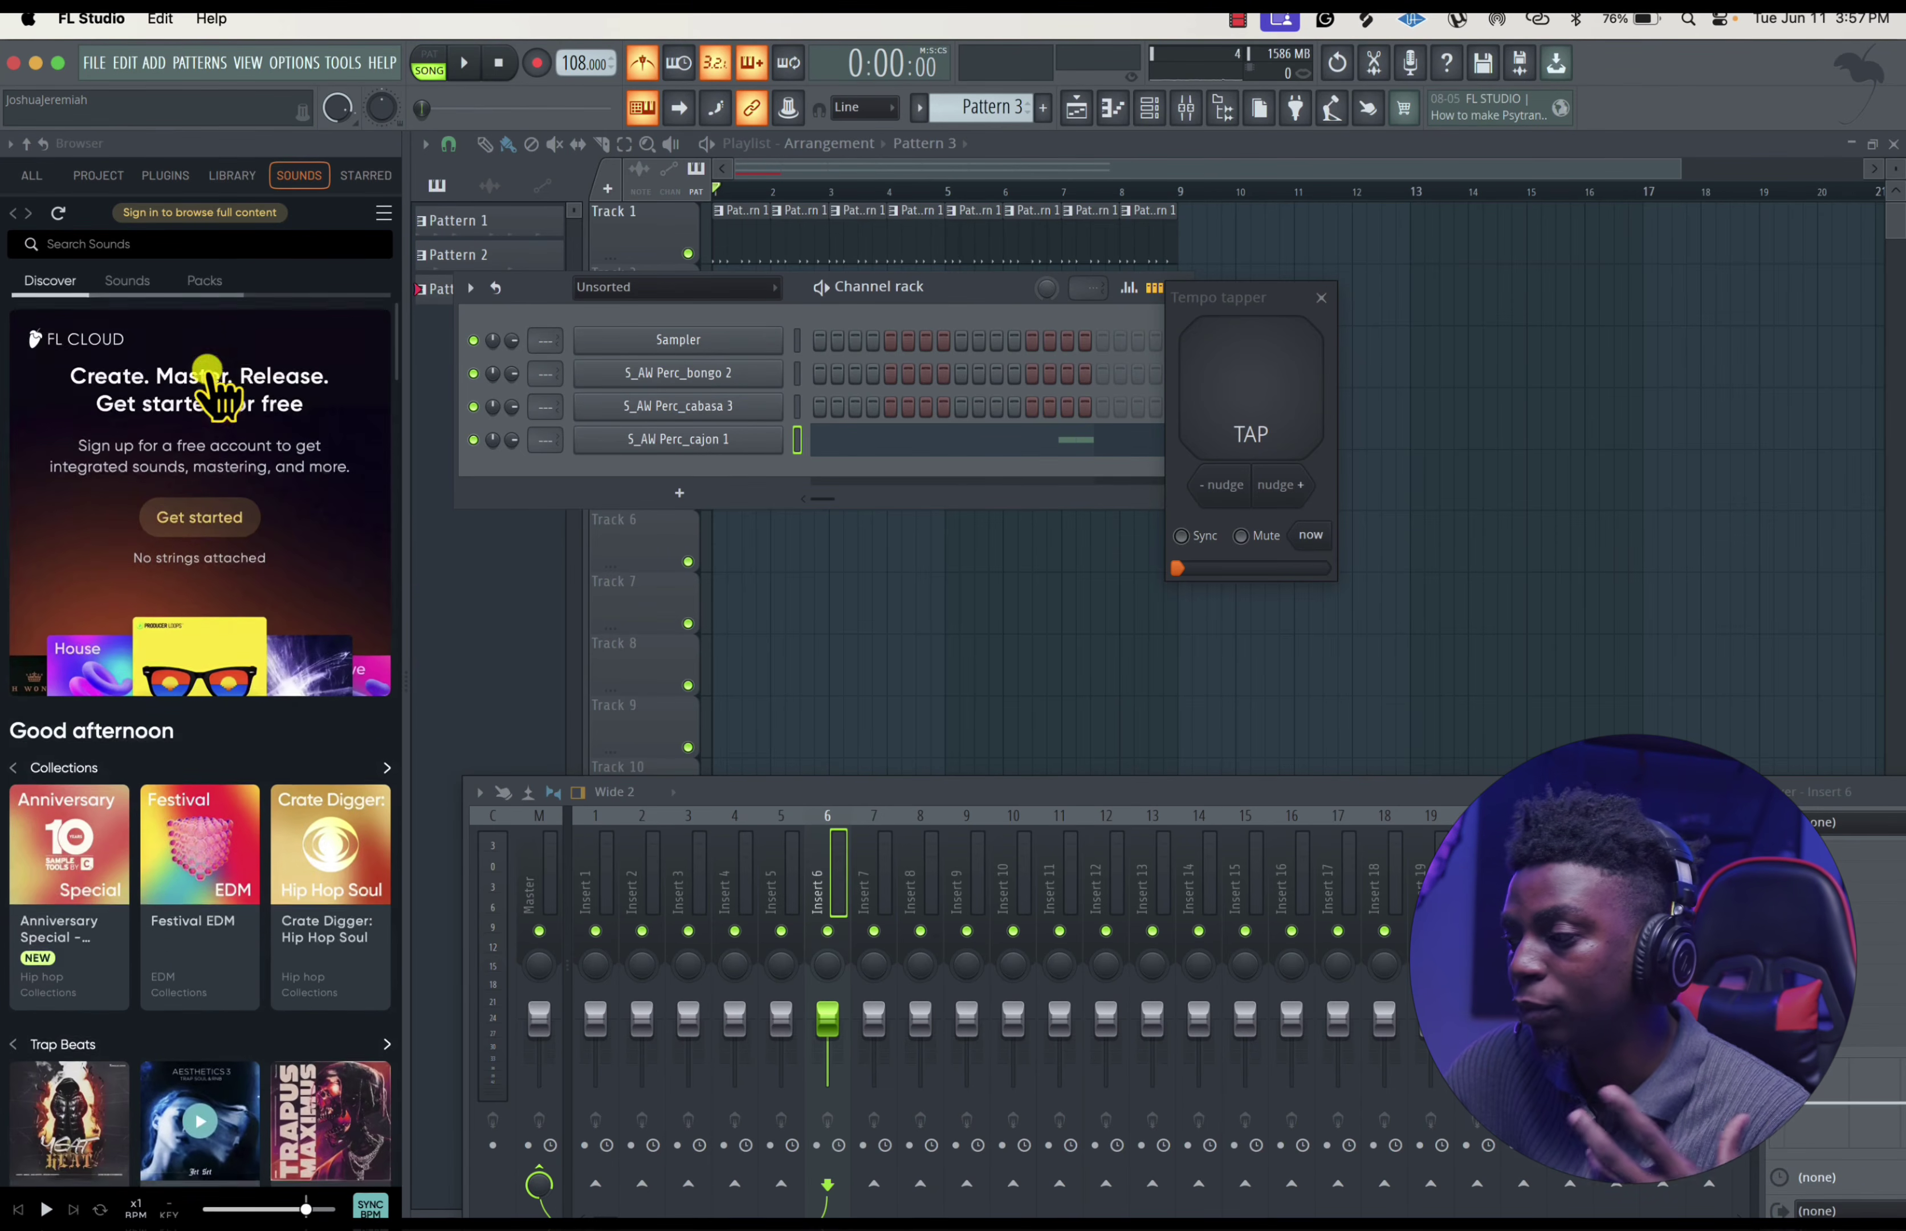
pyautogui.click(352, 174)
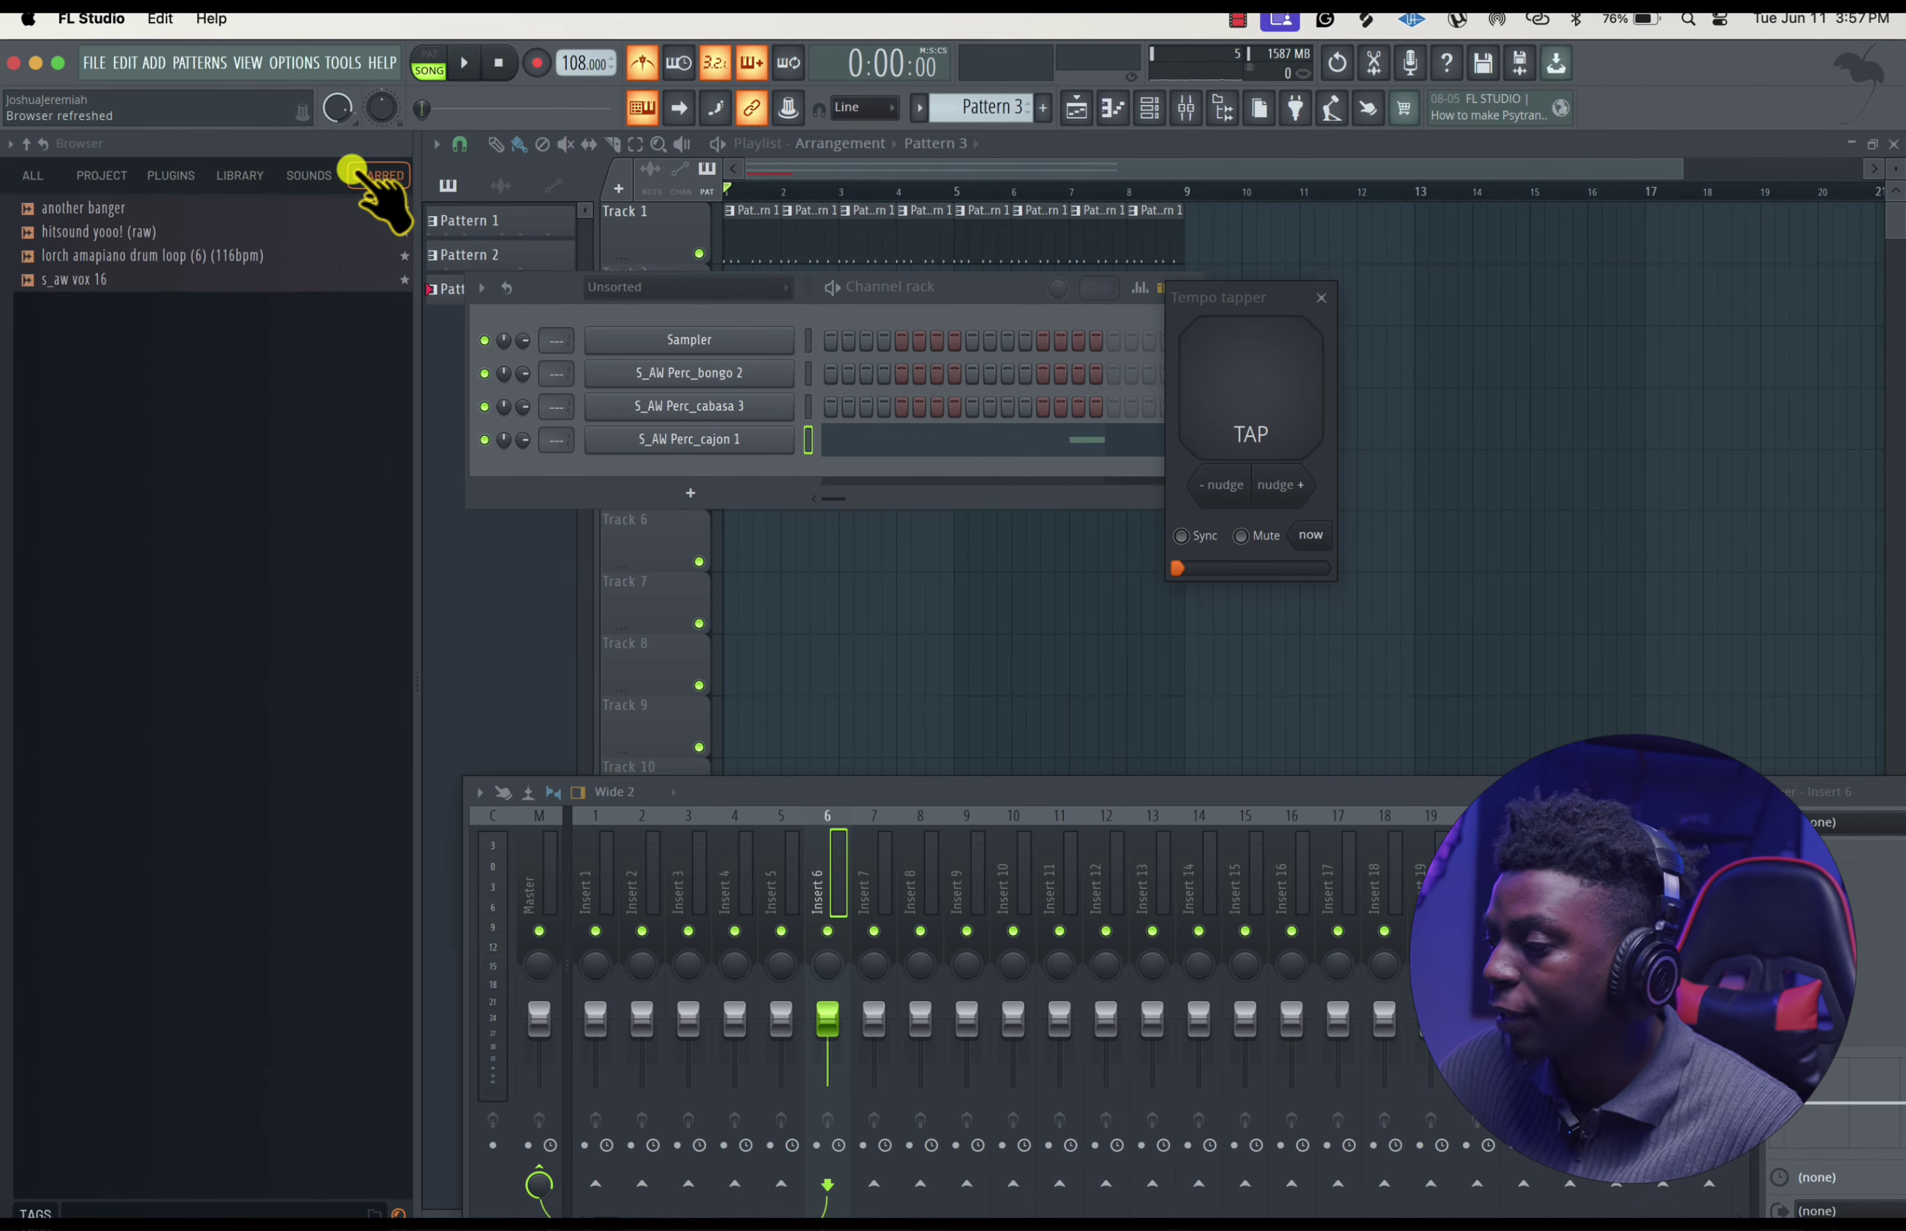
# - Audition S_AW Clap 1 from the Claps folder of HITSOUND SOUND SELECTION in the full browser, and star it
pyautogui.click(32, 176)
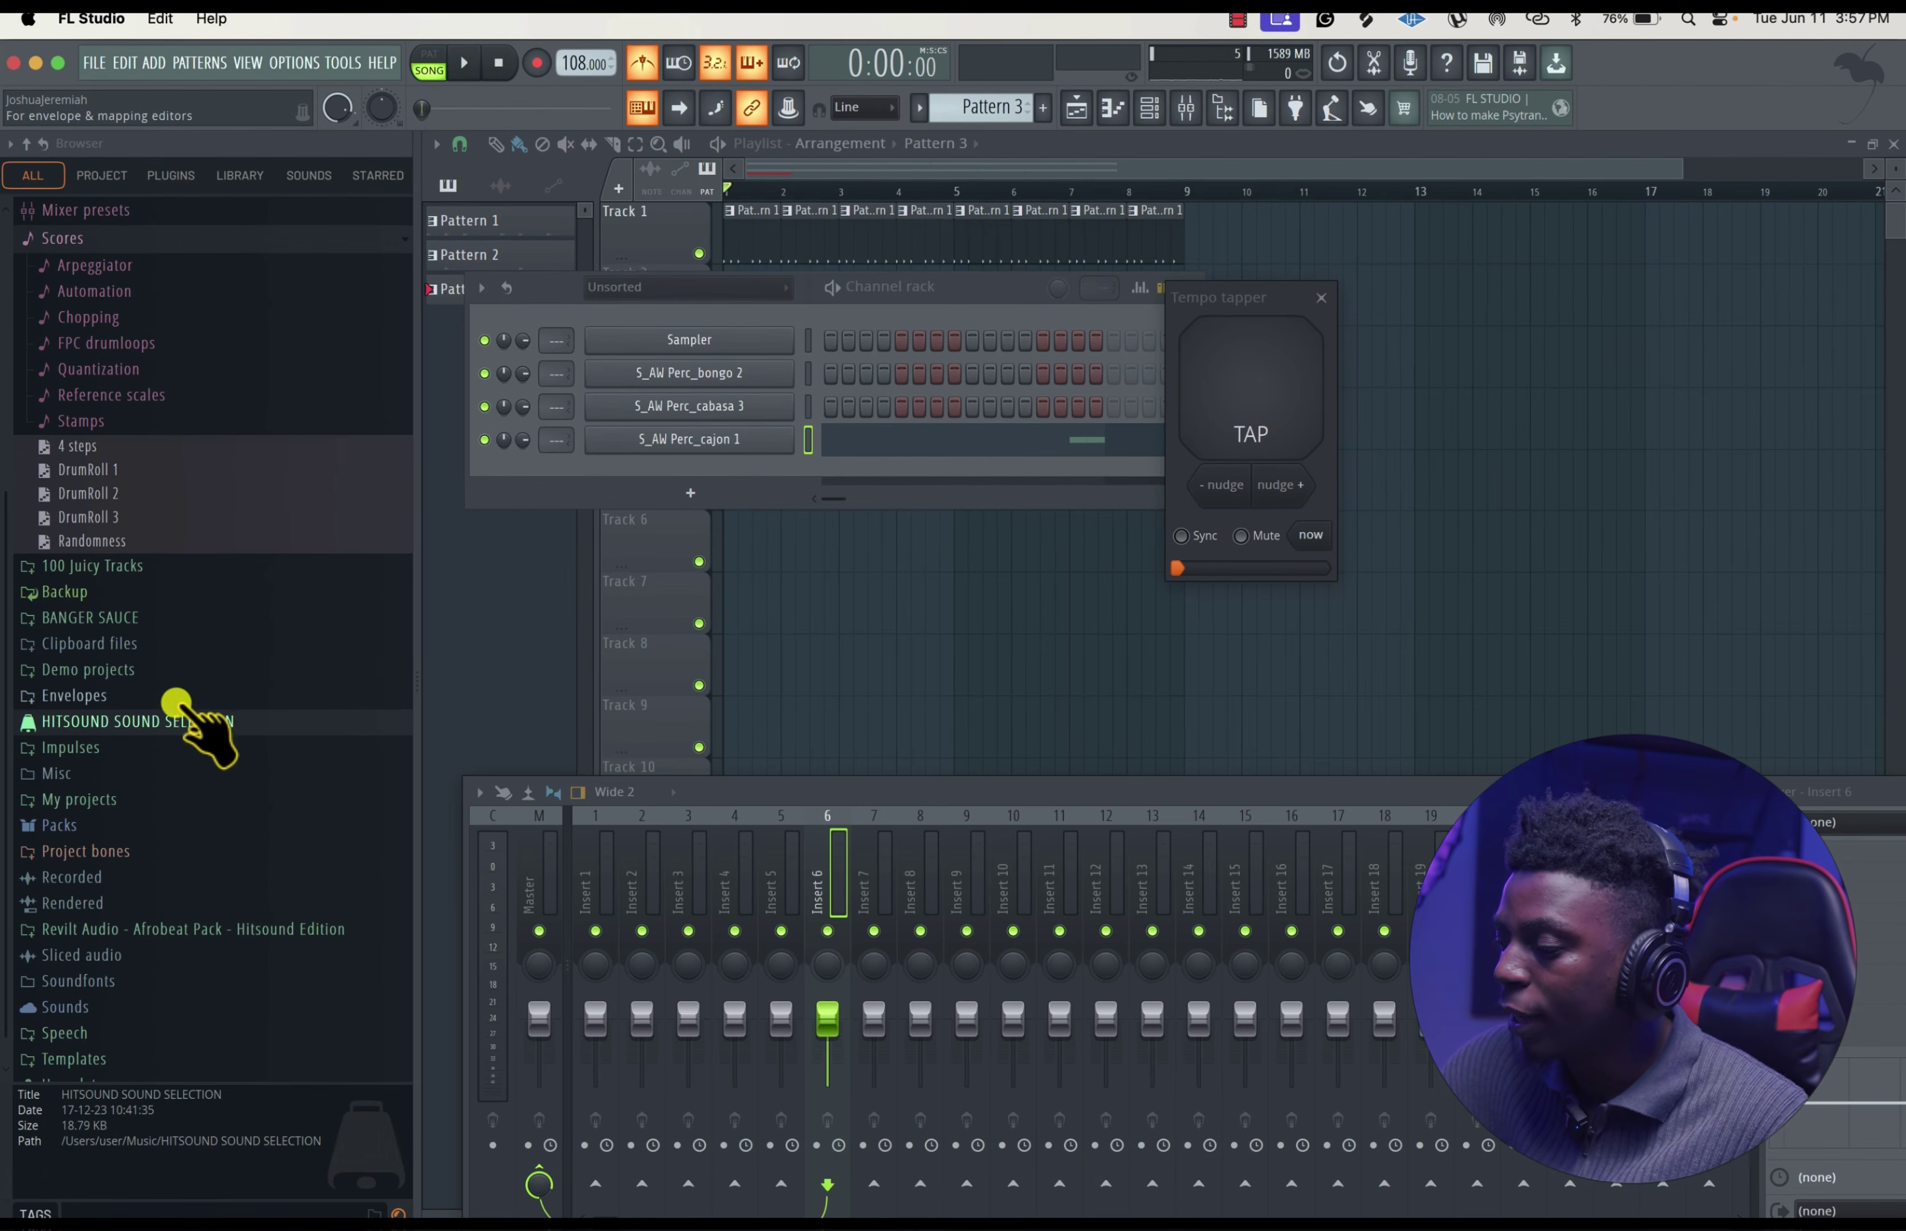
pyautogui.click(204, 723)
pyautogui.scroll(-5, 200, 780)
pyautogui.click(102, 445)
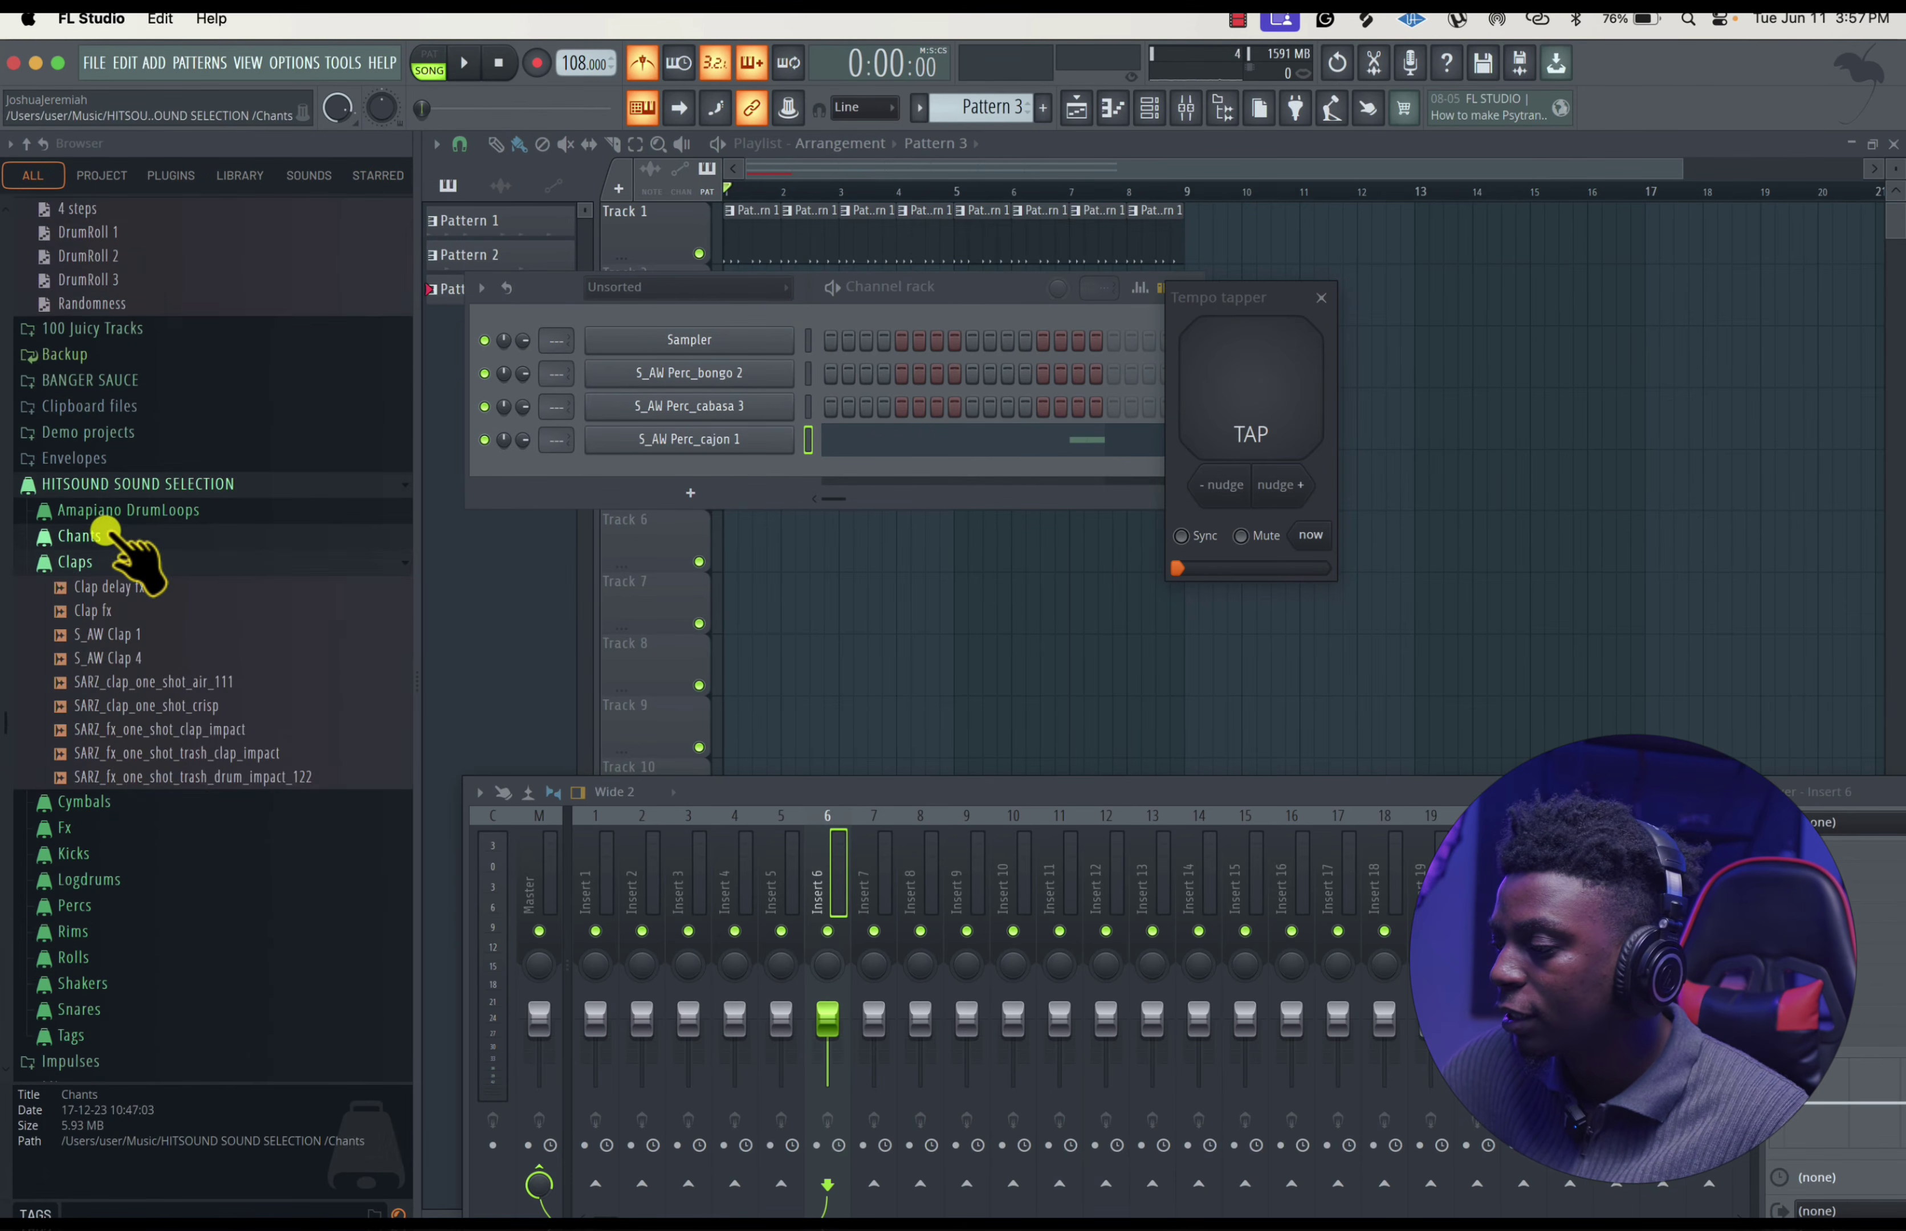
pyautogui.click(120, 628)
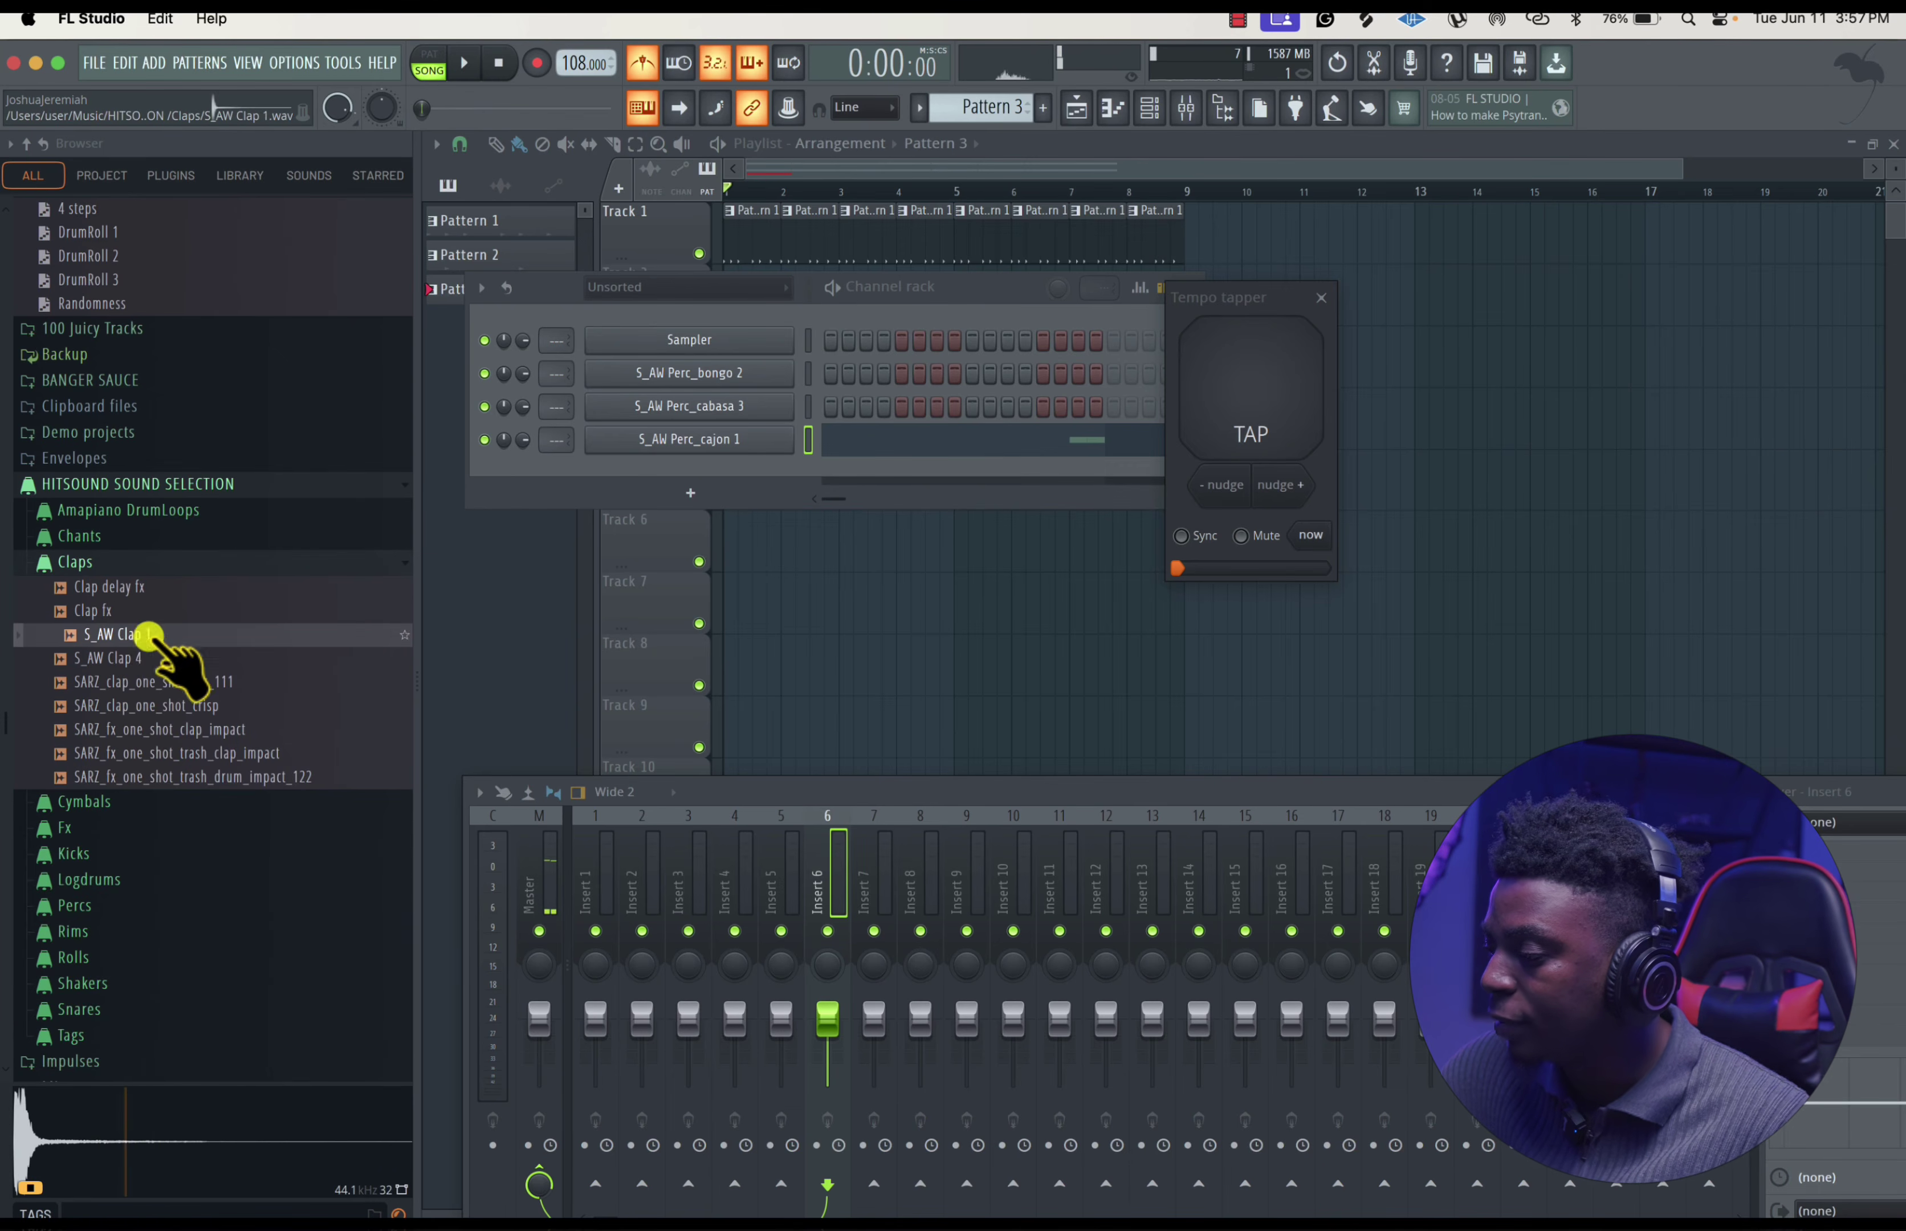
pyautogui.click(392, 635)
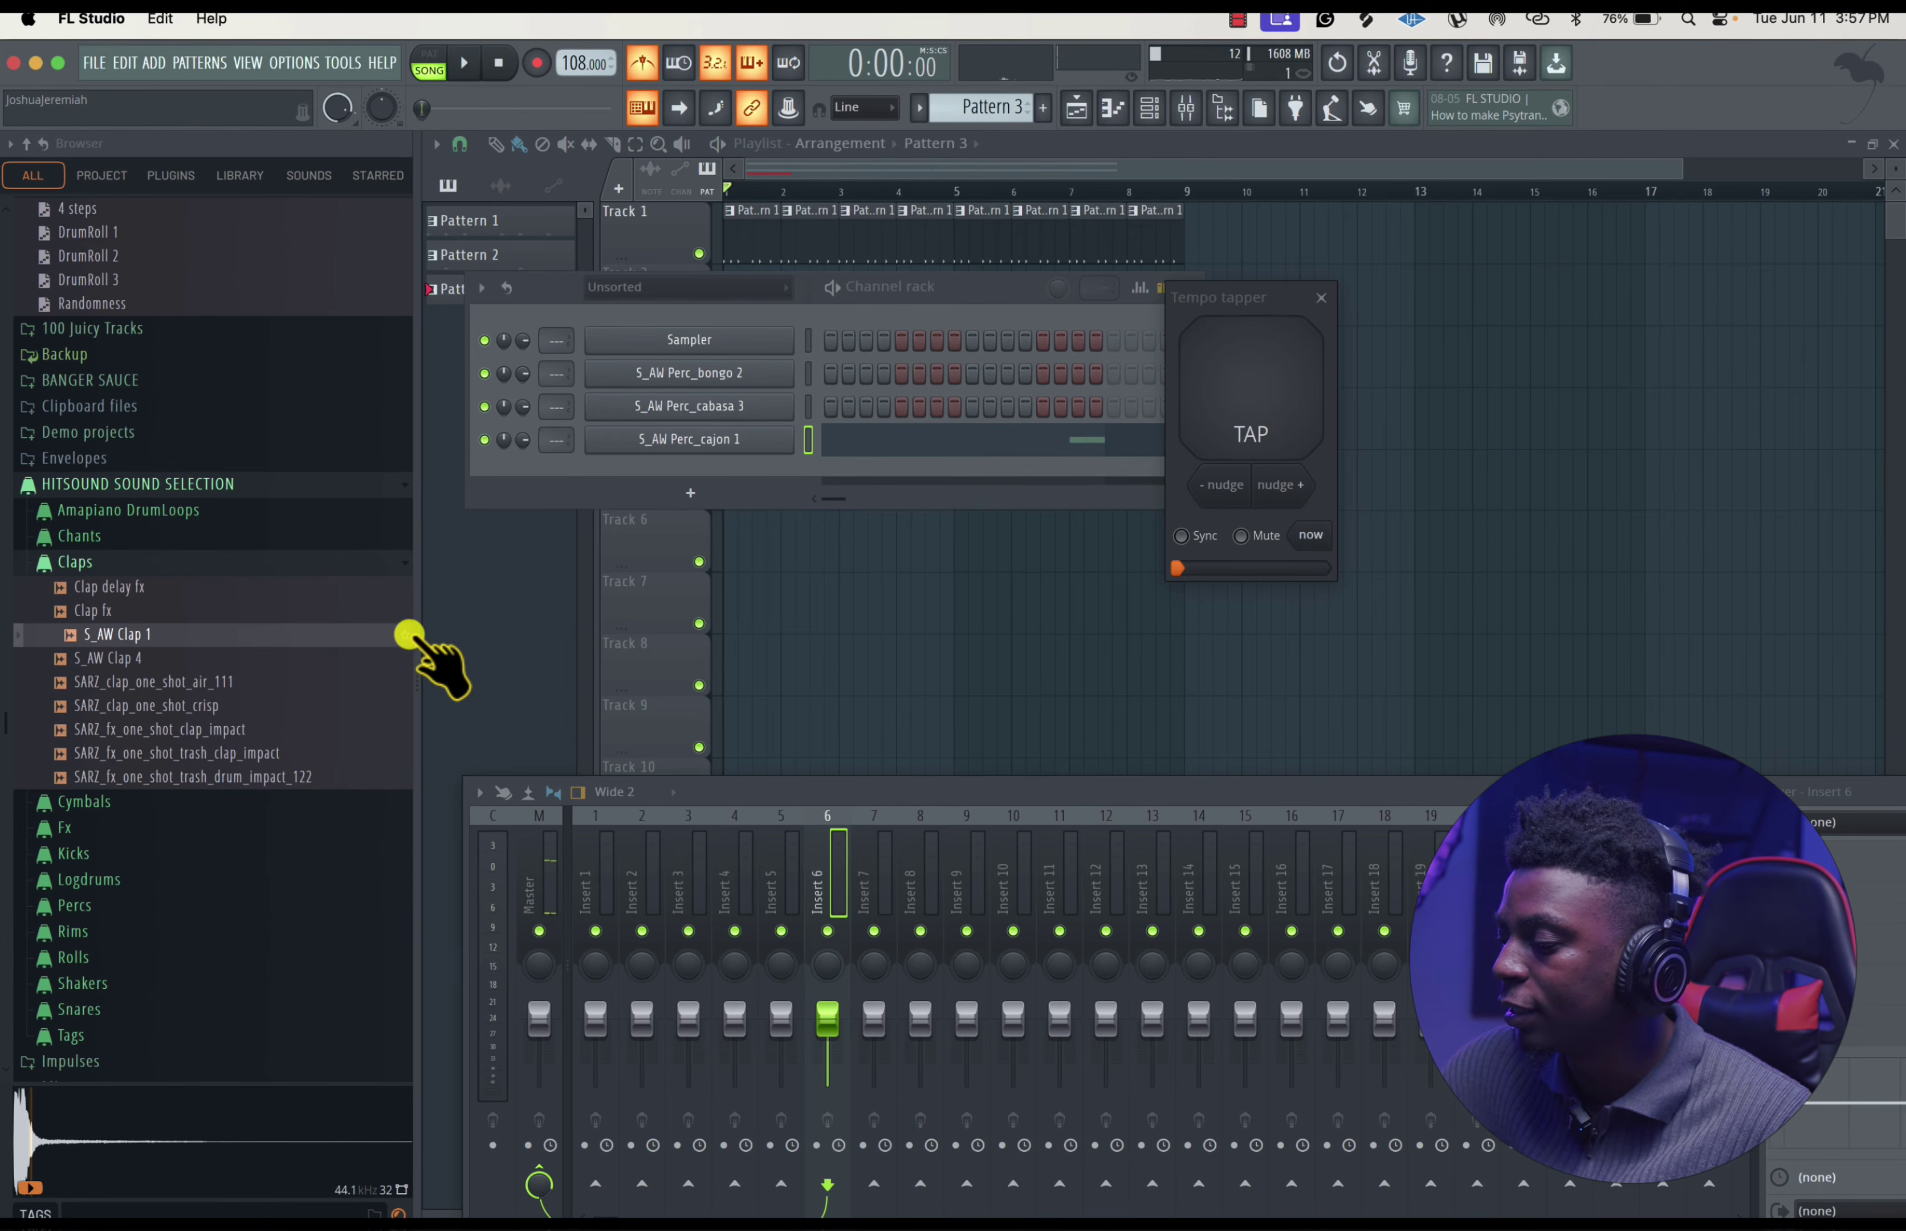
# - Check the Starred items for the clap sample, and return to the full browser listing
pyautogui.click(377, 176)
pyautogui.moveTo(251, 280); pyautogui.dragTo(251, 284)
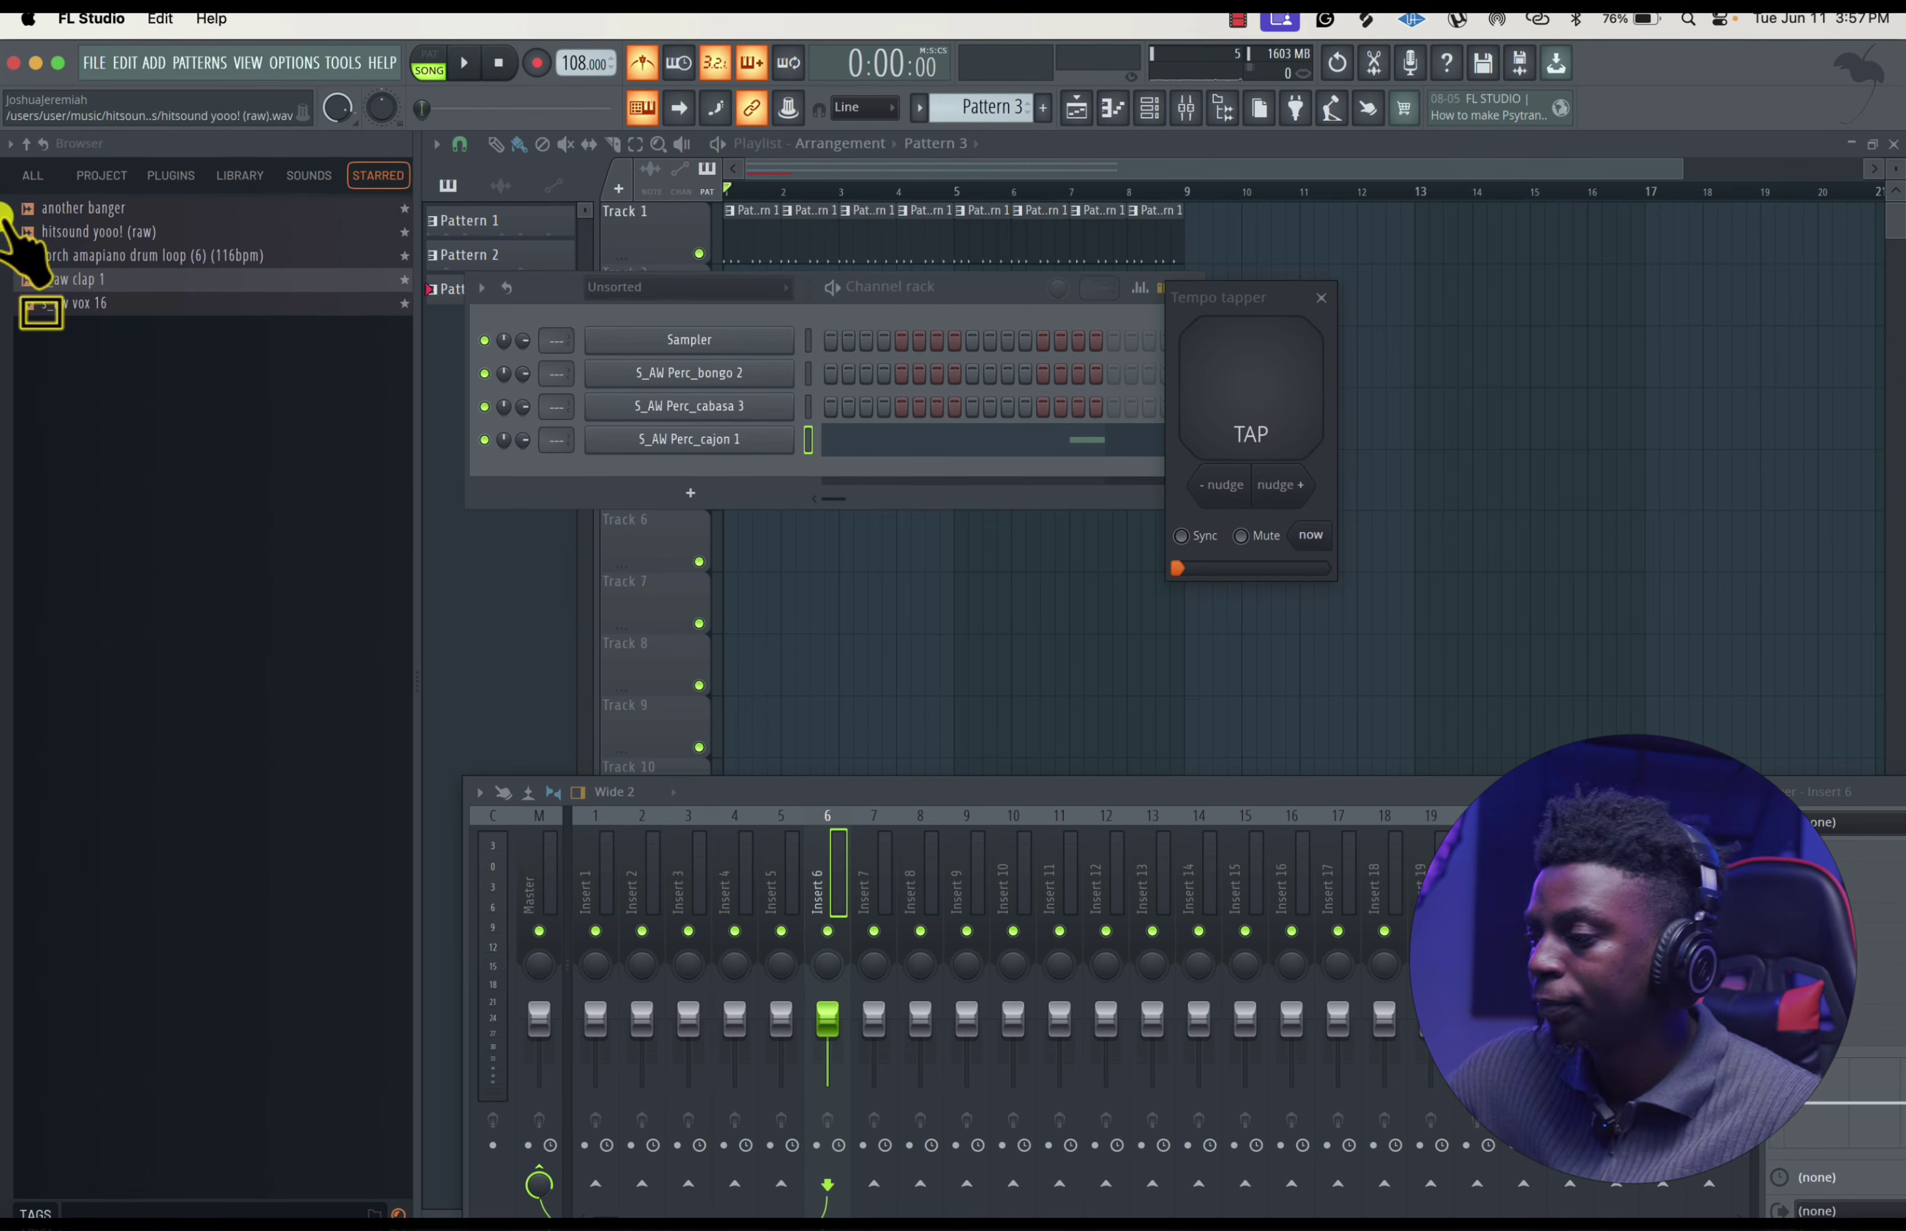
pyautogui.click(34, 178)
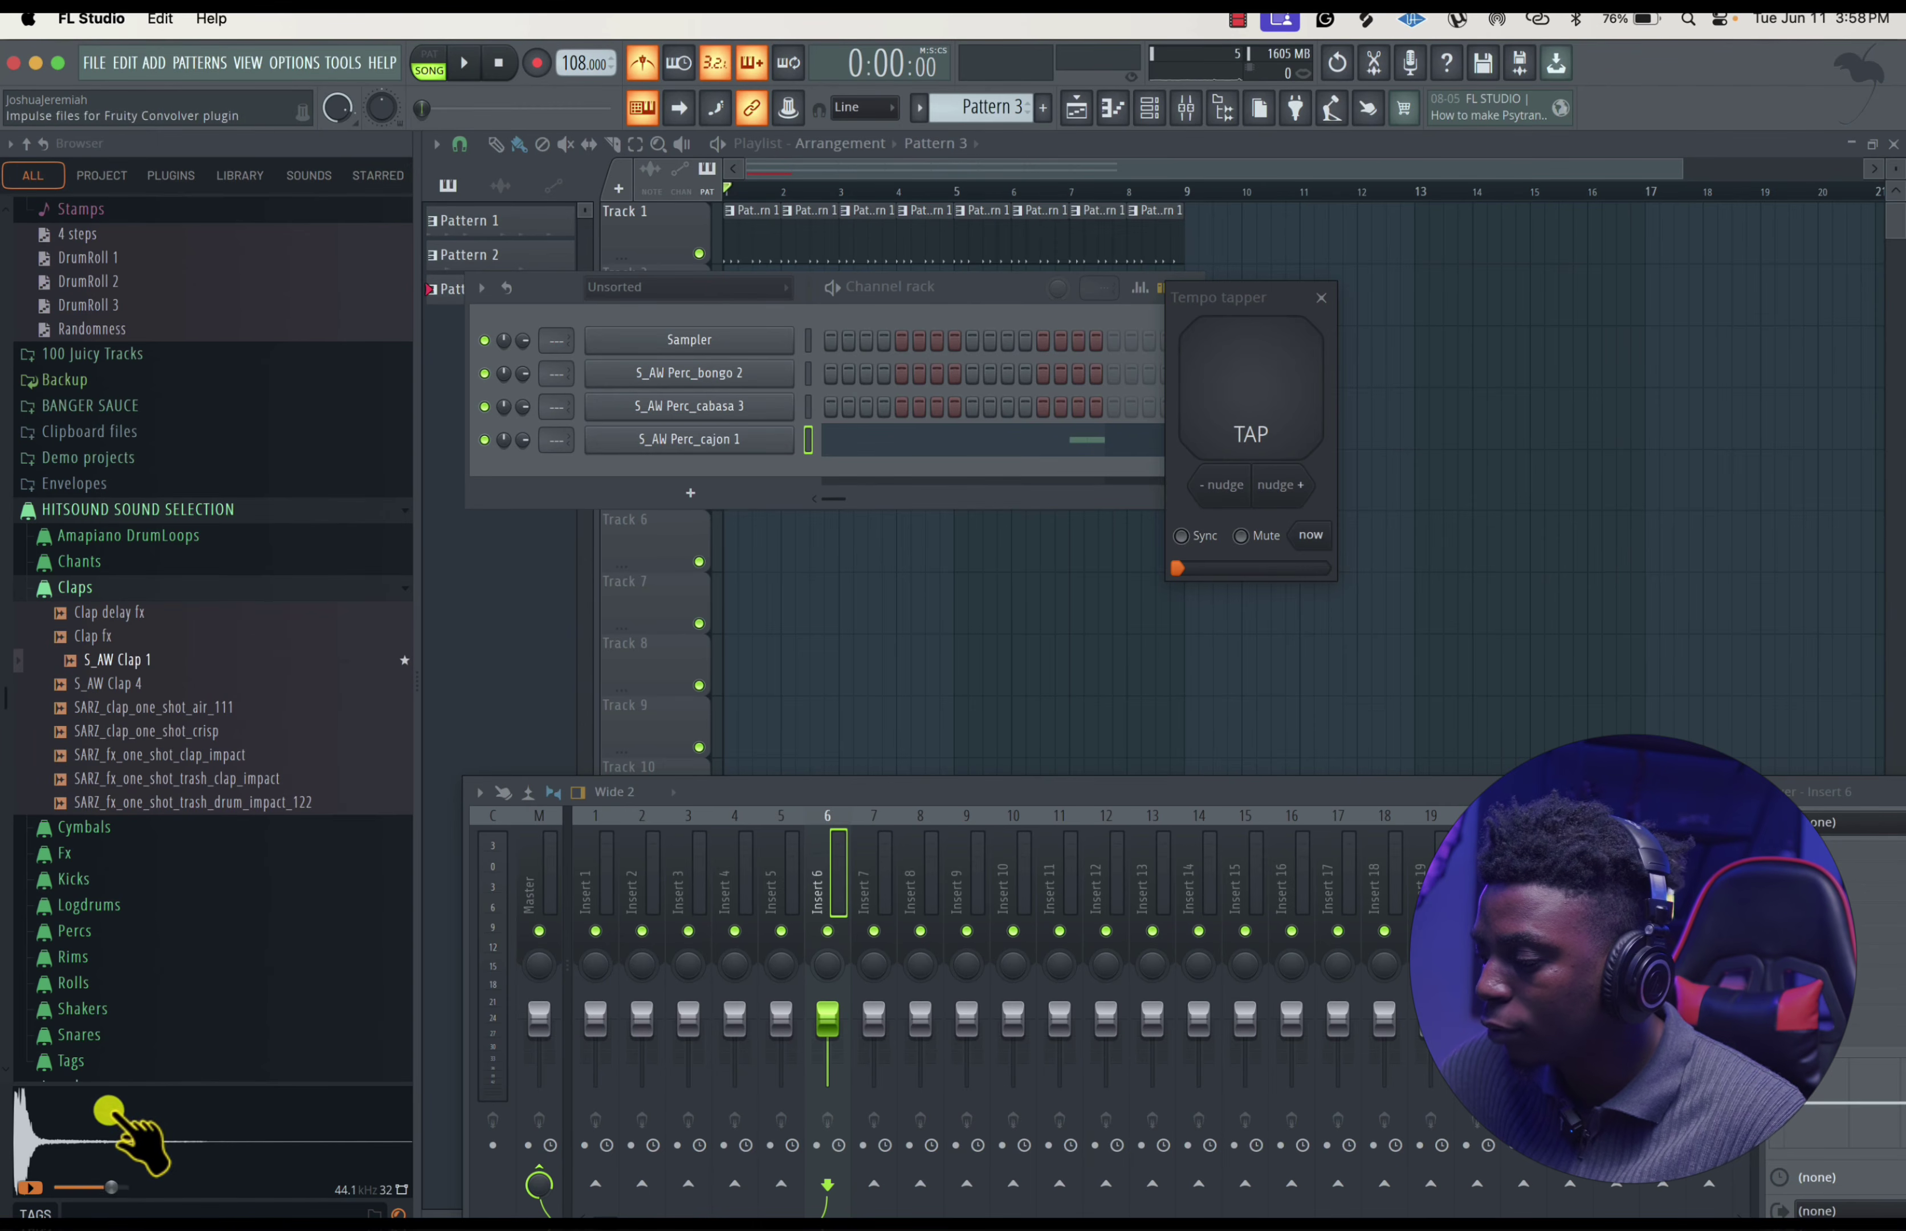
# - Audition SARZ_clap_one_shot_crisp, SARZ_fx_one_shot_clap_impact and SARZ_fx_one_shot_trash_clap_impact in Claps, and expand the Cymbals folder
pyautogui.click(157, 731)
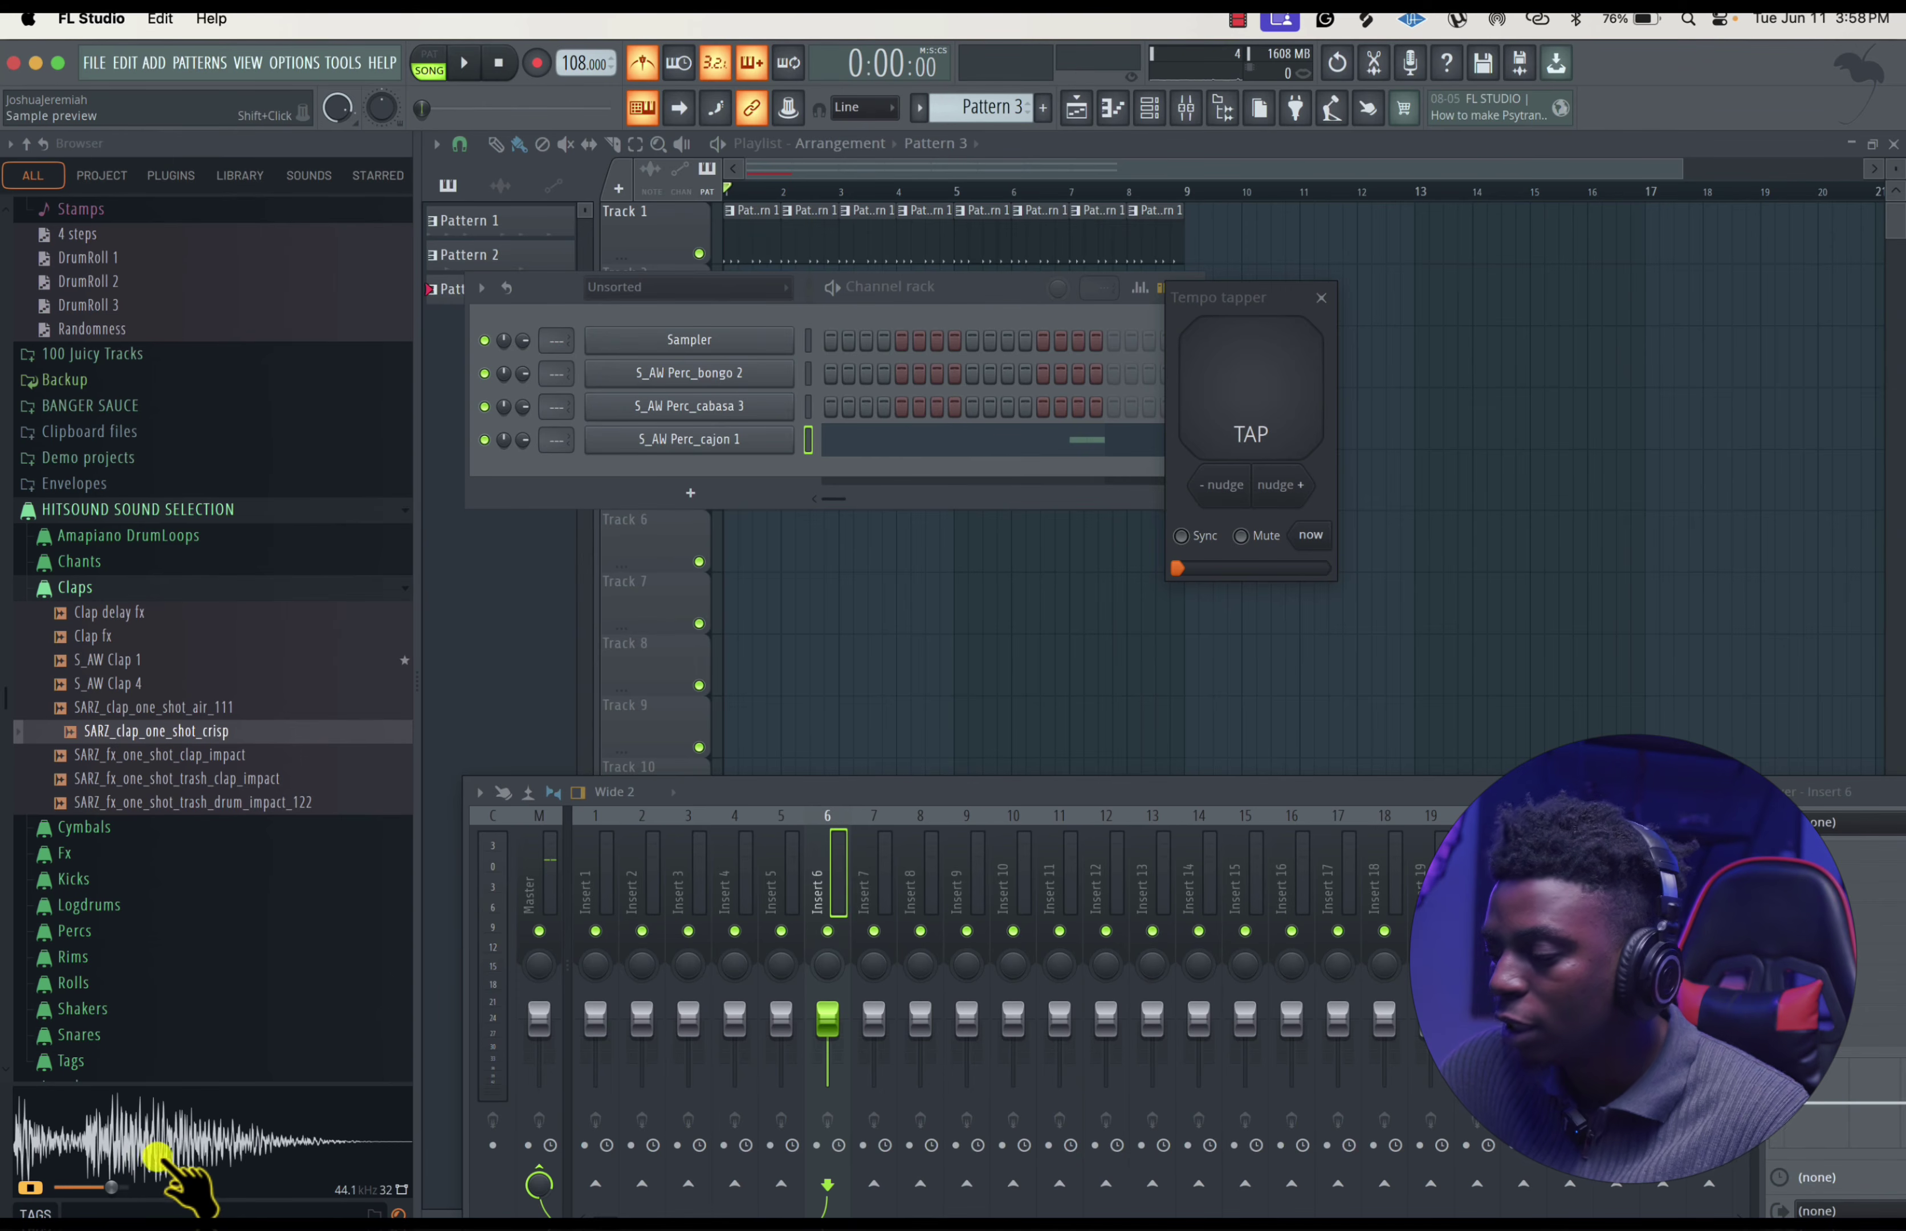
pyautogui.click(181, 763)
pyautogui.click(188, 828)
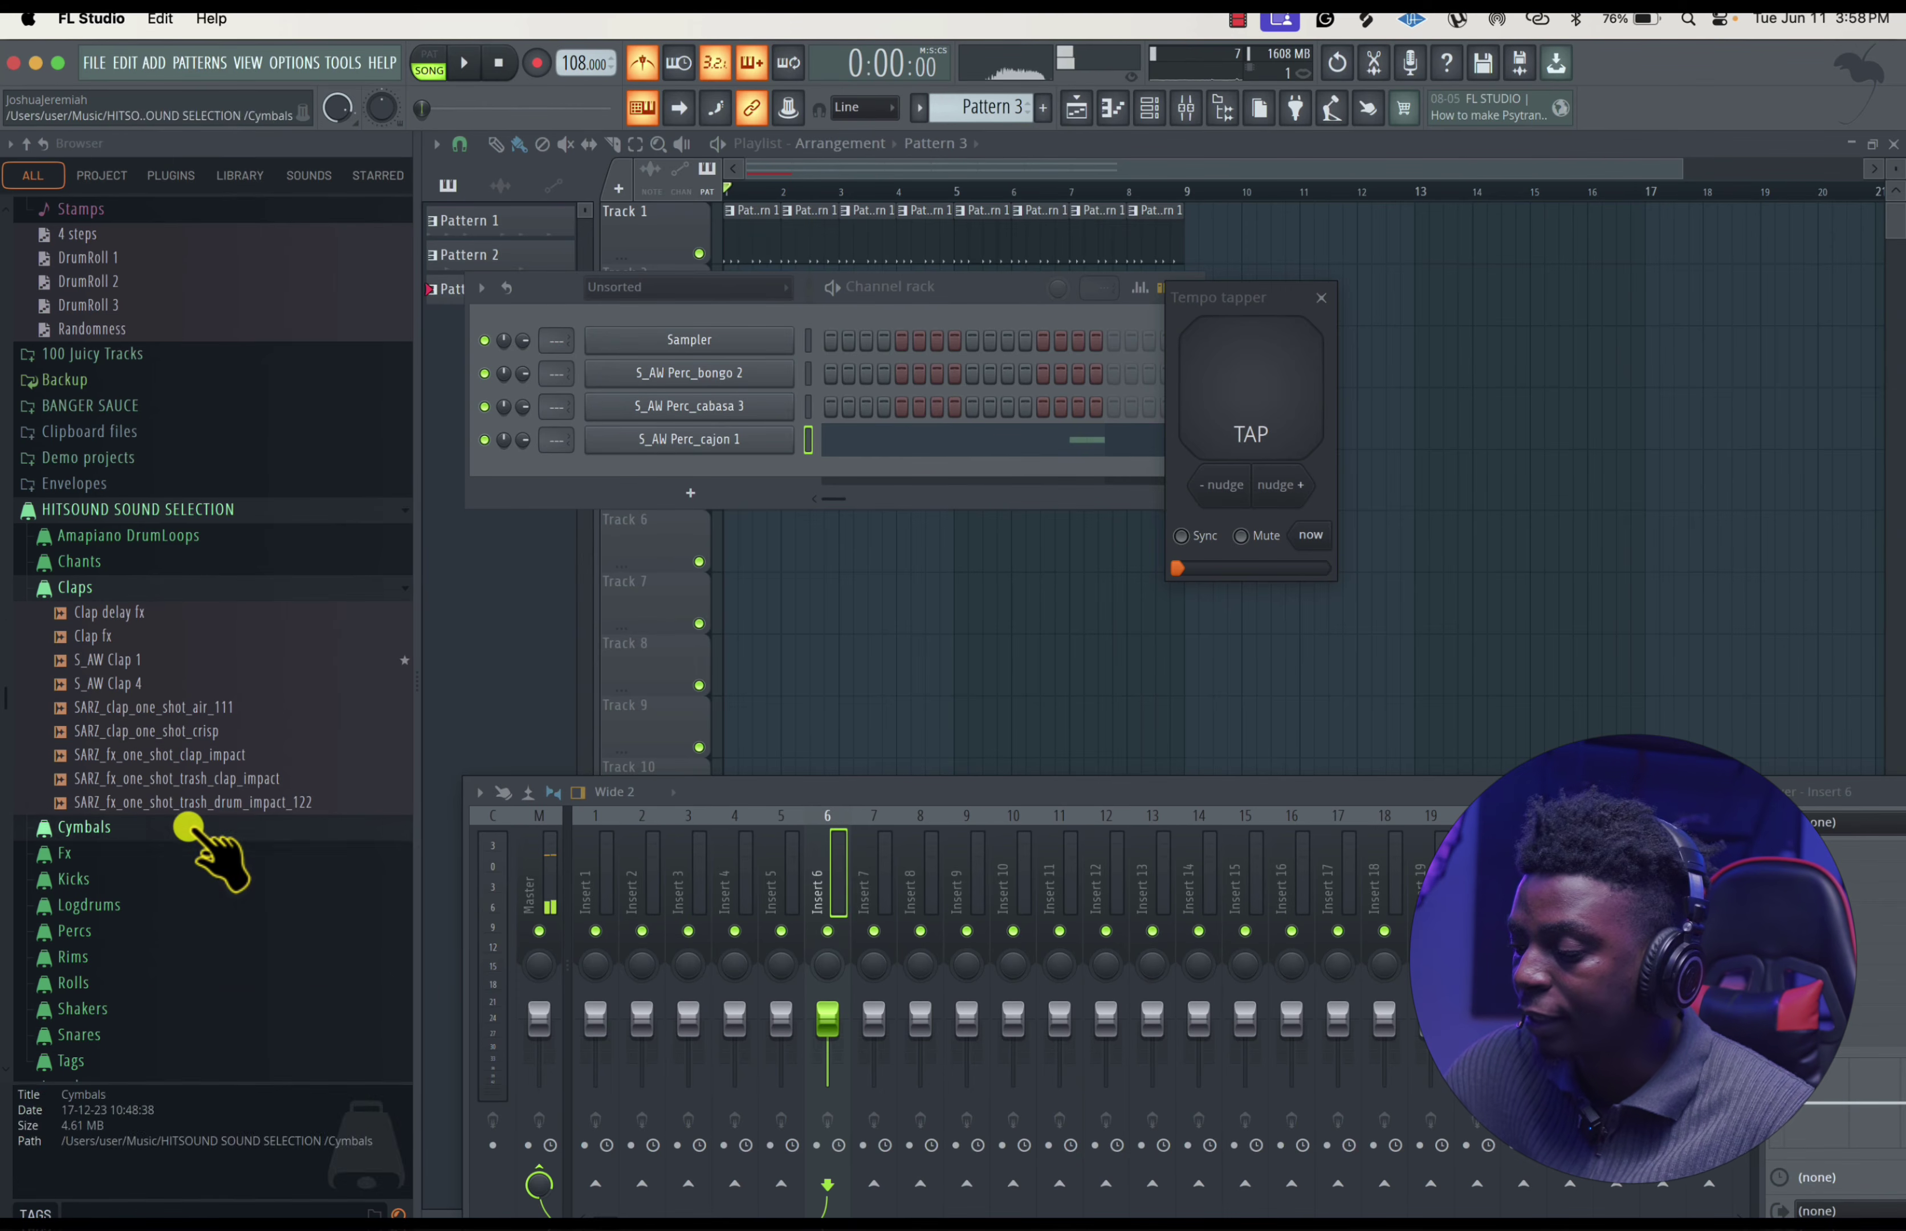
pyautogui.click(197, 788)
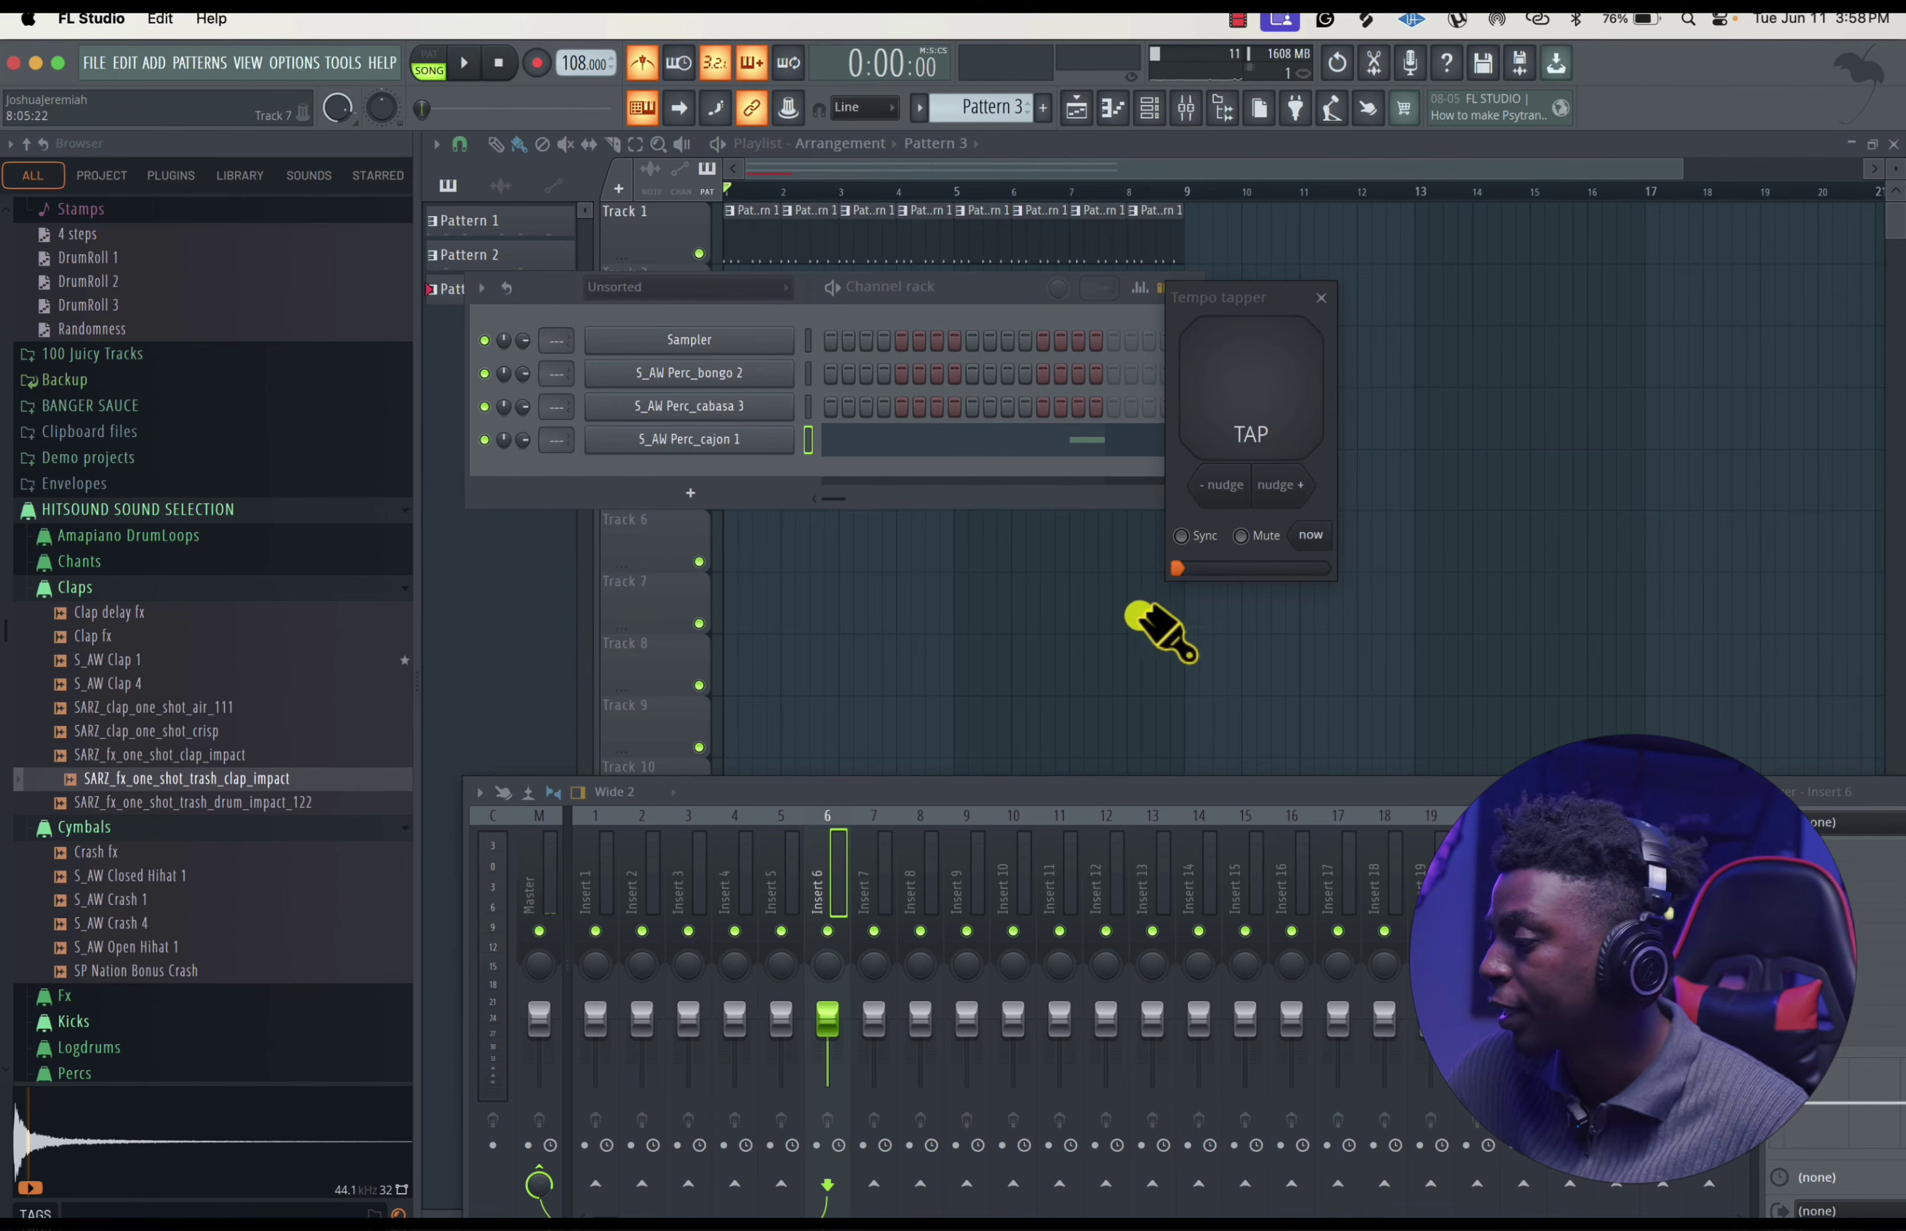
# - Add SARZ_fx_one_shot_trash_clap_impact as a new channel in the Channel rack, close the Tempo tapper, and reposition the sample's settings window
pyautogui.moveTo(255, 780); pyautogui.dragTo(687, 494)
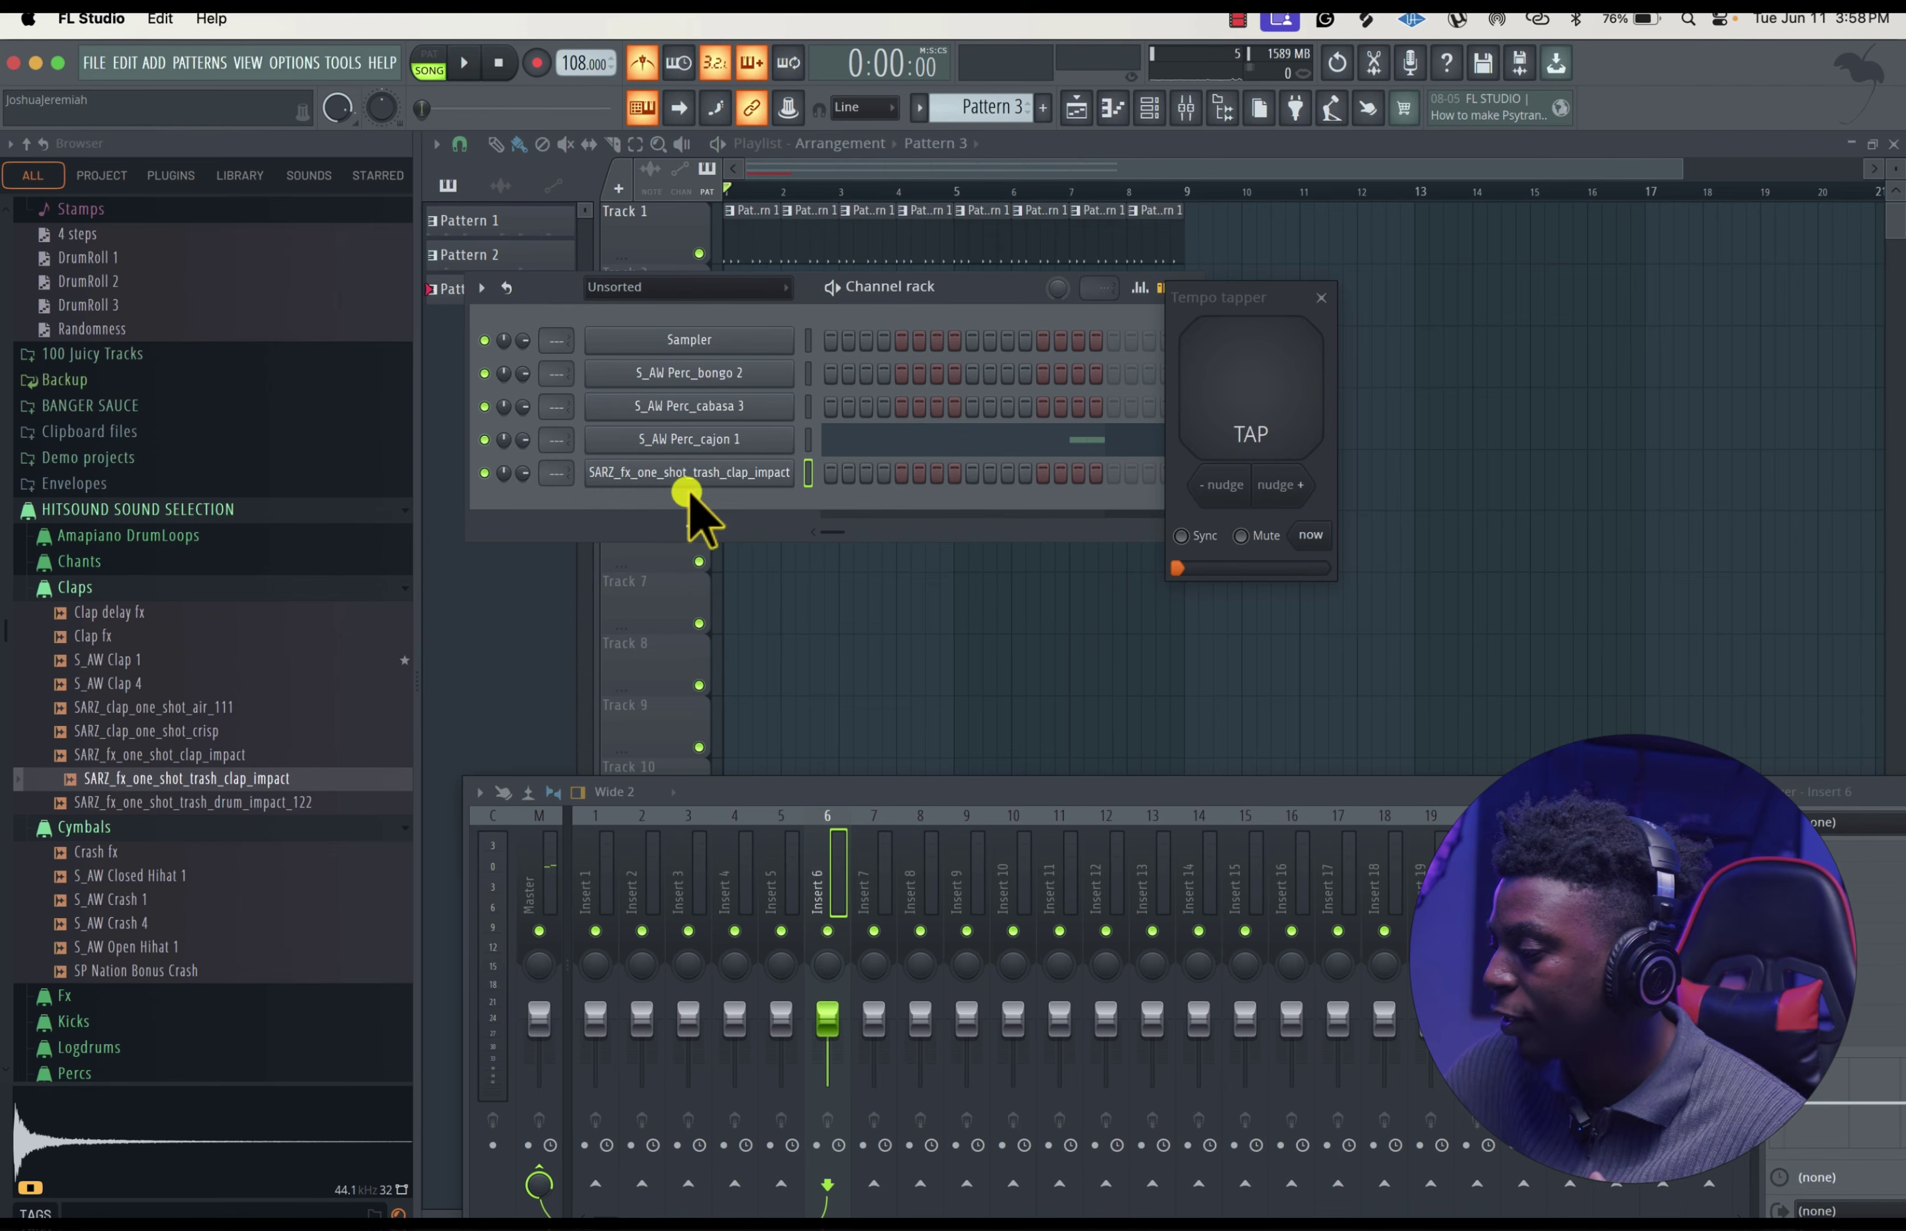
pyautogui.click(679, 477)
pyautogui.moveTo(838, 361); pyautogui.dragTo(889, 163)
pyautogui.click(1321, 297)
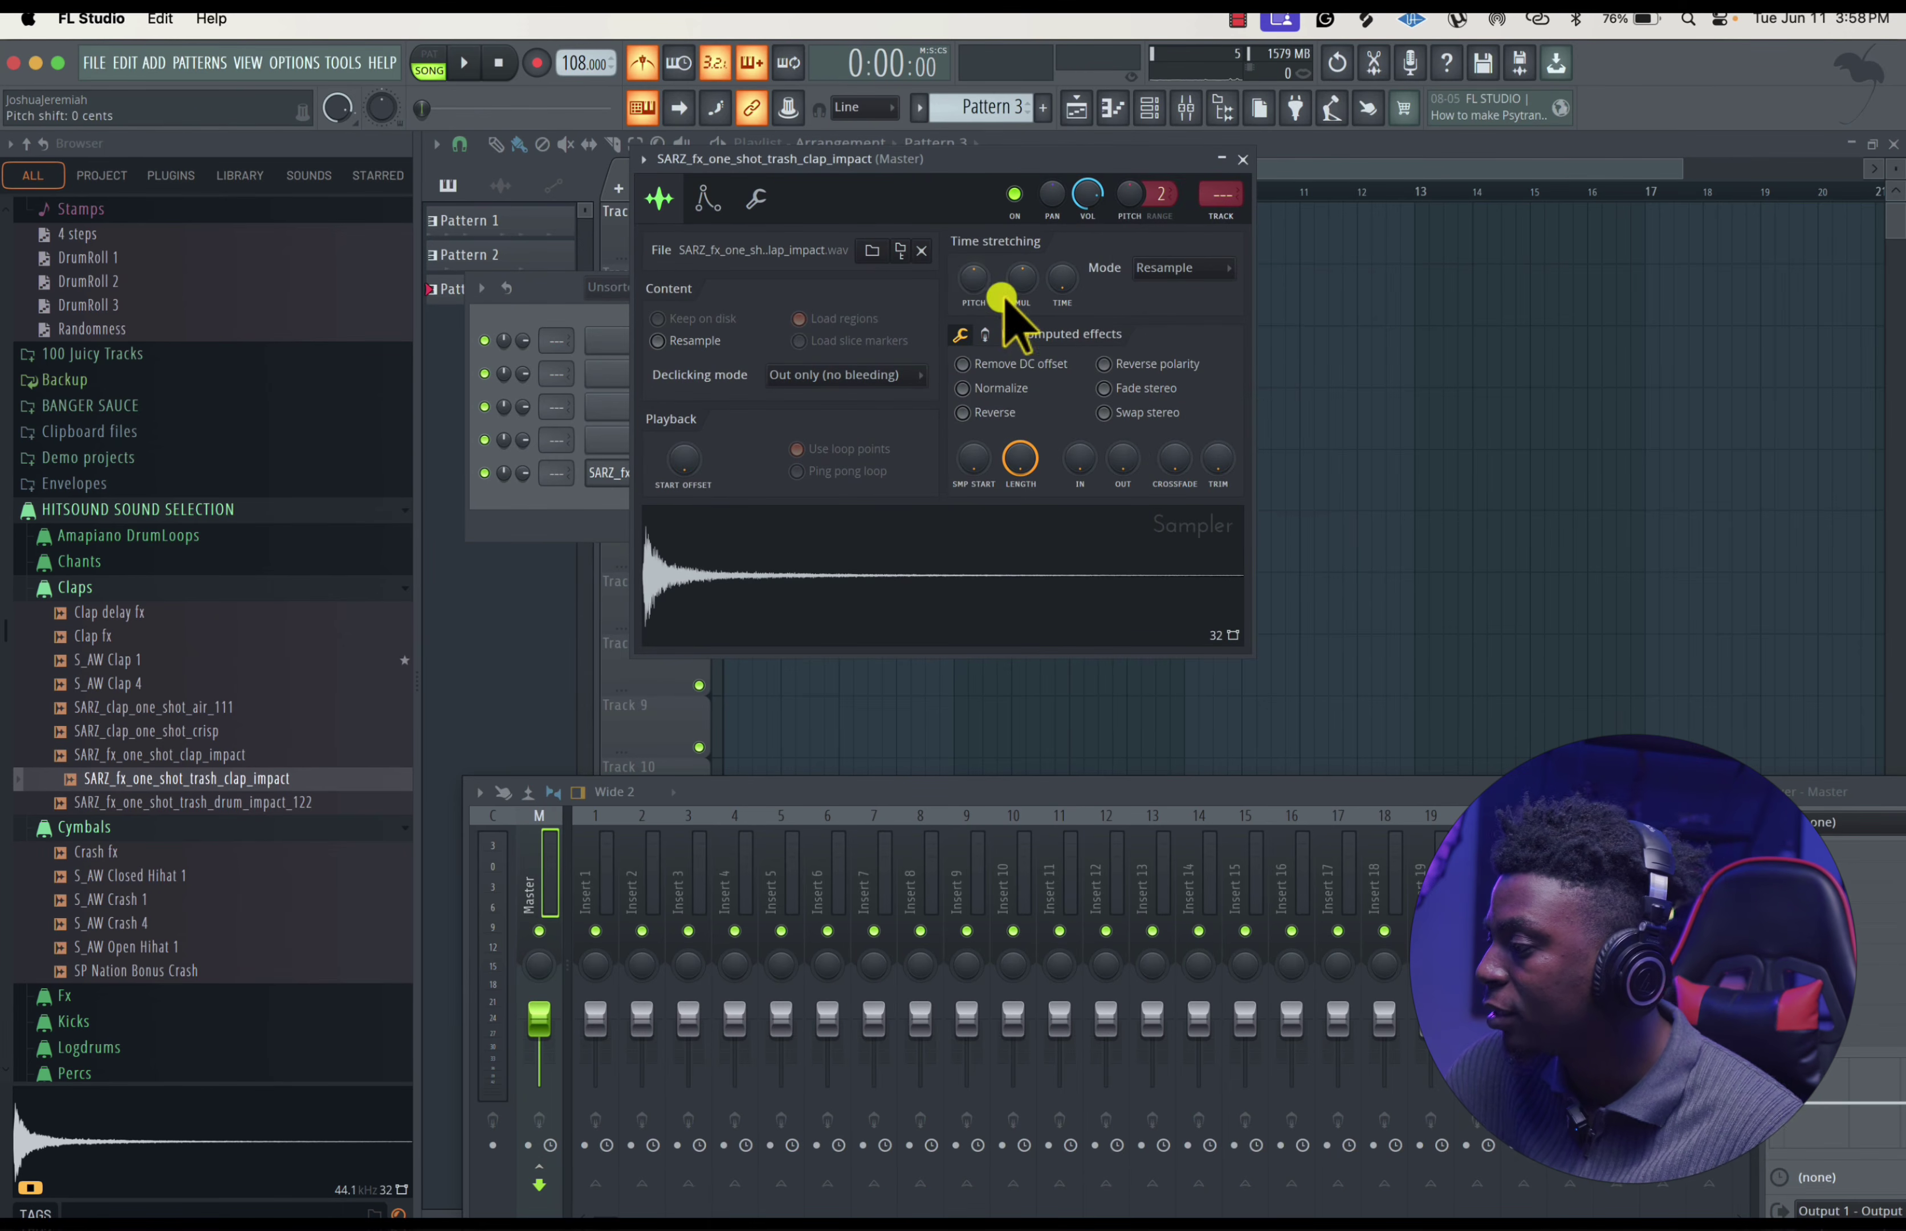
pyautogui.moveTo(937, 160); pyautogui.dragTo(1291, 160)
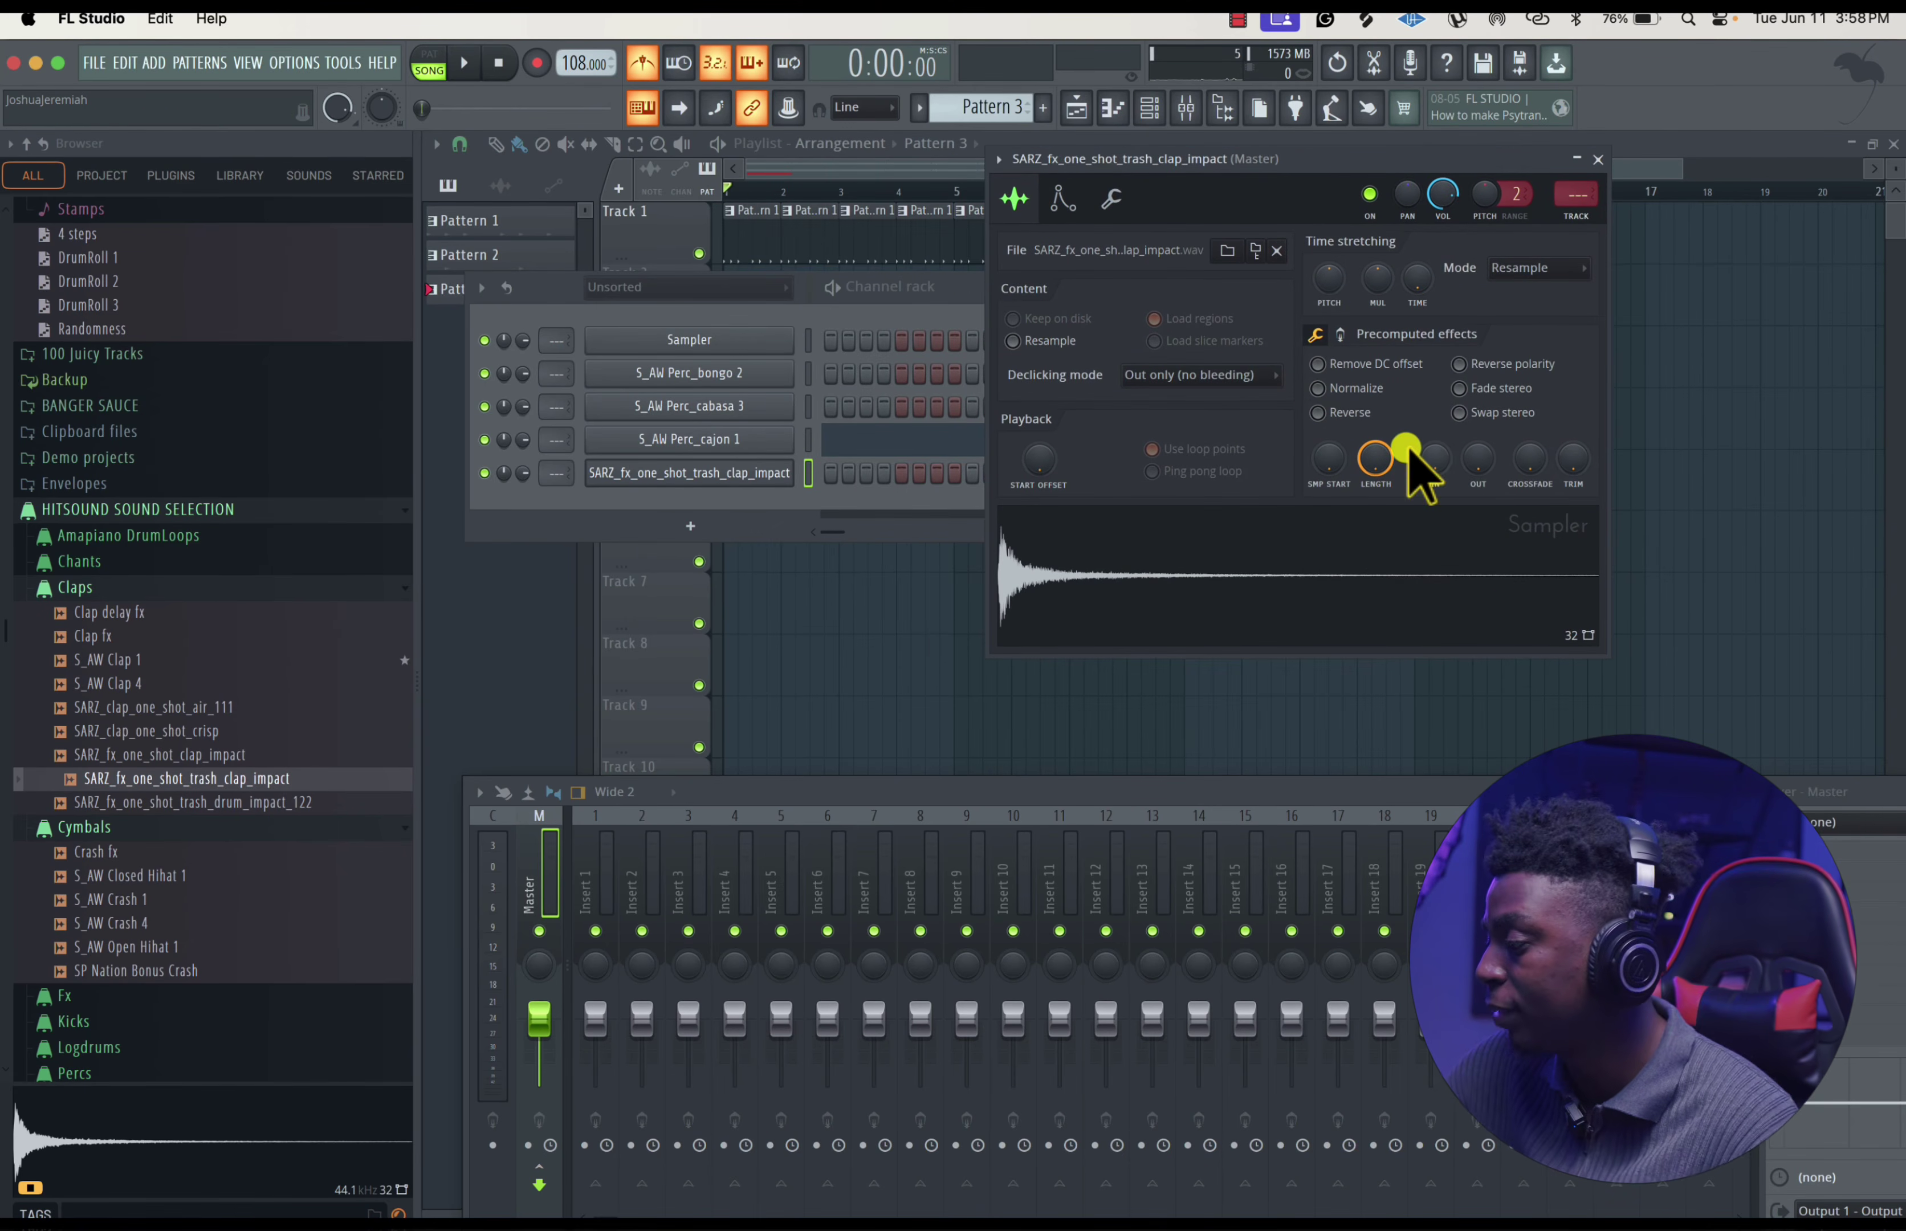
# - Enable Normalize for the trash clap sample, and switch Reverse on and back off
pyautogui.click(1321, 390)
pyautogui.click(1318, 409)
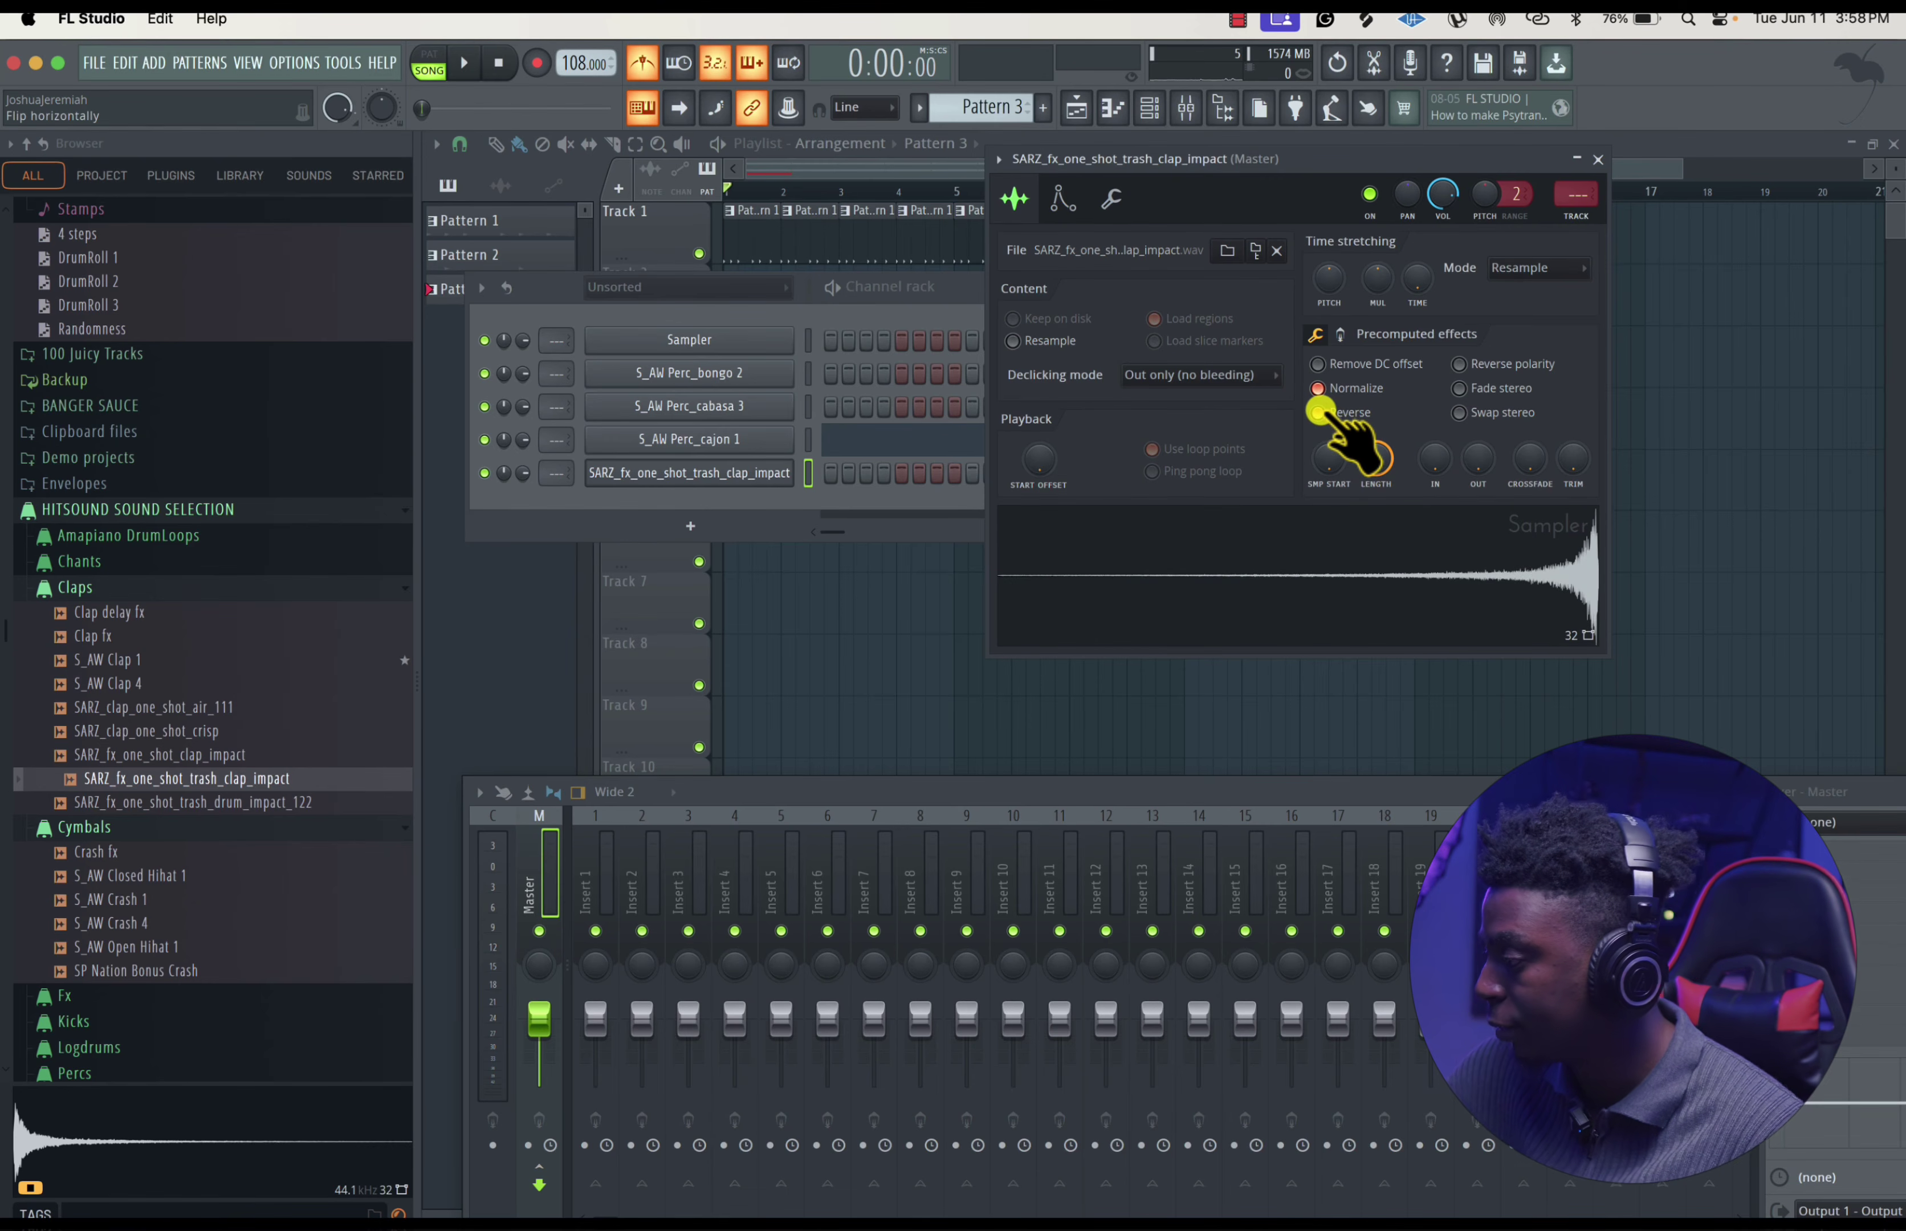
pyautogui.click(1319, 410)
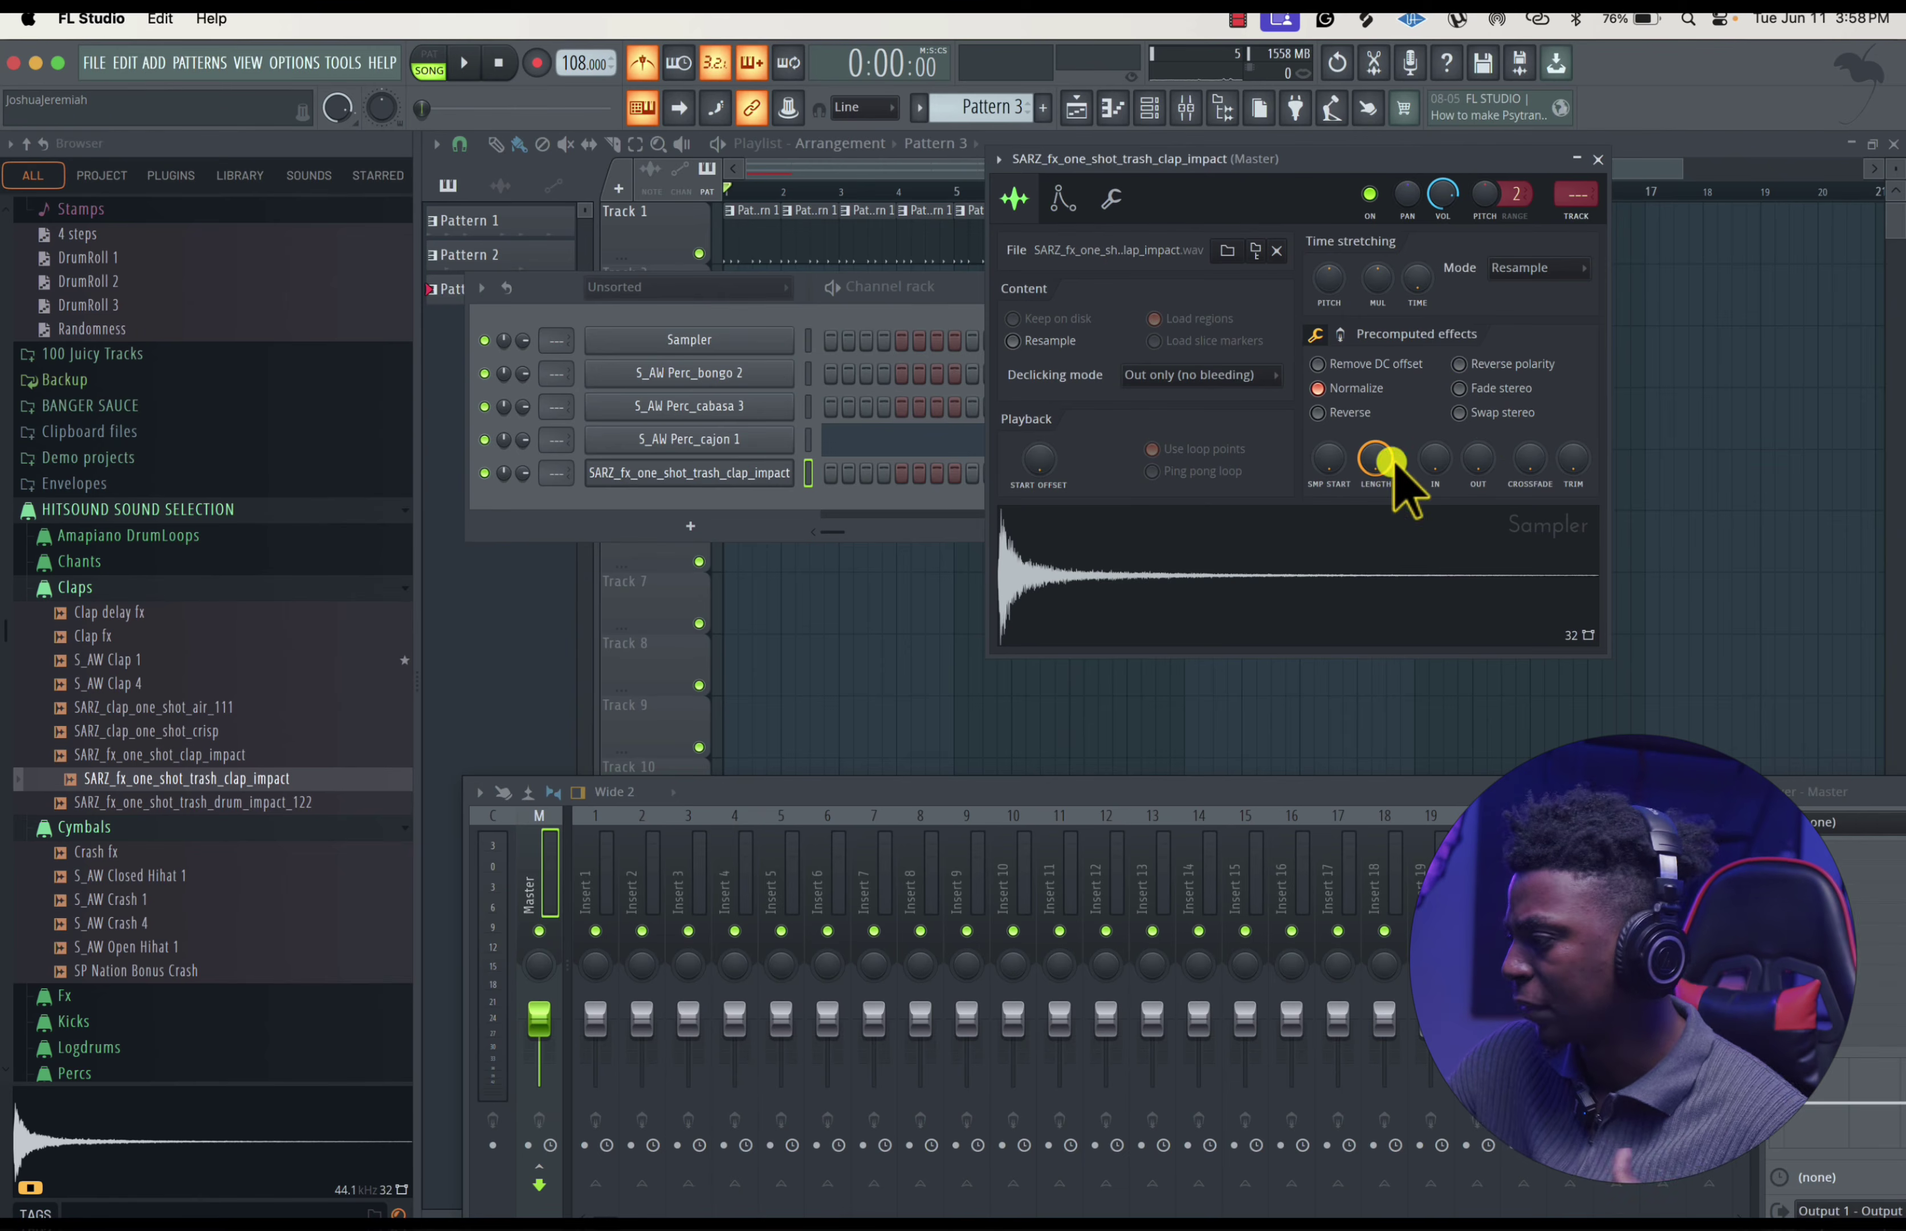
# - Enable and adjust the trash clap channel's volume envelope, changing its hold, decay, sustain and release
pyautogui.click(1063, 198)
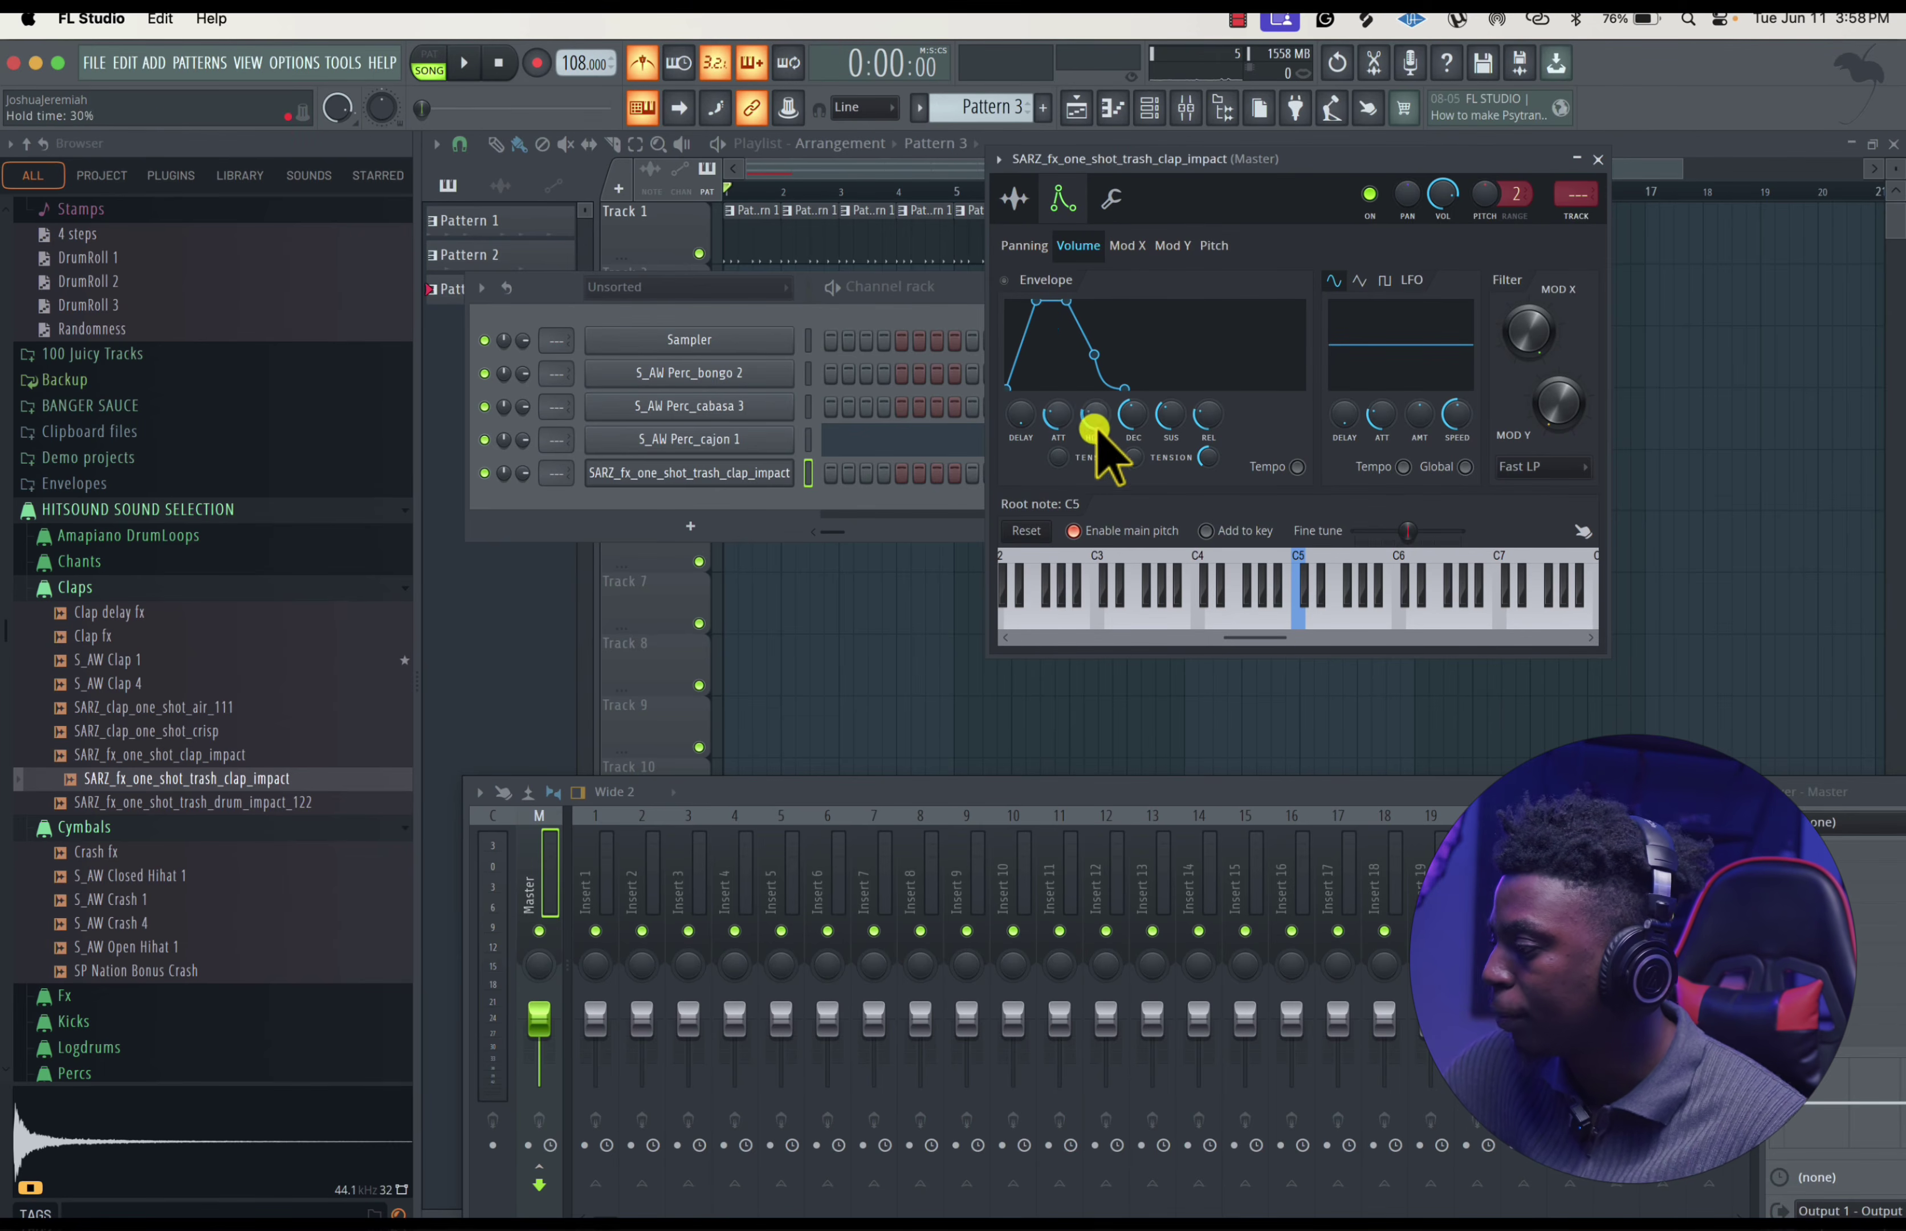
pyautogui.moveTo(1120, 394); pyautogui.dragTo(1115, 445)
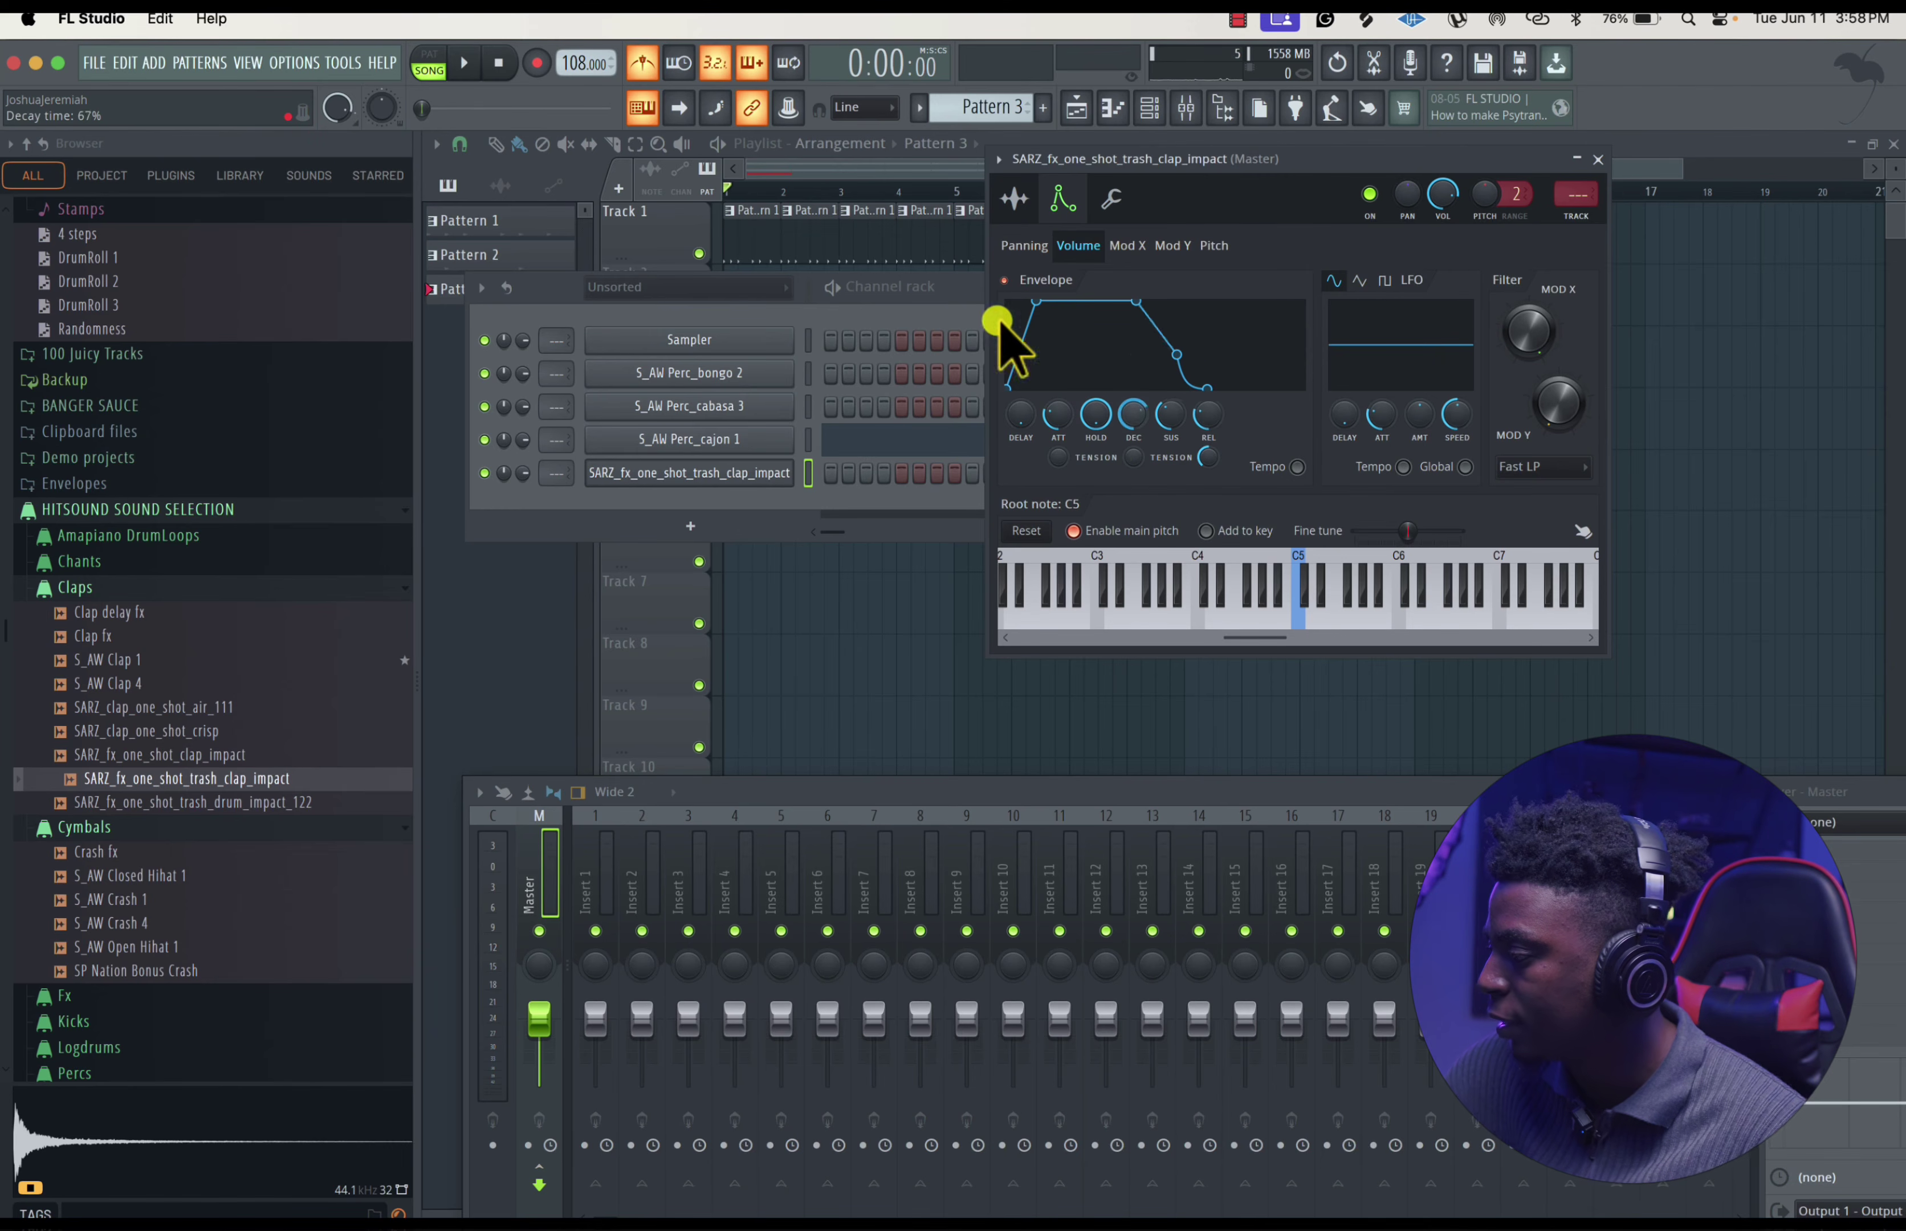
pyautogui.moveTo(998, 322); pyautogui.dragTo(993, 296)
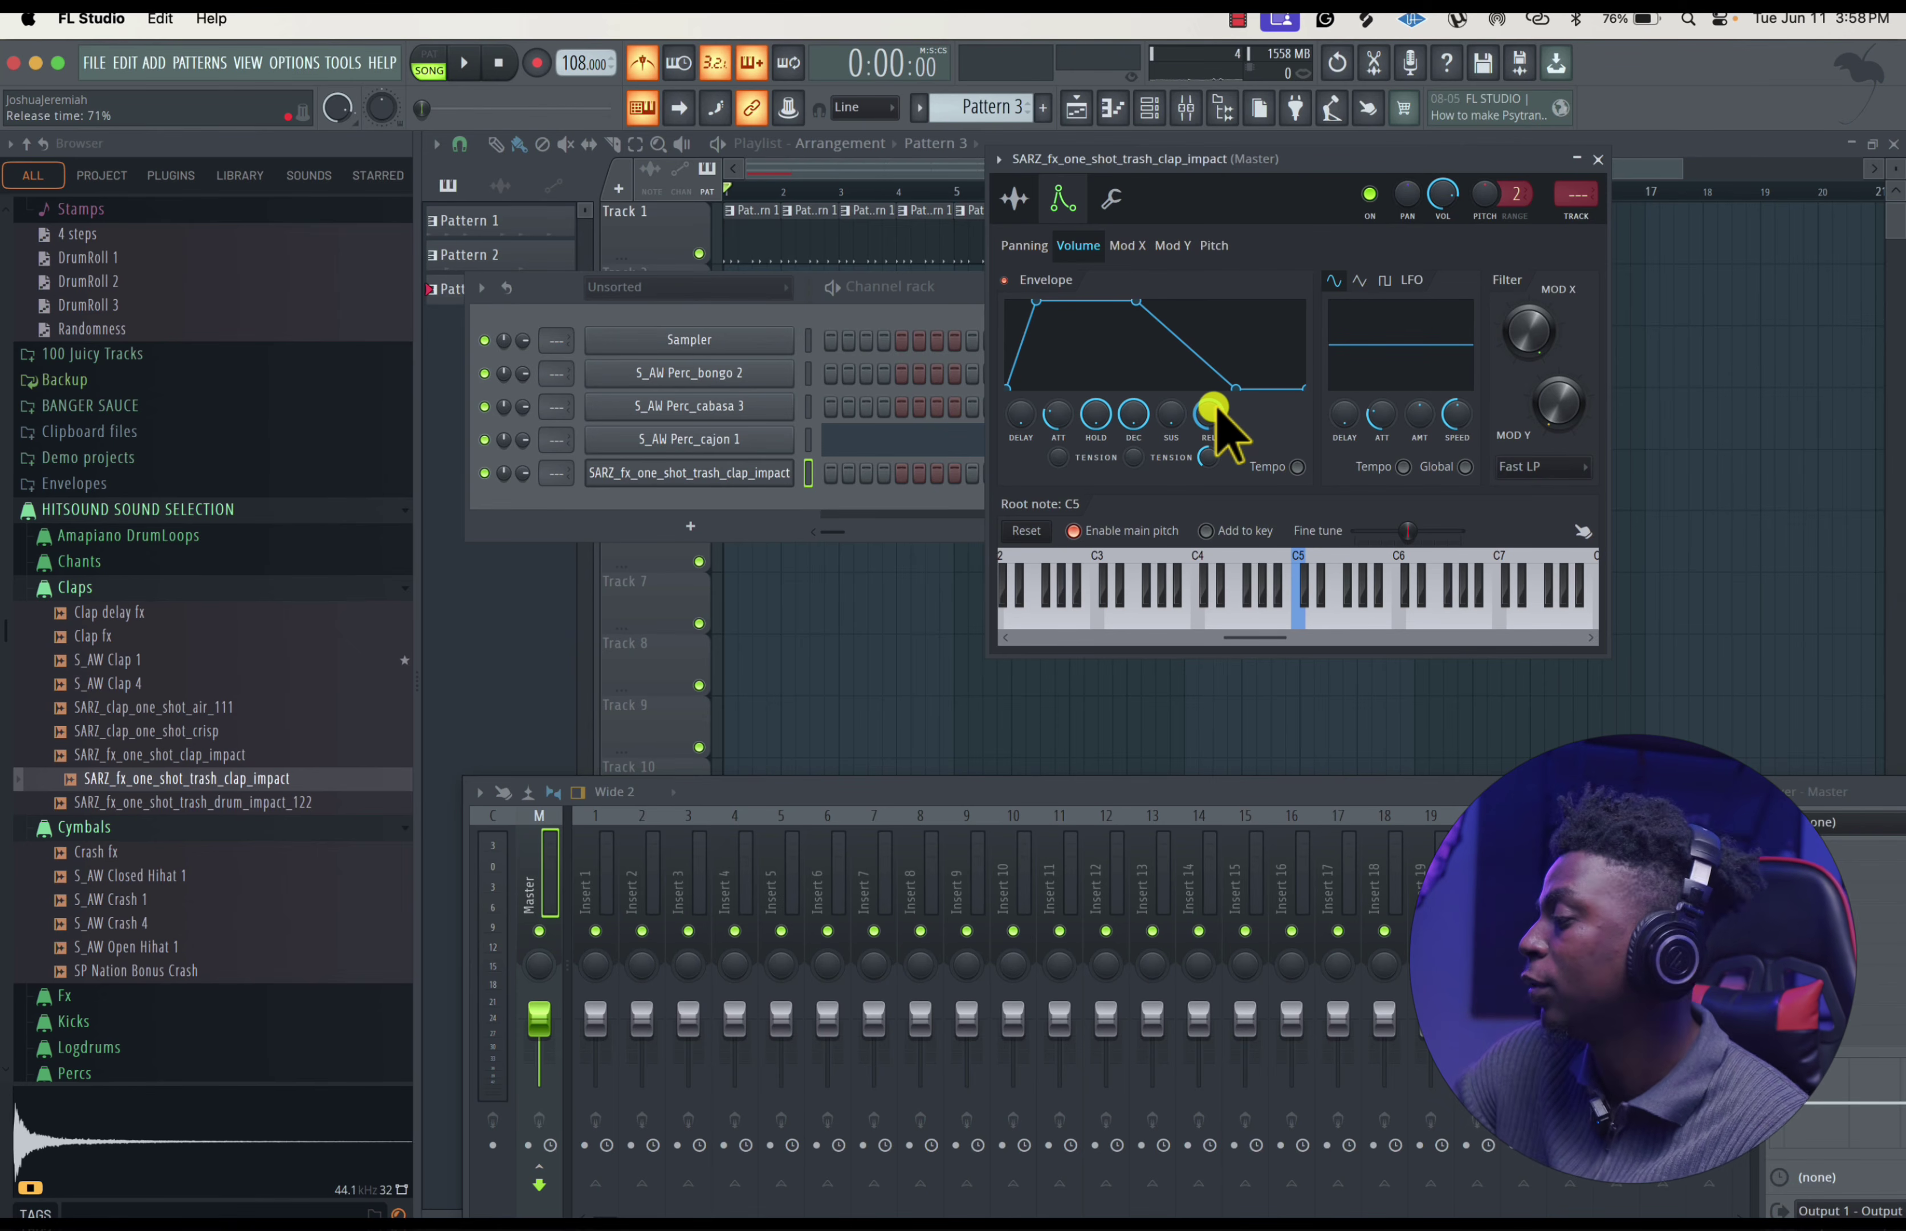
# - Set the trash clap channel's root note to G5, and view the arpeggiator's chord options without choosing one
pyautogui.click(1111, 198)
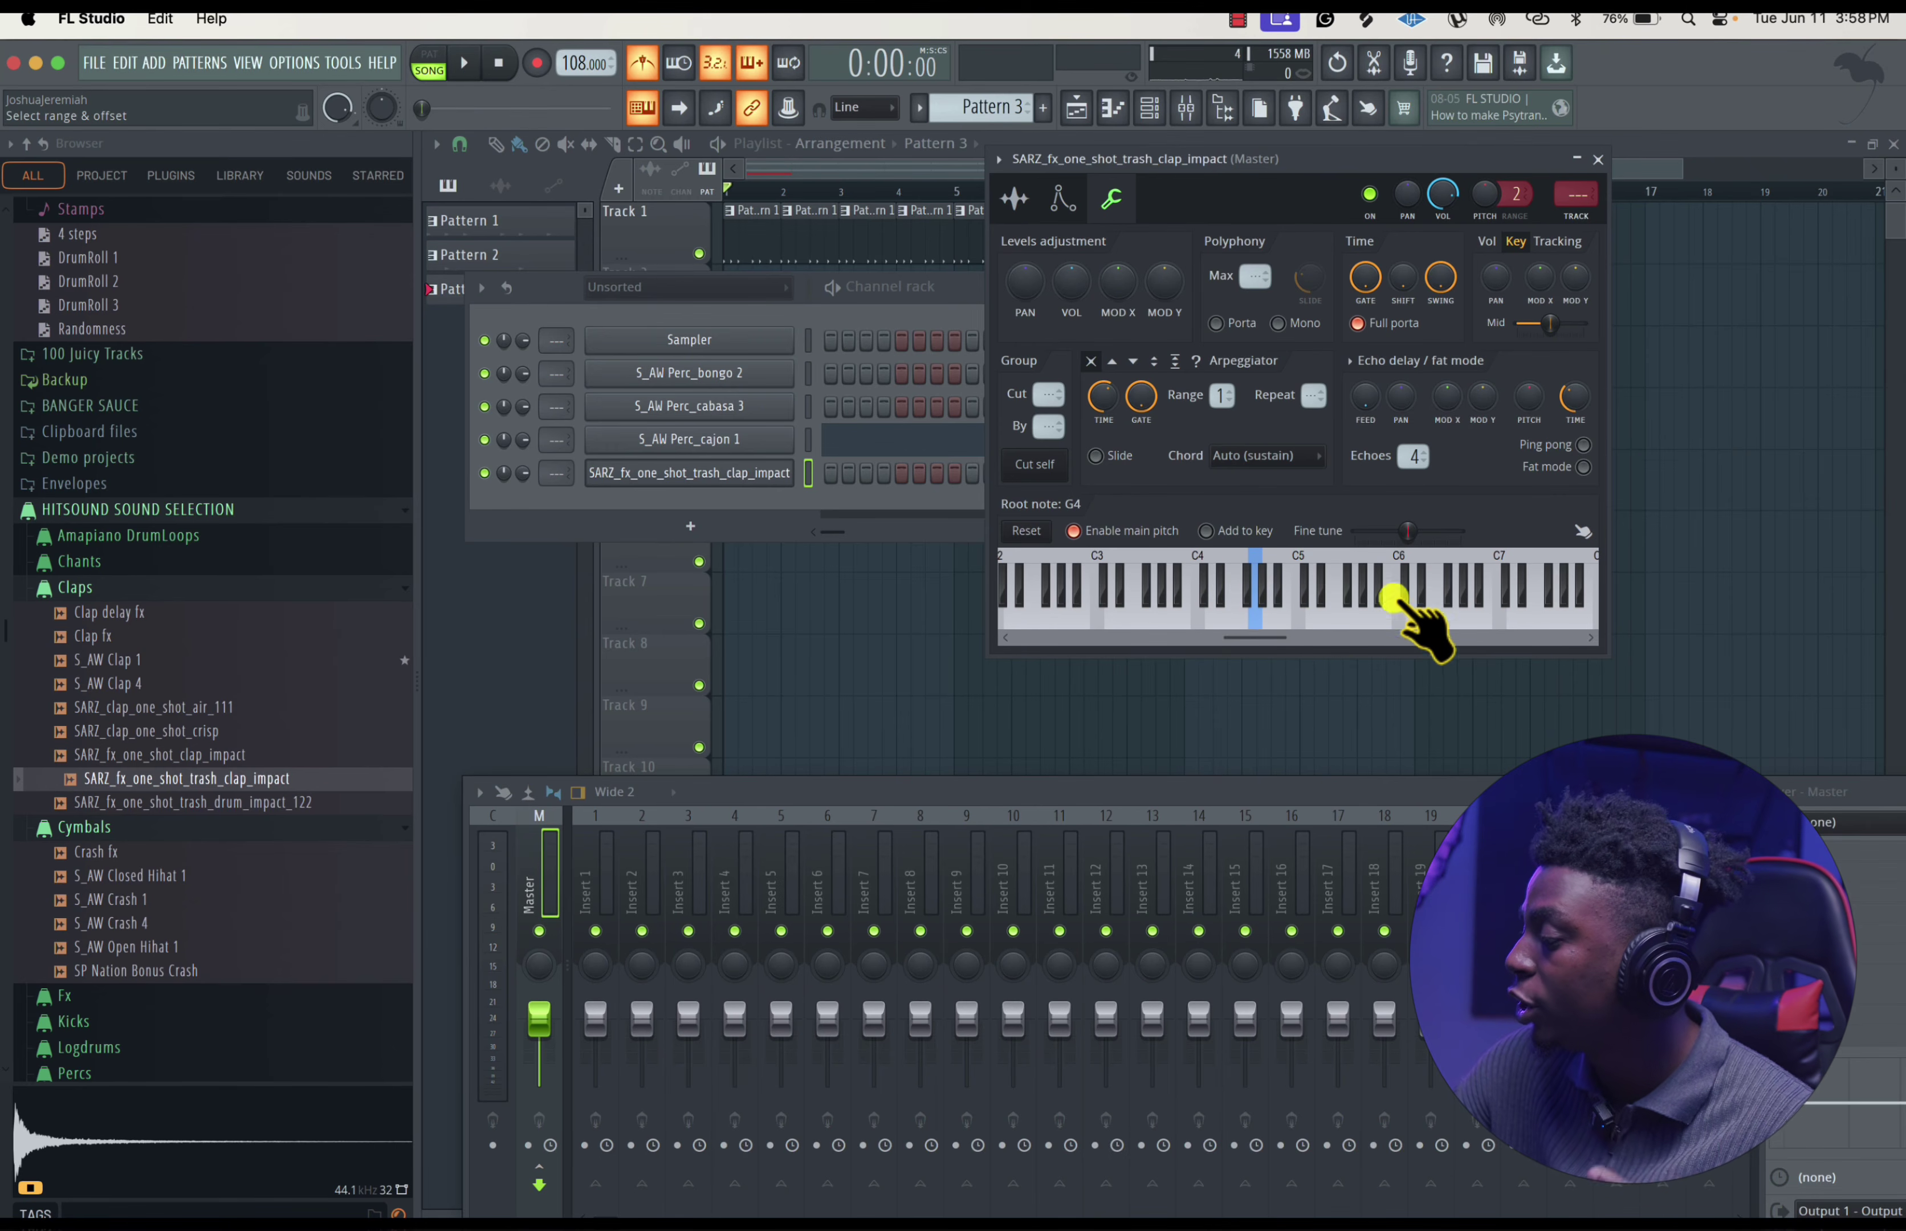
pyautogui.rightClick(1358, 596)
pyautogui.click(1268, 457)
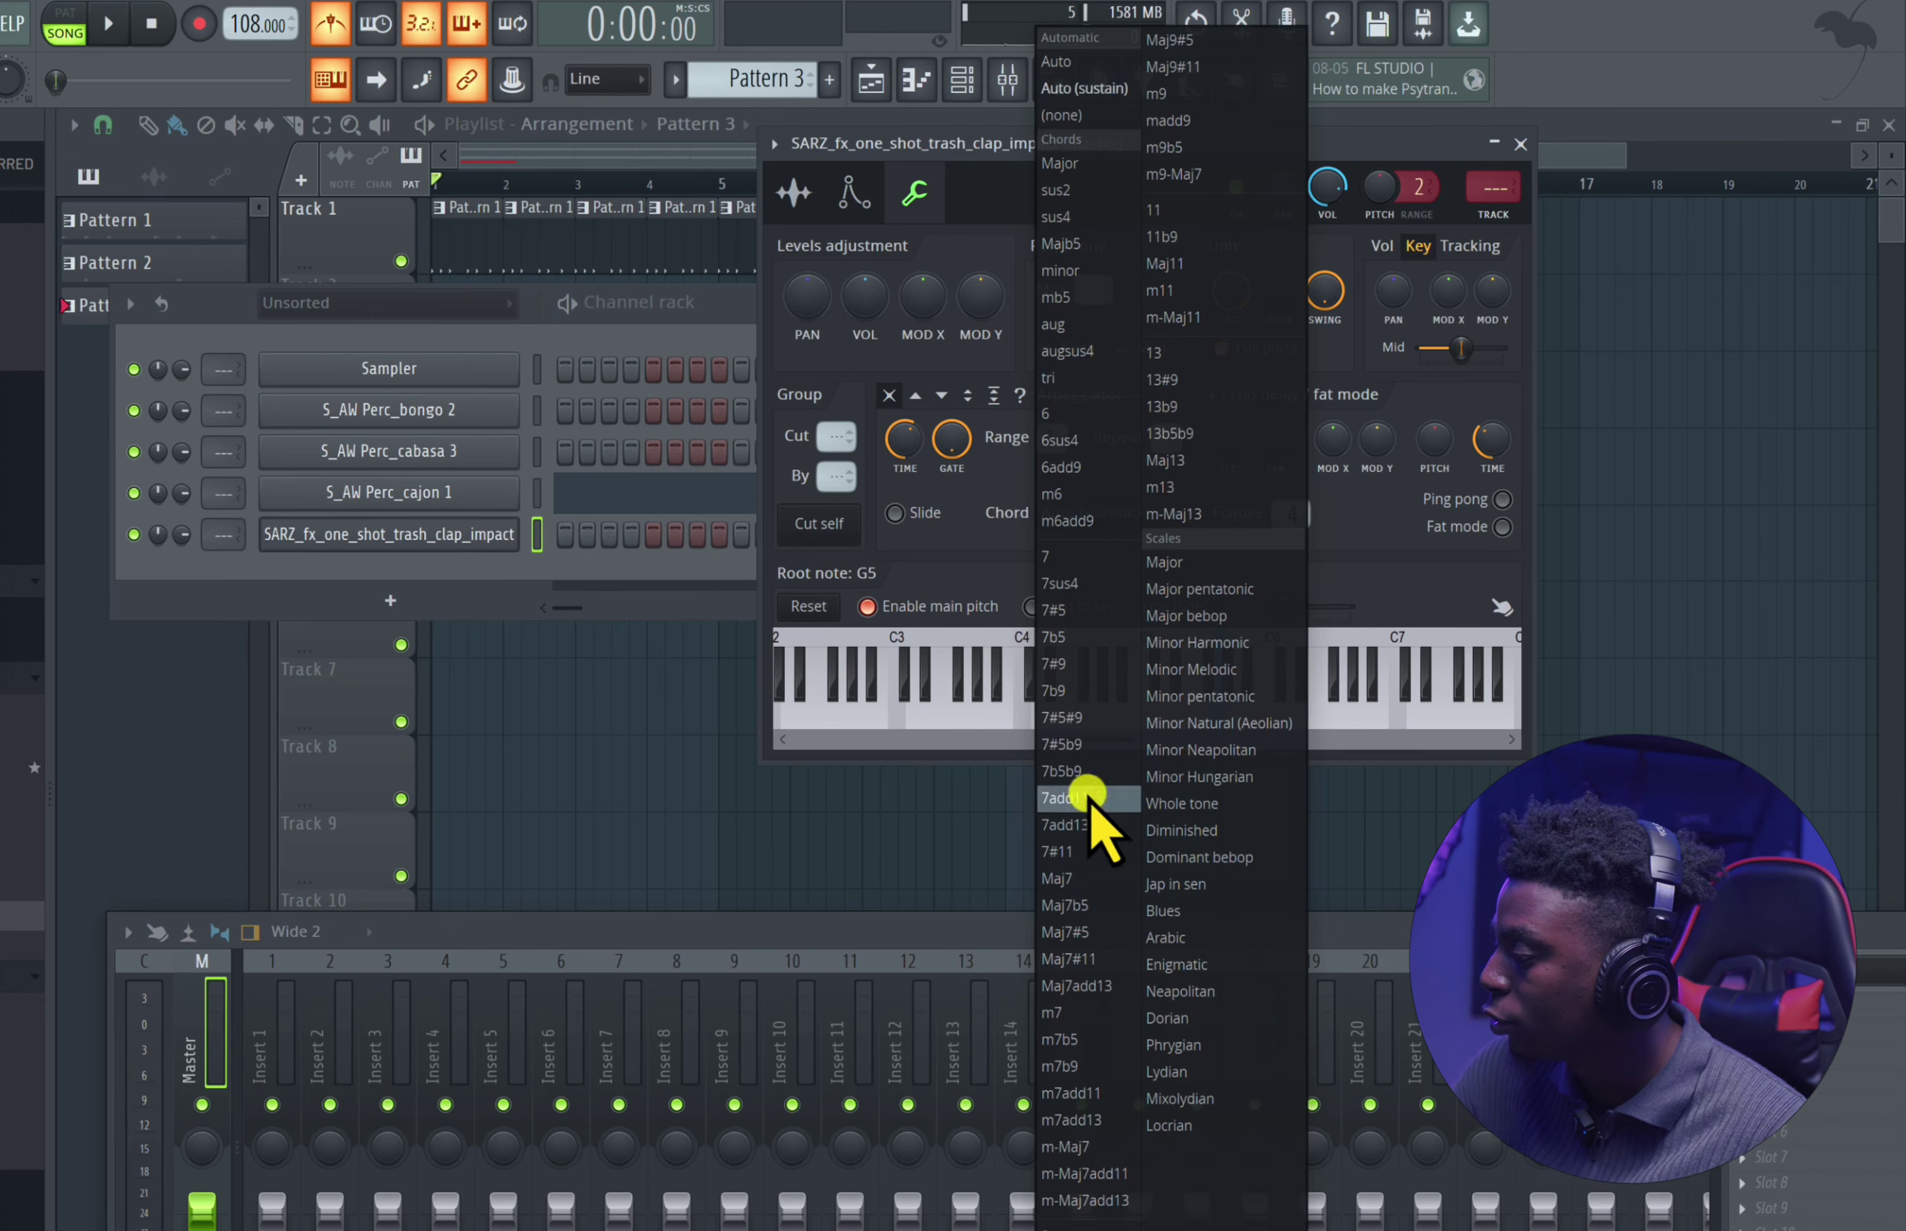
pyautogui.click(993, 232)
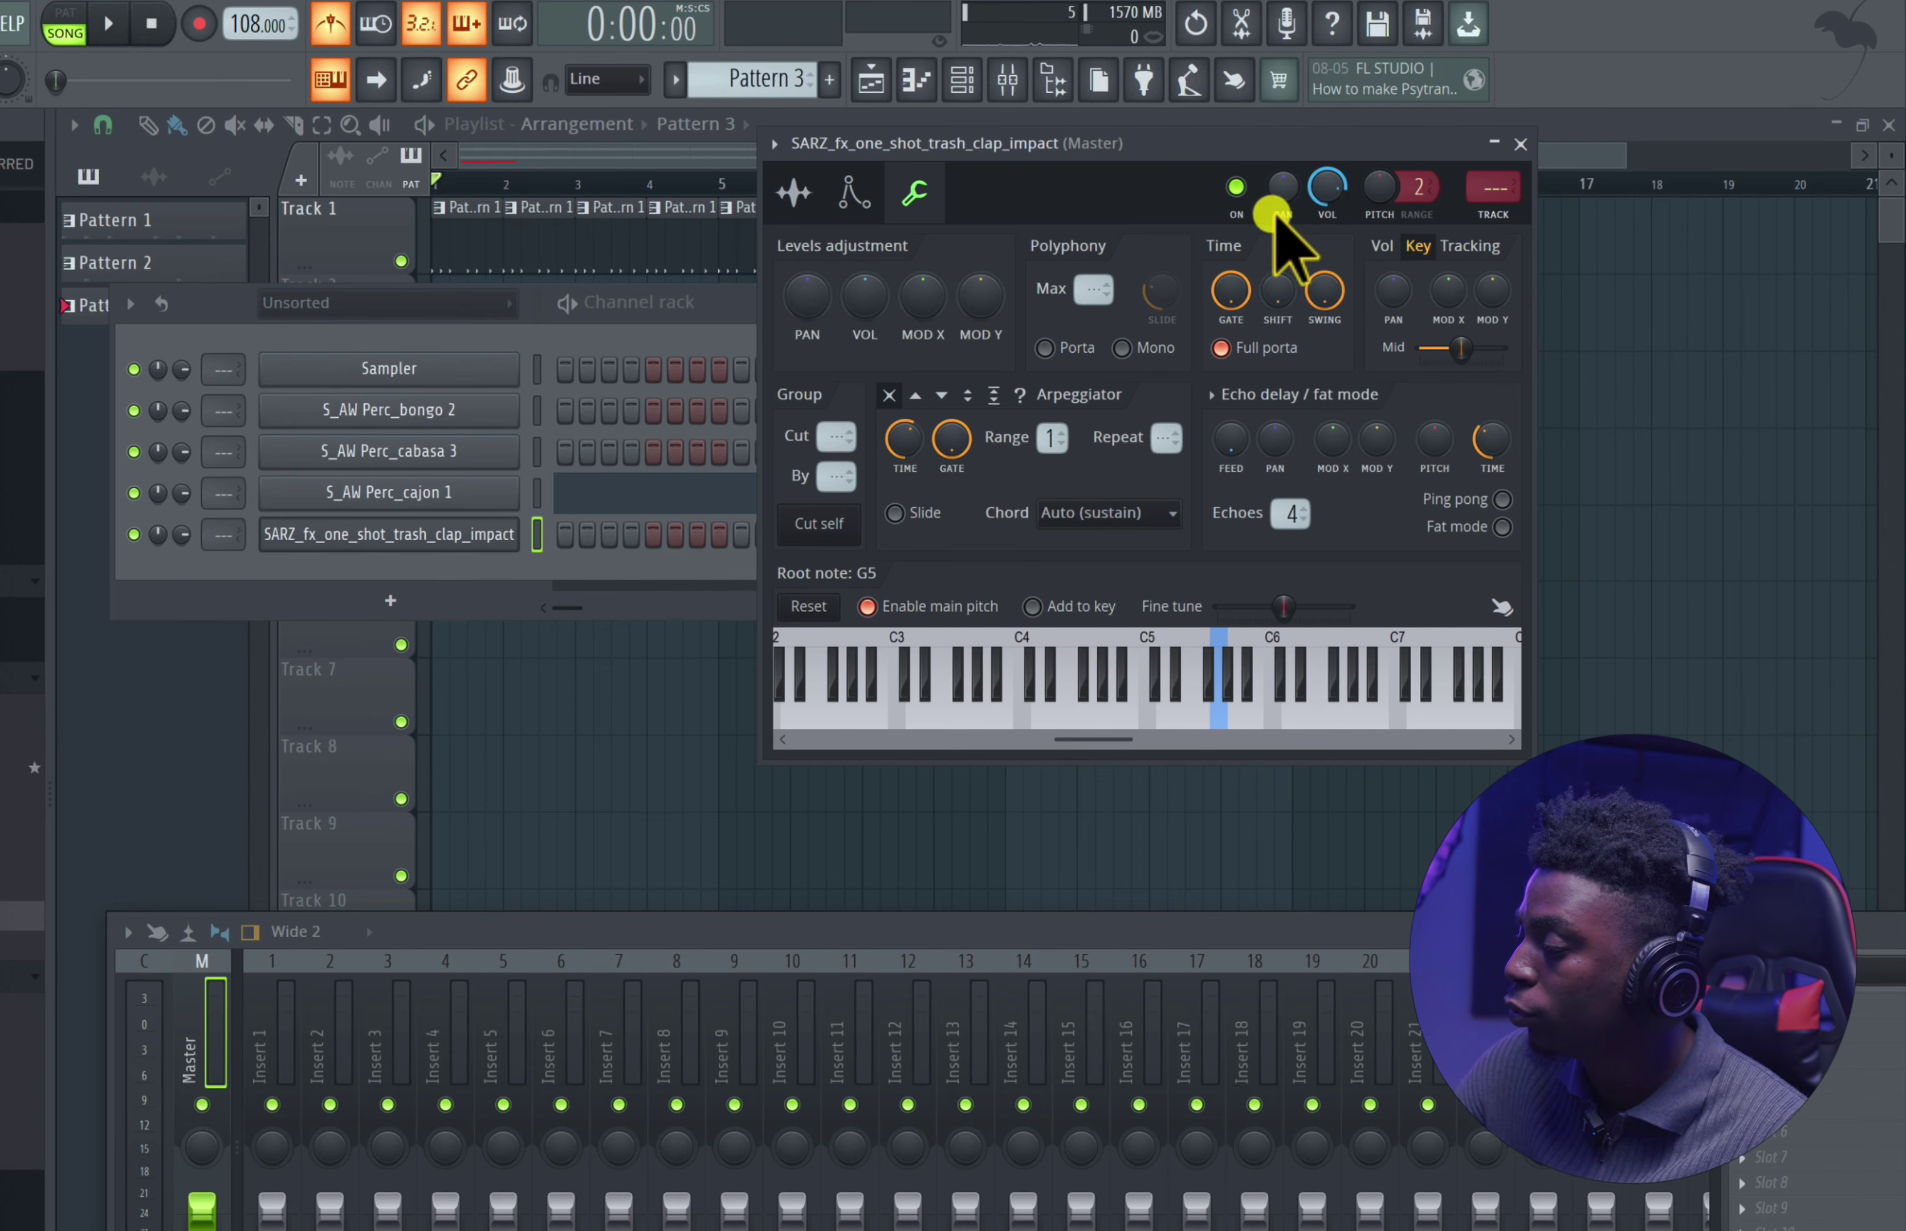
# - Adjust the trash clap channel's volume and panning, and lower the Insert 9 mixer fader to about -13.0
pyautogui.click(794, 192)
pyautogui.moveTo(1327, 191); pyautogui.dragTo(1390, 350)
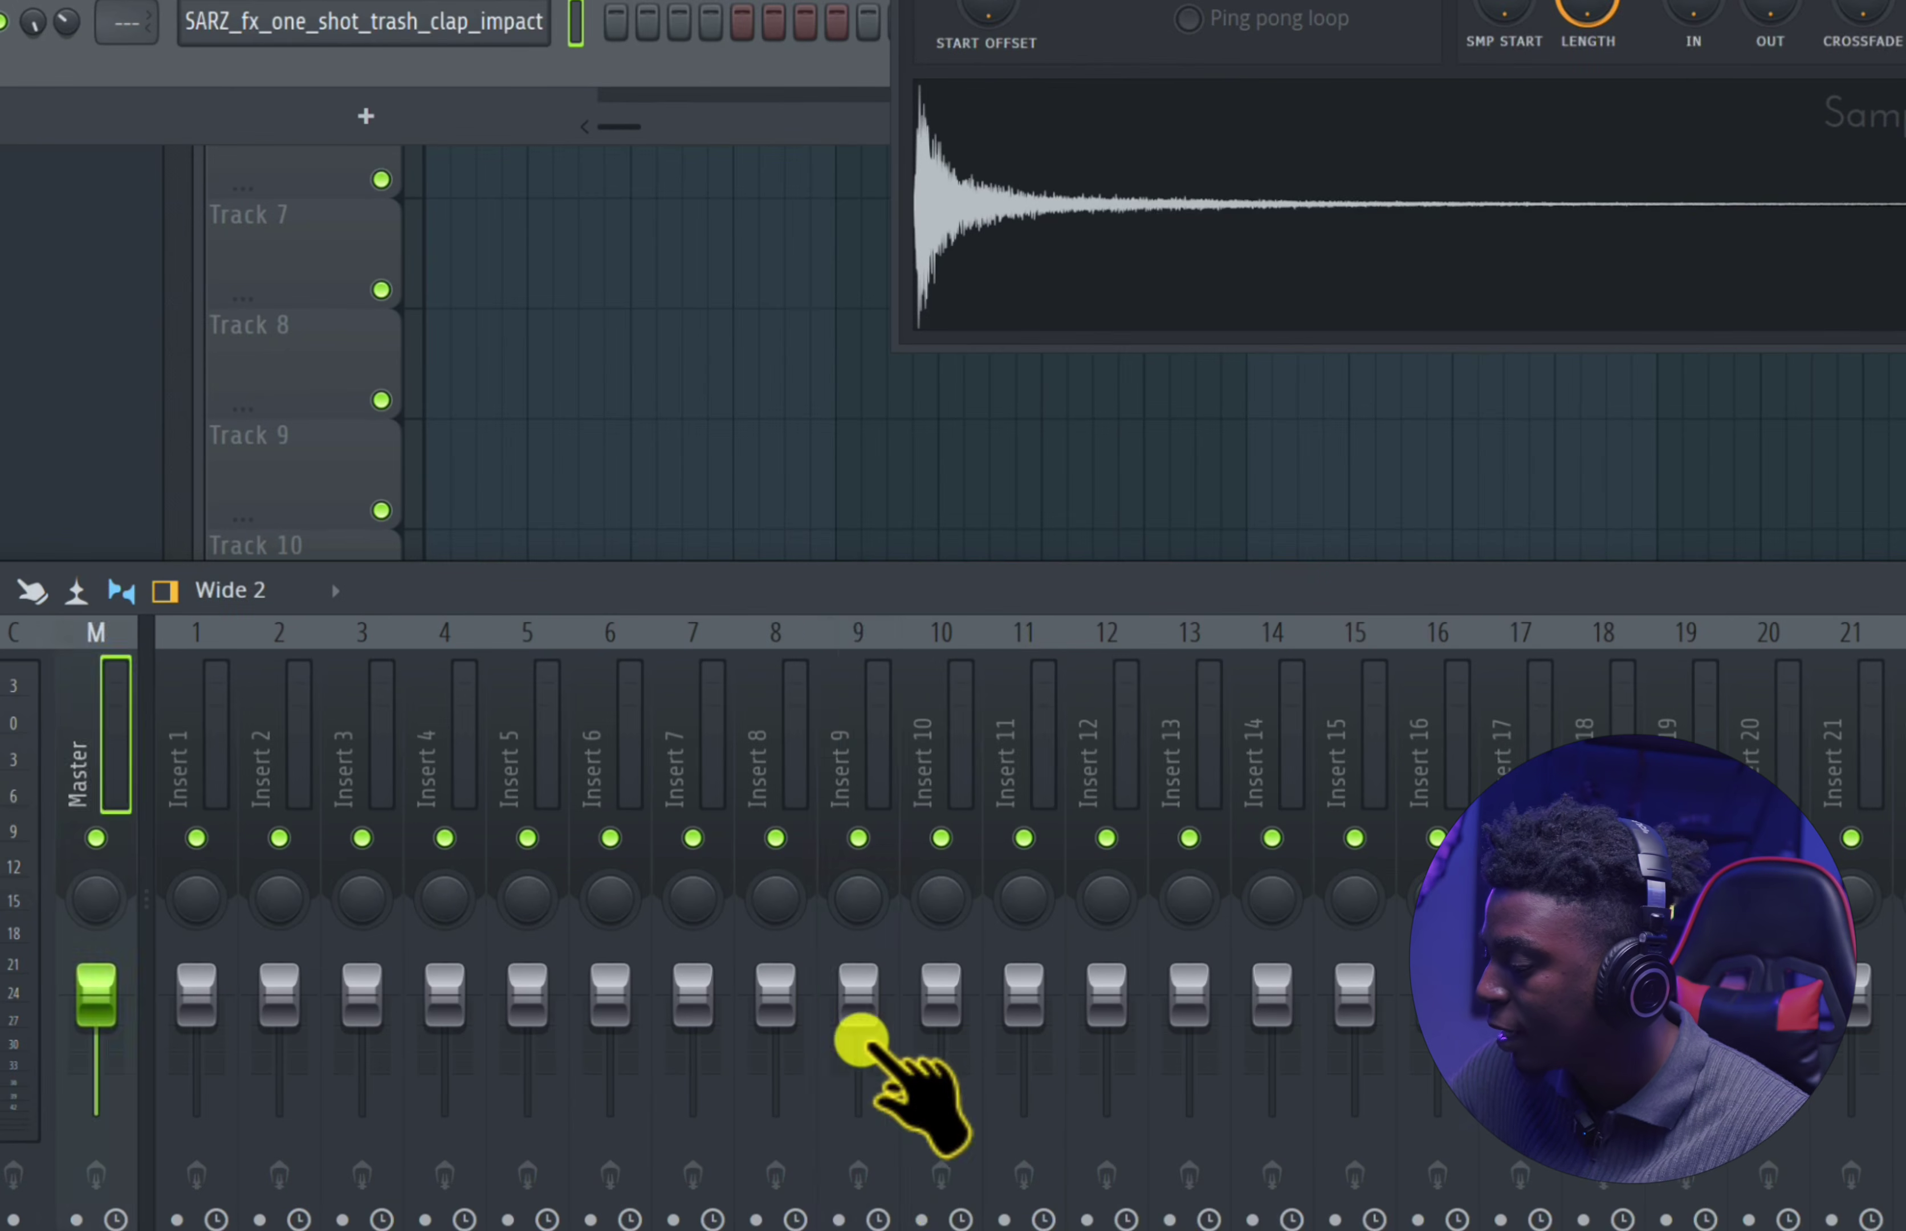
pyautogui.moveTo(967, 1040); pyautogui.dragTo(864, 1058)
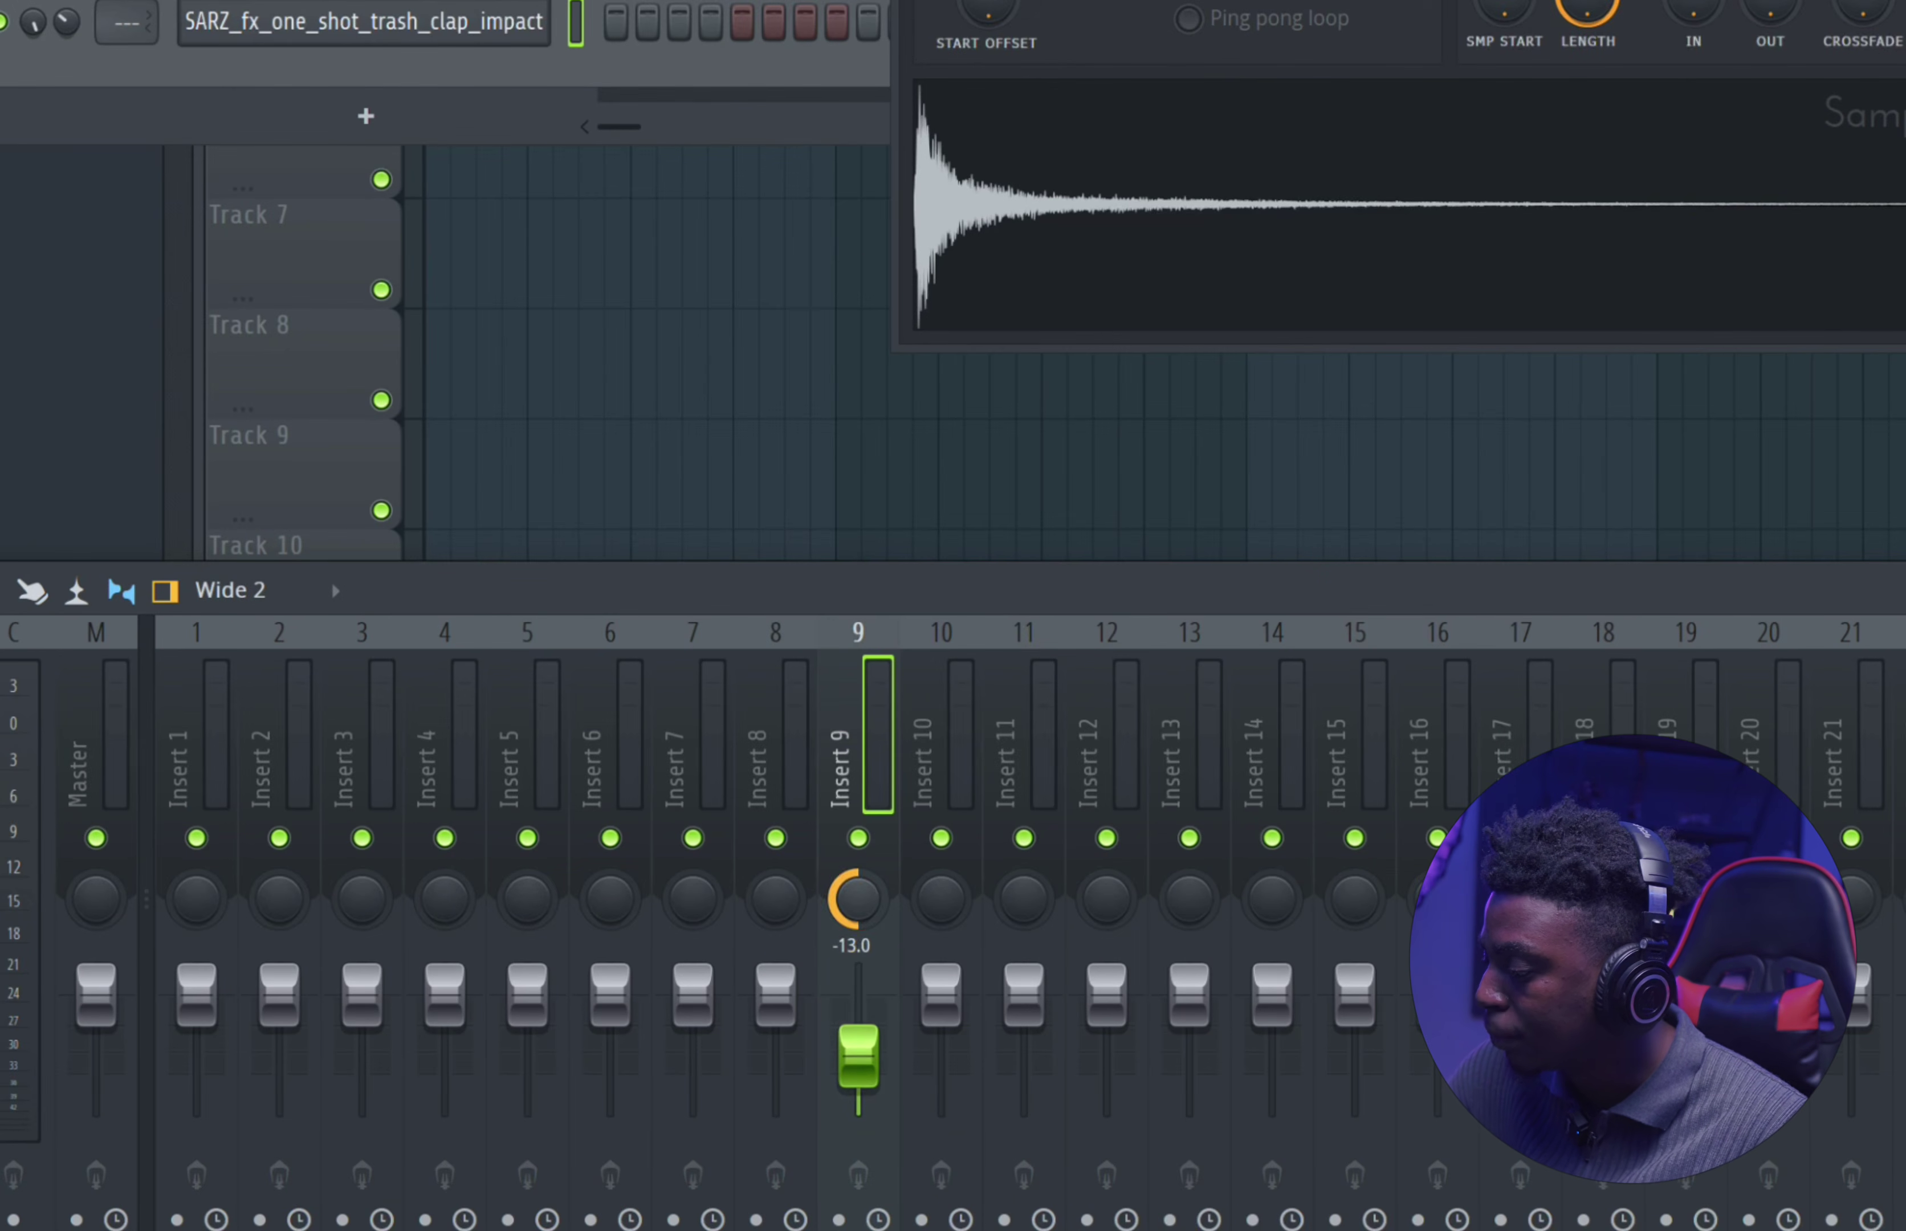
pyautogui.moveTo(855, 897); pyautogui.dragTo(898, 213)
pyautogui.moveTo(941, 69); pyautogui.dragTo(1432, 883)
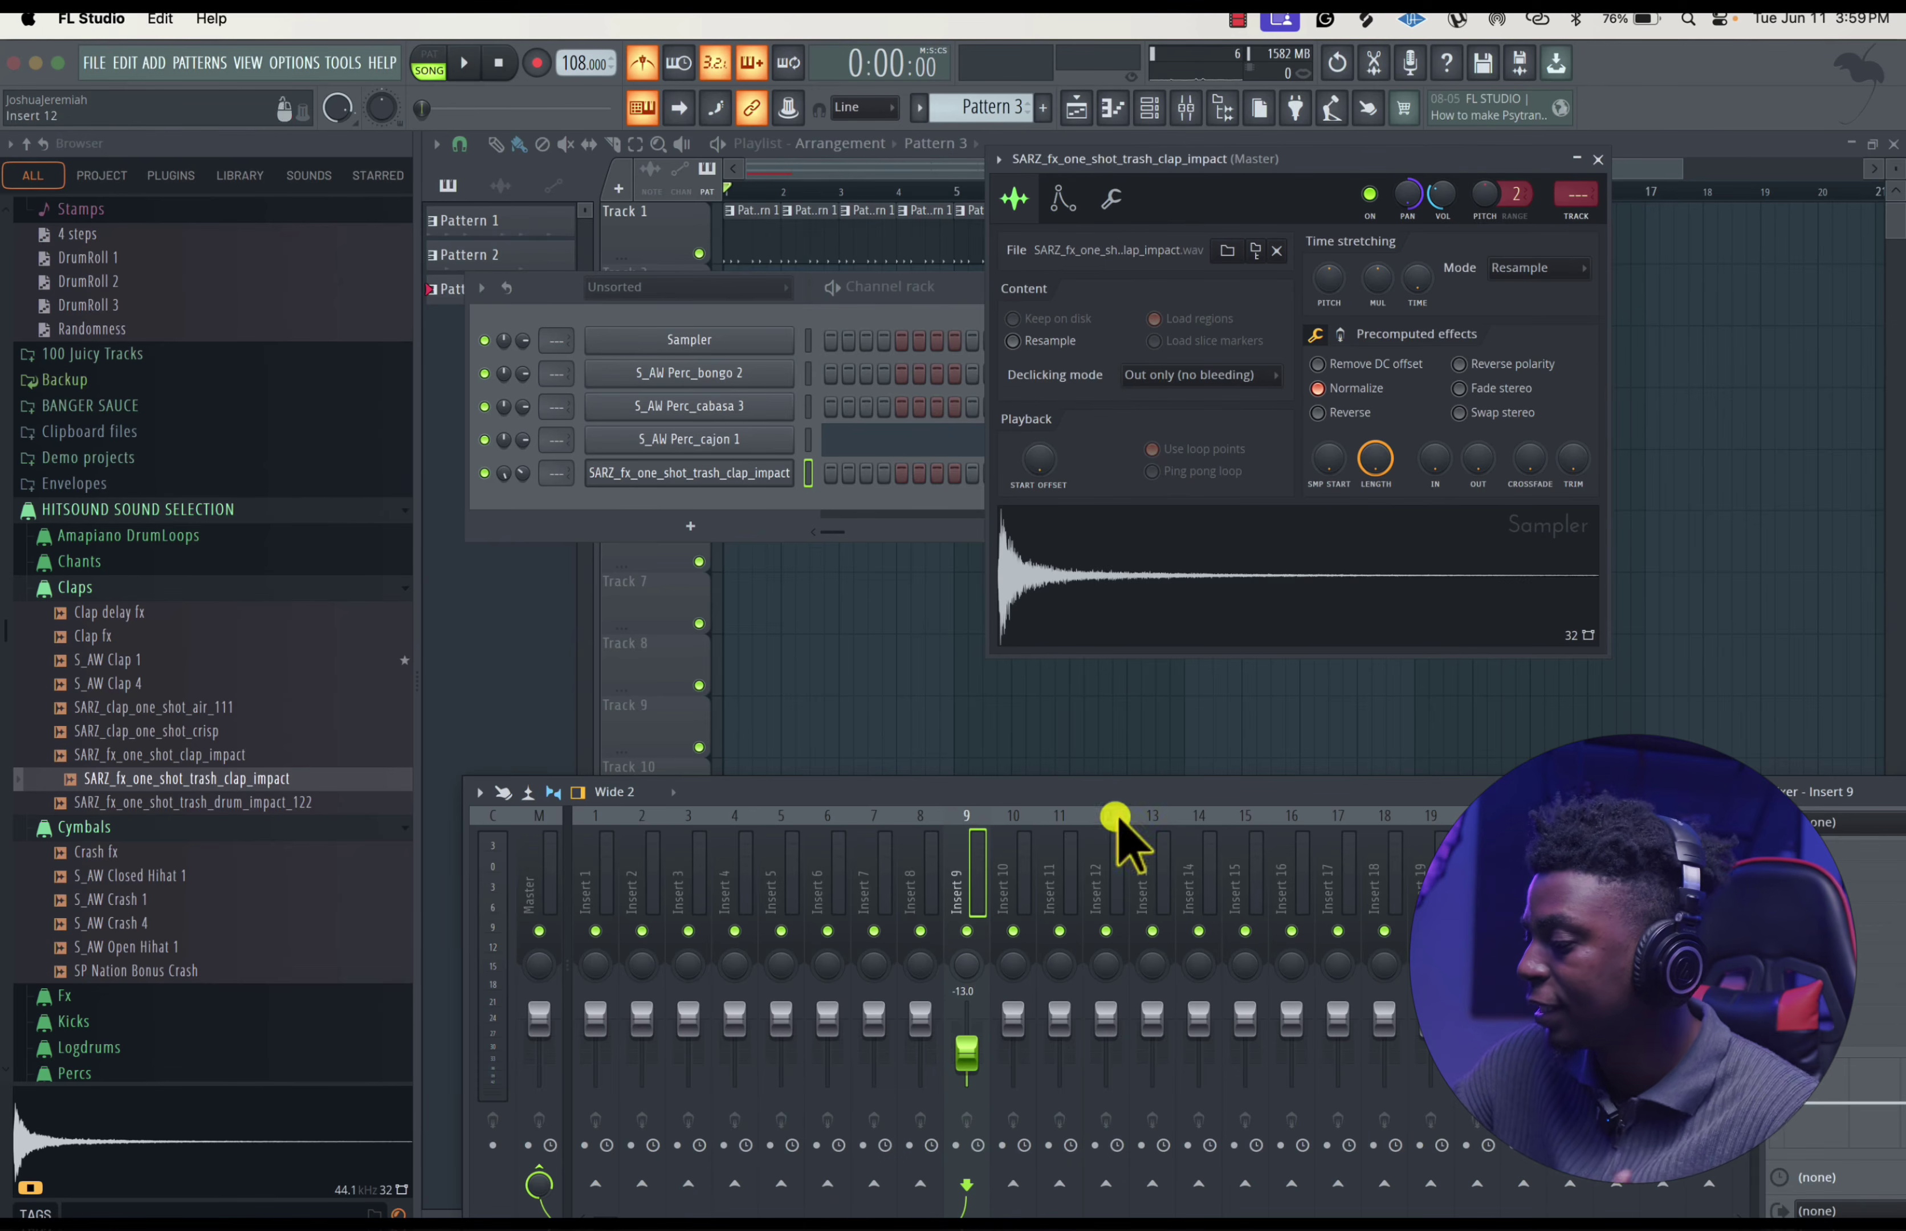
# - Move the mixer over the playlist, and cut Insert 9's 90 Hz EQ band to -18.0
pyautogui.moveTo(1158, 795); pyautogui.dragTo(935, 552)
pyautogui.moveTo(1724, 865); pyautogui.dragTo(1731, 930)
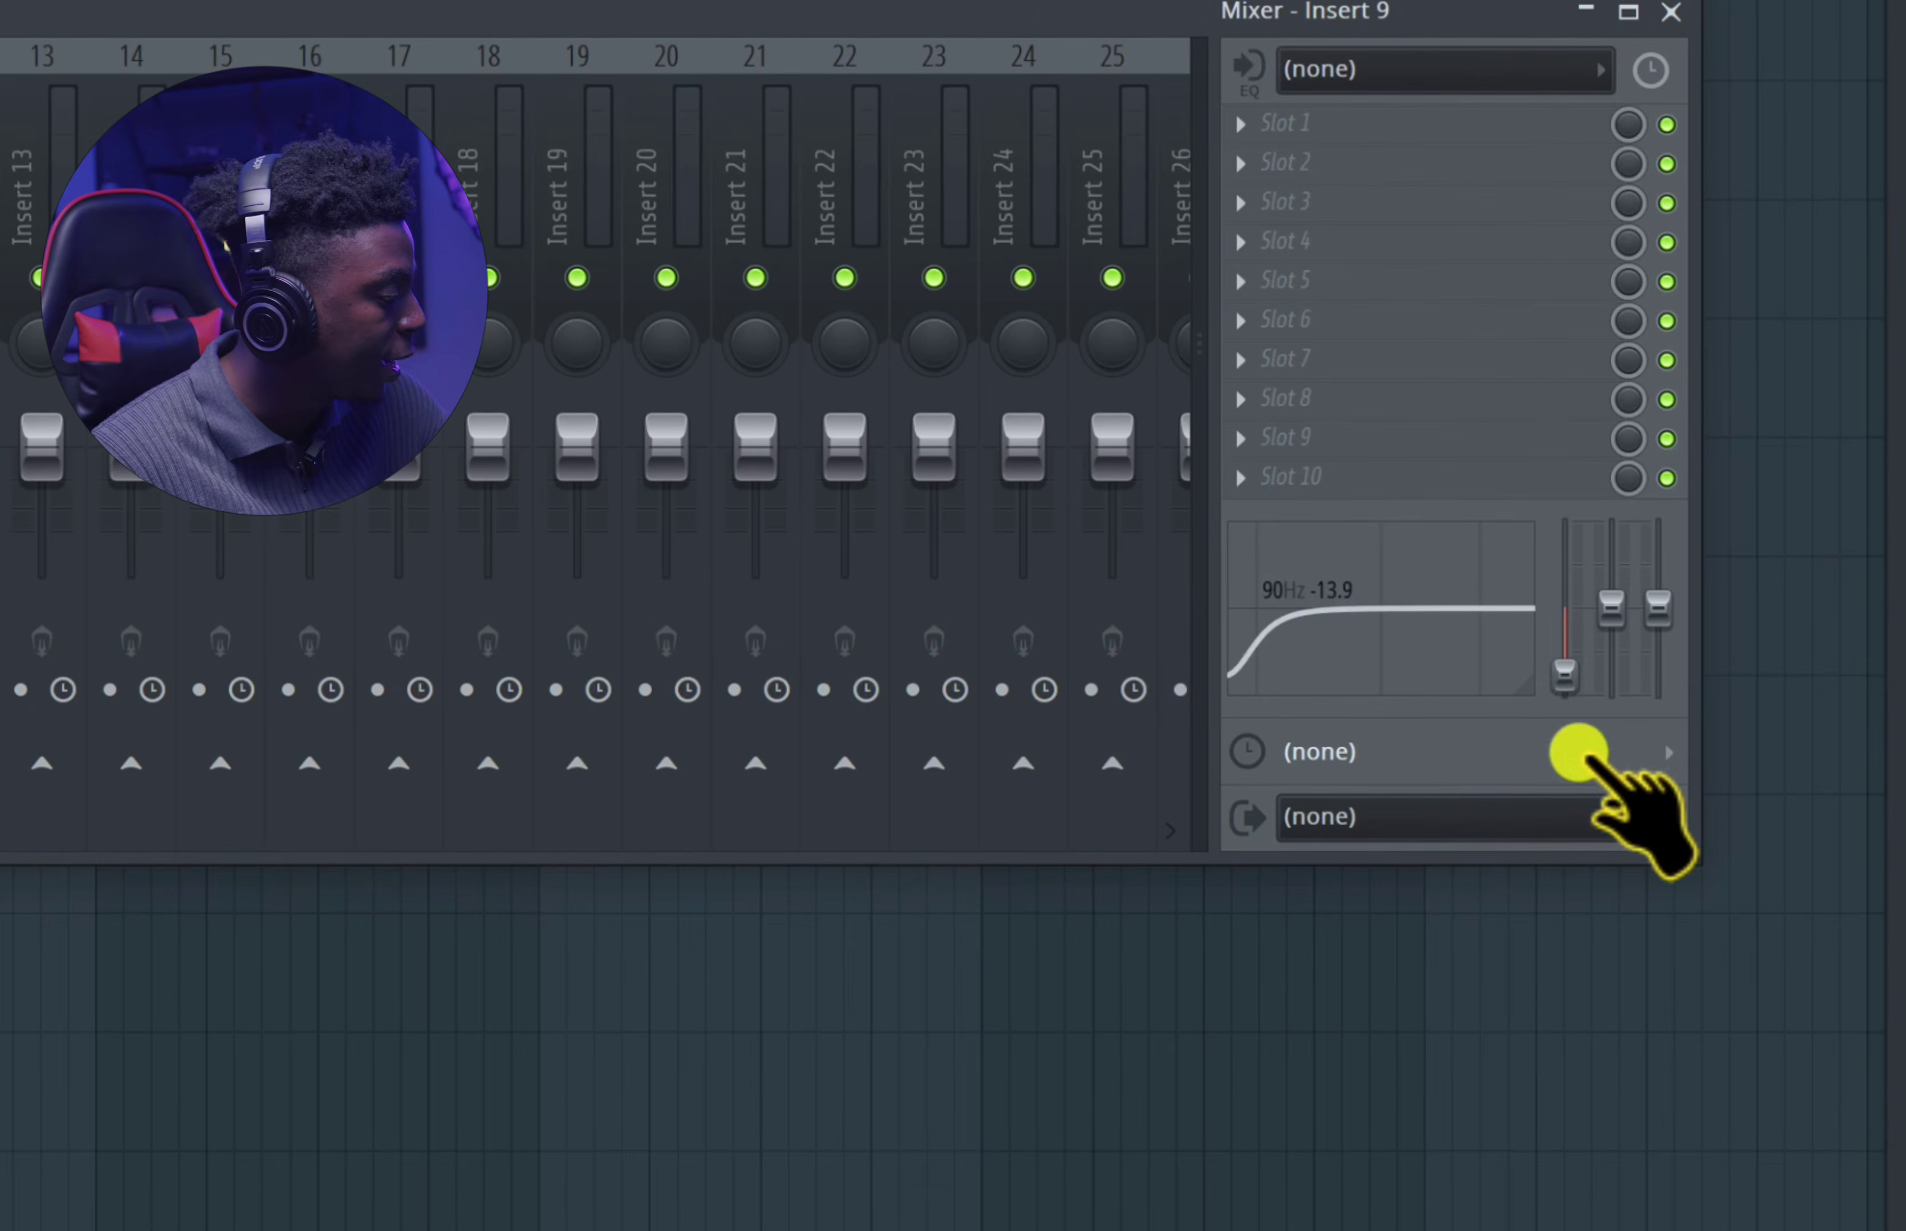
pyautogui.moveTo(1585, 718); pyautogui.dragTo(1599, 855)
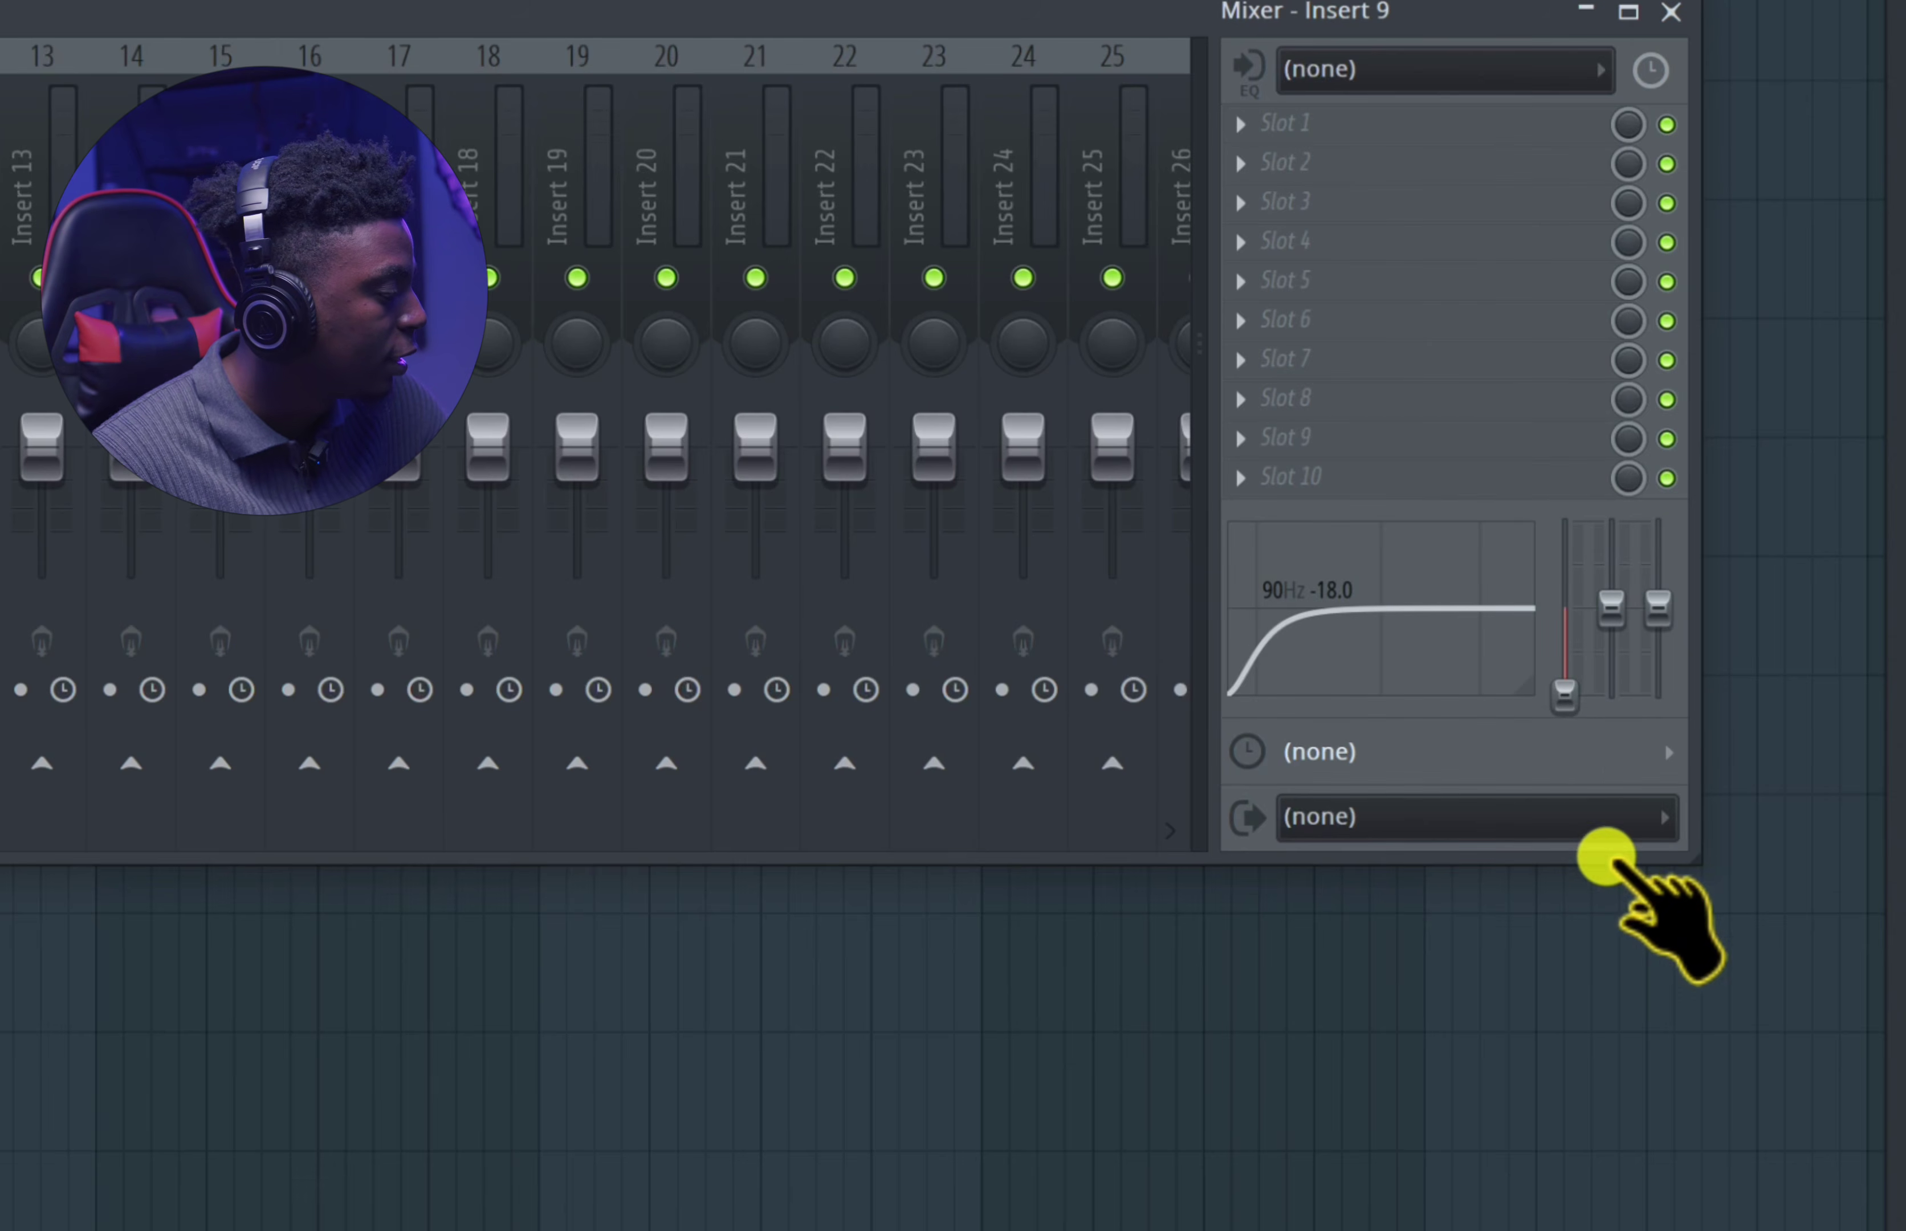
pyautogui.moveTo(1616, 620)
pyautogui.mouseDown()
pyautogui.moveTo(1633, 744)
pyautogui.moveTo(1624, 622)
pyautogui.mouseUp()
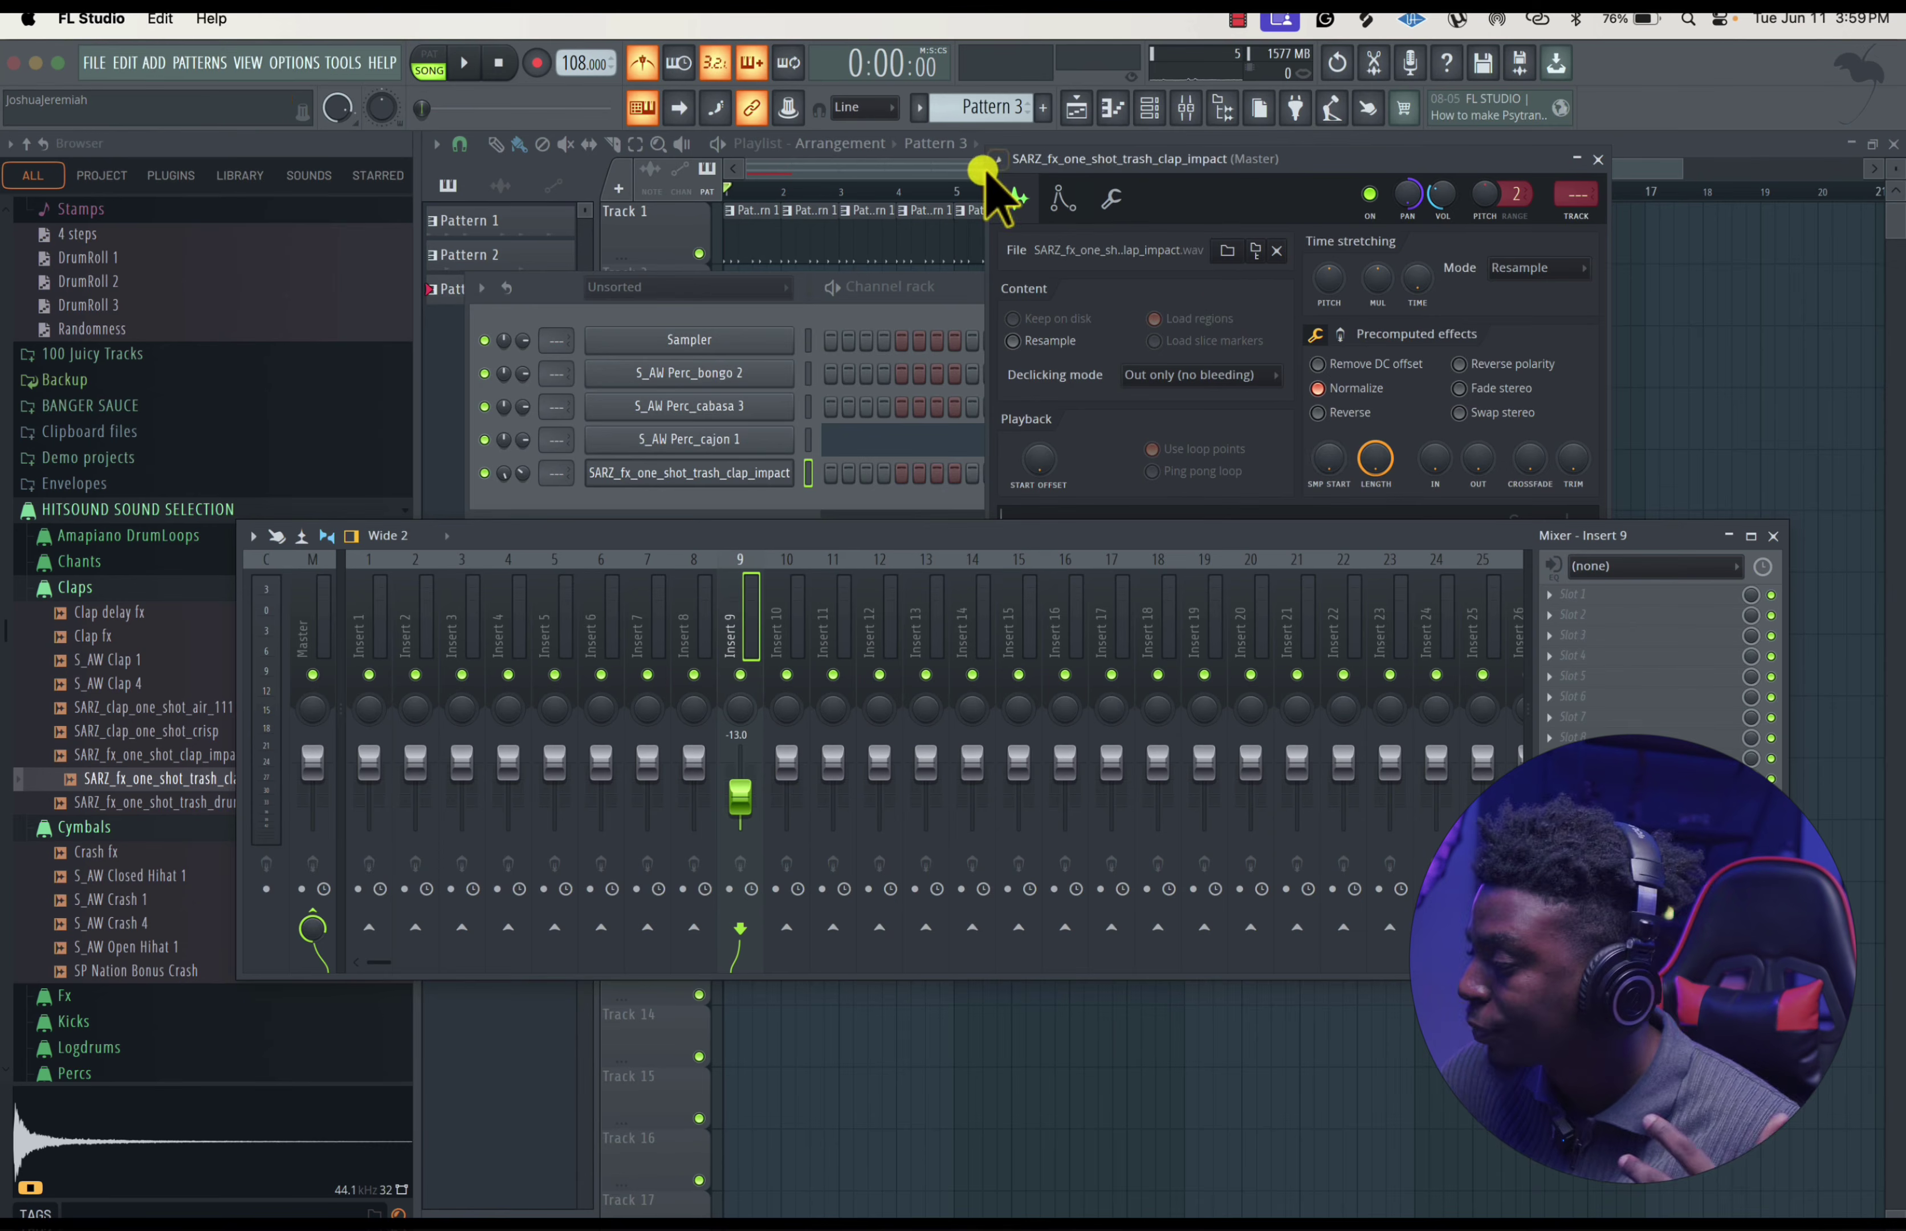
# - Audition [PBA] Wozza - Drum Loop 13 - 114bpms from Amapiano DrumLoops, place it at the start of Track 5, and move the mixer below the tracks
pyautogui.click(961, 166)
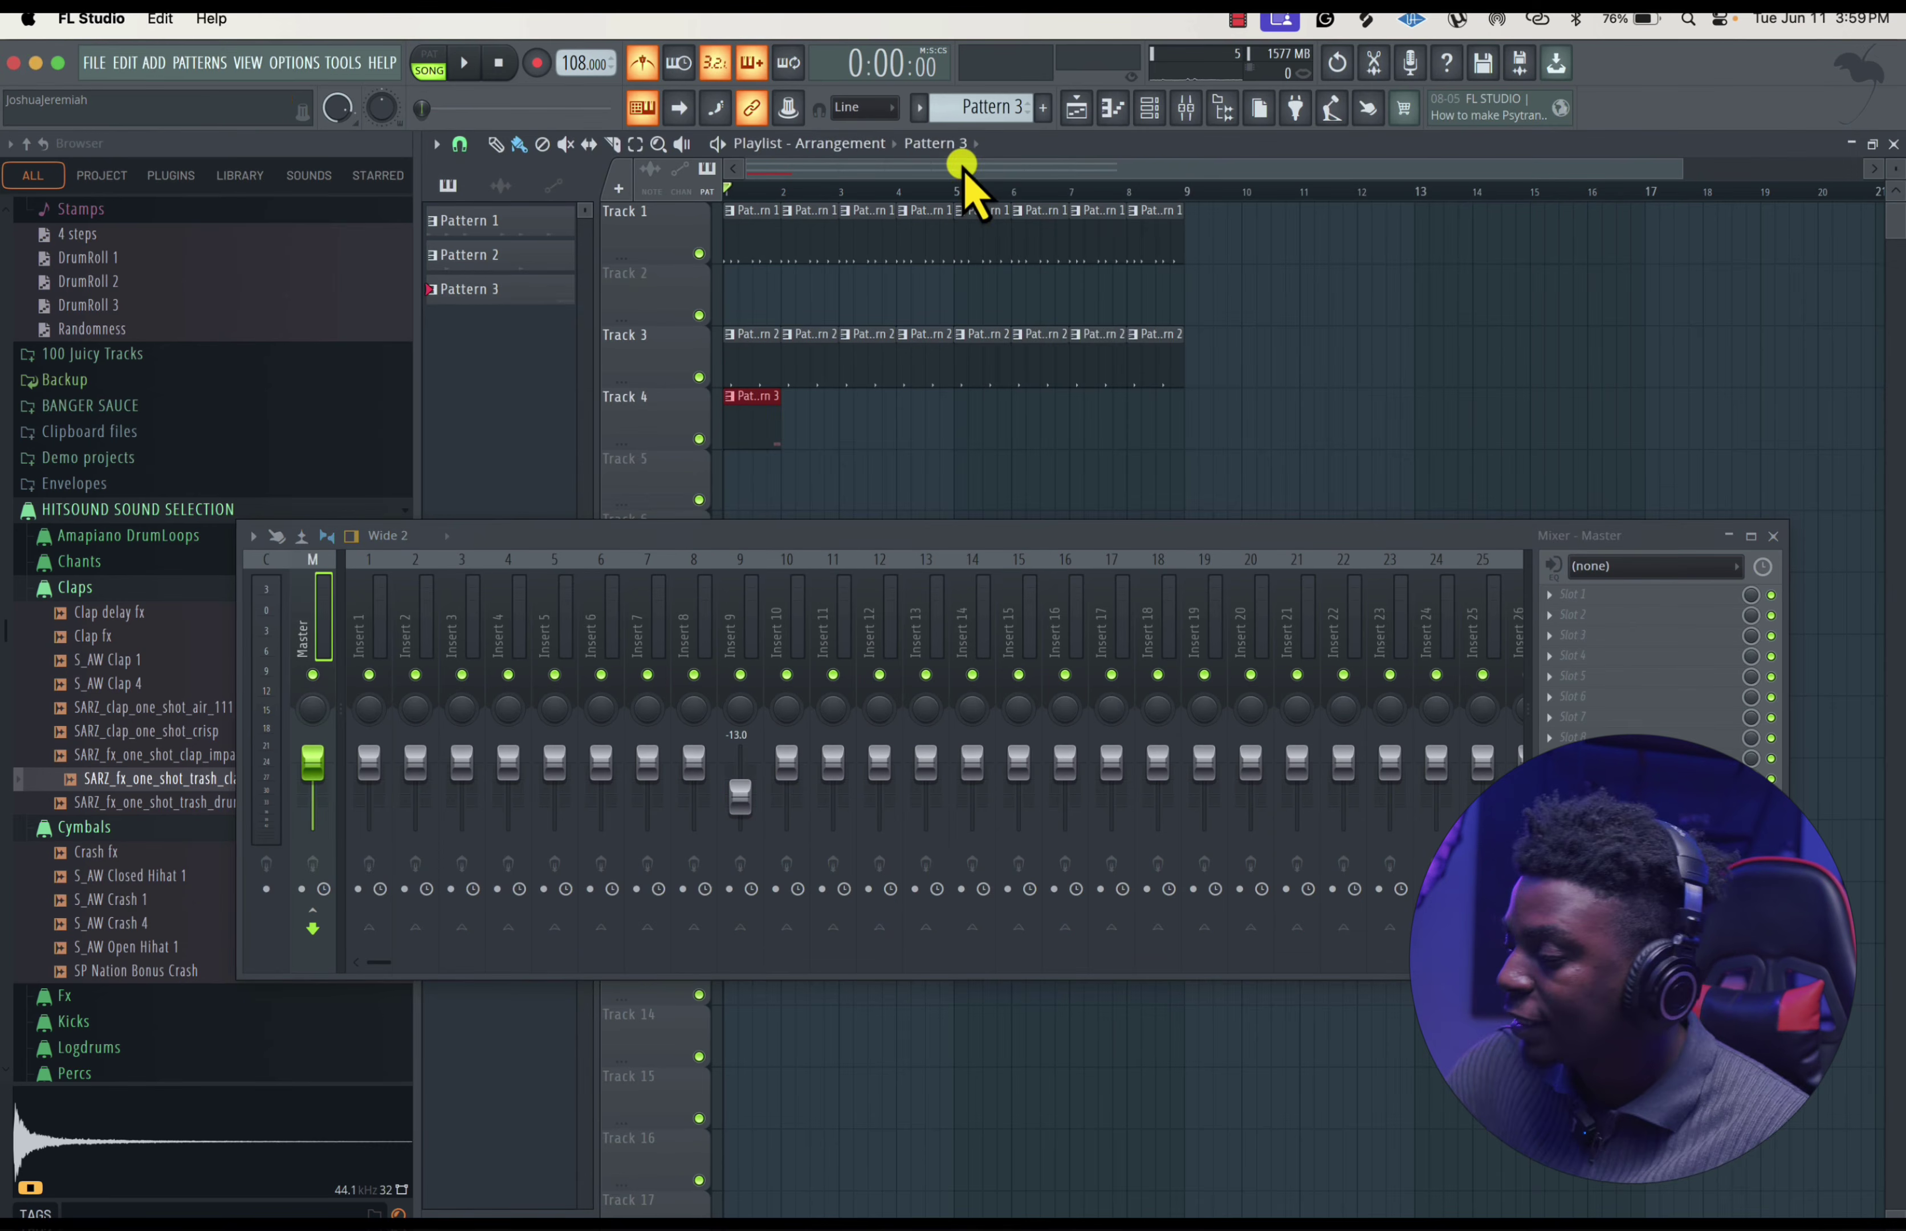
pyautogui.click(72, 540)
pyautogui.click(230, 591)
pyautogui.click(165, 518)
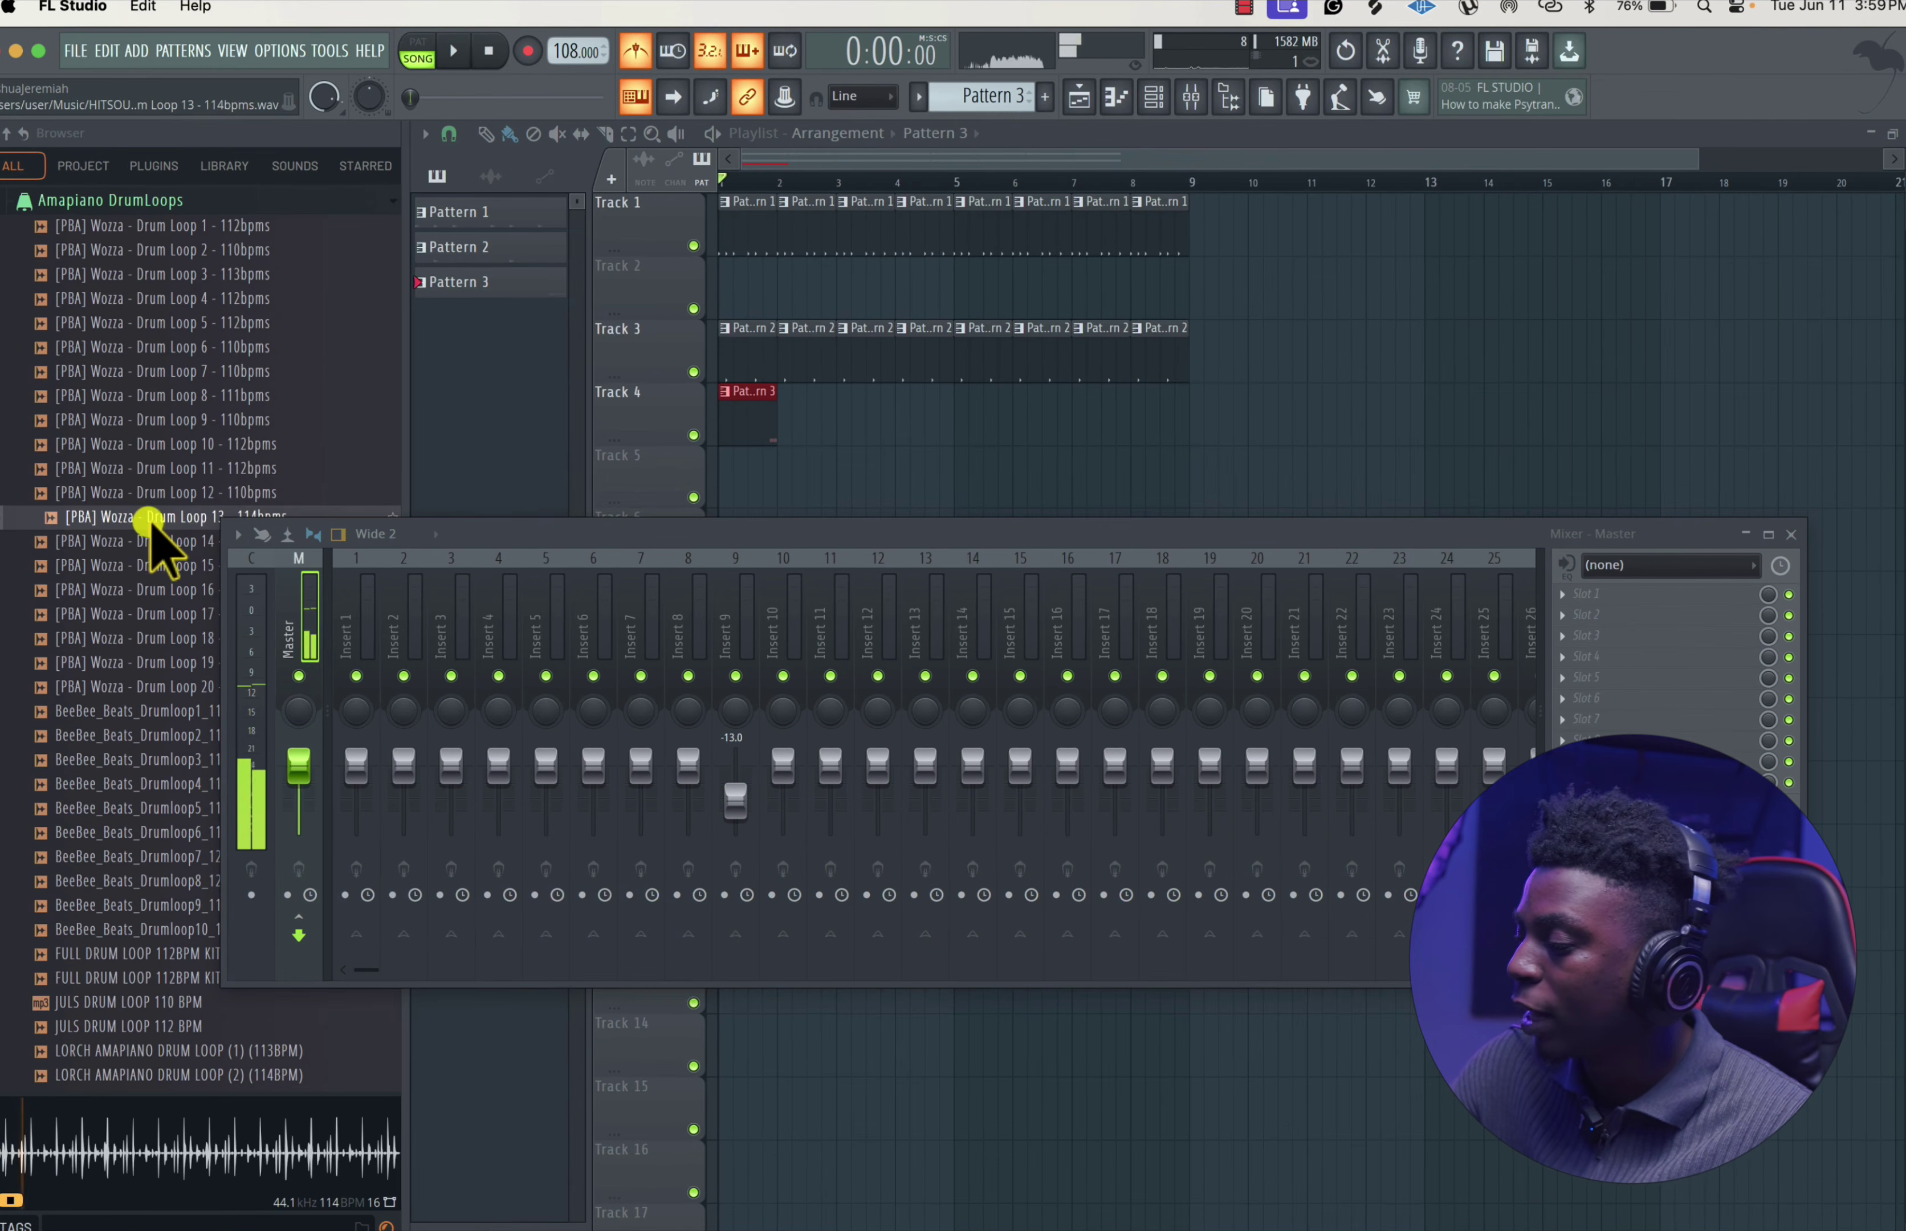
pyautogui.moveTo(170, 522); pyautogui.dragTo(820, 502)
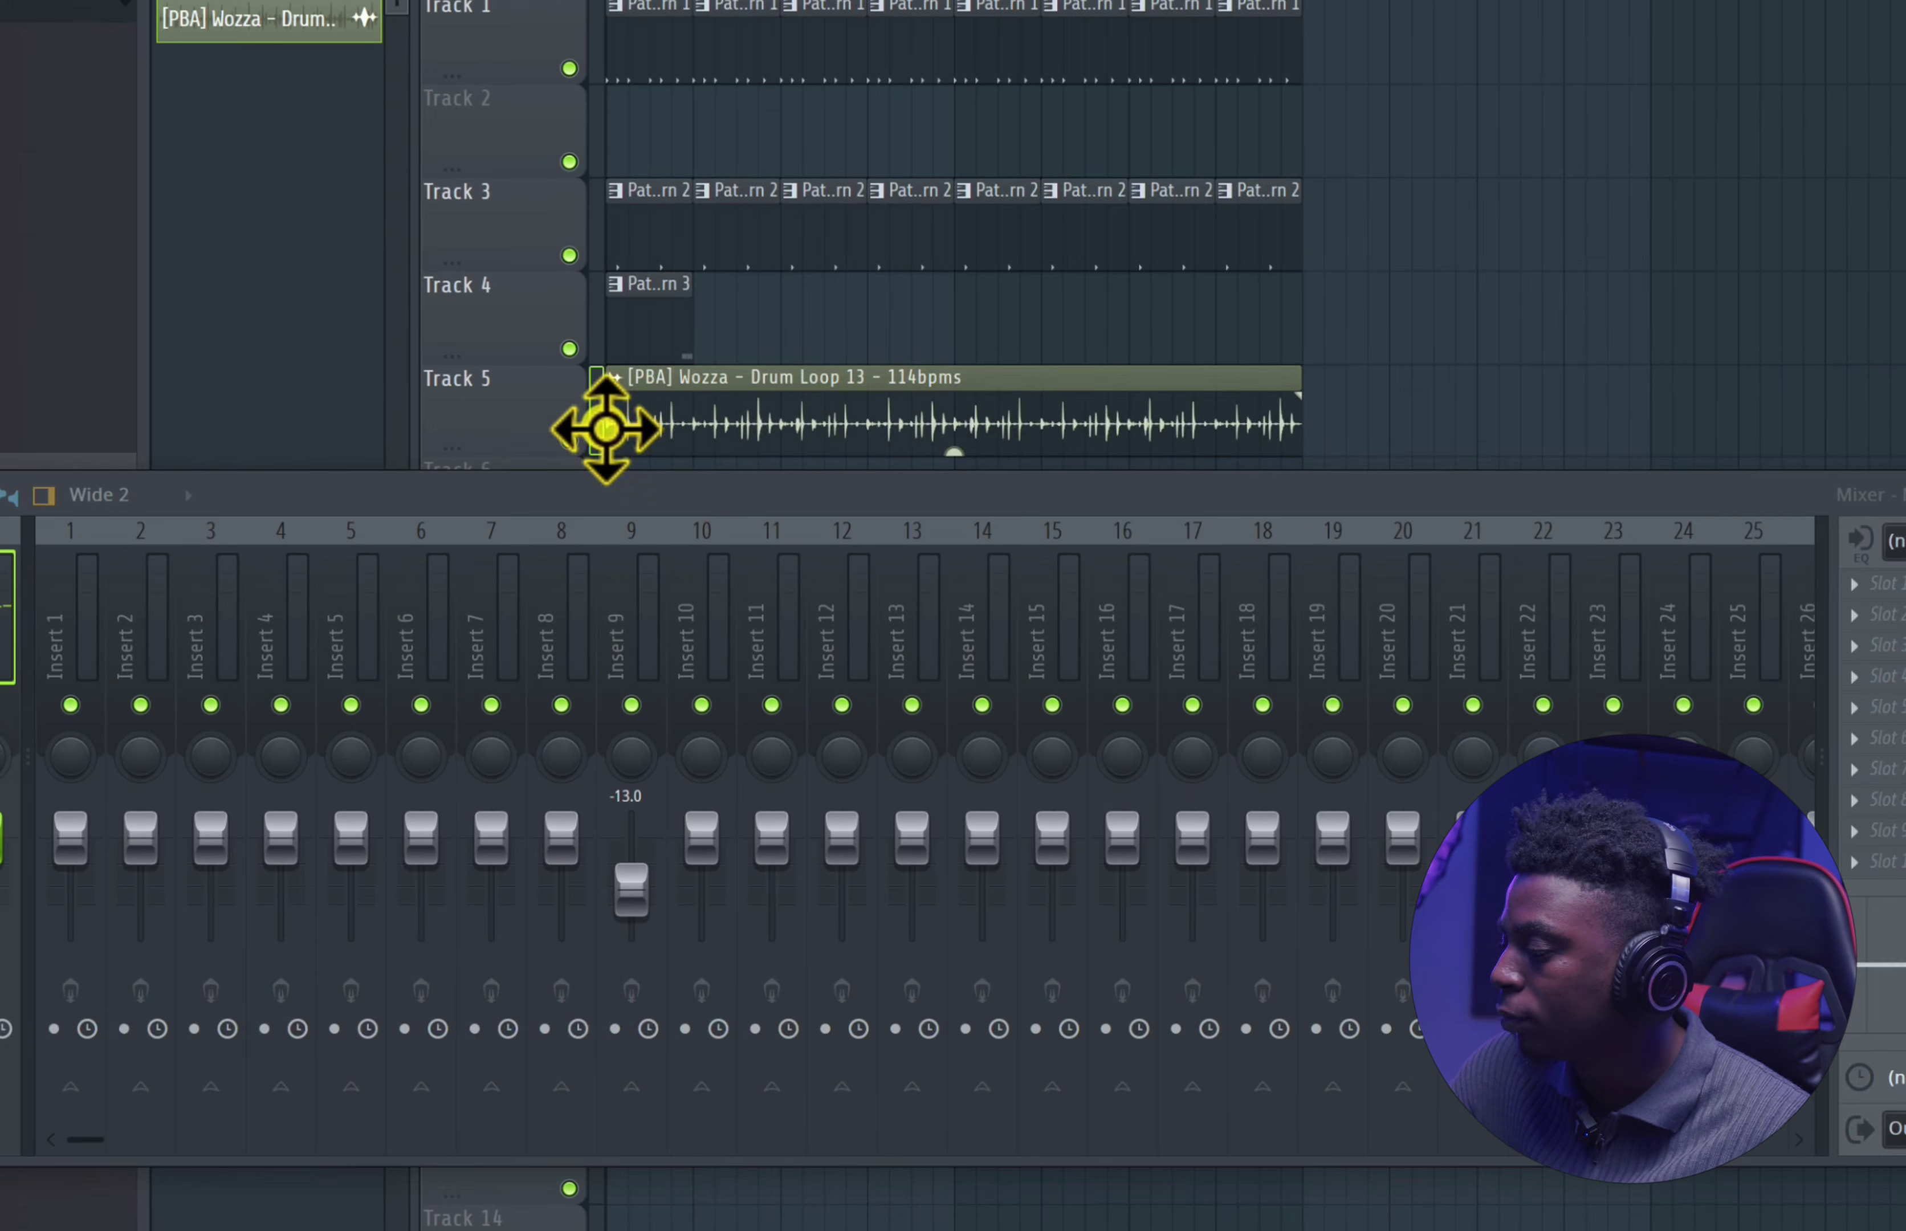
pyautogui.moveTo(693, 473); pyautogui.dragTo(997, 761)
pyautogui.moveTo(1029, 789); pyautogui.dragTo(928, 876)
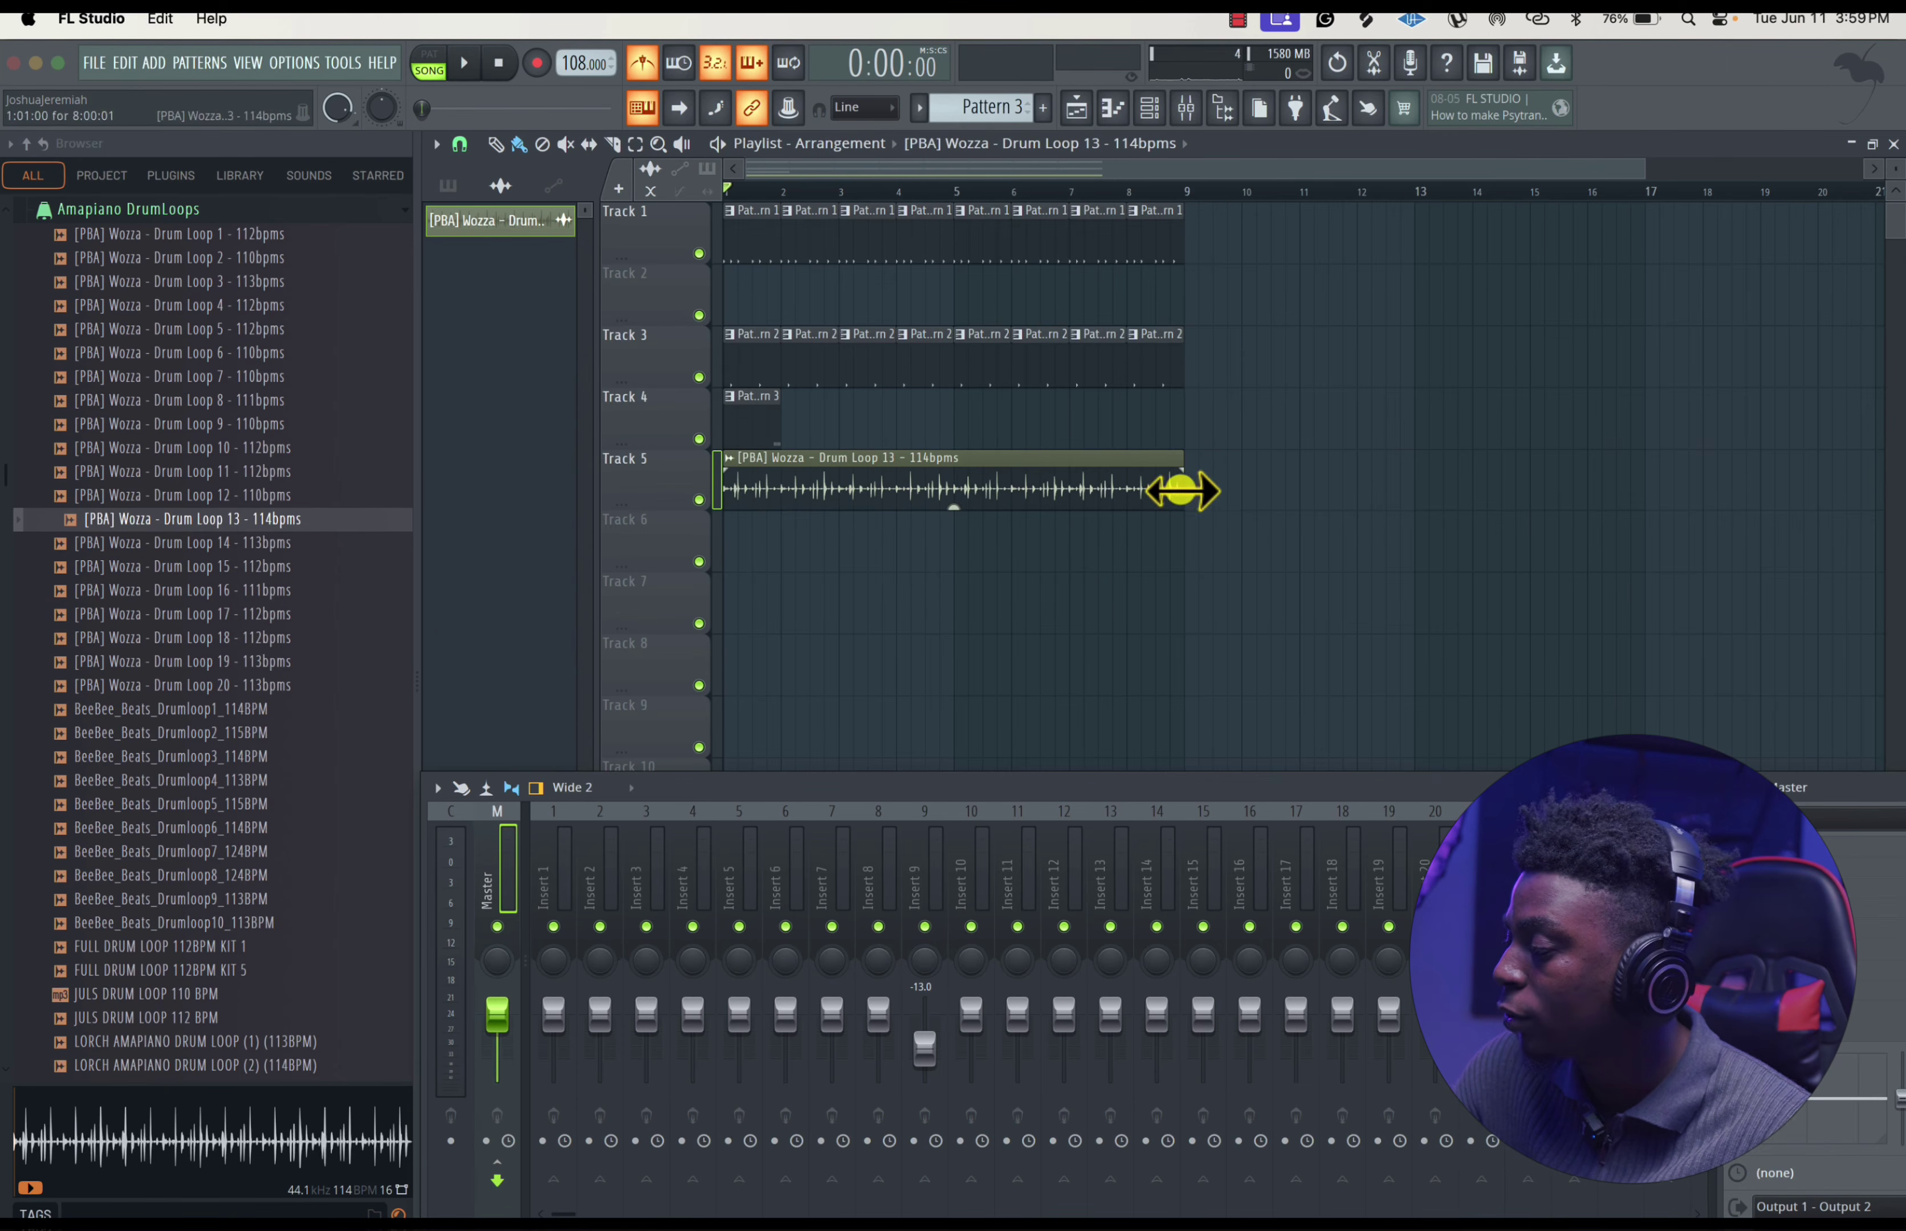
# - Try extending and time-stretching the Track 5 drum loop clip to about bar 12
pyautogui.moveTo(1182, 488); pyautogui.dragTo(1365, 552)
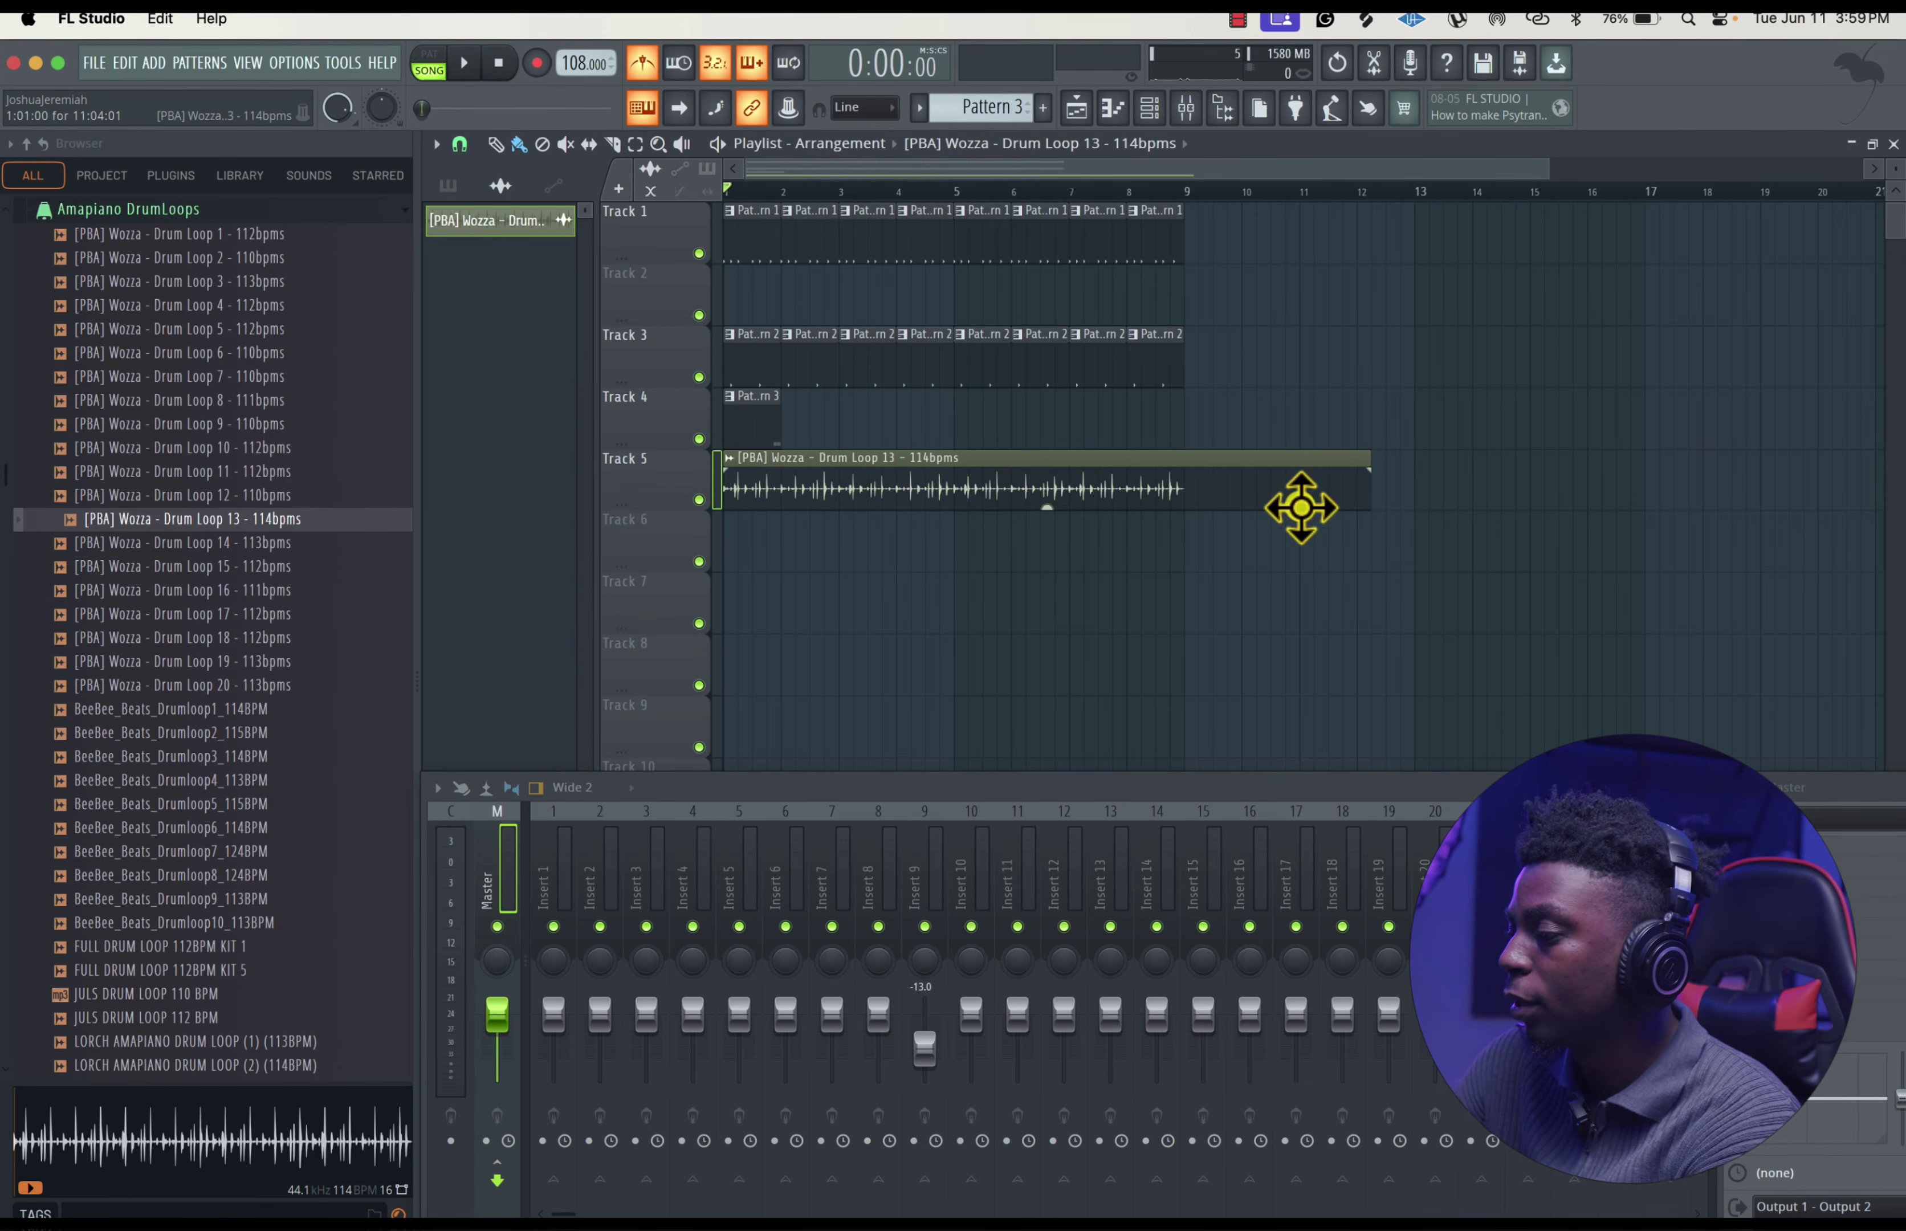
pyautogui.press('super+z')
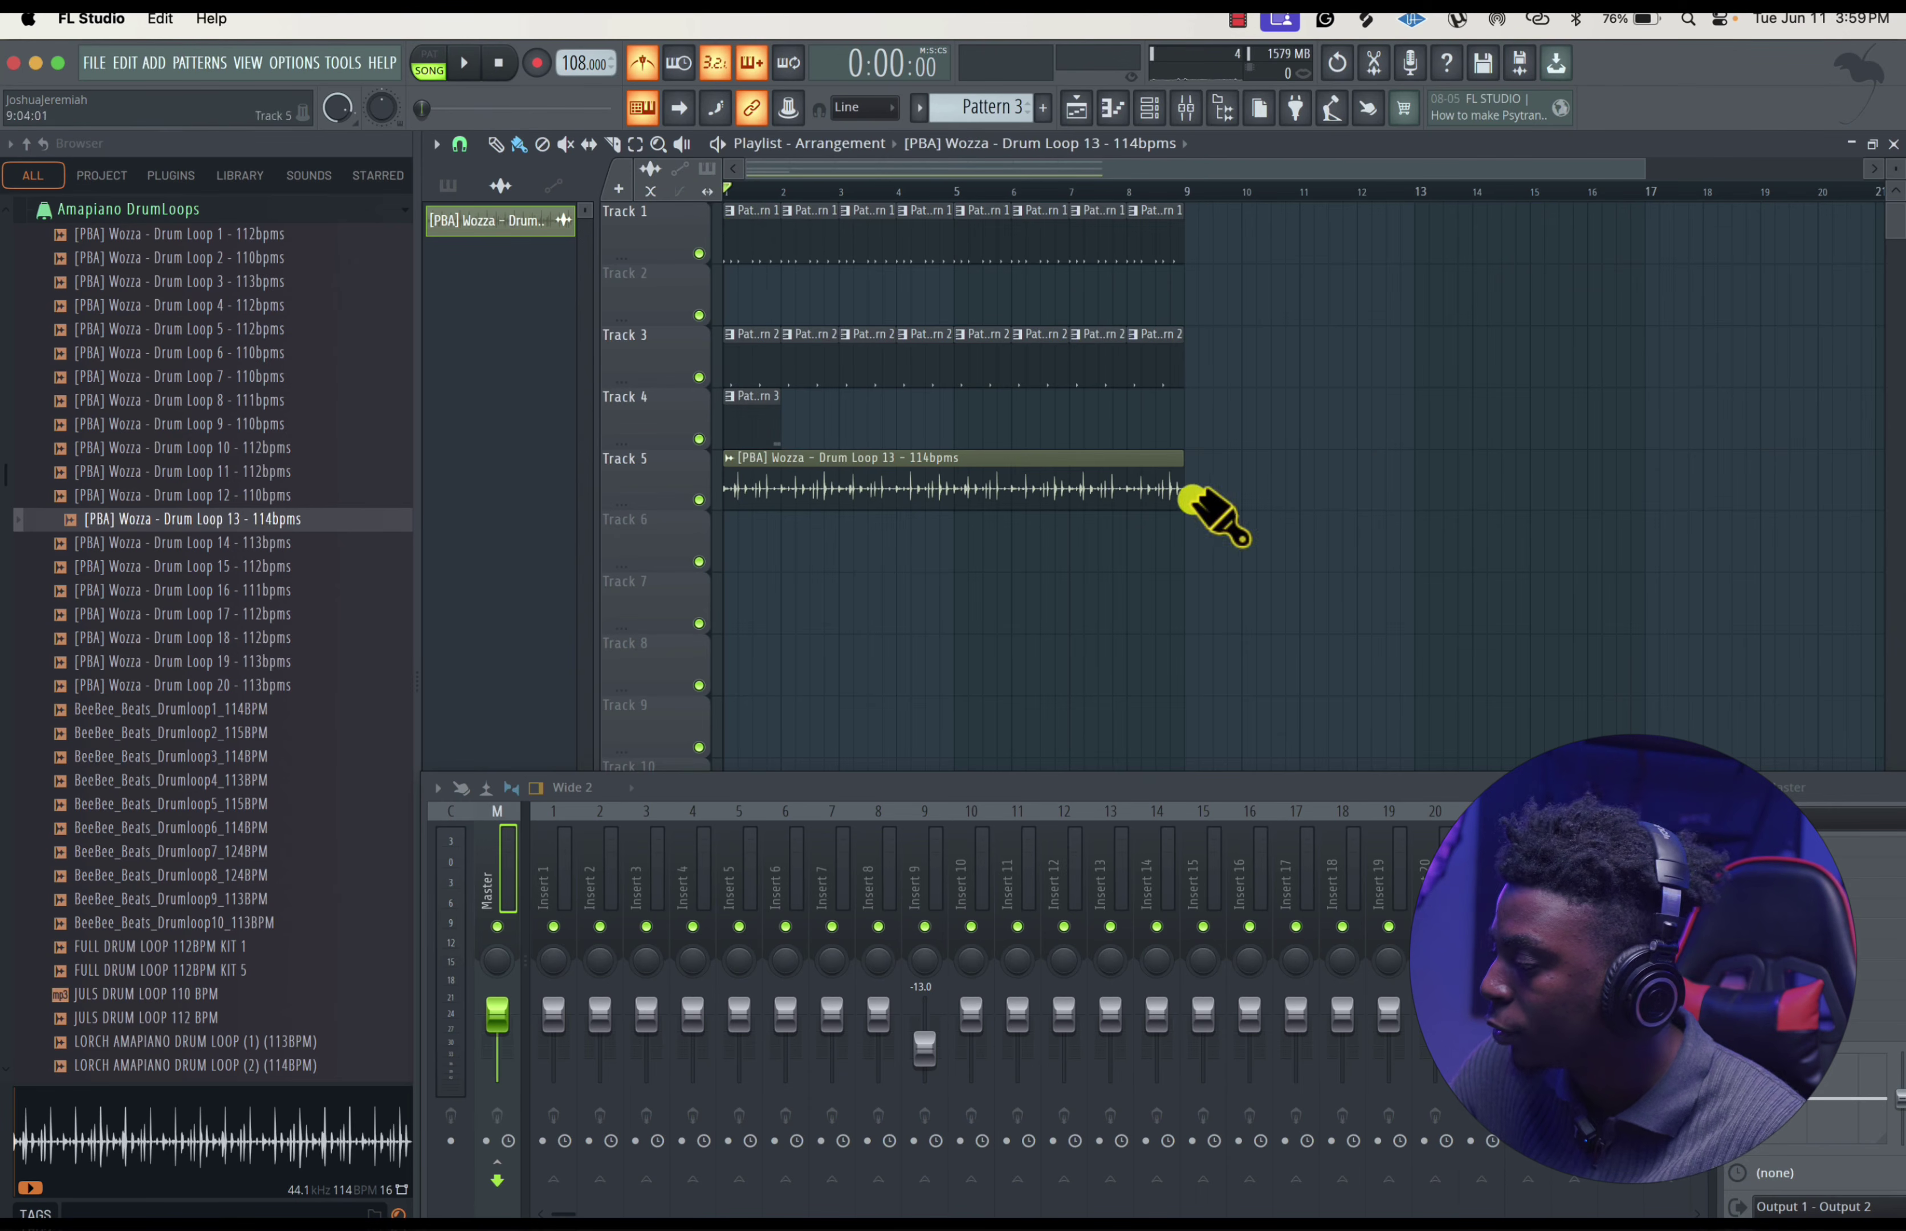
pyautogui.moveTo(1182, 493); pyautogui.dragTo(1369, 539)
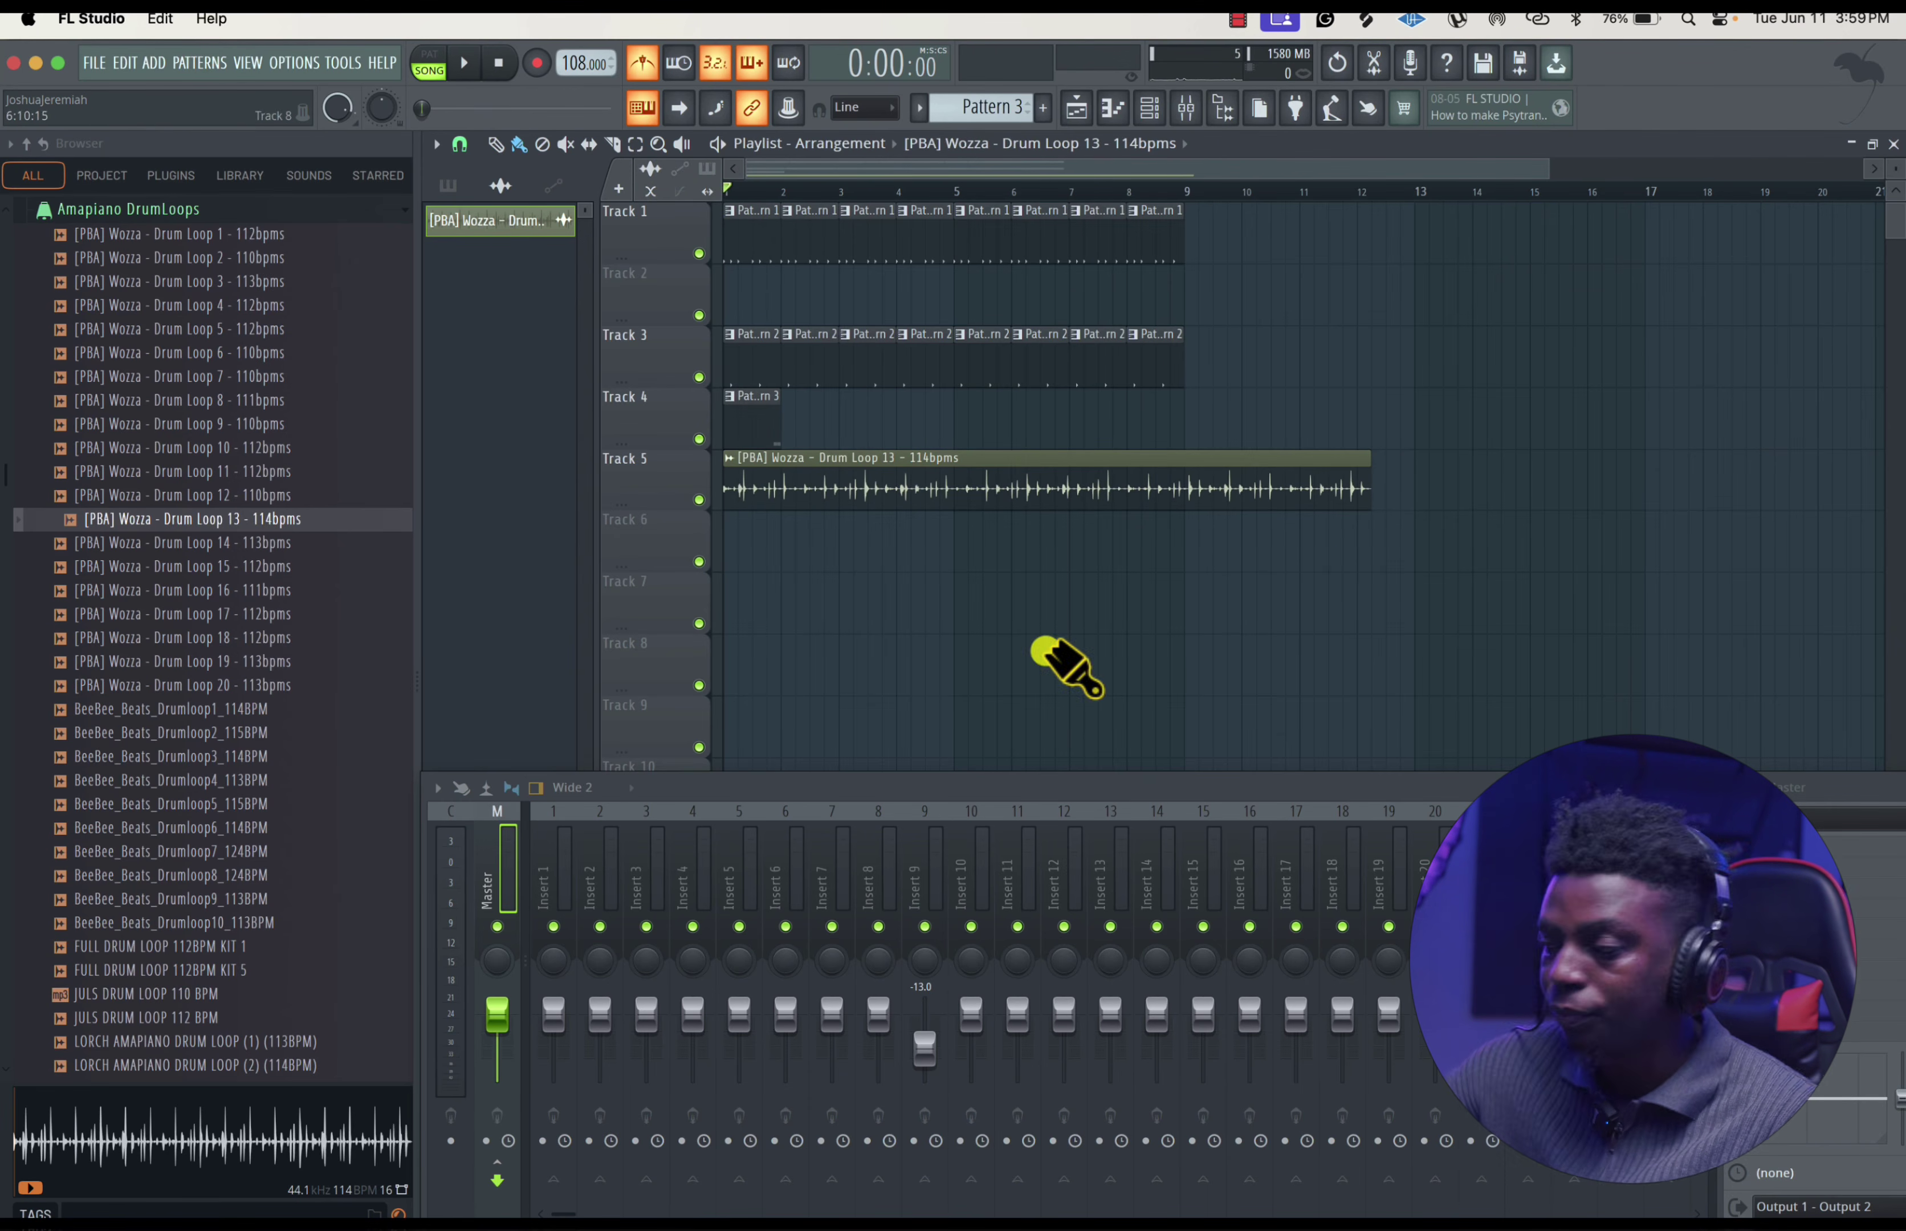
# - Fit the Track 5 drum loop to the project tempo, using the 75 to 150 BPM detection range
pyautogui.rightClick(730, 460)
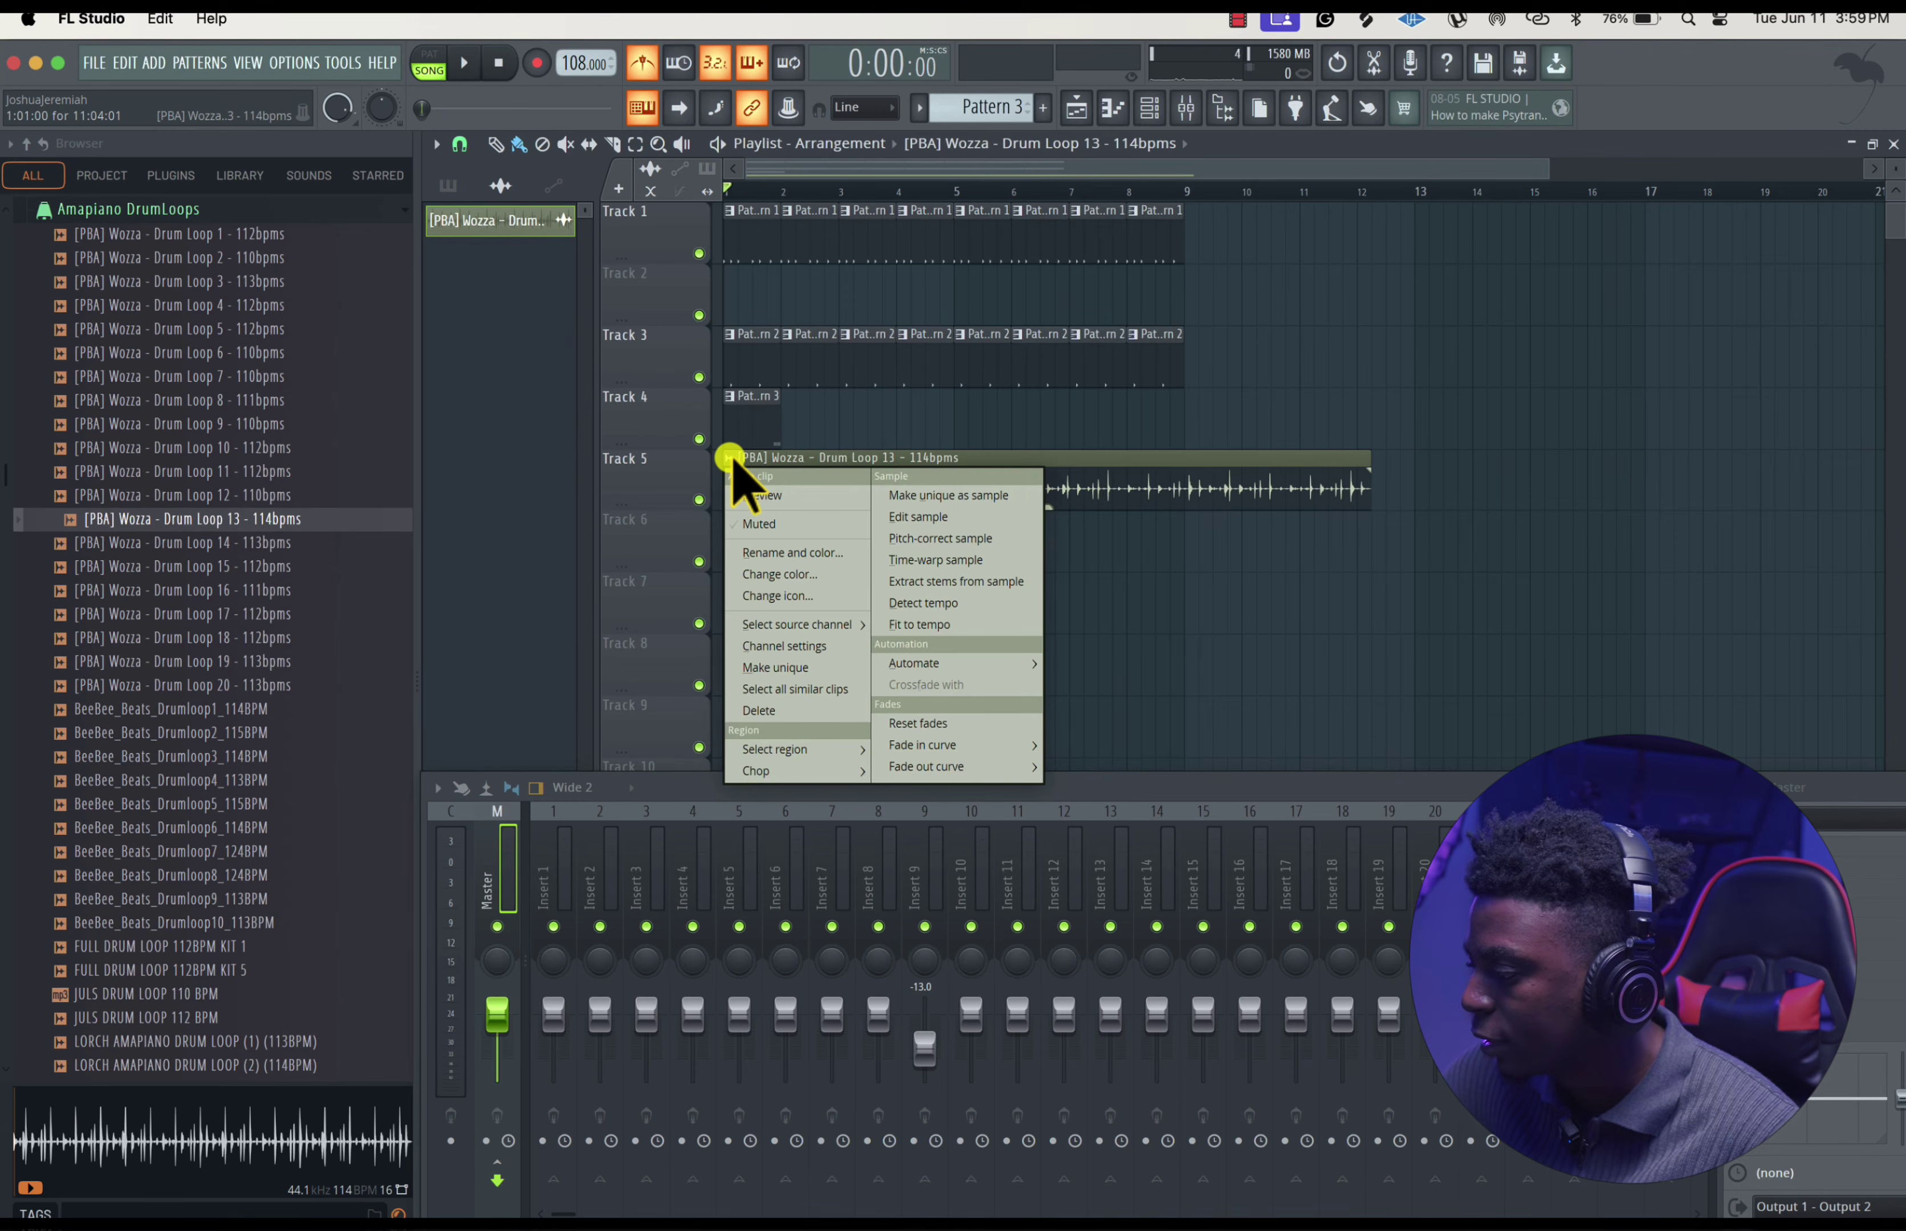
pyautogui.click(953, 625)
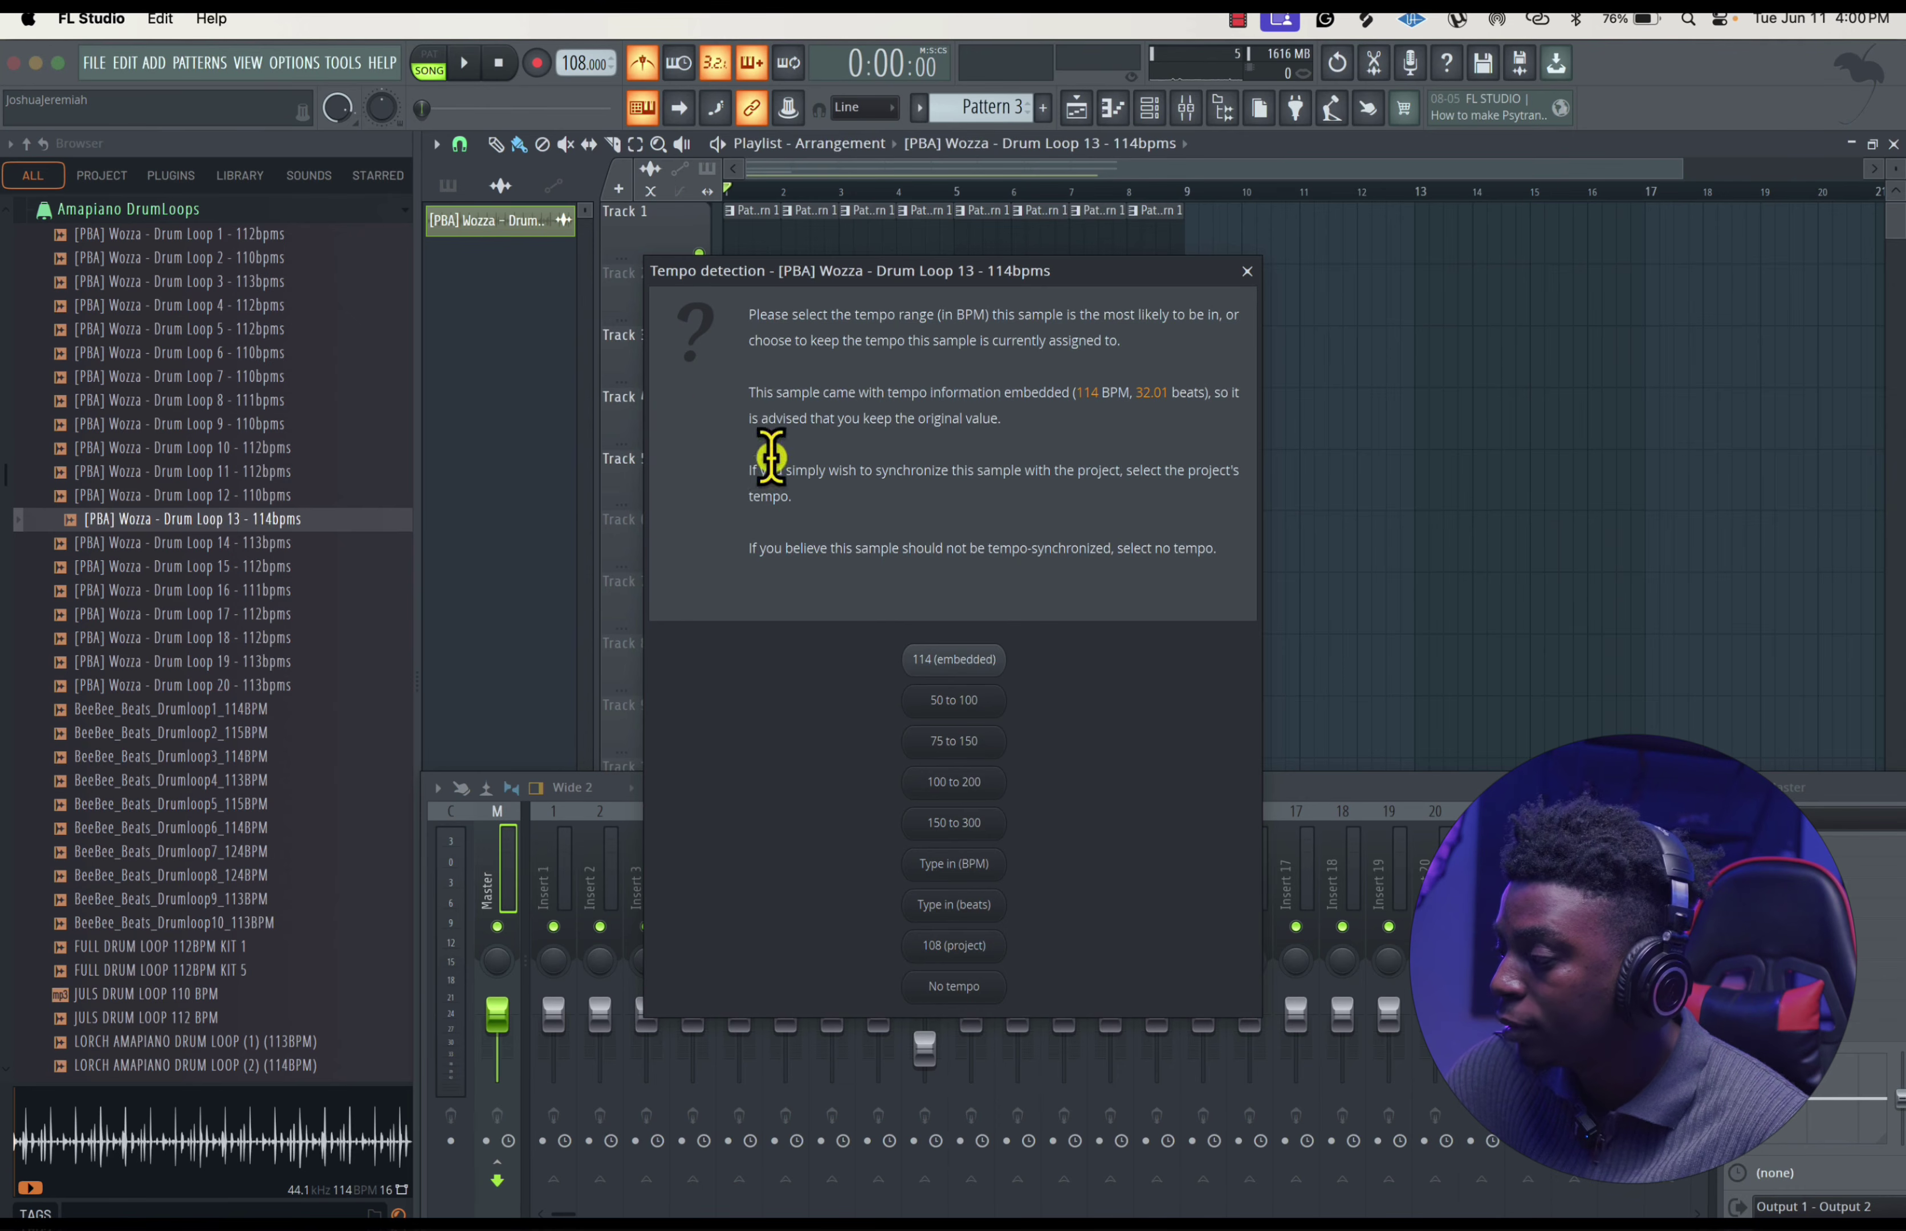
pyautogui.click(964, 741)
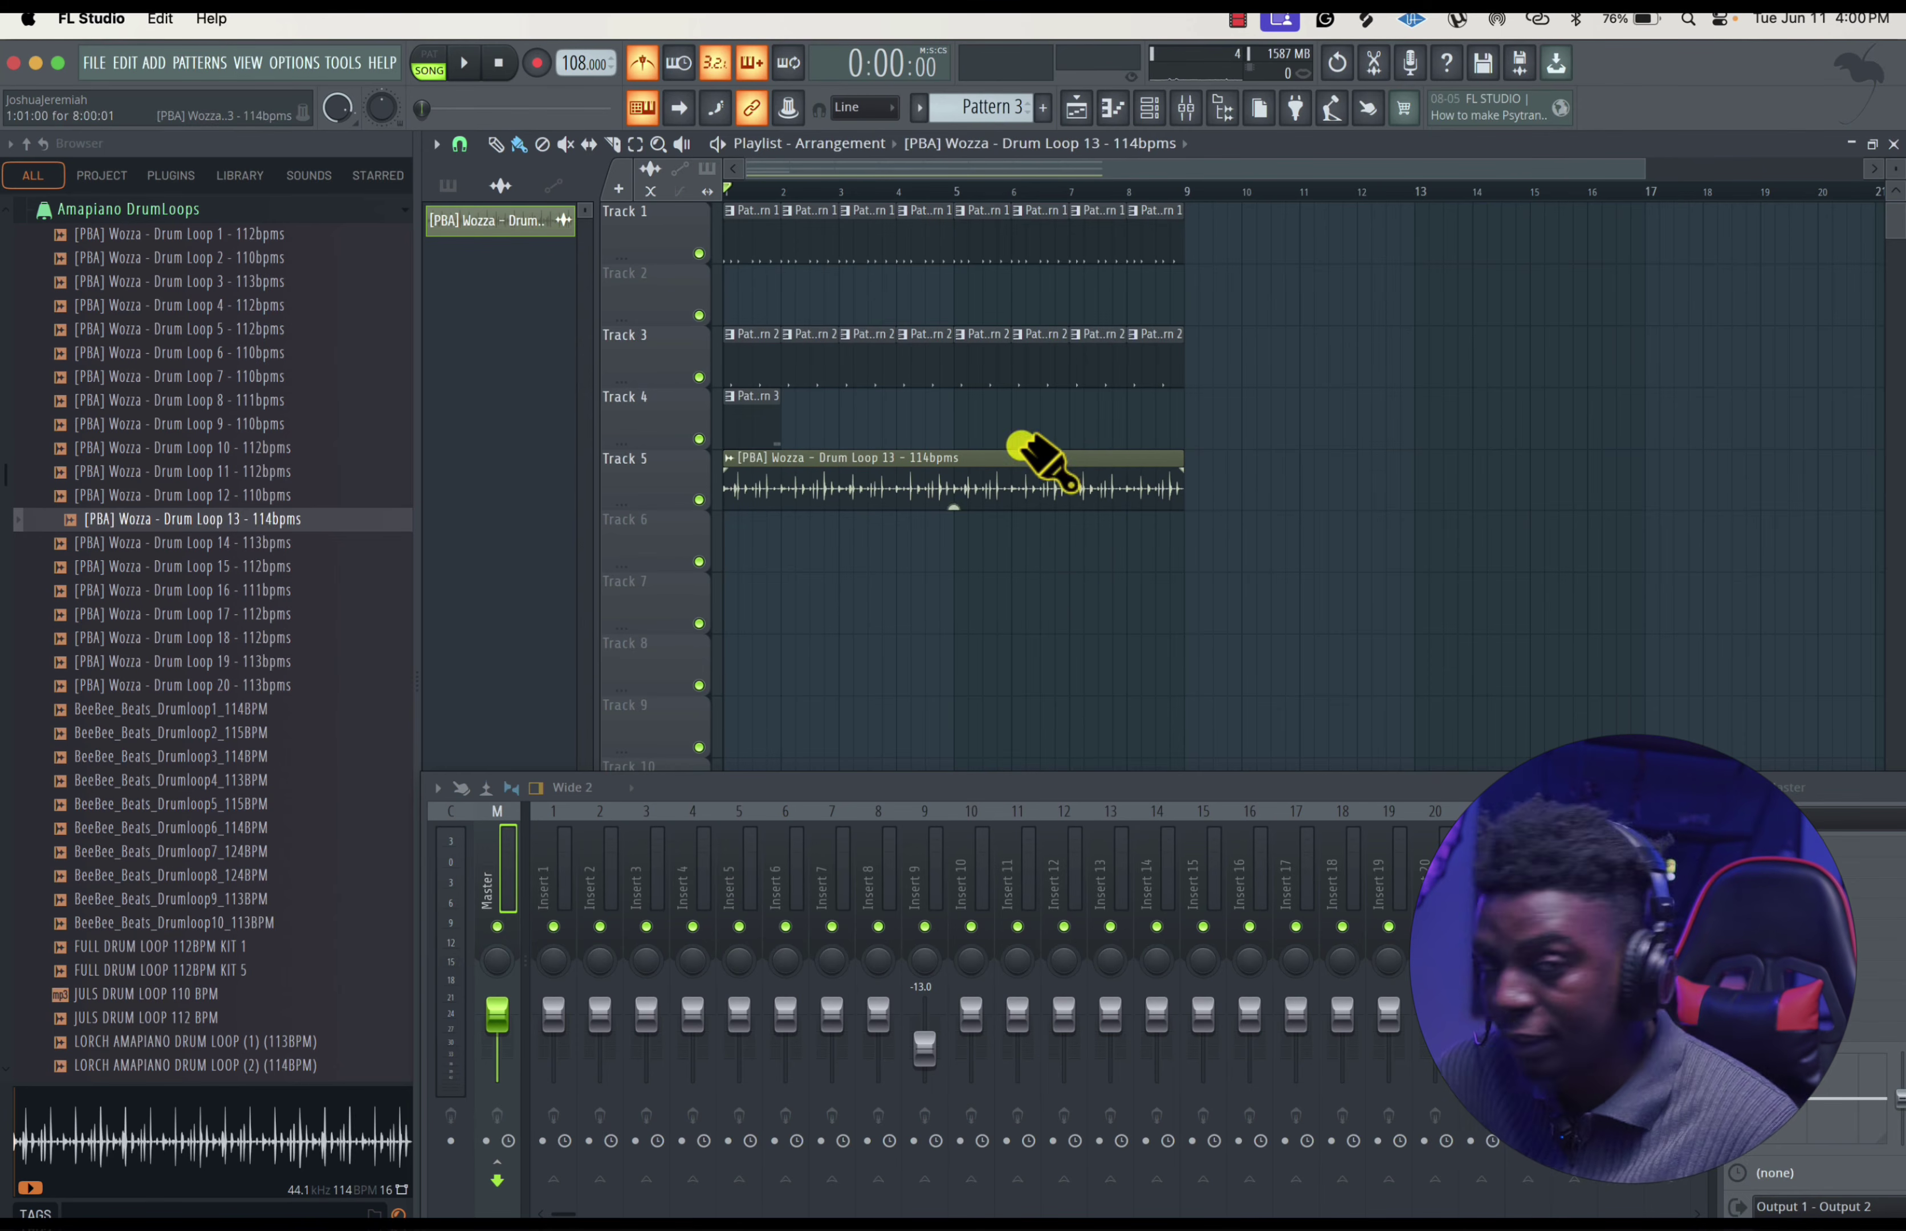
# - Play the arrangement, mute Track 1 and Track 3 to hear the drum loop on Track 5, and stop playback
pyautogui.scroll(-3, 1057, 554)
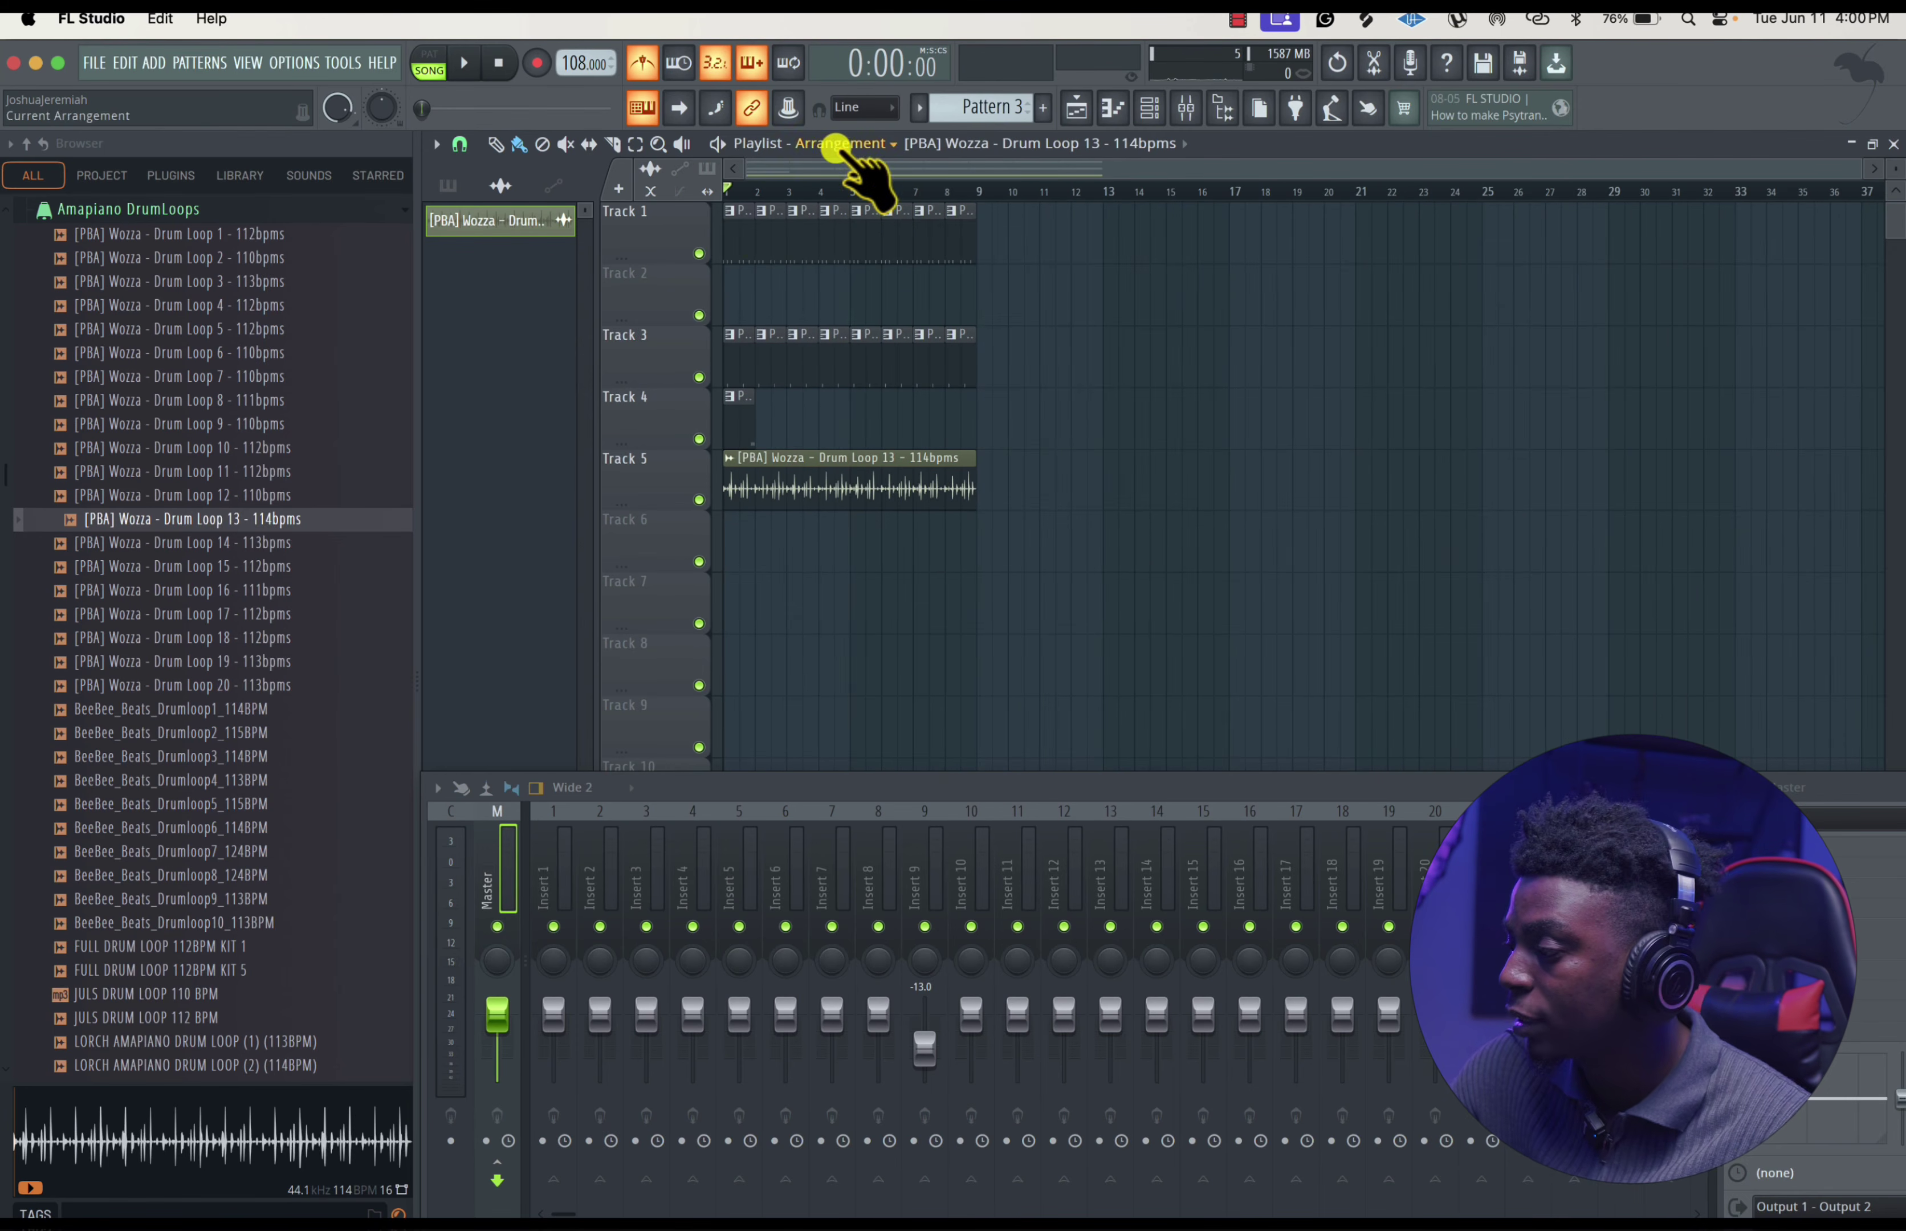
pyautogui.press('space')
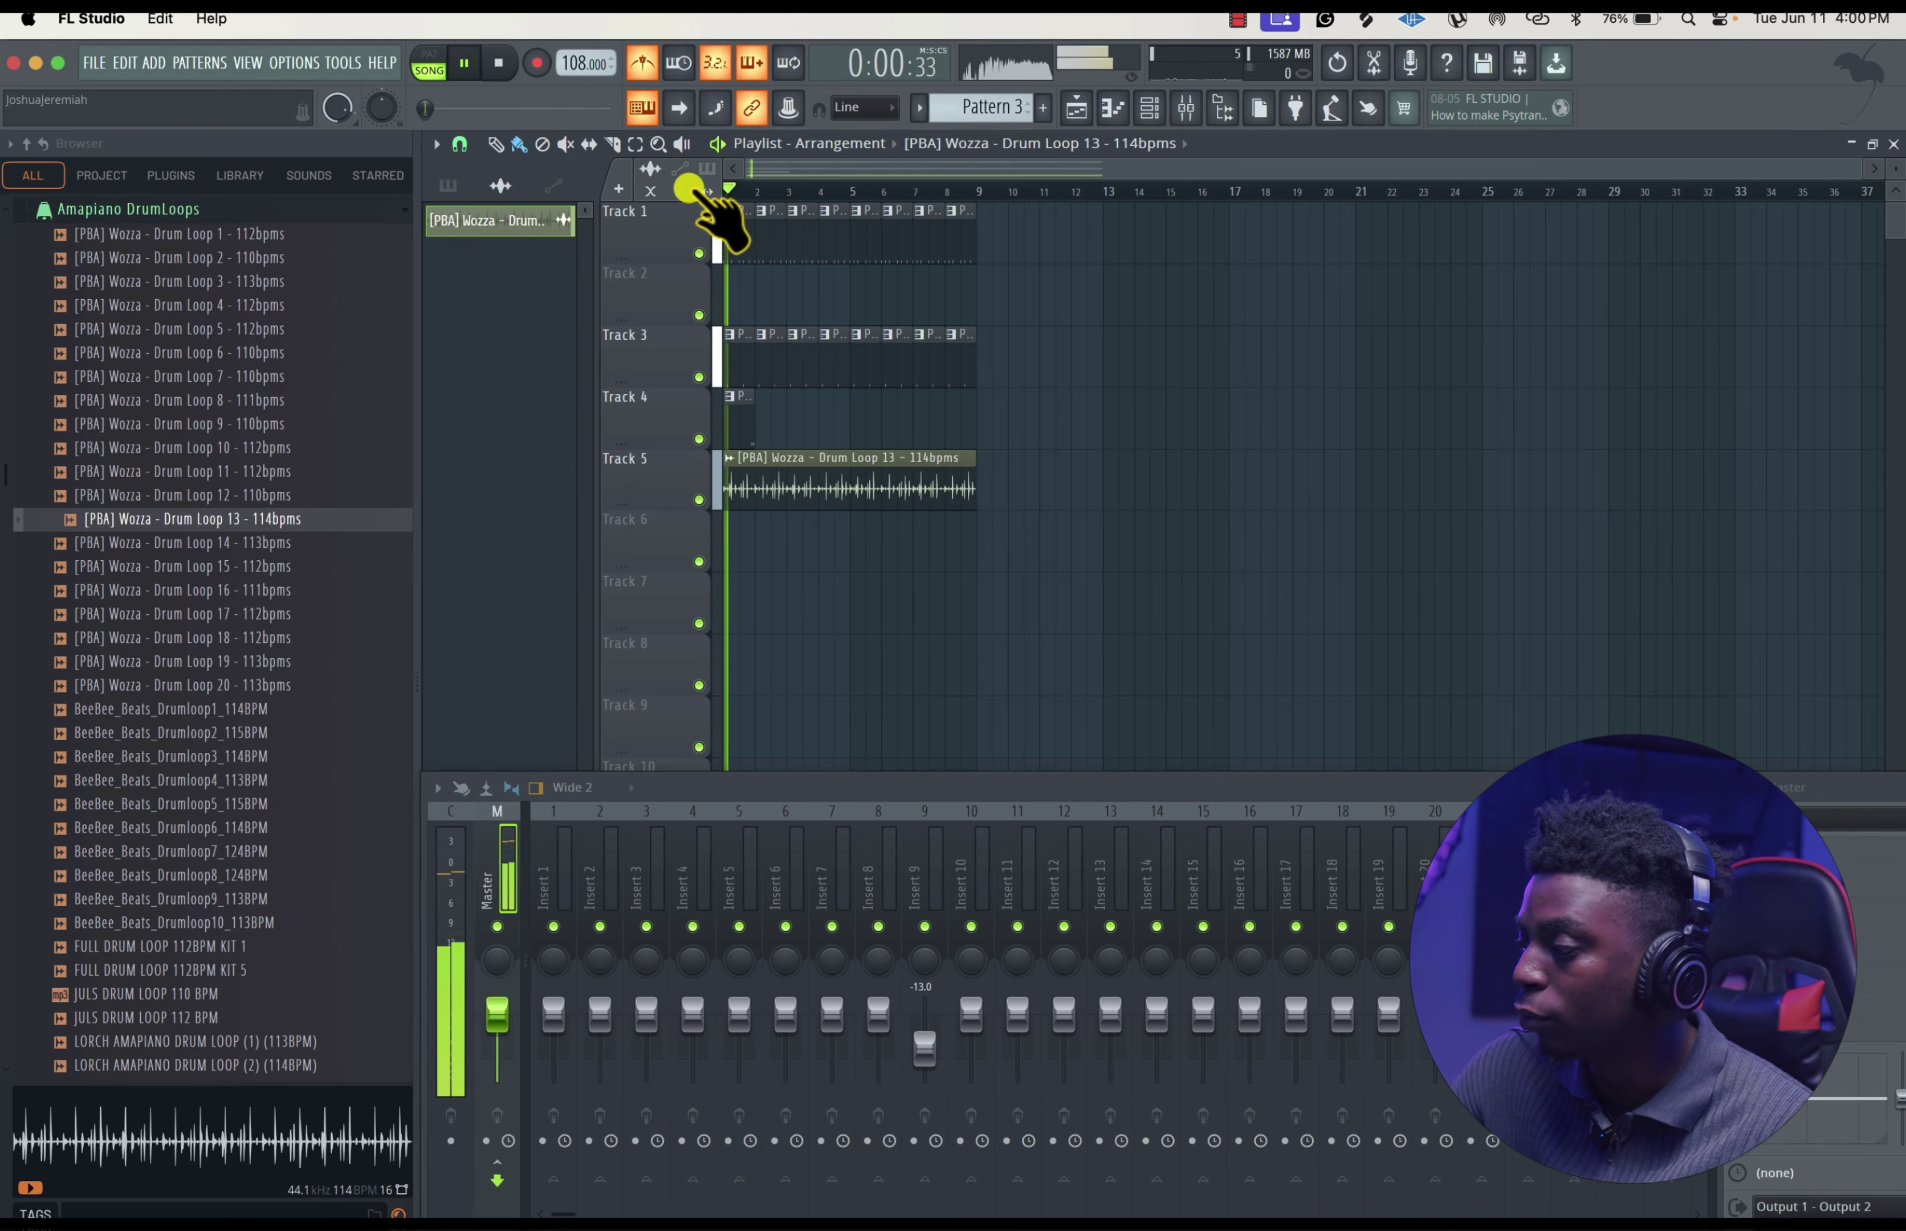
pyautogui.click(699, 254)
pyautogui.click(696, 376)
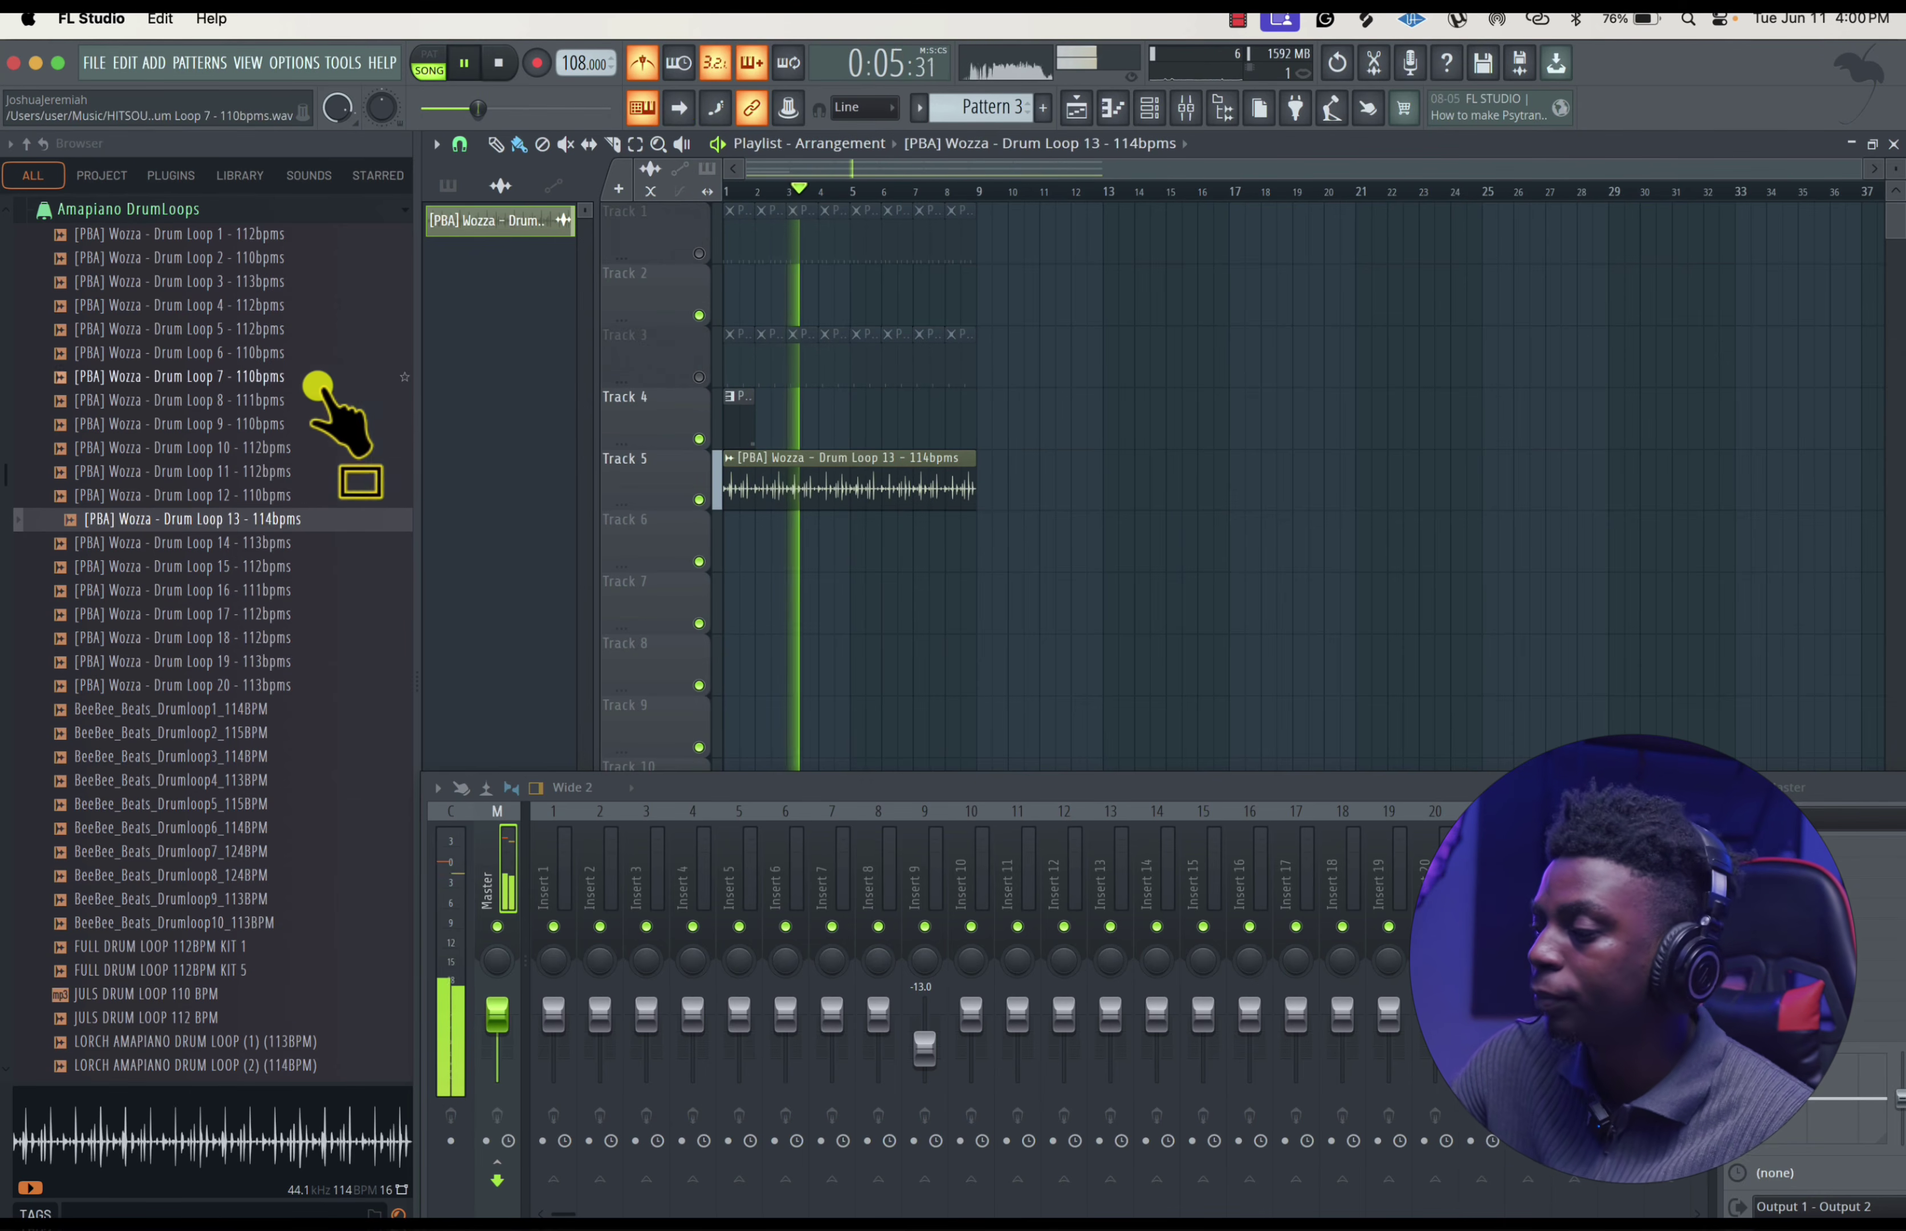
pyautogui.press('space')
# - Collapse the Amapiano DrumLoops folder, and place the Clap fx sample from Claps at the start of Track 6
pyautogui.click(177, 204)
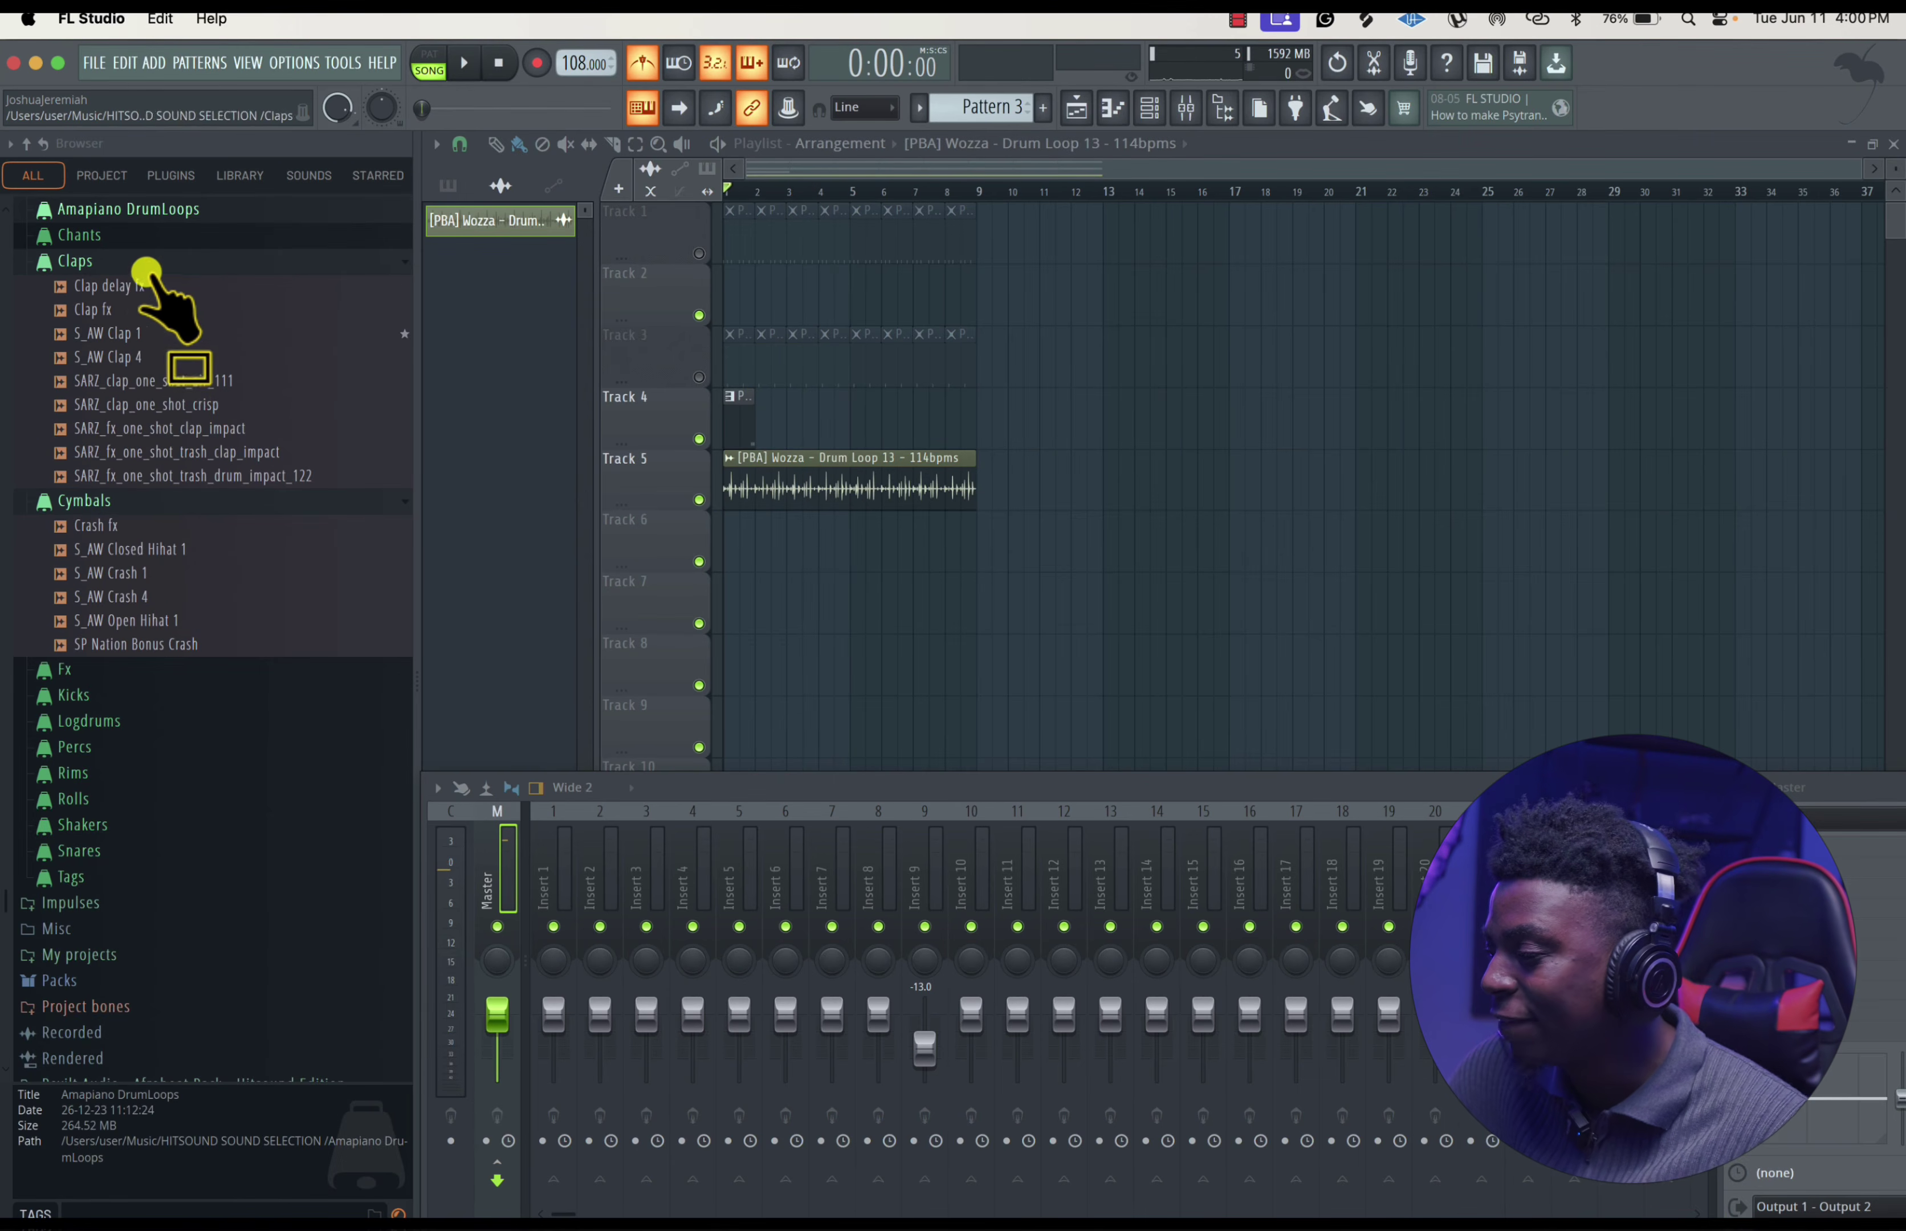
pyautogui.click(127, 310)
pyautogui.moveTo(126, 310); pyautogui.dragTo(729, 552)
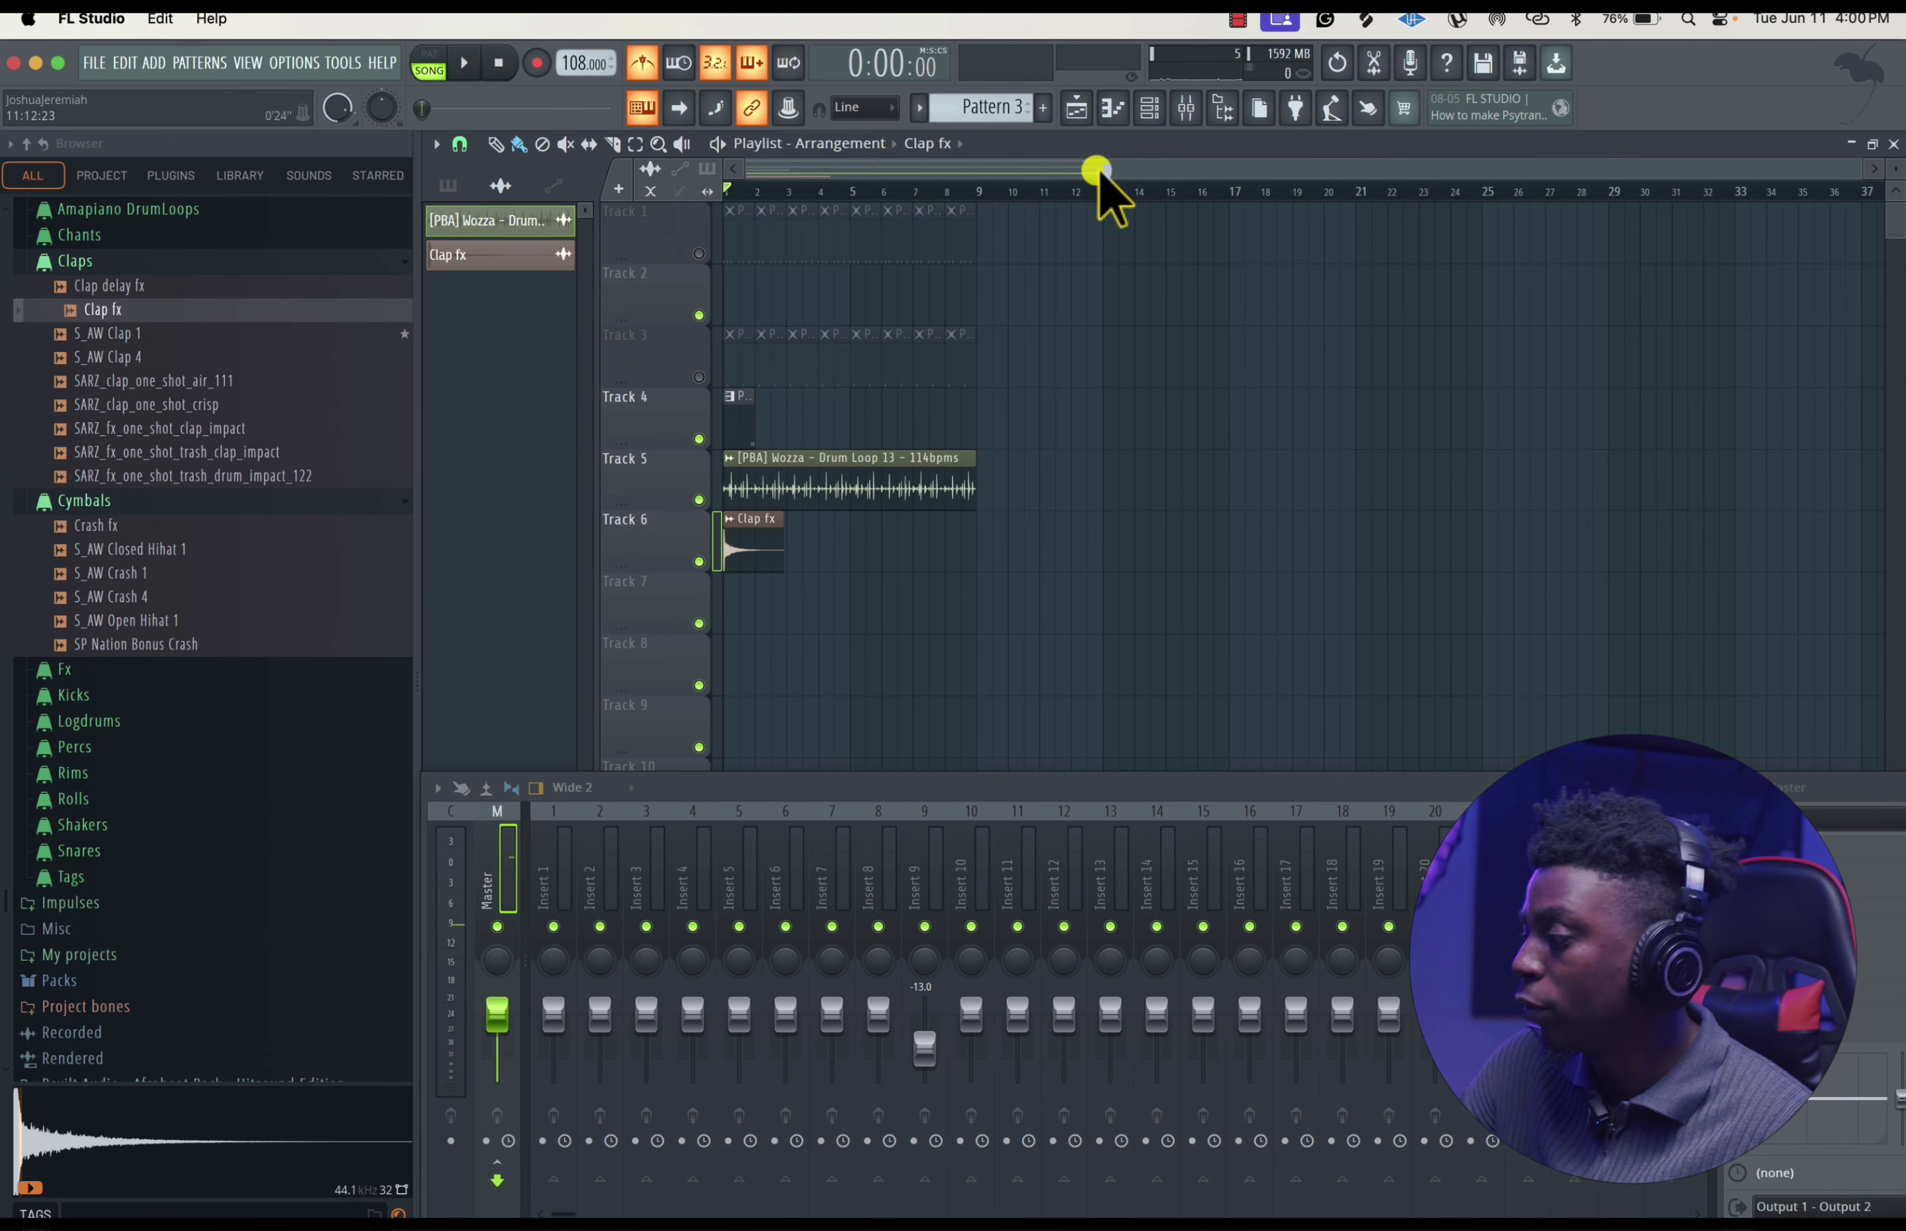
# - Add Clap fx as a new channel in the Channel rack, and switch to Pattern 4
pyautogui.click(1149, 107)
pyautogui.moveTo(164, 313); pyautogui.dragTo(633, 330)
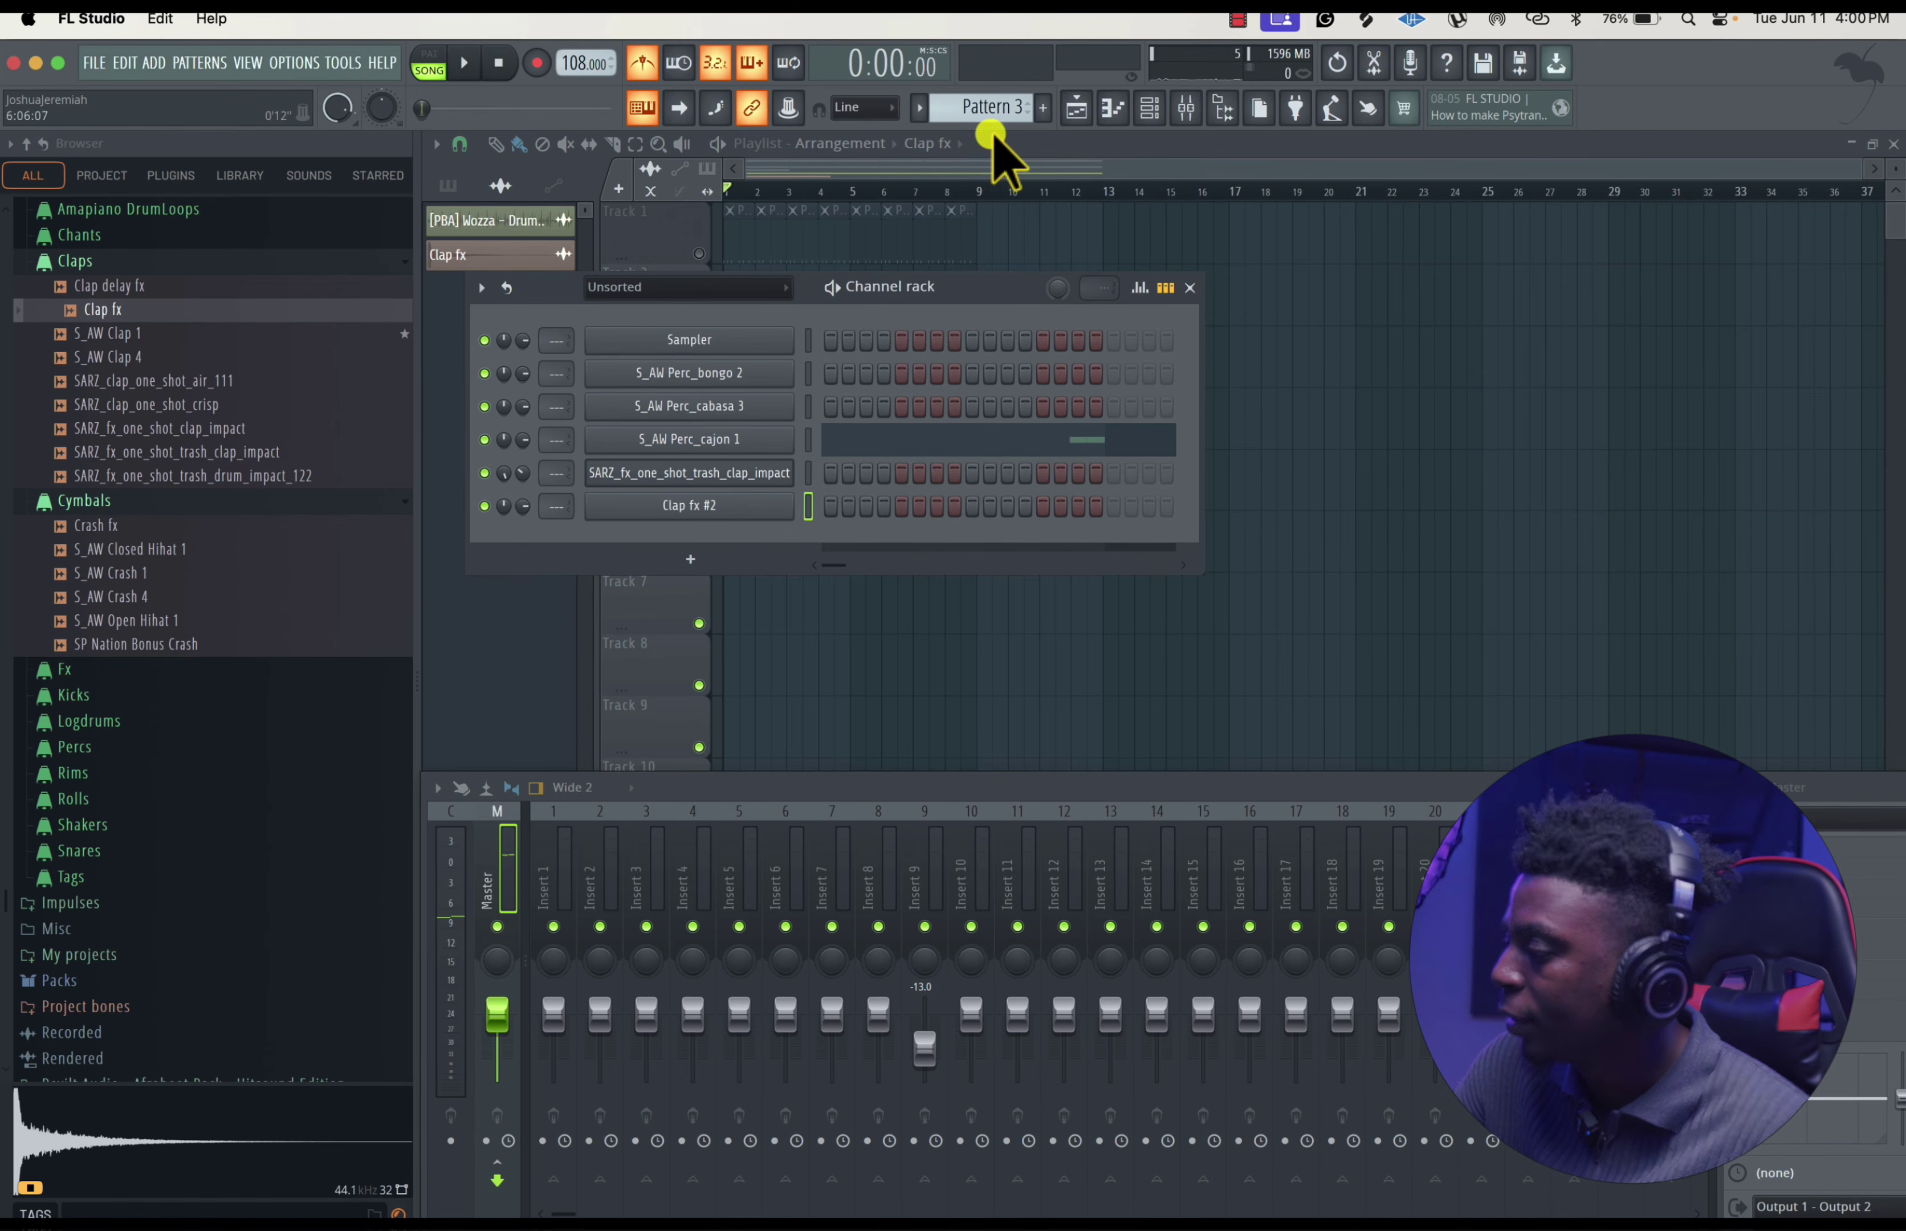
pyautogui.scroll(-1, 995, 110)
# - Place Pattern 4 at the start of Track 7 in the playlist, and mute Track 5
pyautogui.rightClick(767, 517)
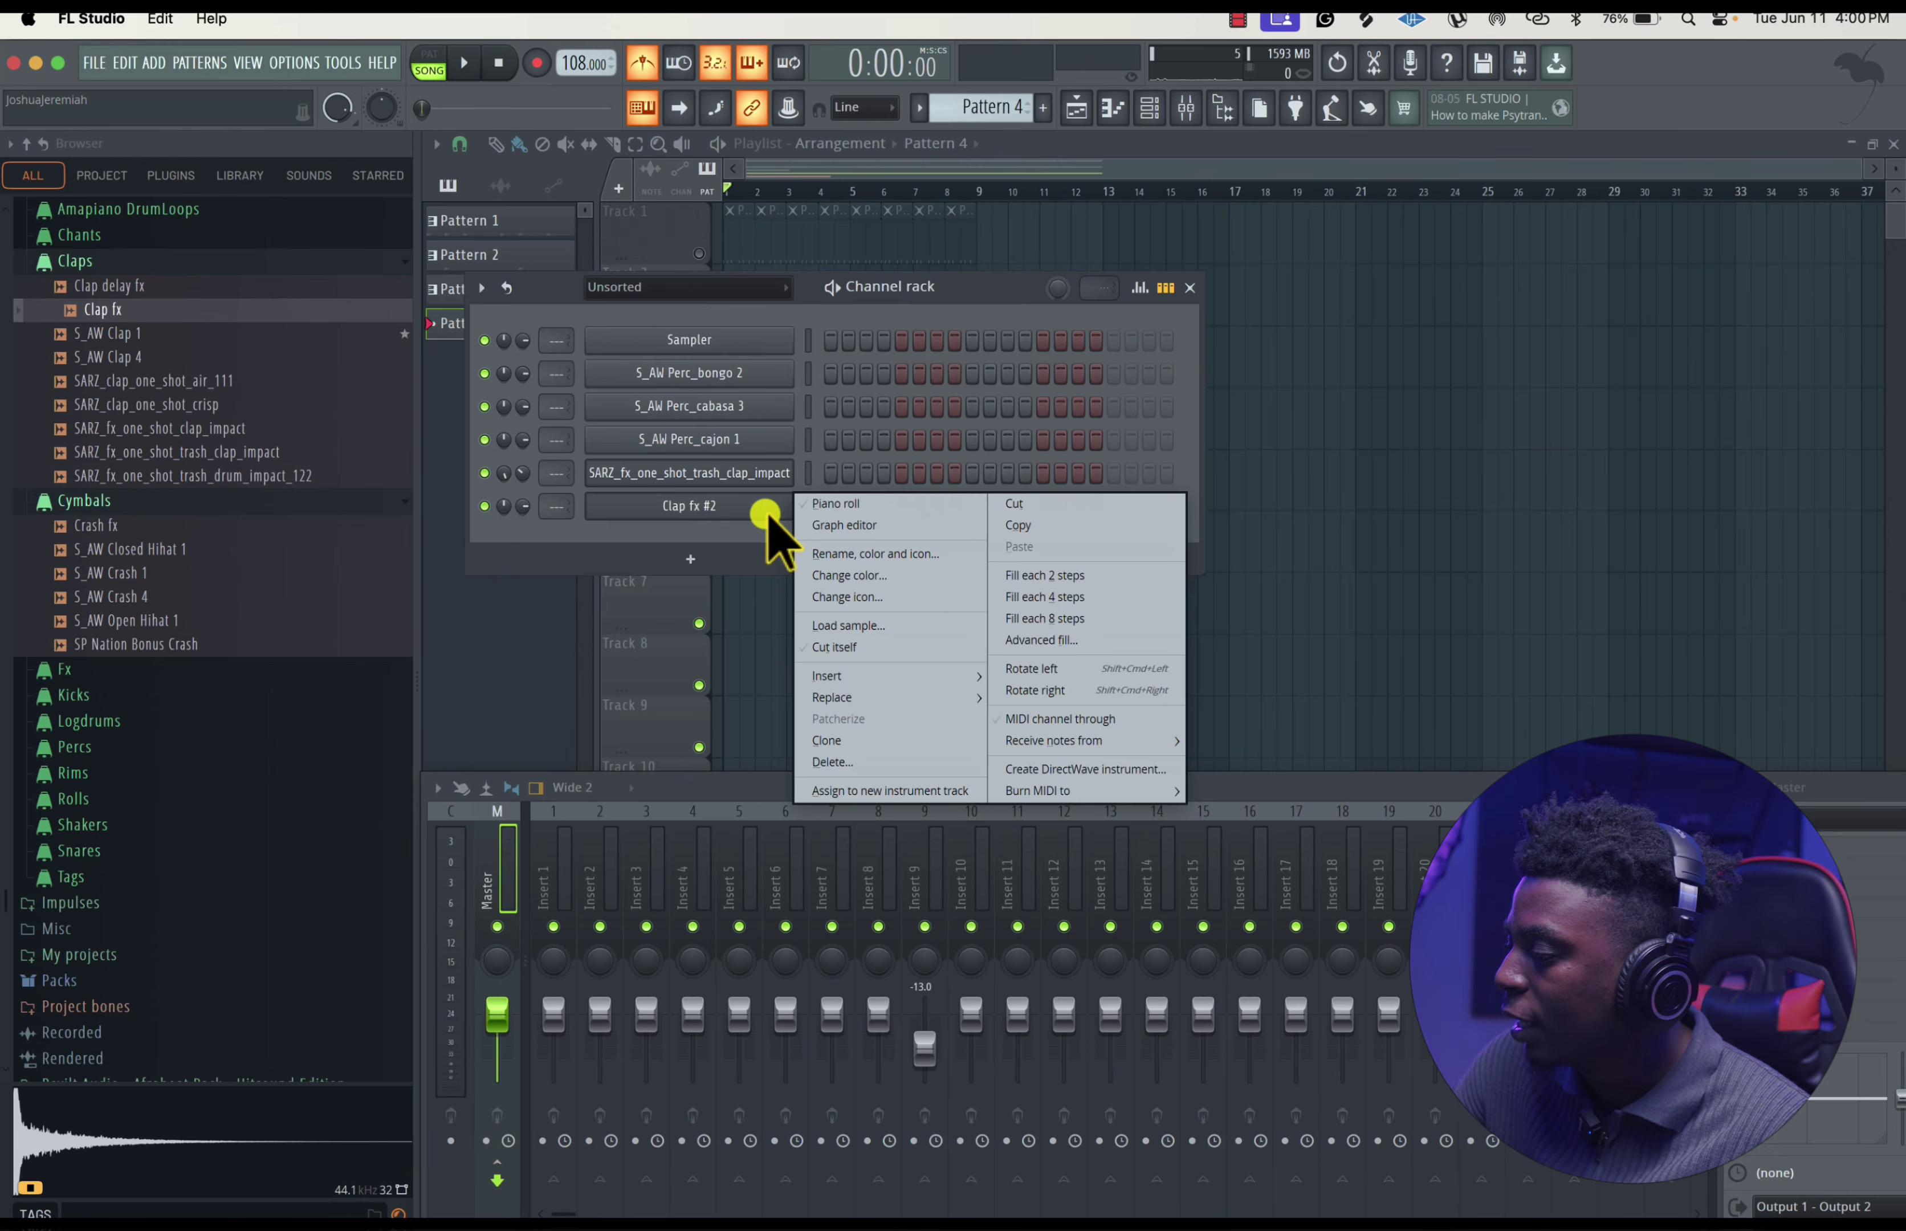
pyautogui.press('Escape')
pyautogui.moveTo(822, 512); pyautogui.dragTo(712, 541)
pyautogui.click(698, 499)
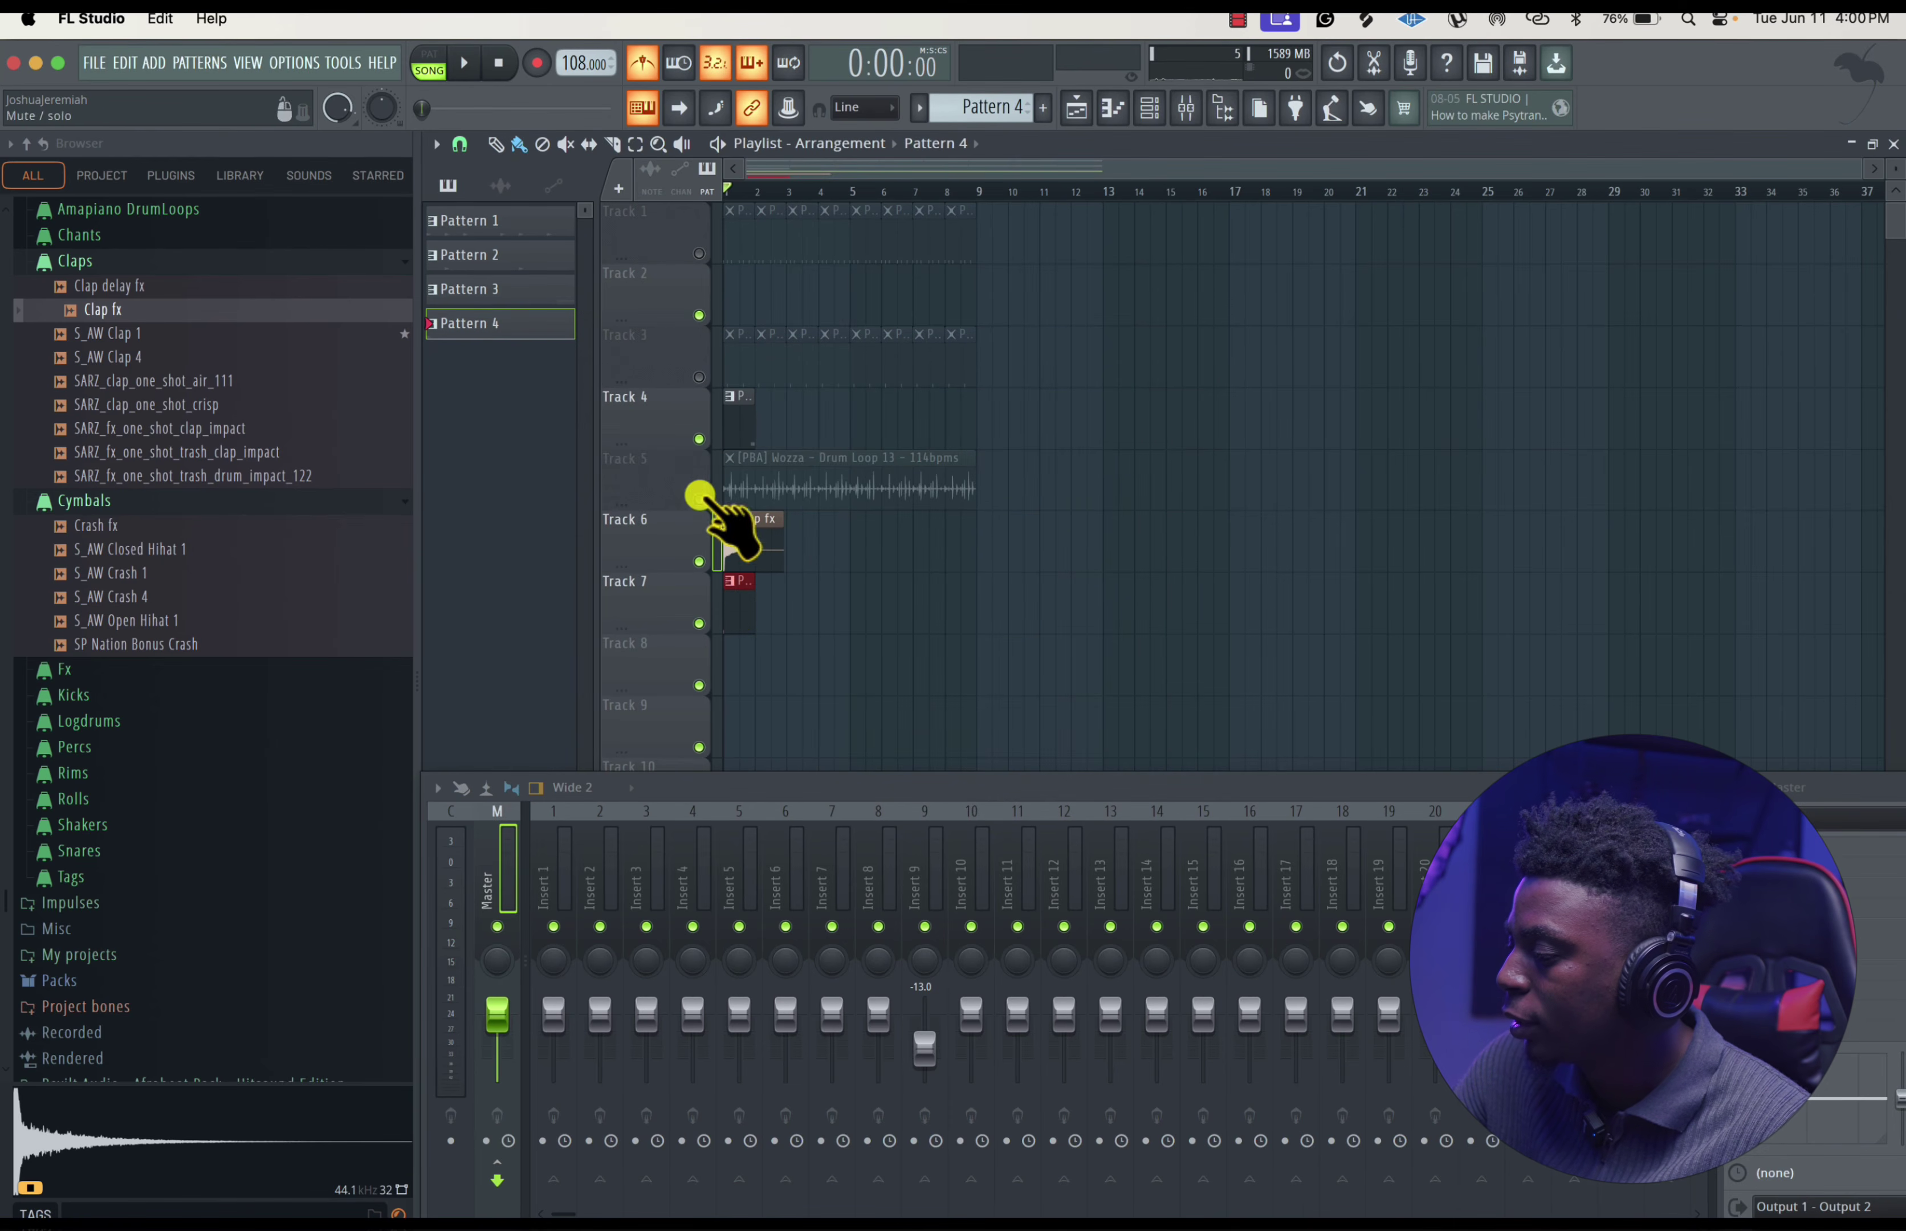
# - Mute Track 6, play the arrangement to hear the clap pattern on Track 7, and stop playback
pyautogui.click(698, 561)
pyautogui.press('space')
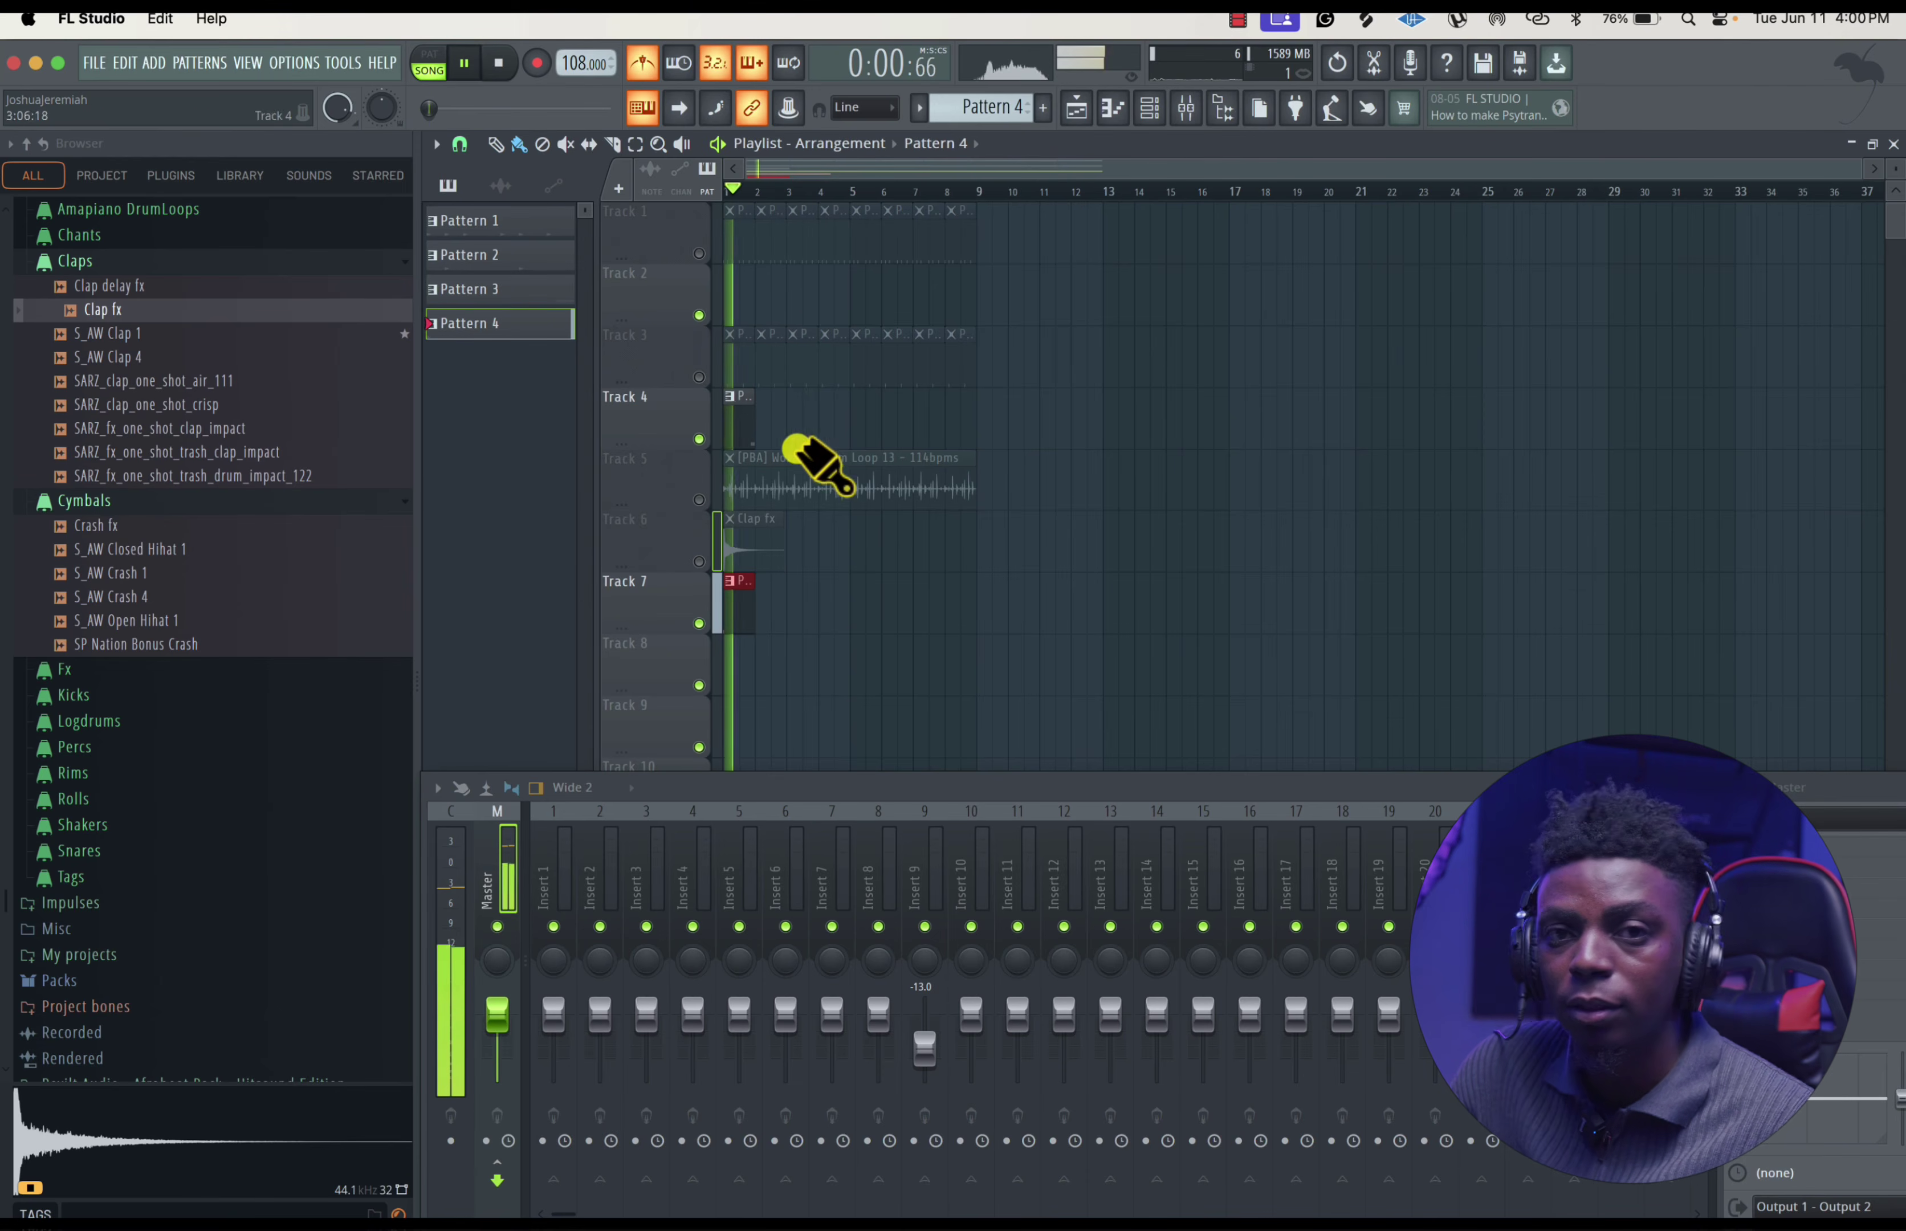
pyautogui.press('space')
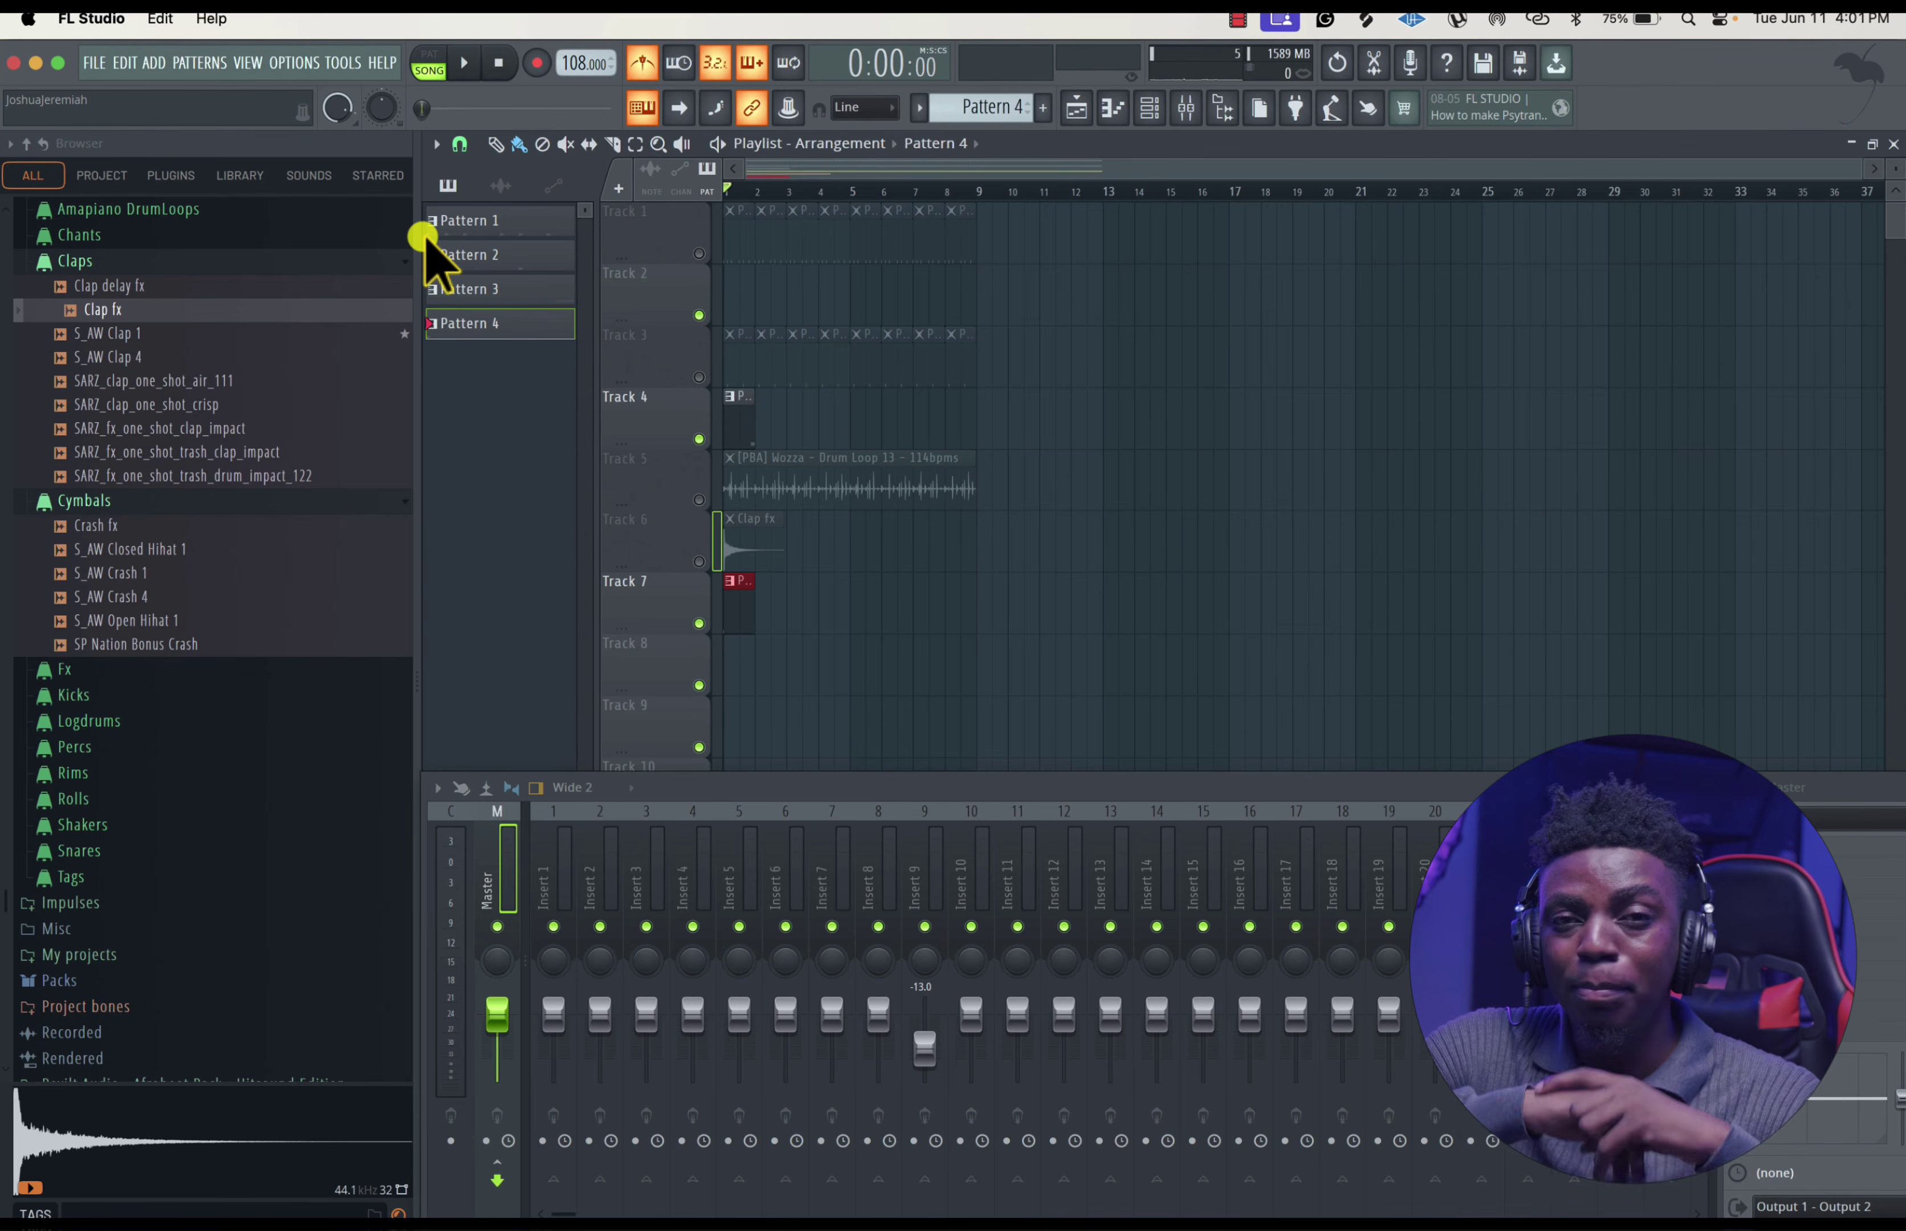
# - Open the recent project MONITOR 95BPM.flp and dismiss the missing-samples notice
pyautogui.click(93, 63)
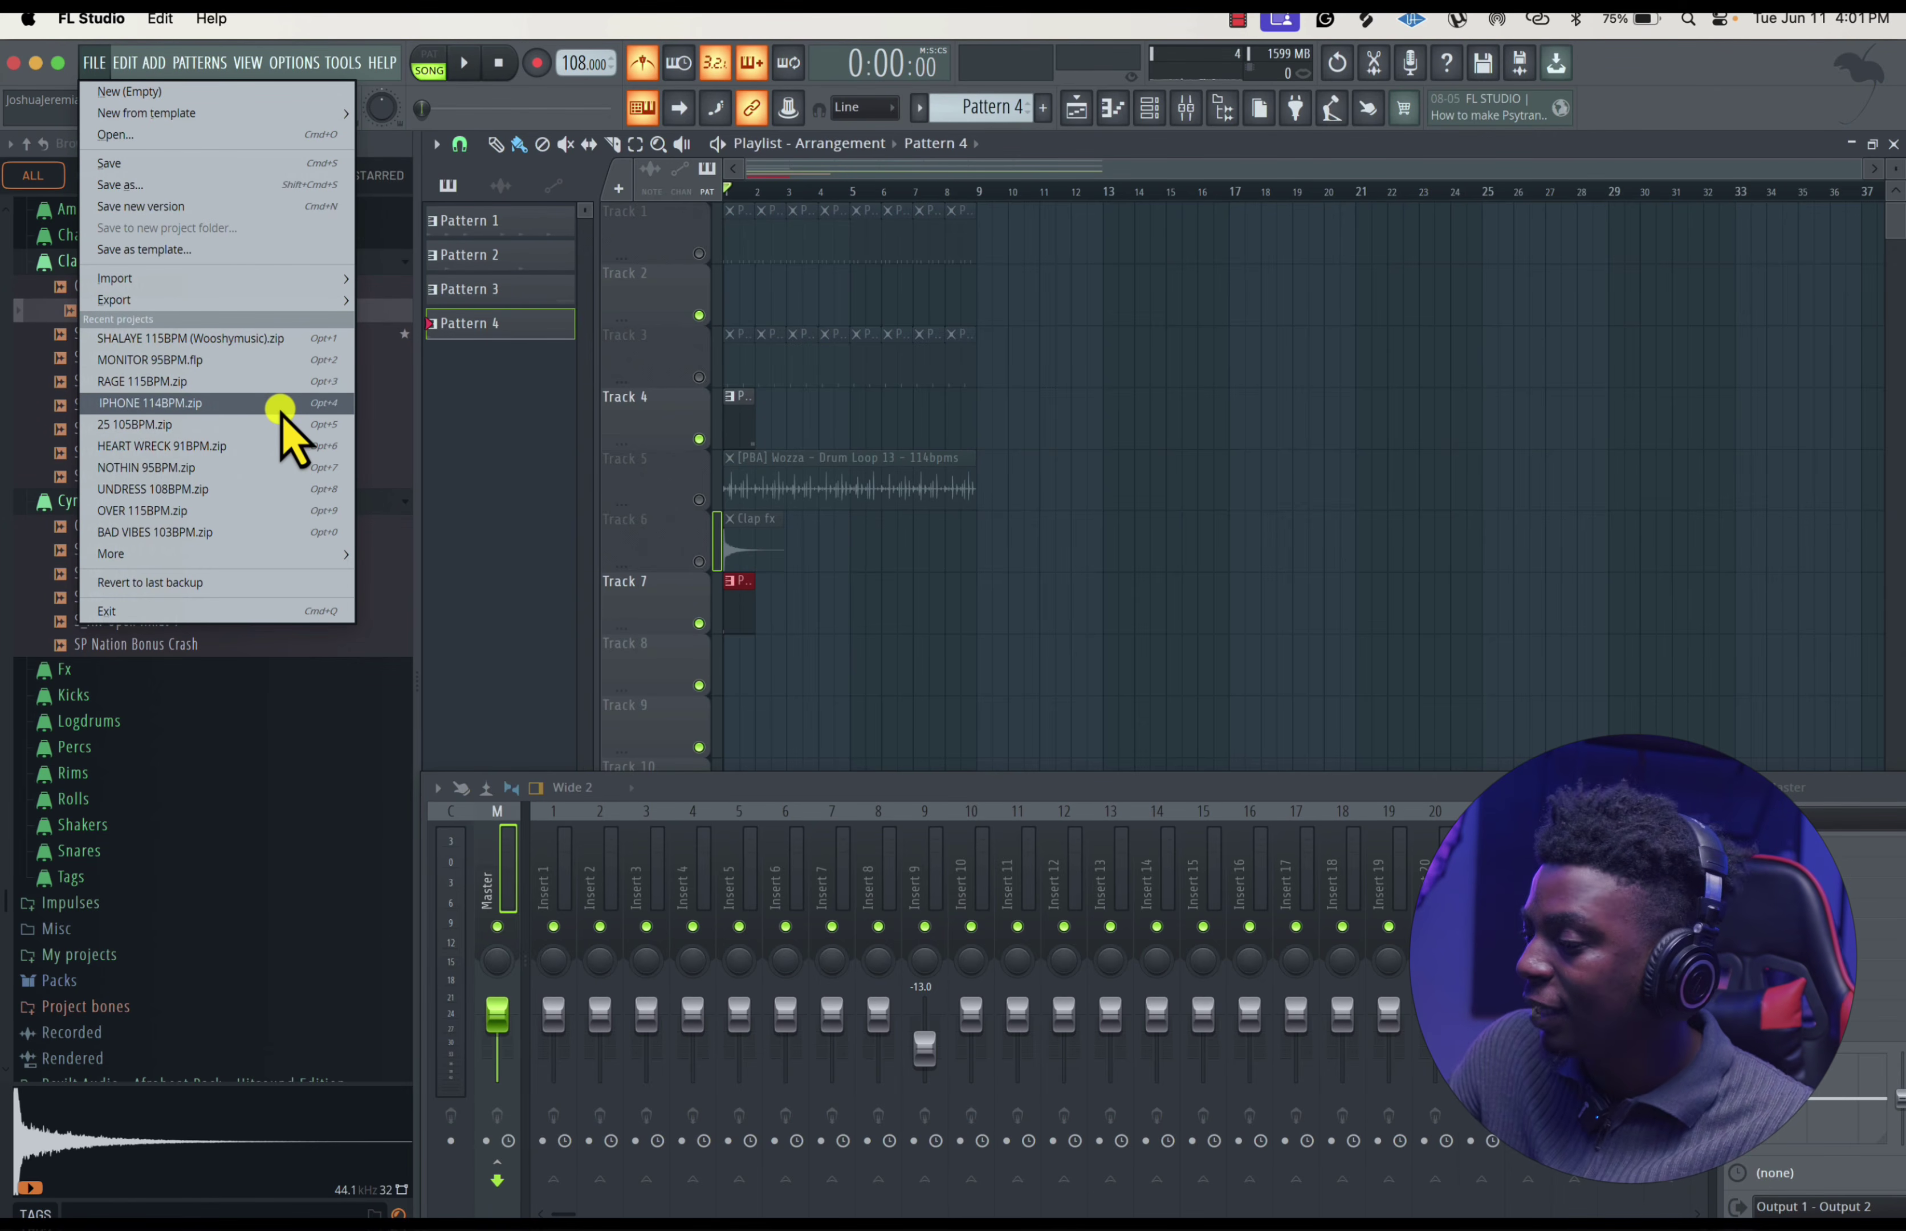
pyautogui.click(255, 358)
pyautogui.click(979, 706)
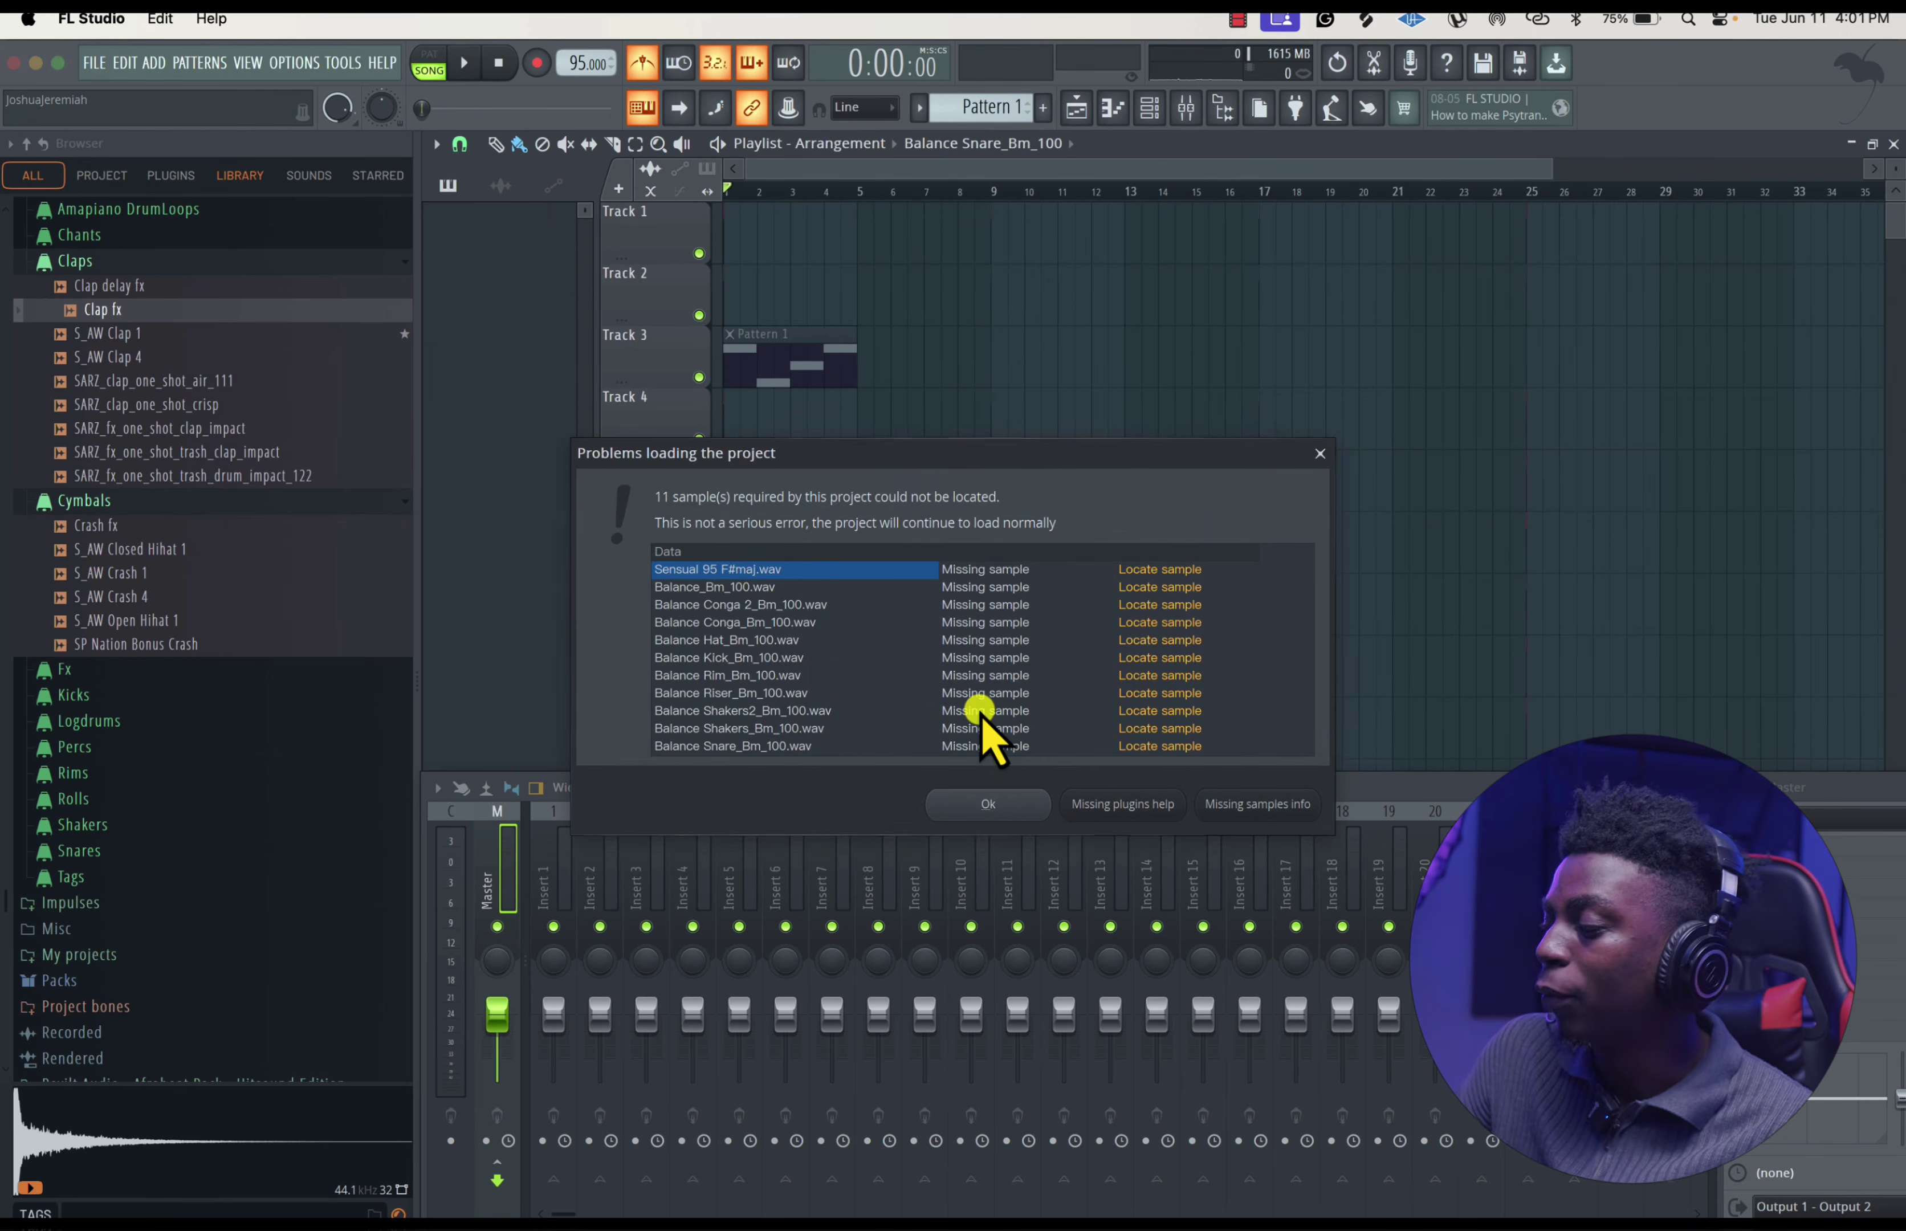
pyautogui.click(987, 804)
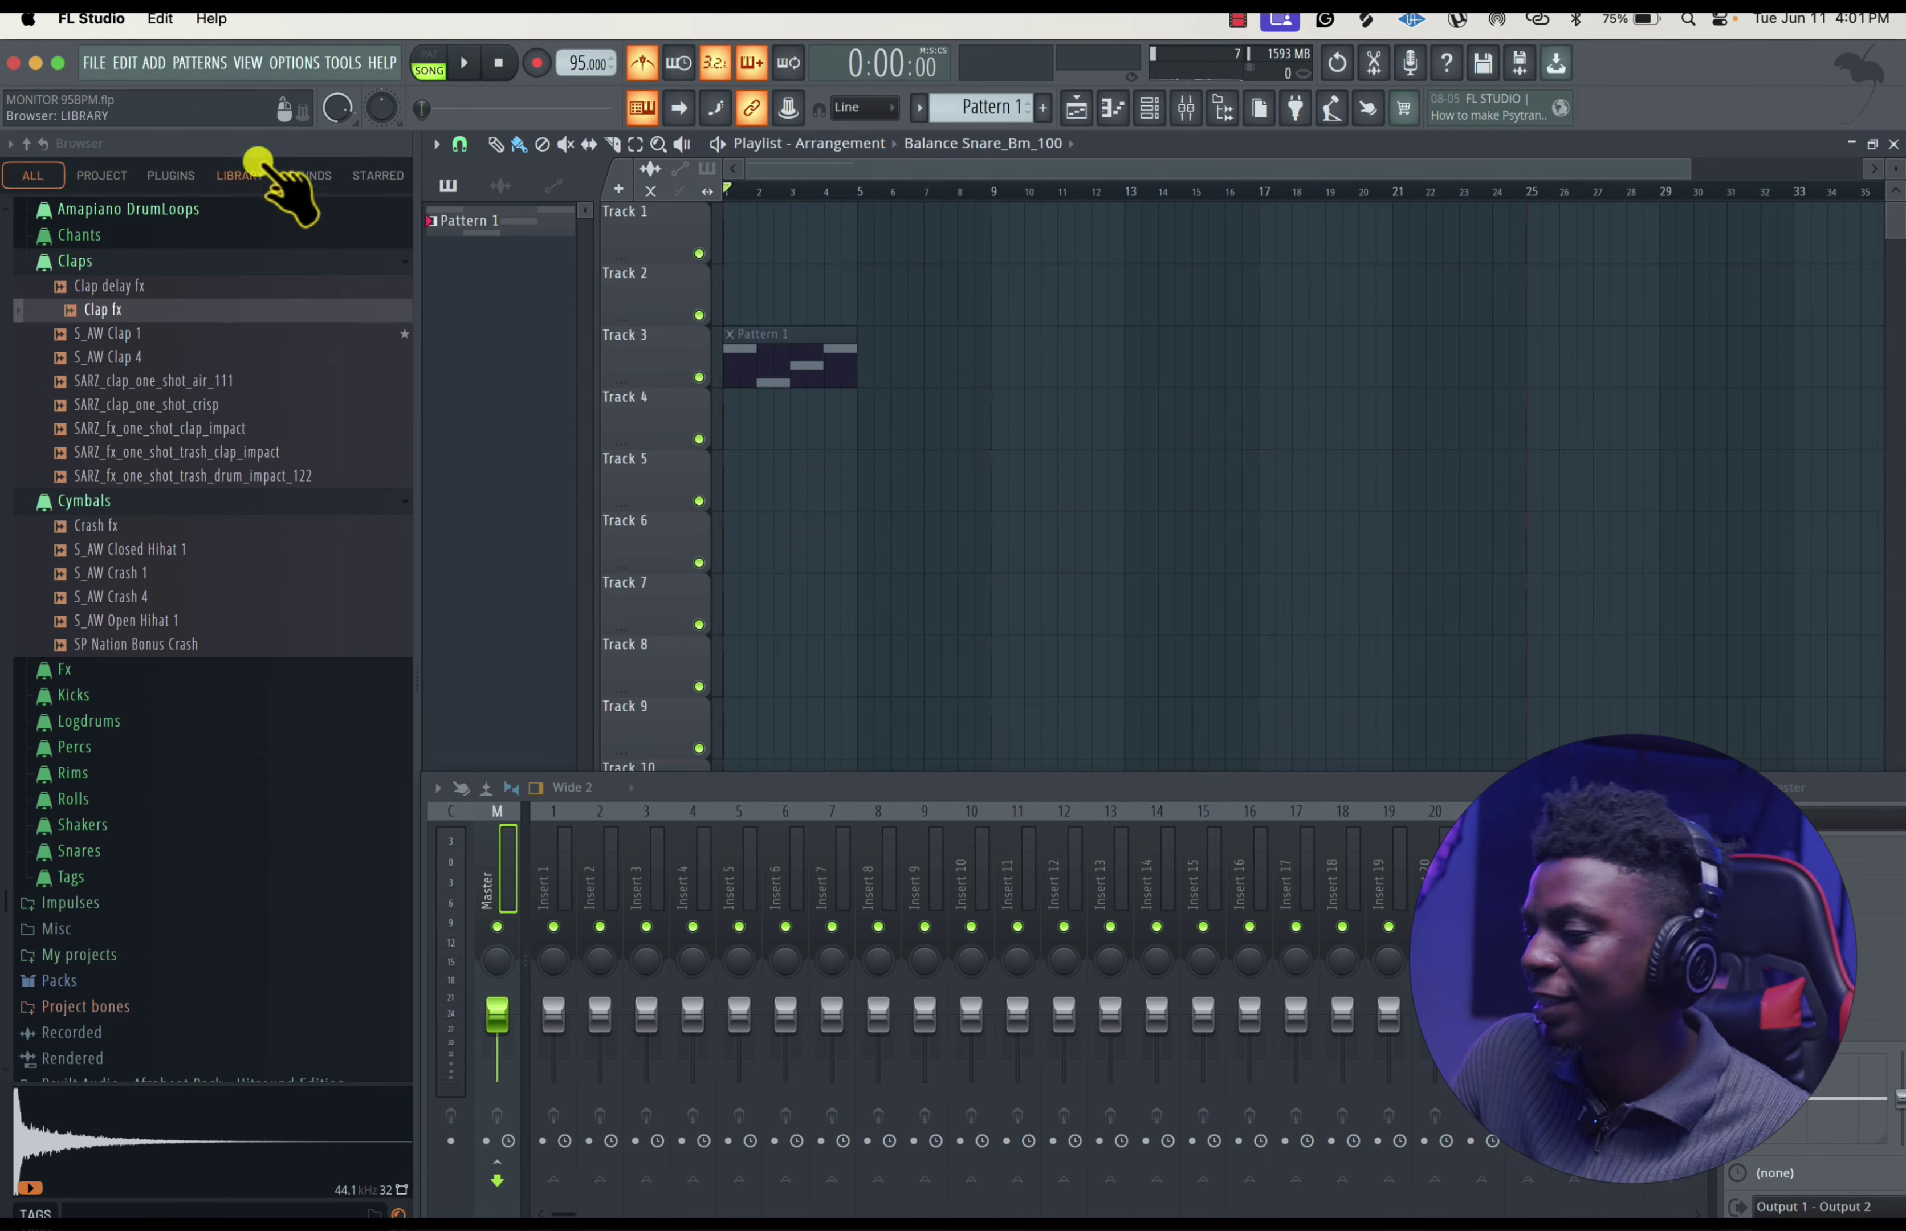
# - Open the recent project SHALAYE 115BPM and close its Wave Candy window
pyautogui.click(94, 63)
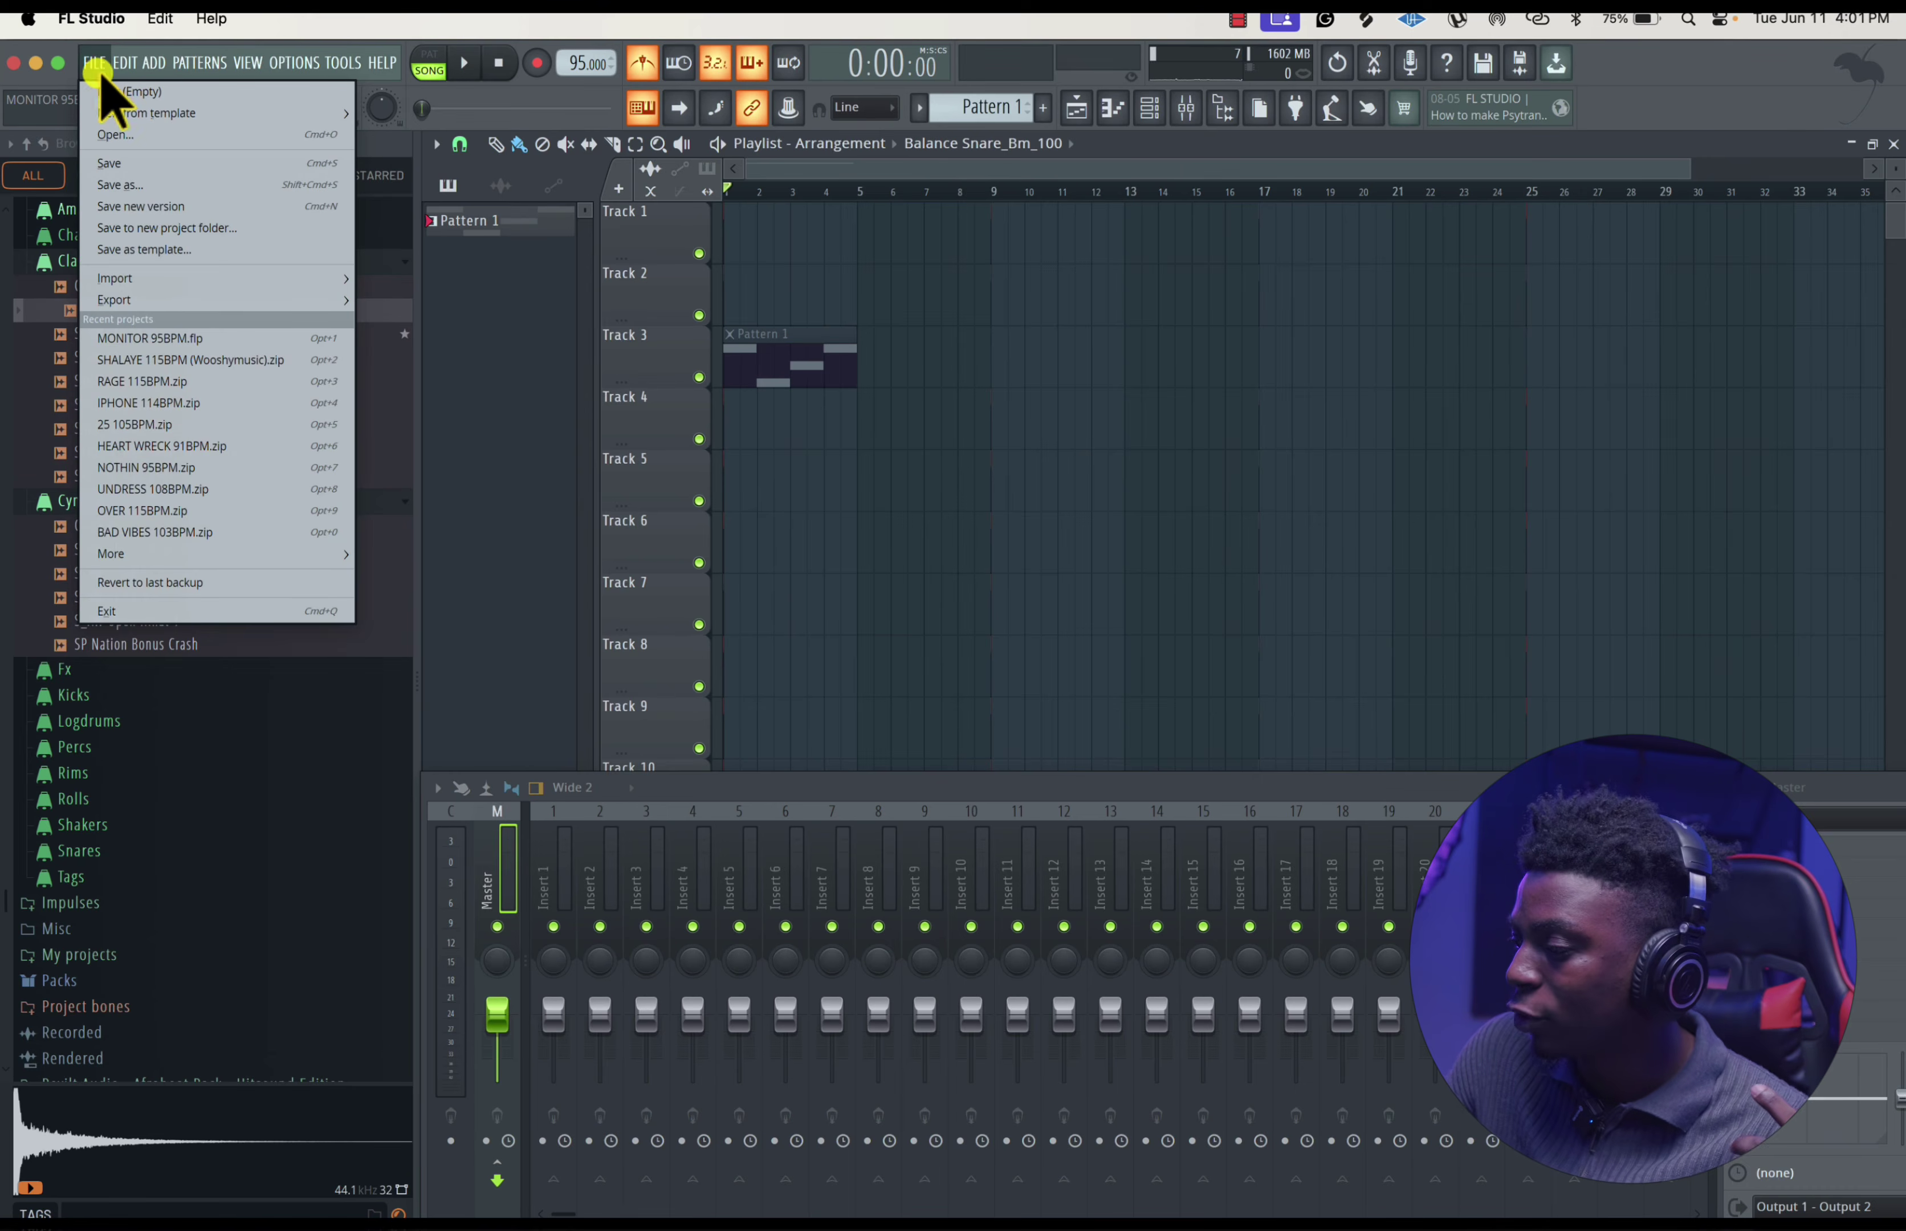
pyautogui.click(279, 362)
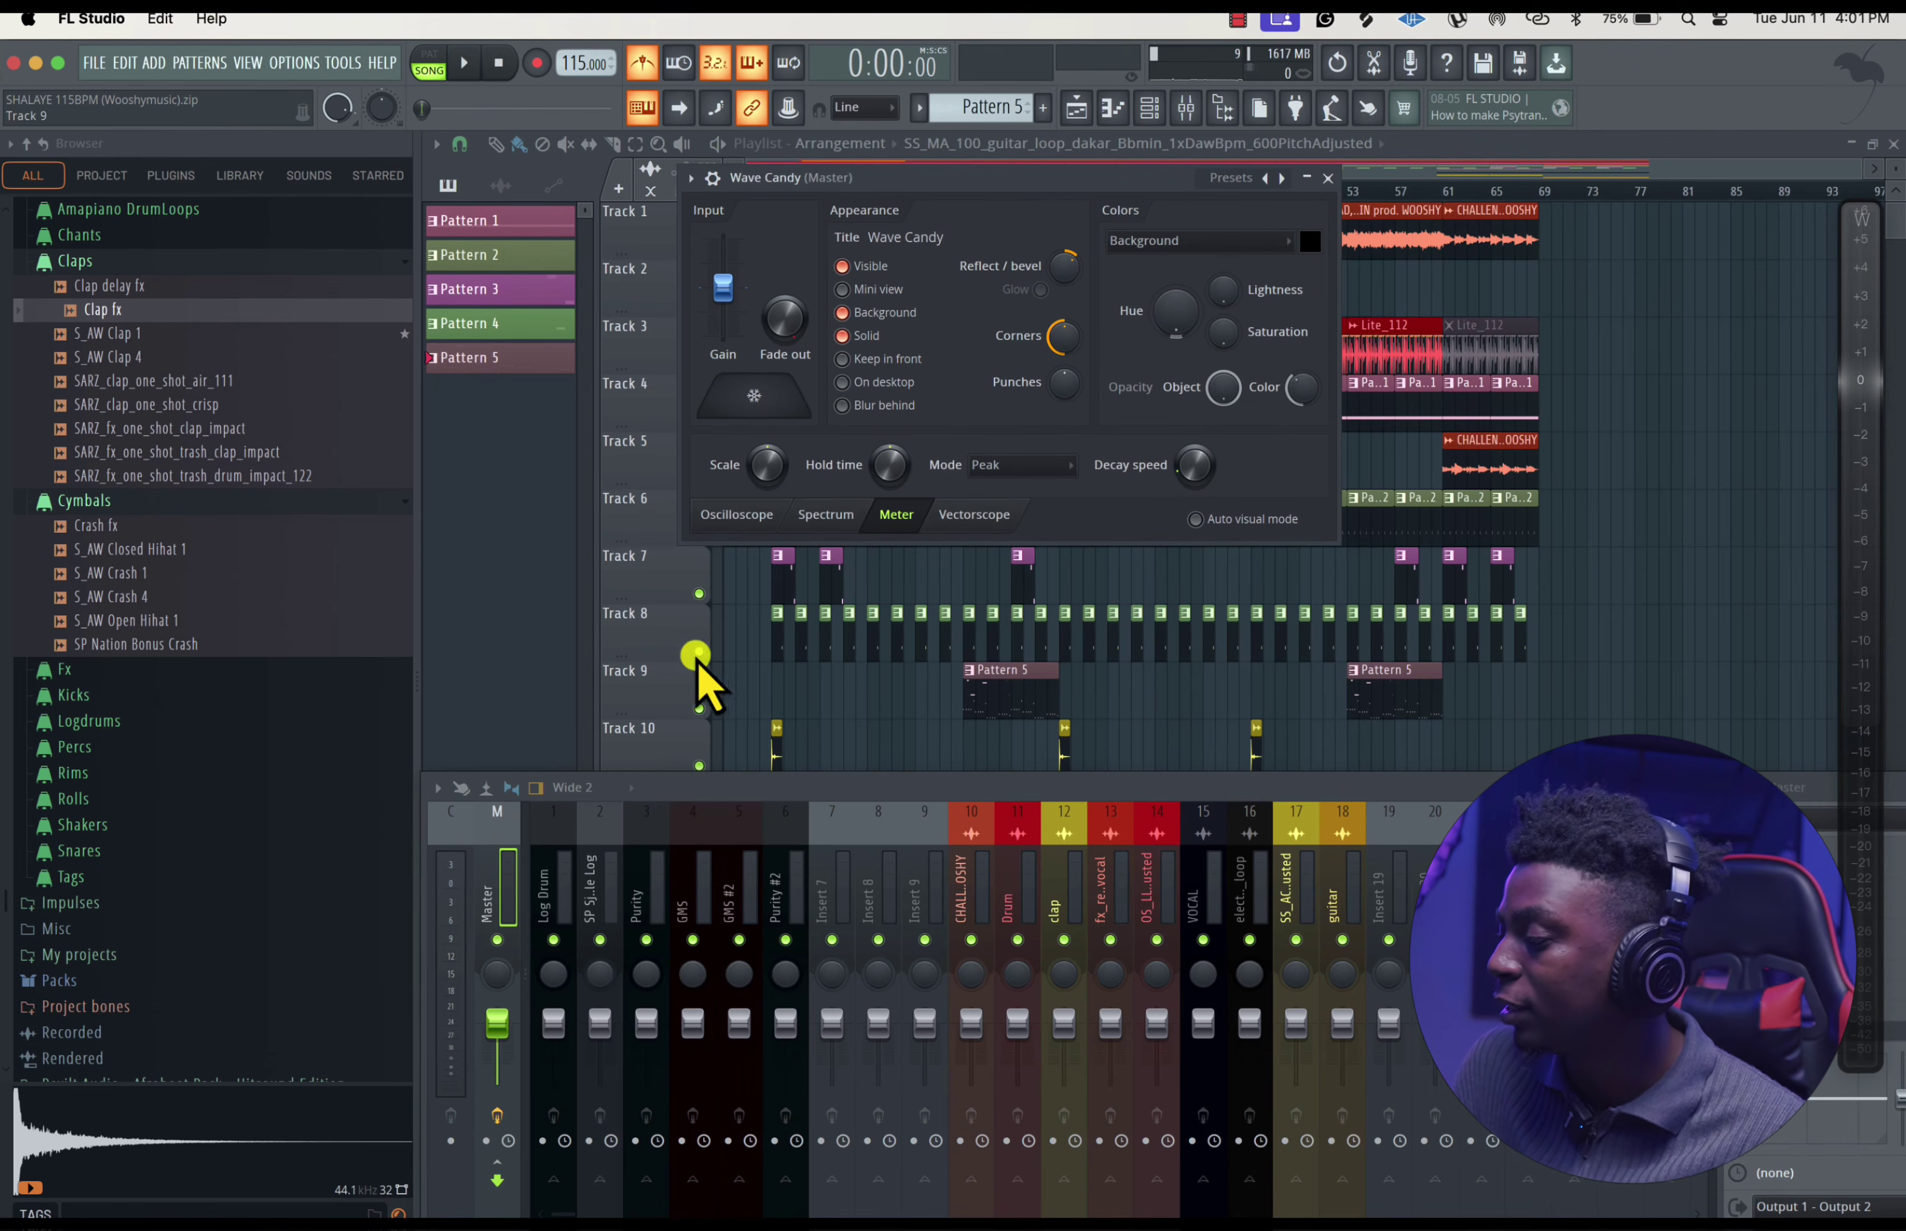
pyautogui.click(1325, 170)
# - Play and stop the loaded arrangement, and move the song position to about bar 56
pyautogui.scroll(-8, 1204, 404)
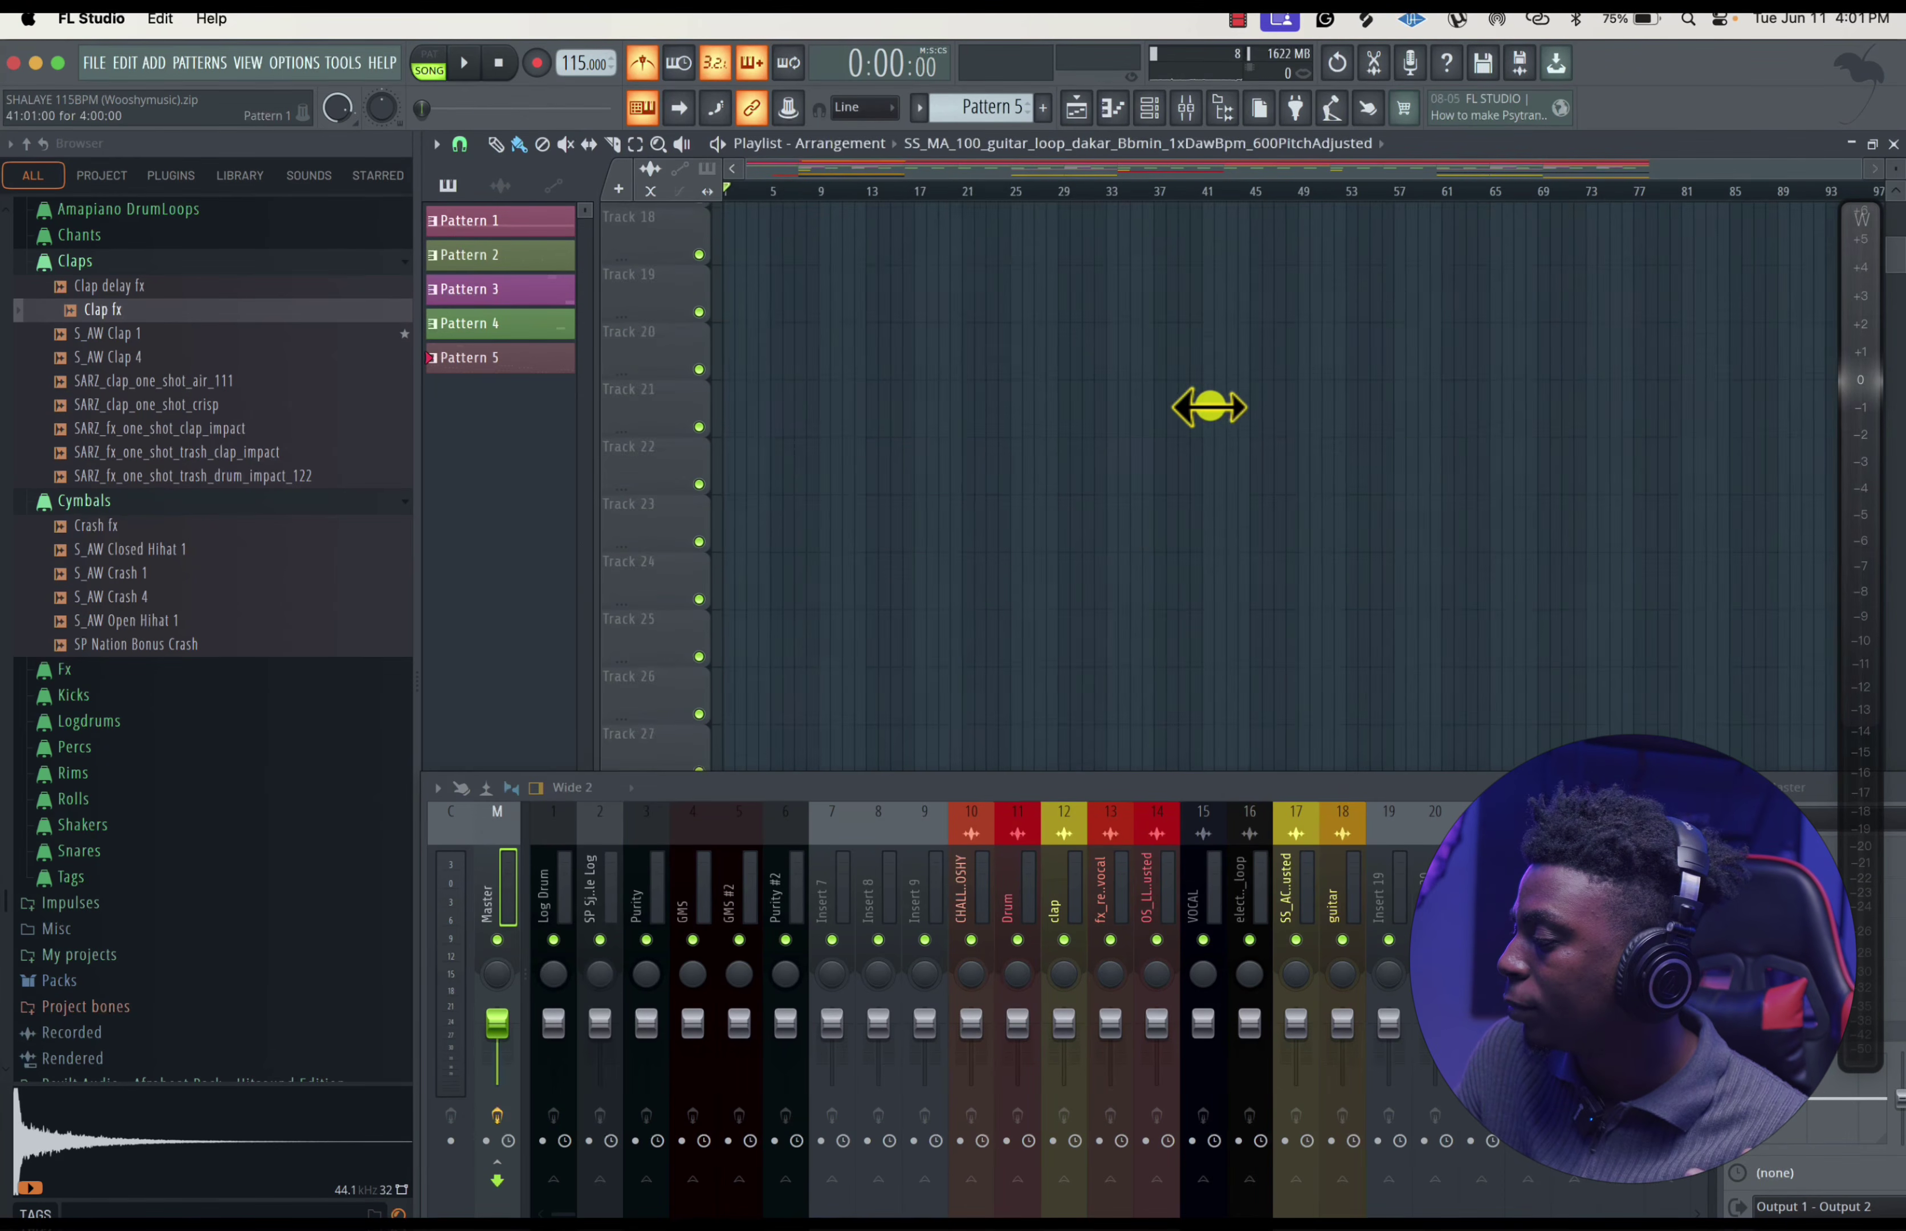
pyautogui.moveTo(1893, 268); pyautogui.dragTo(48, 170)
pyautogui.press('space')
pyautogui.press('space')
pyautogui.moveTo(765, 184); pyautogui.dragTo(1383, 204)
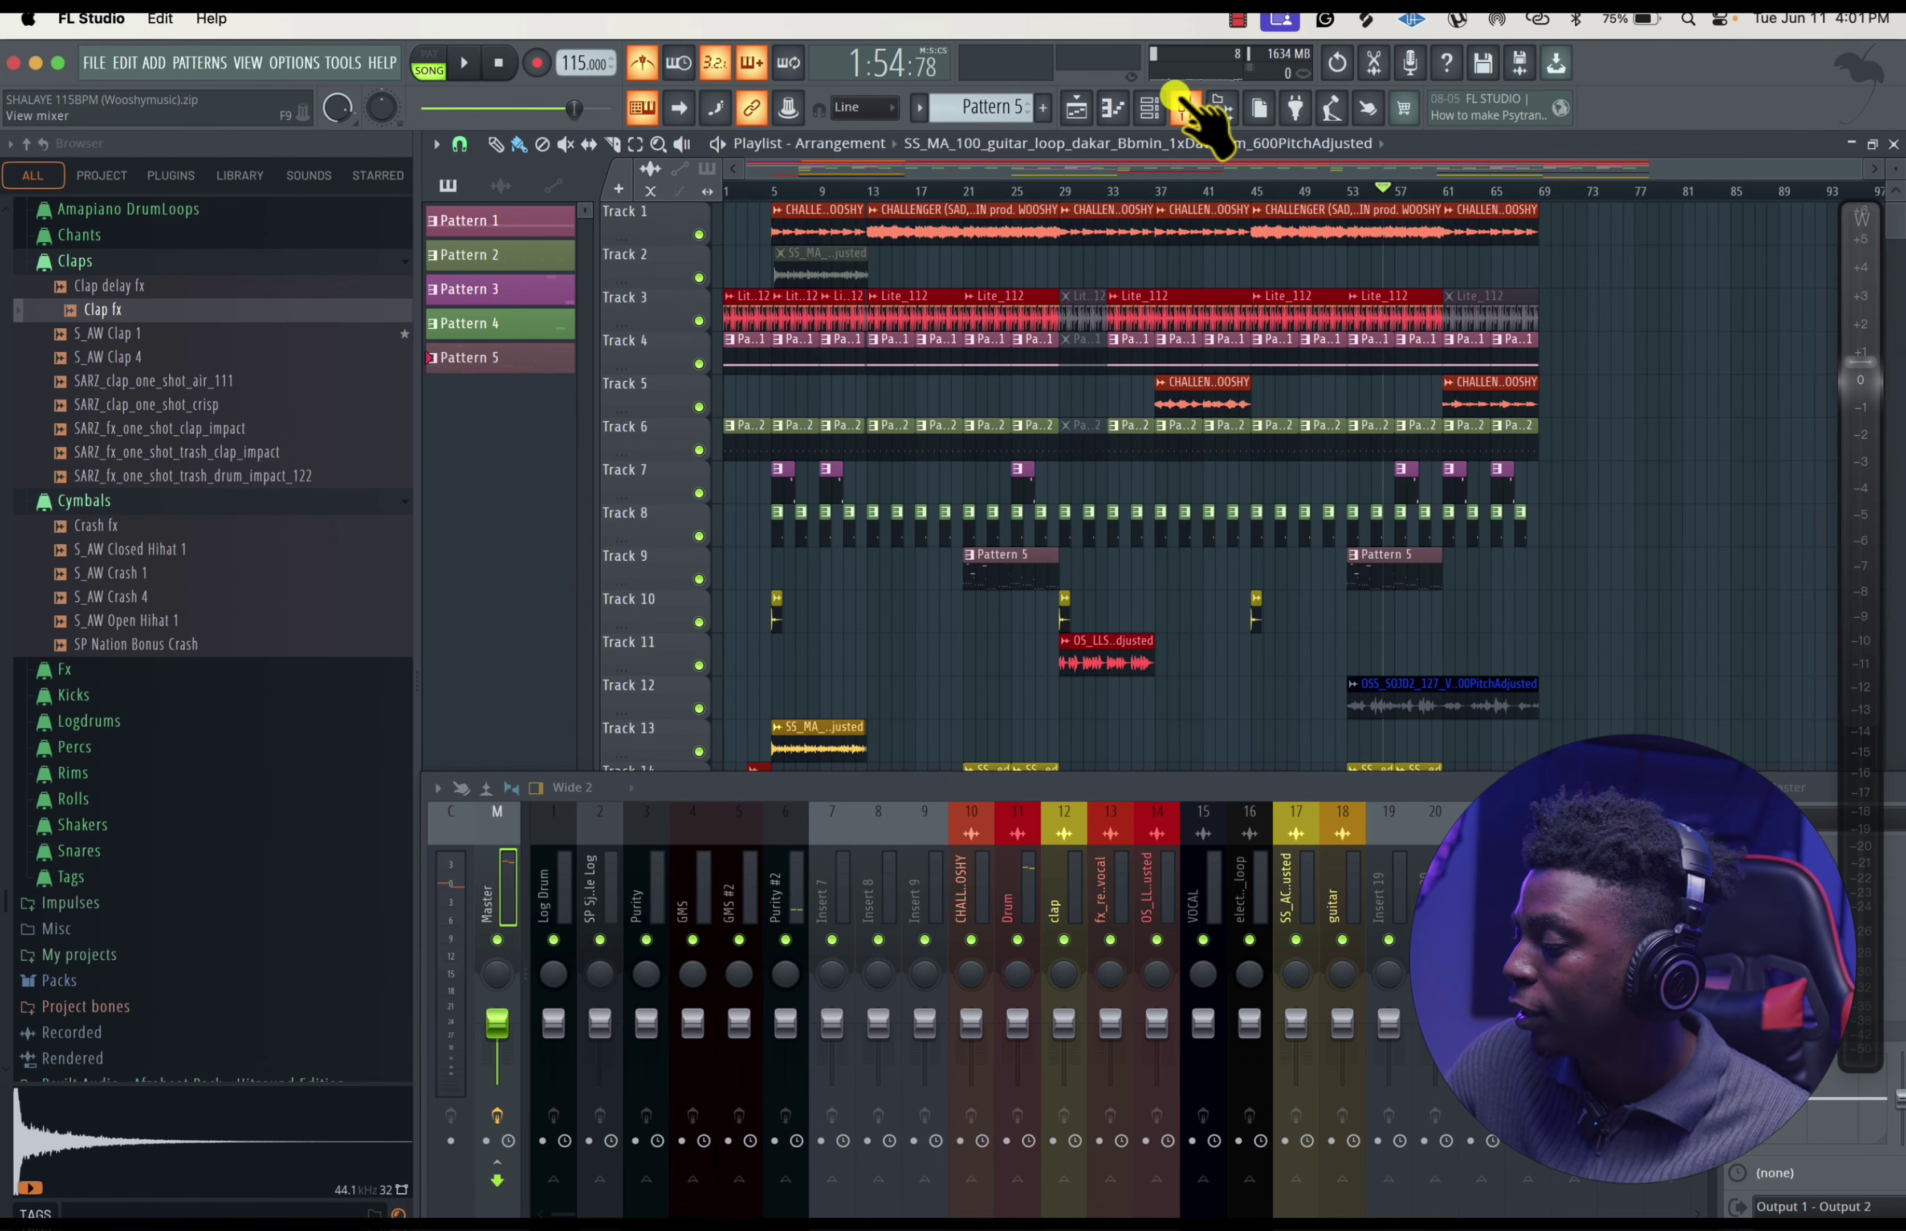
# - Toggle the mixer off and on, and open the first Pattern 5 clip on Track 9 in the Piano roll with the Channel rack shown
pyautogui.click(1186, 107)
pyautogui.click(1187, 112)
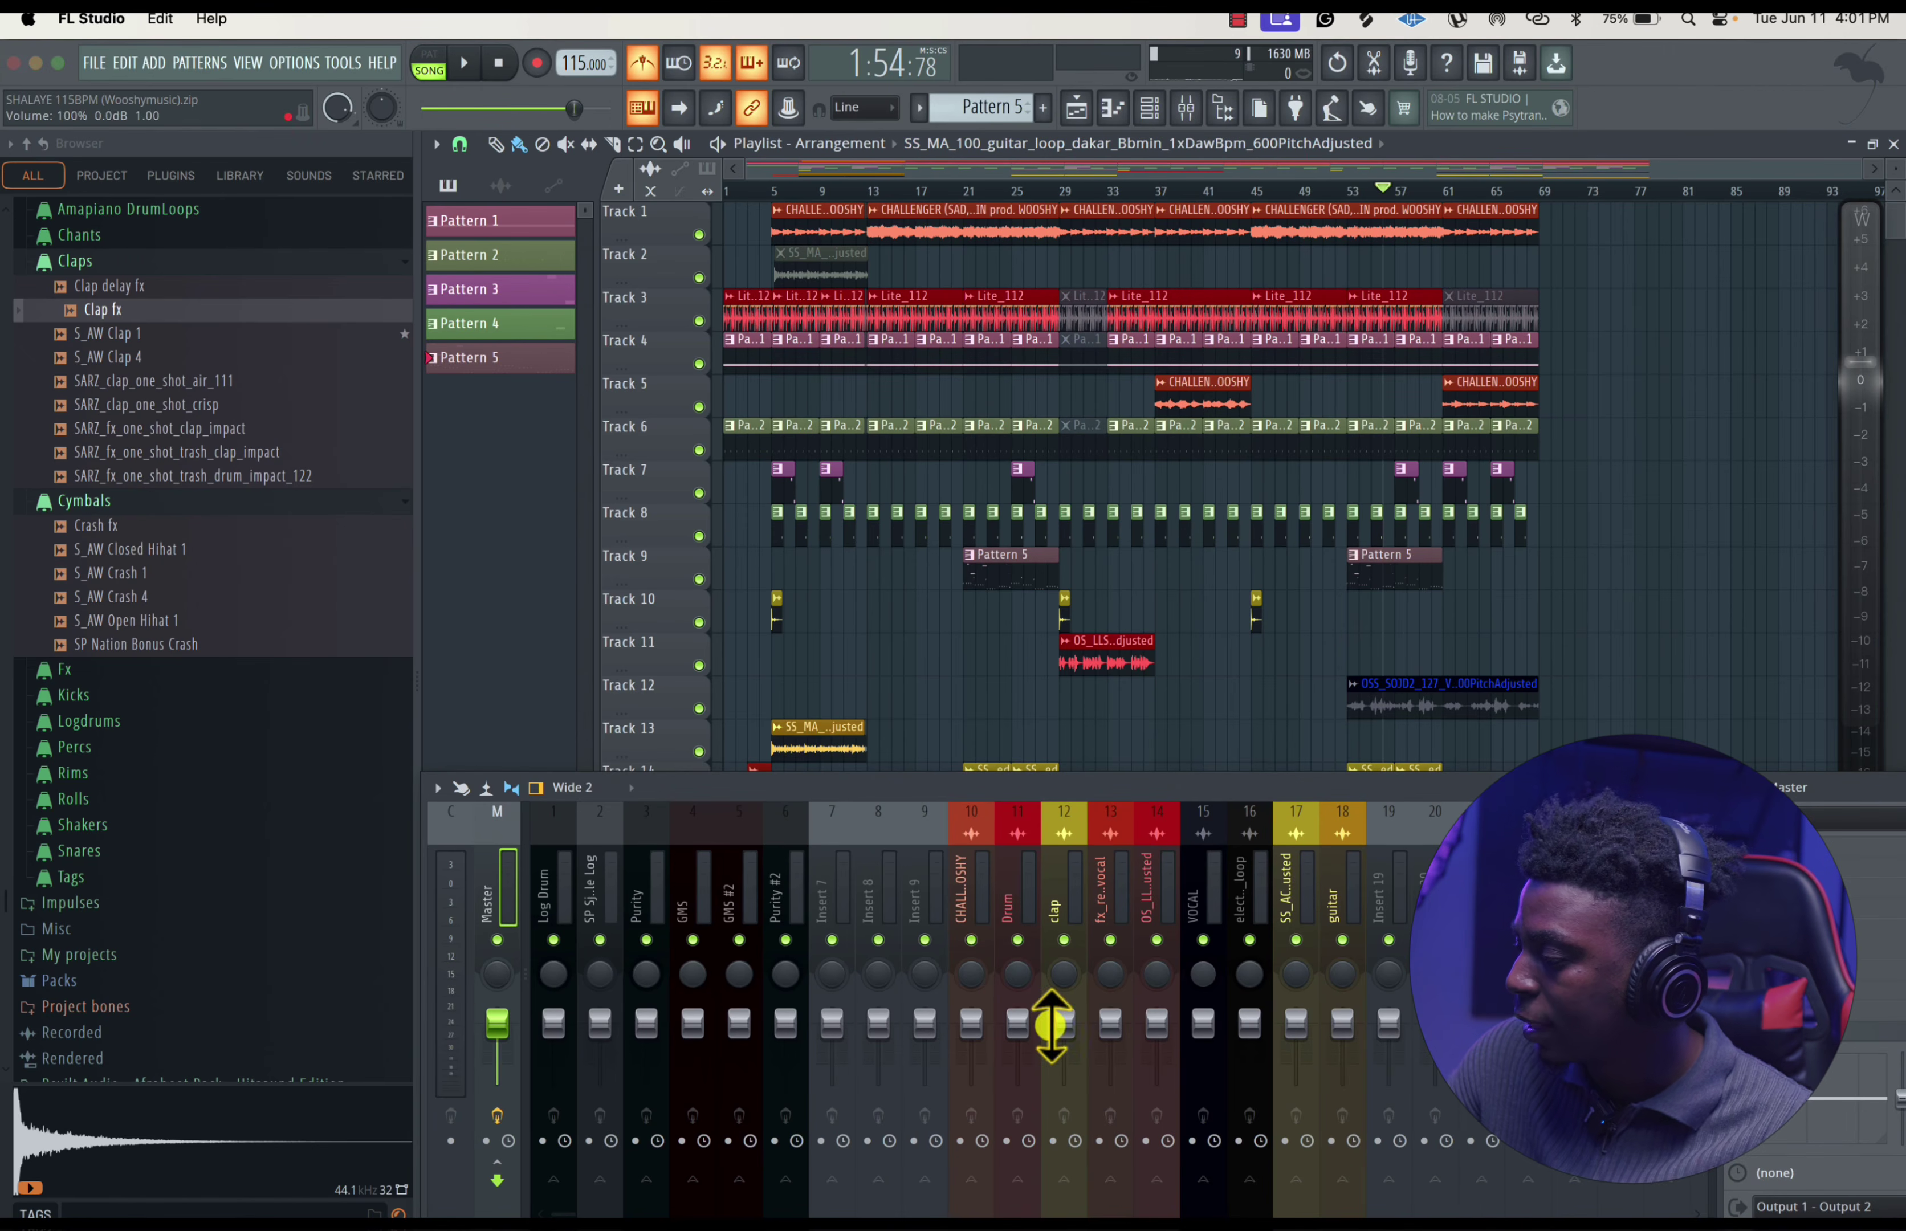
pyautogui.doubleClick(979, 572)
pyautogui.click(1151, 109)
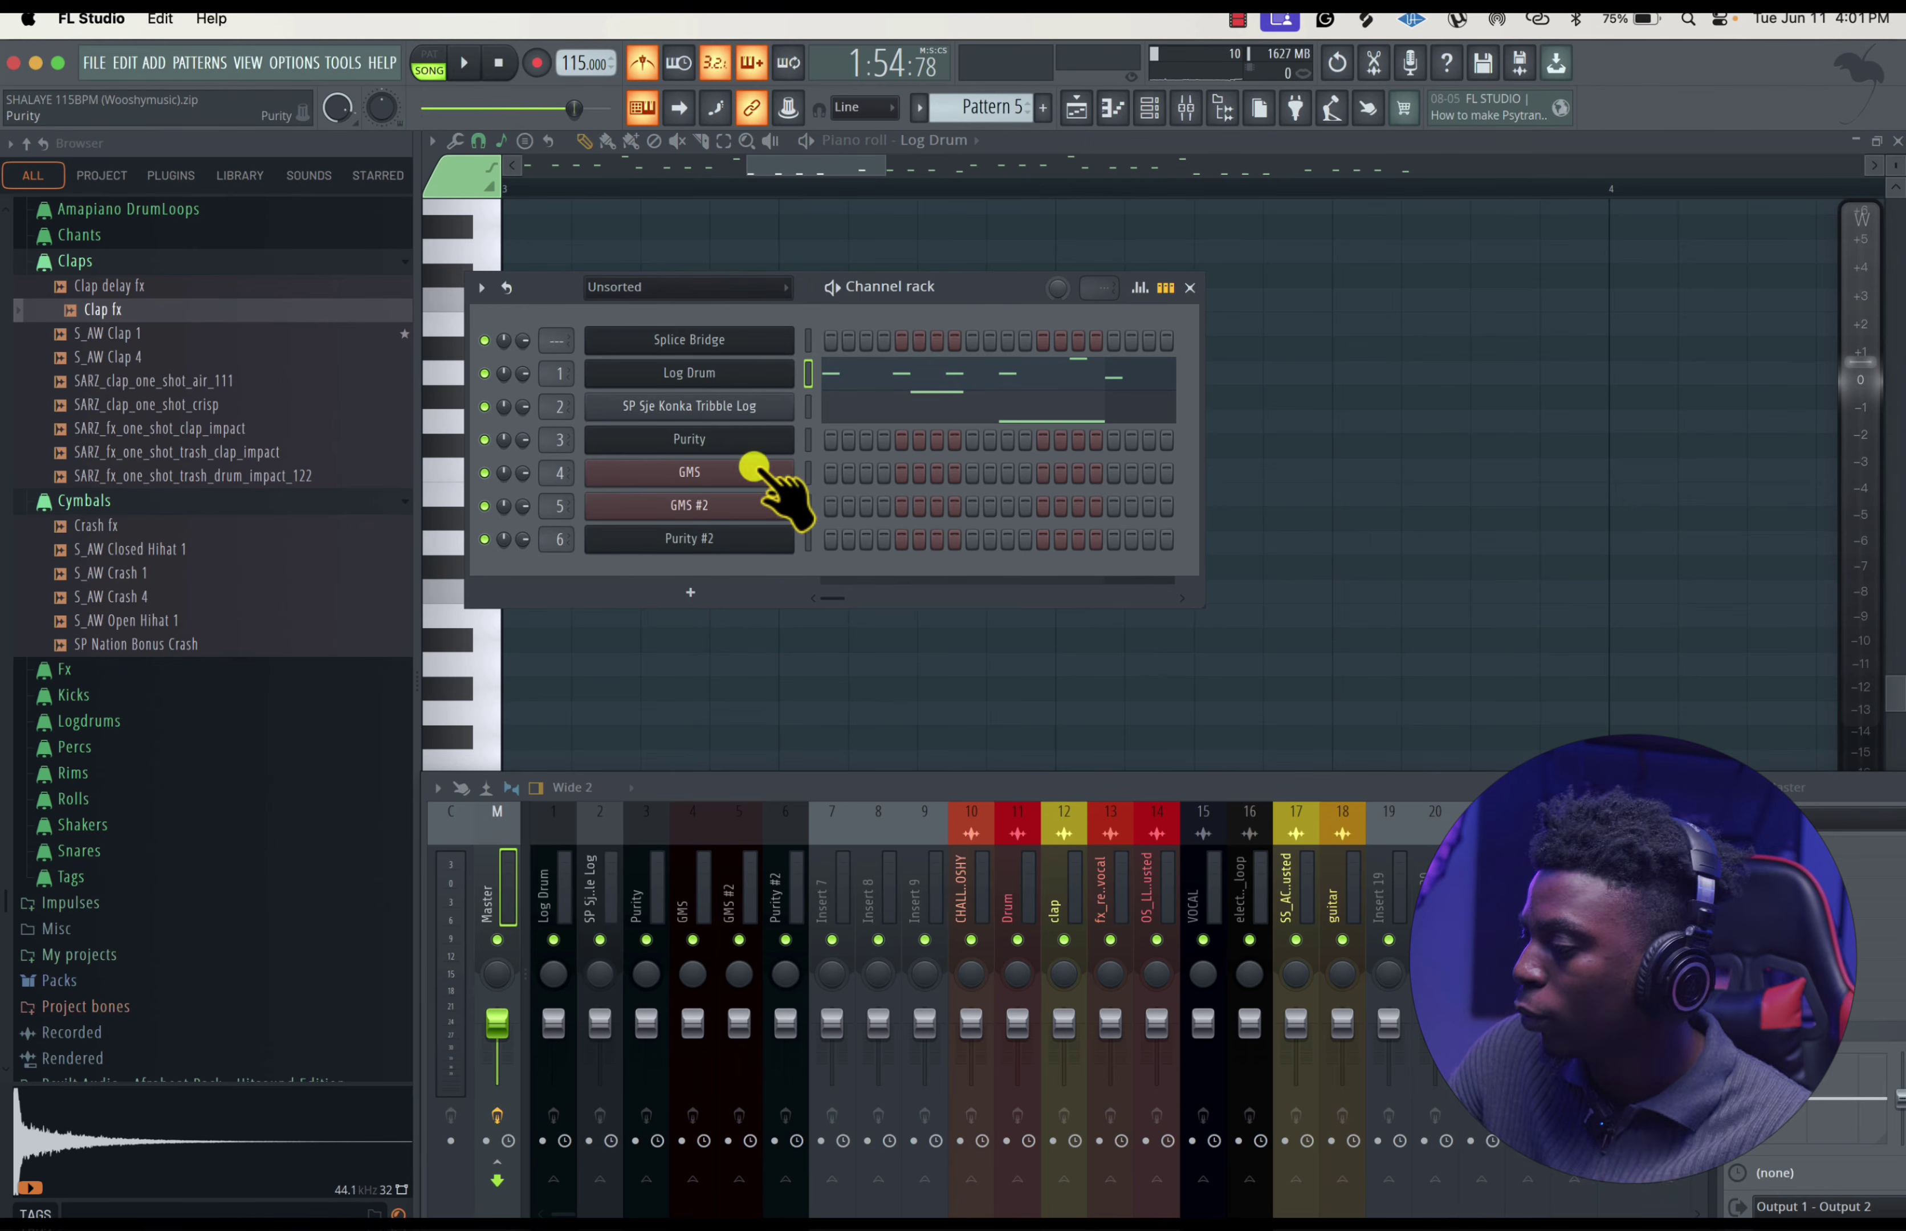